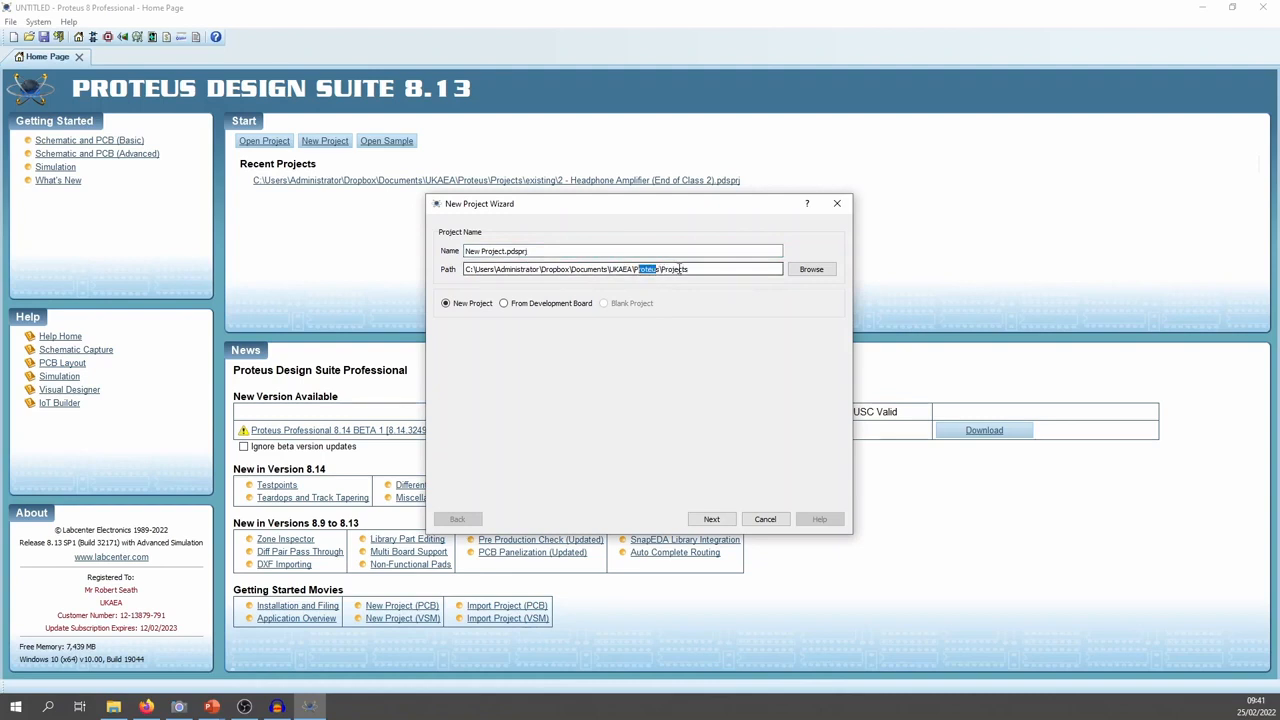
# Name the new project "Headphone Amplfier" in the existing Projects folder and proceed to the schematic options
pyautogui.click(691, 269)
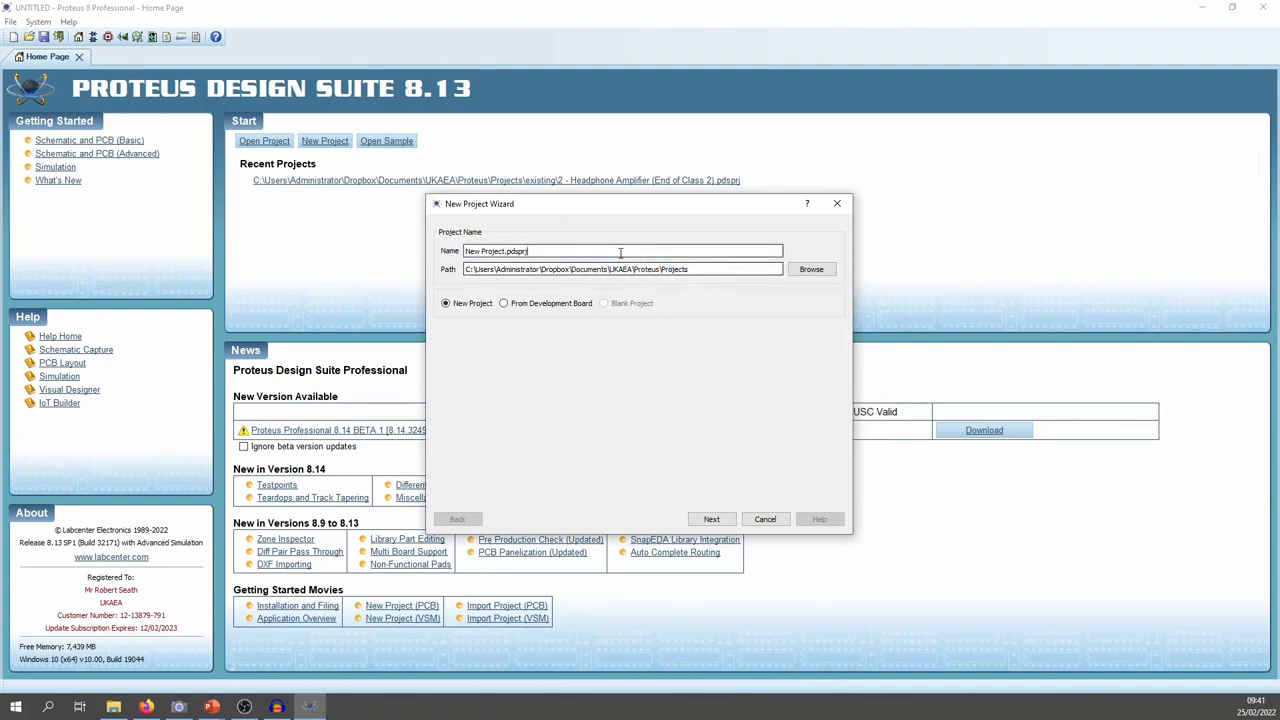
pyautogui.write('He')
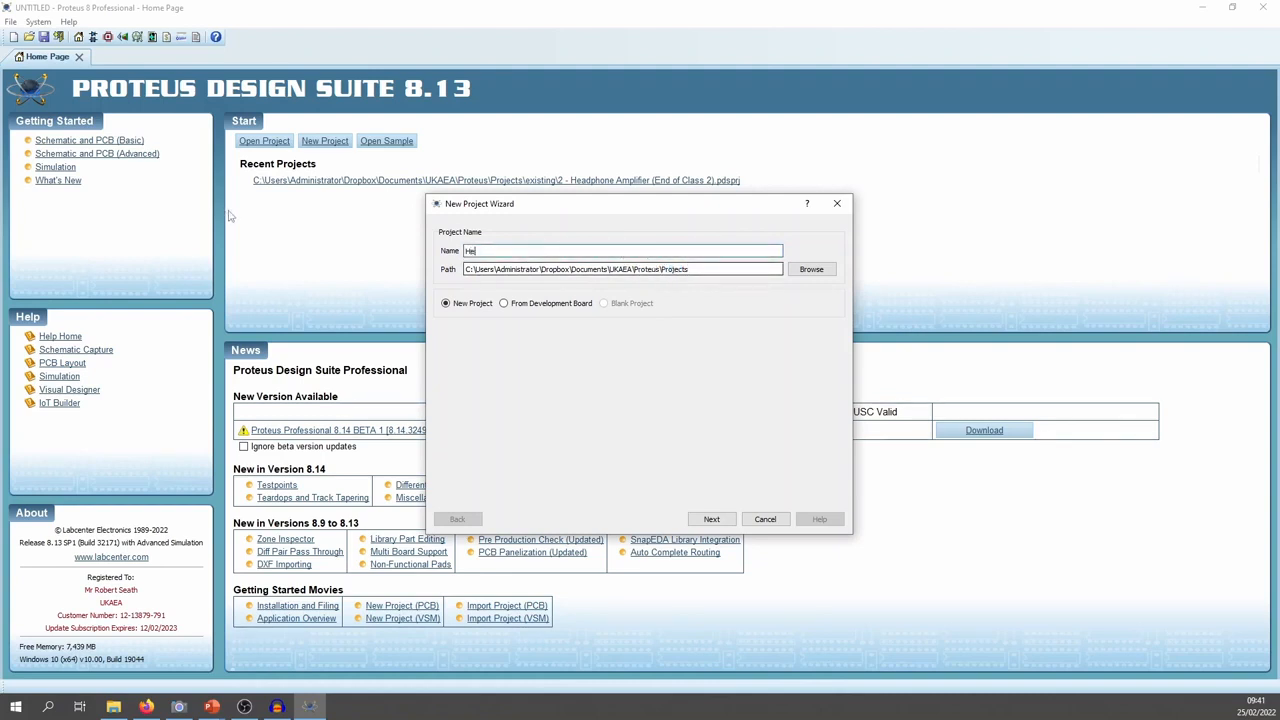
pyautogui.write('adphone Amplifier')
pyautogui.click(711, 519)
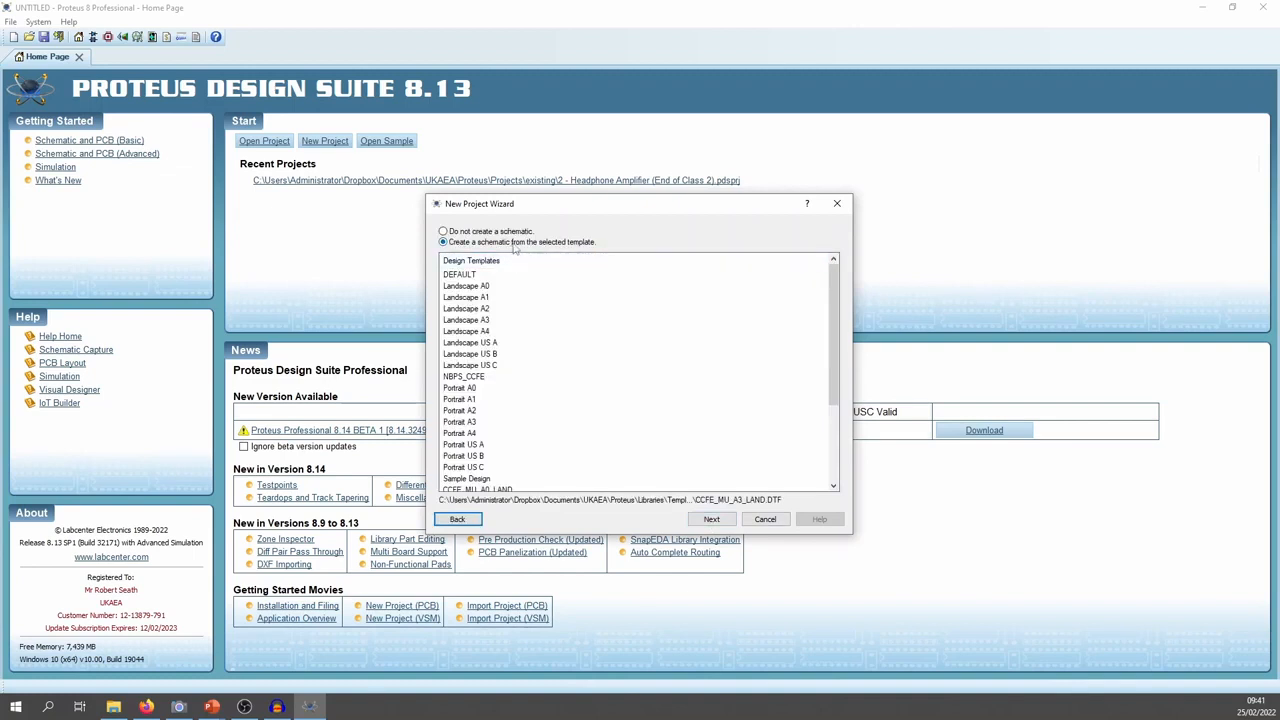
# Create the project's schematic from the CCFE_MU_A3_LAND design template
pyautogui.scroll(-3, 524, 347)
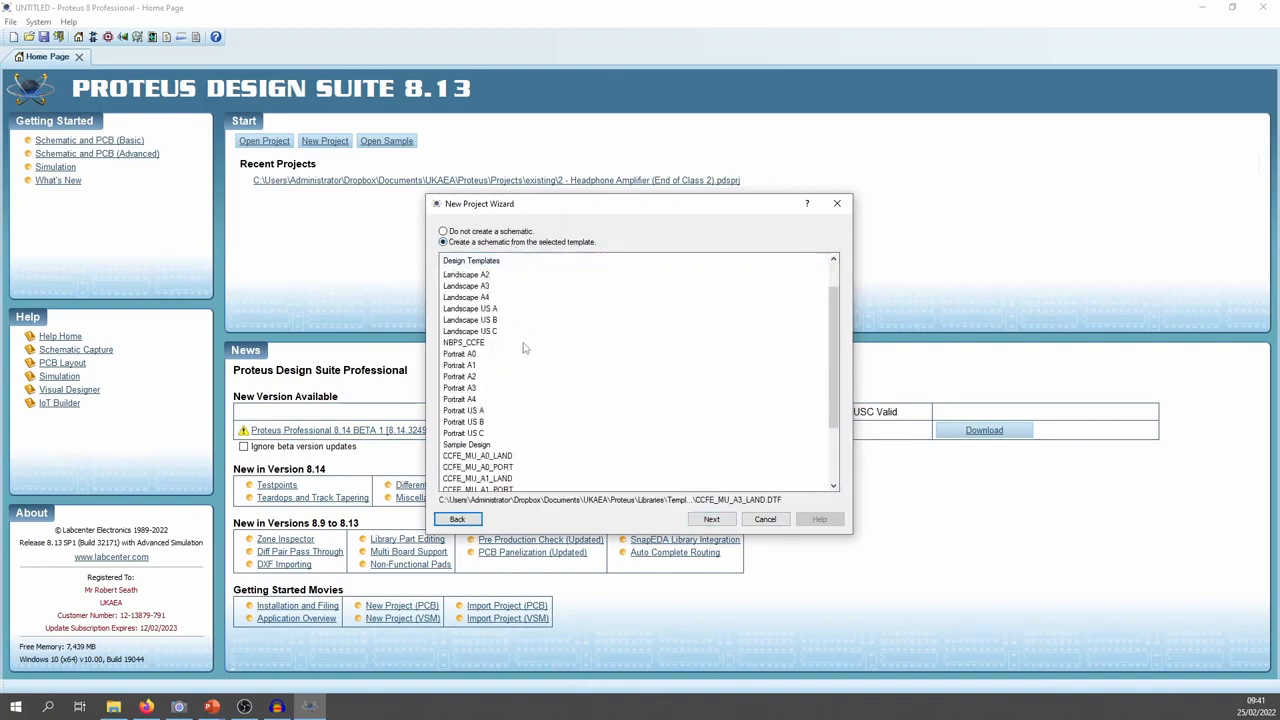
pyautogui.click(481, 377)
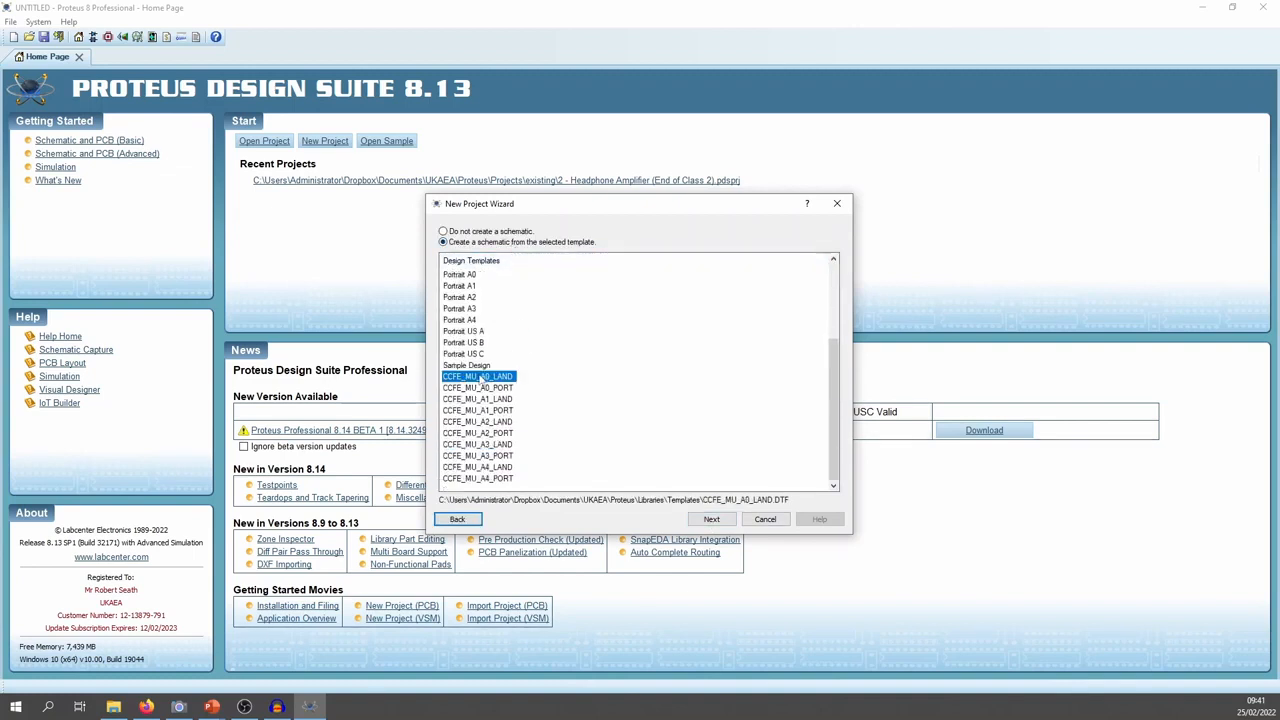
pyautogui.click(506, 446)
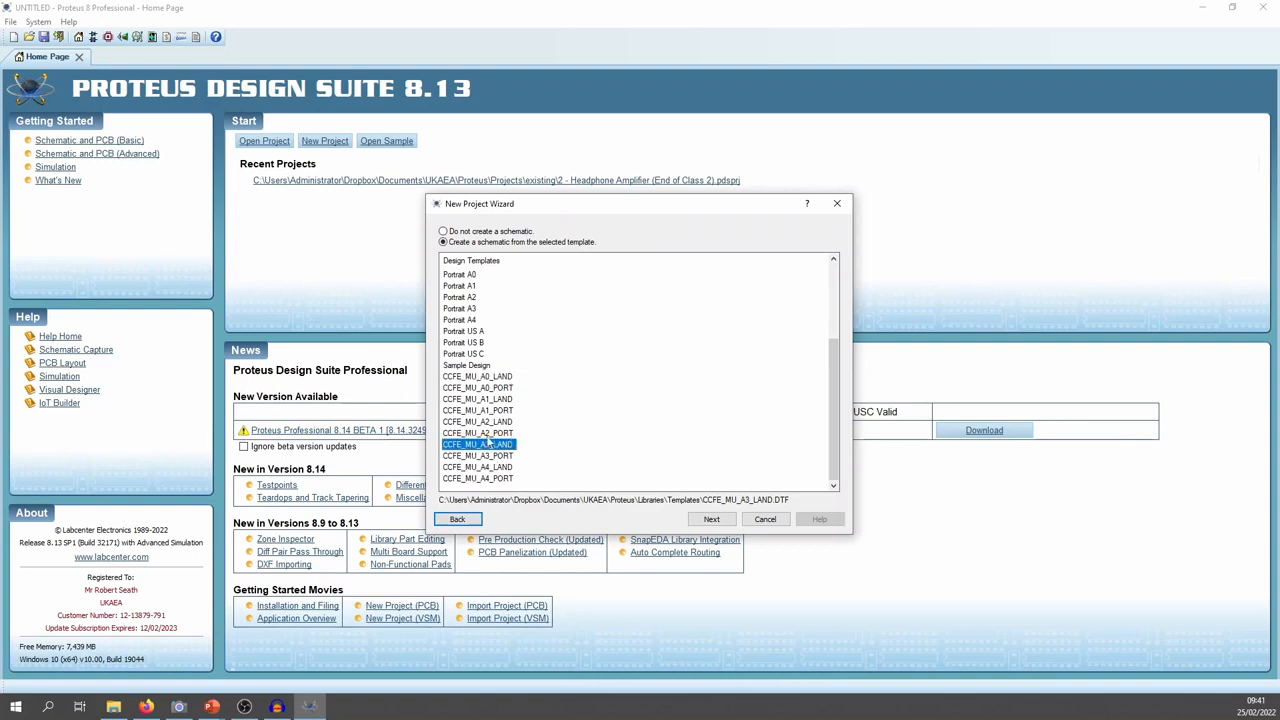
pyautogui.scroll(1, 489, 440)
pyautogui.scroll(3, 489, 441)
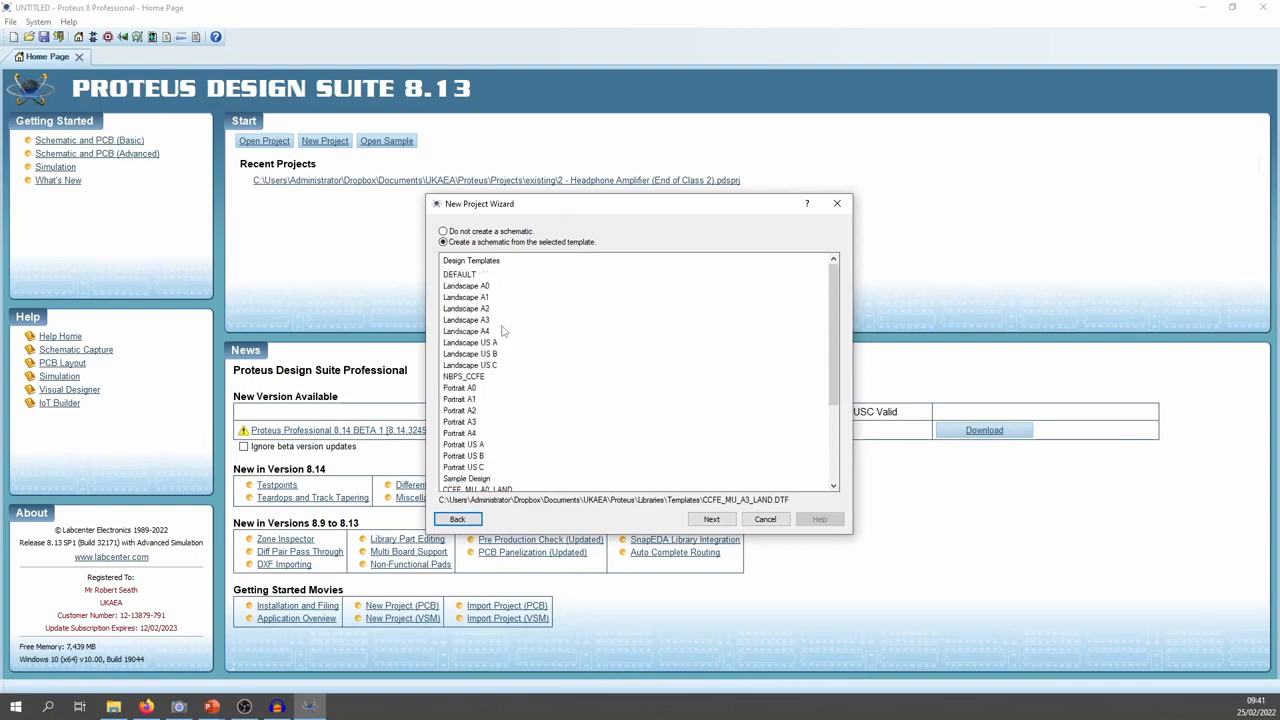
pyautogui.click(718, 519)
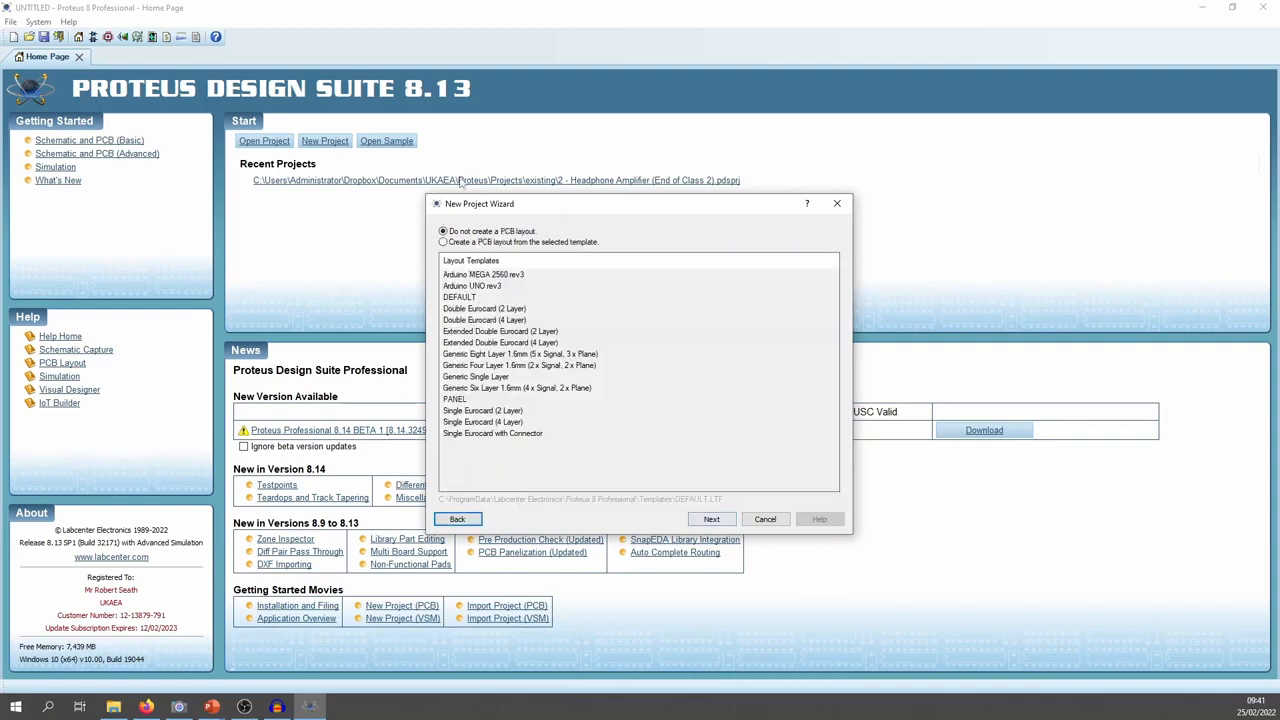
# Add a PCB layout from the DEFAULT template and finish creating the project with the preset stackup, drill pairs and no firmware
pyautogui.click(474, 243)
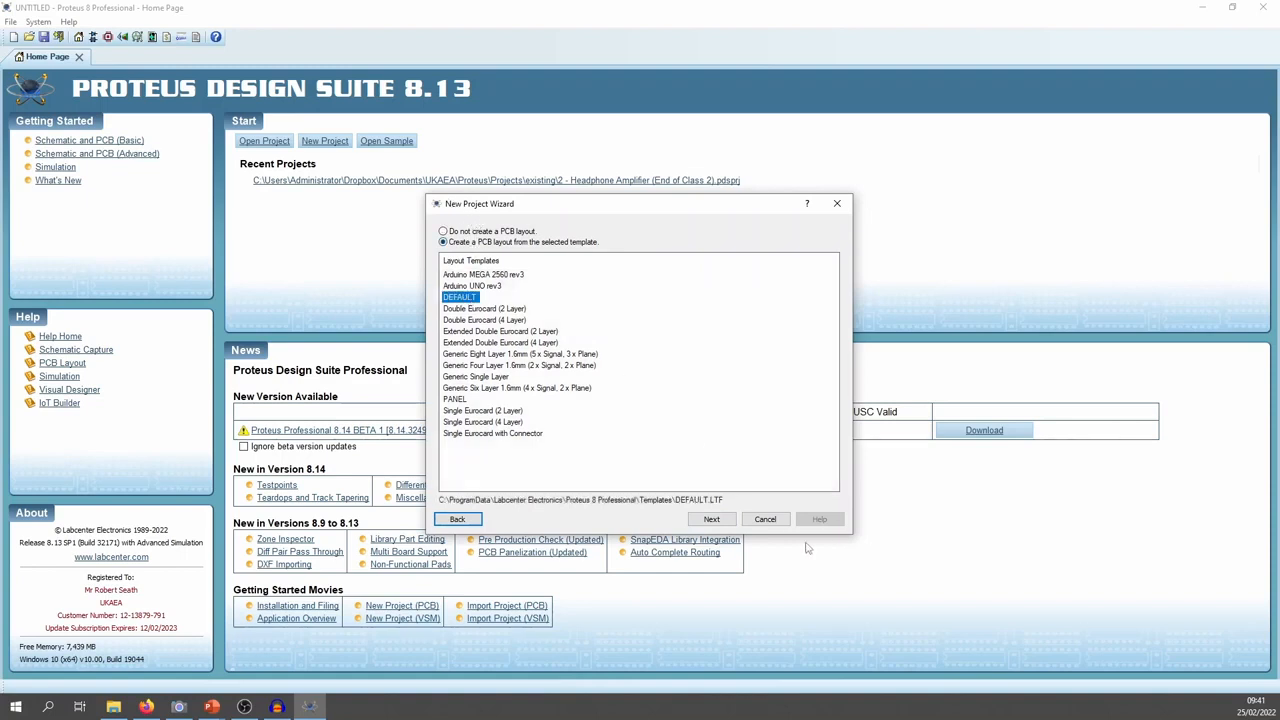
pyautogui.click(711, 519)
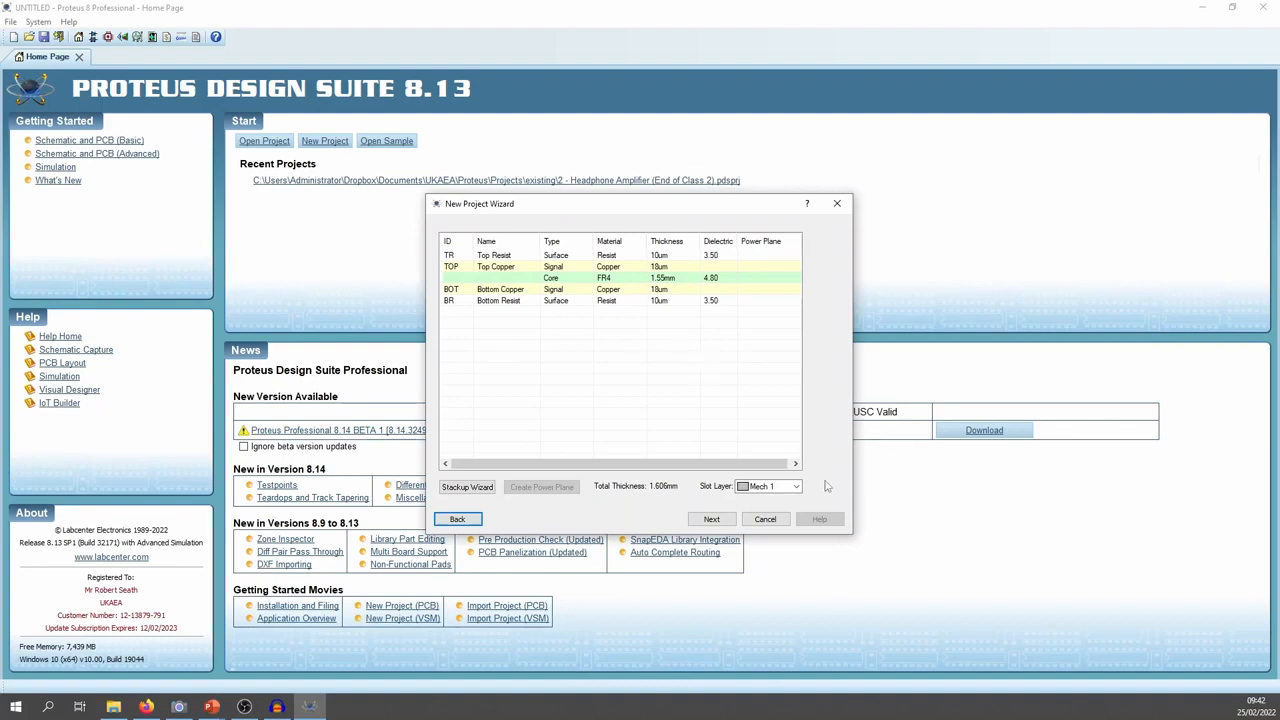
pyautogui.click(711, 519)
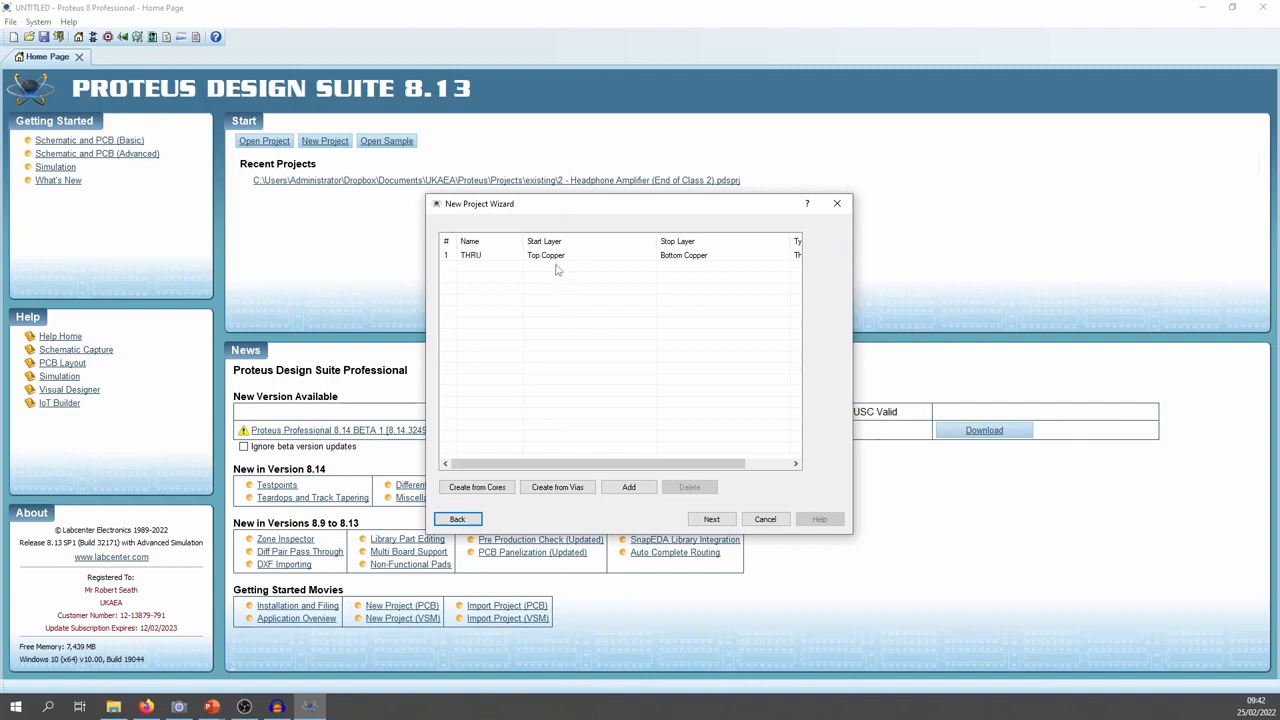
pyautogui.click(713, 523)
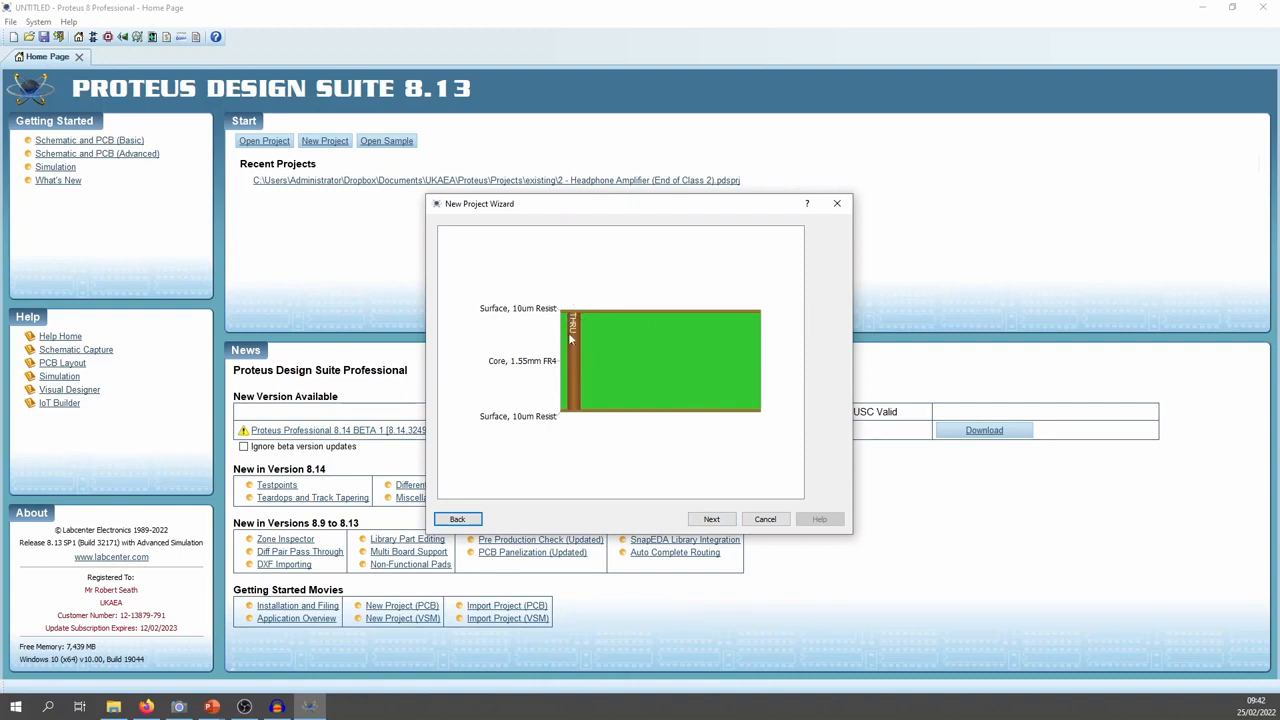
pyautogui.click(718, 520)
pyautogui.click(715, 522)
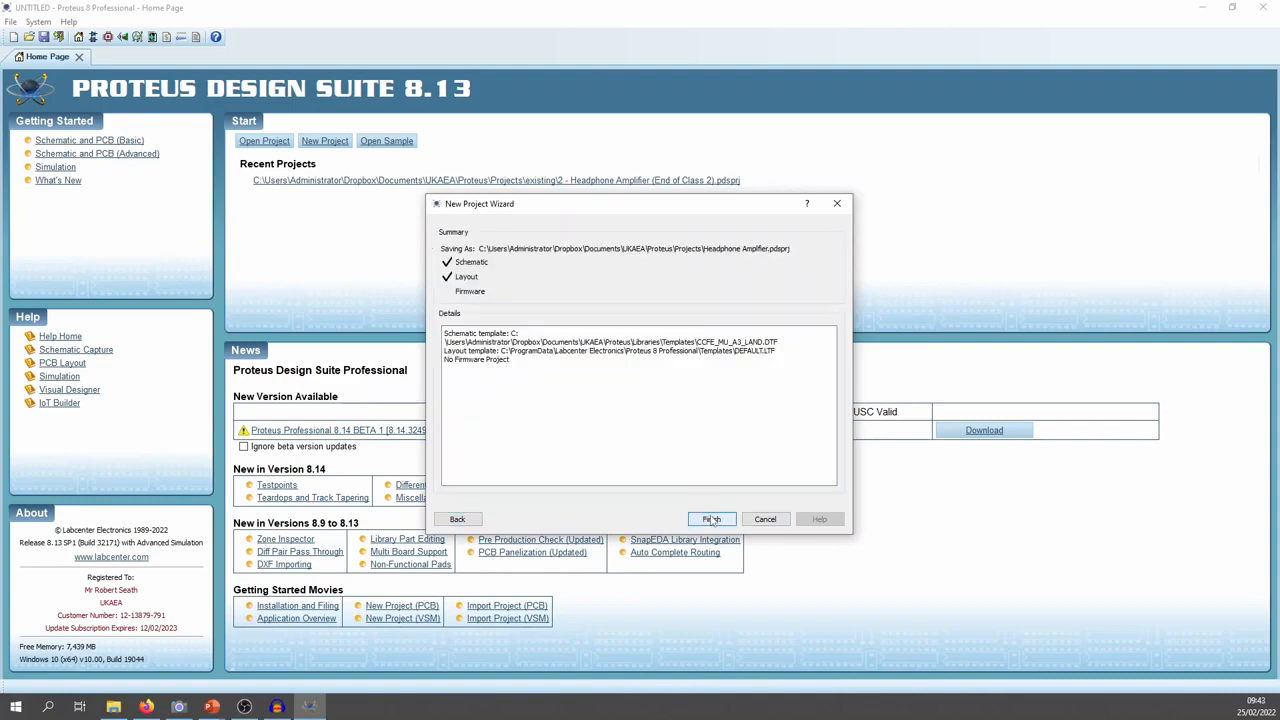
pyautogui.click(711, 520)
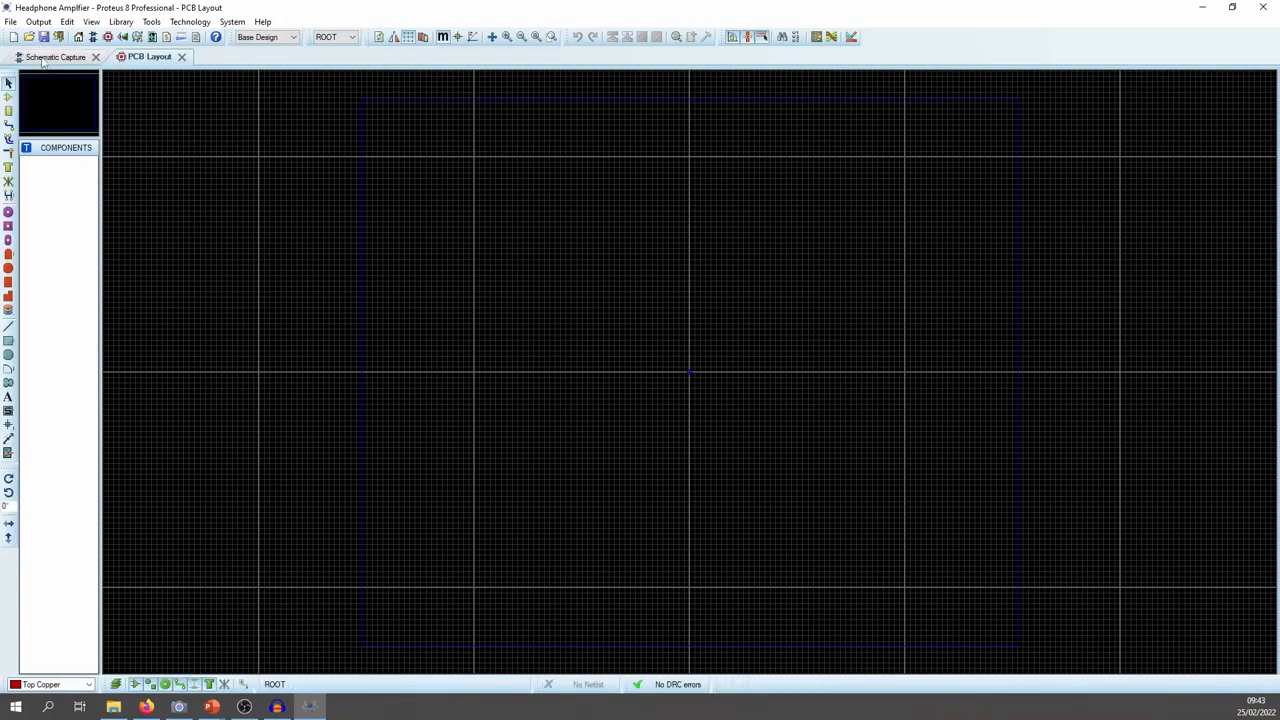
# Switch from the PCB layout to the schematic and examine its title block
pyautogui.click(45, 57)
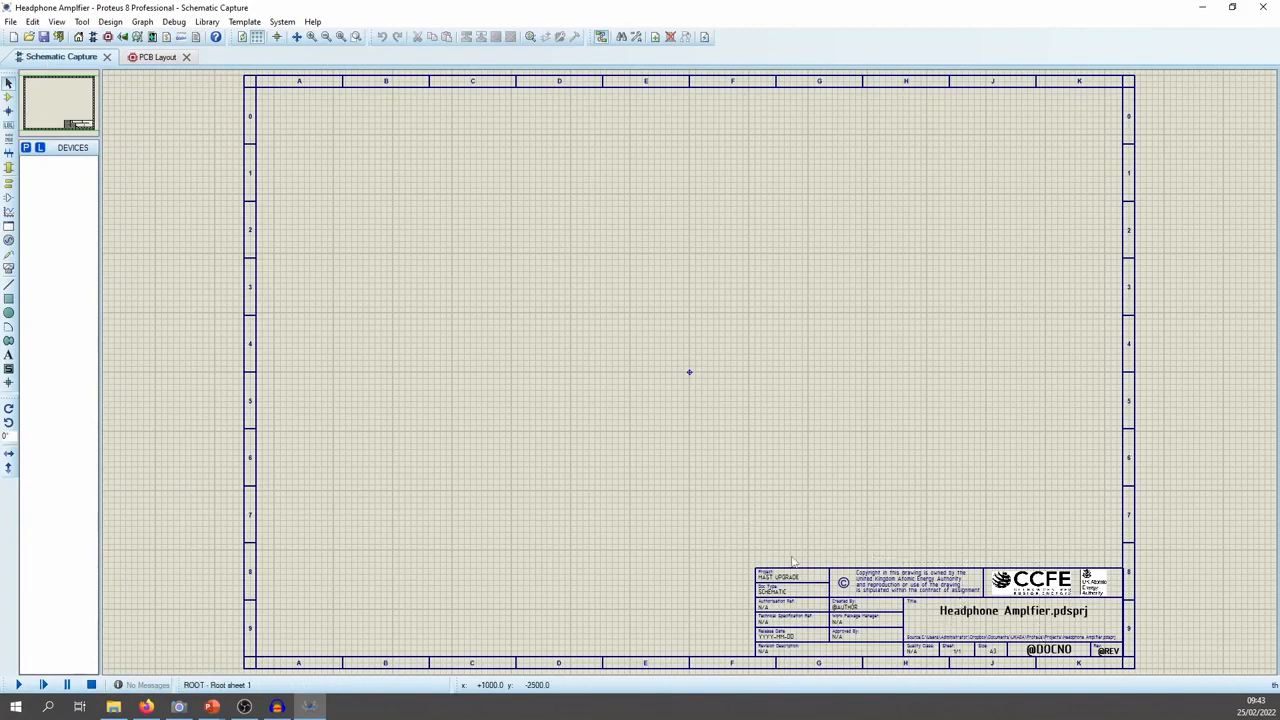
pyautogui.scroll(1, 1005, 630)
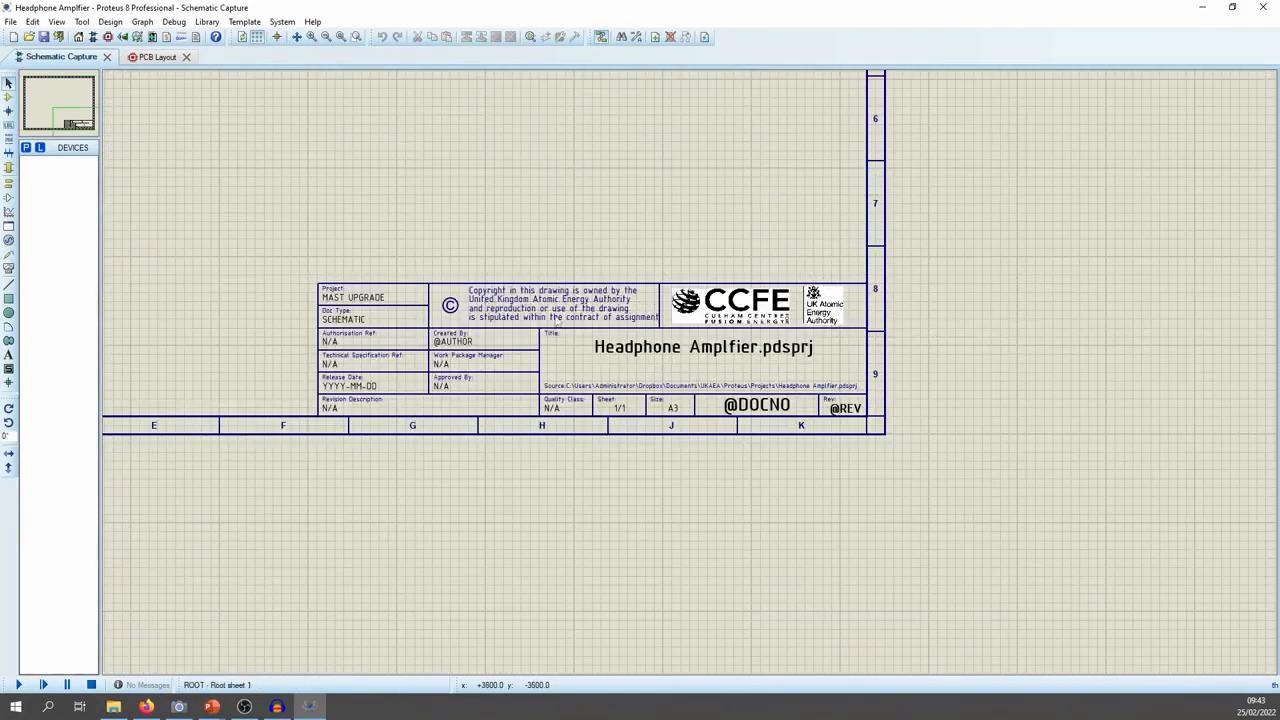
pyautogui.scroll(1, 556, 318)
pyautogui.middleClick(867, 410)
pyautogui.click(823, 387)
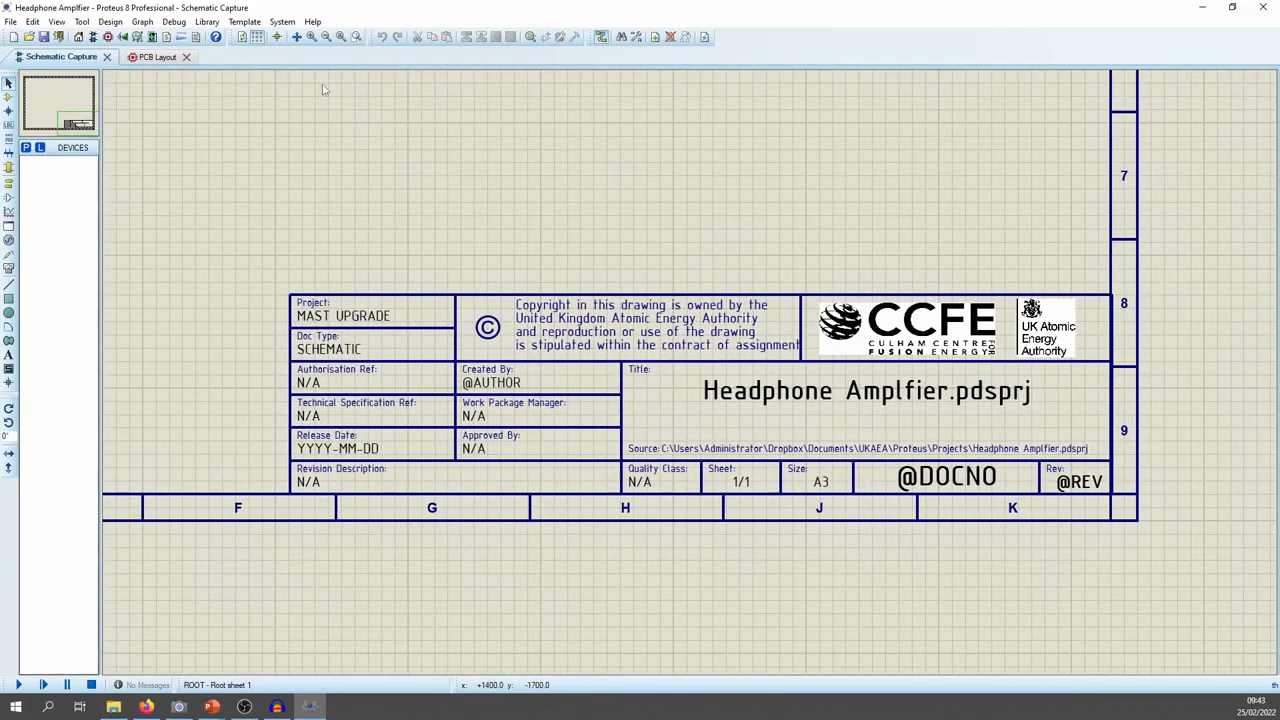
# Go to the master sheet and look over its title block
pyautogui.click(245, 22)
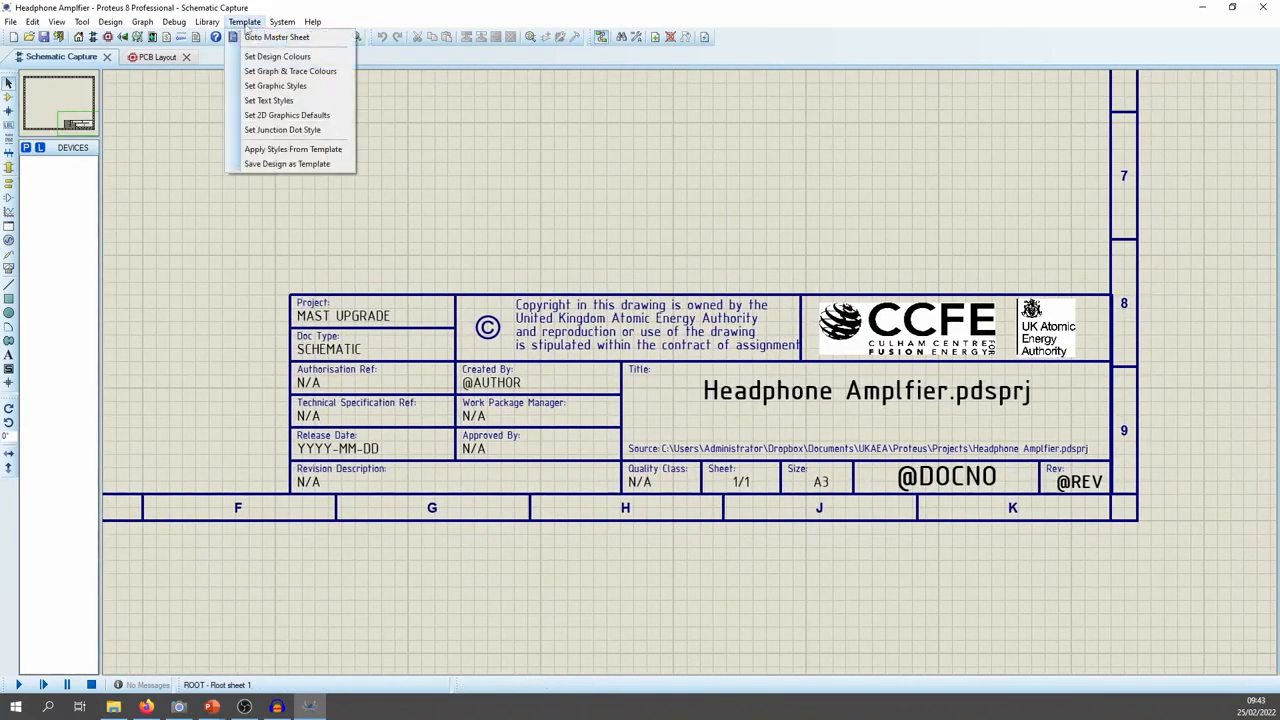
pyautogui.click(281, 39)
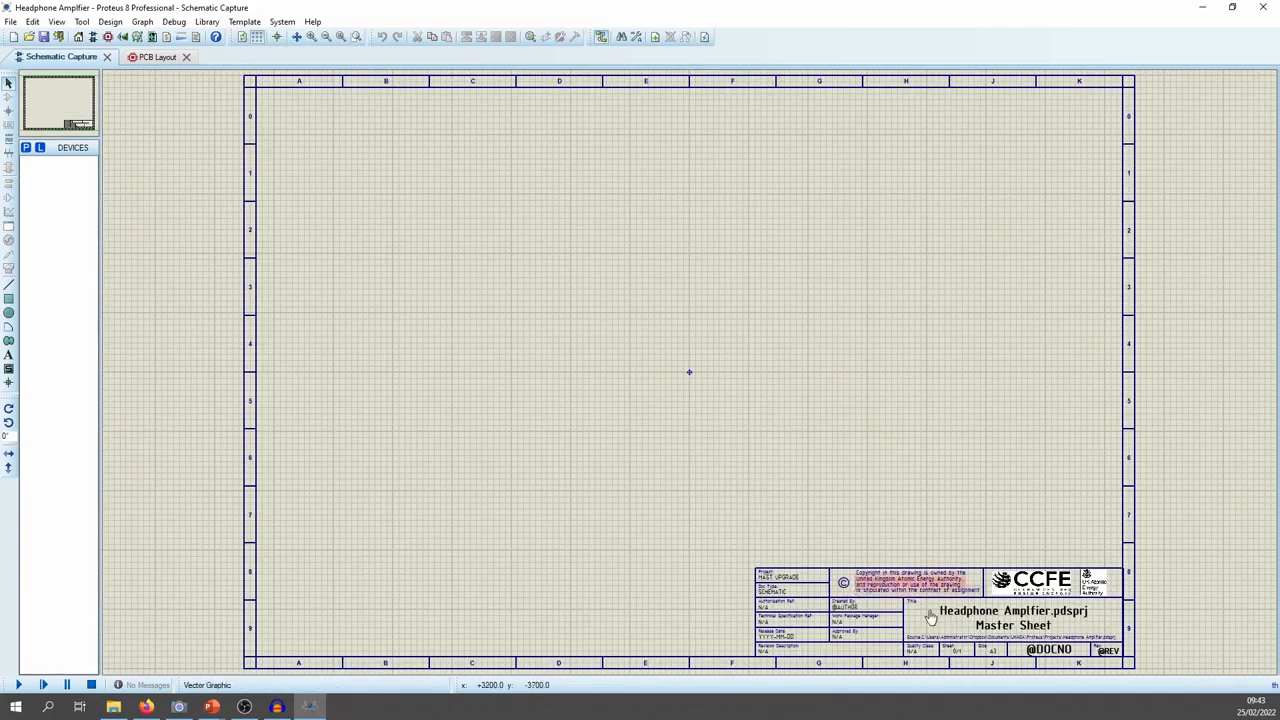
pyautogui.scroll(2, 890, 603)
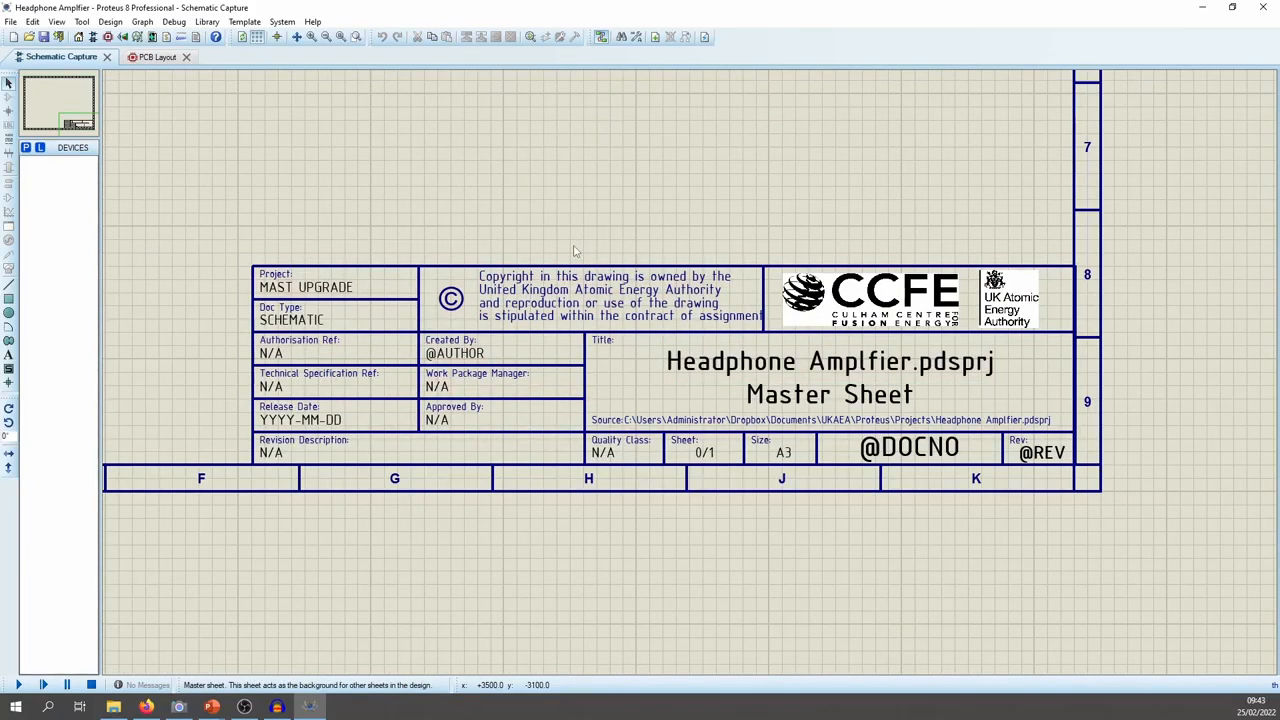
pyautogui.click(245, 21)
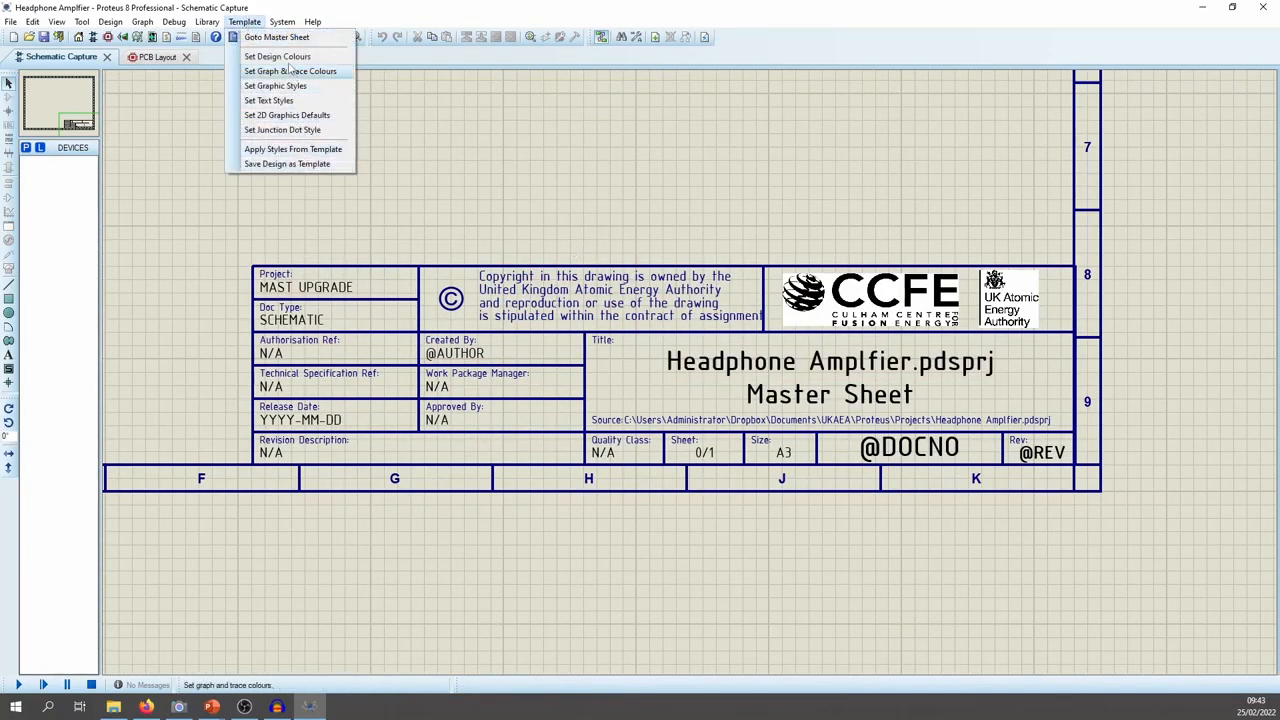
pyautogui.moveTo(68, 22)
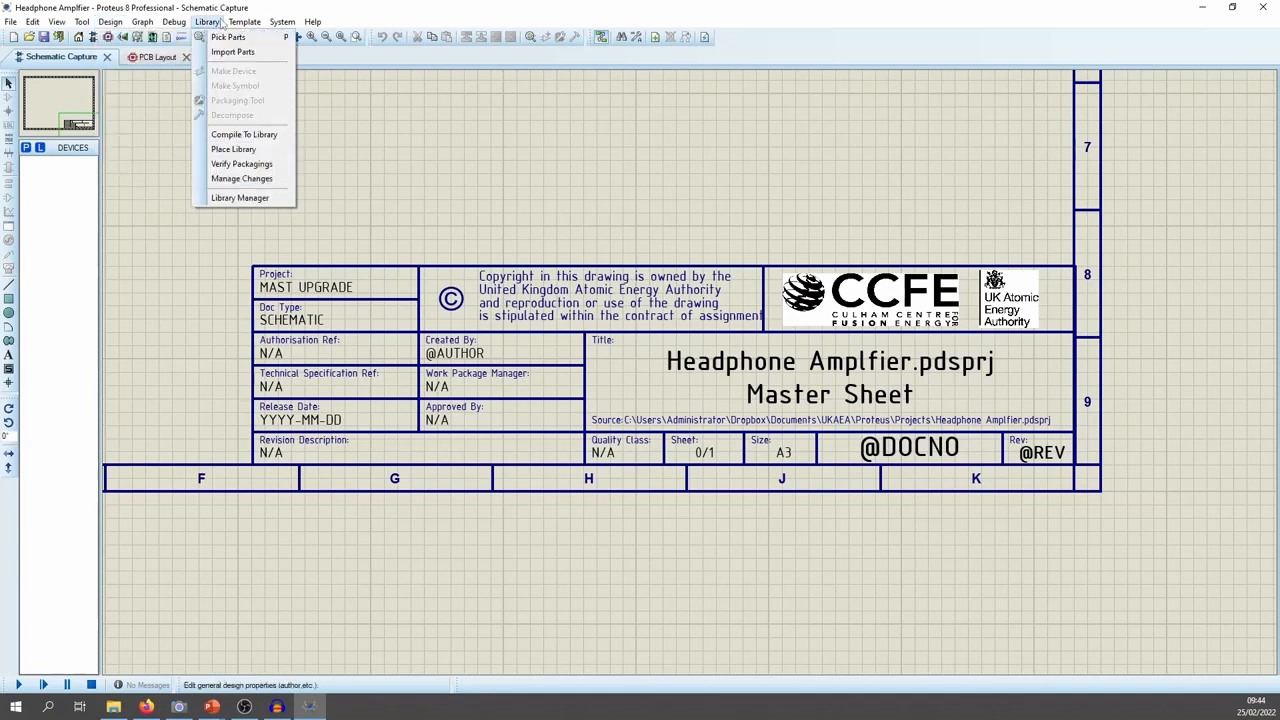
pyautogui.moveTo(251, 24)
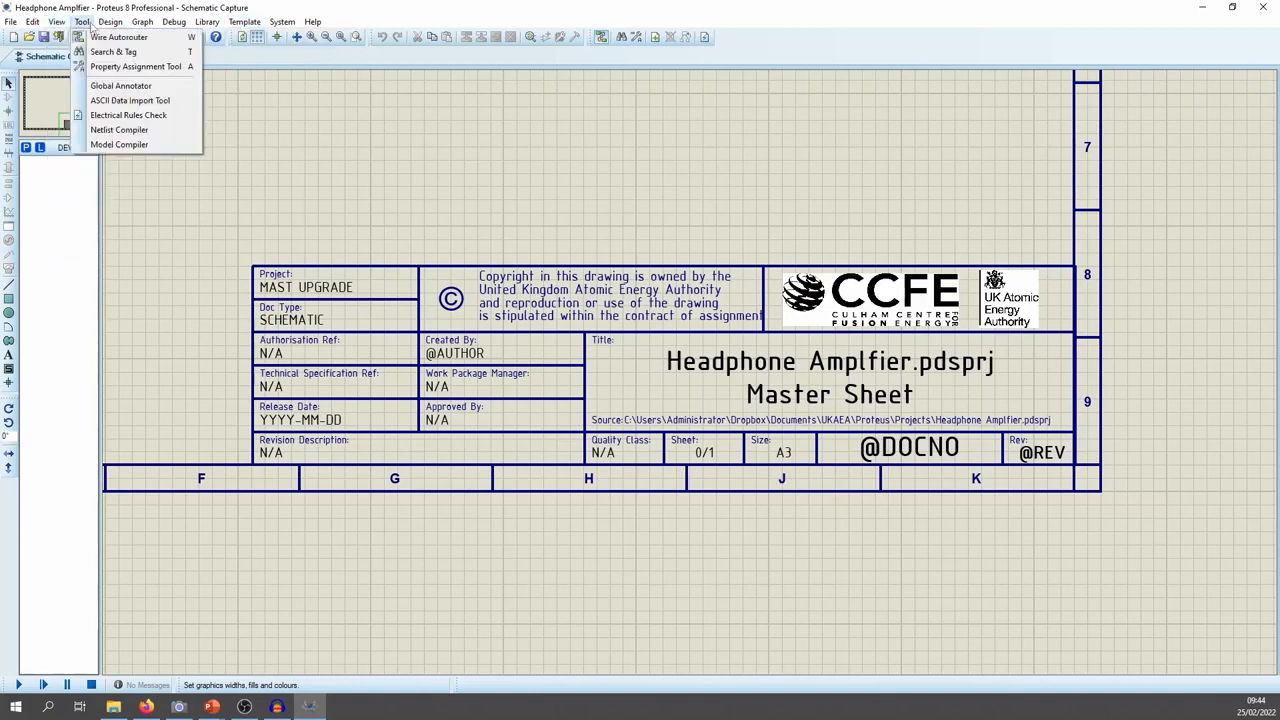
# Return from the master sheet to the title block of Root sheet 1
pyautogui.click(110, 22)
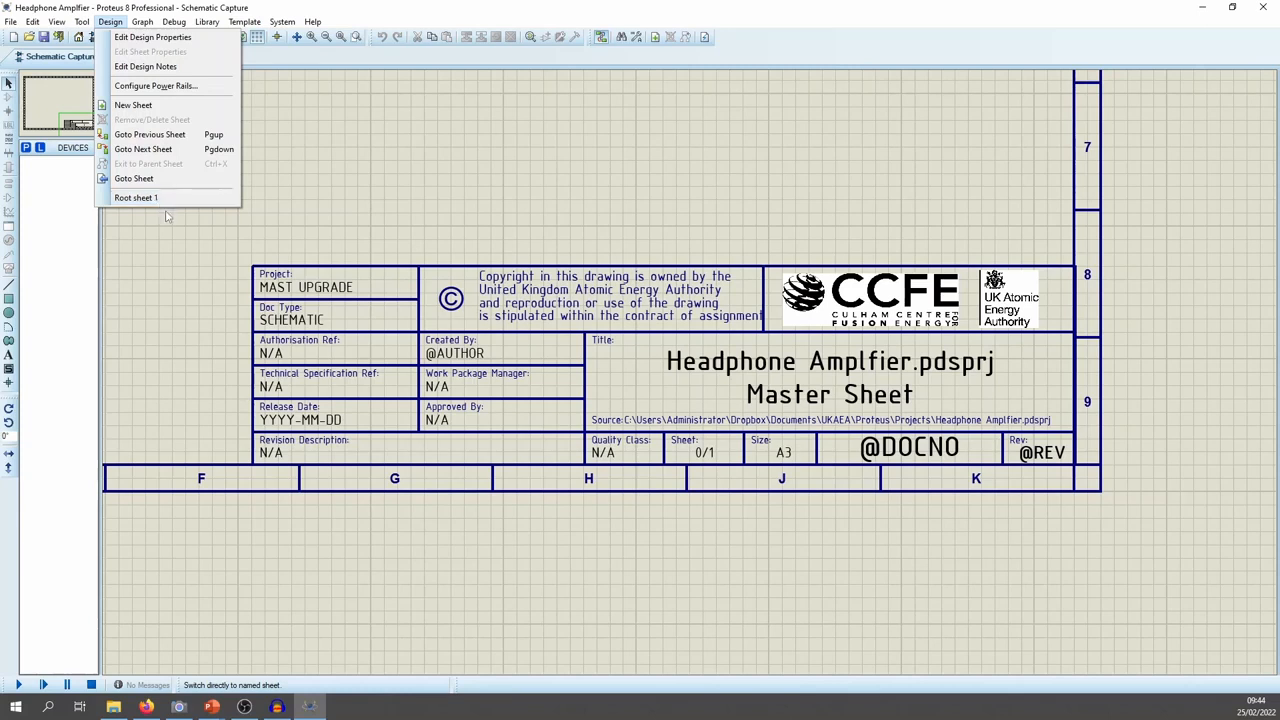
pyautogui.click(140, 198)
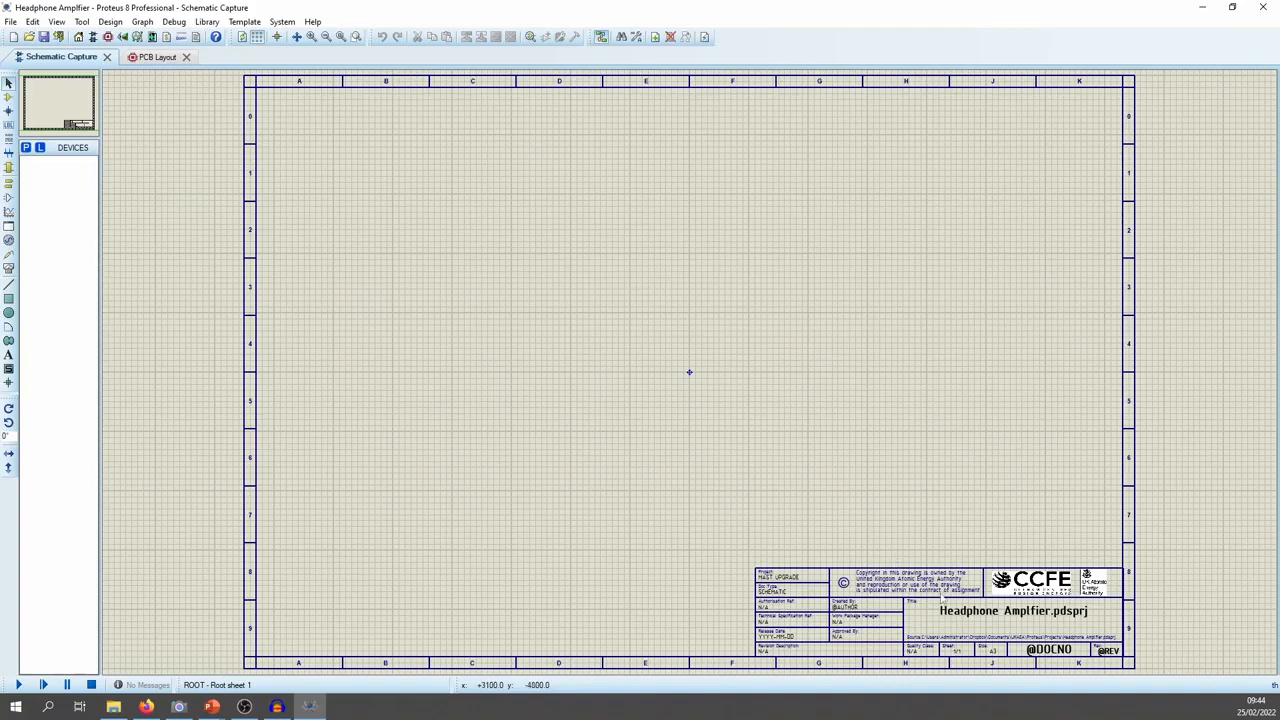
pyautogui.scroll(2, 968, 600)
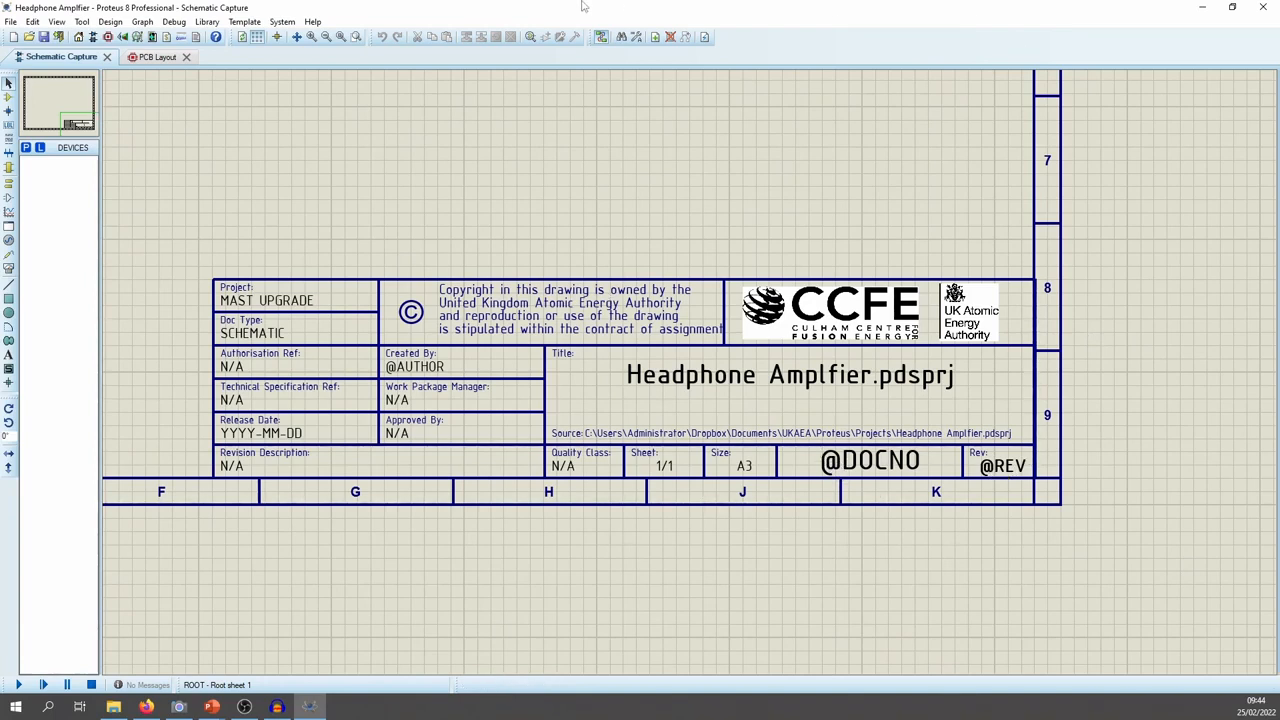
# Set the design properties to title "Headphone Amplifer", document number 1 and revision 1, and enter the author's name
pyautogui.click(110, 22)
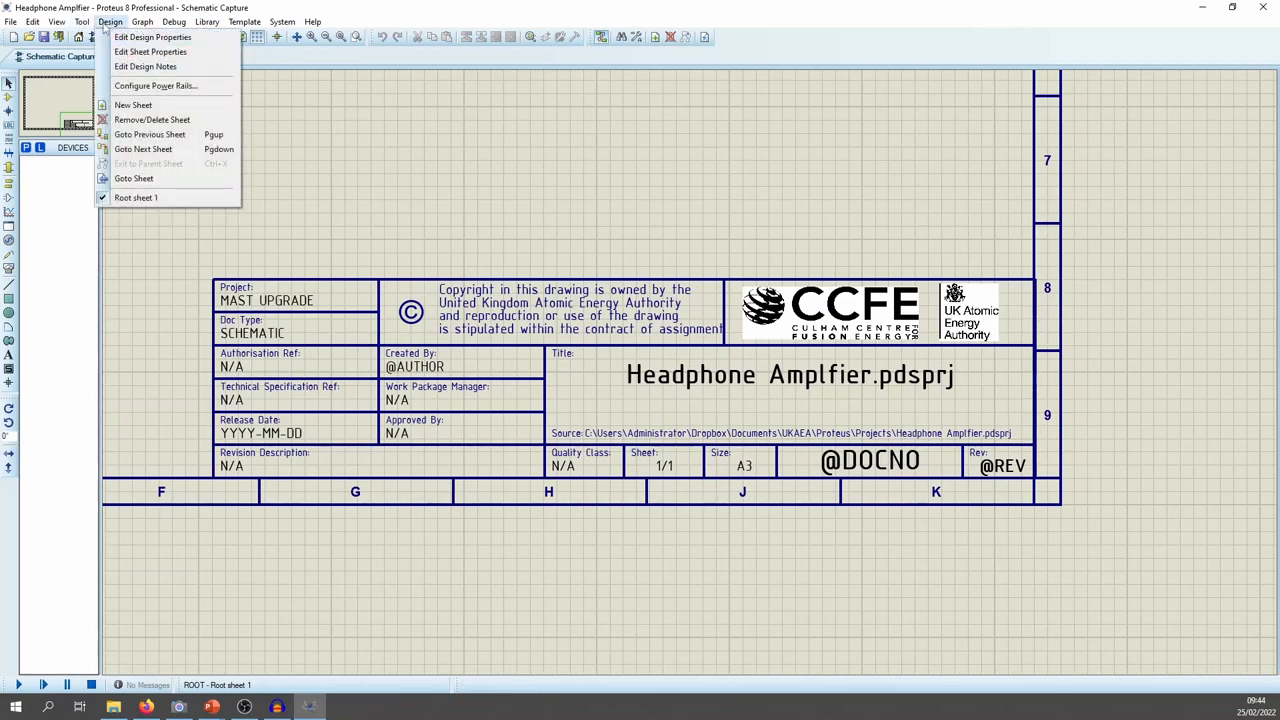
pyautogui.click(145, 37)
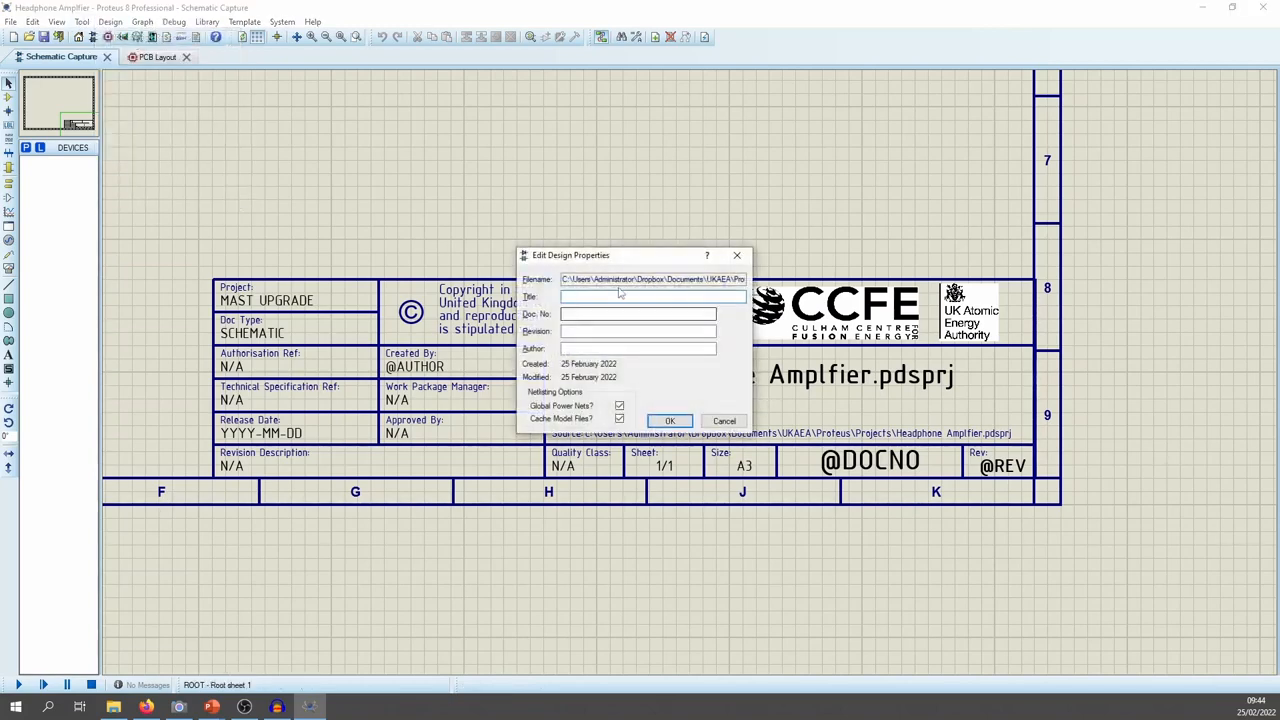
pyautogui.write('Headphone Amplifer')
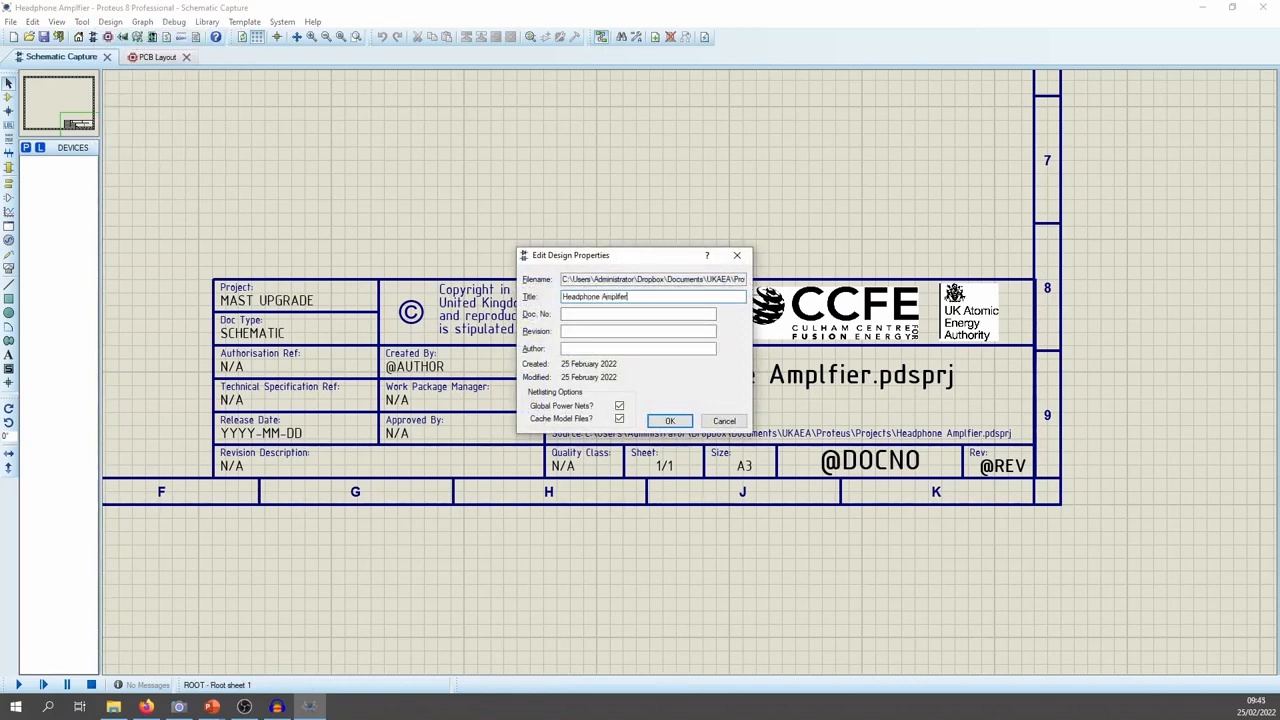
pyautogui.write('1')
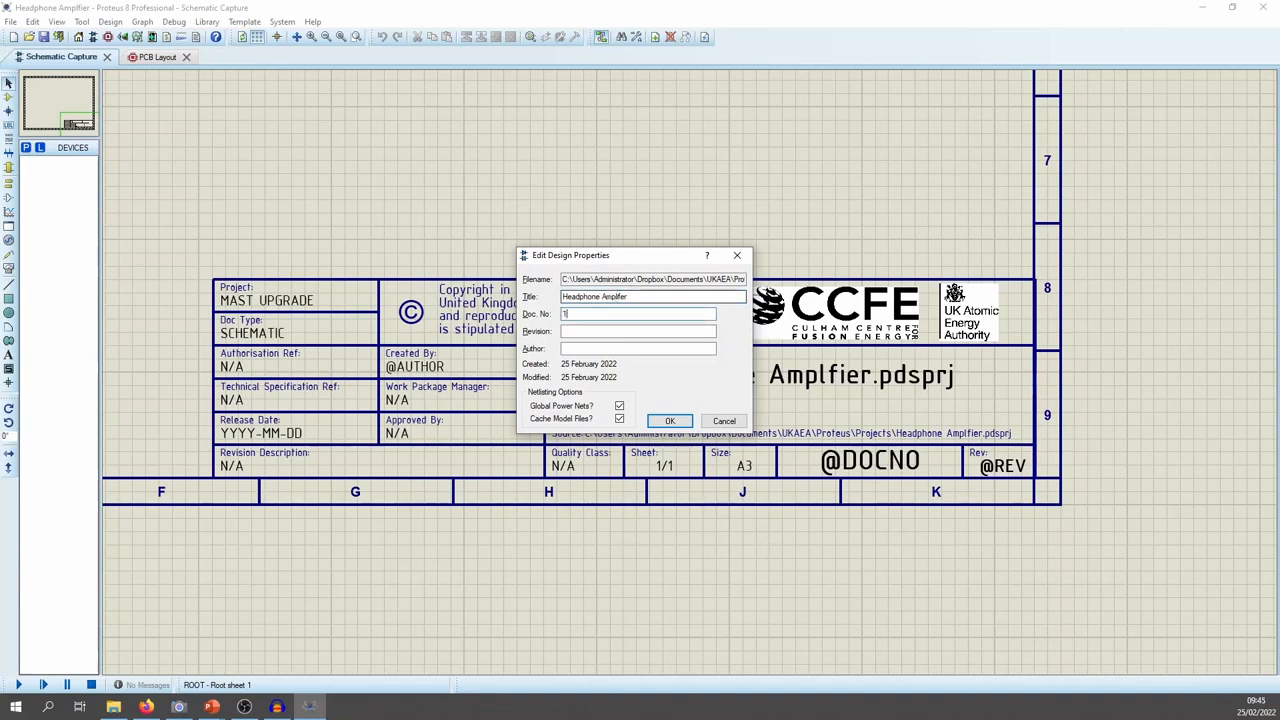
pyautogui.press('Tab')
pyautogui.write('1')
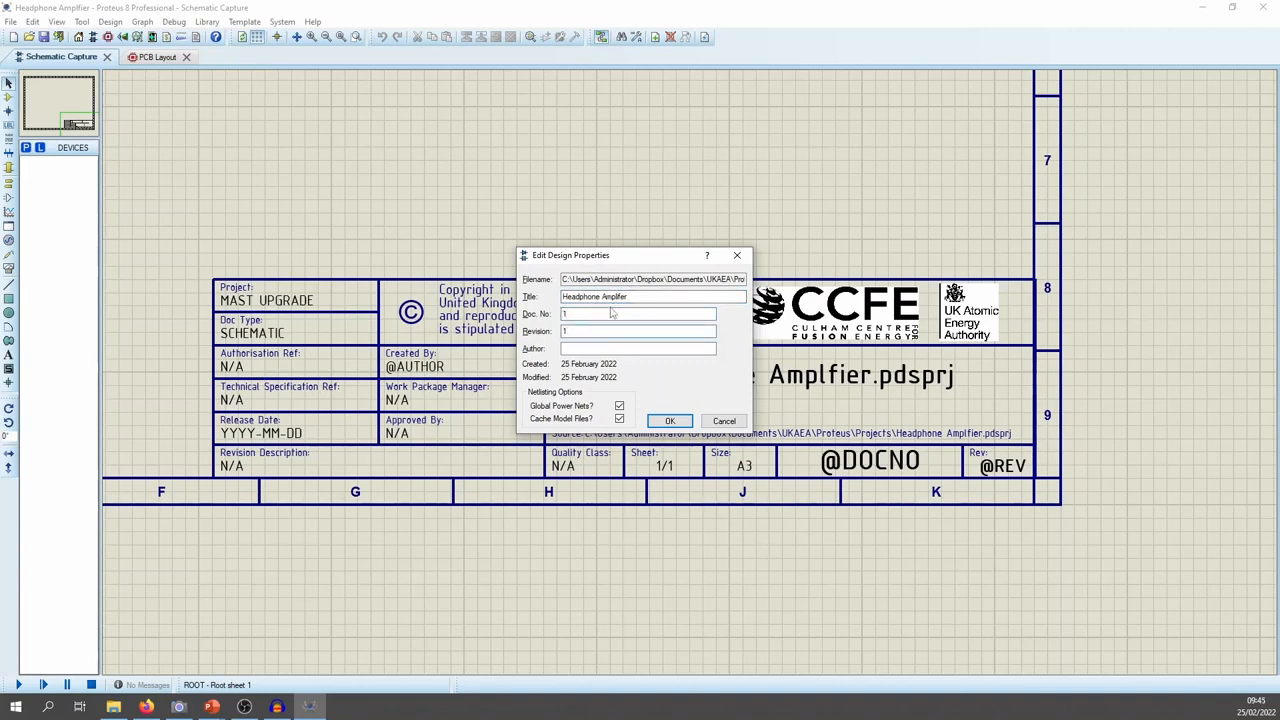
pyautogui.press('Tab')
pyautogui.write('D Beckett')
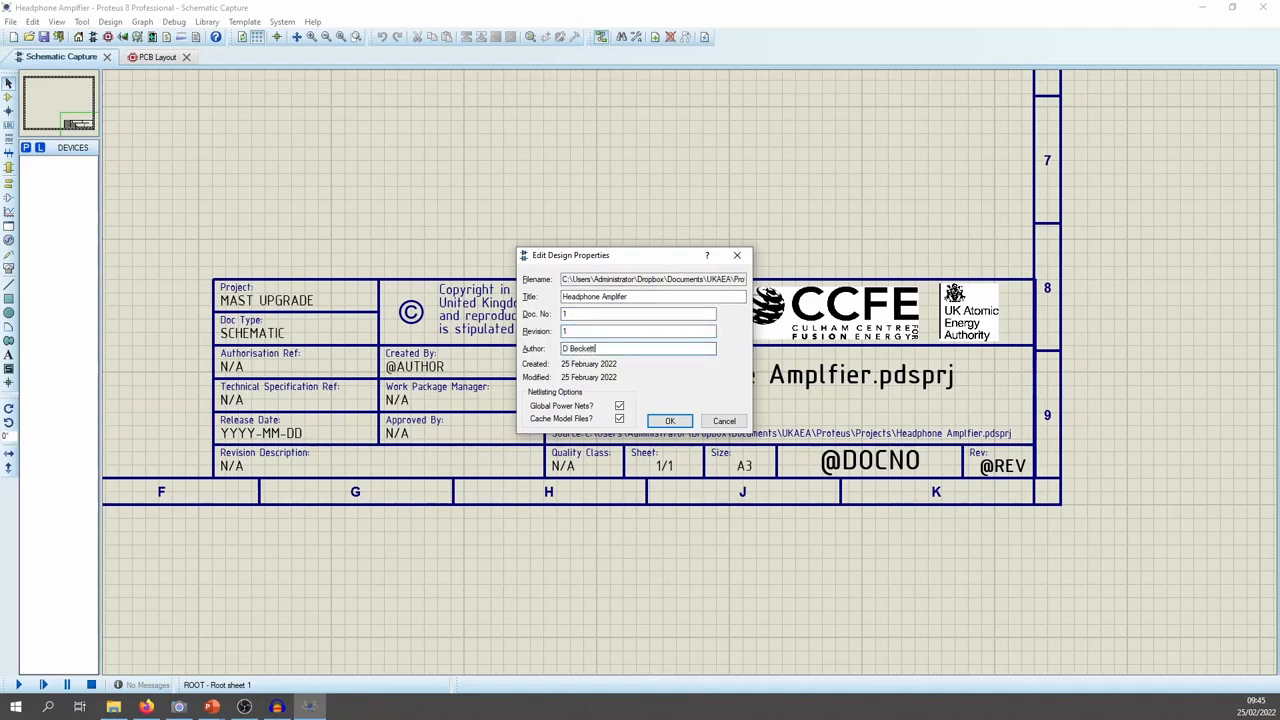
pyautogui.click(671, 421)
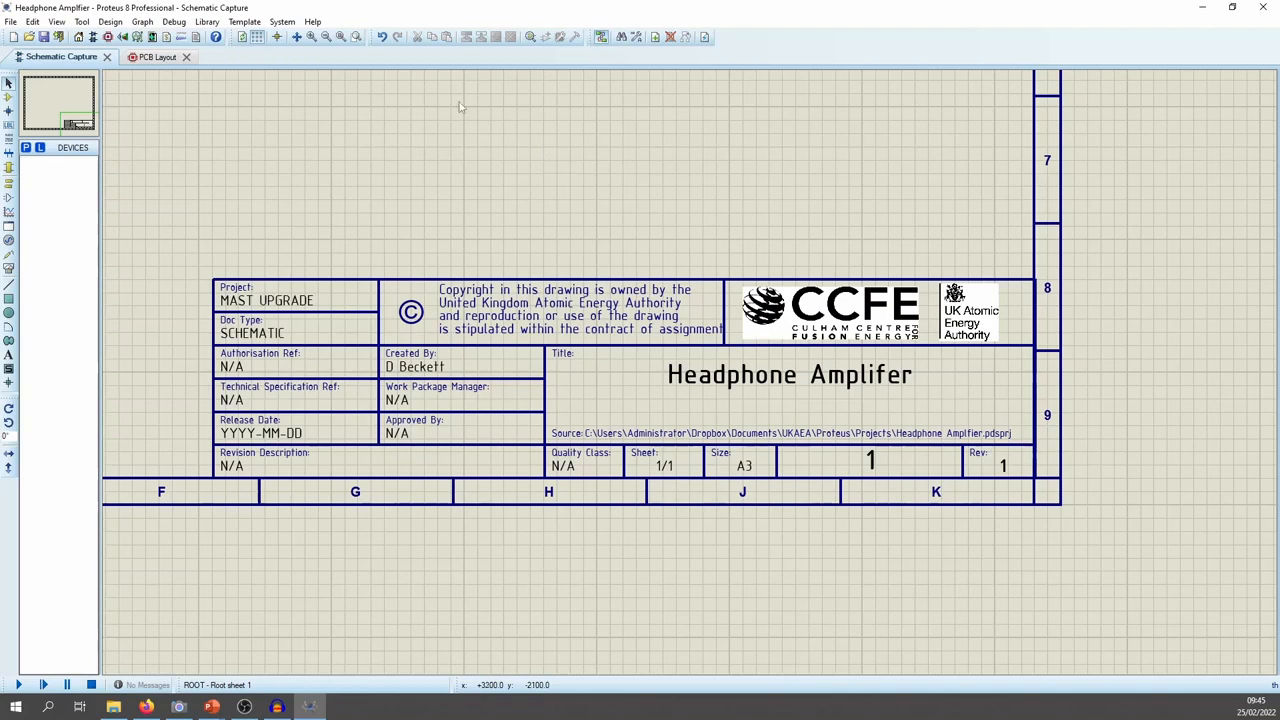
# Set the sheet title of the root sheet to "Full Schematic" in the sheet properties
pyautogui.click(110, 21)
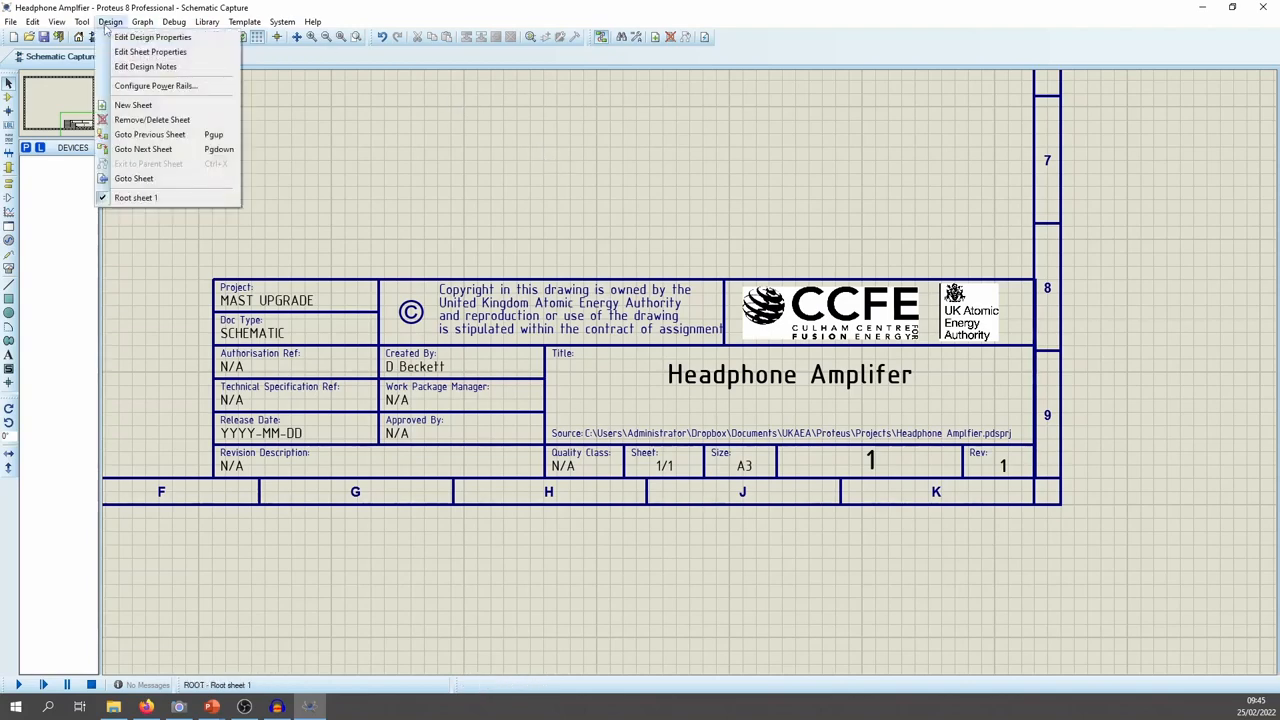
pyautogui.click(145, 51)
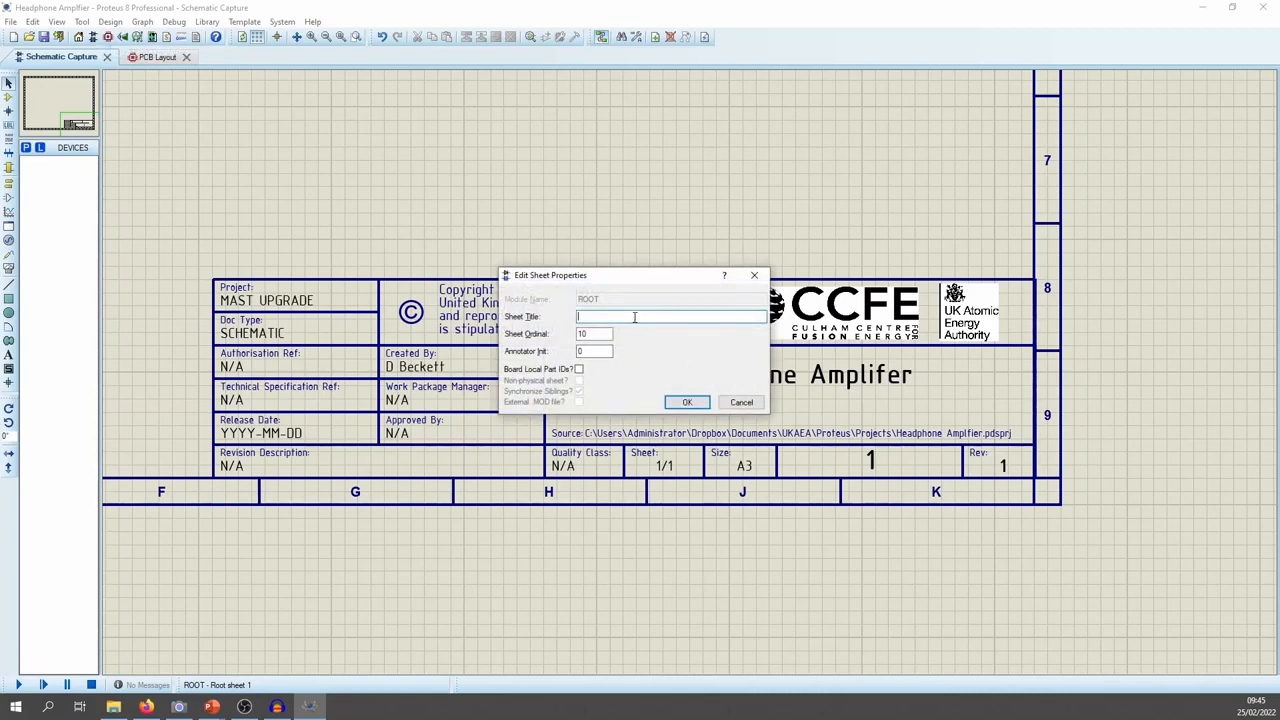
pyautogui.write('Full Schematic')
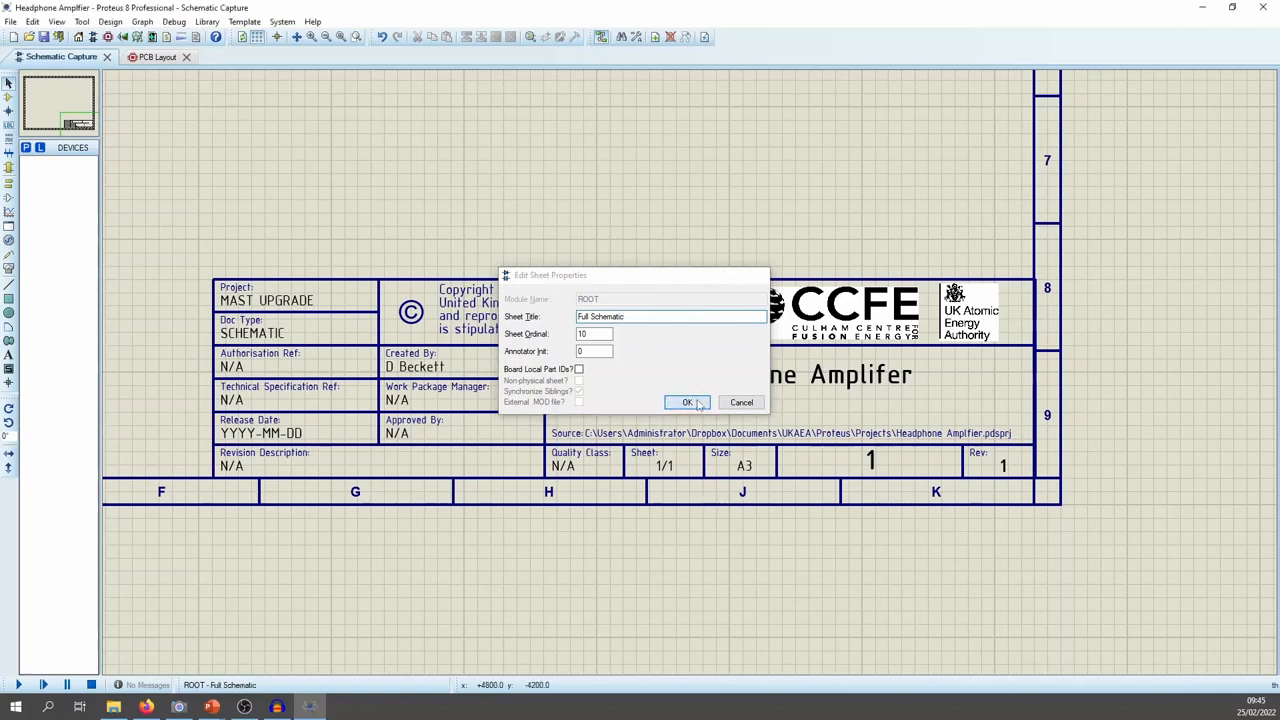
pyautogui.click(687, 402)
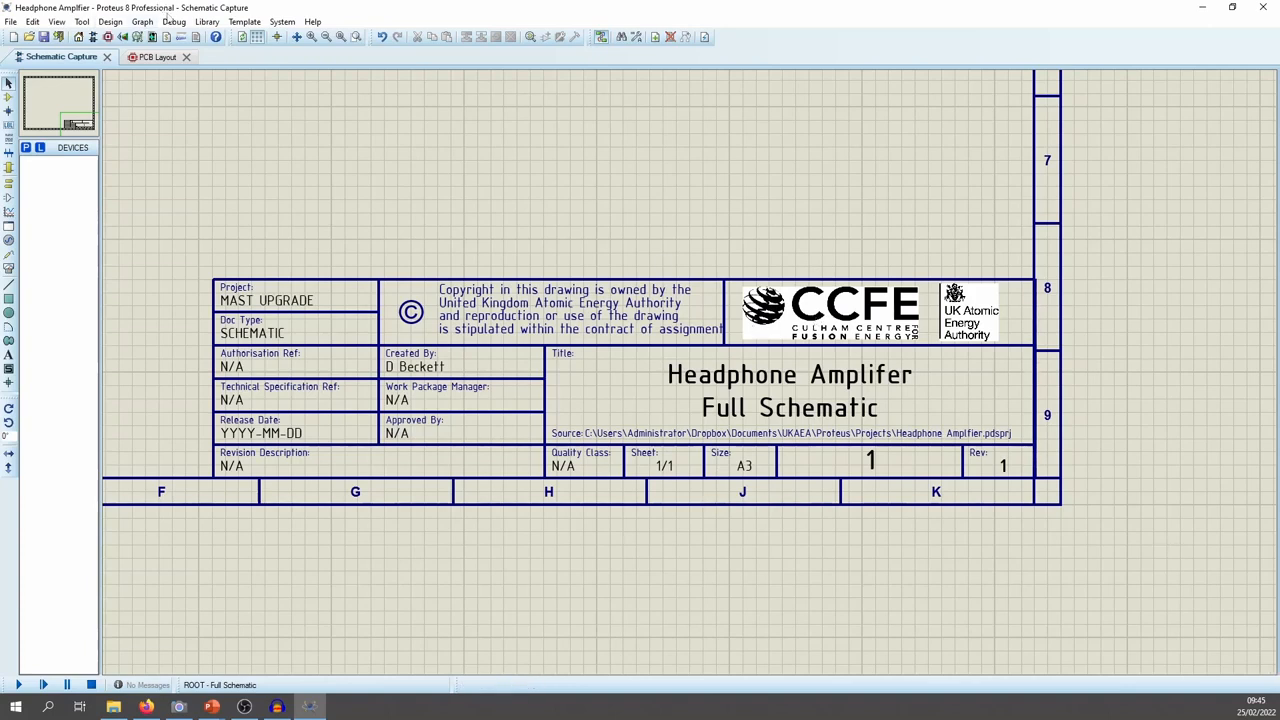
# Review the design properties without changes and look over the whole schematic sheet with its title block
pyautogui.click(110, 21)
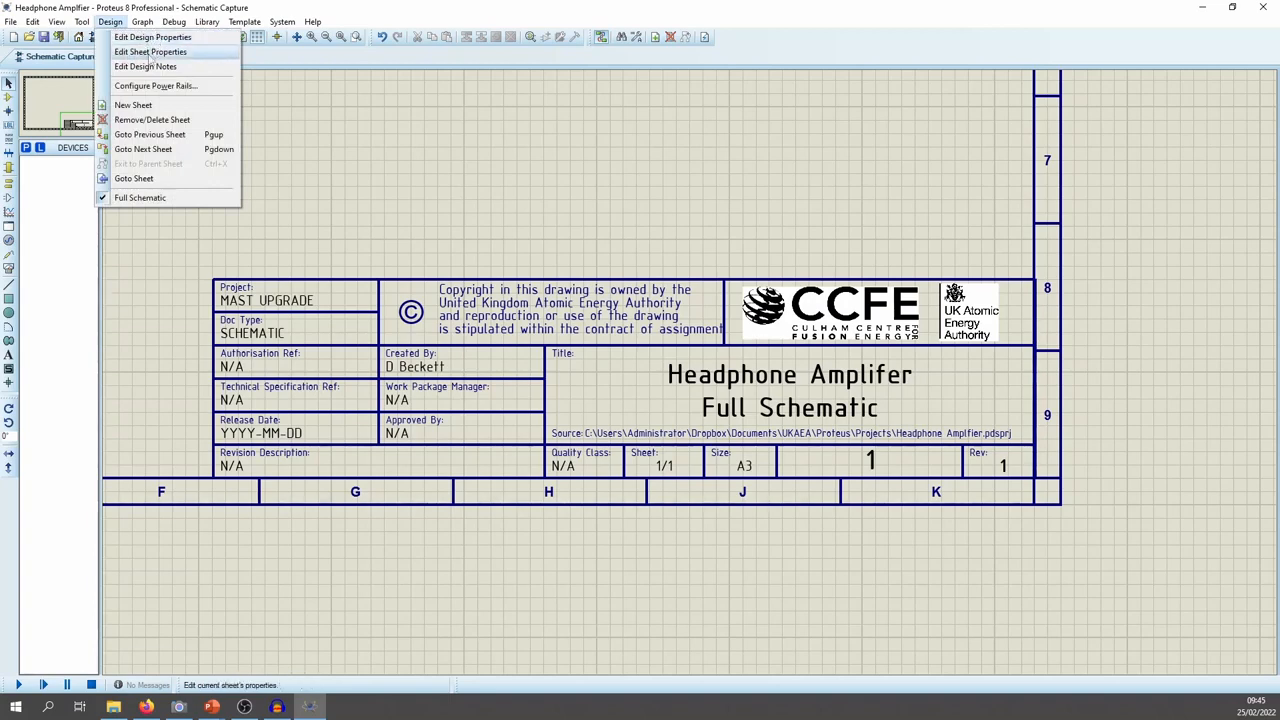
pyautogui.click(152, 37)
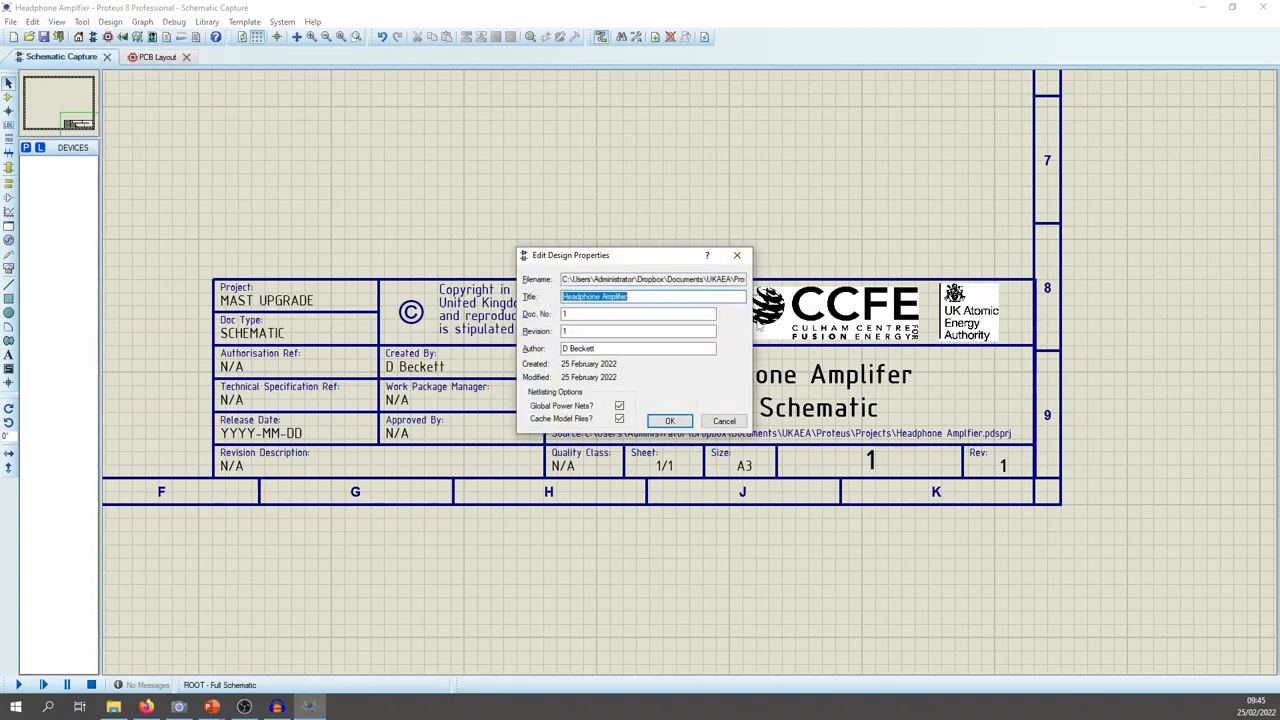
pyautogui.click(681, 426)
pyautogui.scroll(-2, 686, 394)
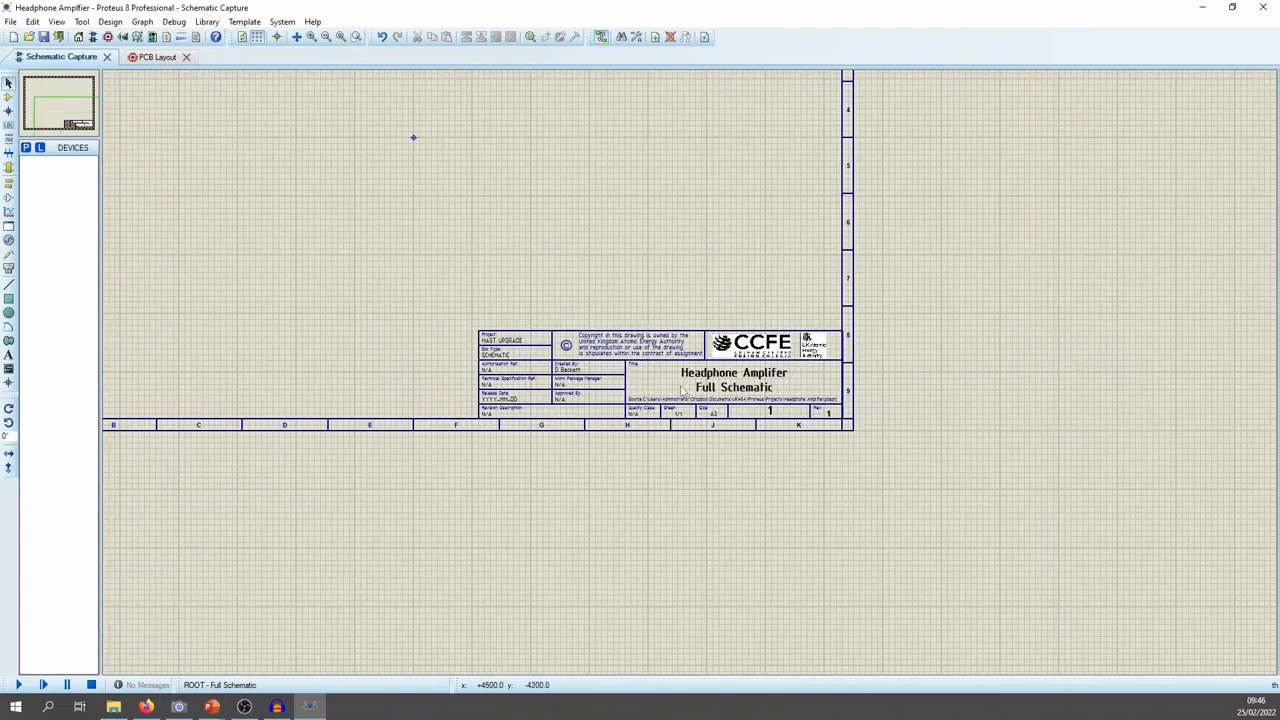
pyautogui.scroll(2, 607, 308)
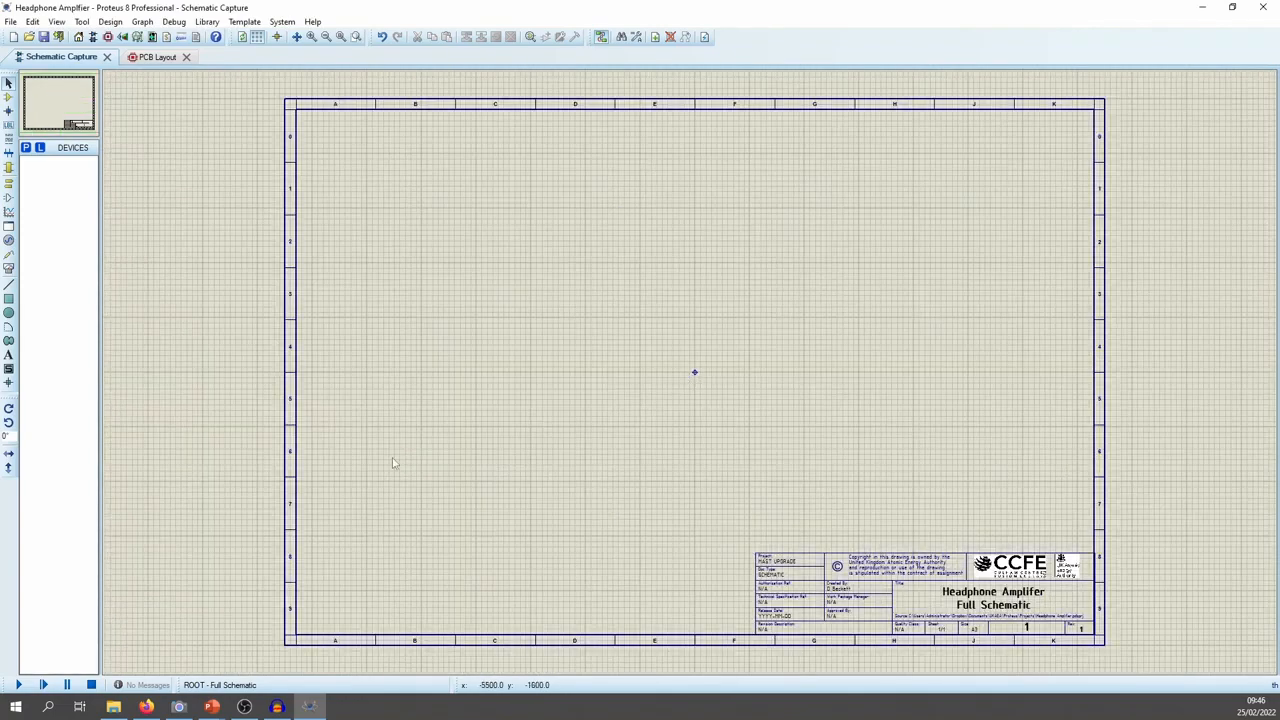
pyautogui.moveTo(212, 706)
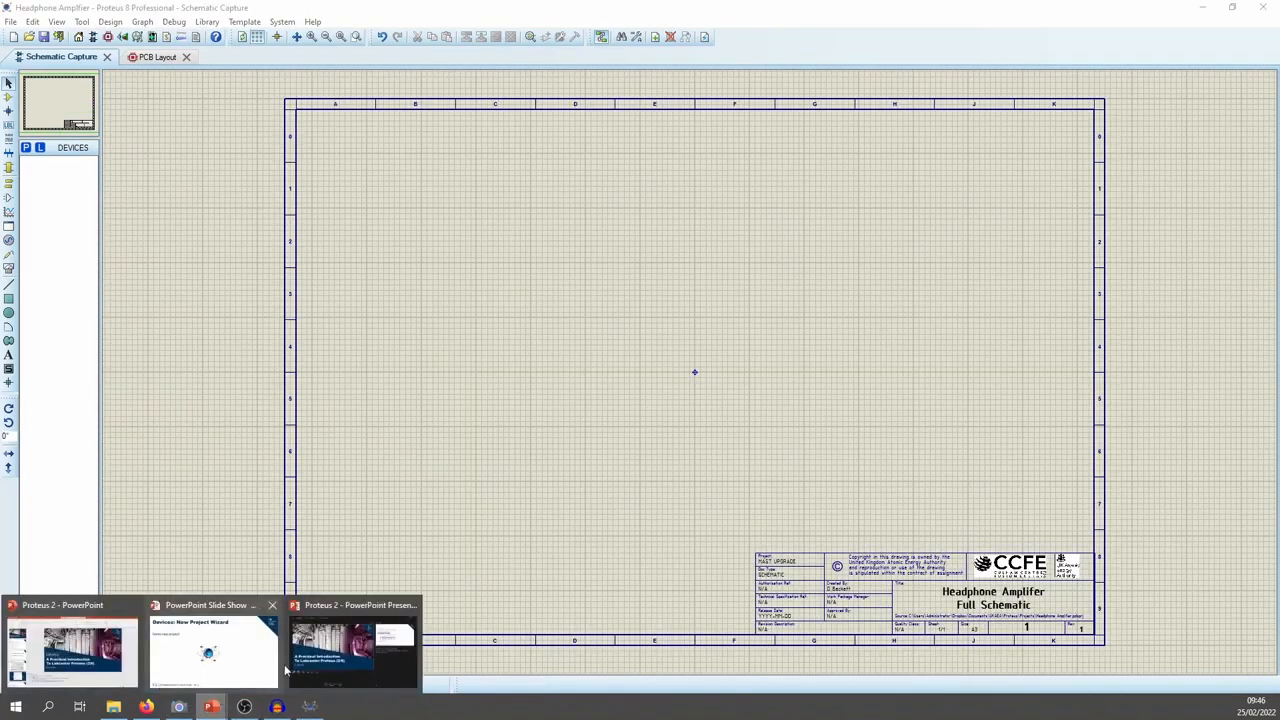
pyautogui.click(212, 650)
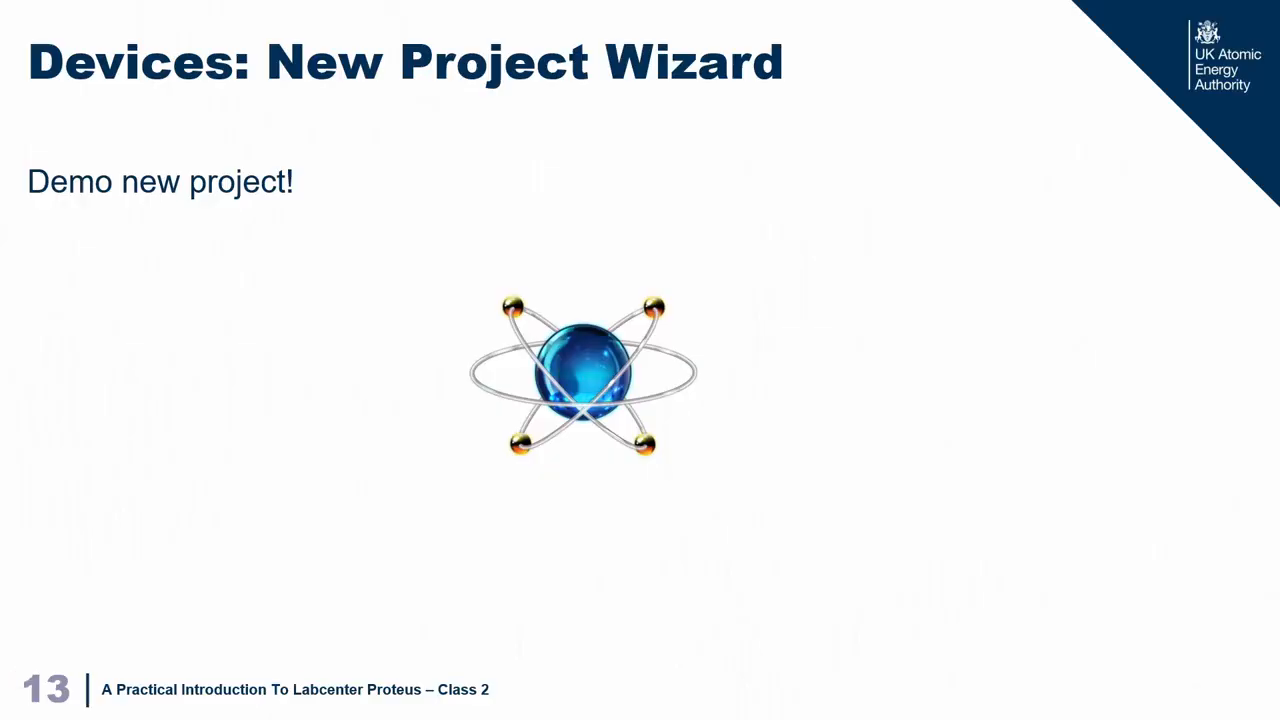
pyautogui.press('Right')
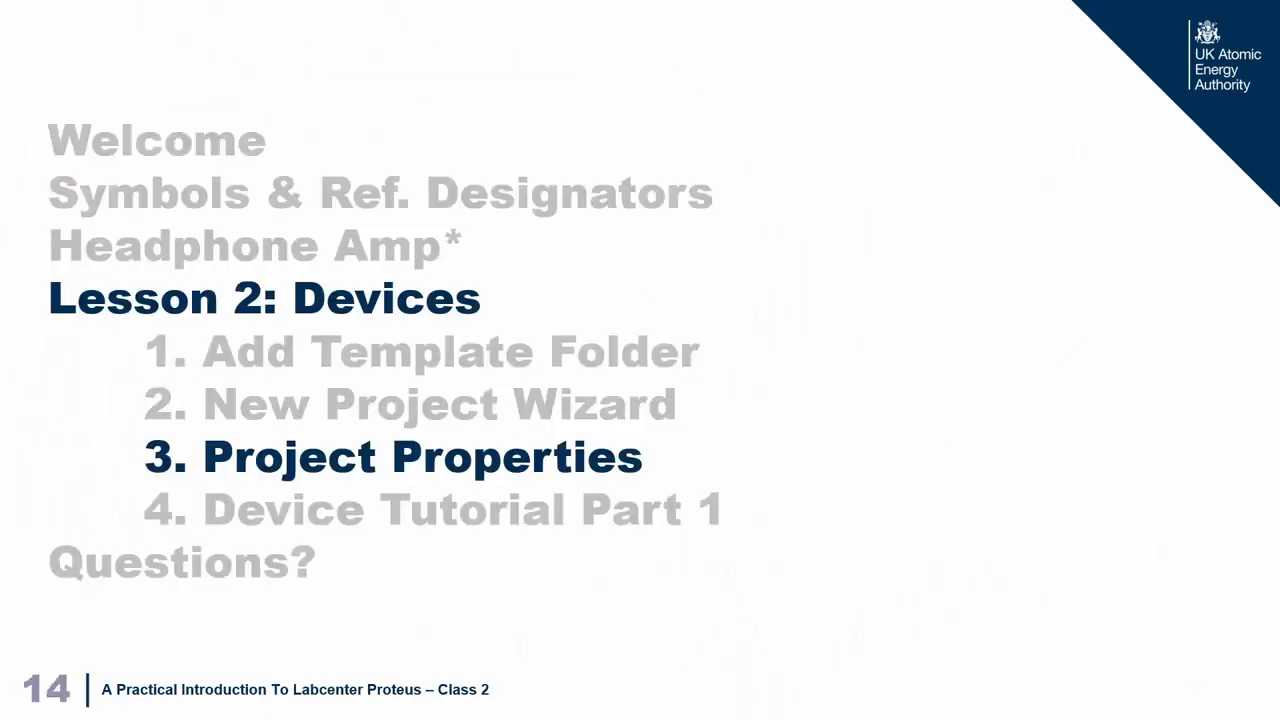
pyautogui.press('Right')
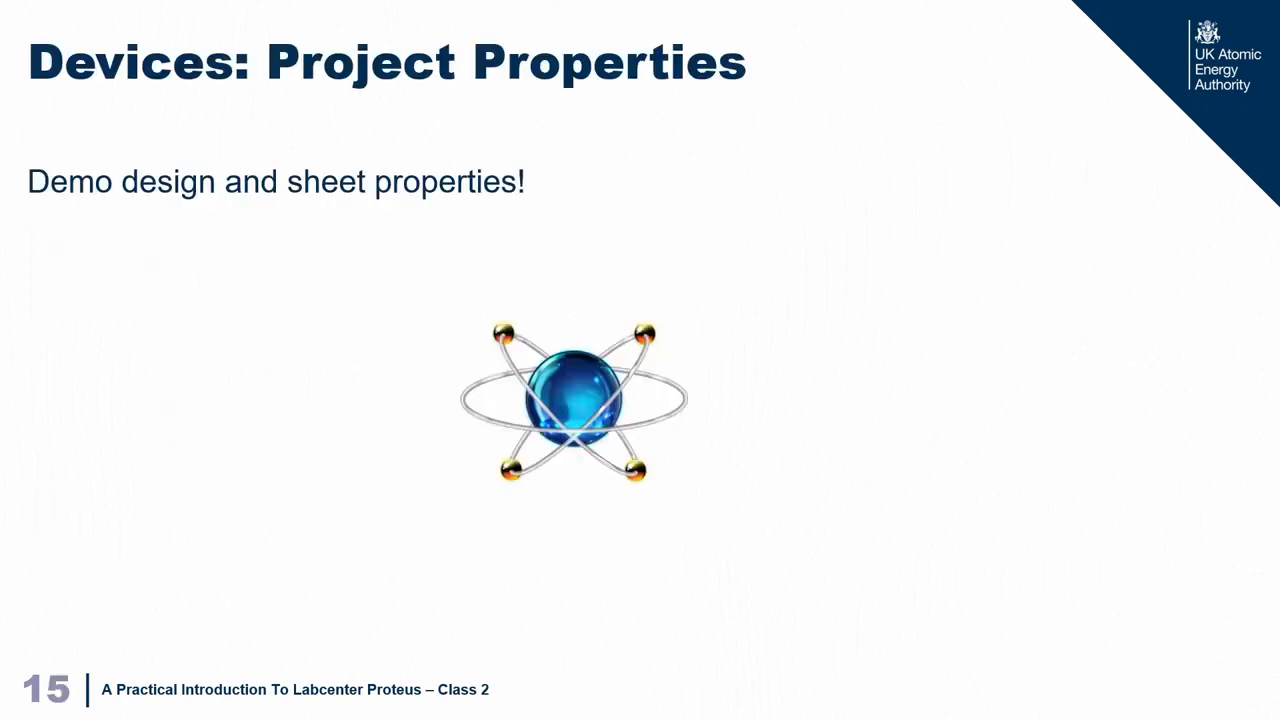
pyautogui.press('Right')
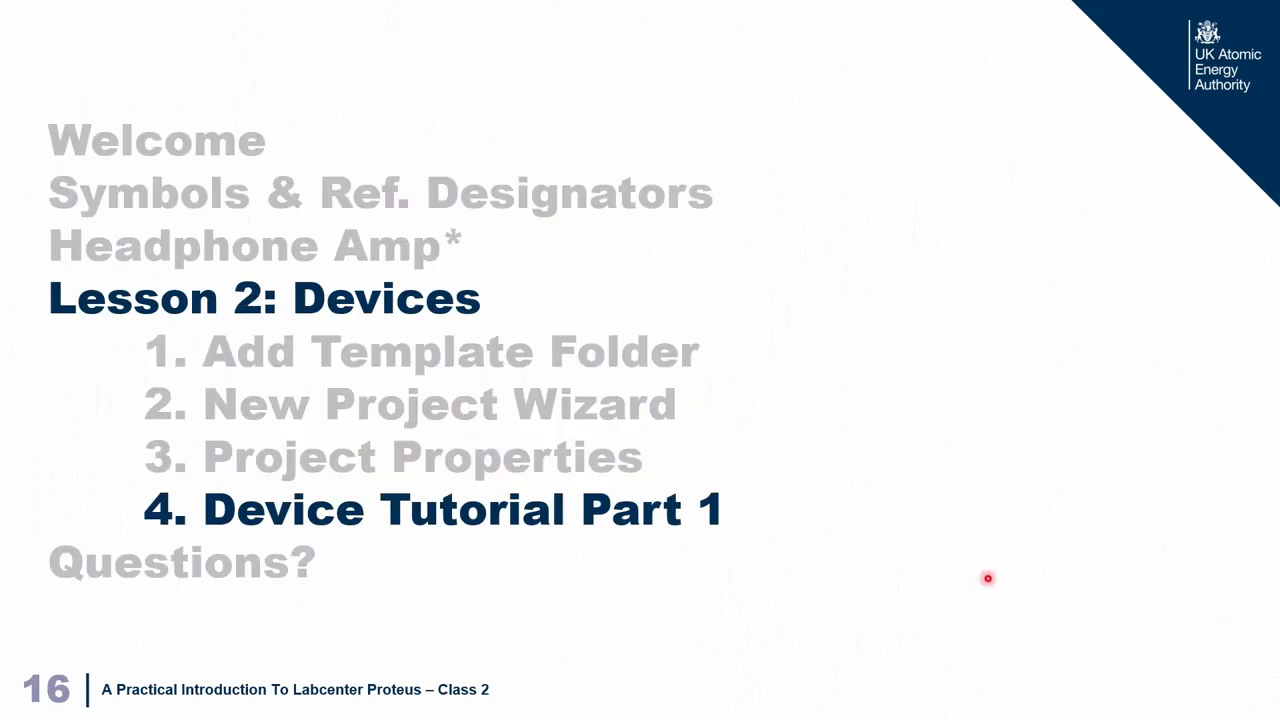
pyautogui.press('Right')
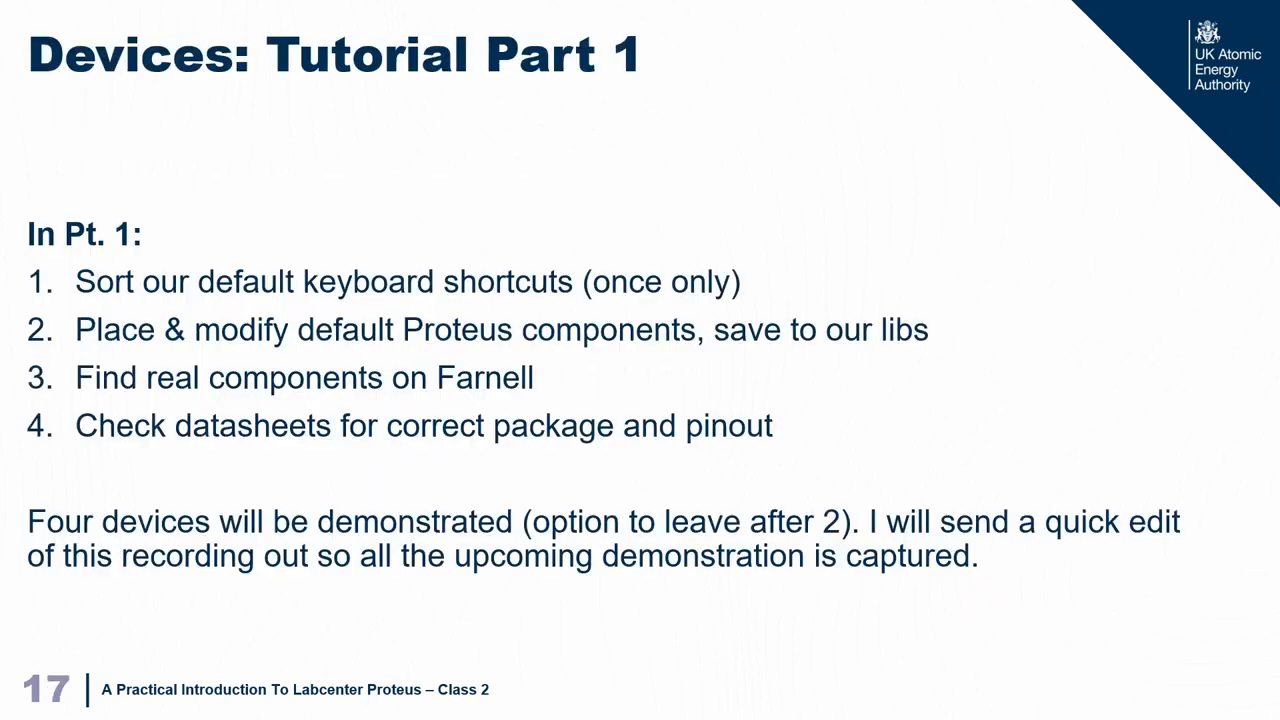
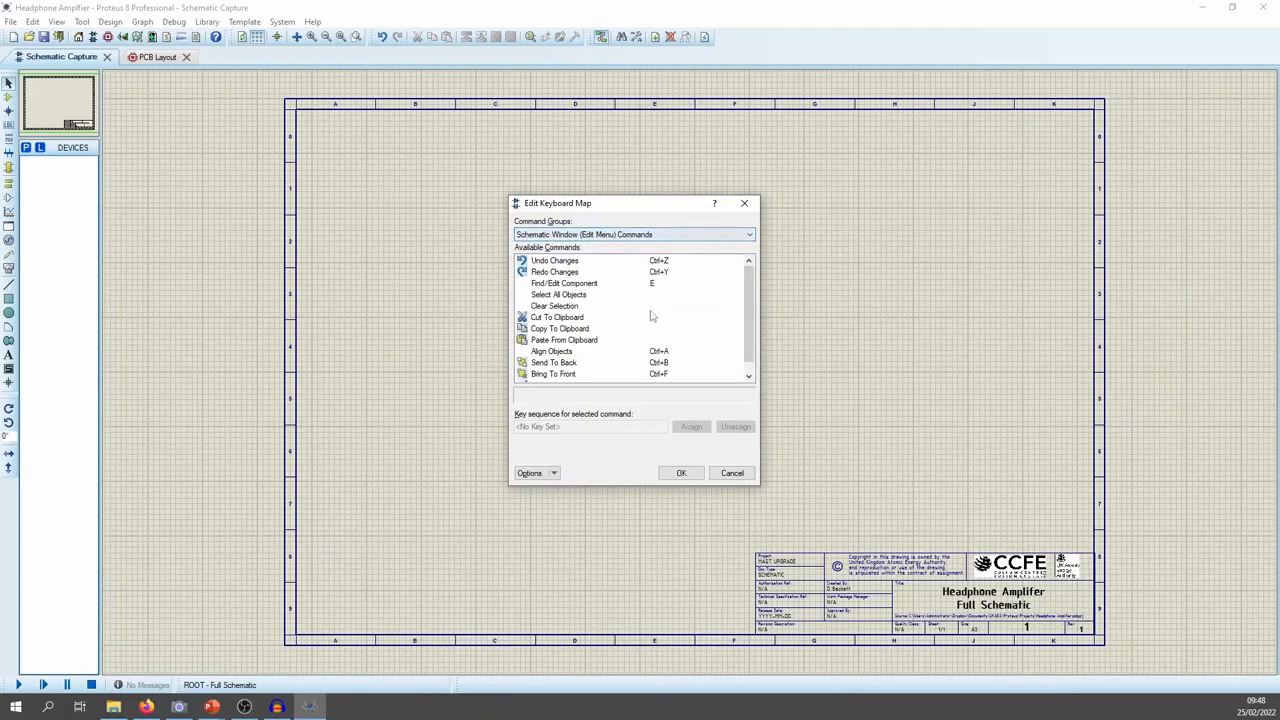
# Assign Ctrl+C to the Cut To Clipboard command in the schematic keyboard map
pyautogui.click(600, 318)
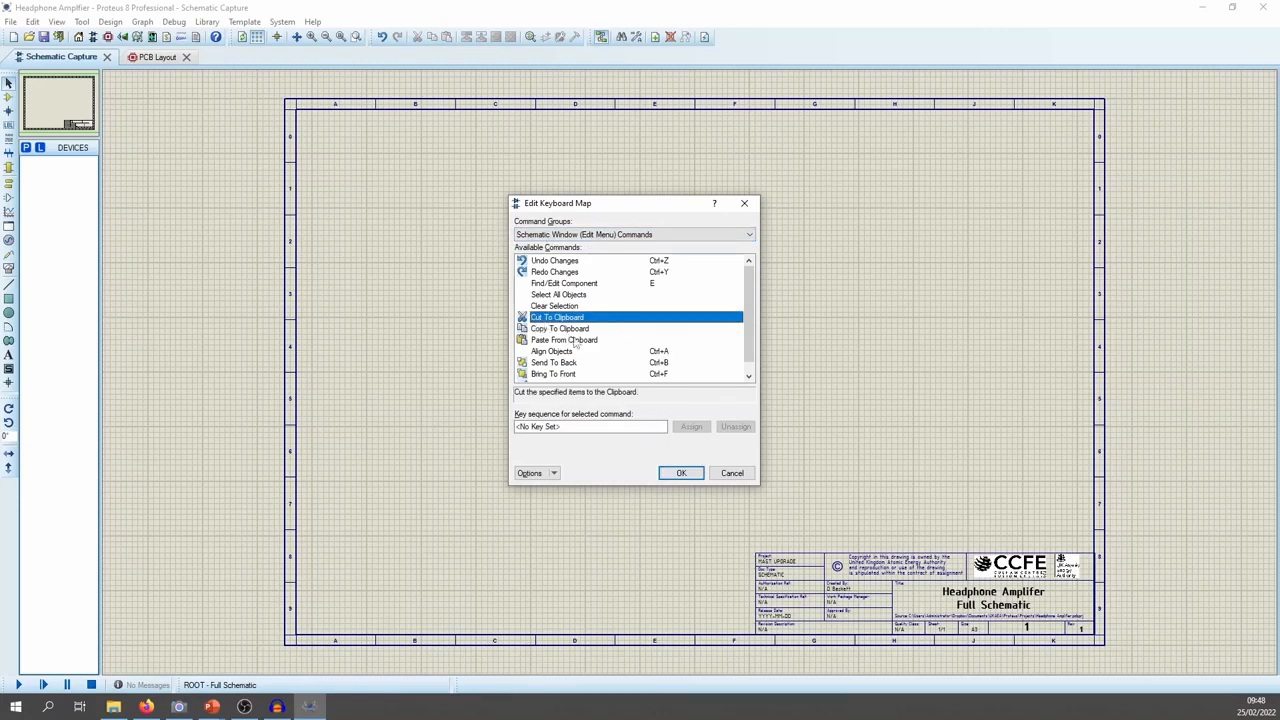
pyautogui.click(578, 430)
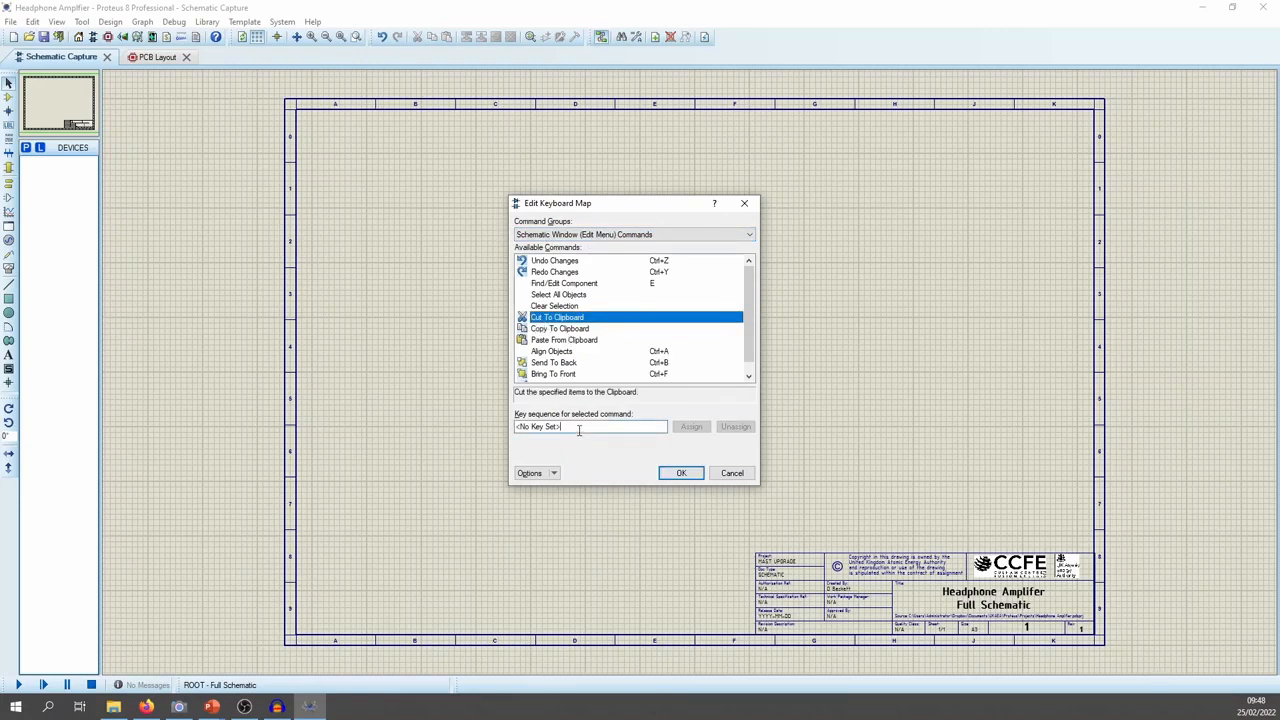
pyautogui.hotkey('ctrl', 'c')
pyautogui.click(706, 428)
# Assign Ctrl+C to Copy To Clipboard and Ctrl+V to Paste From Clipboard in the keyboard map
pyautogui.click(660, 329)
pyautogui.hotkey('ctrl', 'c')
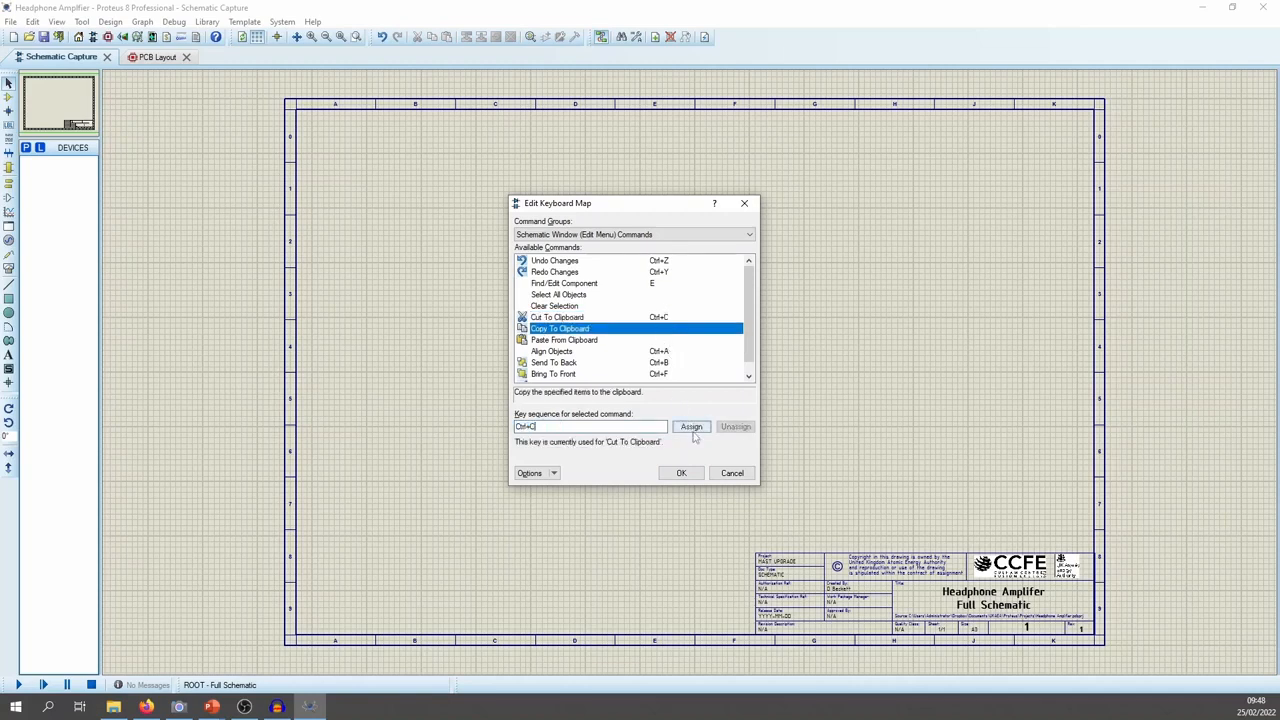
pyautogui.press('Return')
pyautogui.click(657, 341)
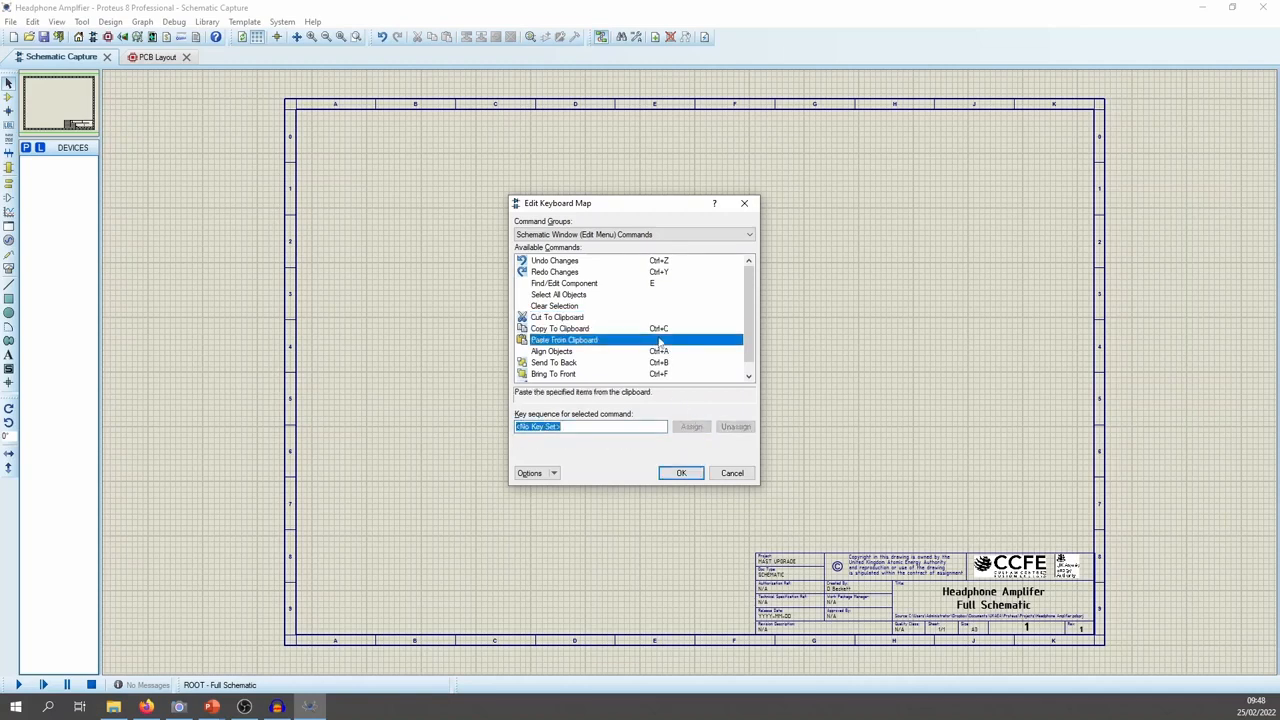
pyautogui.hotkey('ctrl', 'v')
pyautogui.click(696, 426)
# Assign Ctrl+X to the Cut To Clipboard command in the keyboard map
pyautogui.click(665, 319)
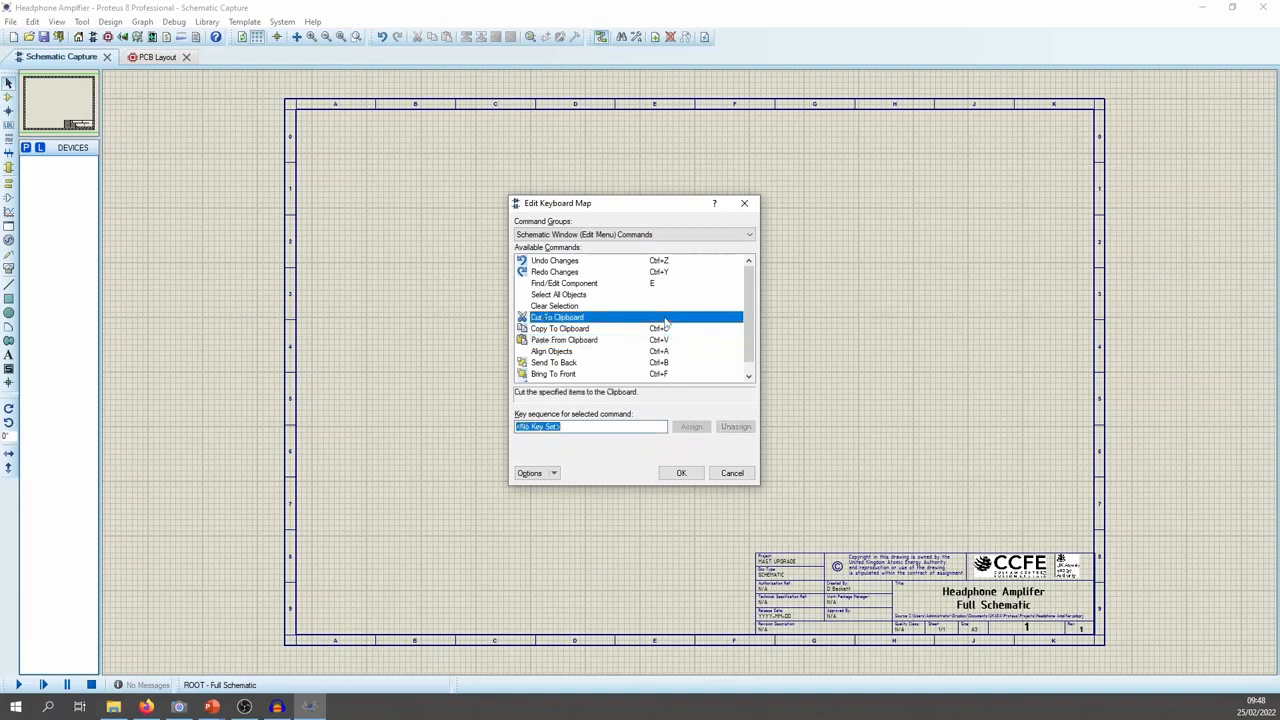
pyautogui.hotkey('ctrl', 'x')
pyautogui.press('Return')
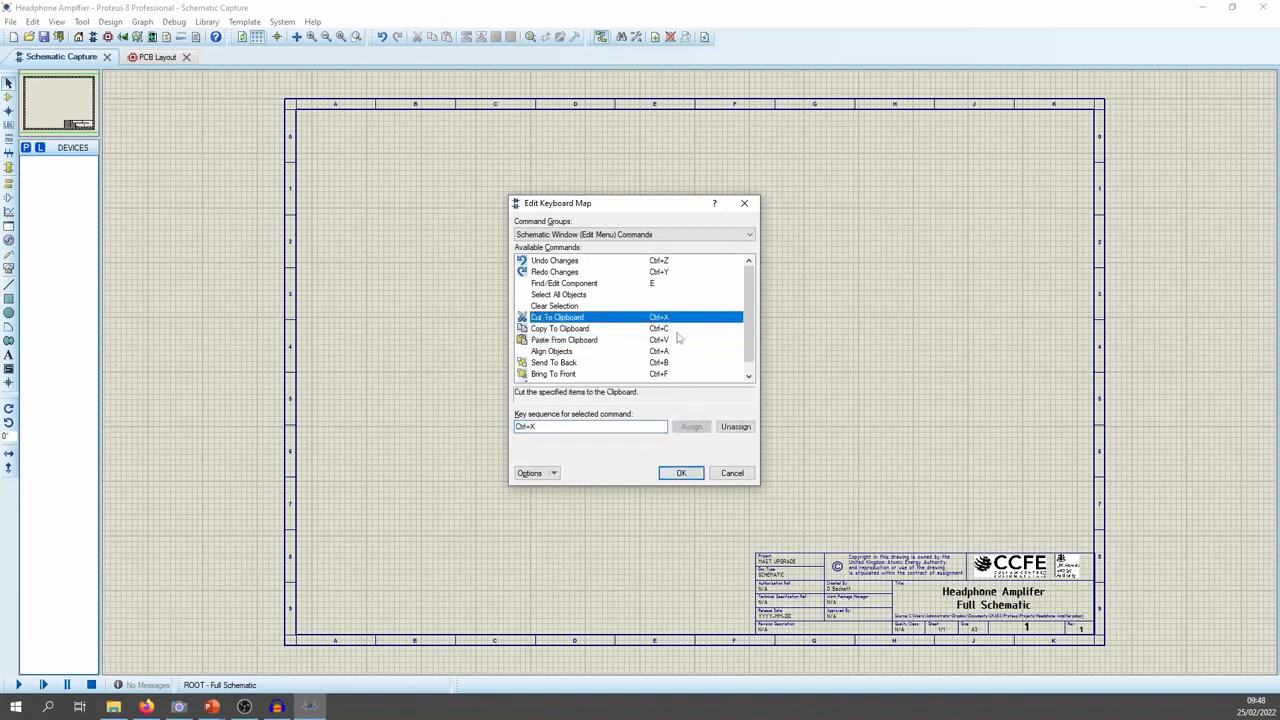
# Assign the key S to Selection Mode in the Mode Selection Commands group of the keyboard map
pyautogui.scroll(-6, 632, 237)
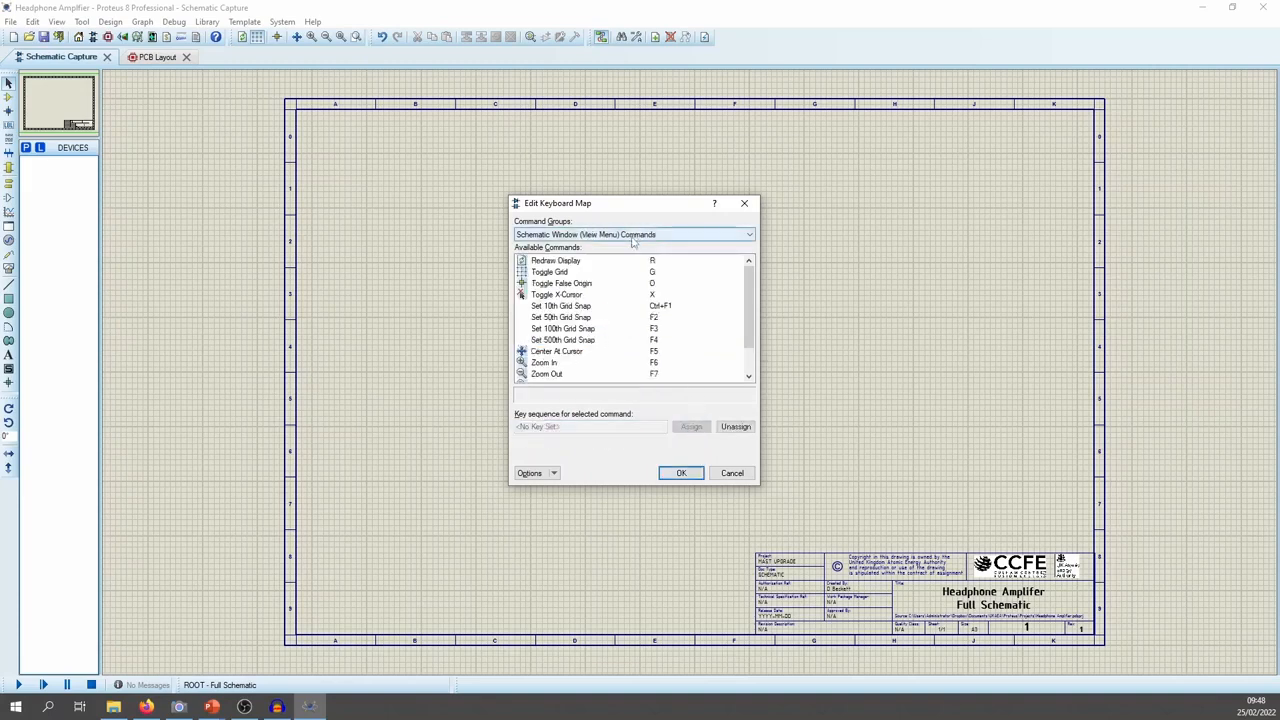
pyautogui.scroll(-4, 632, 240)
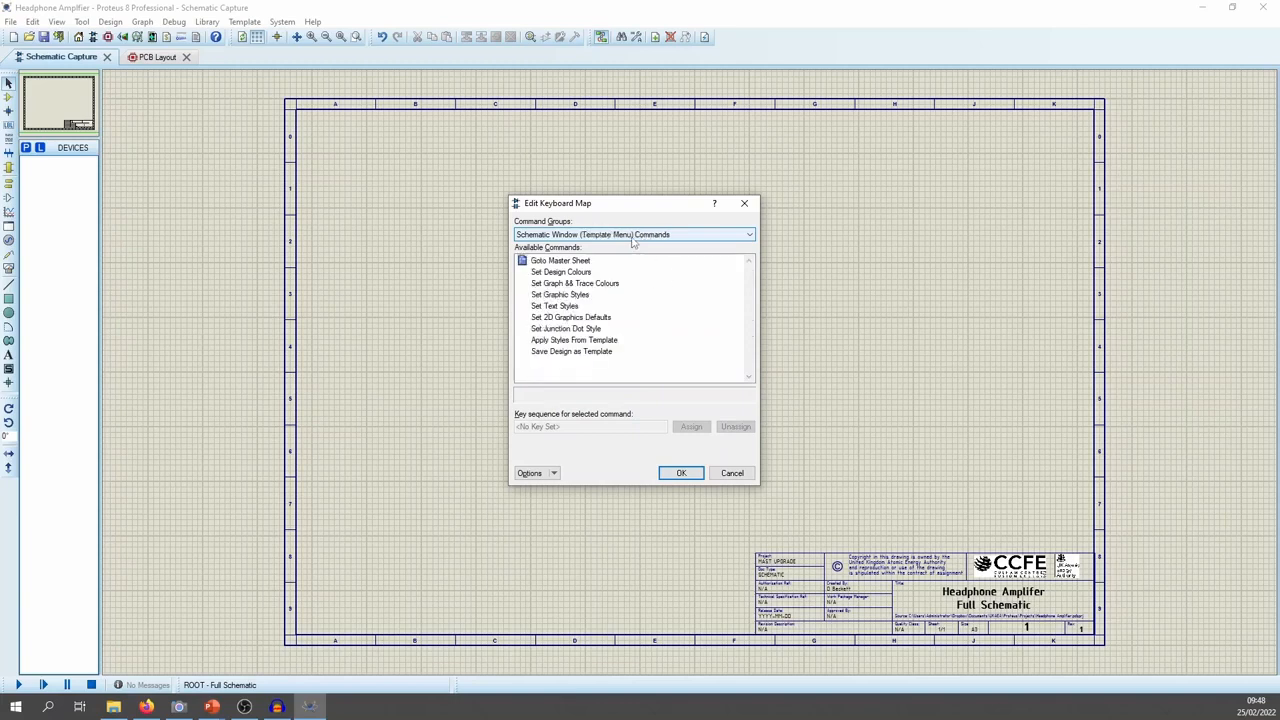
pyautogui.scroll(-2, 632, 240)
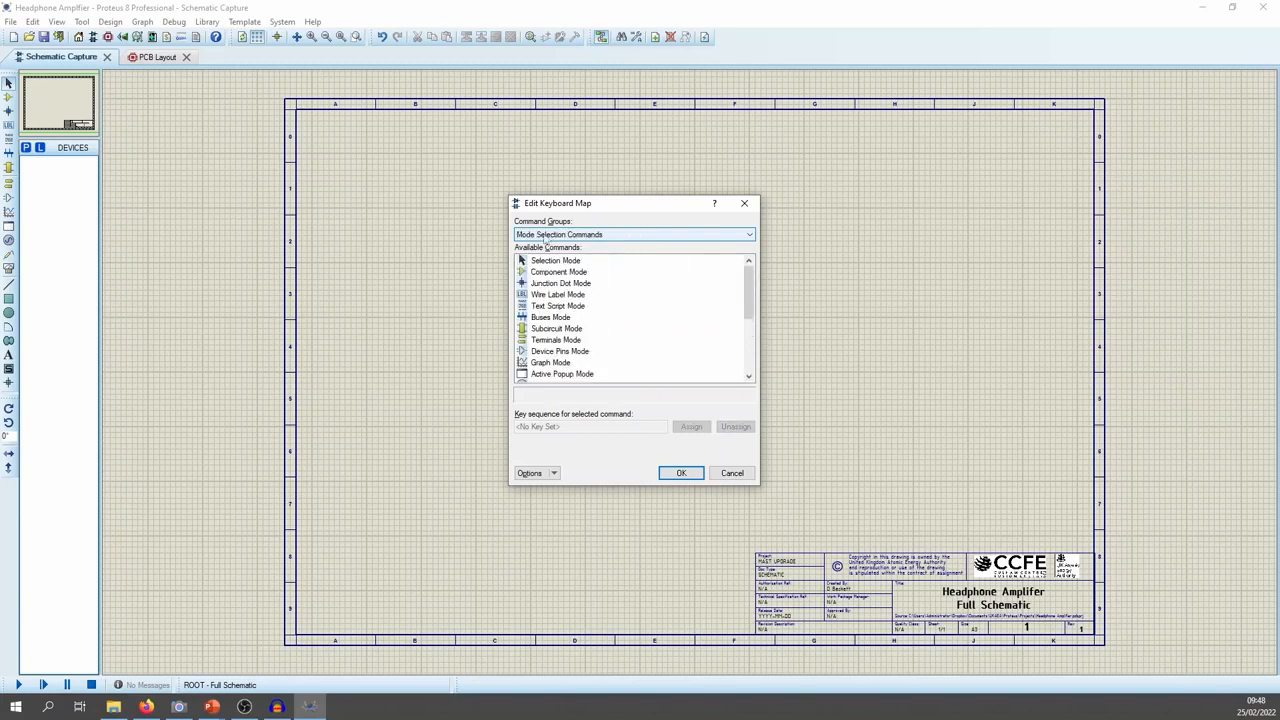
pyautogui.click(586, 263)
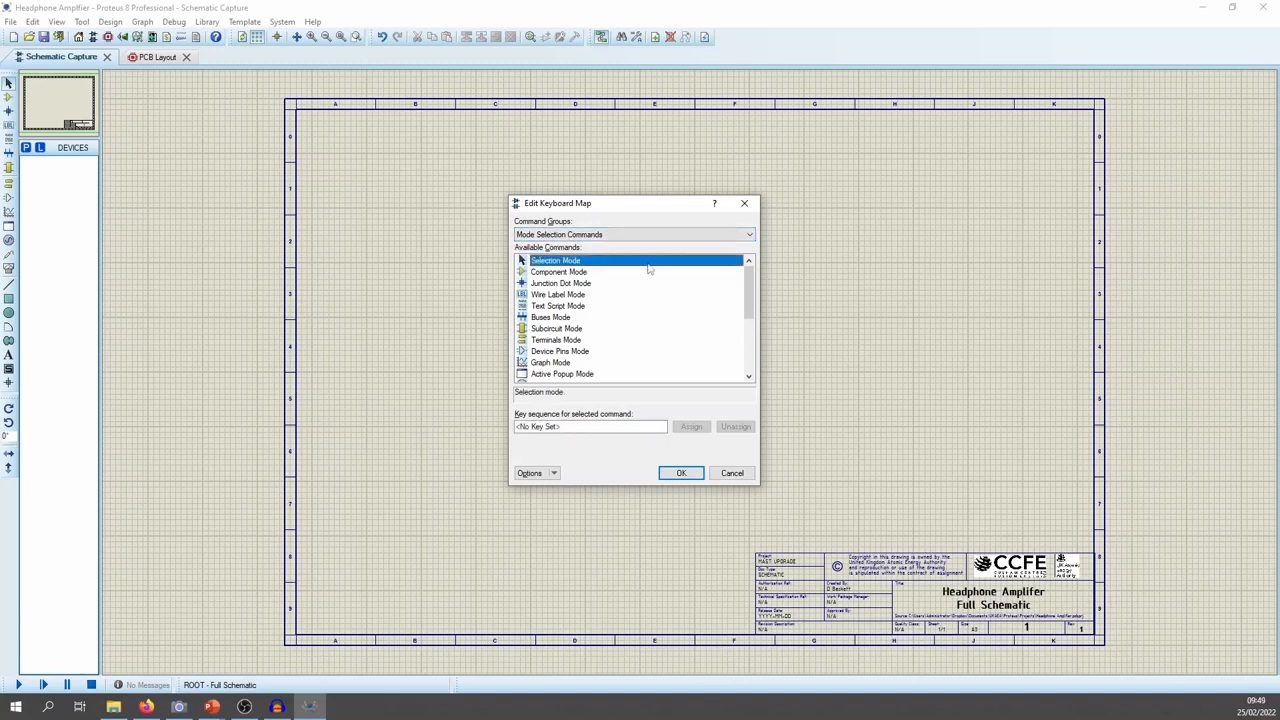
pyautogui.press('s')
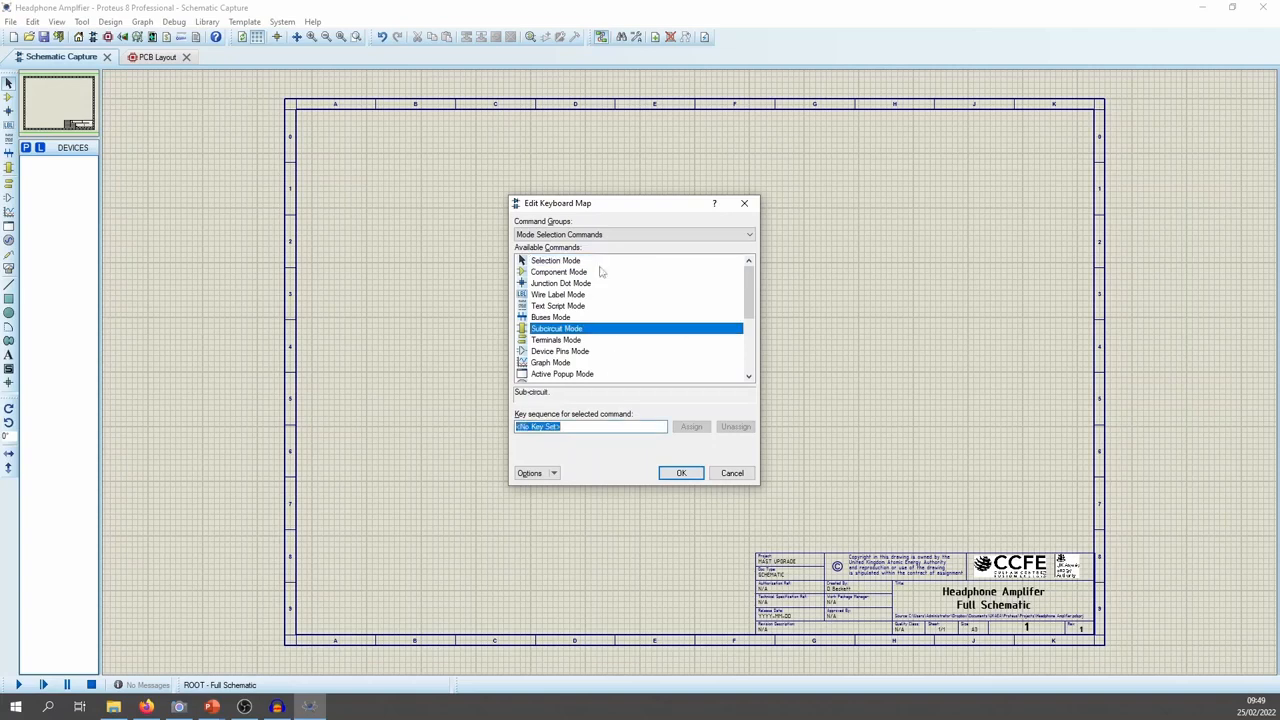
pyautogui.click(595, 263)
pyautogui.press('s')
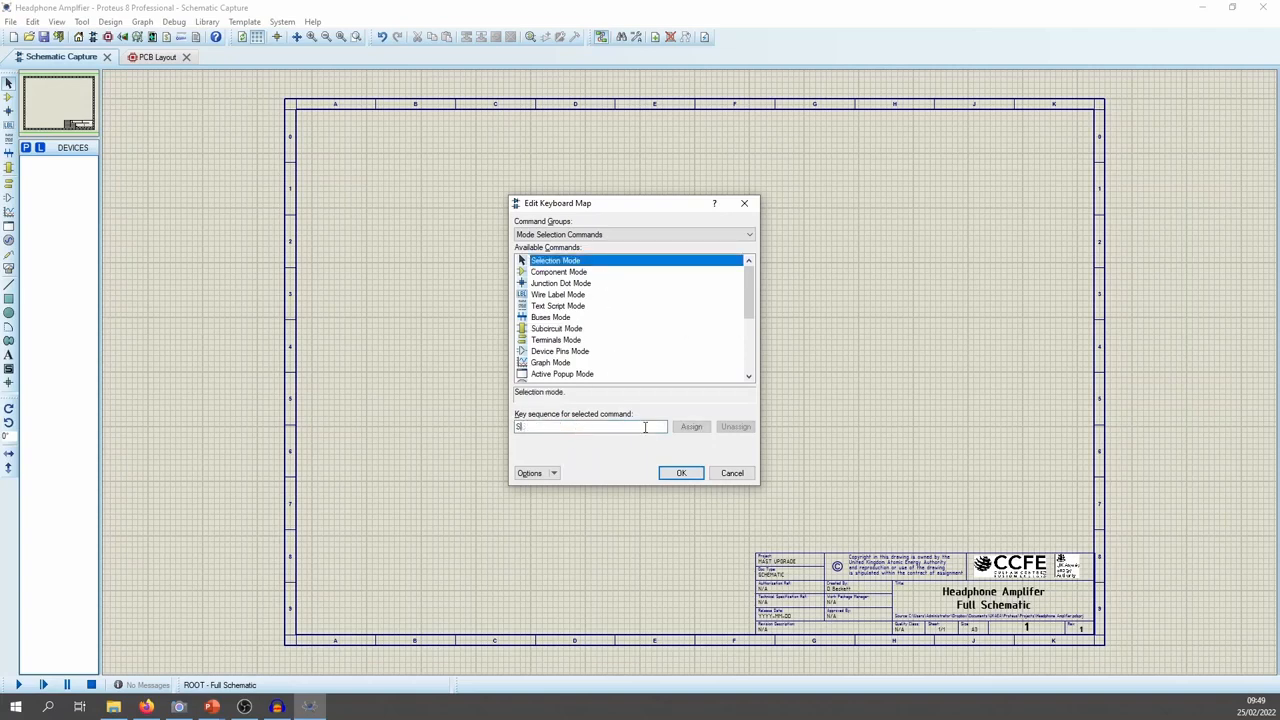
pyautogui.click(691, 426)
# Assign the key C to Component Mode and save the edited keyboard map
pyautogui.click(603, 272)
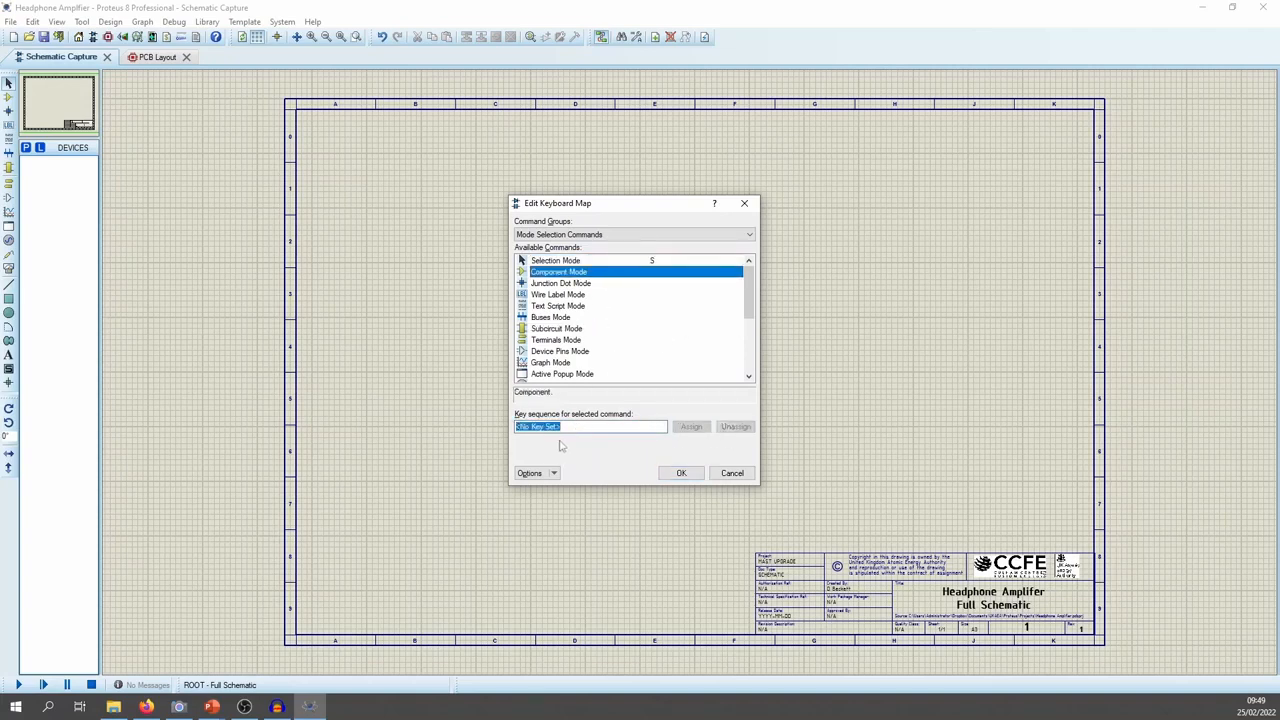
pyautogui.press('c')
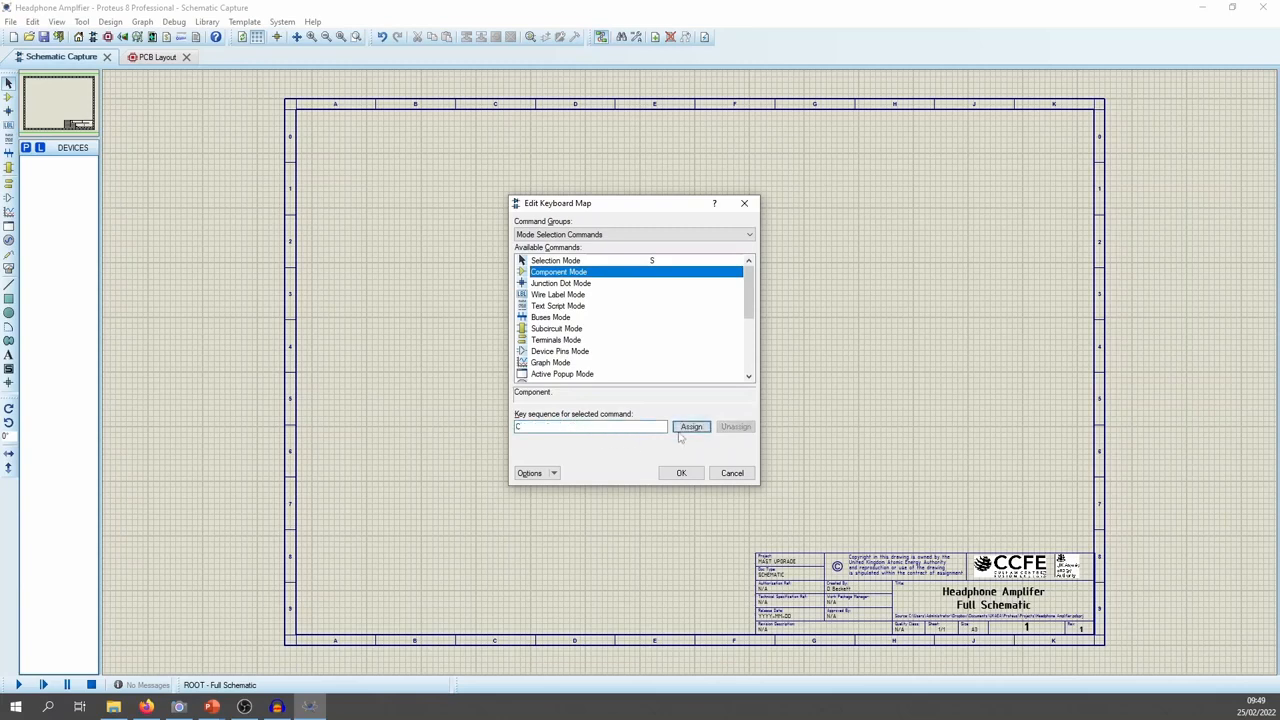
pyautogui.click(684, 428)
pyautogui.click(681, 473)
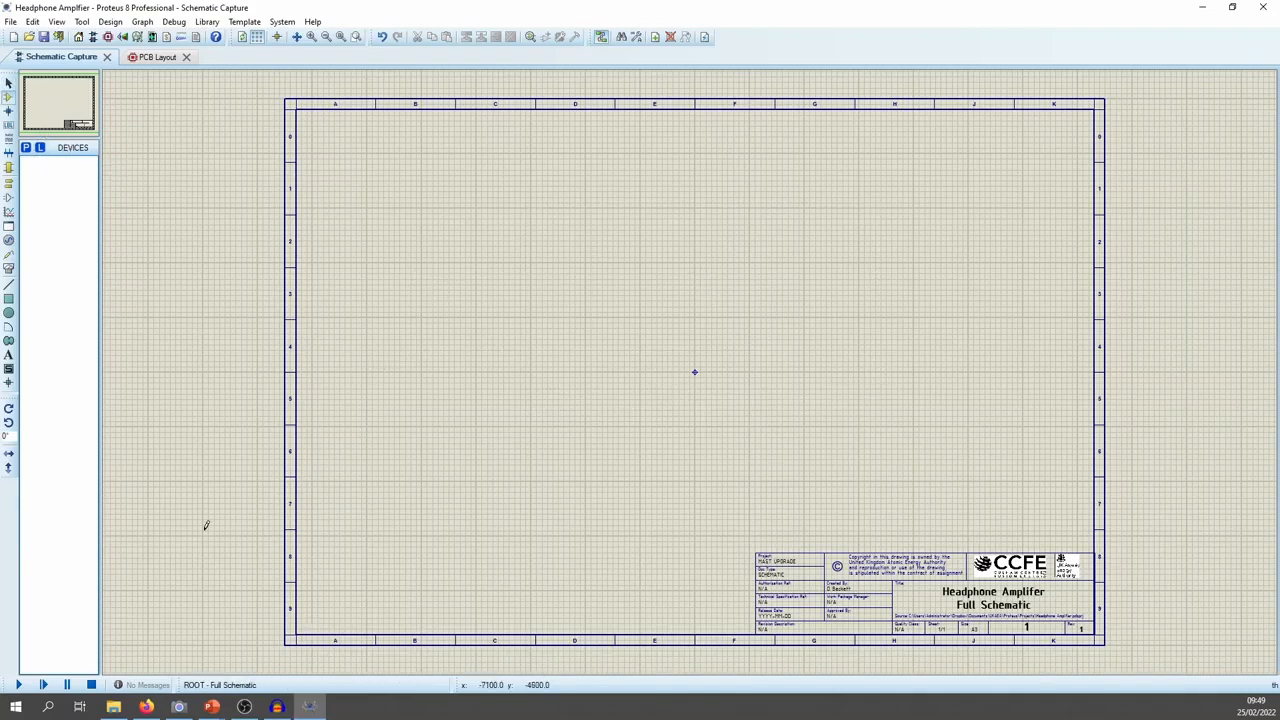
# Search the device libraries for ne5532, compare the matches, and add the NE5532 from the OPAMP library to the device list
pyautogui.click(27, 148)
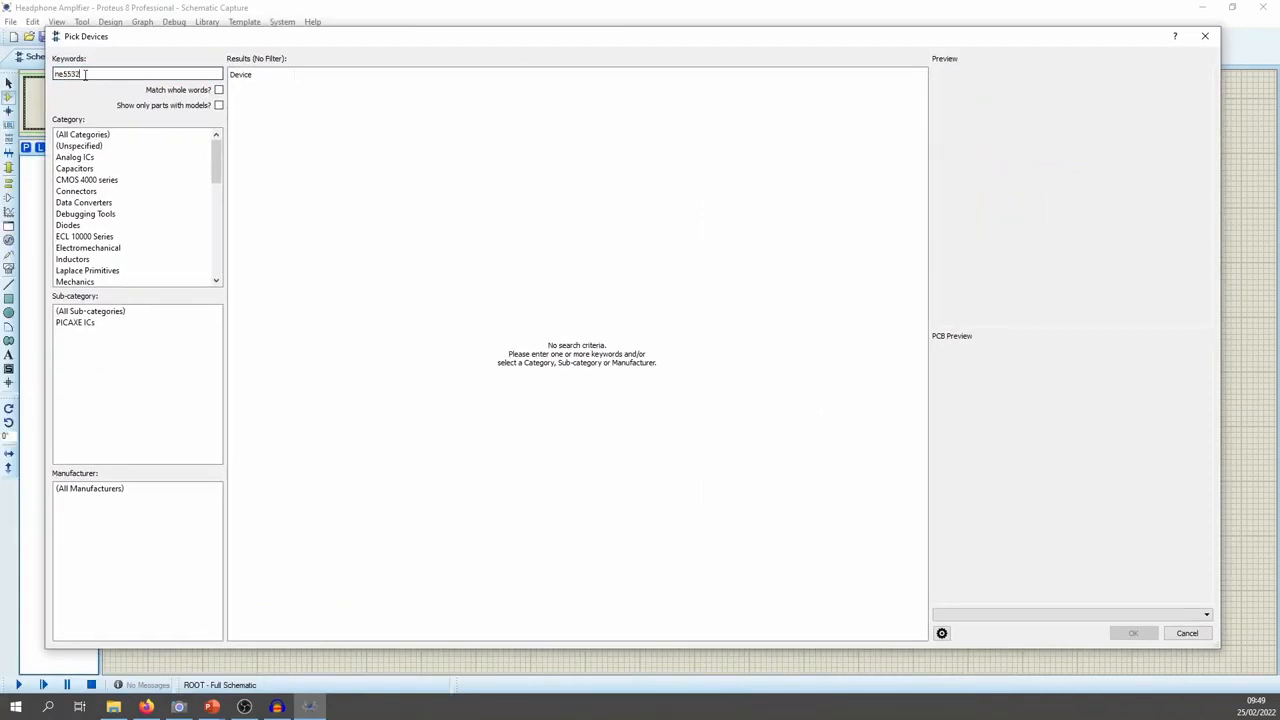
pyautogui.write('ne5532')
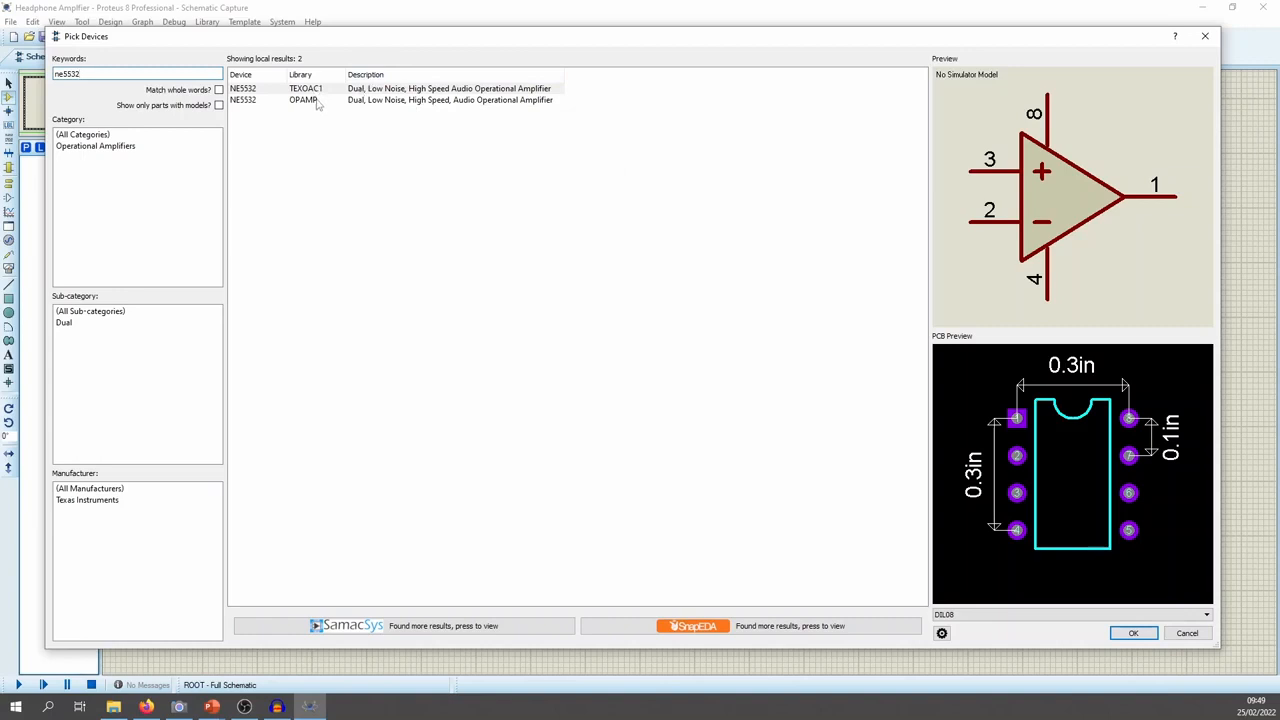
pyautogui.click(316, 100)
pyautogui.click(320, 89)
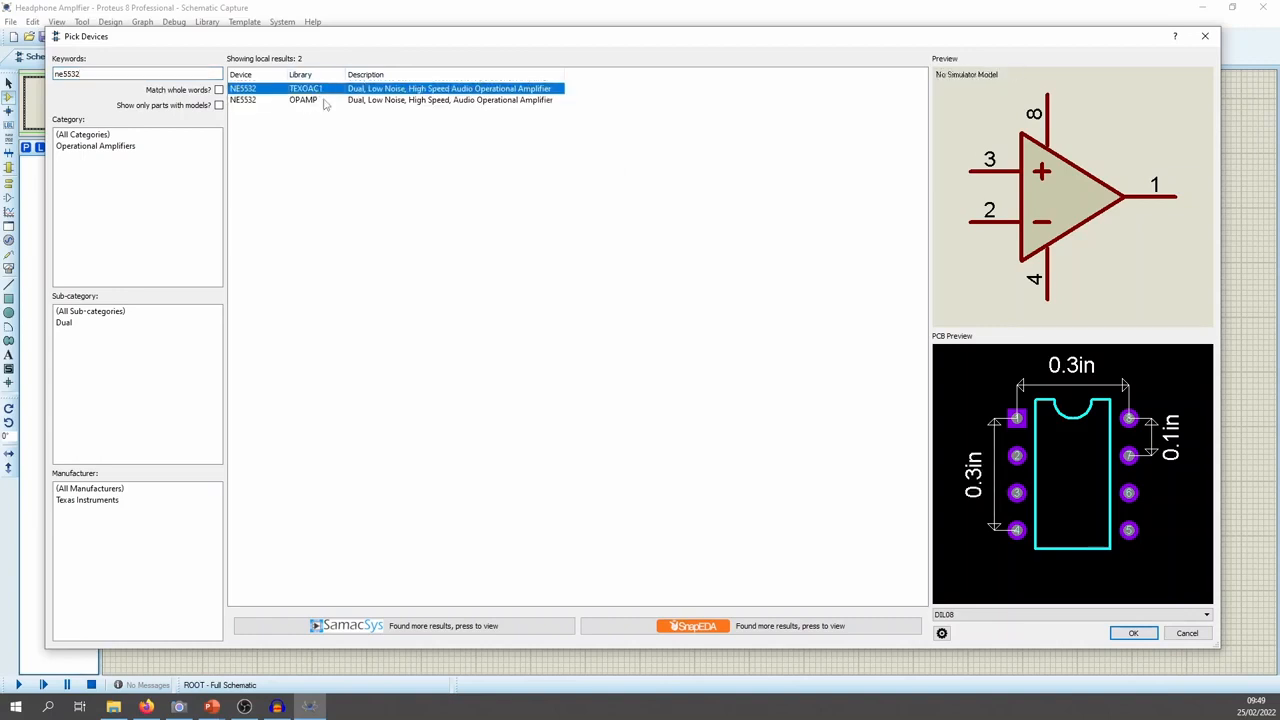
pyautogui.click(320, 100)
pyautogui.click(322, 90)
pyautogui.click(316, 100)
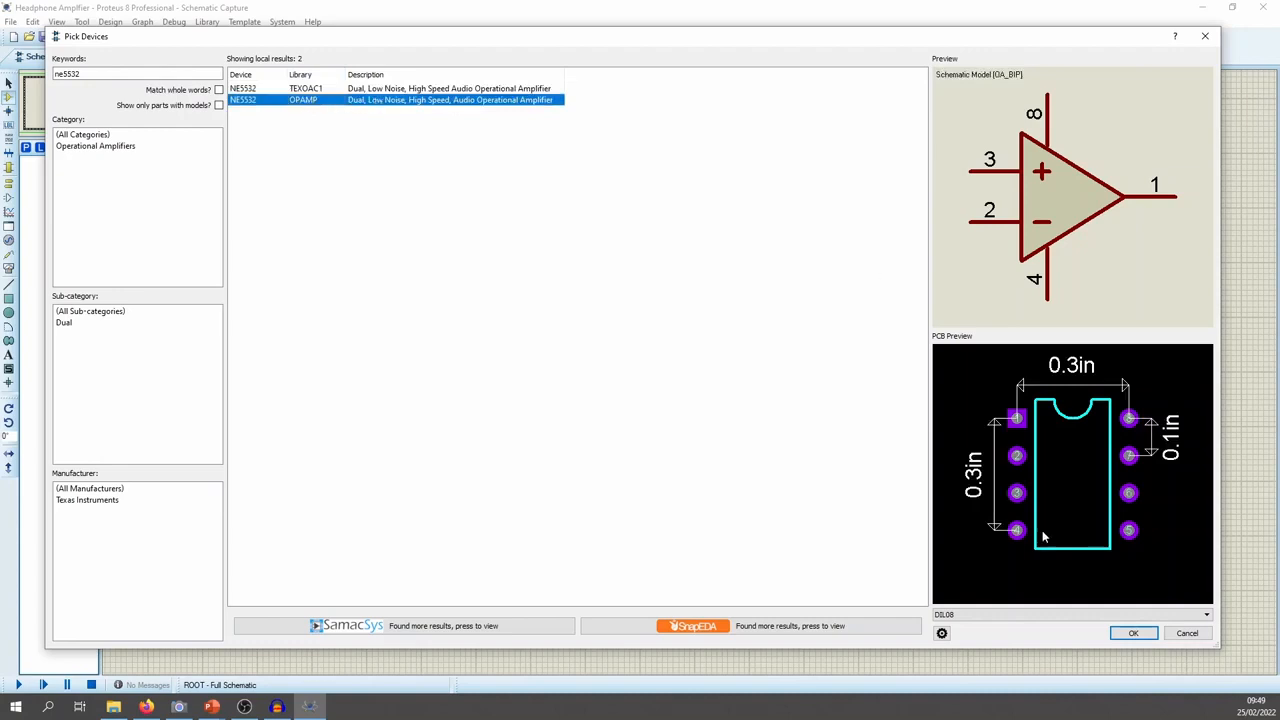
pyautogui.click(1133, 633)
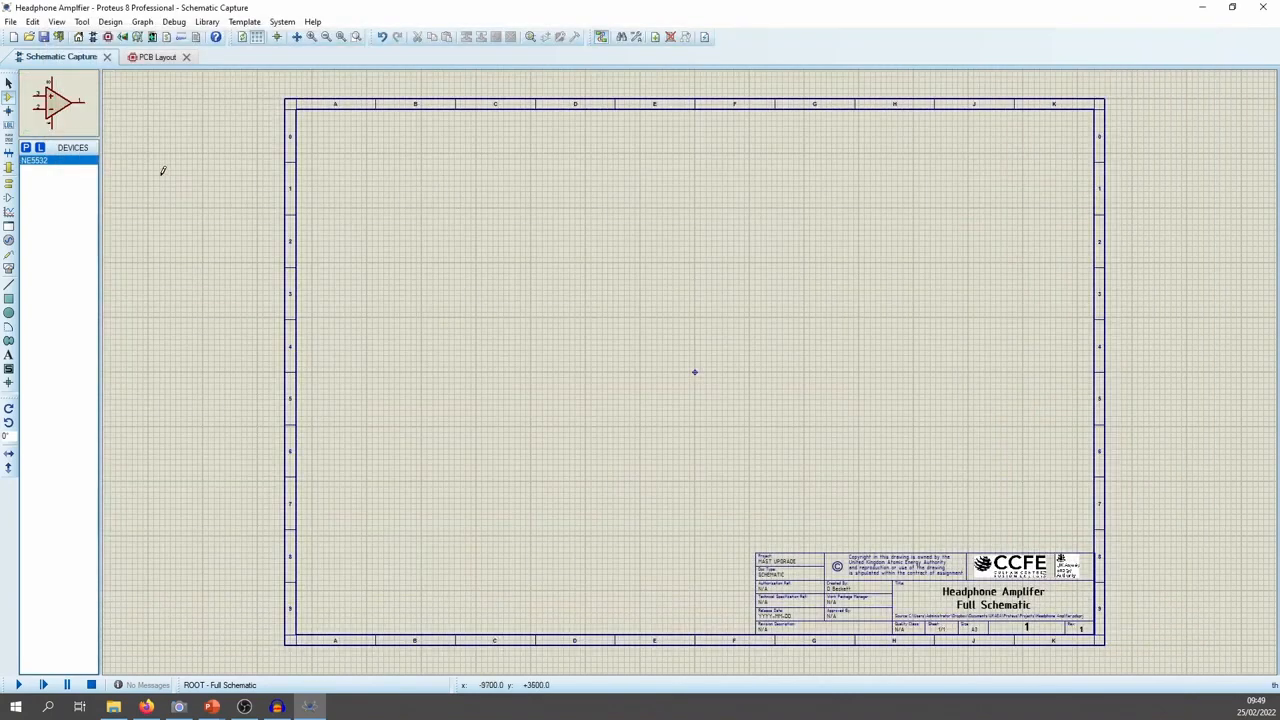
# Place the NE5532 op-amp in the upper-left area of the schematic sheet, around grid cell B1
pyautogui.click(455, 196)
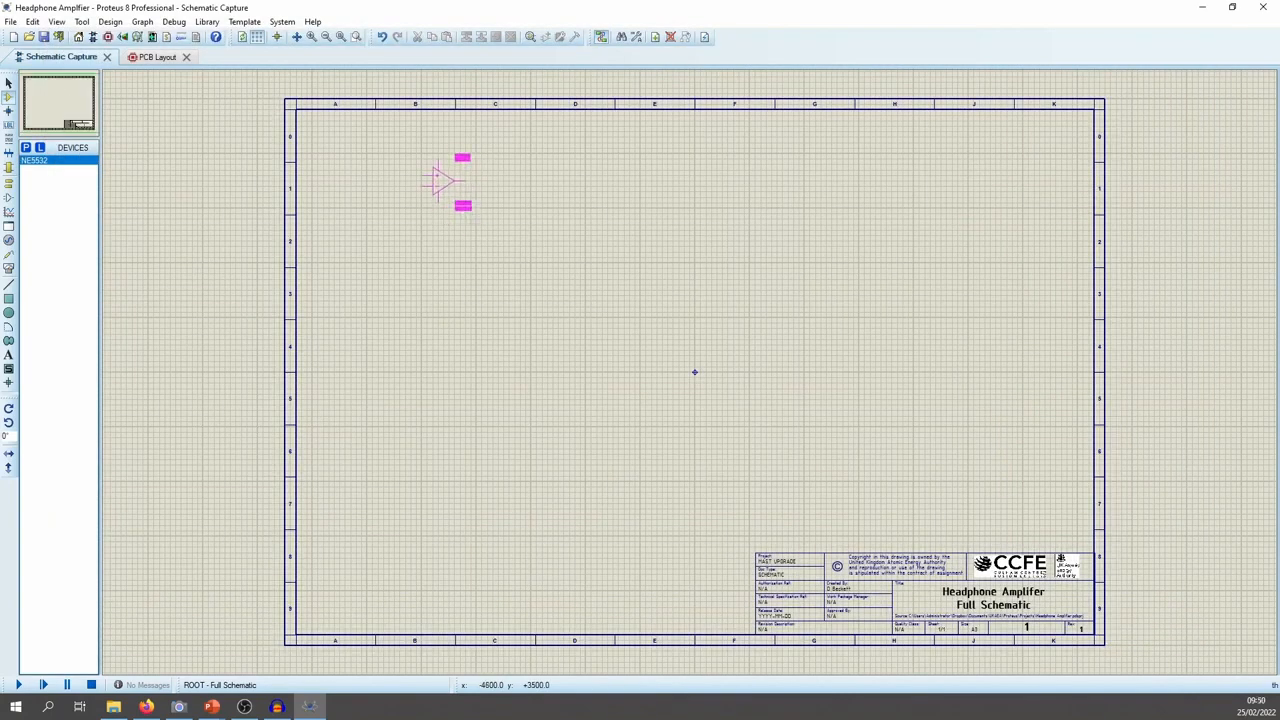
pyautogui.click(448, 180)
pyautogui.scroll(3, 448, 180)
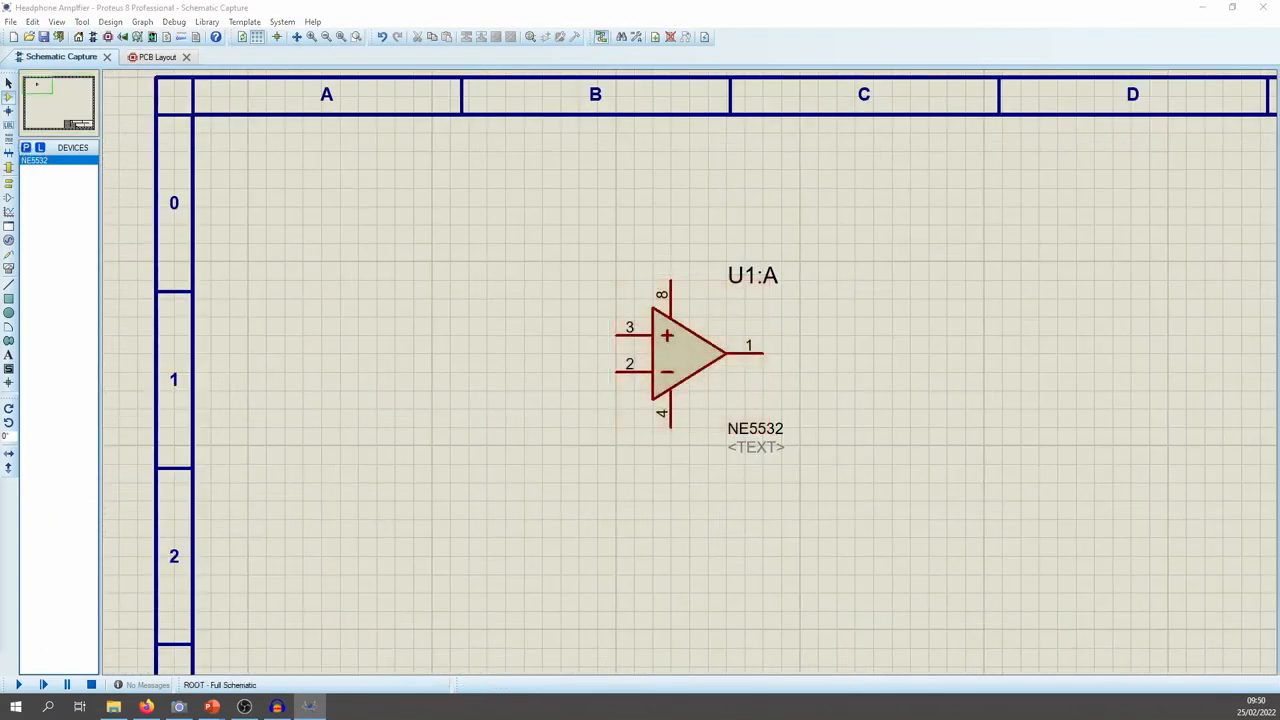
pyautogui.press('p')
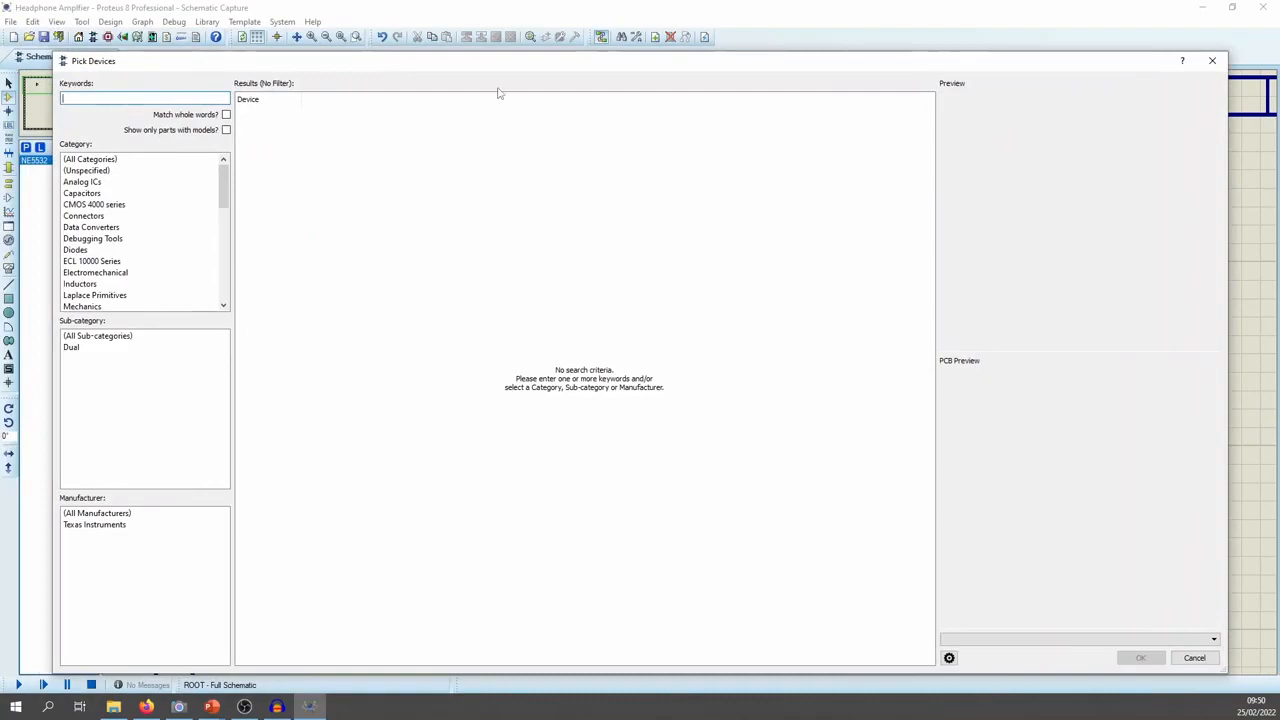
pyautogui.click(1212, 60)
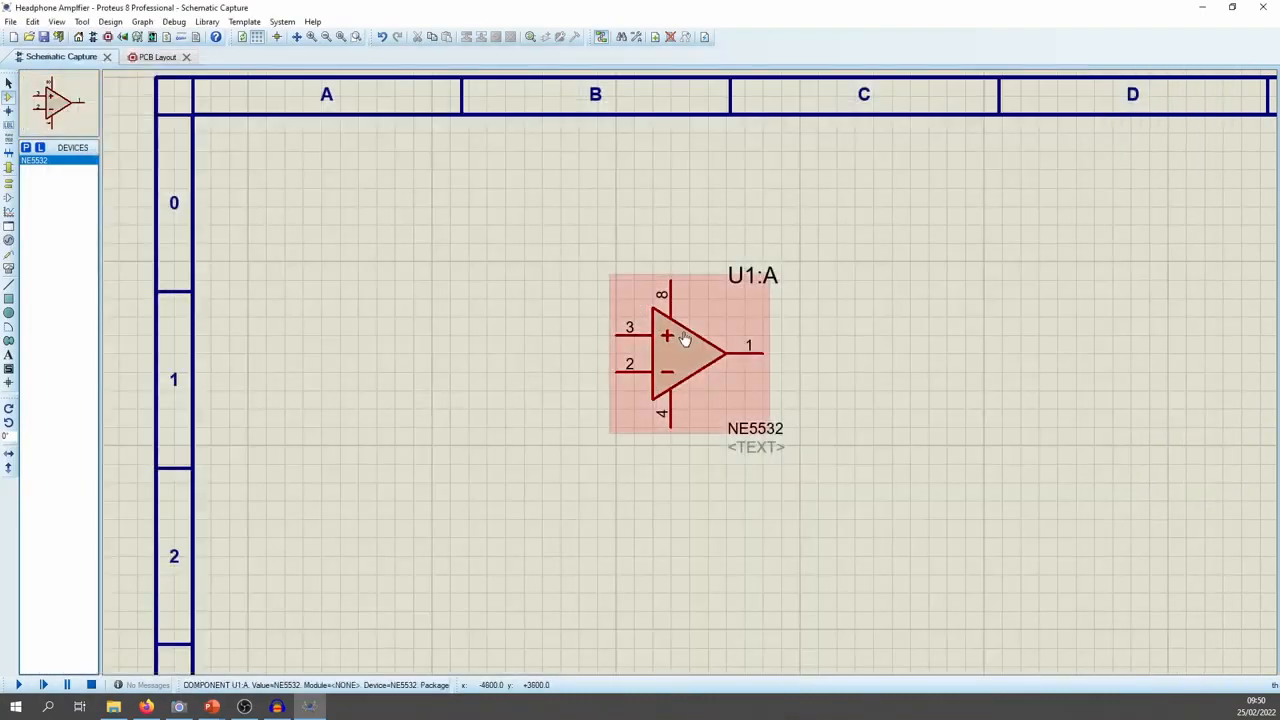
pyautogui.scroll(-1, 688, 372)
pyautogui.scroll(2, 690, 370)
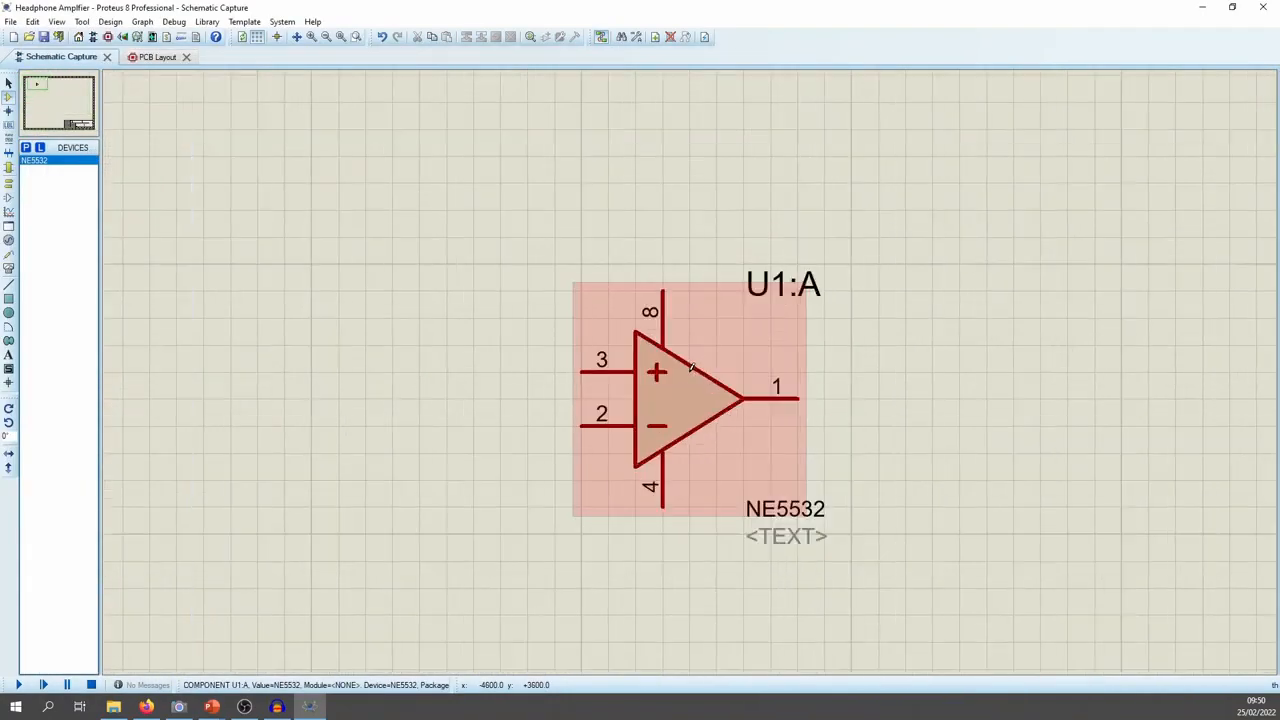
pyautogui.scroll(-3, 690, 370)
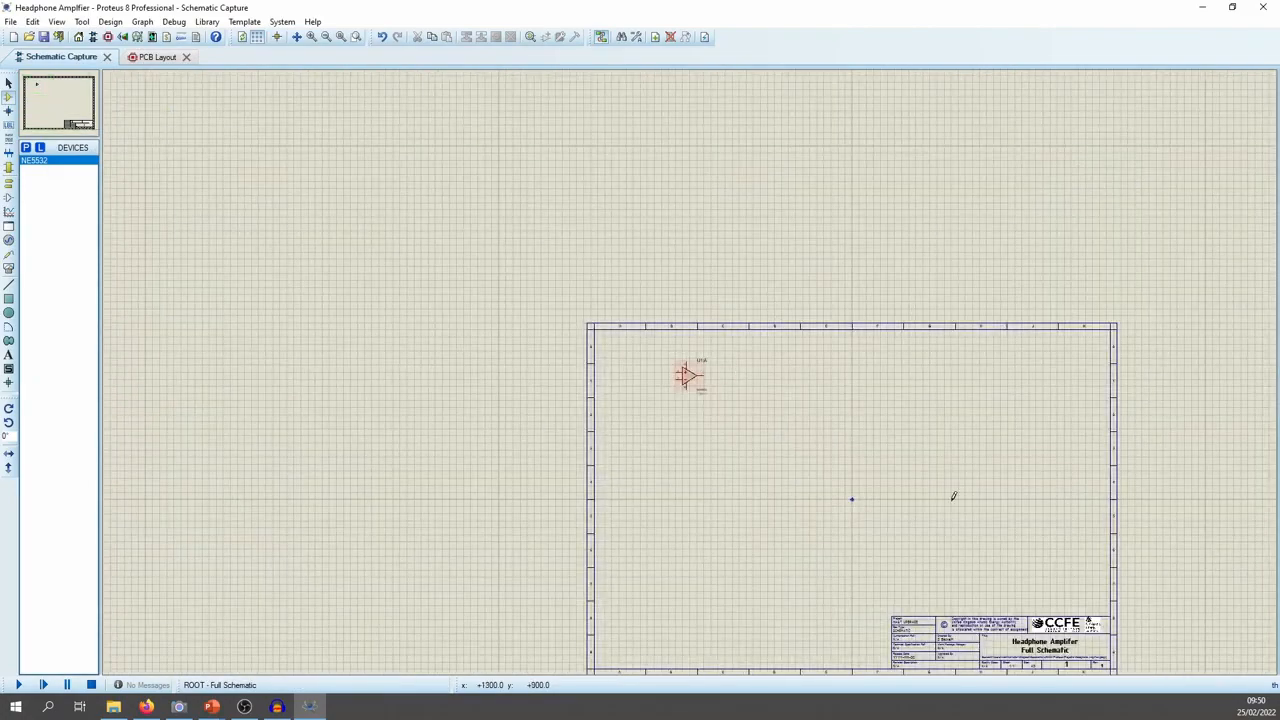
pyautogui.scroll(4, 1046, 634)
pyautogui.scroll(-5, 690, 371)
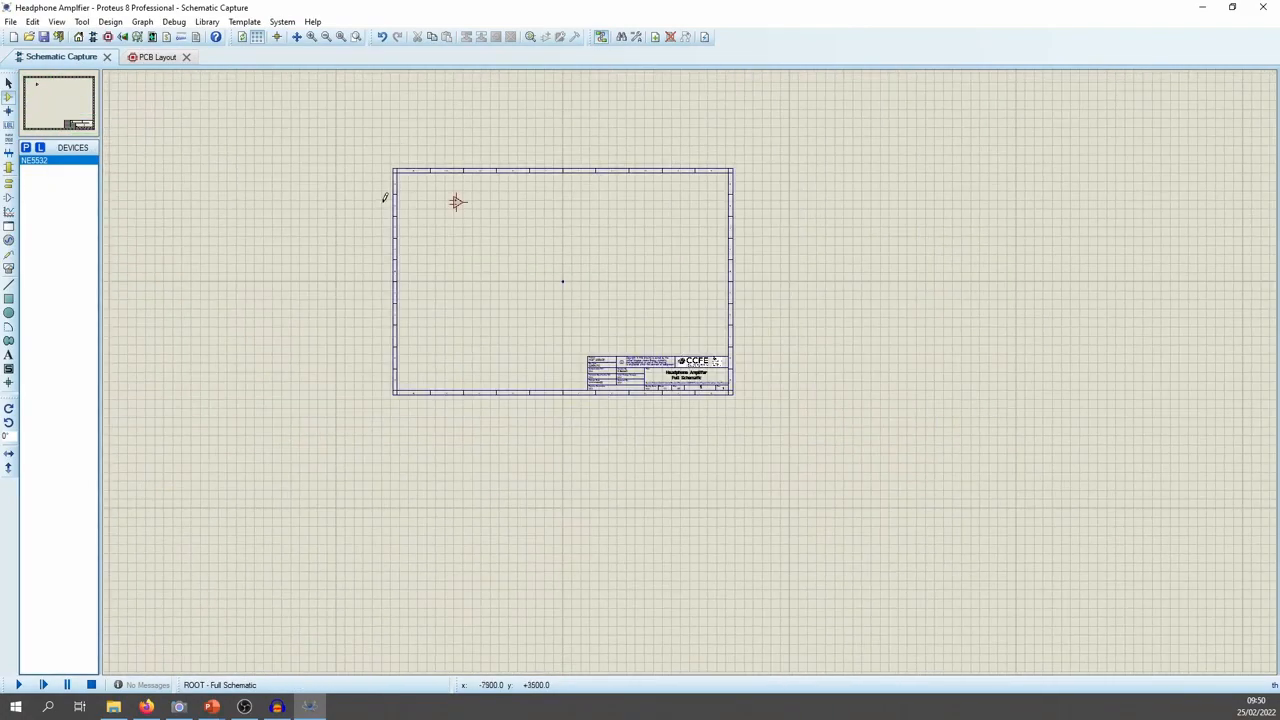
pyautogui.scroll(1, 455, 200)
pyautogui.scroll(2, 688, 372)
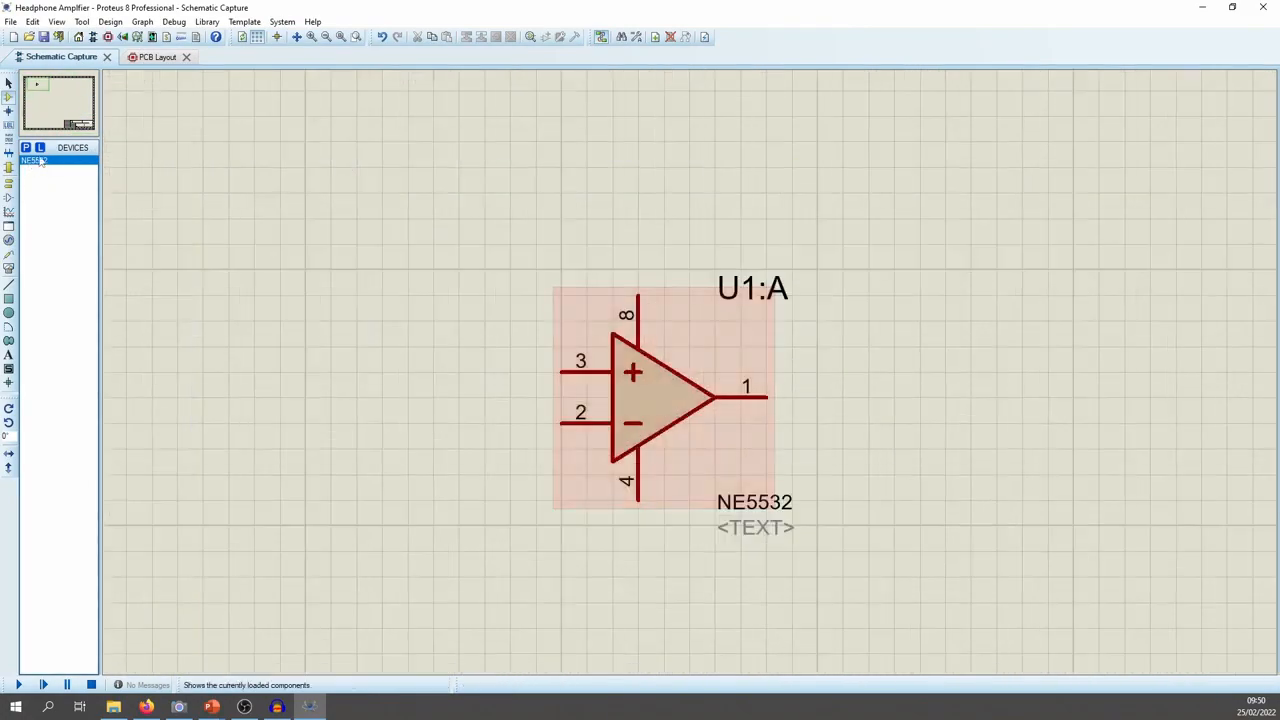
# Find the MMBT3904 NPN transistor in the device libraries and place it above and to the right of the NE5532
pyautogui.click(26, 148)
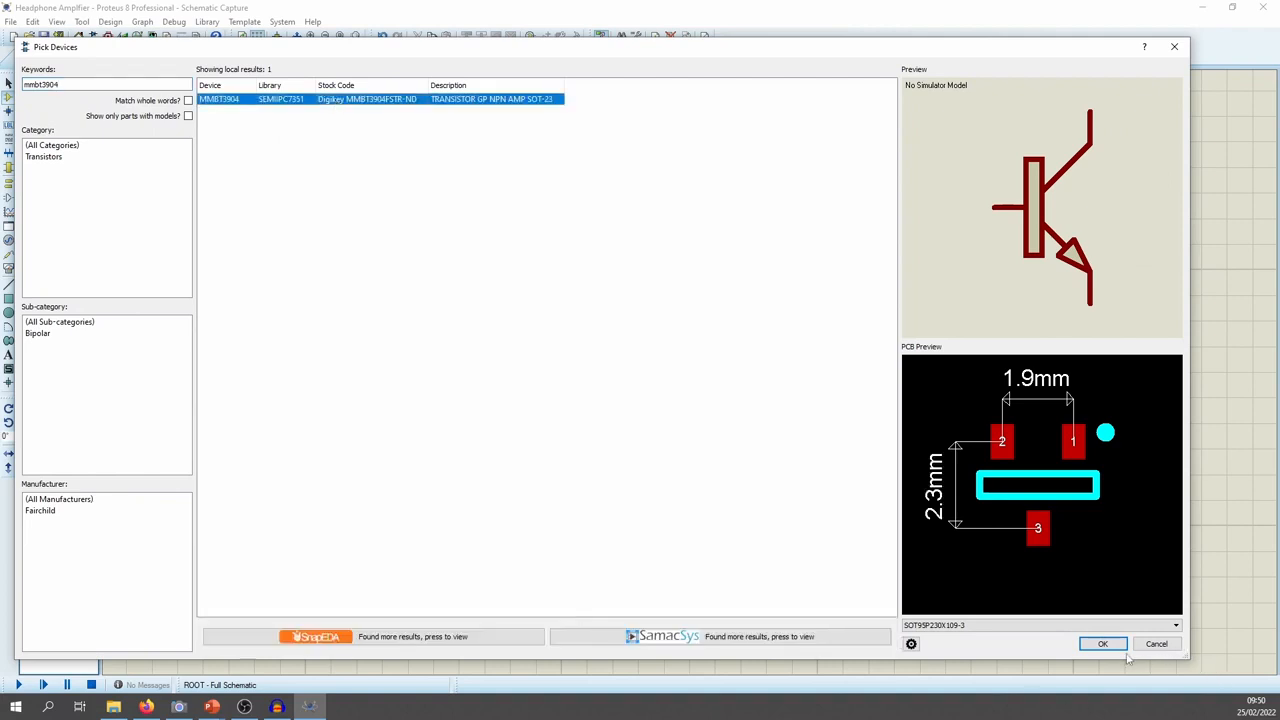
pyautogui.click(1102, 643)
pyautogui.click(1008, 220)
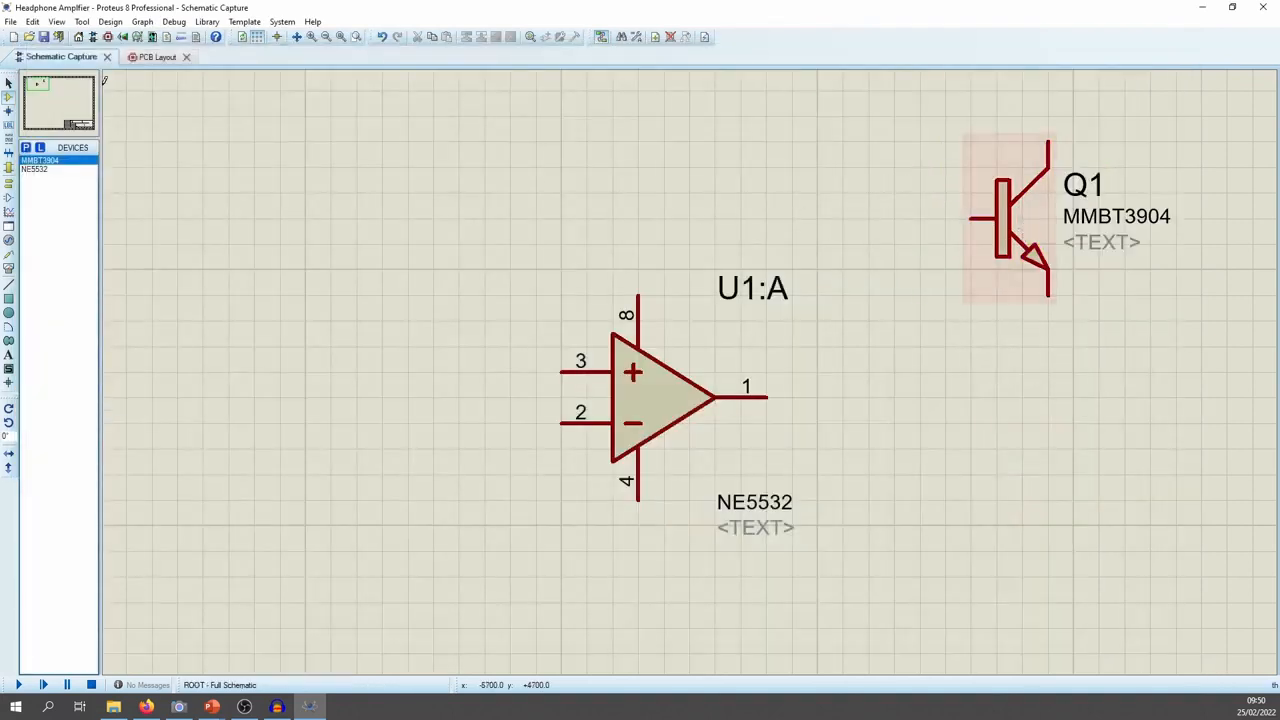
# Find the MMBT3906 PNP transistor in the device libraries and place it below the MMBT3904
pyautogui.click(26, 148)
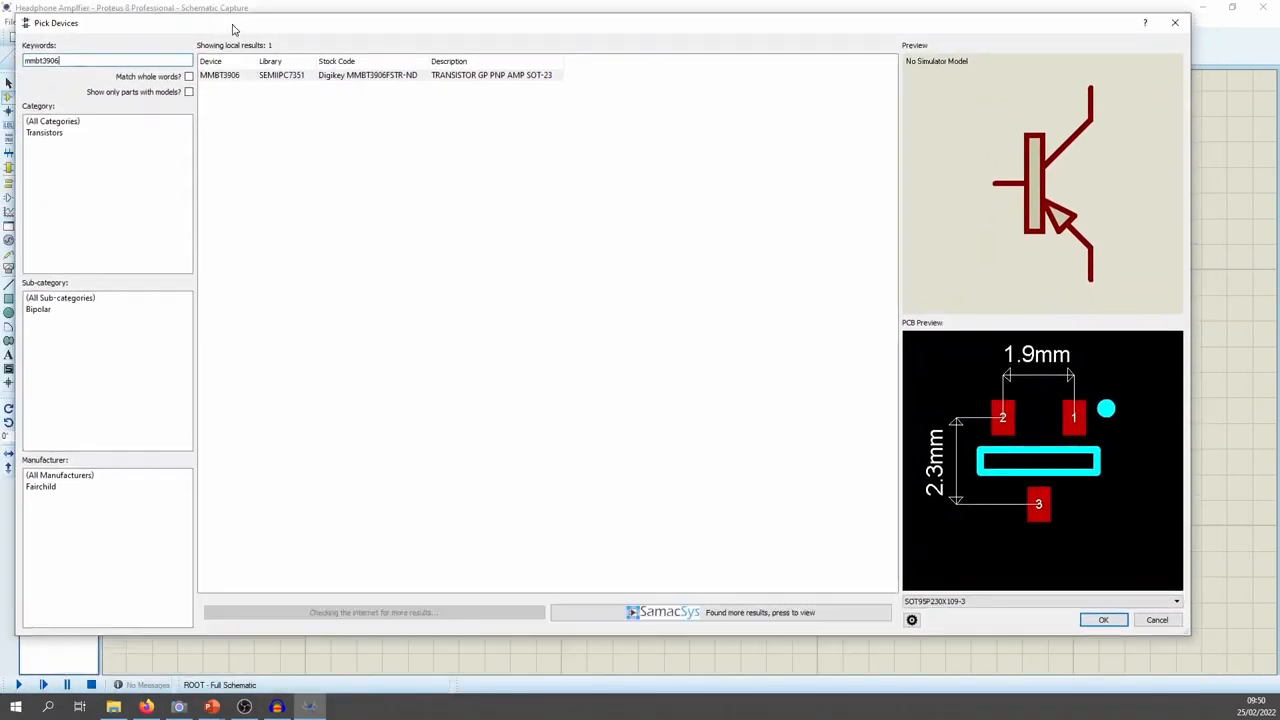
pyautogui.click(271, 84)
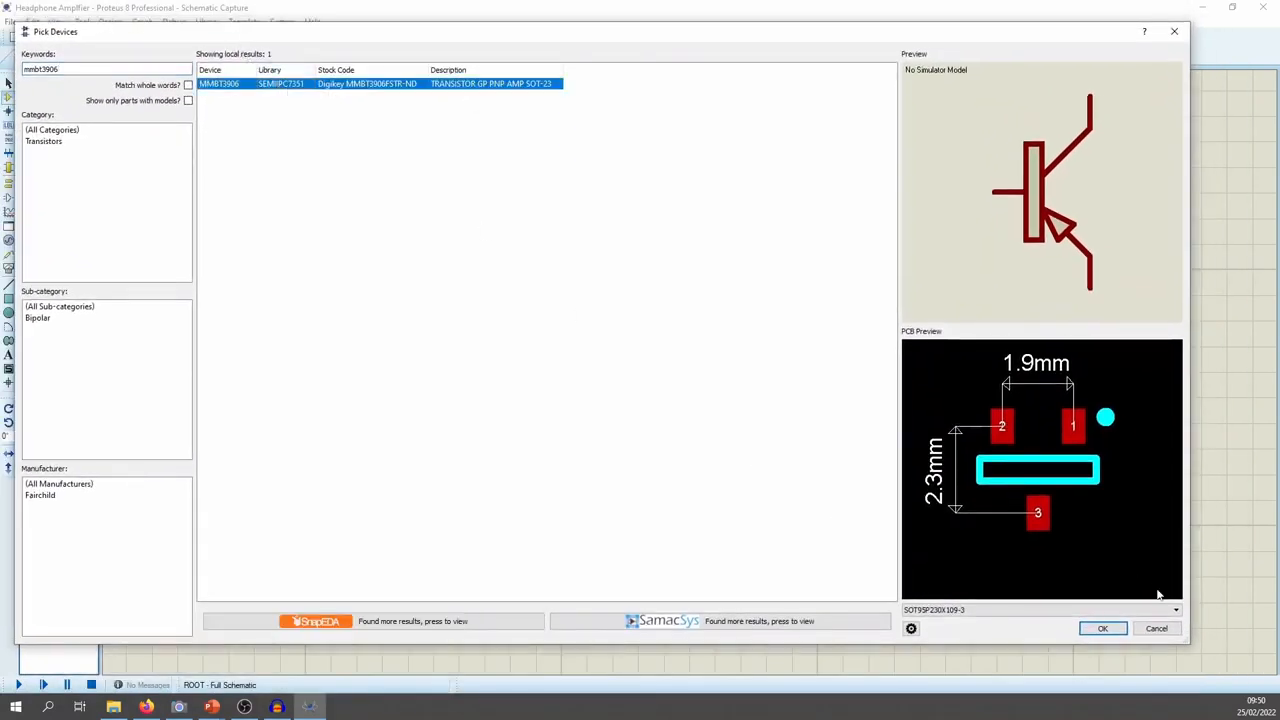
pyautogui.click(1102, 628)
pyautogui.click(1047, 424)
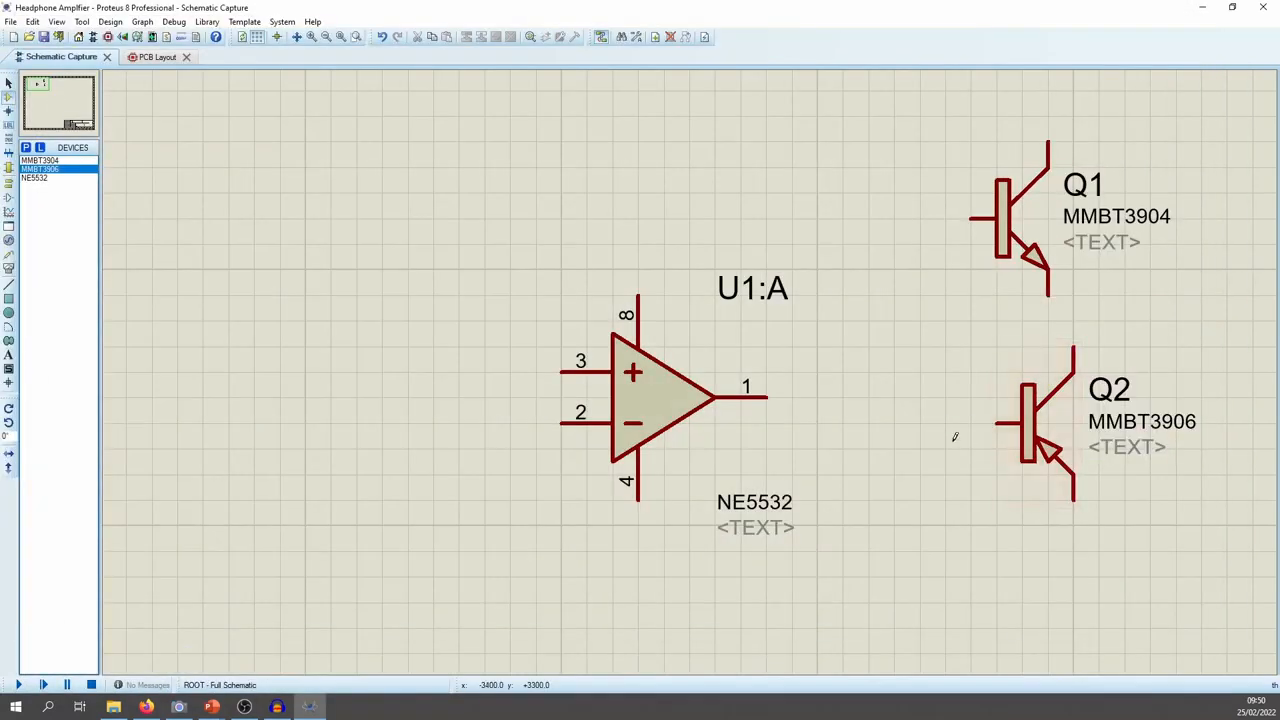
# Search the libraries for conn sil, compare the header and strip connectors, and place a CONN-SIL2 above and to the left of the op-amp
pyautogui.click(25, 148)
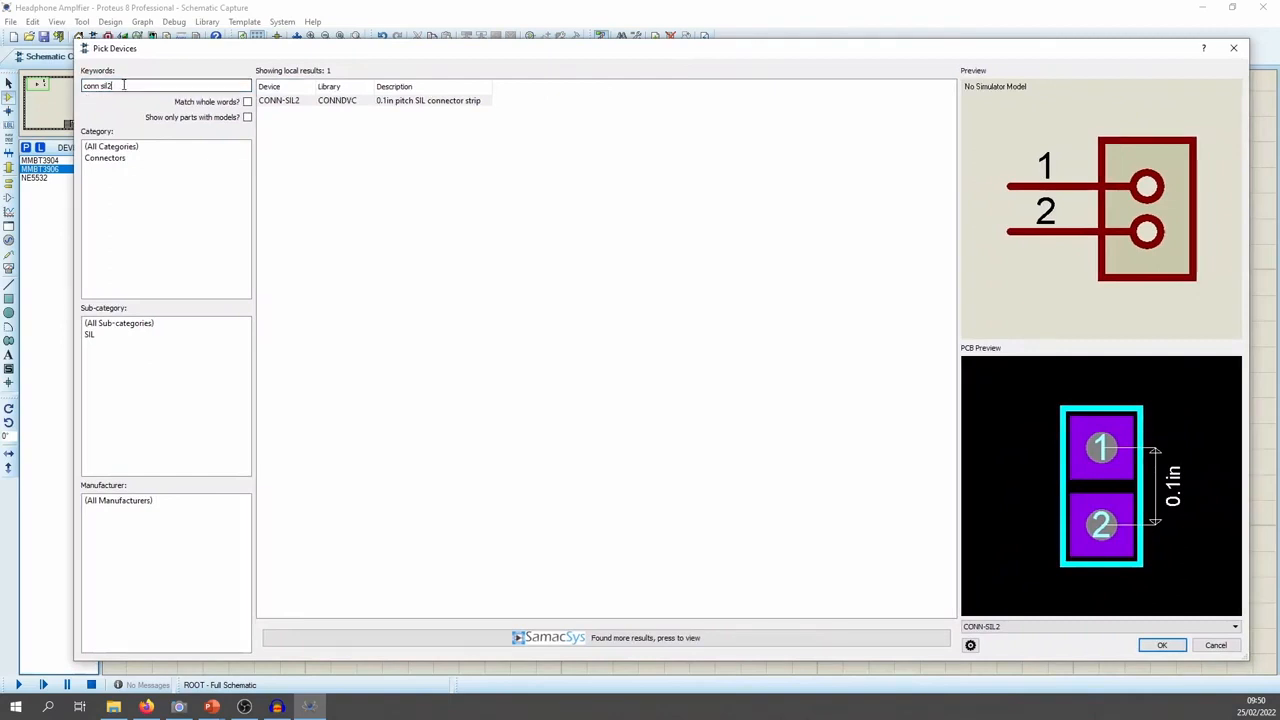
pyautogui.press('BackSpace')
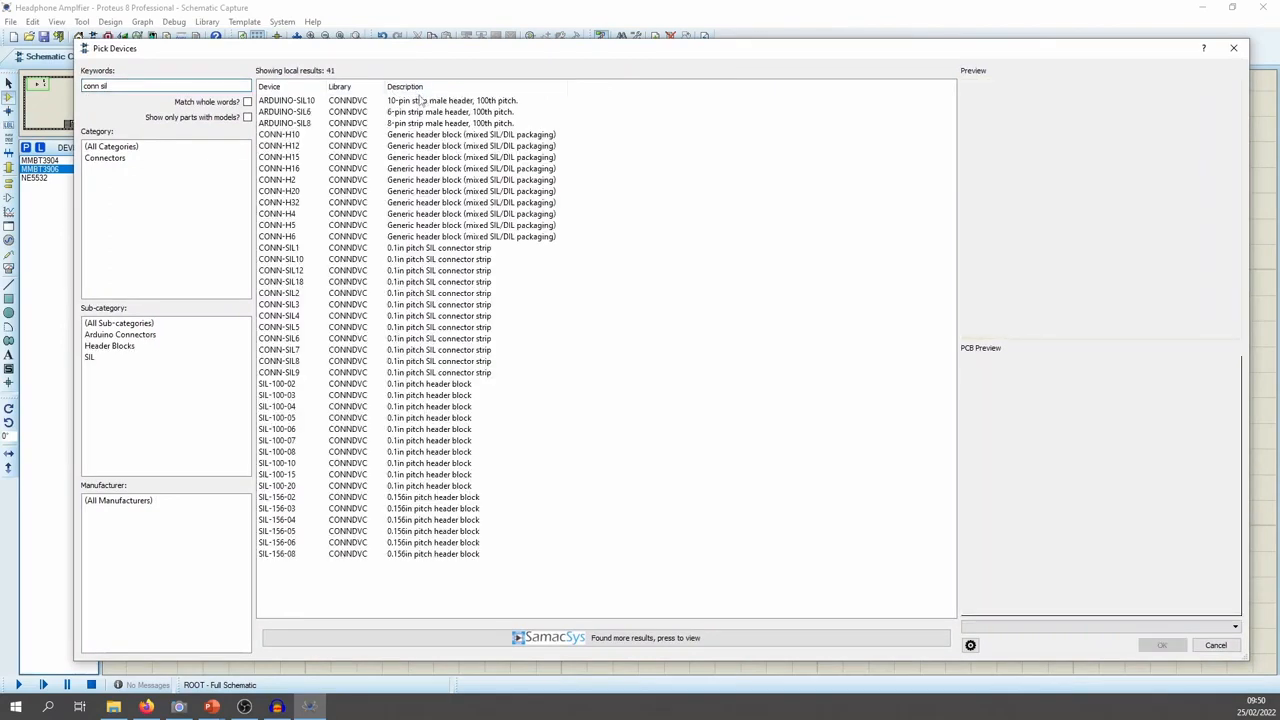
pyautogui.click(421, 170)
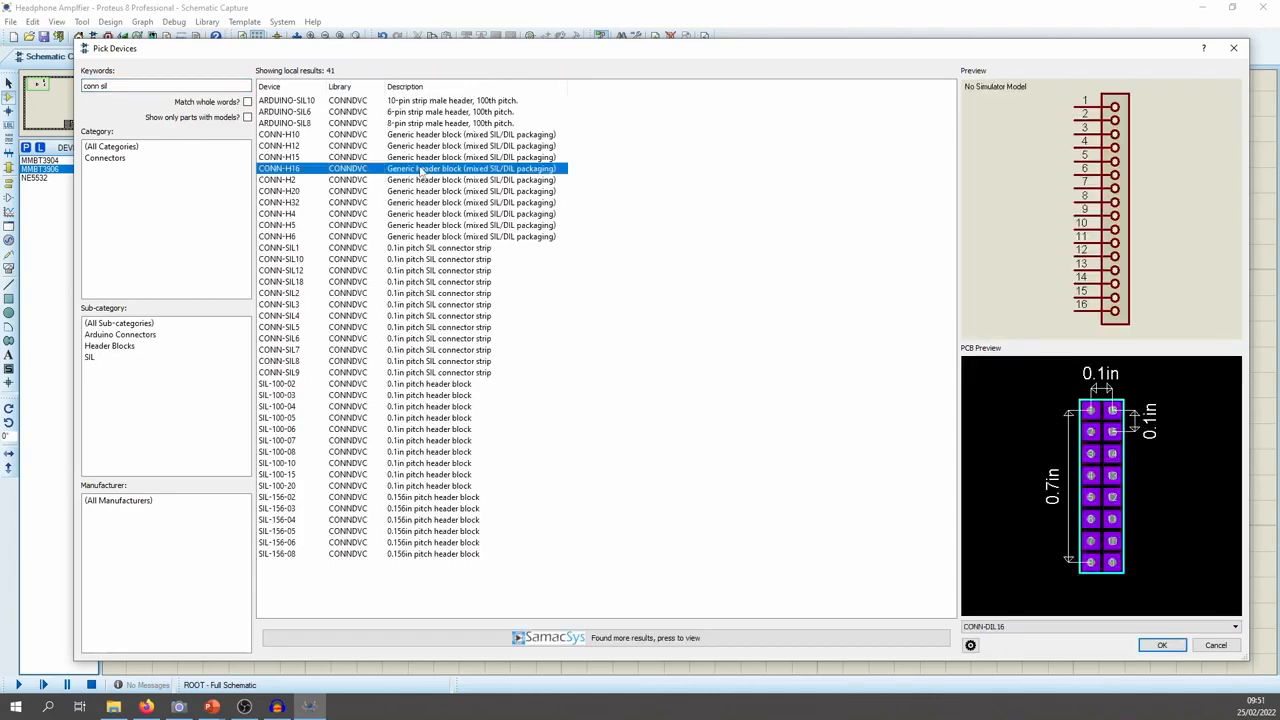
pyautogui.press('Down')
pyautogui.press('Down')
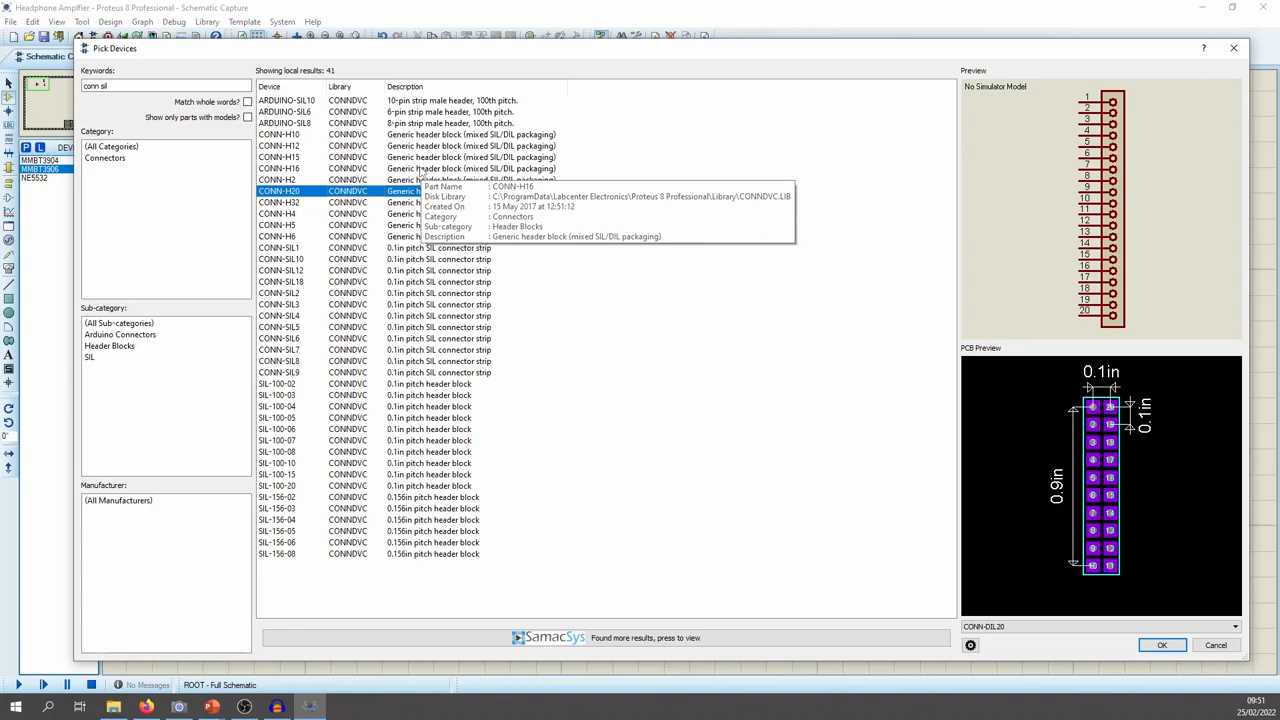
pyautogui.press('Down')
pyautogui.press('Down')
pyautogui.press('Down')
pyautogui.press('Down')
pyautogui.press('Down')
pyautogui.press('Down')
pyautogui.press('Down')
pyautogui.press('Down')
pyautogui.press('Down')
pyautogui.press('Down')
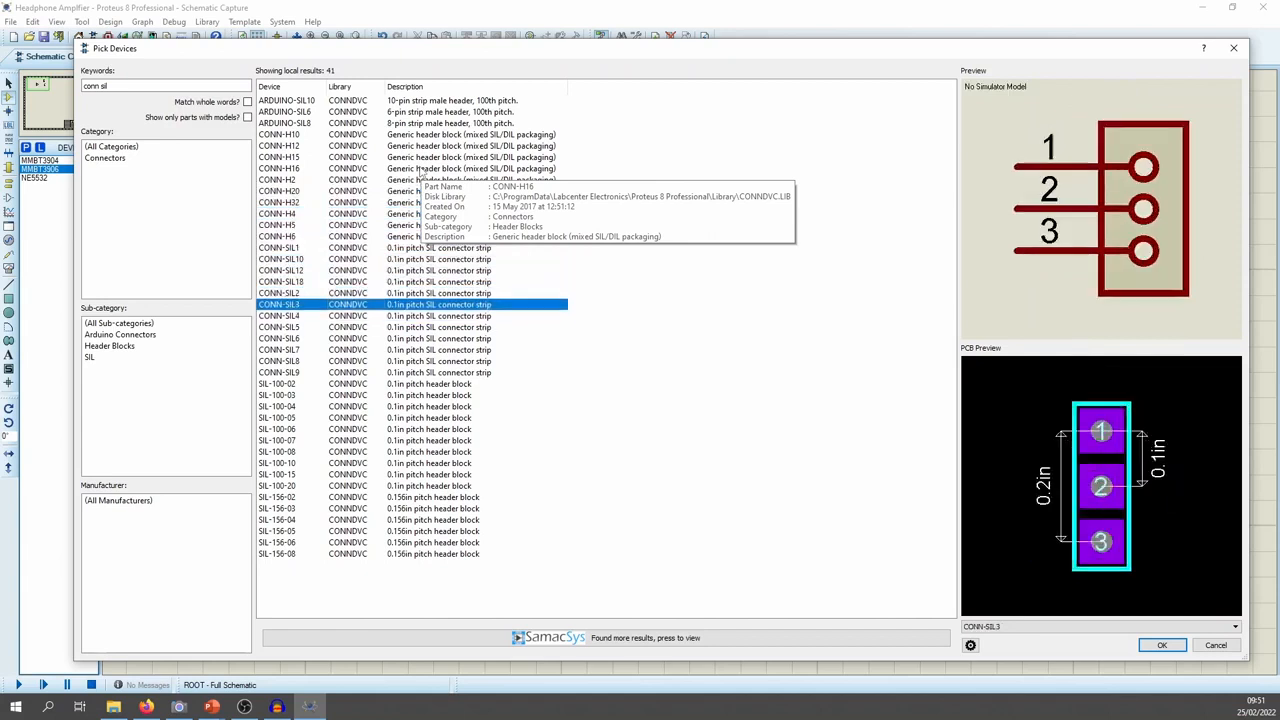
pyautogui.press('Up')
pyautogui.press('Down')
pyautogui.press('Down')
pyautogui.press('Down')
pyautogui.press('Up')
pyautogui.press('Up')
pyautogui.press('Up')
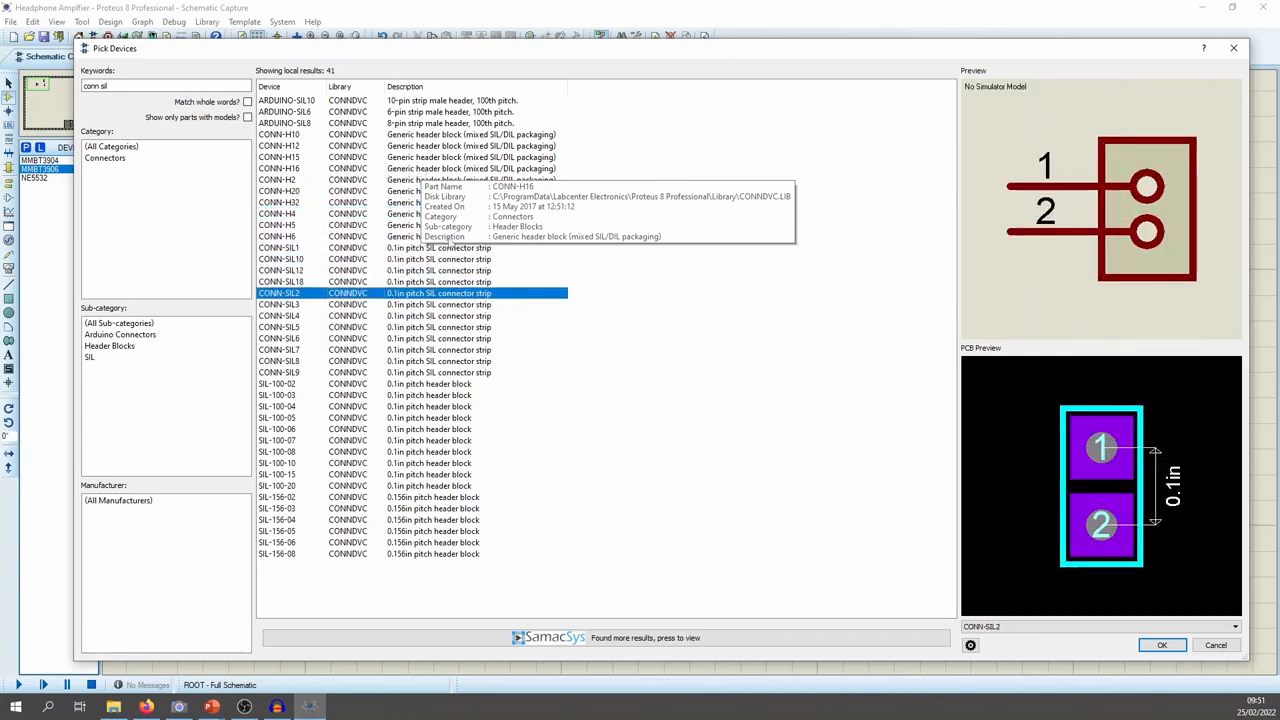
pyautogui.click(1162, 645)
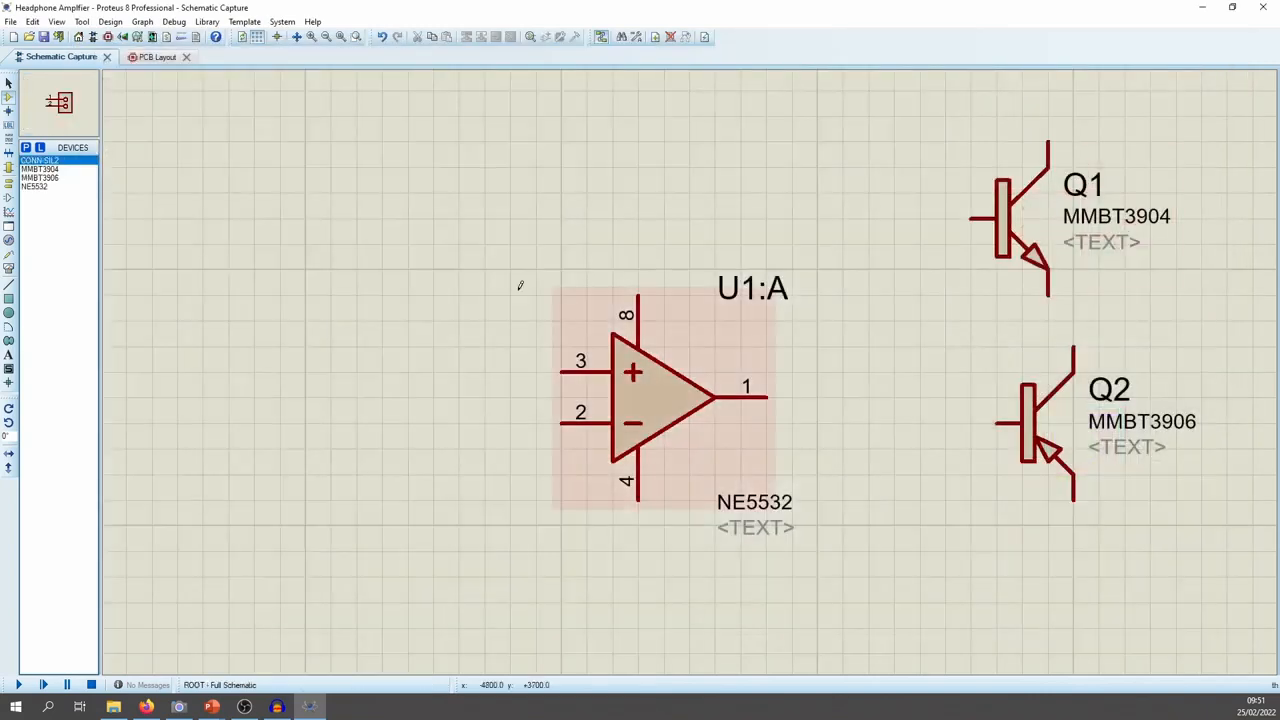
pyautogui.click(352, 193)
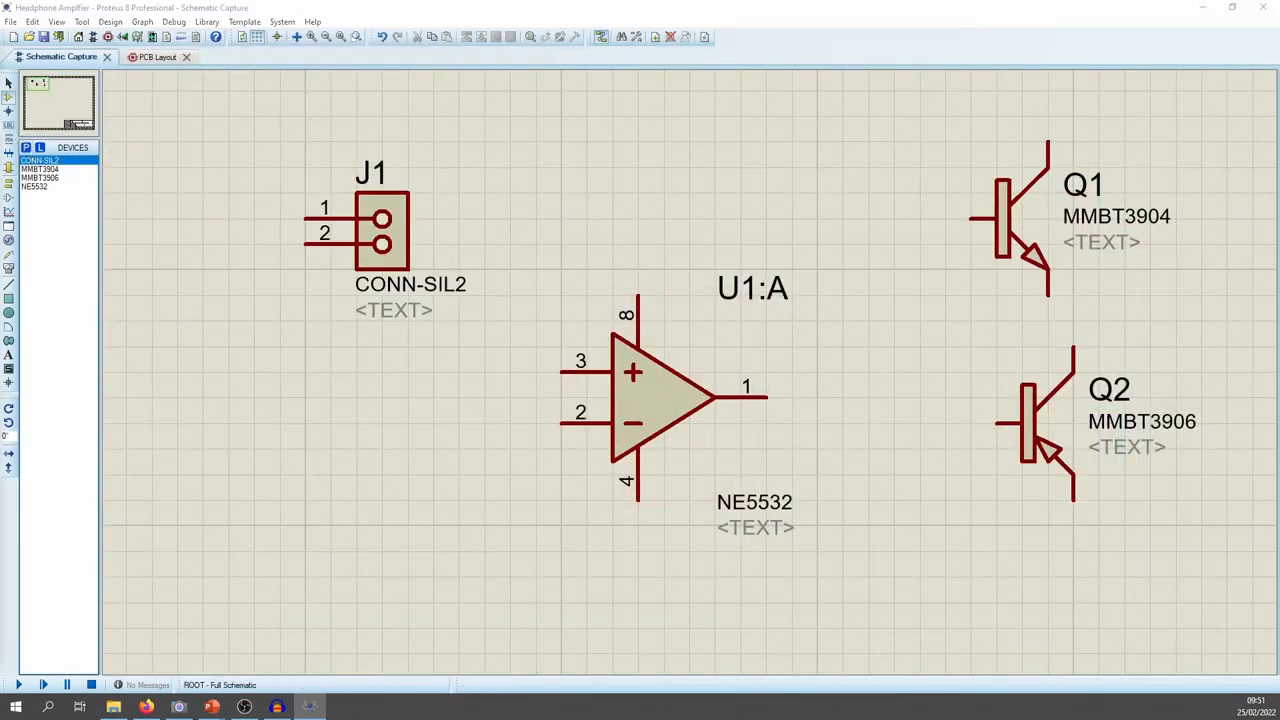
# Find the 7812 positive 12 V 1 A regulator in the ANALOG library and place it below the CONN-SIL2 connector
pyautogui.press('p')
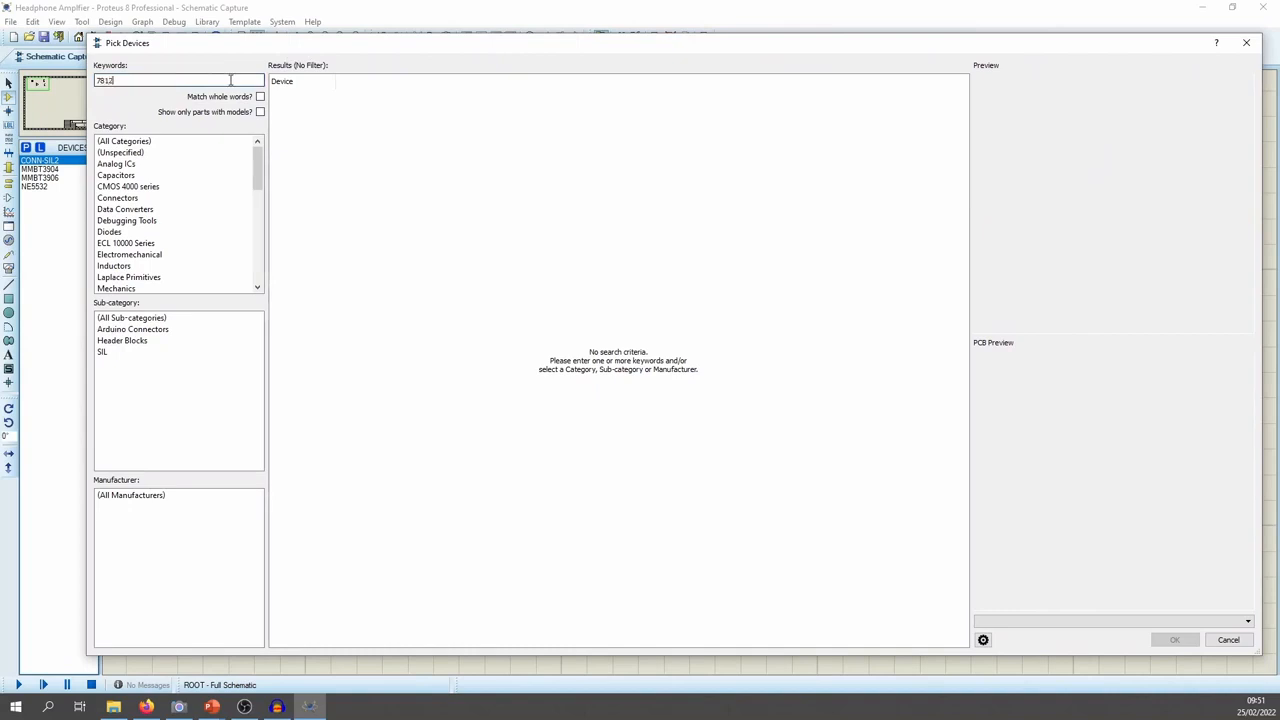
pyautogui.click(375, 97)
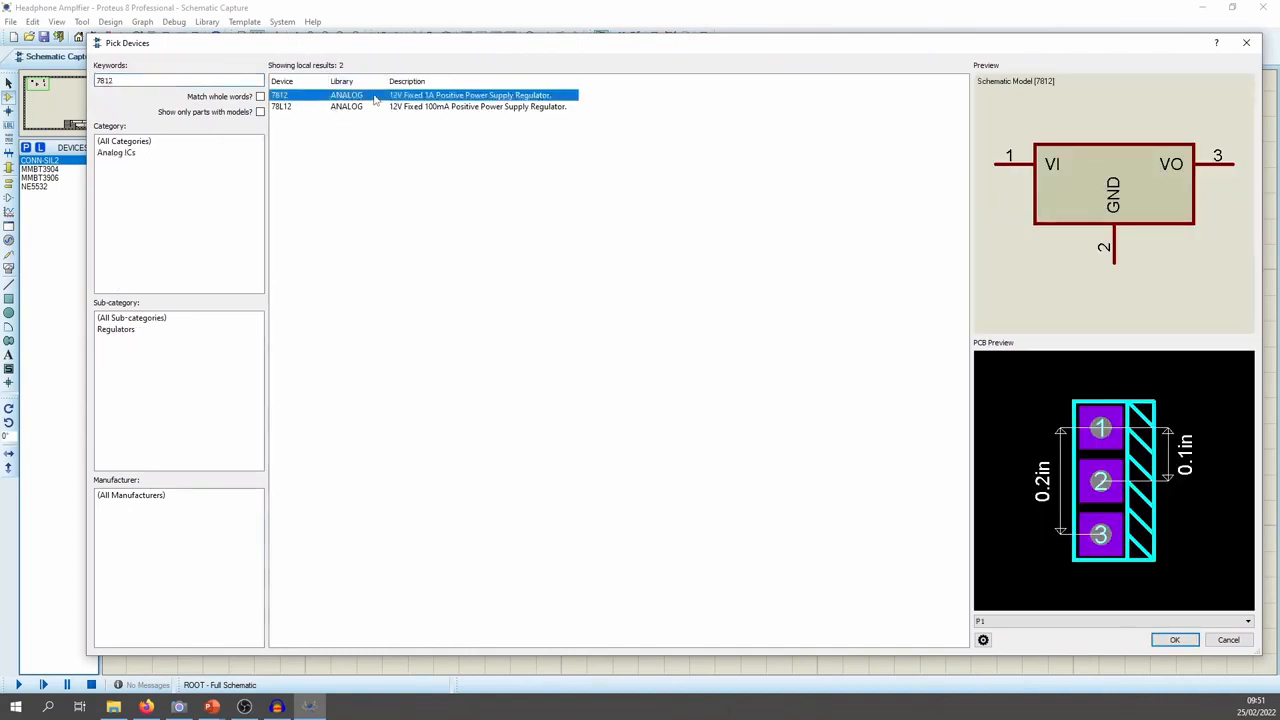
pyautogui.click(1175, 640)
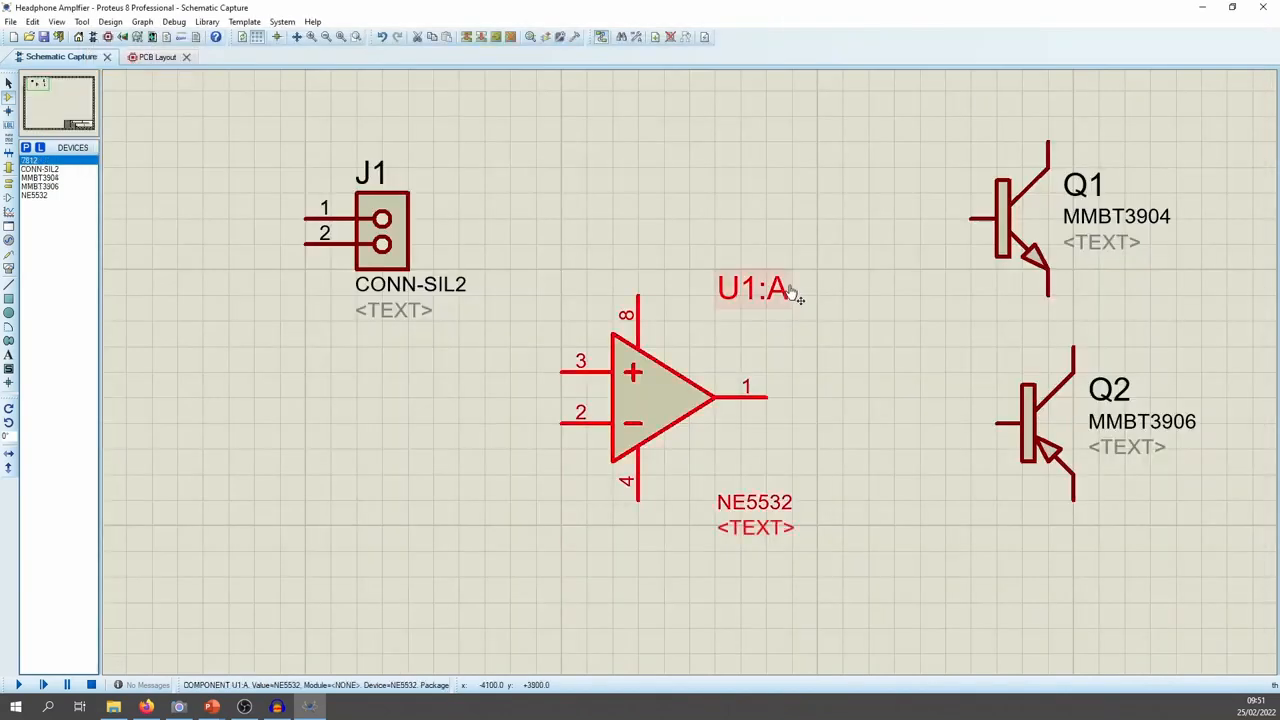
pyautogui.click(268, 446)
pyautogui.click(294, 446)
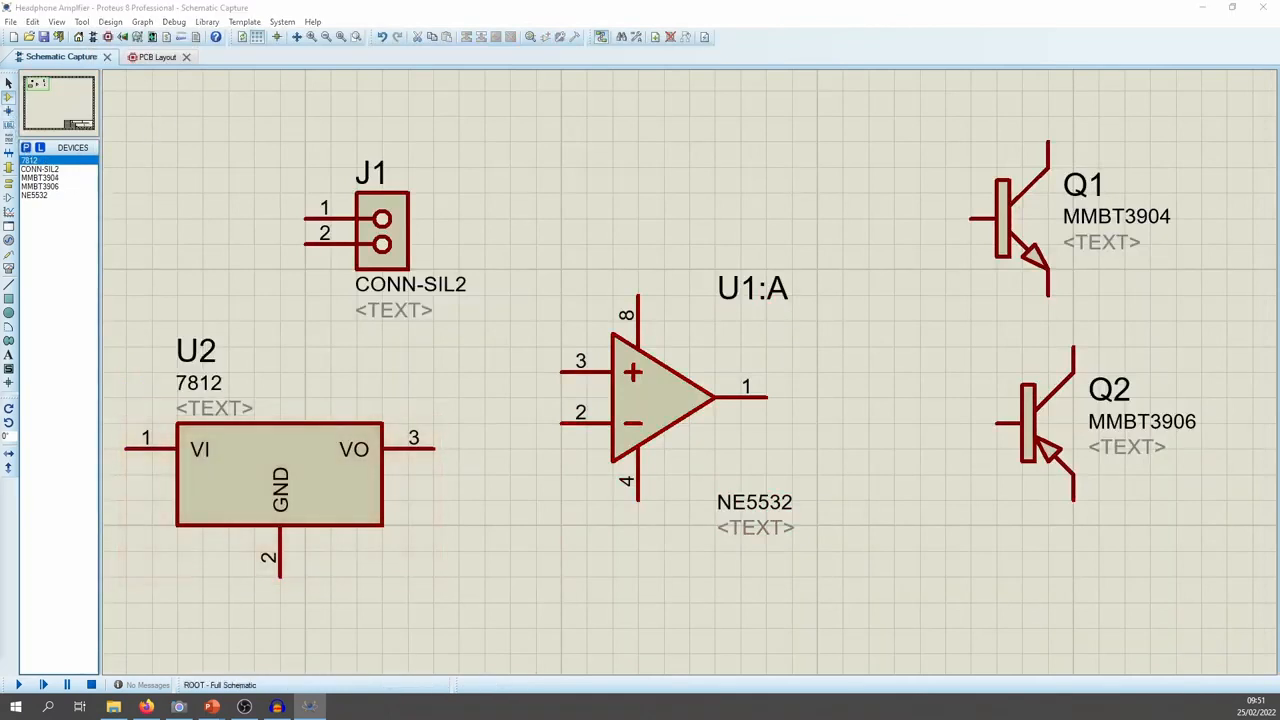
# Find the 7912 negative 12 V 1 A regulator in the ANALOG library and place it below the NE5532
pyautogui.click(26, 147)
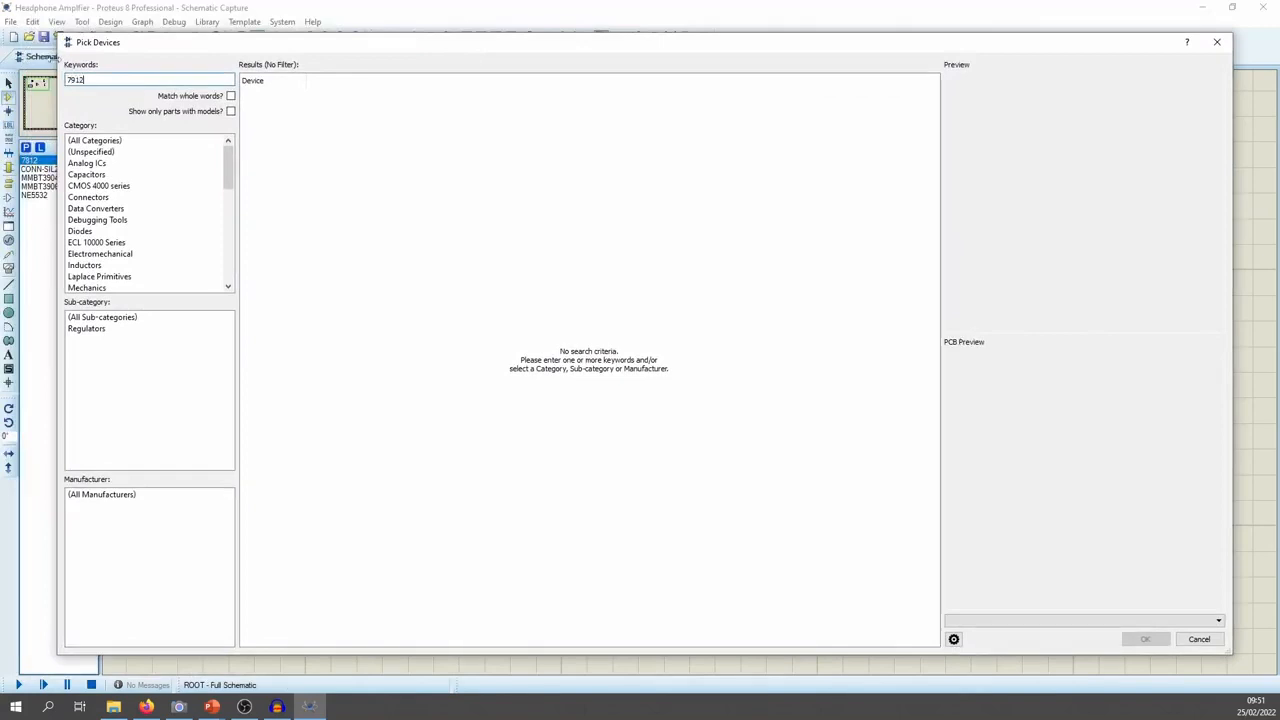
pyautogui.click(350, 95)
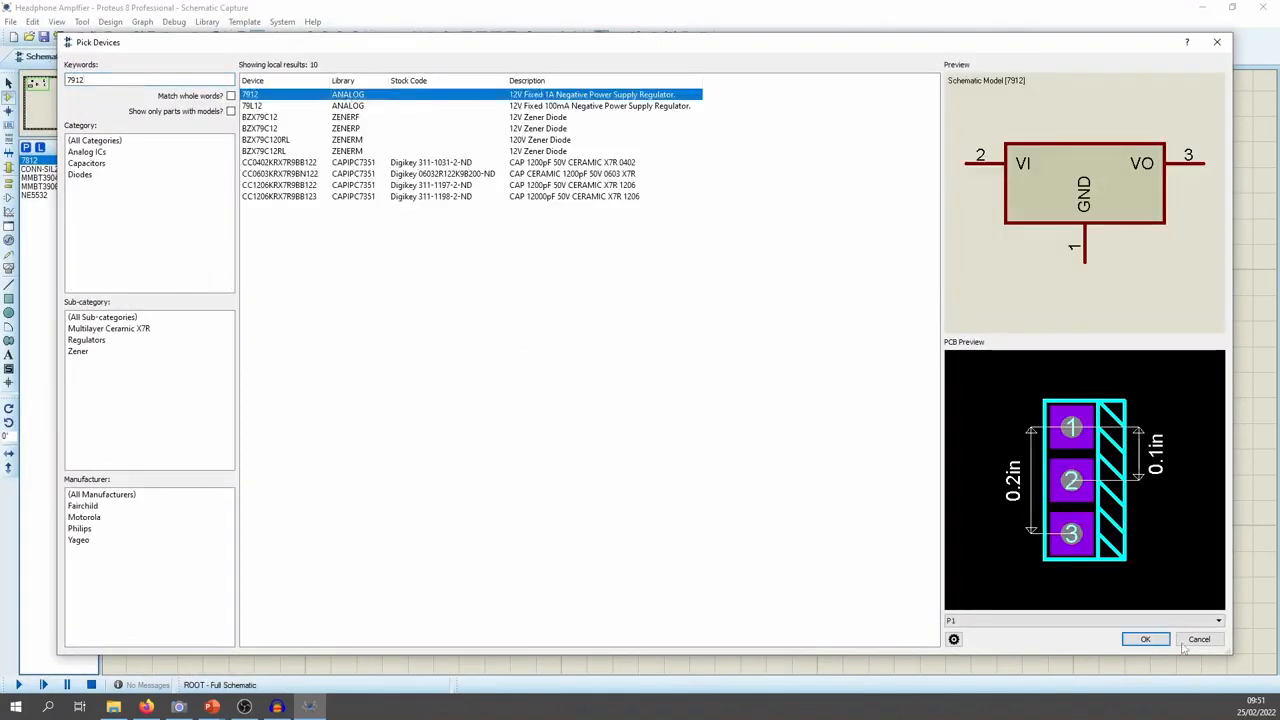
pyautogui.click(1145, 639)
pyautogui.scroll(-2, 526, 480)
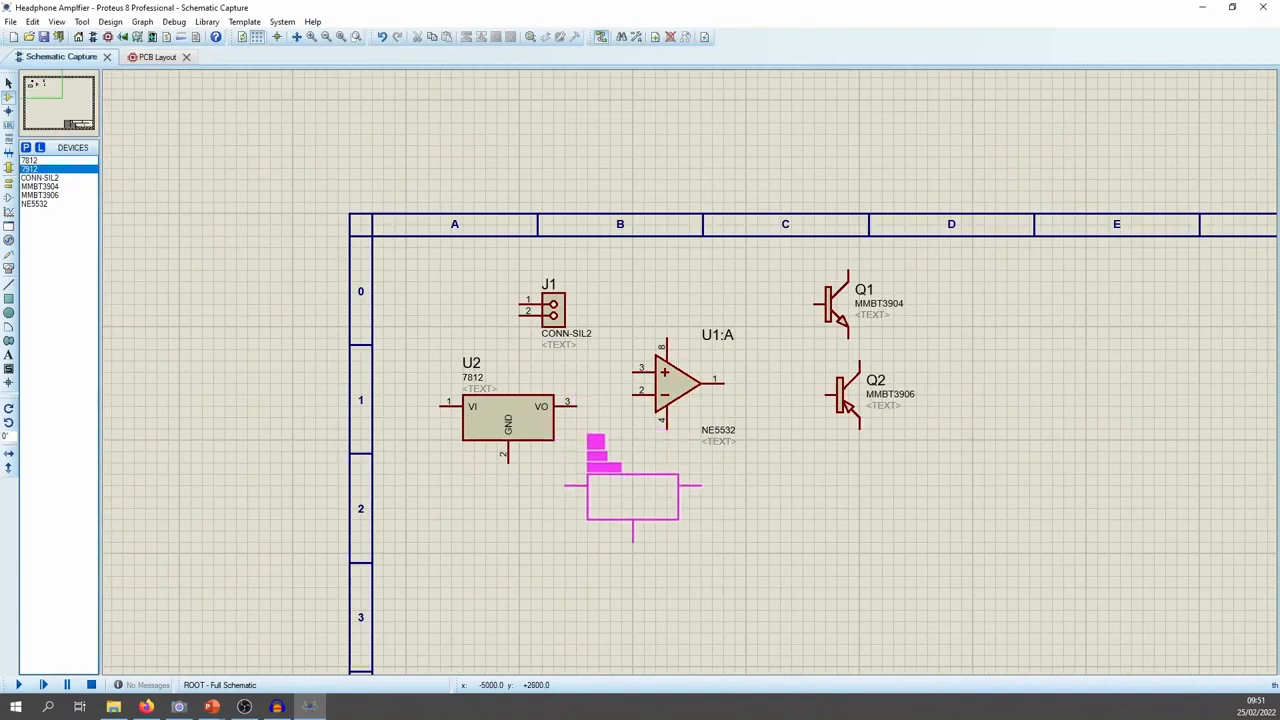
pyautogui.click(632, 497)
# Search the libraries for cap, pick the 10uF 10V X5R 1210 capacitor C3225X5R1A106K, and place it below the MMBT3906
pyautogui.scroll(1, 656, 449)
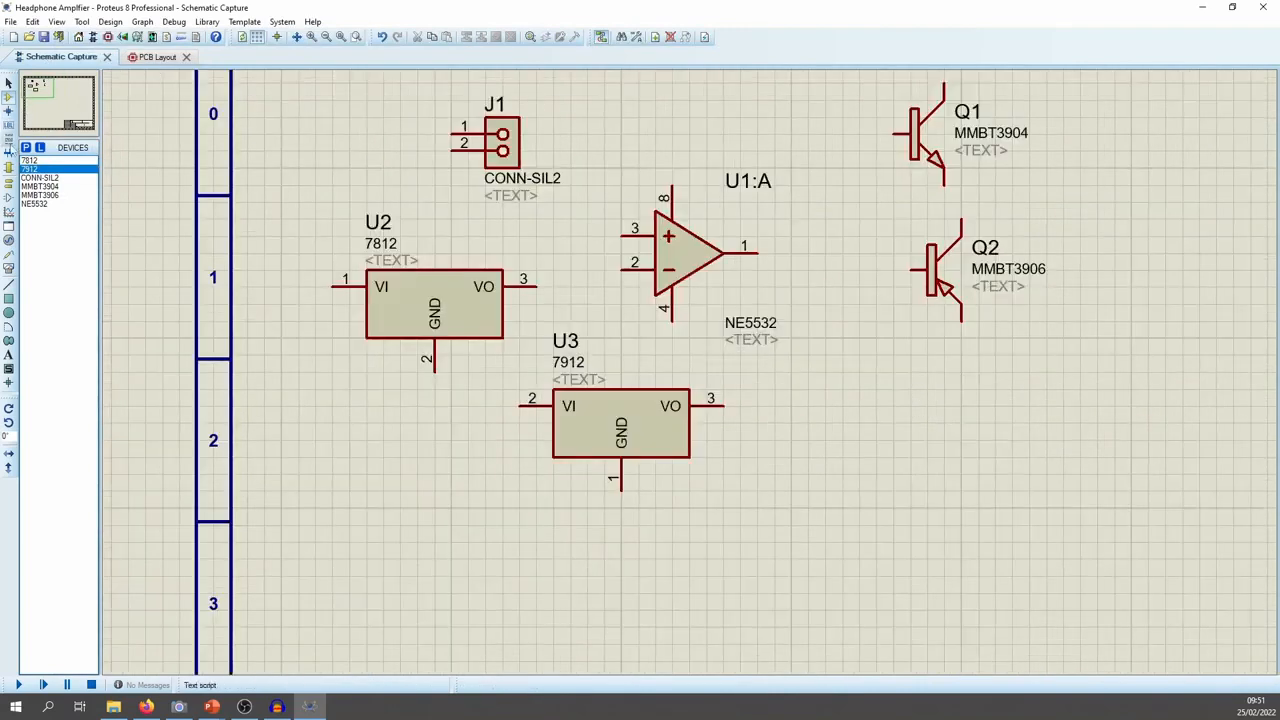
pyautogui.click(28, 149)
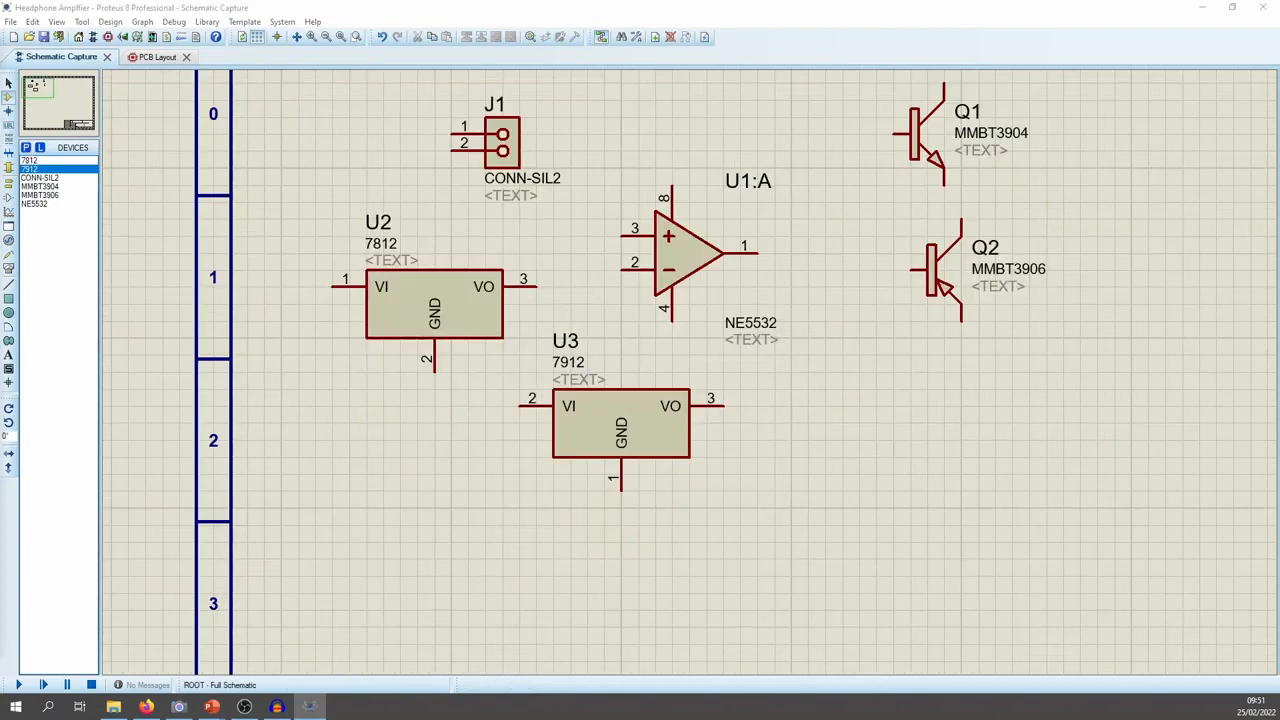
pyautogui.moveTo(424, 107); pyautogui.dragTo(830, 50)
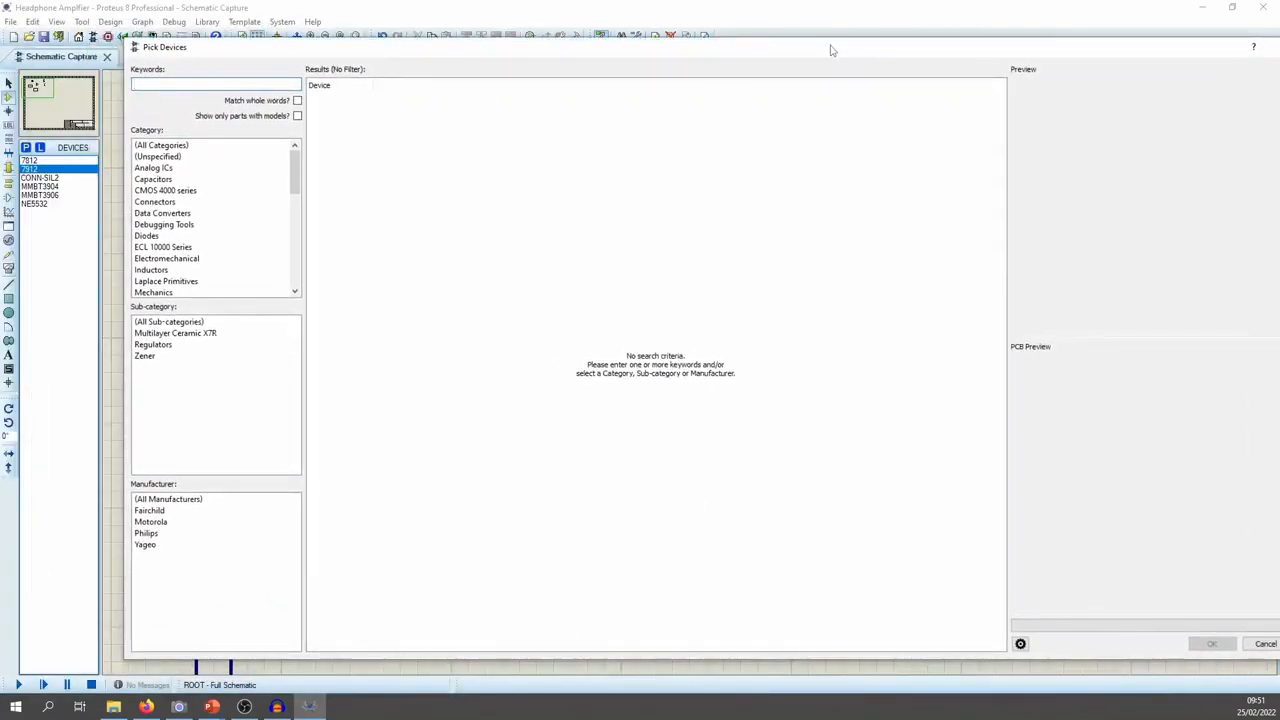
pyautogui.write('cap')
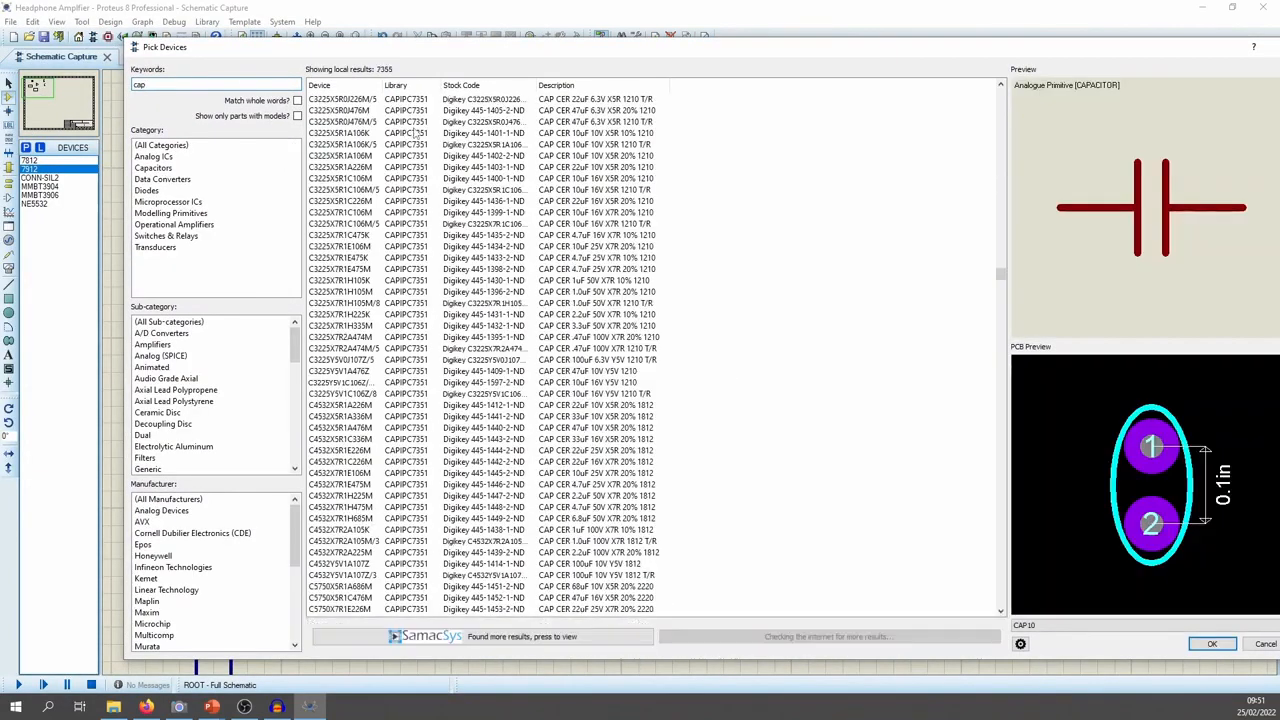
pyautogui.click(424, 134)
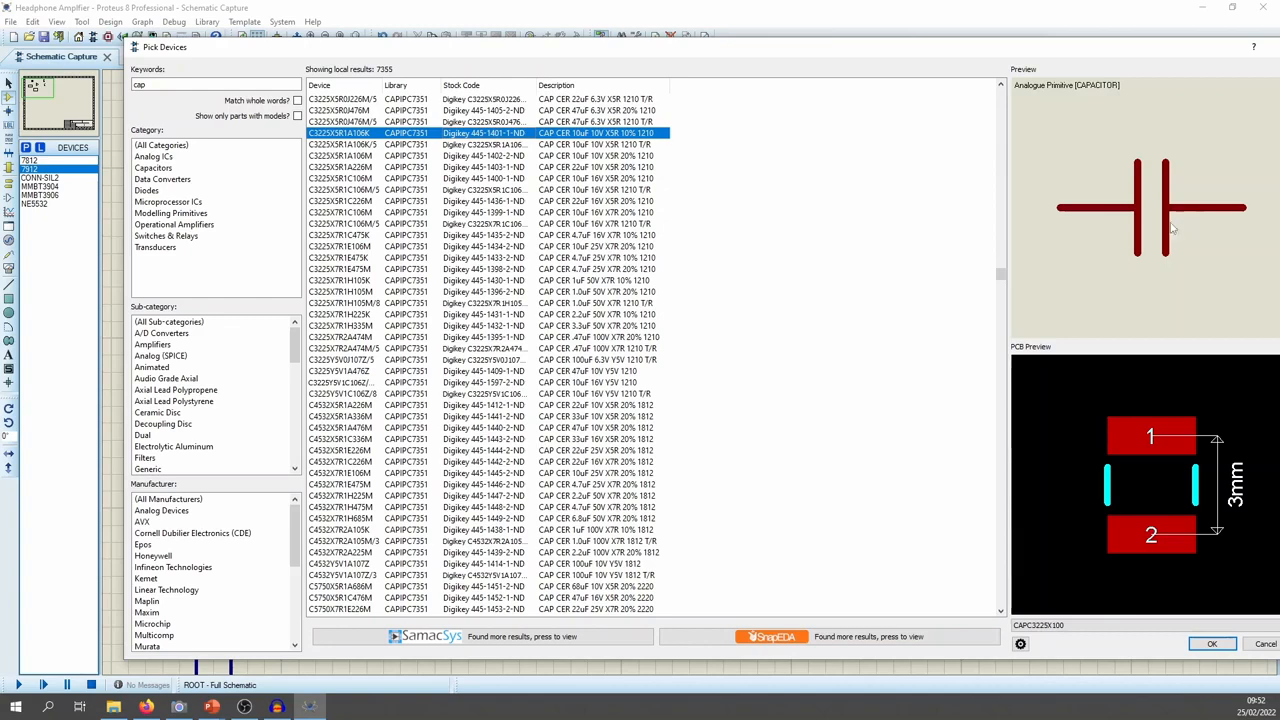
pyautogui.click(1211, 643)
pyautogui.click(950, 414)
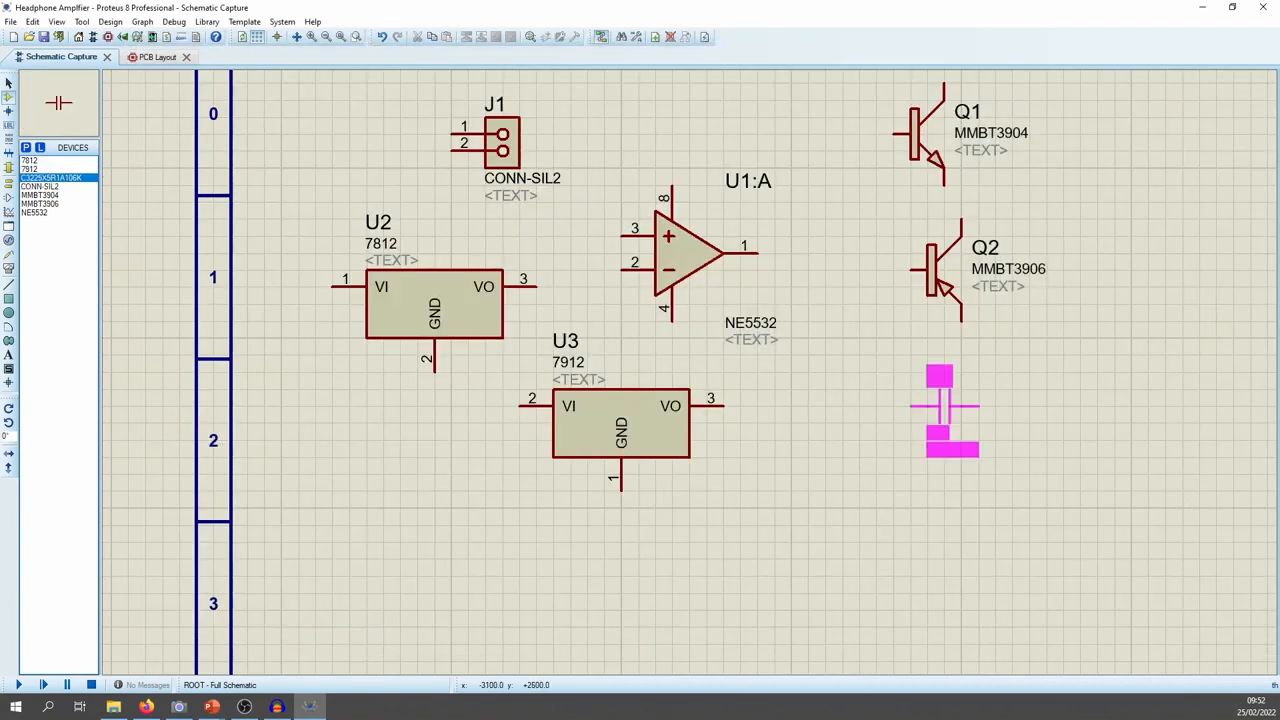
pyautogui.click(927, 406)
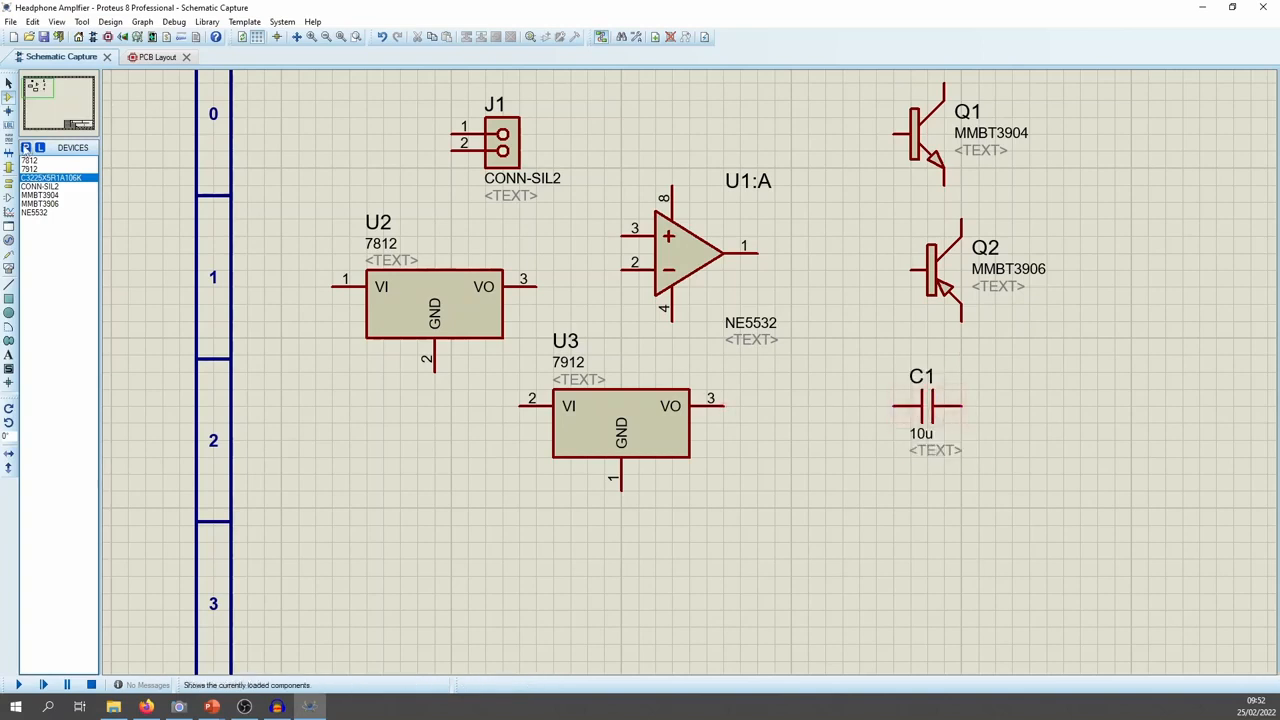
# Find the 1N4148 small signal switching diode in the DIODE library and place it below the 10u capacitor
pyautogui.click(26, 147)
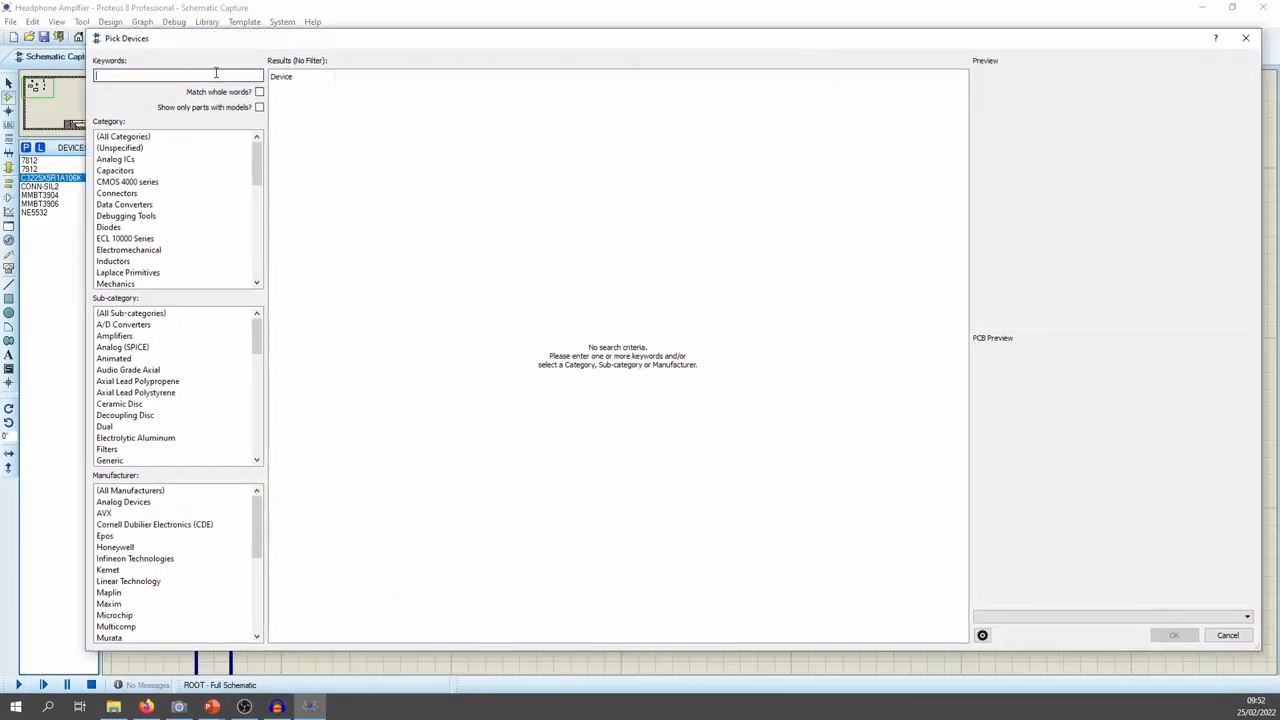
pyautogui.write('lm')
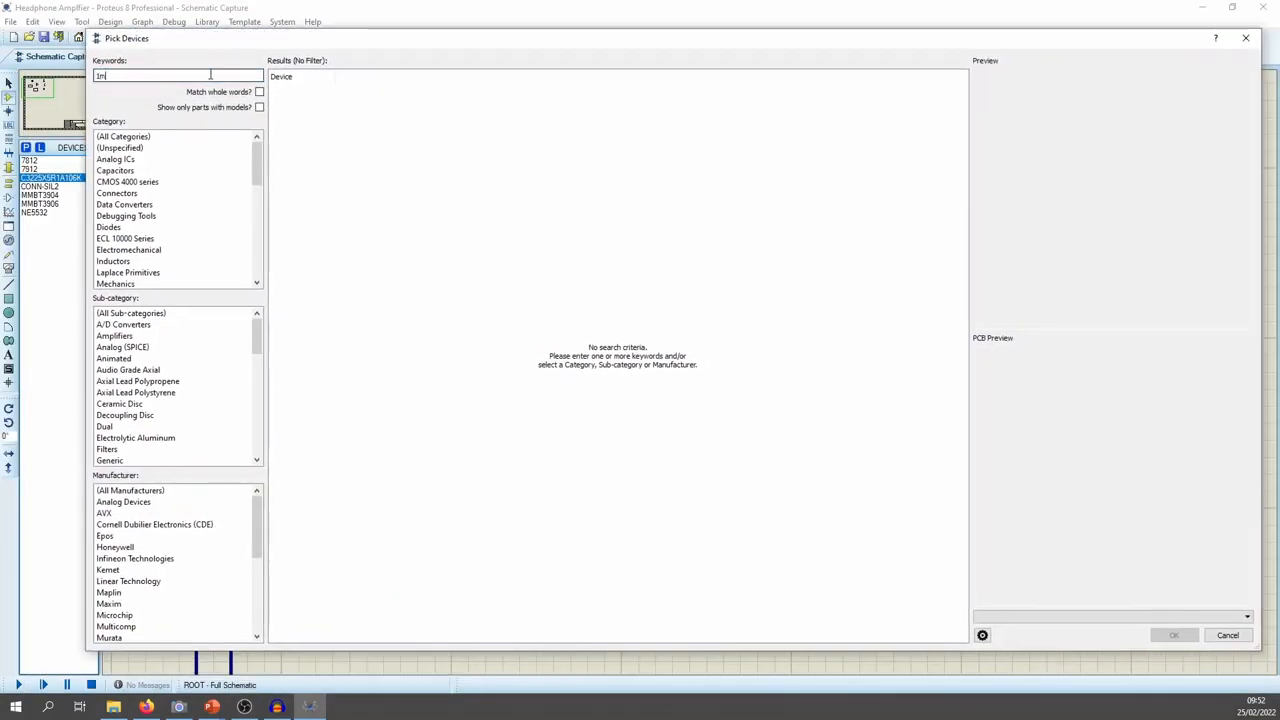
pyautogui.write('4148')
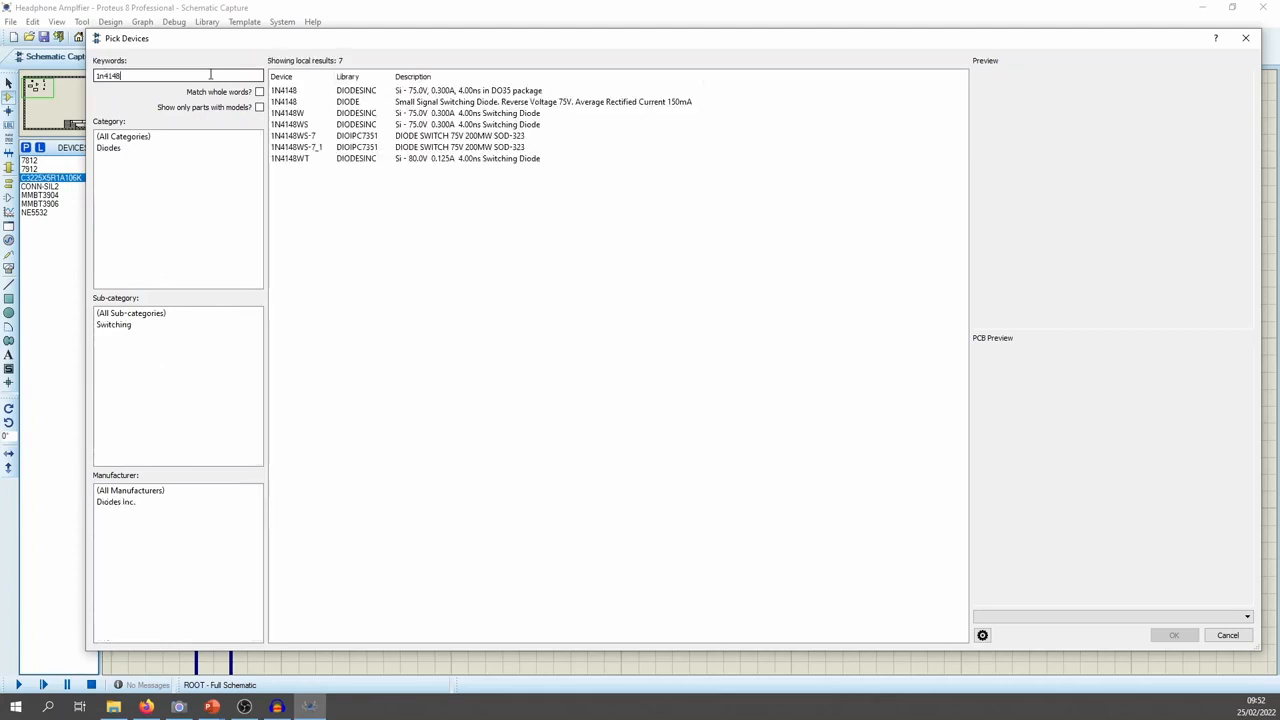
pyautogui.click(455, 102)
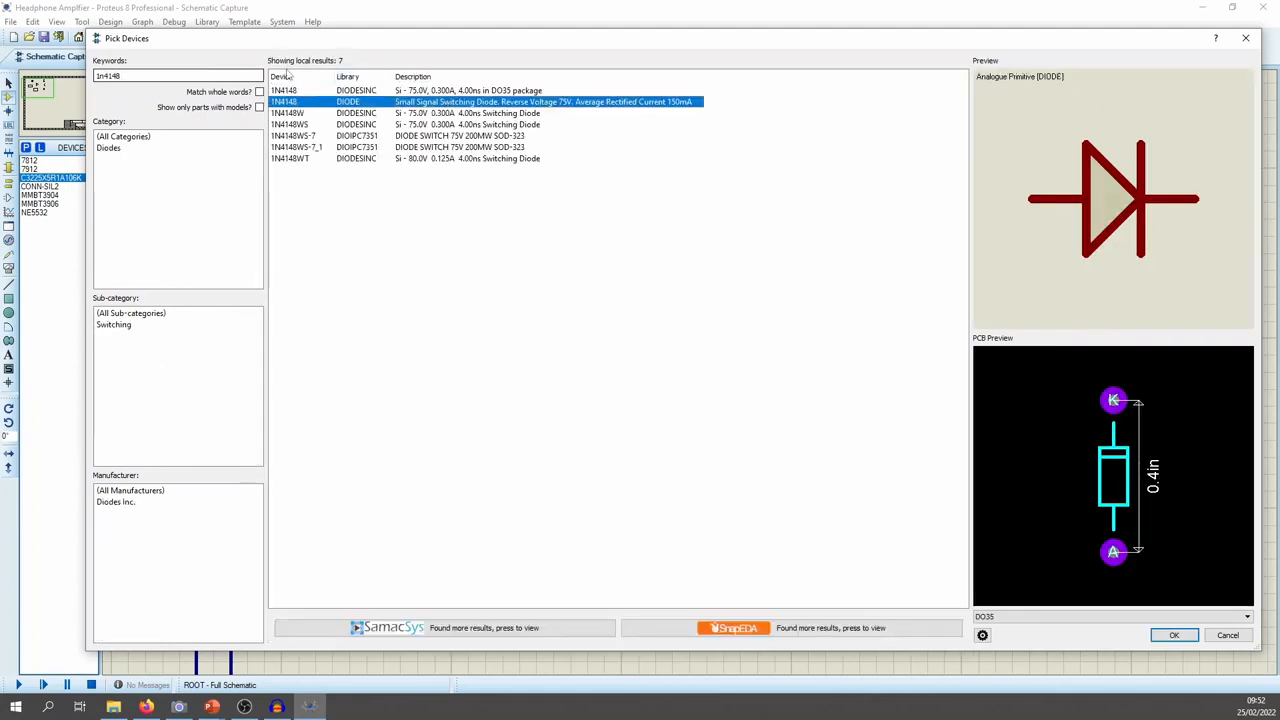
pyautogui.click(1174, 635)
pyautogui.click(880, 440)
pyautogui.click(841, 497)
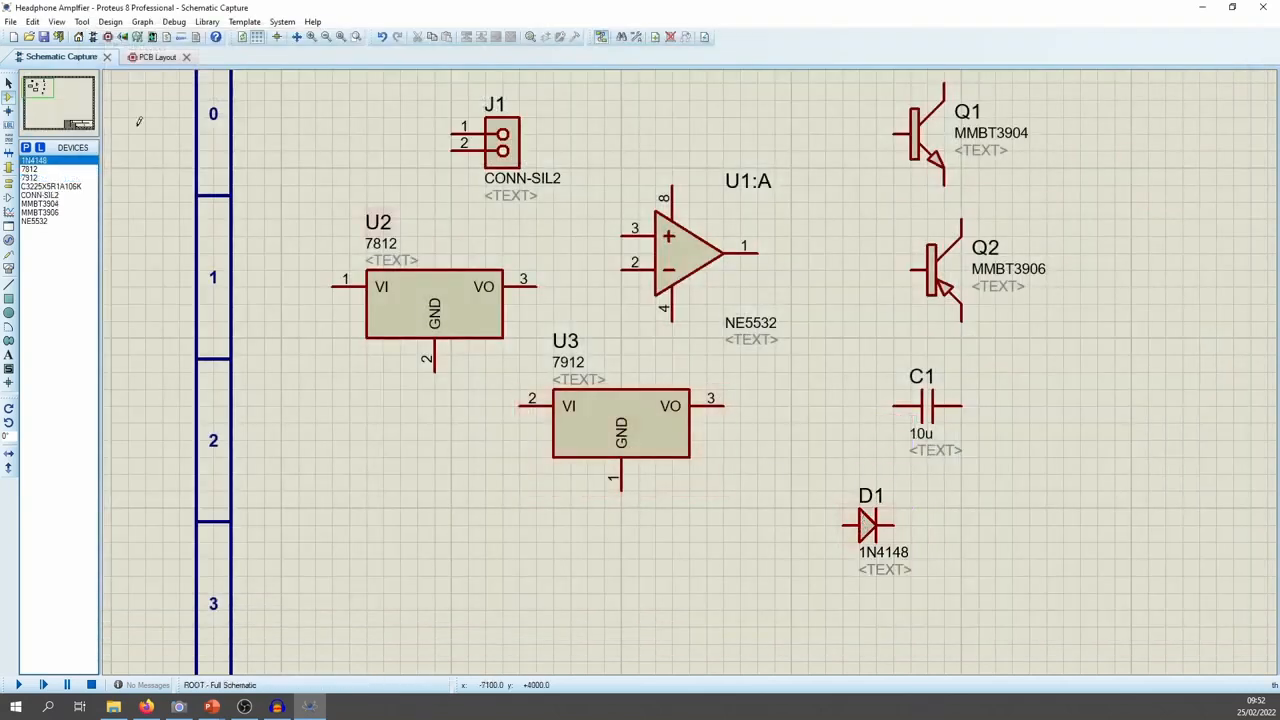
# Search the libraries for picaxe socket and place the 3.5mm stereo PICAXE SOCKET below the 7812 regulator
pyautogui.click(26, 148)
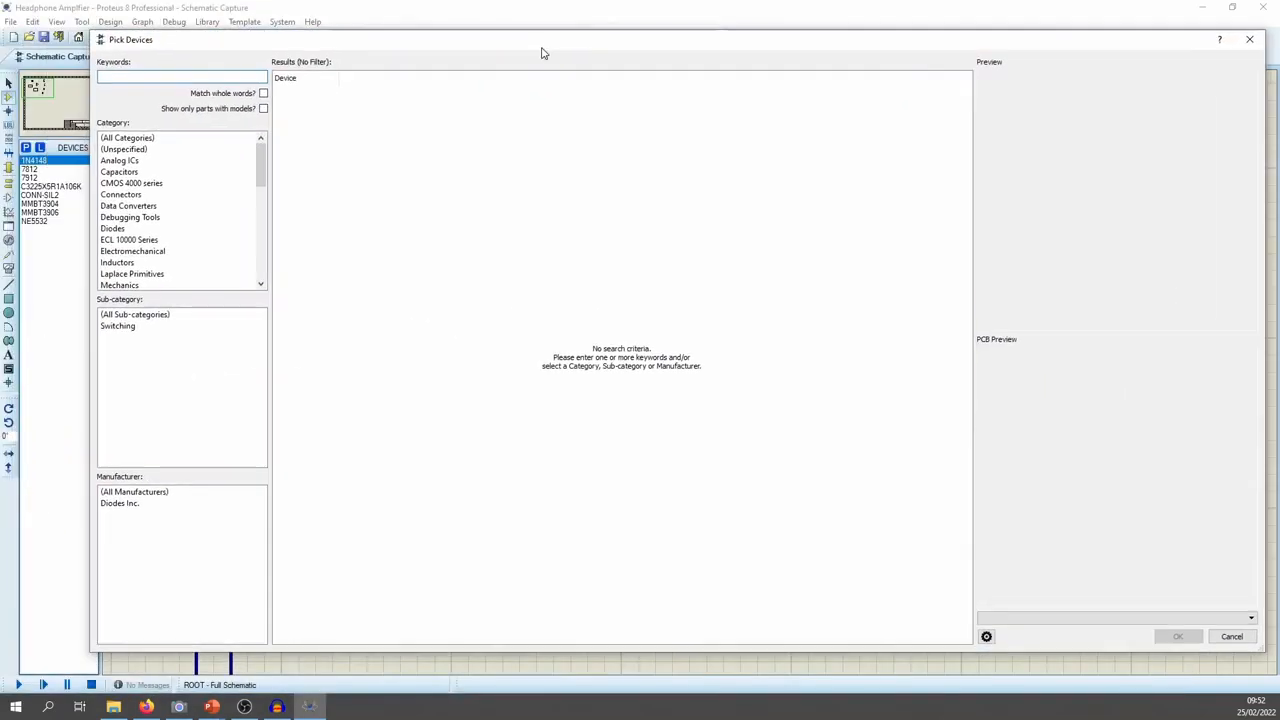
pyautogui.write('p')
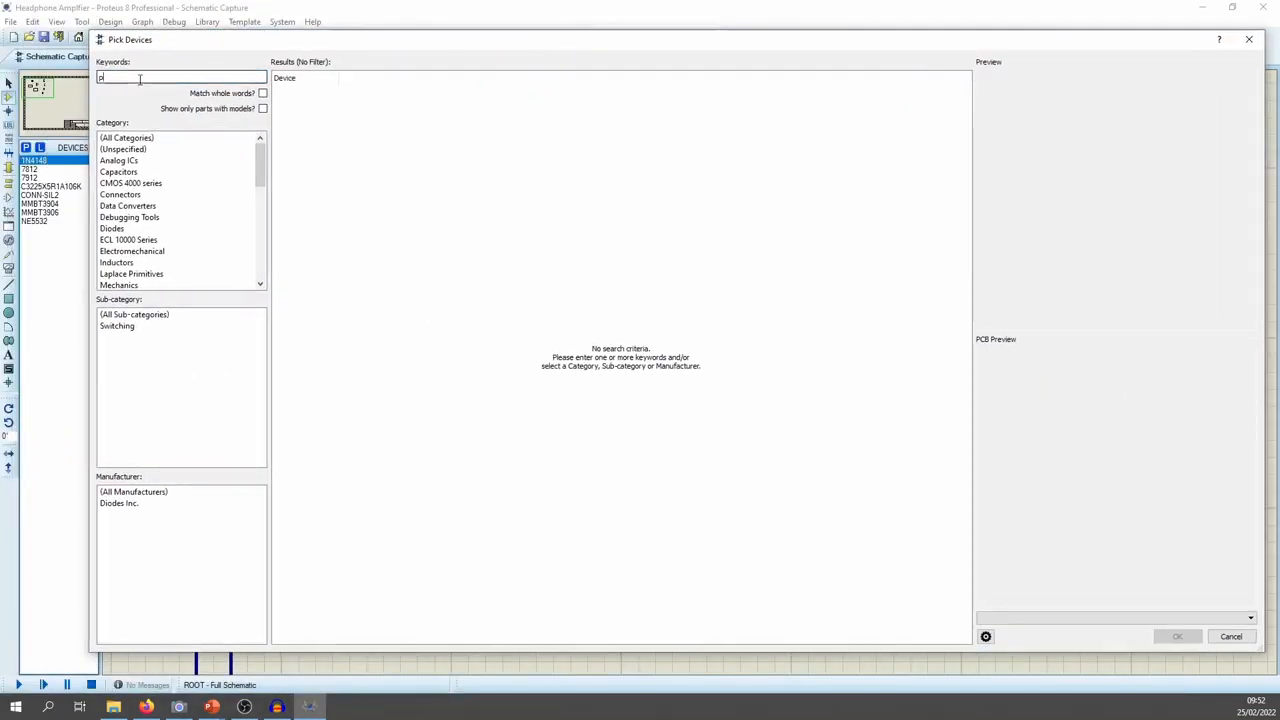
pyautogui.write('icaxe s')
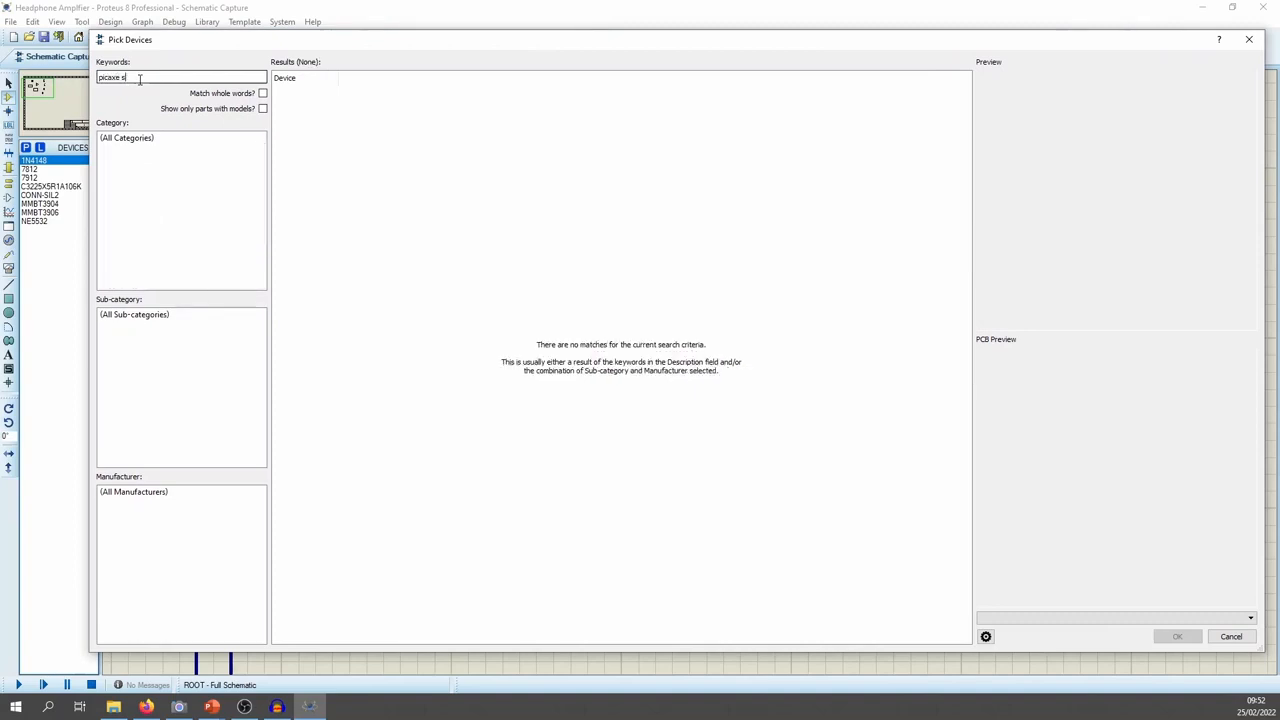
pyautogui.write('ickocket')
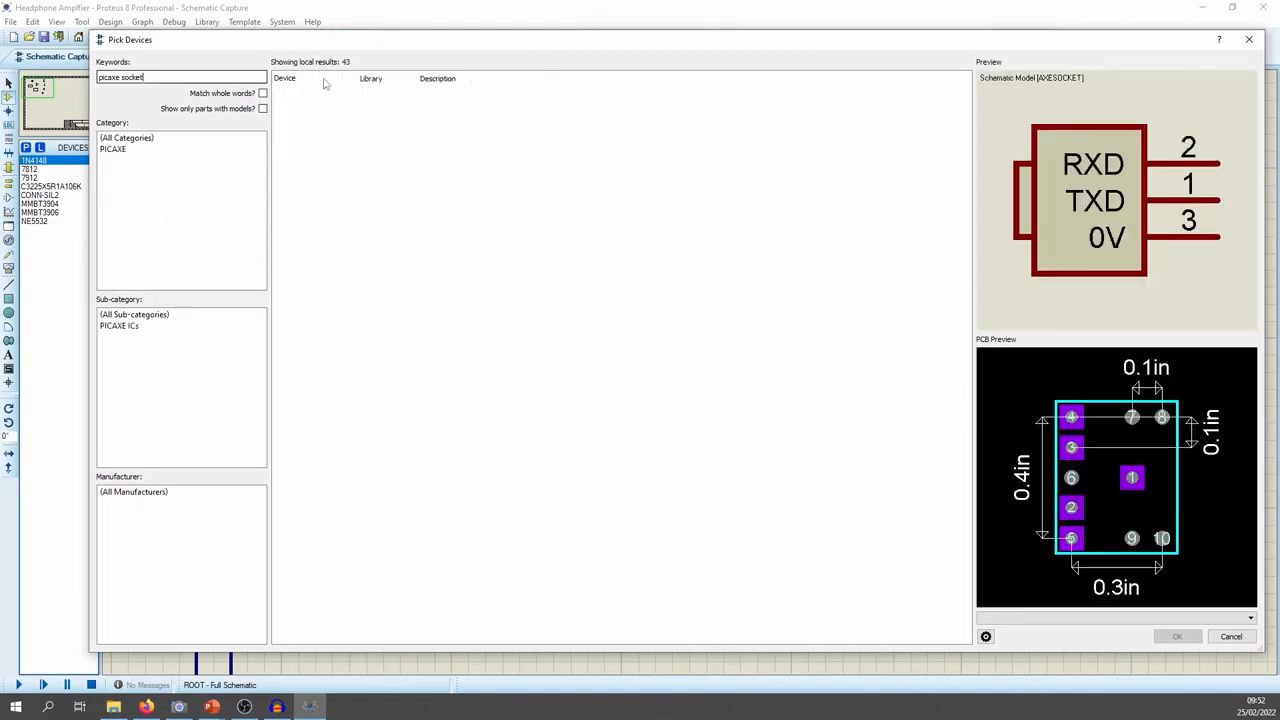
pyautogui.click(339, 95)
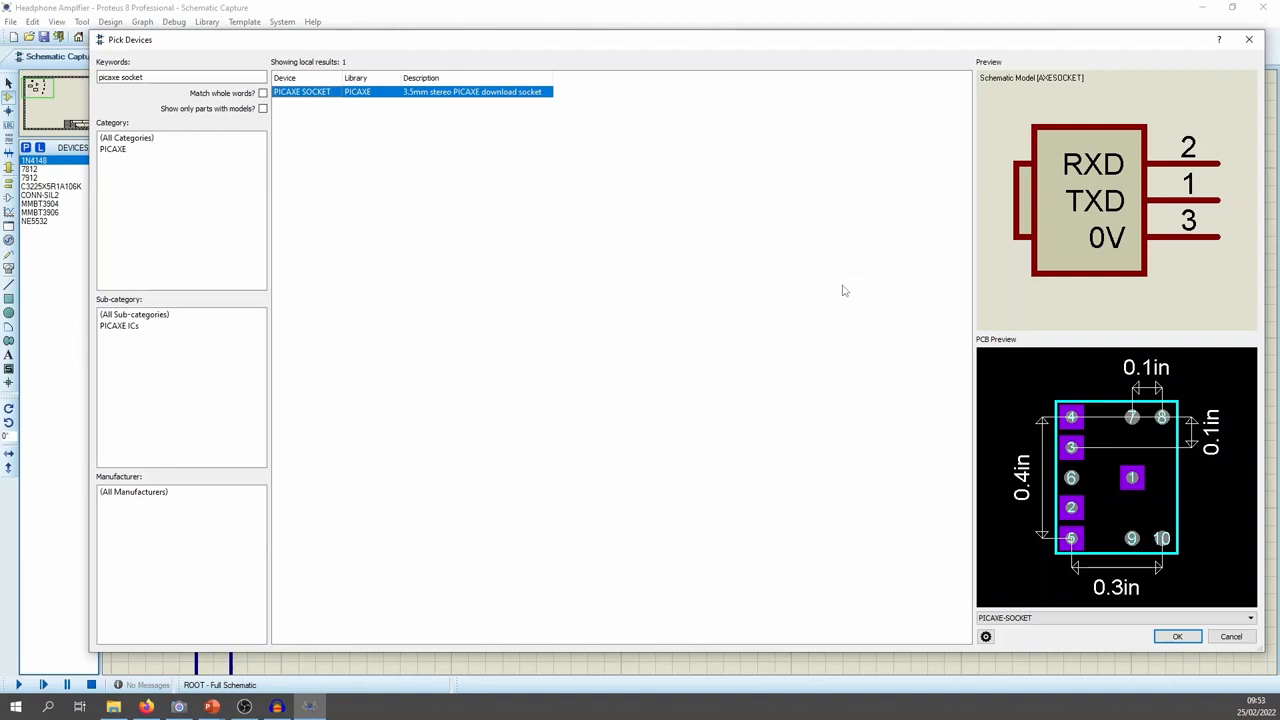
pyautogui.click(1177, 636)
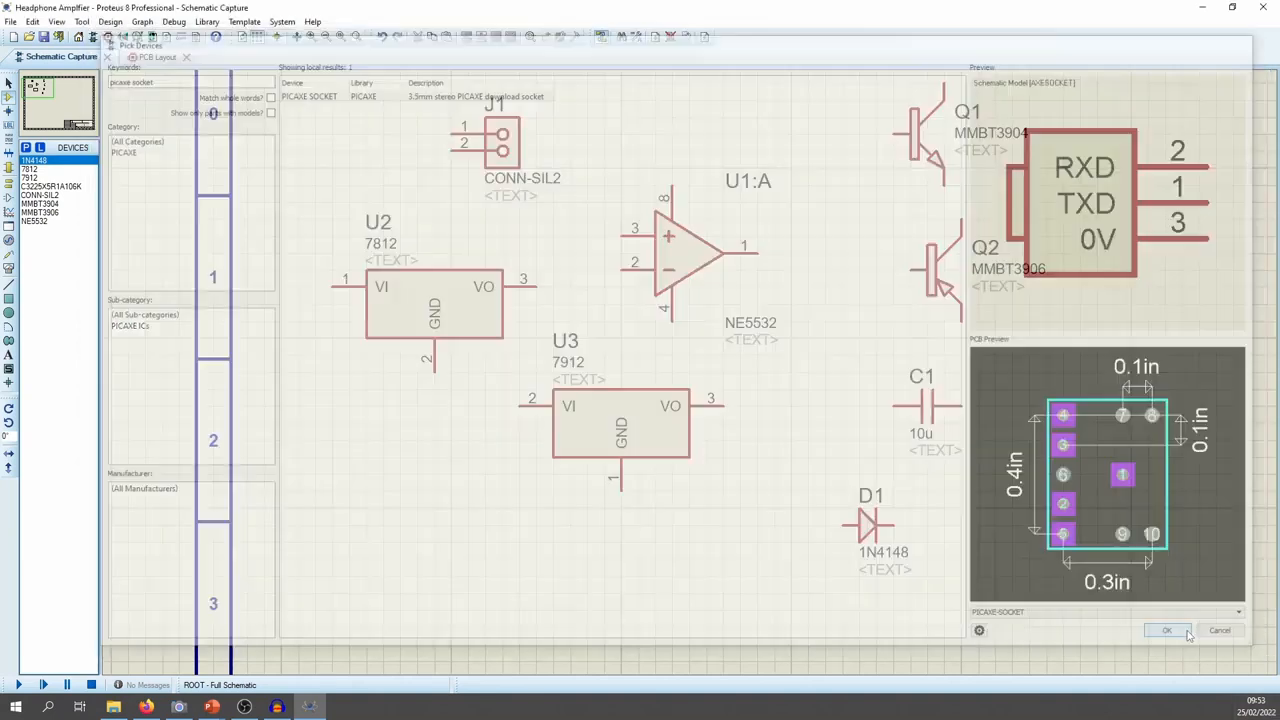
pyautogui.click(781, 380)
pyautogui.click(406, 538)
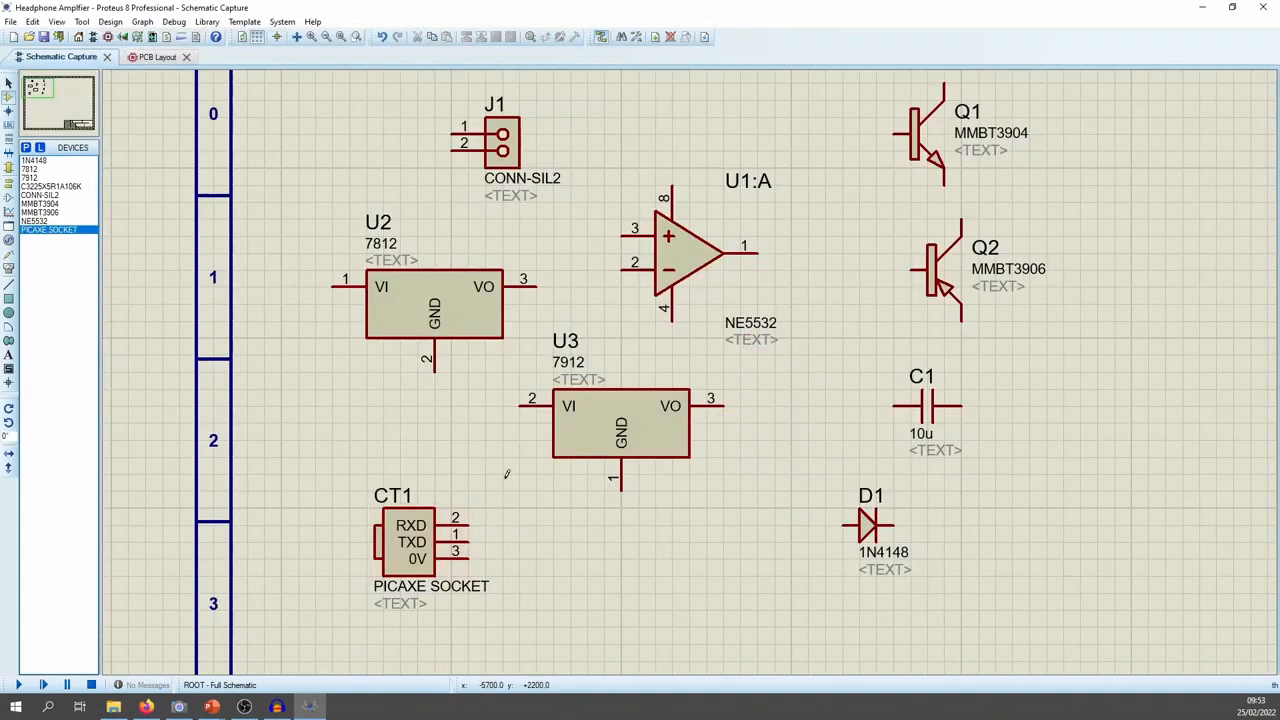
# Make the PROPERTIES global text style invisible to hide the <TEXT> placeholders on all components
pyautogui.click(8, 83)
pyautogui.click(283, 22)
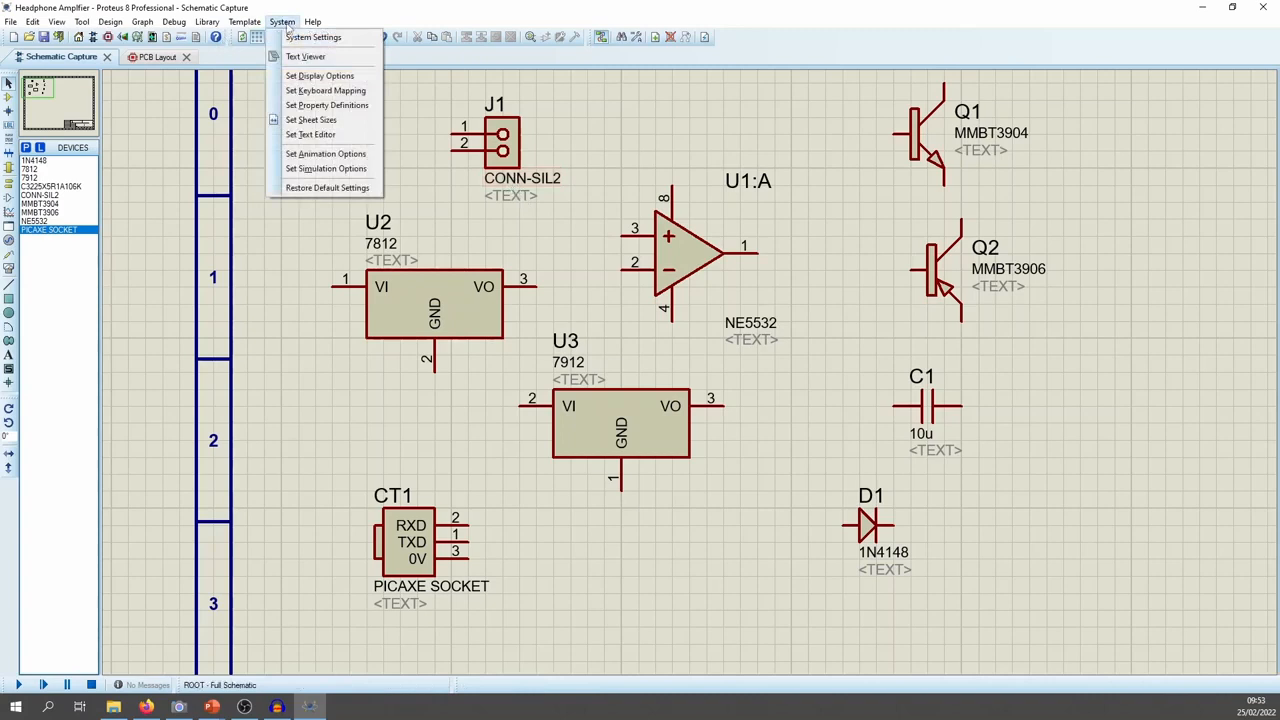
pyautogui.moveTo(255, 24)
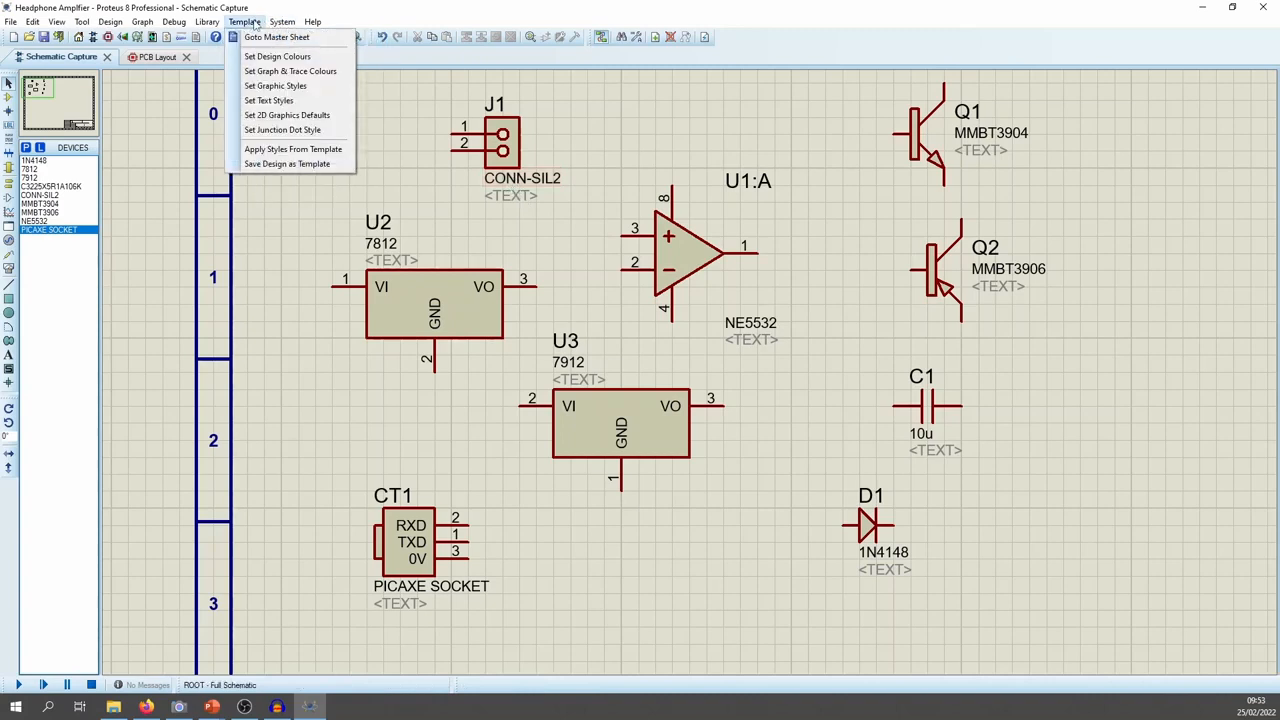
pyautogui.click(283, 103)
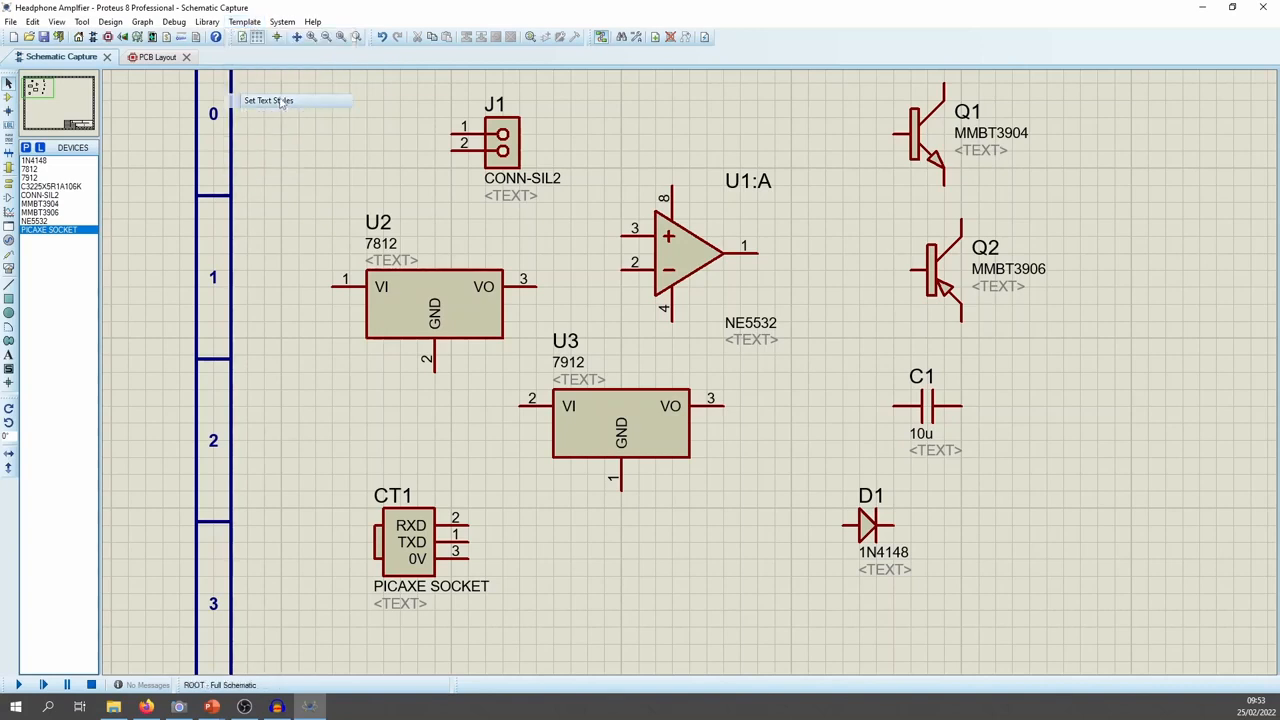
pyautogui.click(622, 262)
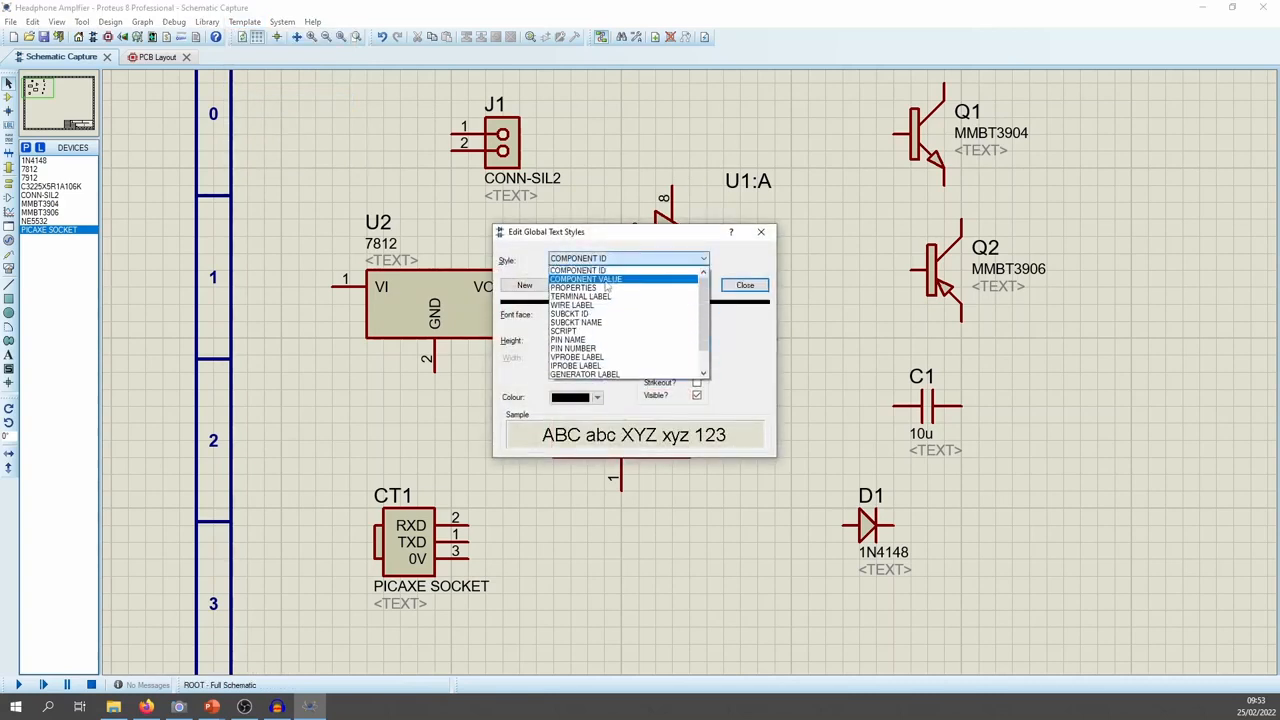
pyautogui.click(584, 290)
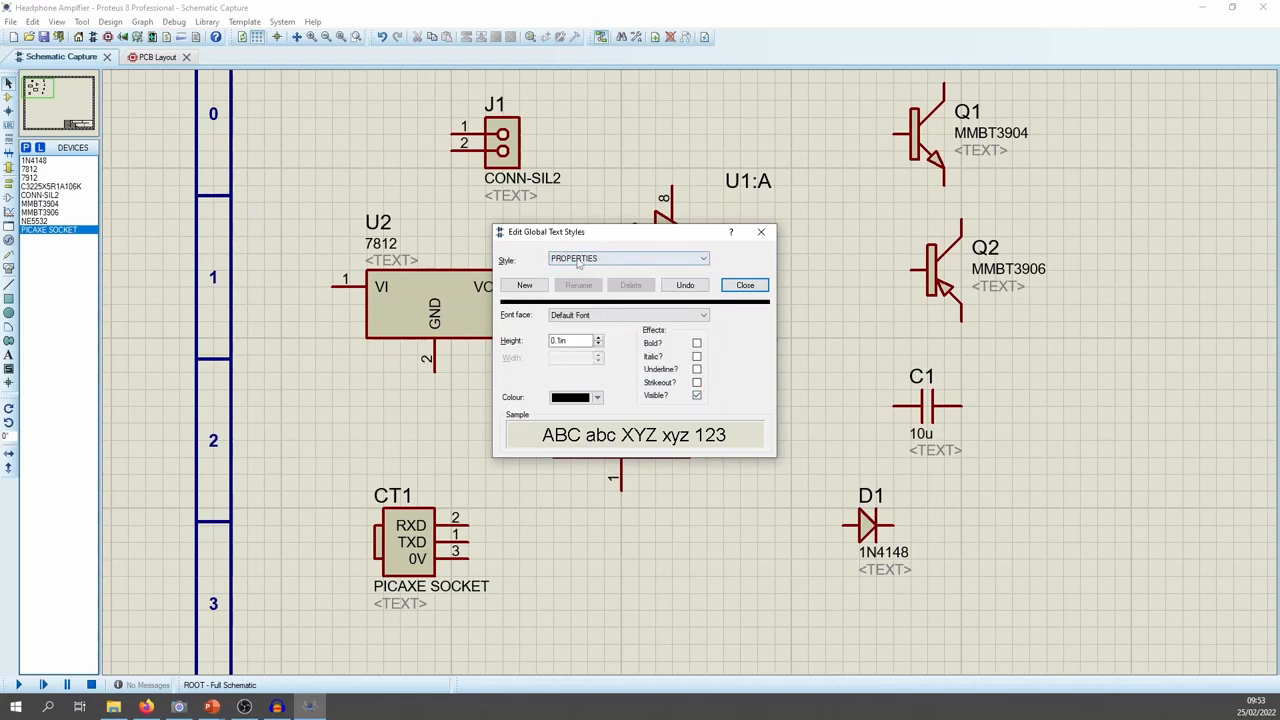
pyautogui.click(696, 395)
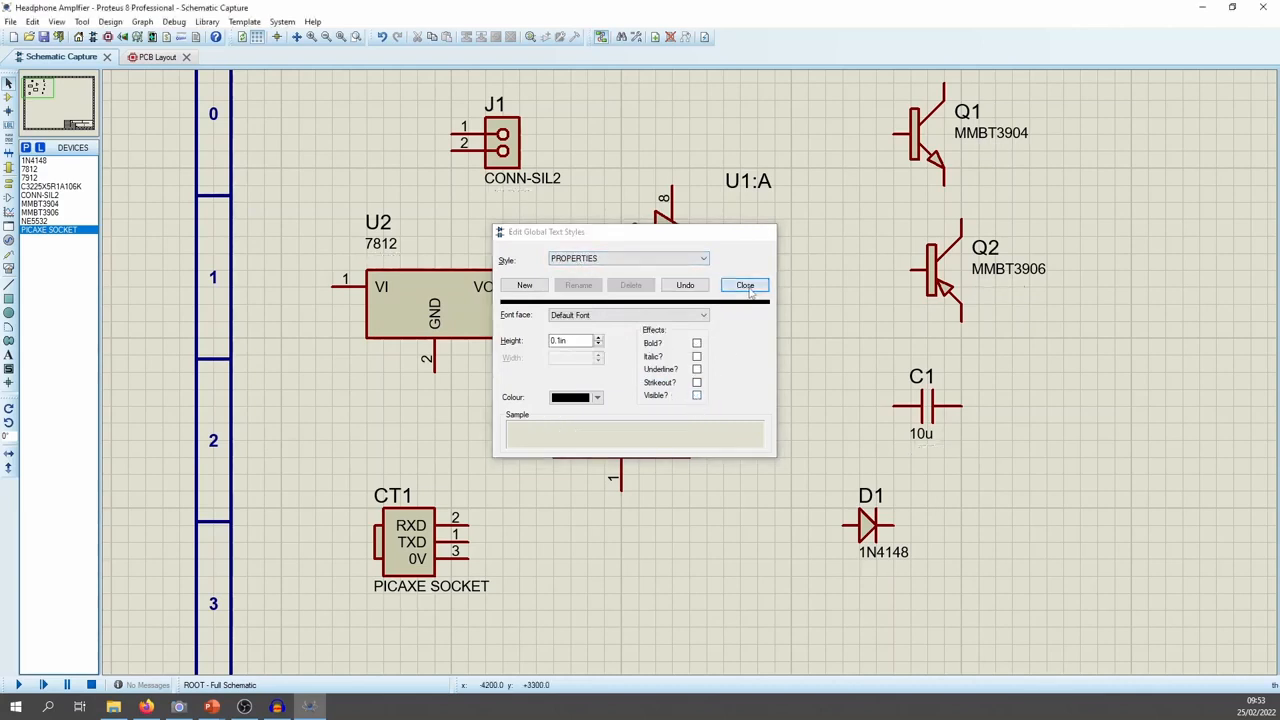
pyautogui.click(748, 285)
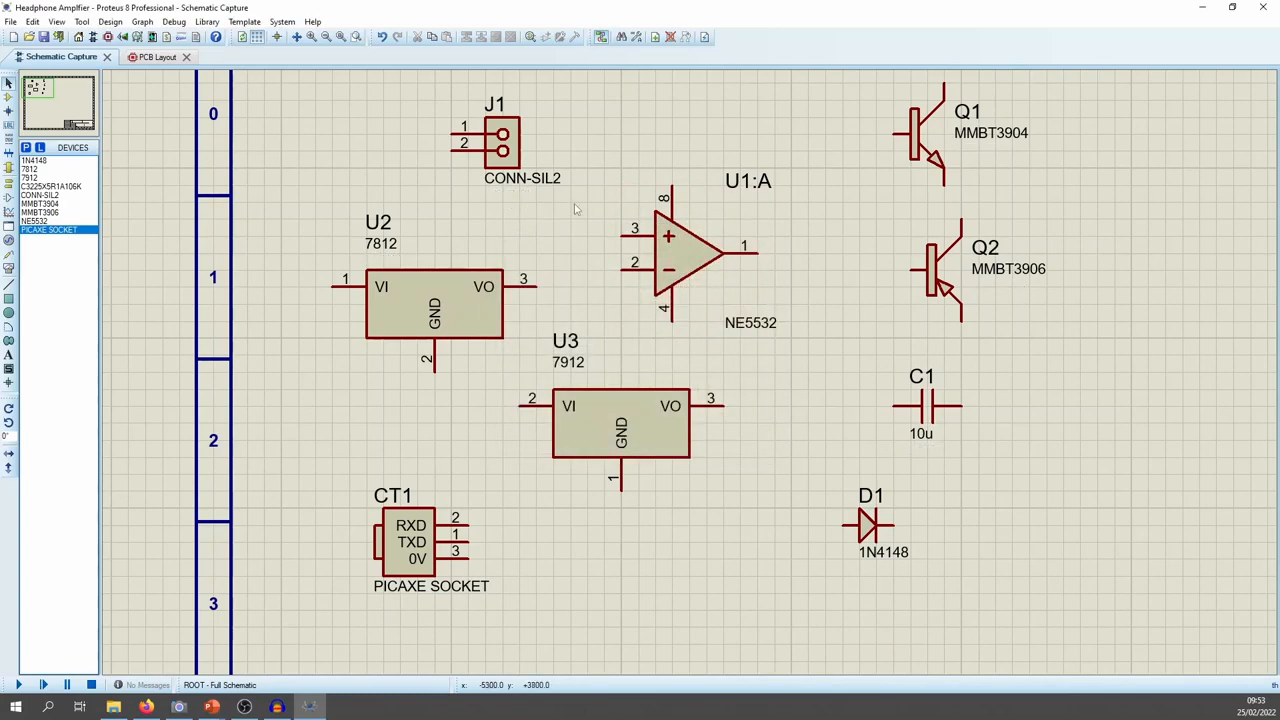
# Move the CONN-SIL2 connector away from the other parts to the boundary of sheet columns F and G, near row 0
pyautogui.scroll(-2, 695, 225)
pyautogui.moveTo(730, 263); pyautogui.dragTo(563, 258)
pyautogui.moveTo(502, 153); pyautogui.dragTo(763, 583)
pyautogui.moveTo(600, 303); pyautogui.dragTo(567, 314)
pyautogui.click(880, 310)
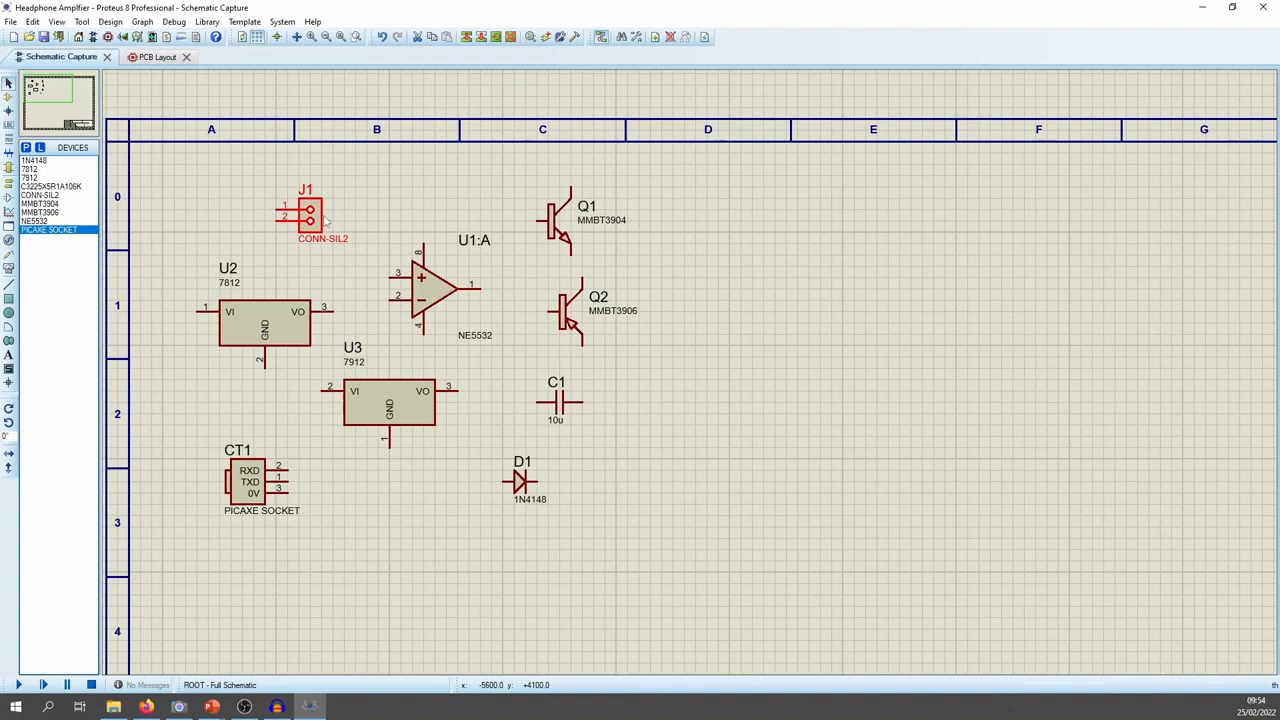
pyautogui.moveTo(311, 221); pyautogui.dragTo(1116, 246)
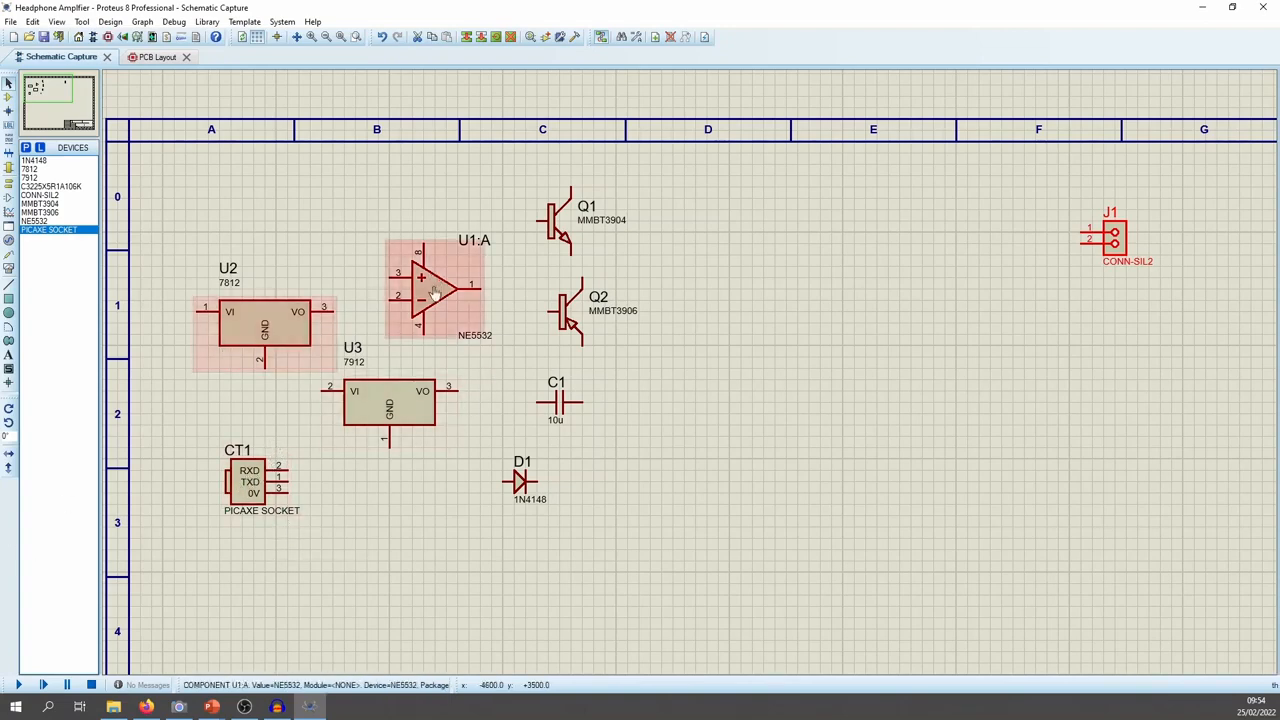
# Open the NE5532 op-amp's component properties and examine its PCB package and Other Properties
pyautogui.press('F6')
pyautogui.scroll(1, 690, 380)
pyautogui.middleClick(1000, 500)
pyautogui.click(988, 449)
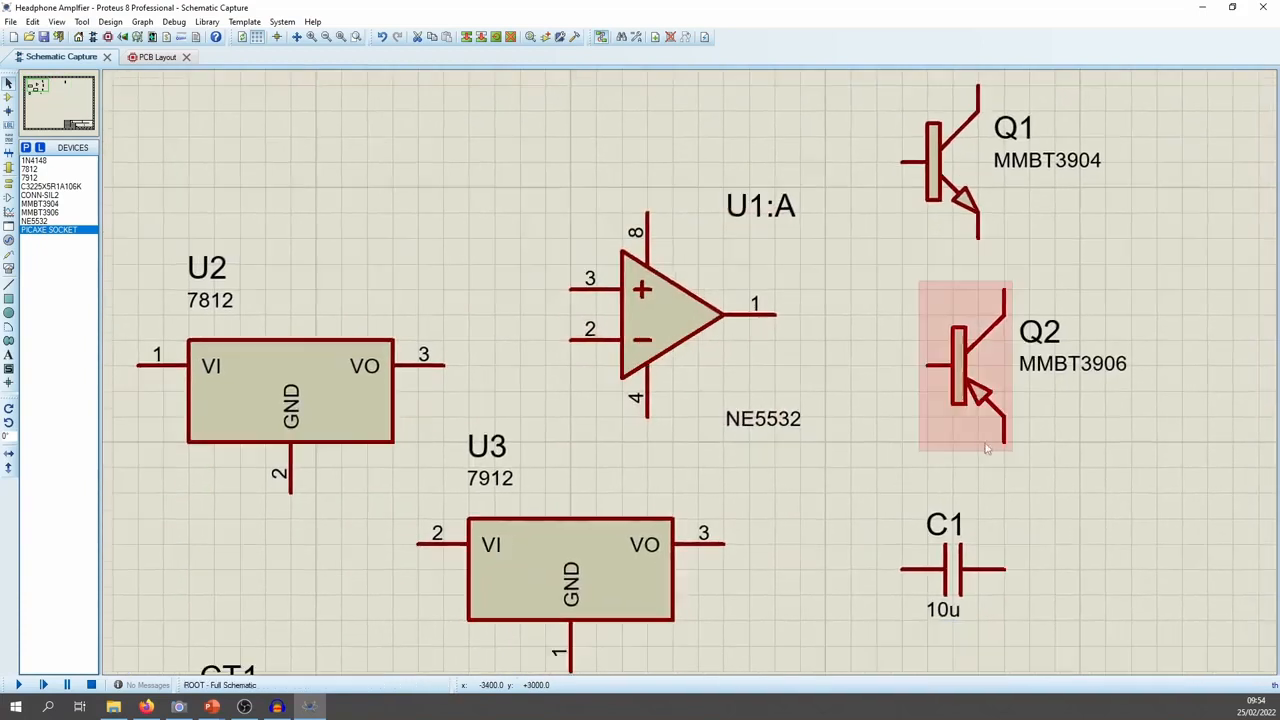
pyautogui.click(675, 311)
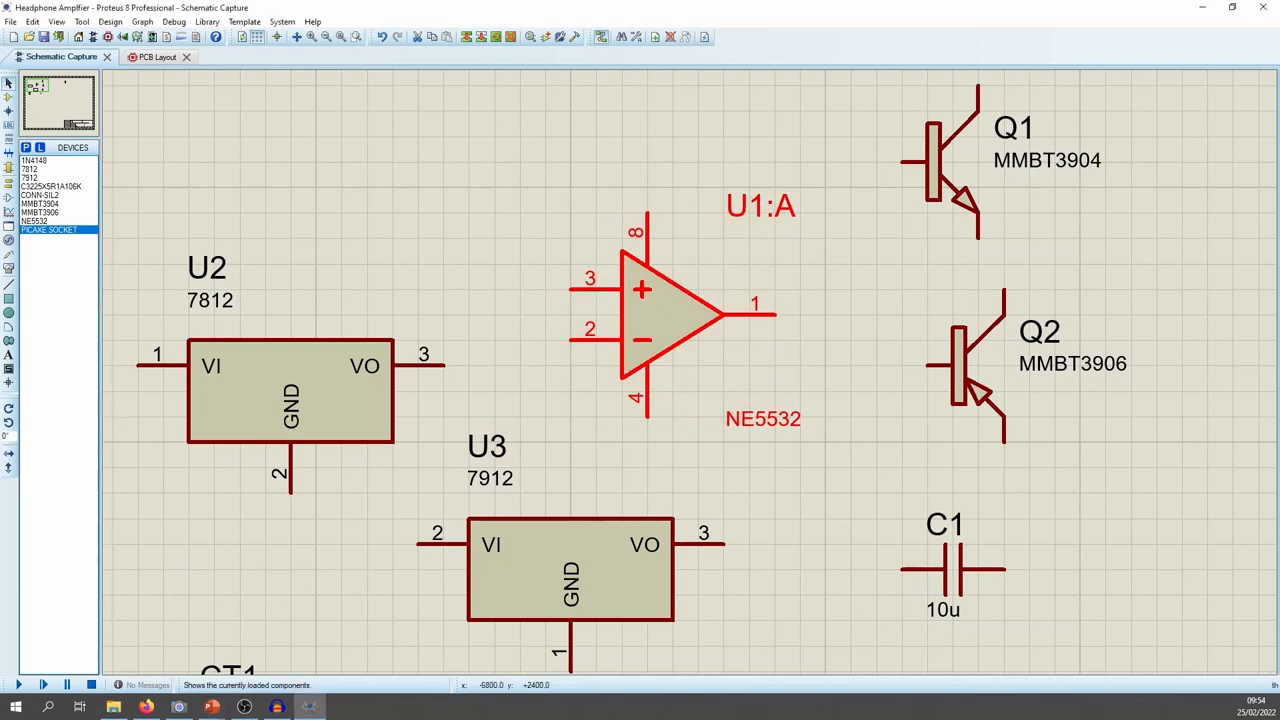
pyautogui.hotkey('alt', 'Tab')
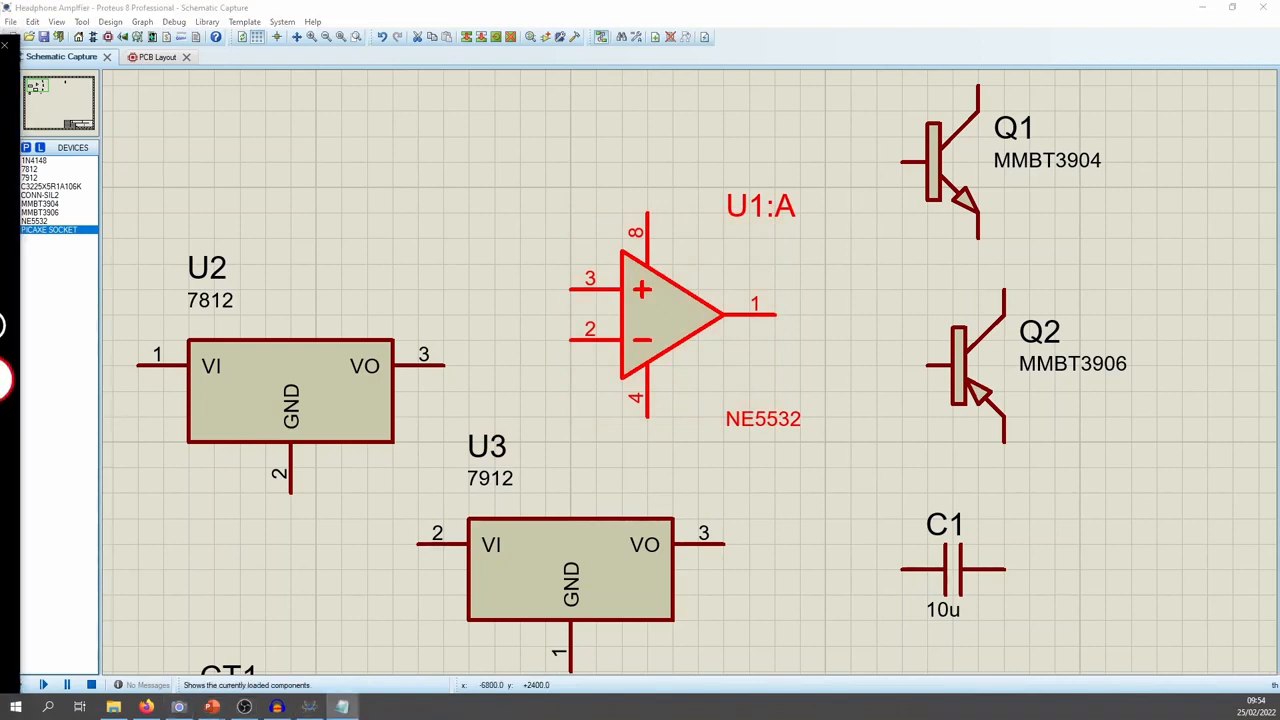
pyautogui.hotkey('alt', 'Tab')
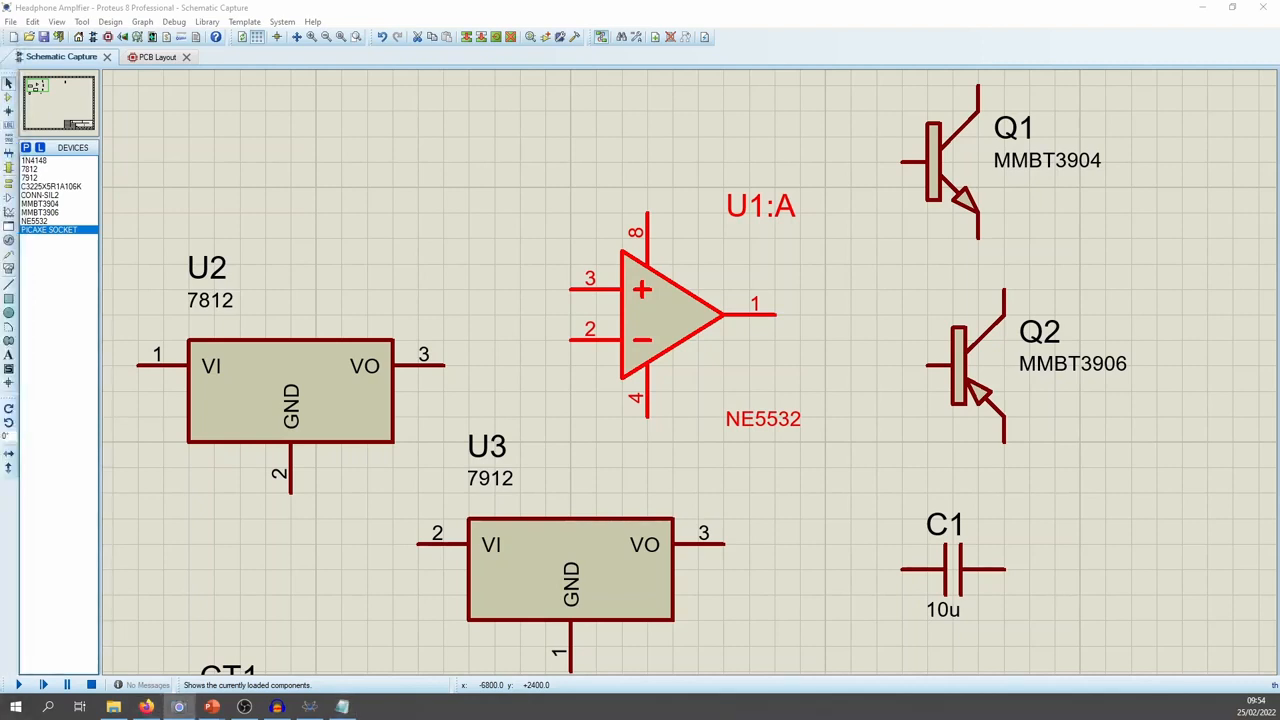
pyautogui.click(663, 312)
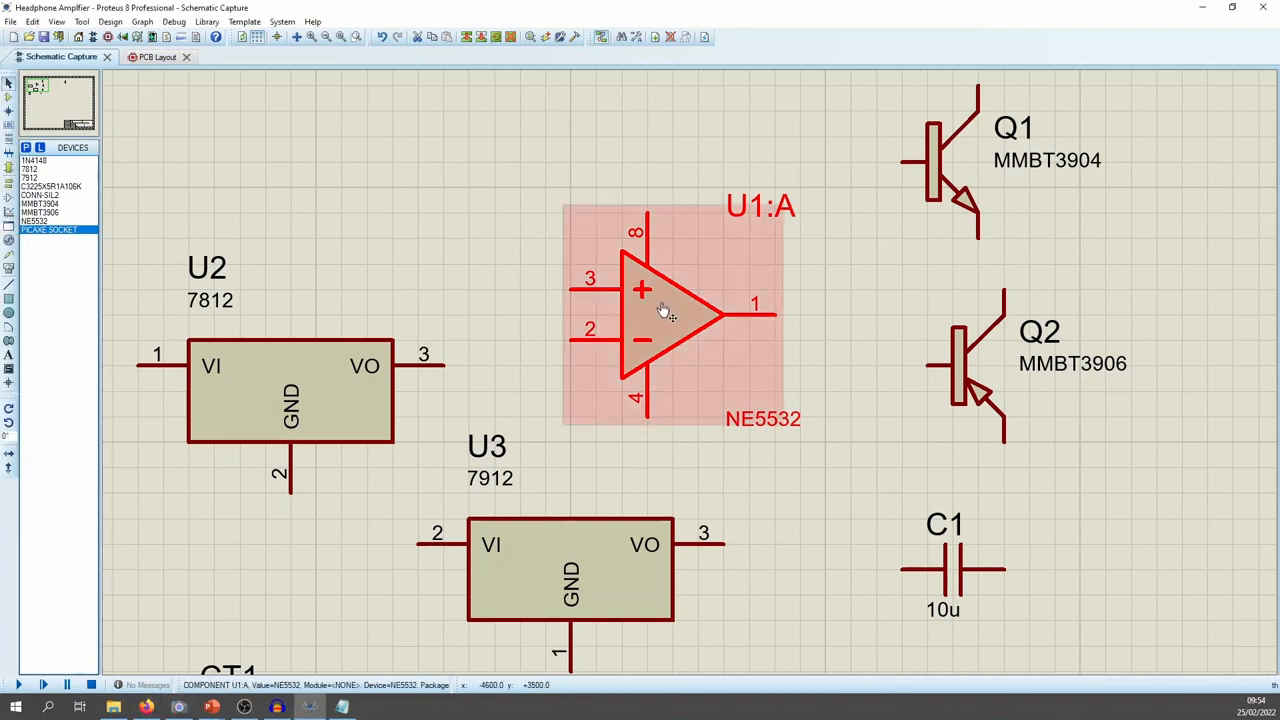
pyautogui.doubleClick(663, 312)
pyautogui.click(600, 357)
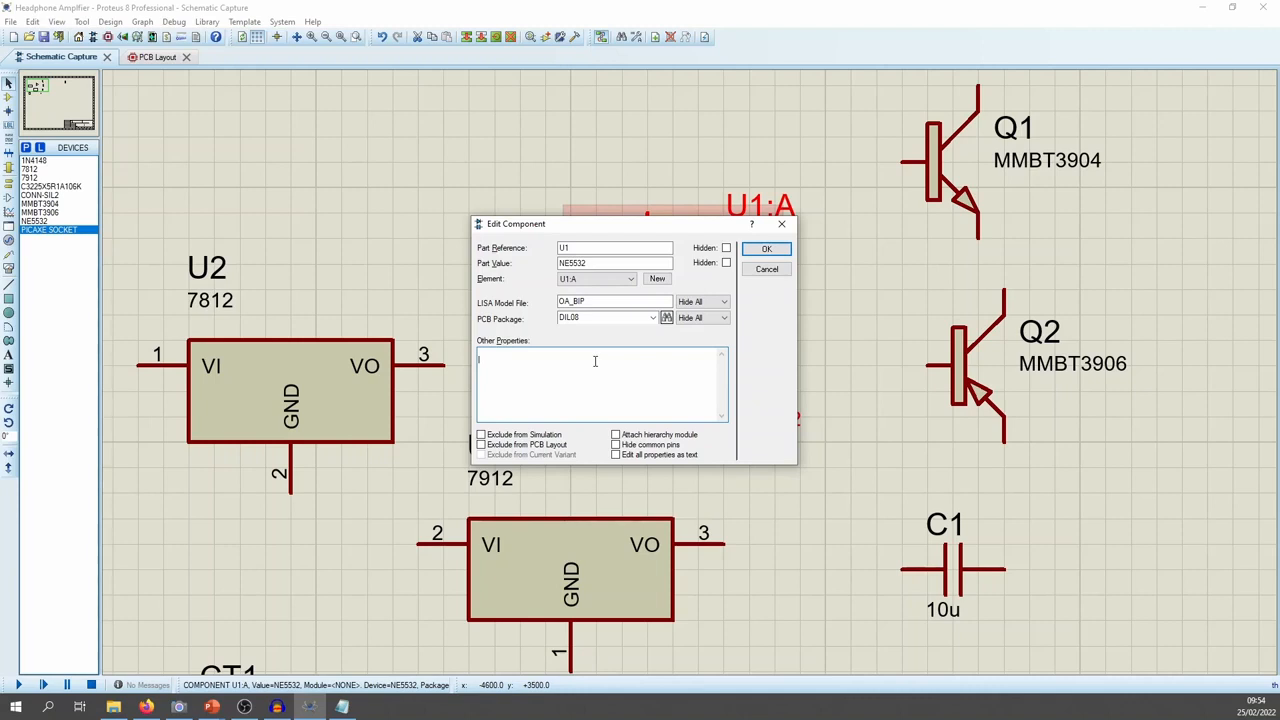
pyautogui.click(766, 249)
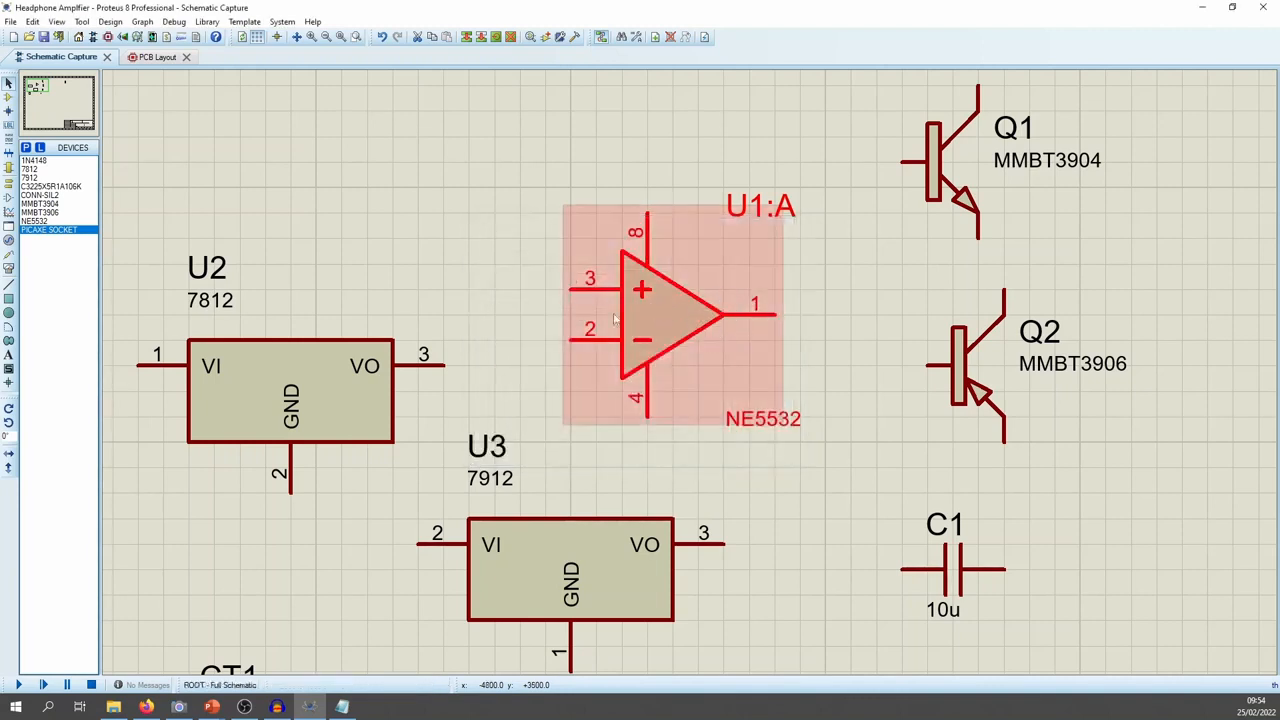
# Switch to Firefox and try to search the Farnell UK site for ne5532
pyautogui.click(146, 707)
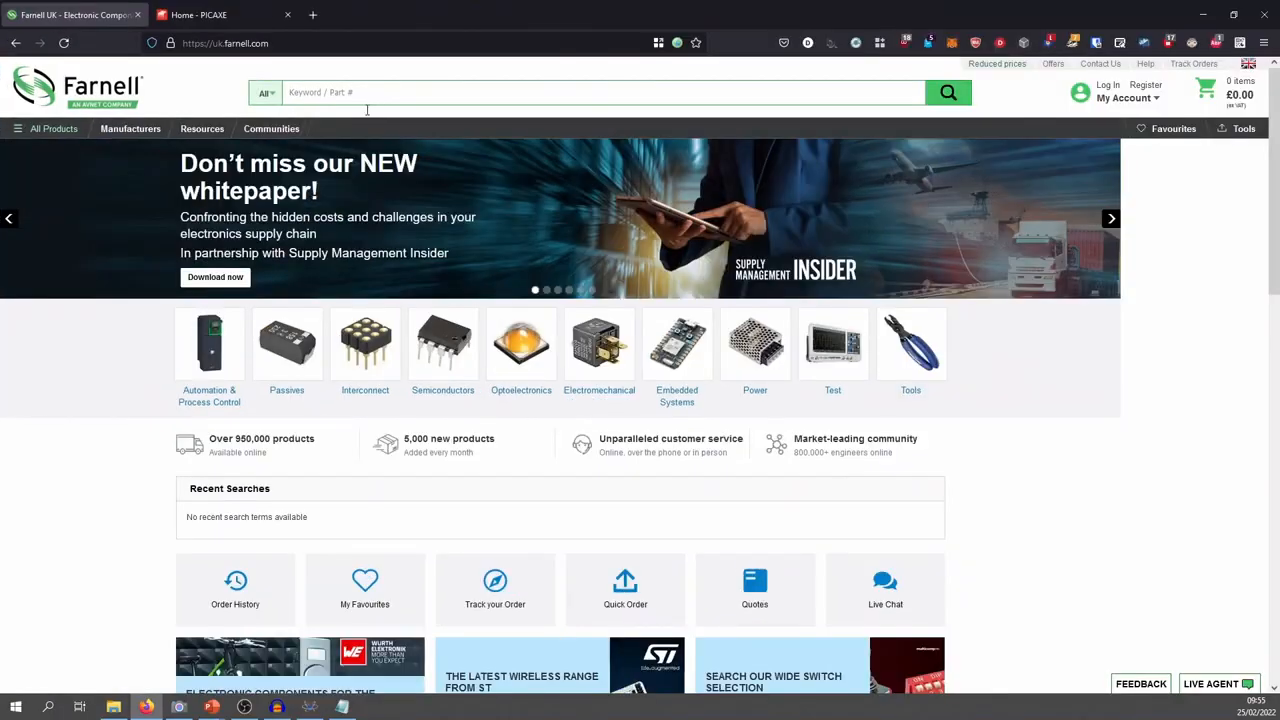
pyautogui.click(376, 100)
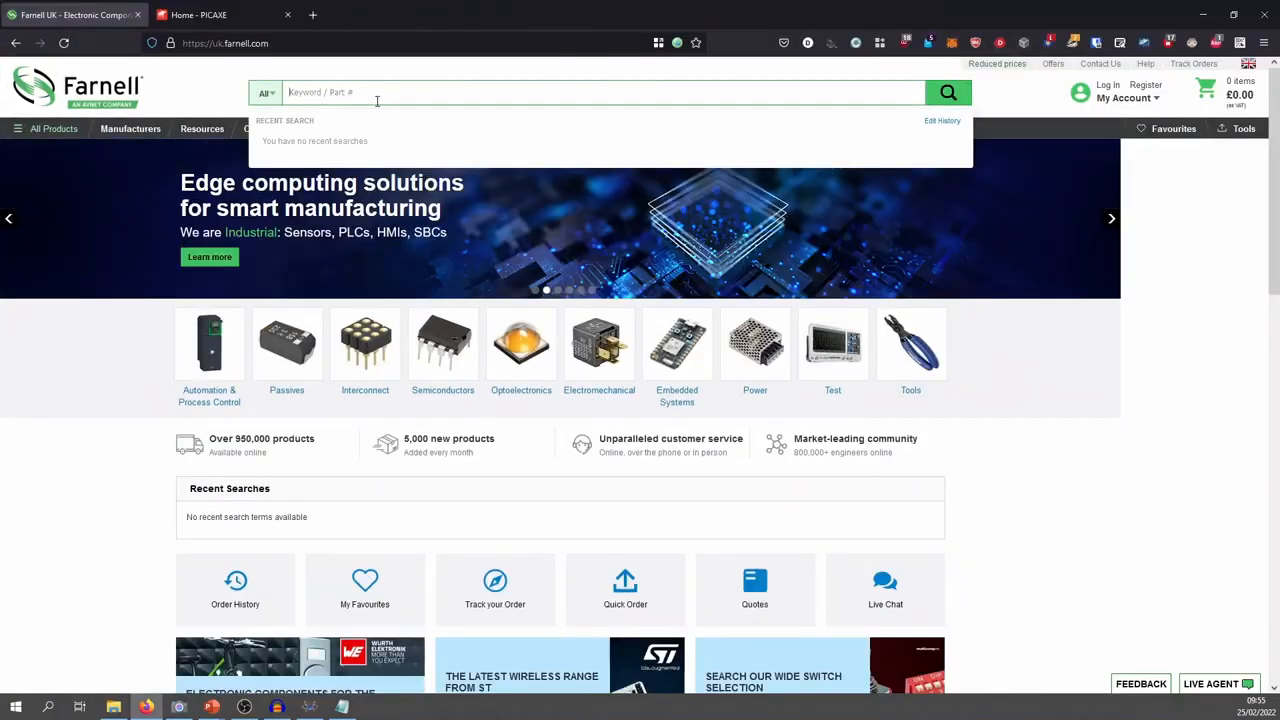
pyautogui.write('ne5532')
pyautogui.press('Return')
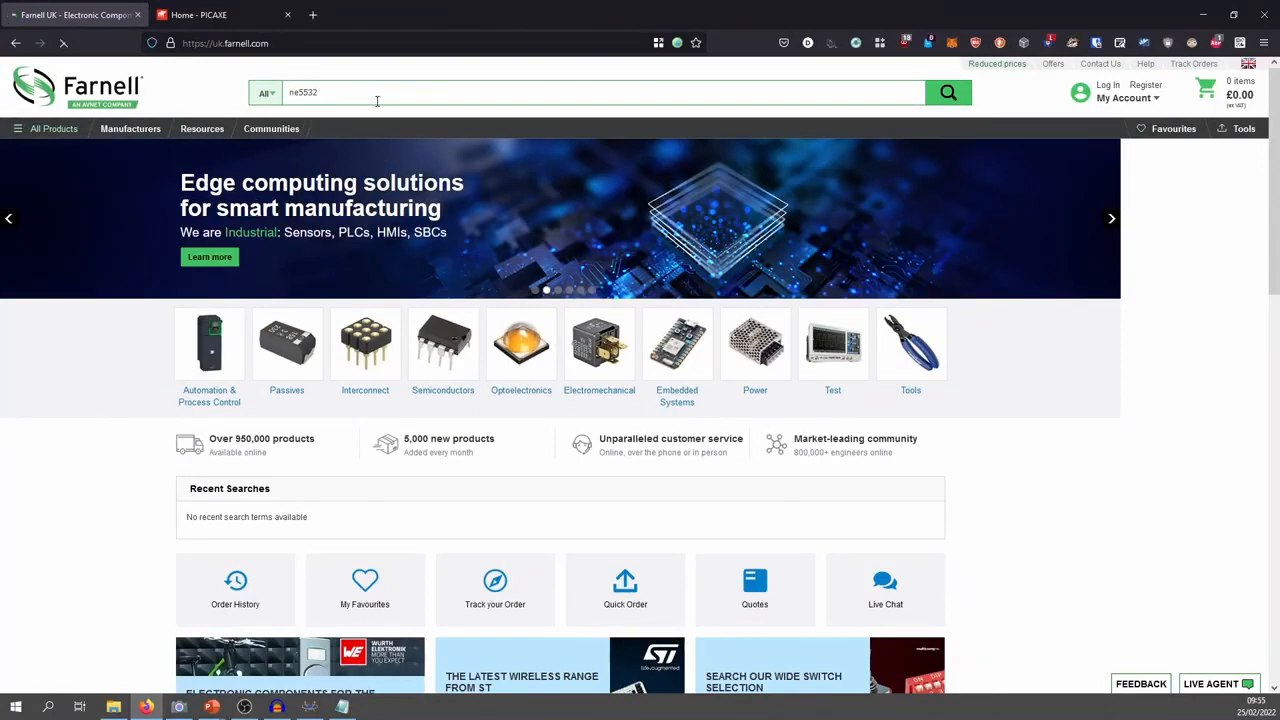
pyautogui.doubleClick(377, 101)
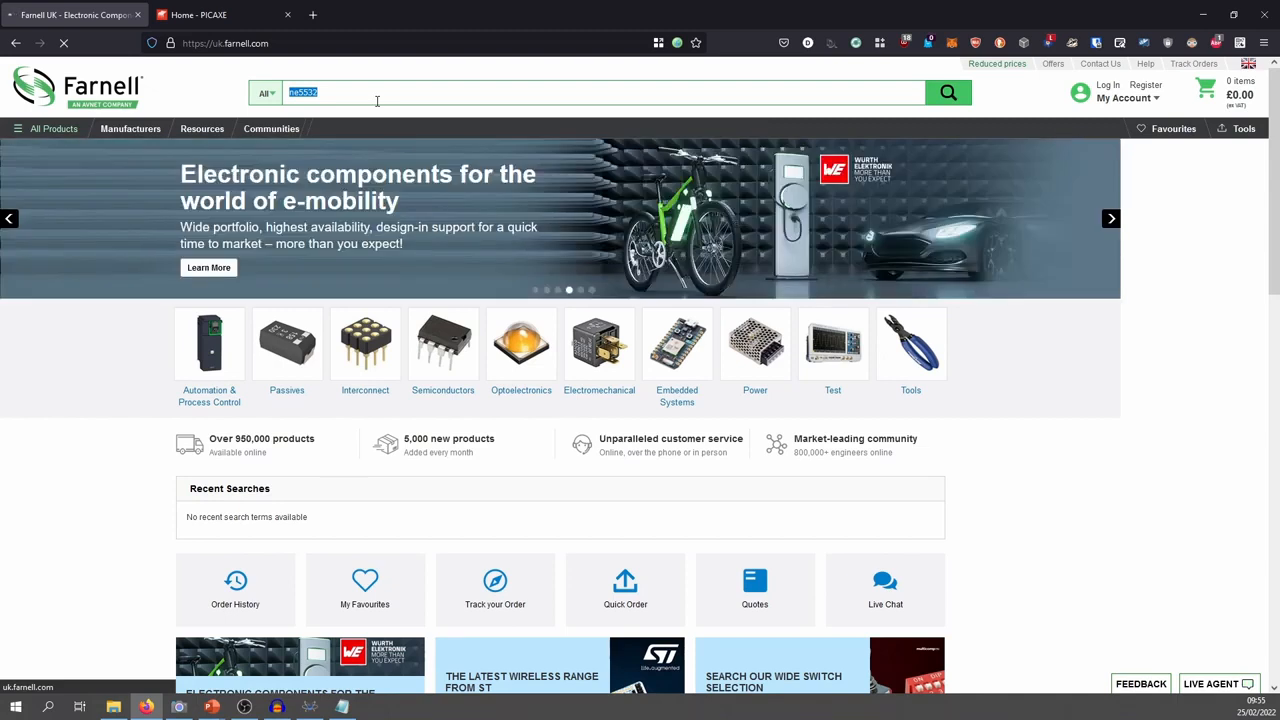
pyautogui.click(947, 93)
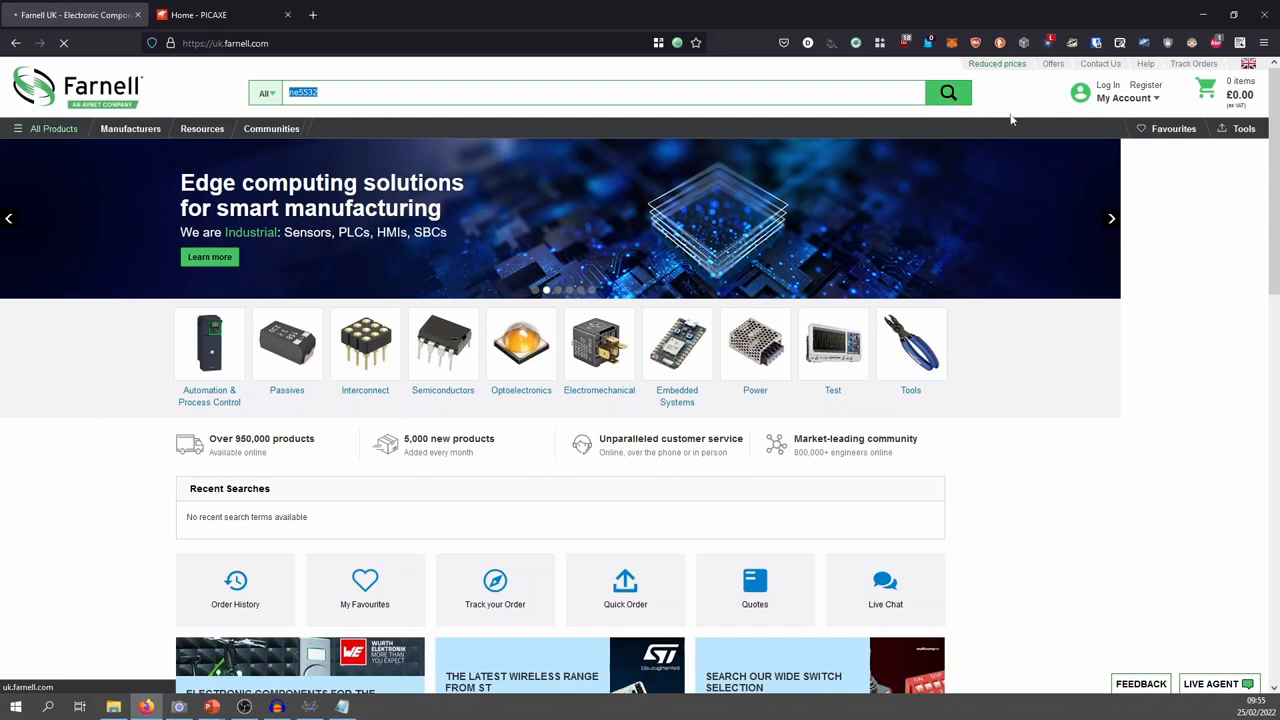
pyautogui.click(957, 92)
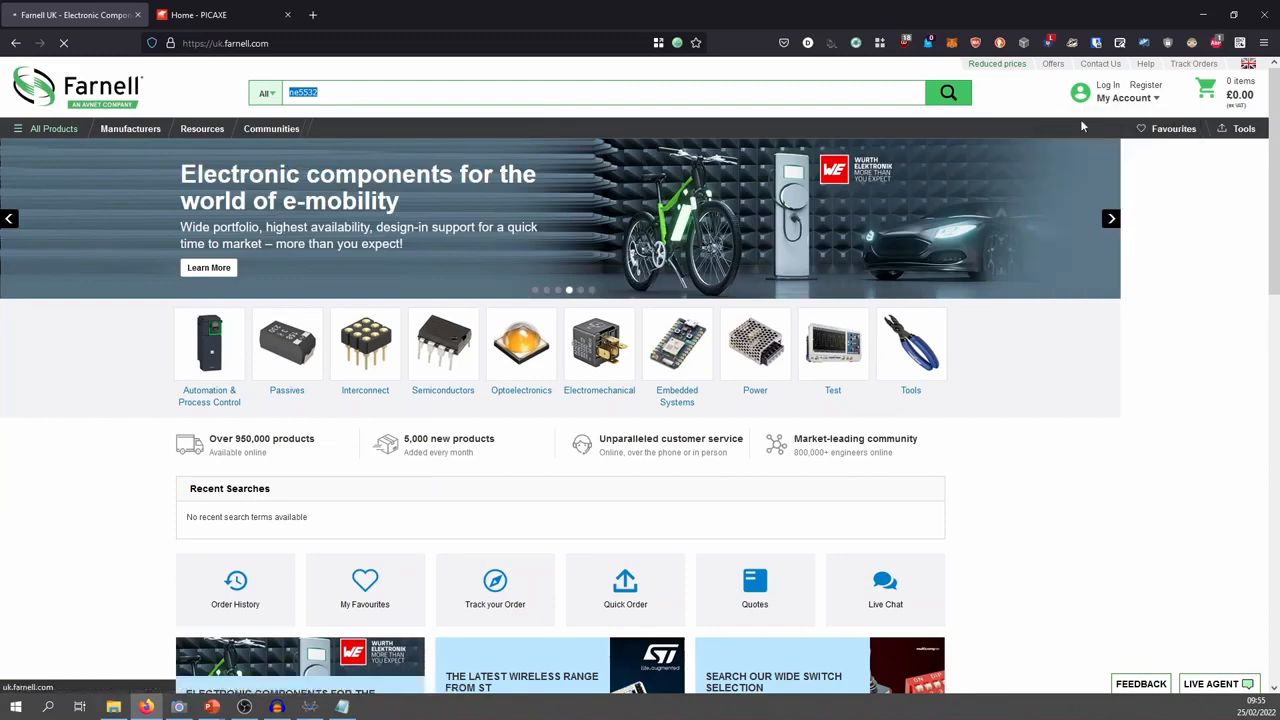
pyautogui.moveTo(209, 345)
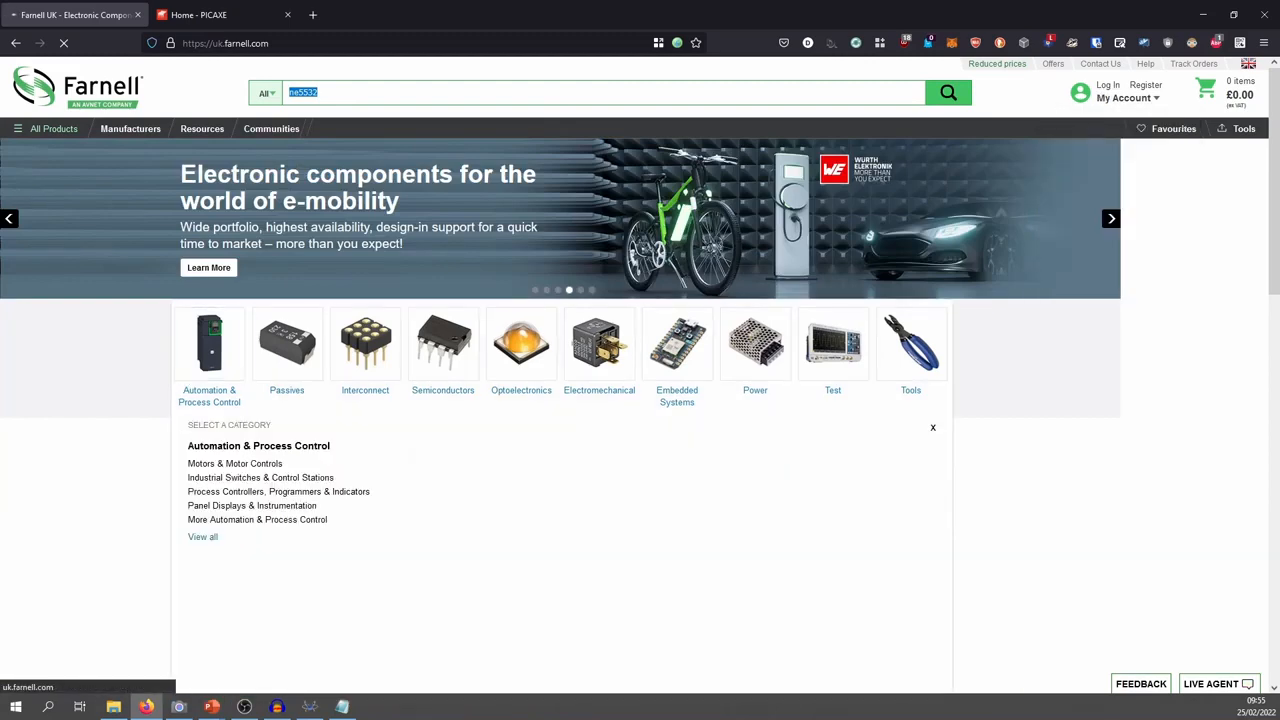
pyautogui.scroll(-3, 391, 400)
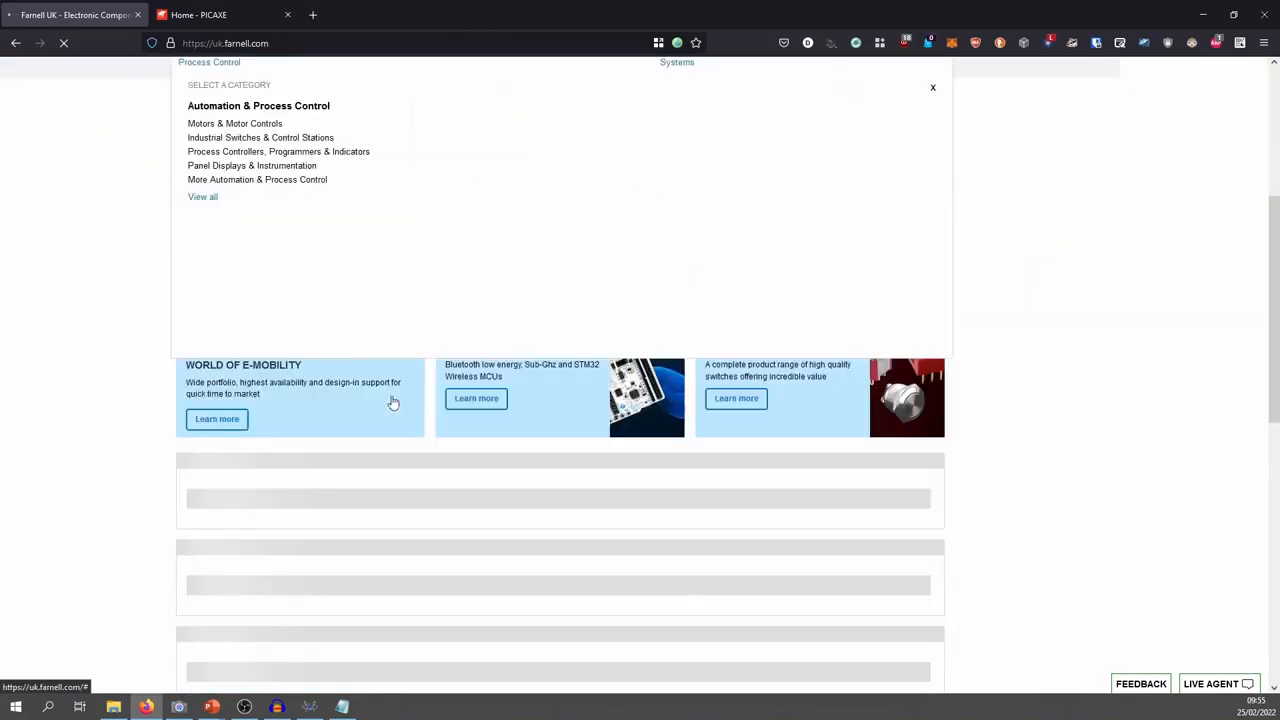
pyautogui.scroll(3, 393, 402)
pyautogui.scroll(-3, 393, 402)
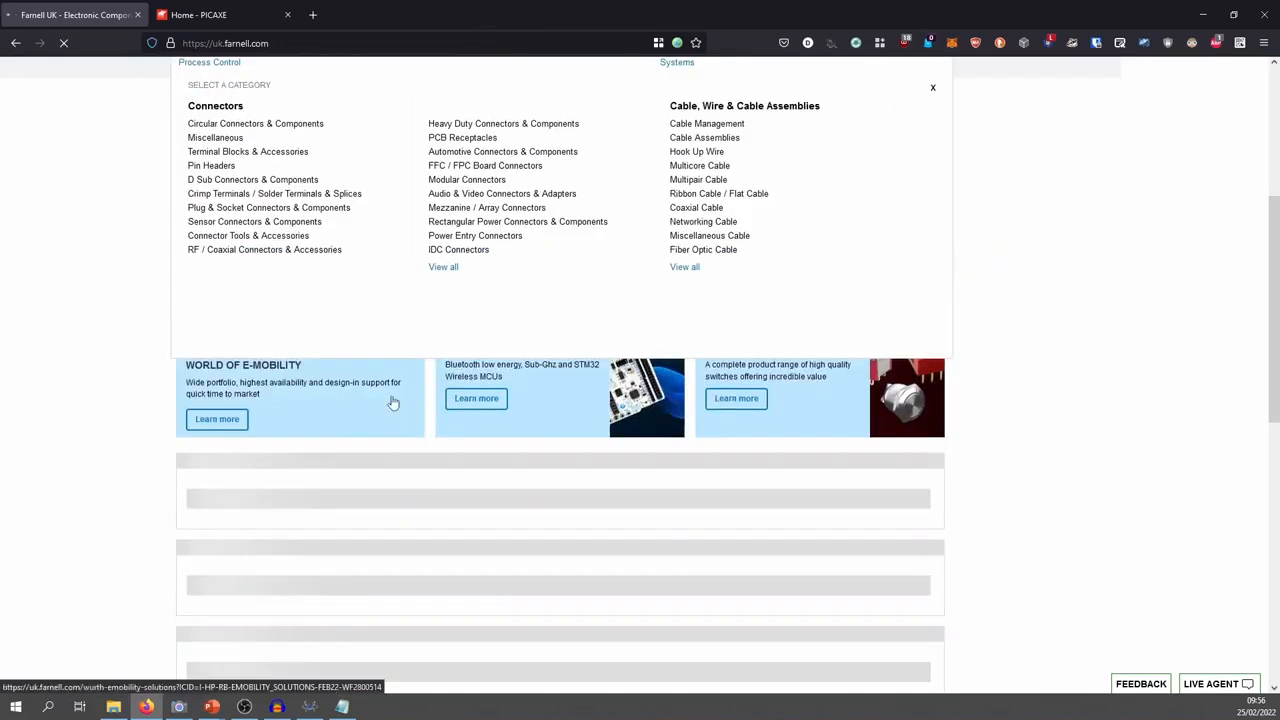
pyautogui.scroll(3, 393, 402)
pyautogui.scroll(1, 166, 415)
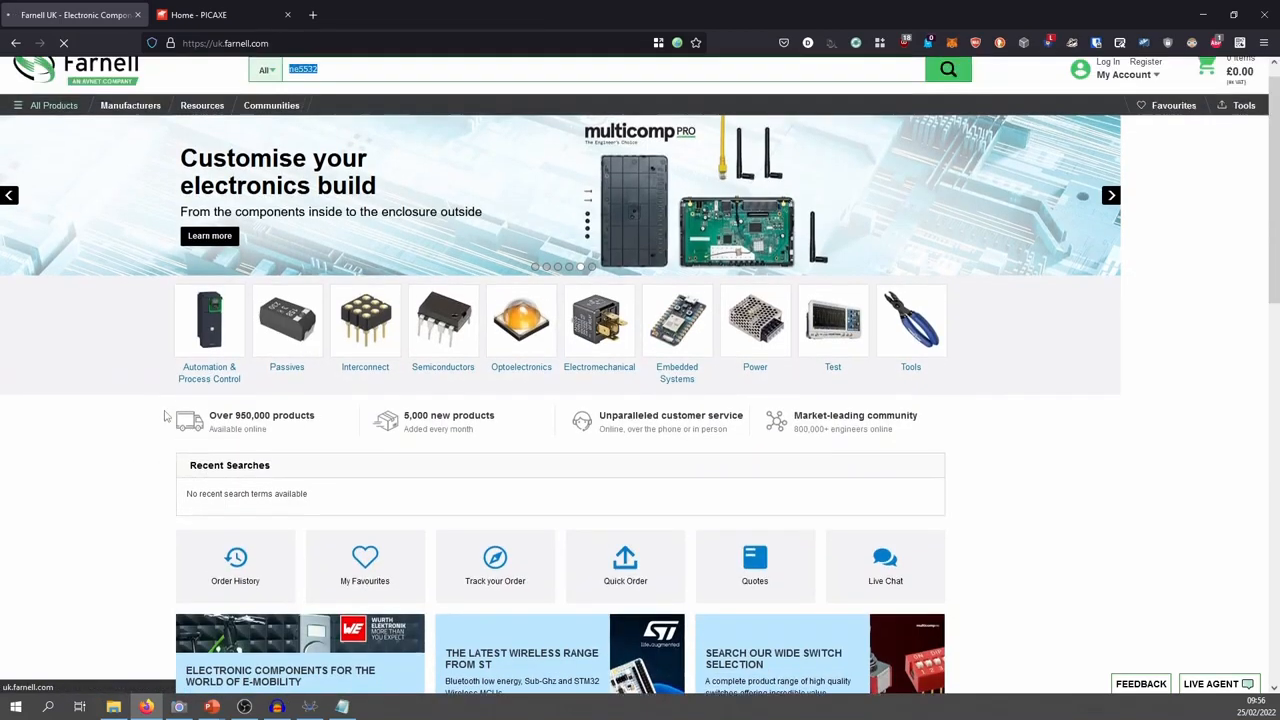
pyautogui.scroll(-6, 164, 415)
pyautogui.scroll(6, 161, 414)
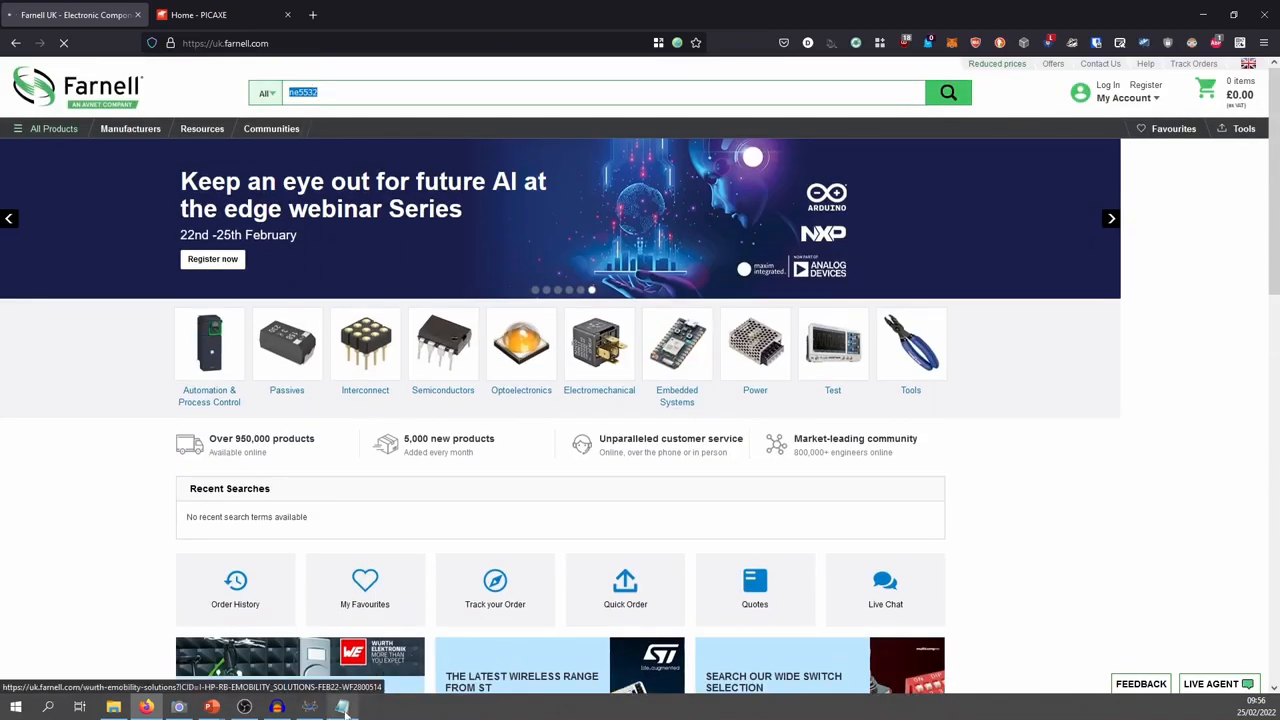
pyautogui.click(312, 707)
pyautogui.click(312, 707)
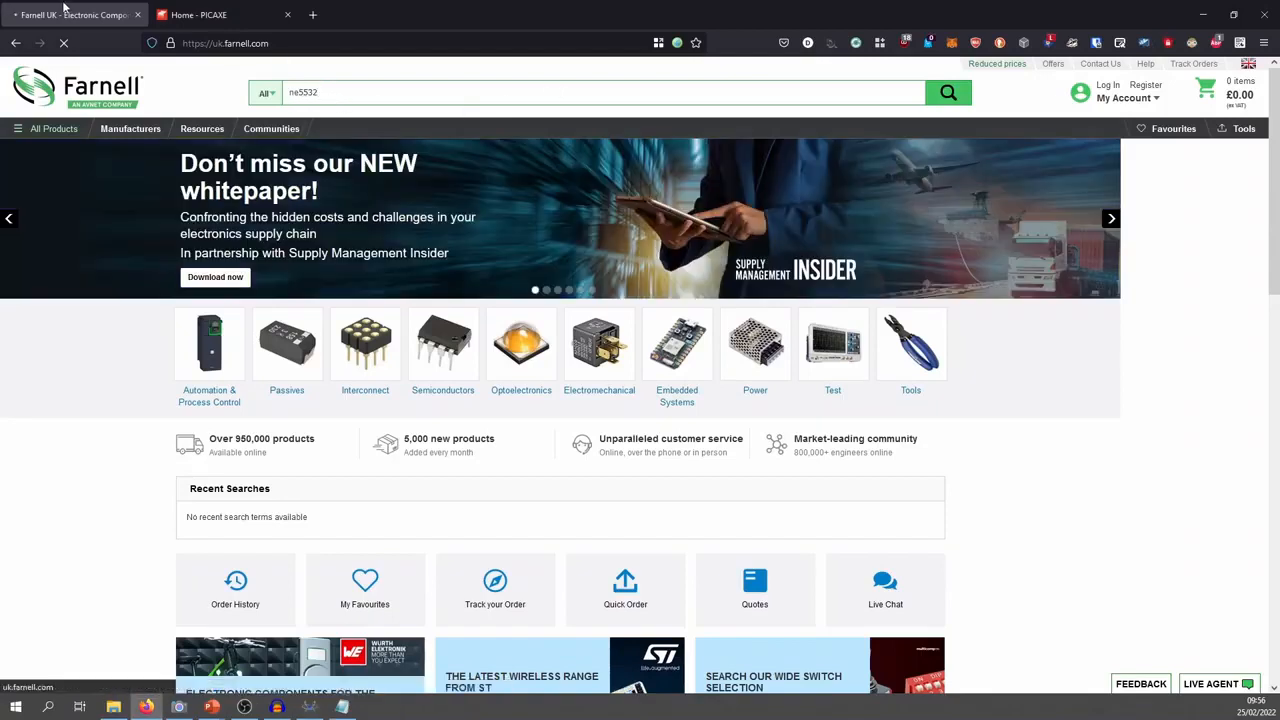
# Open uk.farnell.com in a new browser tab and try the recent ne5532 search again
pyautogui.click(314, 12)
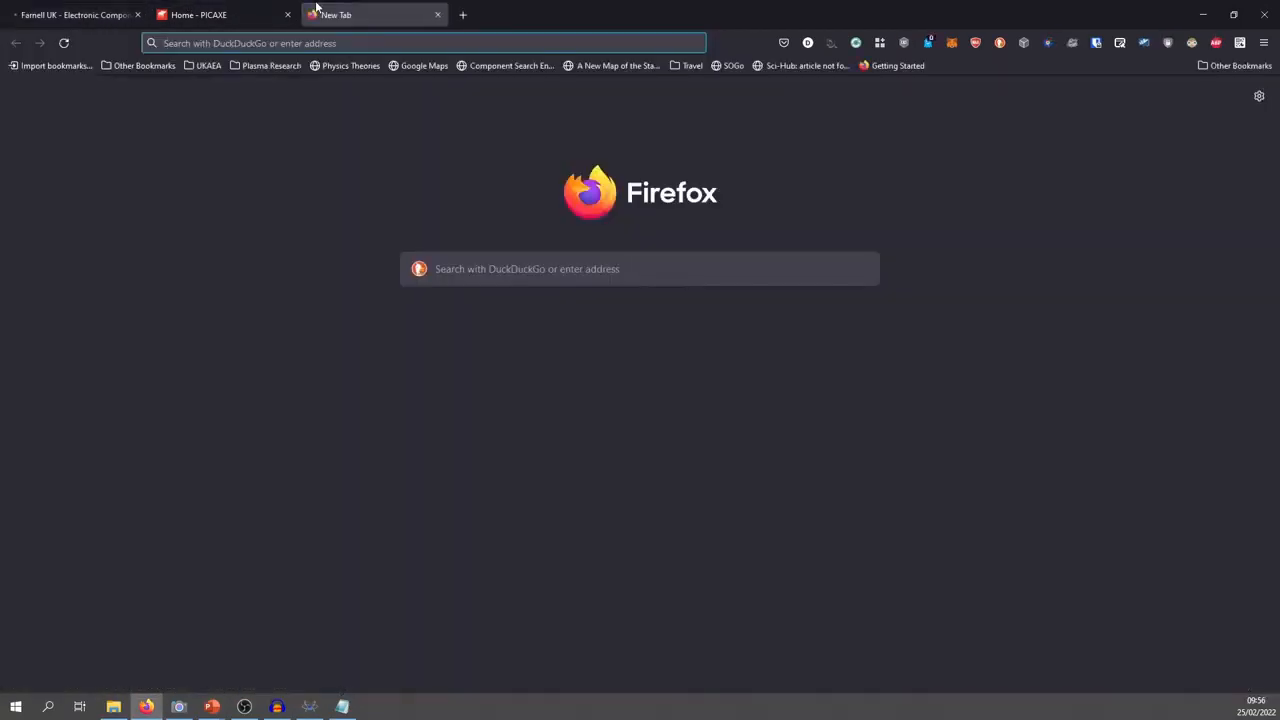
pyautogui.write('fa')
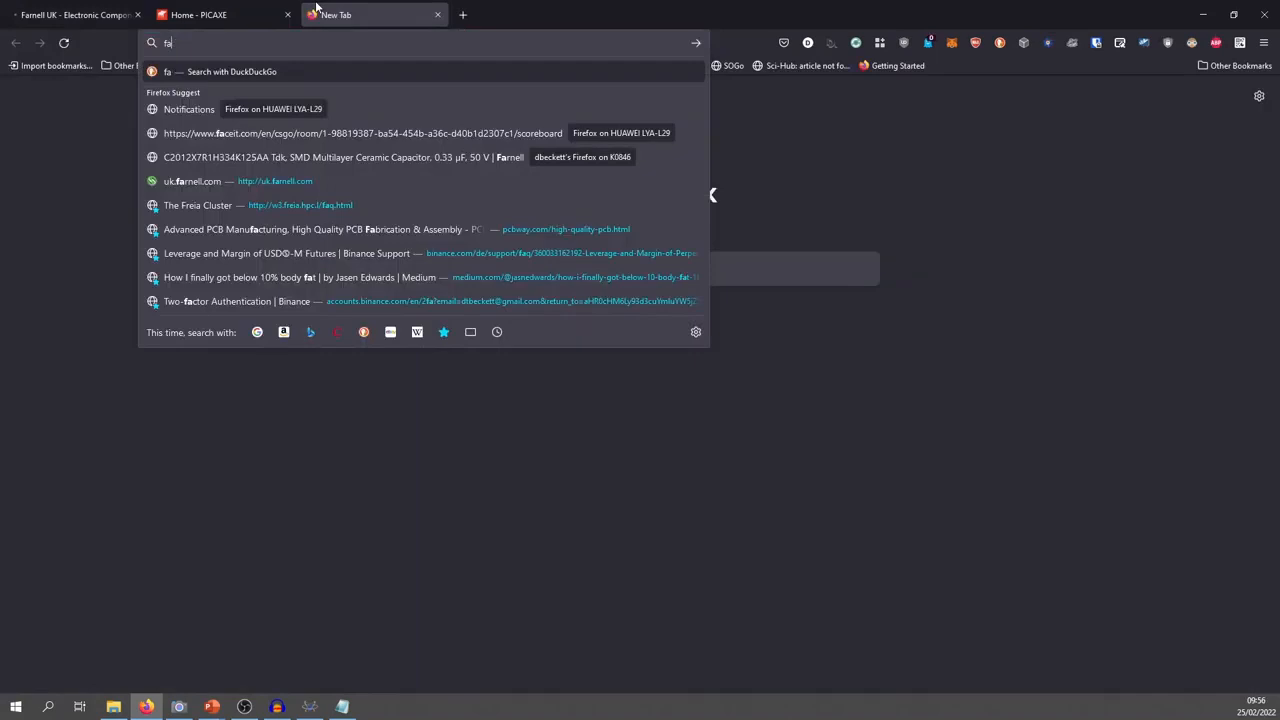
pyautogui.click(279, 182)
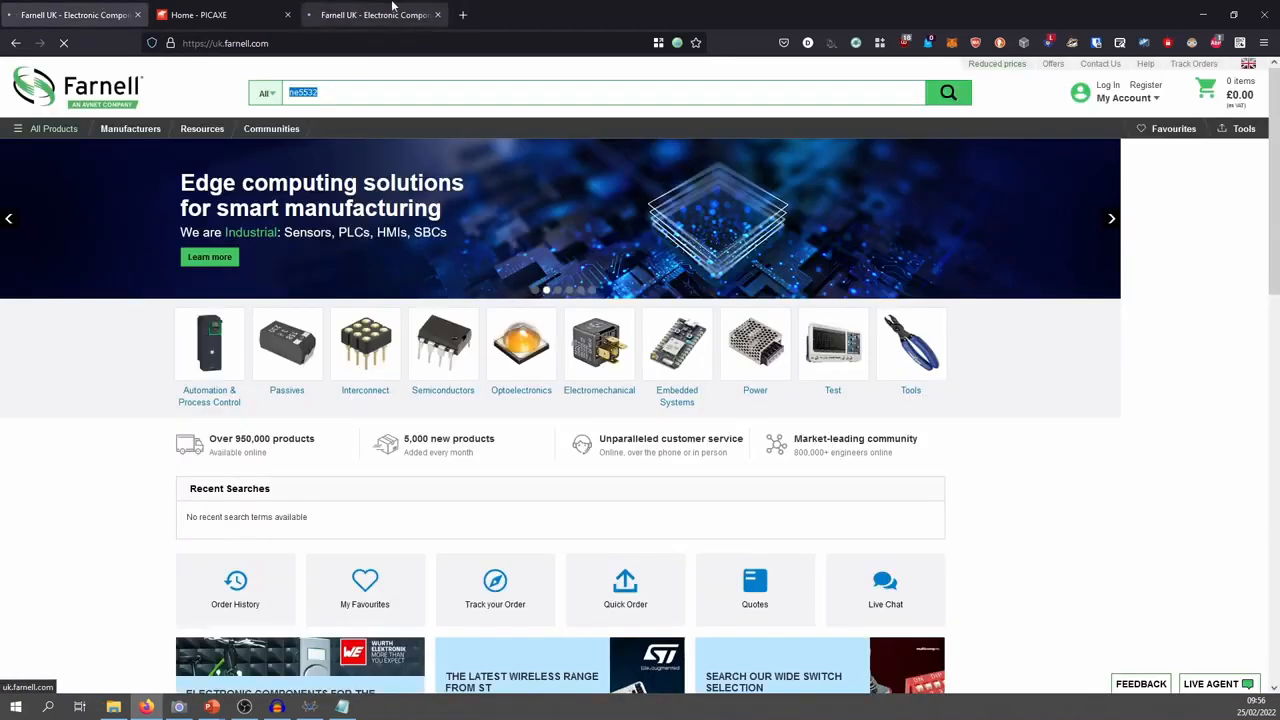
pyautogui.click(363, 91)
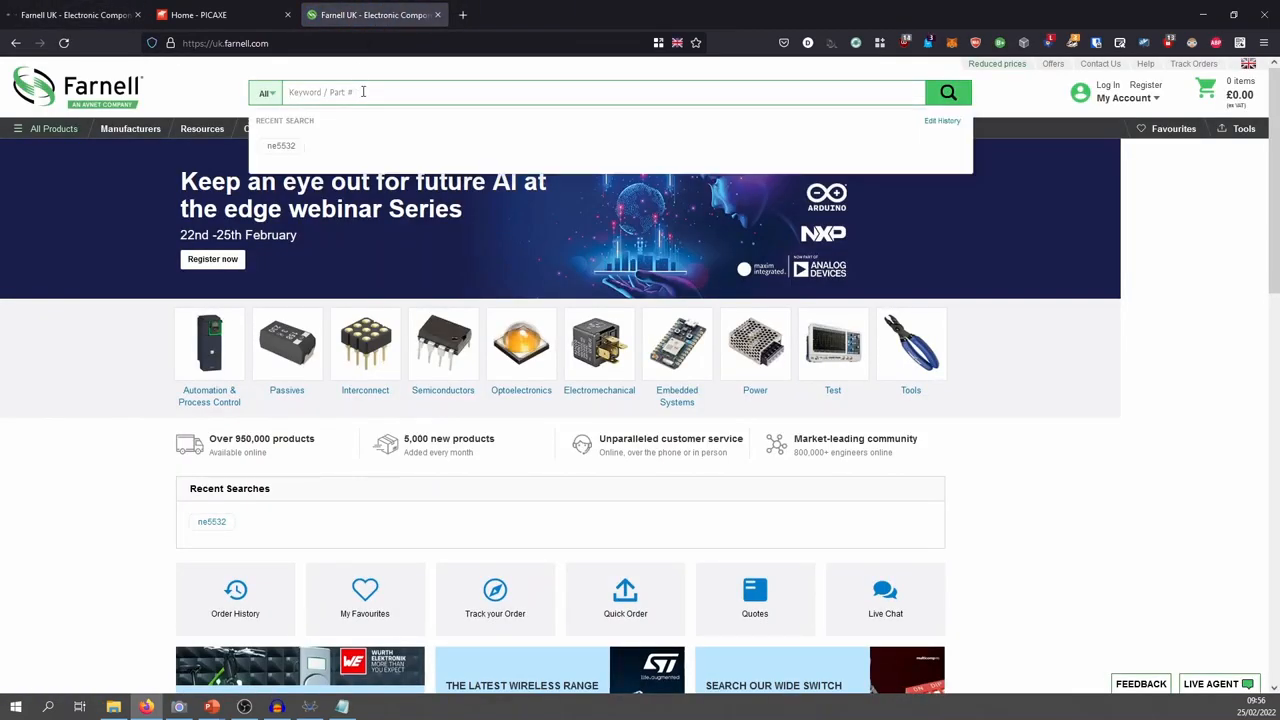
pyautogui.click(282, 146)
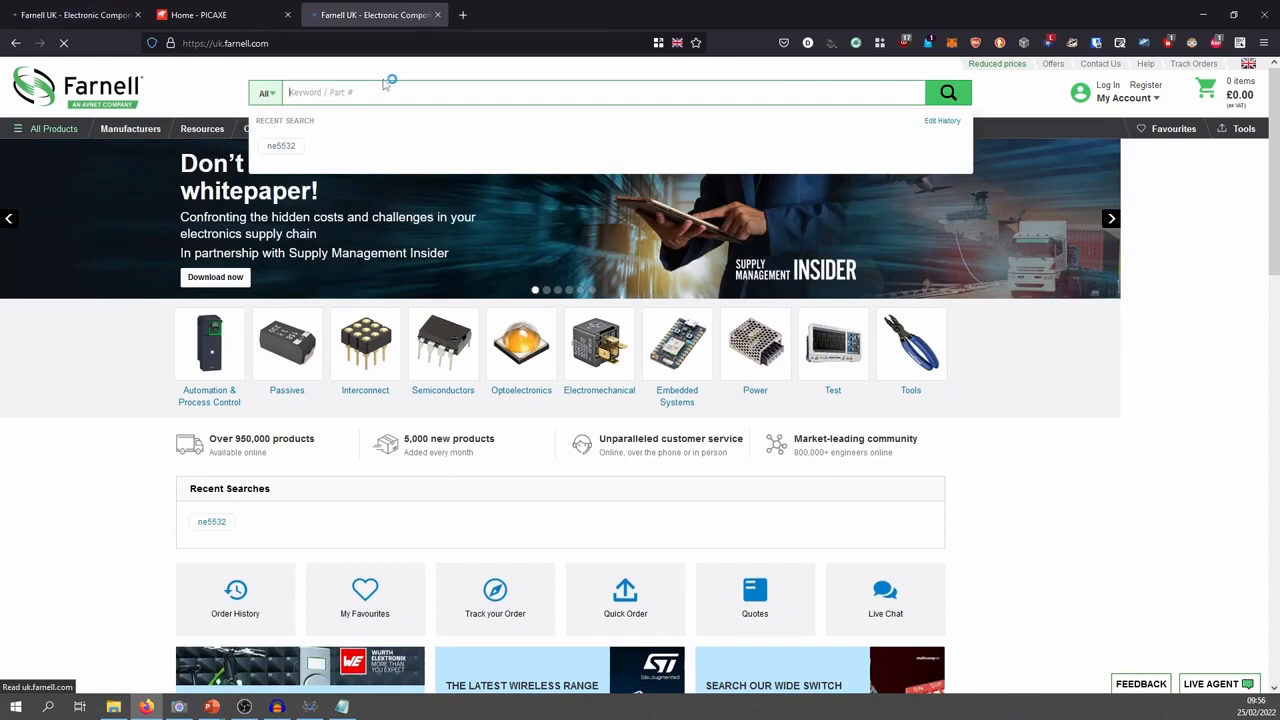
pyautogui.click(56, 10)
pyautogui.click(418, 8)
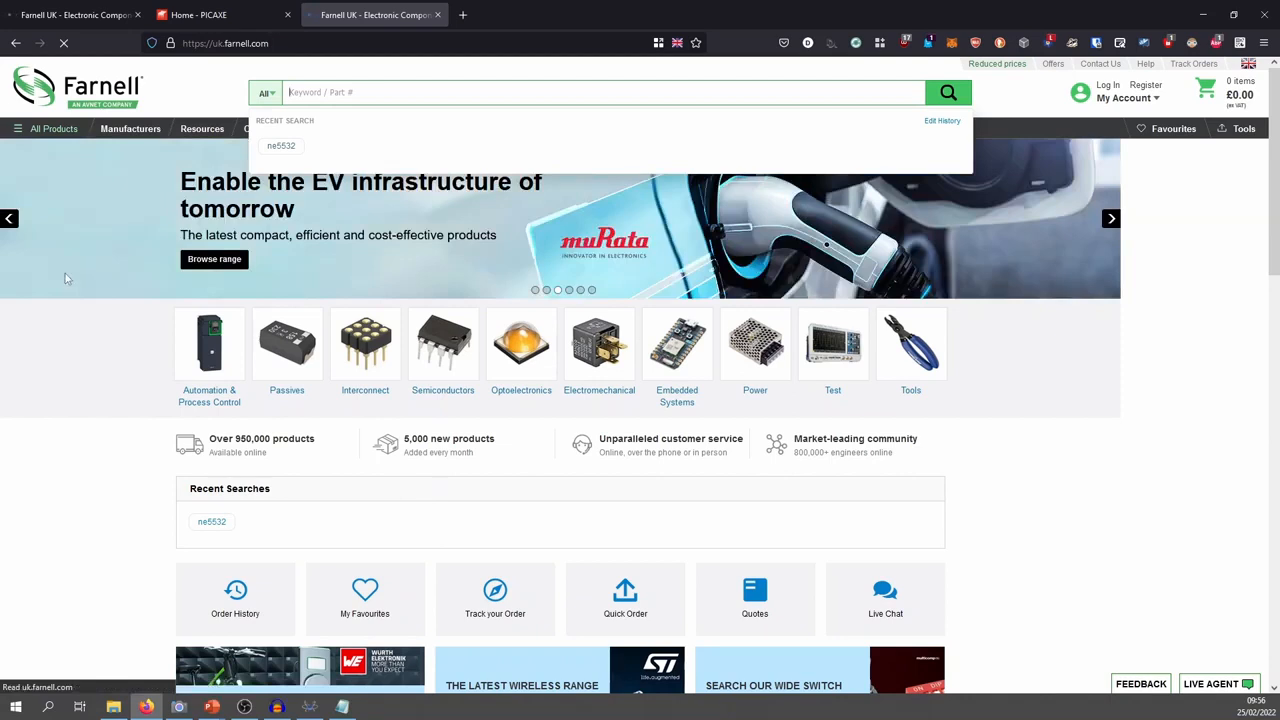
pyautogui.click(80, 14)
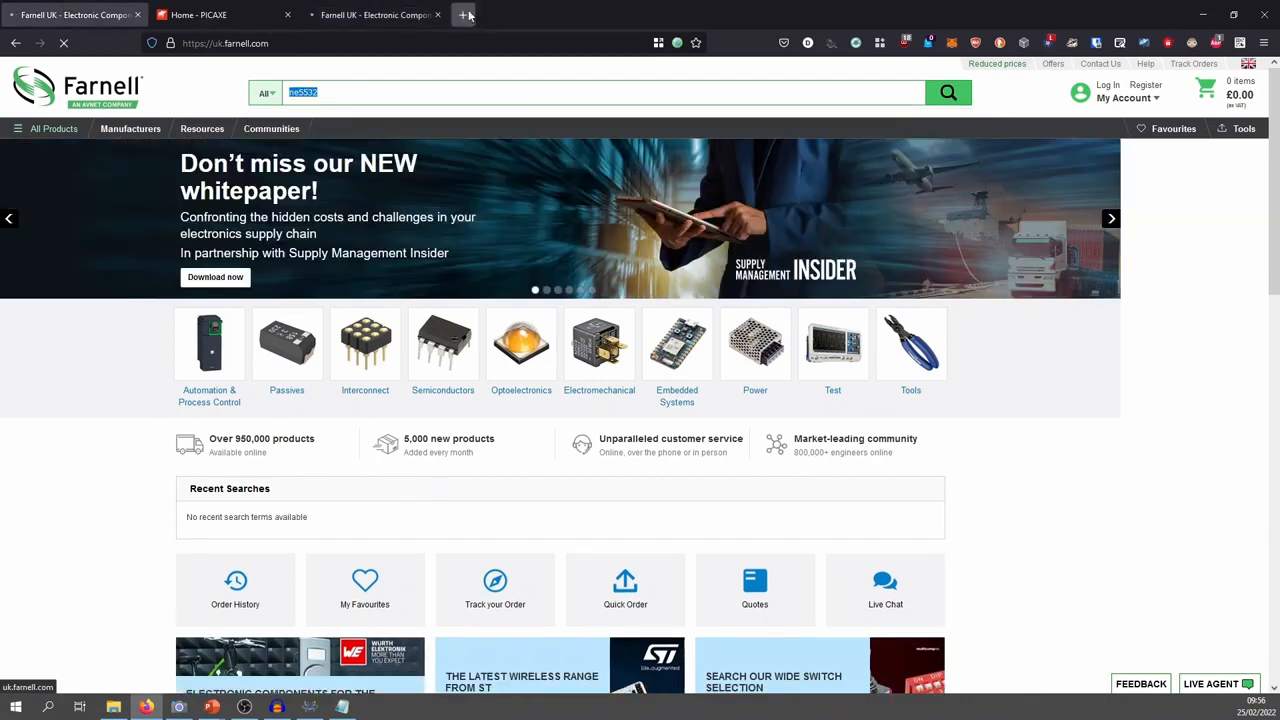
pyautogui.click(399, 8)
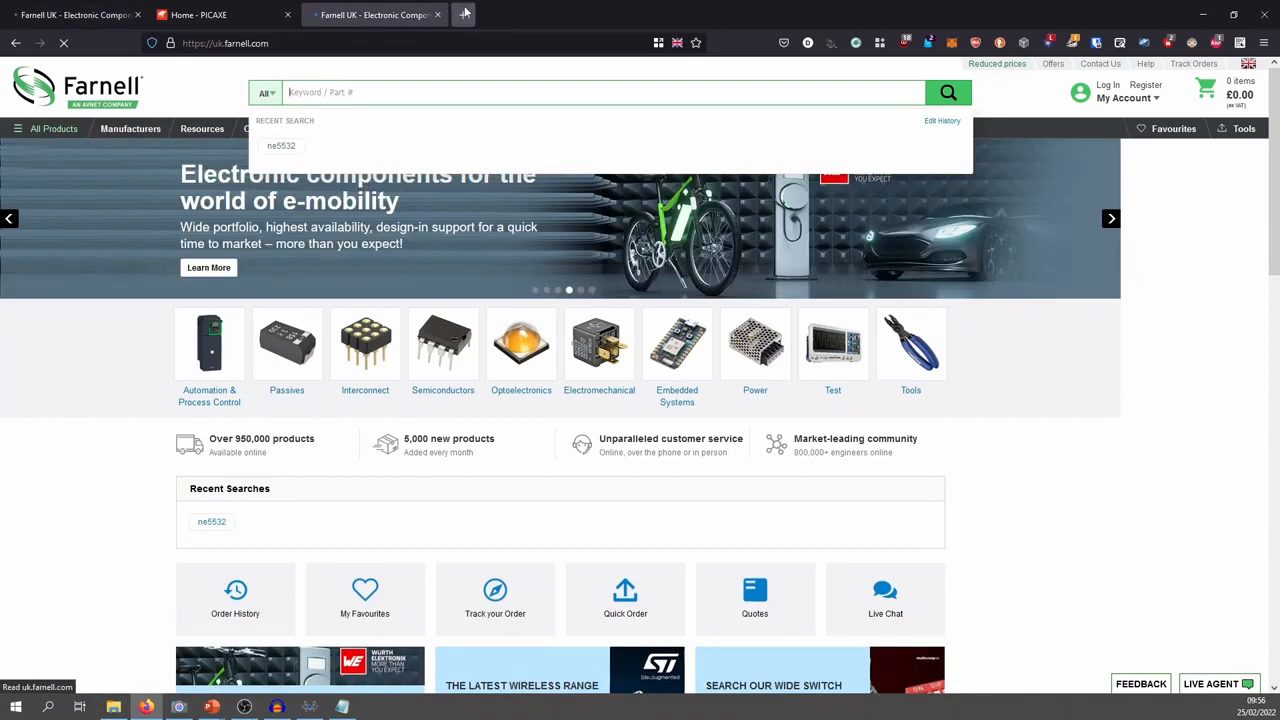
# Open the Mouser supplier website, mouser.co.uk, in a new browser tab
pyautogui.click(465, 12)
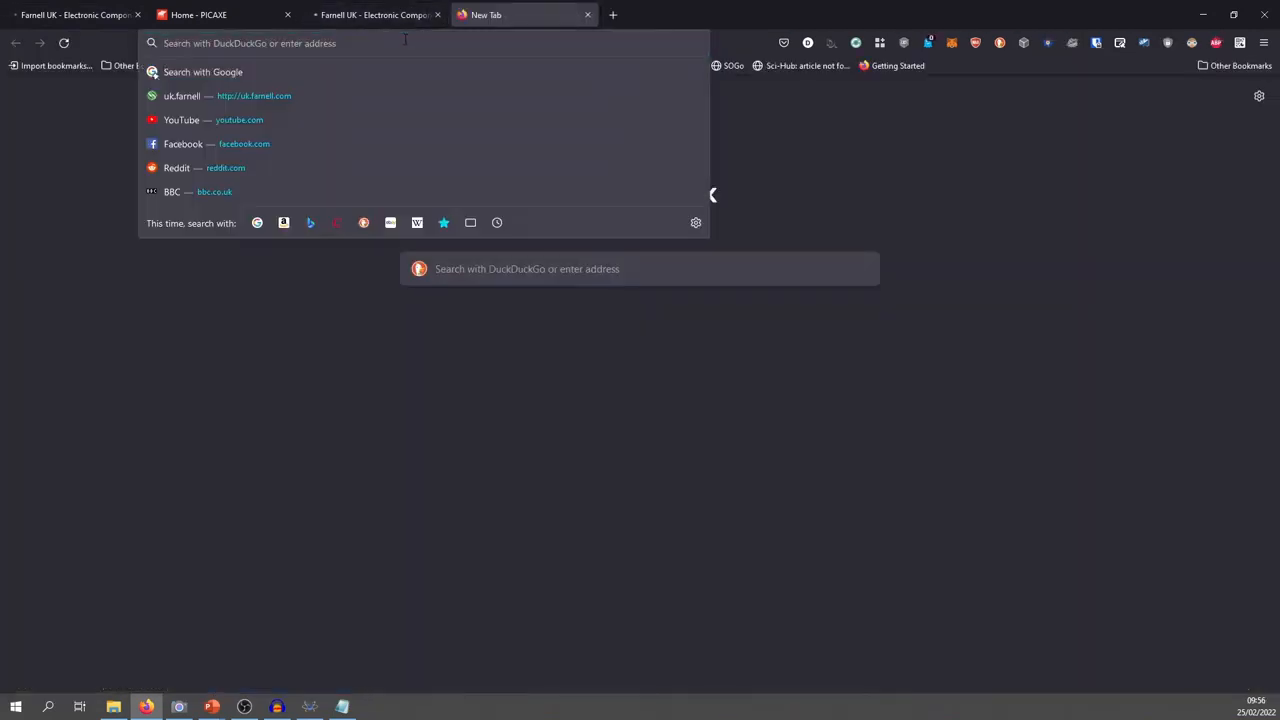
pyautogui.write('mouser')
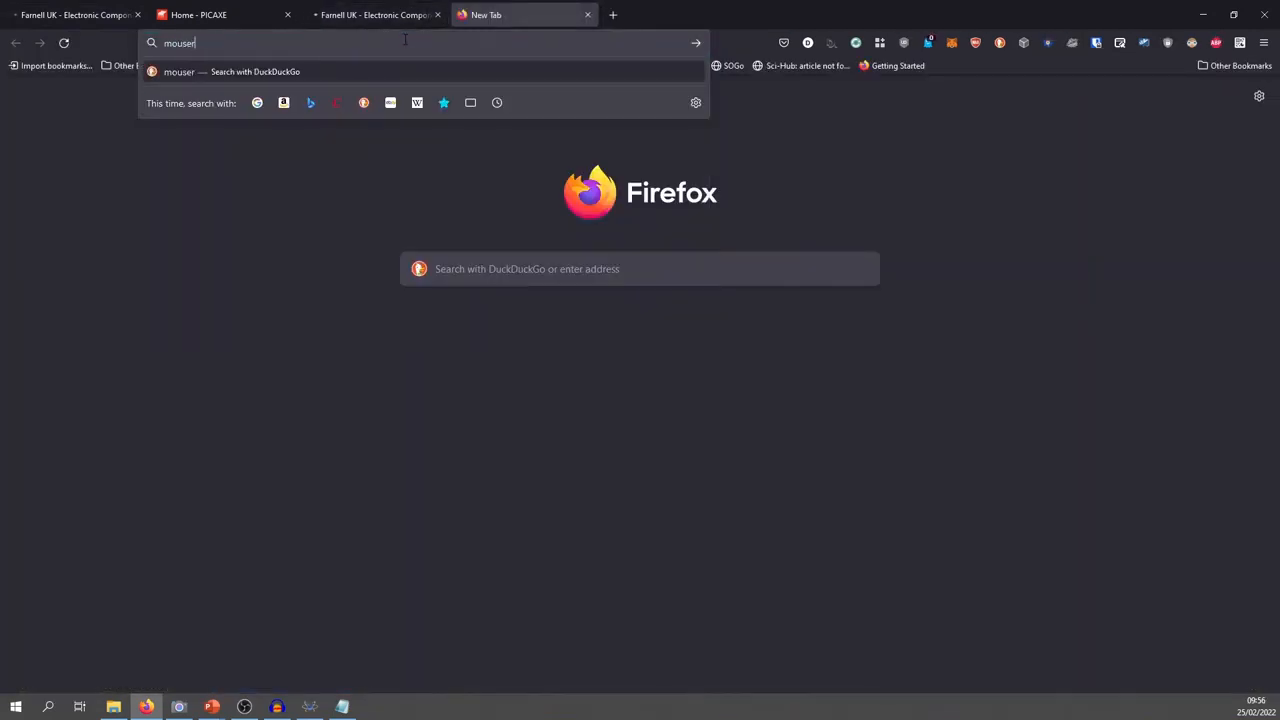
pyautogui.write('.co.uk')
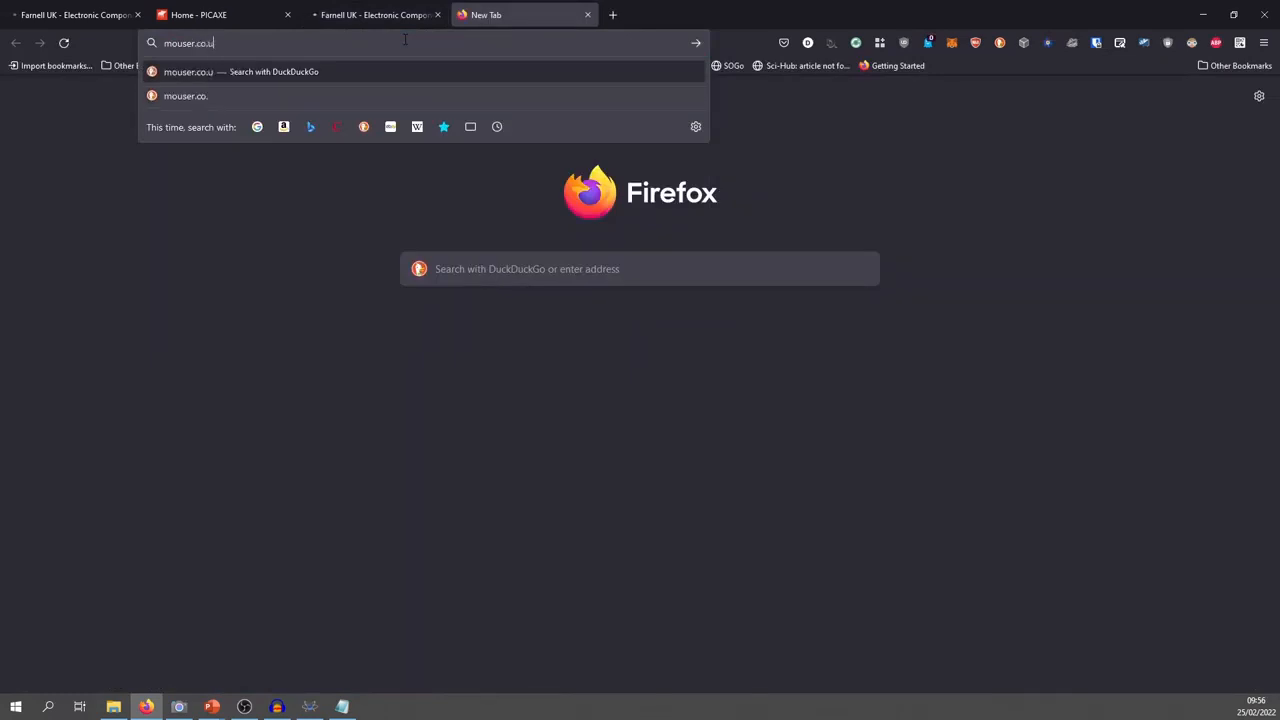
pyautogui.press('Return')
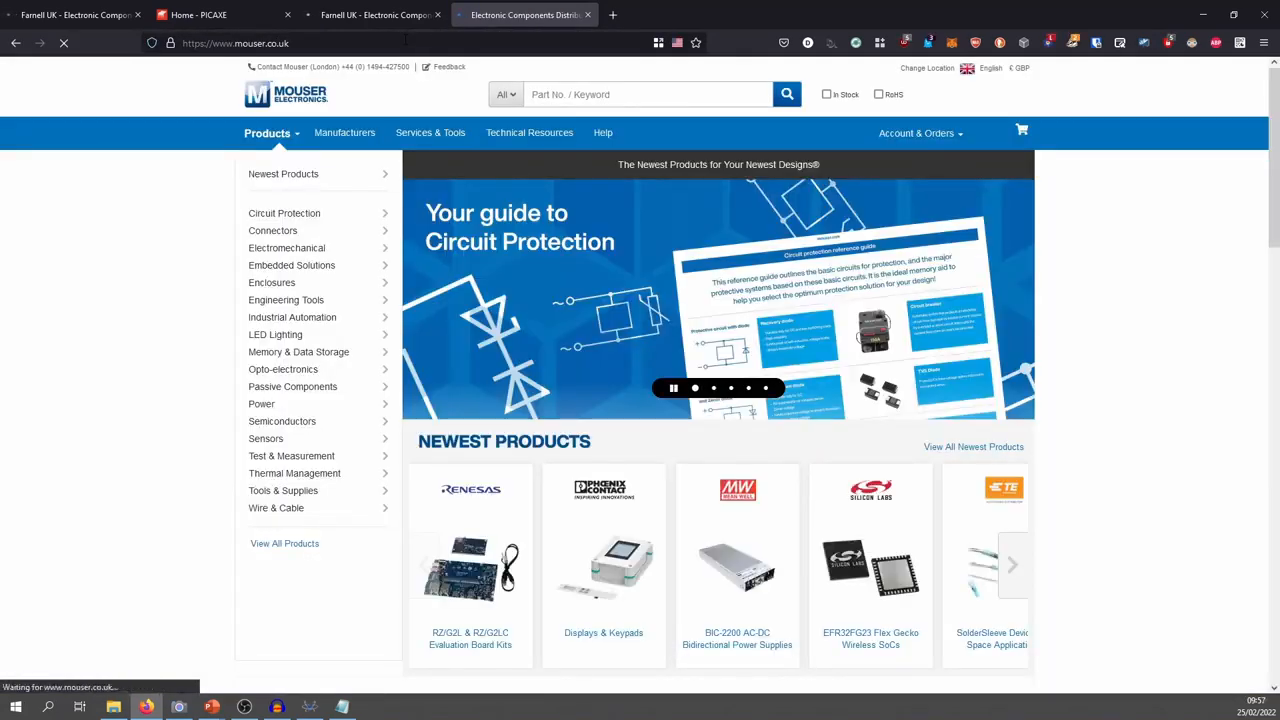
# Search Mouser for ne5532 and accept all of the site's cookies
pyautogui.click(607, 94)
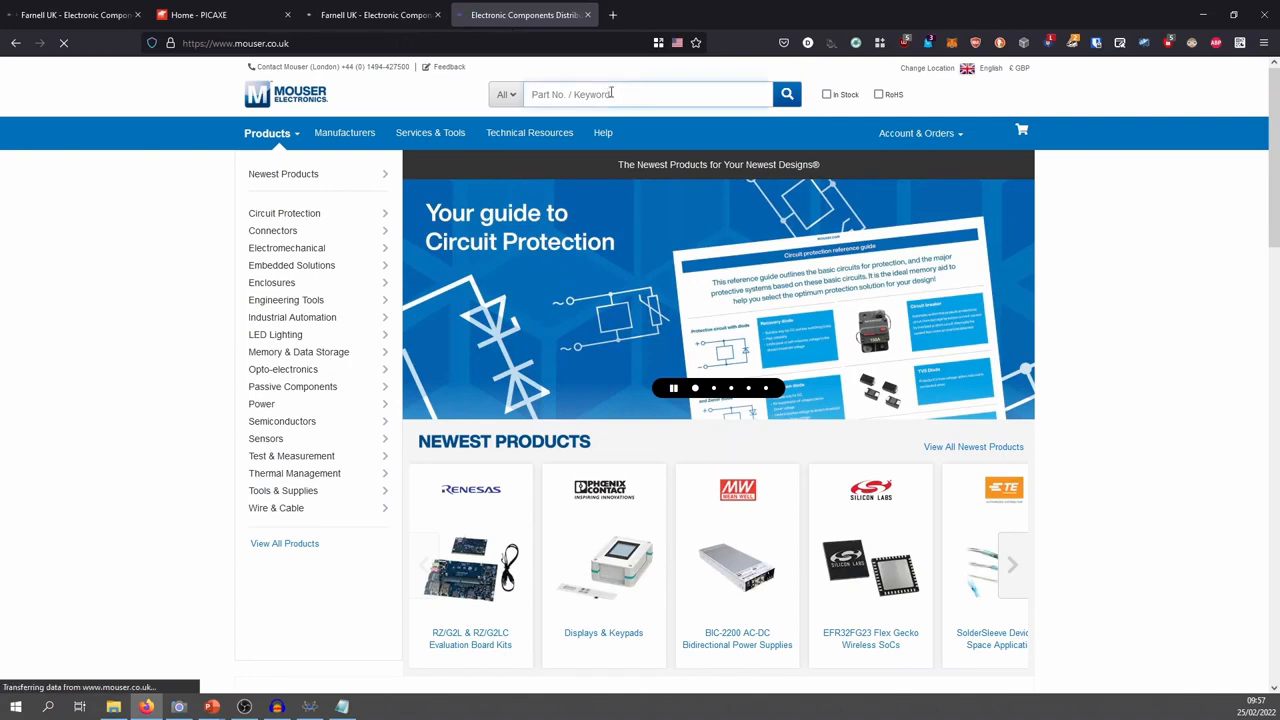
pyautogui.write('ne55')
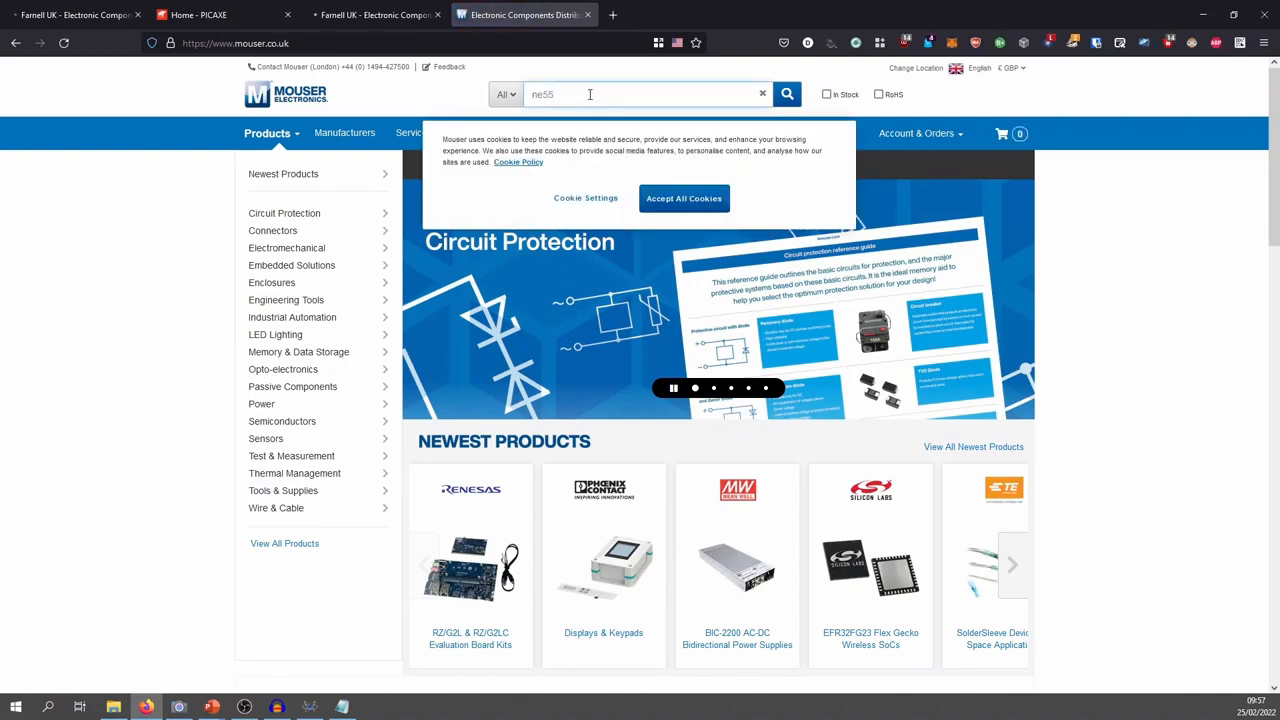
pyautogui.write('32')
pyautogui.click(787, 94)
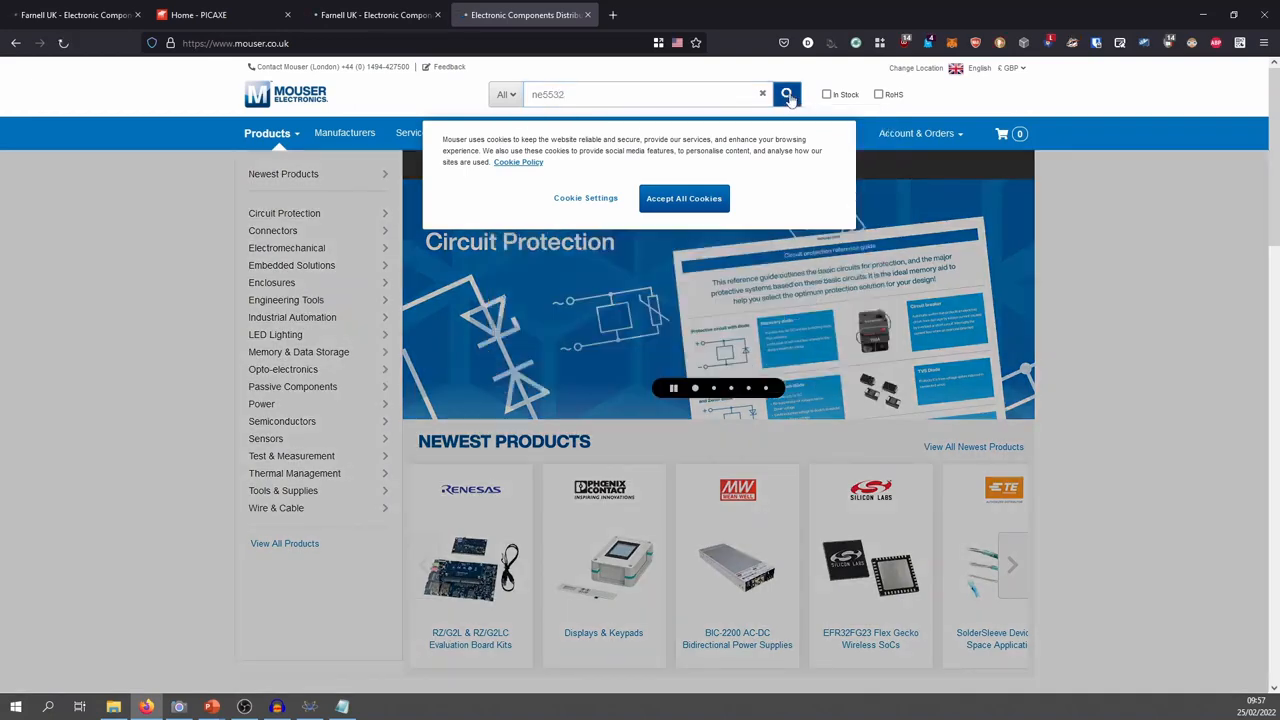
pyautogui.click(683, 198)
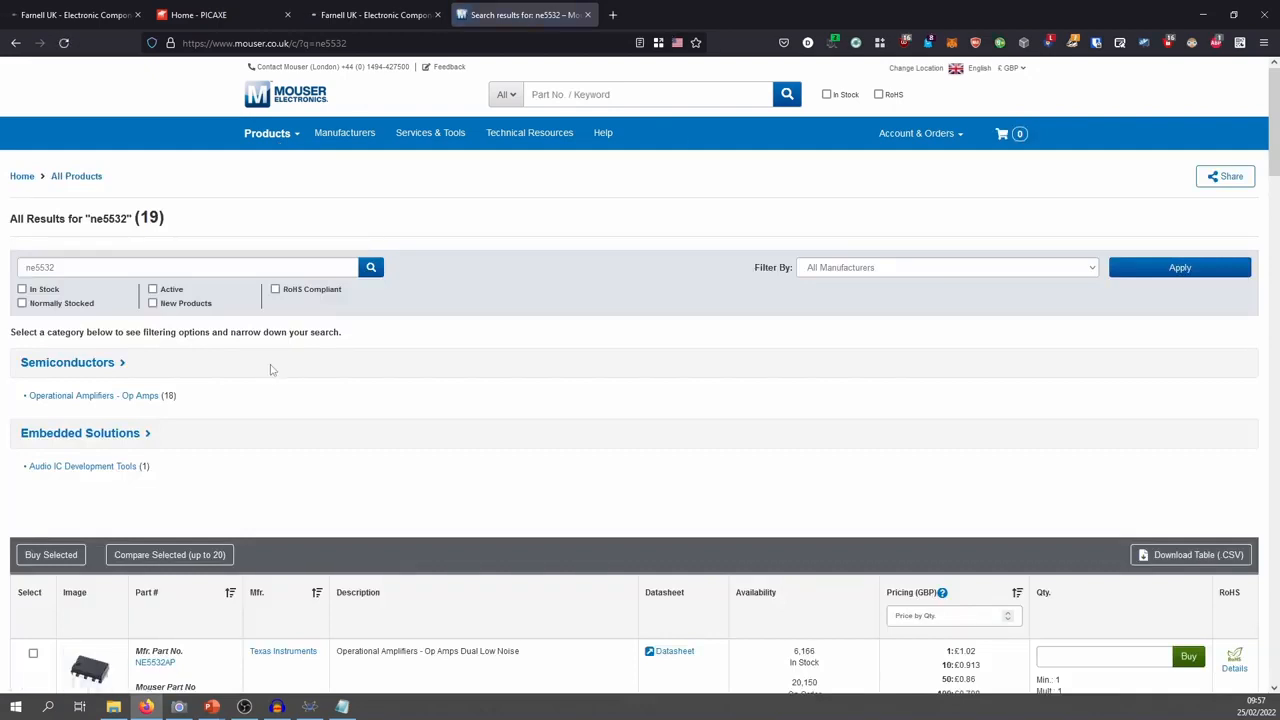
# Check both pending Farnell pages against the Mouser results, and close the second Farnell tab
pyautogui.scroll(-2, 276, 372)
pyautogui.scroll(2, 276, 372)
pyautogui.click(415, 18)
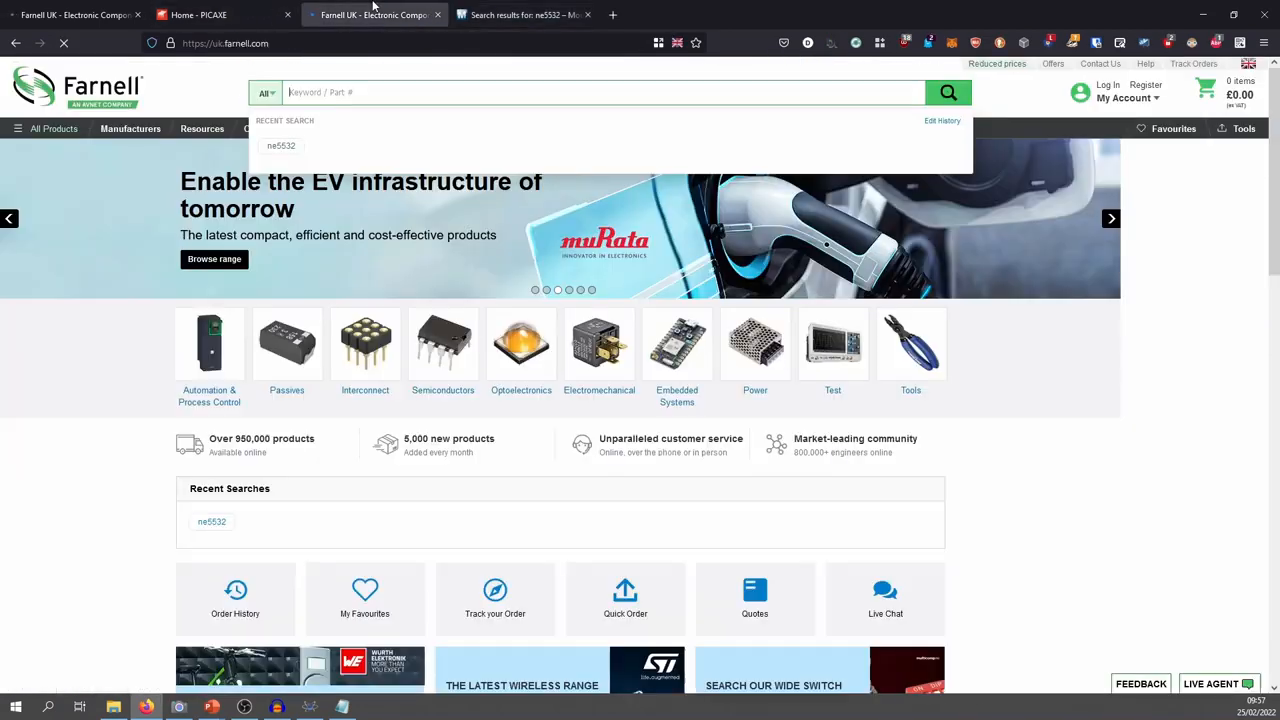
pyautogui.click(75, 14)
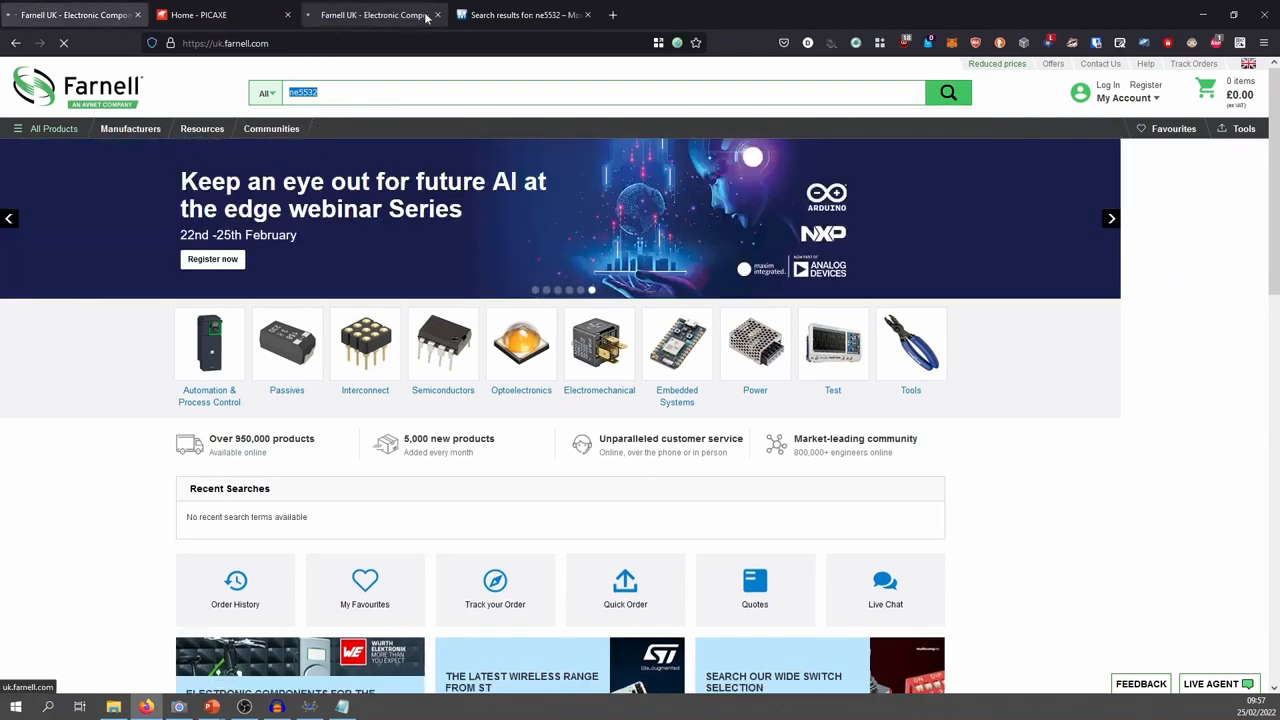
pyautogui.click(390, 9)
pyautogui.click(525, 12)
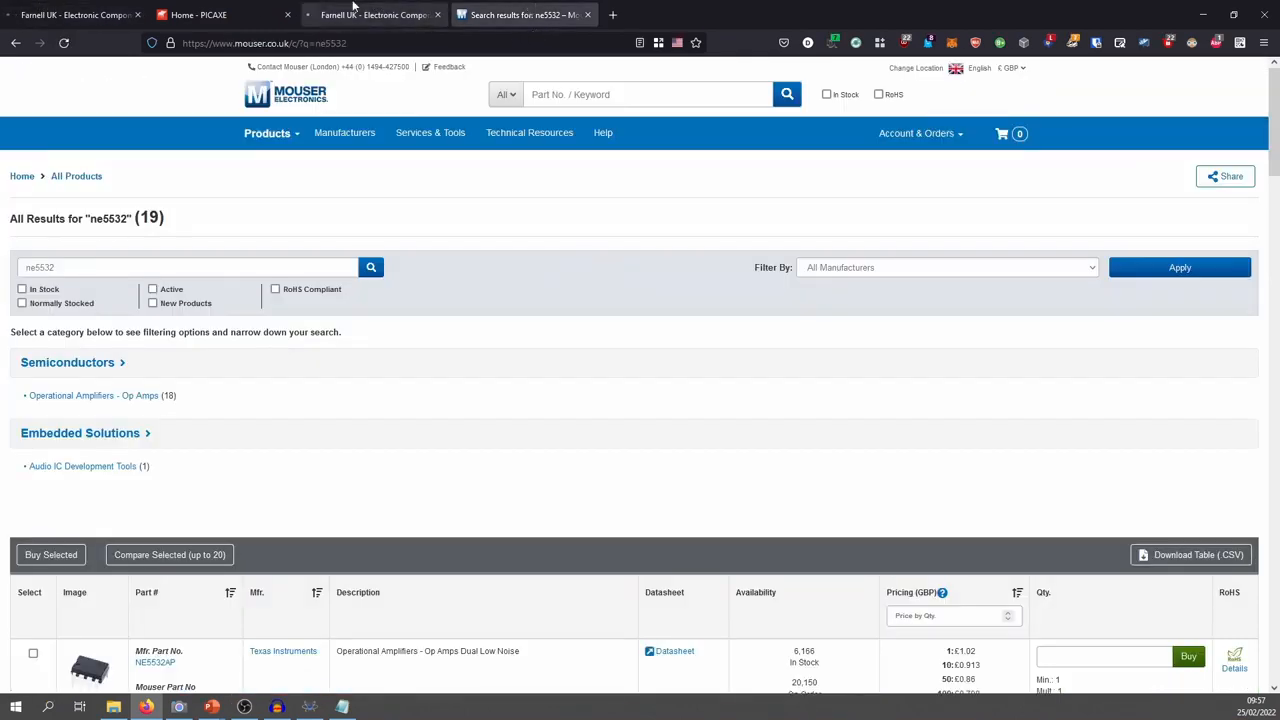
pyautogui.click(437, 14)
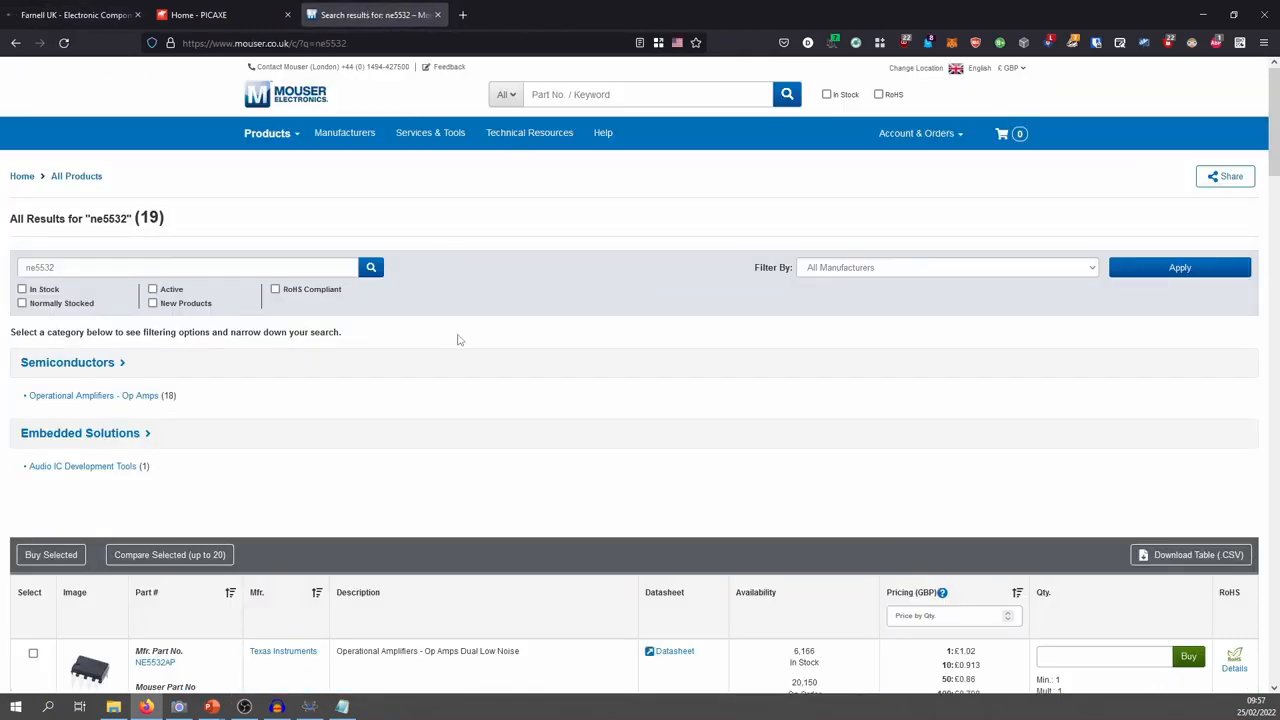
# Narrow the ne5532 results on Mouser to the Operational Amplifiers - Op Amps category
pyautogui.scroll(-2, 897, 390)
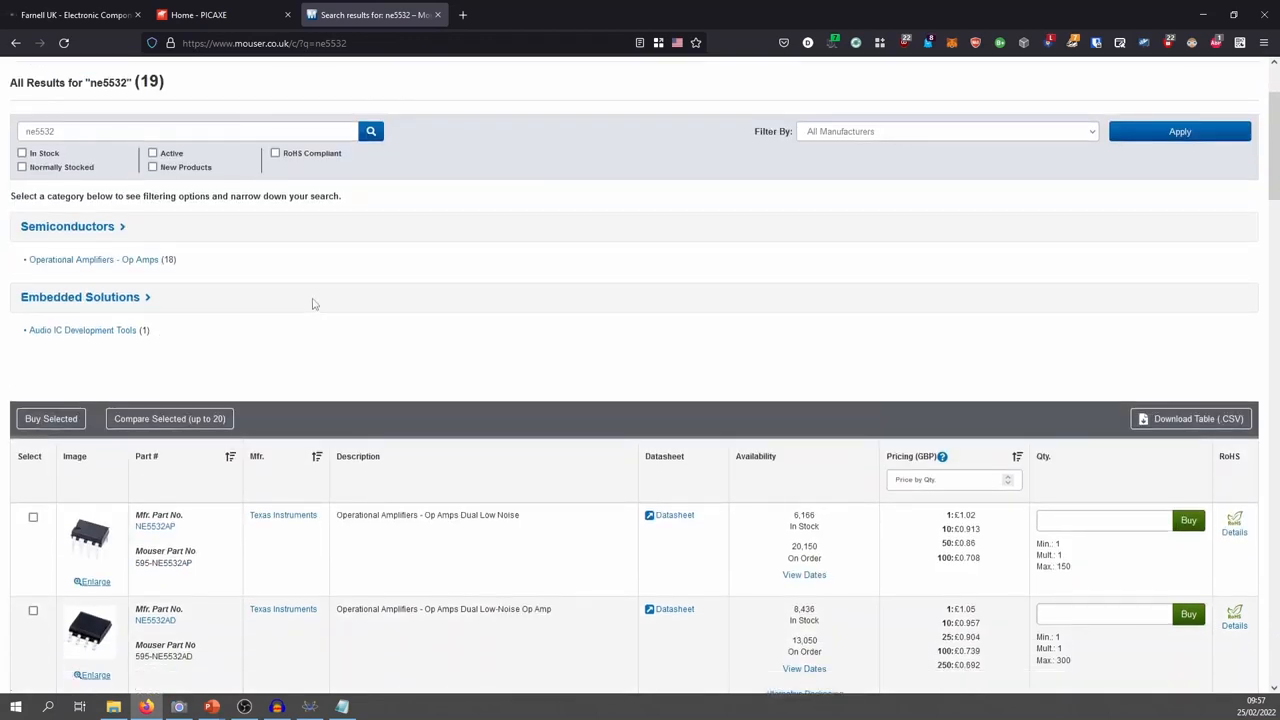
pyautogui.scroll(2, 316, 300)
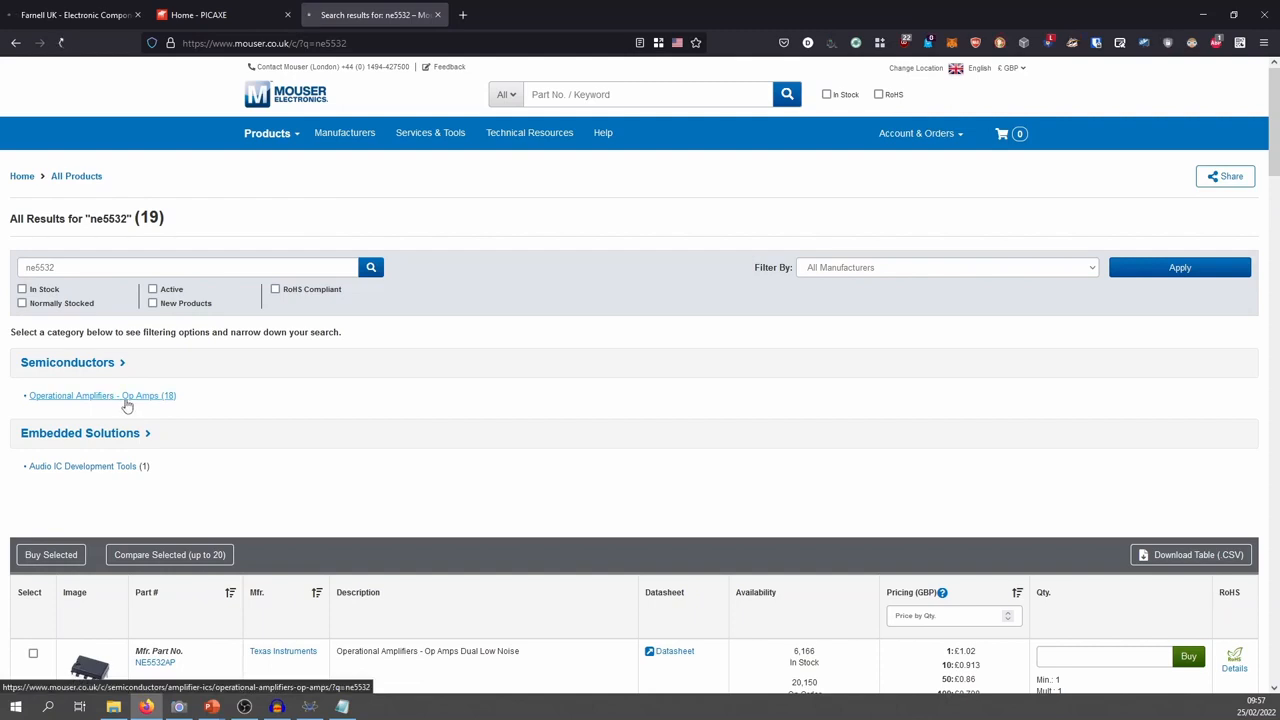
pyautogui.click(126, 401)
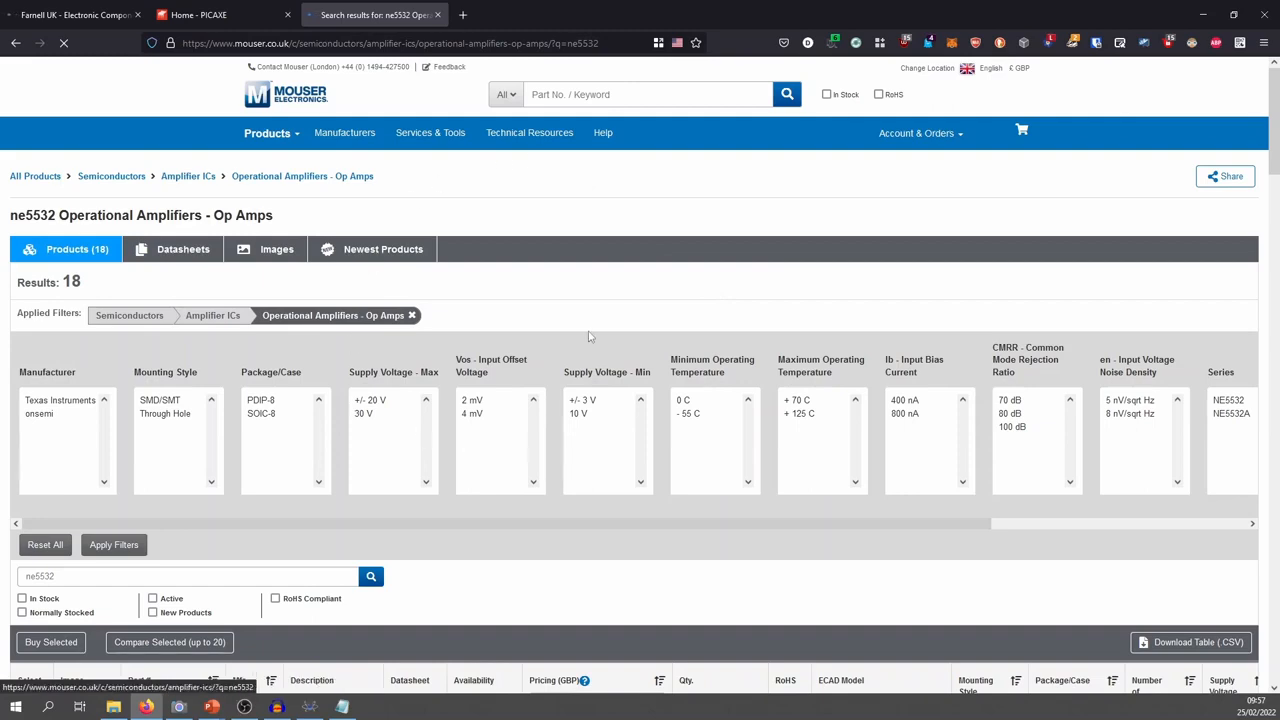
# Check the Farnell page and the NE5532 symbol in Proteus against the op amp listings on Mouser
pyautogui.click(36, 9)
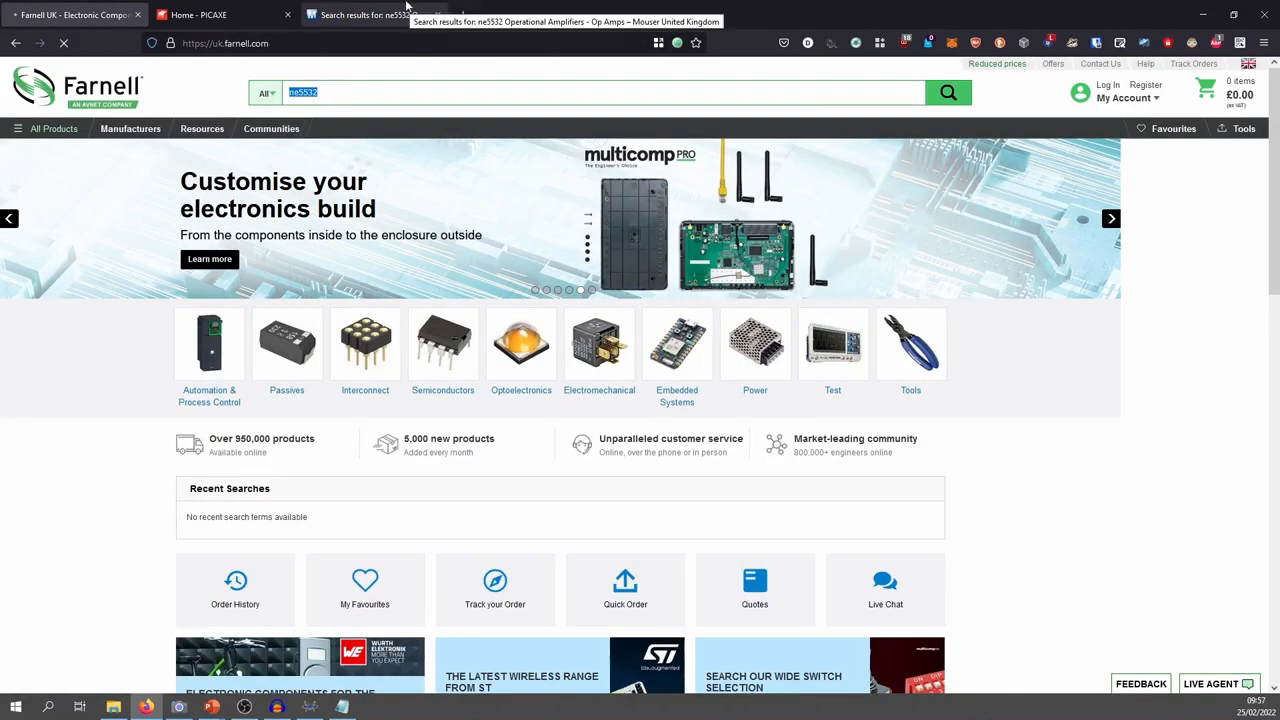
pyautogui.click(407, 12)
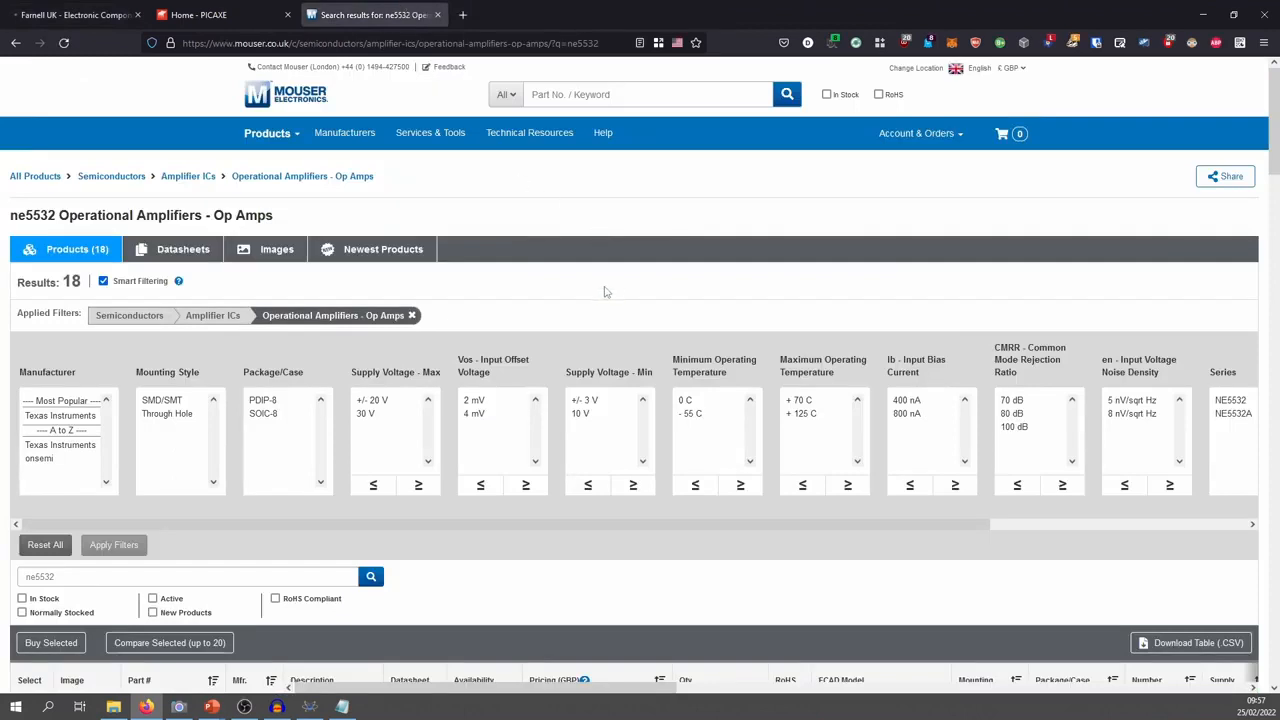
pyautogui.scroll(-5, 605, 291)
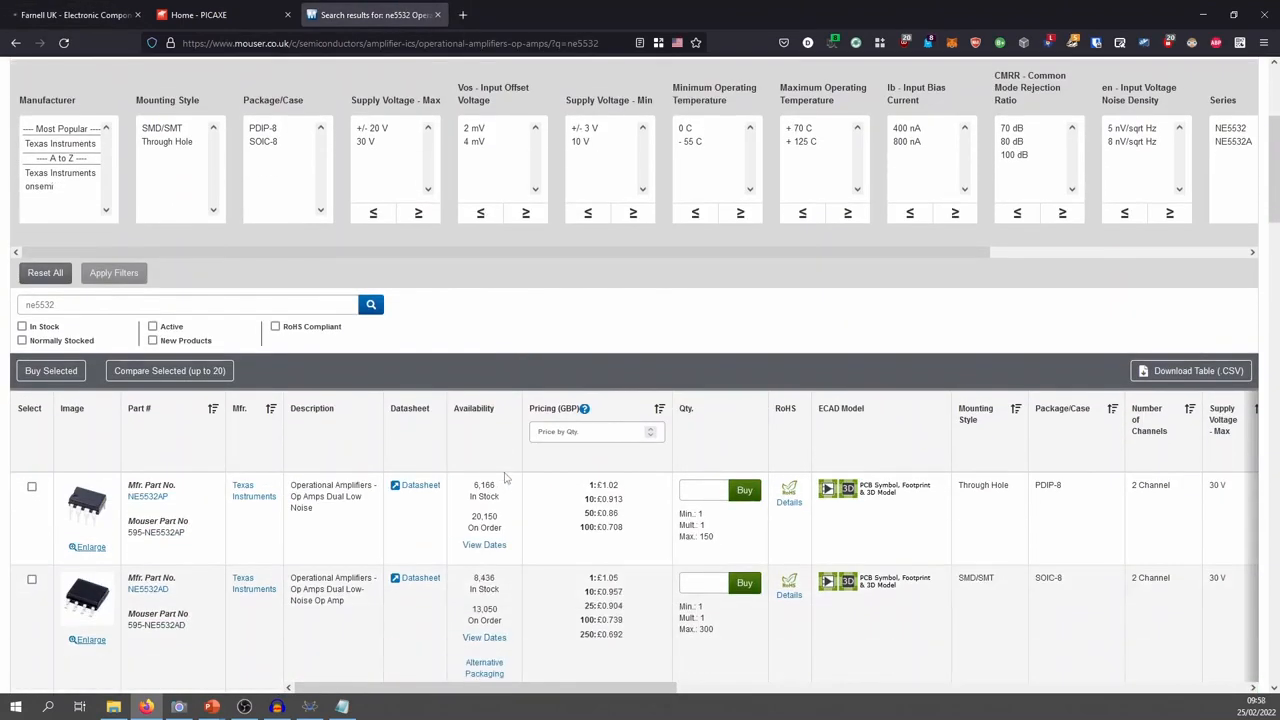
pyautogui.click(312, 707)
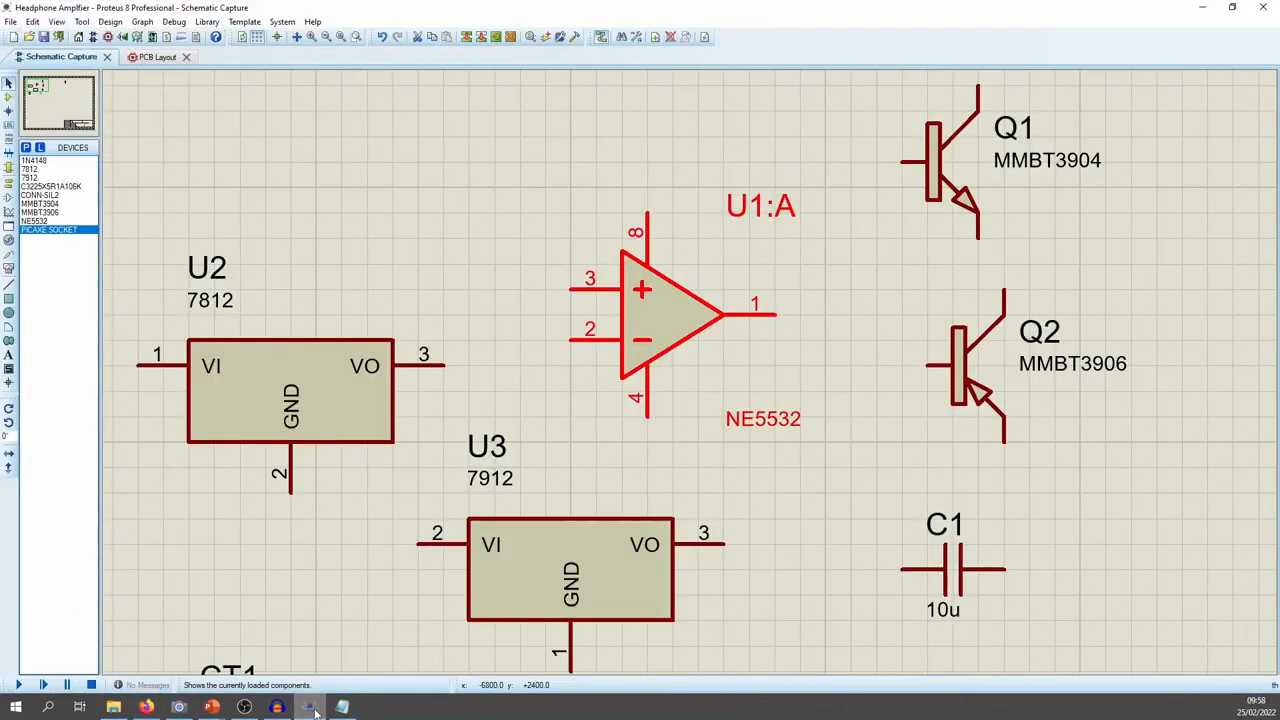
pyautogui.click(315, 710)
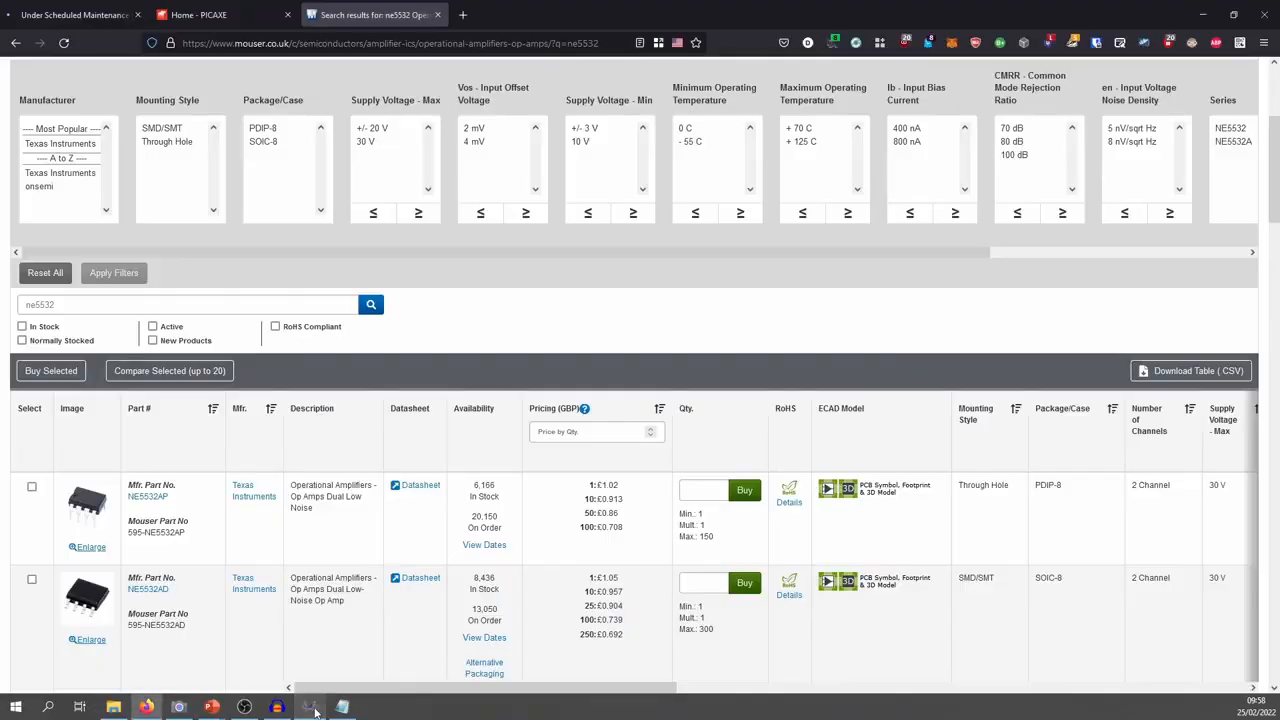
# Check the stock of the through-hole NE5532AP in the Mouser results and open its product page
pyautogui.scroll(-3, 521, 503)
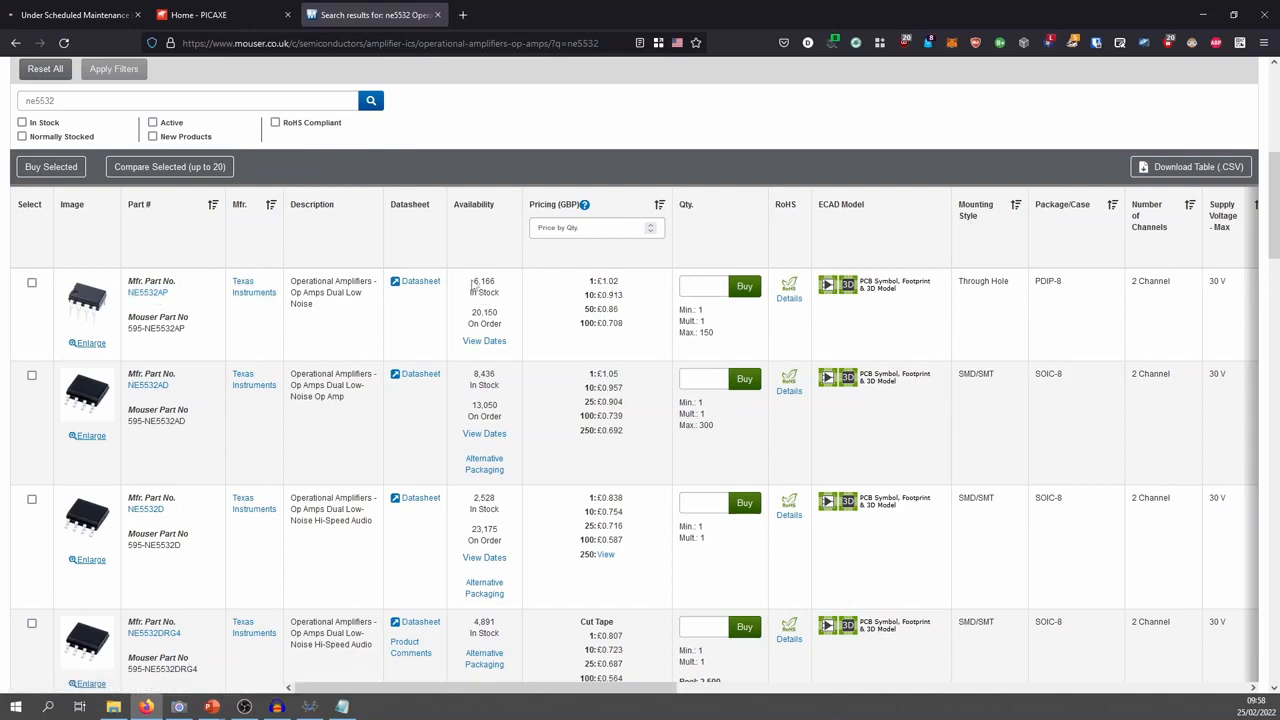
pyautogui.moveTo(475, 284); pyautogui.dragTo(506, 287)
pyautogui.click(503, 287)
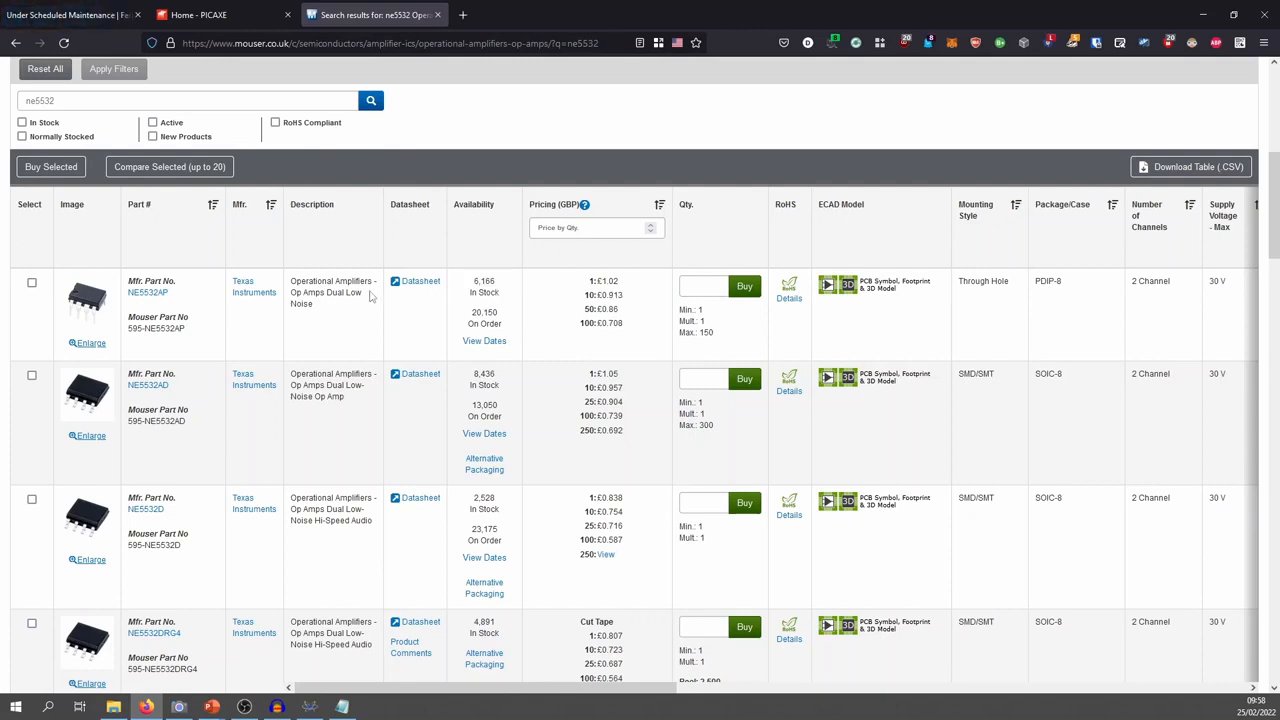
pyautogui.click(155, 299)
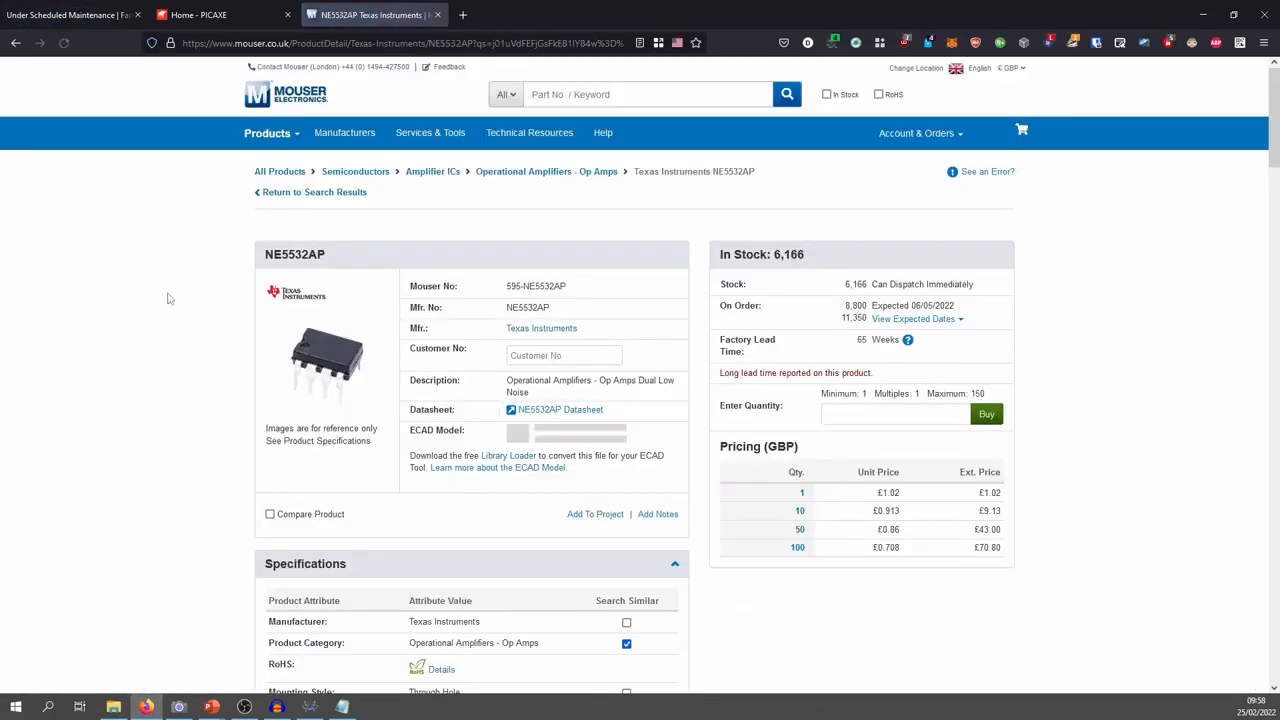
# Open the NE5532AP datasheet and examine its Pin Configuration and Functions section
pyautogui.scroll(-3, 160, 298)
pyautogui.click(540, 273)
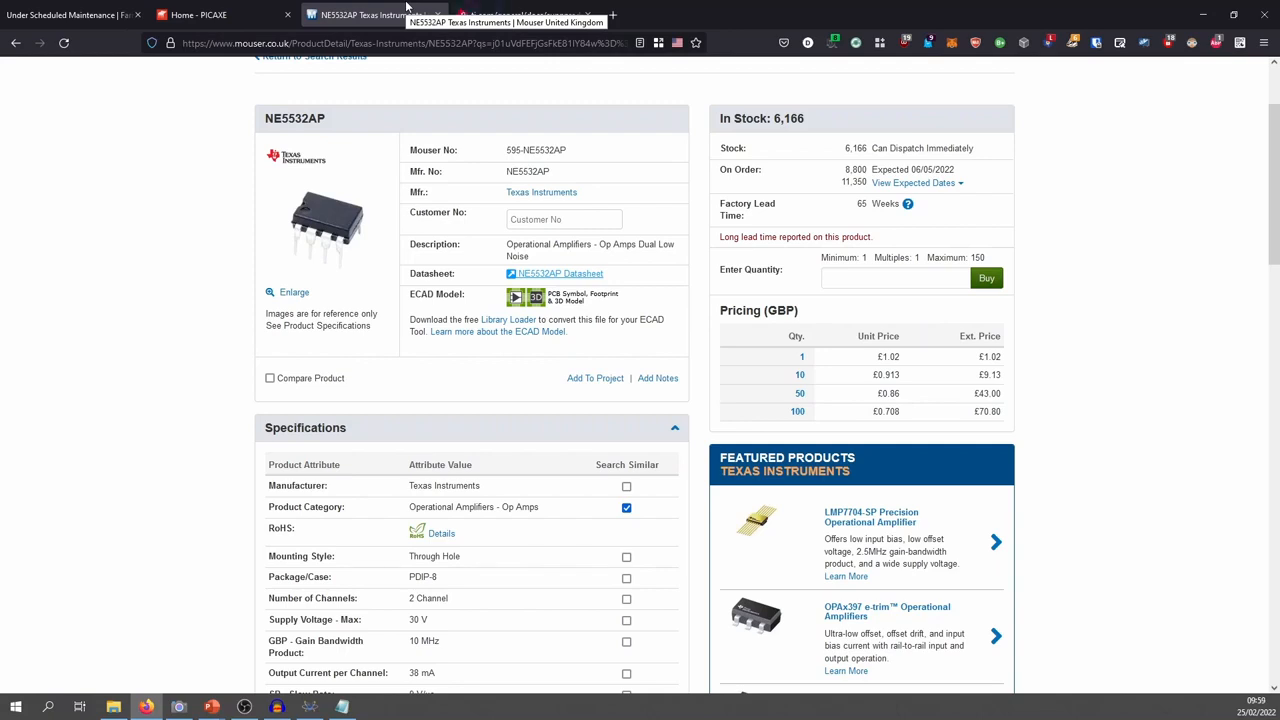
pyautogui.click(522, 12)
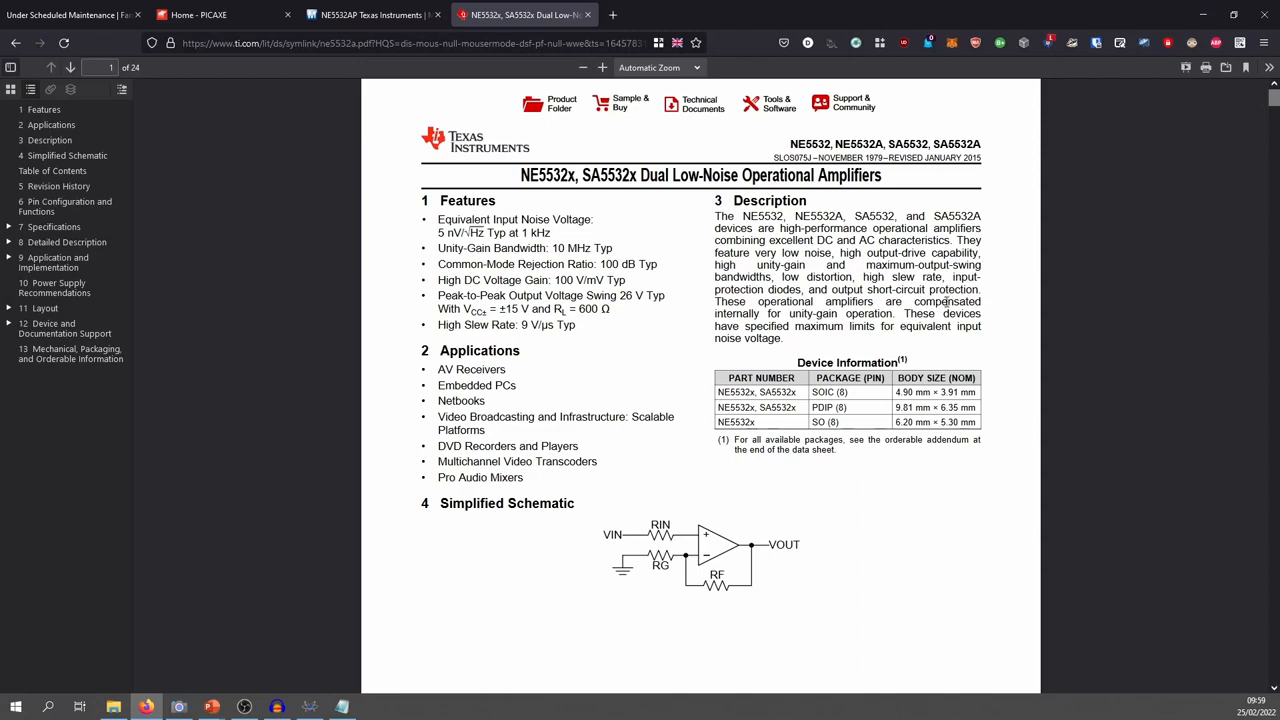
pyautogui.scroll(-15, 946, 302)
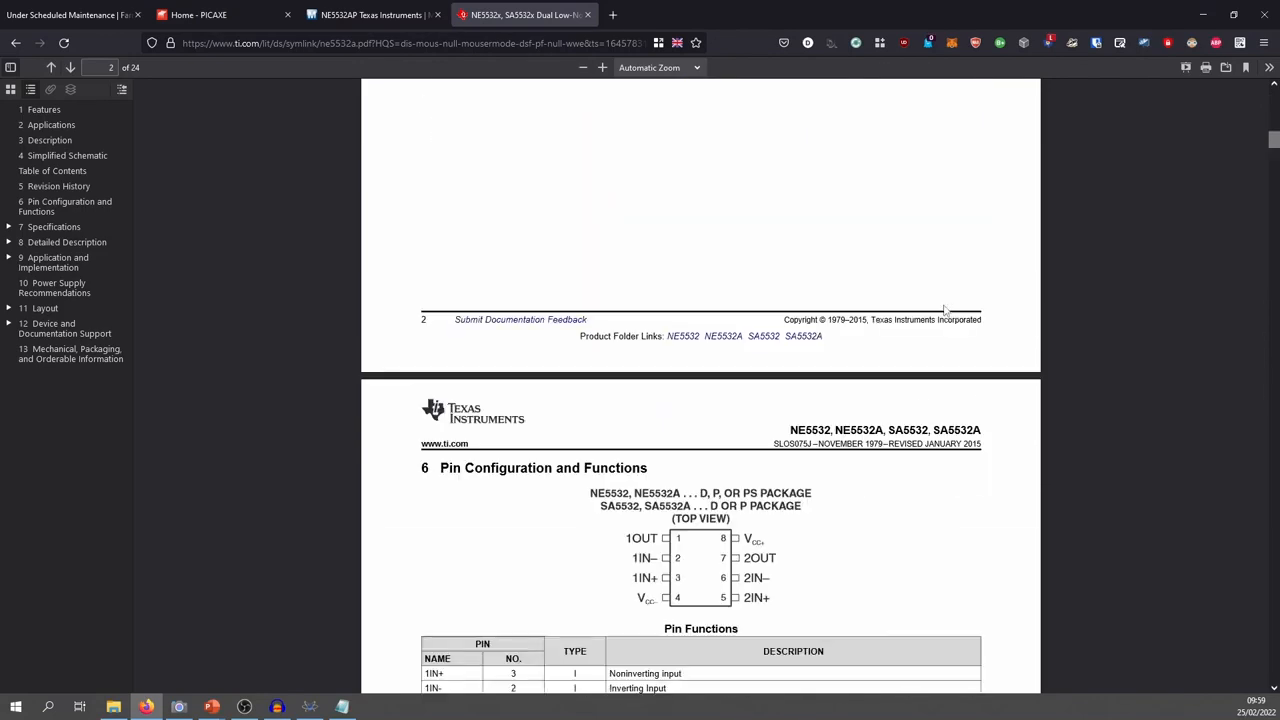
pyautogui.scroll(-5, 946, 310)
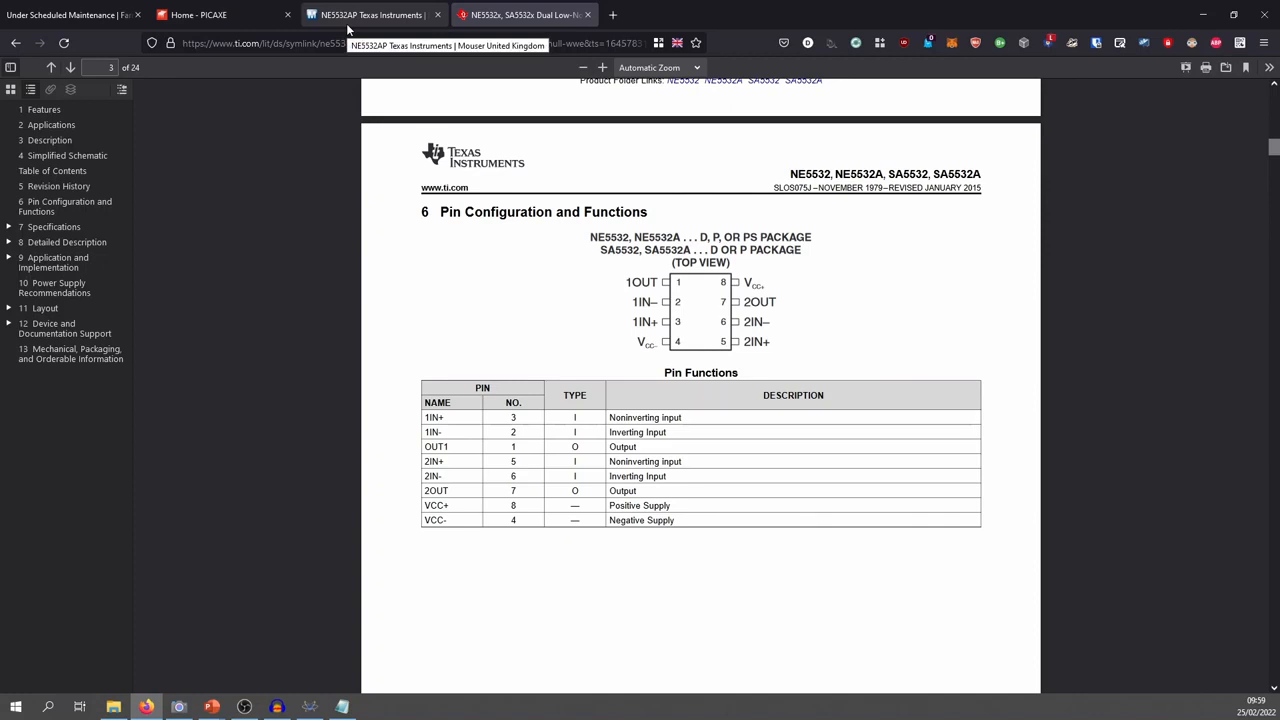
pyautogui.moveTo(1274, 154); pyautogui.dragTo(1274, 153)
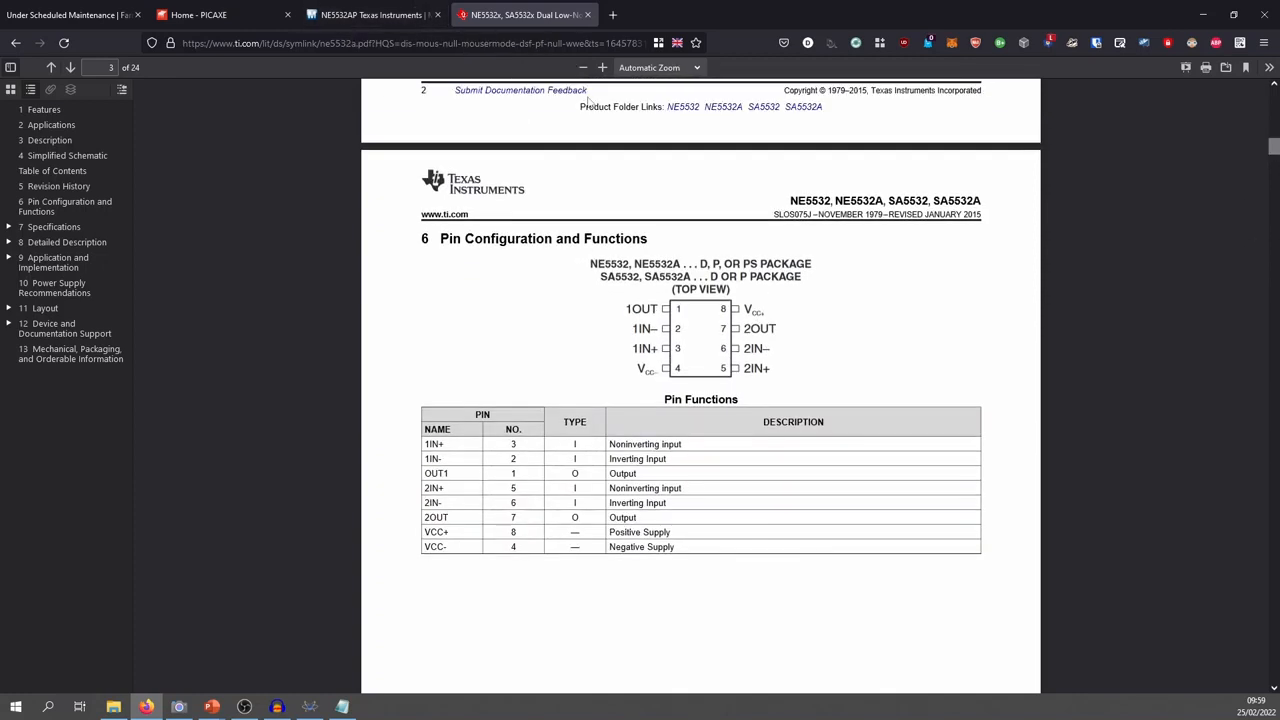
# Search the datasheet for ne5532ap and check its package type and package drawing in the packaging information table
pyautogui.hotkey('ctrl', 'f')
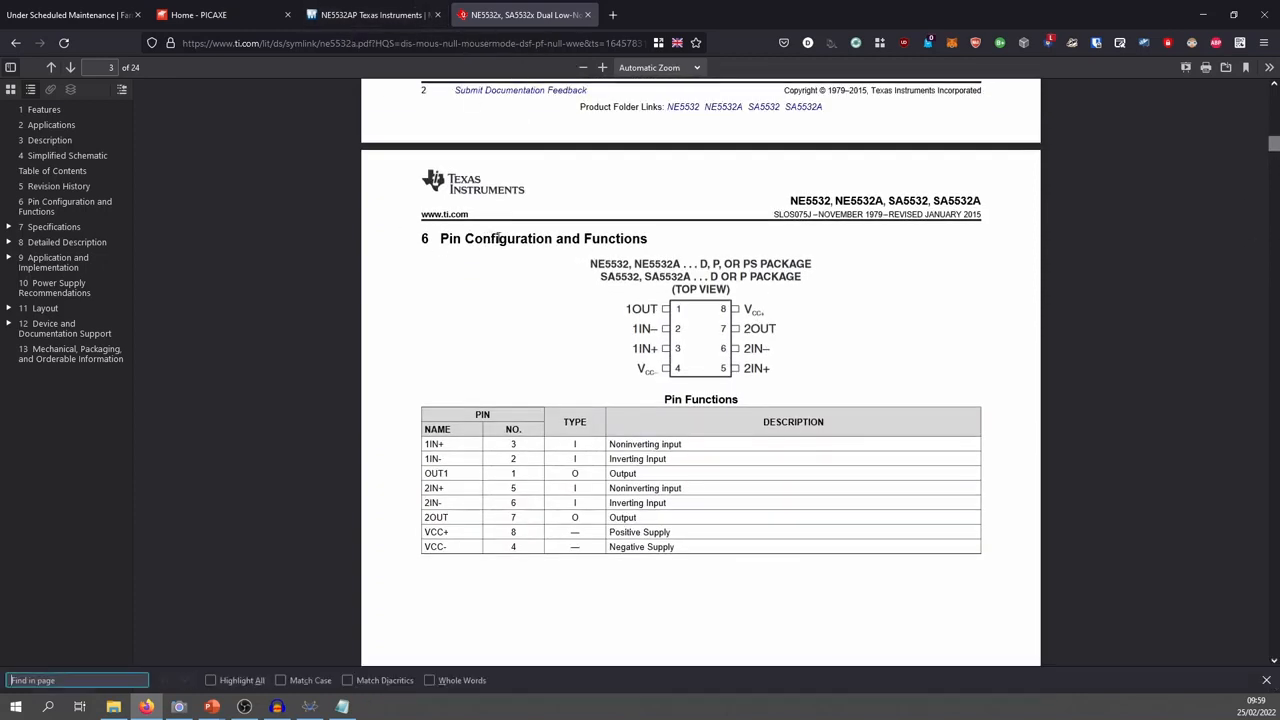
pyautogui.write('ne5532ap')
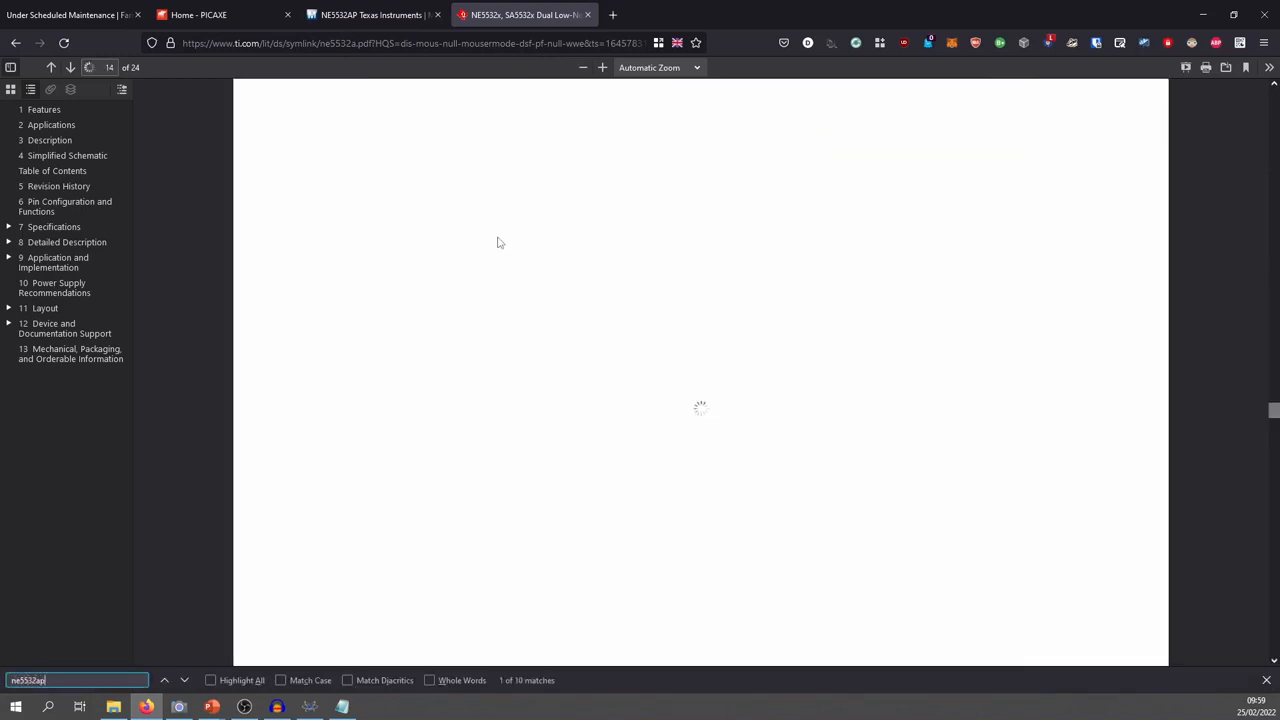
pyautogui.scroll(1, 455, 230)
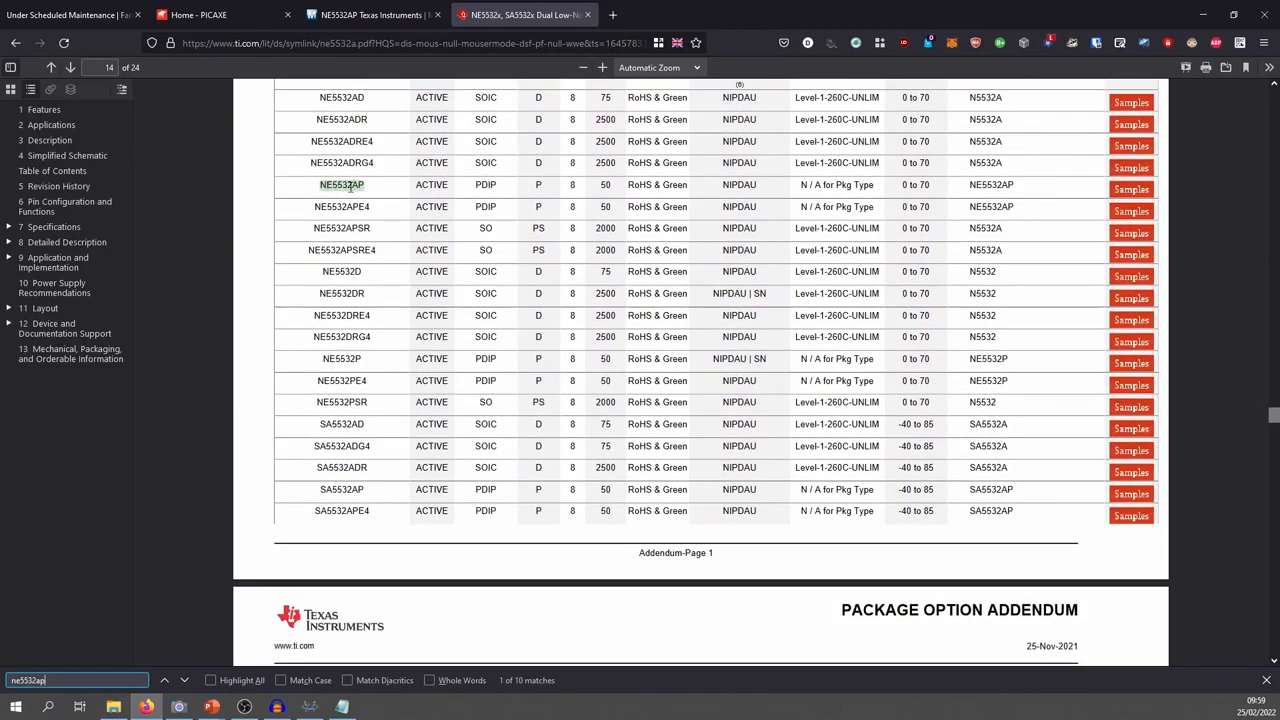
pyautogui.scroll(1, 352, 185)
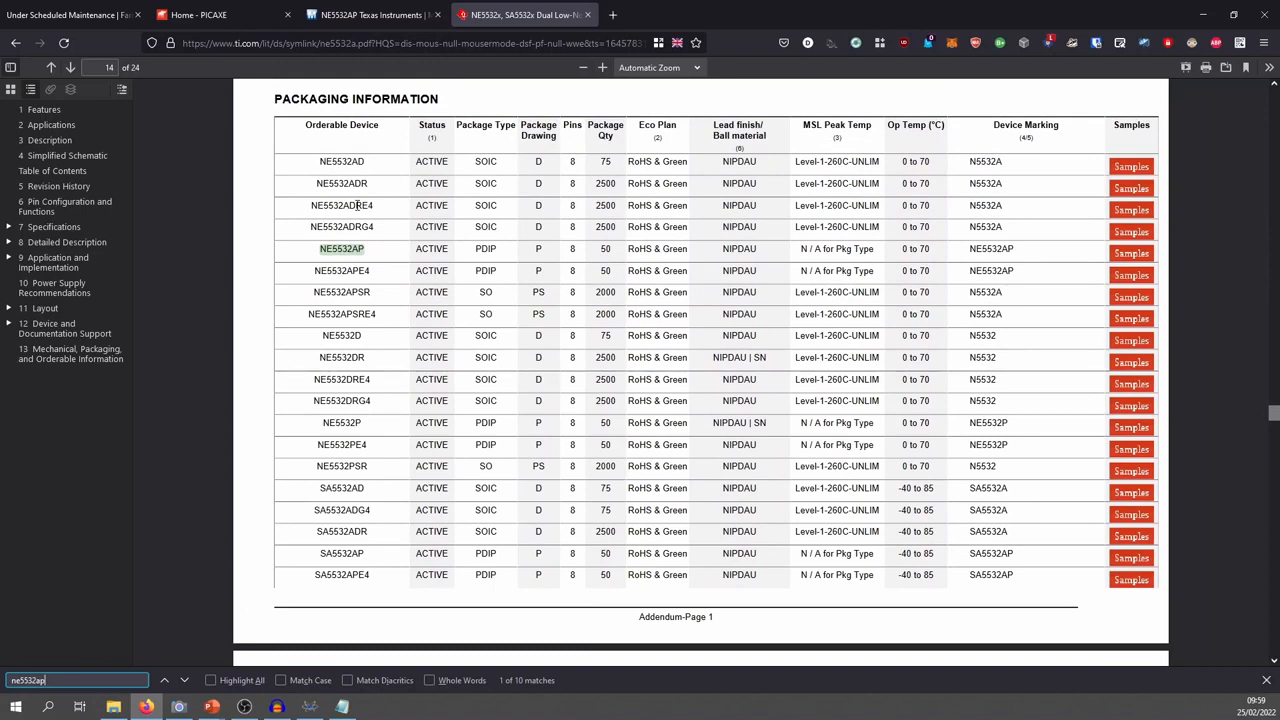
pyautogui.moveTo(478, 250); pyautogui.dragTo(518, 251)
pyautogui.click(488, 249)
pyautogui.moveTo(537, 249); pyautogui.dragTo(541, 250)
# Find the mechanical drawing of the P (R-PDIP-T8) plastic dual-in-line package in the datasheet
pyautogui.scroll(-15, 1117, 328)
pyautogui.scroll(-15, 1025, 467)
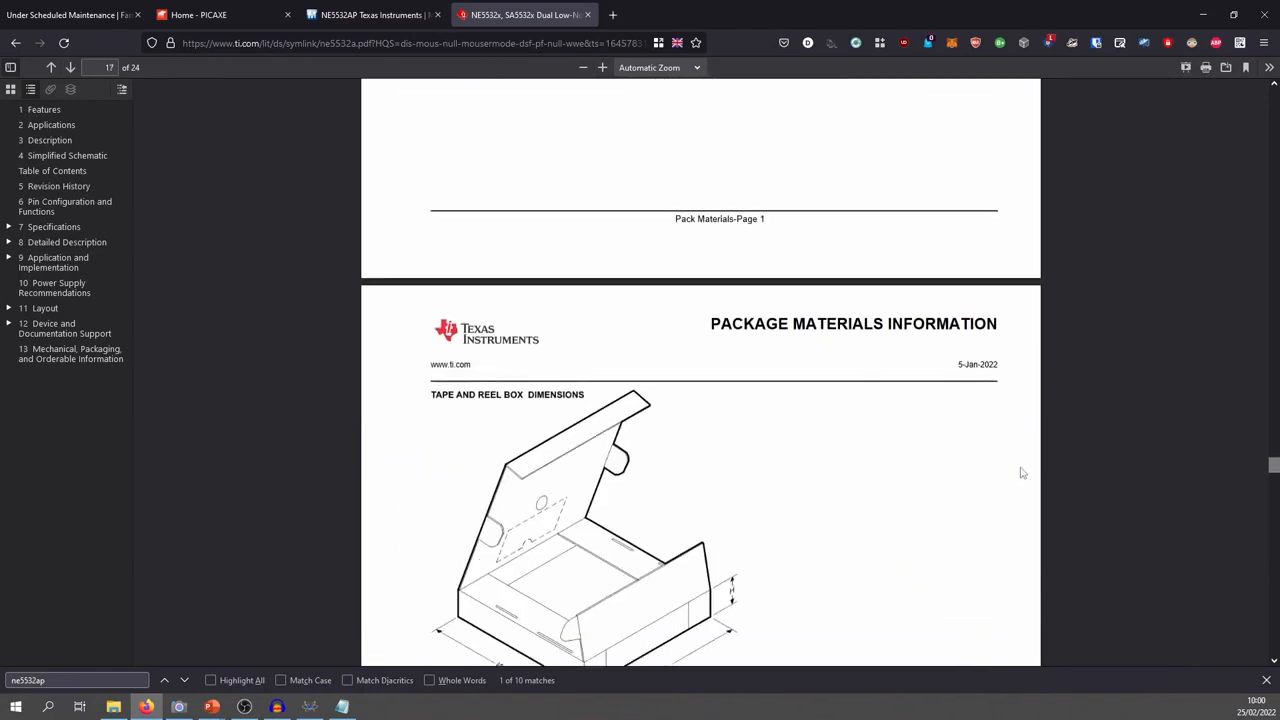
pyautogui.scroll(-15, 1013, 475)
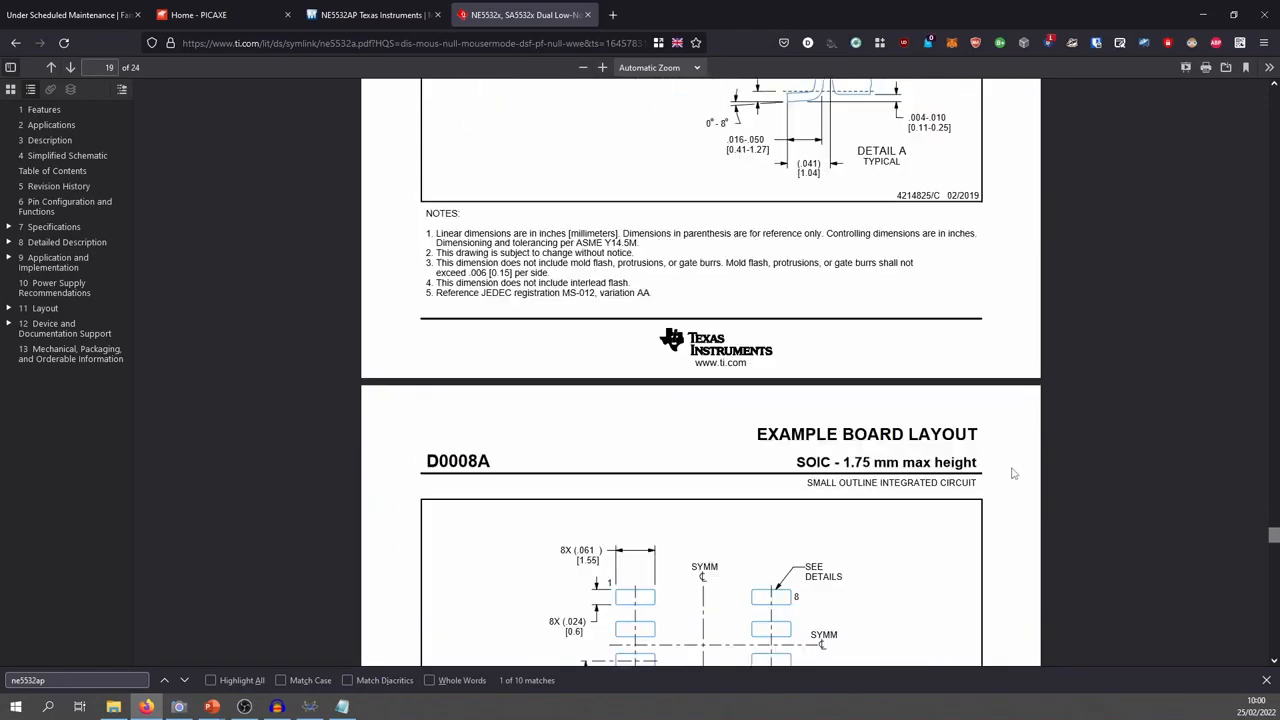
pyautogui.scroll(-15, 1011, 475)
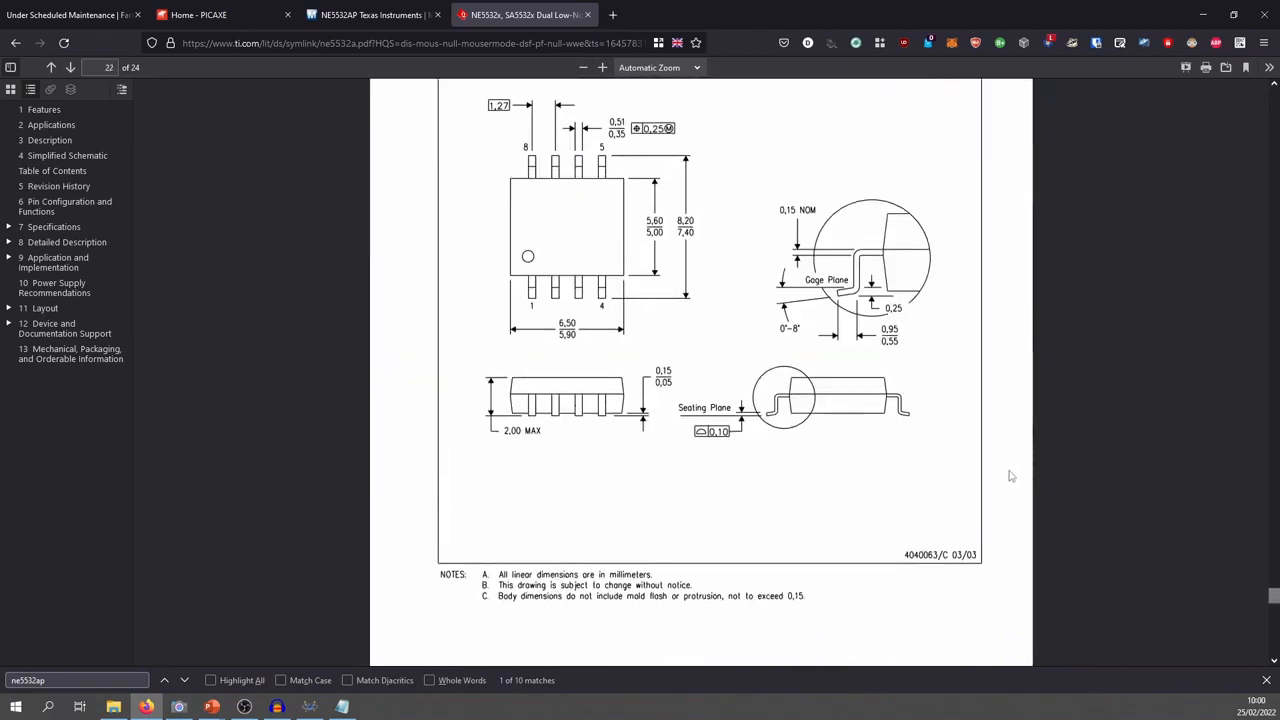
pyautogui.scroll(2, 1010, 477)
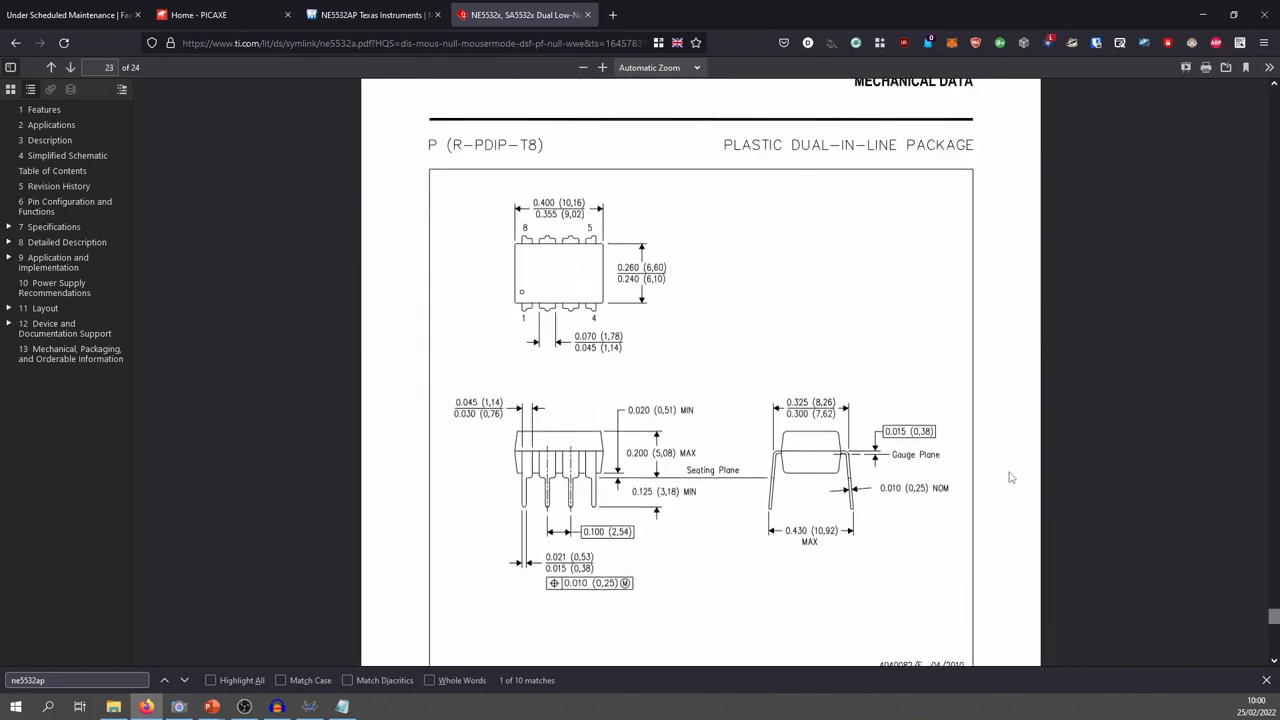
# Examine the pin spacing, row width and body dimensions on the enlarged PDIP-8 package drawing
pyautogui.keyDown('ctrl'); pyautogui.scroll(6, 706, 280); pyautogui.keyUp('ctrl')
pyautogui.keyDown('ctrl'); pyautogui.scroll(3, 712, 235); pyautogui.keyUp('ctrl')
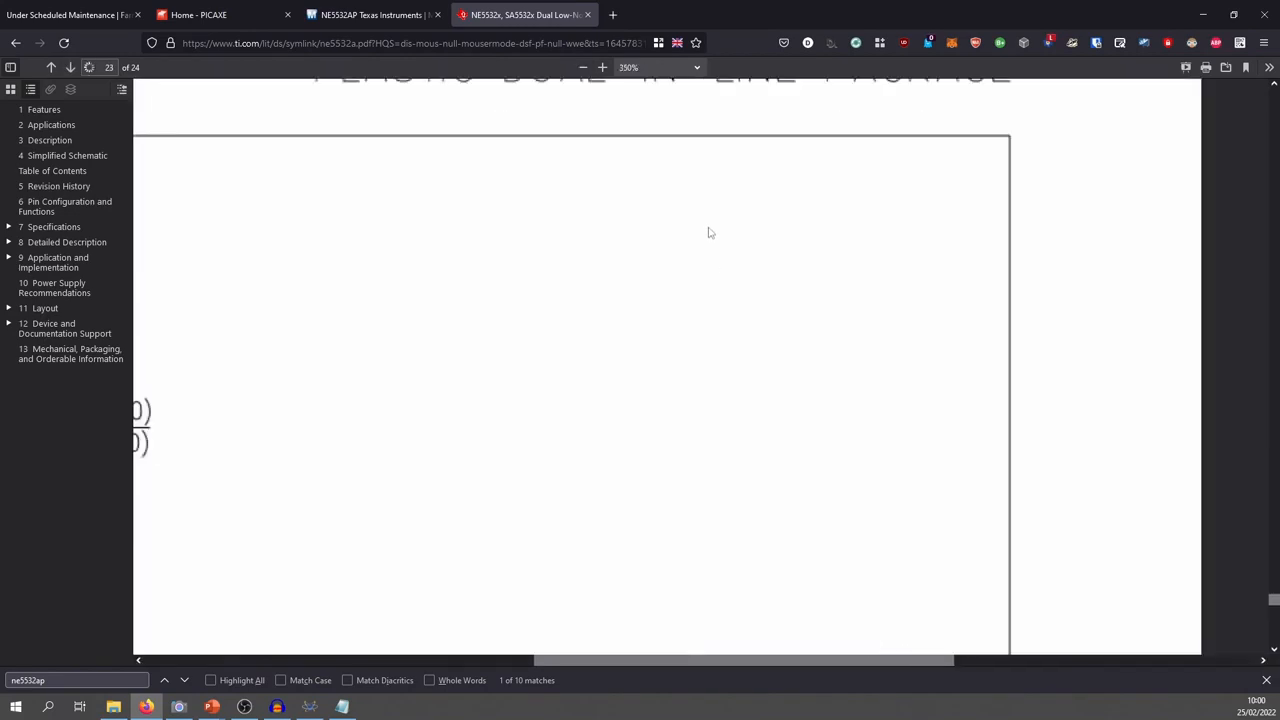
pyautogui.middleClick(645, 246)
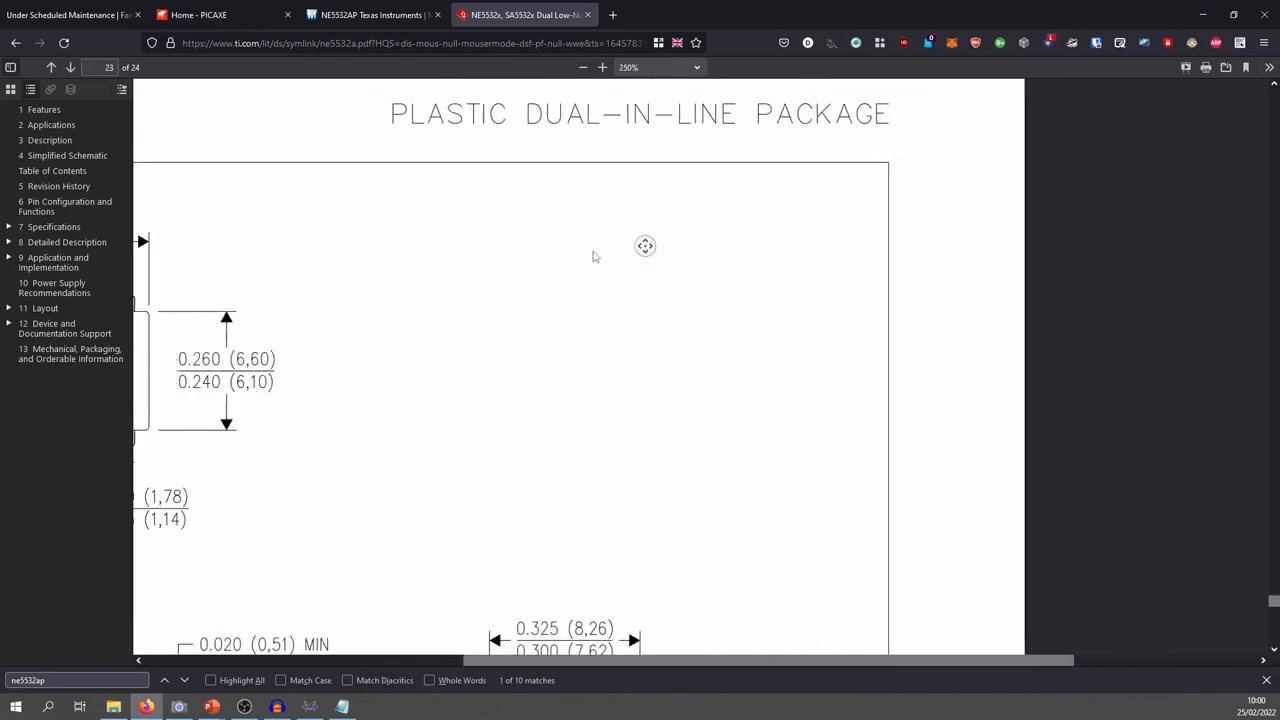
pyautogui.middleClick(594, 256)
pyautogui.scroll(-2, 745, 278)
pyautogui.scroll(-3, 745, 278)
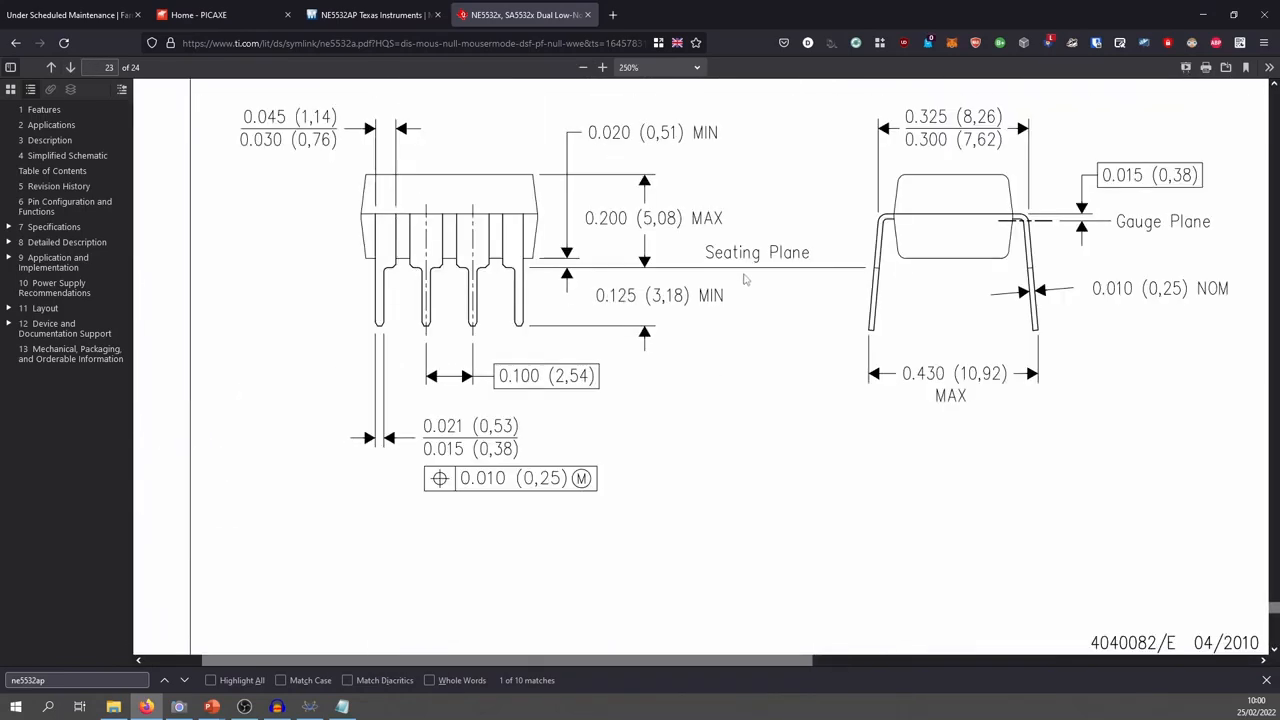
pyautogui.middleClick(747, 279)
pyautogui.keyDown('ctrl'); pyautogui.scroll(-7, 760, 265); pyautogui.keyUp('ctrl')
pyautogui.scroll(3, 760, 265)
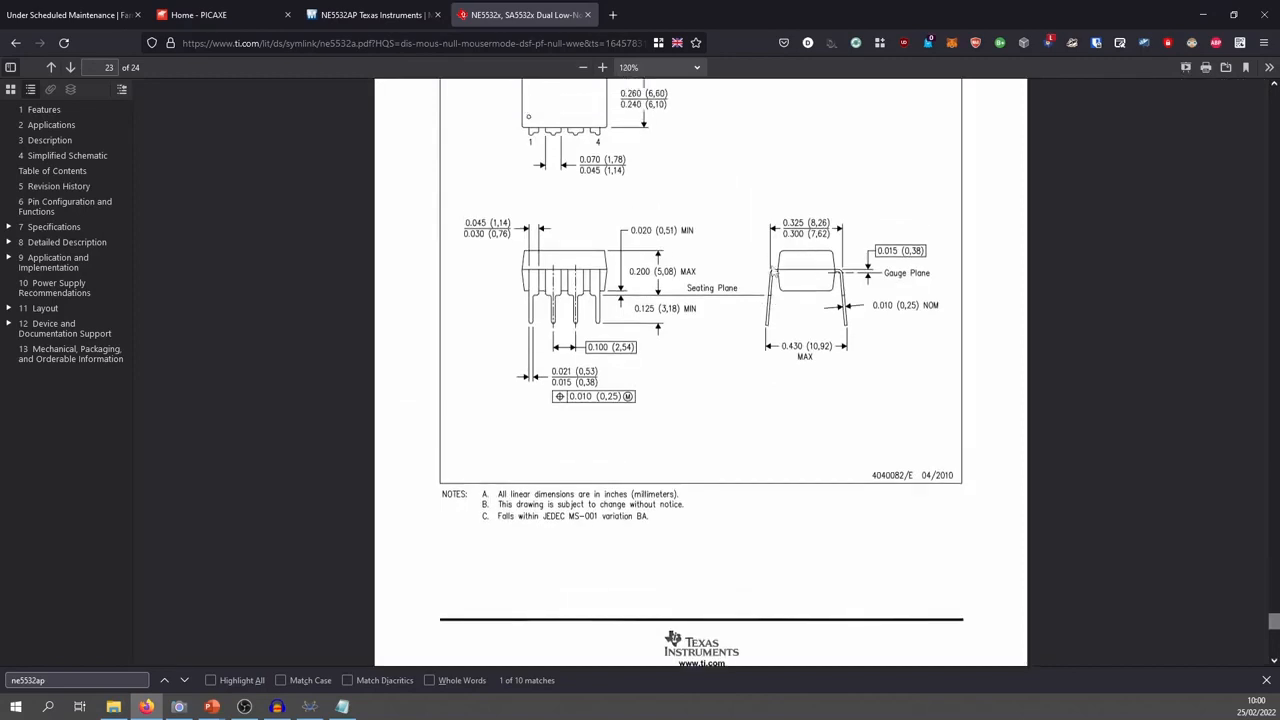
pyautogui.keyDown('ctrl'); pyautogui.scroll(3, 645, 380); pyautogui.keyUp('ctrl')
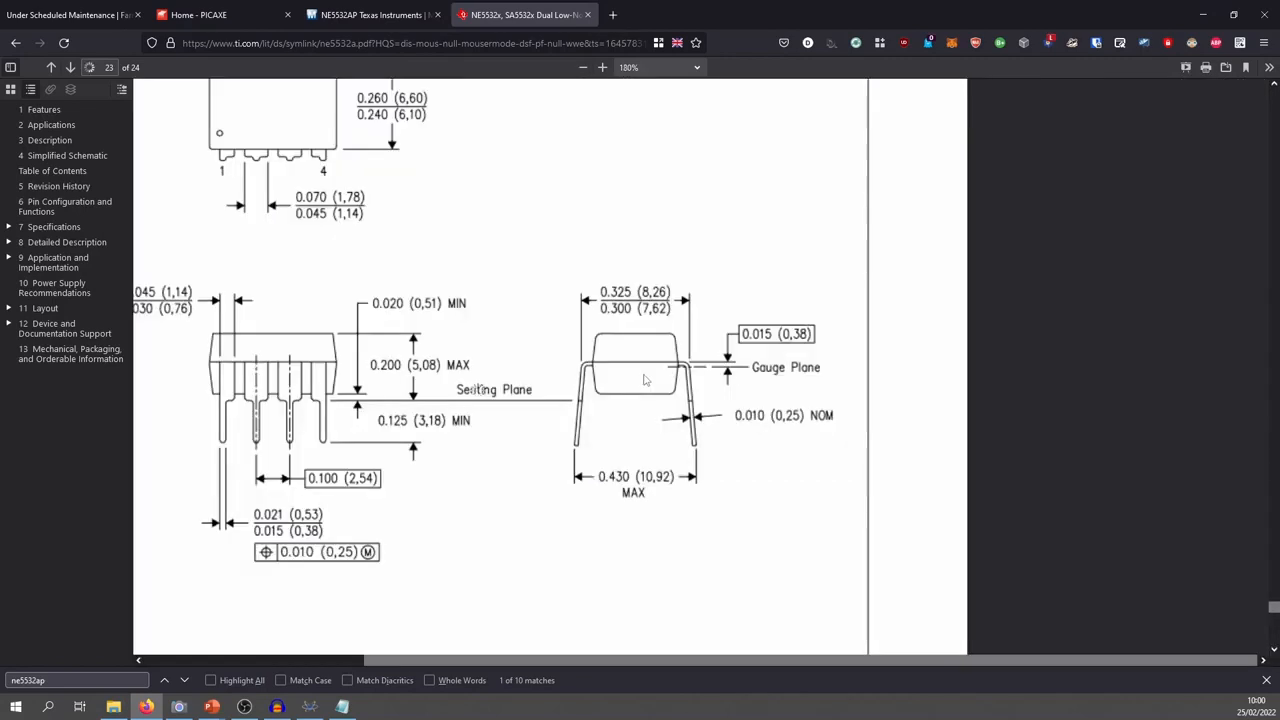
pyautogui.middleClick(594, 356)
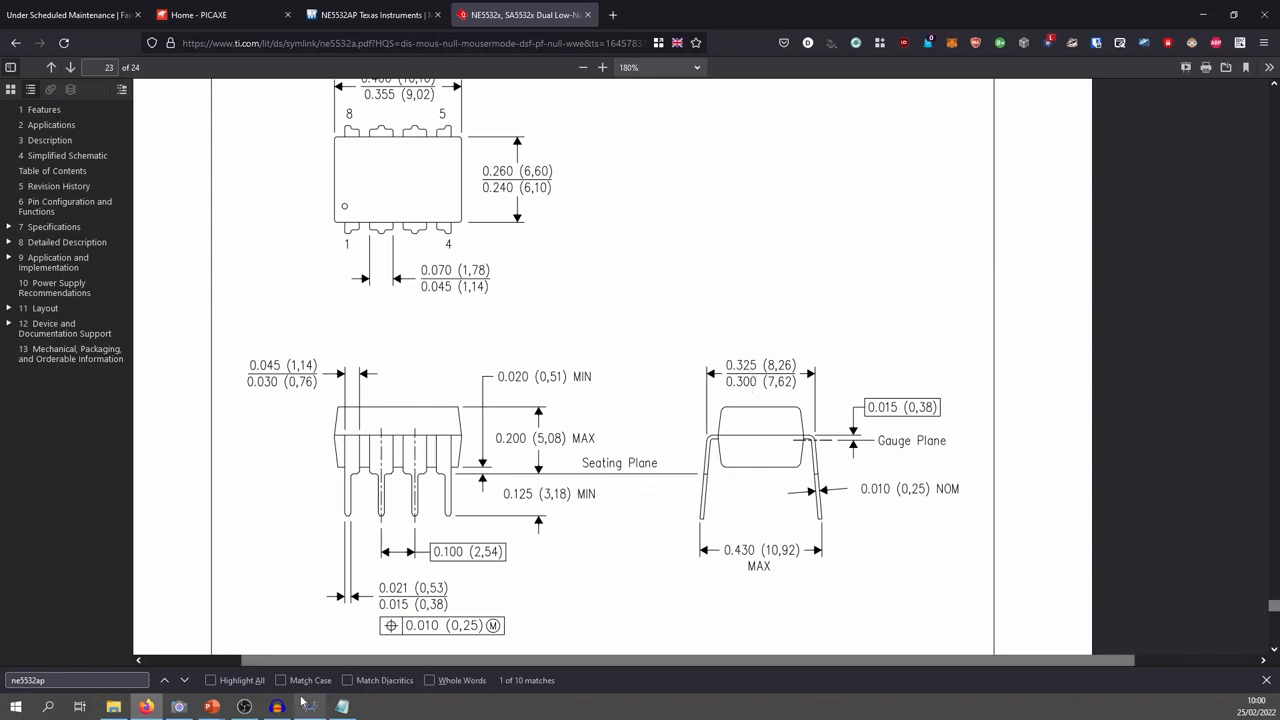
# Copy the entire Custom Component Script text from Notepad and return to the Headphone Amplifier schematic in Proteus
pyautogui.moveTo(313, 712)
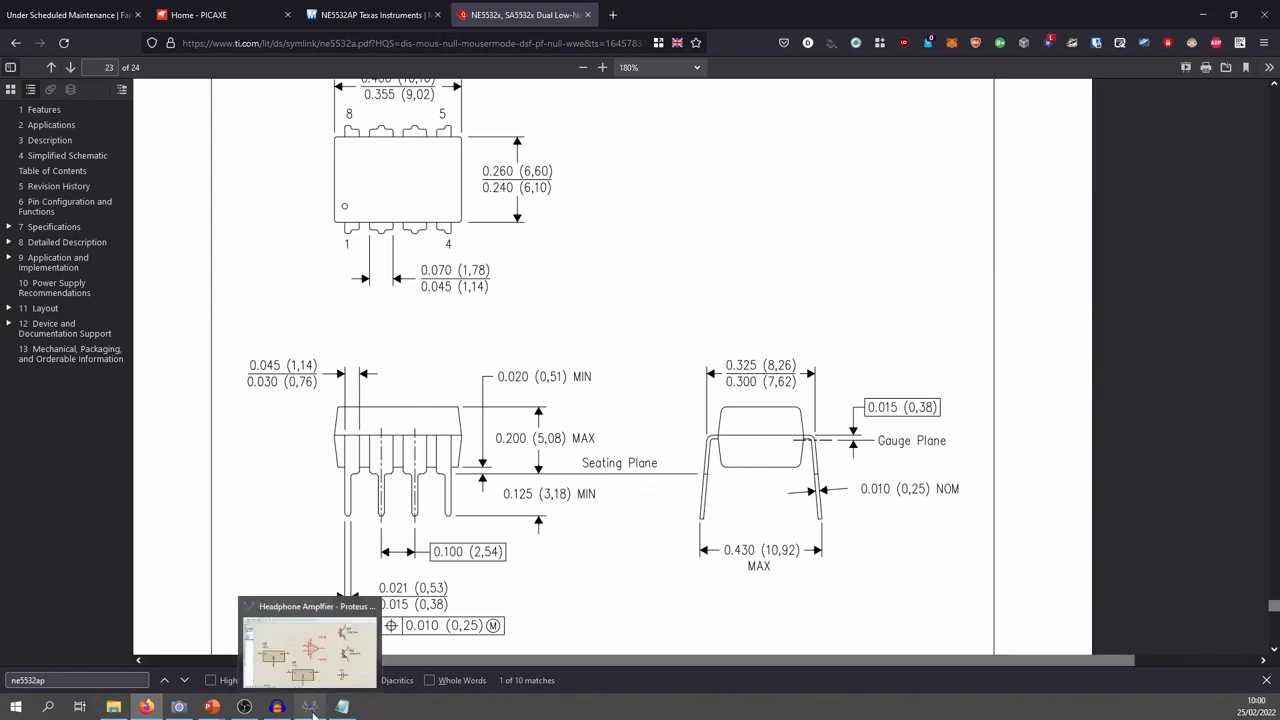
pyautogui.click(313, 710)
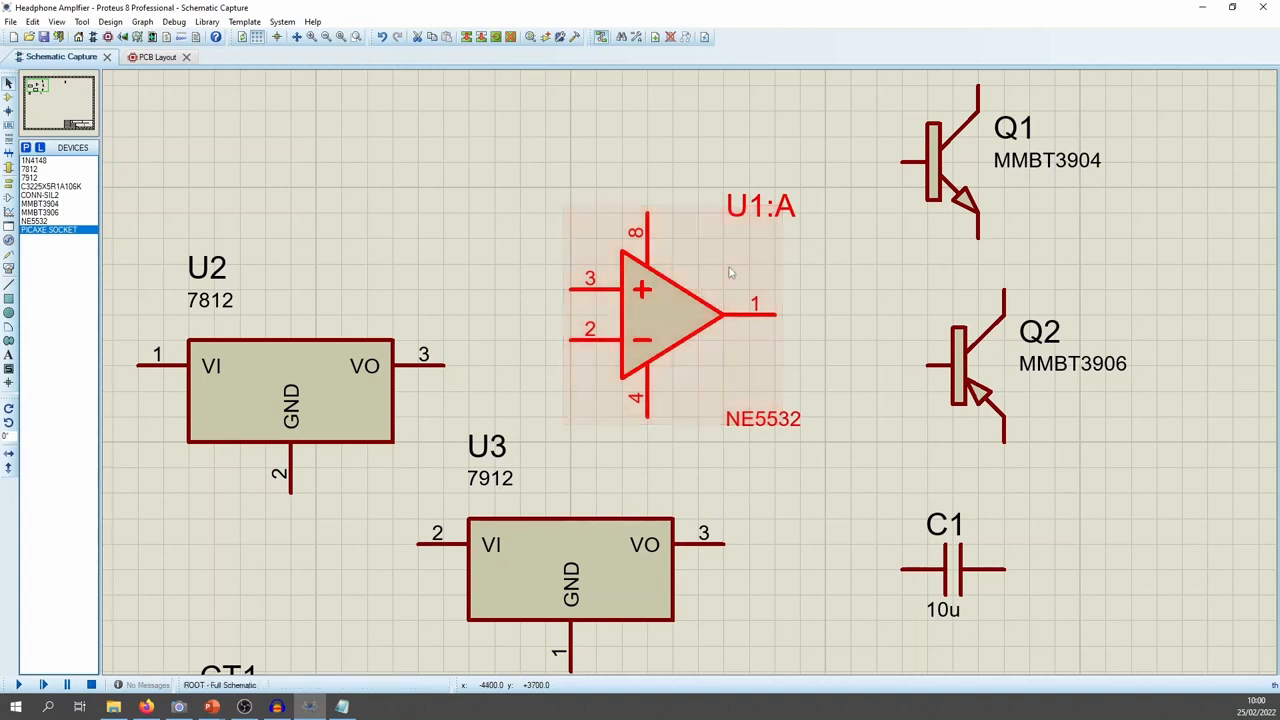
pyautogui.click(342, 709)
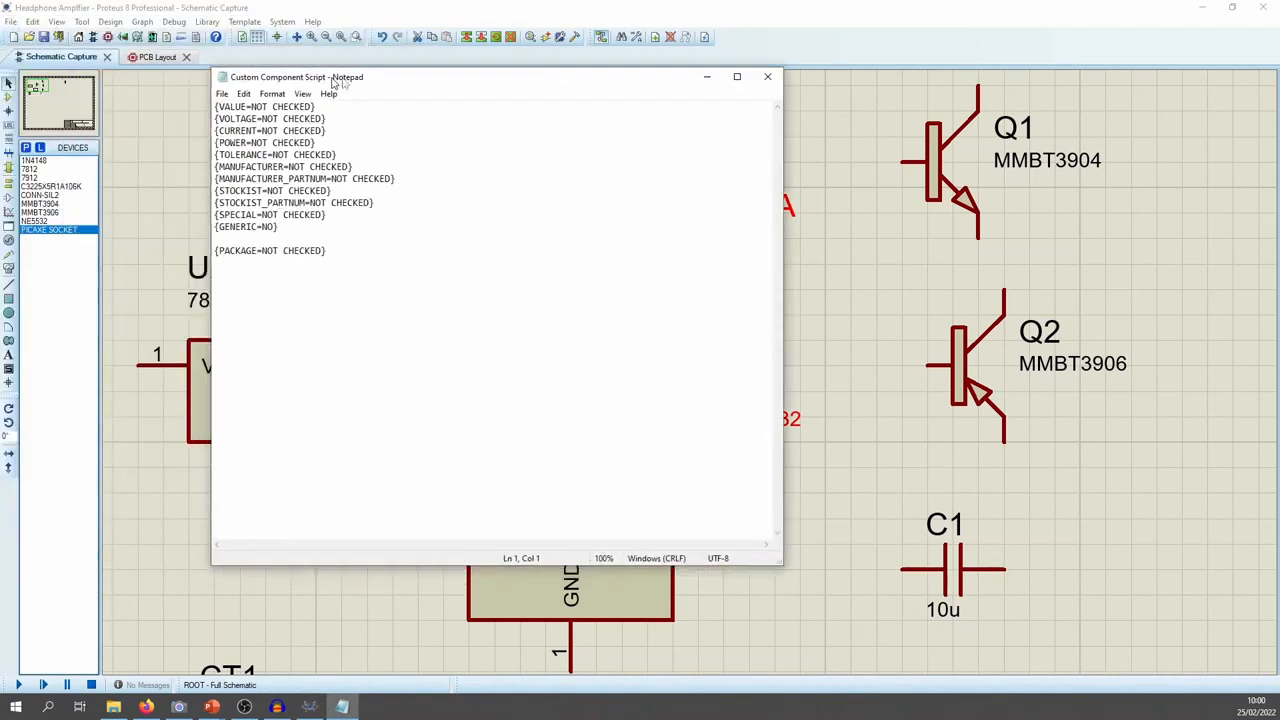
pyautogui.hotkey('ctrl', 'a')
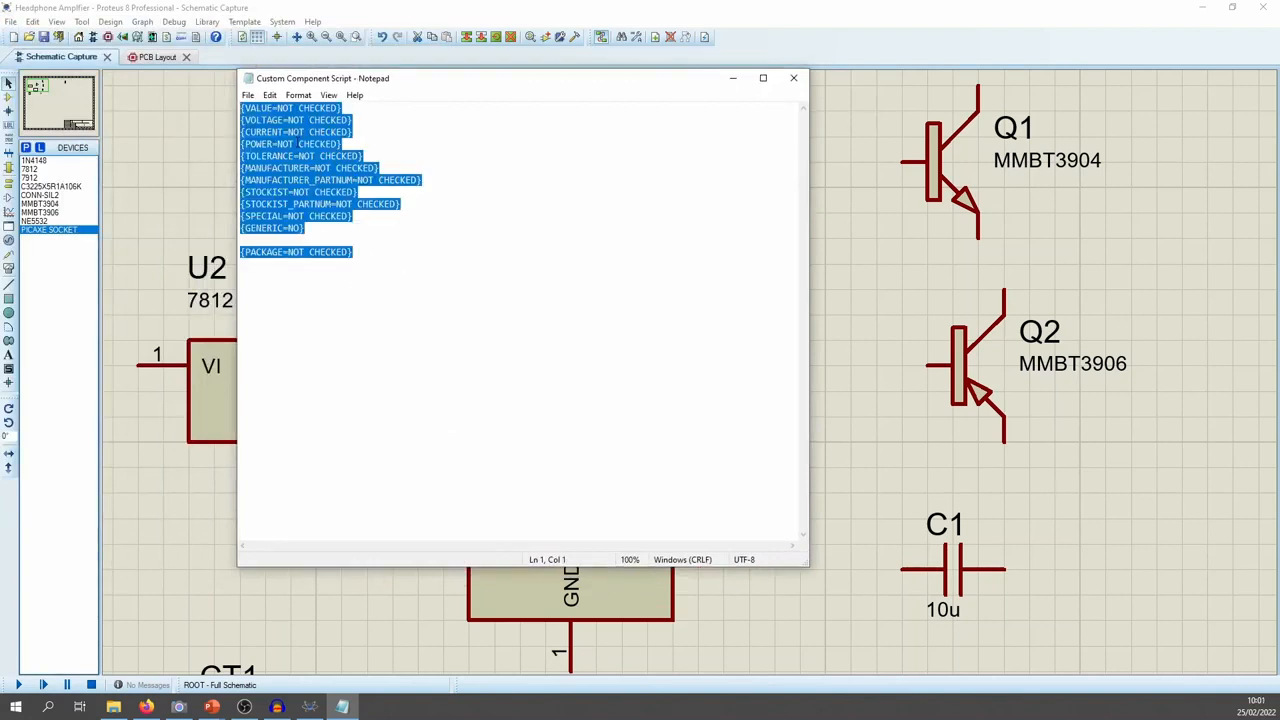
pyautogui.click(392, 7)
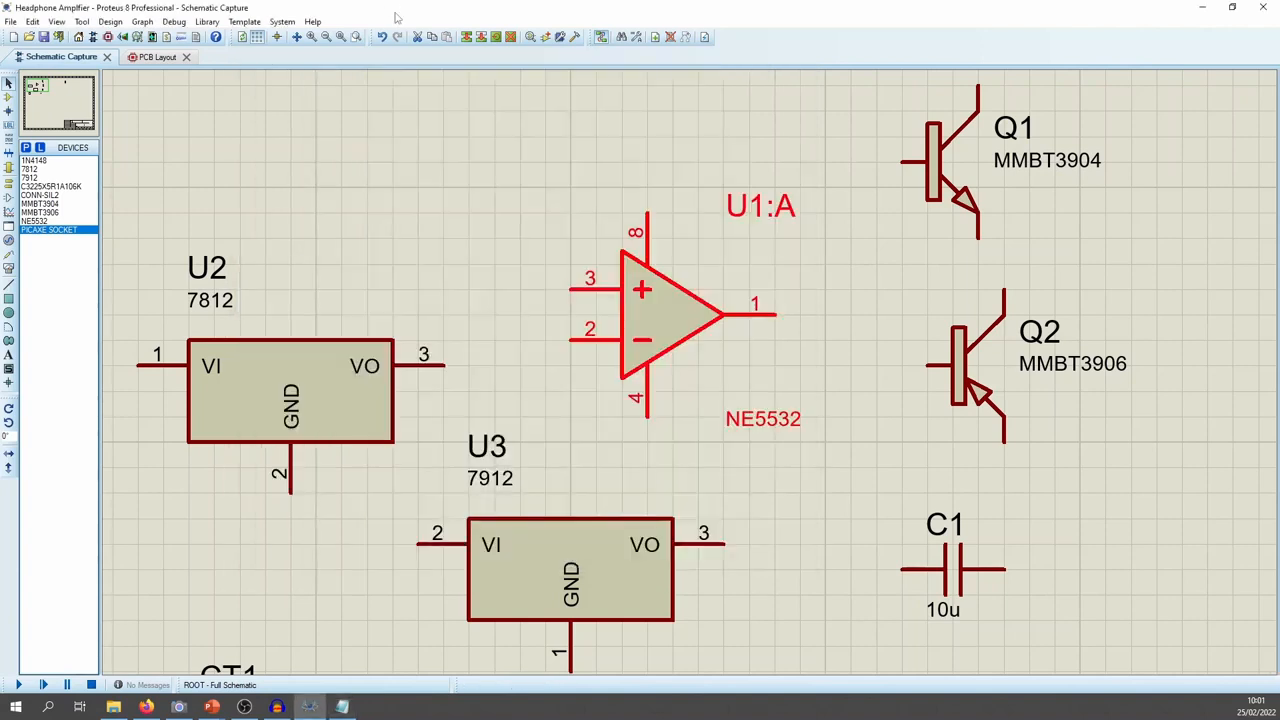
# Paste the custom component script into the Other Properties of the NE5532 op amp U1 and apply the edit
pyautogui.doubleClick(647, 317)
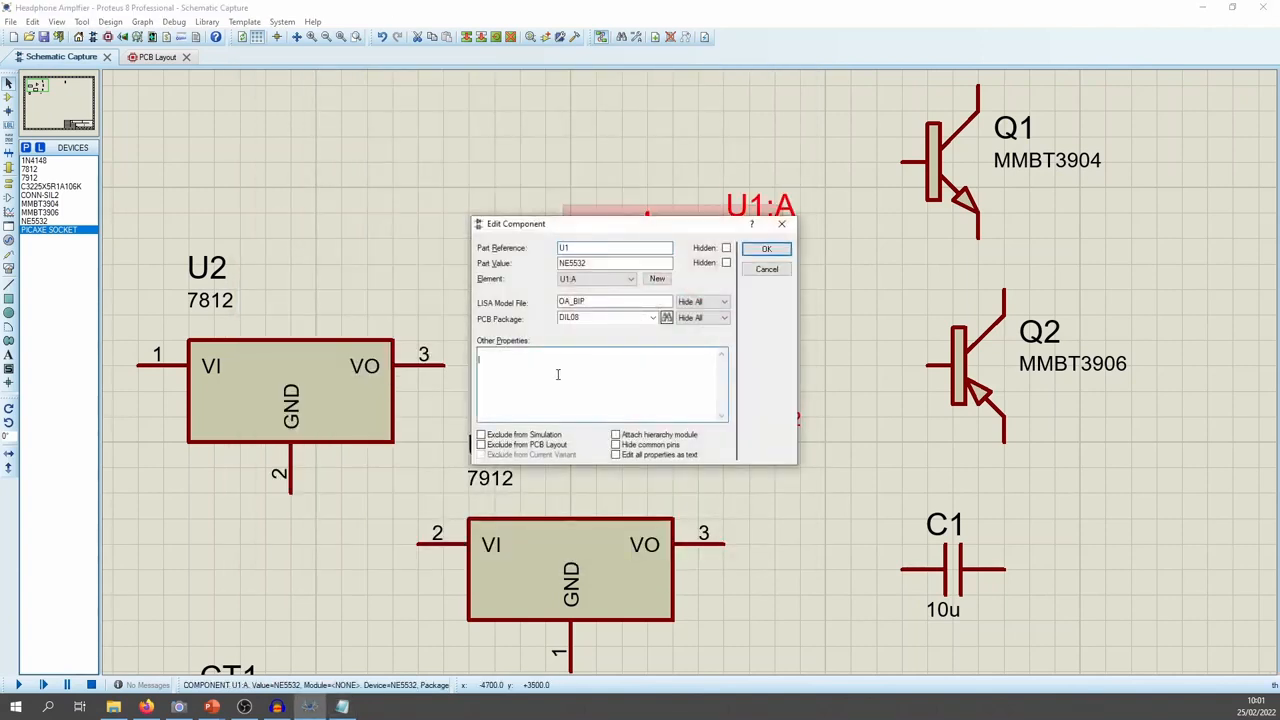
pyautogui.hotkey('ctrl', 'v')
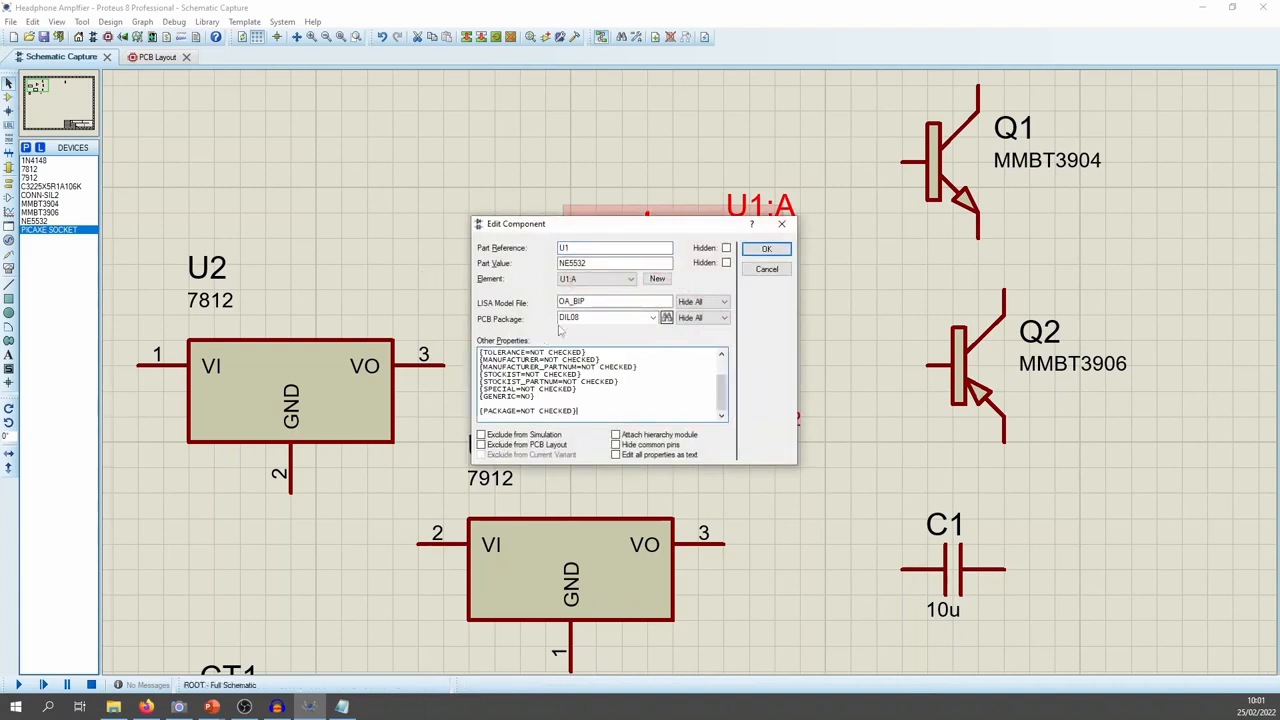
pyautogui.click(771, 255)
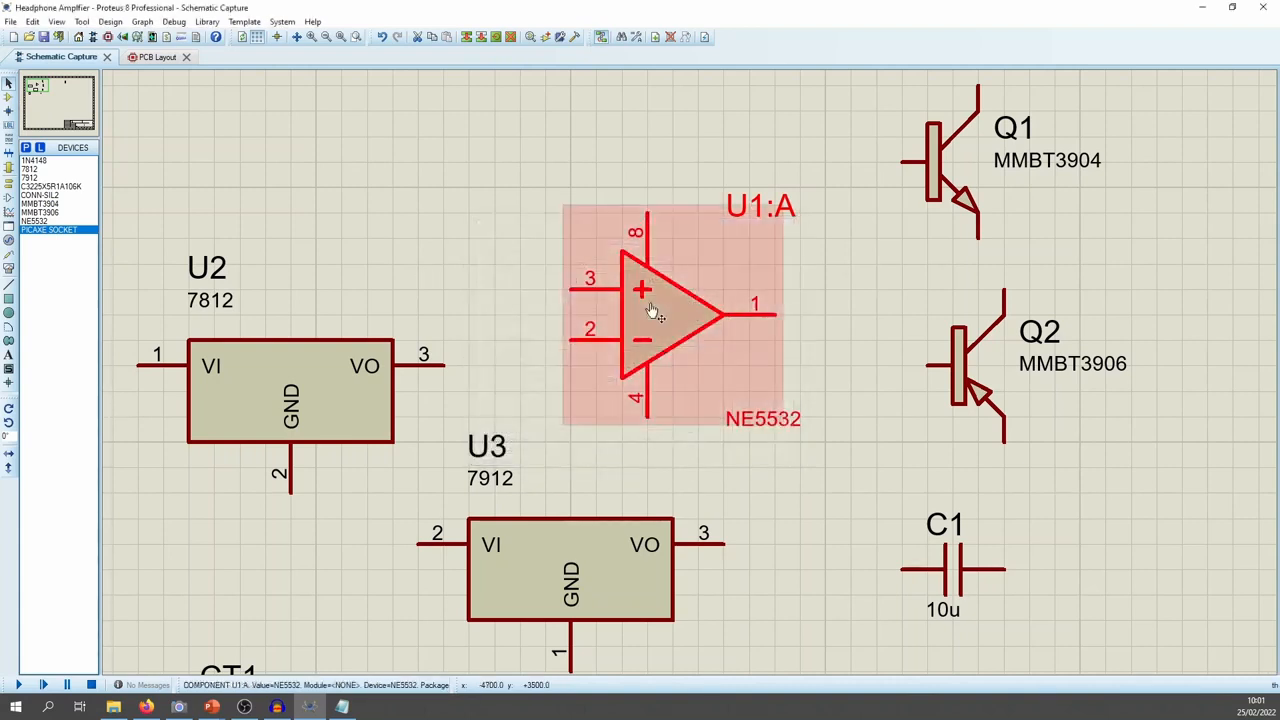
# Nudge op amp U1:A up slightly and start making a device from it named "OPAMP DUAL 10MHZ +/-22V NE5532AP"
pyautogui.moveTo(669, 334); pyautogui.dragTo(668, 308)
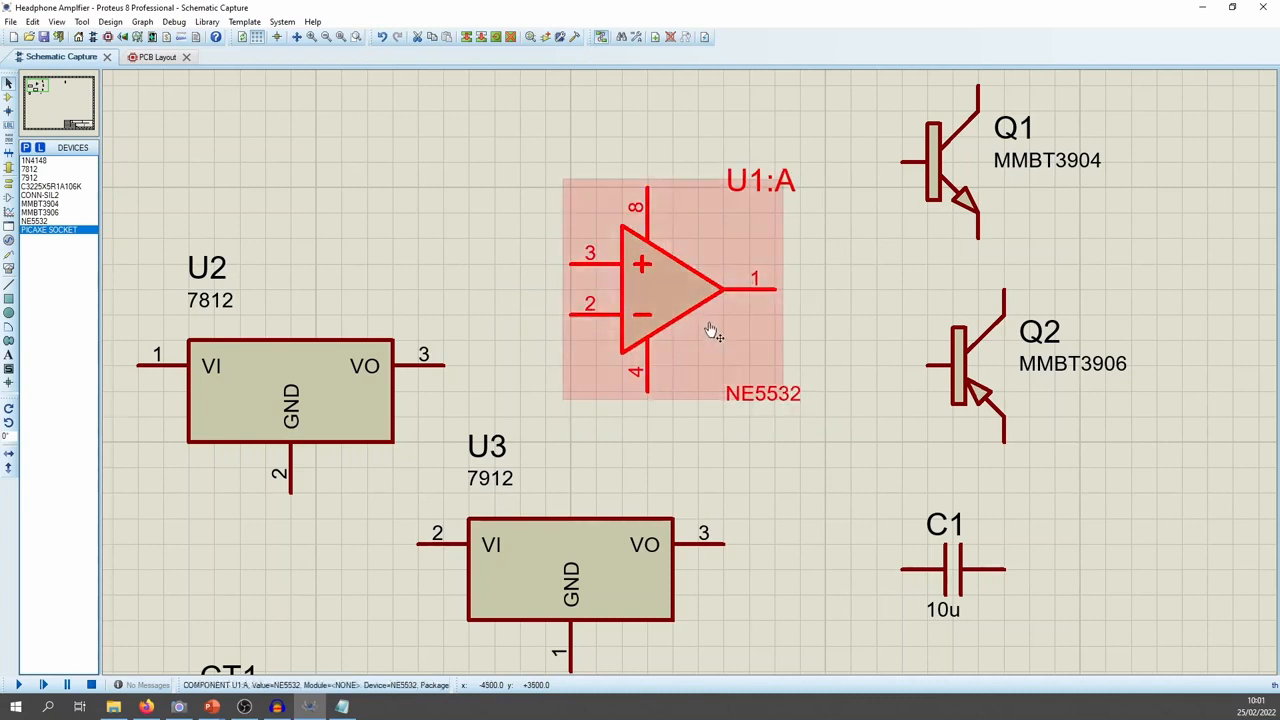
pyautogui.rightClick(660, 287)
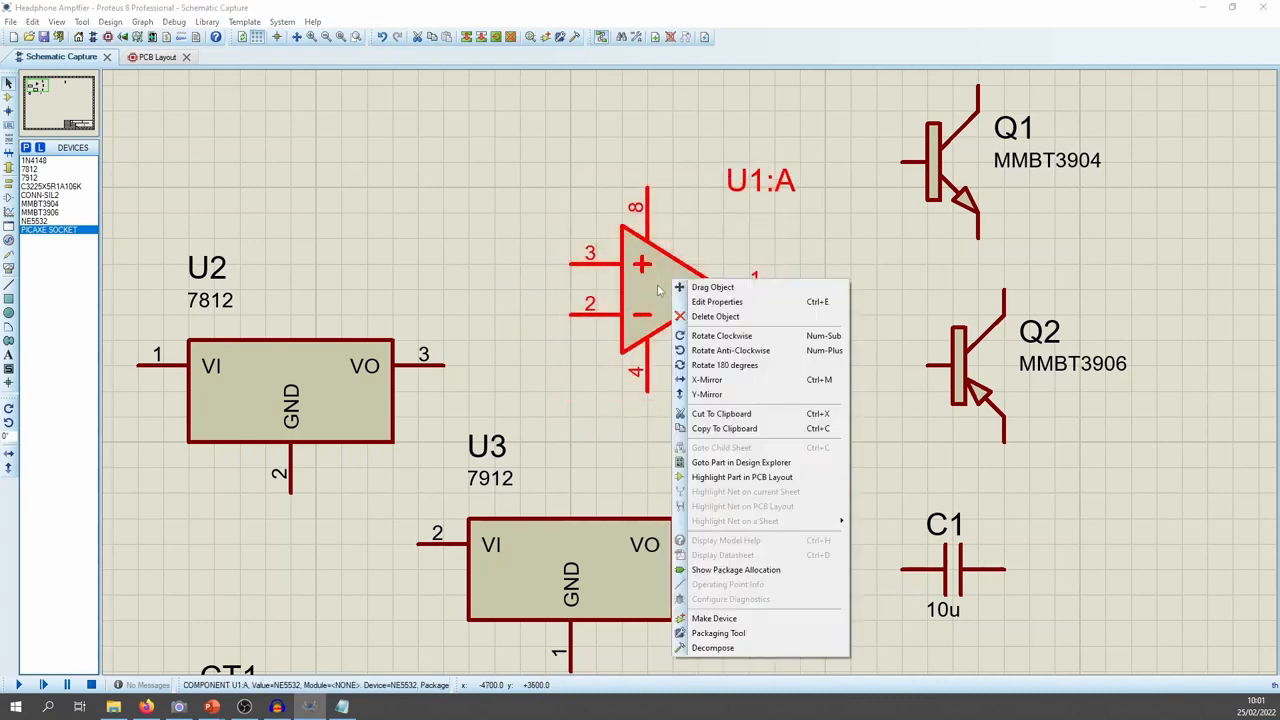
pyautogui.click(714, 619)
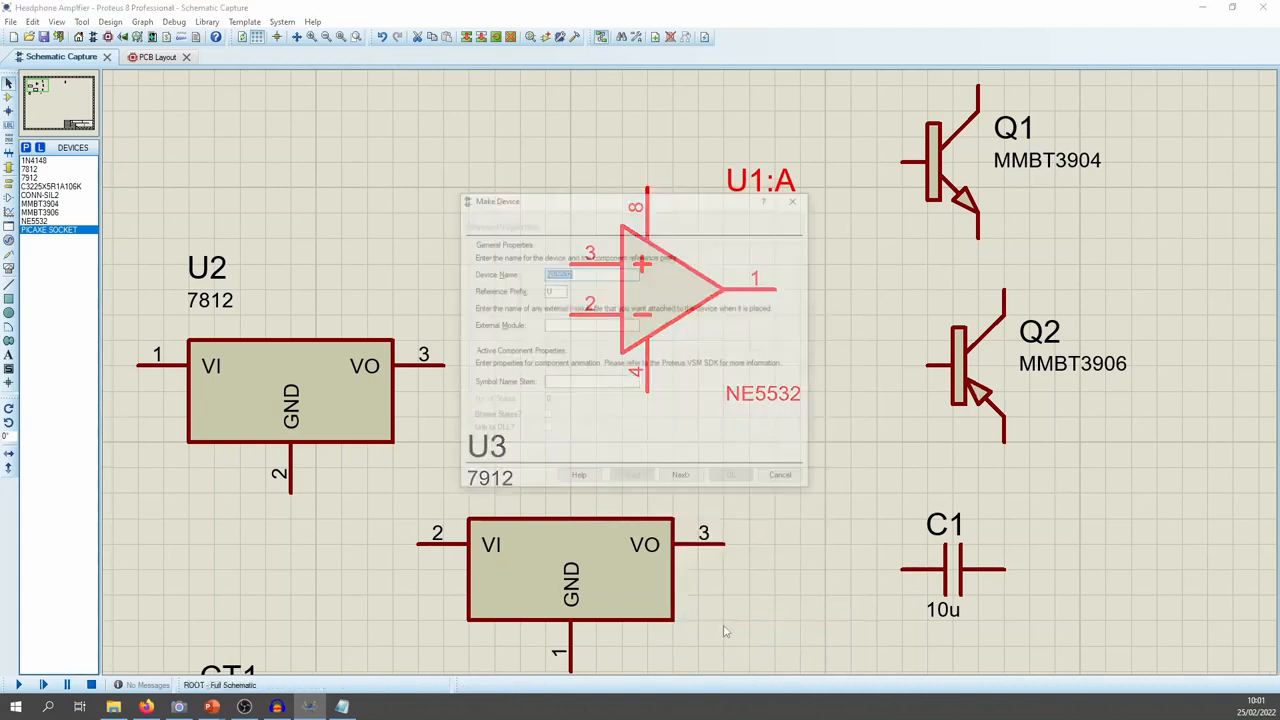
pyautogui.moveTo(605, 276); pyautogui.dragTo(478, 284)
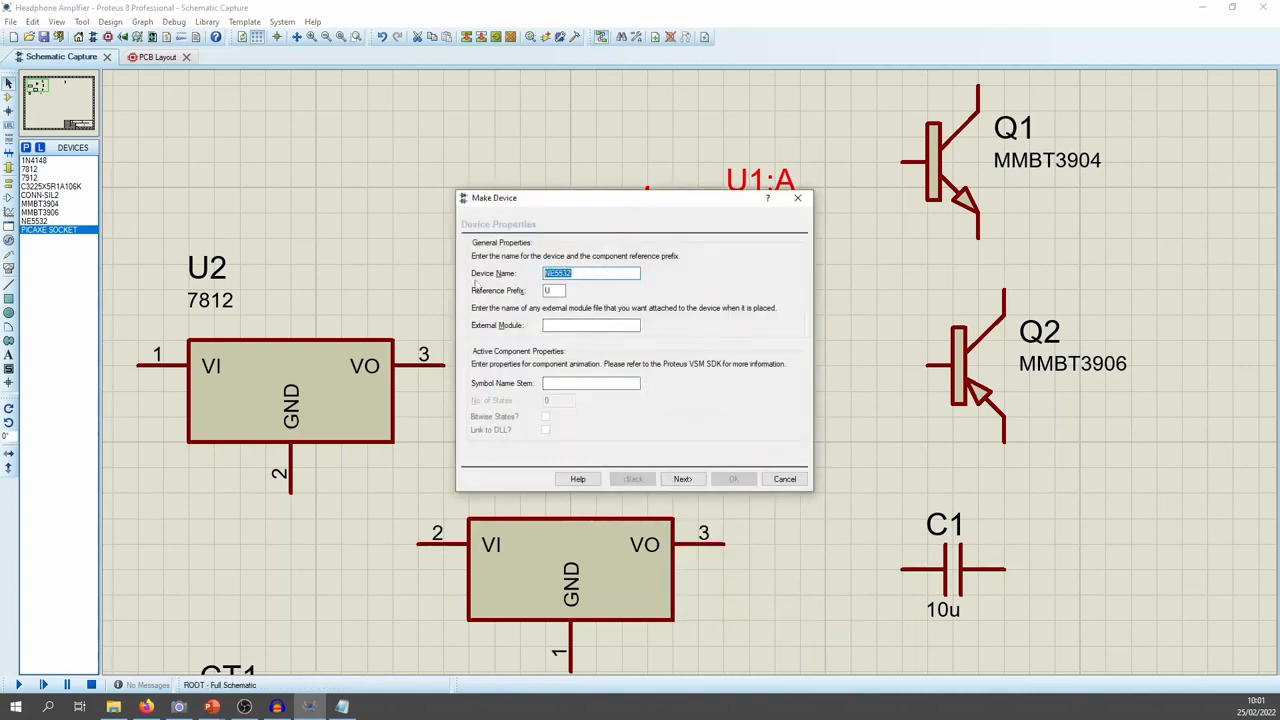
pyautogui.click(602, 276)
pyautogui.write('OPAMP DUAL')
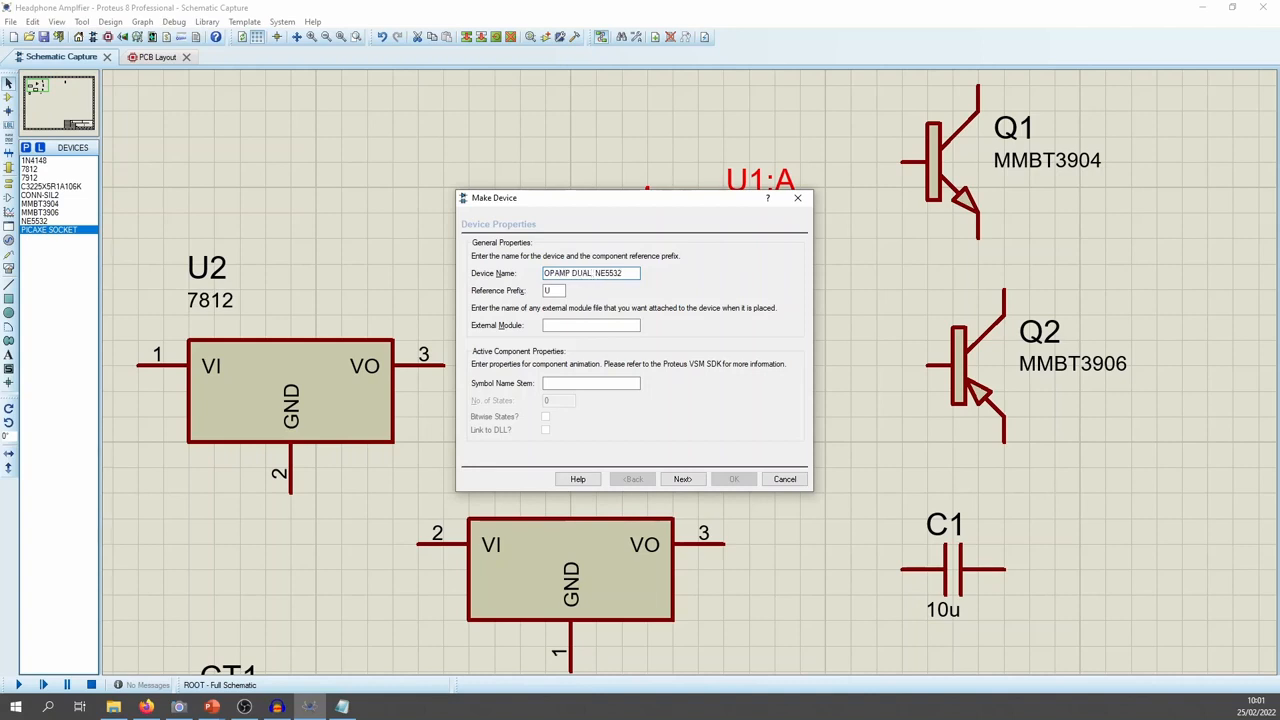
pyautogui.write(' 10MHZ')
pyautogui.write('+/-22V')
pyautogui.write('NE5532AP')
pyautogui.press('Home')
pyautogui.press('Tab')
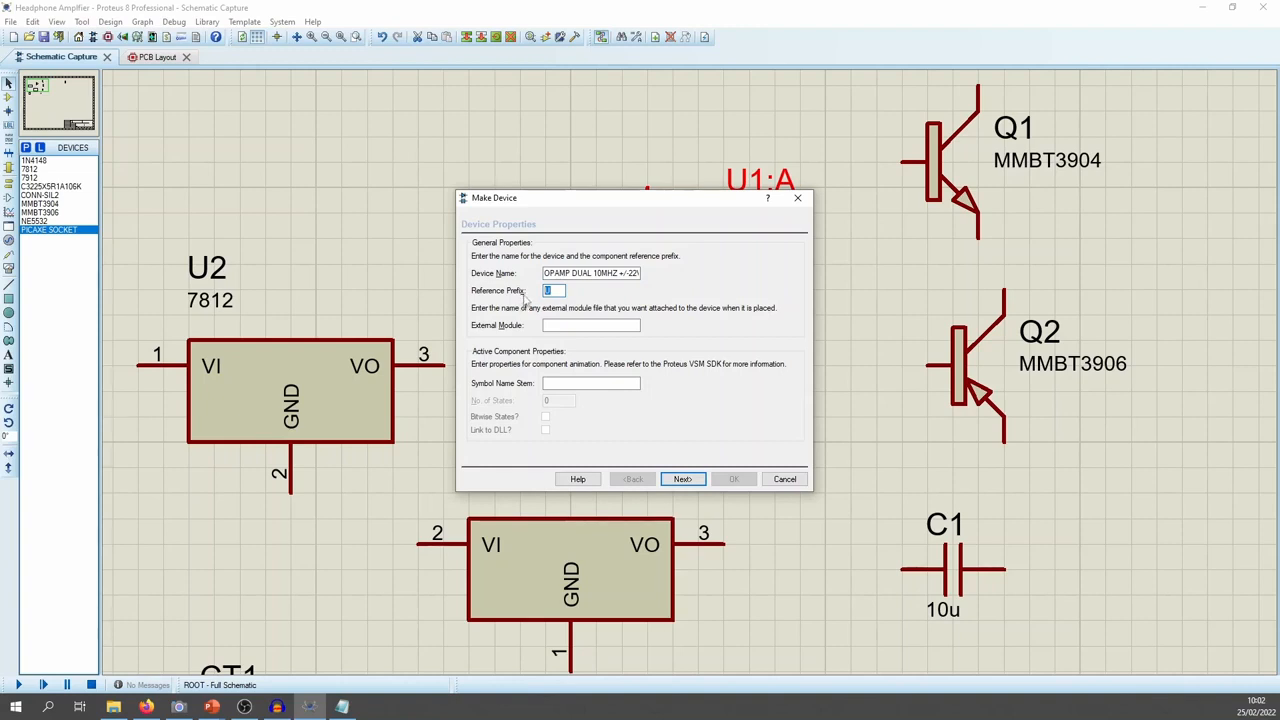
pyautogui.click(682, 479)
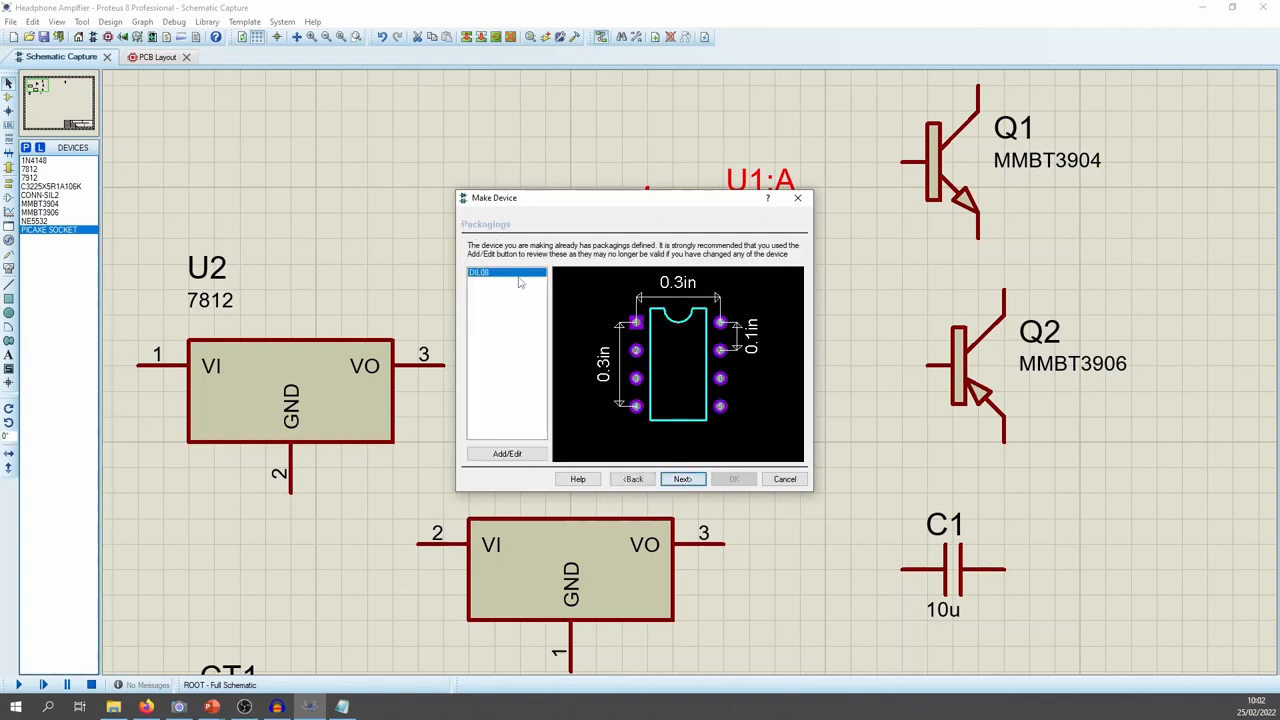
# Open the device's DIL08 packaging for editing, set the number of gates to 2 and mark the V+ power pin as common
pyautogui.moveTo(575, 199); pyautogui.dragTo(292, 150)
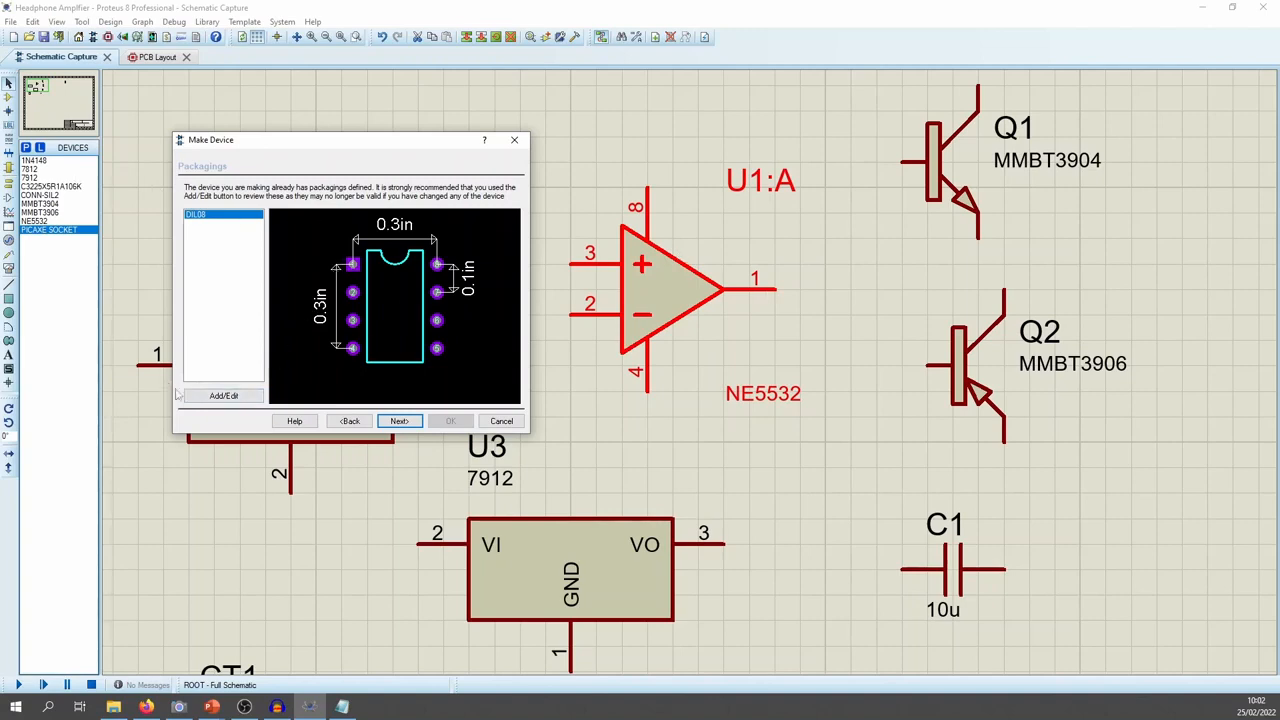
pyautogui.click(244, 400)
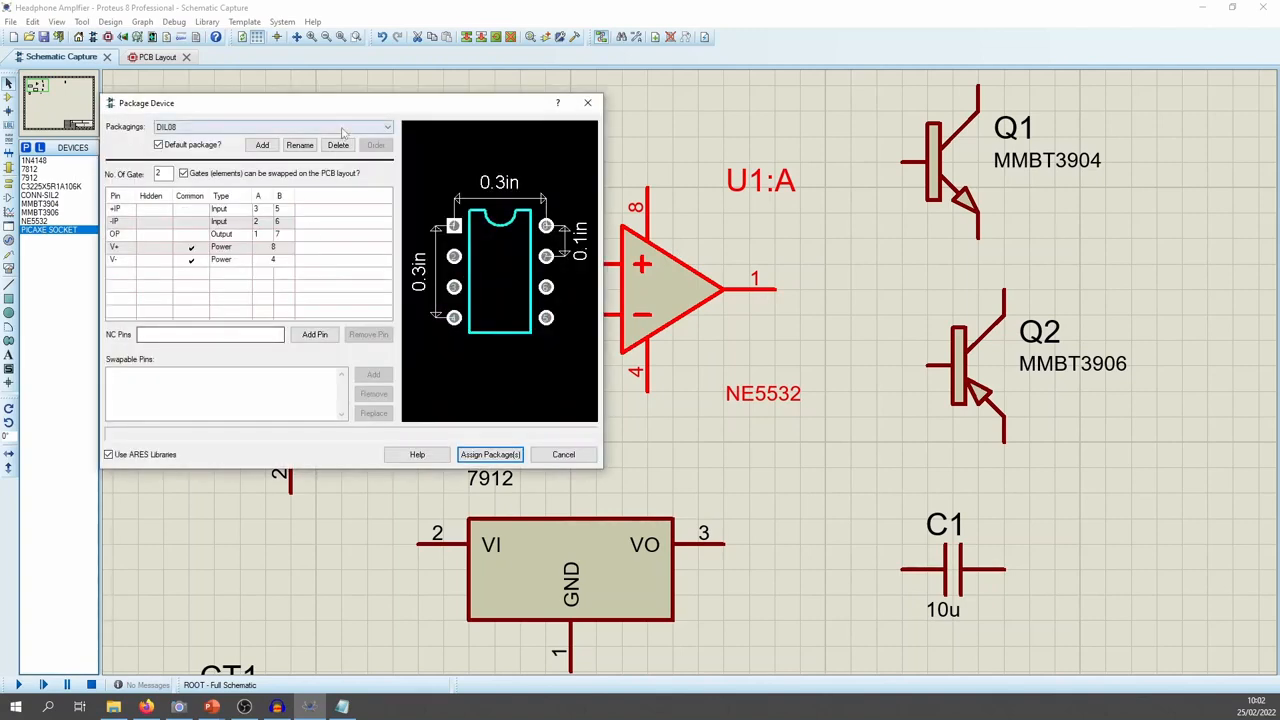
pyautogui.moveTo(334, 107); pyautogui.dragTo(286, 108)
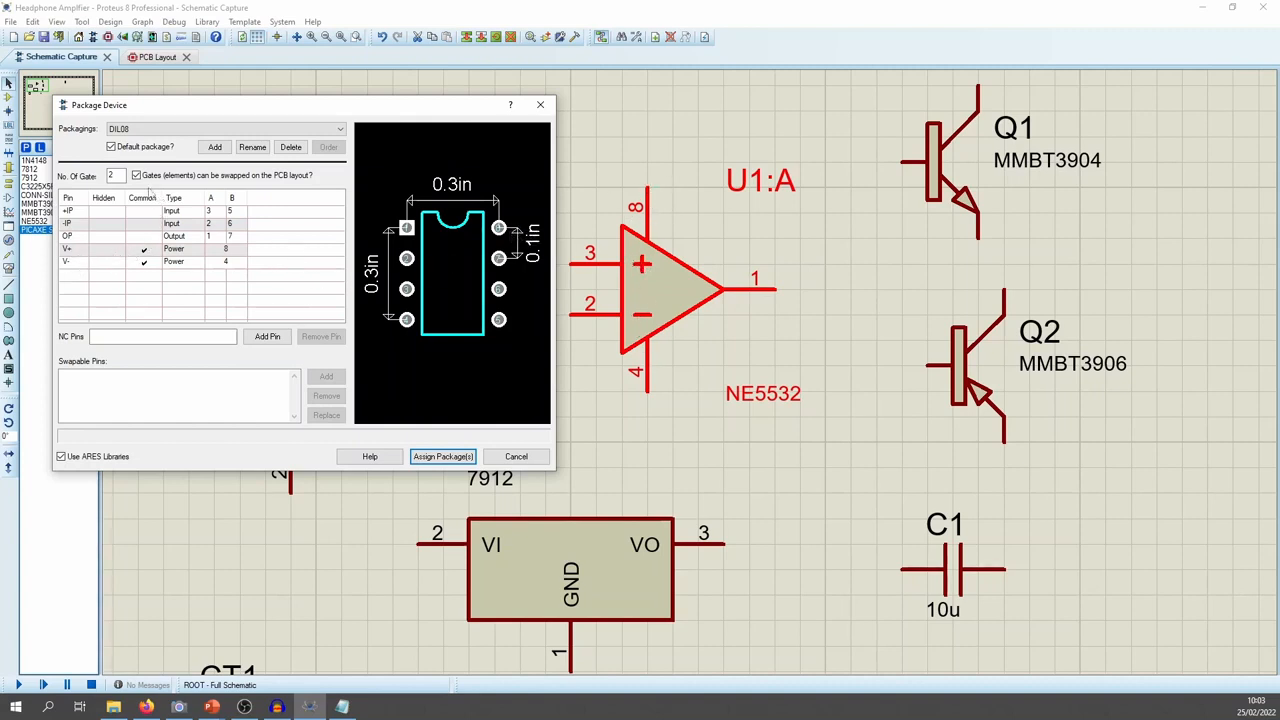
pyautogui.doubleClick(116, 175)
pyautogui.write('2')
pyautogui.click(141, 251)
pyautogui.click(145, 252)
pyautogui.click(146, 254)
pyautogui.click(144, 253)
pyautogui.click(144, 252)
# Switch to the NE5532 datasheet in Firefox and look through its electrical characteristics and recommended operating conditions
pyautogui.click(156, 707)
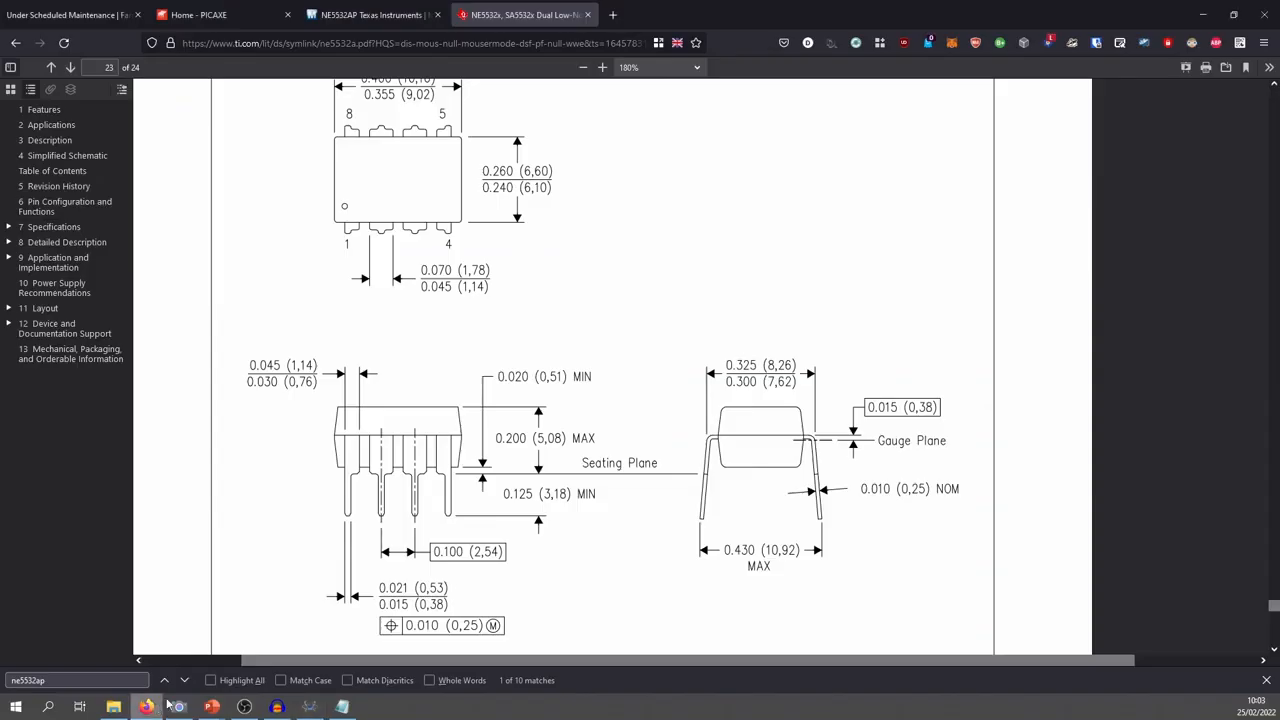
pyautogui.moveTo(1272, 597); pyautogui.dragTo(1262, 203)
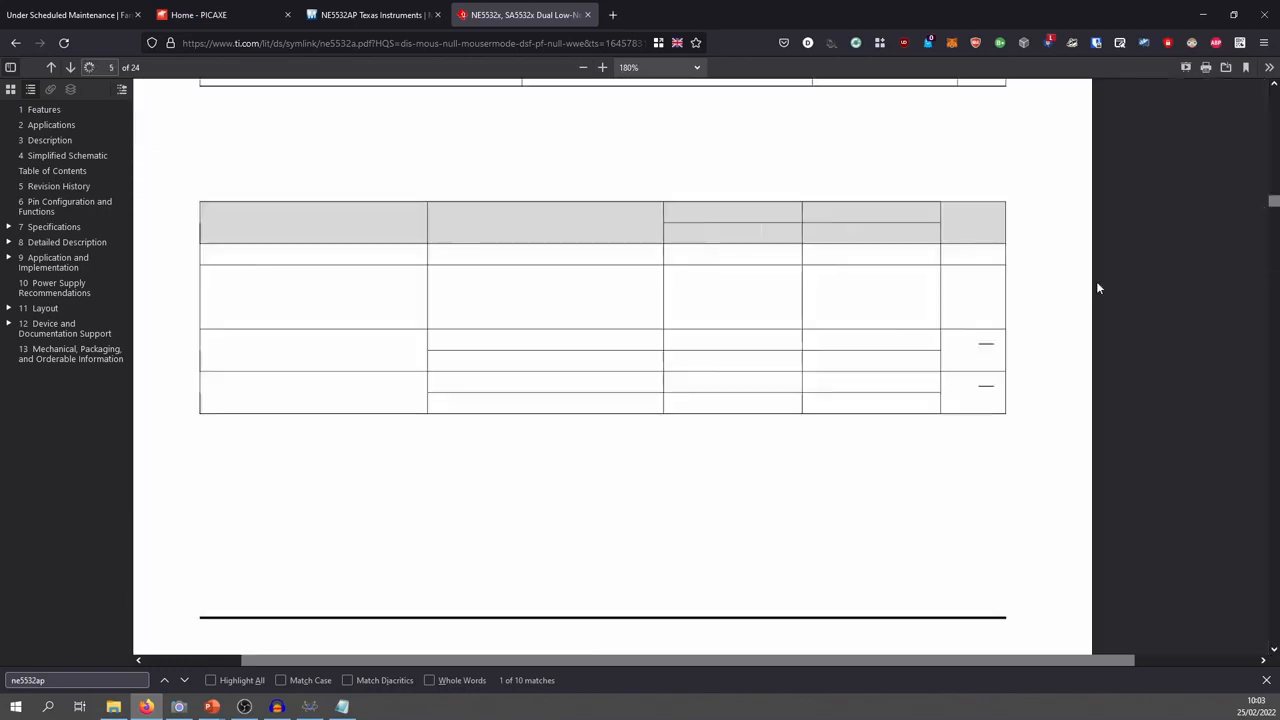
pyautogui.scroll(5, 757, 523)
pyautogui.scroll(6, 753, 528)
pyautogui.scroll(-4, 753, 528)
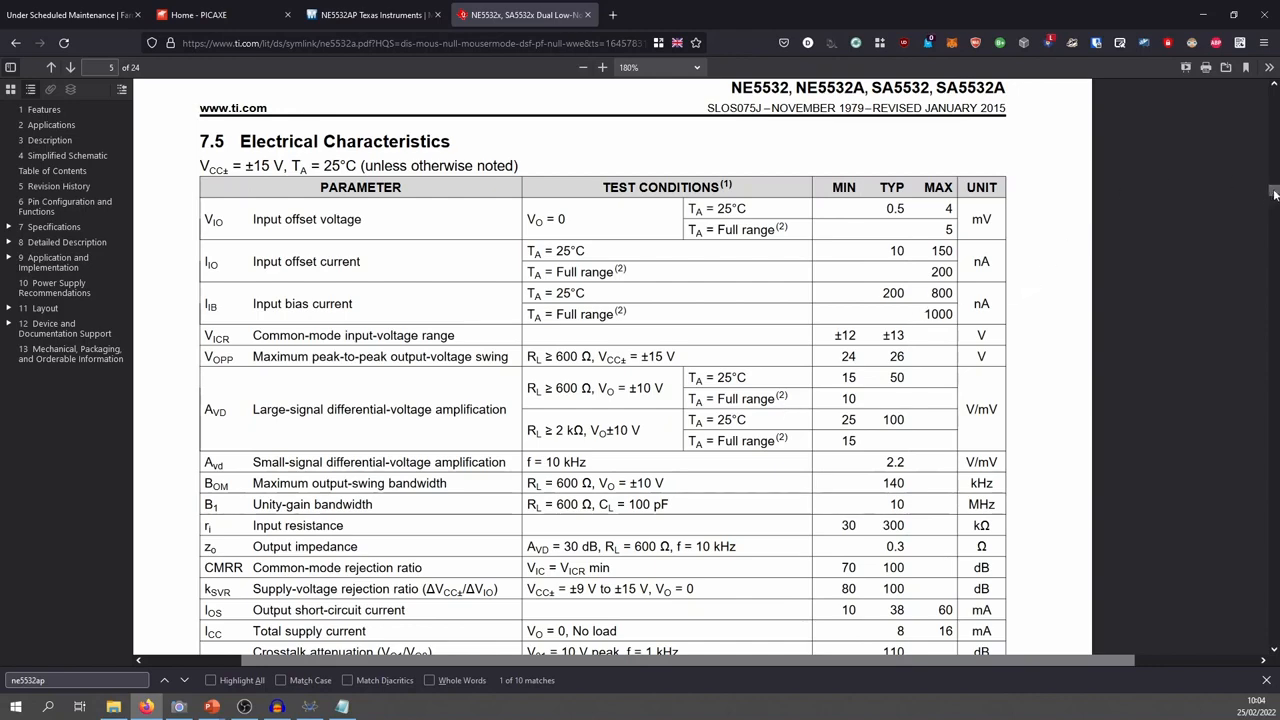
pyautogui.scroll(1, 1273, 196)
pyautogui.scroll(10, 1124, 140)
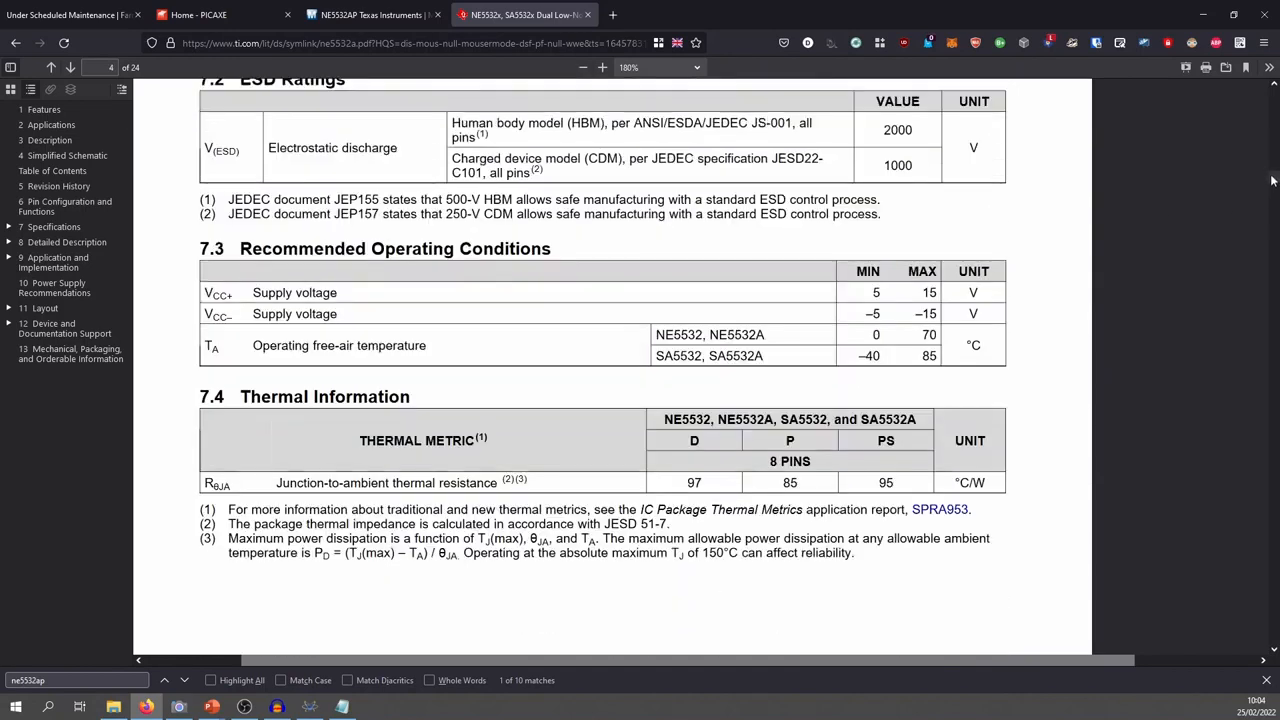
# Check the NE5532AP specifications on the Mouser product page and return to the datasheet
pyautogui.click(370, 14)
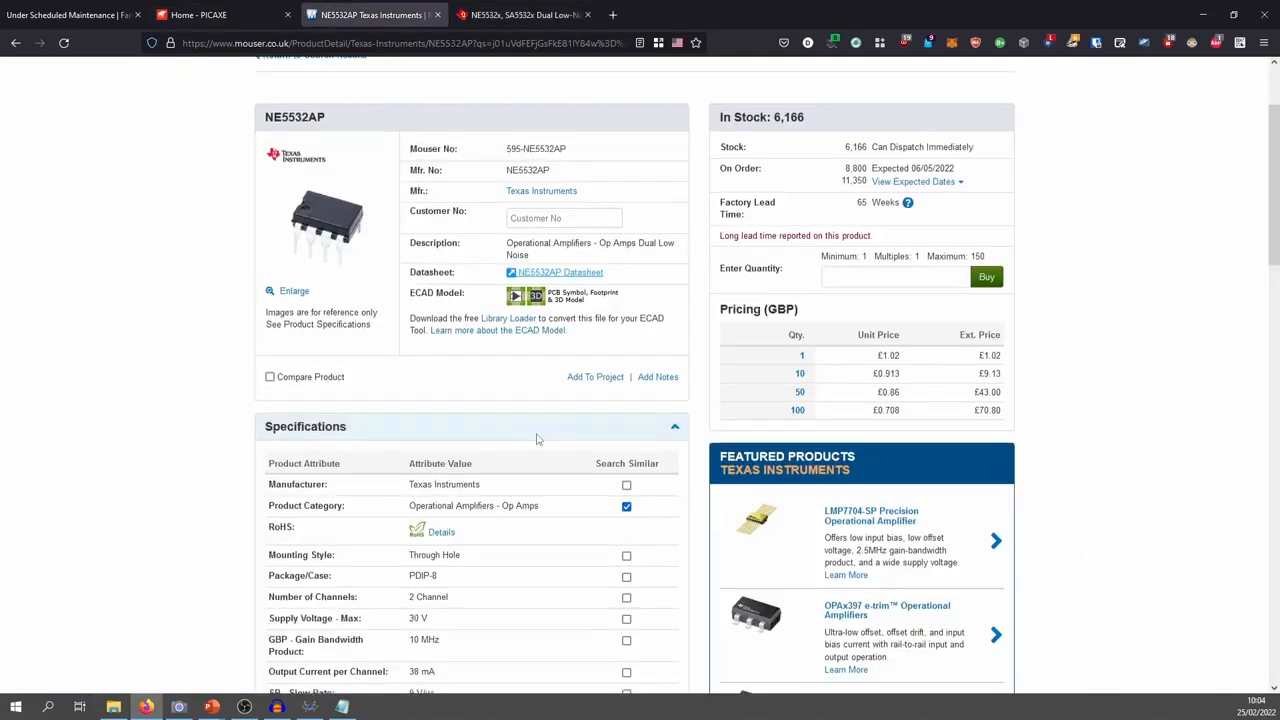
pyautogui.scroll(-3, 525, 418)
pyautogui.scroll(-4, 525, 418)
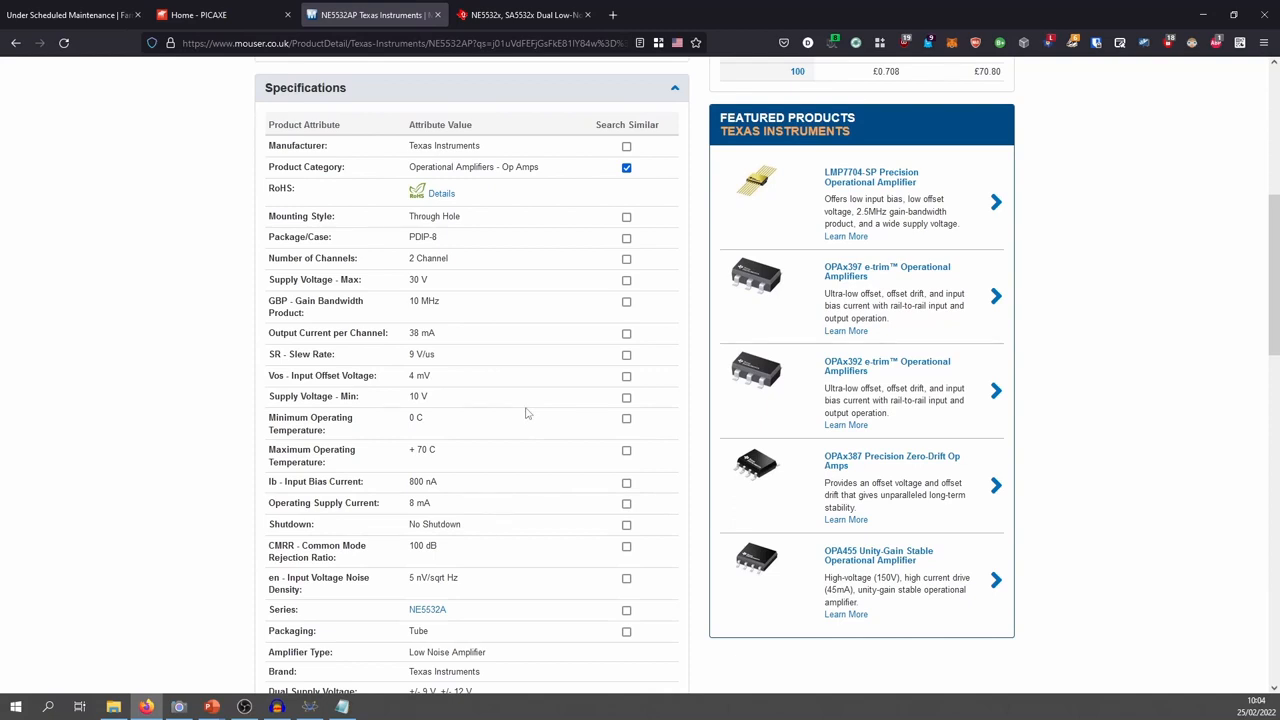
pyautogui.click(547, 10)
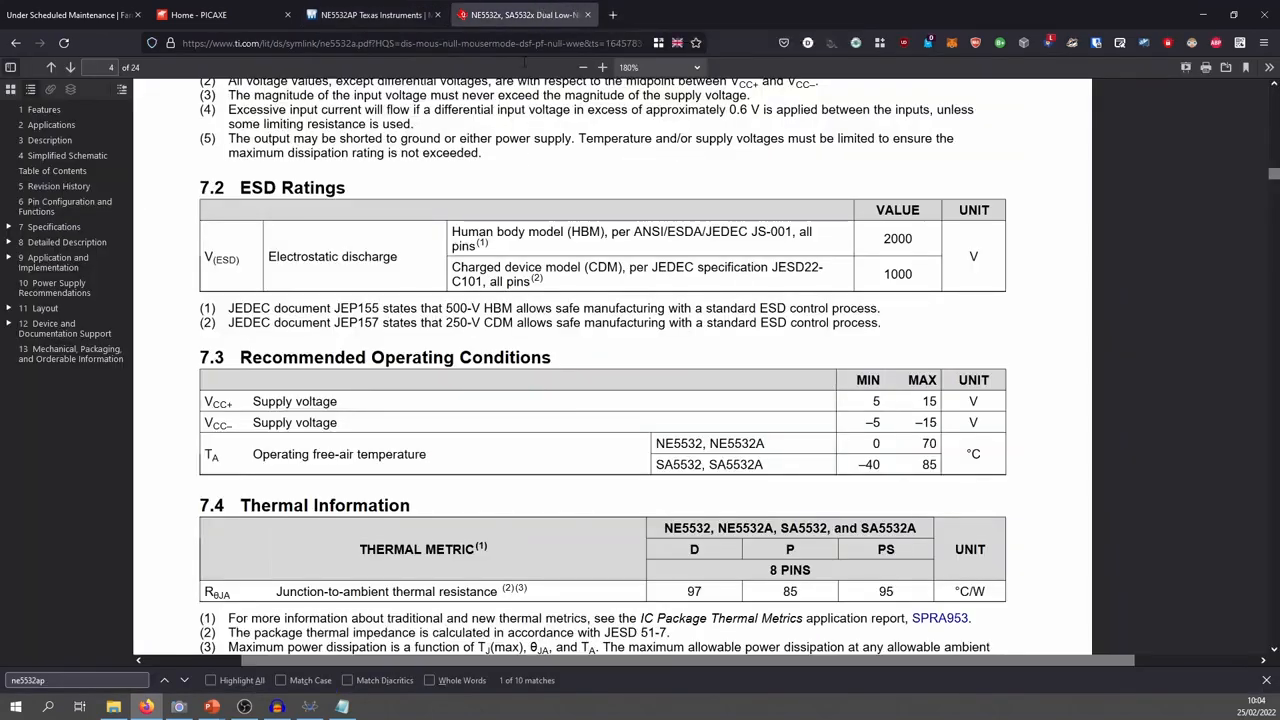
pyautogui.click(415, 8)
pyautogui.click(520, 14)
# Find the datasheet's Pin Configuration and Functions section and compare its pinout with the DIL08 pin assignments in Proteus
pyautogui.moveTo(1274, 175); pyautogui.dragTo(1273, 145)
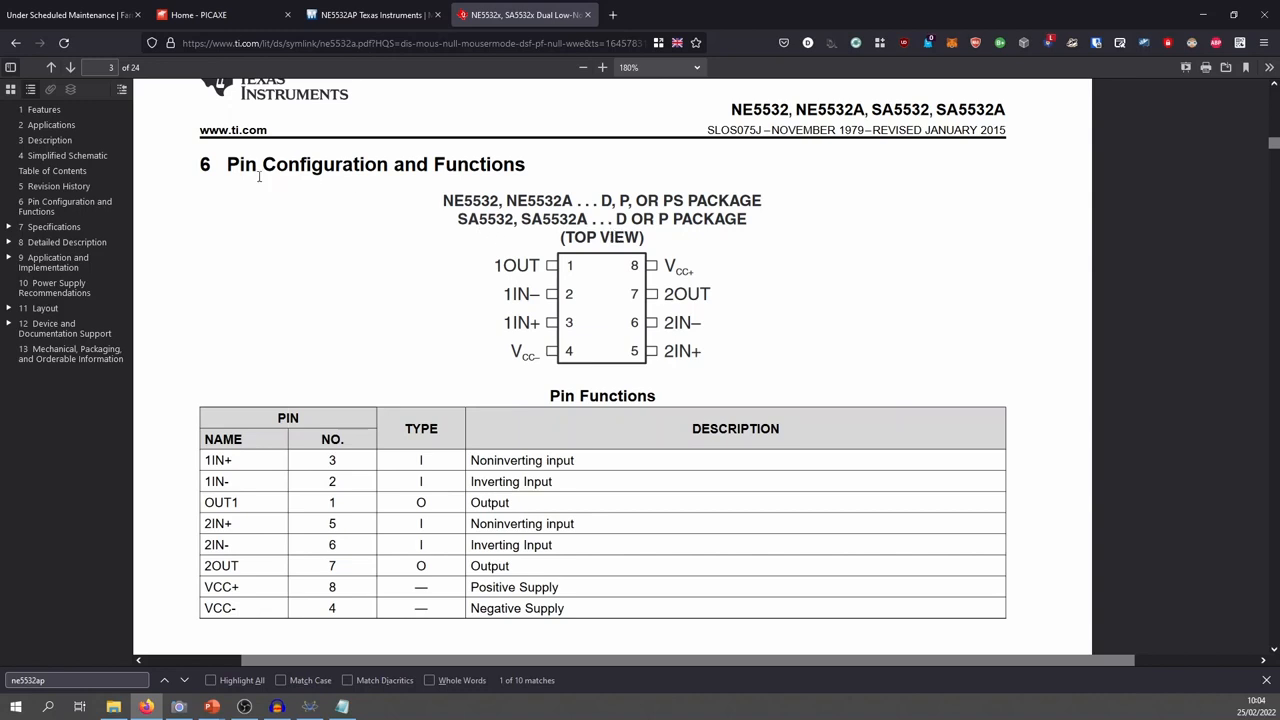
pyautogui.moveTo(245, 168); pyautogui.dragTo(452, 166)
pyautogui.click(692, 277)
pyautogui.click(310, 706)
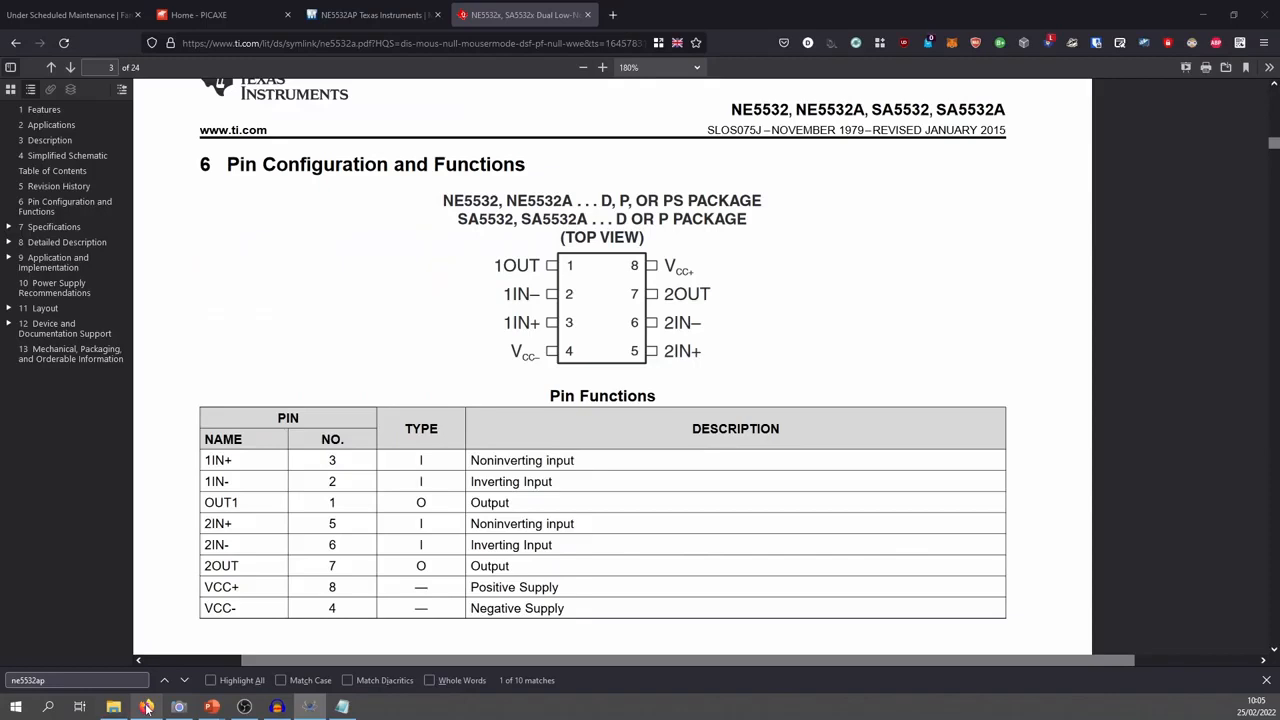
pyautogui.click(146, 706)
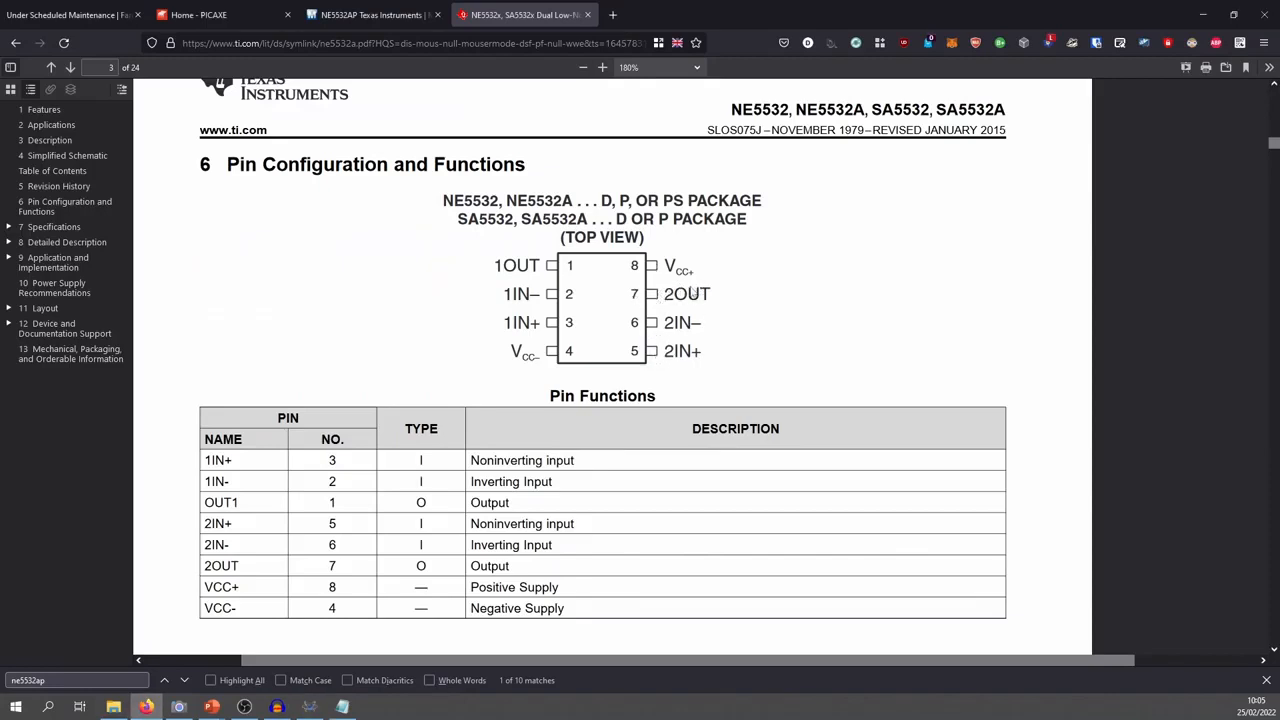
pyautogui.click(146, 706)
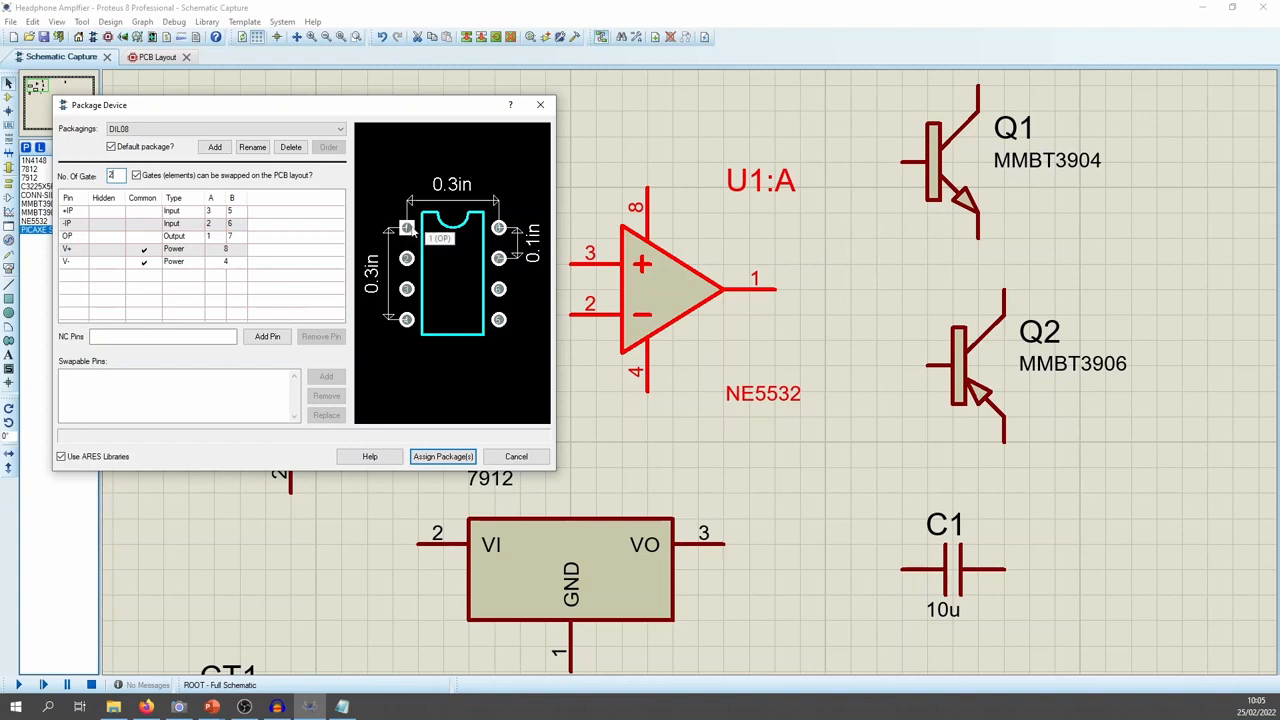
# Clear gate B's +IP pin number, set it to 5 again, and assign the DIL08 package to the device
pyautogui.click(244, 211)
pyautogui.press('BackSpace')
pyautogui.press('Return')
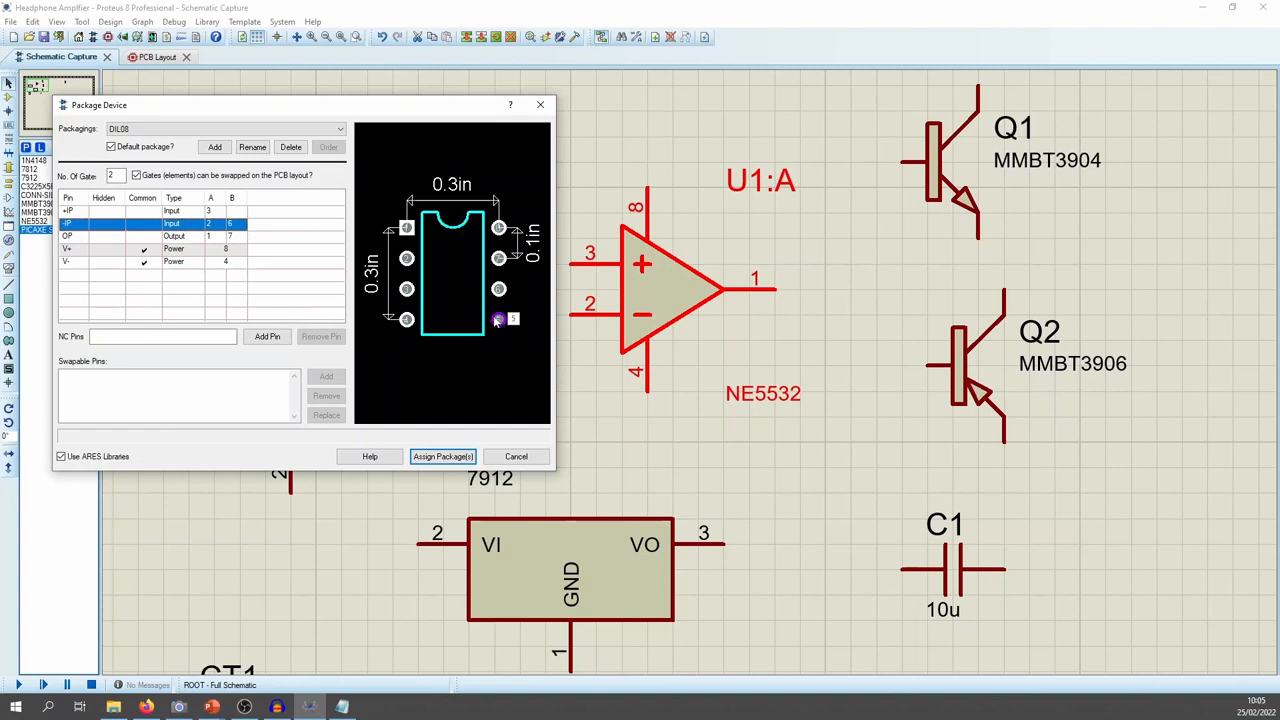
pyautogui.click(239, 212)
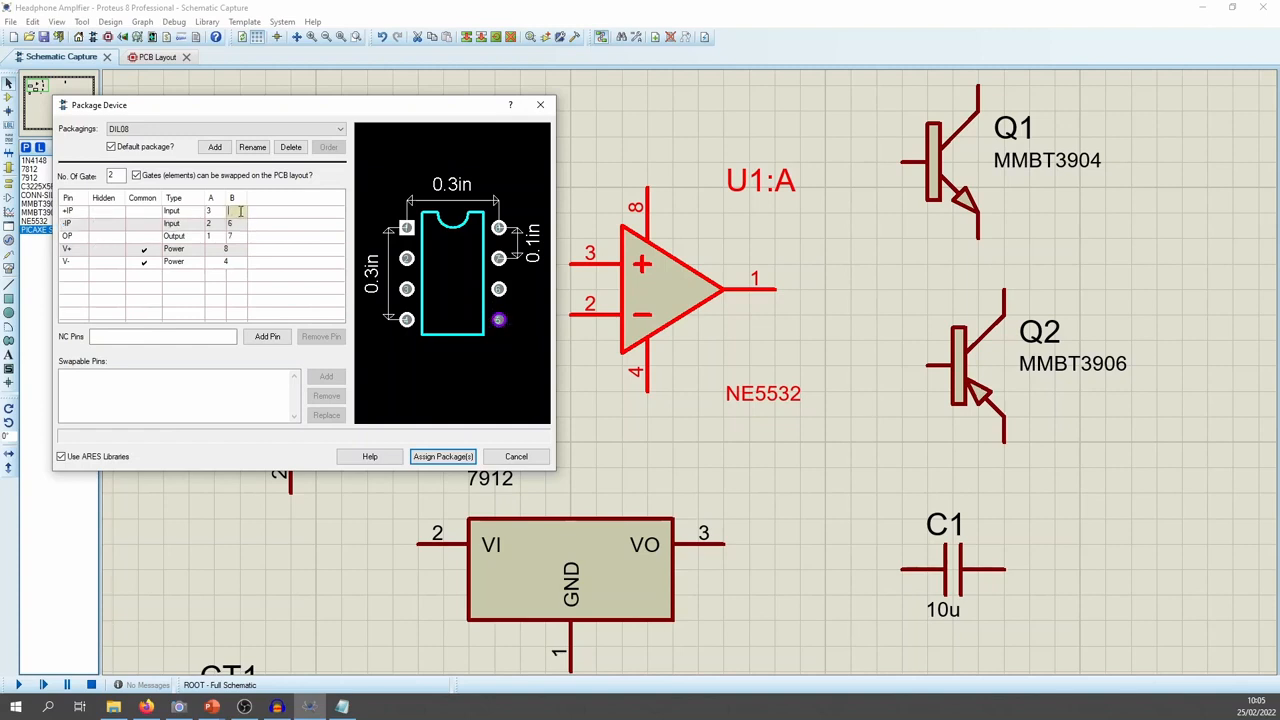
pyautogui.write('5')
pyautogui.click(290, 240)
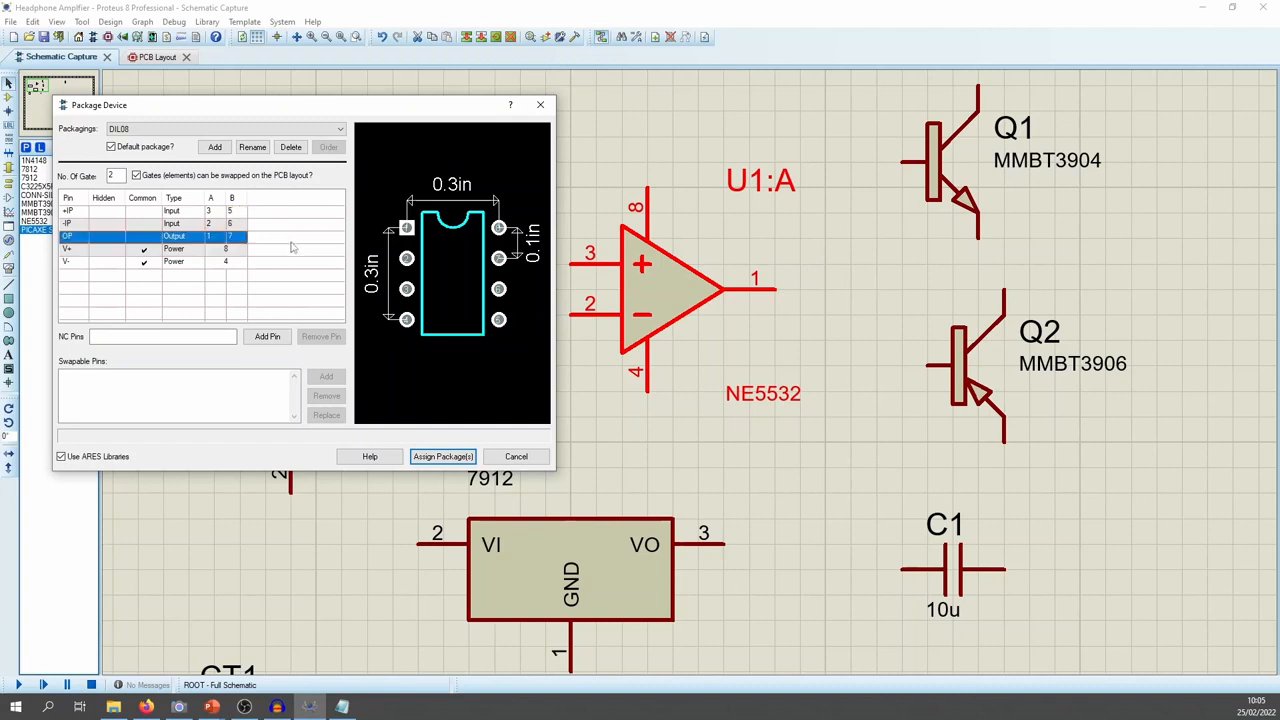
pyautogui.click(441, 456)
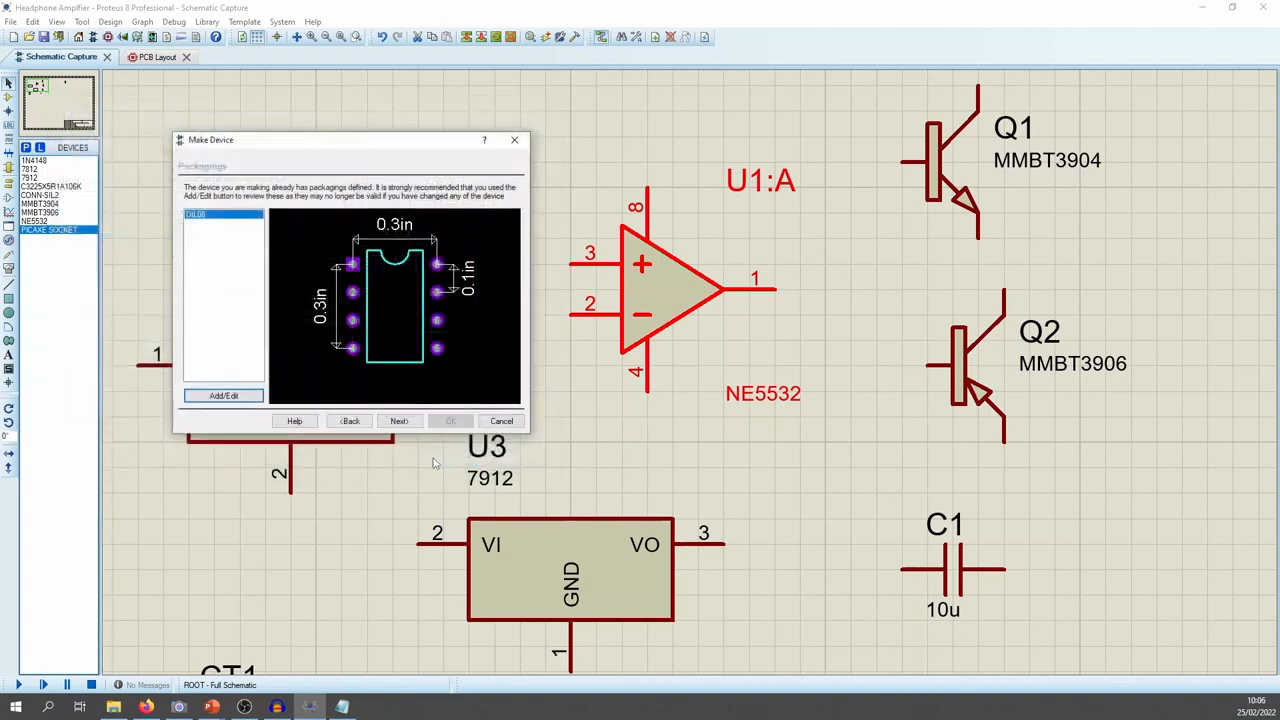
# Remove the MODFILE property from the device's component properties and check the default package of the PACKAGE property
pyautogui.click(399, 421)
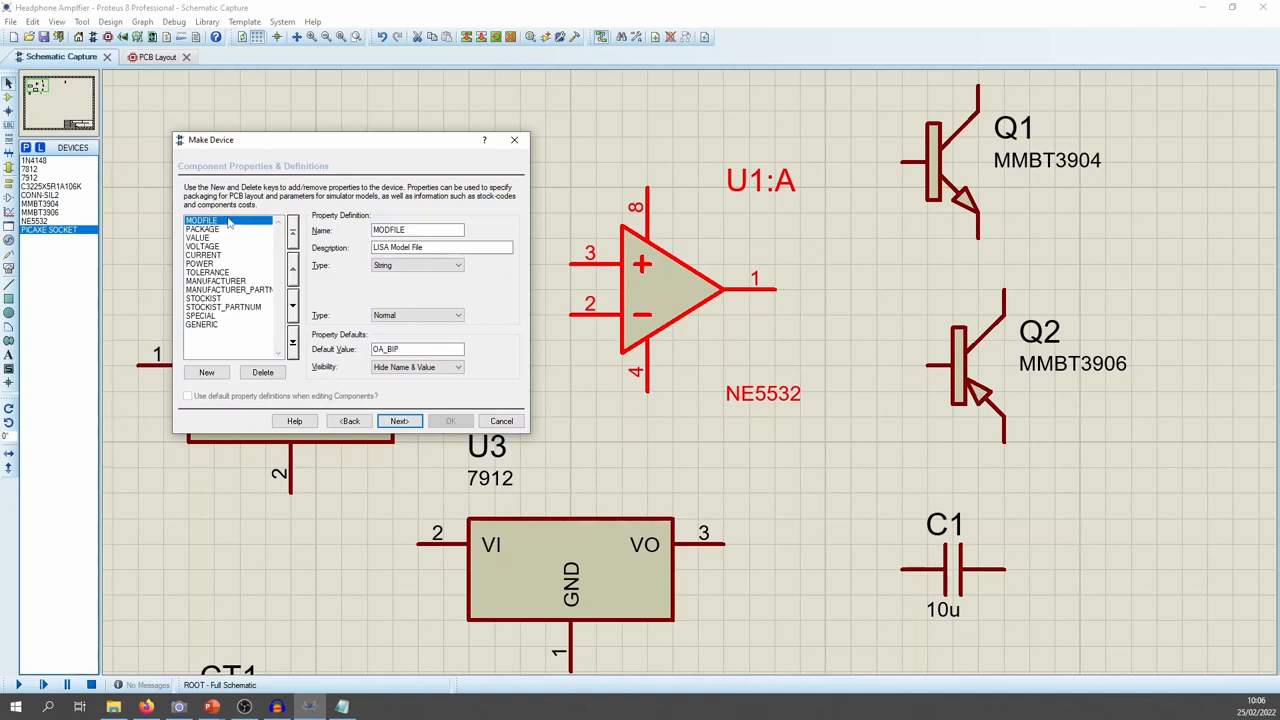
pyautogui.click(262, 373)
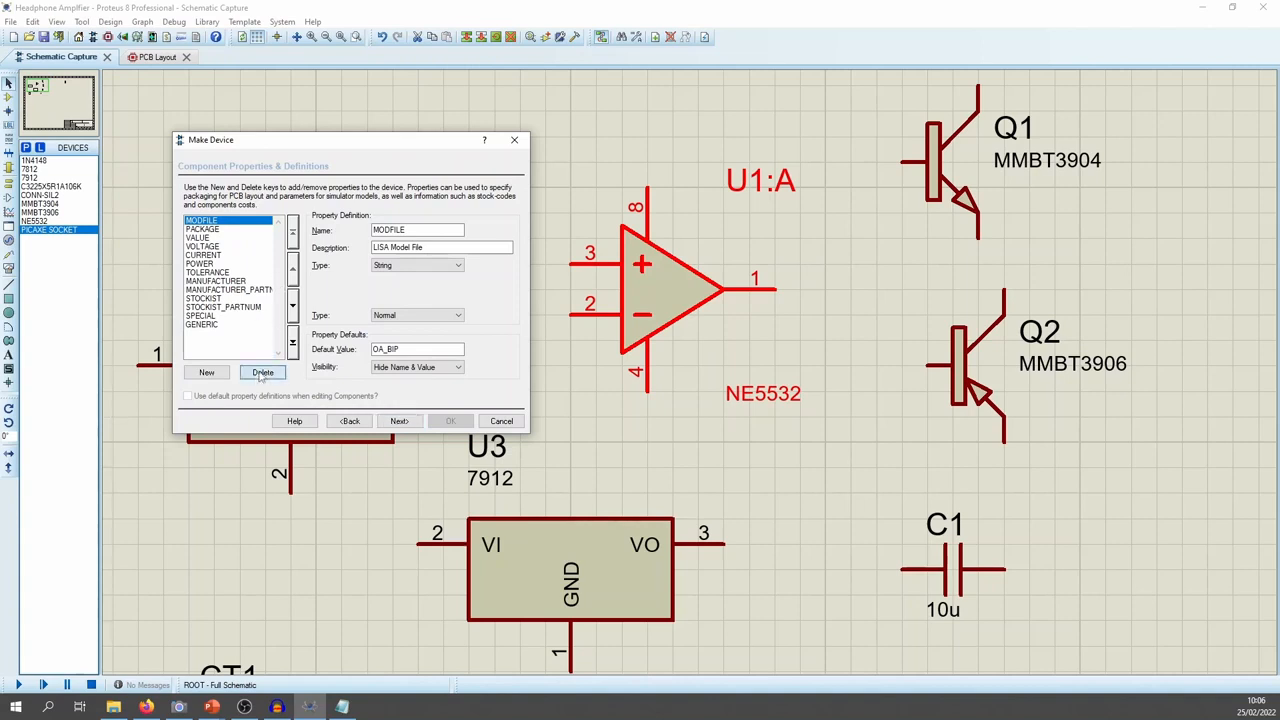
pyautogui.click(212, 230)
pyautogui.click(216, 247)
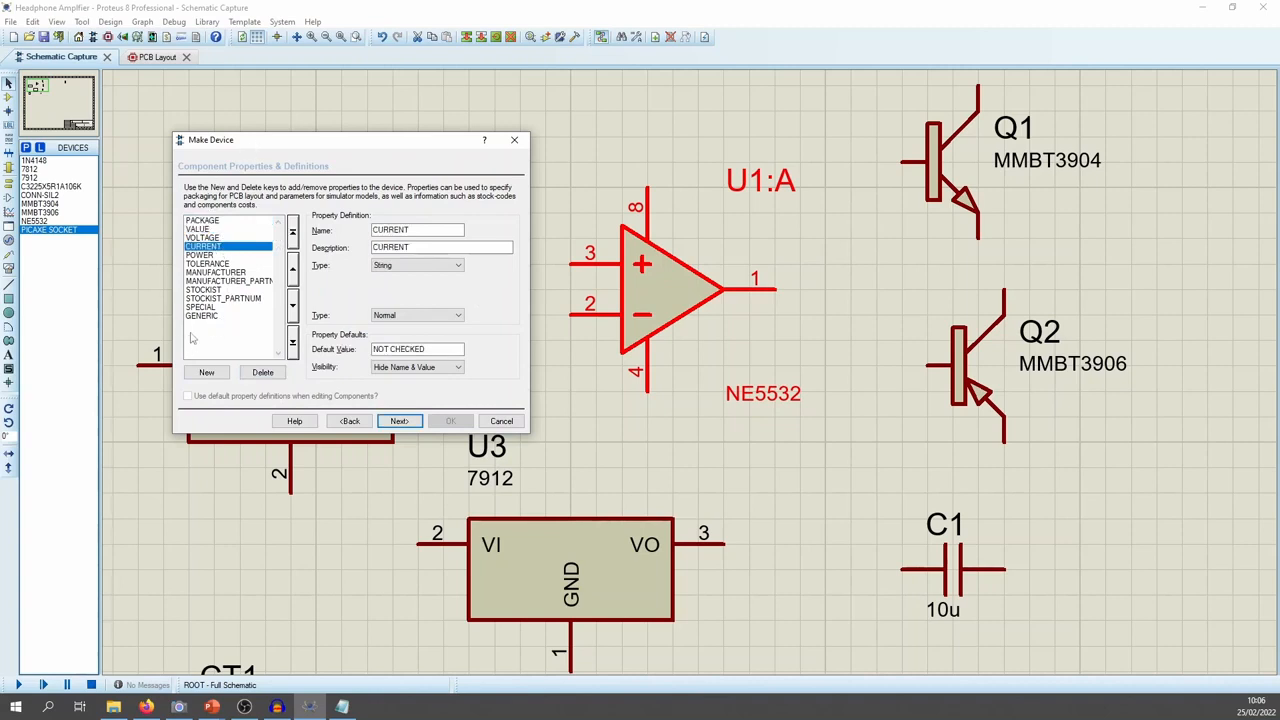
pyautogui.click(225, 222)
pyautogui.click(459, 350)
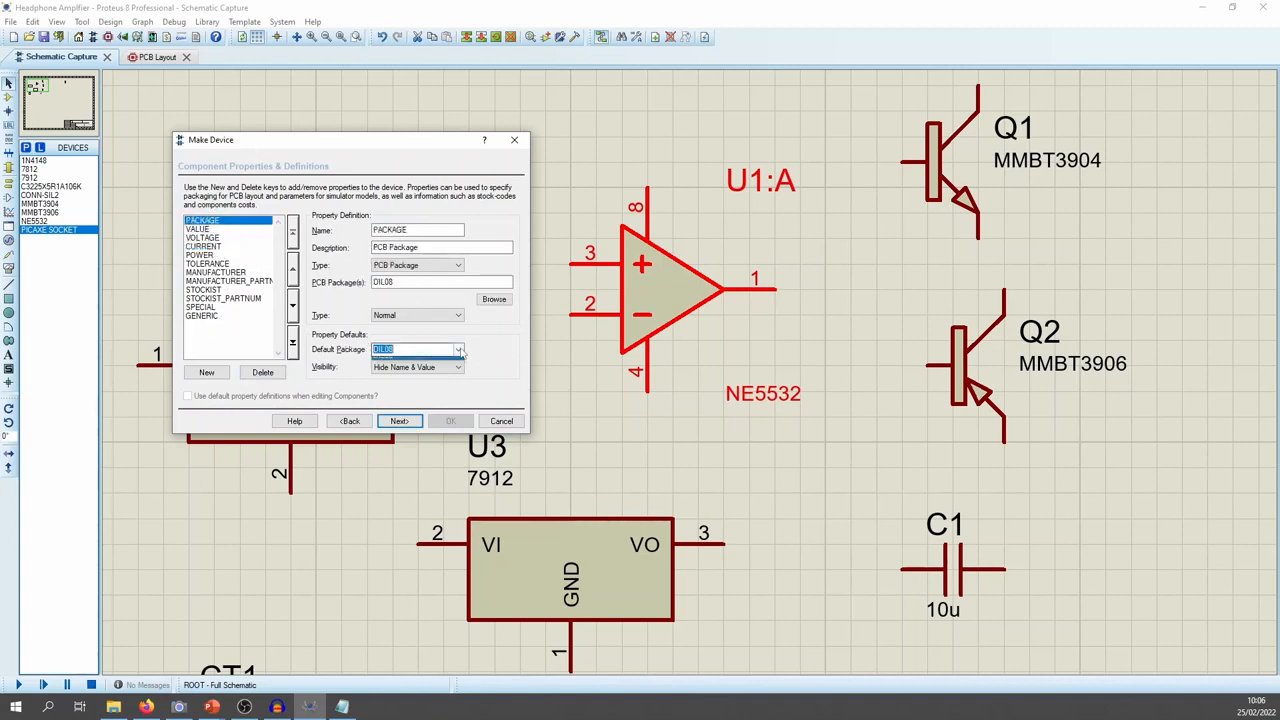
pyautogui.click(459, 350)
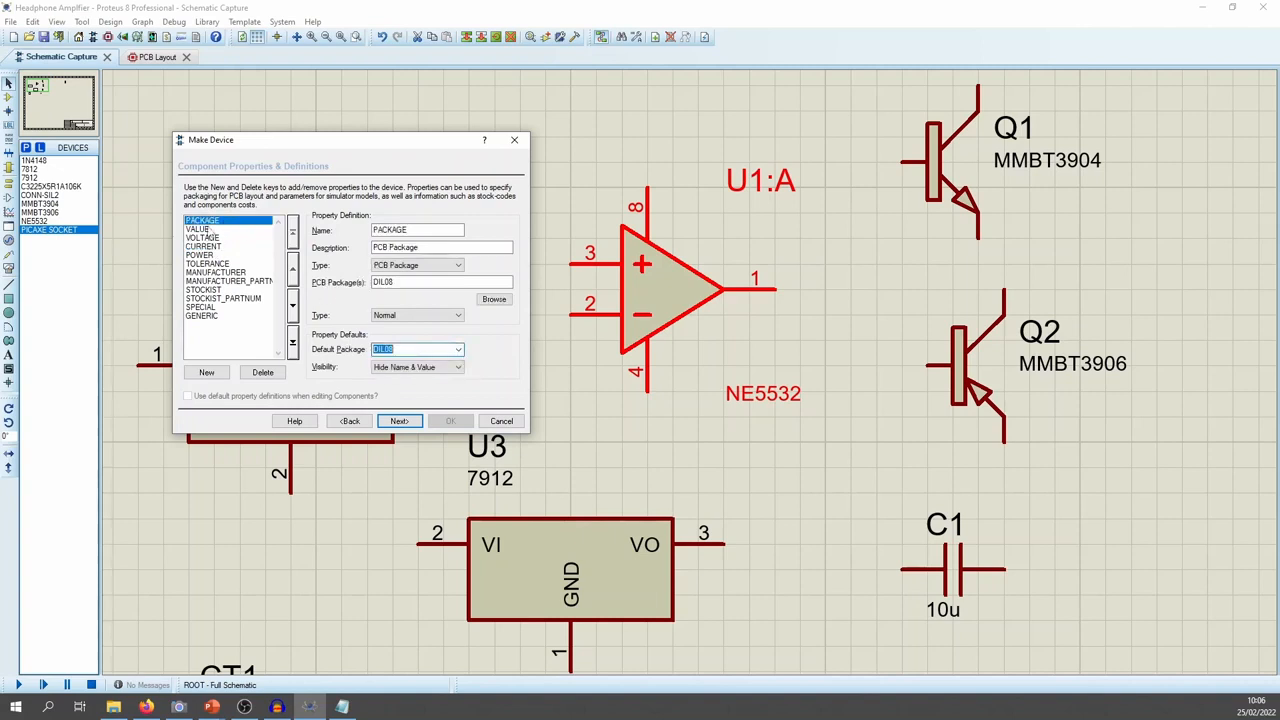
# Set the default of the VALUE property to NE5532AP and the default of the VOLTAGE property to +/-22
pyautogui.click(212, 230)
pyautogui.moveTo(462, 349); pyautogui.dragTo(197, 323)
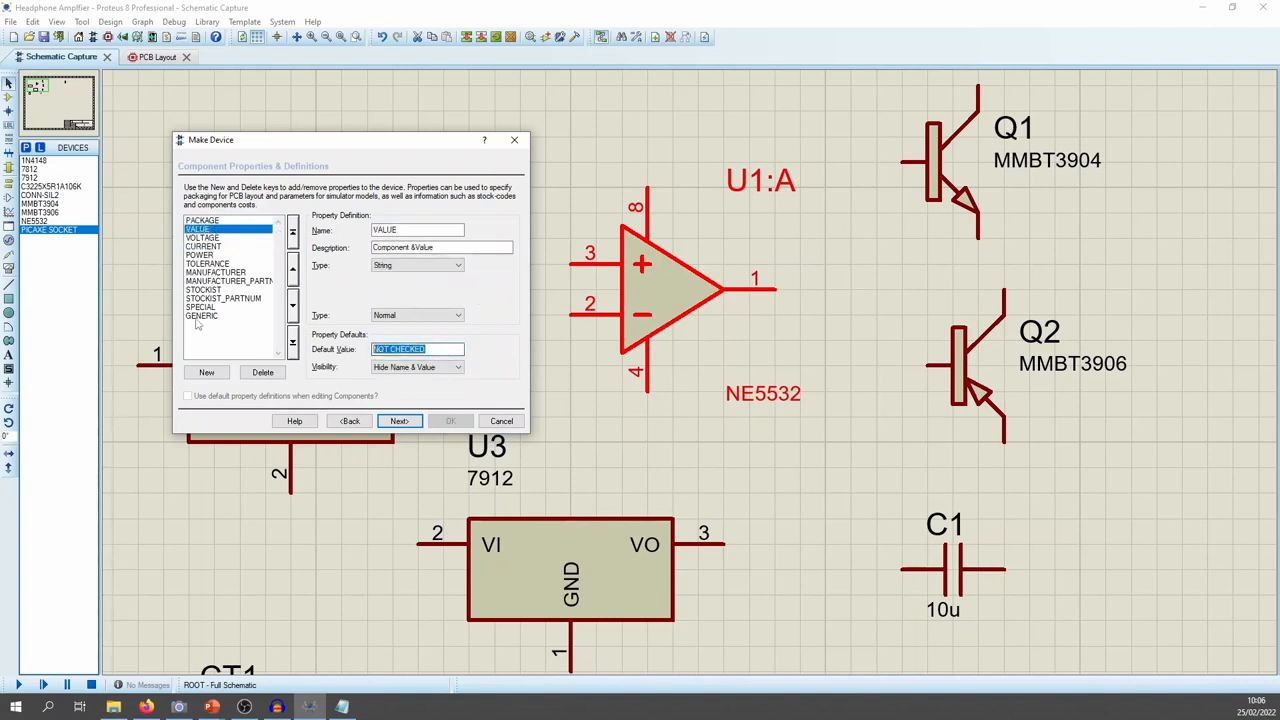
pyautogui.write('NE5532AP')
pyautogui.click(217, 239)
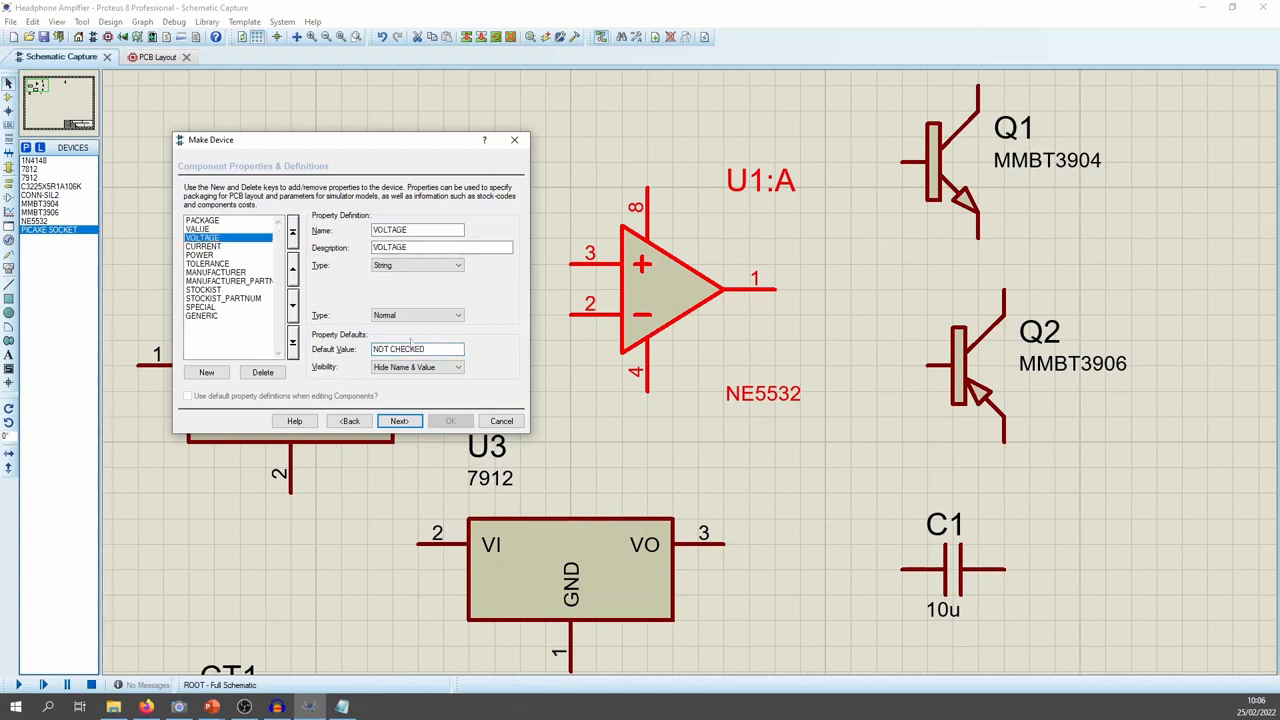
pyautogui.moveTo(438, 349); pyautogui.dragTo(342, 355)
pyautogui.write('+/-22')
pyautogui.press('BackSpace')
# Look up the output current rating for the CURRENT property in the datasheet's Specifications and Electrical Characteristics sections
pyautogui.click(220, 247)
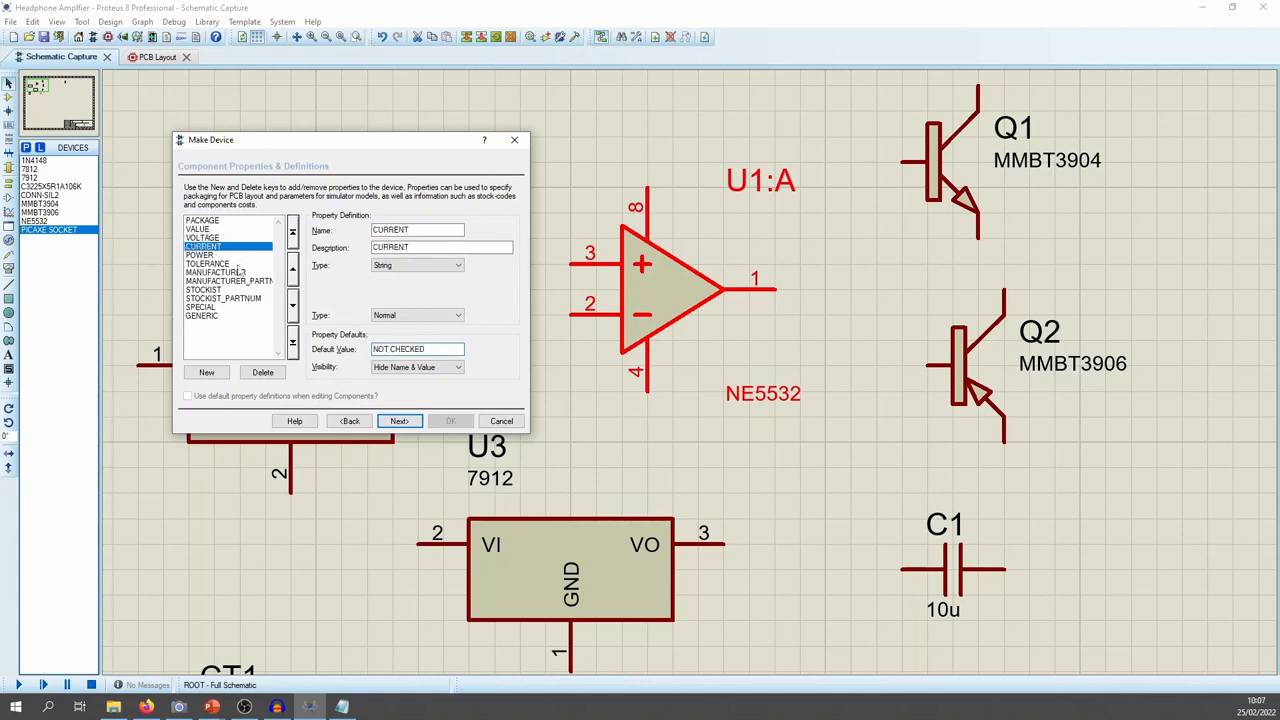
pyautogui.moveTo(452, 348); pyautogui.dragTo(372, 349)
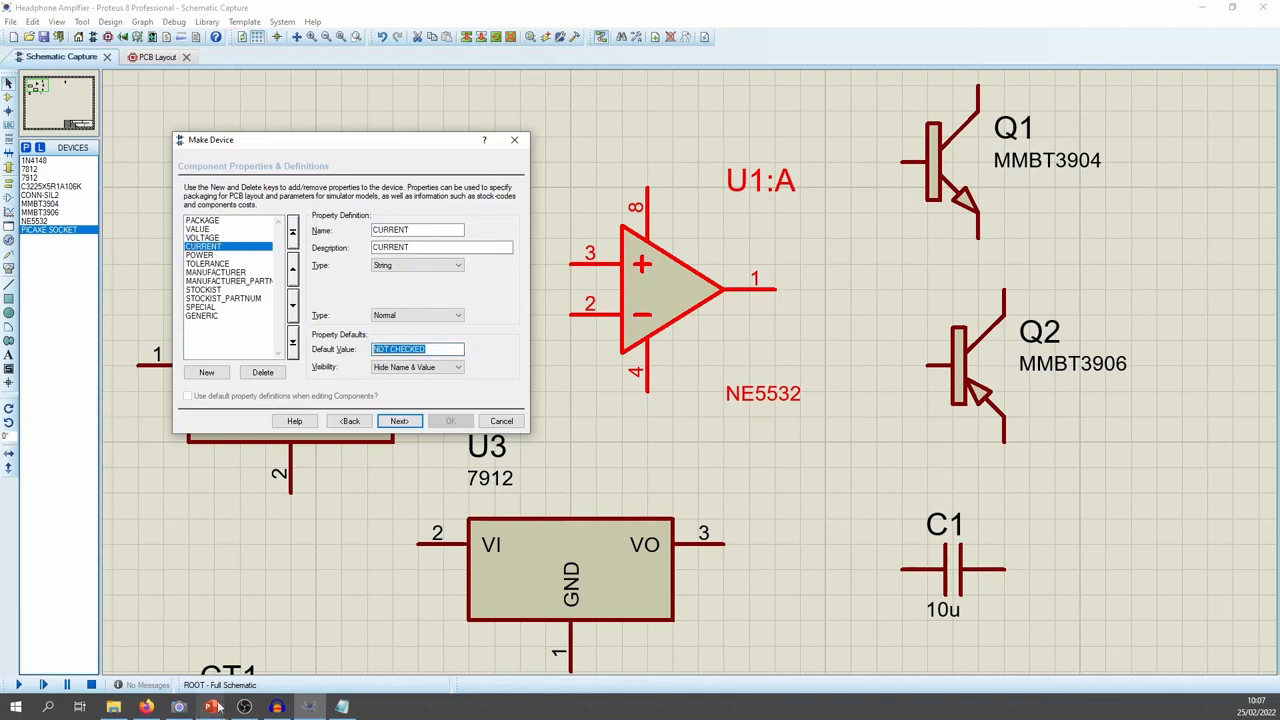
pyautogui.click(146, 707)
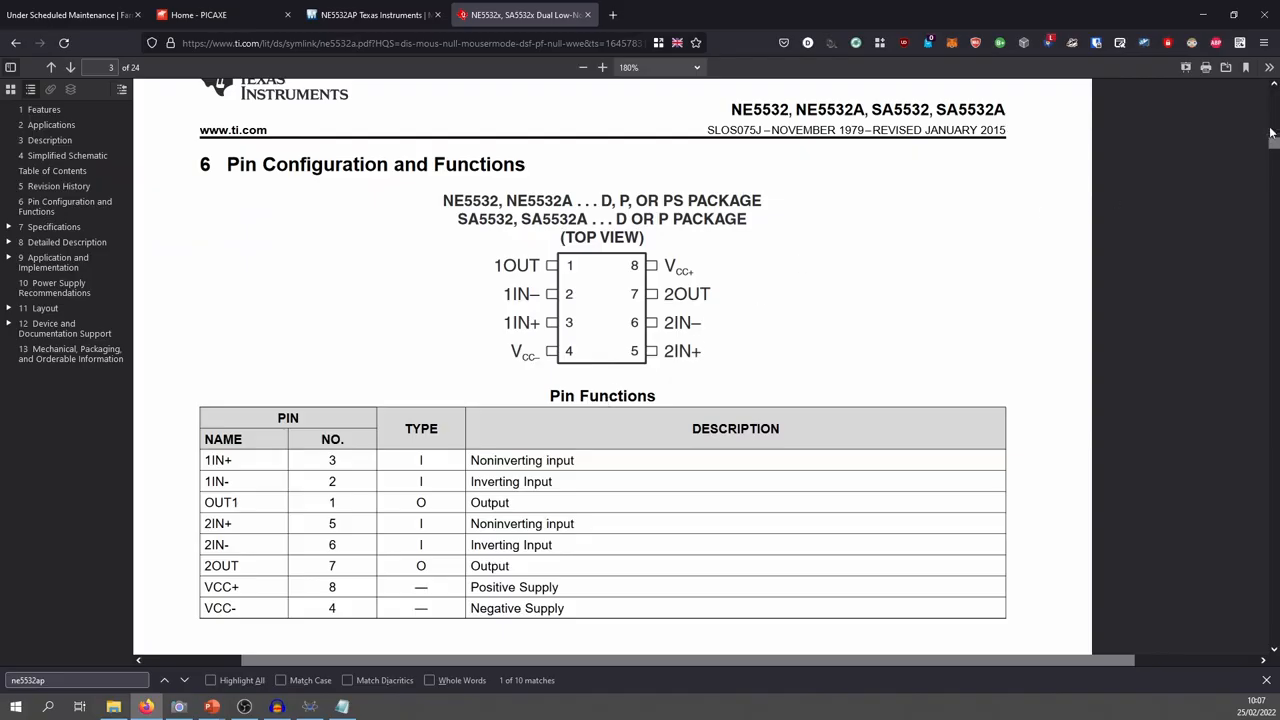
pyautogui.moveTo(1271, 133); pyautogui.dragTo(1266, 172)
pyautogui.rightClick(1266, 172)
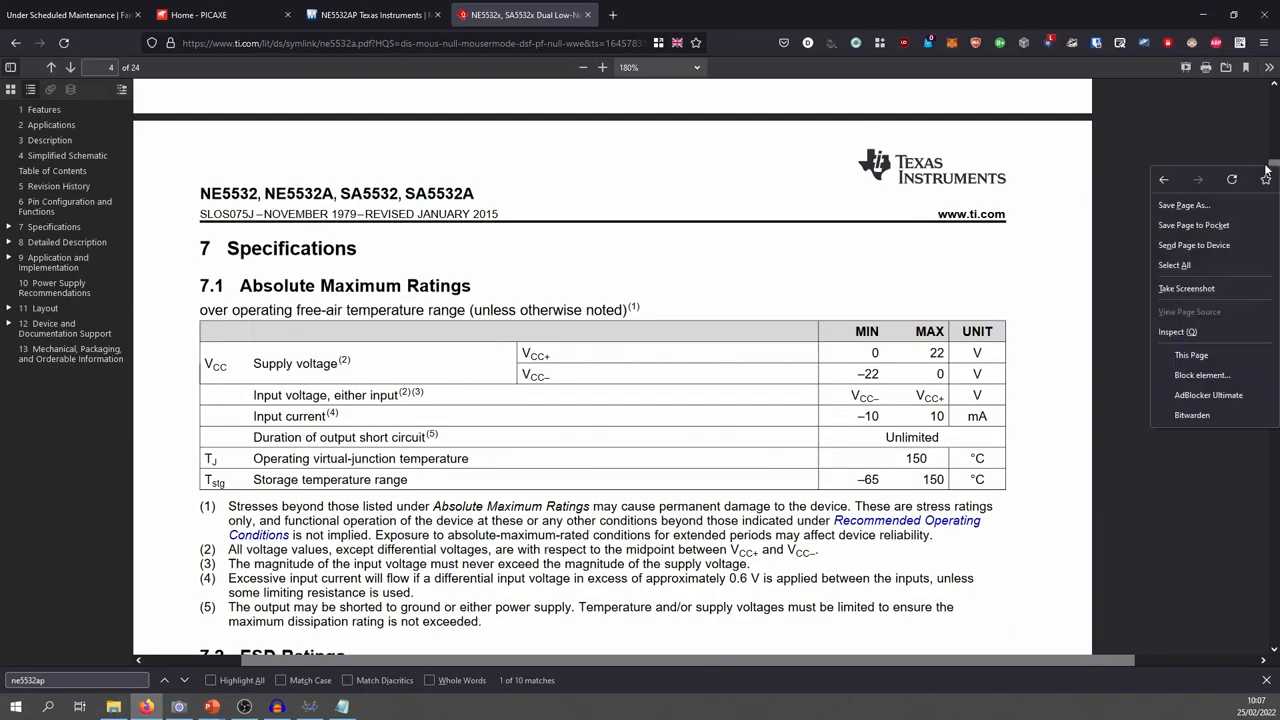
pyautogui.click(684, 323)
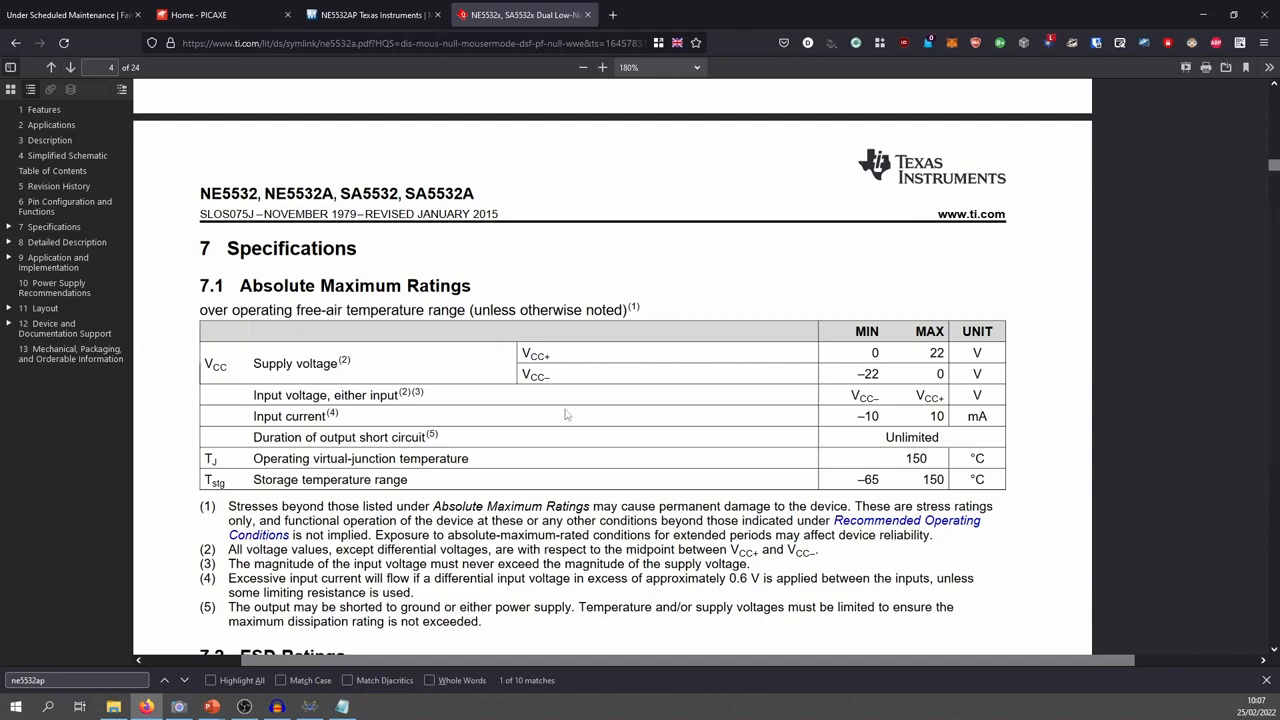
pyautogui.scroll(-3, 325, 478)
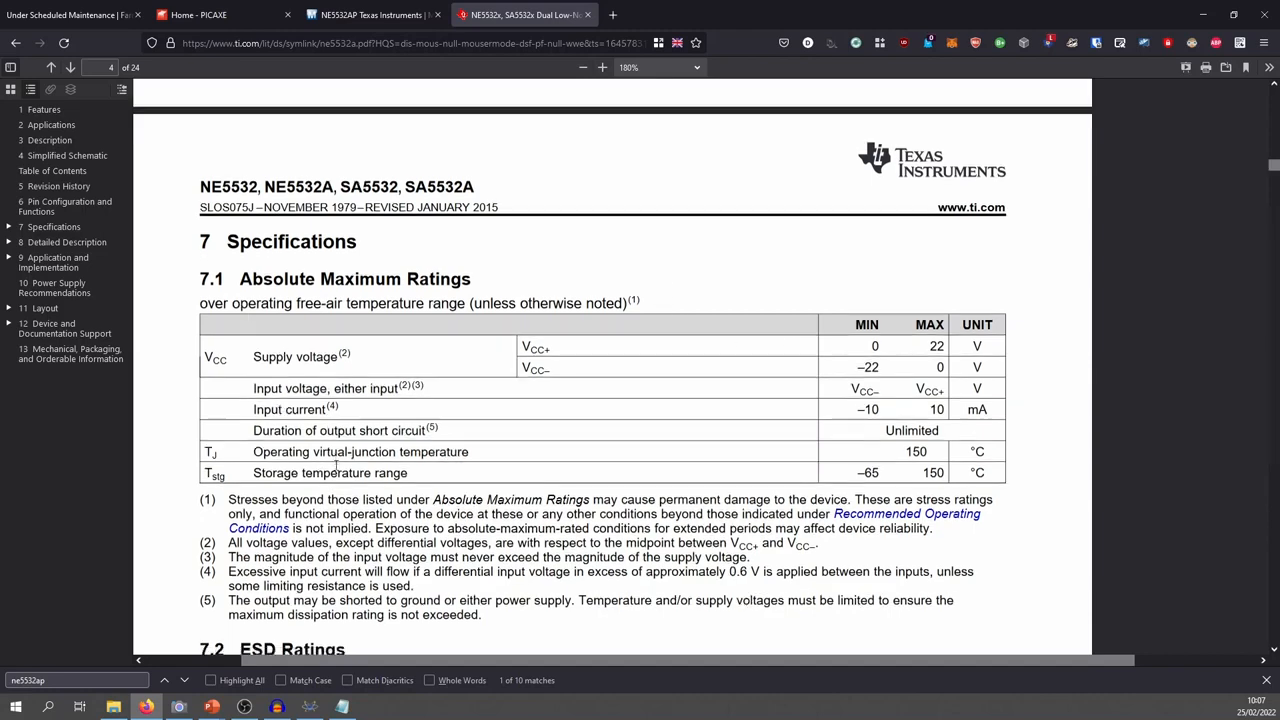
pyautogui.scroll(-5, 343, 465)
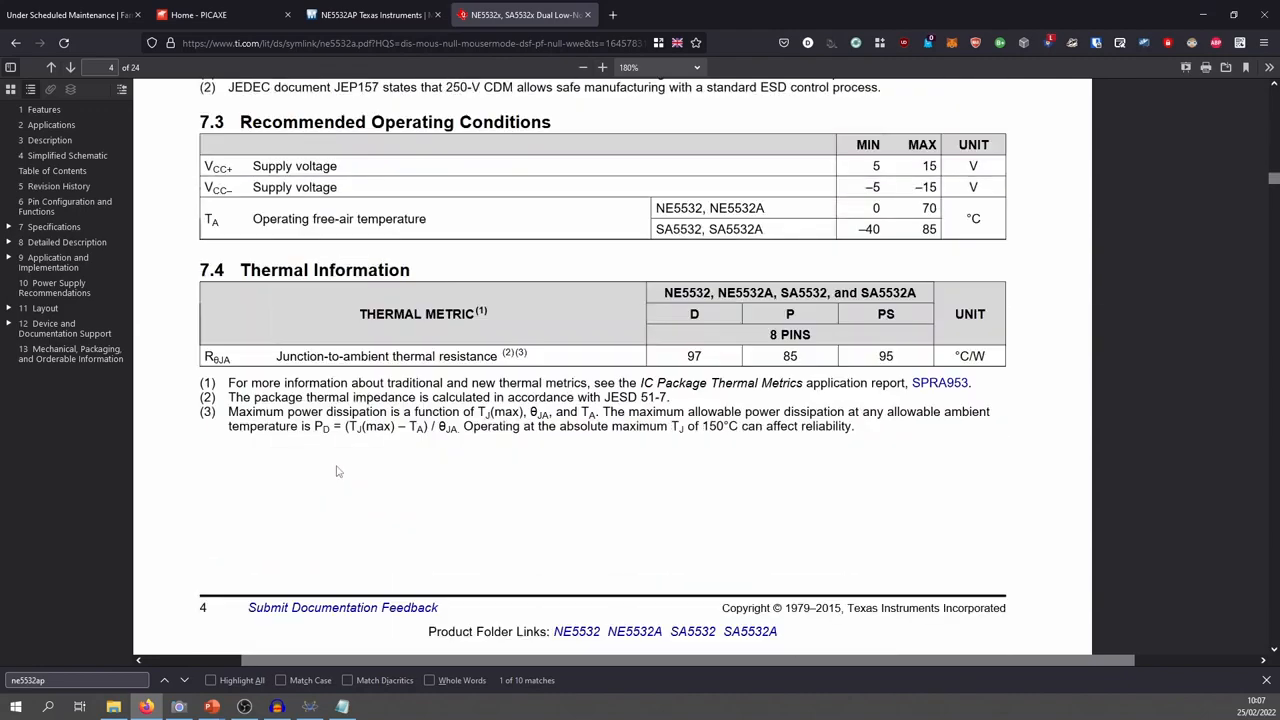
pyautogui.scroll(-6, 337, 471)
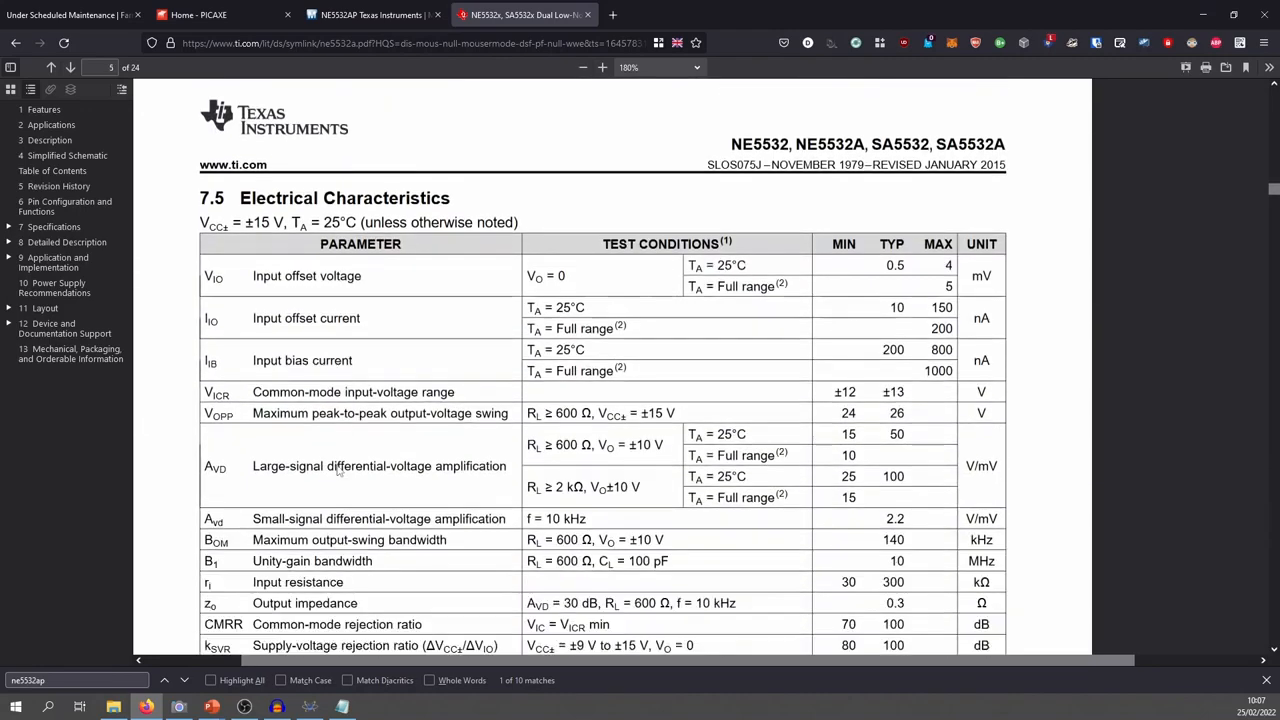
pyautogui.scroll(-1, 338, 470)
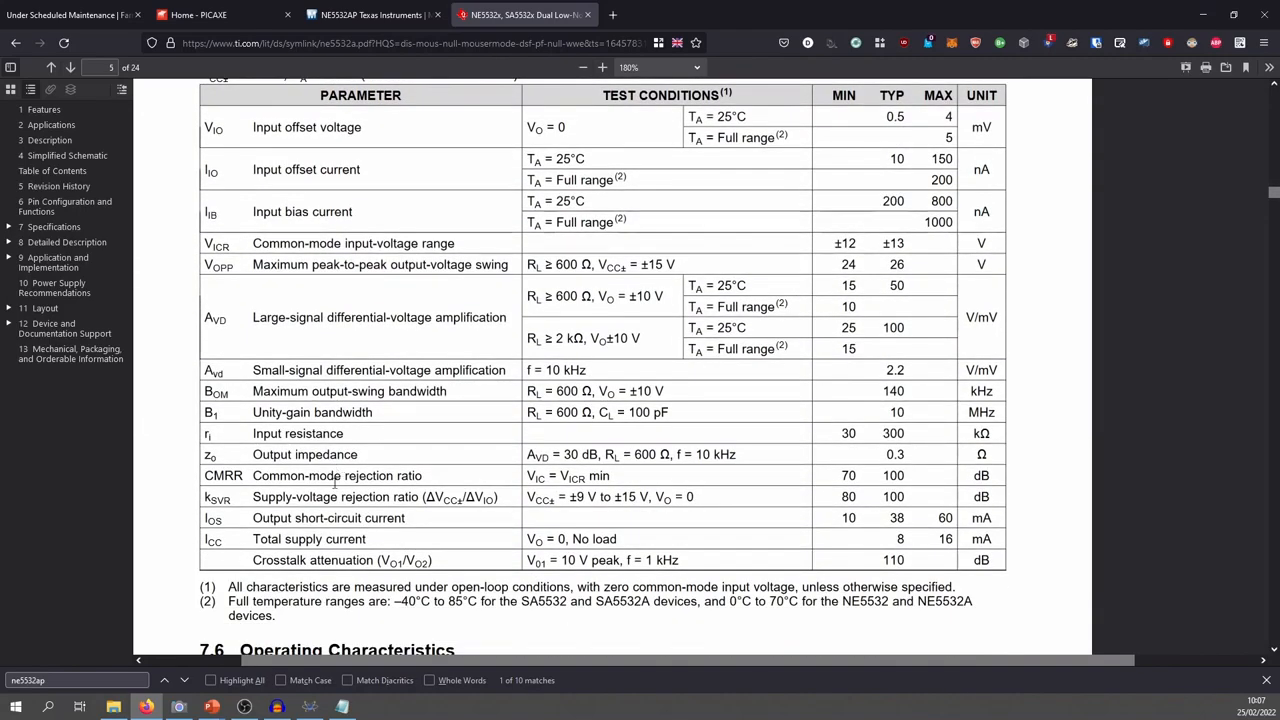
# Check the datasheet's output short-circuit current row and set the default of the CURRENT property to 10mA
pyautogui.moveTo(263, 513); pyautogui.dragTo(778, 515)
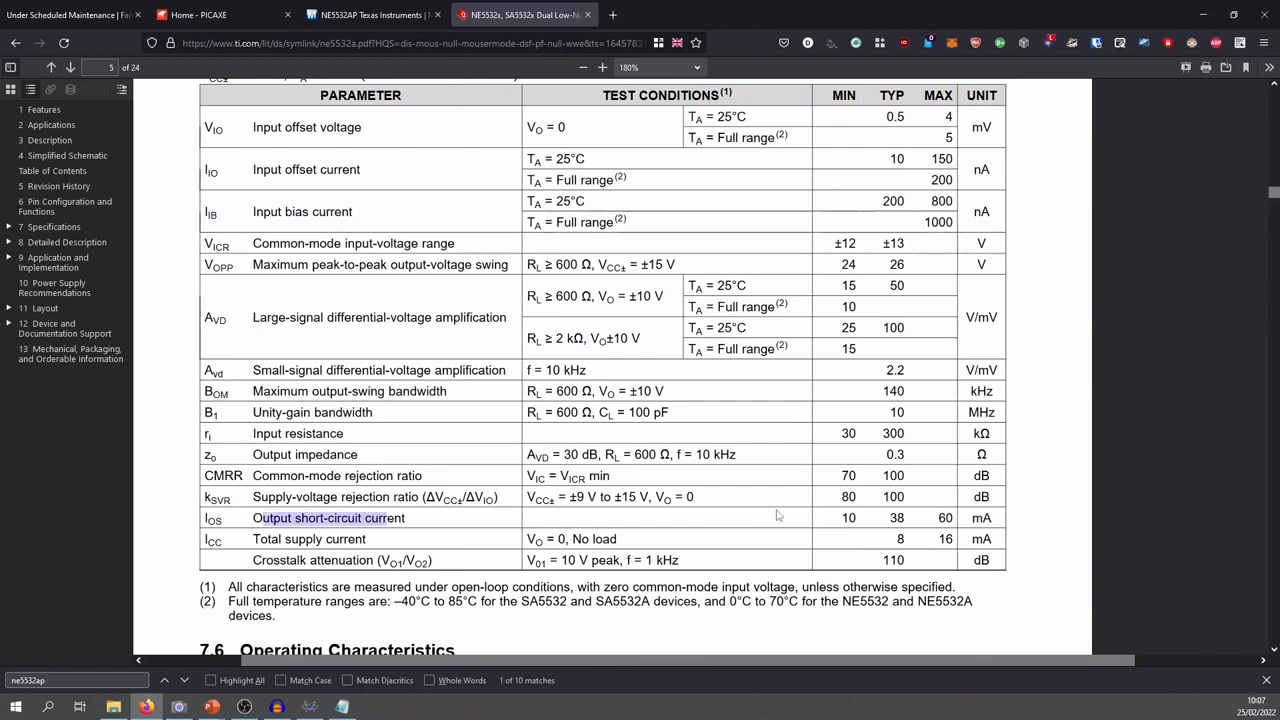
pyautogui.moveTo(778, 515); pyautogui.dragTo(885, 530)
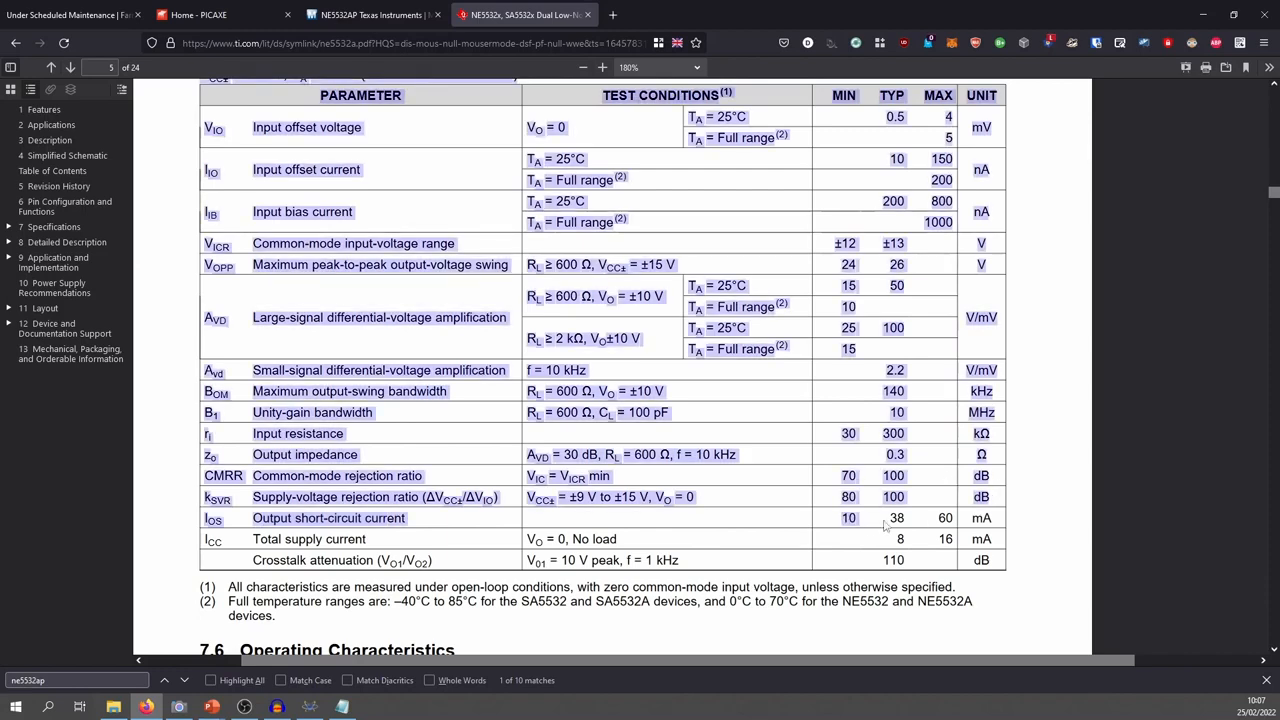
pyautogui.click(922, 521)
pyautogui.scroll(3, 926, 522)
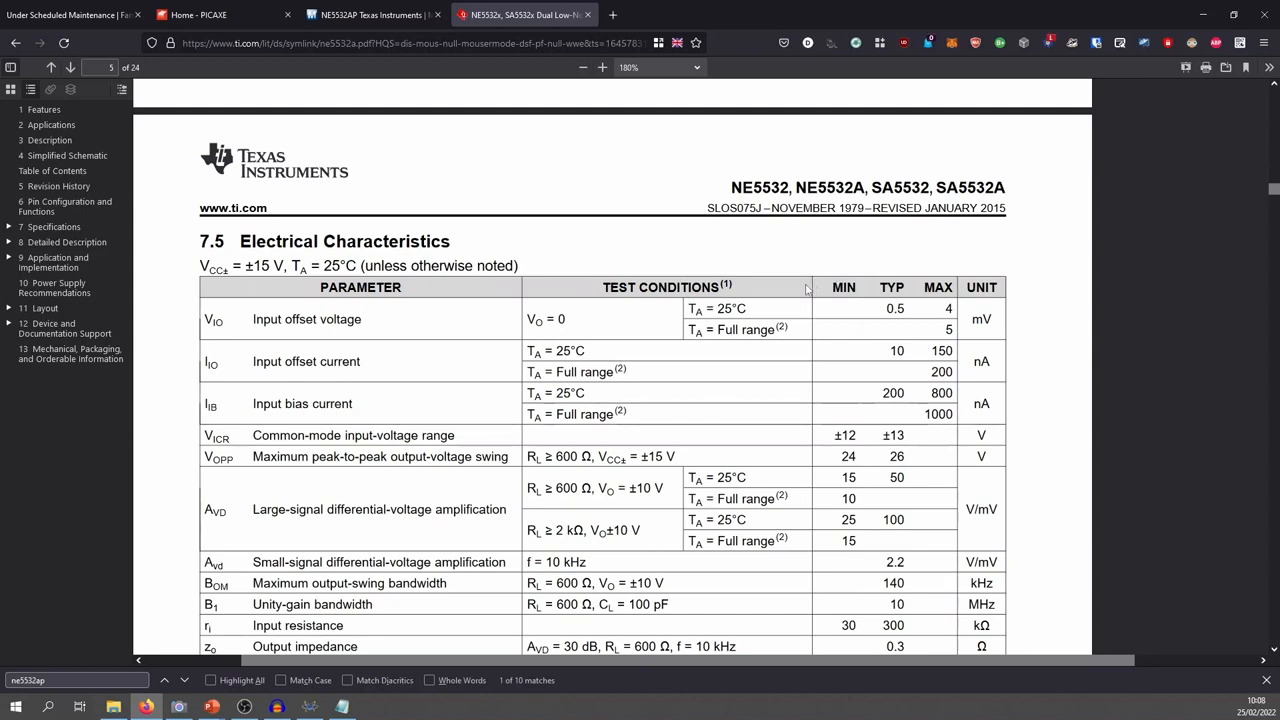
pyautogui.scroll(-3, 855, 320)
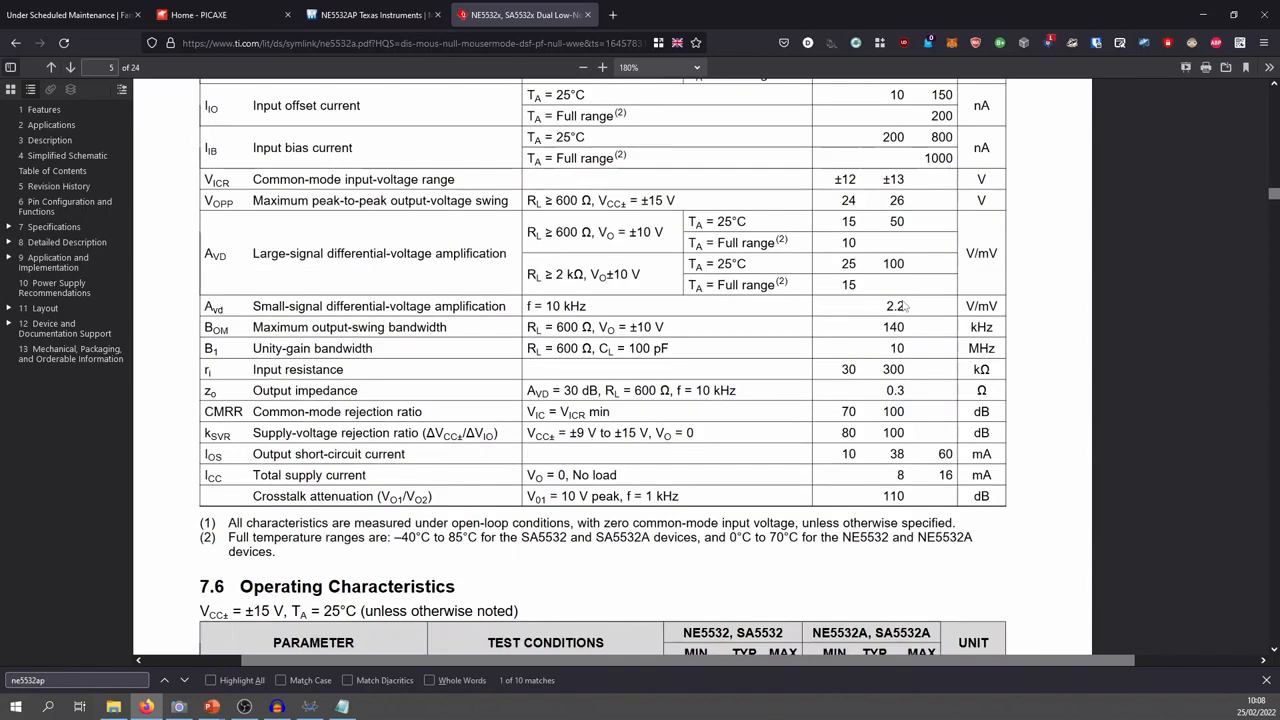
pyautogui.doubleClick(847, 455)
pyautogui.scroll(4, 854, 460)
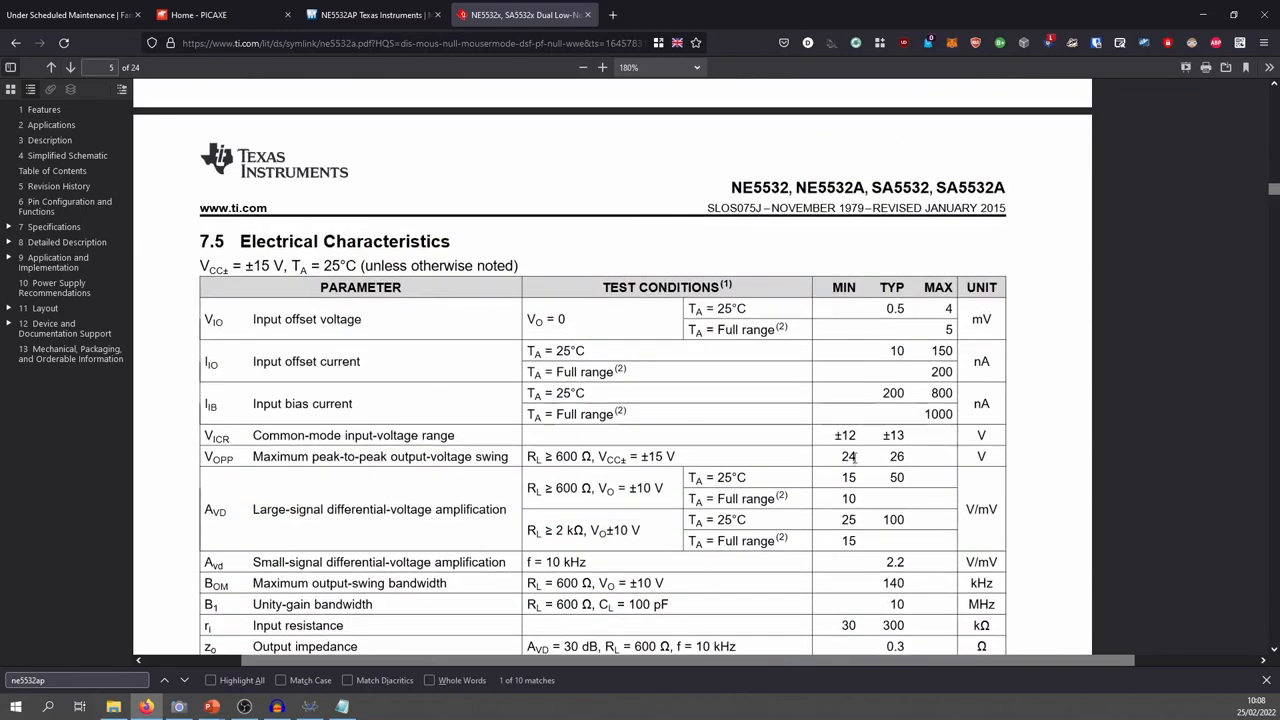
pyautogui.scroll(-3, 855, 462)
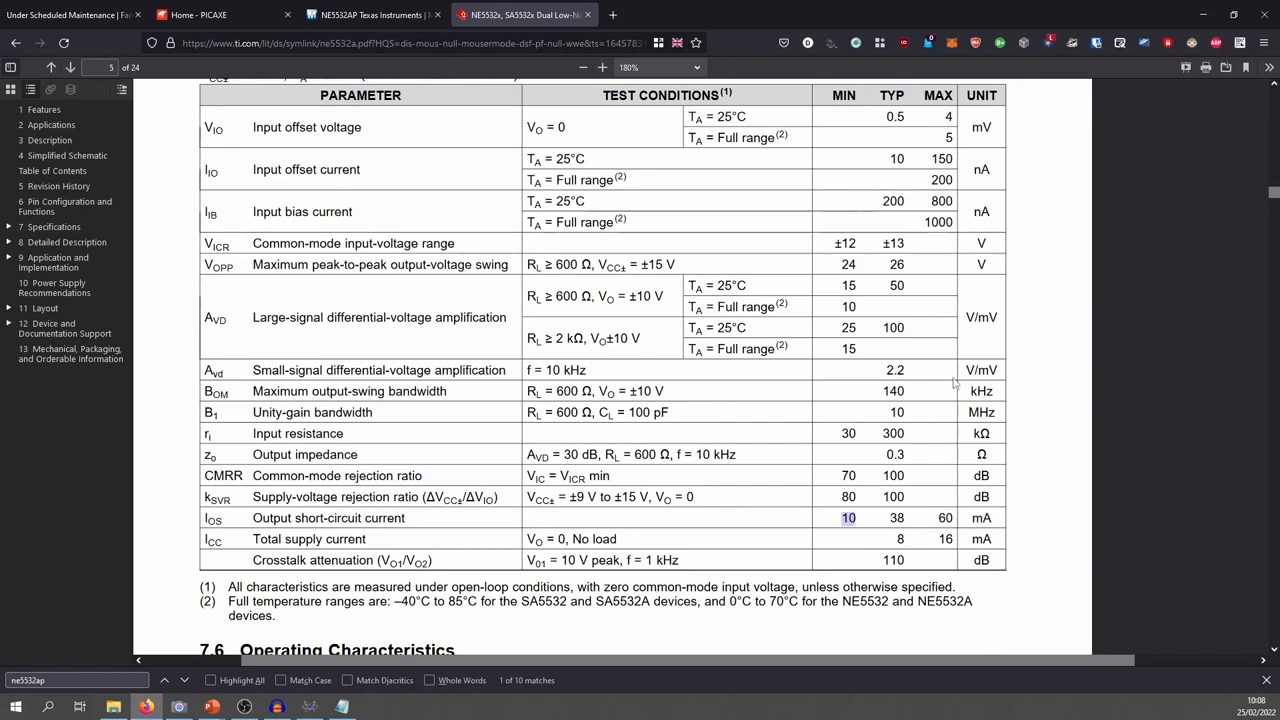
pyautogui.click(1203, 14)
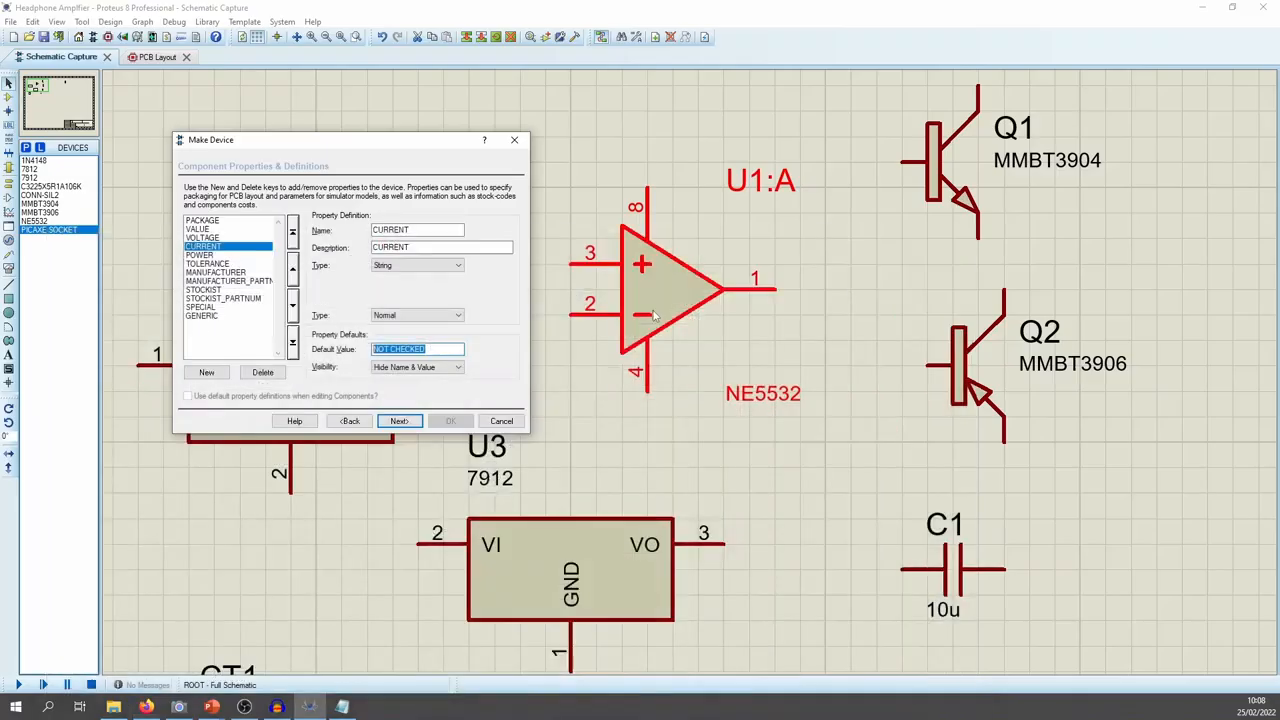
pyautogui.write('10mA')
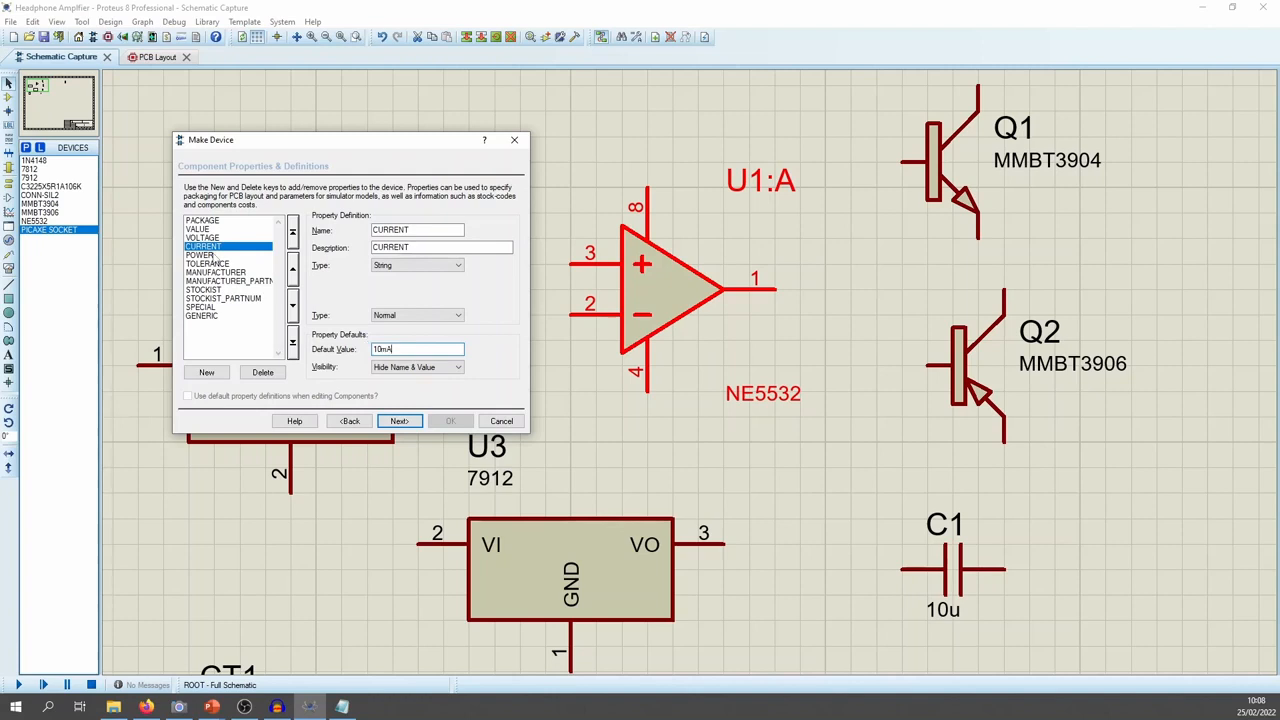
# Clear the default values of the POWER and TOLERANCE properties
pyautogui.click(213, 256)
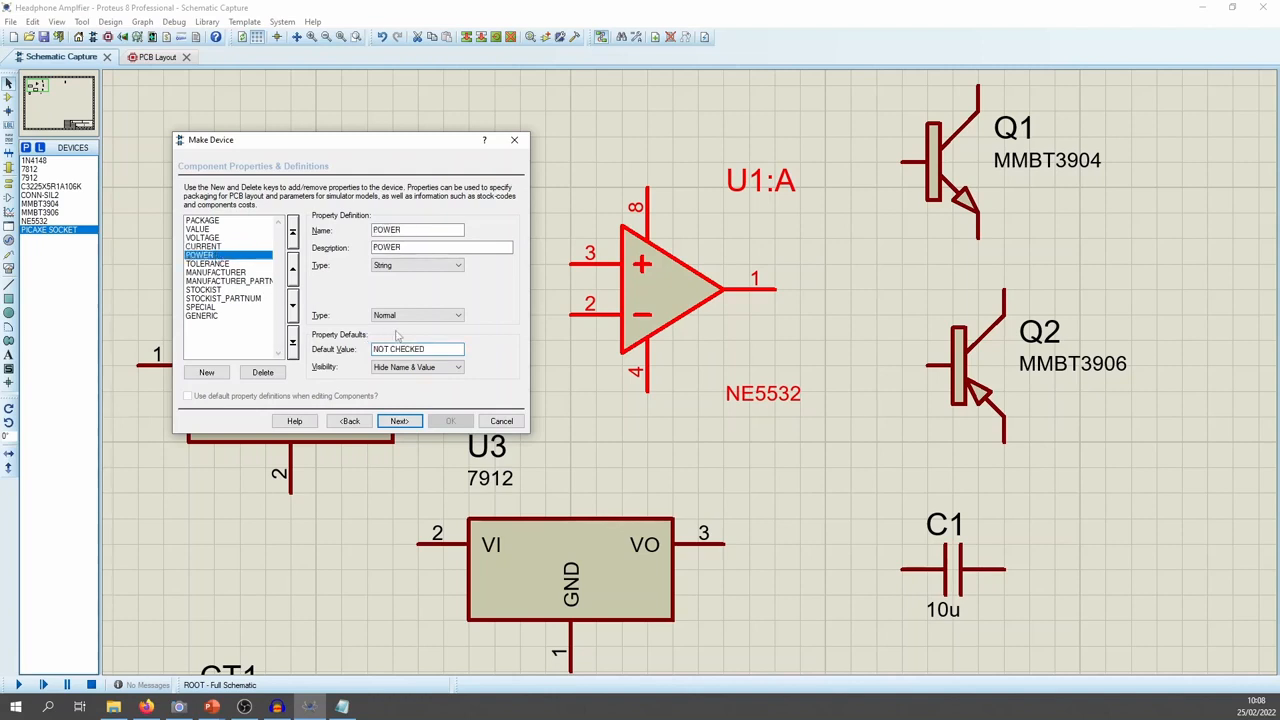
pyautogui.moveTo(433, 350); pyautogui.dragTo(300, 388)
pyautogui.press('BackSpace')
pyautogui.click(232, 264)
pyautogui.moveTo(460, 349); pyautogui.dragTo(331, 367)
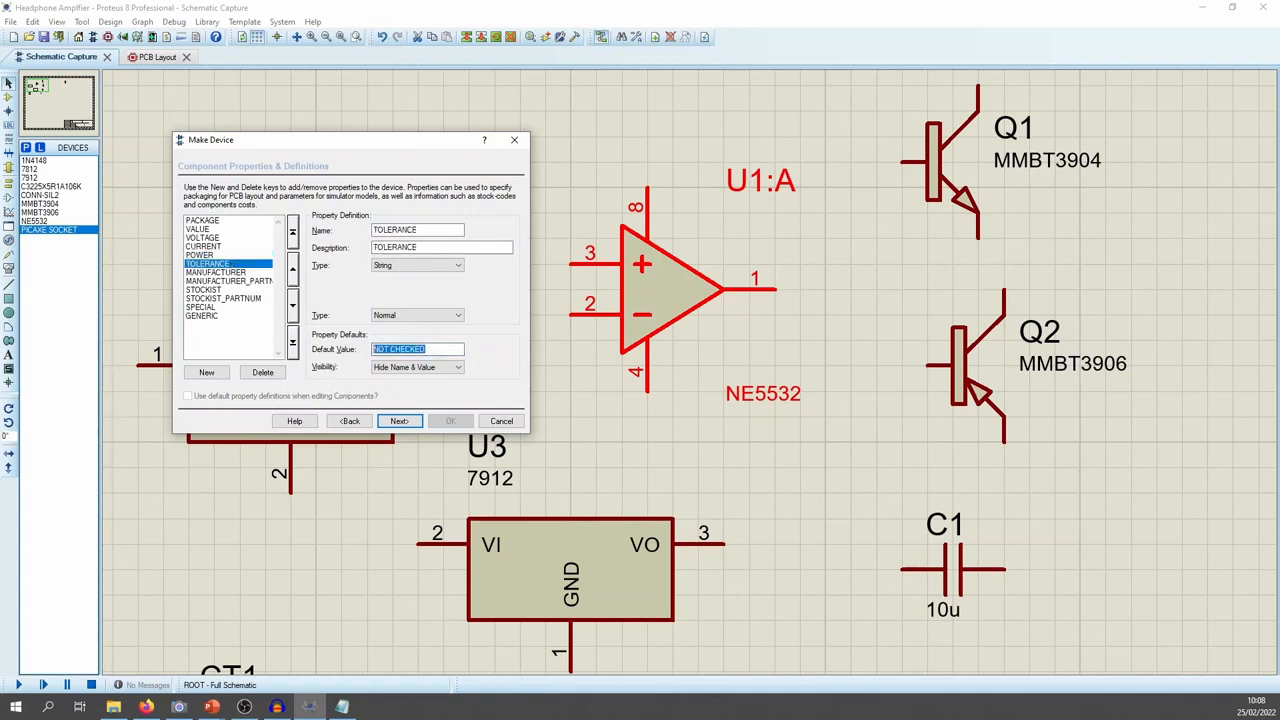
pyautogui.press('BackSpace')
# Check the manufacturer on the Mouser product page and set the default of the MANUFACTURER property to TEXAS INSTRUMENTS
pyautogui.click(238, 273)
pyautogui.moveTo(438, 350); pyautogui.dragTo(306, 364)
pyautogui.click(146, 707)
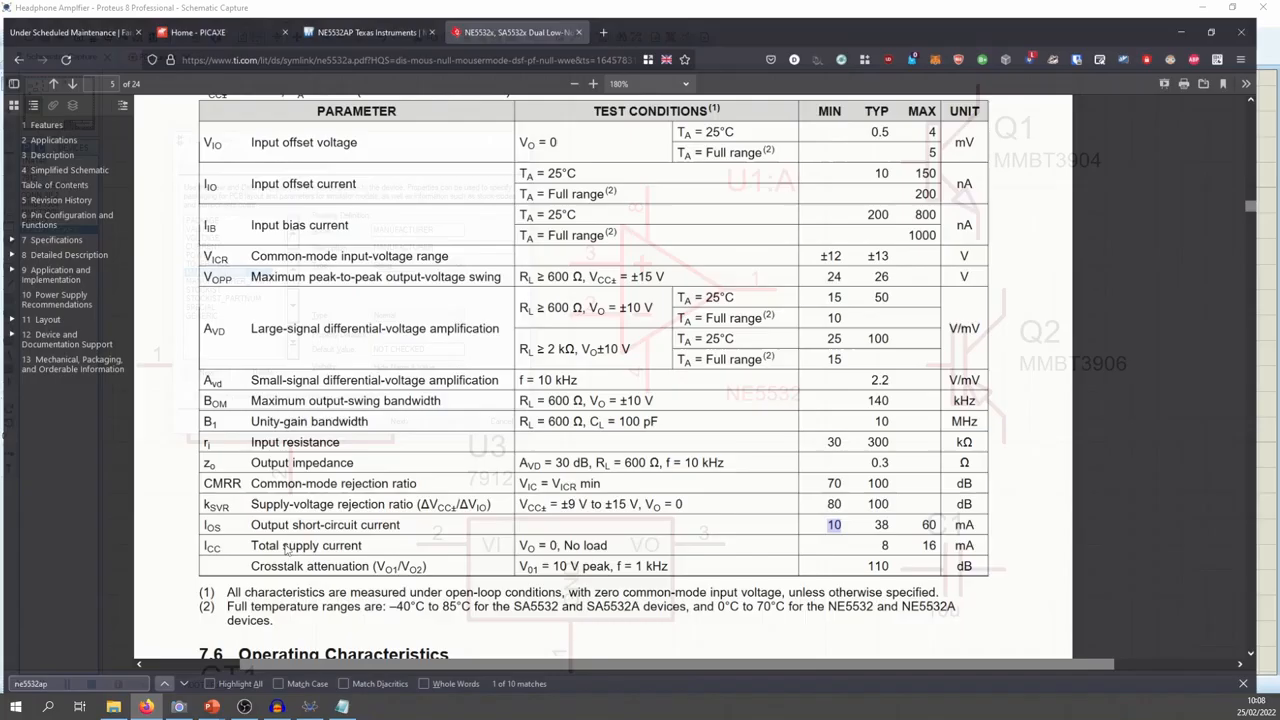
pyautogui.click(370, 14)
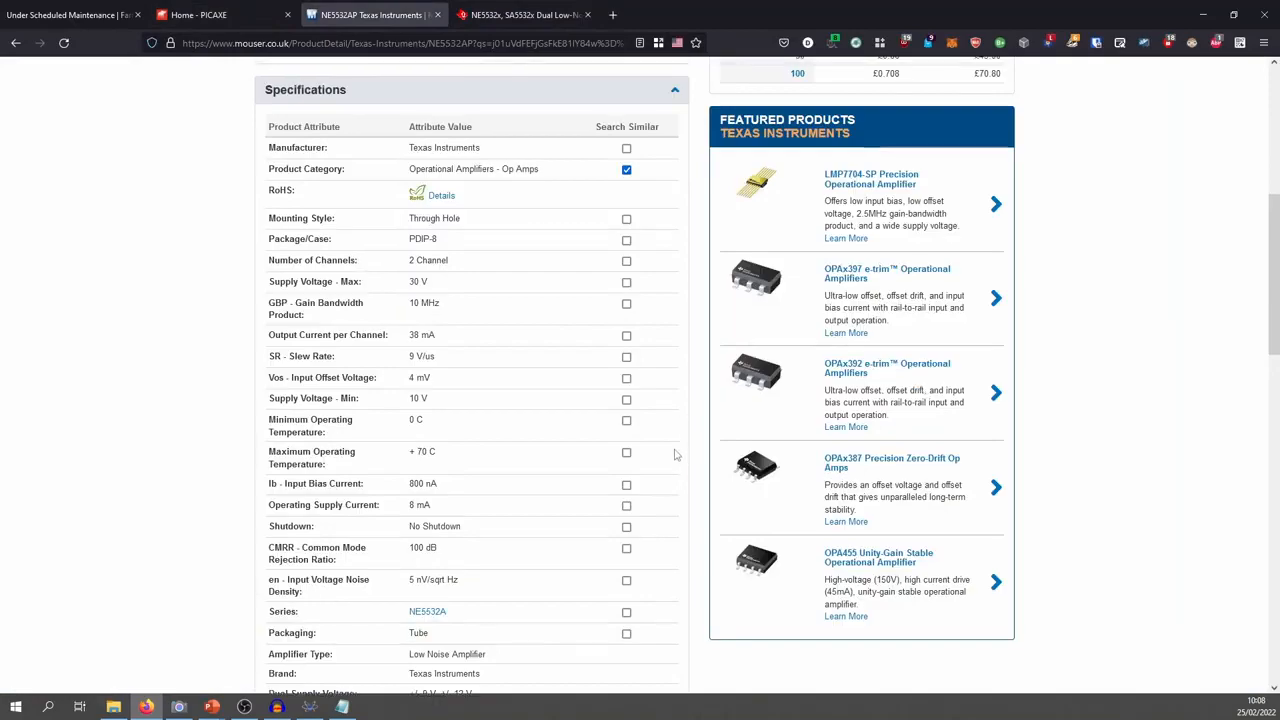
pyautogui.scroll(5, 674, 450)
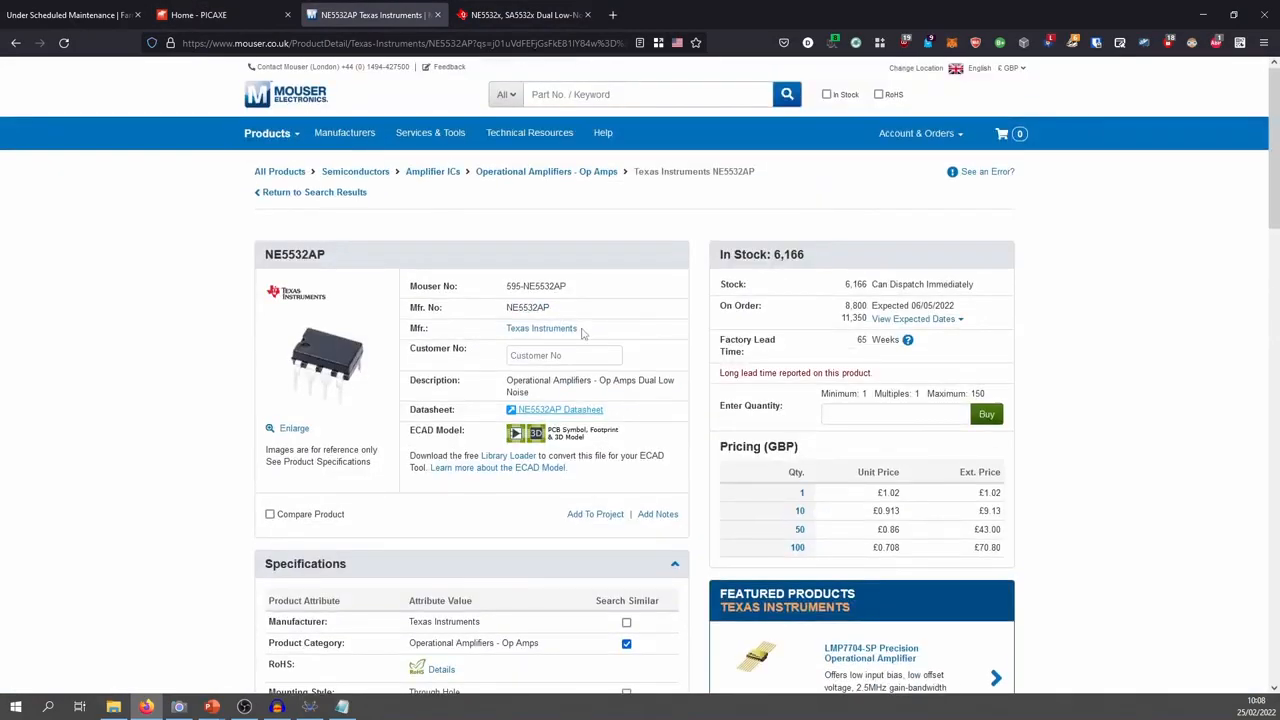
pyautogui.hotkey('alt', 'Tab')
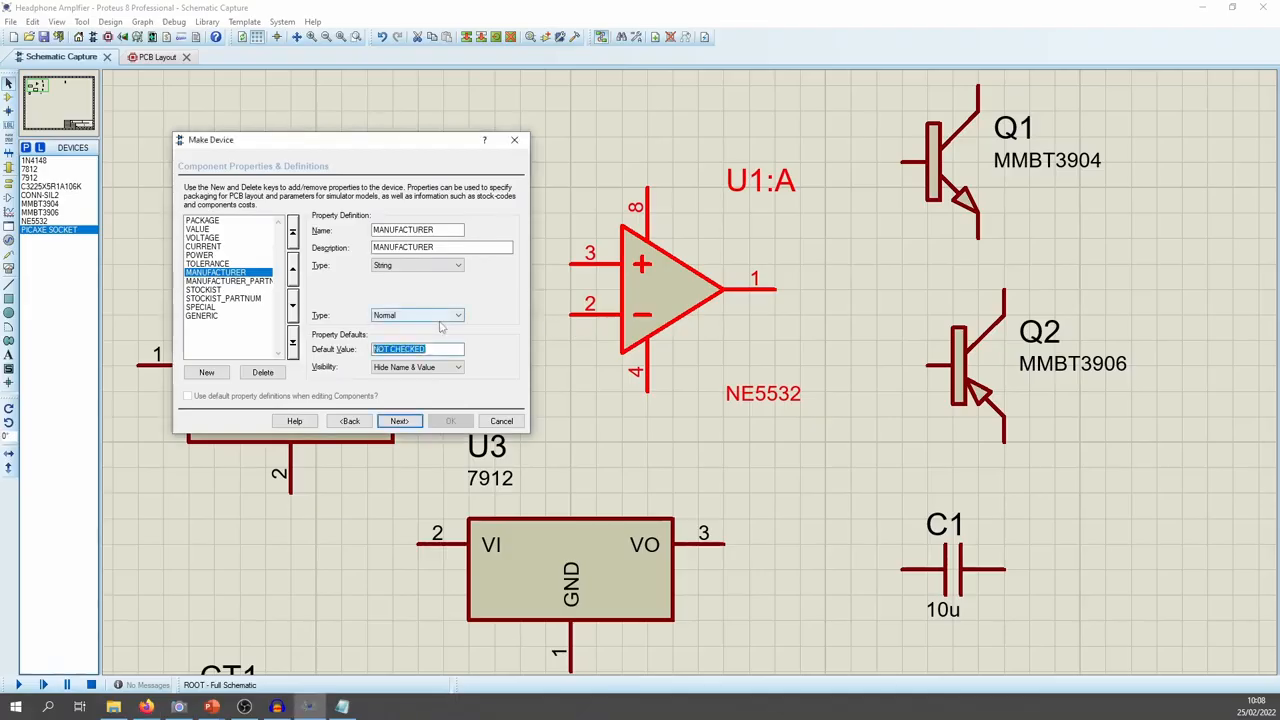
pyautogui.write('TEXAS INSTRUMENTS')
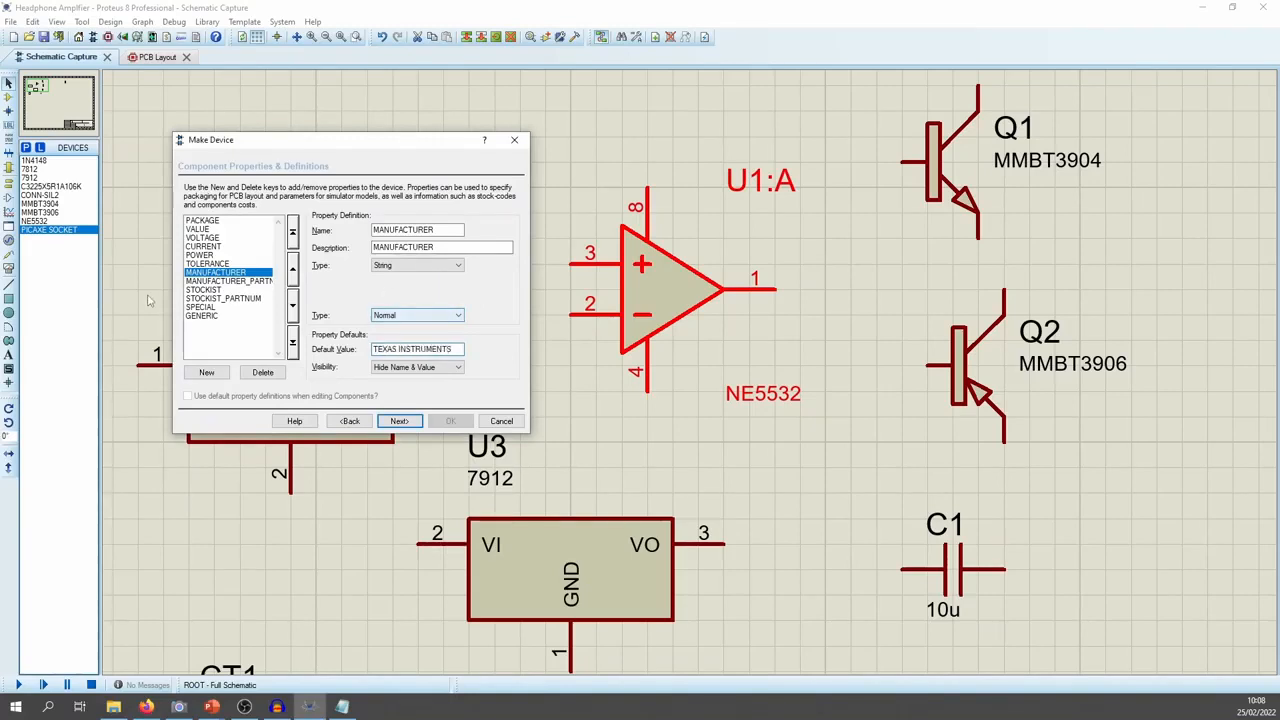
# Copy the manufacturer number NE5532AP from the Mouser product page into the default of the MANUFACTURER_PARTNUM property
pyautogui.click(201, 282)
pyautogui.hotkey('alt', 'Tab')
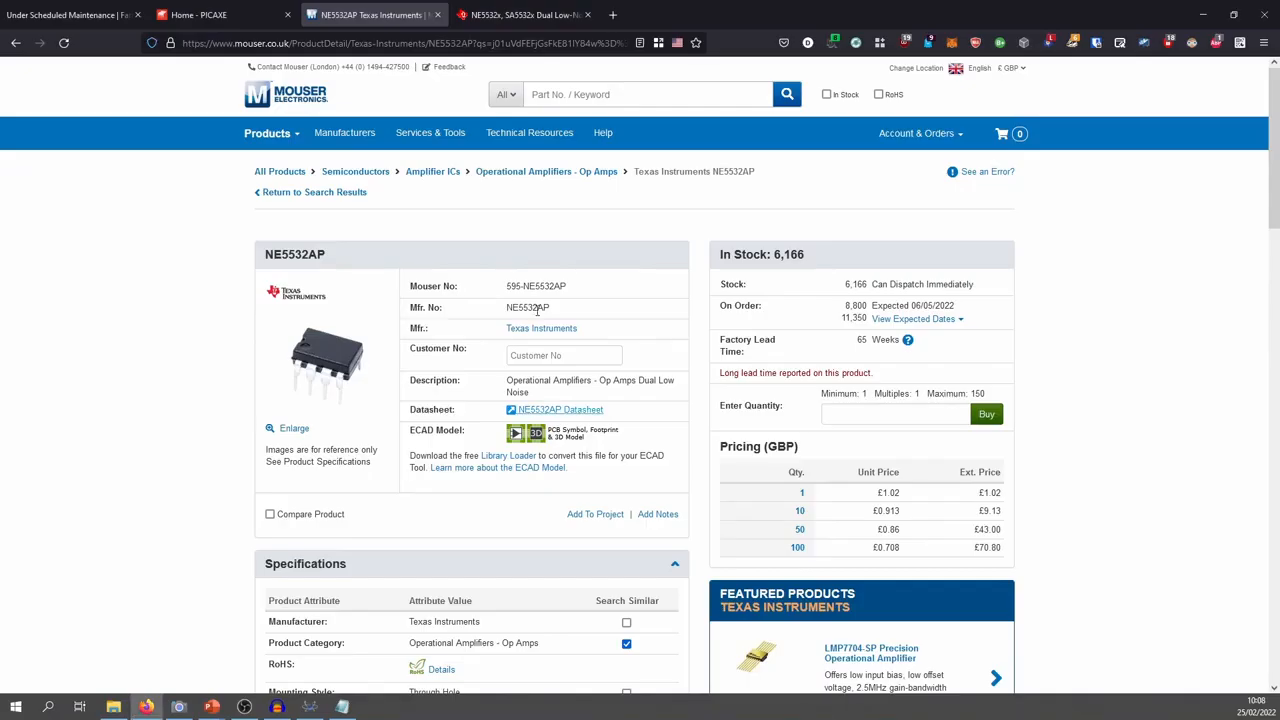
pyautogui.doubleClick(530, 306)
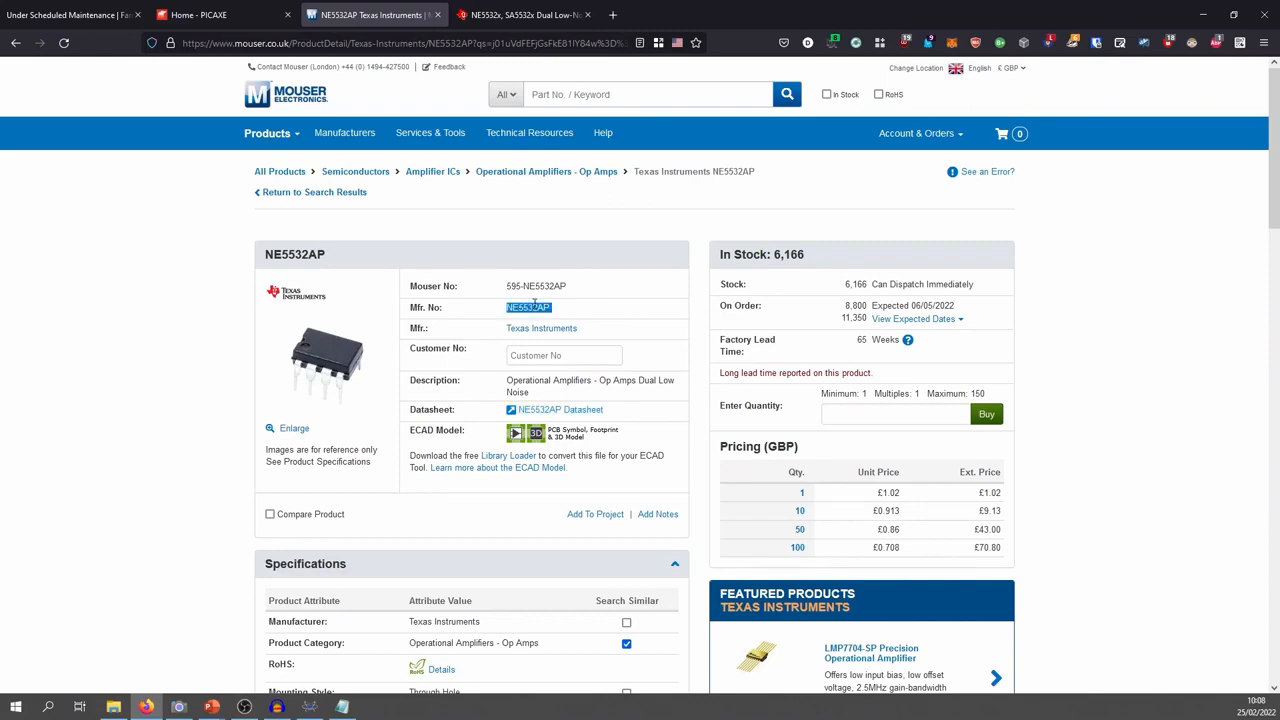
pyautogui.hotkey('alt', 'Tab')
pyautogui.moveTo(446, 350); pyautogui.dragTo(284, 342)
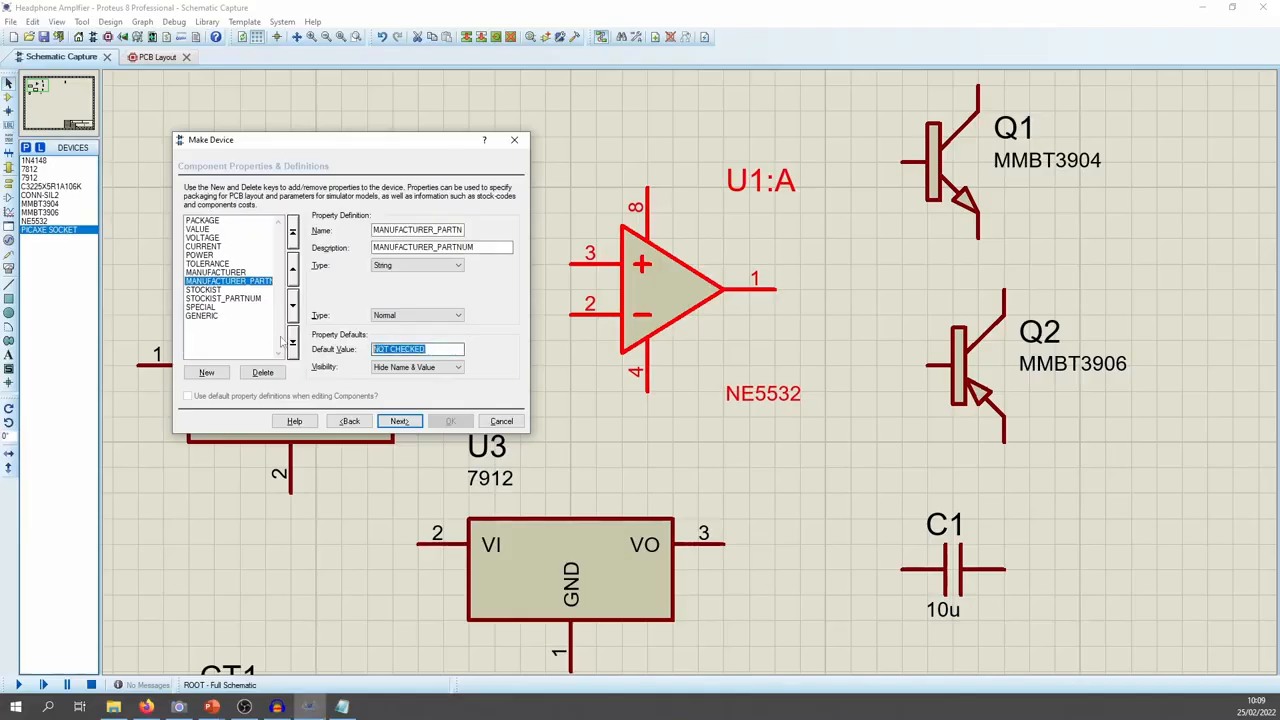
# Set the STOCKIST default to MOUSER and the STOCKIST_PARTNUM default to 595-NE5532AP, copied from the Mouser product page
pyautogui.click(205, 289)
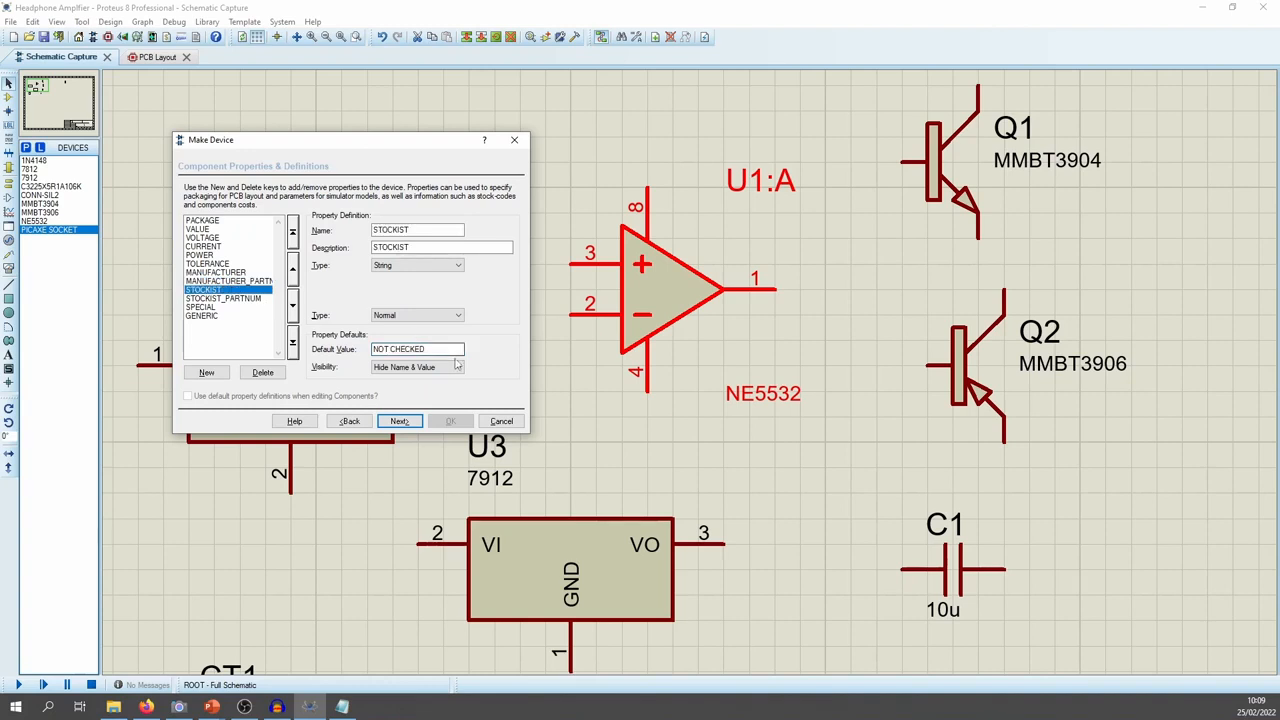
pyautogui.write('MOUSER')
pyautogui.click(238, 298)
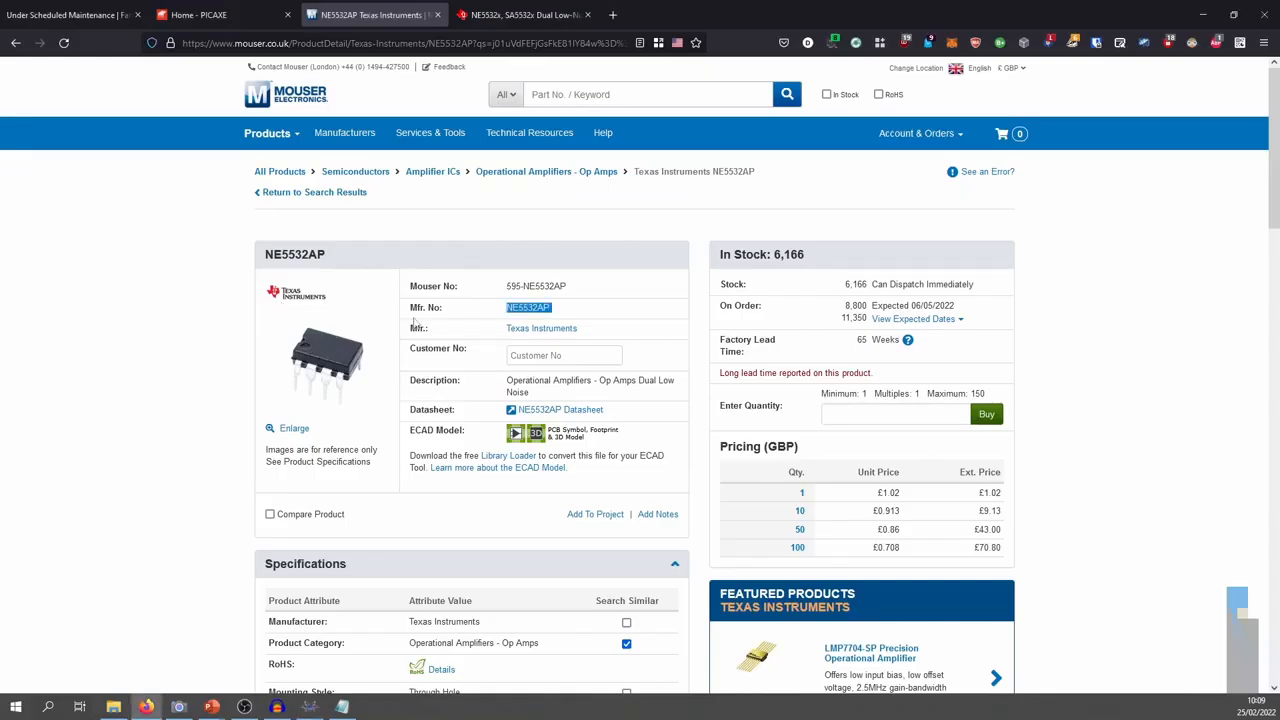
pyautogui.hotkey('alt', 'Tab')
pyautogui.moveTo(571, 289); pyautogui.dragTo(507, 287)
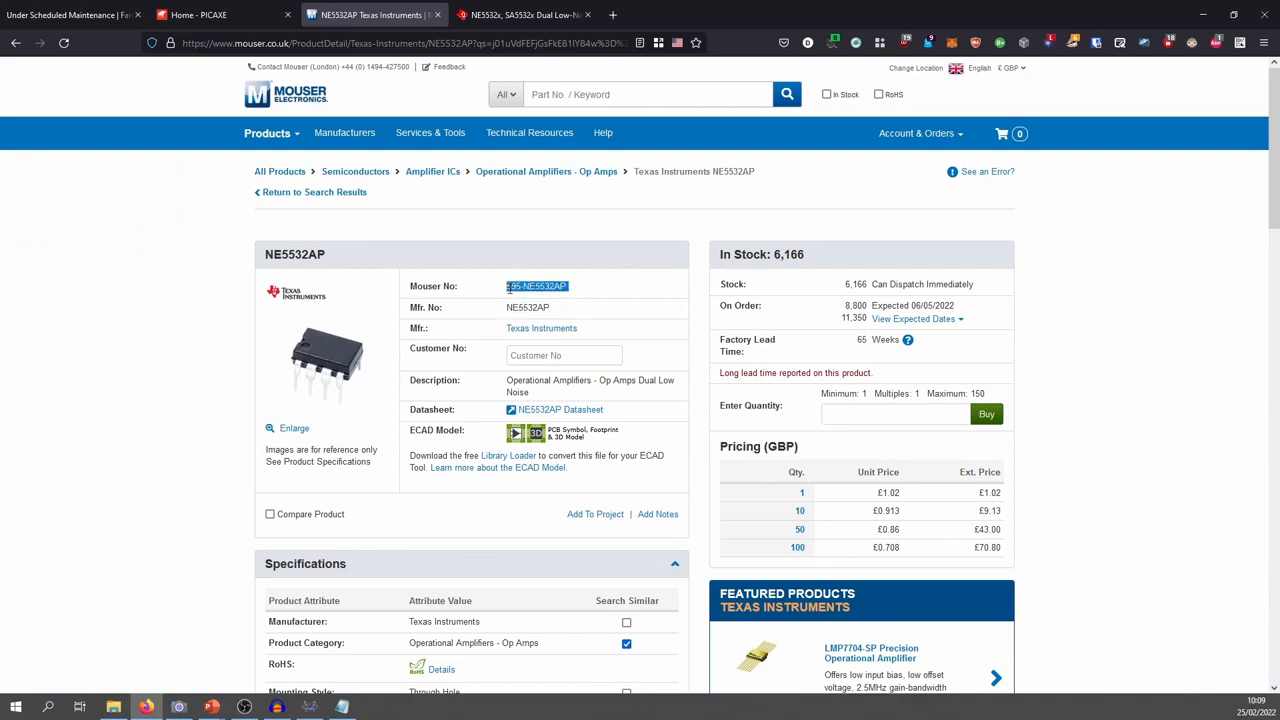
pyautogui.hotkey('ctrl', 'c')
pyautogui.hotkey('alt', 'Tab')
pyautogui.hotkey('ctrl', 'v')
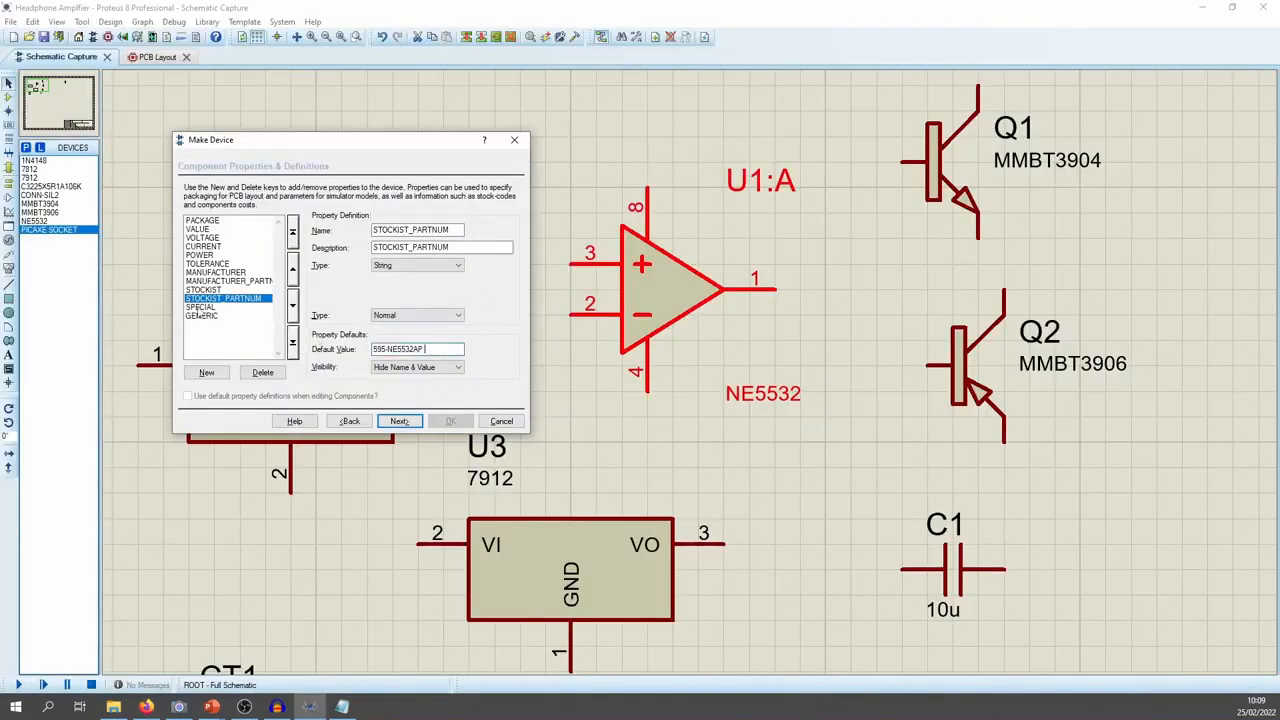
# Clear the SPECIAL property's default and advance to Indexing and Library Selection without linking a data sheet or help file
pyautogui.click(218, 307)
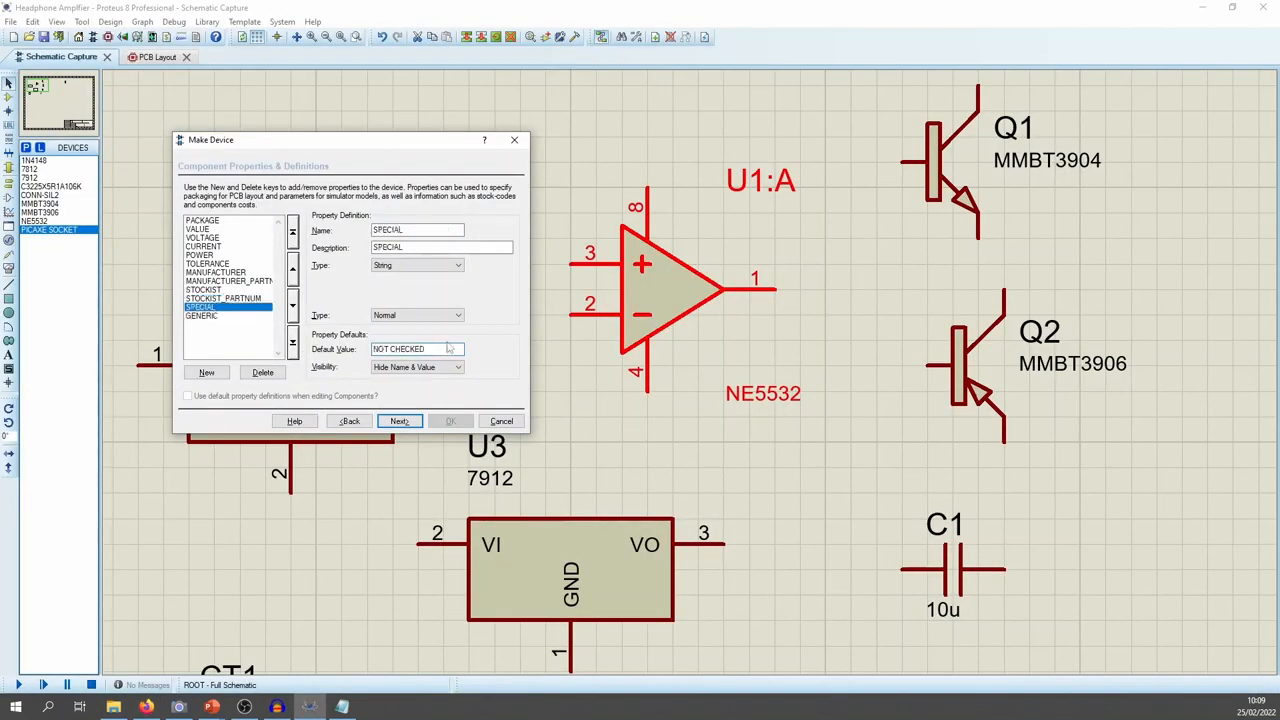
pyautogui.moveTo(449, 348); pyautogui.dragTo(257, 331)
pyautogui.press('BackSpace')
pyautogui.click(214, 316)
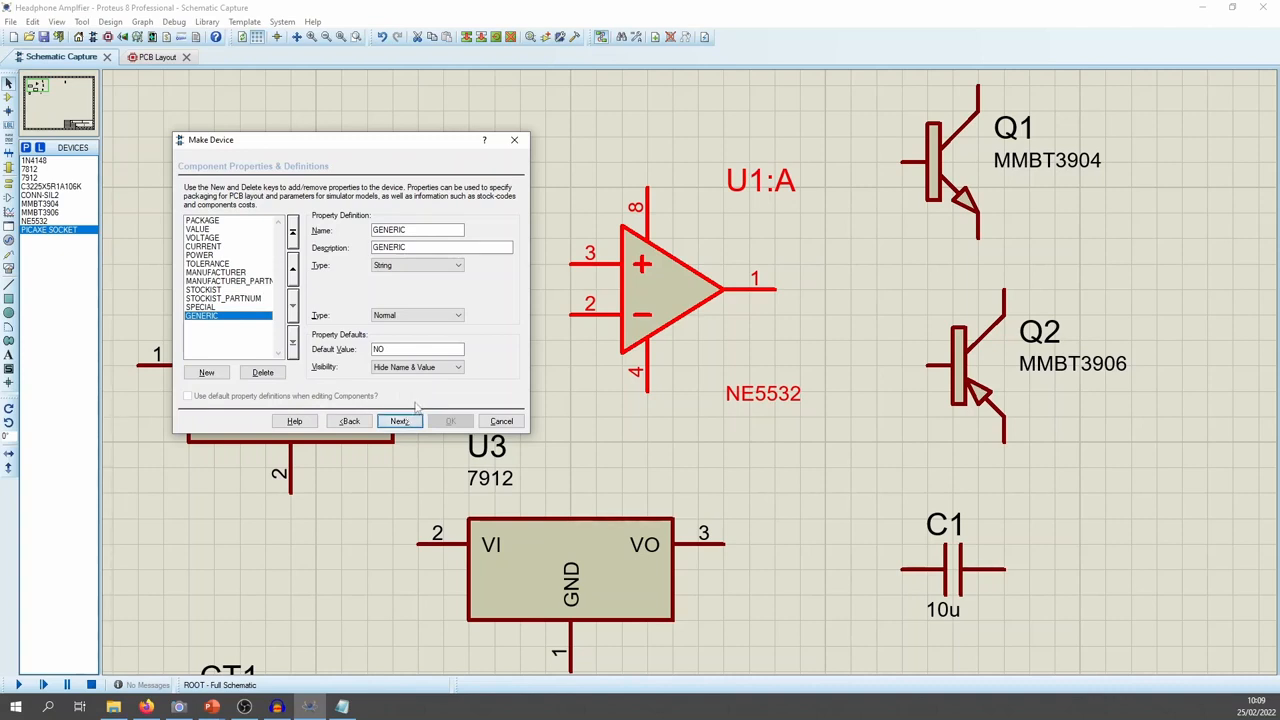
pyautogui.click(398, 422)
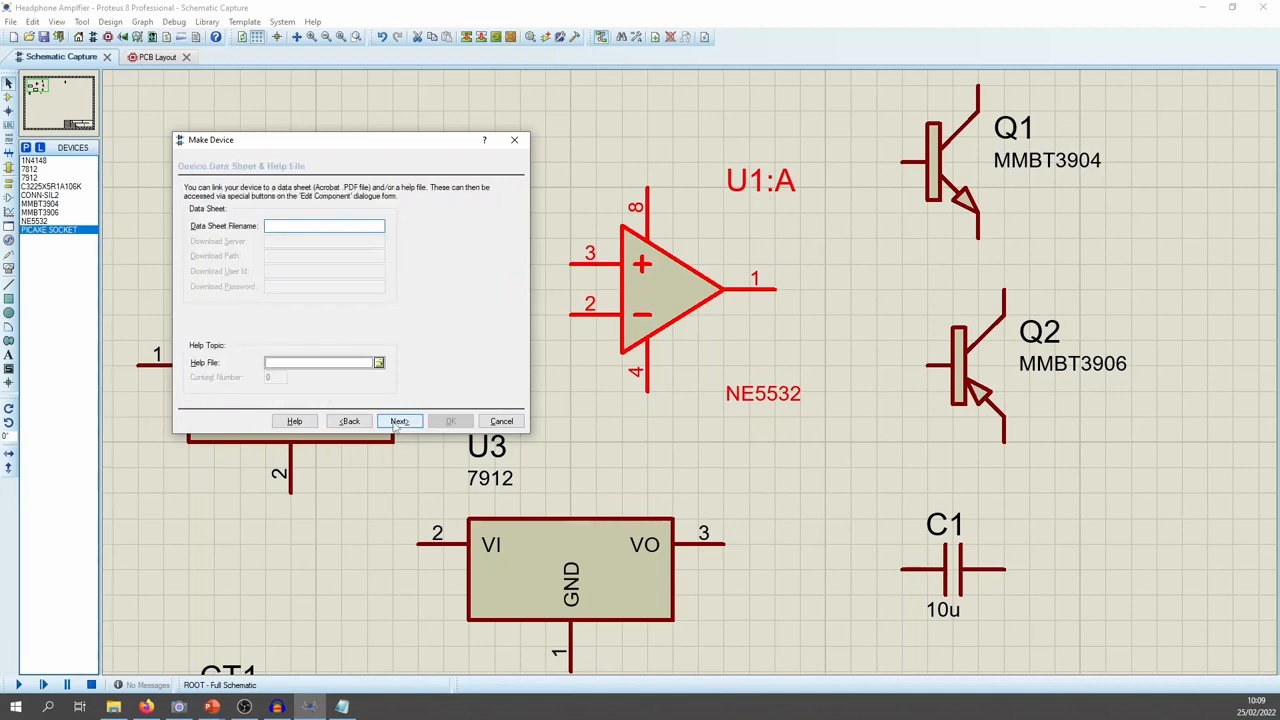
pyautogui.click(396, 422)
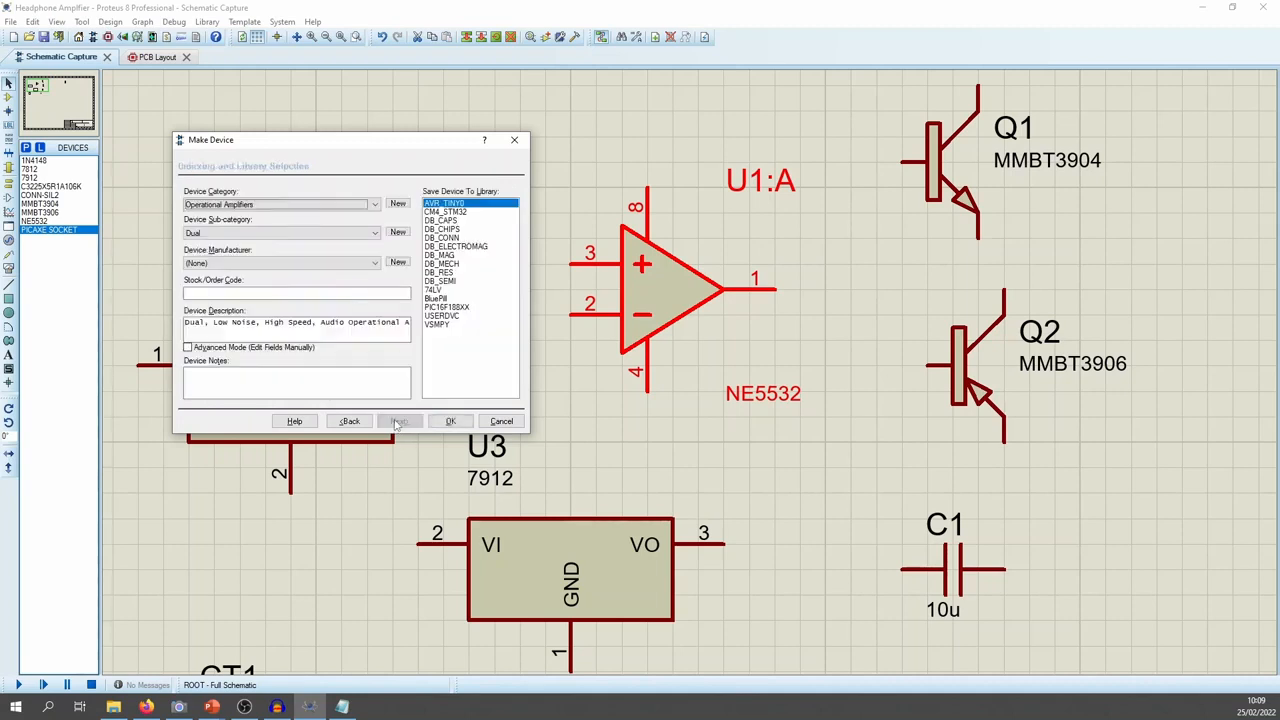
# Finish making the NE5532 device without a data sheet, keeping its description and storing it in the DB_CHIPS library
pyautogui.click(349, 422)
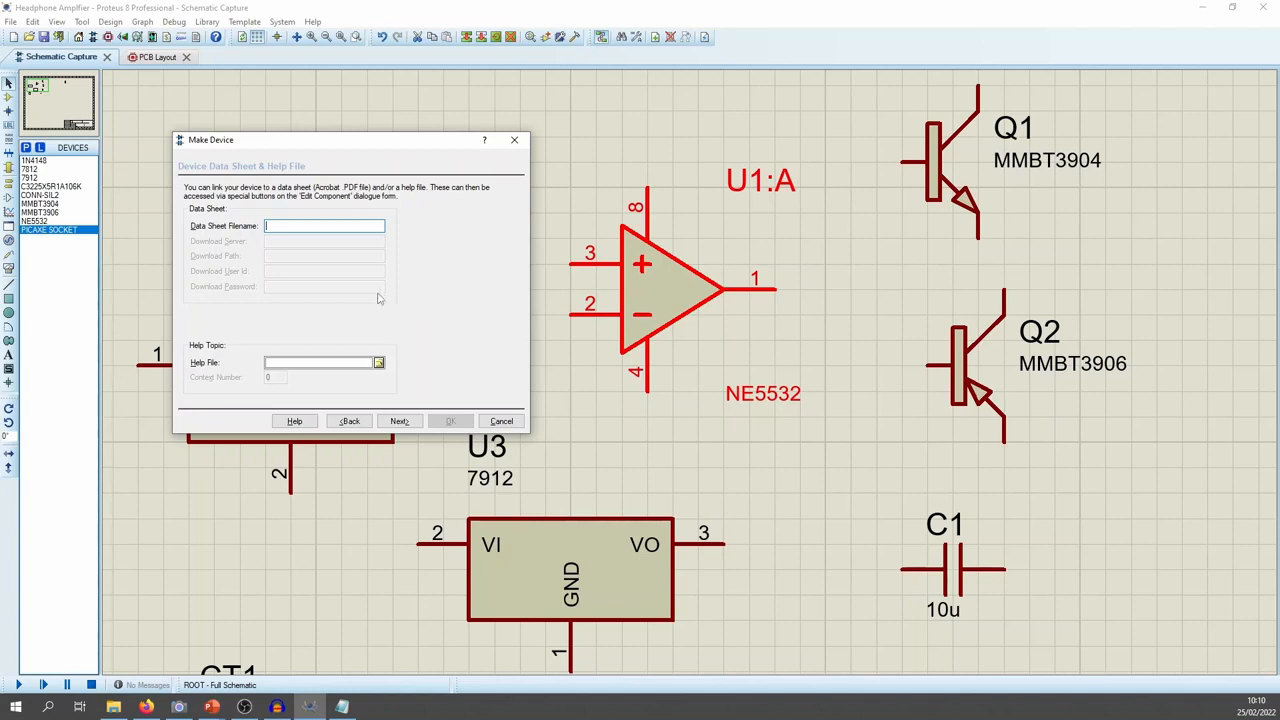
pyautogui.click(414, 421)
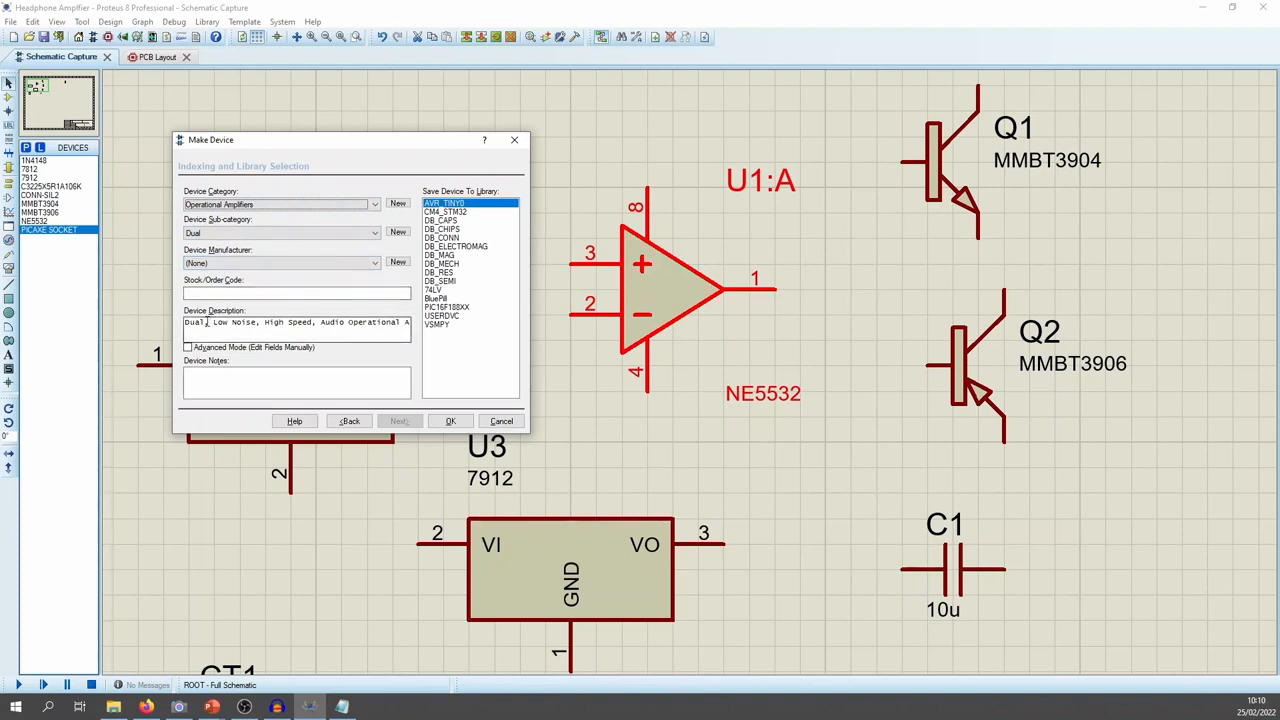
pyautogui.moveTo(186, 322); pyautogui.dragTo(431, 333)
pyautogui.click(367, 328)
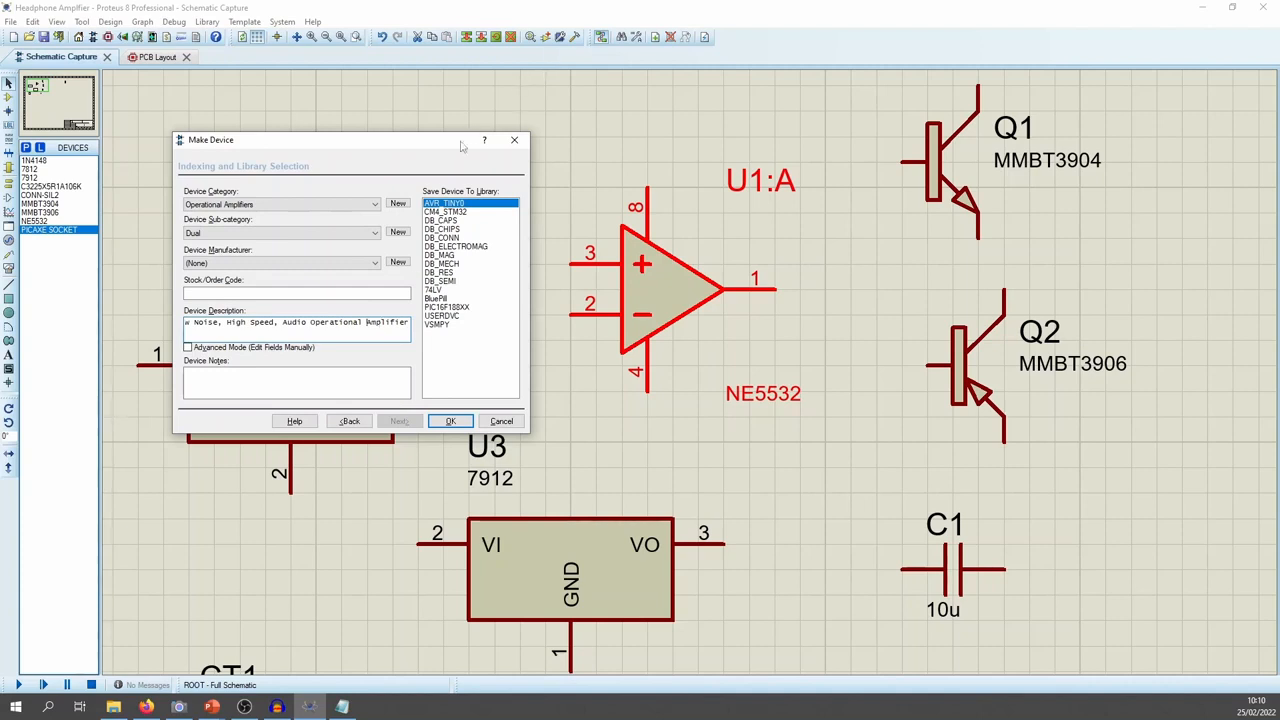
pyautogui.moveTo(274, 325); pyautogui.dragTo(484, 330)
pyautogui.click(226, 329)
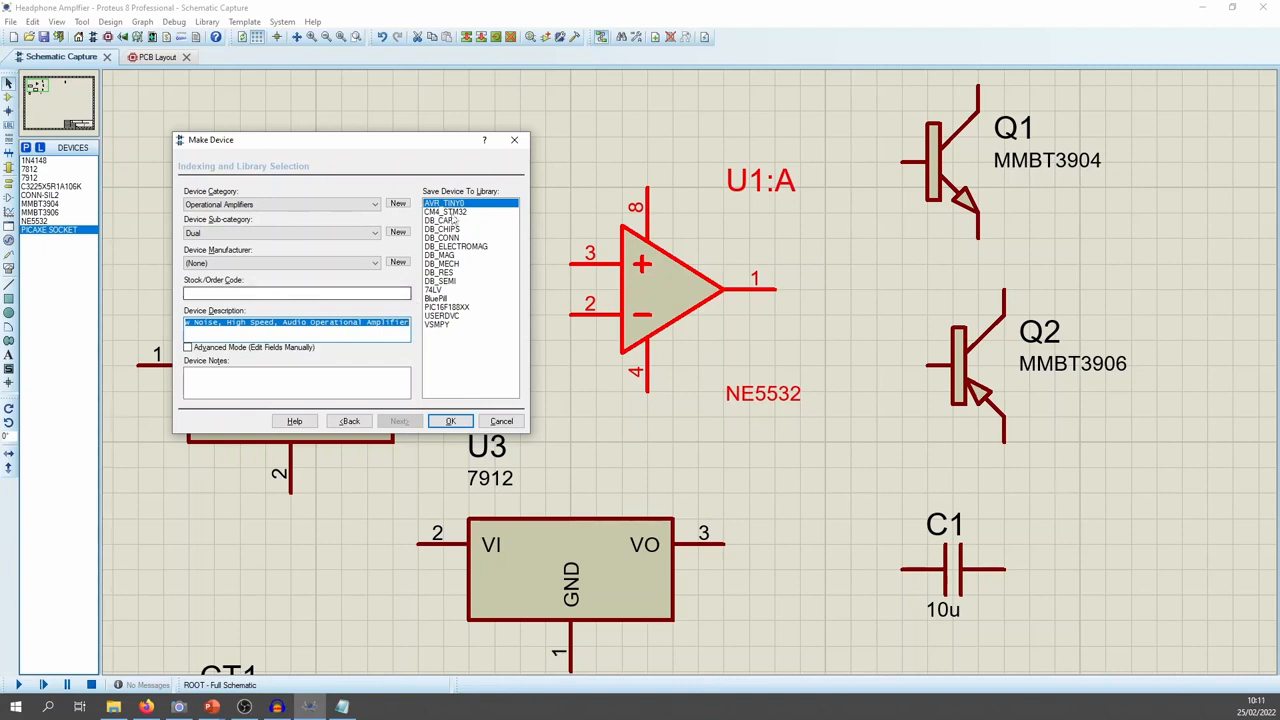
pyautogui.click(470, 229)
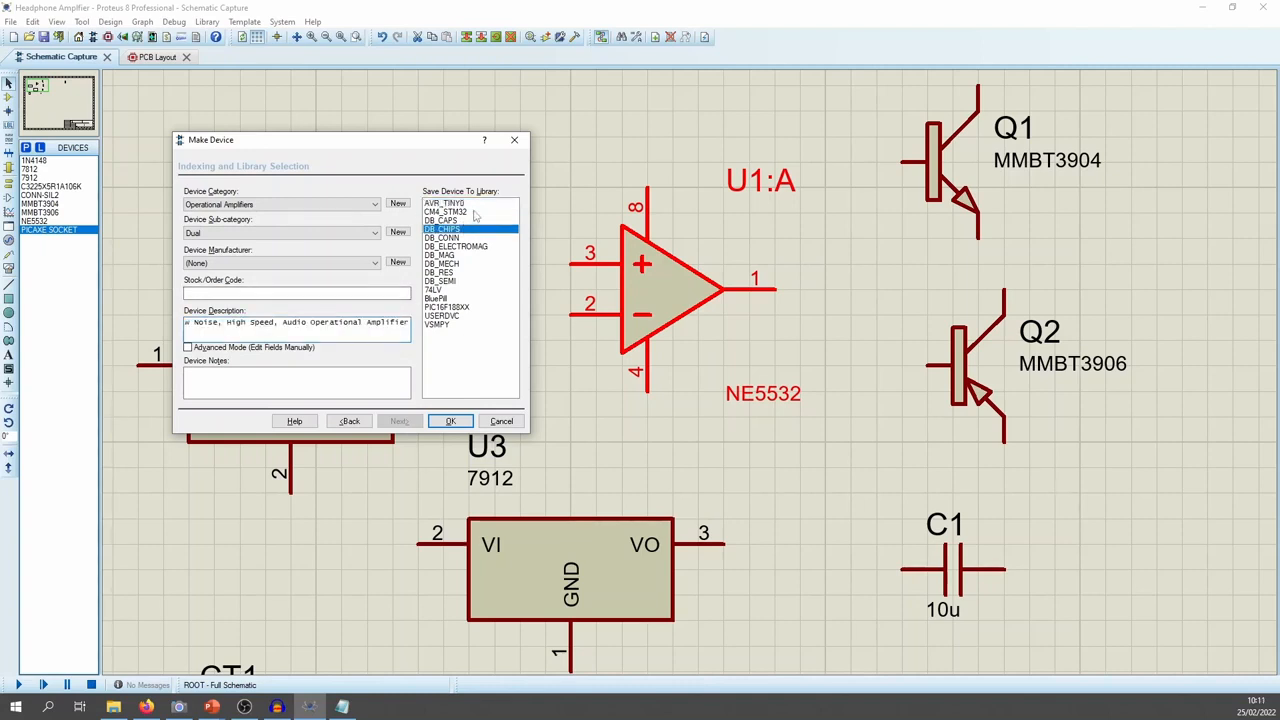
pyautogui.click(449, 422)
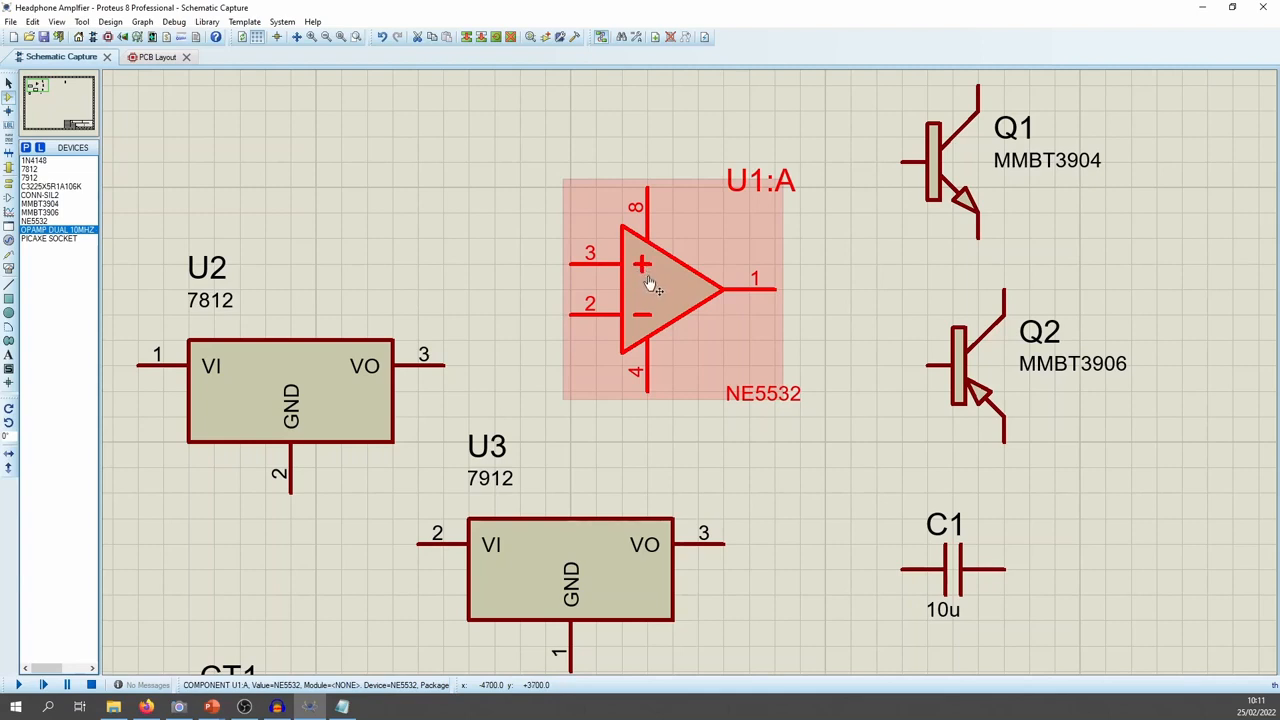
# Replace the NE5532 op-amp in the schematic with the new OPAMP DUAL 10MHZ +/-22V NE5532AP device and check its component properties
pyautogui.press('Delete')
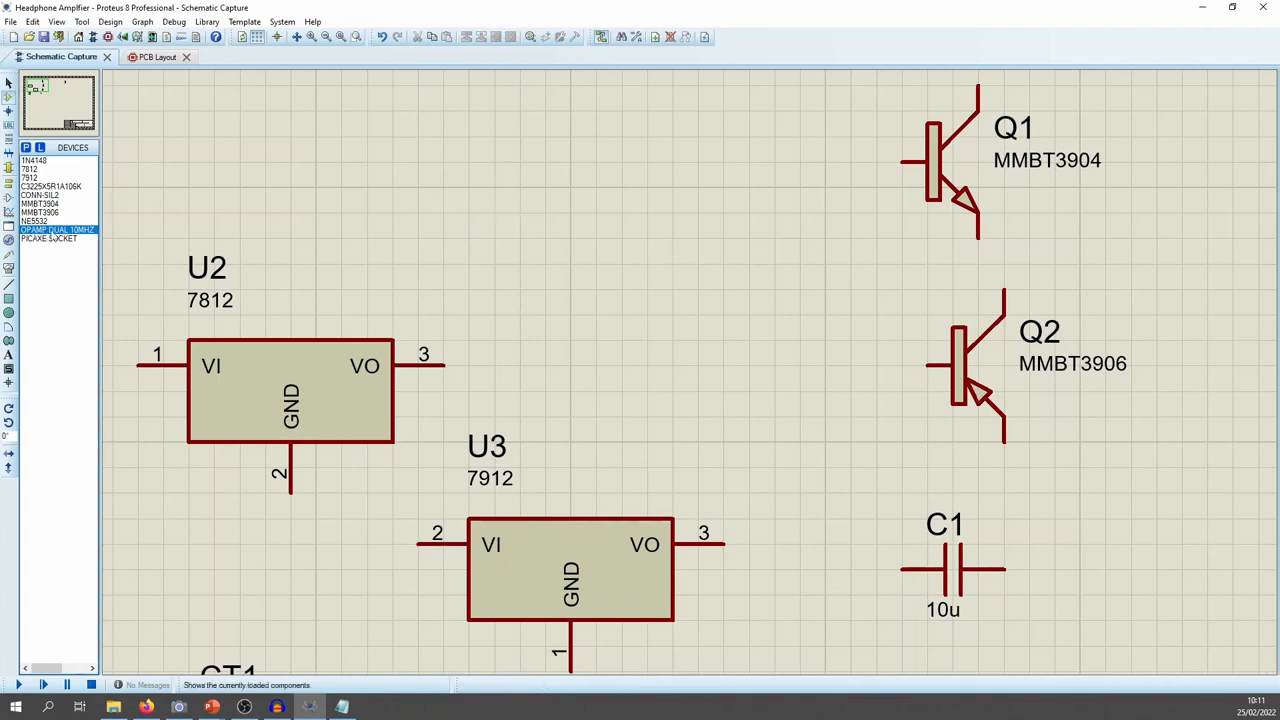
pyautogui.moveTo(101, 225); pyautogui.dragTo(182, 231)
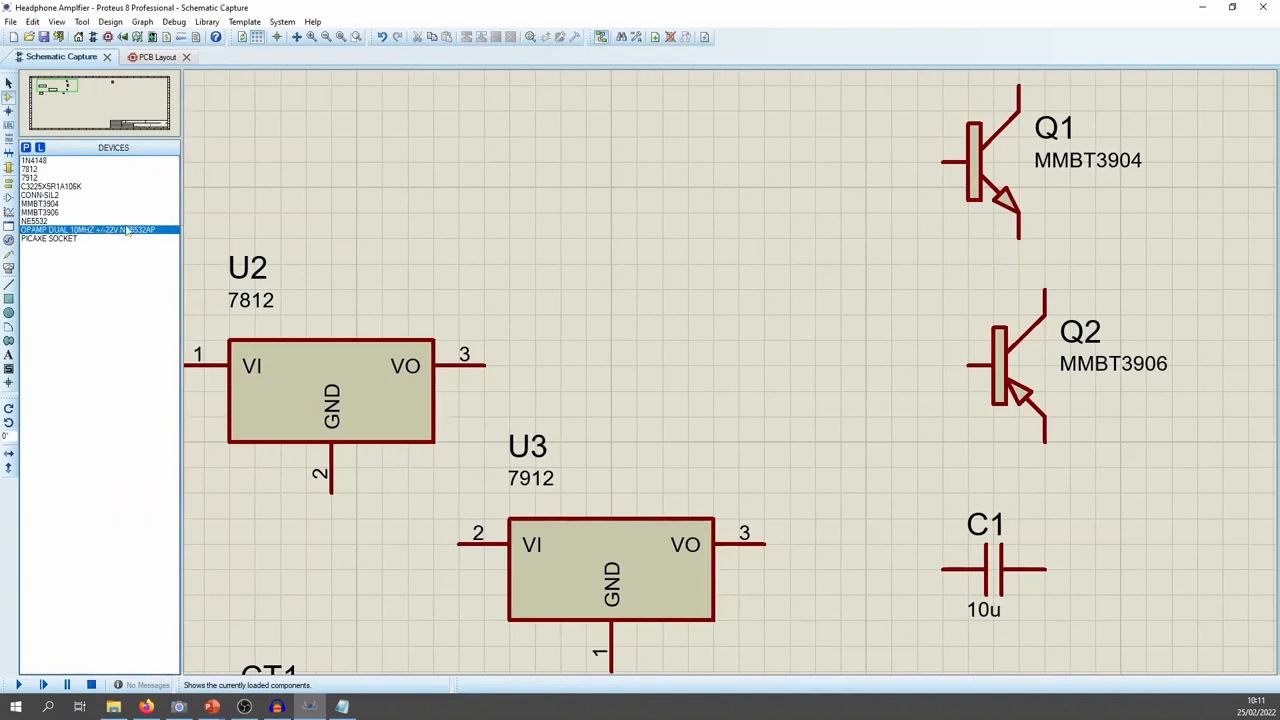
pyautogui.click(122, 231)
pyautogui.moveTo(180, 230); pyautogui.dragTo(101, 230)
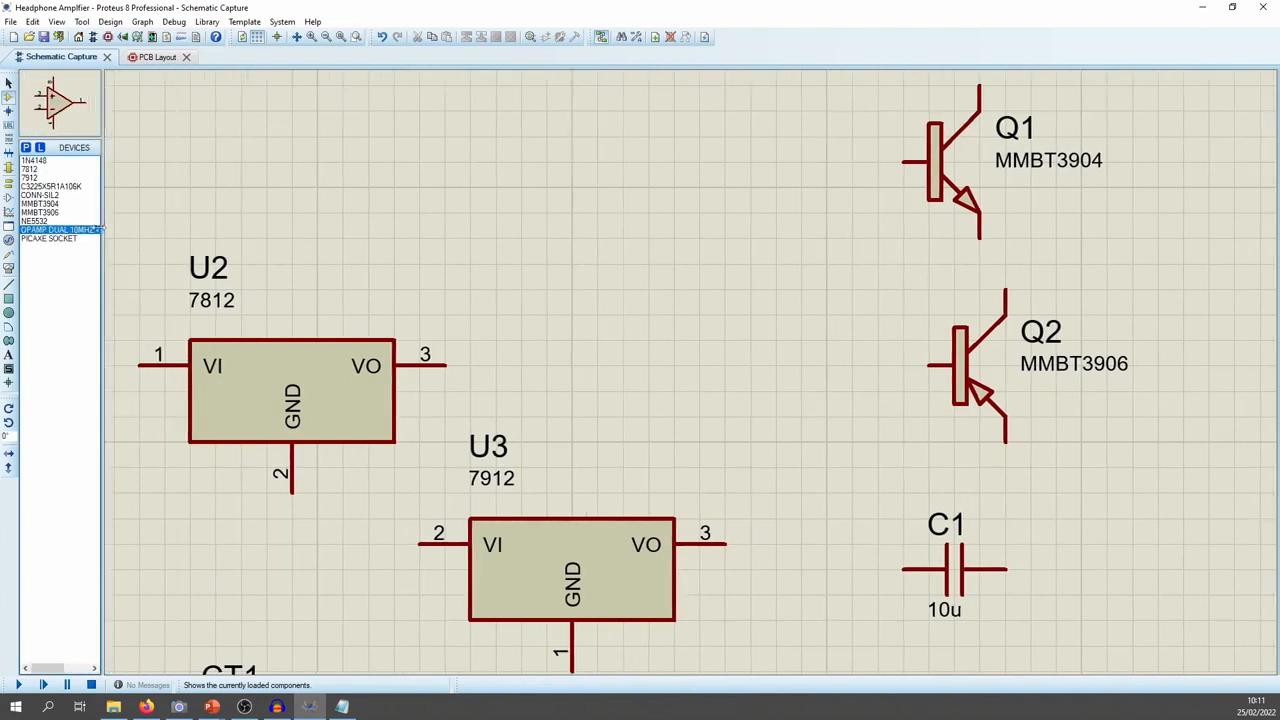
pyautogui.click(585, 237)
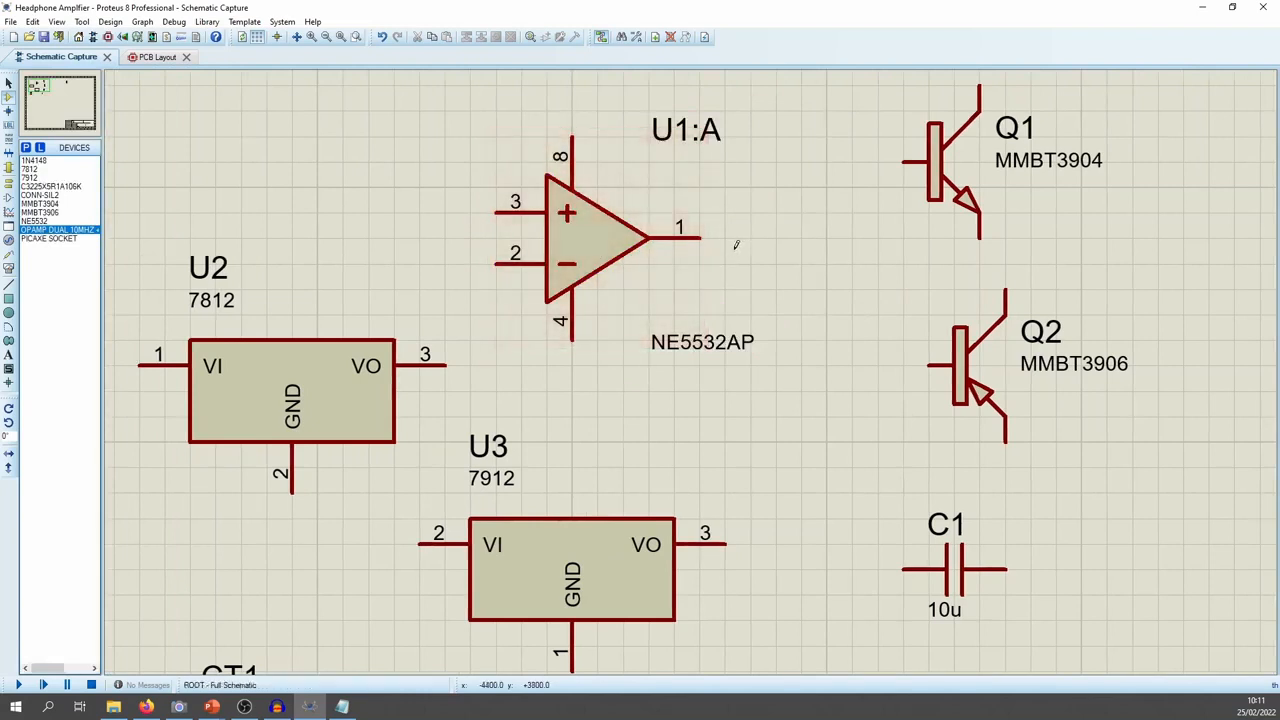
pyautogui.press('Escape')
pyautogui.doubleClick(580, 257)
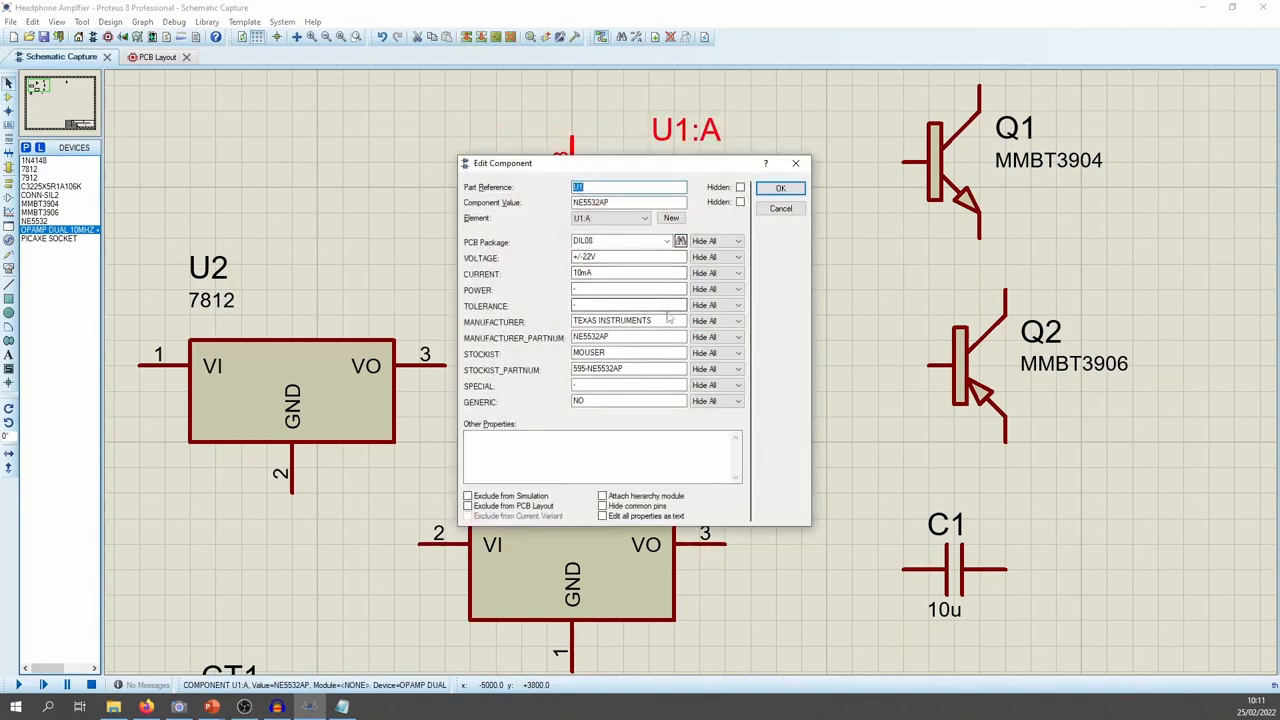
pyautogui.click(781, 208)
# Move the new NE5532AP op-amp to the free area directly below connector J1
pyautogui.scroll(-1, 782, 272)
pyautogui.moveTo(797, 177); pyautogui.dragTo(1035, 486)
pyautogui.scroll(-1, 875, 380)
pyautogui.click(982, 356)
pyautogui.scroll(-2, 800, 370)
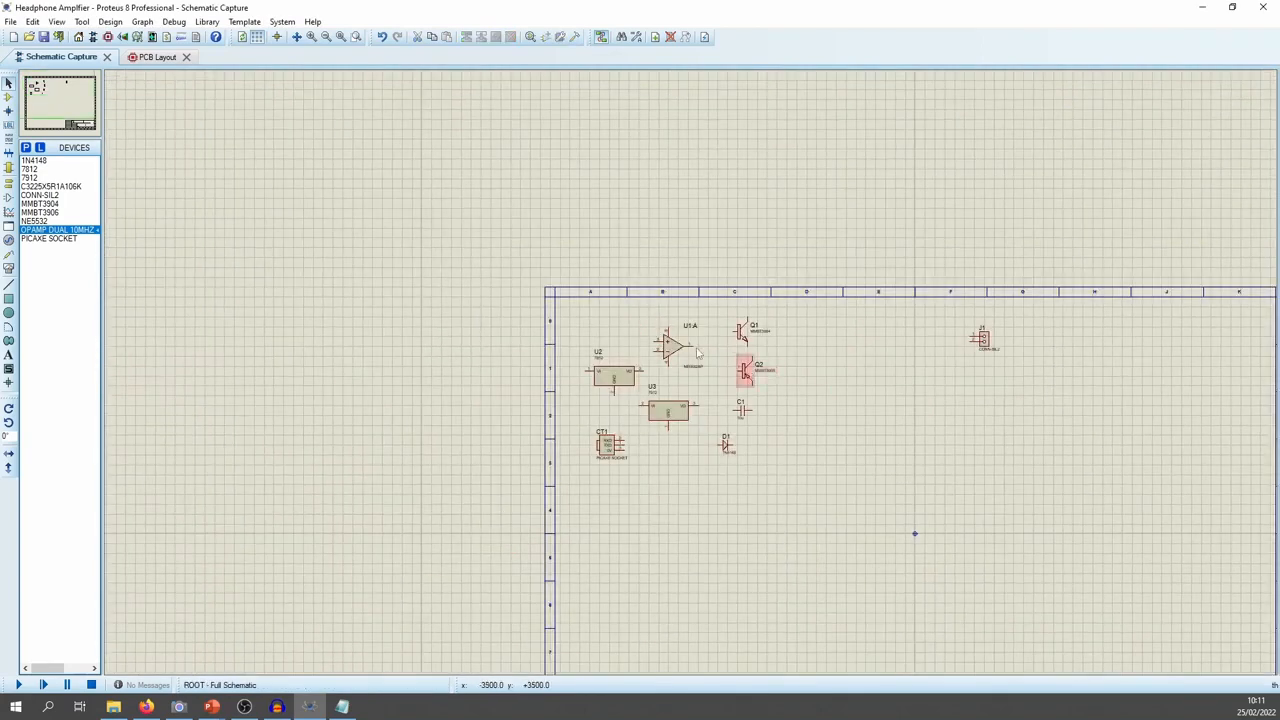
pyautogui.moveTo(674, 350)
pyautogui.mouseDown()
pyautogui.moveTo(994, 386)
pyautogui.moveTo(869, 366)
pyautogui.moveTo(674, 366)
pyautogui.mouseUp()
pyautogui.scroll(3, 994, 386)
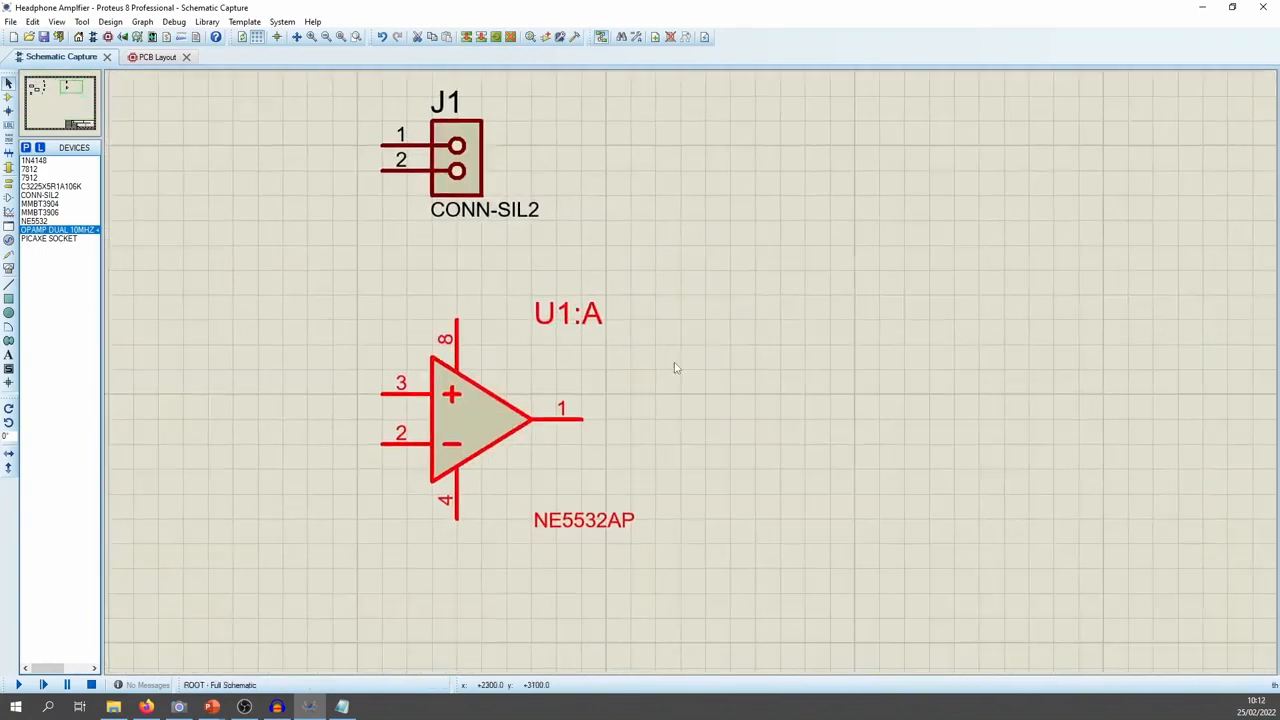
pyautogui.click(73, 230)
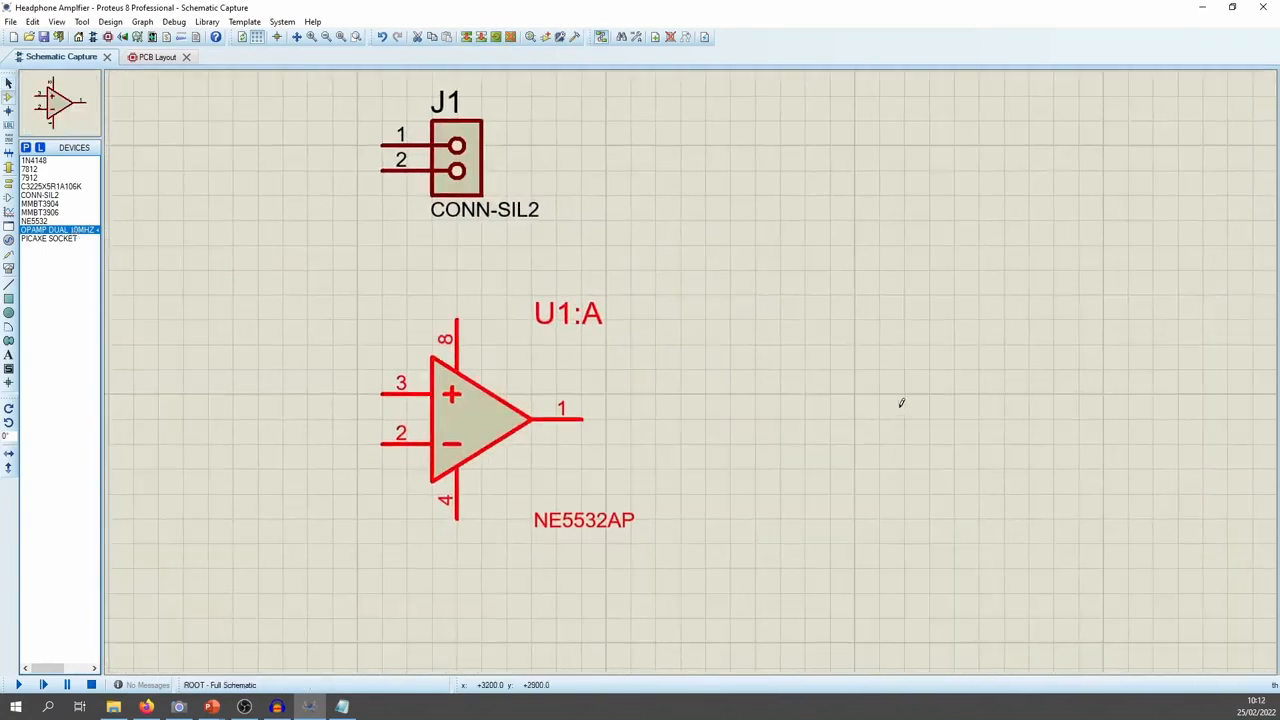
pyautogui.press('Escape')
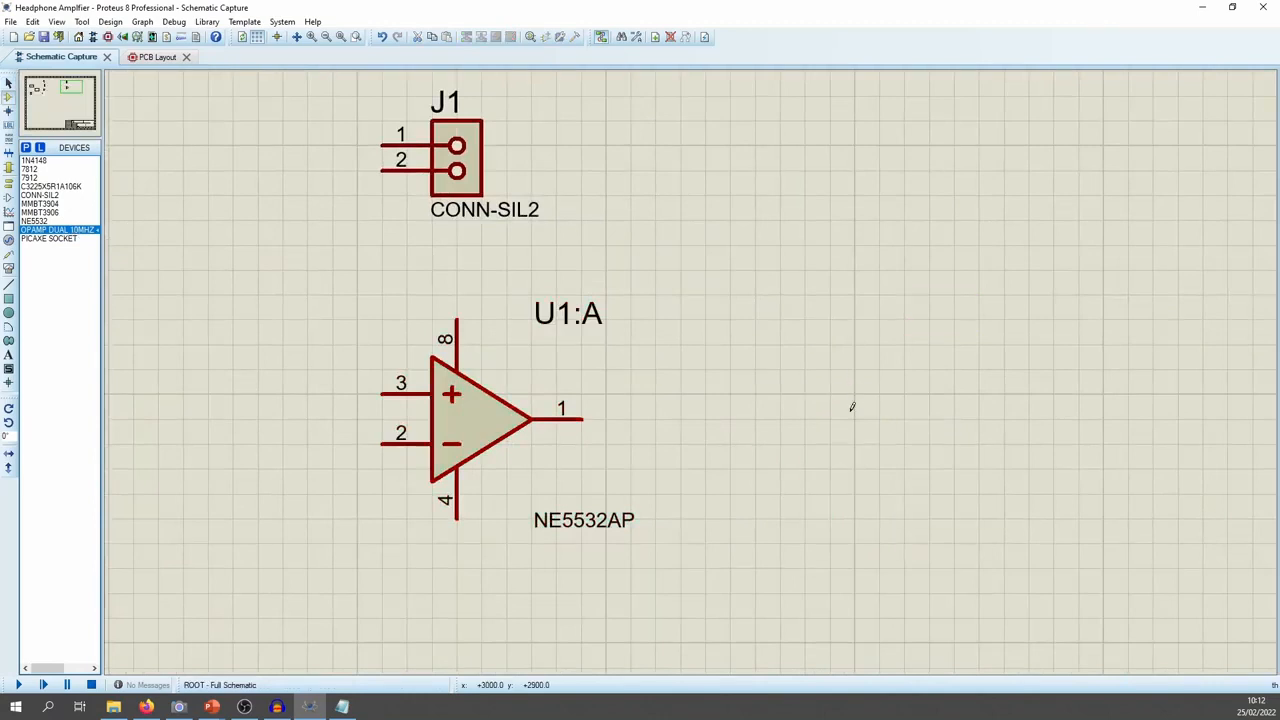
pyautogui.press('Escape')
# Copy the U1:A op-amp and place two copies beside it, one level with it and one further away and higher
pyautogui.click(485, 419)
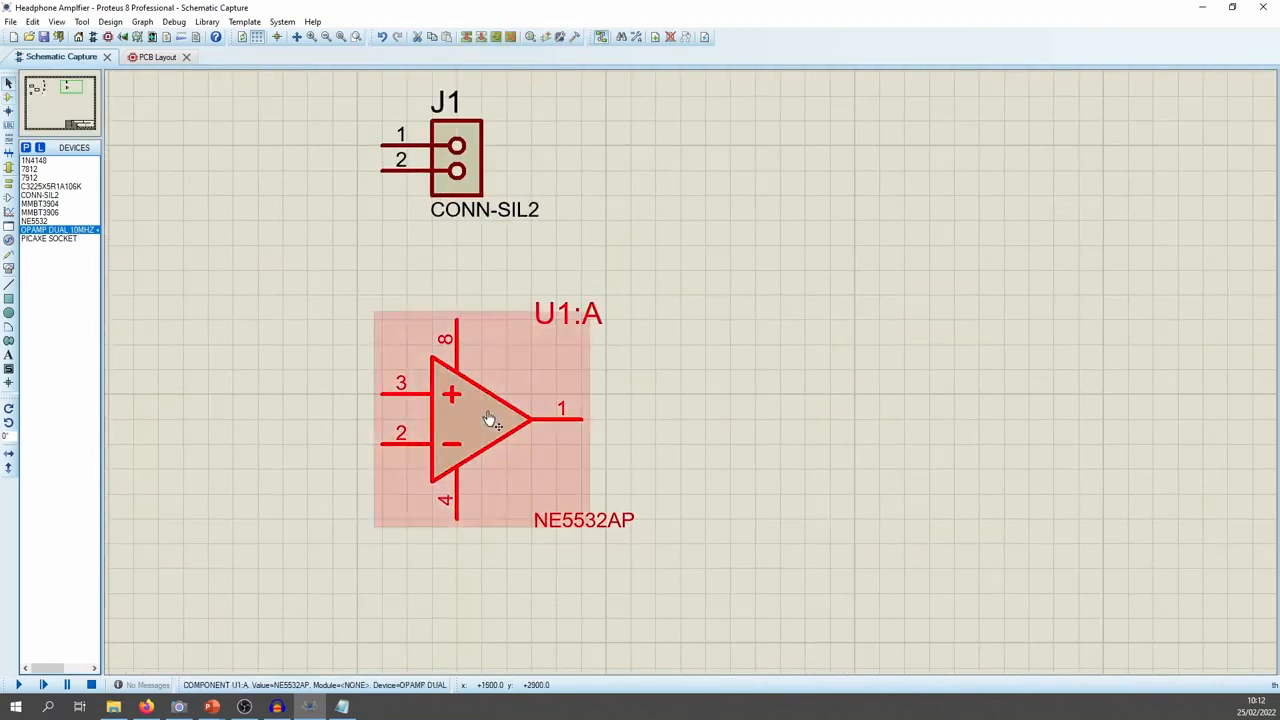
pyautogui.hotkey('ctrl', 'c')
pyautogui.hotkey('ctrl', 'v')
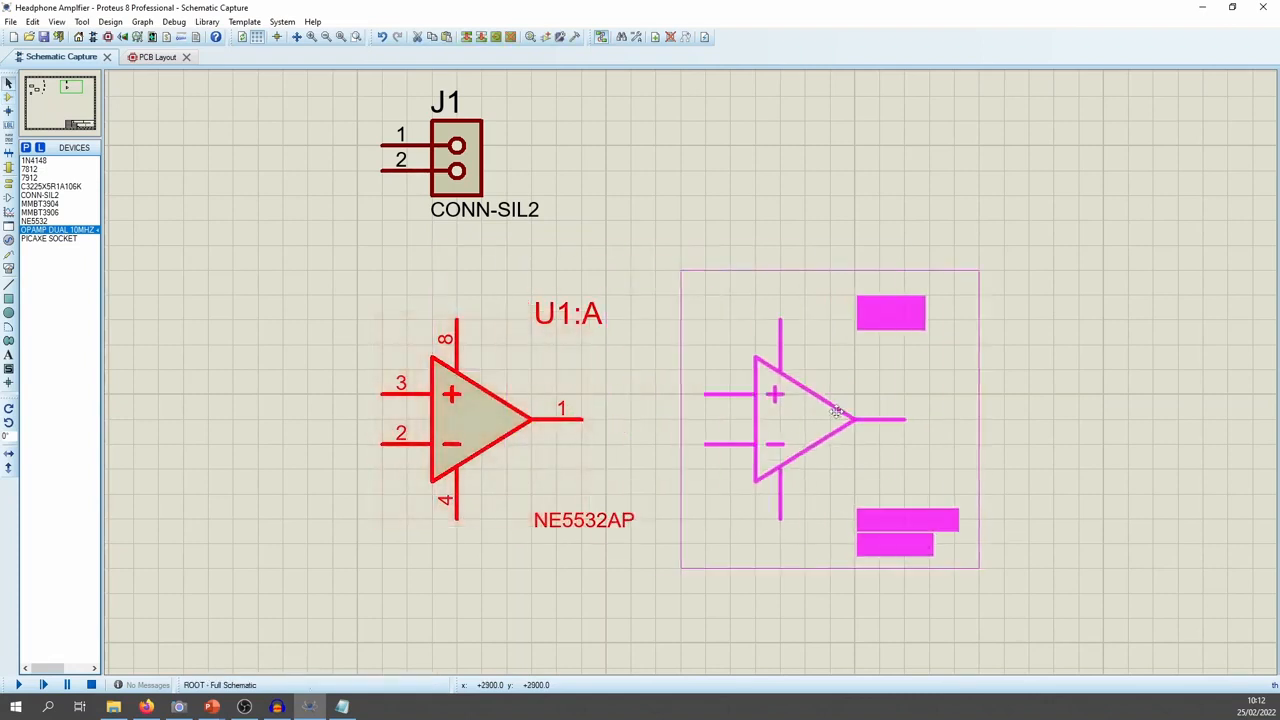
pyautogui.click(838, 412)
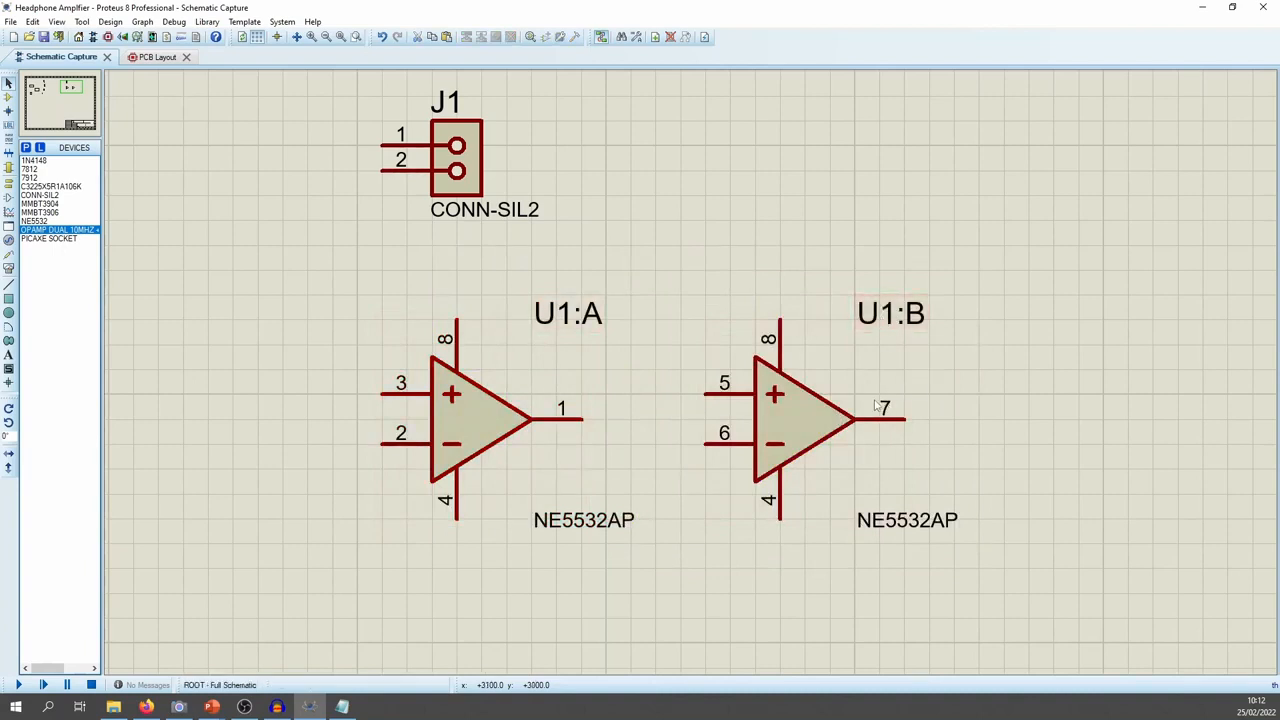
pyautogui.click(922, 364)
pyautogui.click(1145, 340)
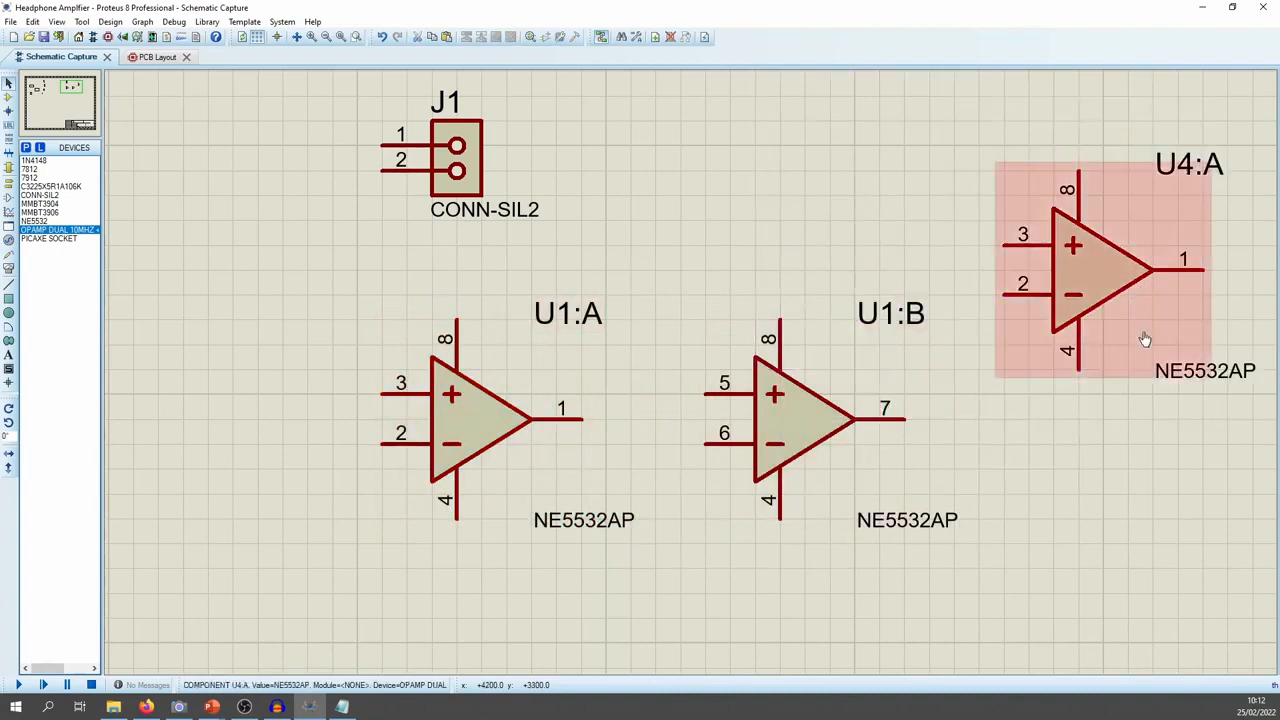
# Change the U1:B op-amp's element to U1:A and accept swapping the two elements
pyautogui.scroll(-5, 1100, 380)
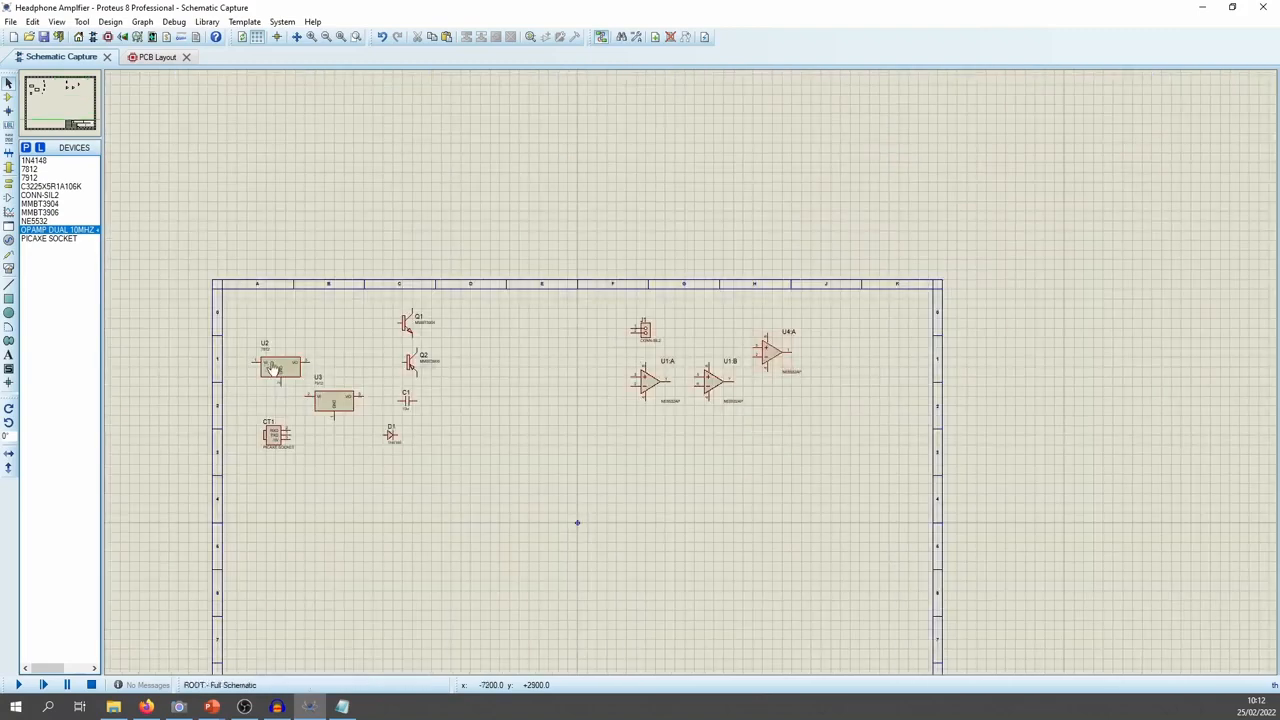
pyautogui.scroll(3, 700, 372)
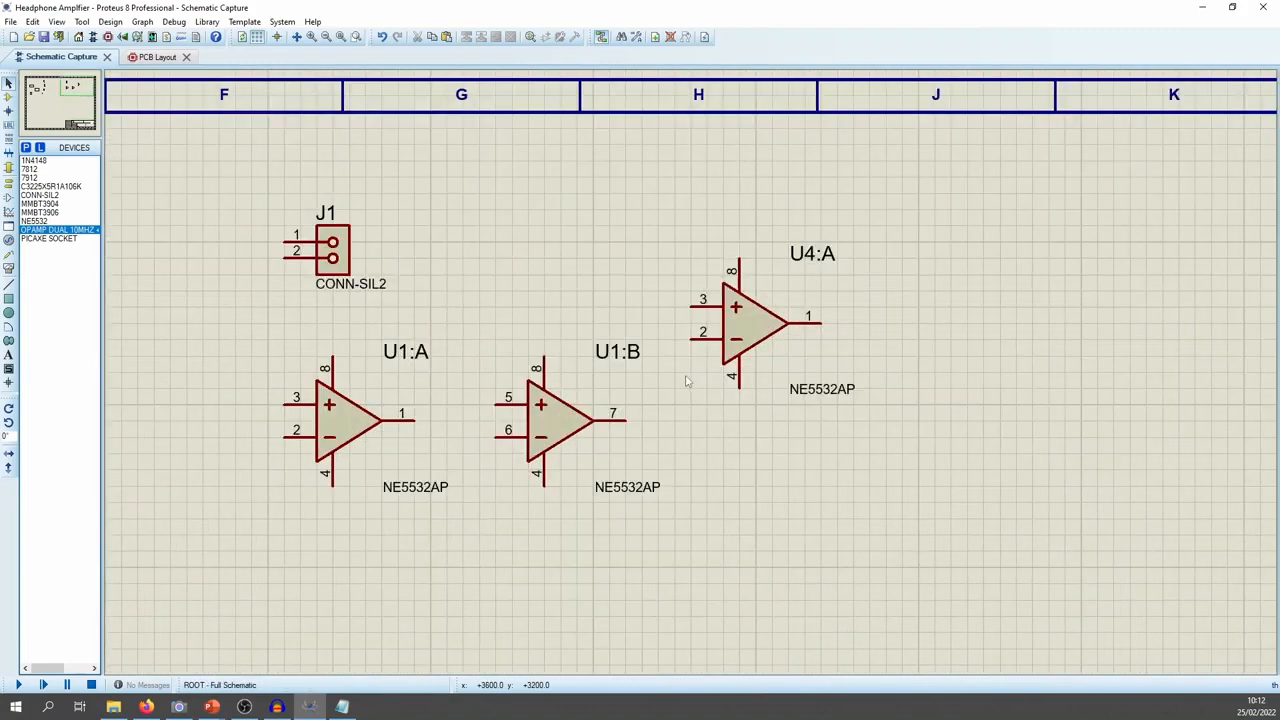
pyautogui.scroll(1, 686, 378)
pyautogui.middleClick(560, 251)
pyautogui.click(670, 202)
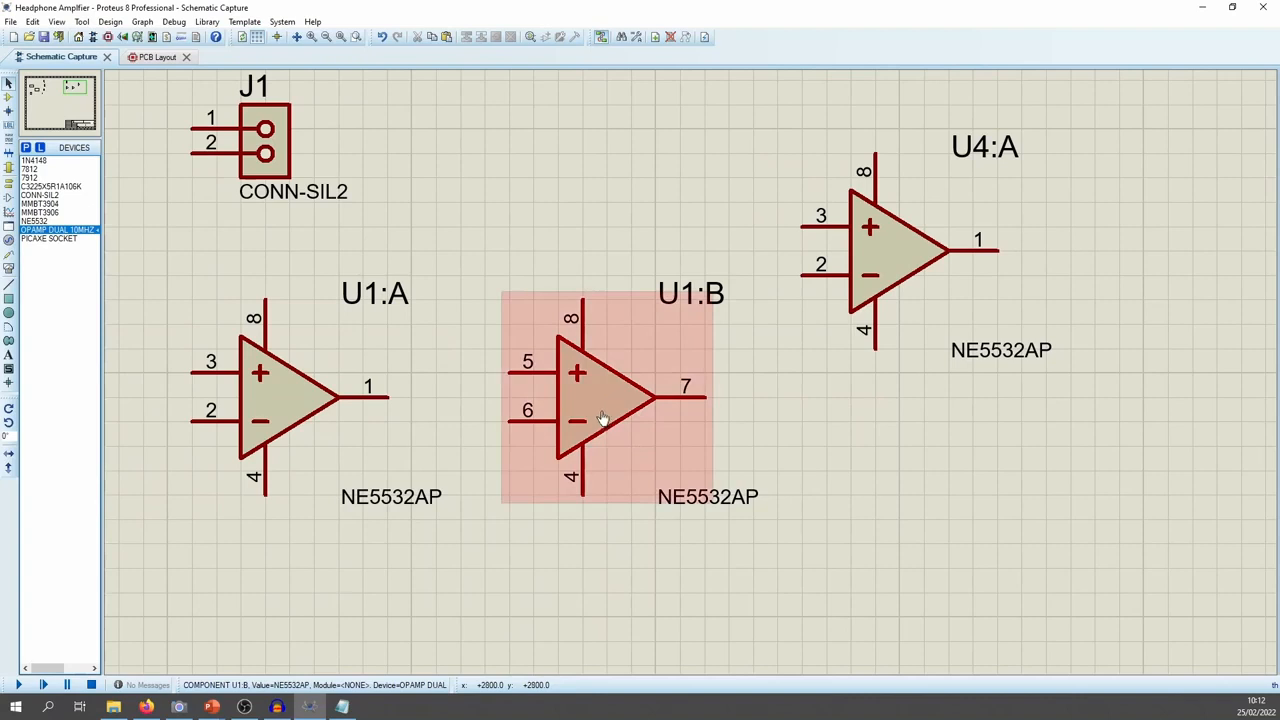
pyautogui.doubleClick(604, 418)
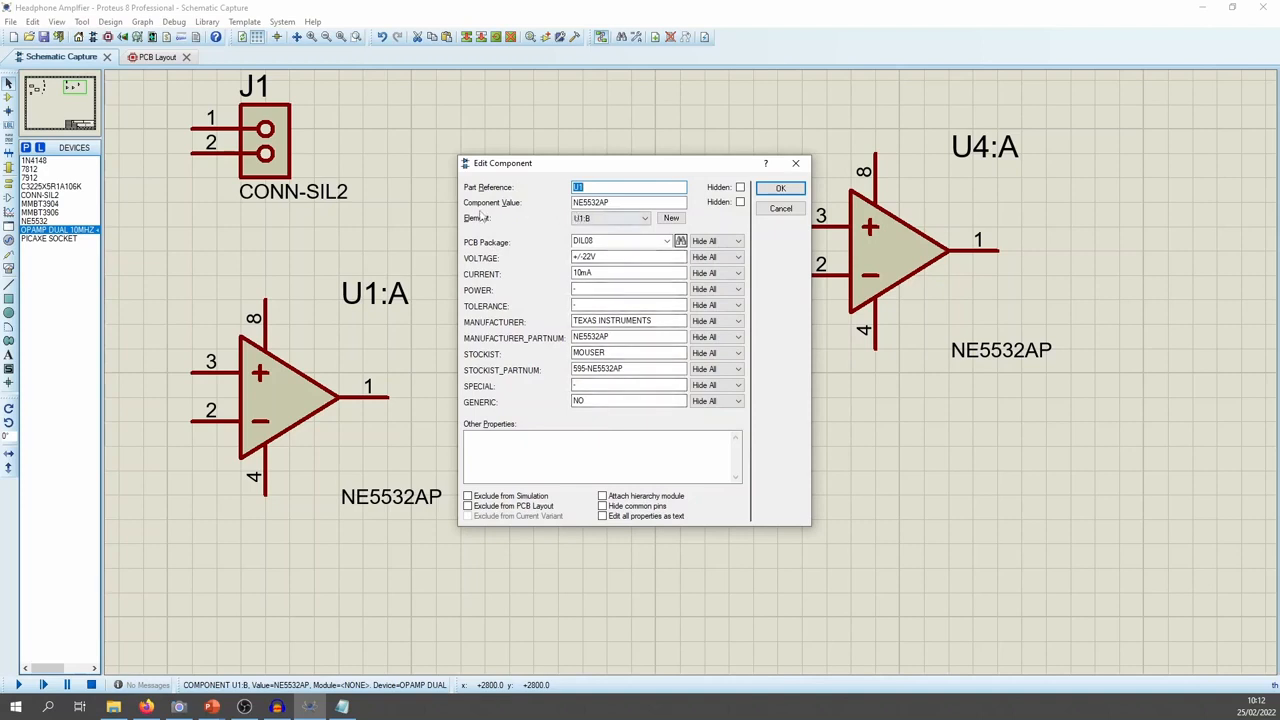
pyautogui.click(608, 218)
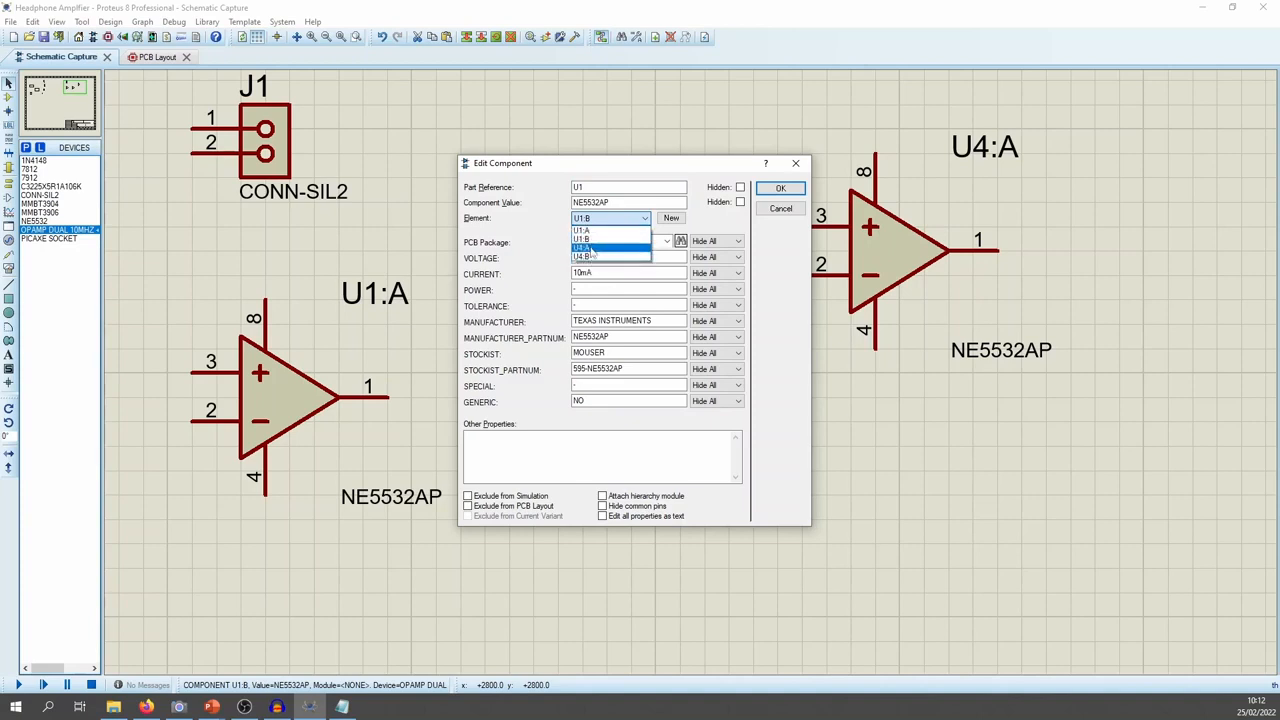
pyautogui.click(597, 232)
pyautogui.click(780, 188)
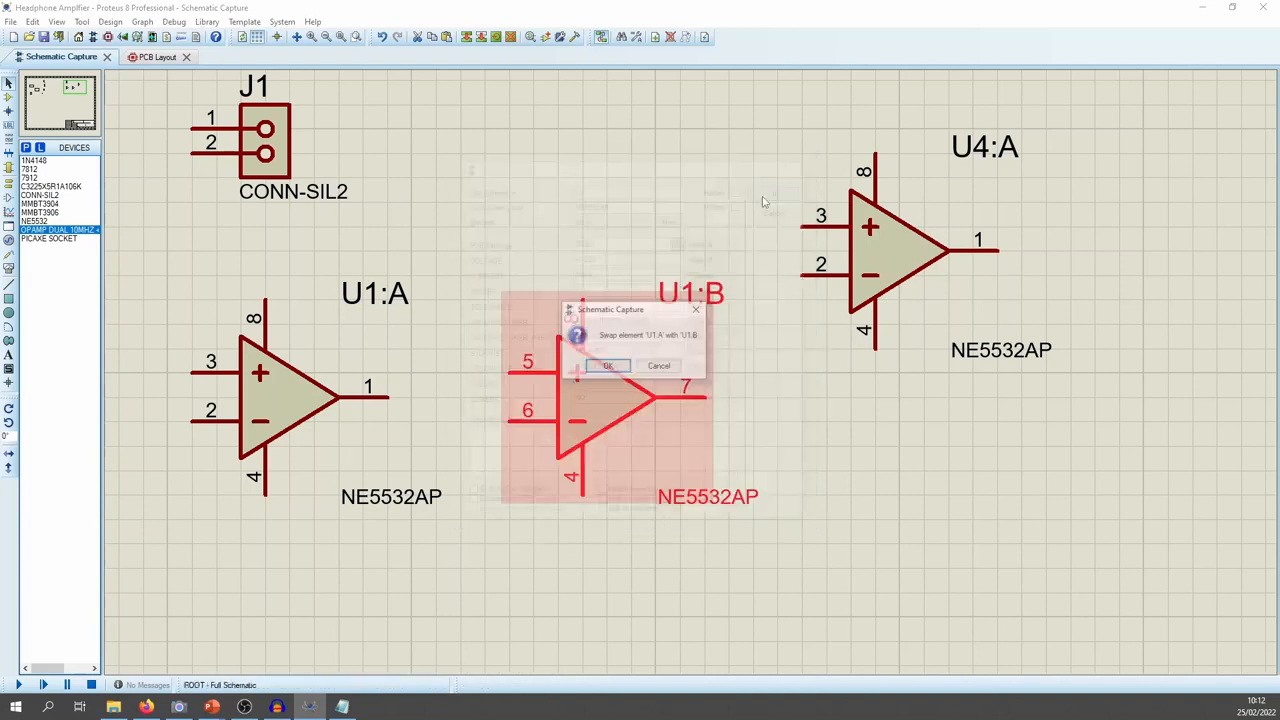
pyautogui.click(612, 367)
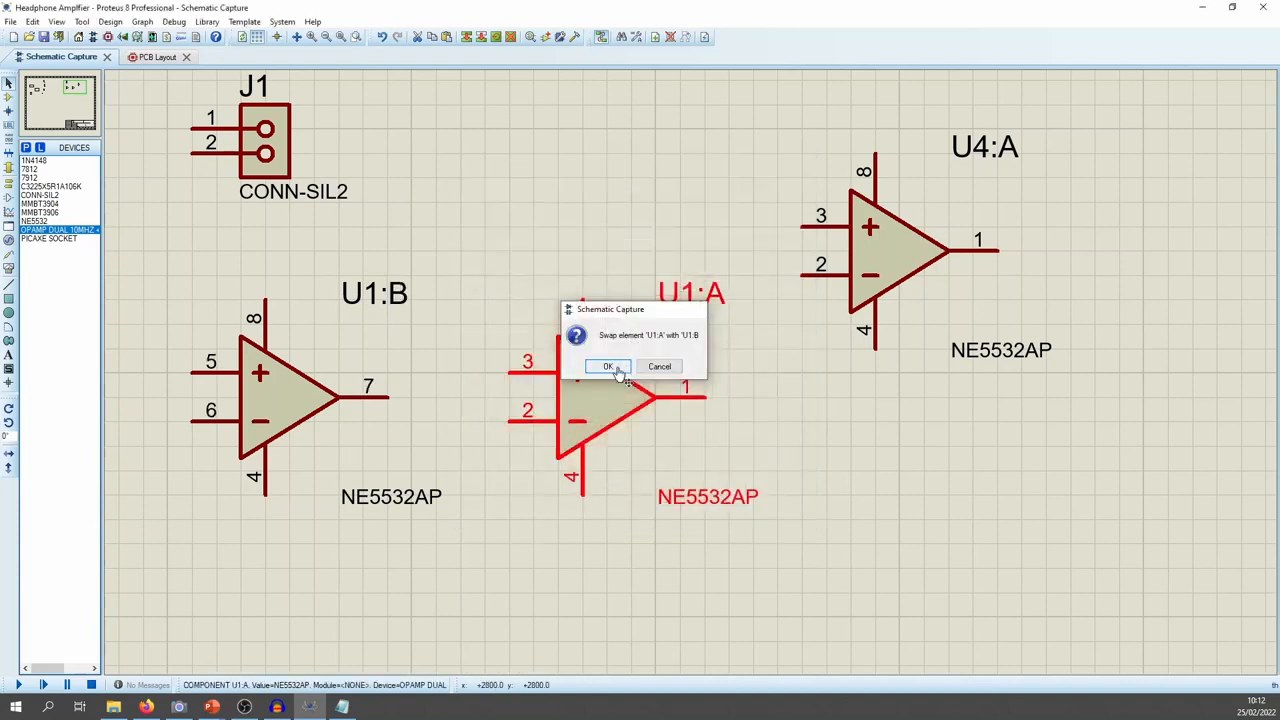
# Change the U4:A op-amp's element to U4:B
pyautogui.doubleClick(883, 232)
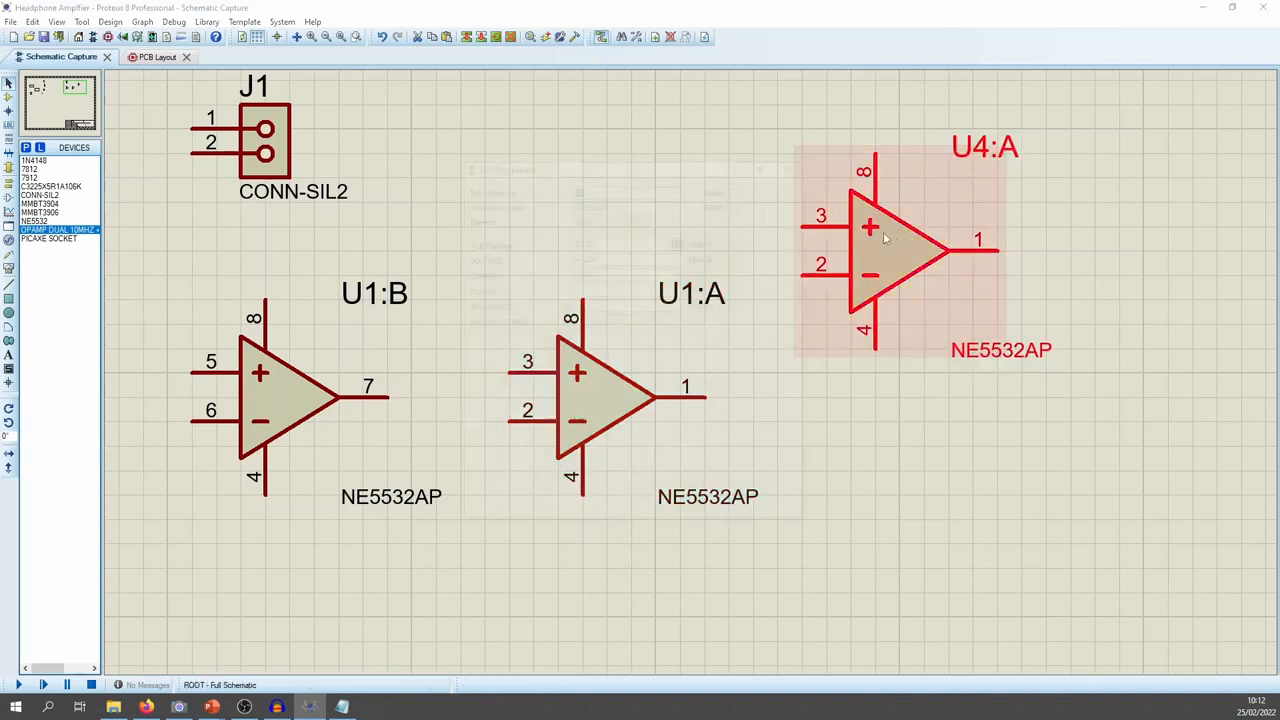
pyautogui.click(645, 218)
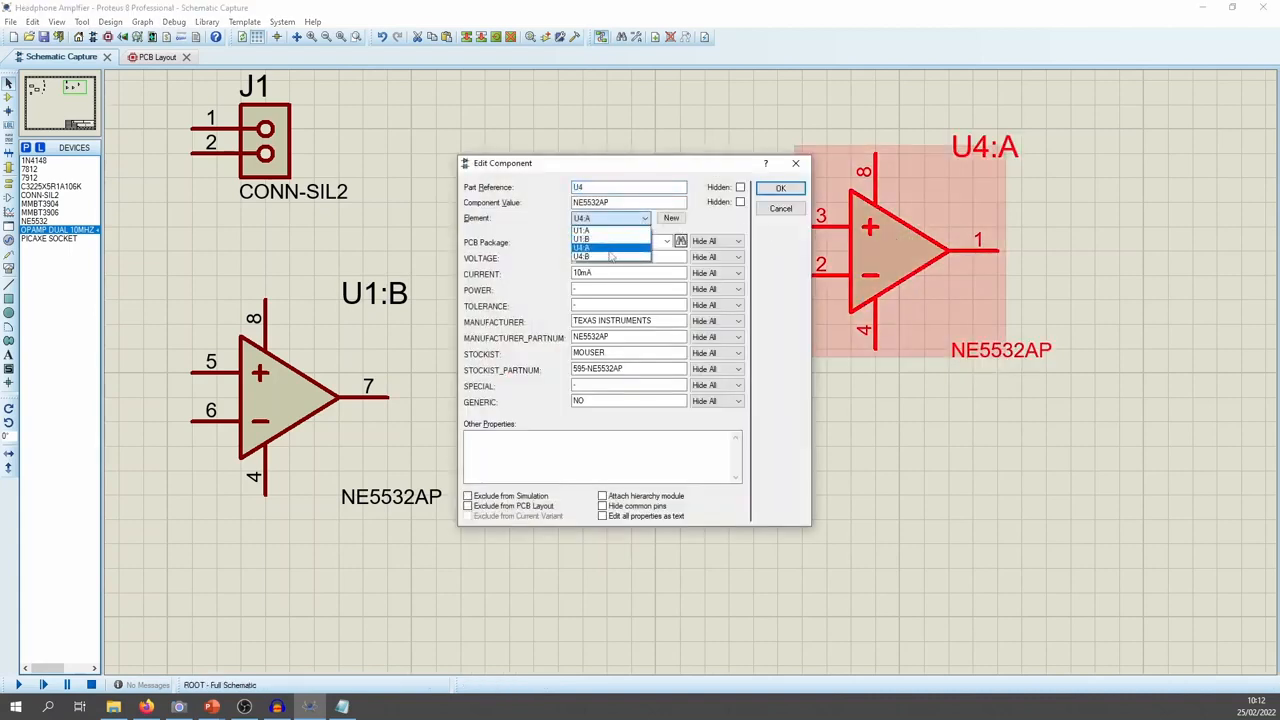
pyautogui.click(605, 256)
pyautogui.click(780, 188)
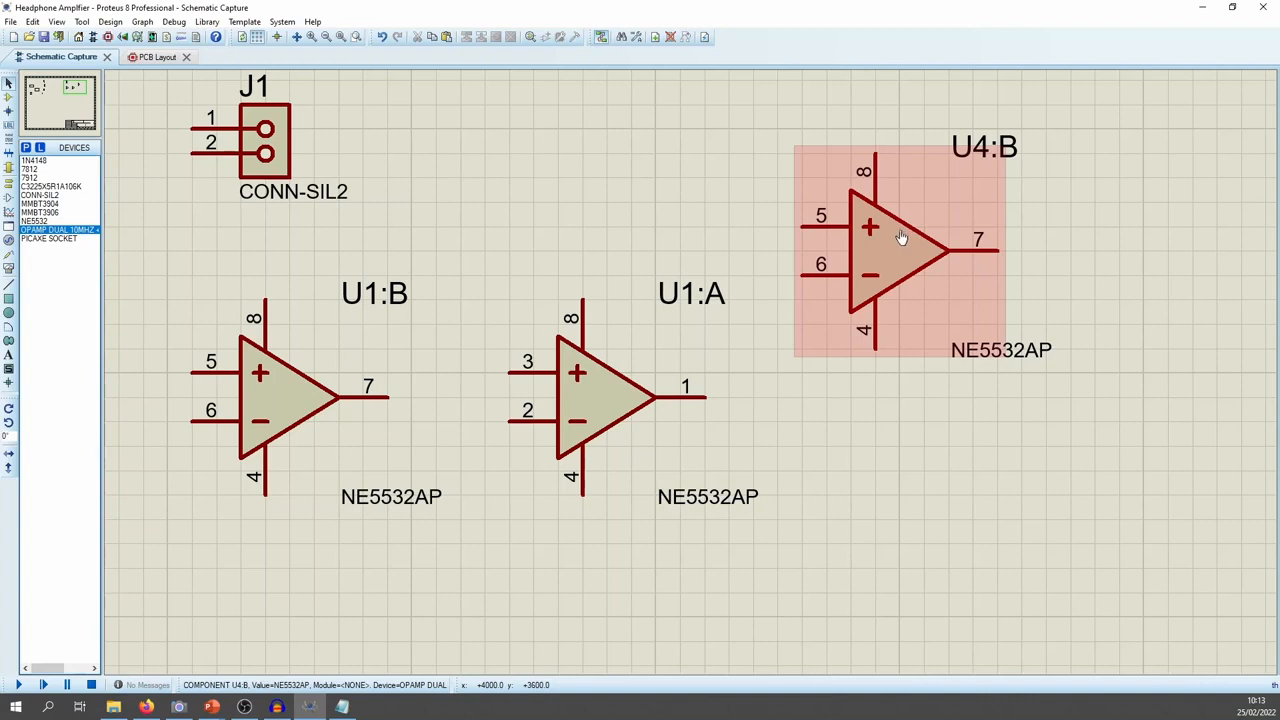
pyautogui.scroll(-2, 902, 253)
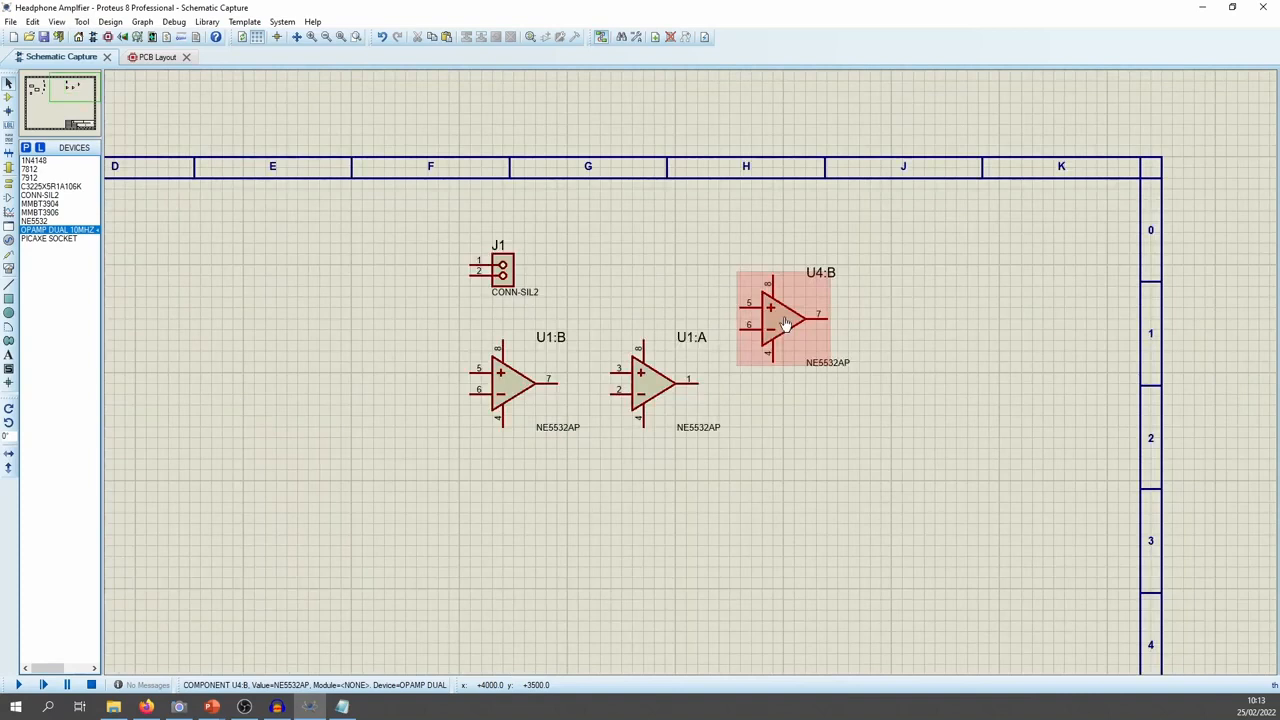
pyautogui.scroll(2, 786, 322)
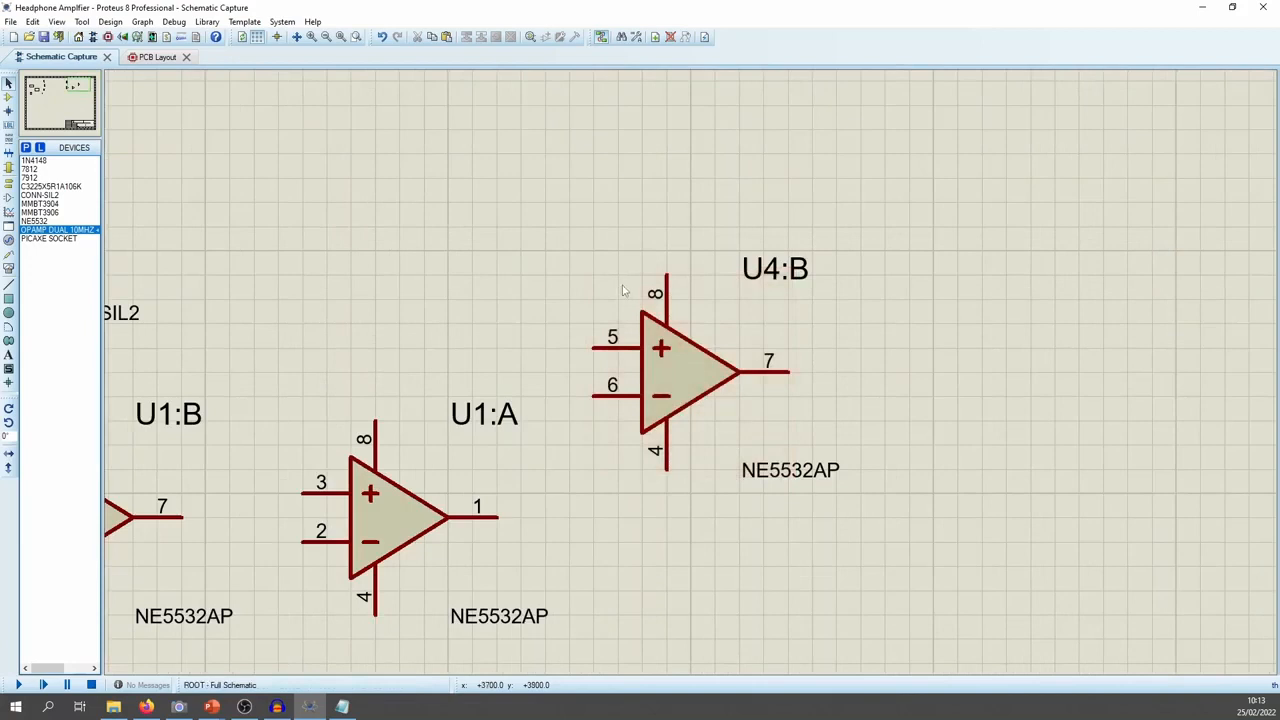
pyautogui.rightClick(672, 228)
pyautogui.moveTo(717, 238)
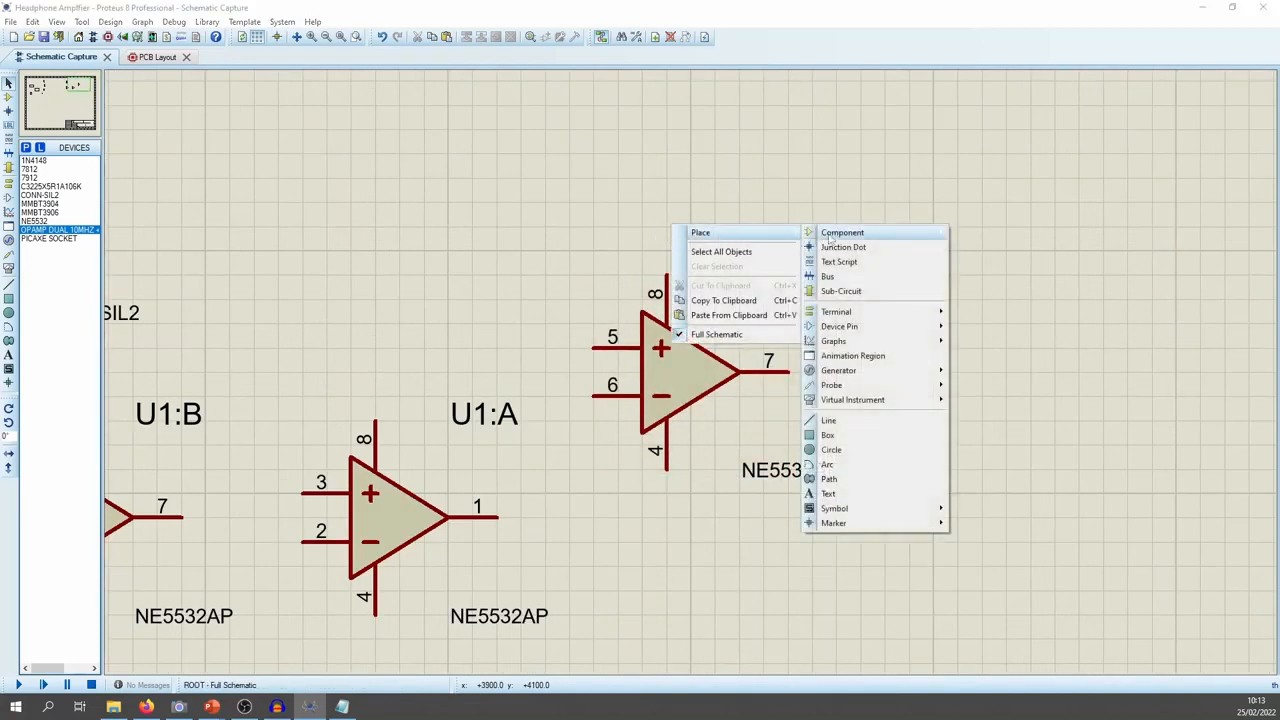
pyautogui.moveTo(848, 237)
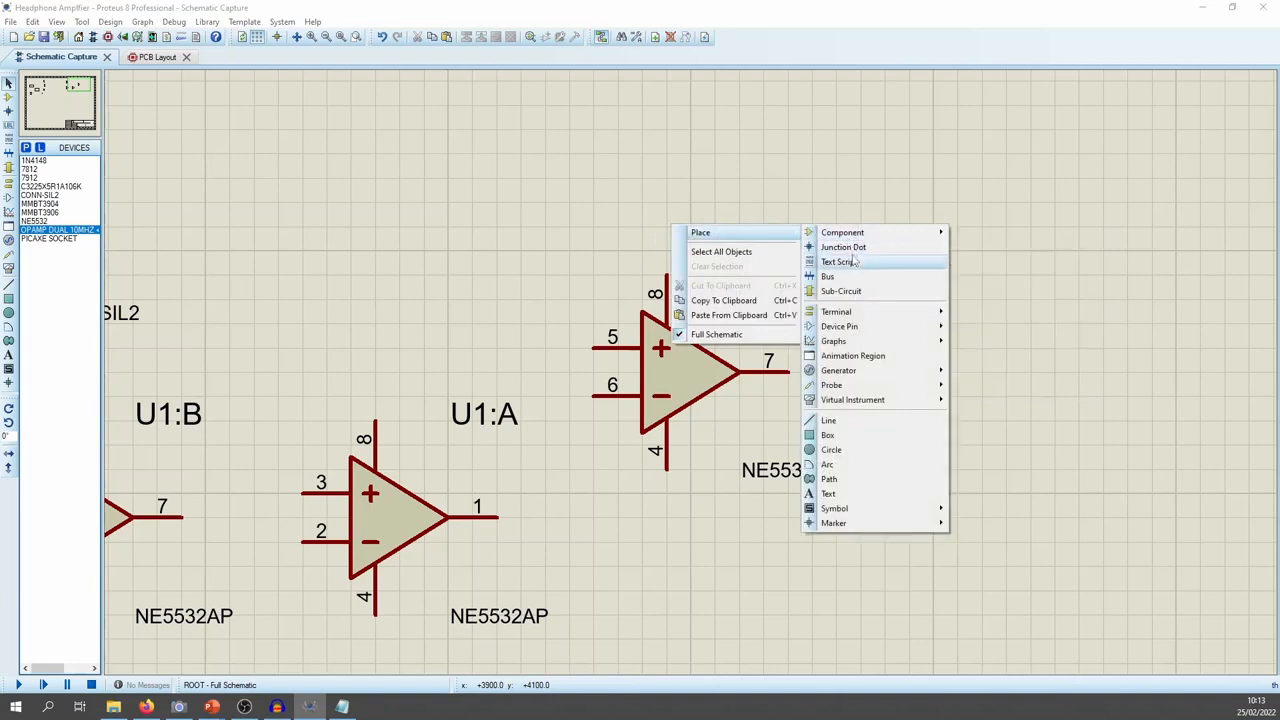
pyautogui.moveTo(898, 310)
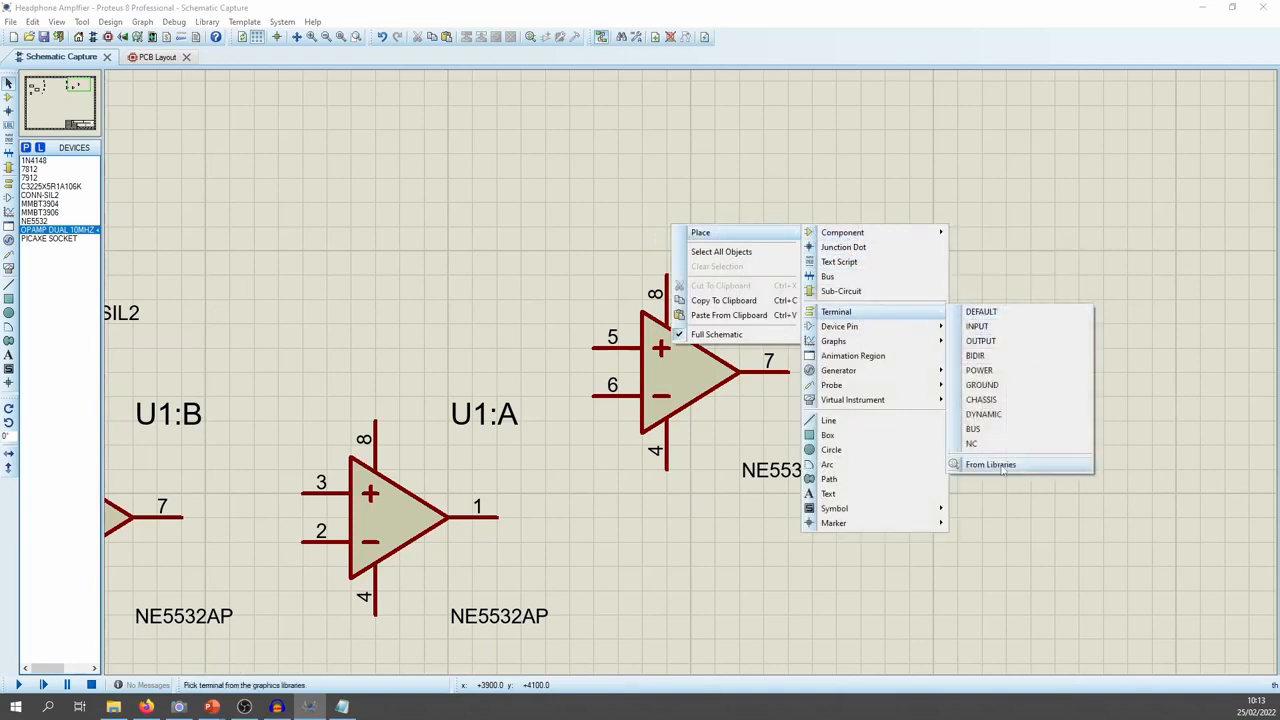
pyautogui.click(971, 443)
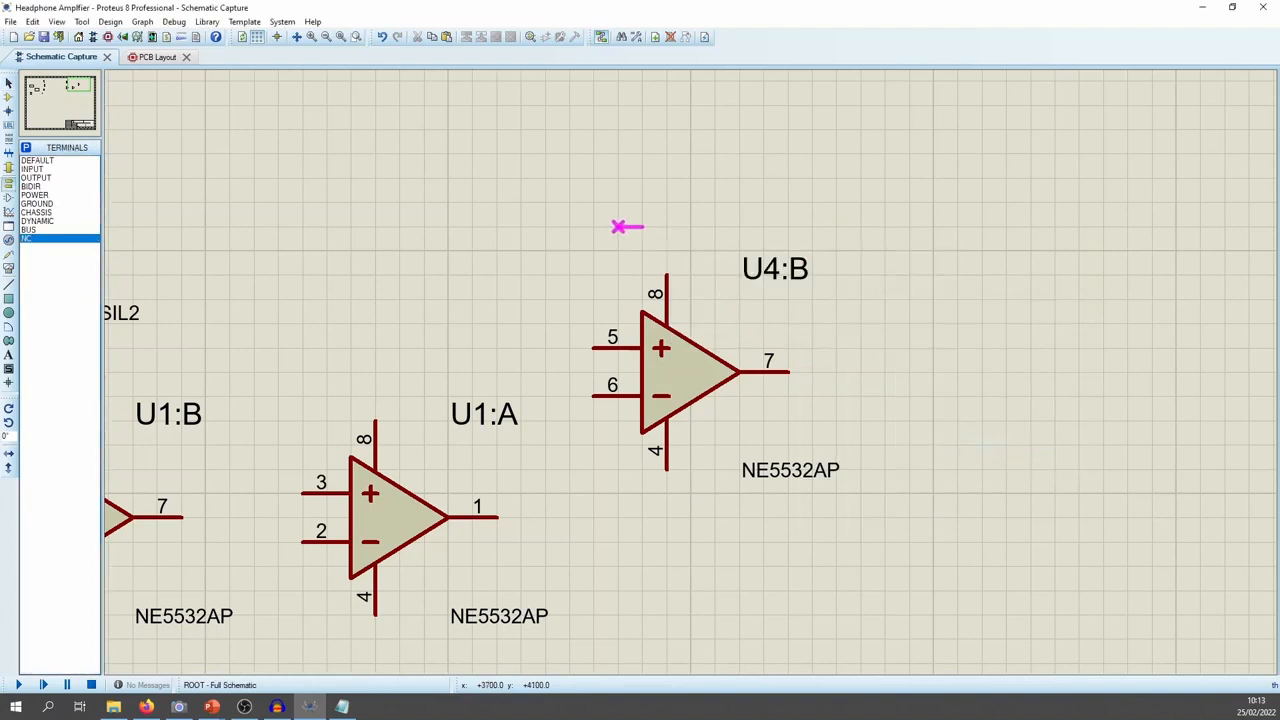
pyautogui.press('Escape')
# Check the U4:B op-amp's properties and place a copy of it beside the original, slightly higher
pyautogui.doubleClick(672, 373)
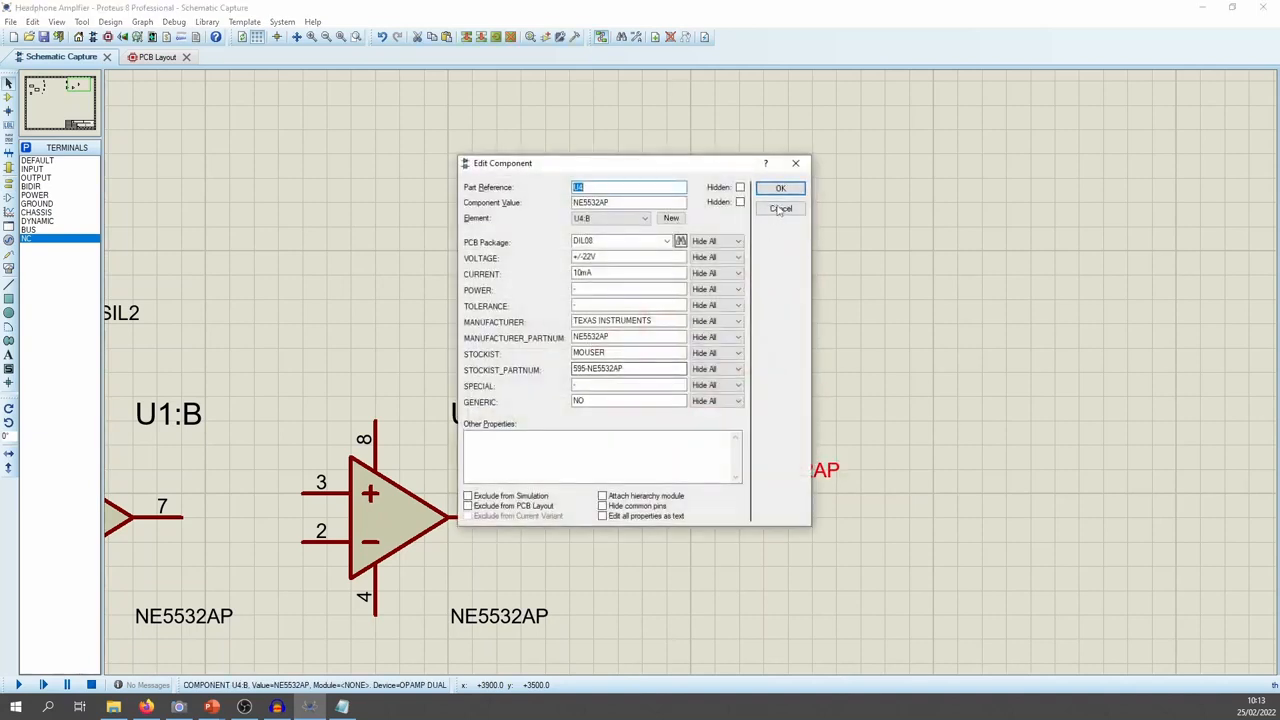
pyautogui.click(780, 188)
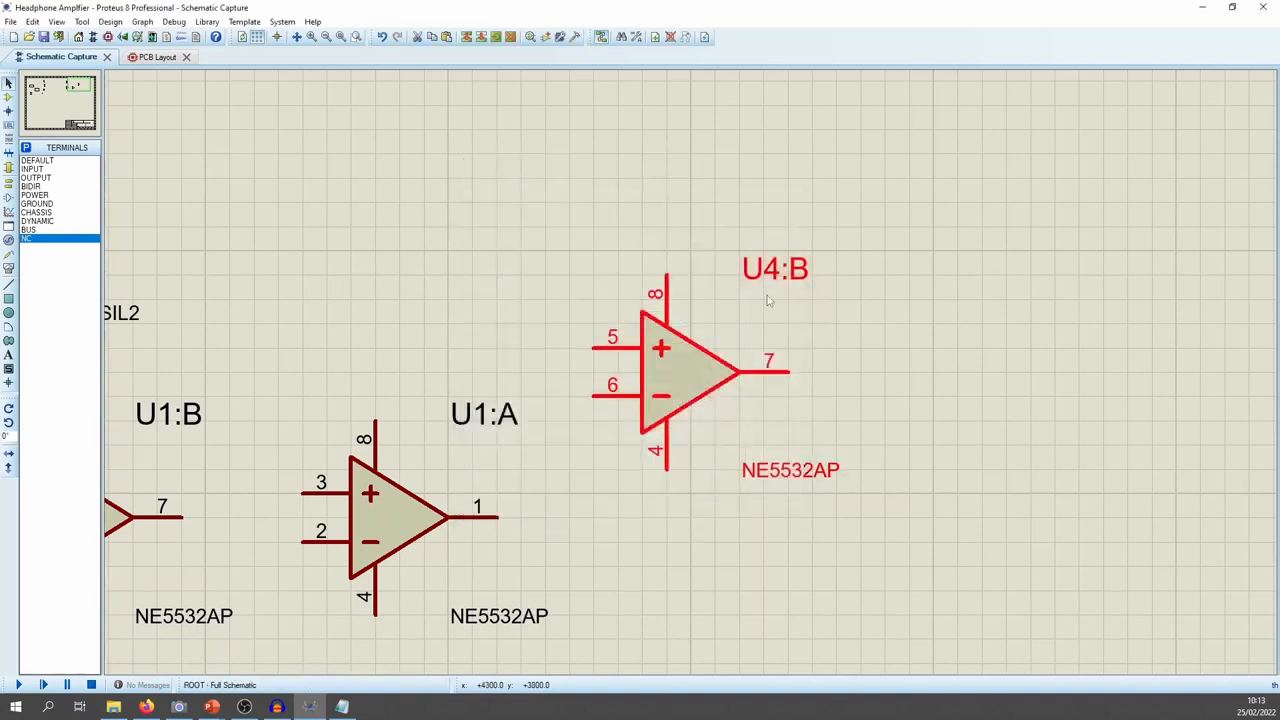
pyautogui.hotkey('ctrl', 'c')
pyautogui.hotkey('ctrl', 'v')
pyautogui.click(1077, 238)
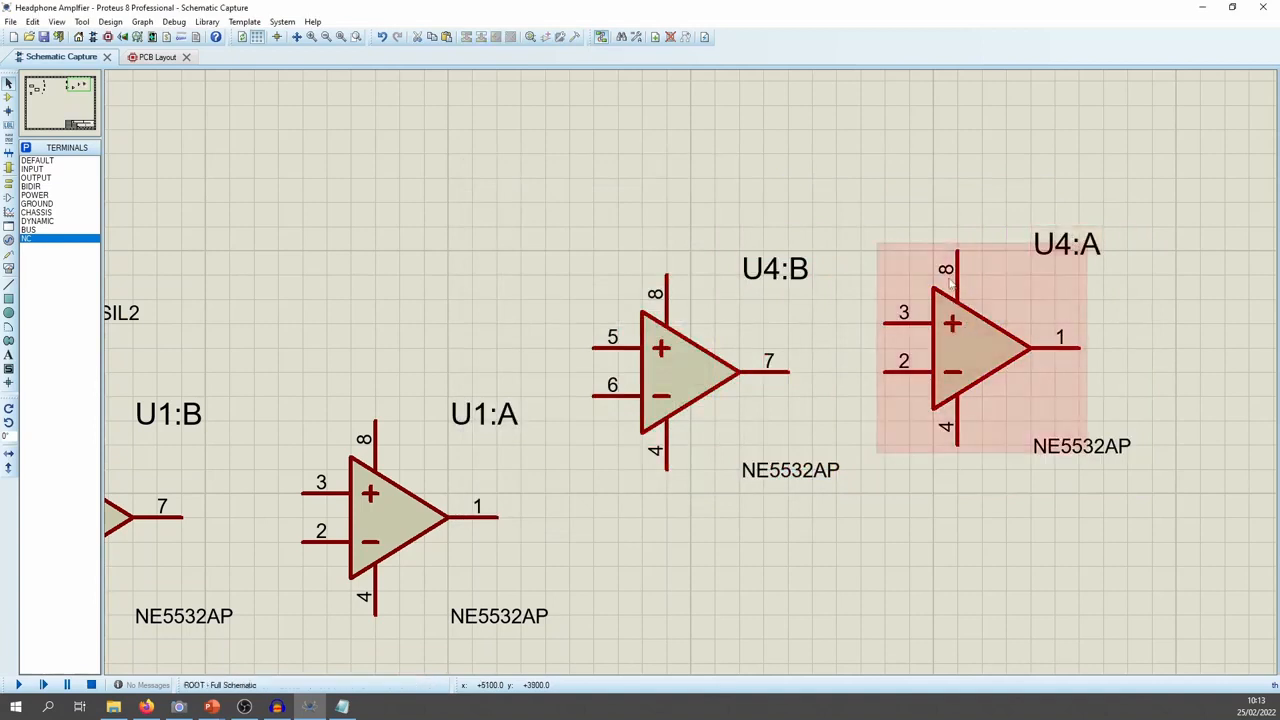
# Try a wire between pin 8 of U4:B and pin 8 of U4:A, and delete that wire
pyautogui.click(666, 270)
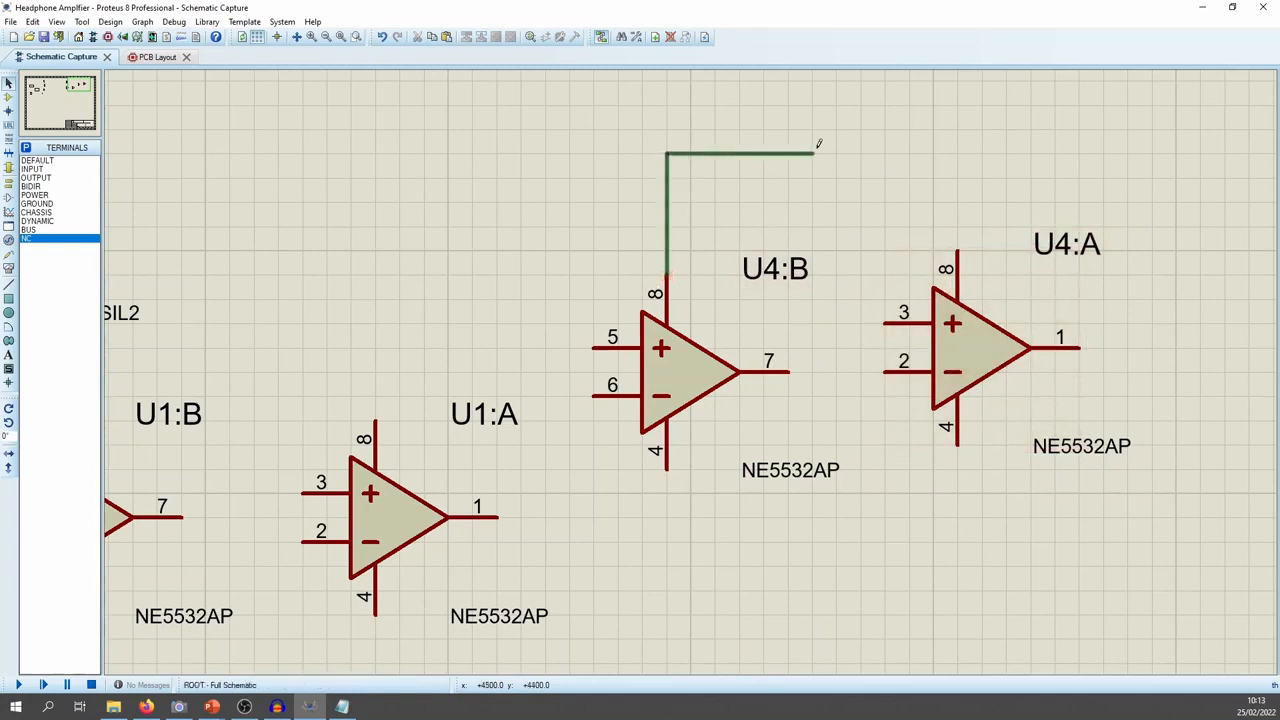
pyautogui.click(957, 251)
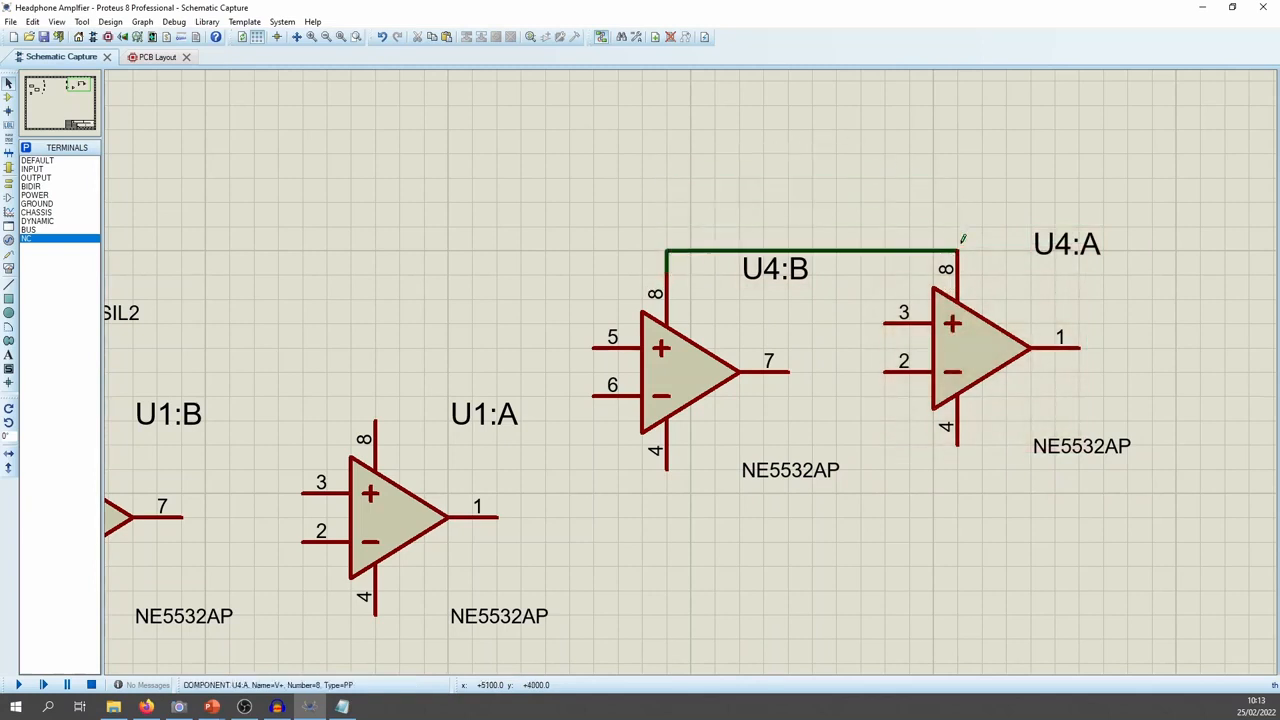
pyautogui.rightClick(855, 252)
pyautogui.rightClick(855, 252)
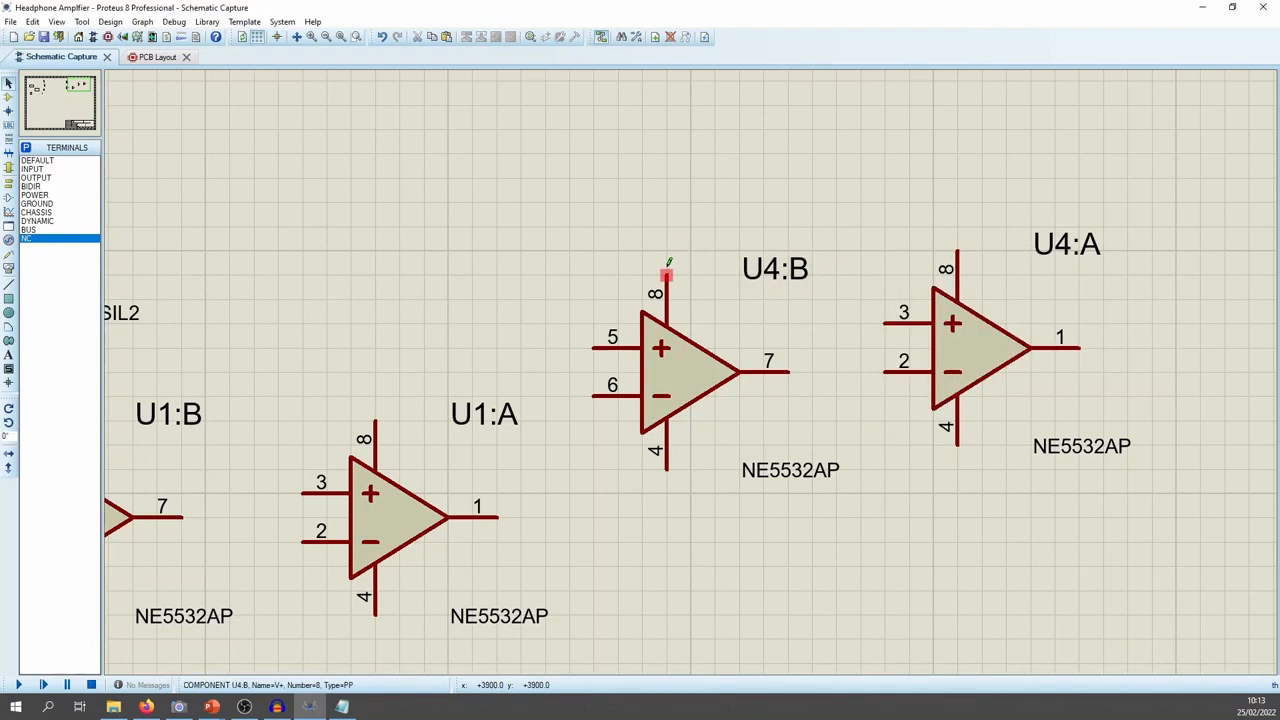
# Place a ground terminal directly below U4:B and wire it to the op-amp's pin 4
pyautogui.rightClick(676, 172)
pyautogui.moveTo(745, 180)
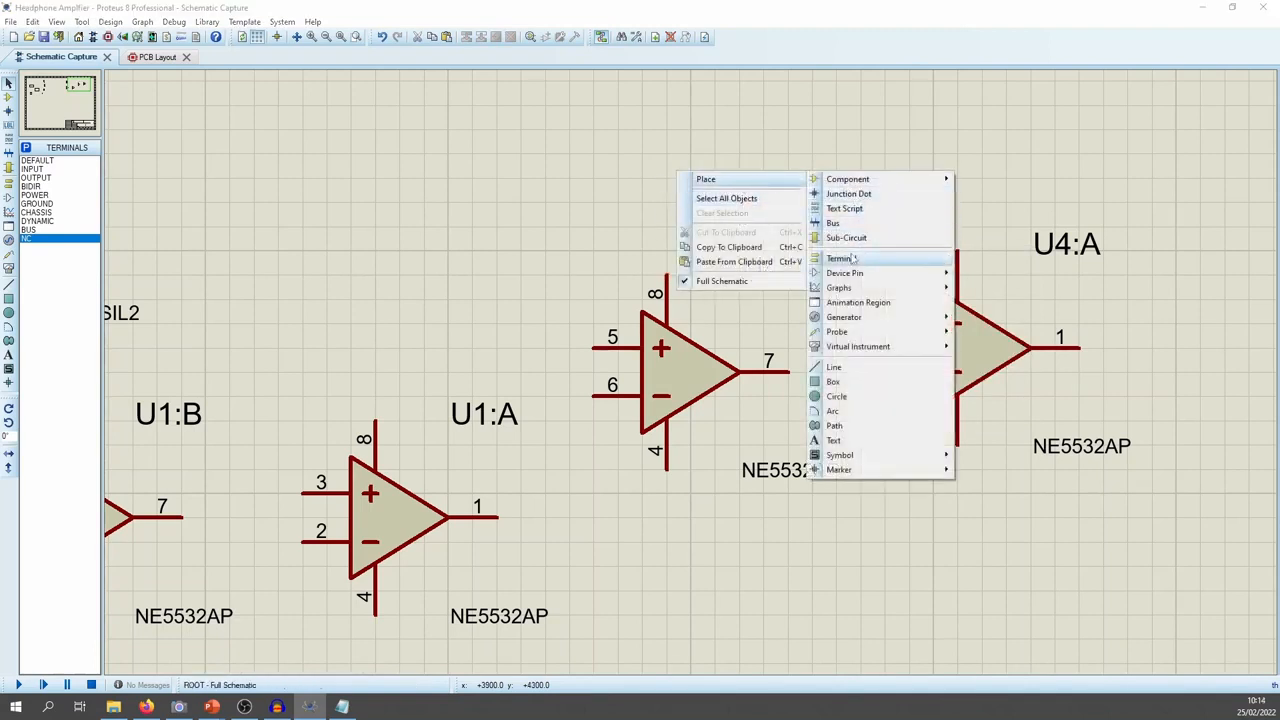
pyautogui.moveTo(876, 259)
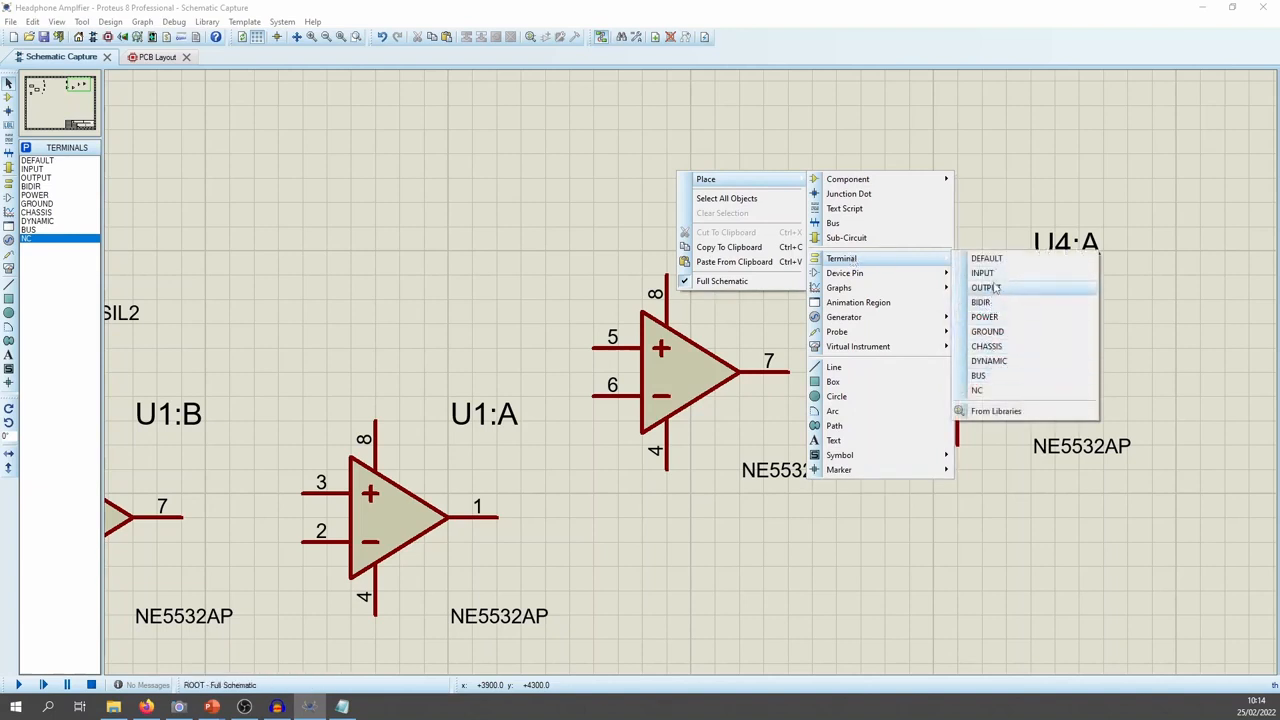
pyautogui.click(987, 331)
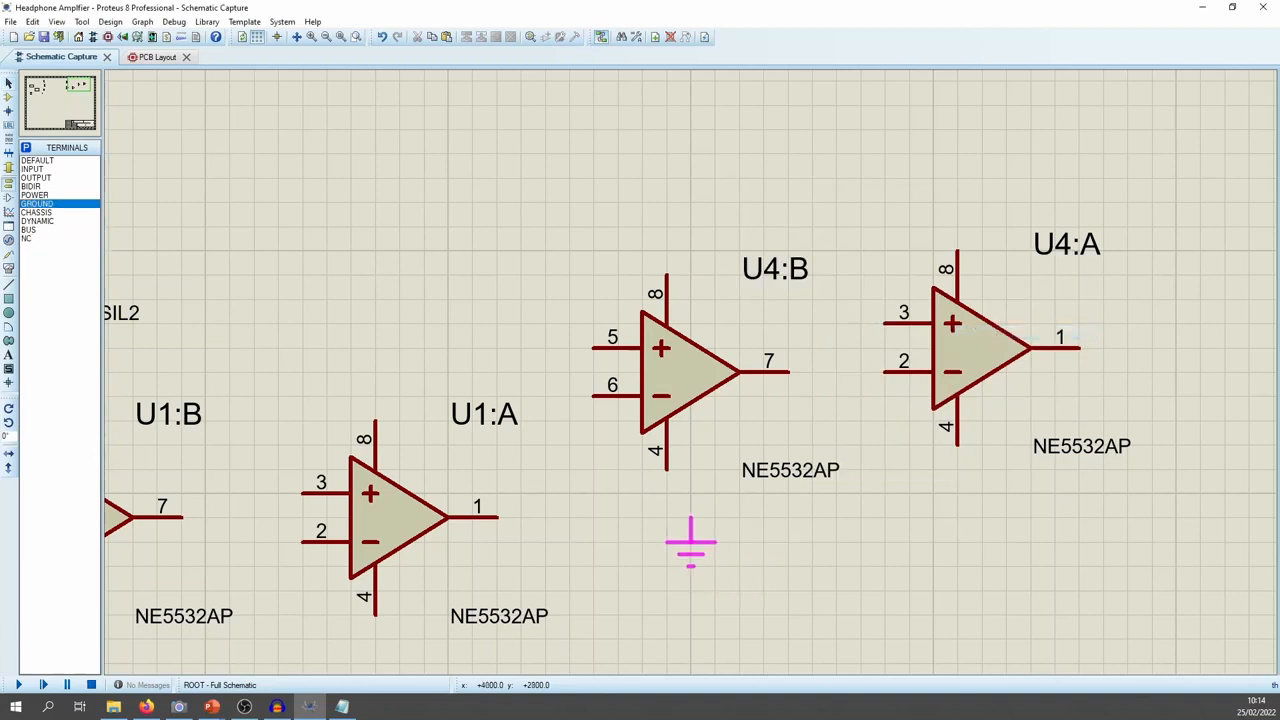
pyautogui.click(666, 532)
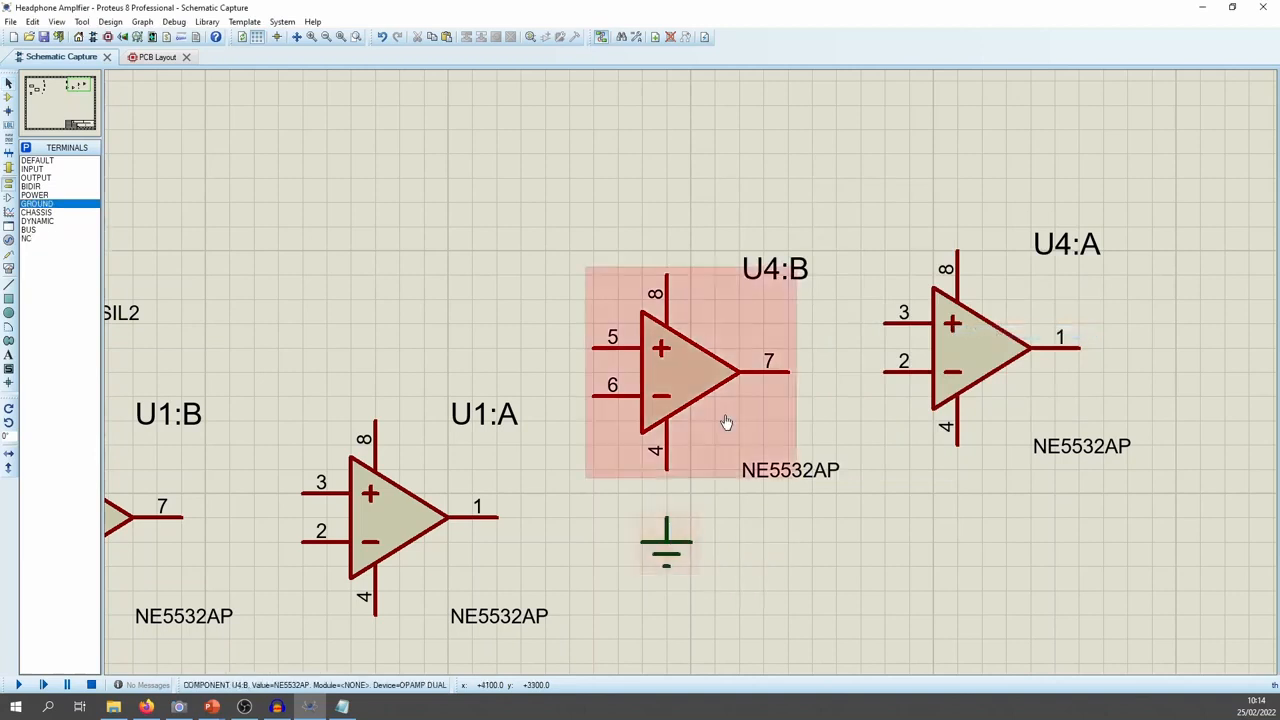
pyautogui.click(666, 516)
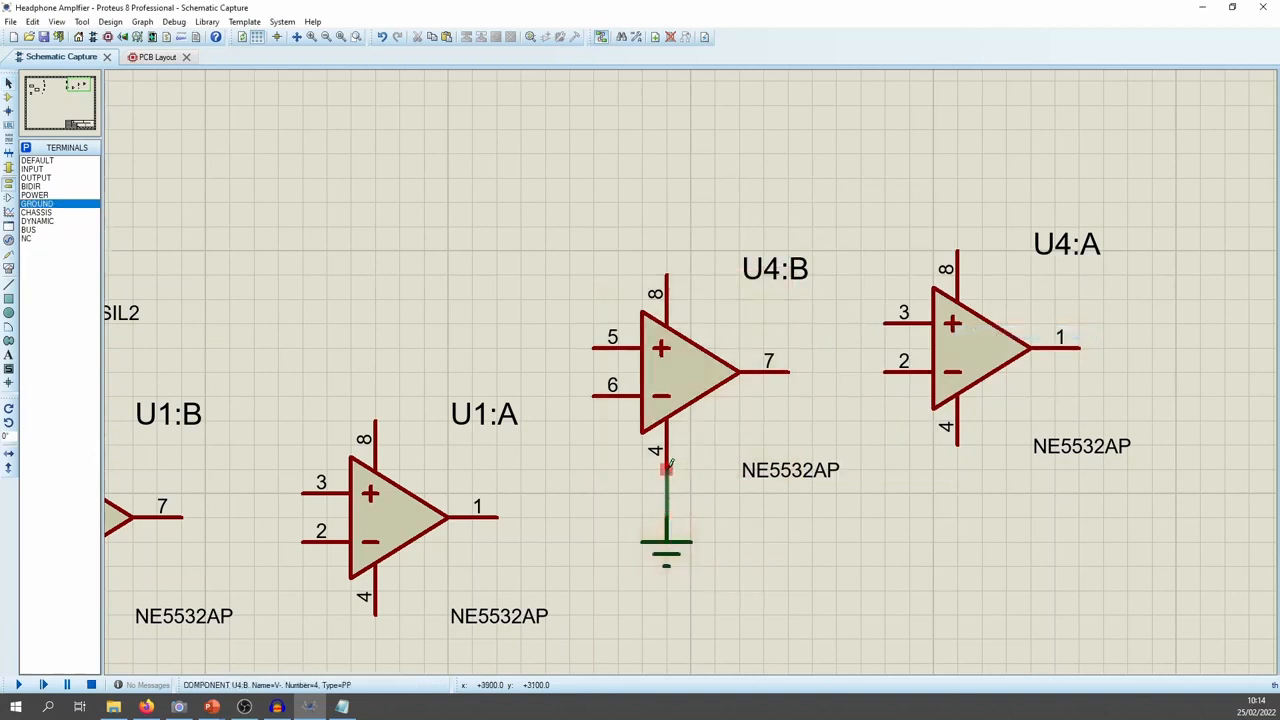
pyautogui.click(666, 466)
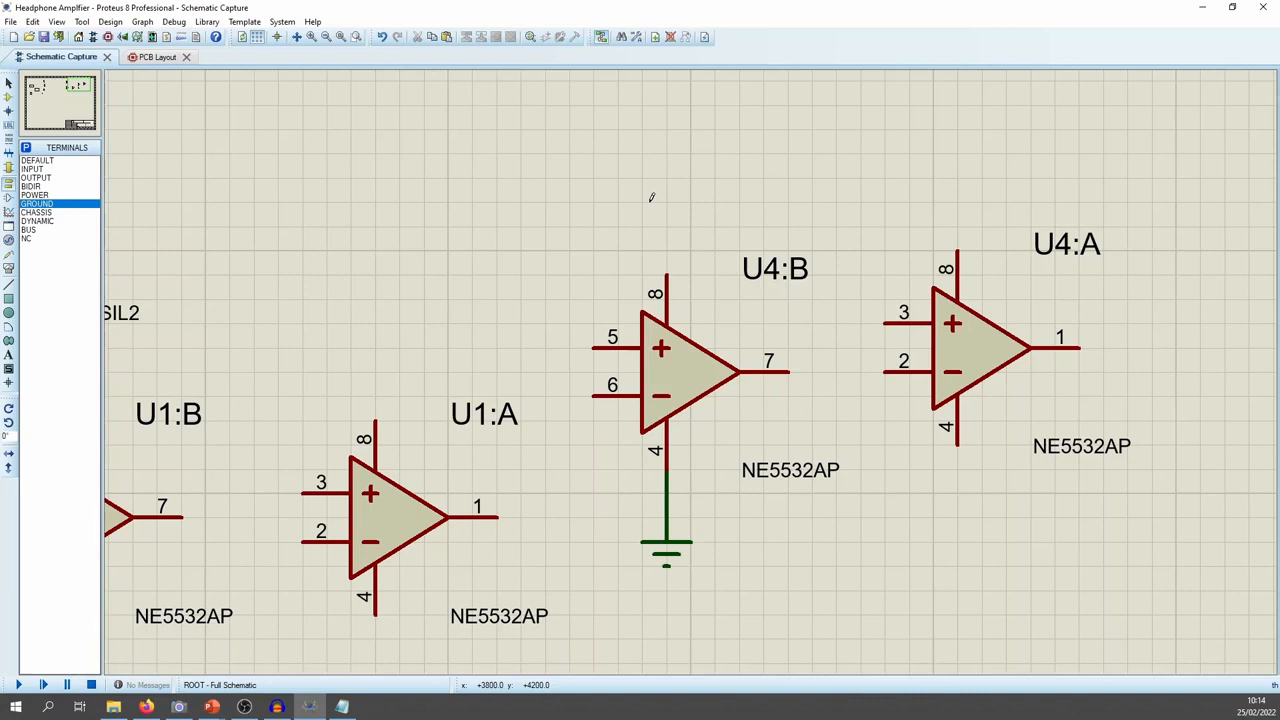
pyautogui.rightClick(613, 156)
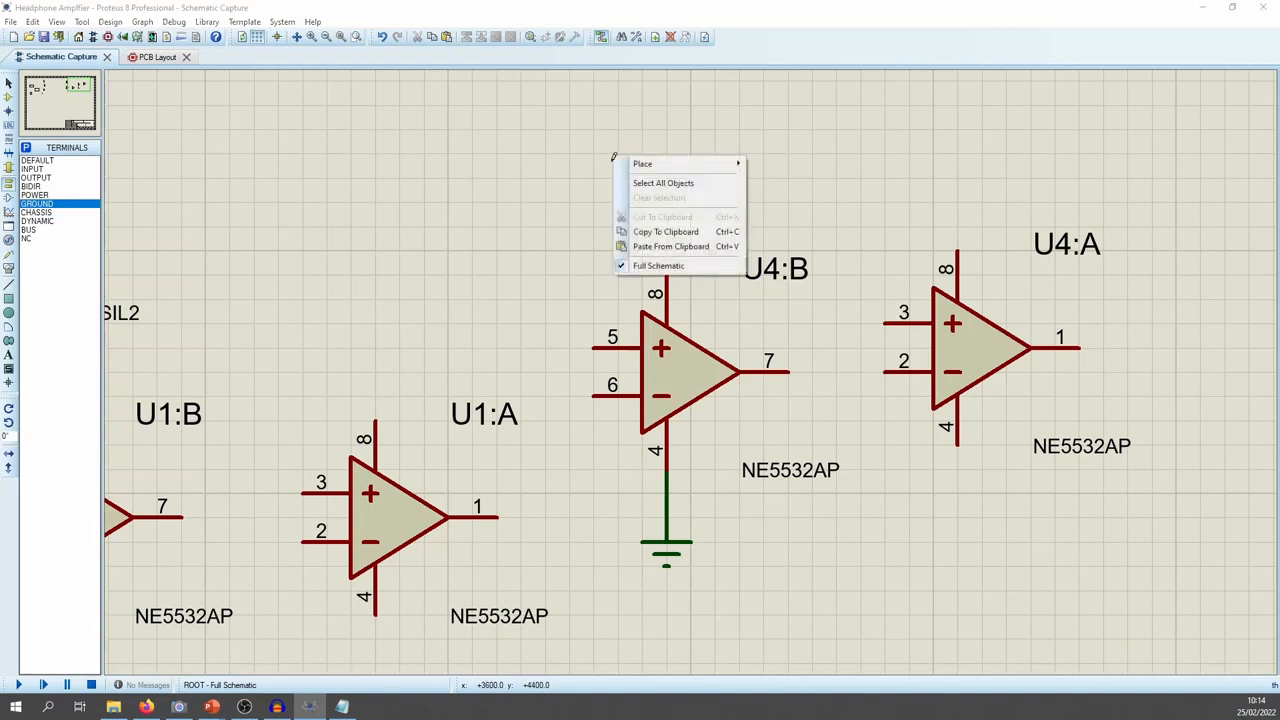
pyautogui.moveTo(650, 164)
pyautogui.moveTo(790, 243)
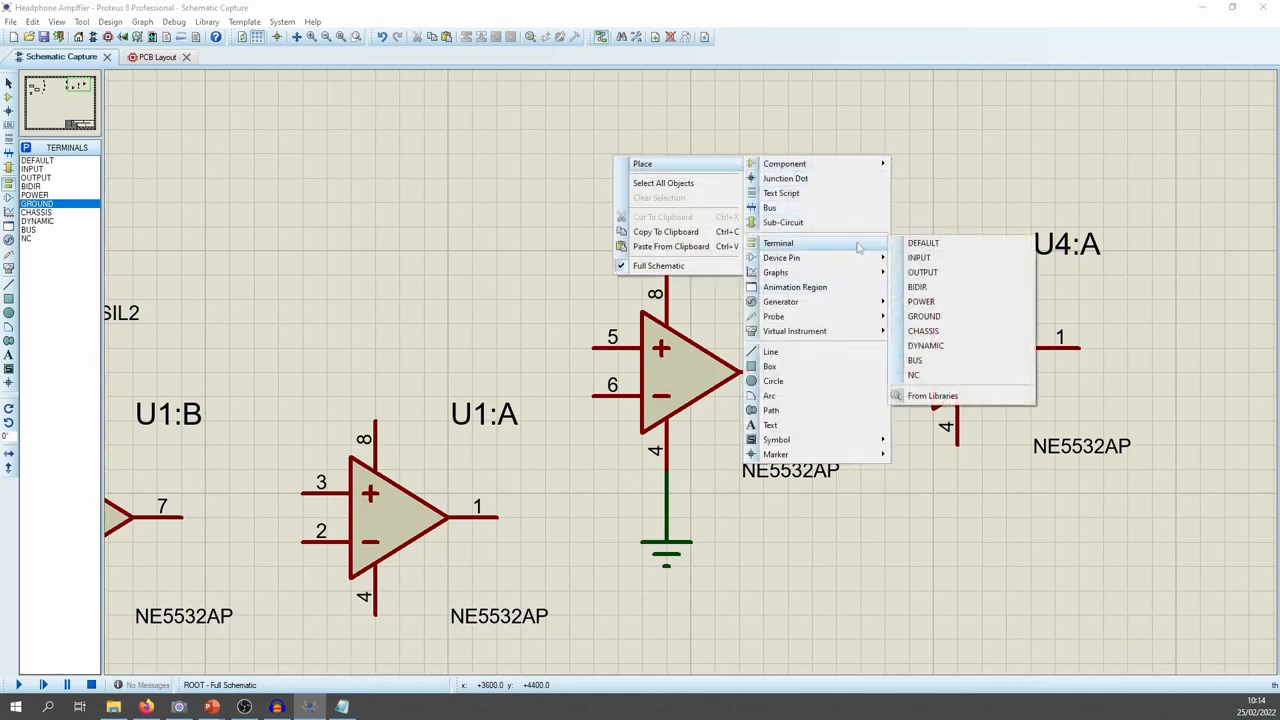
pyautogui.click(947, 262)
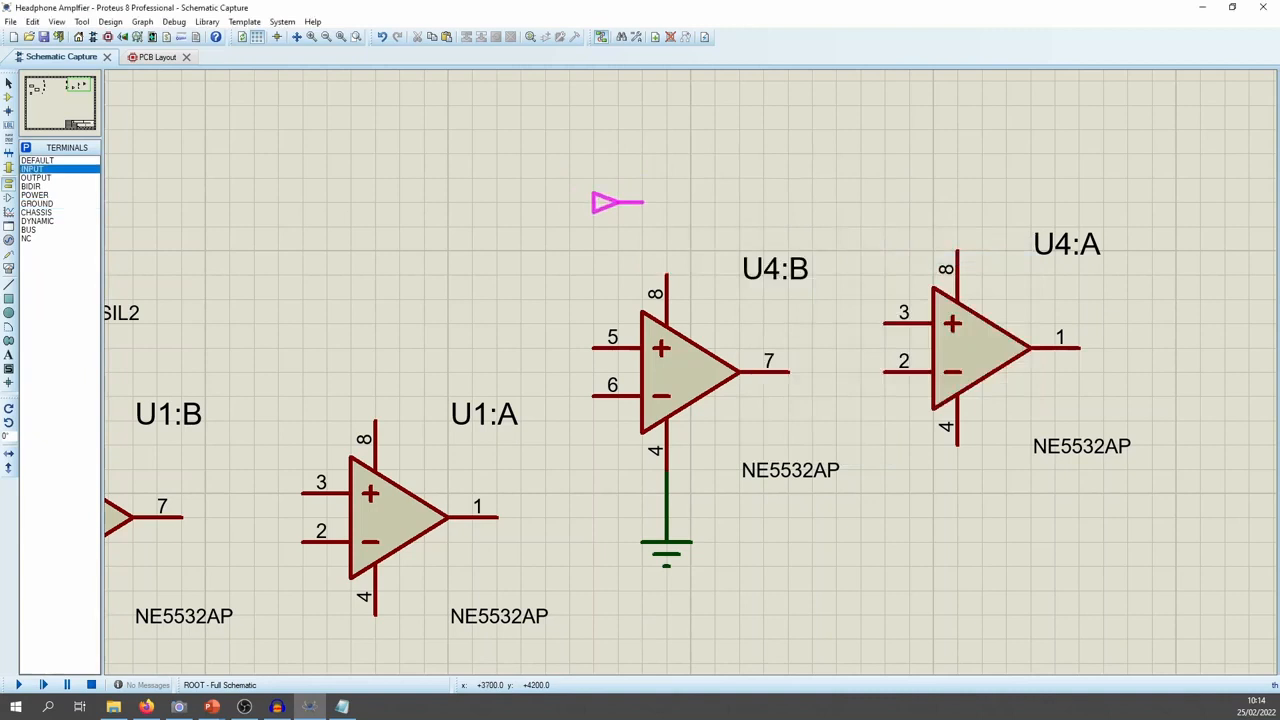
# Place a power terminal directly above U4:B and wire it to the op-amp's pin 8
pyautogui.rightClick(644, 200)
pyautogui.moveTo(710, 206)
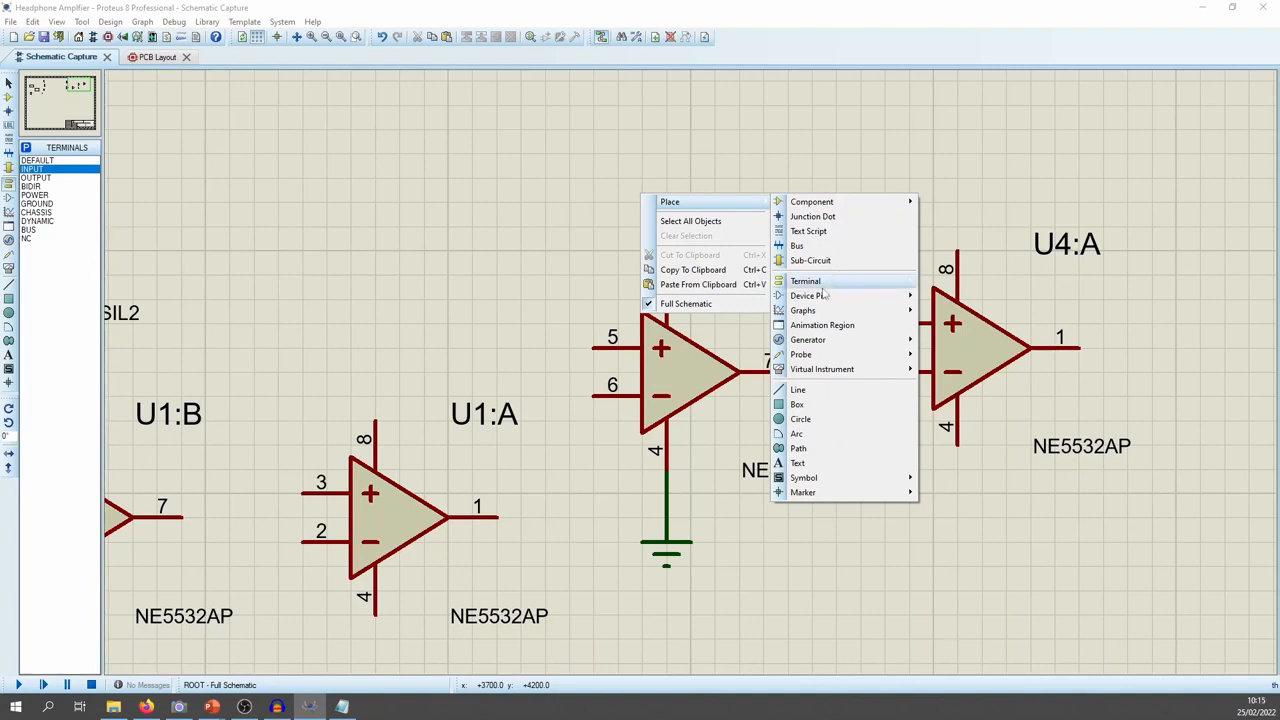
pyautogui.moveTo(826, 284)
pyautogui.click(960, 339)
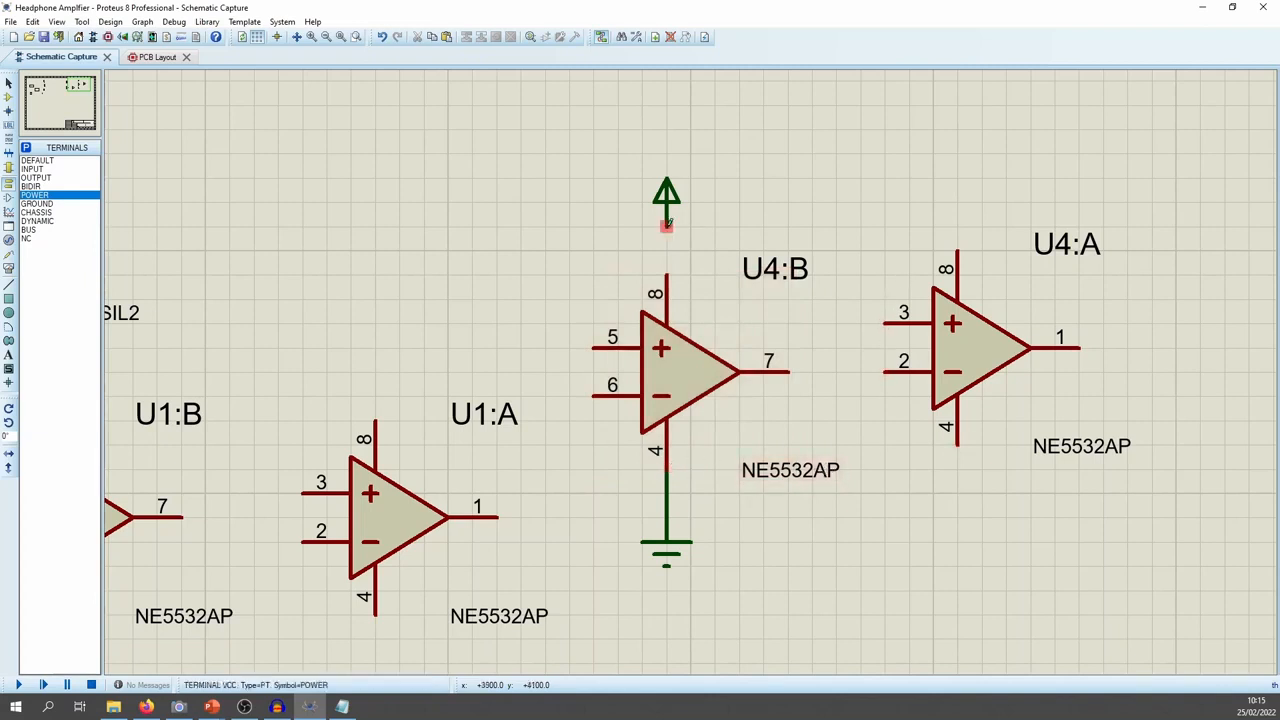
pyautogui.click(666, 224)
pyautogui.click(666, 276)
pyautogui.click(957, 250)
pyautogui.press('Escape')
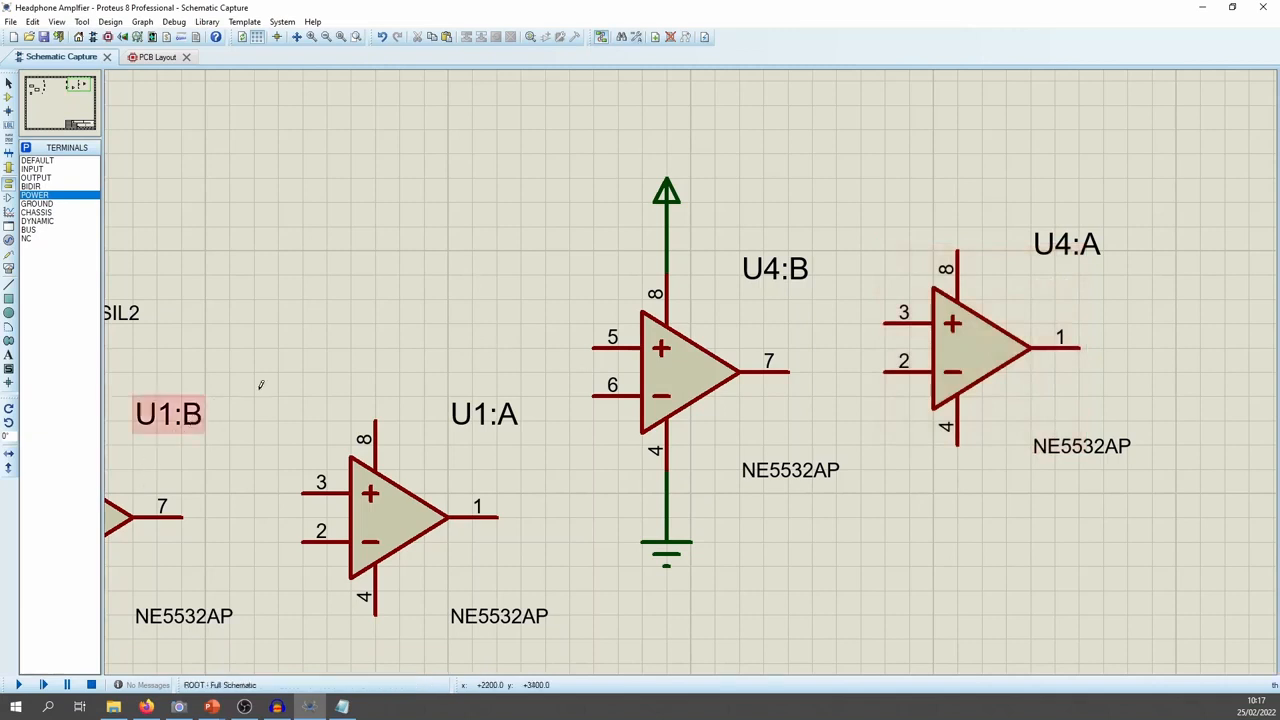
# Delete the U4:B op-amp between the power and ground terminals
pyautogui.scroll(-2, 680, 365)
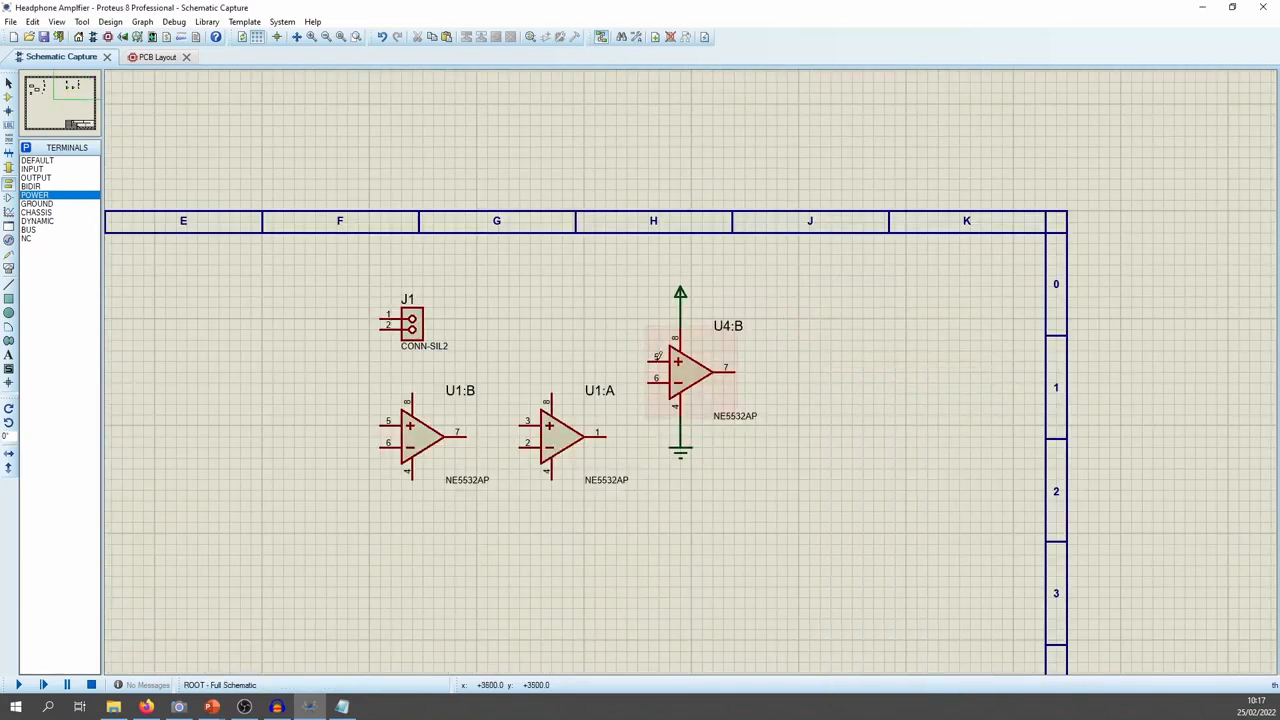
pyautogui.rightClick(676, 365)
pyautogui.click(730, 352)
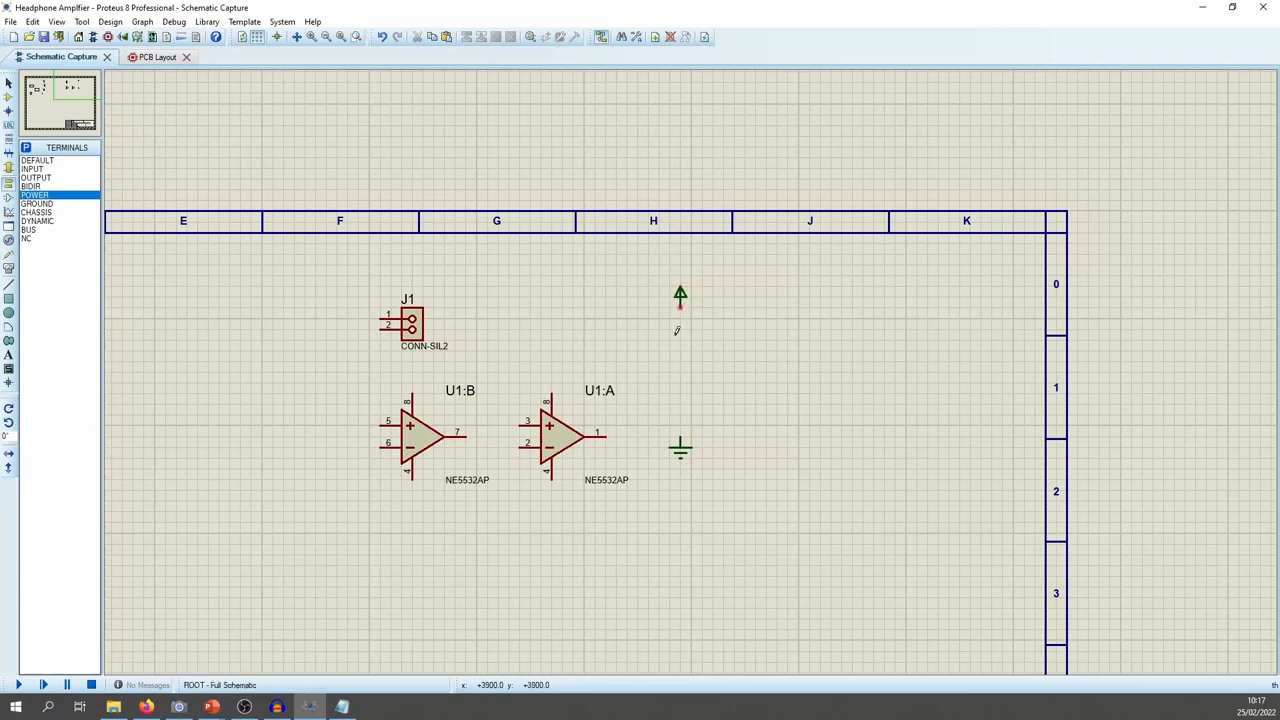
# Open the power terminal's label settings, close them without changes, and undo the deletion of U4:B
pyautogui.scroll(3, 679, 295)
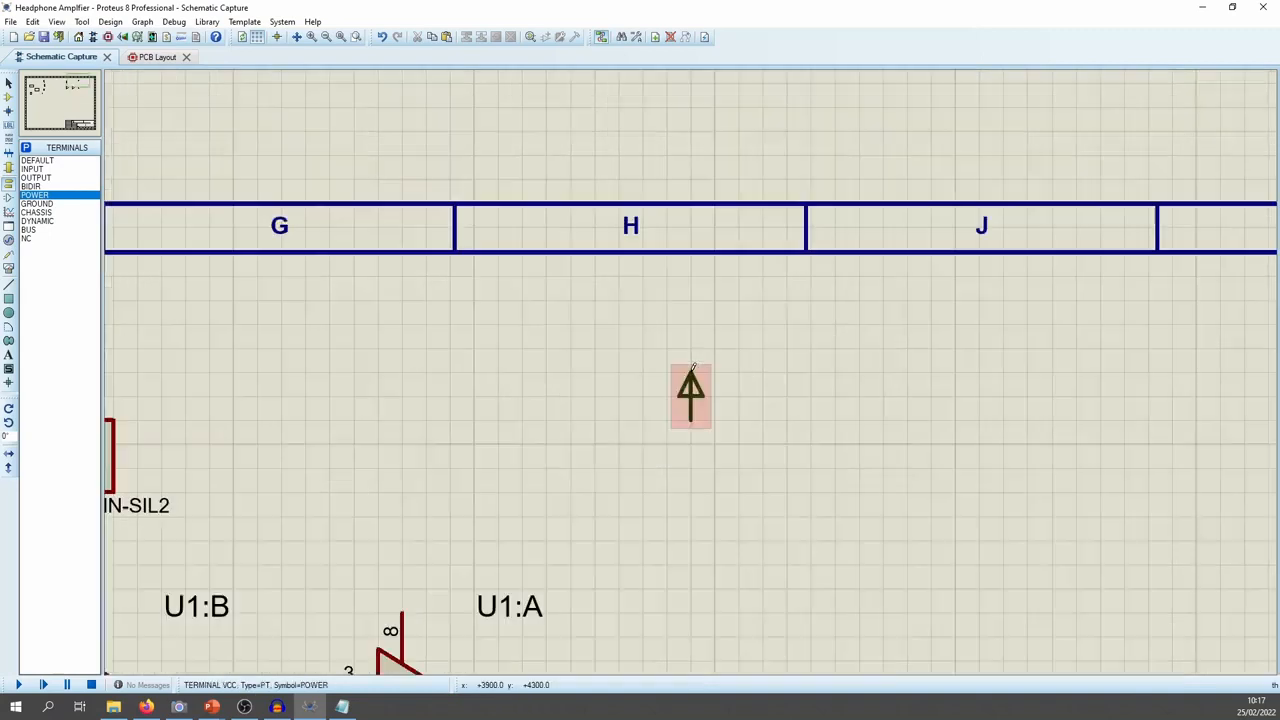
pyautogui.doubleClick(695, 395)
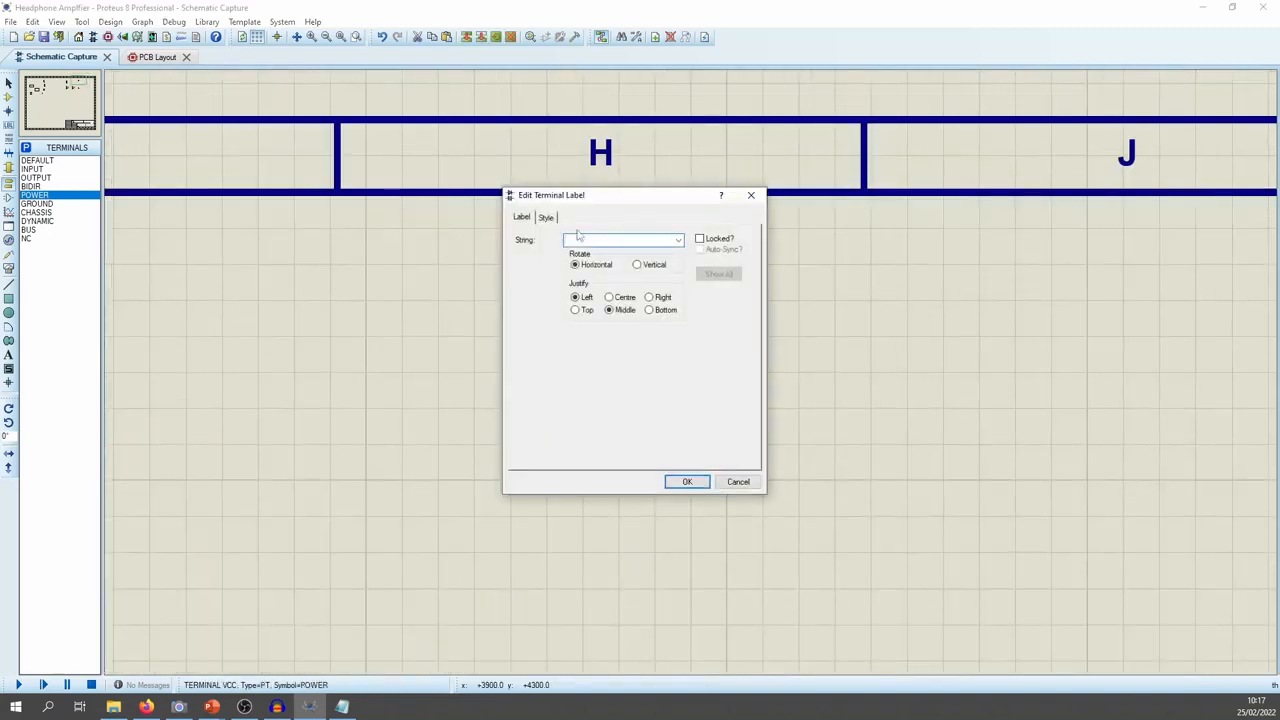
pyautogui.click(737, 481)
pyautogui.scroll(-3, 705, 400)
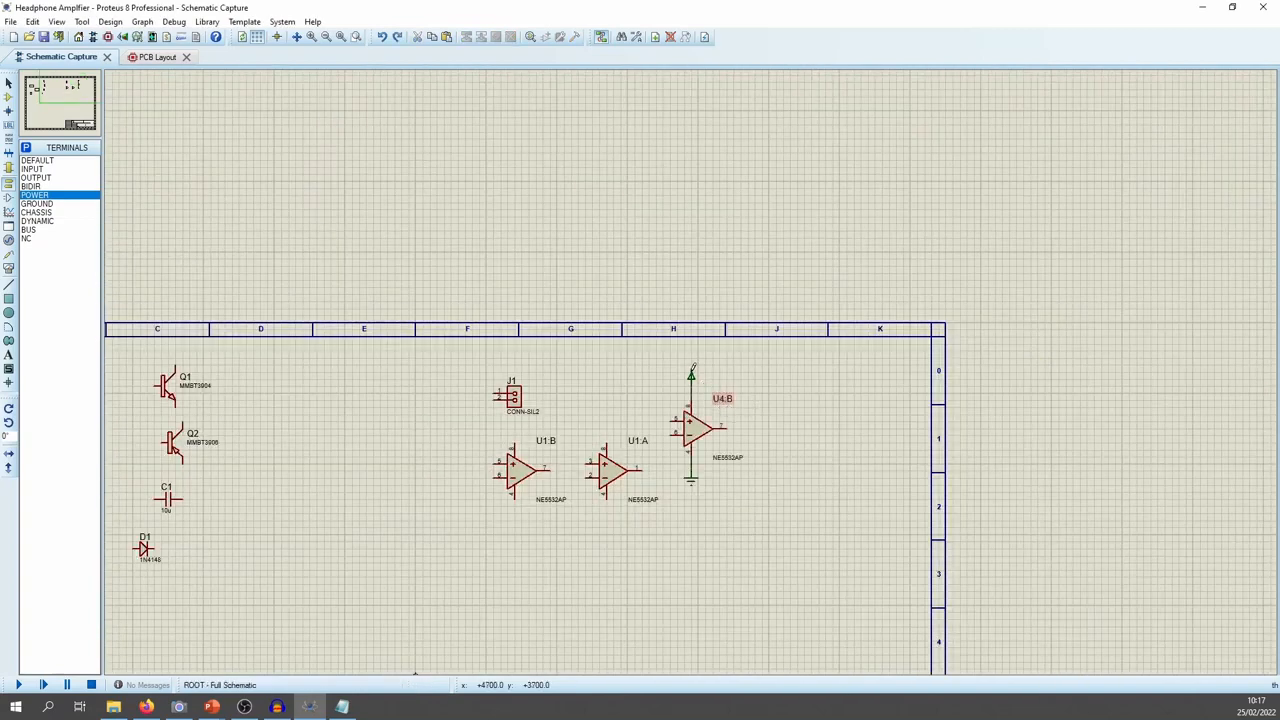
pyautogui.scroll(3, 718, 405)
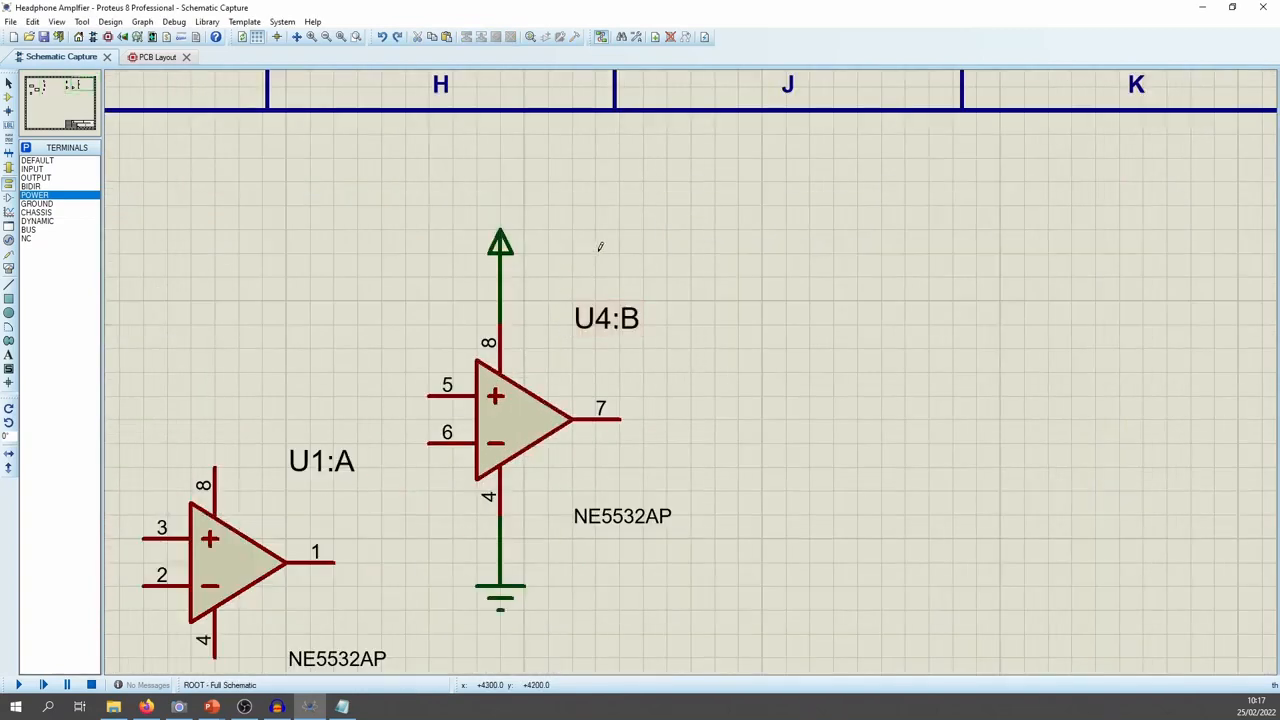
# Place another power terminal in the free area beside U4:B and a copy of the ground terminal below it
pyautogui.click(952, 200)
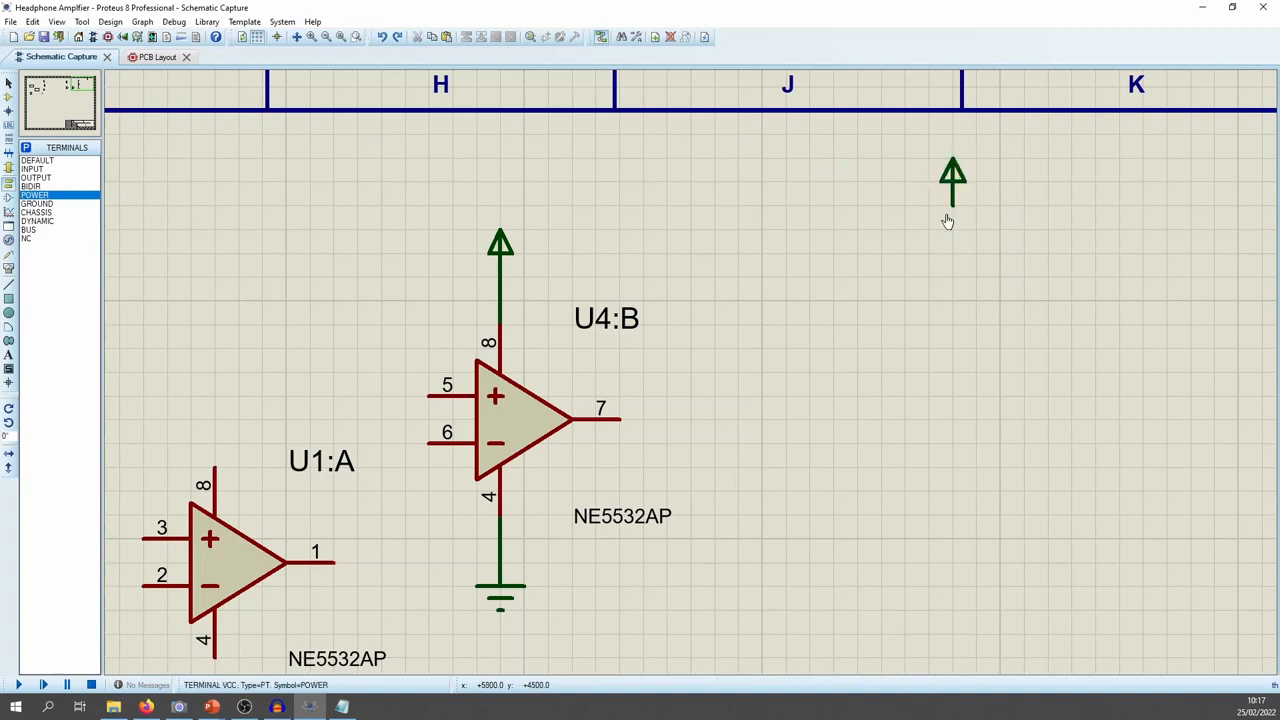
pyautogui.click(510, 585)
pyautogui.hotkey('ctrl', 'c')
pyautogui.hotkey('ctrl', 'v')
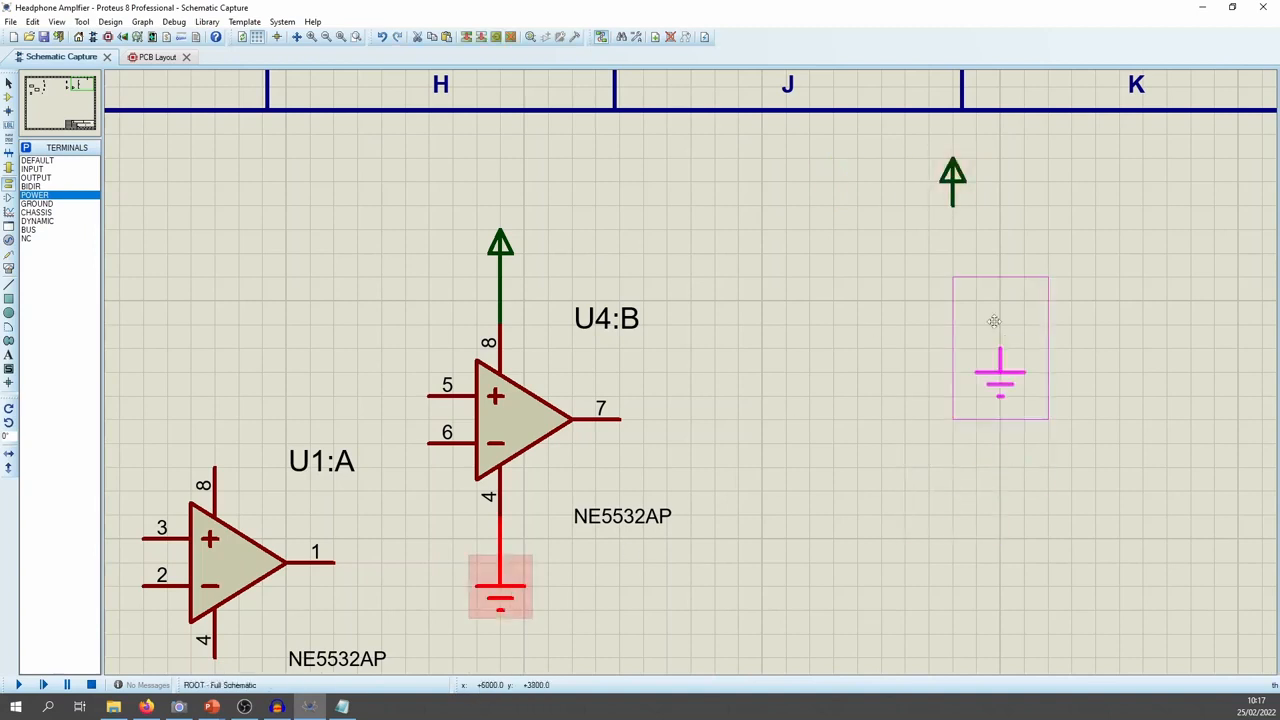
pyautogui.click(952, 328)
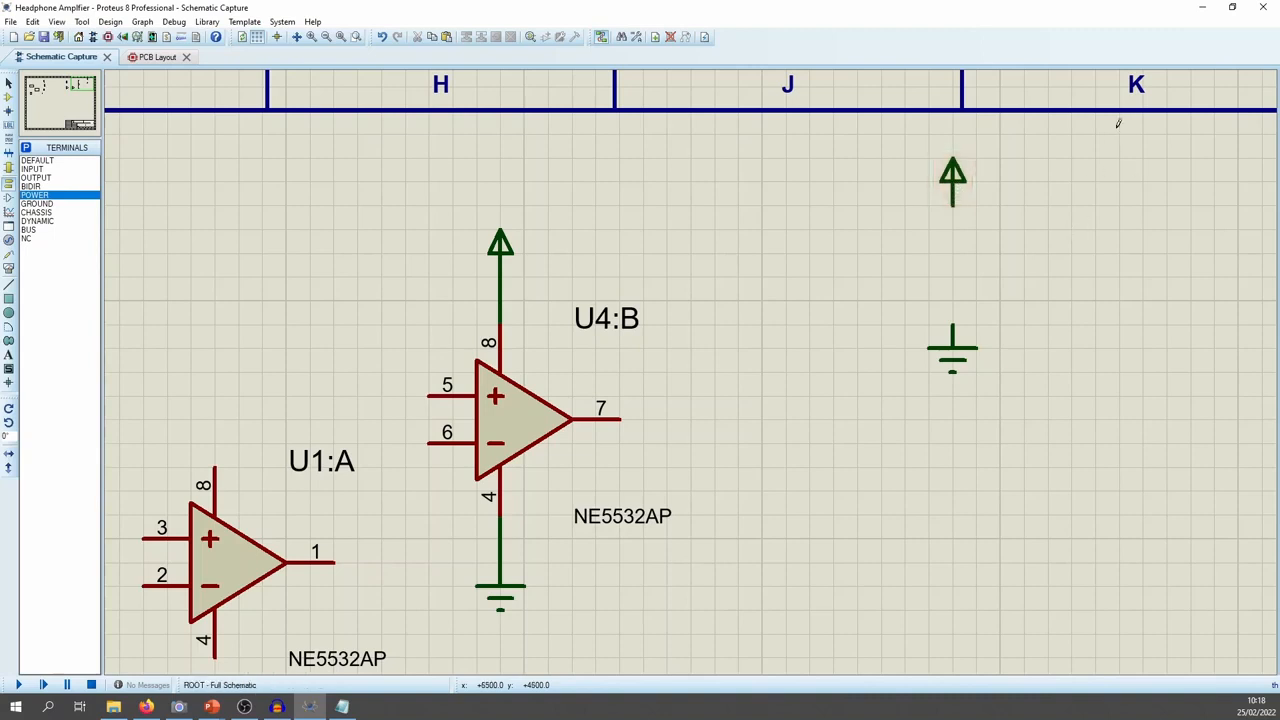
# Delete the unconnected power and ground terminals from the free area beside U4:B
pyautogui.rightClick(957, 183)
pyautogui.rightClick(957, 183)
pyautogui.rightClick(959, 365)
pyautogui.rightClick(959, 365)
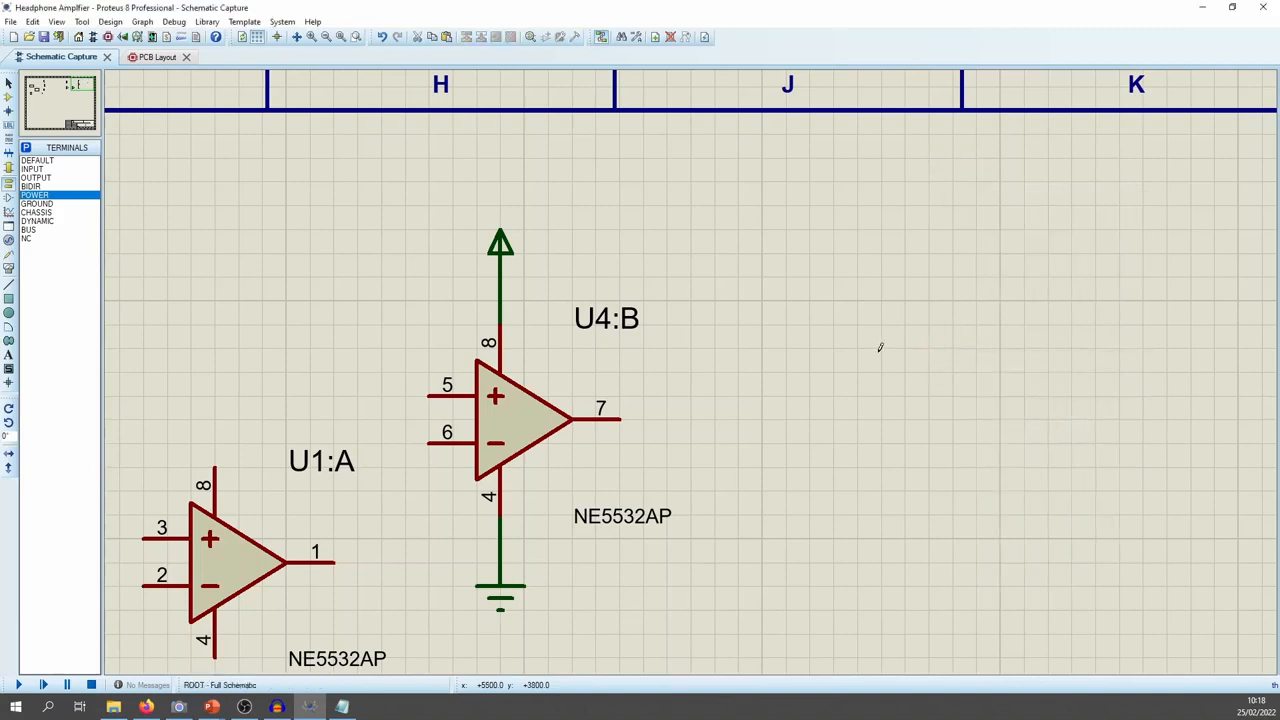
# Delete the U4:B op-amp together with the power terminal above it and the ground terminal below it
pyautogui.scroll(-1, 840, 350)
pyautogui.middleClick(717, 350)
pyautogui.click(898, 203)
pyautogui.rightClick(777, 252)
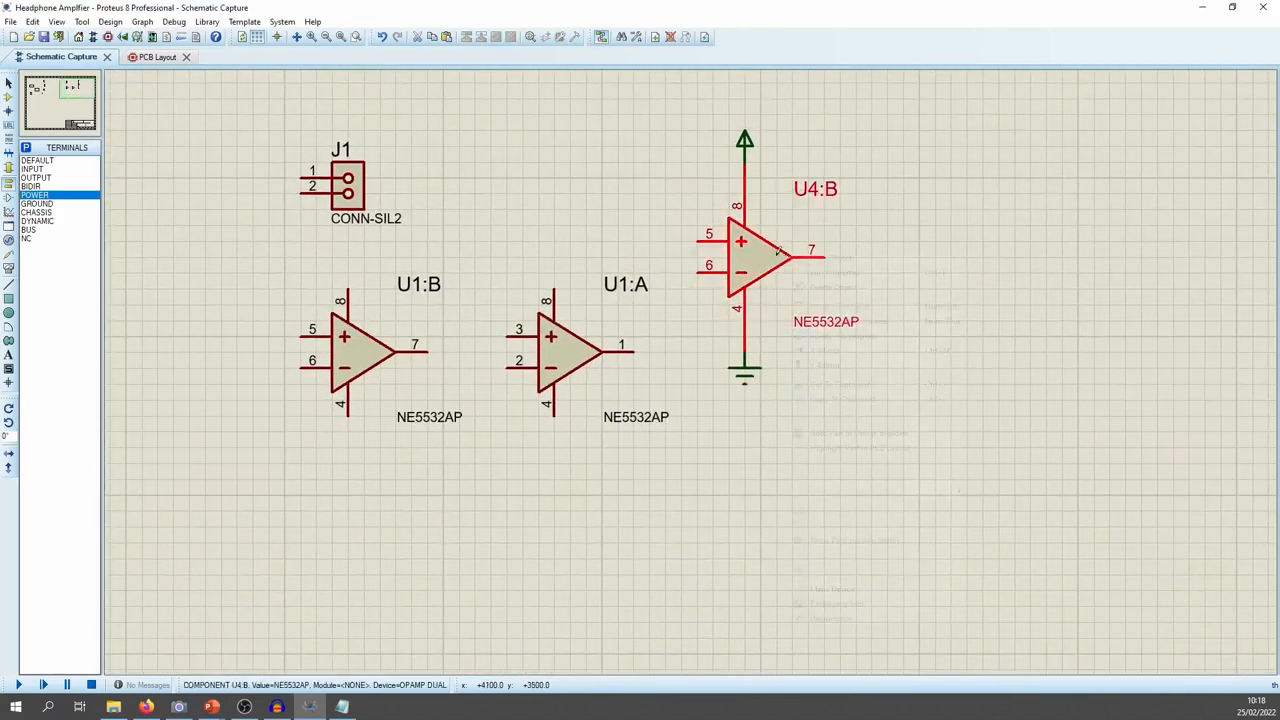
pyautogui.rightClick(777, 252)
pyautogui.rightClick(744, 145)
pyautogui.rightClick(744, 145)
pyautogui.rightClick(744, 366)
pyautogui.rightClick(744, 366)
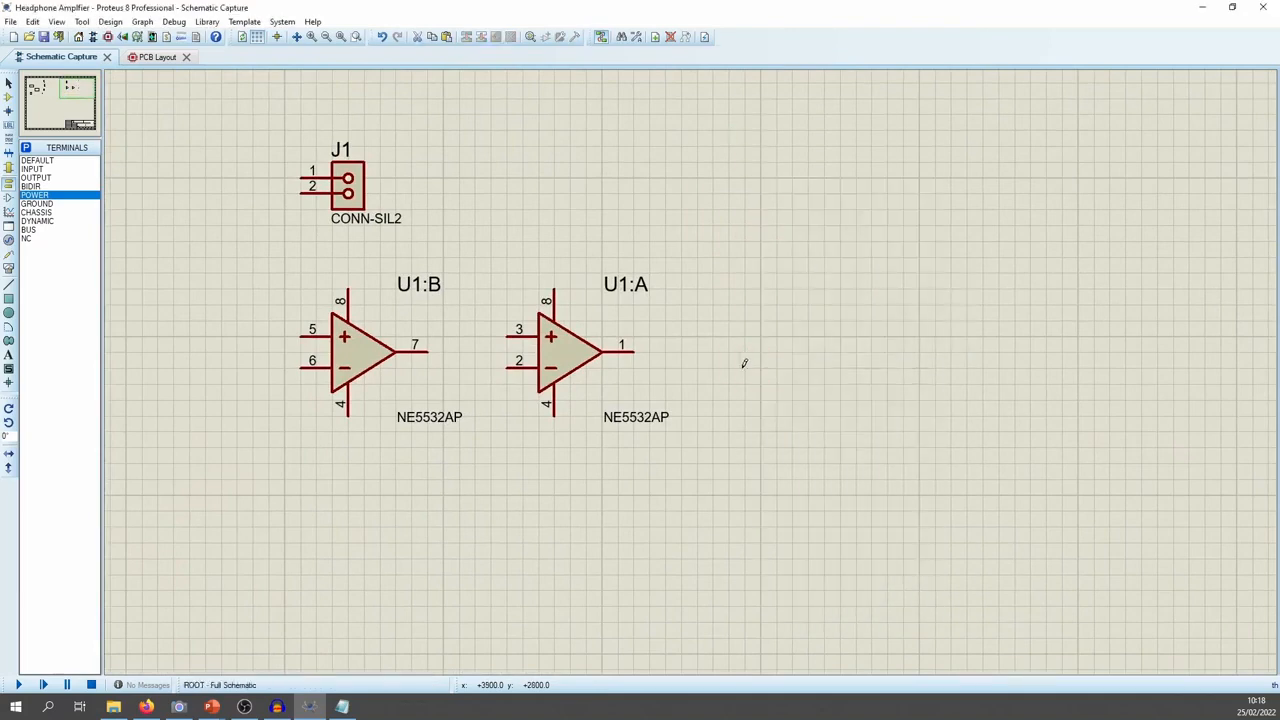
# Delete the U1:A op-amp from the schematic
pyautogui.scroll(-1, 695, 338)
pyautogui.middleClick(695, 338)
pyautogui.click(895, 357)
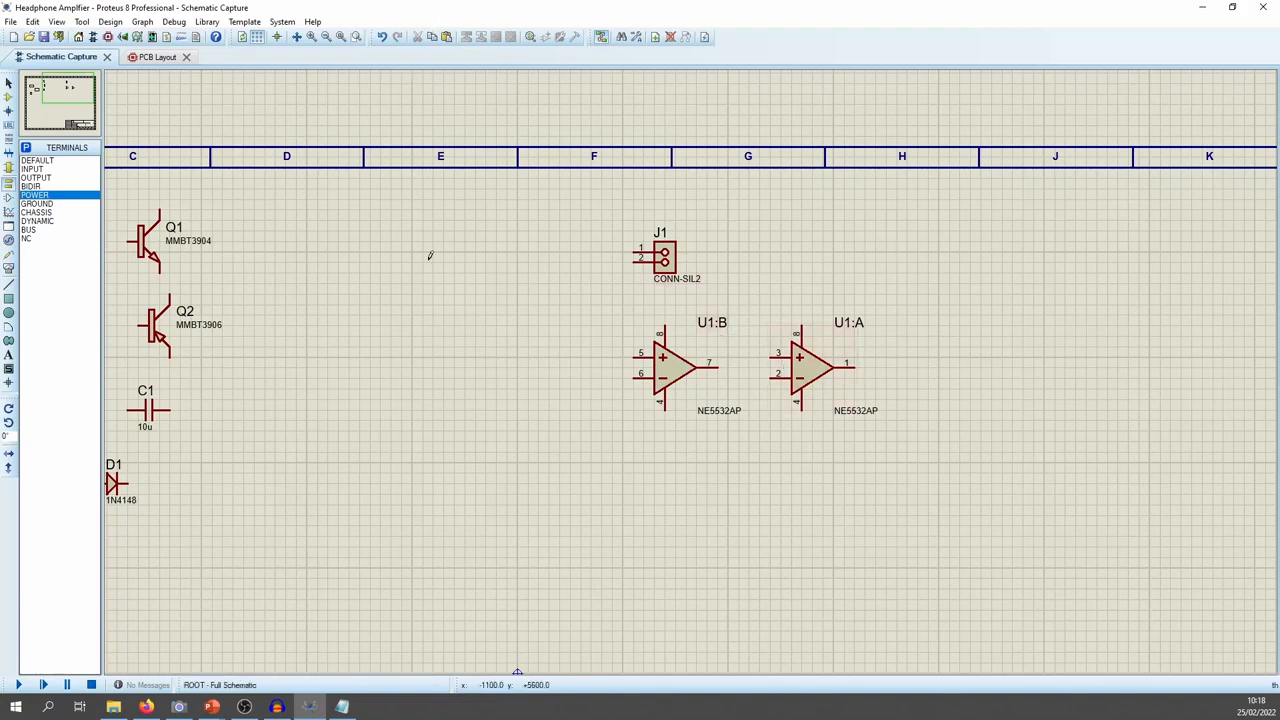
pyautogui.rightClick(806, 365)
pyautogui.rightClick(806, 365)
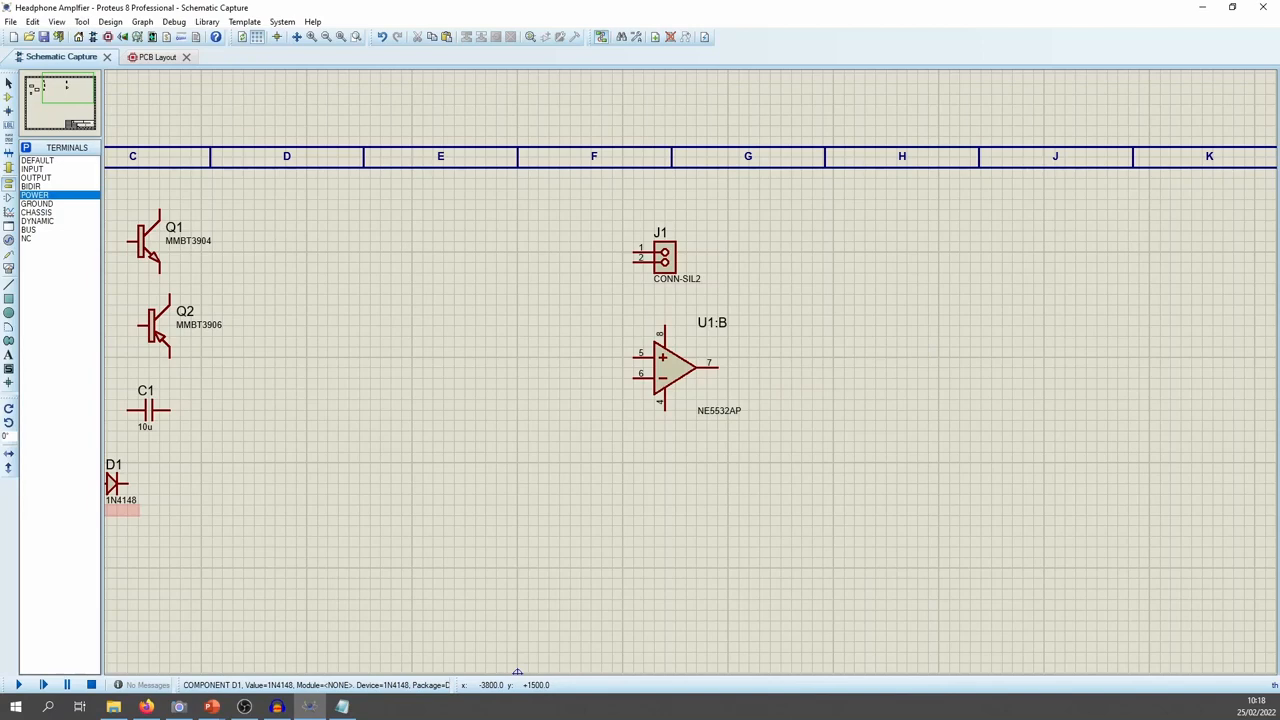
# Open transistor Q1's component properties, select its part value, and close the properties without changes
pyautogui.scroll(-1, 162, 351)
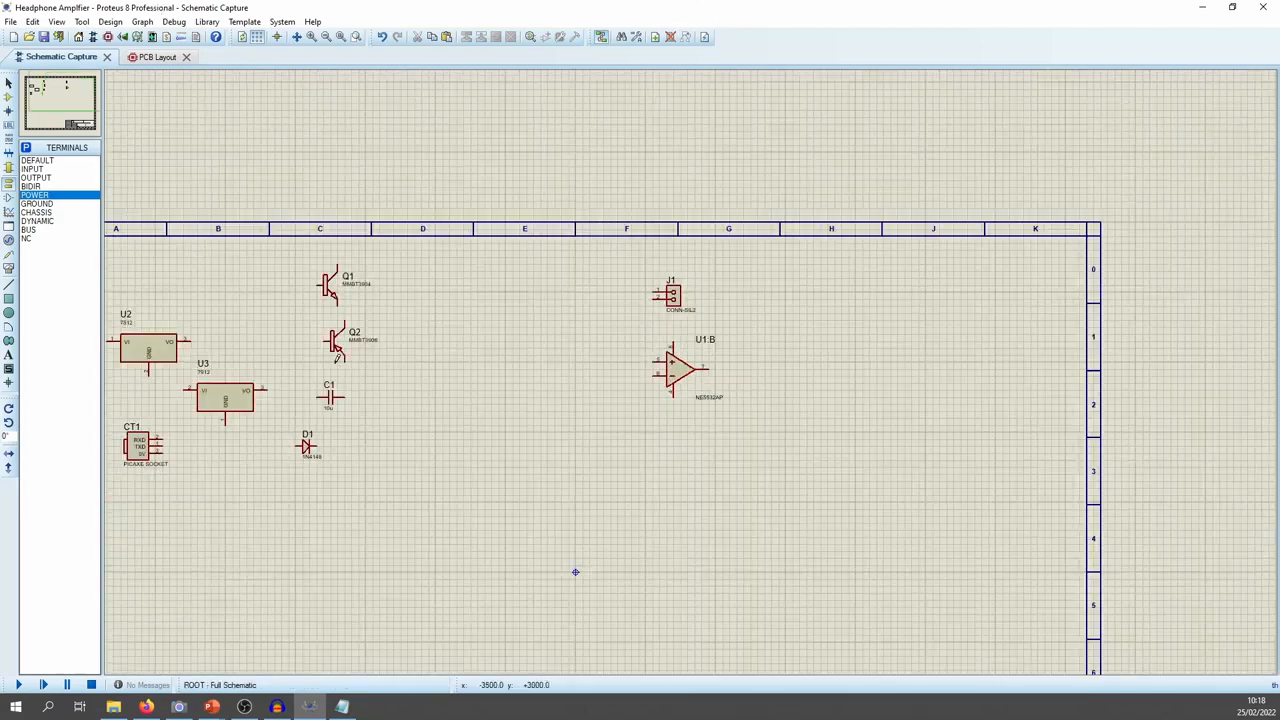
pyautogui.scroll(2, 330, 318)
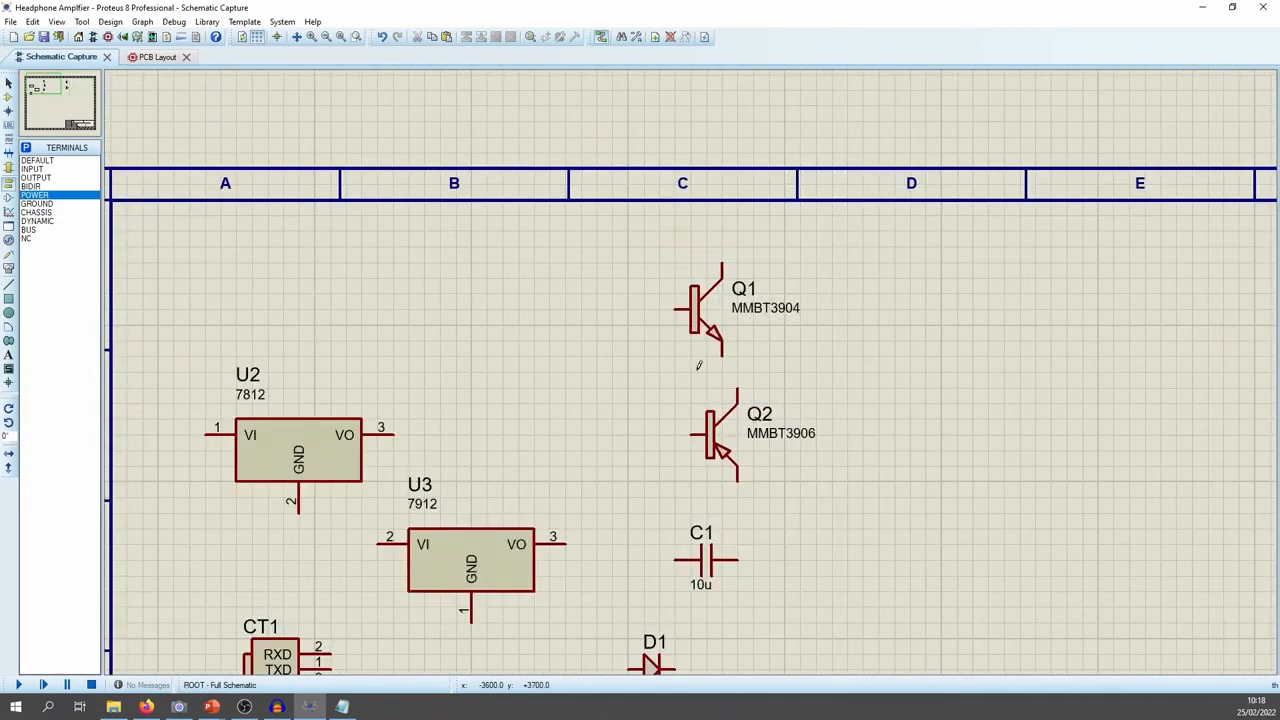
pyautogui.doubleClick(706, 308)
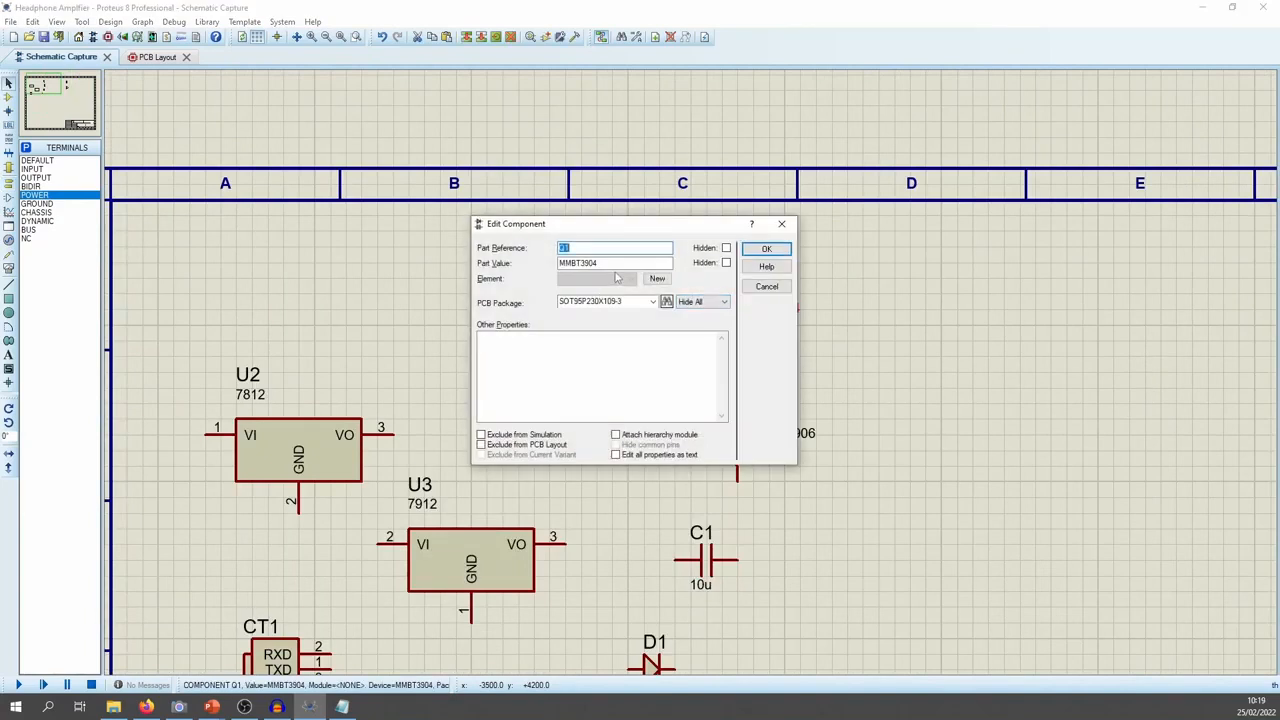
pyautogui.press('Tab')
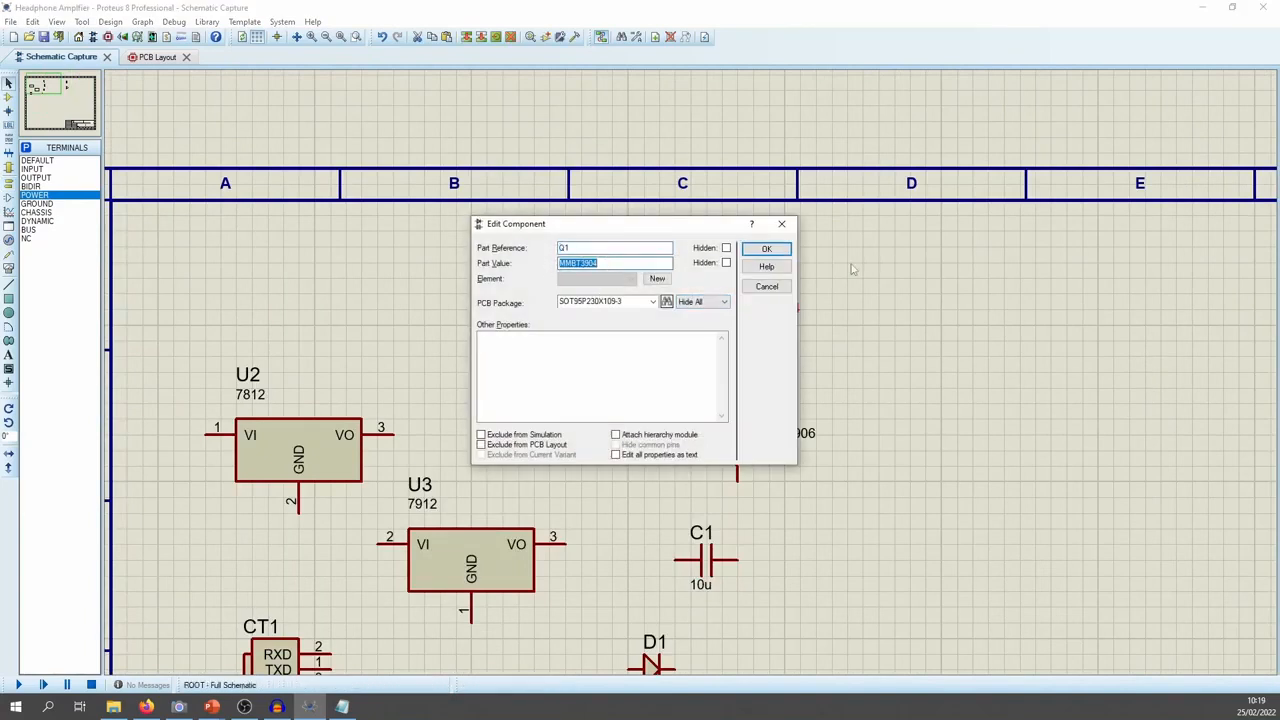
pyautogui.click(768, 288)
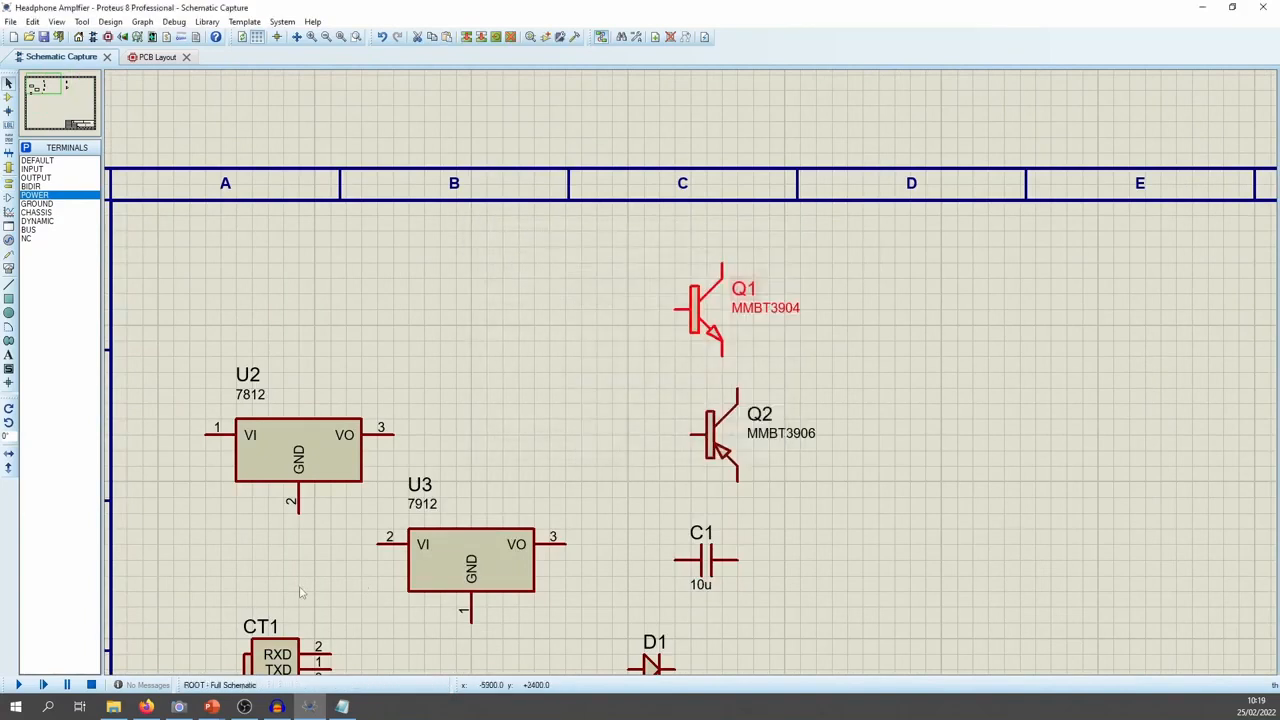
# Switch to Firefox, check the Farnell page, search Mouser for MMBT3904 and narrow the results to Bipolar Transistors - BJT
pyautogui.click(146, 707)
pyautogui.click(586, 94)
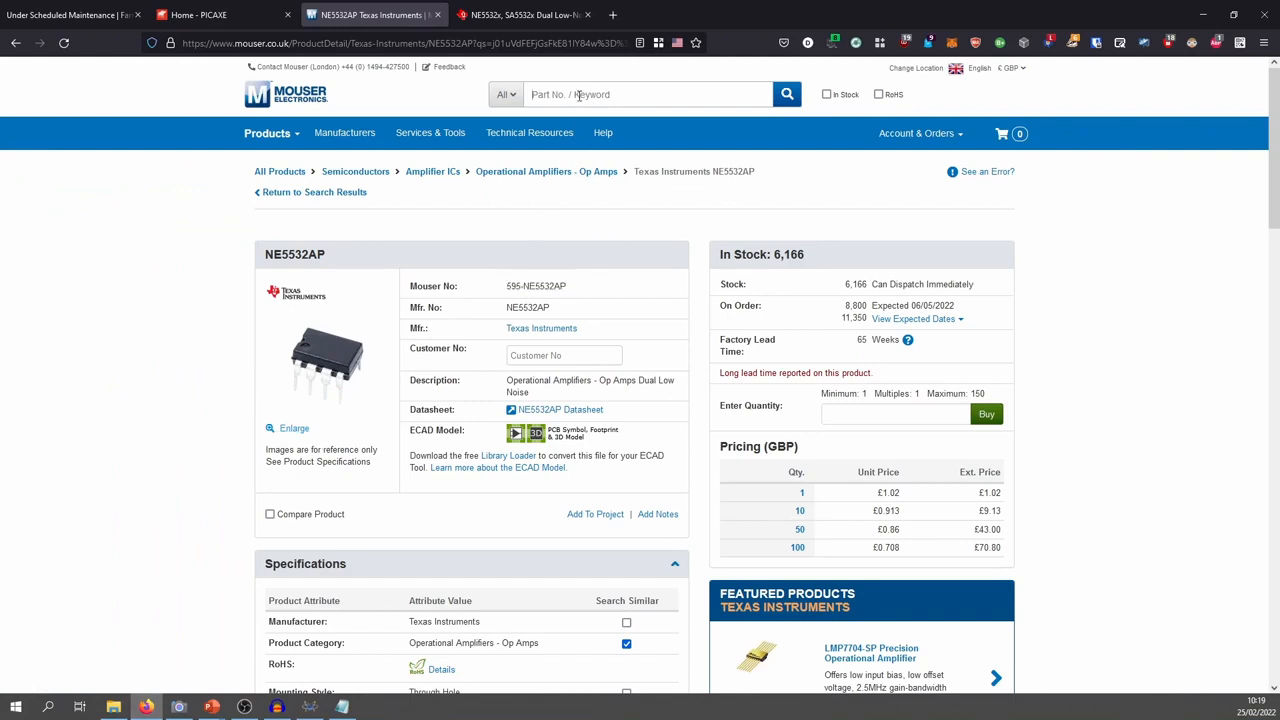
pyautogui.click(110, 10)
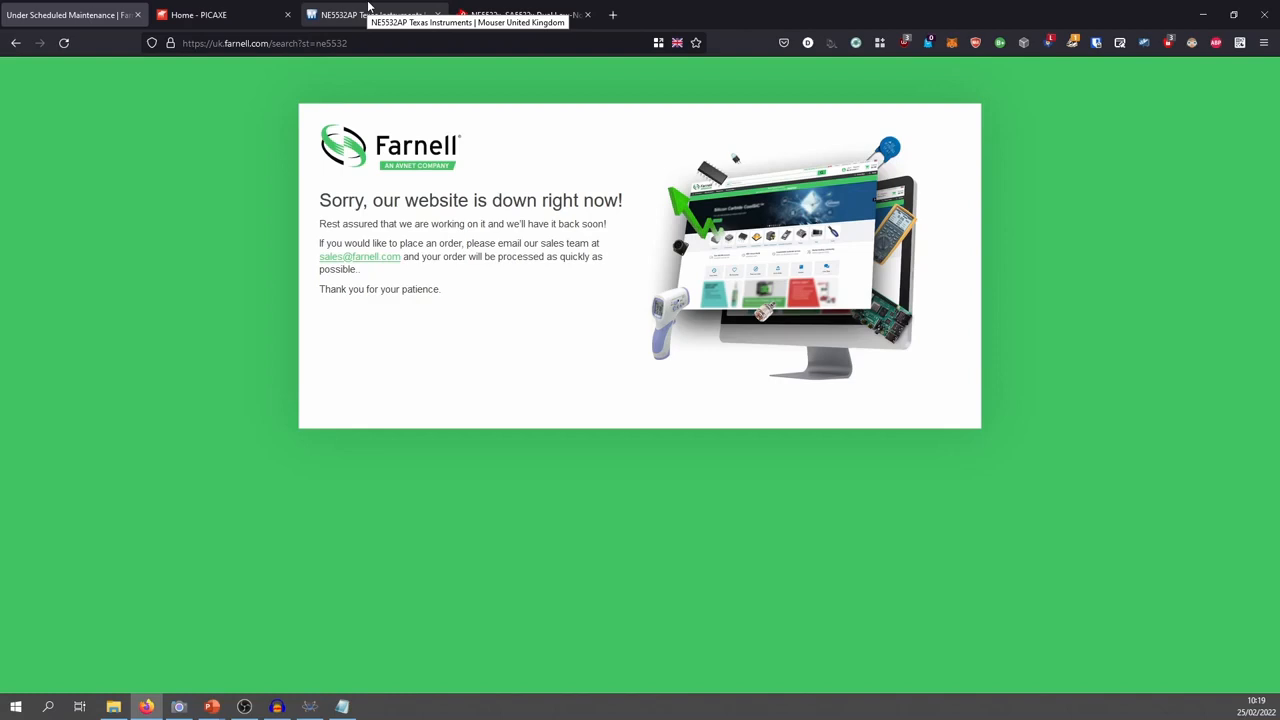
pyautogui.click(368, 14)
pyautogui.click(583, 97)
pyautogui.write('MMBT3904')
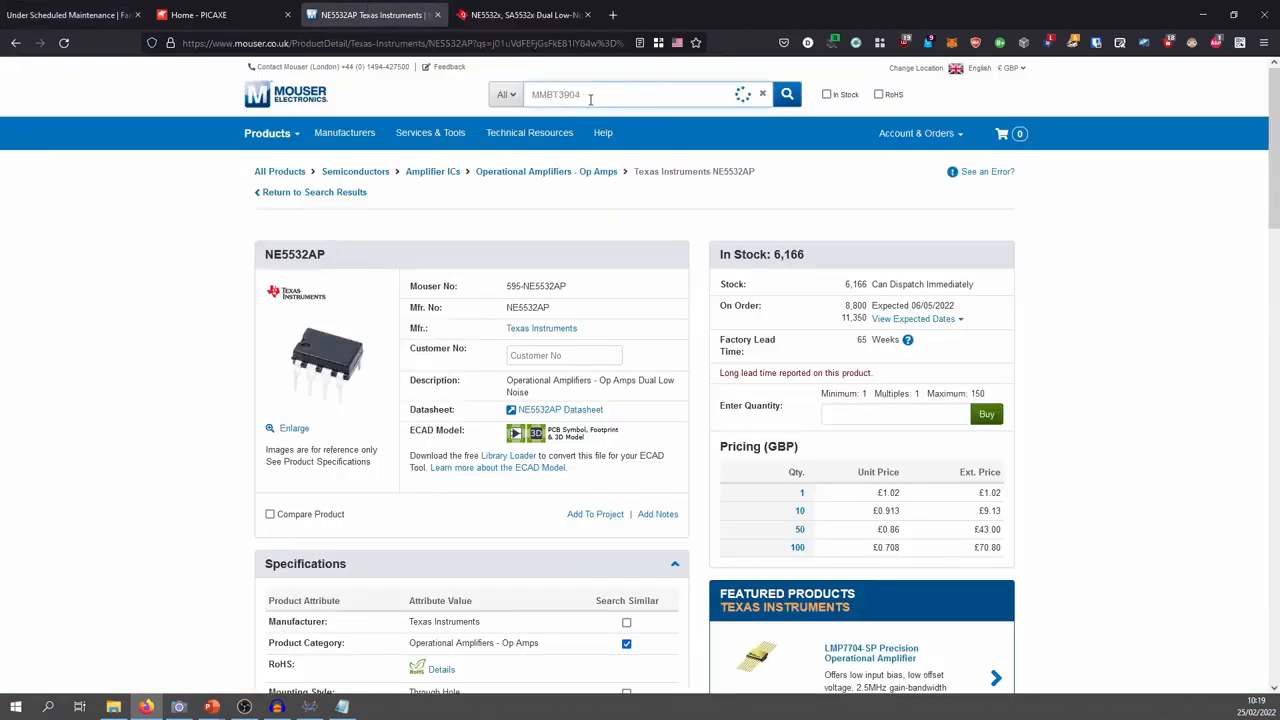
pyautogui.press('Return')
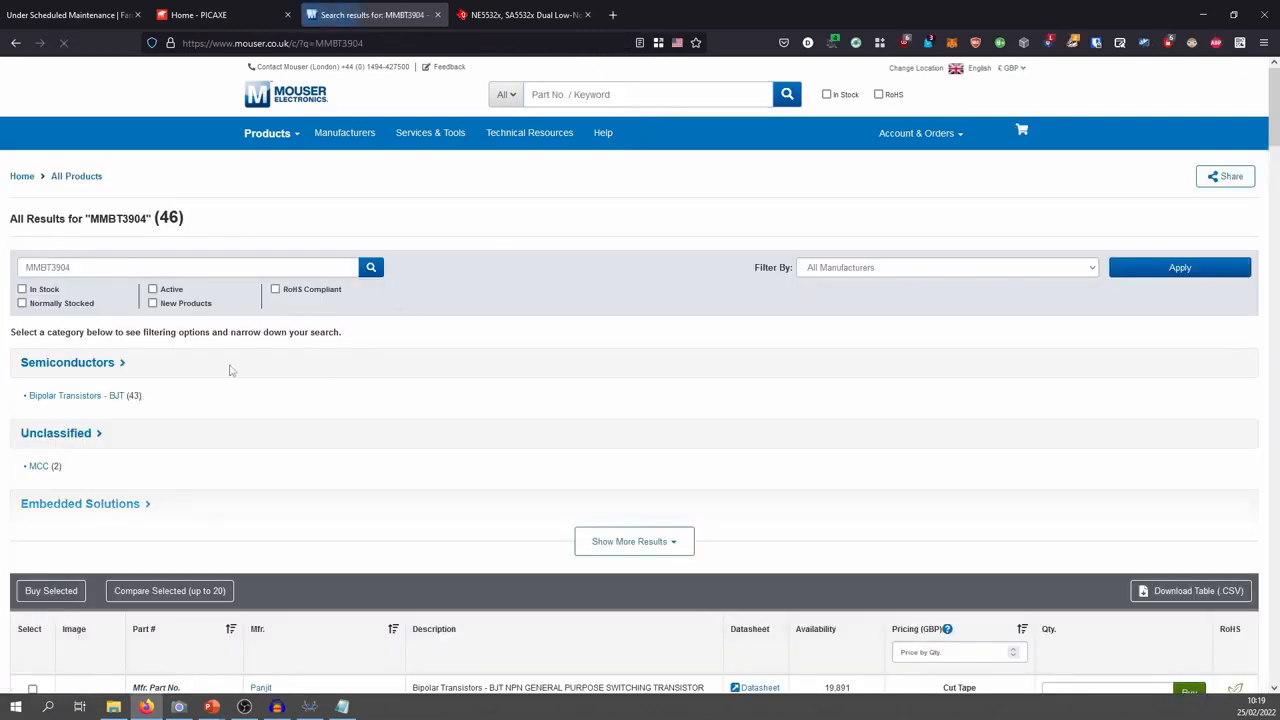
pyautogui.click(87, 400)
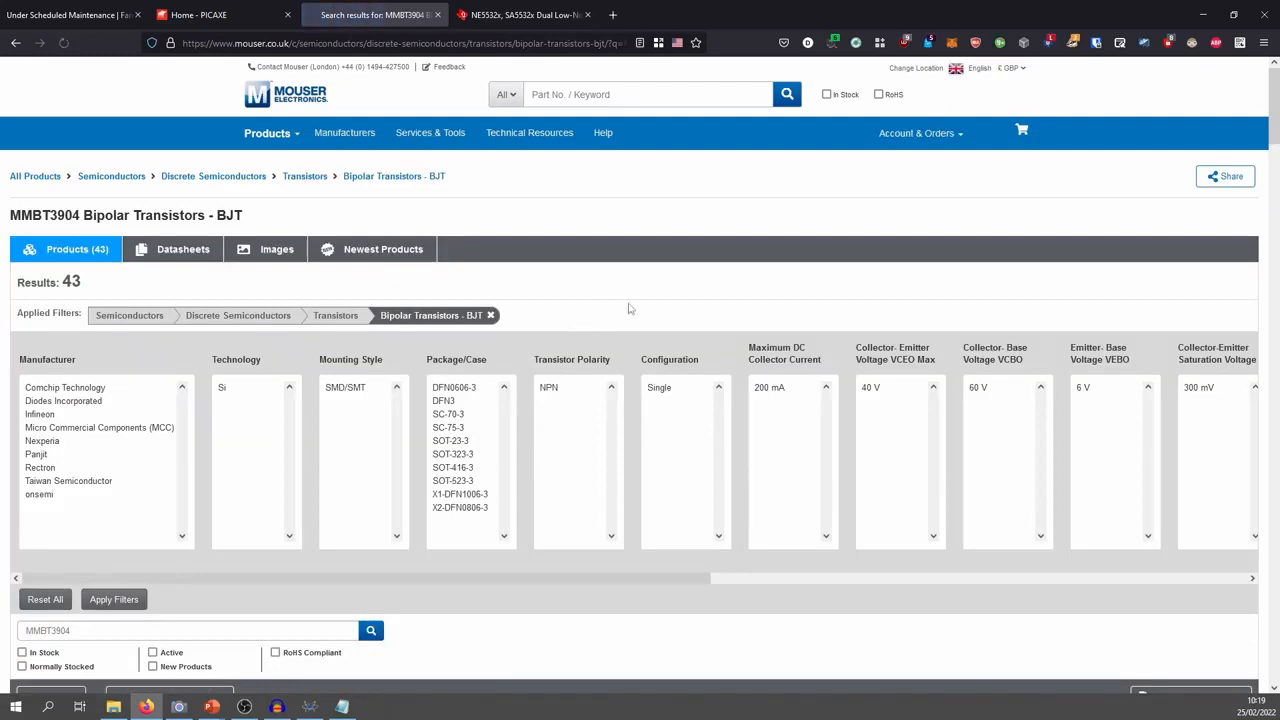
# Filter the MMBT3904 transistor results by In Stock and Normally Stocked
pyautogui.scroll(-3, 627, 305)
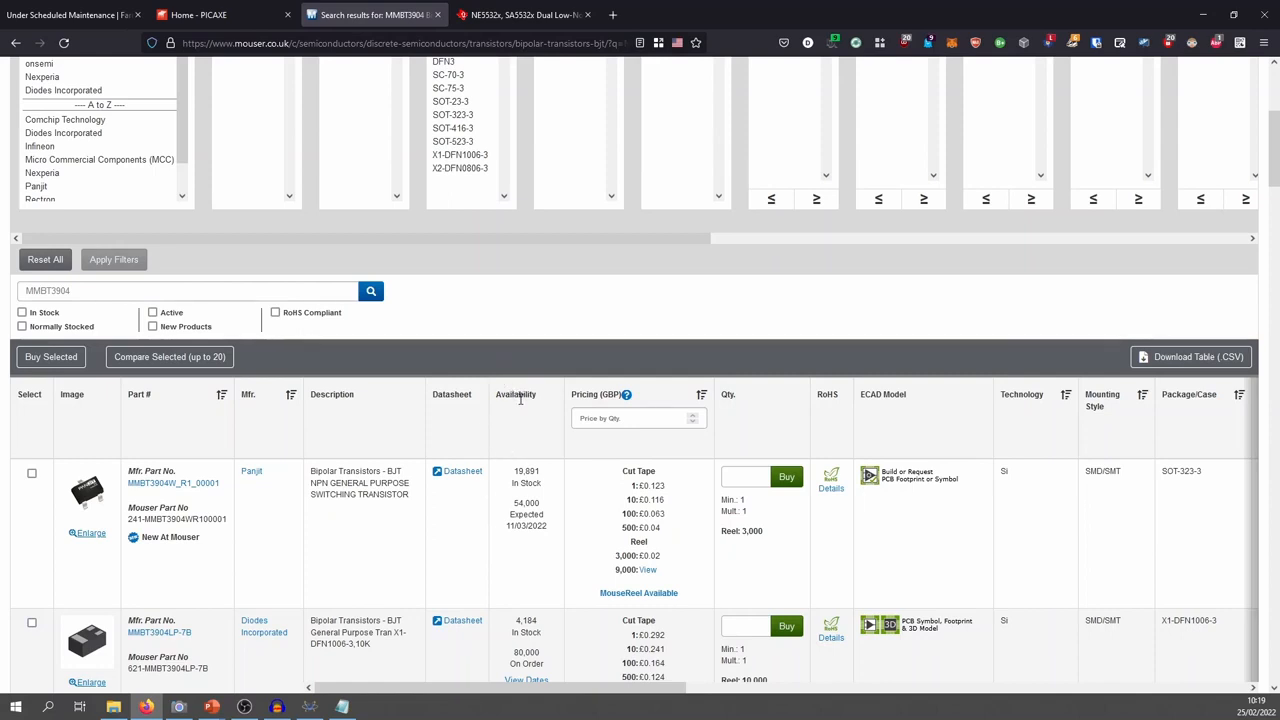
pyautogui.doubleClick(516, 394)
pyautogui.click(516, 396)
pyautogui.scroll(-5, 770, 445)
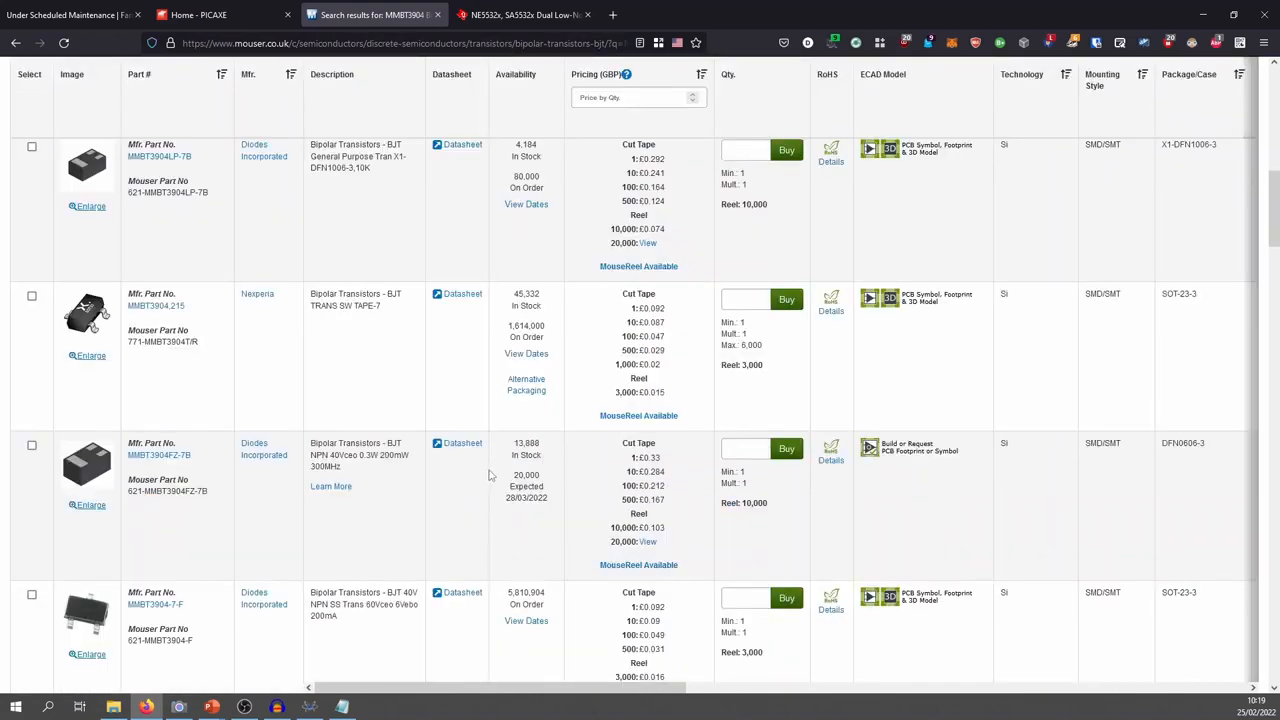
pyautogui.scroll(8, 490, 475)
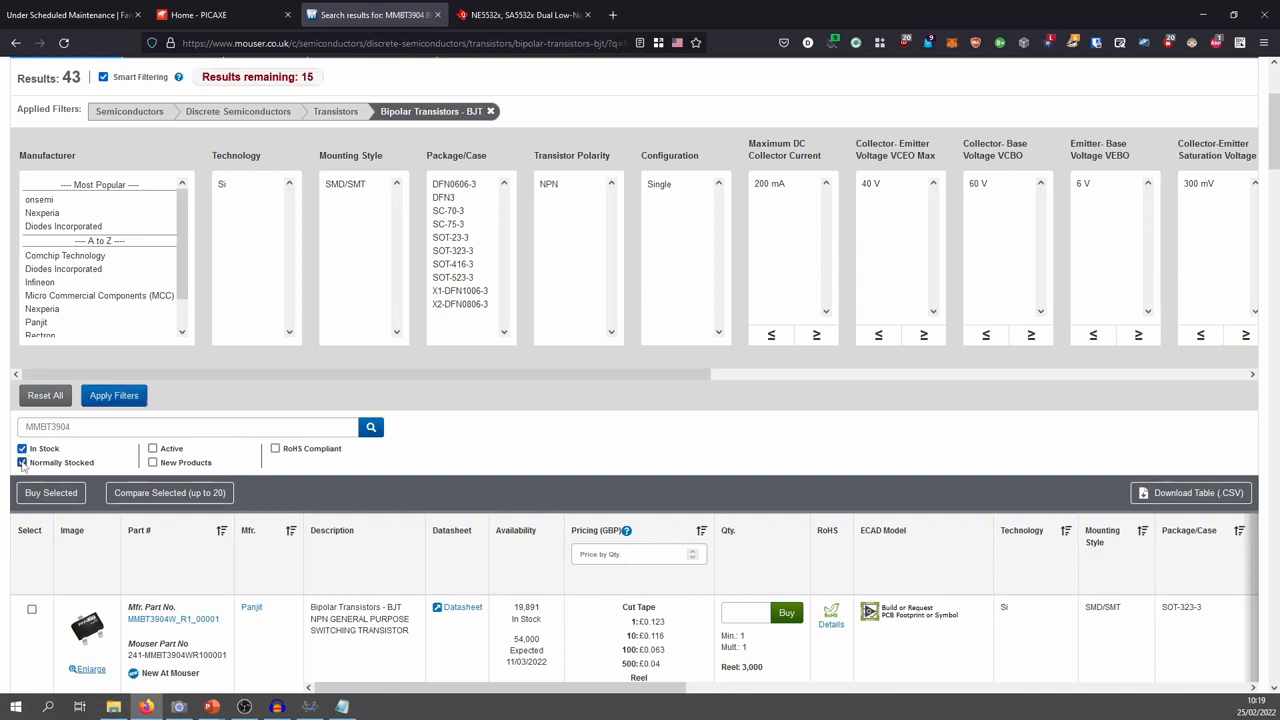
pyautogui.click(113, 395)
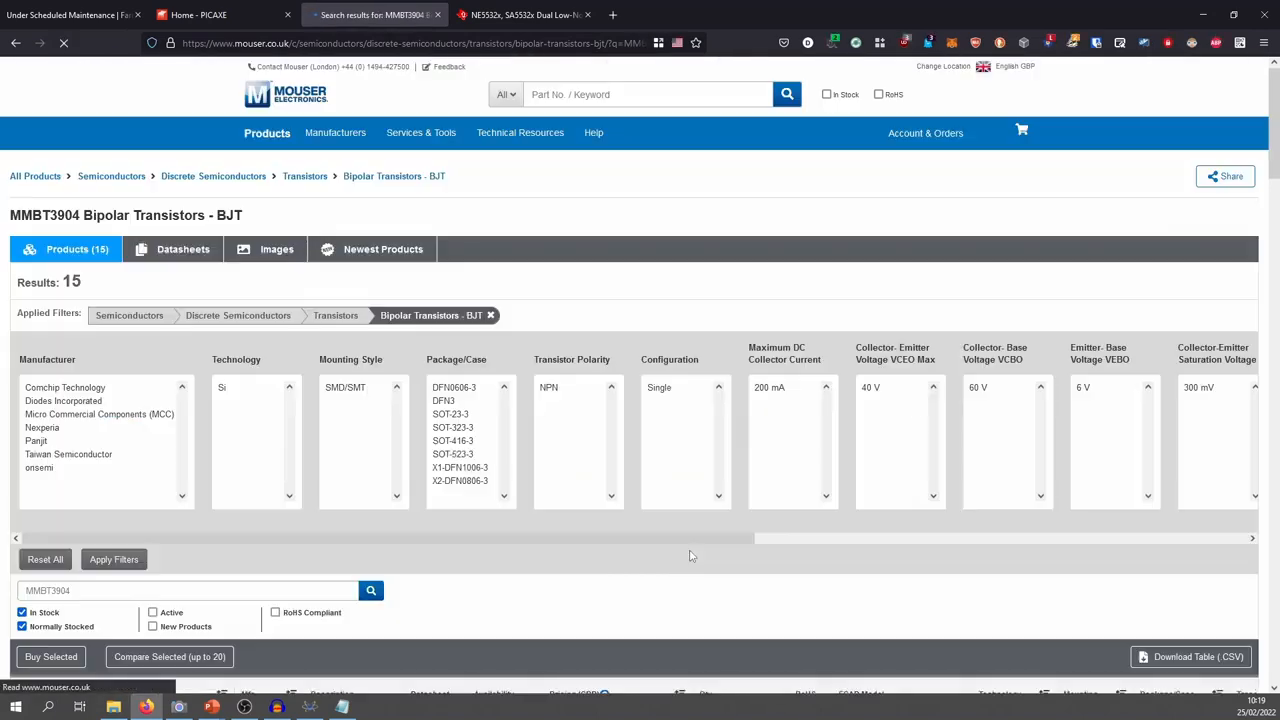
# Compare the stock availability and packages of the filtered MMBT3904 transistors
pyautogui.scroll(-5, 690, 556)
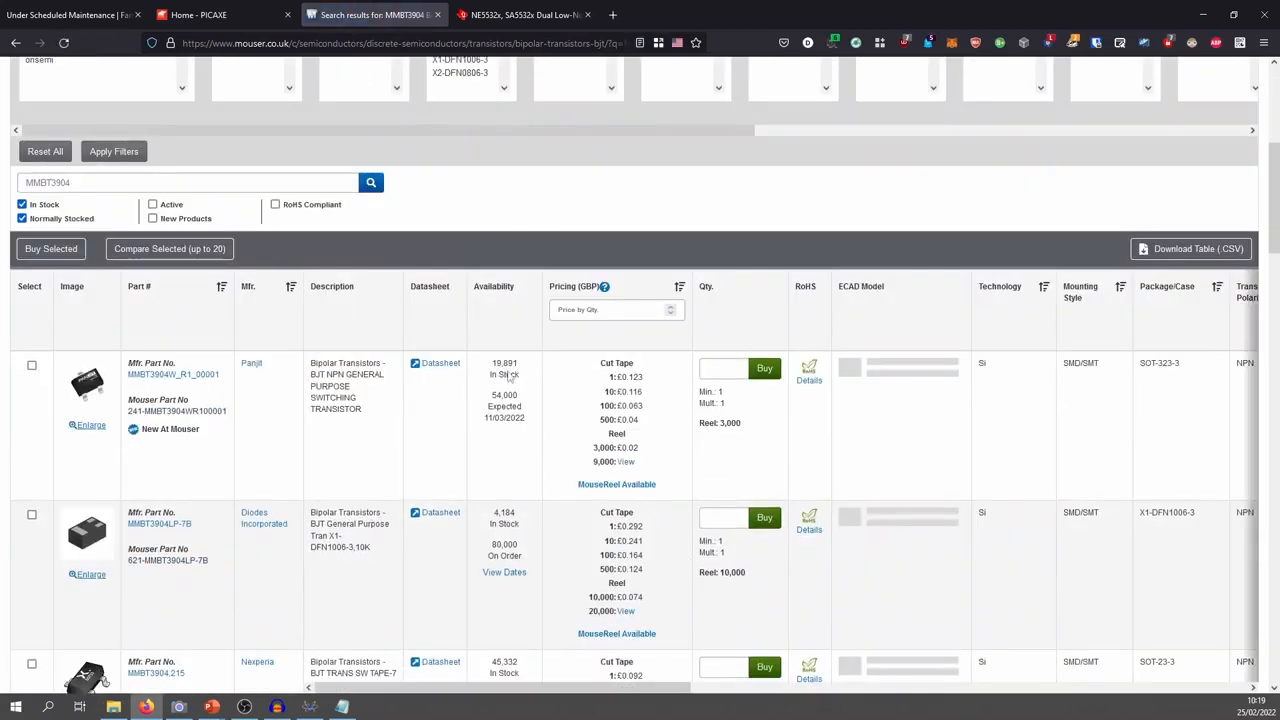
pyautogui.scroll(-5, 508, 375)
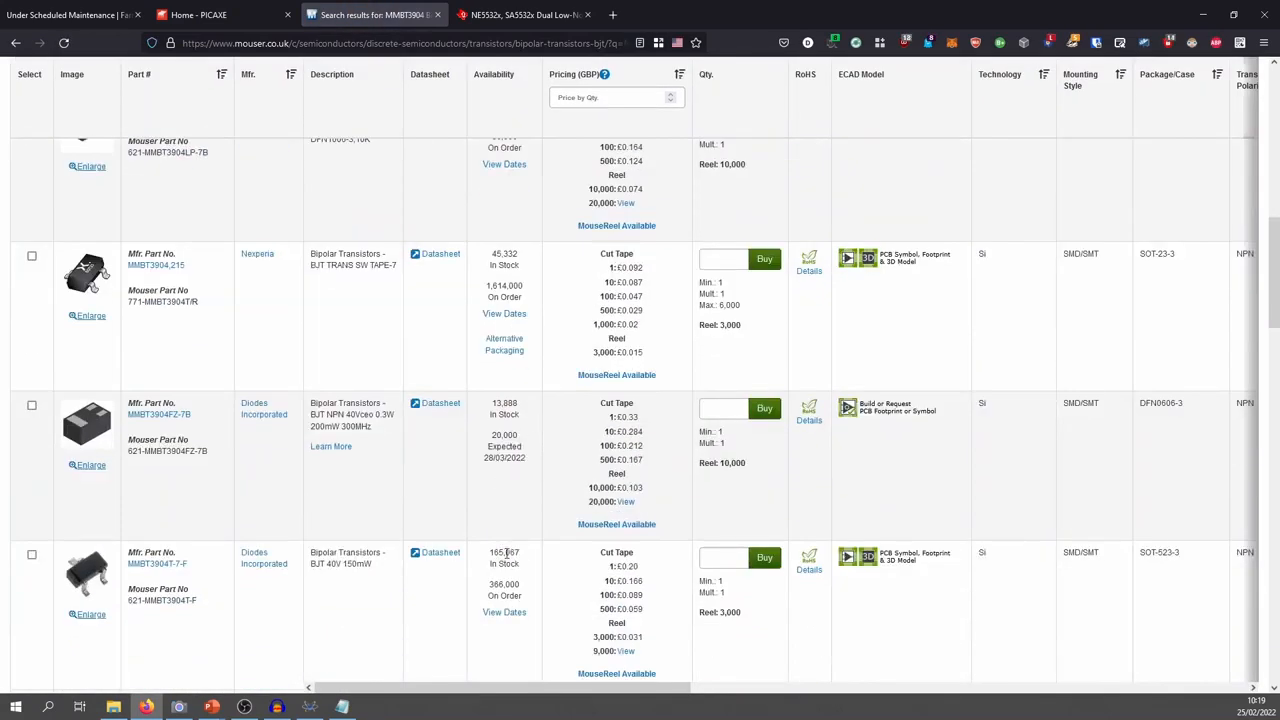
pyautogui.scroll(-3, 507, 555)
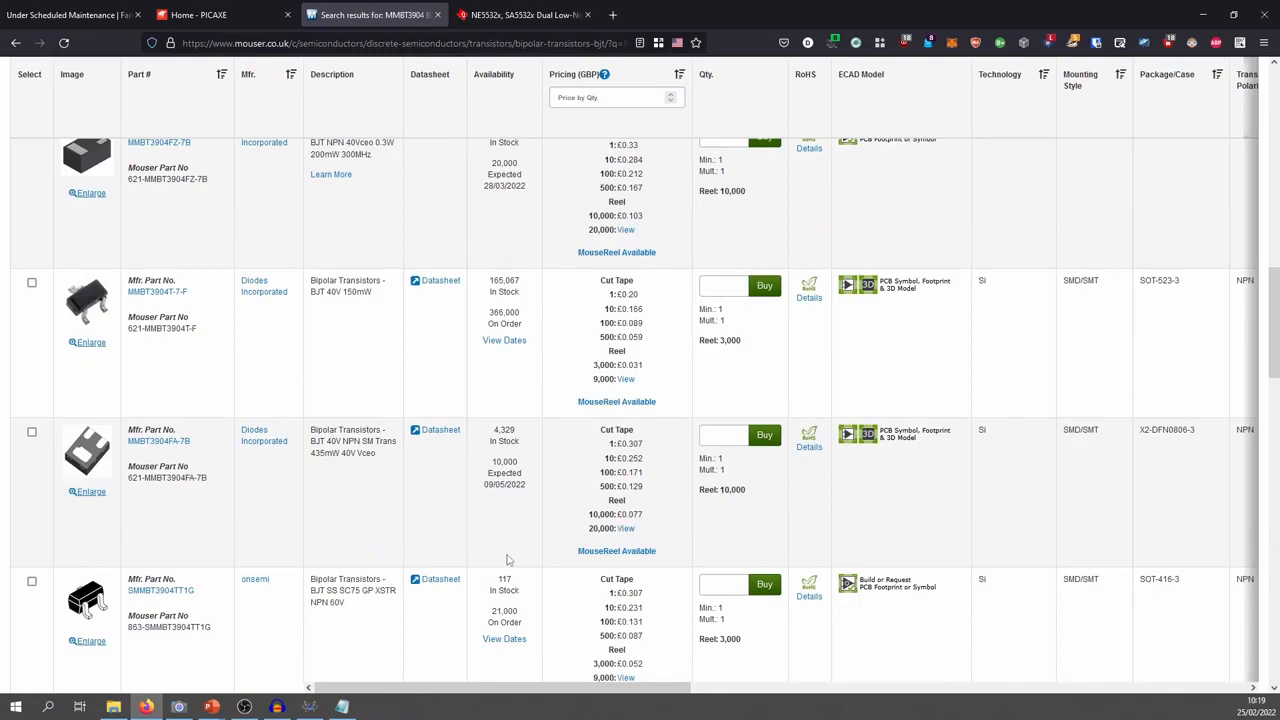
pyautogui.scroll(10, 507, 560)
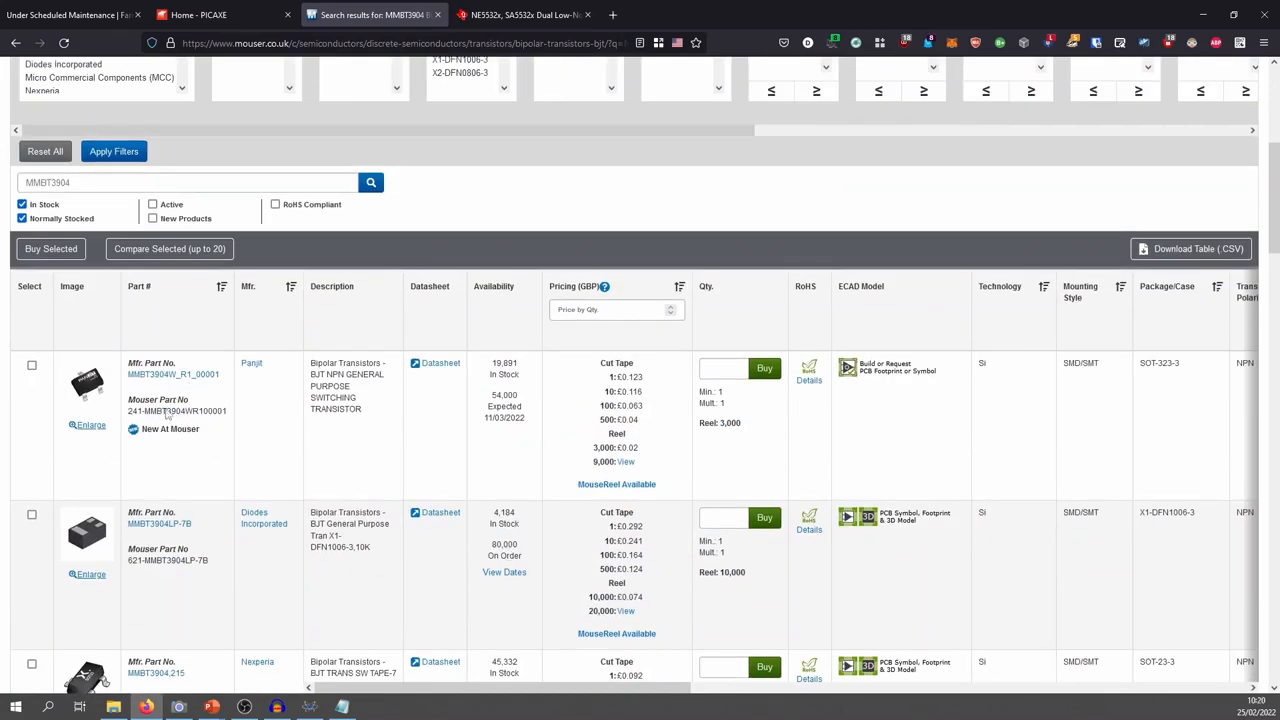
pyautogui.scroll(-3, 392, 437)
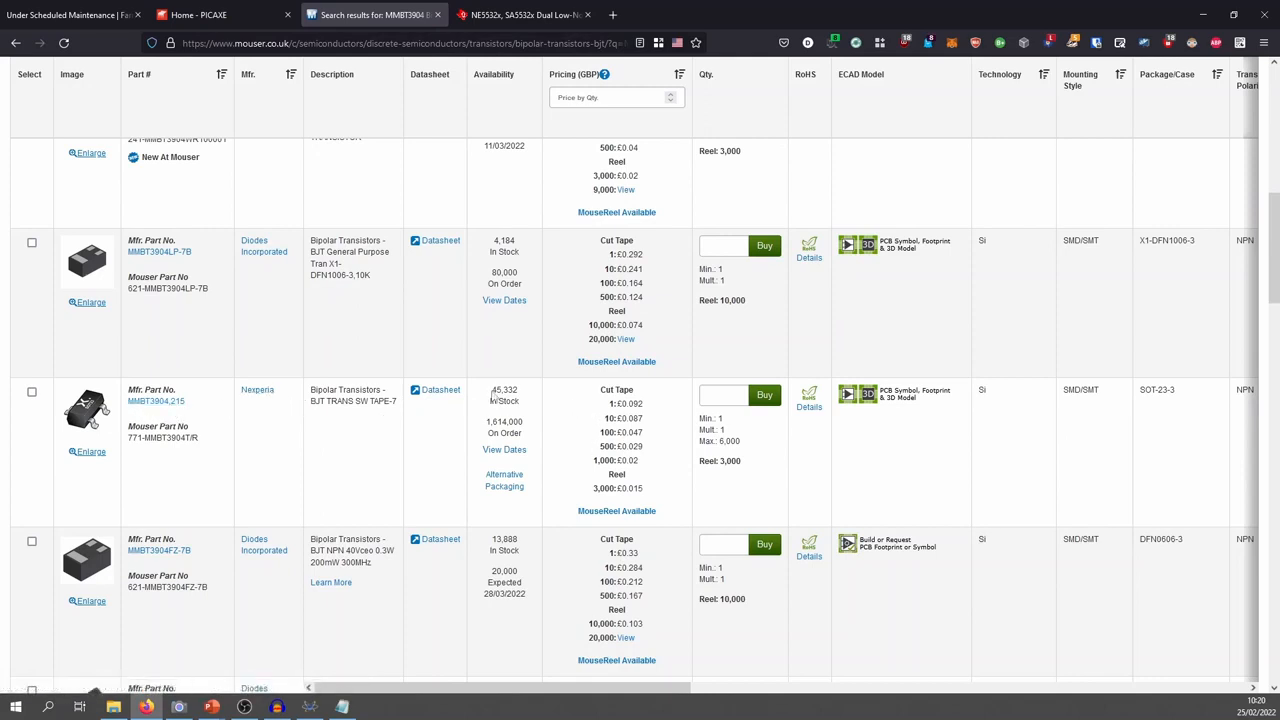
pyautogui.moveTo(491, 396); pyautogui.dragTo(511, 422)
pyautogui.click(508, 422)
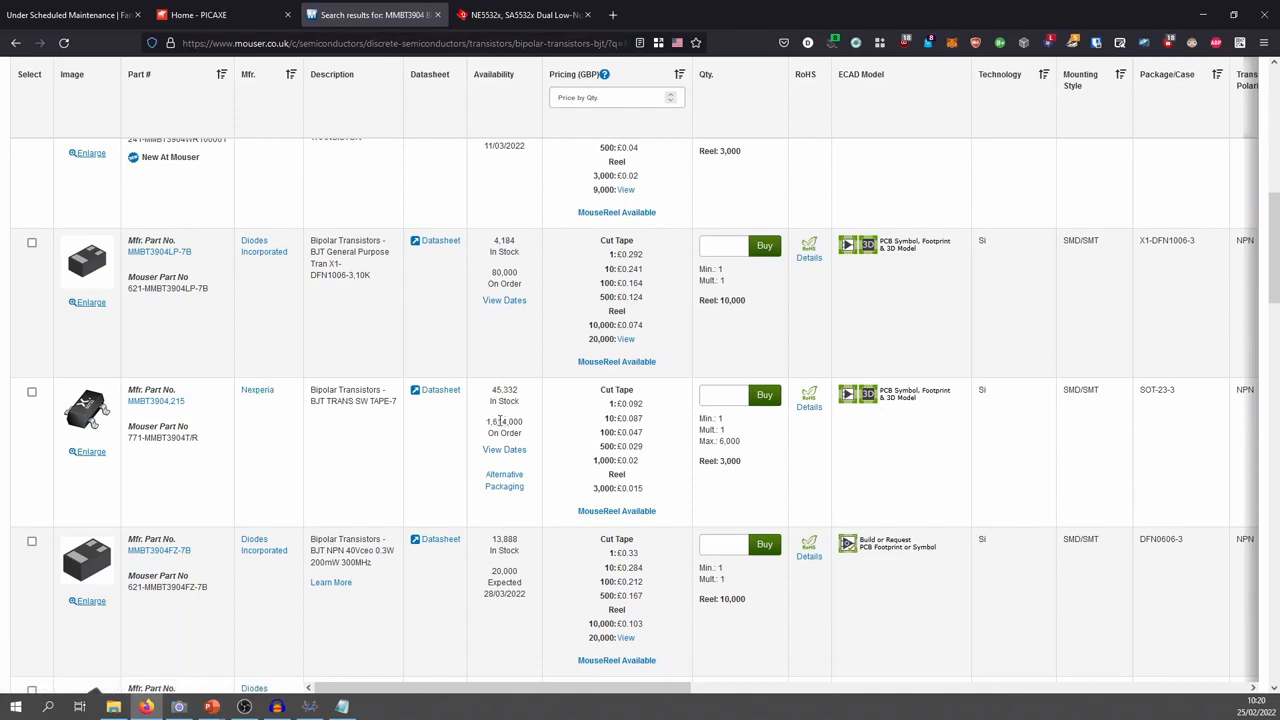
# Open the Nexperia MMBT3904,215 product page in a new tab and close the NE5532x datasheet tab
pyautogui.middleClick(165, 410)
pyautogui.click(534, 12)
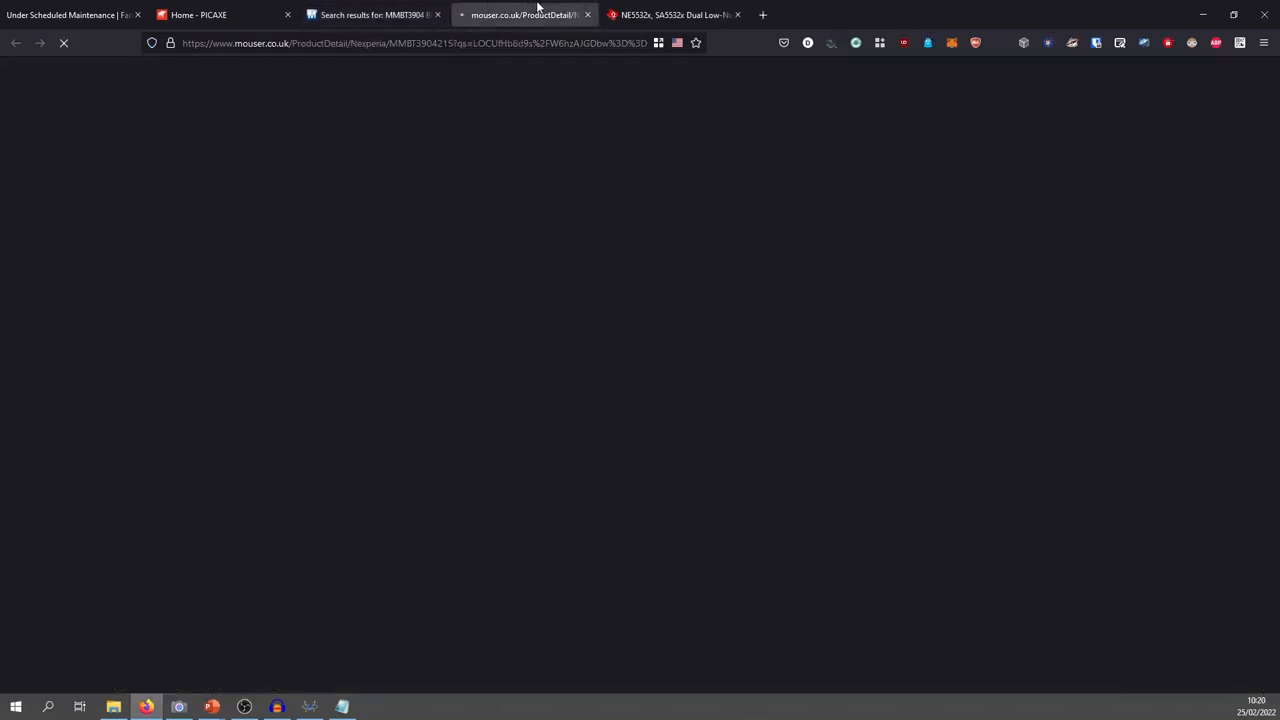
pyautogui.middleClick(663, 12)
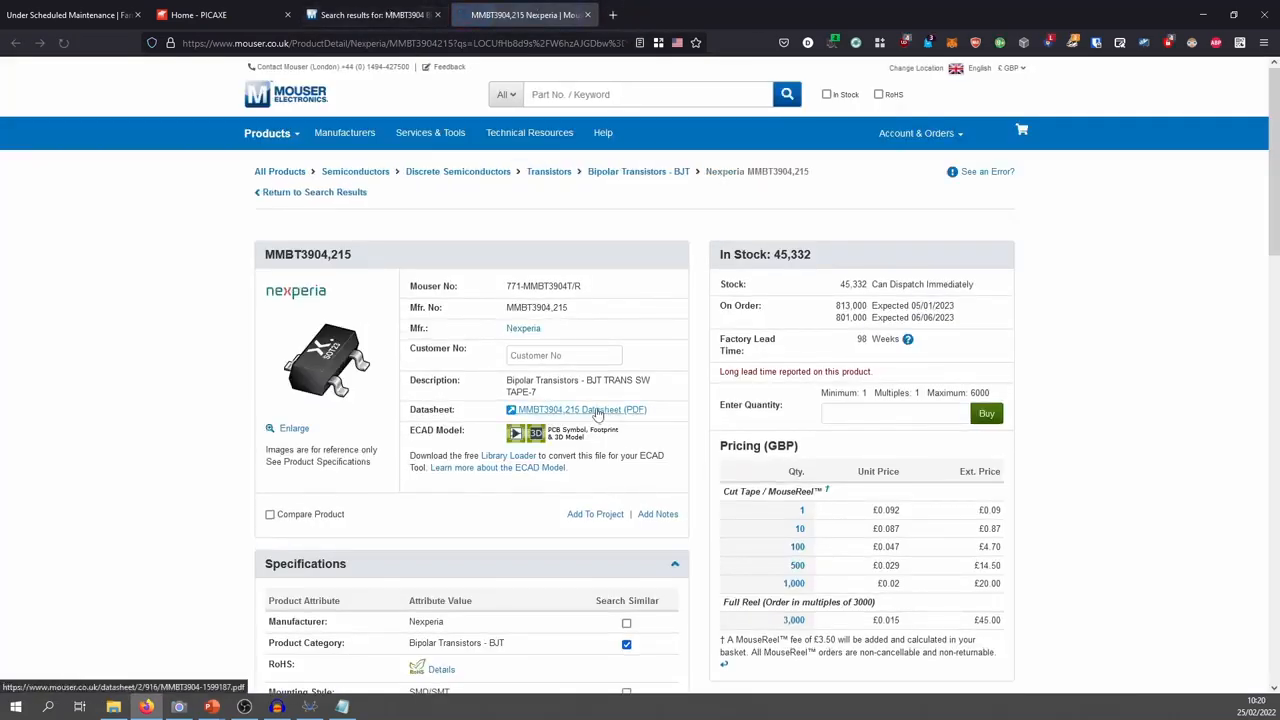
# Open the MMBT3904,215 datasheet, examine its pinning table and SOT23 outline, and return to the product page
pyautogui.click(598, 410)
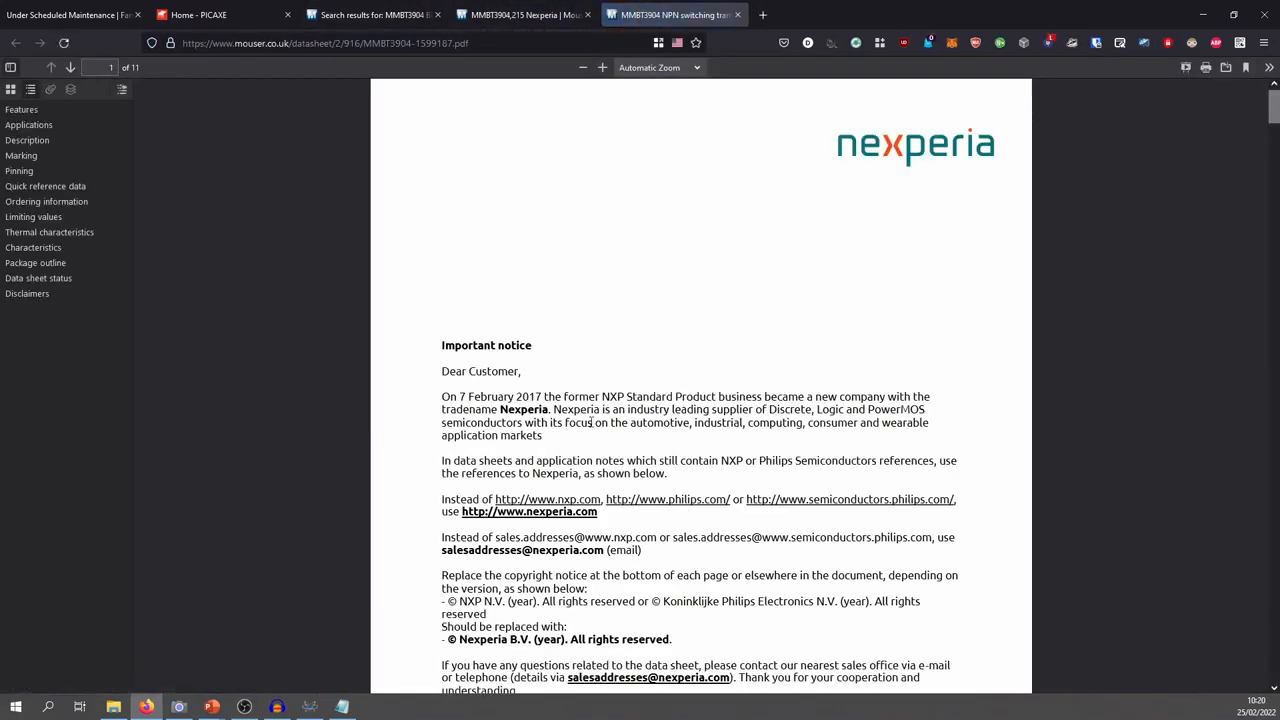
pyautogui.scroll(-15, 700, 449)
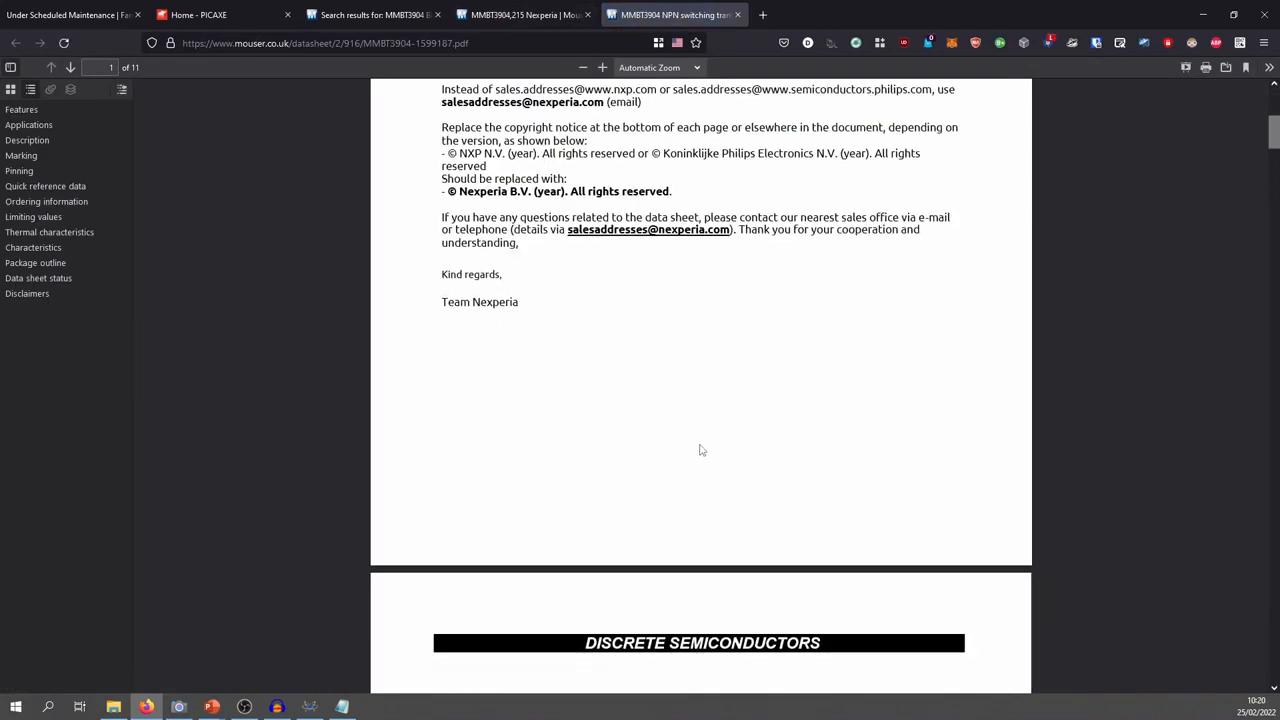
pyautogui.scroll(-4, 694, 450)
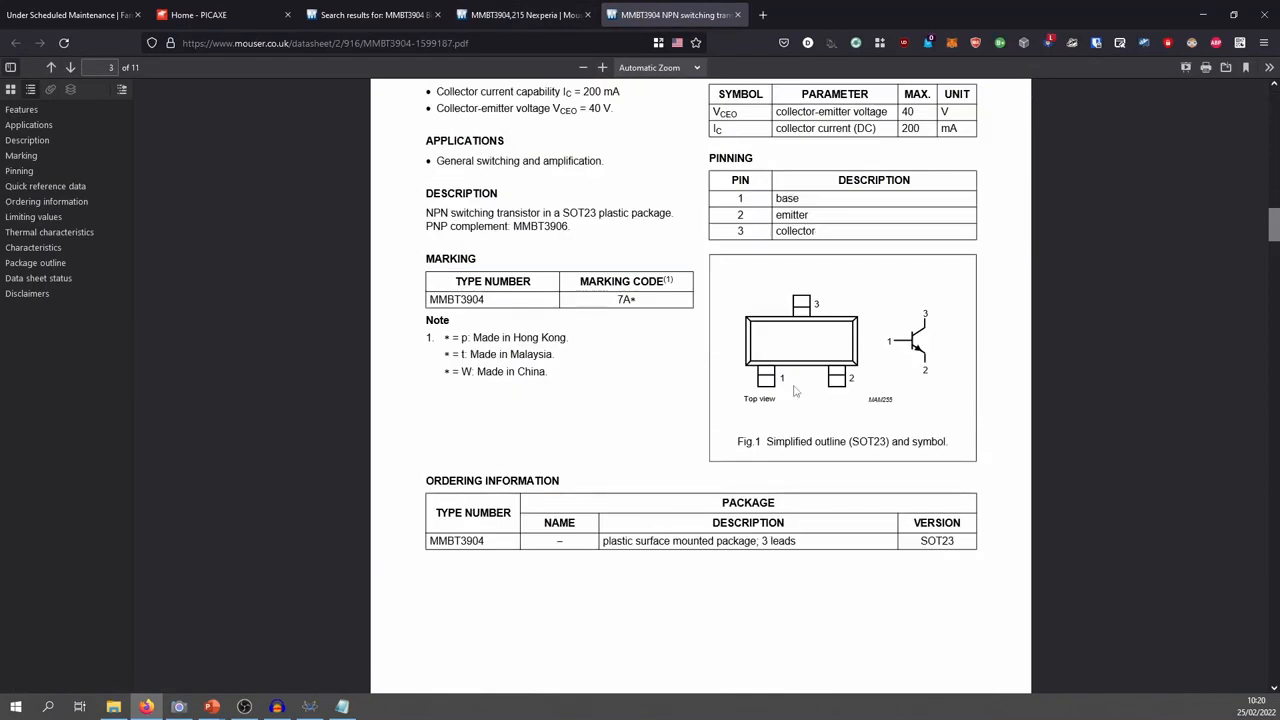
pyautogui.click(517, 12)
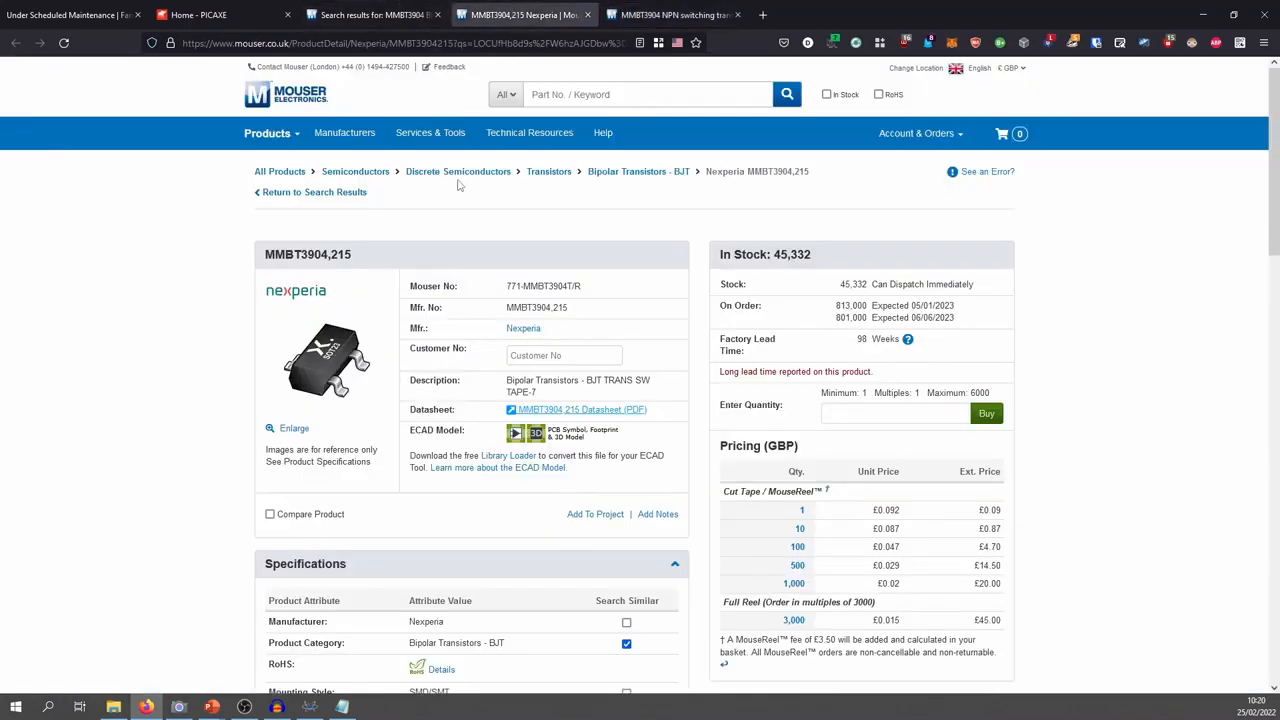
# Copy the whole Custom Component Script text from Notepad and return to the schematic in Proteus
pyautogui.click(310, 710)
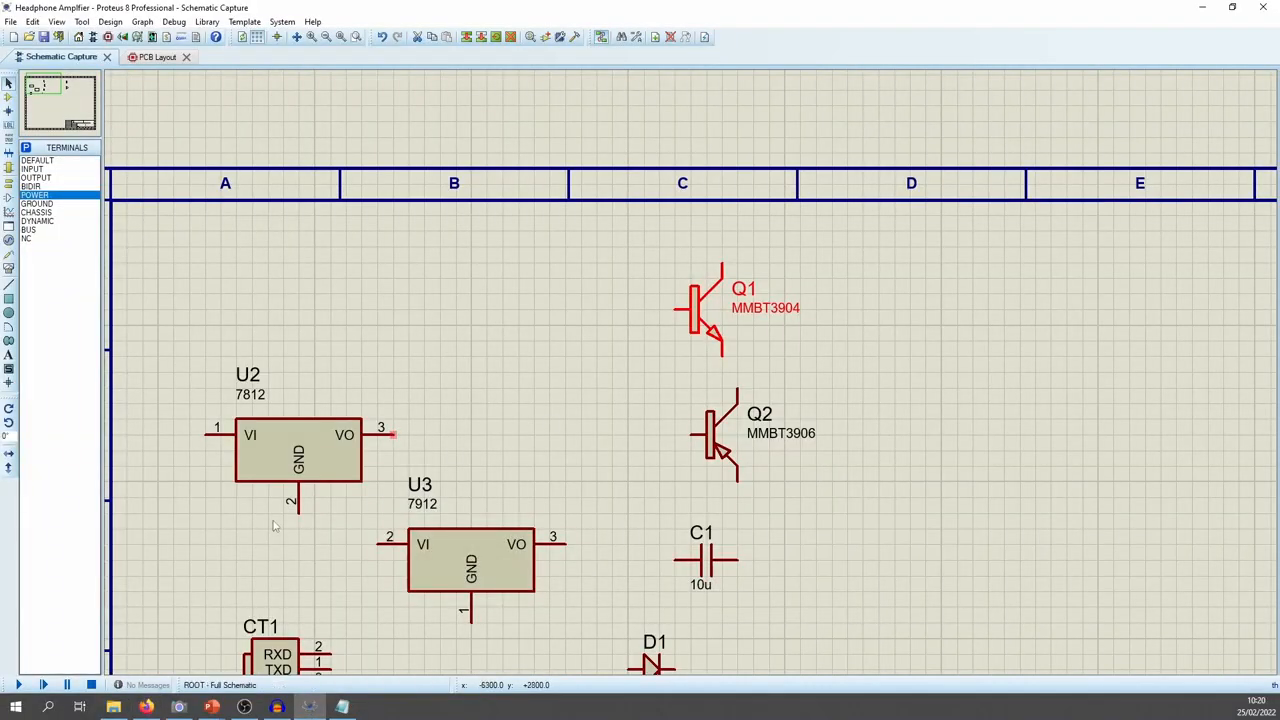
pyautogui.click(342, 708)
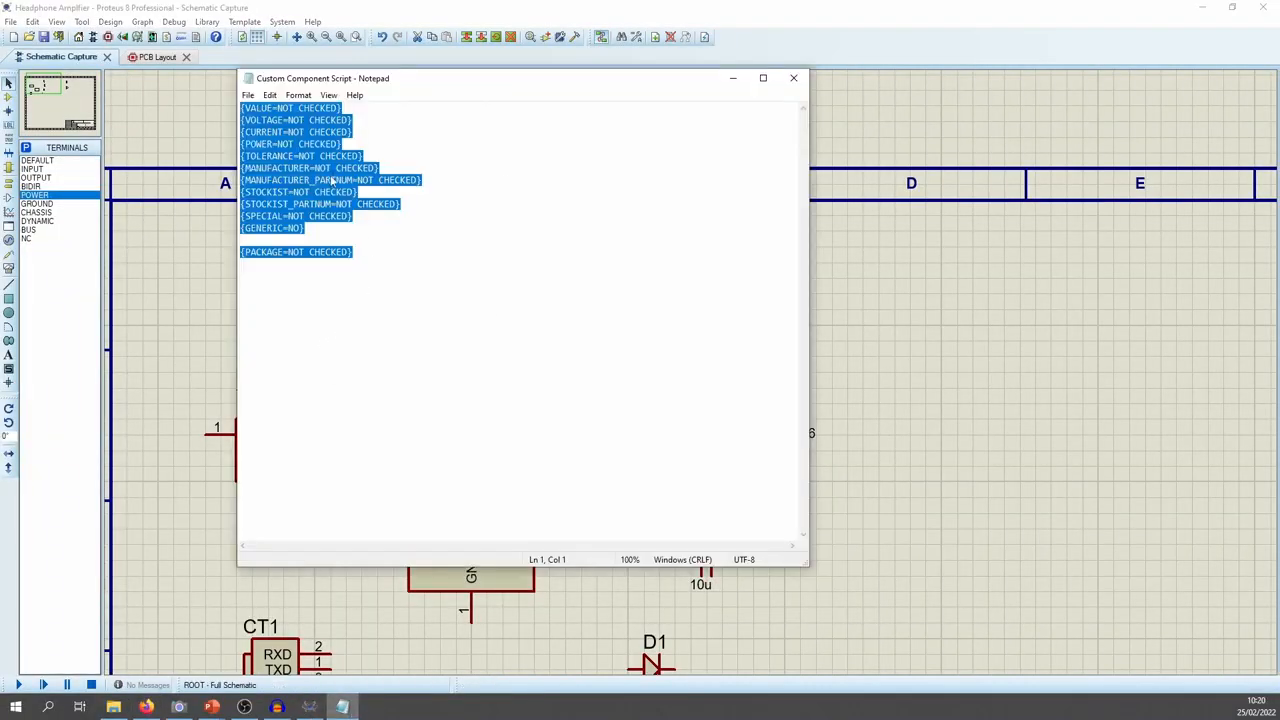
pyautogui.rightClick(333, 179)
pyautogui.click(381, 218)
pyautogui.click(556, 5)
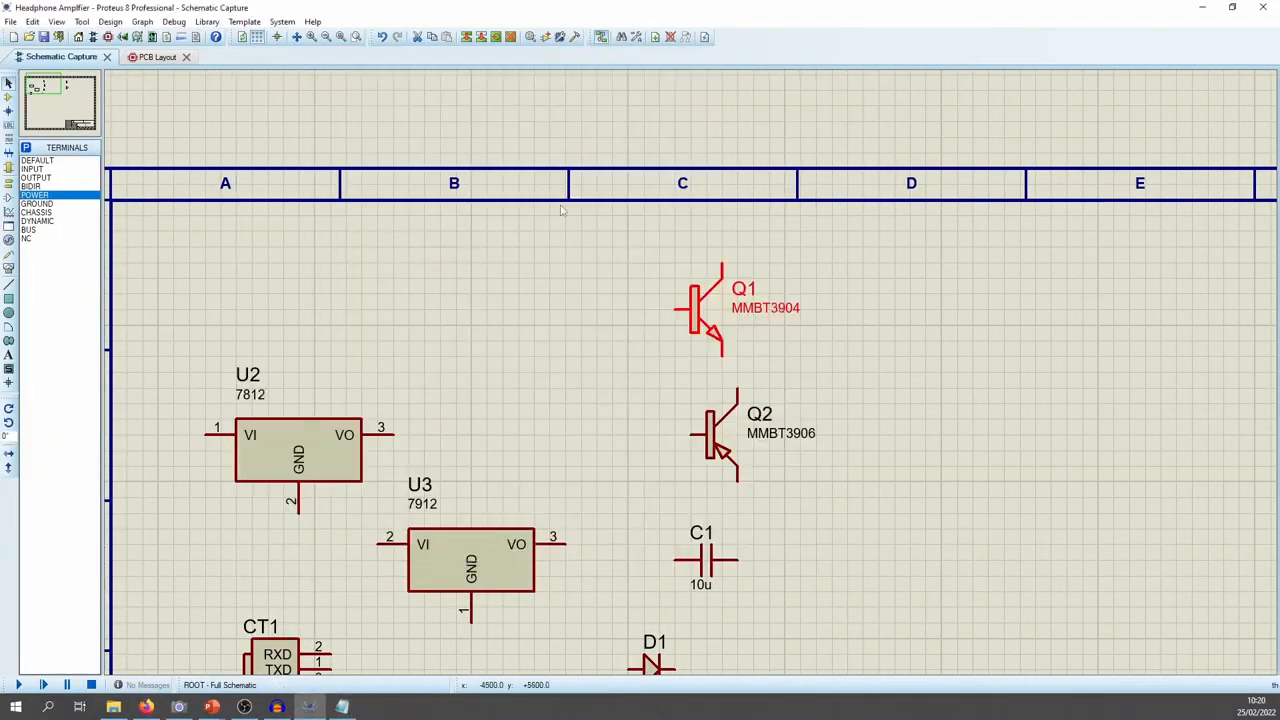
# Paste the copied custom component script into Q1's Other Properties and apply it
pyautogui.doubleClick(693, 322)
pyautogui.rightClick(556, 362)
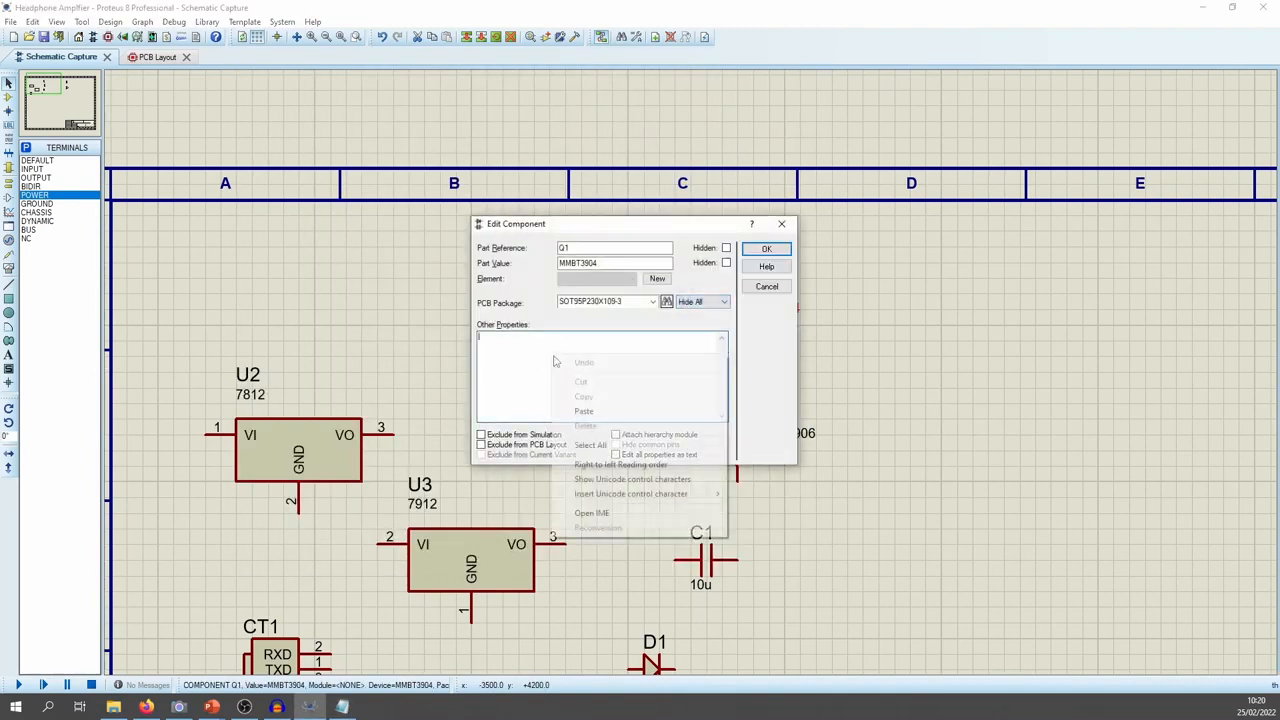
pyautogui.click(584, 411)
pyautogui.click(766, 248)
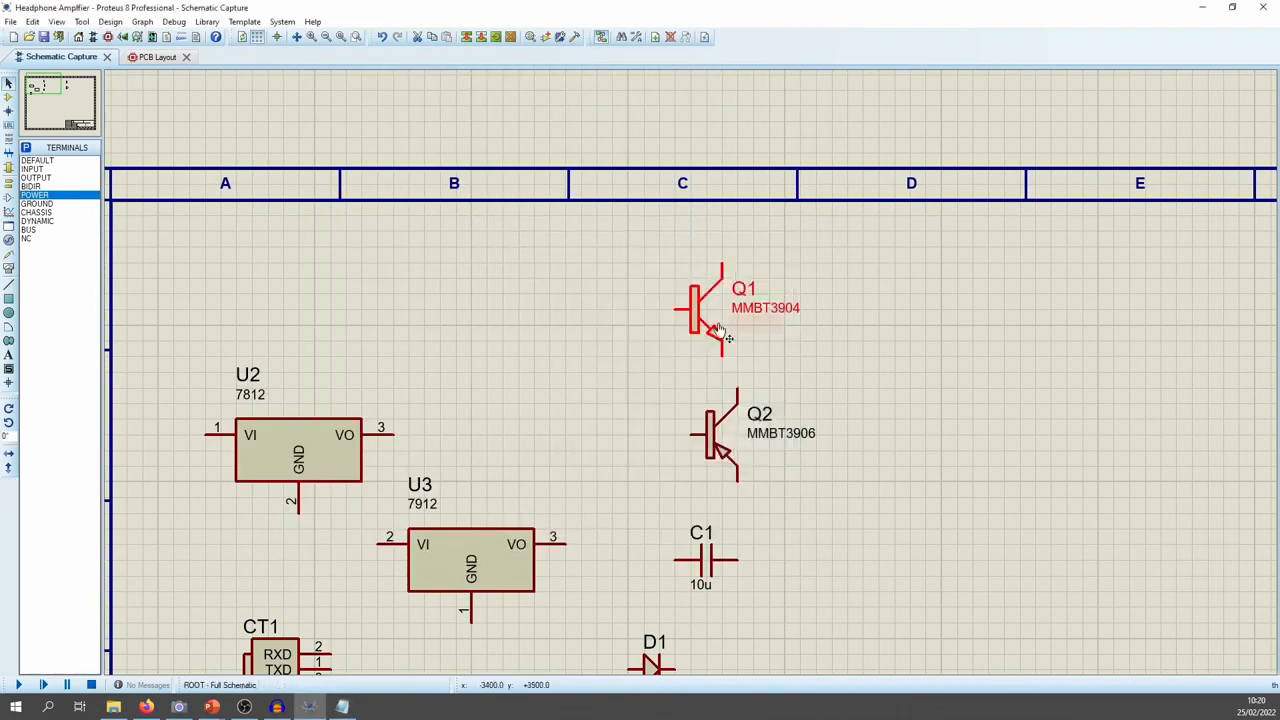
# Start making a library device from transistor Q1 and prefix its device name with "BJT NPN"
pyautogui.rightClick(720, 330)
pyautogui.click(760, 640)
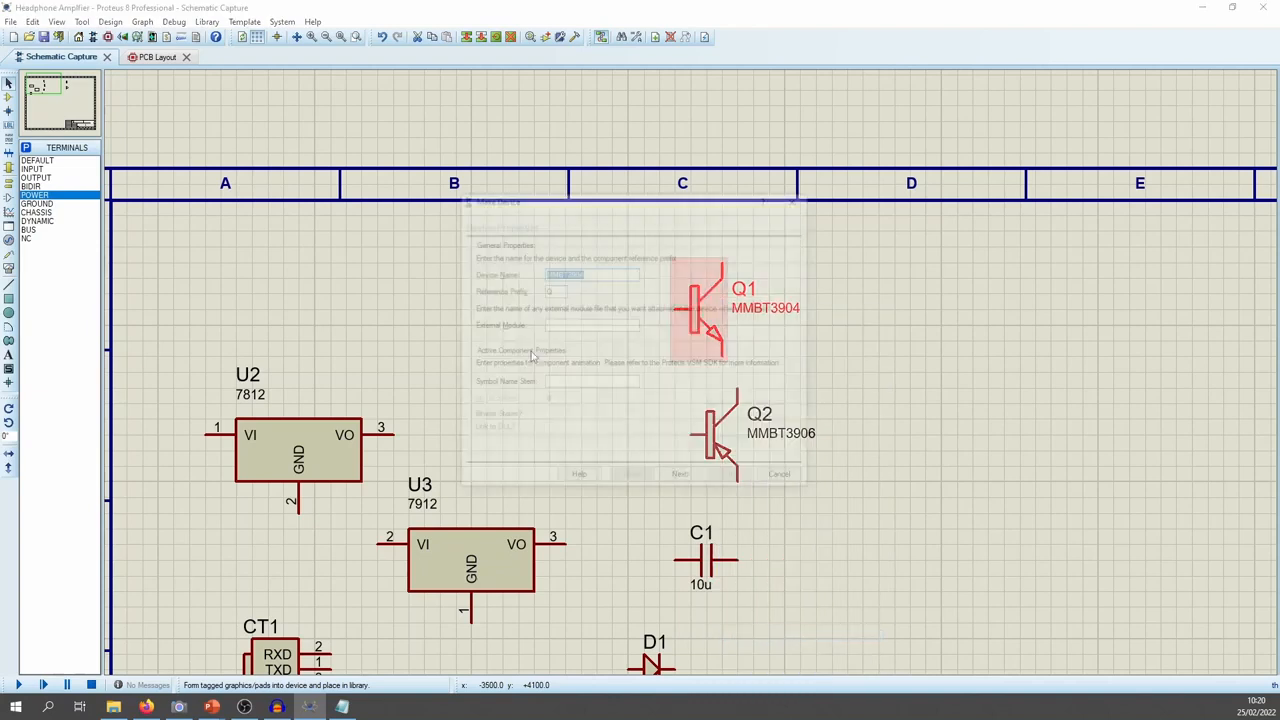
pyautogui.click(598, 273)
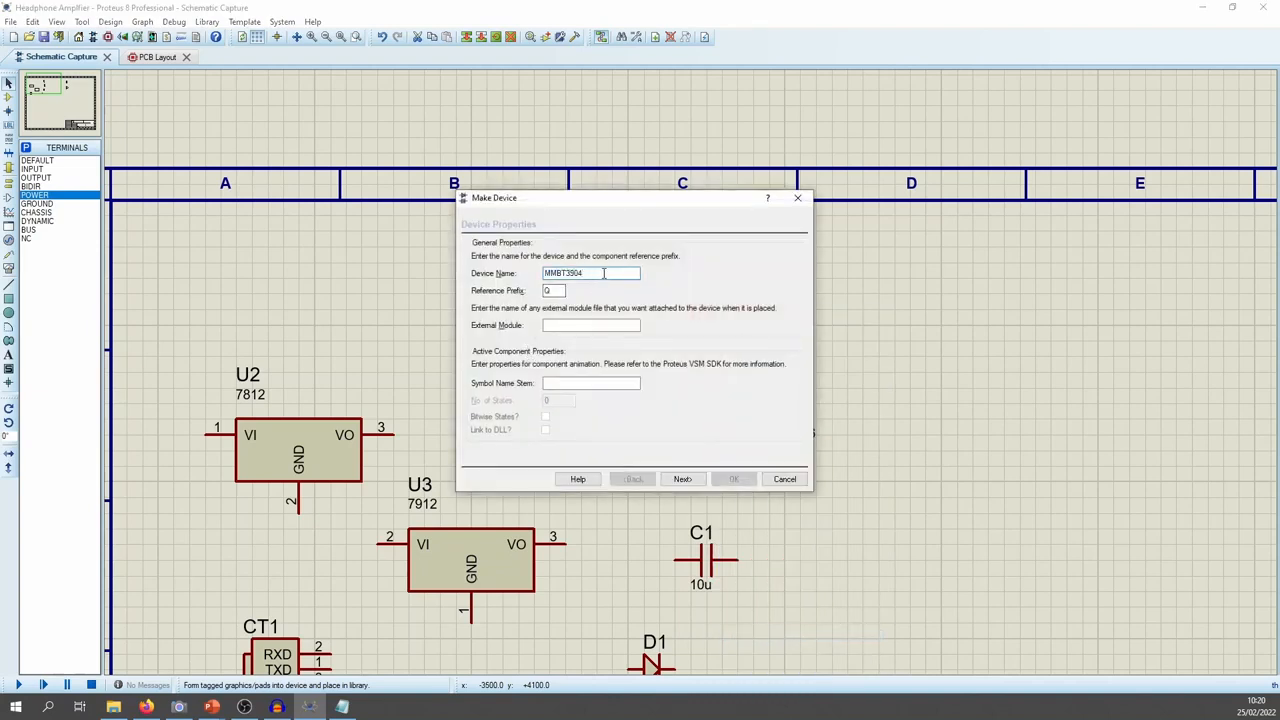
pyautogui.press('Home')
pyautogui.write('BJT NPN')
# Check the collector-emitter voltage and collector current ratings in the MMBT3904 datasheet in Firefox, and return to Proteus
pyautogui.click(150, 707)
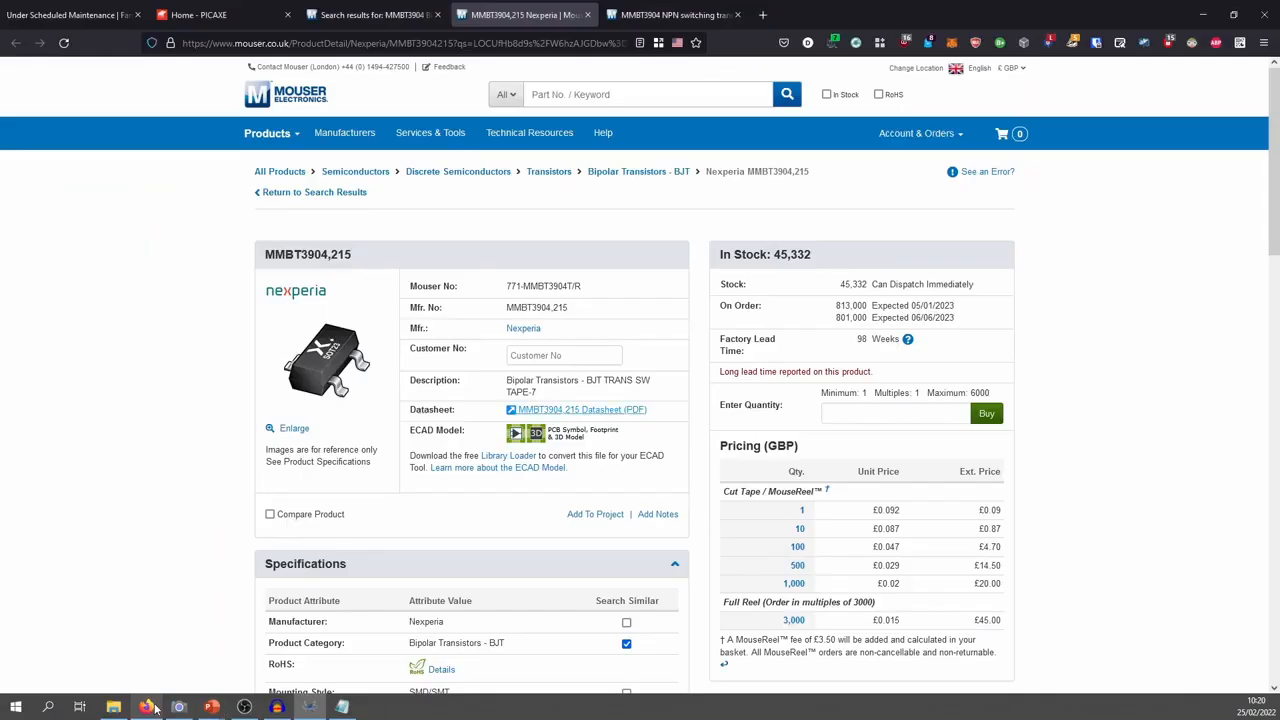
pyautogui.click(672, 14)
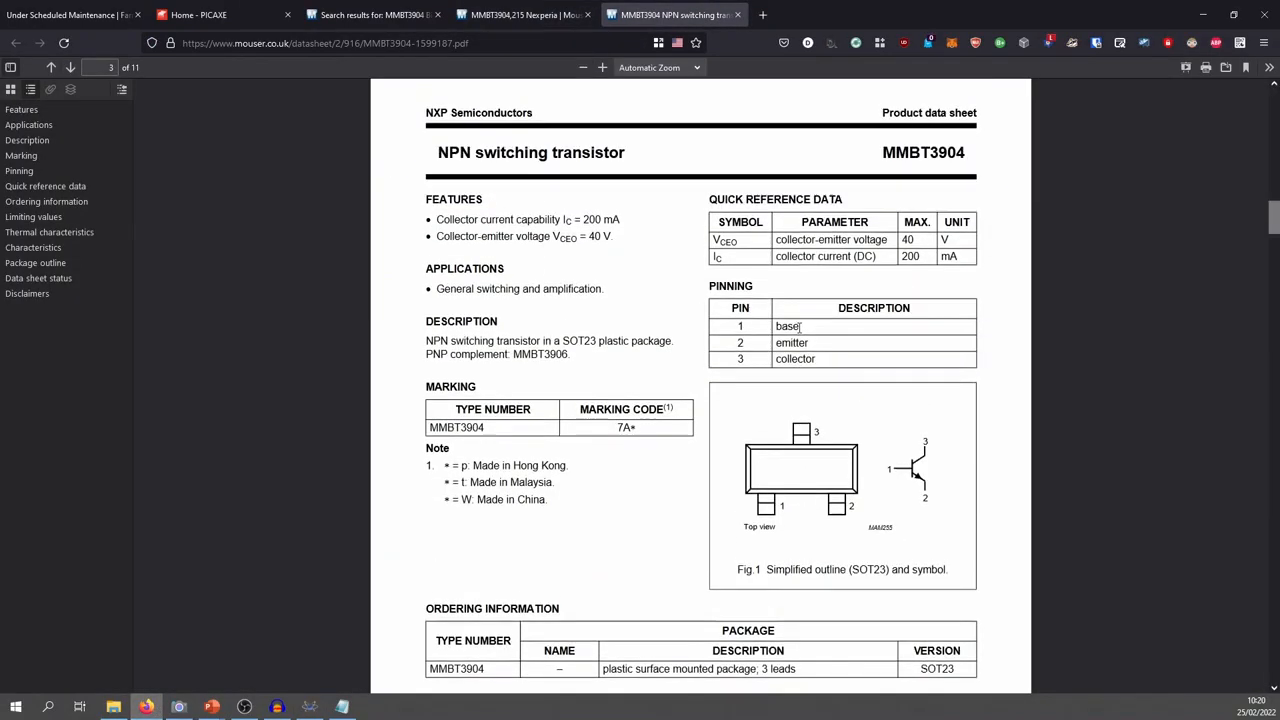
pyautogui.scroll(1, 800, 326)
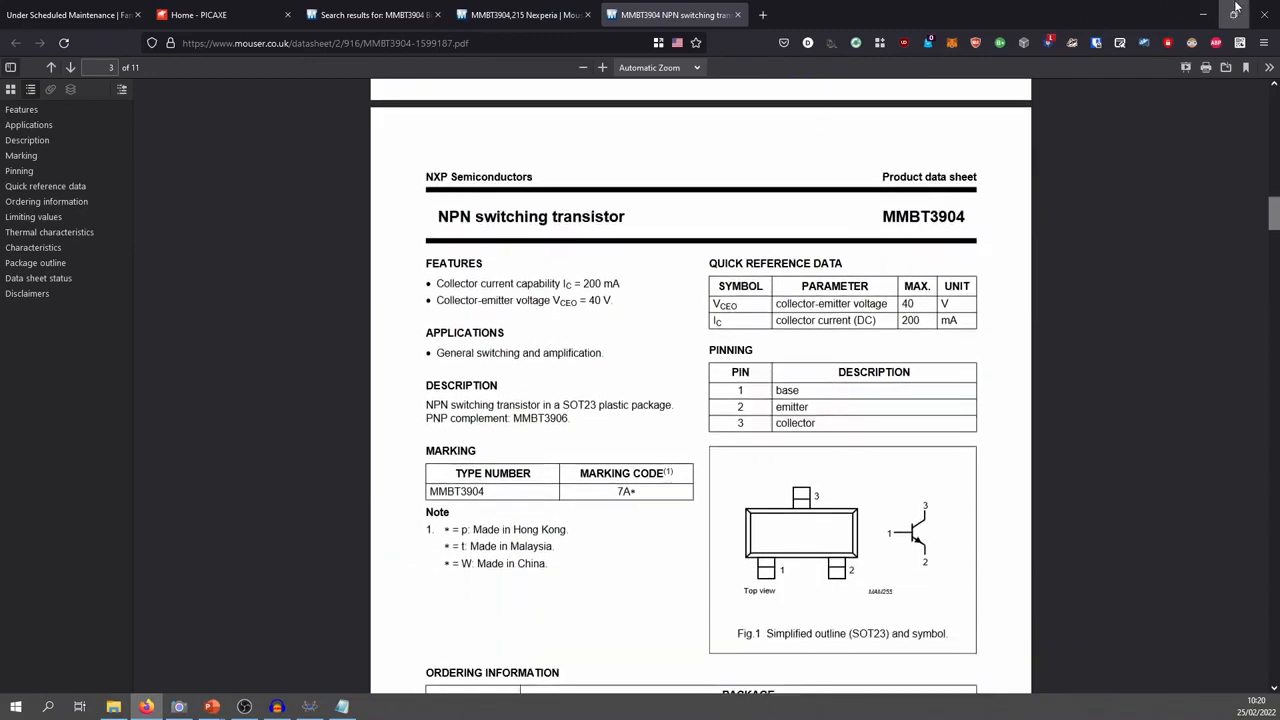
pyautogui.click(1203, 14)
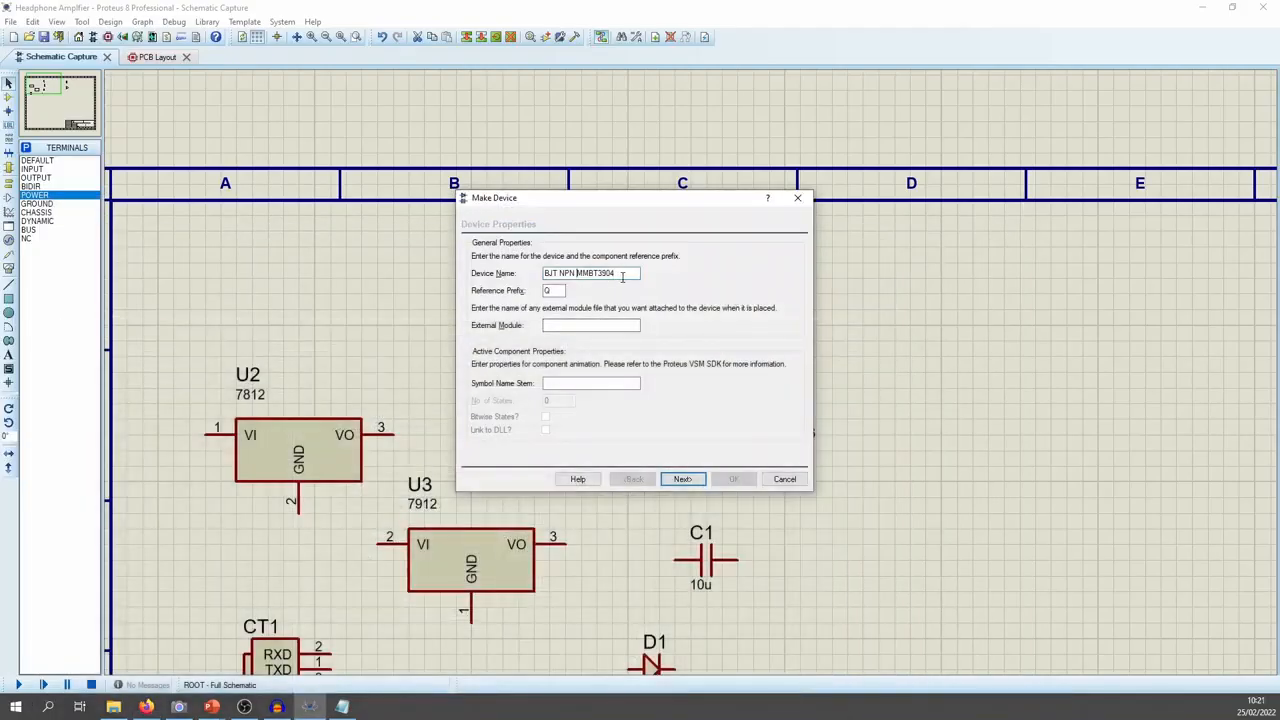
# Insert the ratings 40V 200MA before MMBT3904 in the device name and review the whole name
pyautogui.click(577, 273)
pyautogui.write('40V 200mA')
pyautogui.press('BackSpace')
pyautogui.moveTo(547, 274); pyautogui.dragTo(661, 277)
pyautogui.click(628, 275)
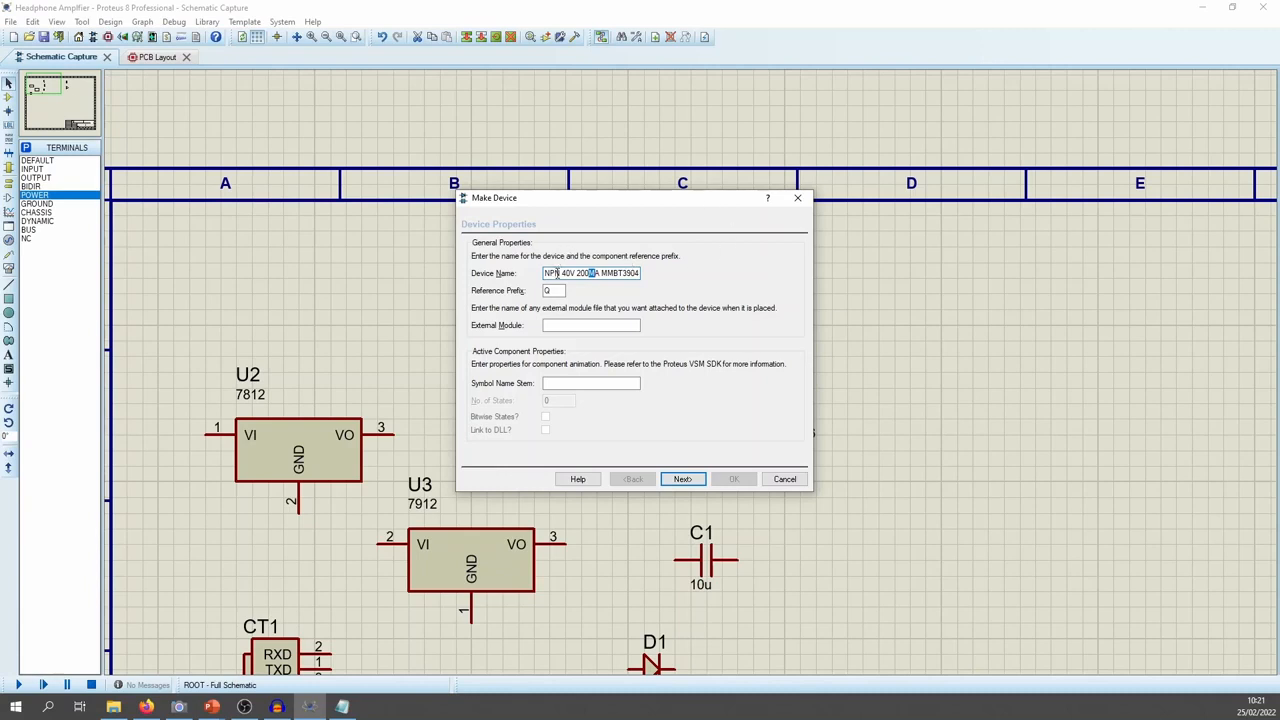
pyautogui.moveTo(549, 273); pyautogui.dragTo(620, 273)
pyautogui.click(617, 273)
pyautogui.write('T')
pyautogui.click(556, 290)
# Continue to the device's packagings, open the SOT95P230X109-3 packaging for editing, and start adding another package
pyautogui.click(681, 480)
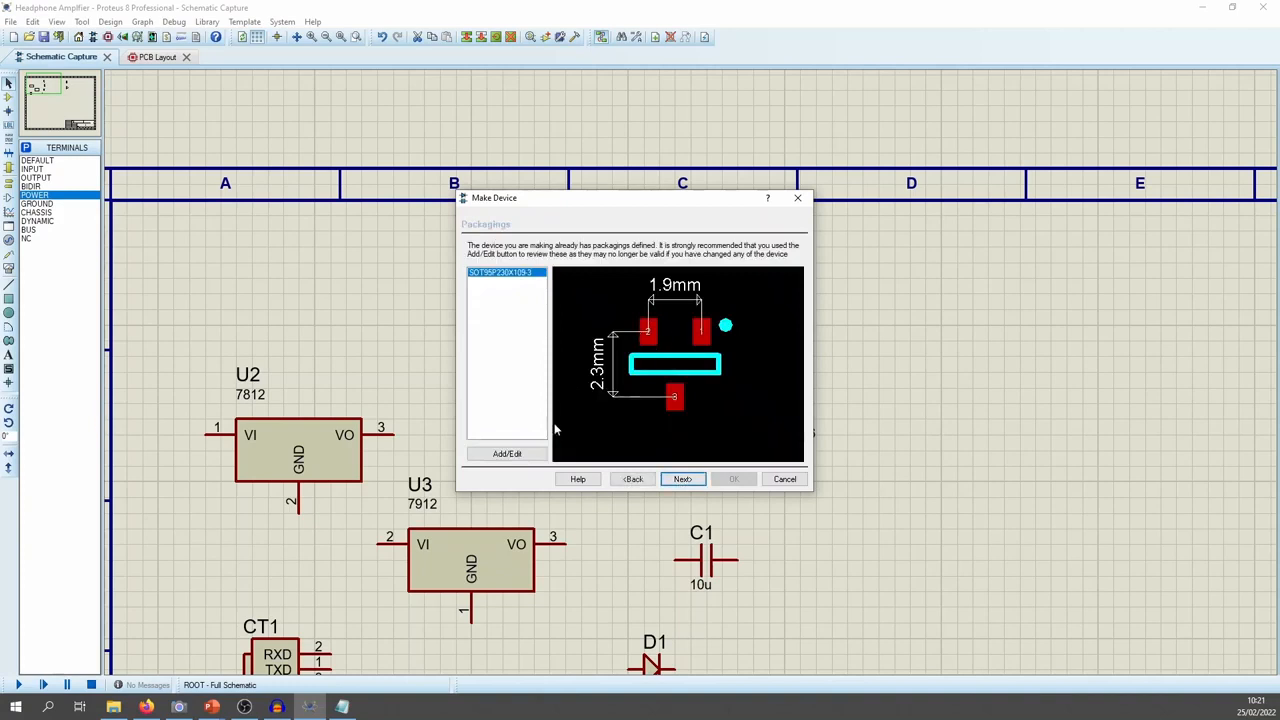
pyautogui.click(507, 454)
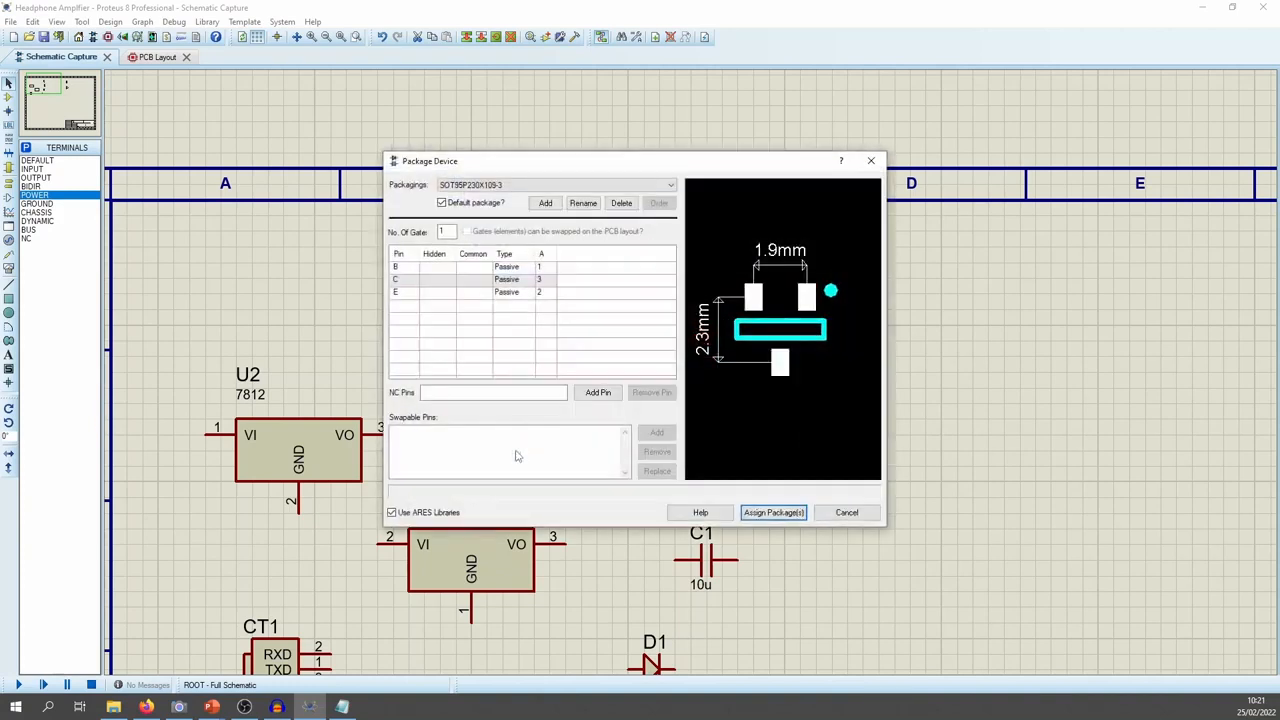
pyautogui.click(547, 204)
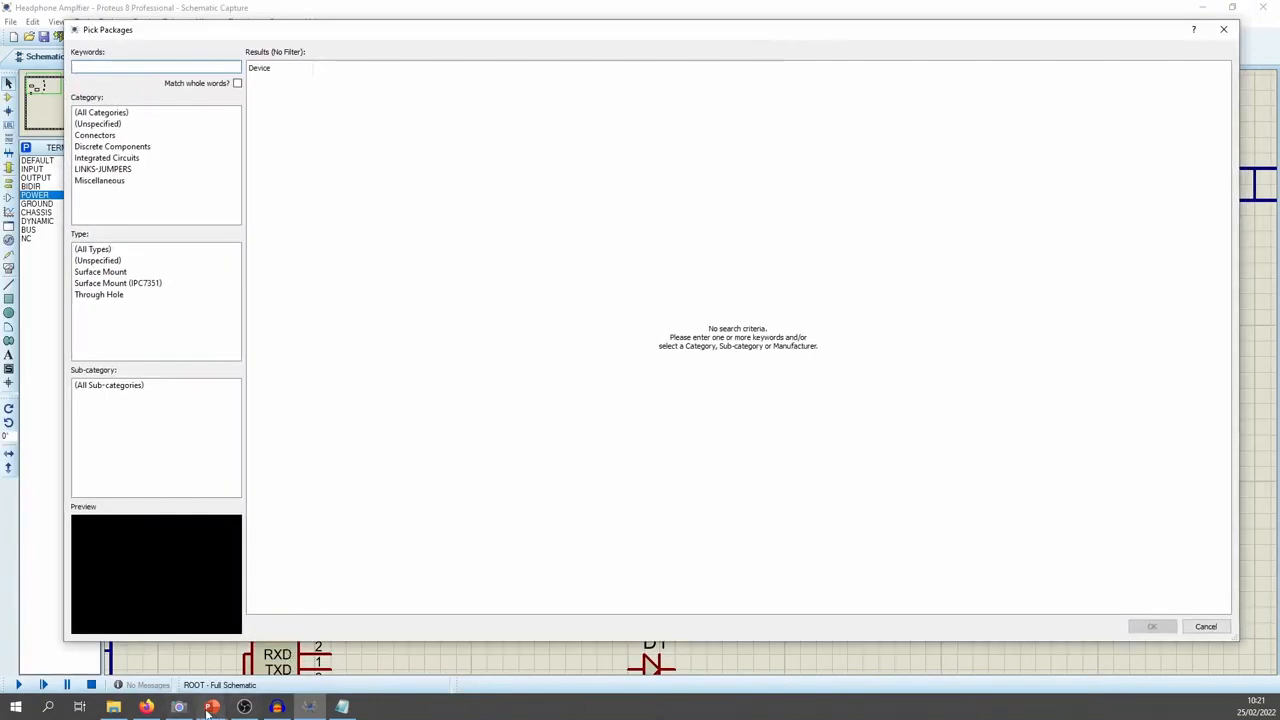
# Examine the SOT23 outline drawing and dimensions table in the MMBT3904 datasheet in Firefox, and return to Proteus
pyautogui.click(146, 706)
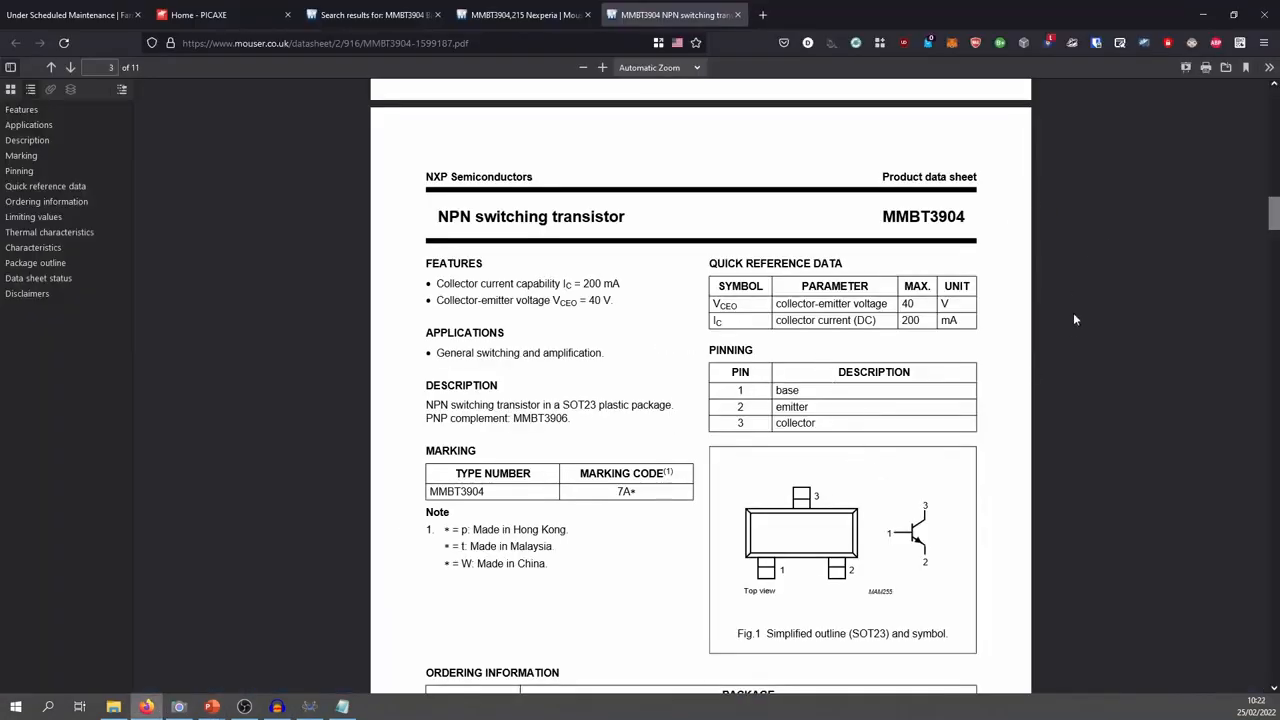
pyautogui.scroll(-2, 1073, 319)
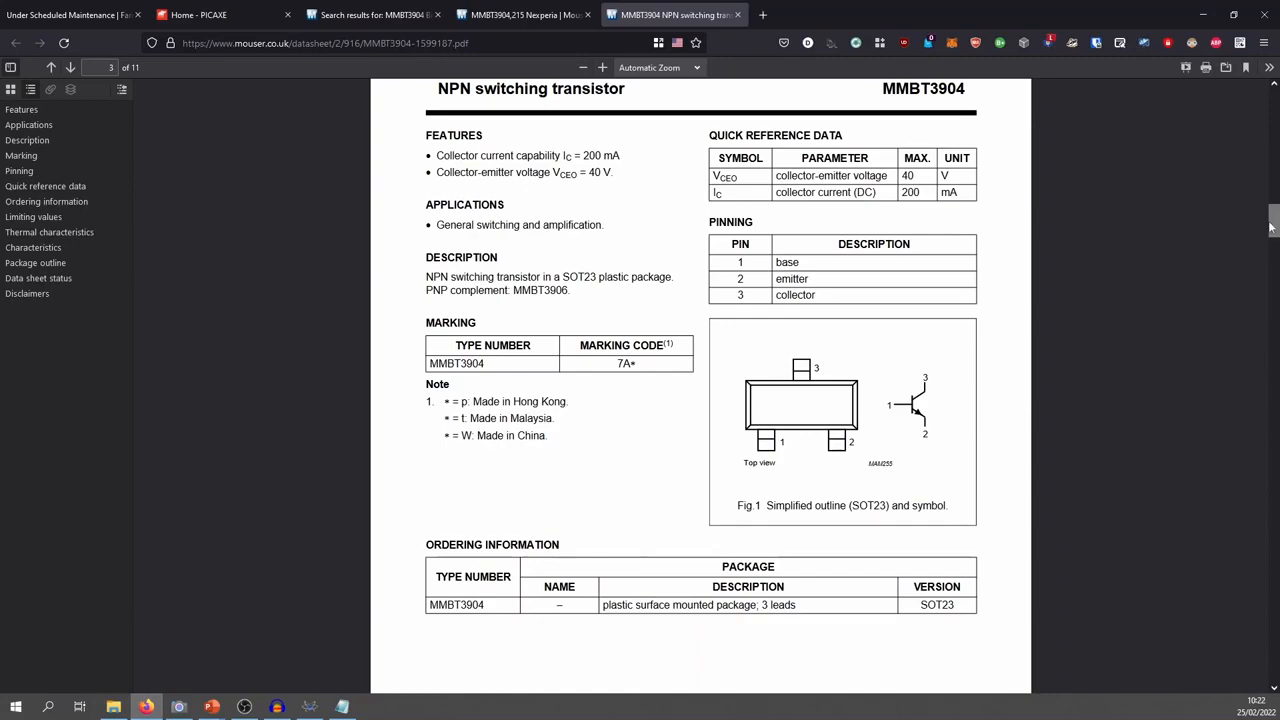
pyautogui.moveTo(1270, 225); pyautogui.dragTo(1270, 501)
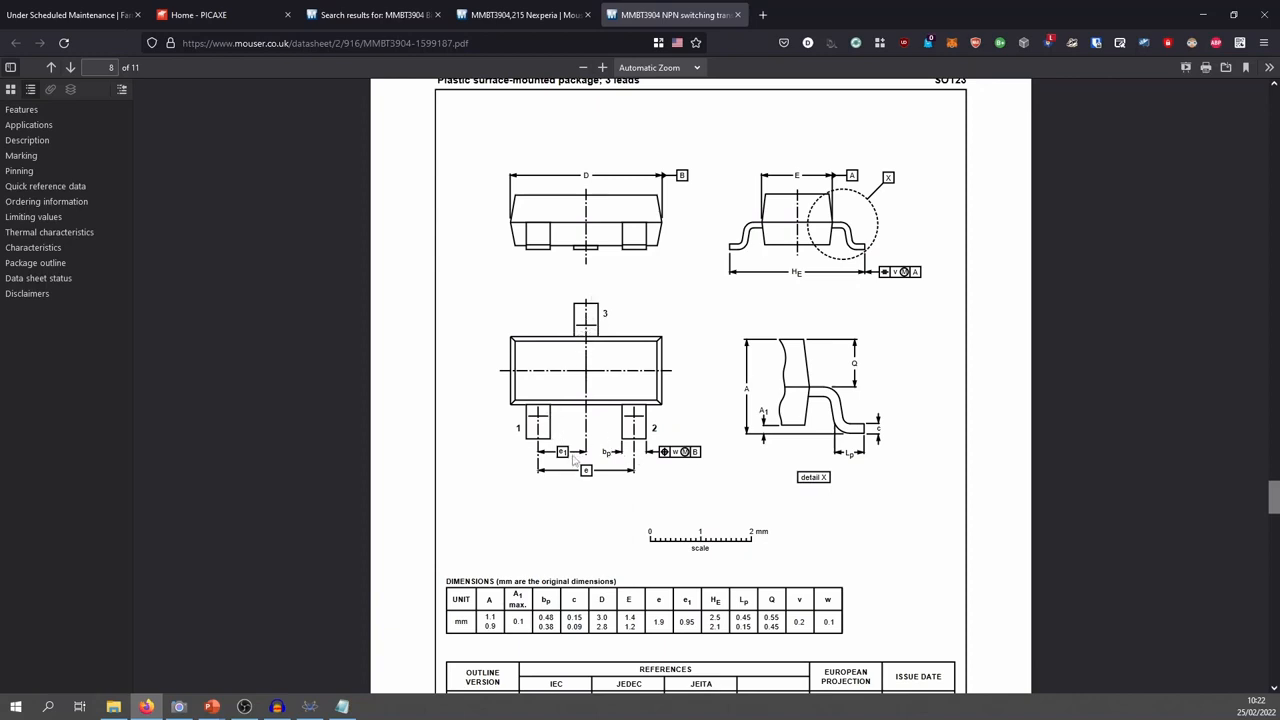
pyautogui.scroll(5, 572, 455)
pyautogui.scroll(-2, 356, 420)
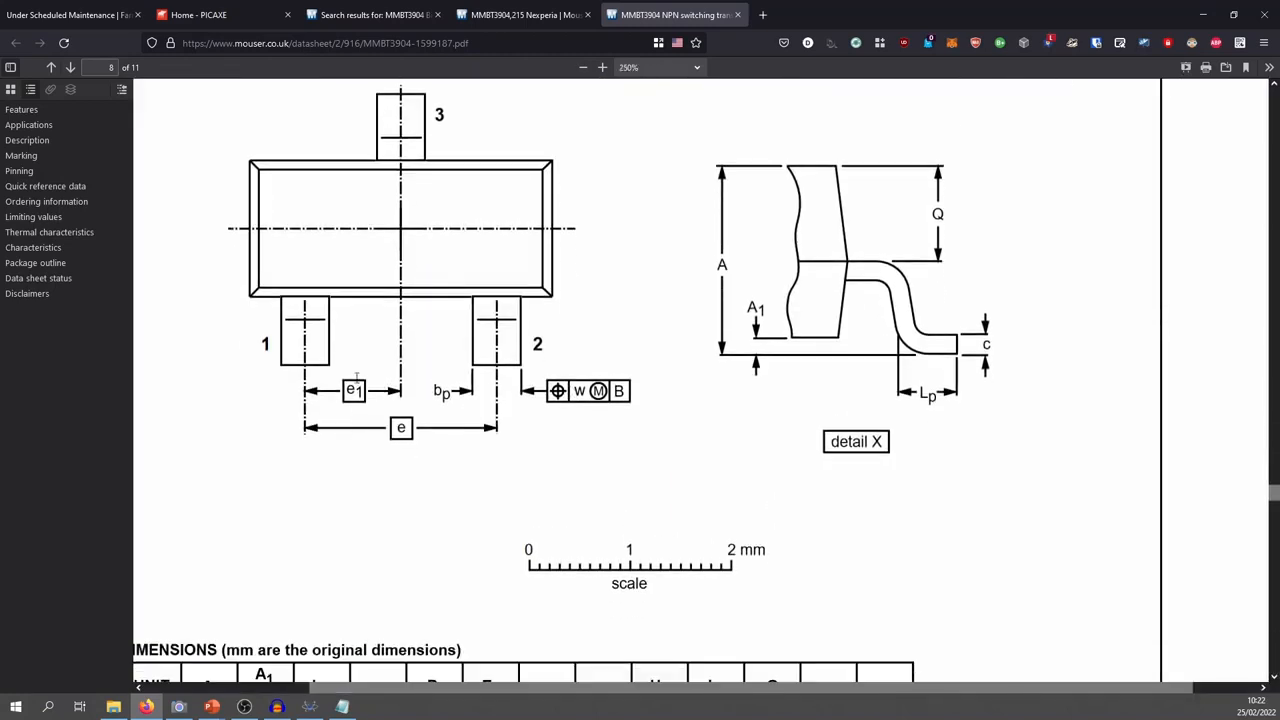
pyautogui.hscroll(-2, 449, 349)
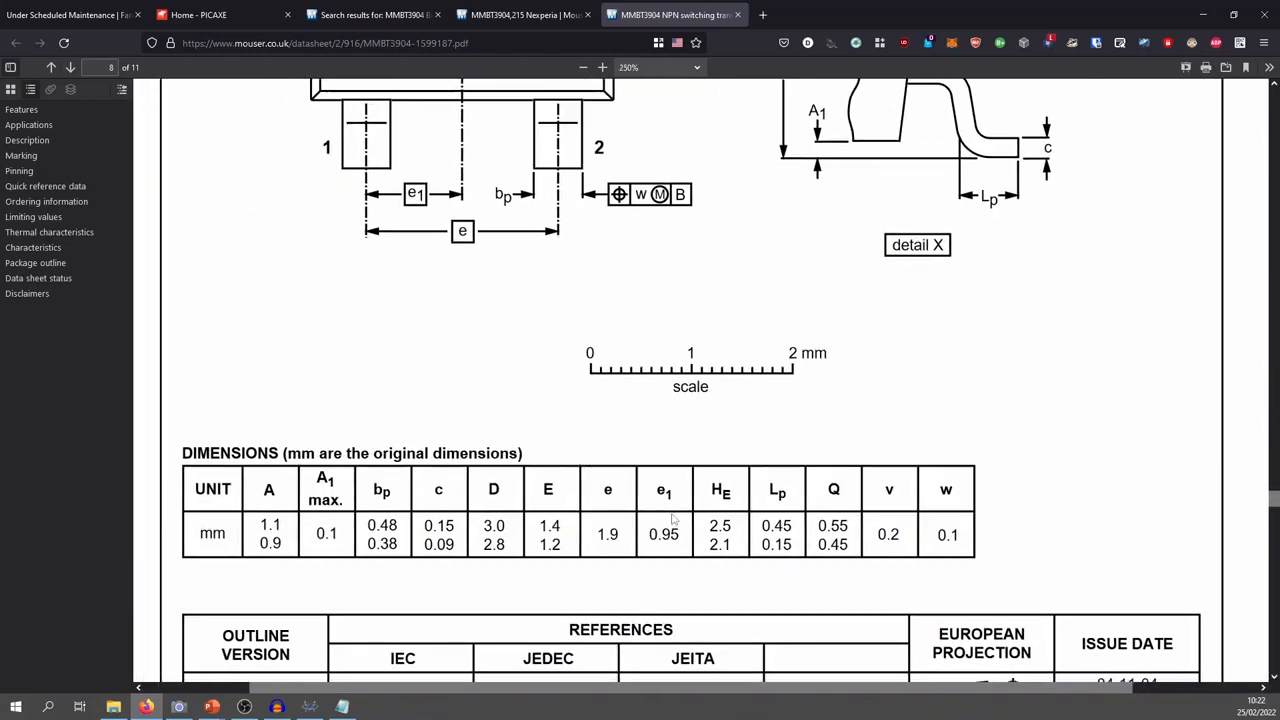
pyautogui.scroll(4, 353, 281)
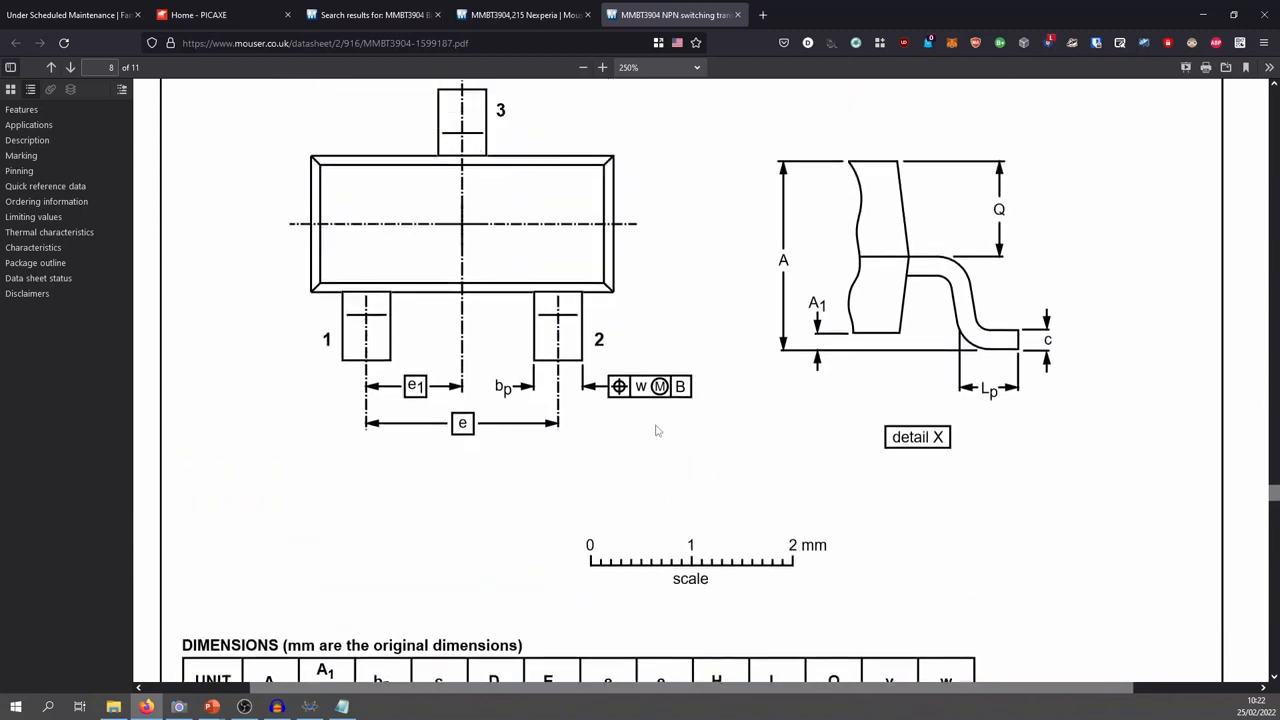
pyautogui.scroll(-2, 655, 435)
pyautogui.scroll(-4, 655, 440)
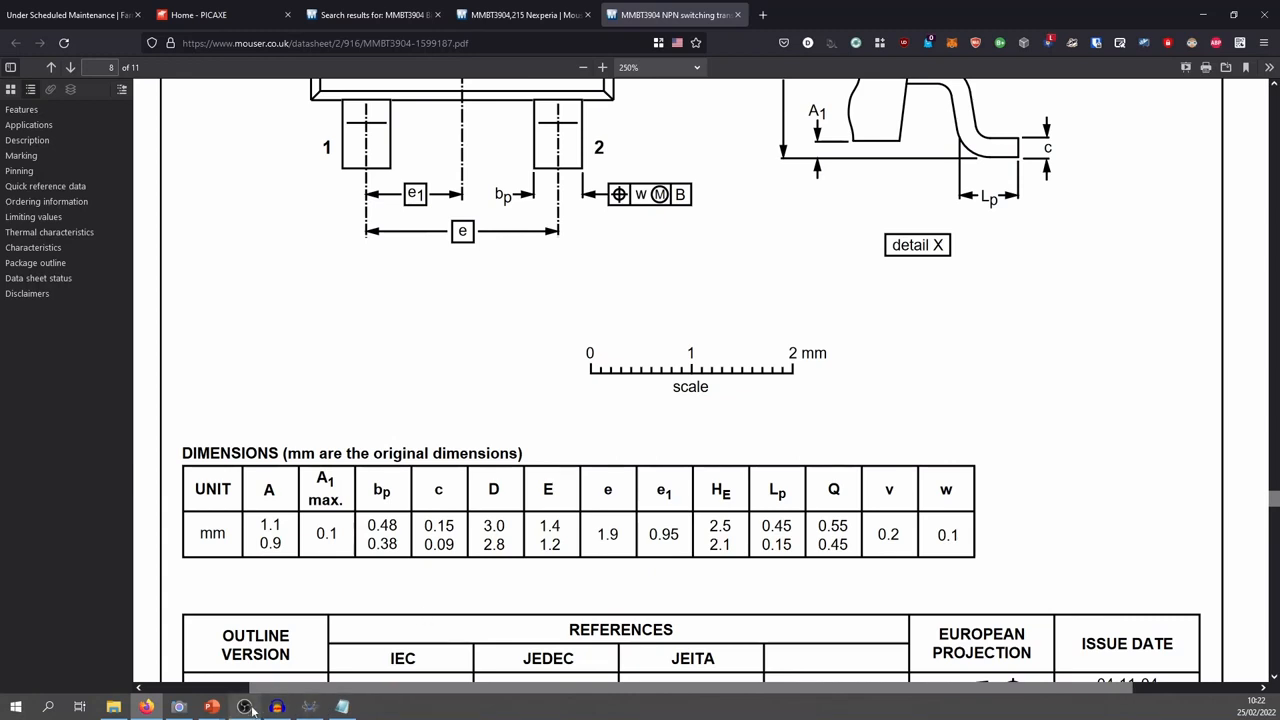
pyautogui.click(310, 709)
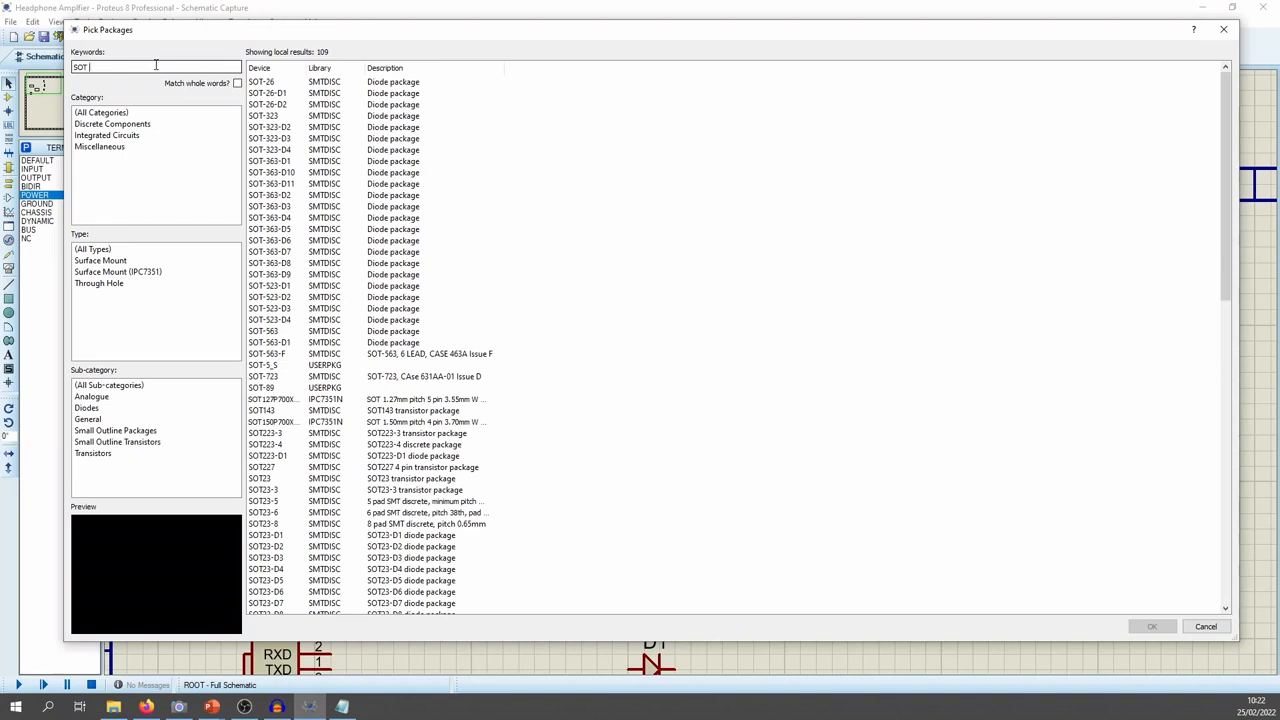
# Search the package library with the keywords "SOT -3"
pyautogui.click(147, 707)
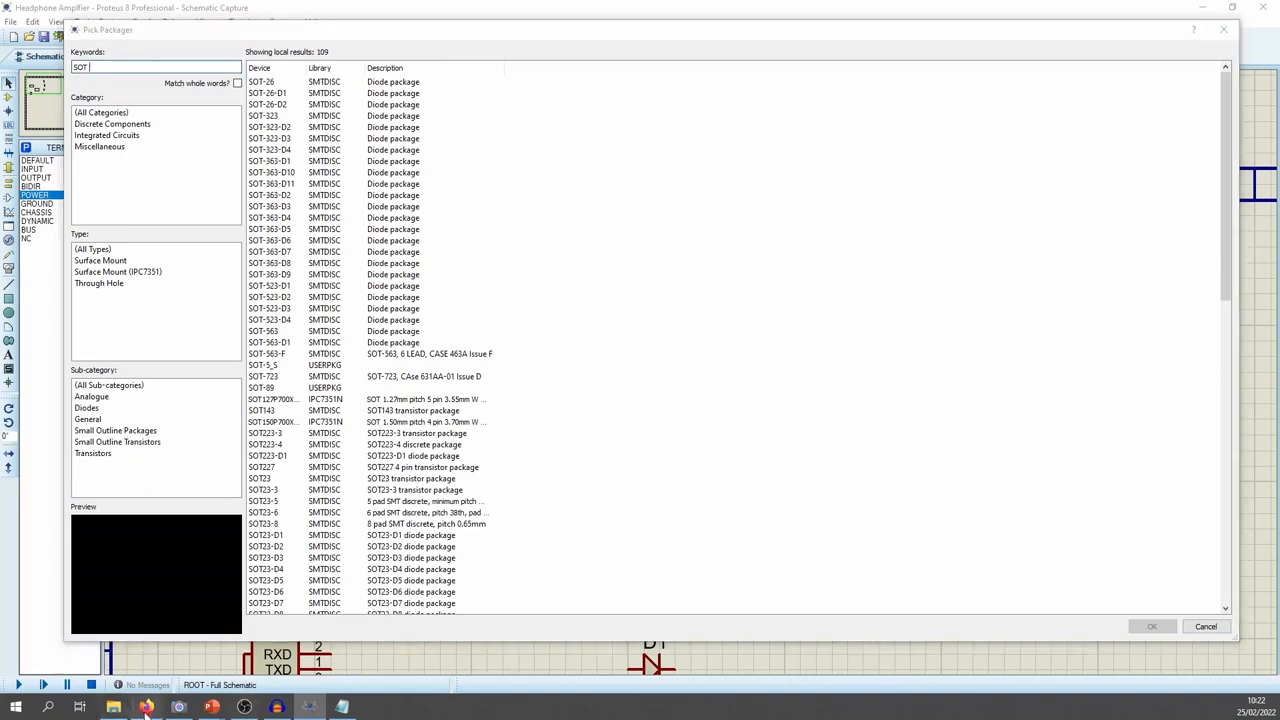
pyautogui.click(147, 707)
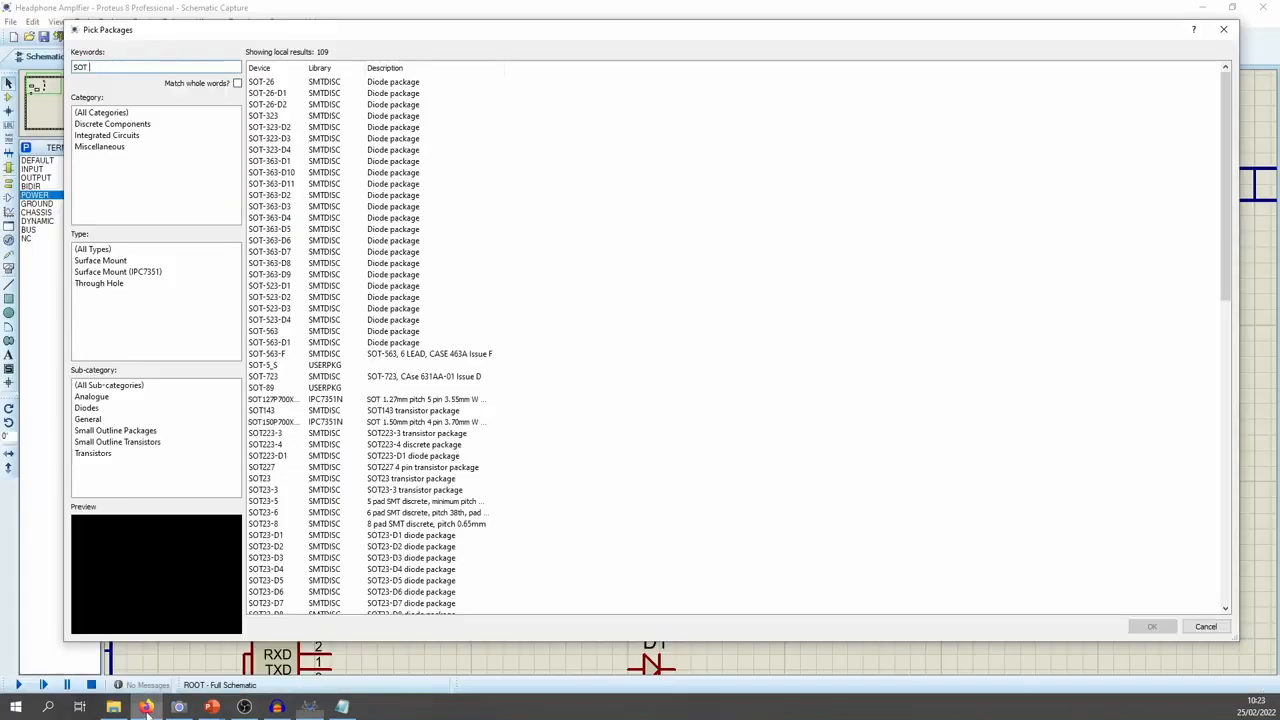
pyautogui.click(114, 66)
pyautogui.write('-')
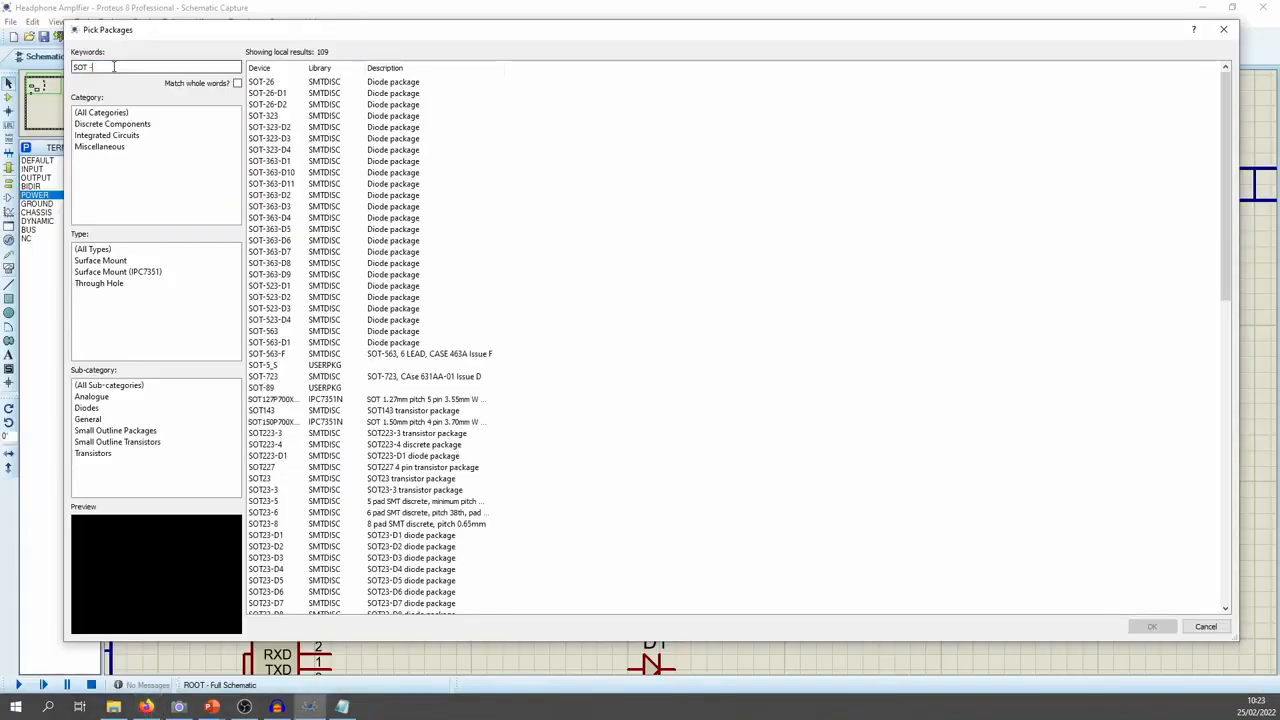
pyautogui.write('3')
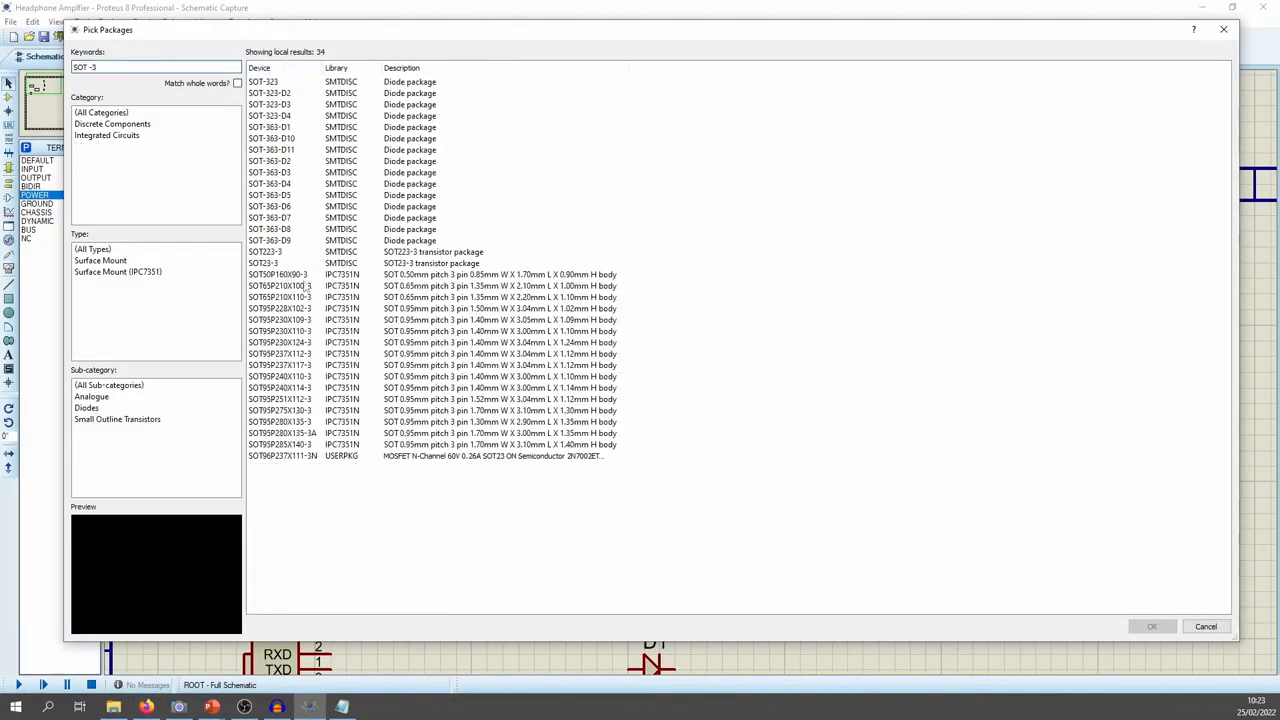
# Compare the footprint previews of the three-pin SOT packages from SOT50P160X90-3 to SOT95P240X114-3
pyautogui.click(349, 276)
pyautogui.click(96, 67)
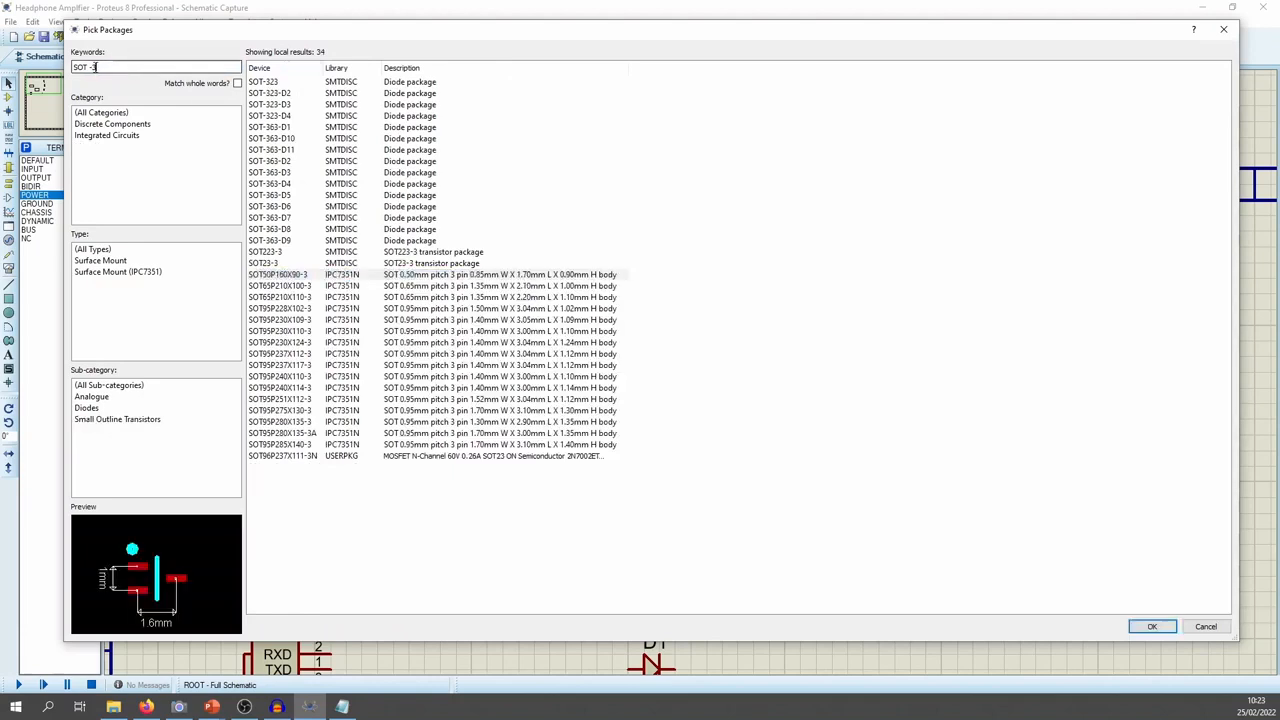
pyautogui.click(82, 67)
pyautogui.click(100, 67)
pyautogui.click(305, 285)
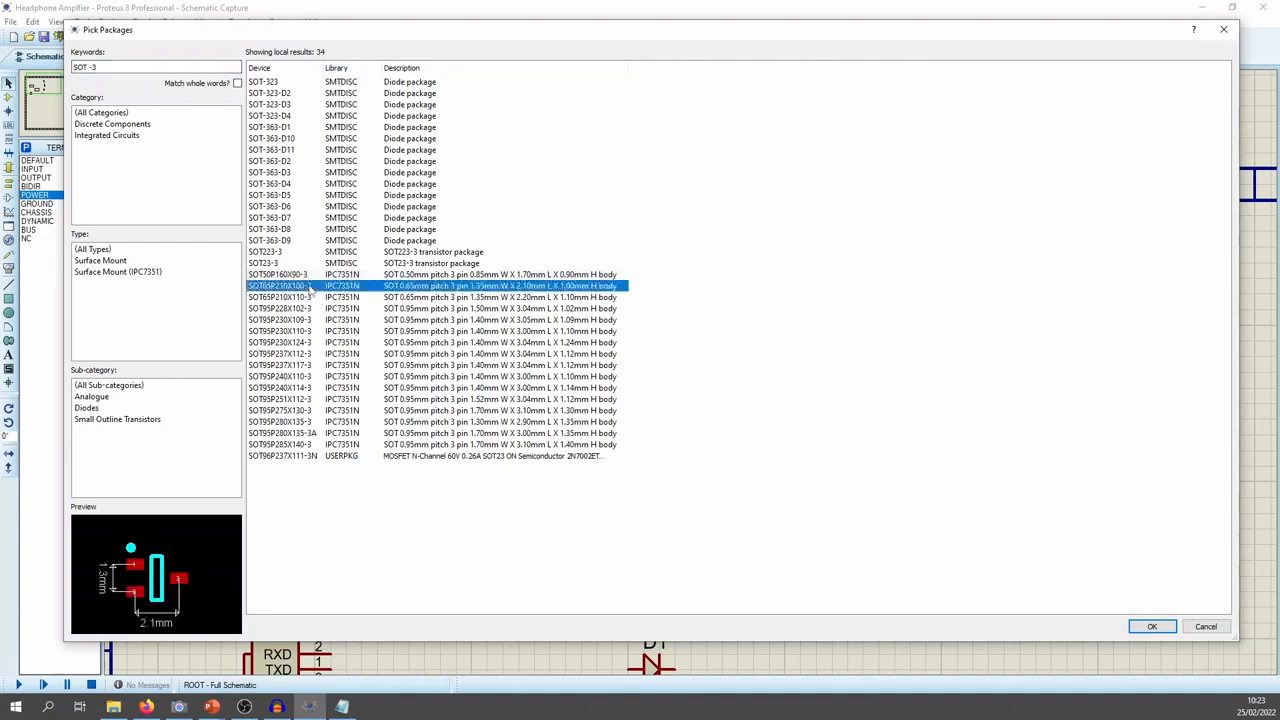
pyautogui.click(305, 274)
pyautogui.click(308, 285)
pyautogui.click(310, 297)
pyautogui.click(311, 311)
pyautogui.click(313, 330)
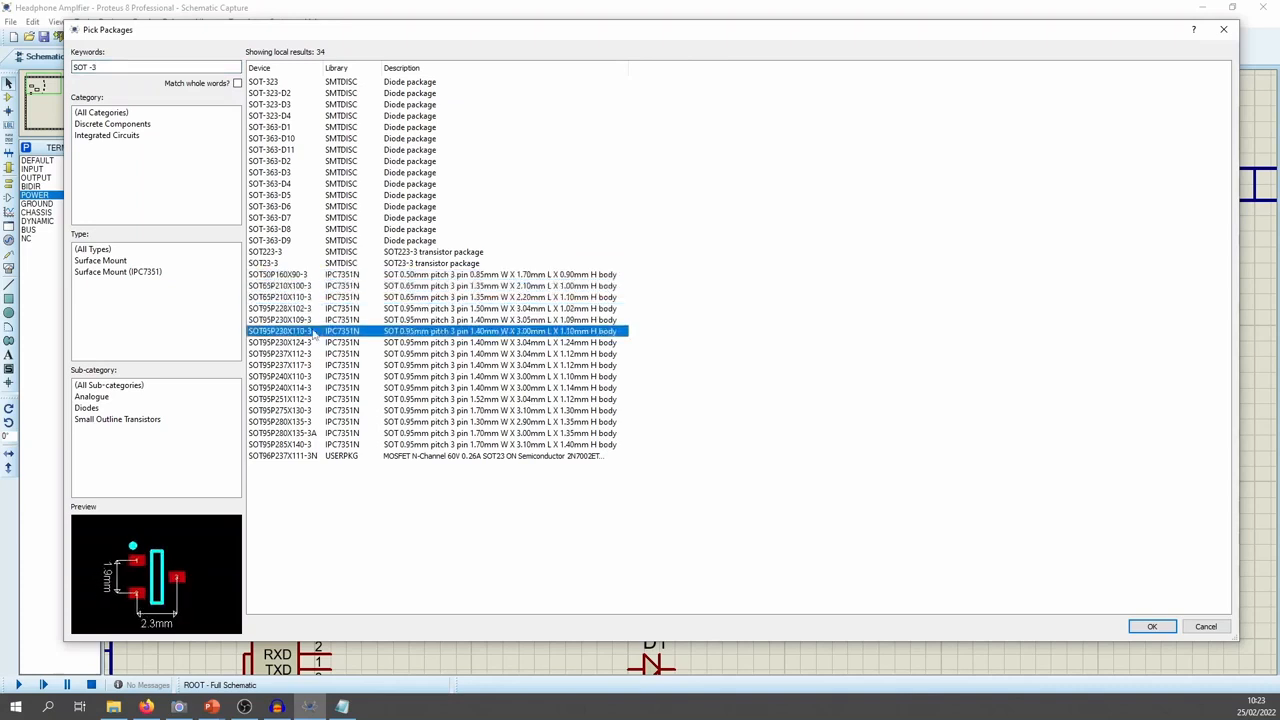
pyautogui.click(310, 344)
pyautogui.click(310, 376)
pyautogui.click(311, 388)
pyautogui.click(336, 274)
pyautogui.click(342, 286)
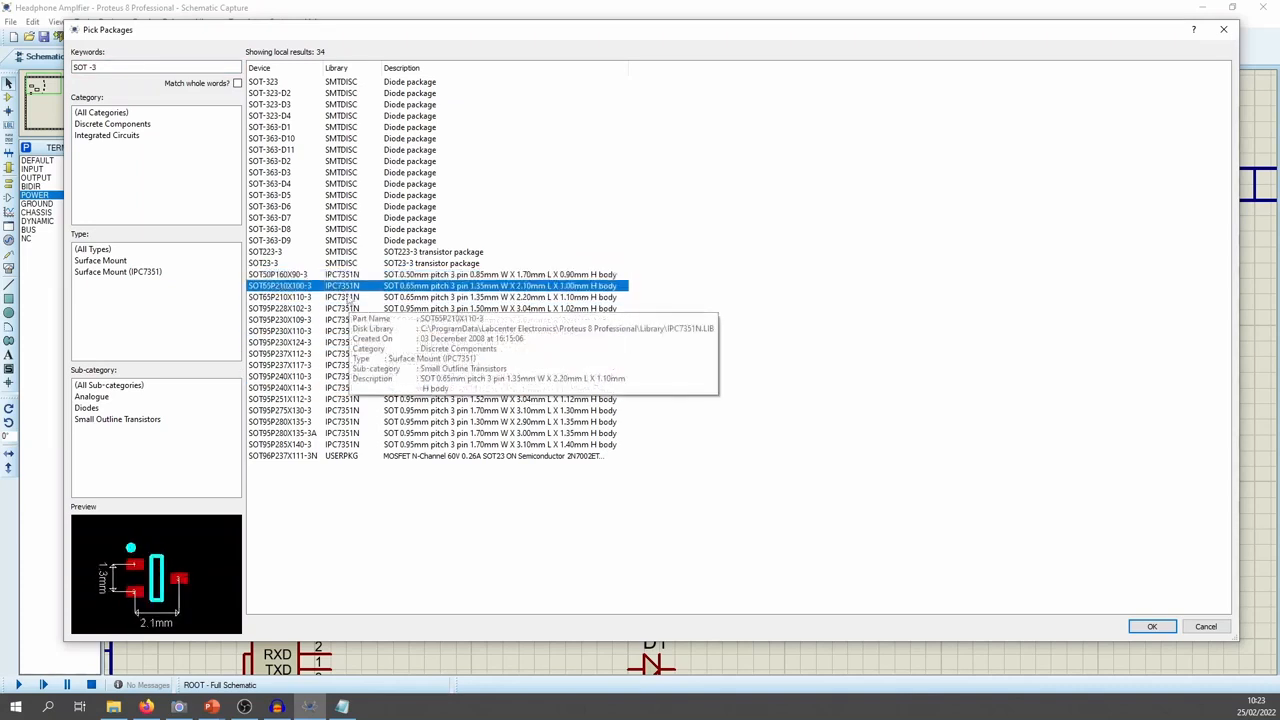
pyautogui.click(348, 276)
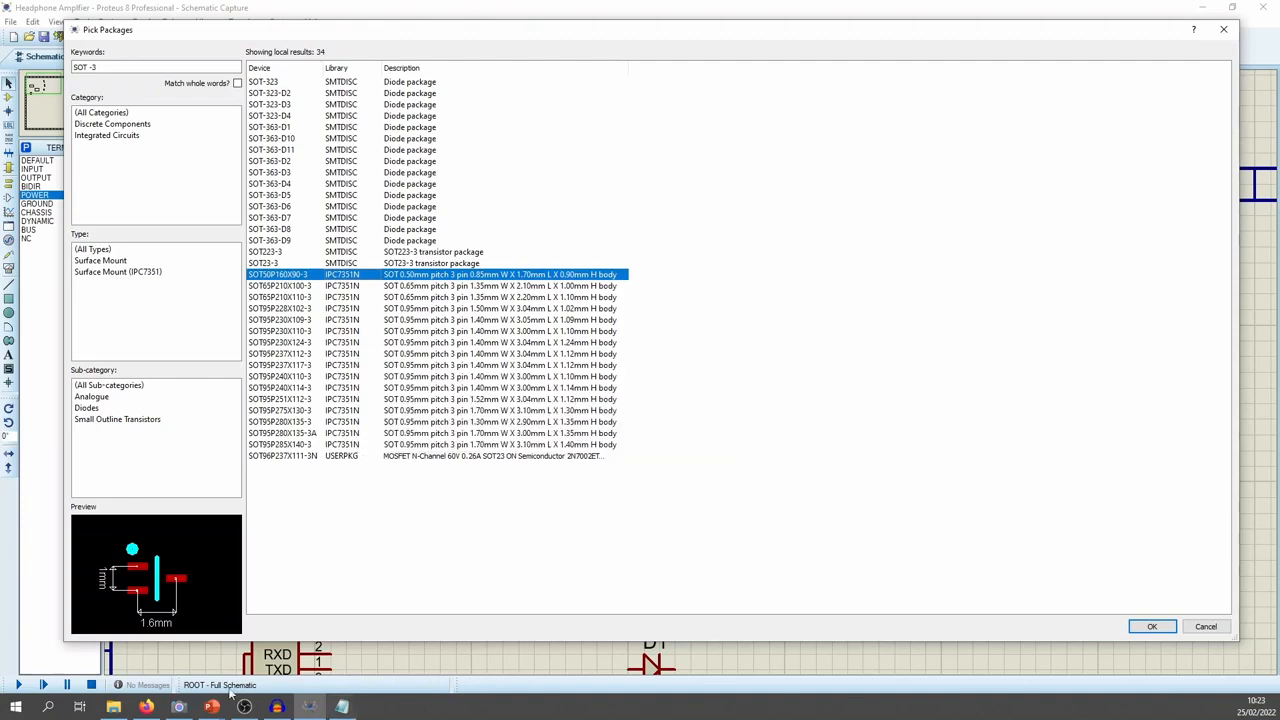
# Check the lead spacings e and e1 in the SOT23 drawing and dimensions table of the MMBT3904 datasheet in Firefox
pyautogui.click(147, 707)
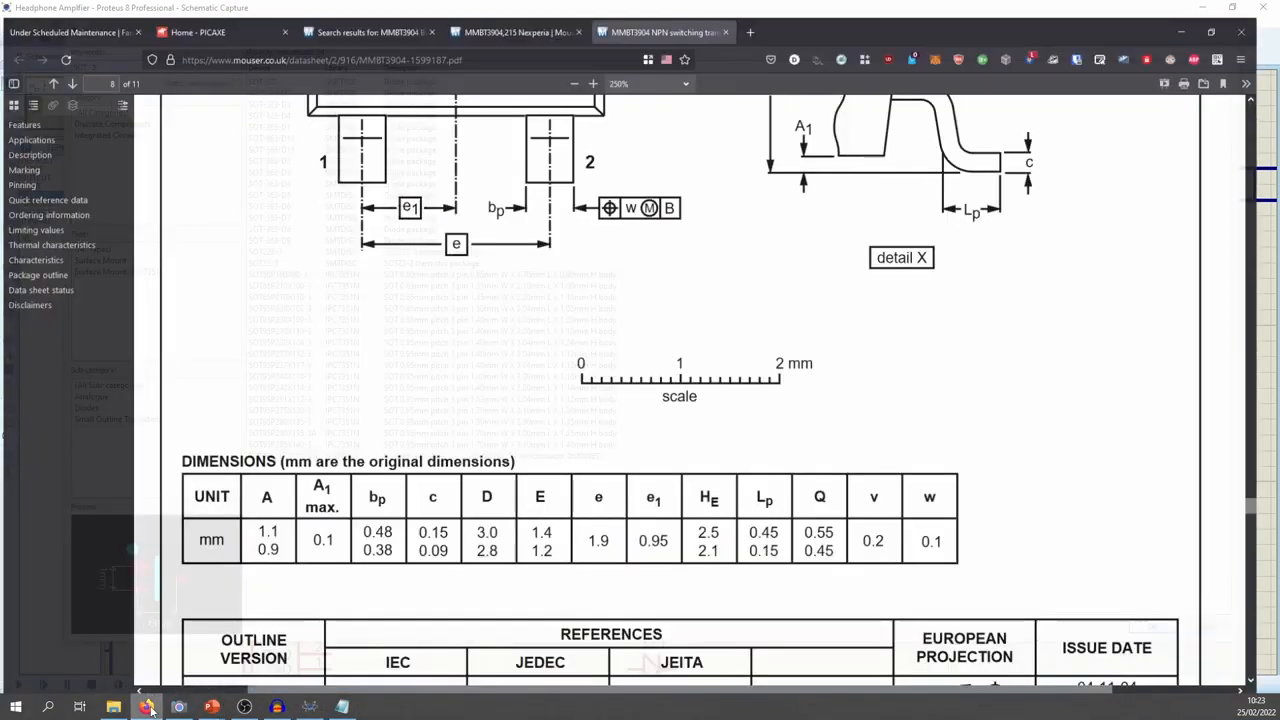
pyautogui.click(147, 707)
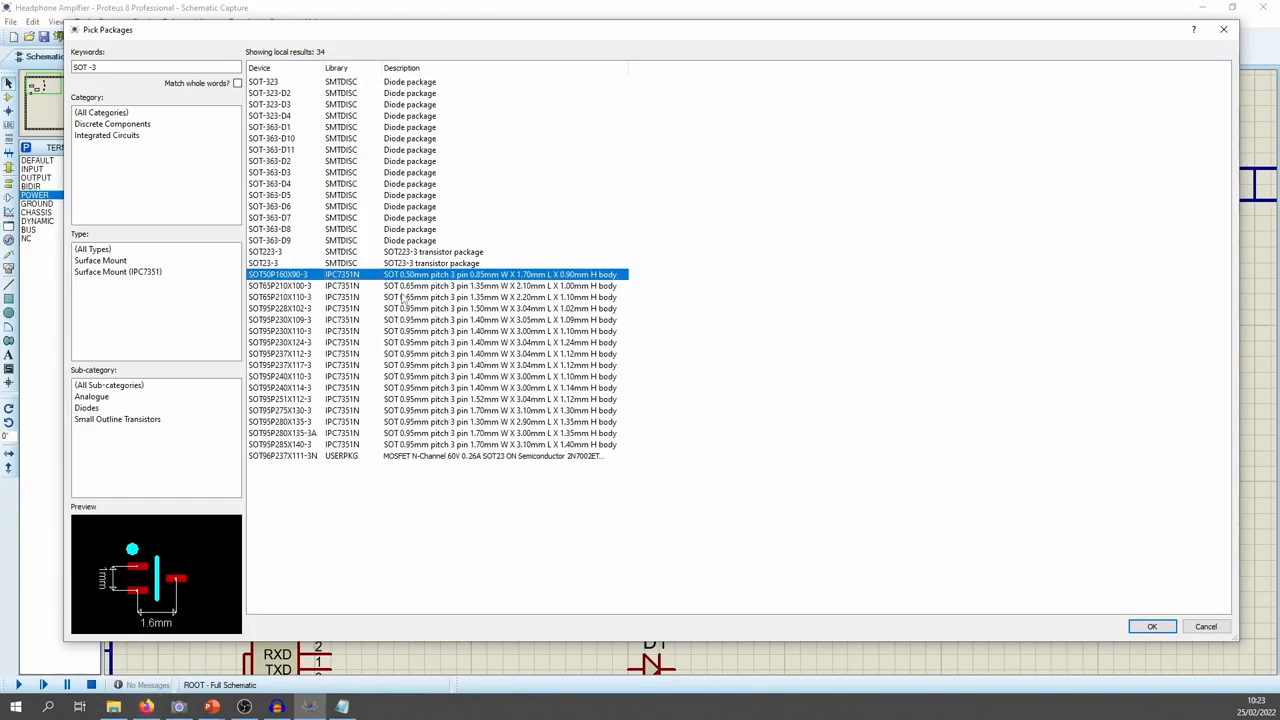
pyautogui.click(147, 707)
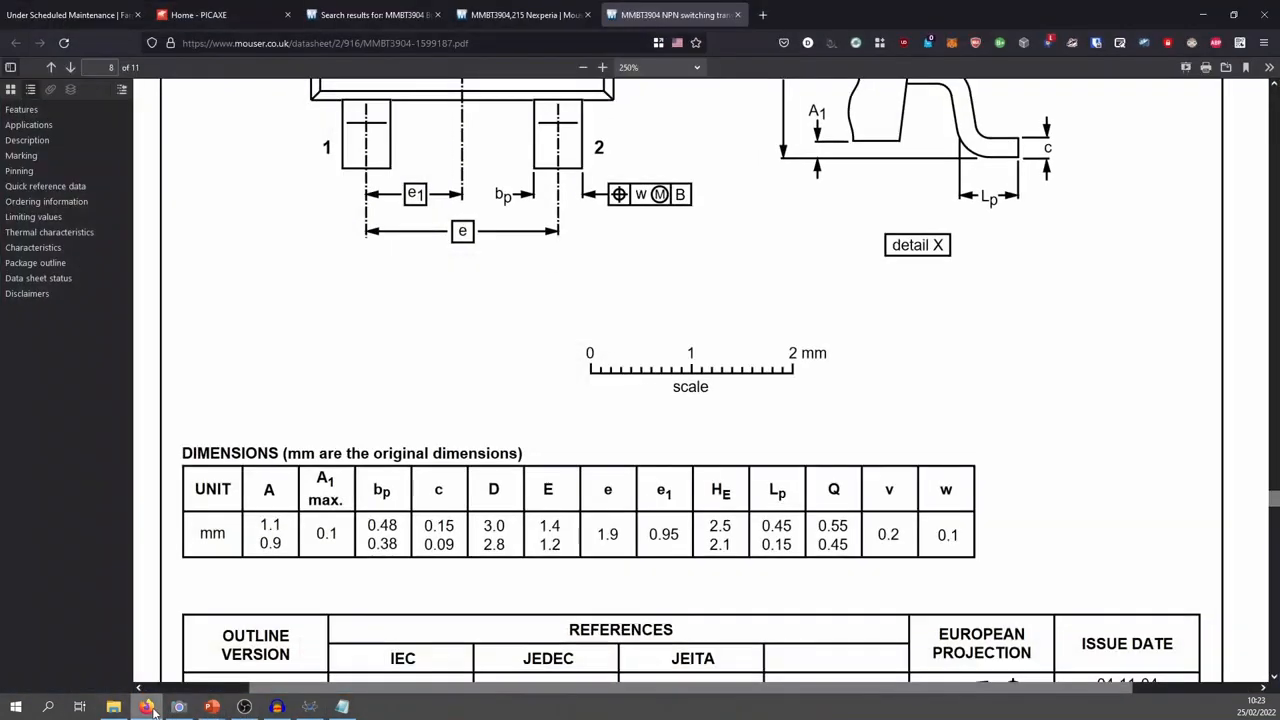
pyautogui.scroll(3, 537, 331)
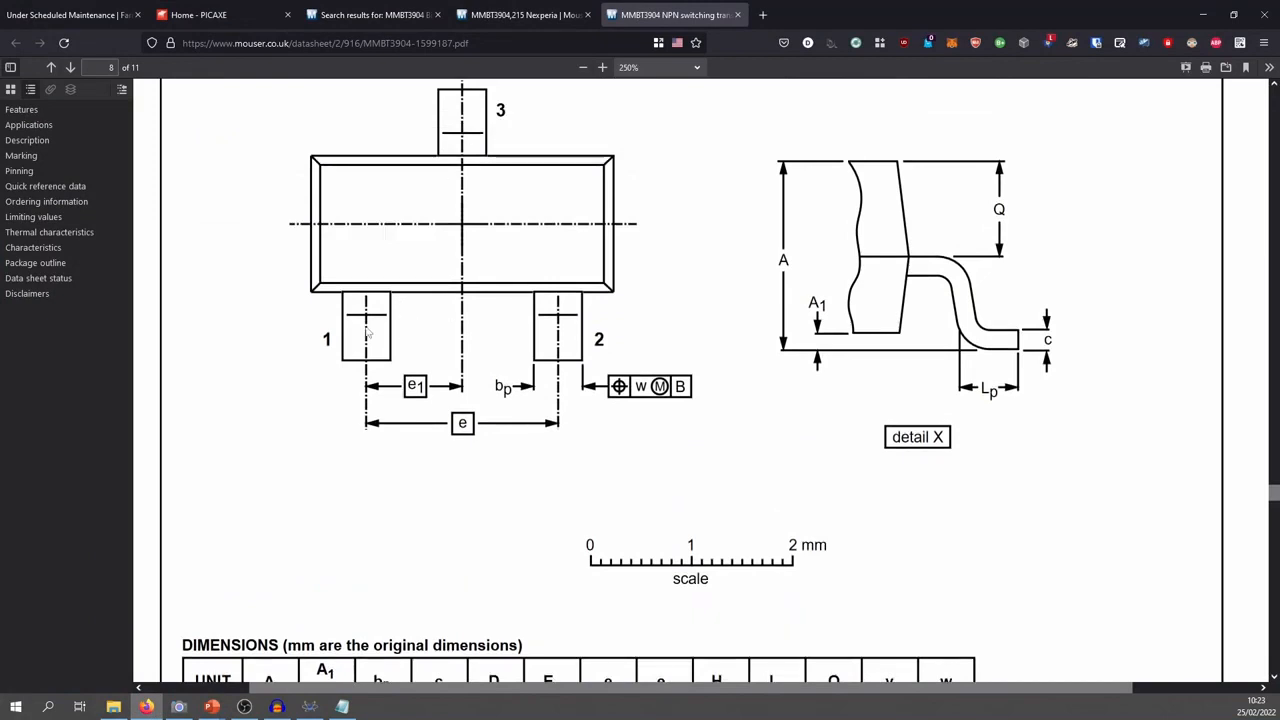
pyautogui.scroll(-5, 446, 365)
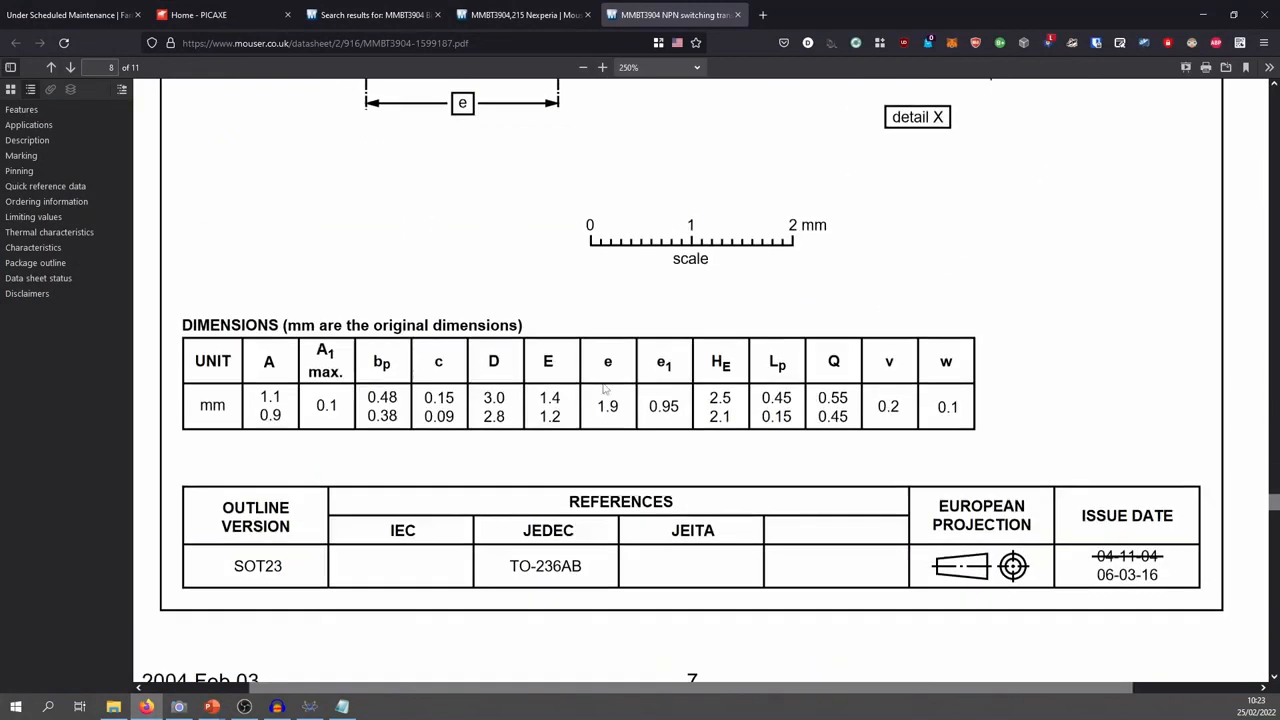
# Return to the package picker in Proteus and narrow the search keywords to "SOT -3 0.95"
pyautogui.click(310, 706)
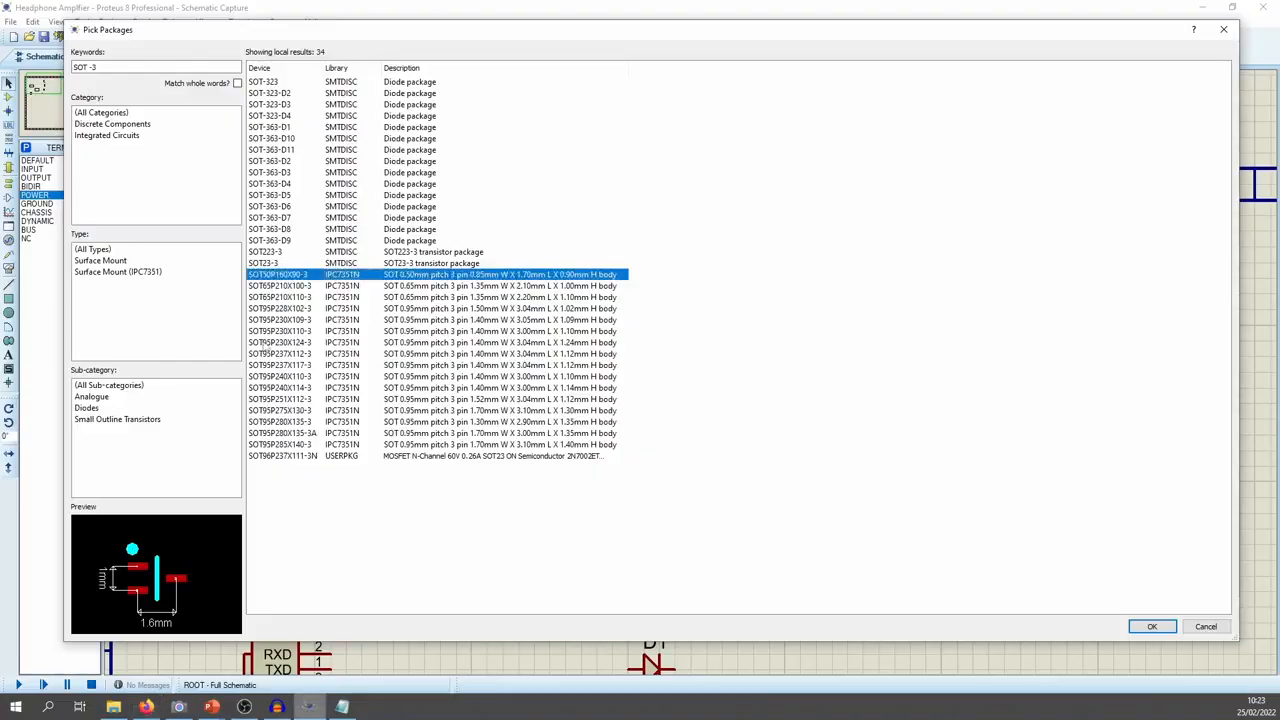
pyautogui.click(155, 66)
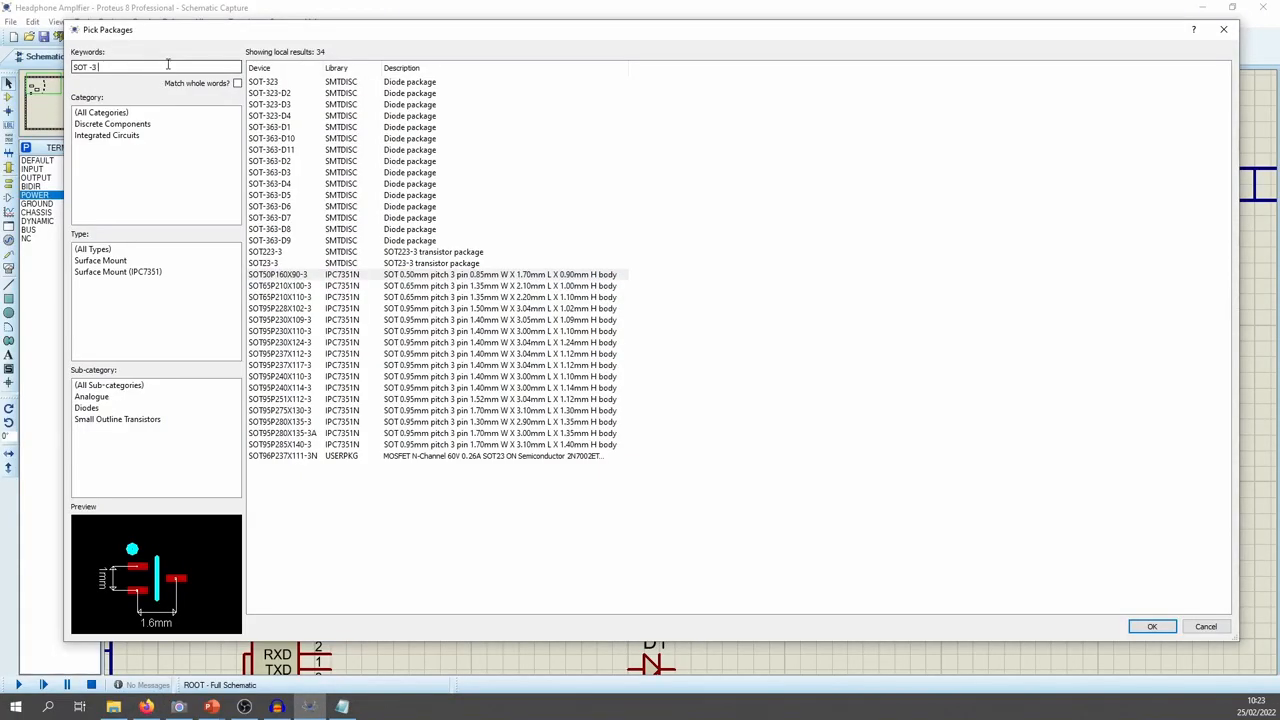
pyautogui.write('SOT -3 0.95')
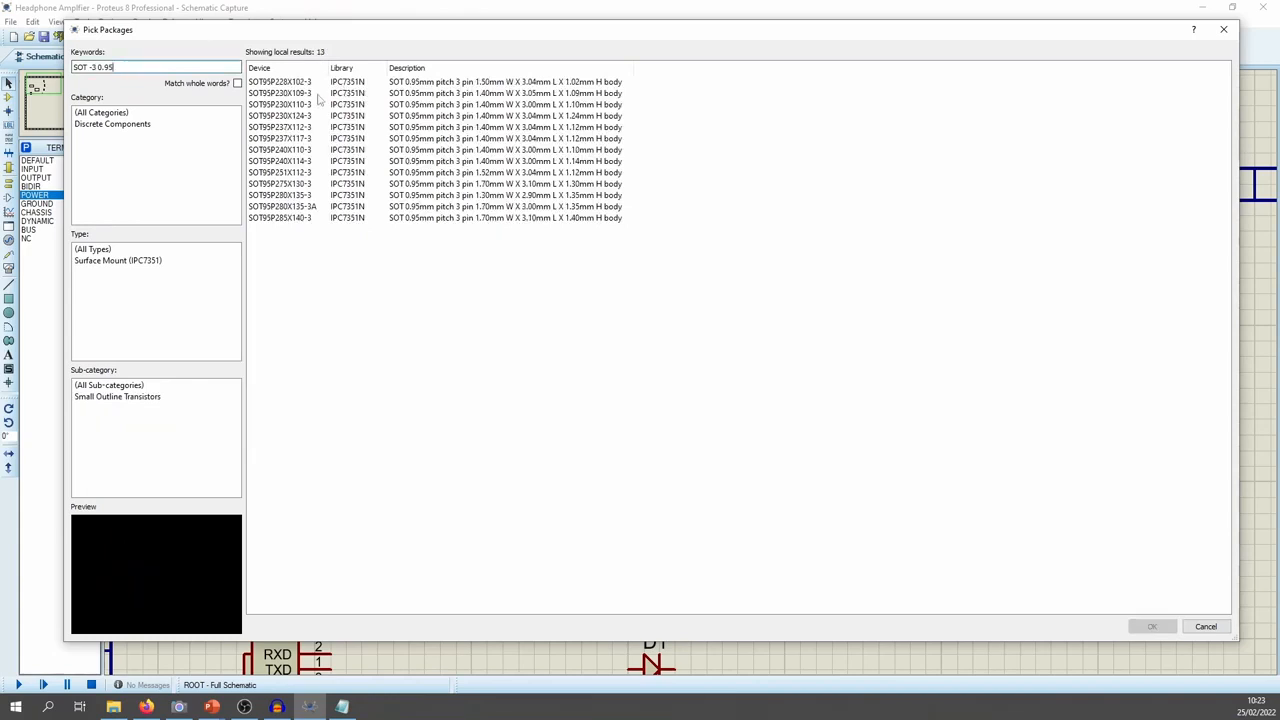
# Compare the footprint previews of the 0.95 mm pitch three-pin SOT packages from SOT95P228X102-3 to SOT95P285X140-3
pyautogui.click(325, 138)
pyautogui.click(325, 183)
pyautogui.click(325, 217)
pyautogui.click(325, 161)
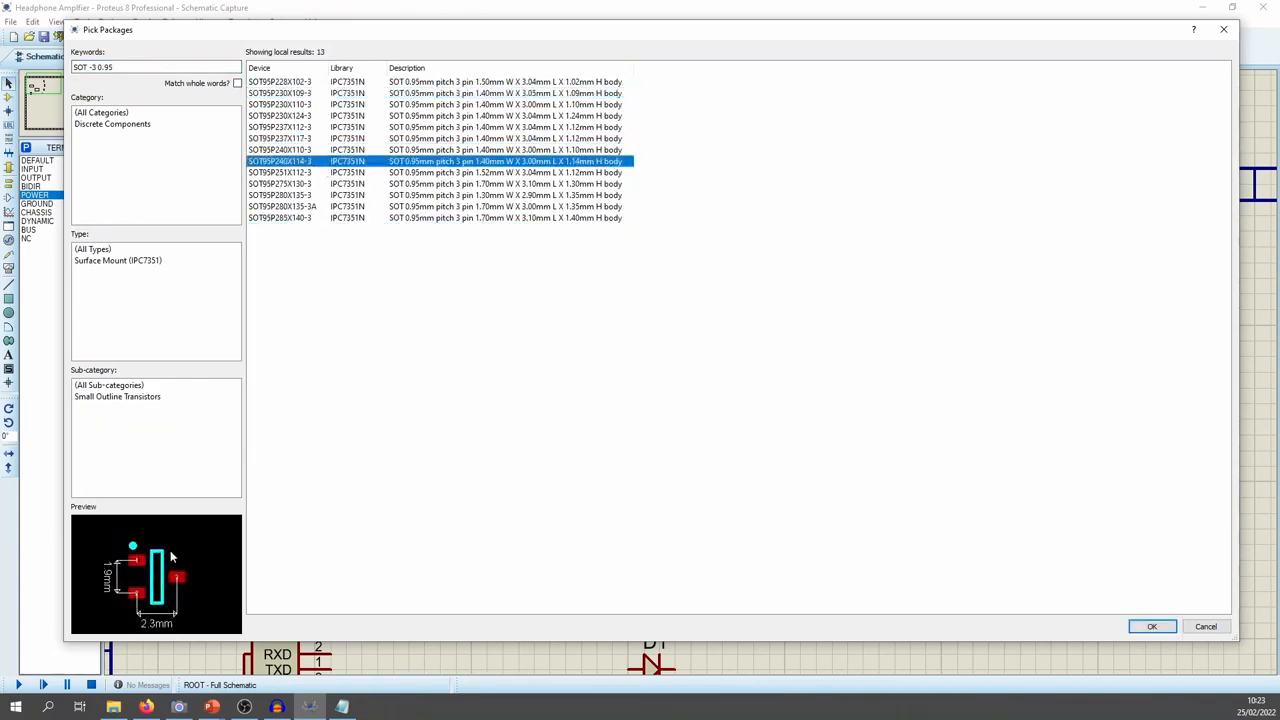
pyautogui.click(310, 83)
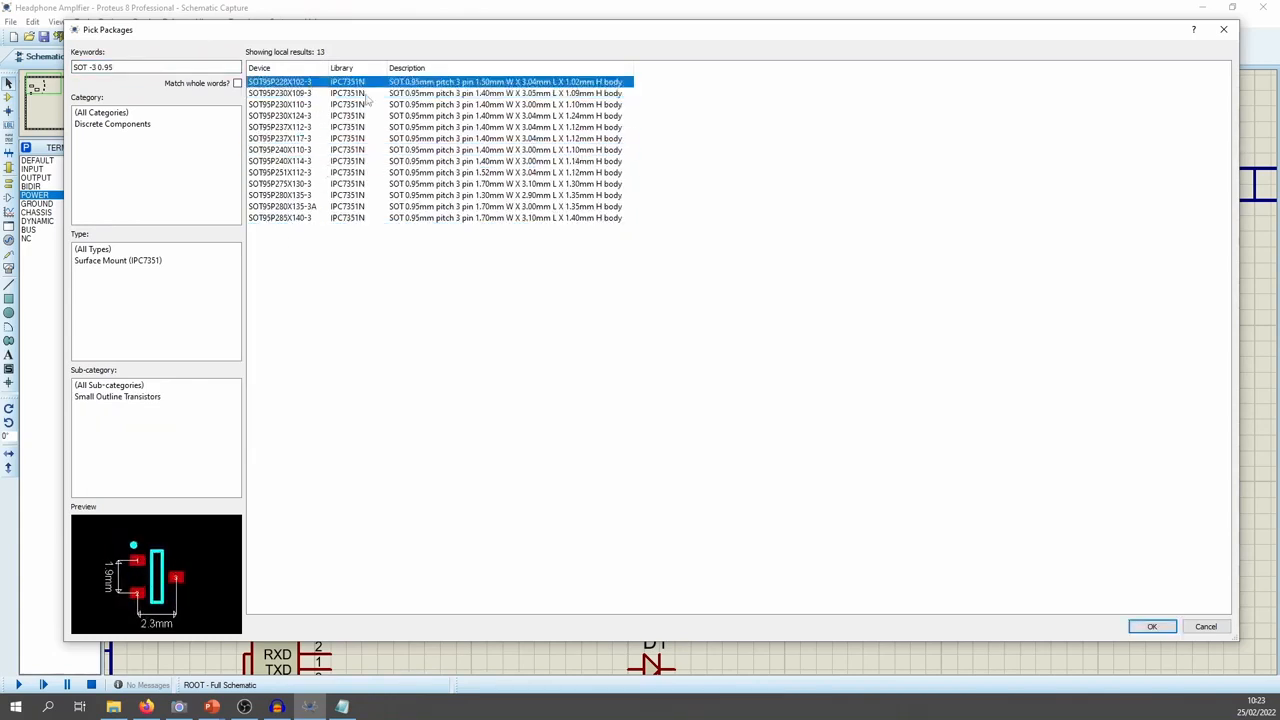
pyautogui.press('Down')
pyautogui.press('Down')
pyautogui.press('Down')
pyautogui.press('Down')
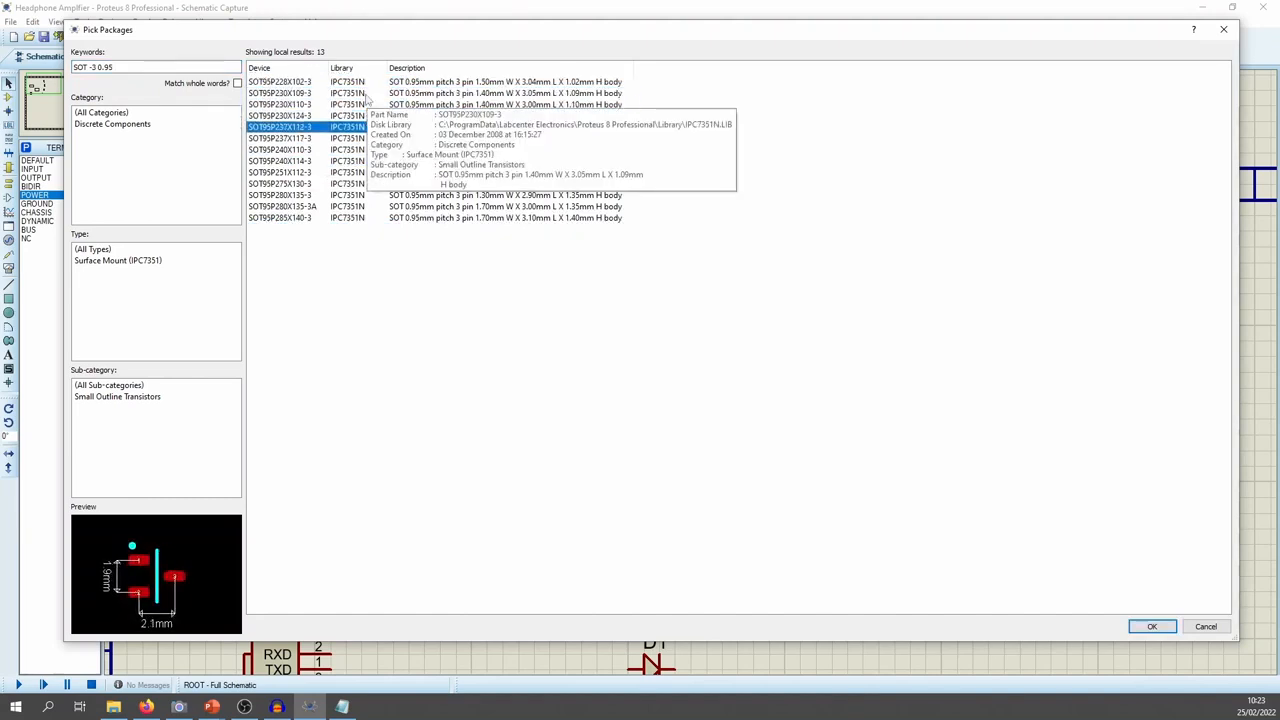
pyautogui.press('Down')
pyautogui.press('Down')
pyautogui.press('Down')
pyautogui.press('Down')
pyautogui.press('Down')
pyautogui.press('Down')
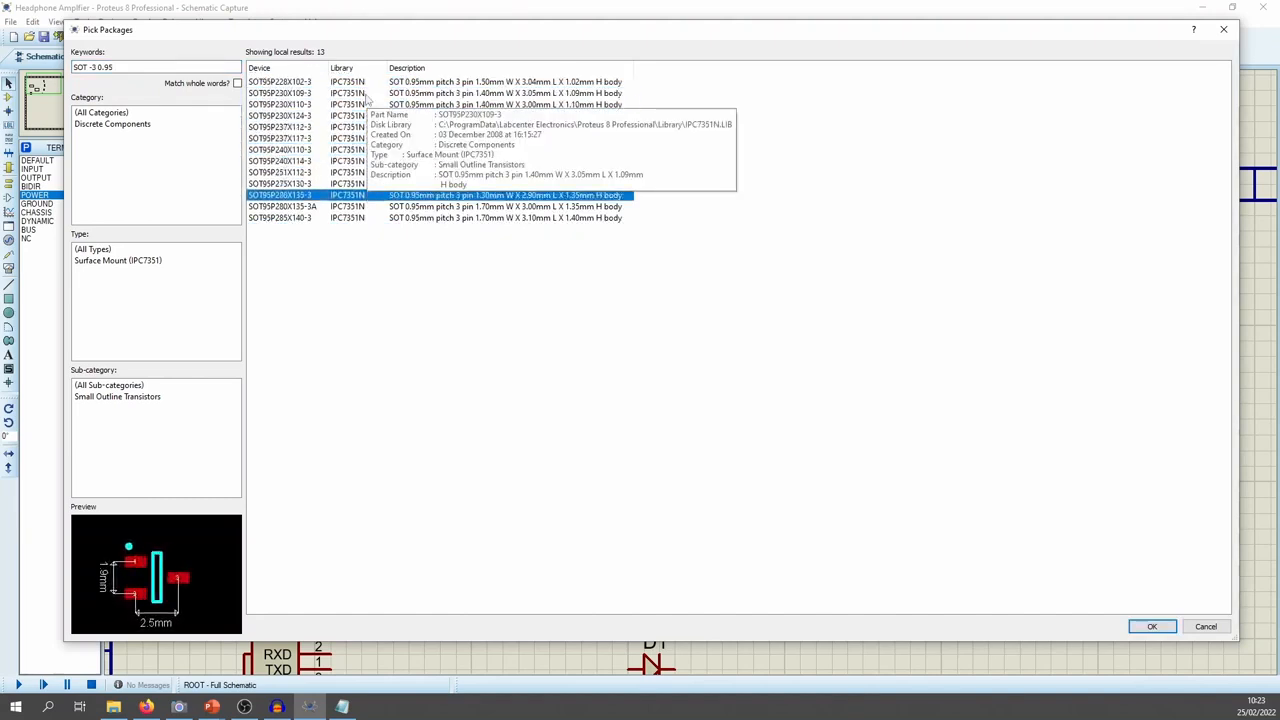
pyautogui.press('Down')
pyautogui.press('Down')
pyautogui.press('Up')
pyautogui.press('Up')
pyautogui.press('Up')
pyautogui.press('Up')
pyautogui.press('Up')
pyautogui.press('Up')
pyautogui.press('Up')
pyautogui.press('Down')
pyautogui.press('Down')
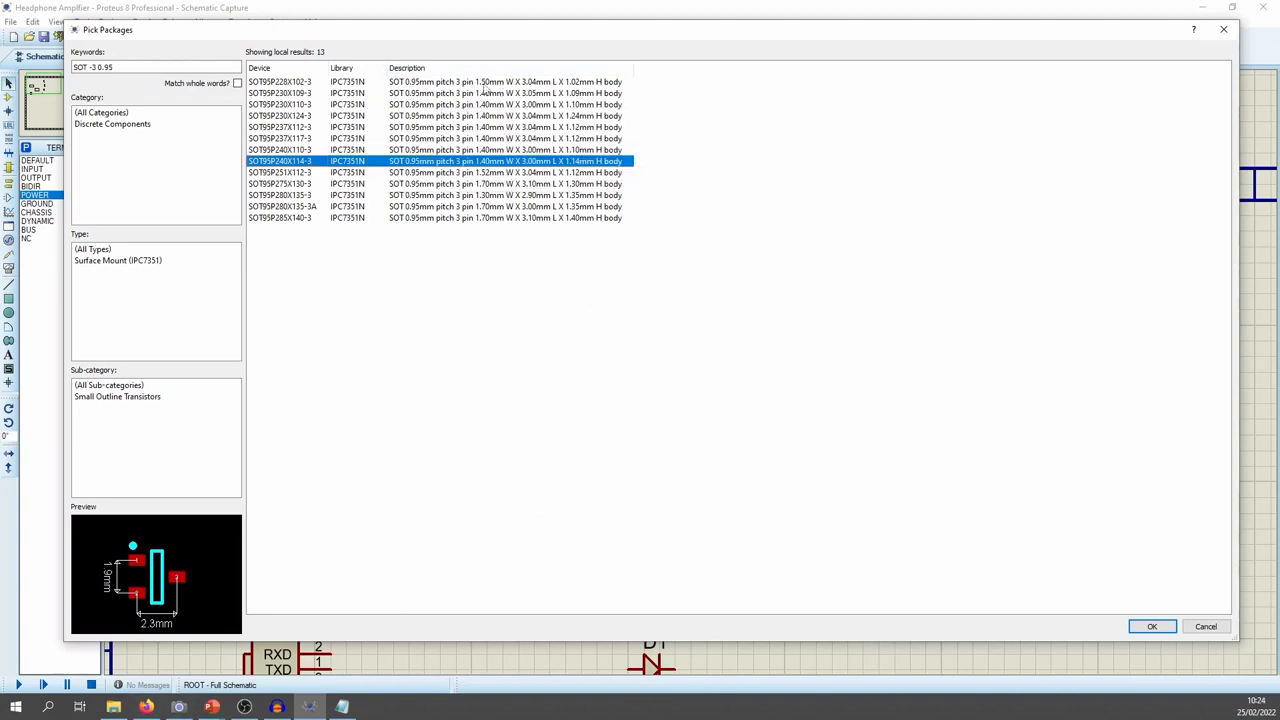
pyautogui.click(568, 84)
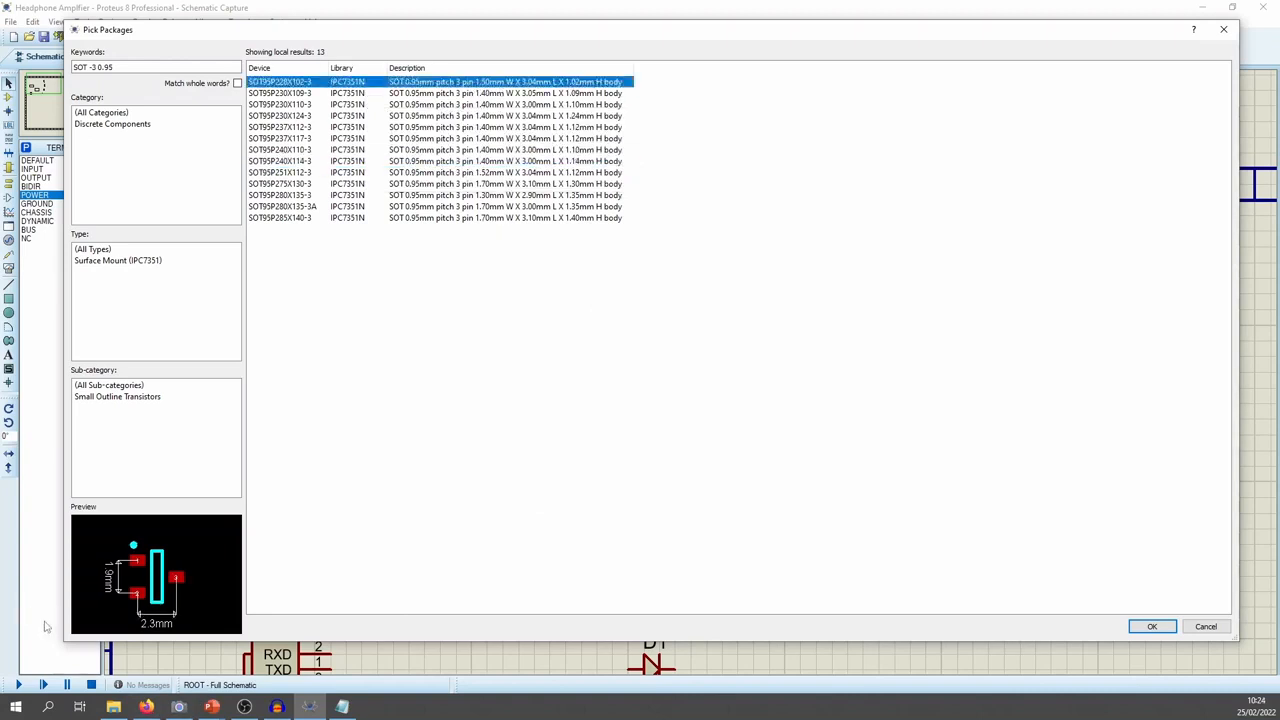
# Check the body length D in the SOT23 drawing and dimensions table of the datasheet in Firefox, and select SOT95P280X135-3 in the Proteus package picker
pyautogui.click(146, 707)
pyautogui.scroll(2, 757, 333)
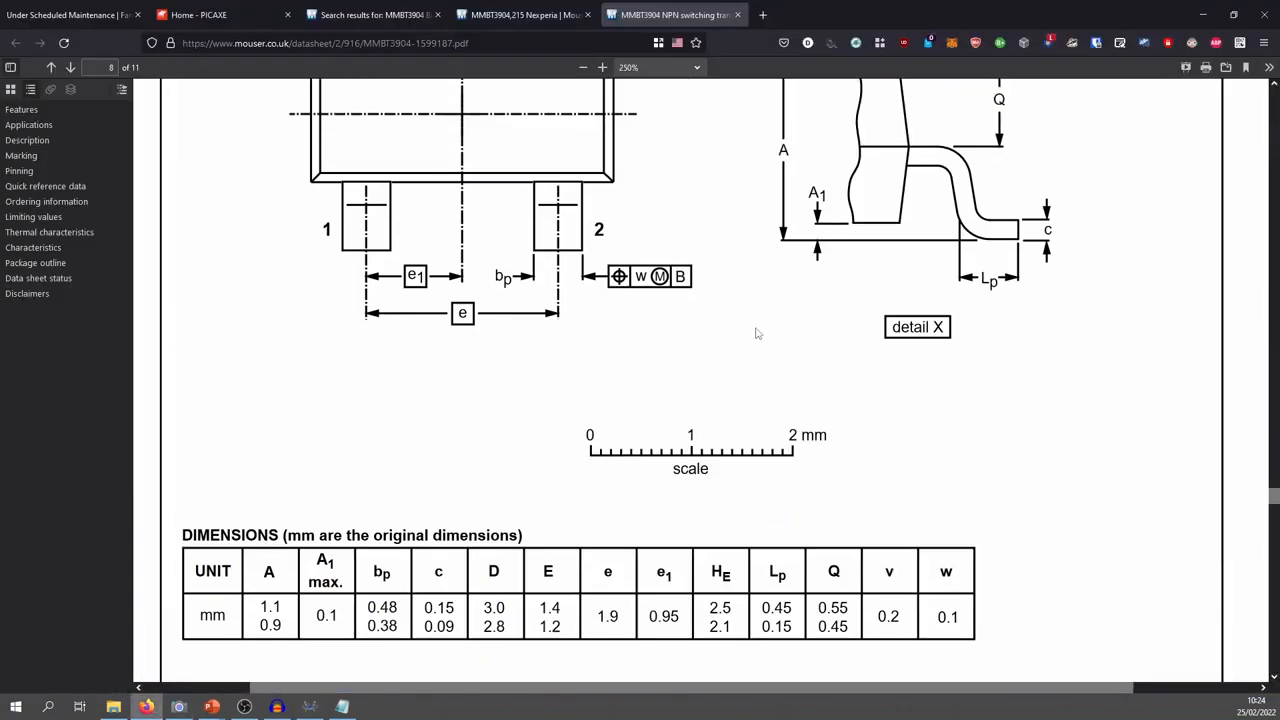
pyautogui.scroll(5, 757, 333)
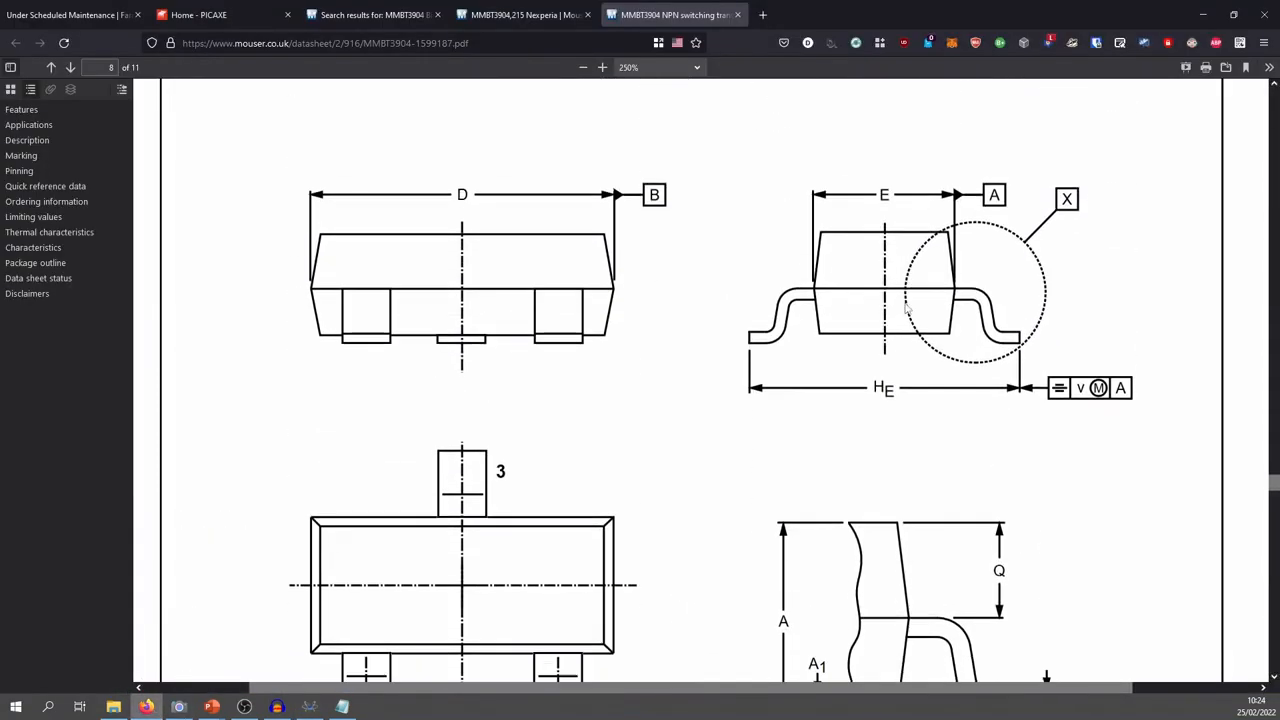
pyautogui.scroll(-1, 626, 220)
pyautogui.scroll(1, 651, 180)
pyautogui.scroll(-6, 634, 229)
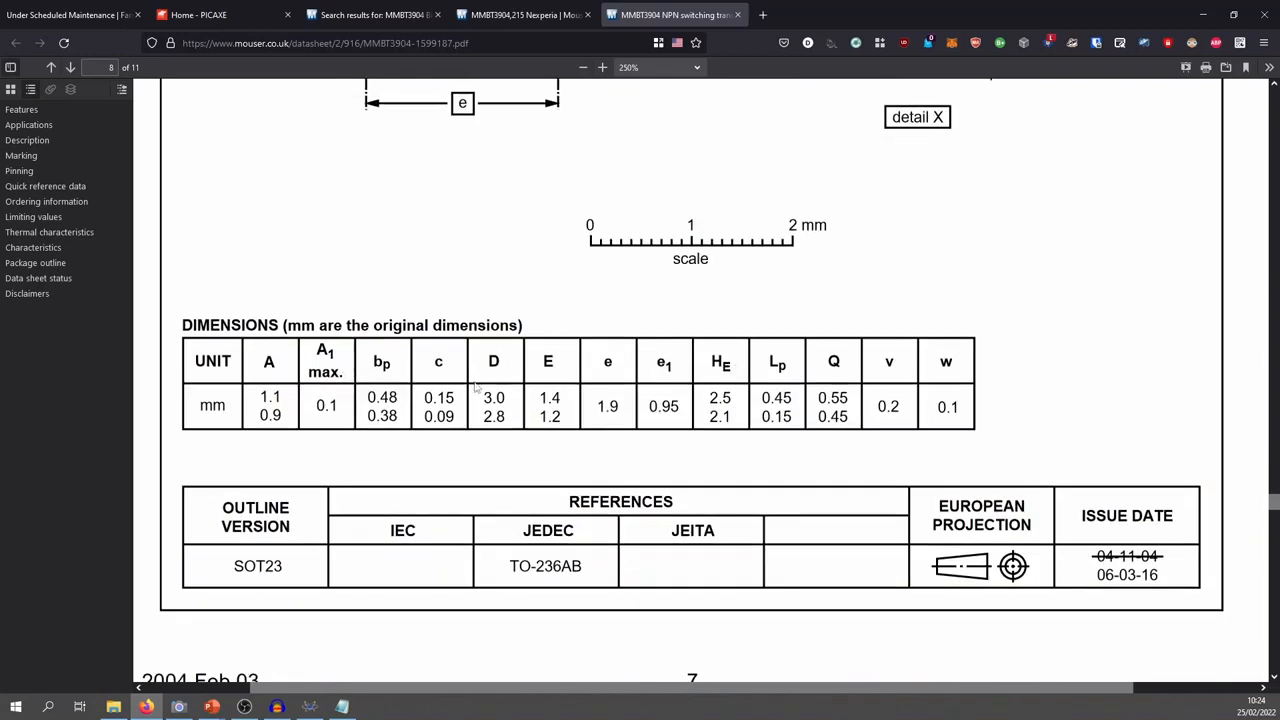
pyautogui.scroll(7, 480, 370)
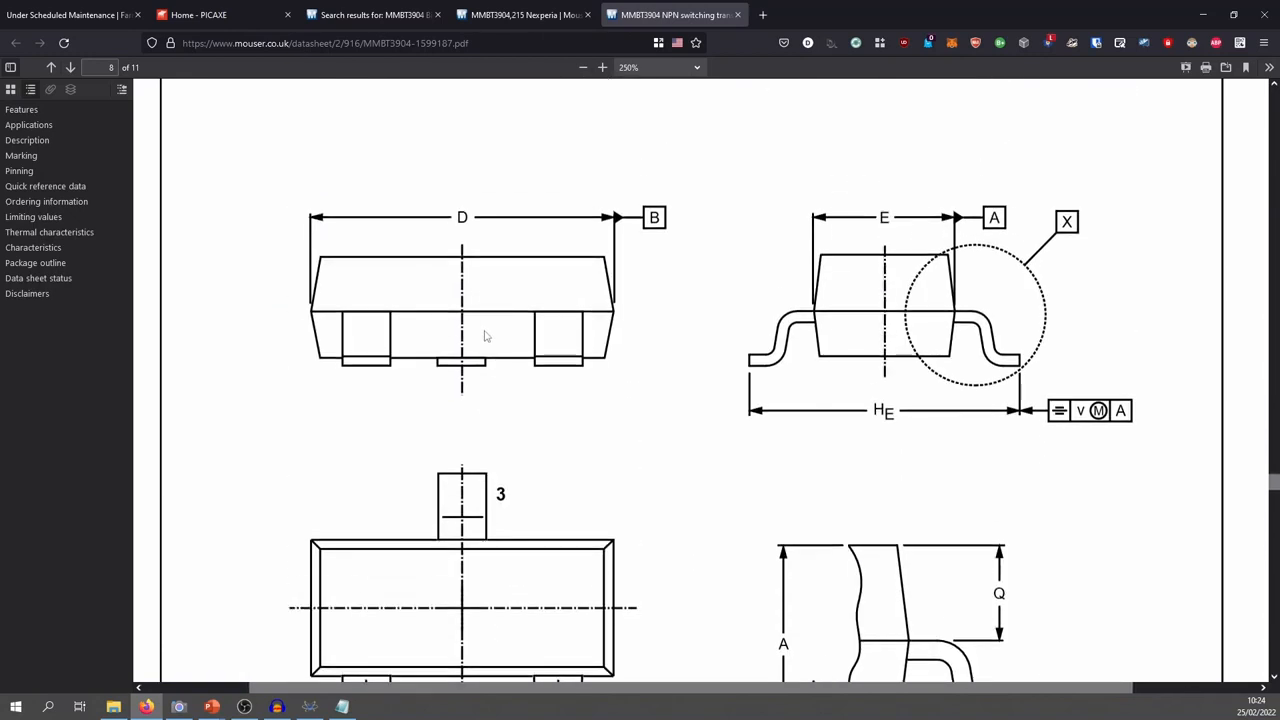
pyautogui.scroll(-4, 521, 519)
pyautogui.scroll(-2, 521, 519)
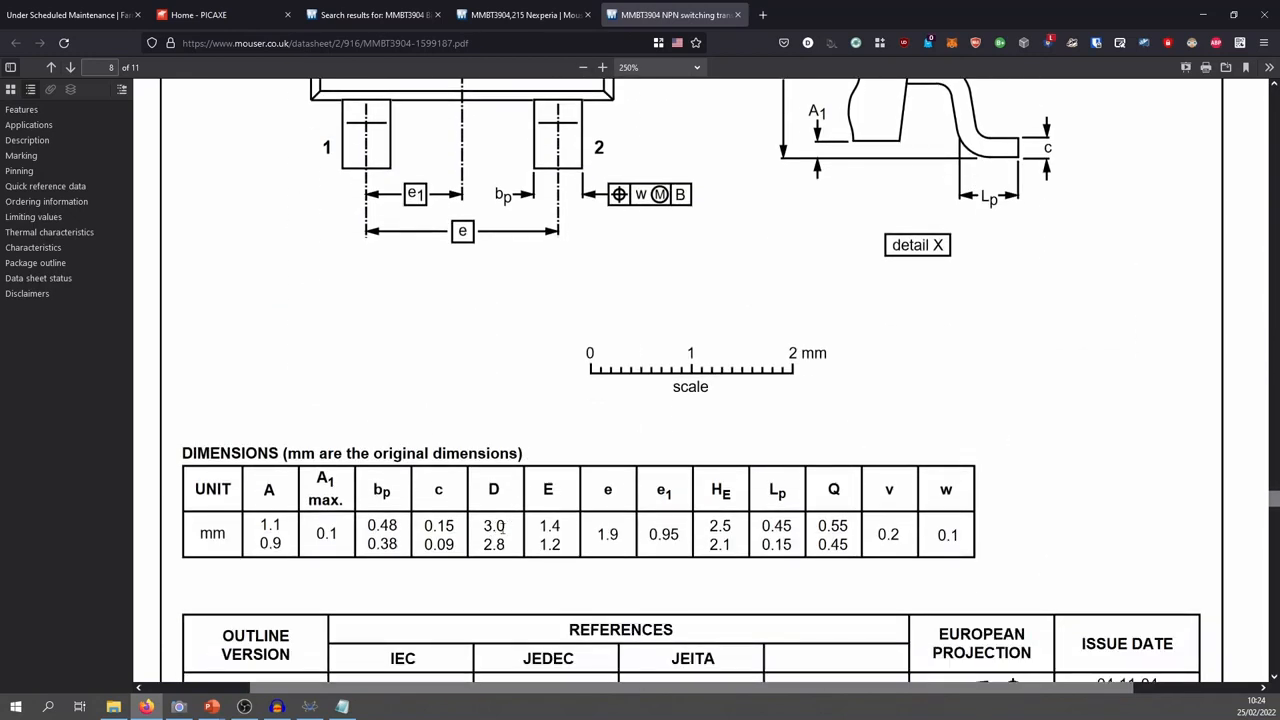
pyautogui.hotkey('alt', 'Tab')
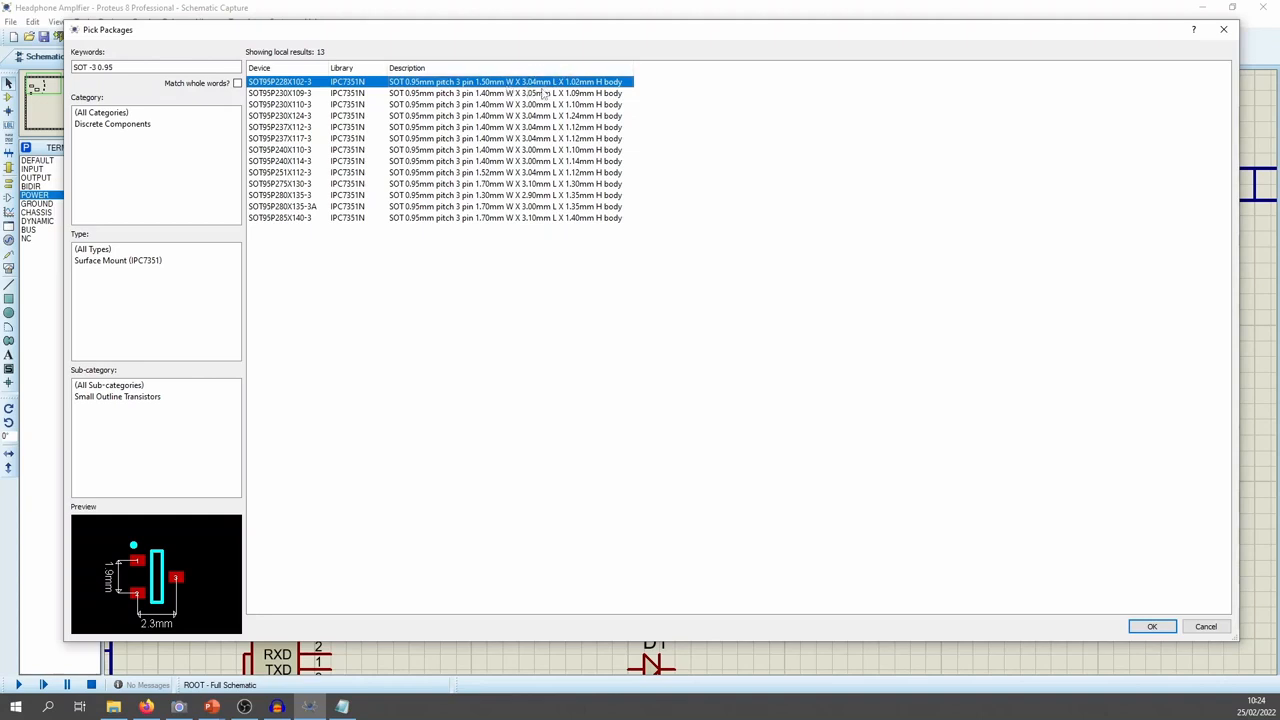
pyautogui.click(547, 196)
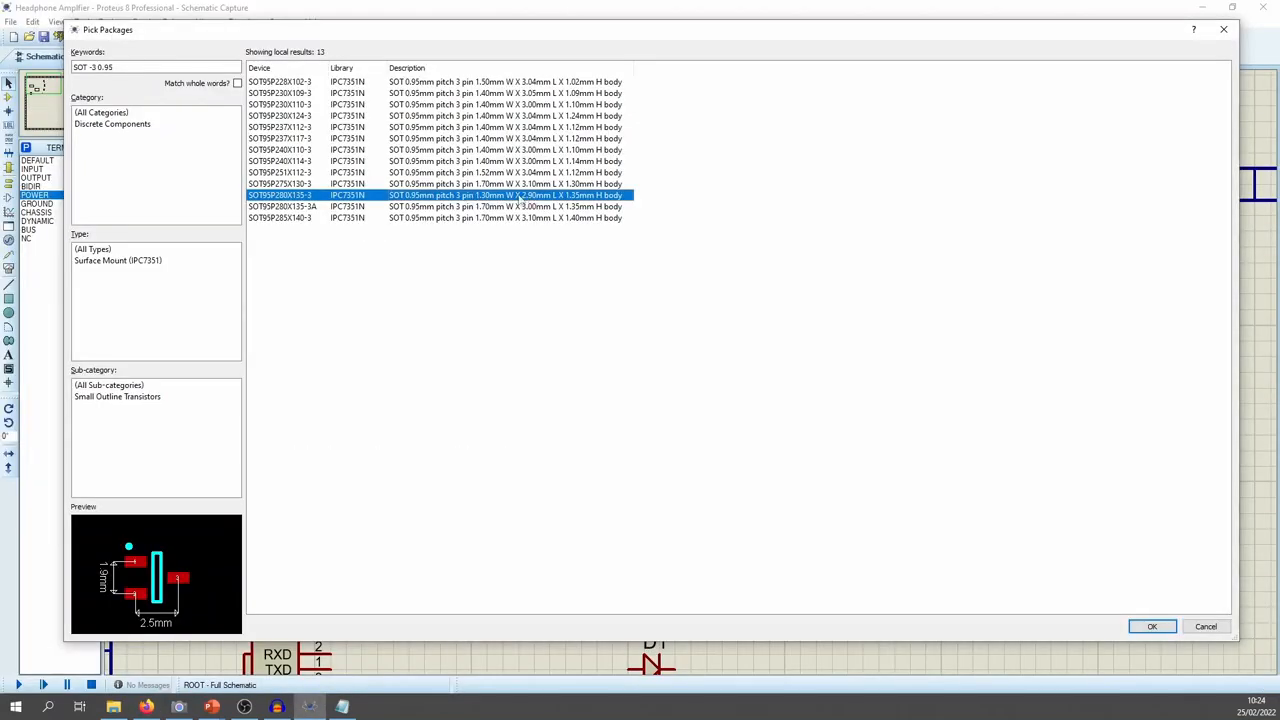
# Check the body width E in the SOT23 drawing and dimensions table in Firefox, and return to the package picker in Proteus
pyautogui.hotkey('alt', 'Tab')
pyautogui.scroll(4, 660, 280)
pyautogui.scroll(1, 645, 295)
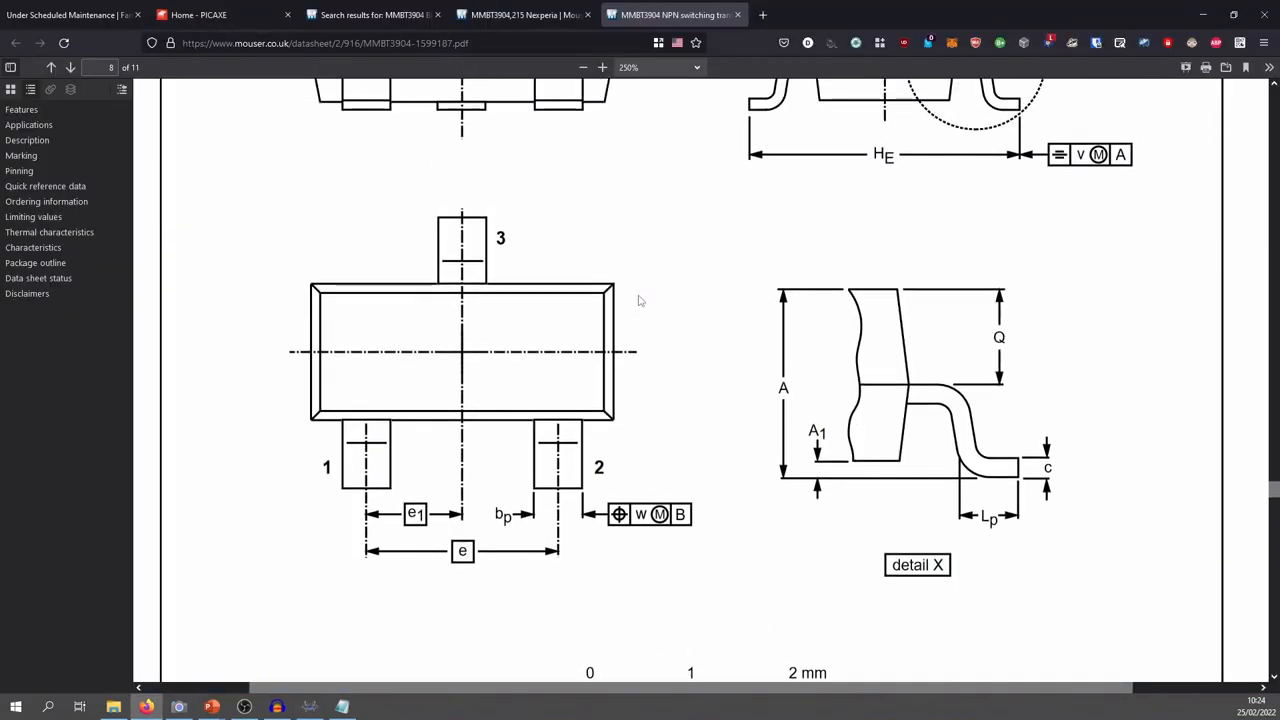
pyautogui.scroll(3, 597, 308)
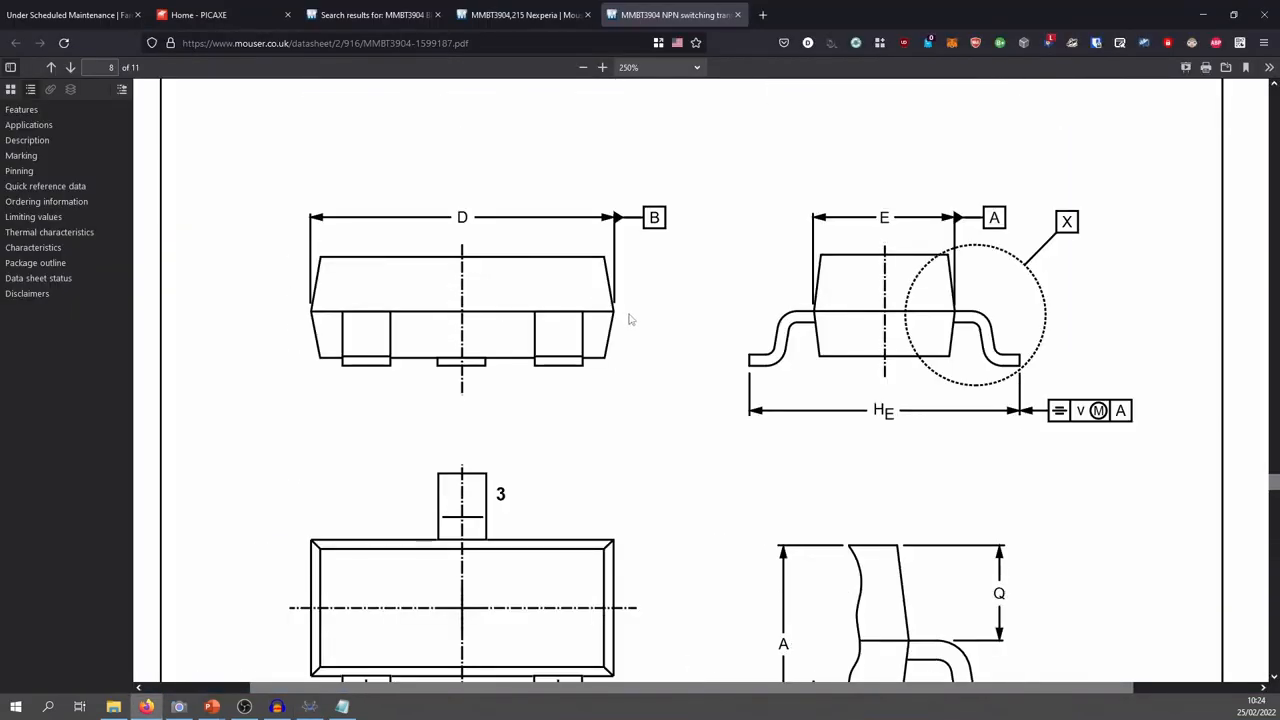
pyautogui.scroll(-6, 900, 230)
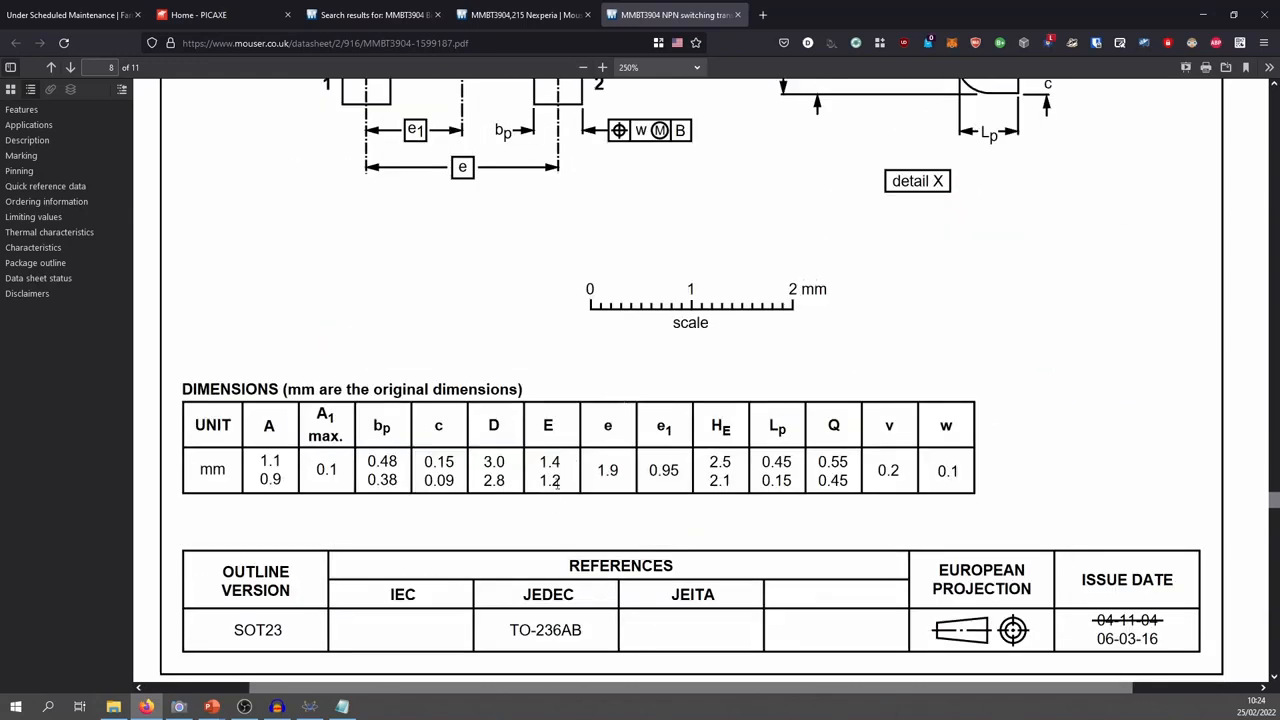
pyautogui.hotkey('alt', 'Tab')
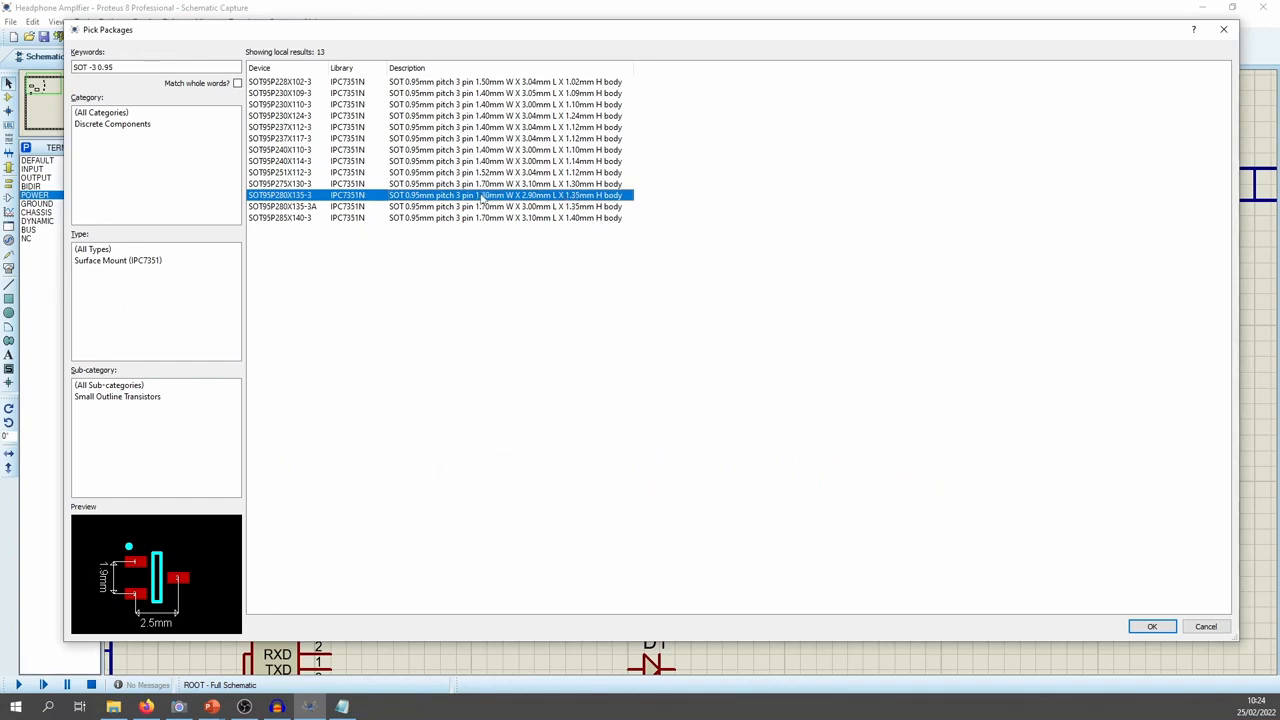
# Check the body height A in the SOT23 drawing and dimensions table of the MMBT3904 datasheet in Firefox
pyautogui.hotkey('alt', 'Tab')
pyautogui.scroll(10, 1020, 285)
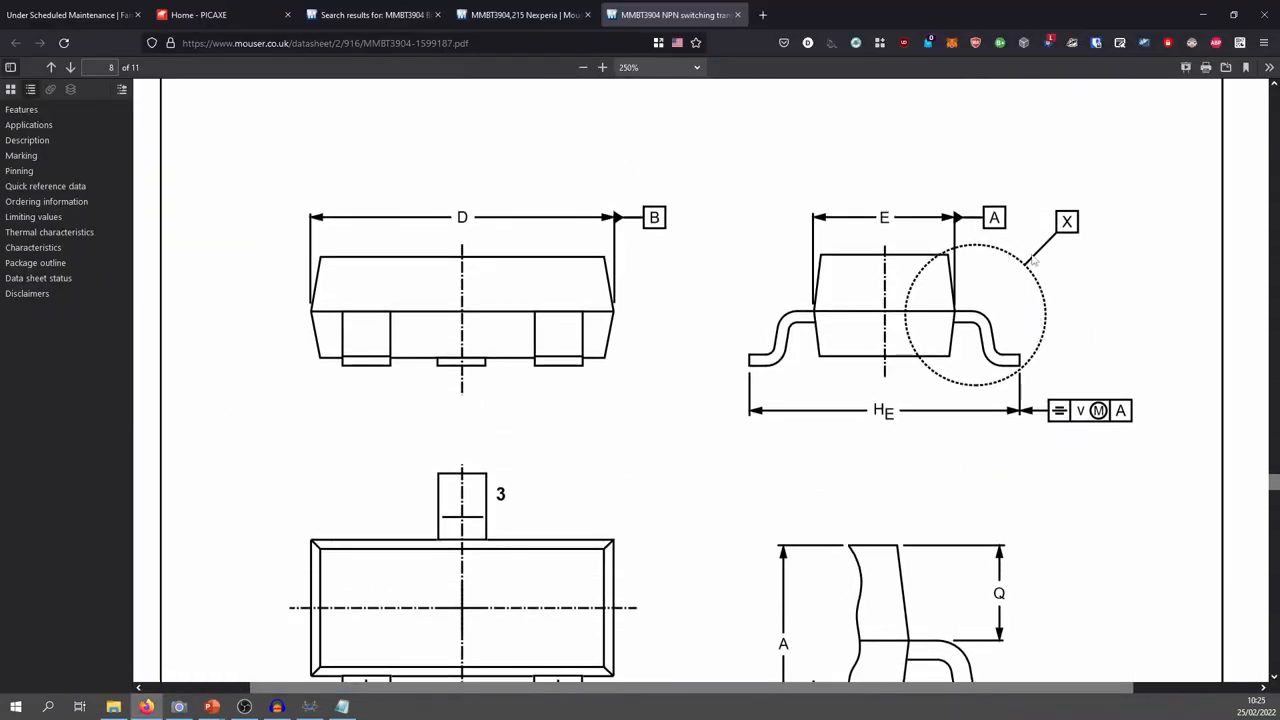
pyautogui.scroll(-3, 986, 266)
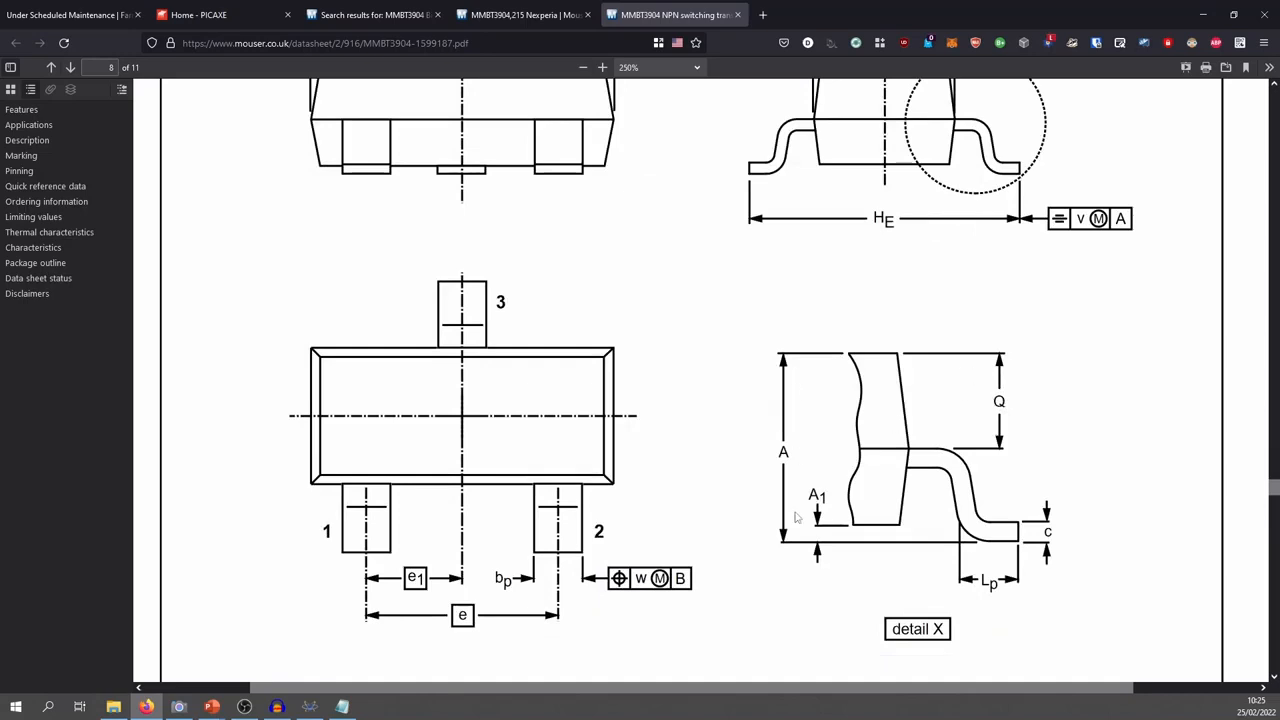
pyautogui.scroll(-8, 772, 440)
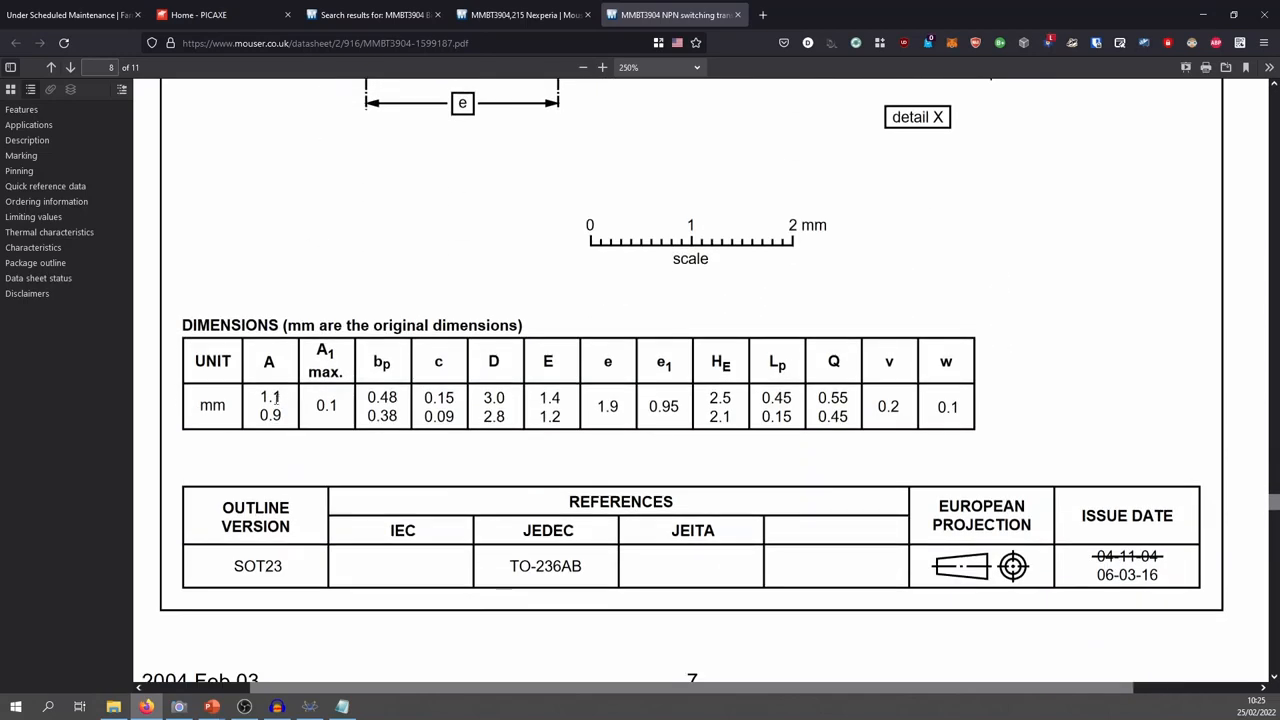
# Return to Proteus and add the SOT95P280X135-3 package to the transistor device
pyautogui.hotkey('alt', 'Tab')
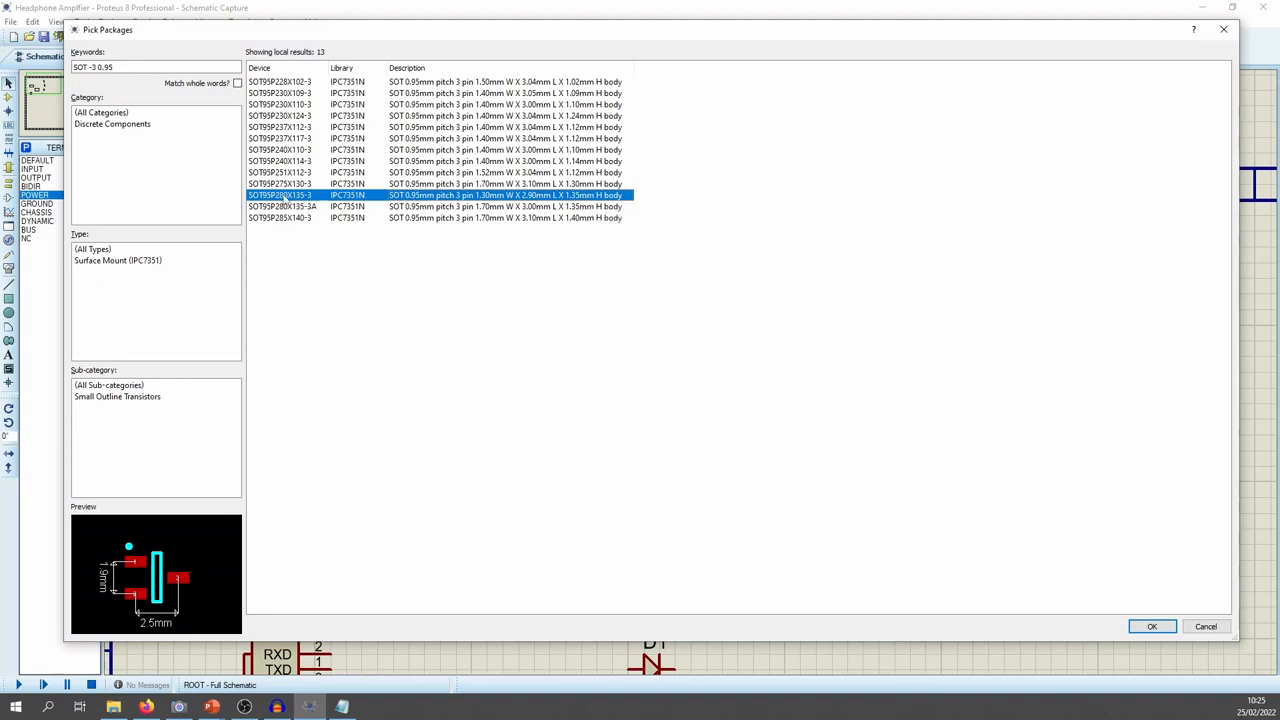
pyautogui.click(1152, 627)
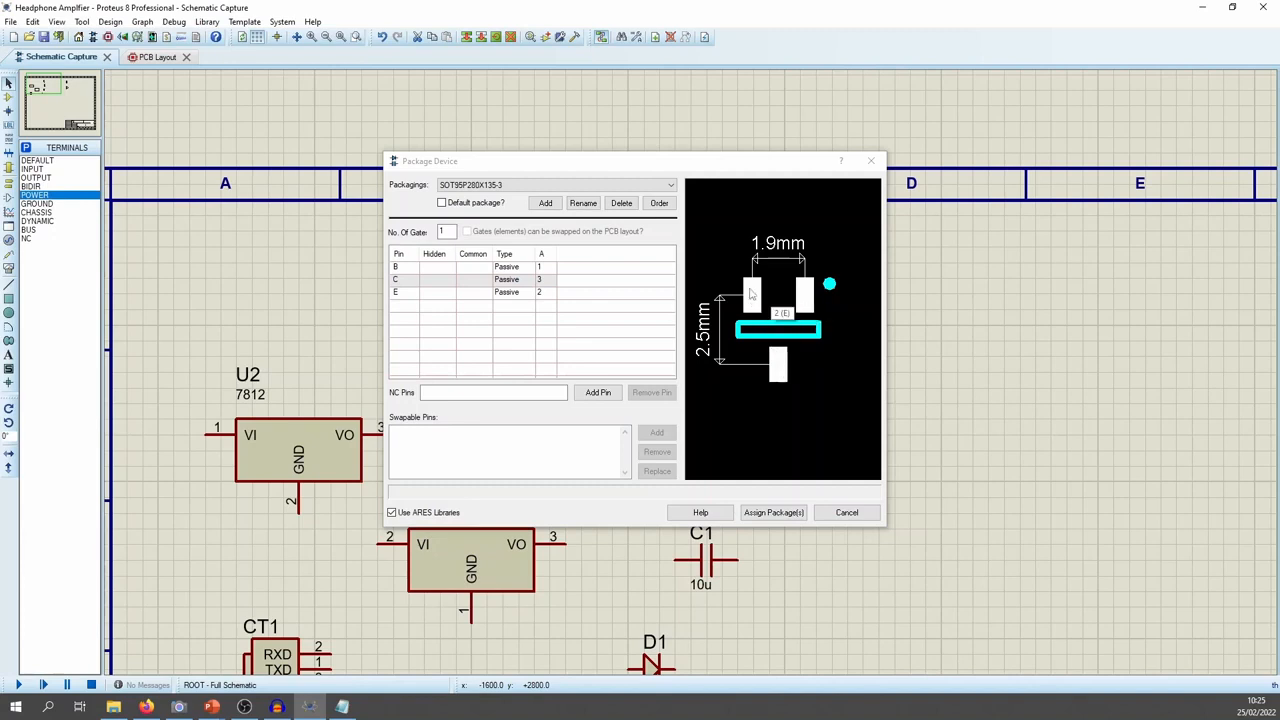
# Check the pin numbering in the SOT23 simplified outline and symbol on page 3 of the datasheet in Firefox, and return to Proteus
pyautogui.hotkey('alt', 'Tab')
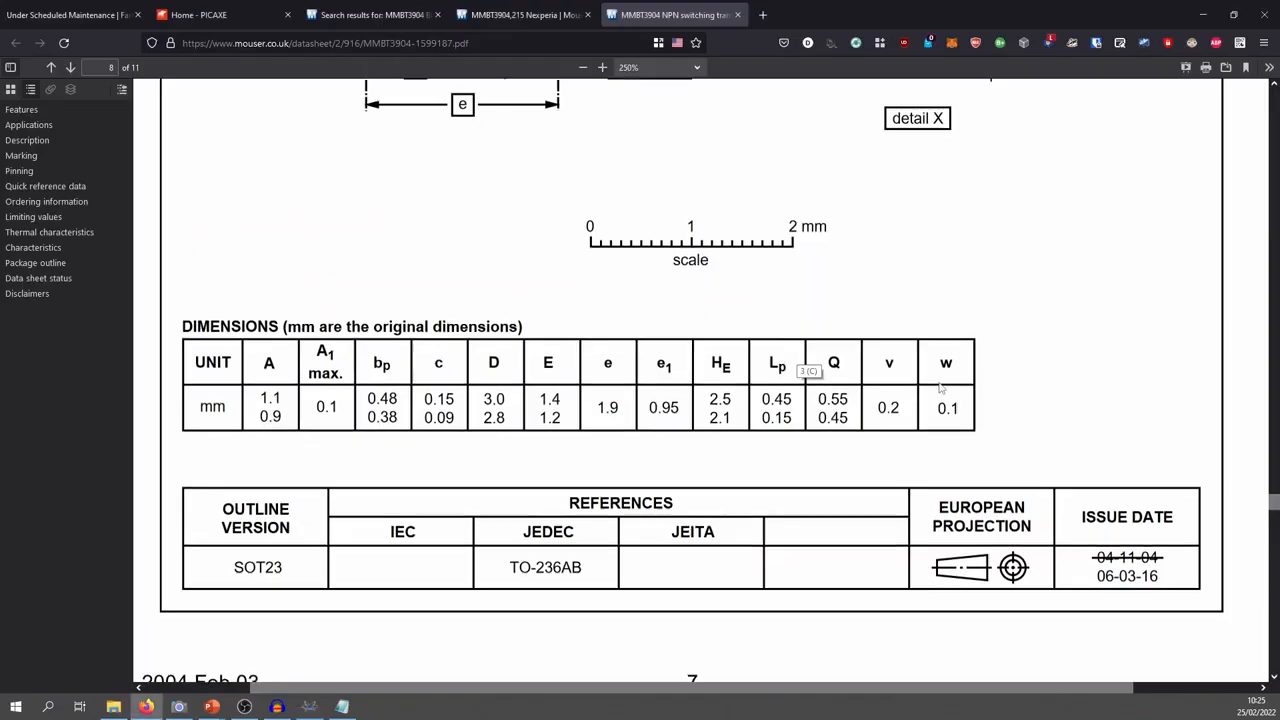
pyautogui.scroll(4, 950, 390)
pyautogui.scroll(-3, 947, 388)
pyautogui.scroll(6, 947, 400)
pyautogui.scroll(3, 947, 403)
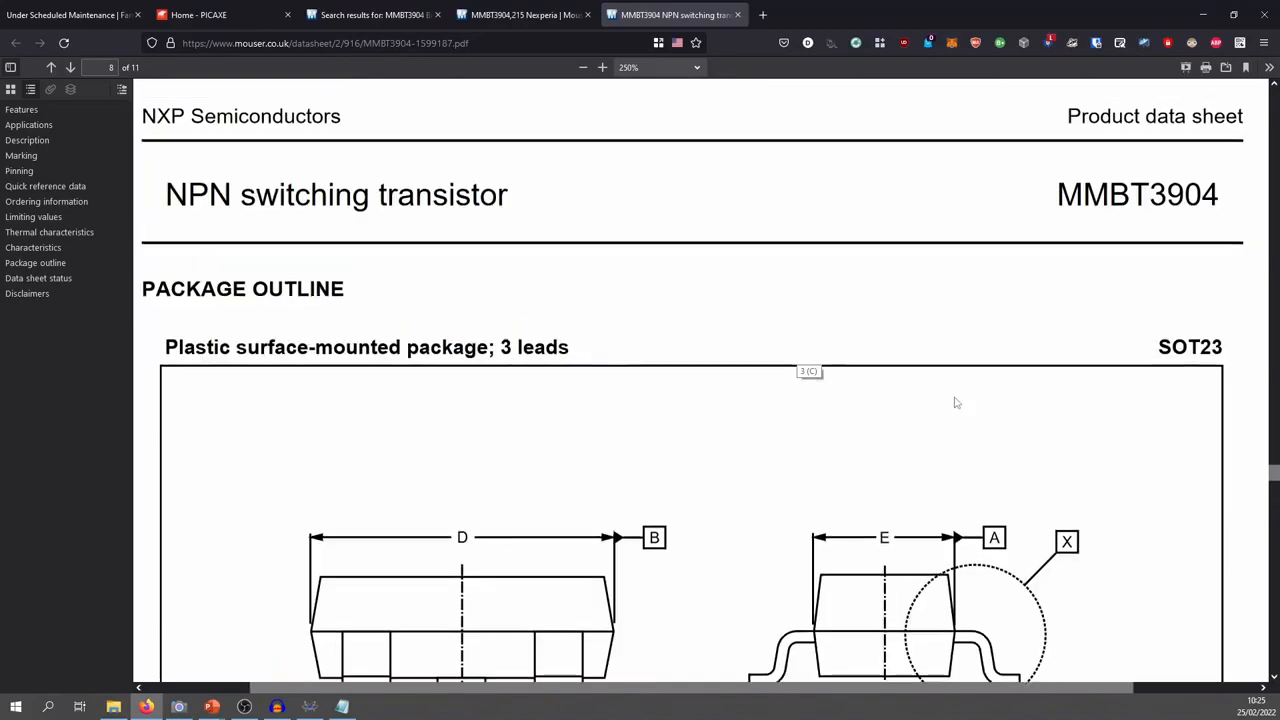
pyautogui.moveTo(1271, 461)
pyautogui.mouseDown()
pyautogui.moveTo(1250, 112)
pyautogui.moveTo(1260, 149)
pyautogui.moveTo(1234, 163)
pyautogui.moveTo(1274, 189)
pyautogui.moveTo(1271, 240)
pyautogui.mouseUp()
pyautogui.hotkey('ctrl', 'd')
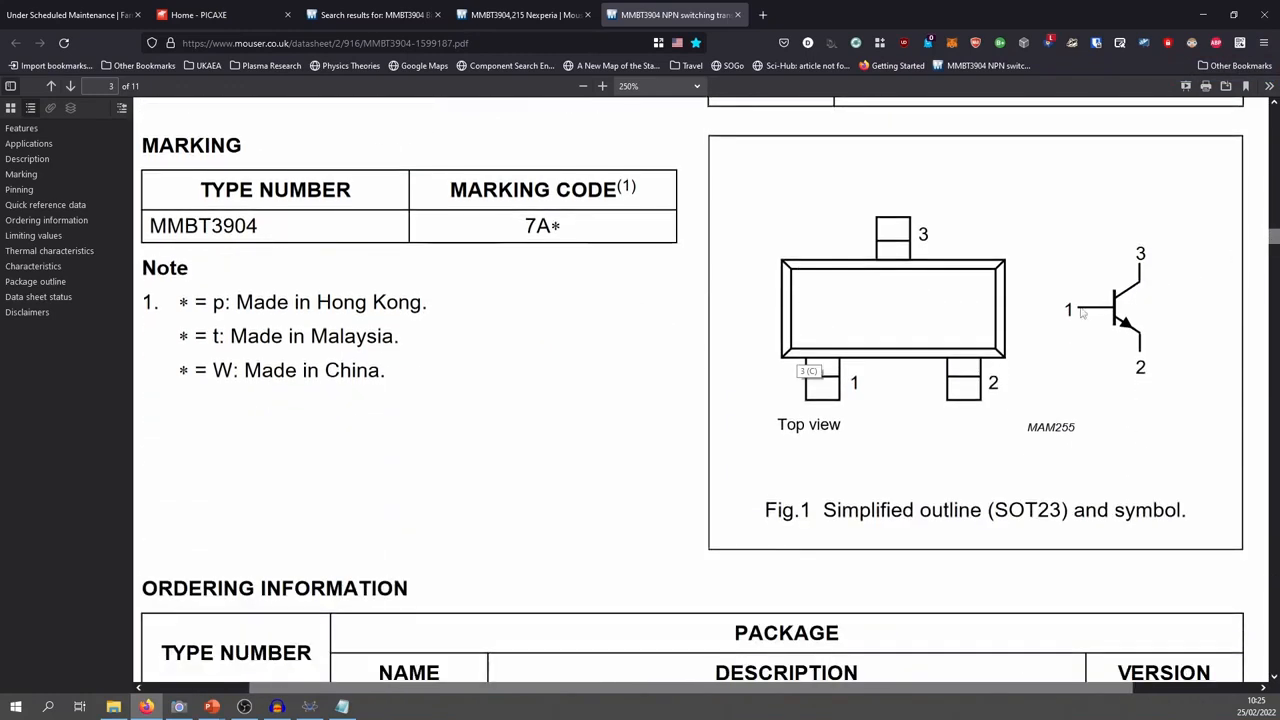
pyautogui.click(1196, 12)
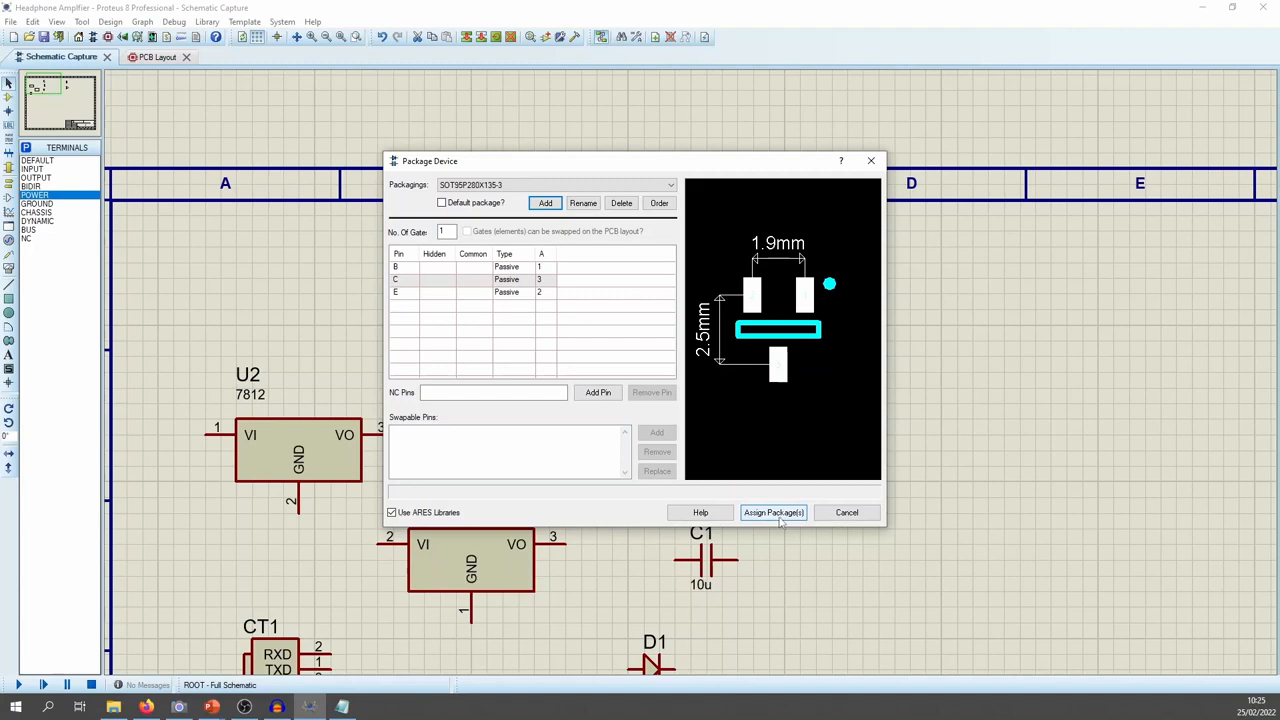
# Assign the SOT95P280X135-3 package to the device and reopen the device's packagings for editing
pyautogui.click(774, 512)
pyautogui.click(518, 455)
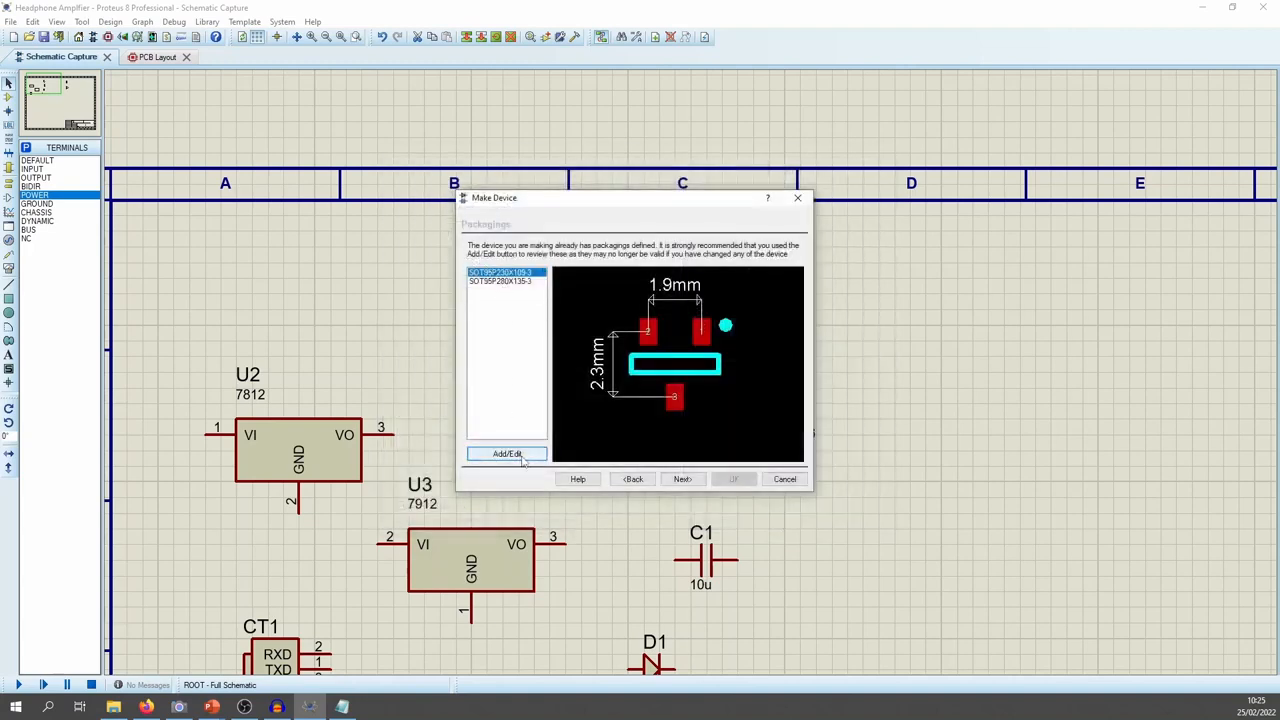
pyautogui.click(503, 186)
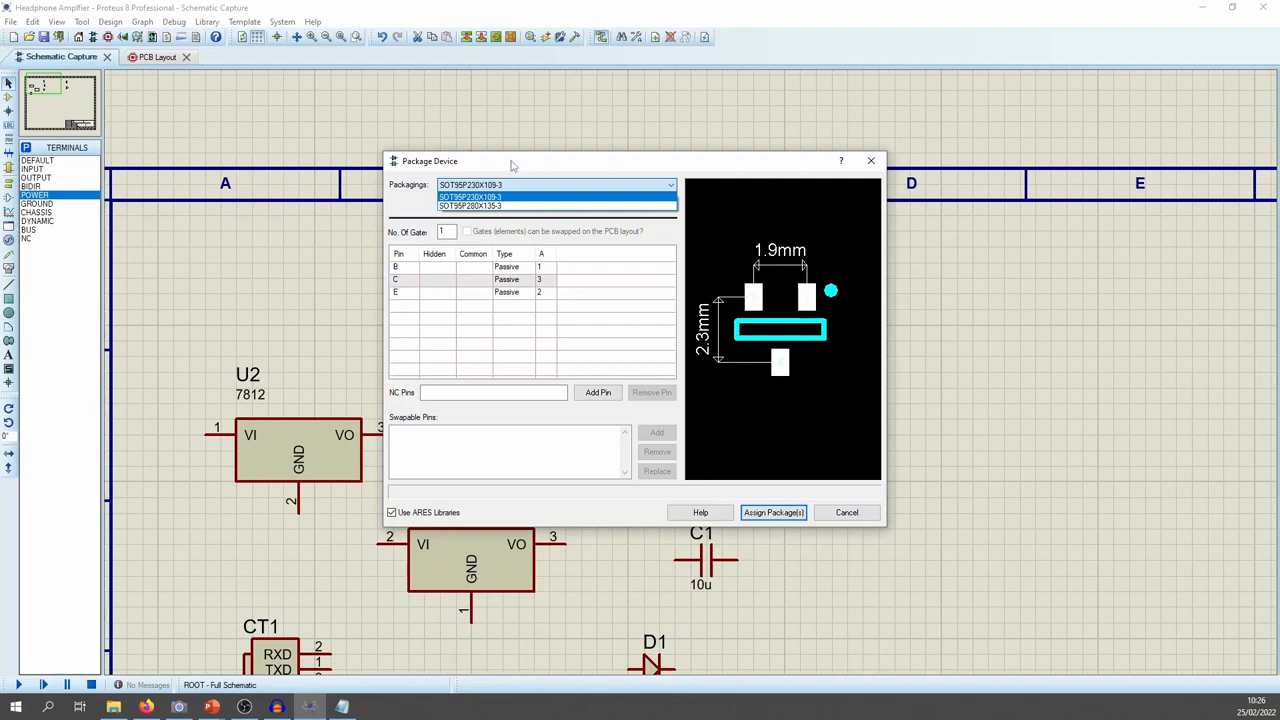
pyautogui.click(506, 186)
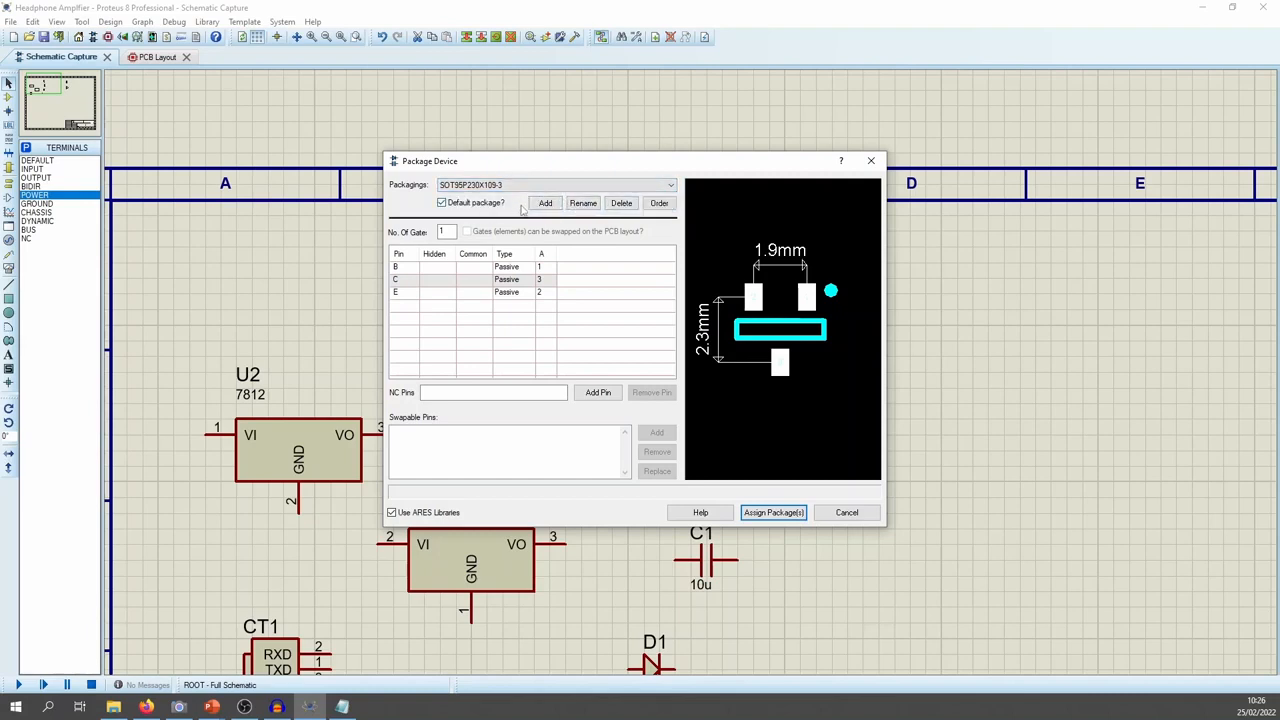
# Delete the SOT95P230X109-3 and SOT95P280X135-3 packagings from the transistor device
pyautogui.click(621, 203)
pyautogui.click(608, 366)
pyautogui.click(614, 204)
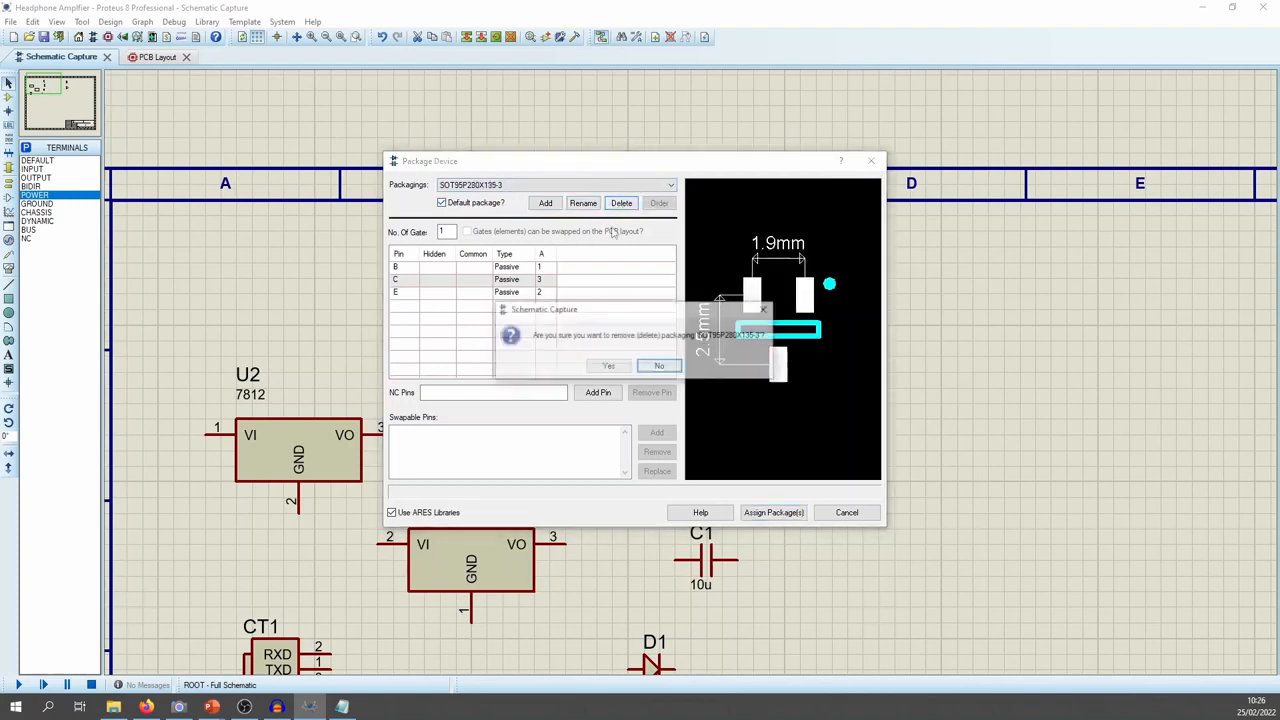
pyautogui.click(608, 367)
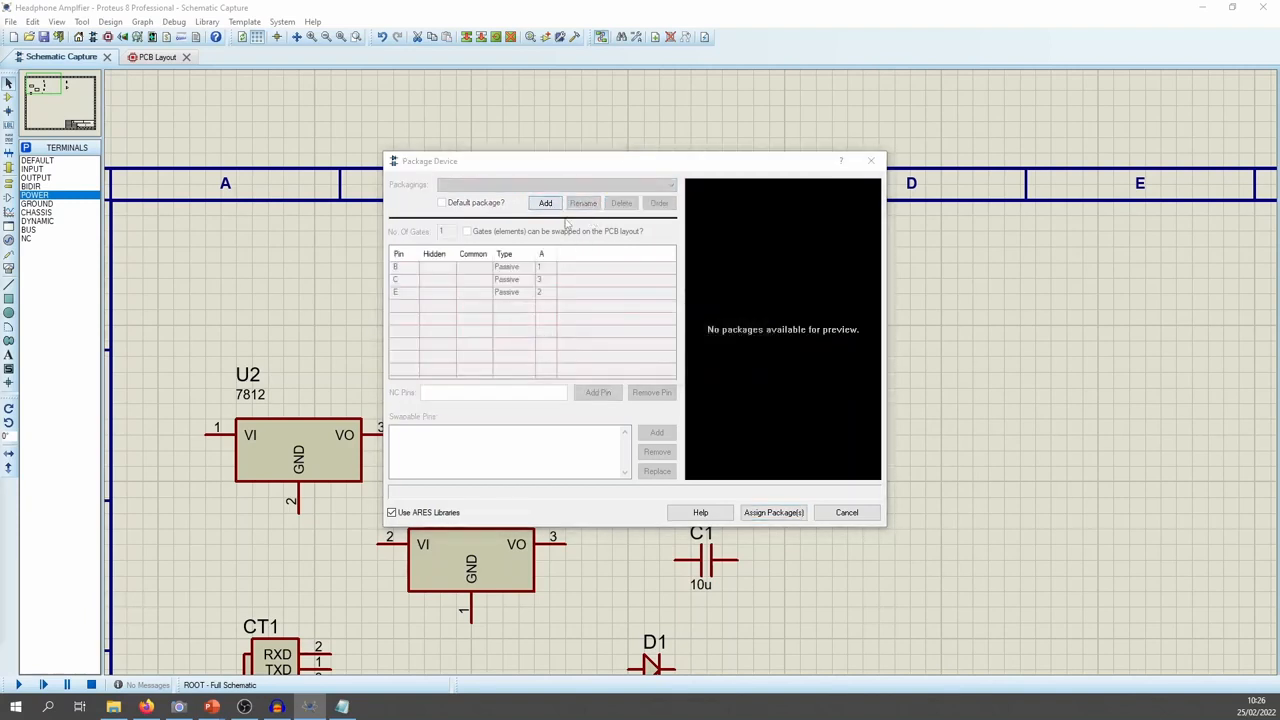
# Search the packages for "SOT -3 0.95", add SOT95P280X135-3 as the device's packaging and assign it
pyautogui.moveTo(0, 5); pyautogui.dragTo(567, 32)
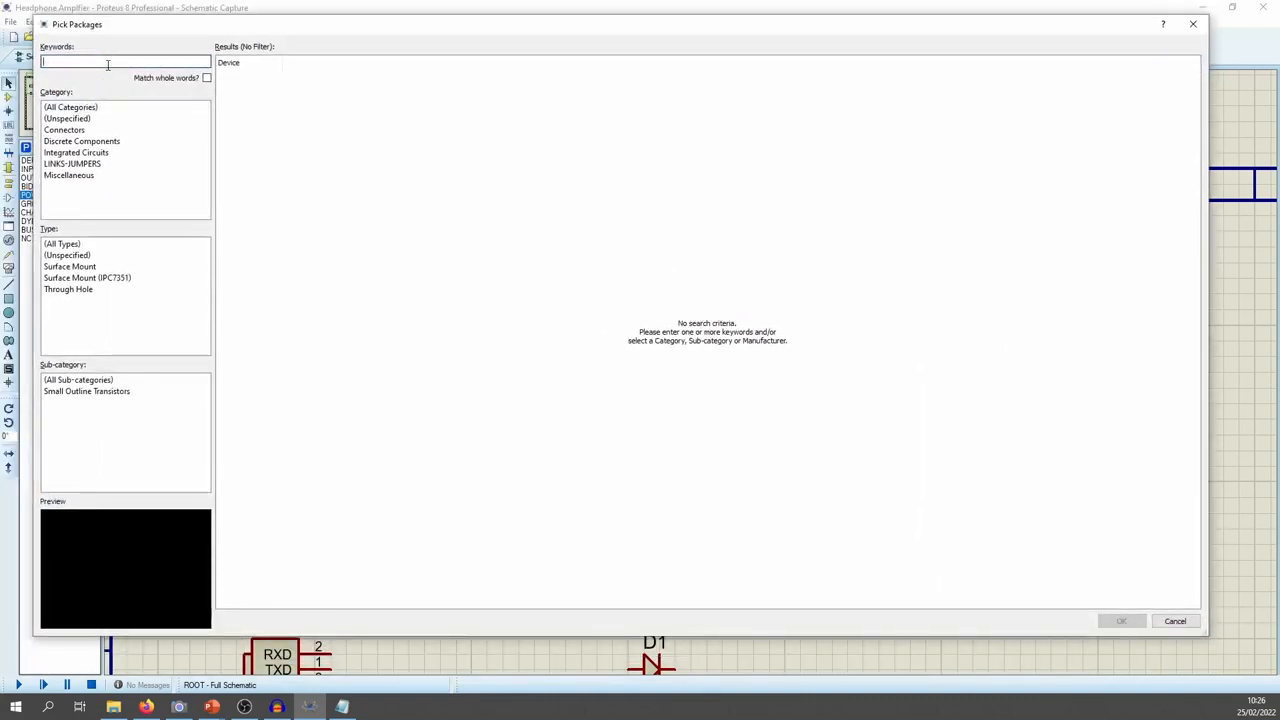
pyautogui.click(108, 65)
pyautogui.write('SOT -')
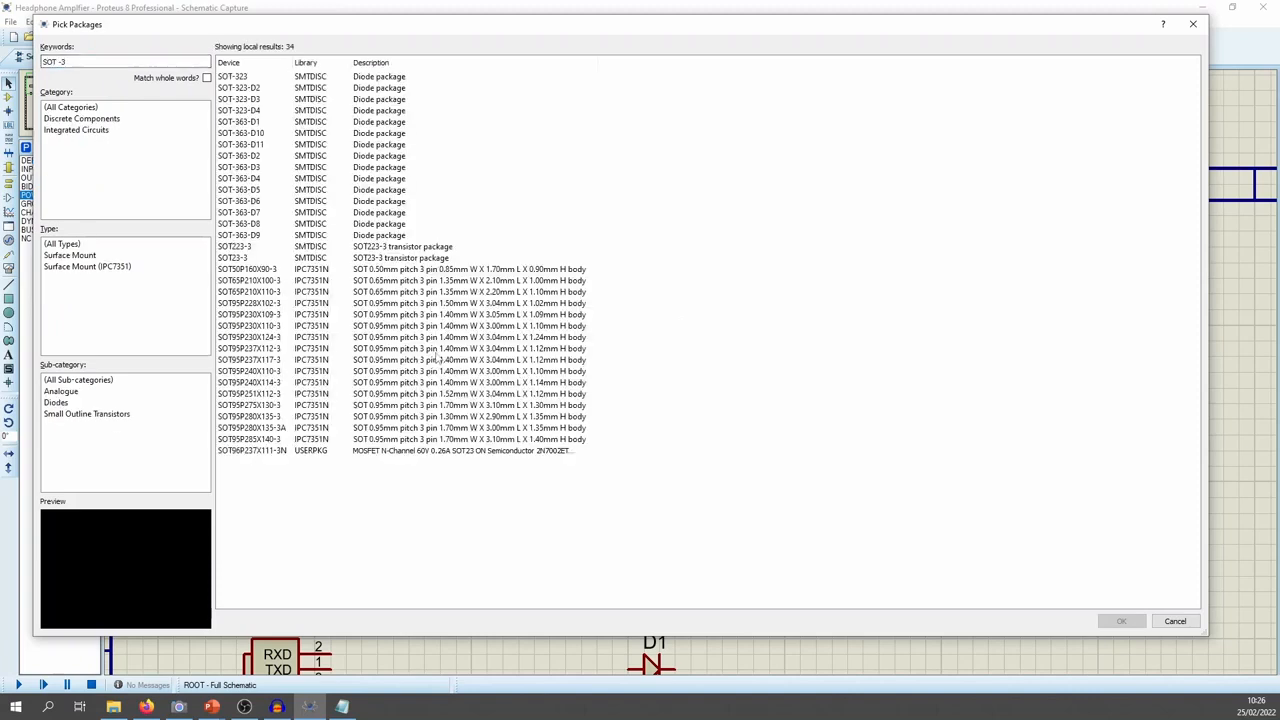
pyautogui.click(561, 430)
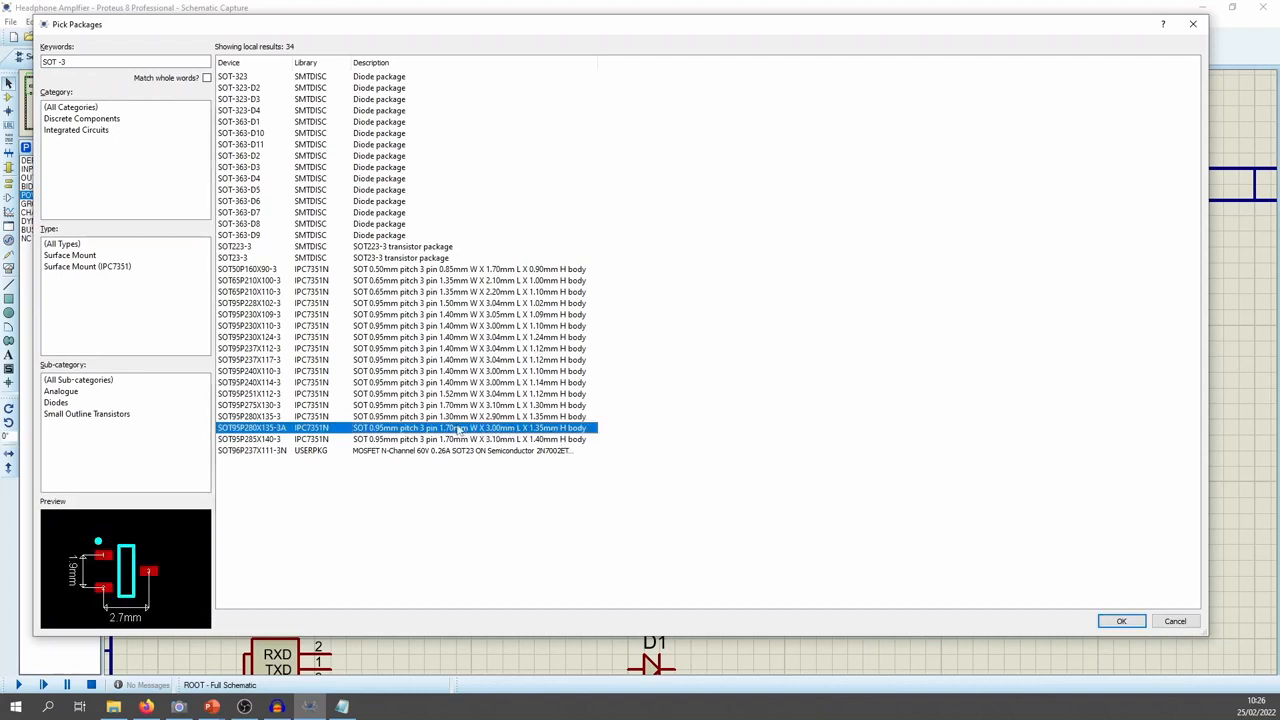
pyautogui.click(114, 63)
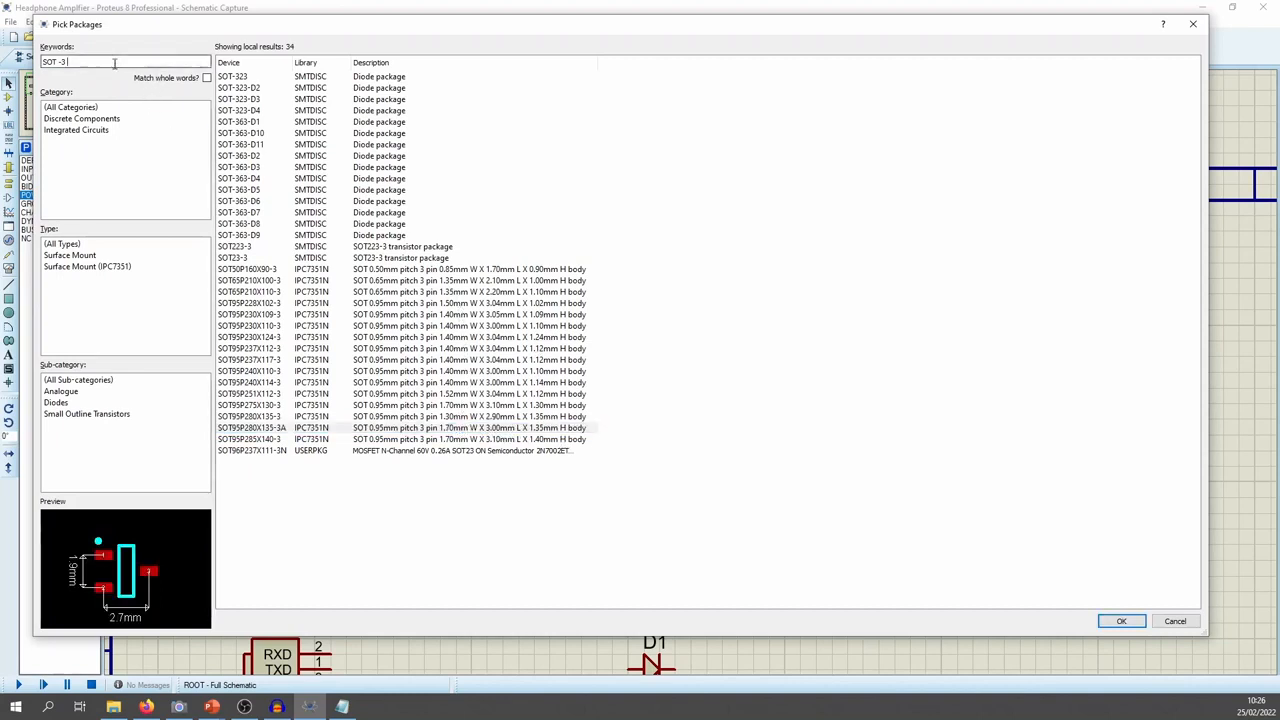
pyautogui.write('0.95')
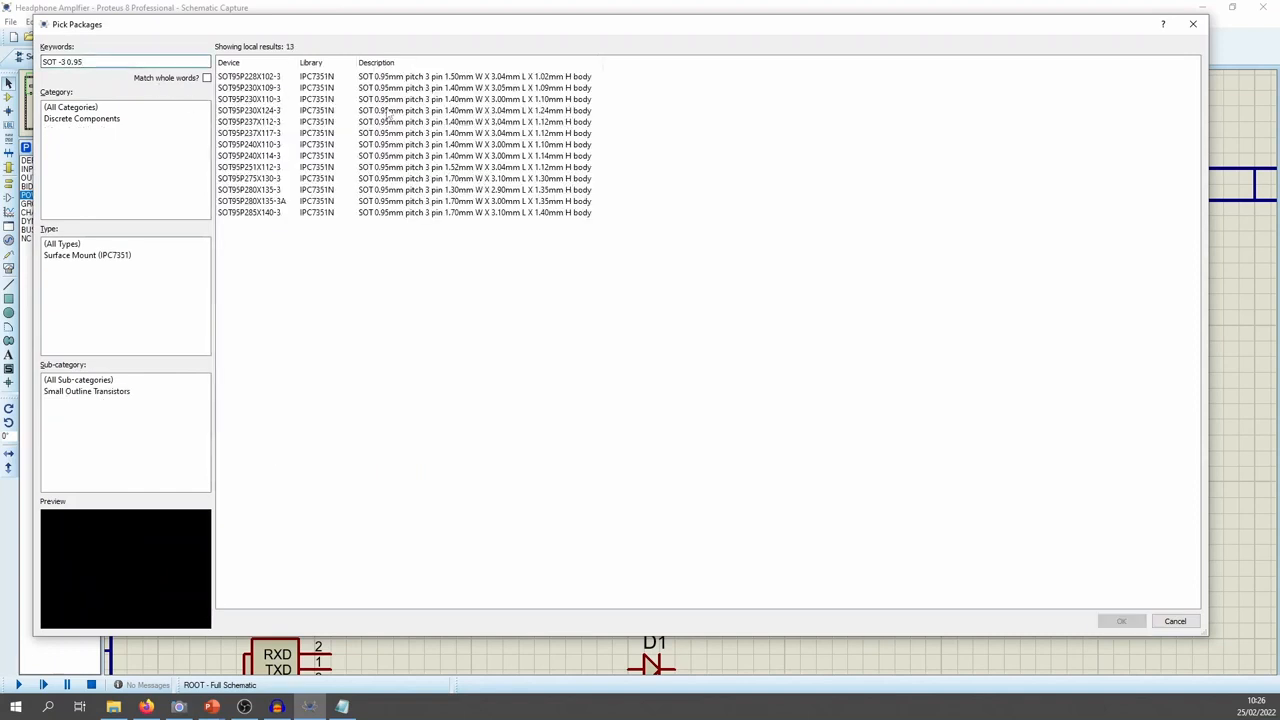
pyautogui.click(508, 190)
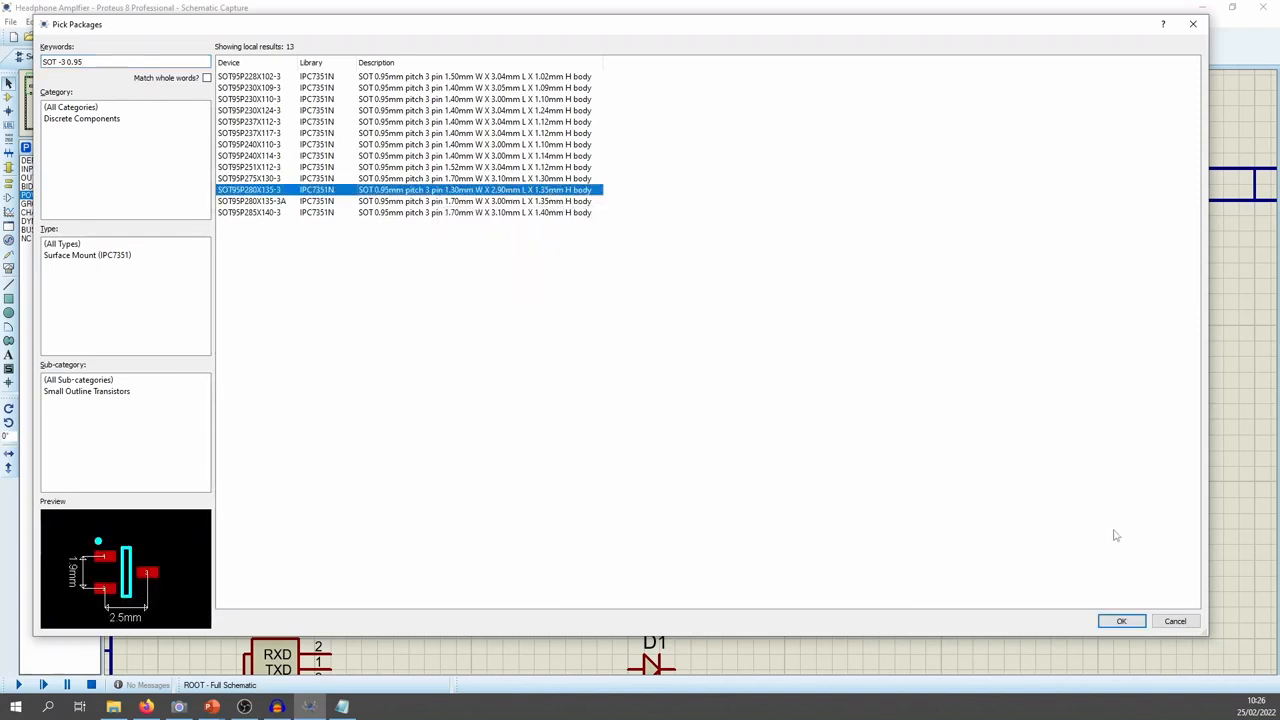
pyautogui.click(1121, 621)
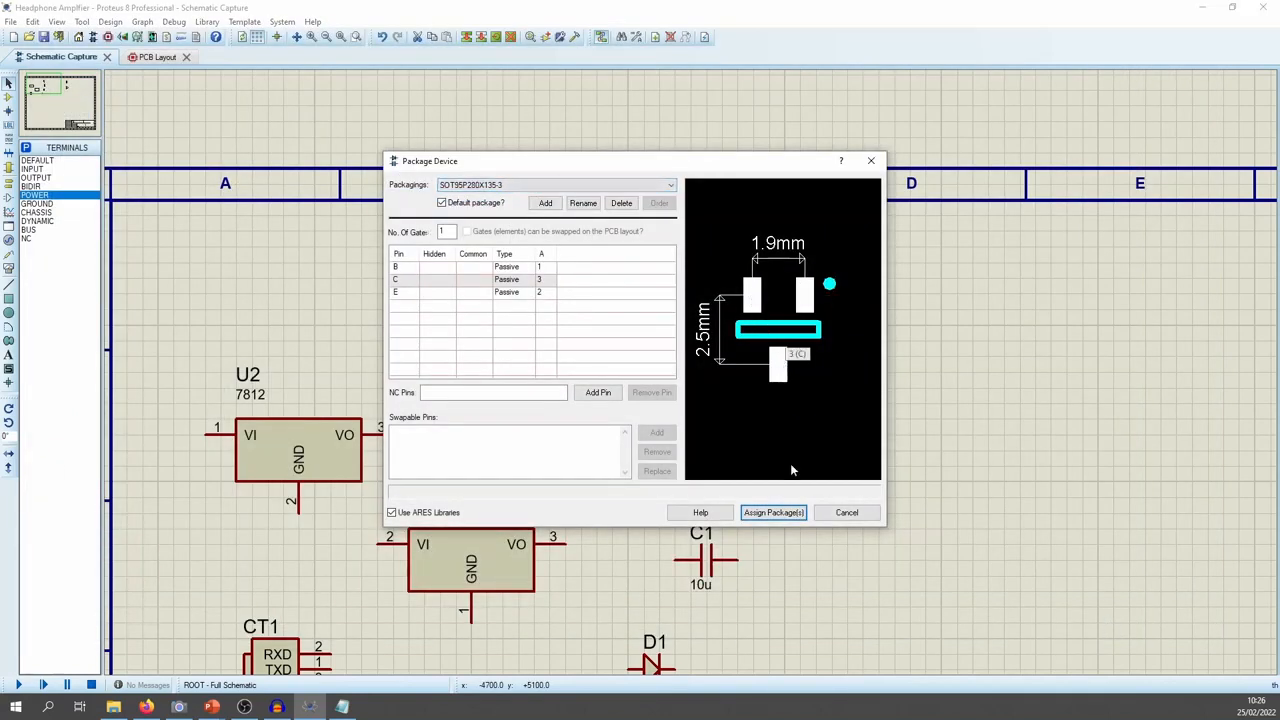
pyautogui.click(773, 512)
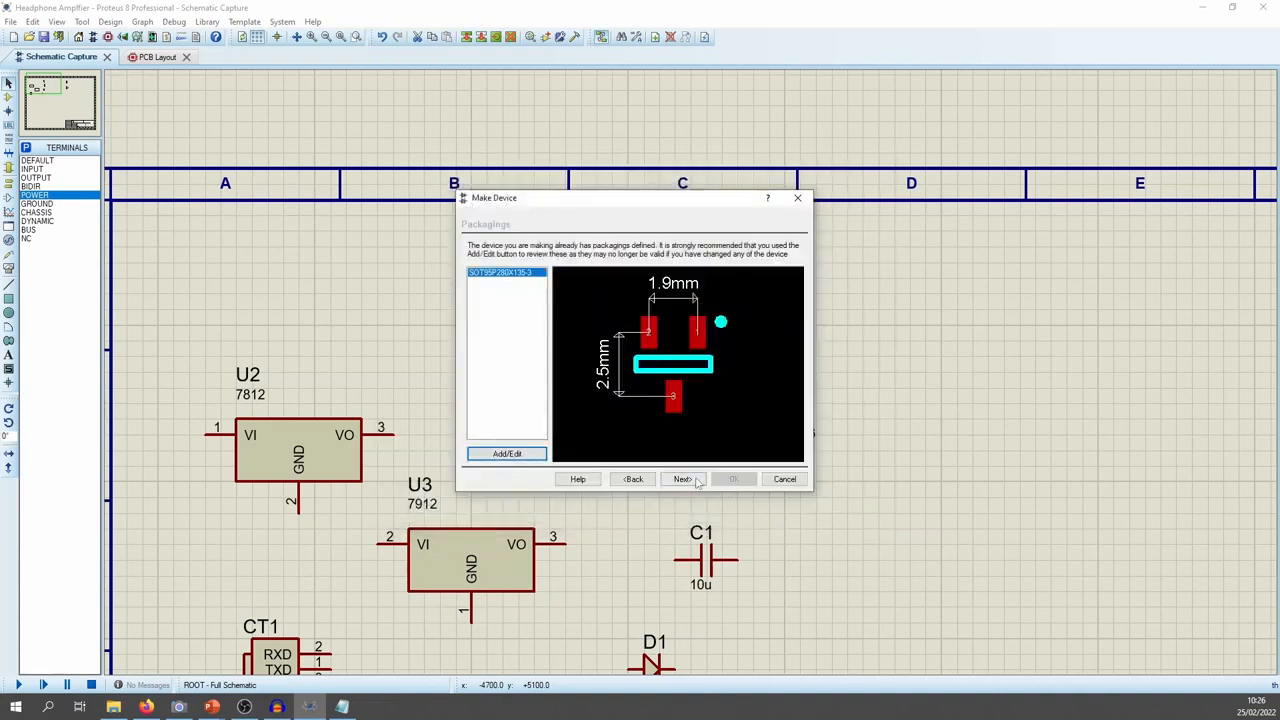
# Continue to the component properties and set the default of the VALUE property to MMBT3904
pyautogui.click(697, 481)
pyautogui.click(506, 279)
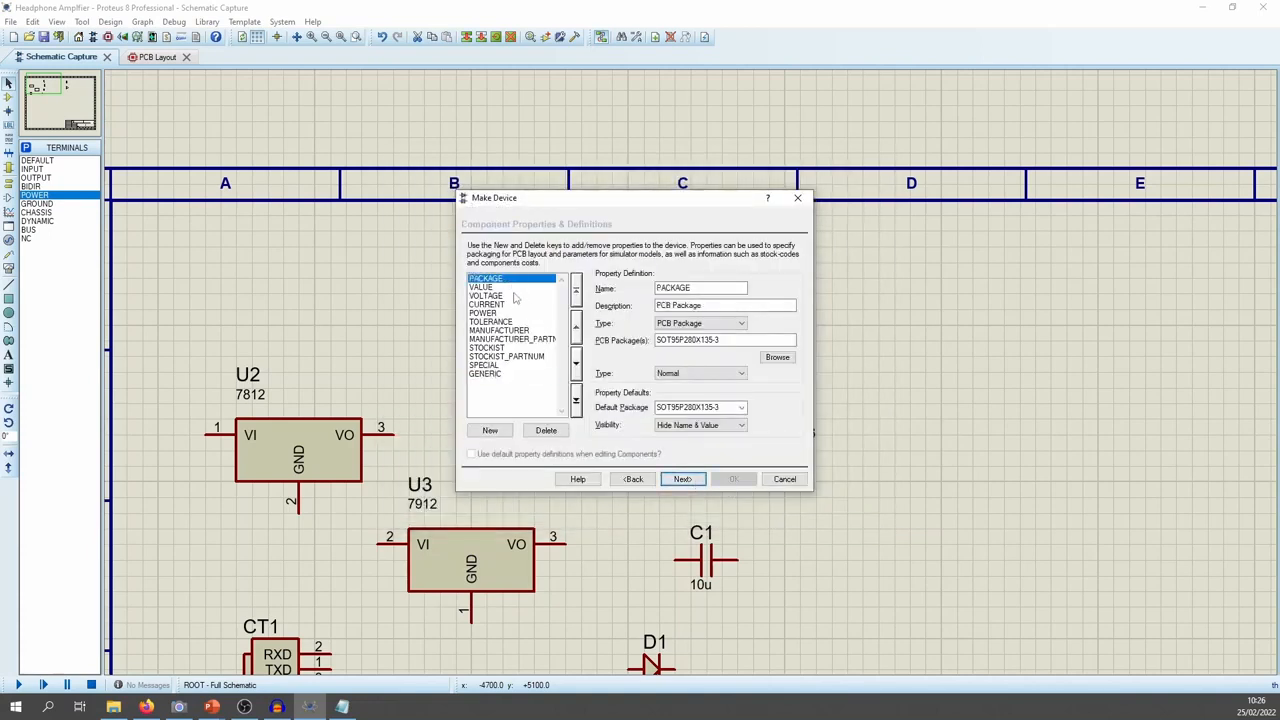
pyautogui.click(500, 288)
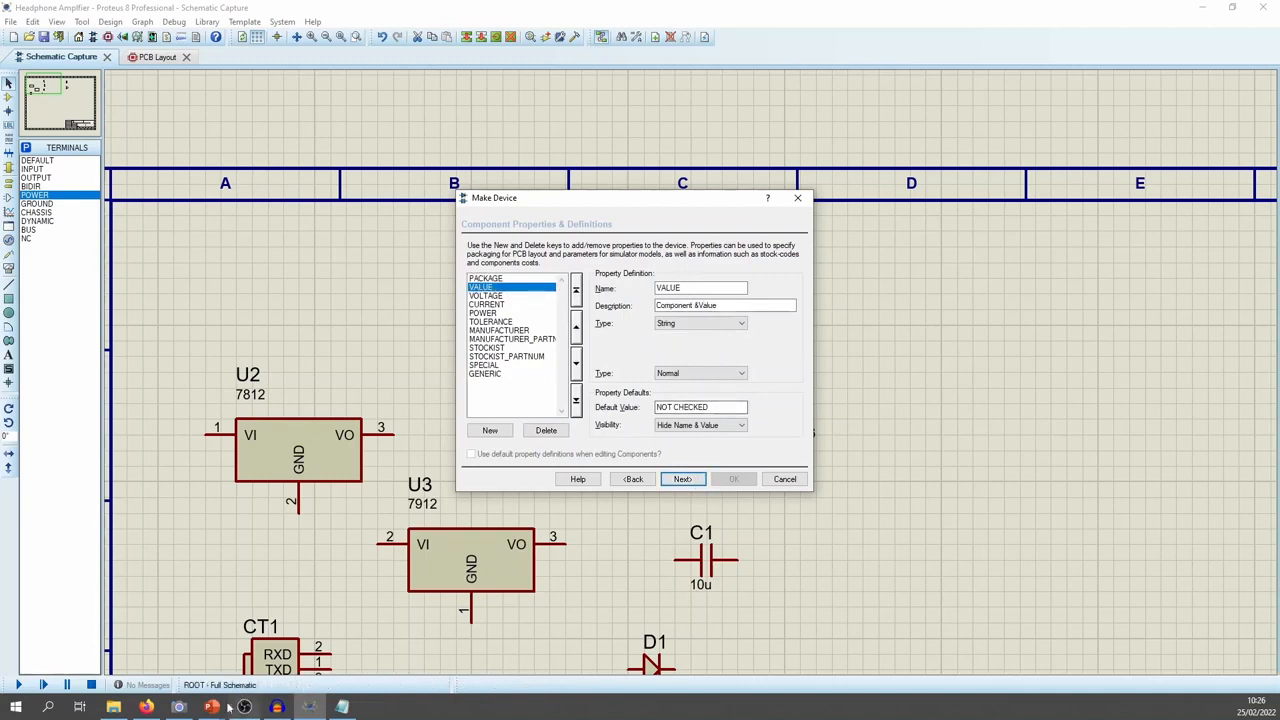
pyautogui.moveTo(724, 407); pyautogui.dragTo(399, 408)
pyautogui.write('MMBT3904')
# Check the voltage rating in the Firefox datasheet, return to Proteus and set the VOLTAGE property's default to 40V
pyautogui.click(522, 296)
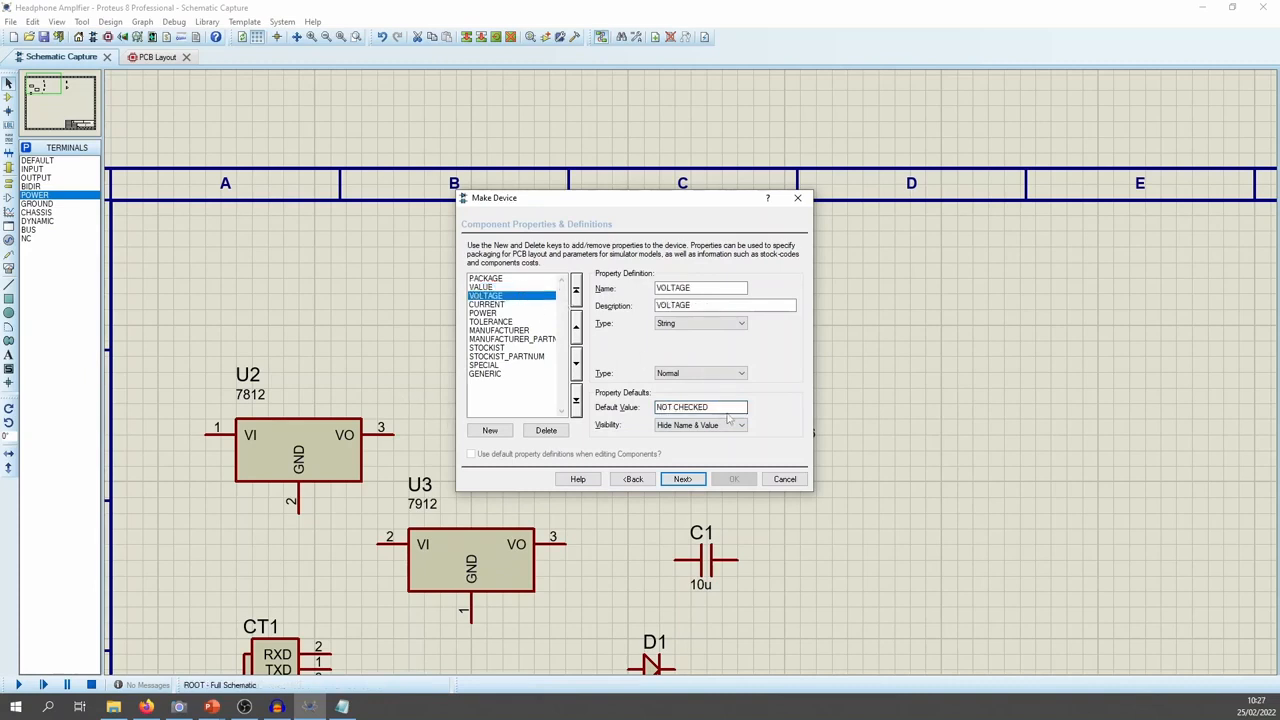
pyautogui.moveTo(705, 408); pyautogui.dragTo(457, 414)
pyautogui.hotkey('alt', 'Tab')
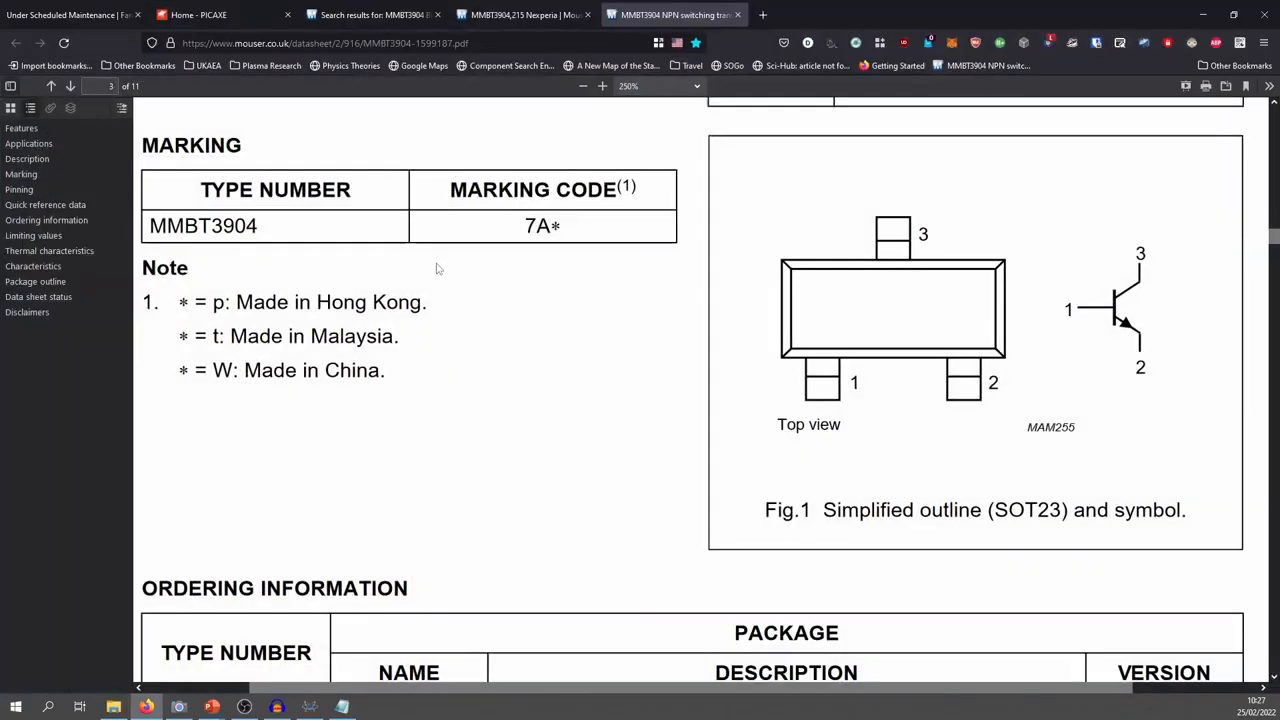
pyautogui.scroll(2, 465, 316)
pyautogui.scroll(3, 465, 316)
pyautogui.hotkey('alt', 'Tab')
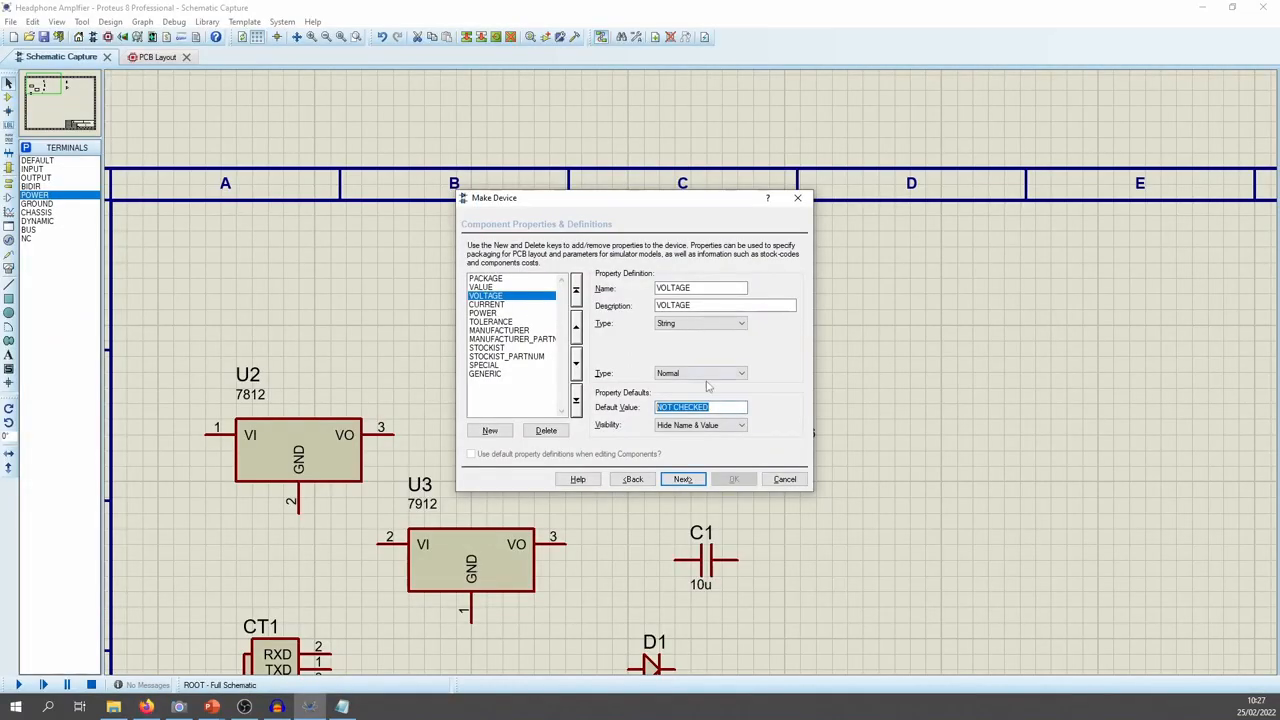
pyautogui.write('40V')
# Set the default CURRENT to 200mA and POWER to 250mW, and clear the TOLERANCE default
pyautogui.click(486, 304)
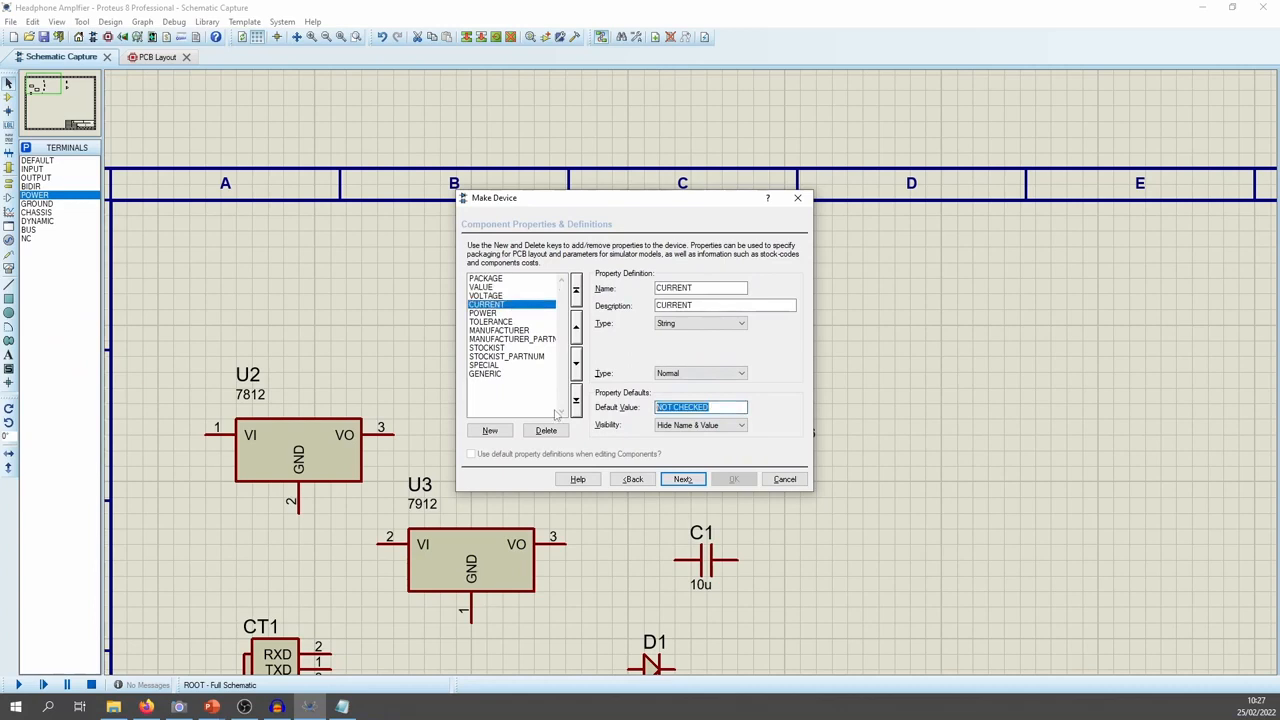
pyautogui.write('200mA')
pyautogui.click(506, 314)
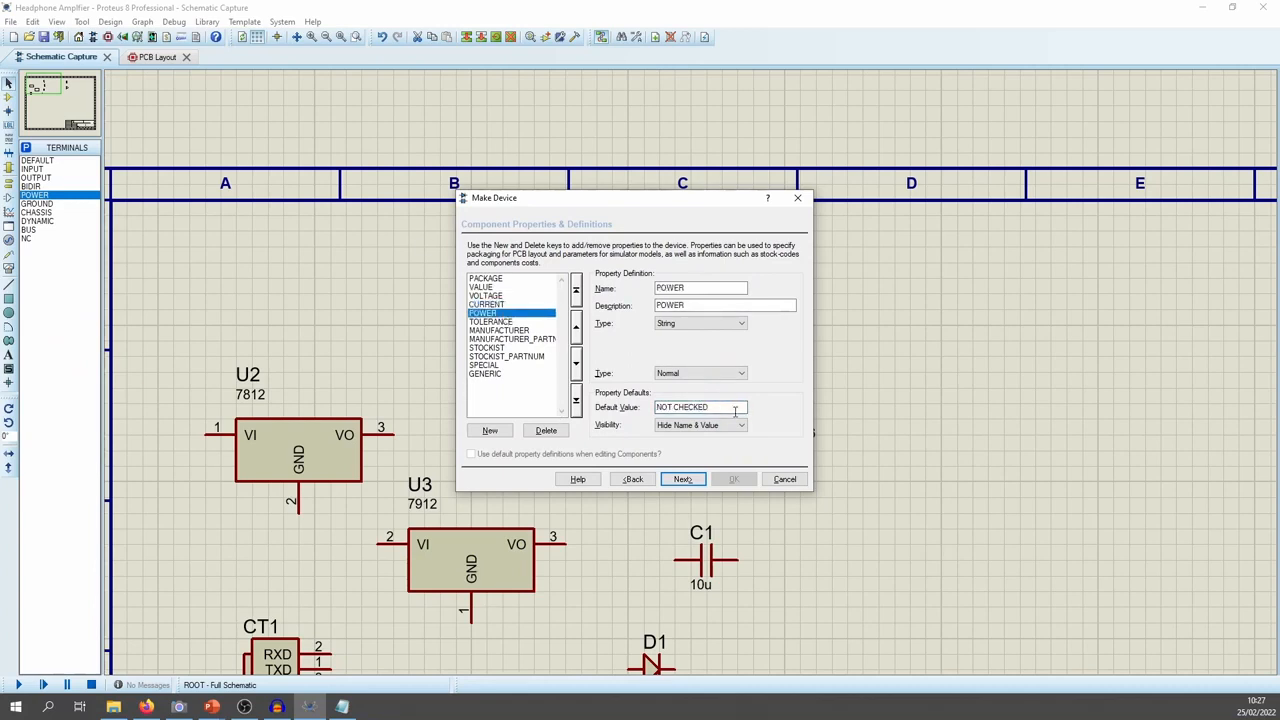
pyautogui.write('250mW')
pyautogui.click(498, 322)
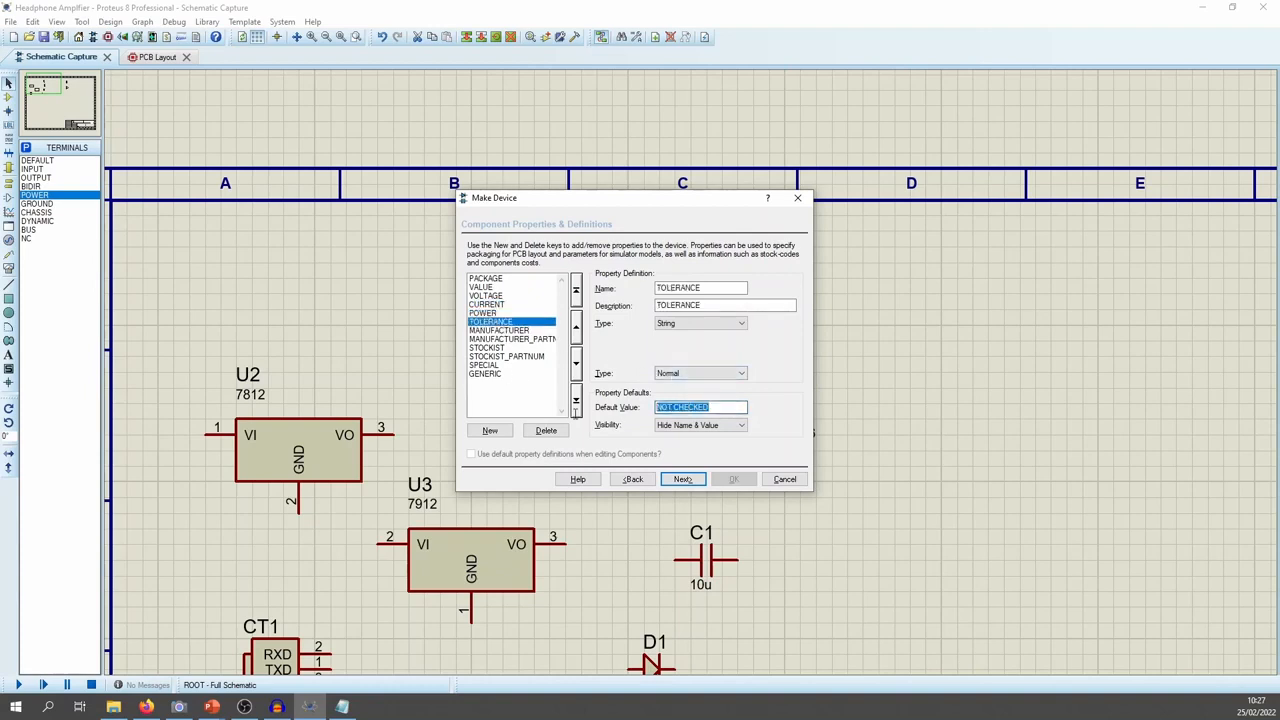
pyautogui.press('Delete')
# Set the default of the MANUFACTURER property to NEXPERIA
pyautogui.click(499, 330)
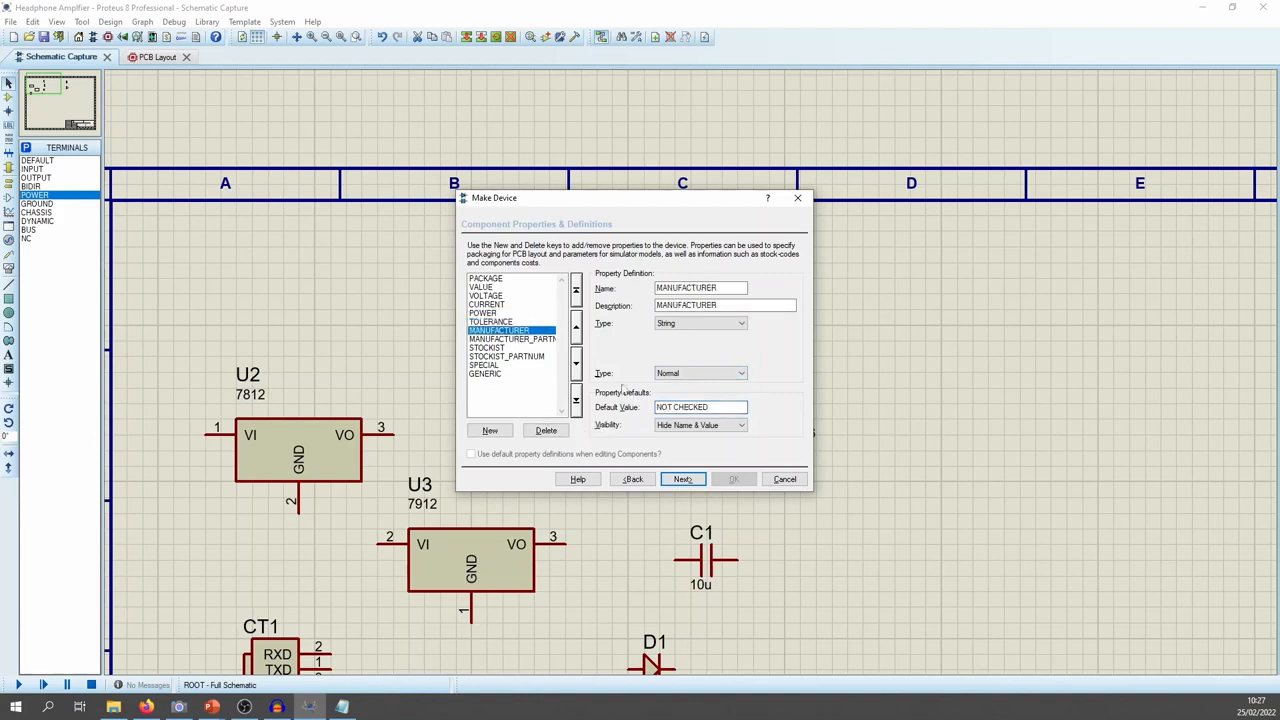
pyautogui.click(743, 407)
pyautogui.moveTo(743, 407); pyautogui.dragTo(373, 391)
pyautogui.write('NEXPERIA')
# Copy the manufacturer number MMBT3904,215 from the Mouser product page in Firefox into the manufacturer part number property in Proteus
pyautogui.click(493, 340)
pyautogui.hotkey('alt', 'Tab')
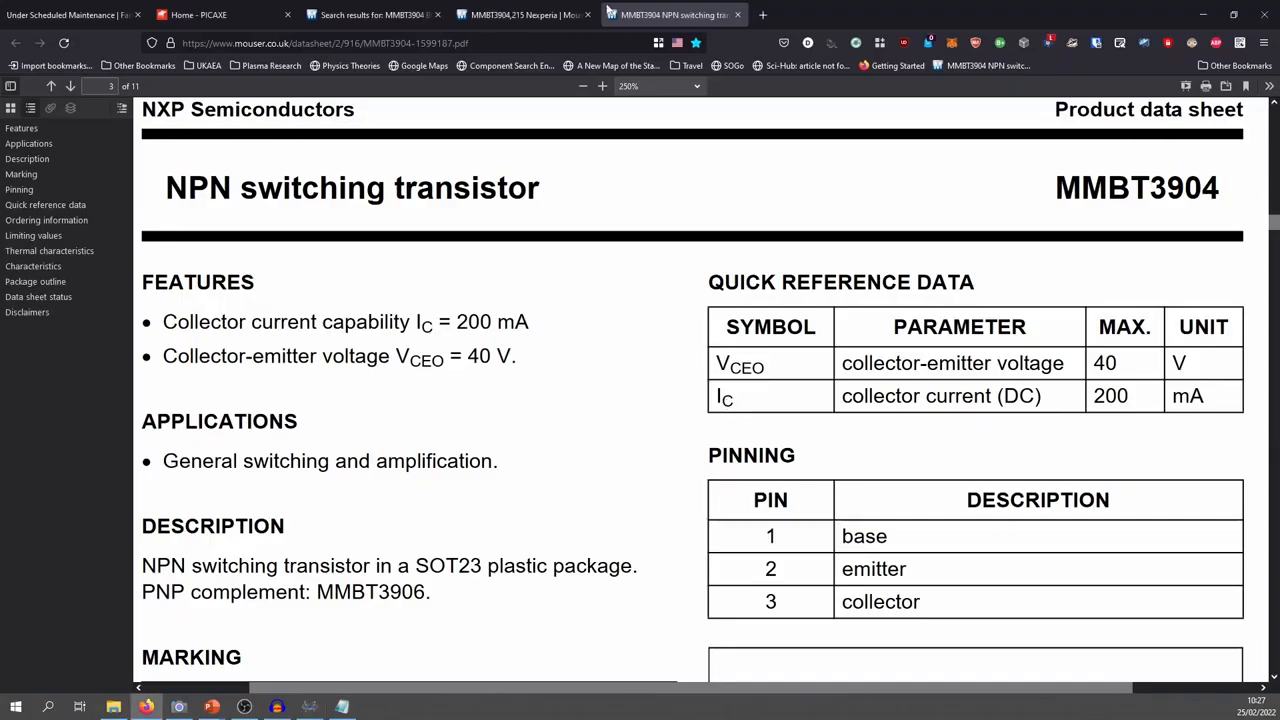
pyautogui.click(562, 8)
pyautogui.moveTo(571, 310); pyautogui.dragTo(508, 307)
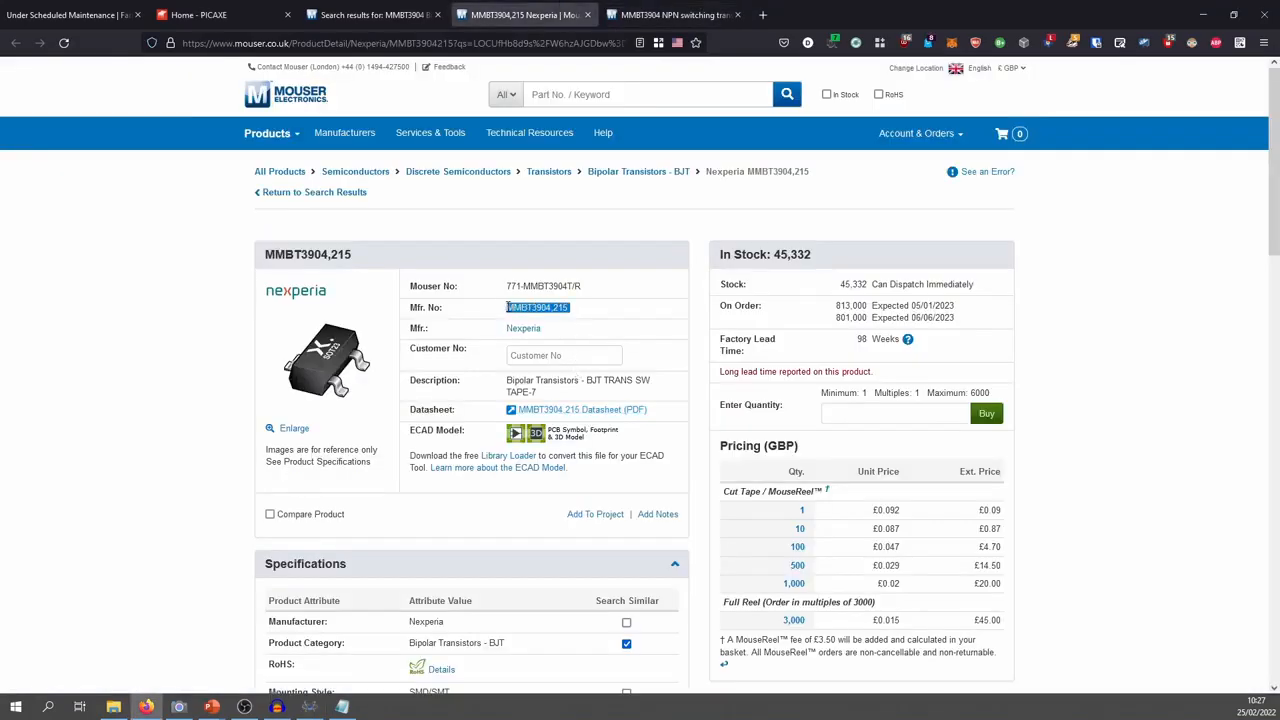
pyautogui.hotkey('ctrl', 'c')
pyautogui.hotkey('alt', 'Tab')
pyautogui.hotkey('ctrl', 'v')
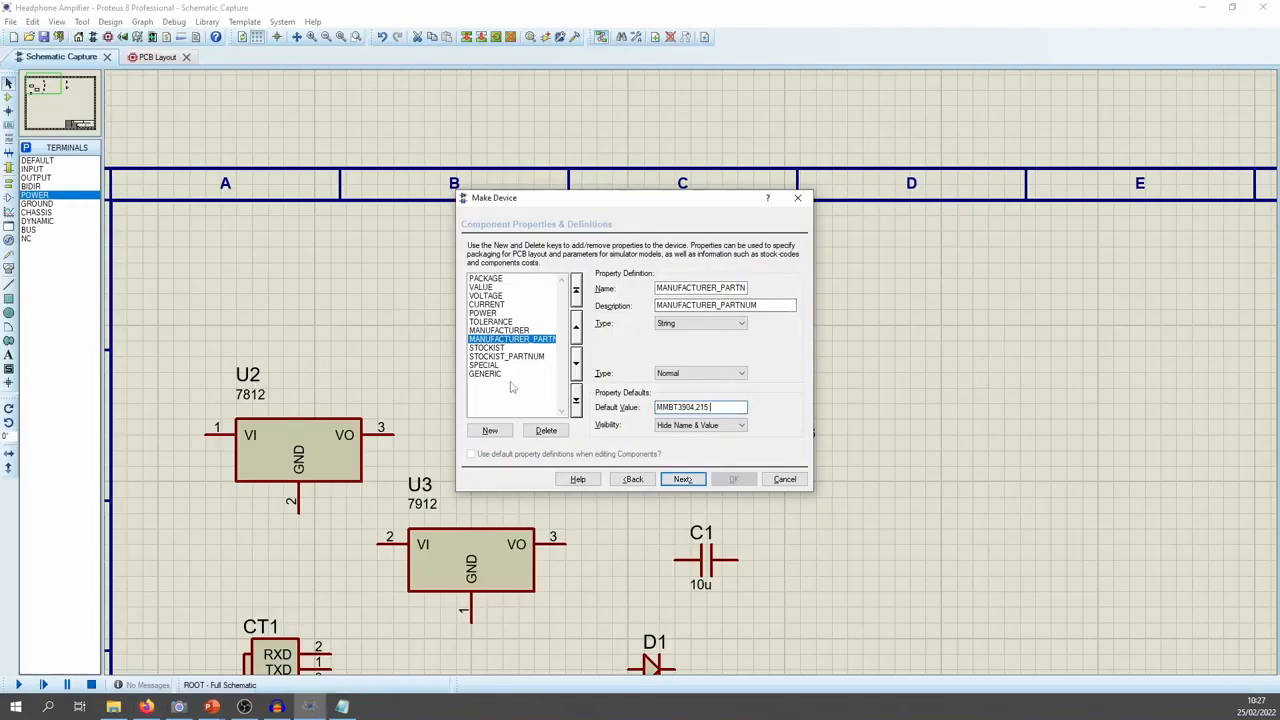
# Set the default of the STOCKIST property to MOUSER
pyautogui.click(487, 347)
pyautogui.doubleClick(730, 407)
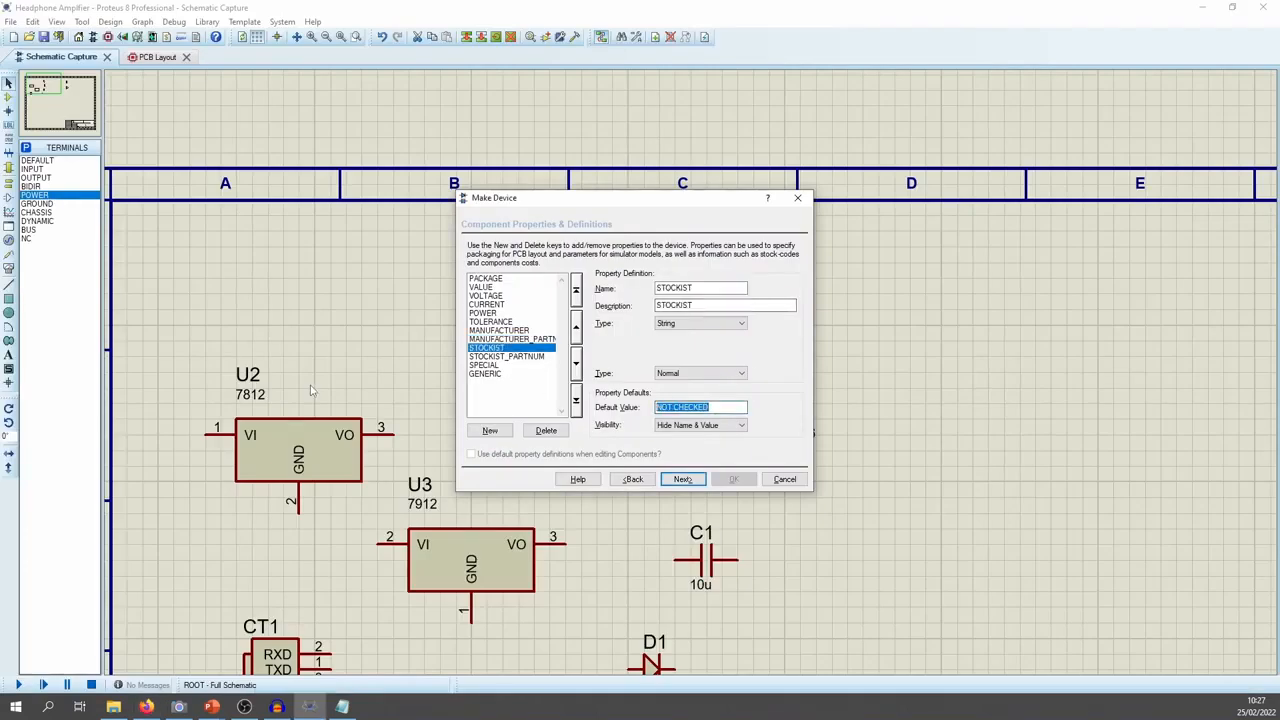
pyautogui.write('MOUSER')
# Copy the Mouser number 771-MMBT3904T/R from the product page in Firefox into the STOCKIST_PARTNUM property in Proteus
pyautogui.click(520, 356)
pyautogui.doubleClick(730, 407)
pyautogui.hotkey('alt', 'Tab')
pyautogui.moveTo(588, 287); pyautogui.dragTo(506, 287)
pyautogui.hotkey('ctrl', 'c')
pyautogui.hotkey('alt', 'Tab')
pyautogui.hotkey('ctrl', 'v')
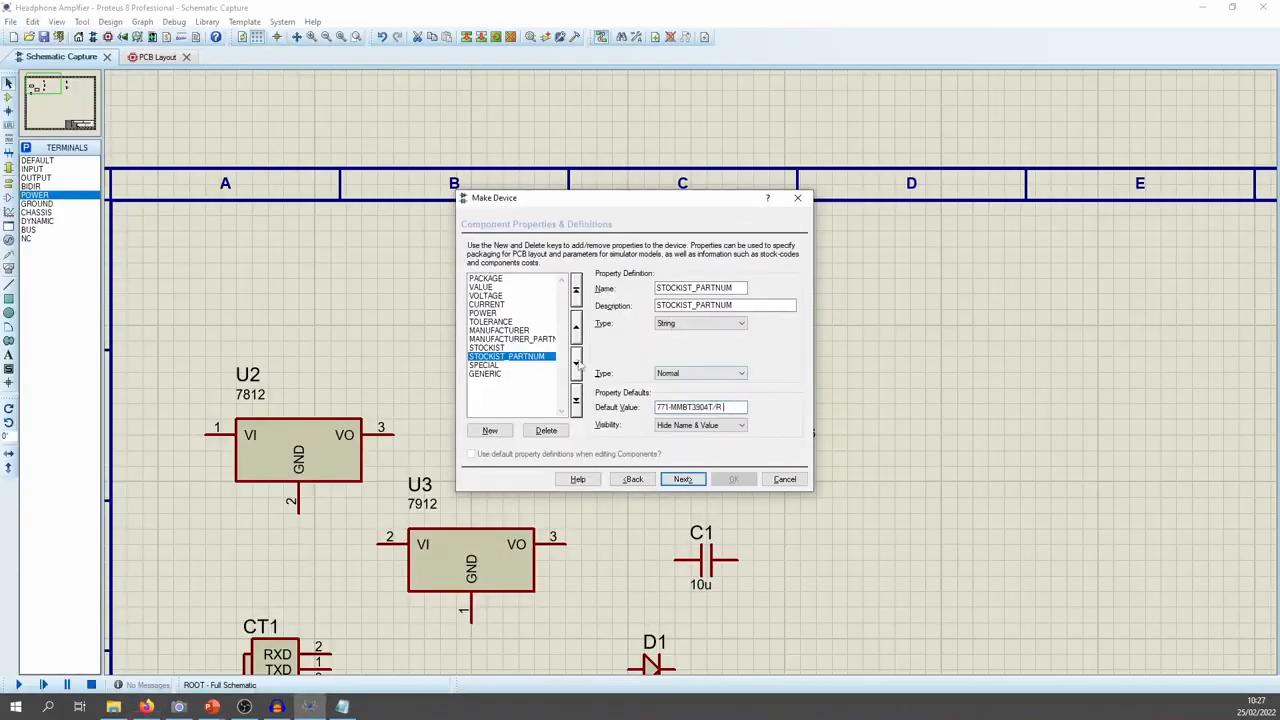
# Clear the SPECIAL property's default and continue past the data sheet settings to the indexing and library selection
pyautogui.click(485, 365)
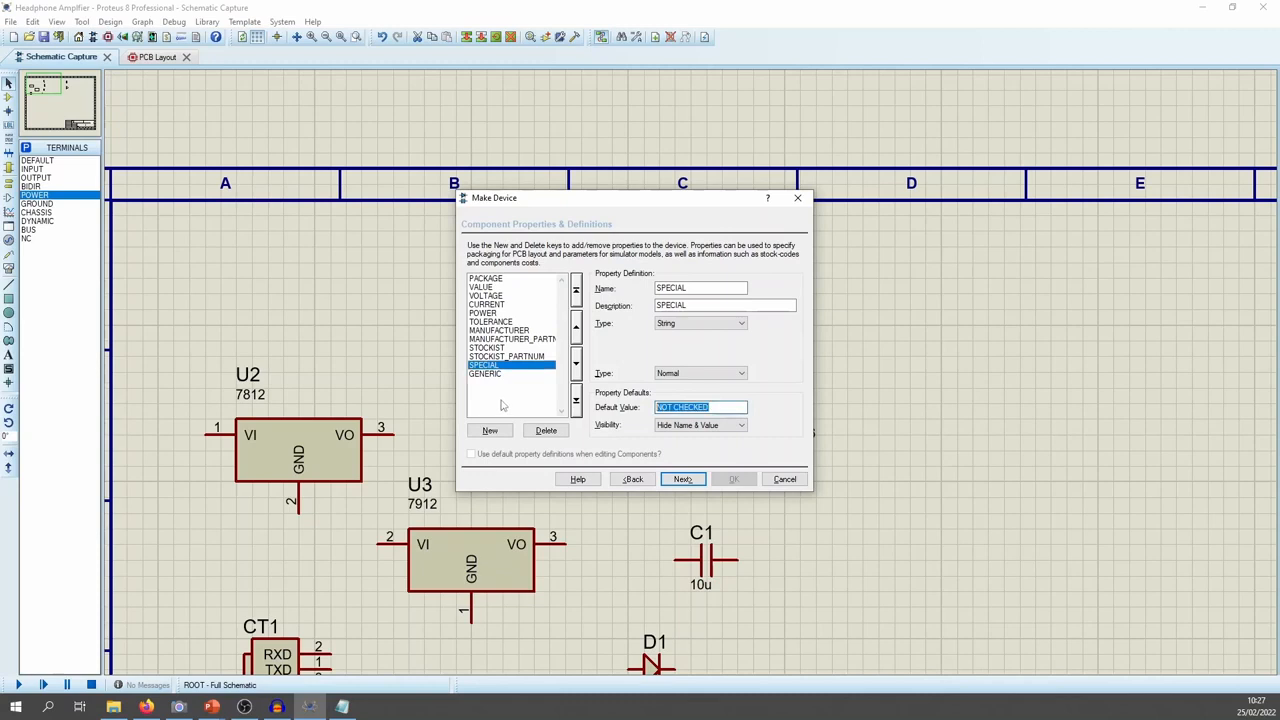
pyautogui.press('Delete')
pyautogui.click(486, 373)
pyautogui.click(683, 479)
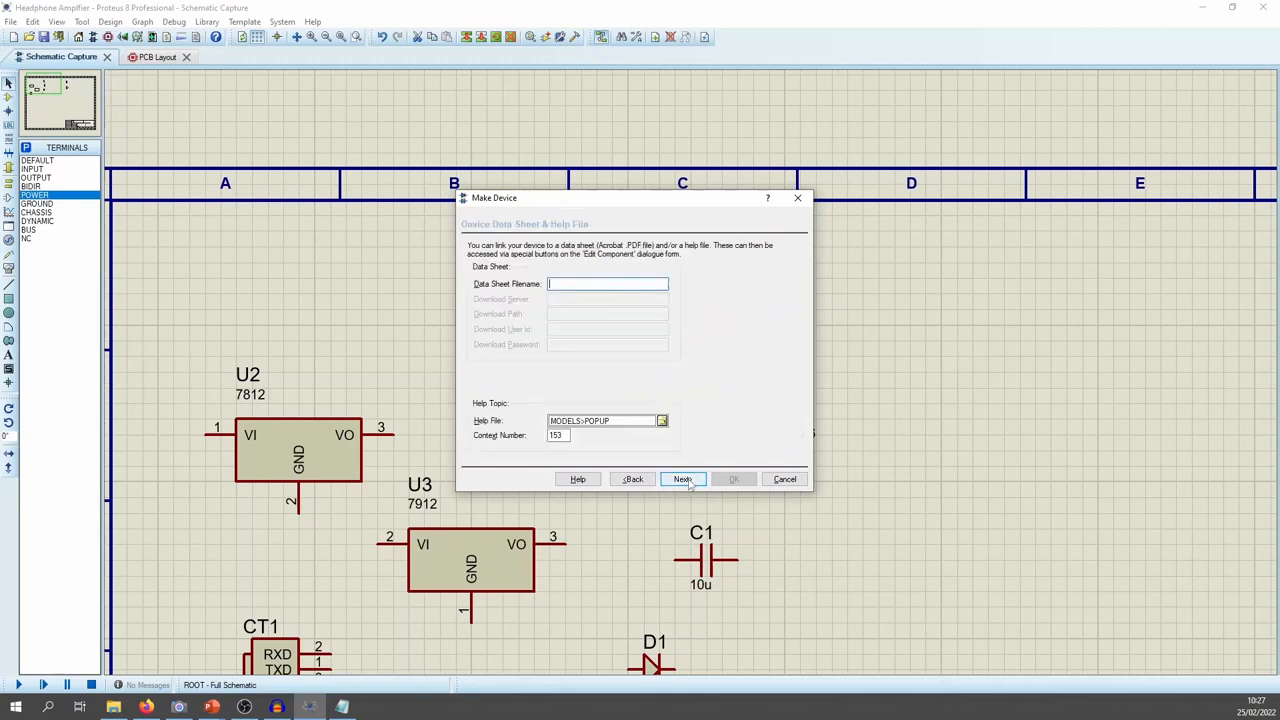
pyautogui.click(684, 479)
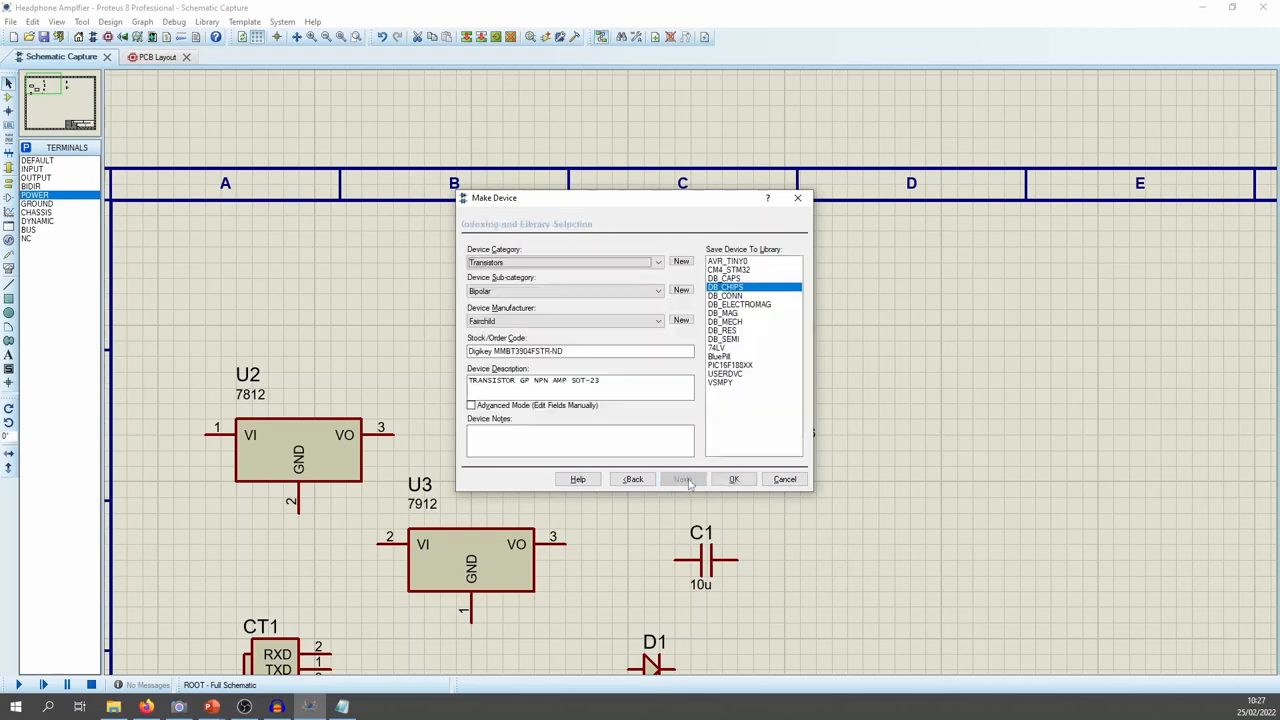
# Set the device manufacturer to (None), leave the stock code empty and shorten the description to "TRANSISTOR GP NPN SOT-23"
pyautogui.click(507, 325)
pyautogui.scroll(5, 505, 400)
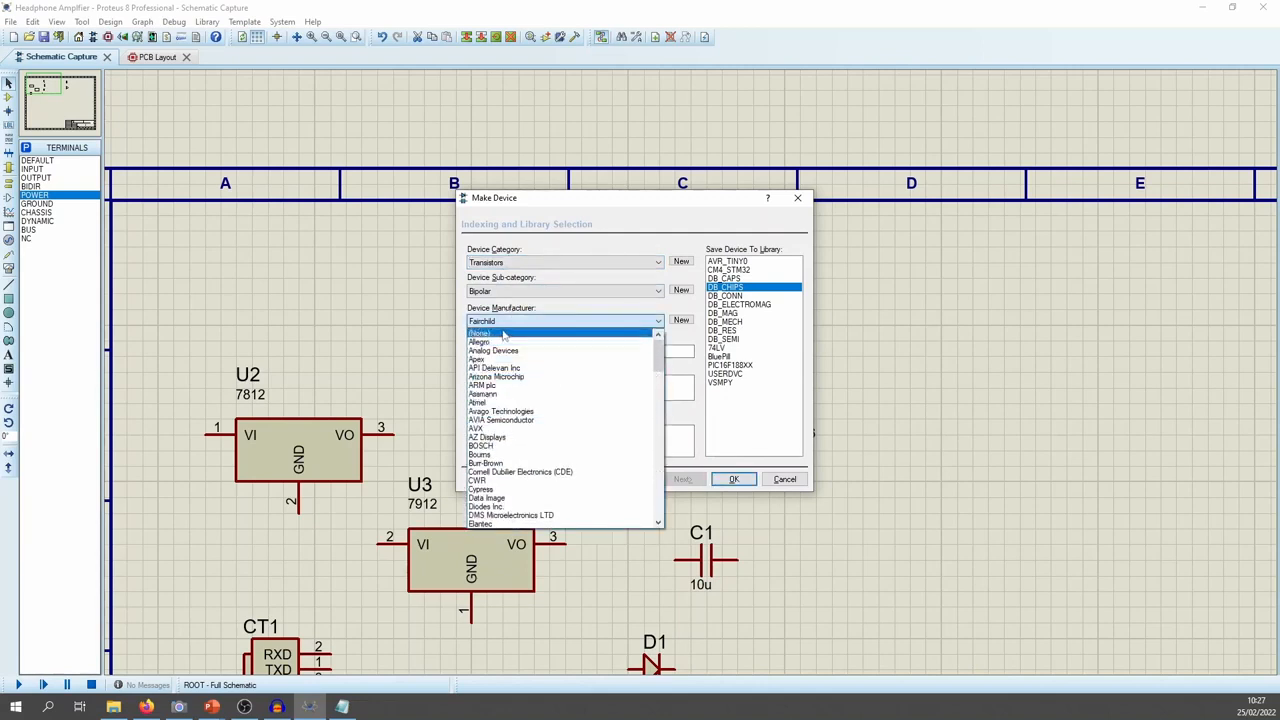
pyautogui.click(505, 335)
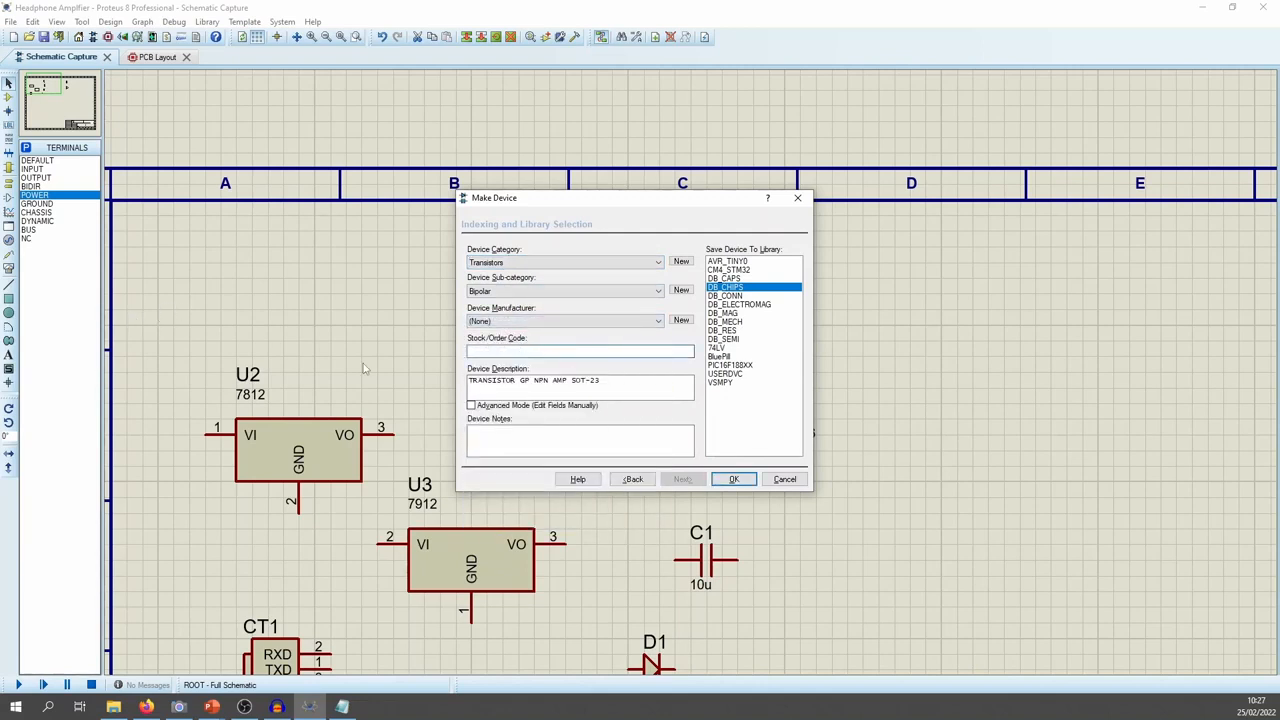
pyautogui.doubleClick(557, 380)
pyautogui.press('Delete')
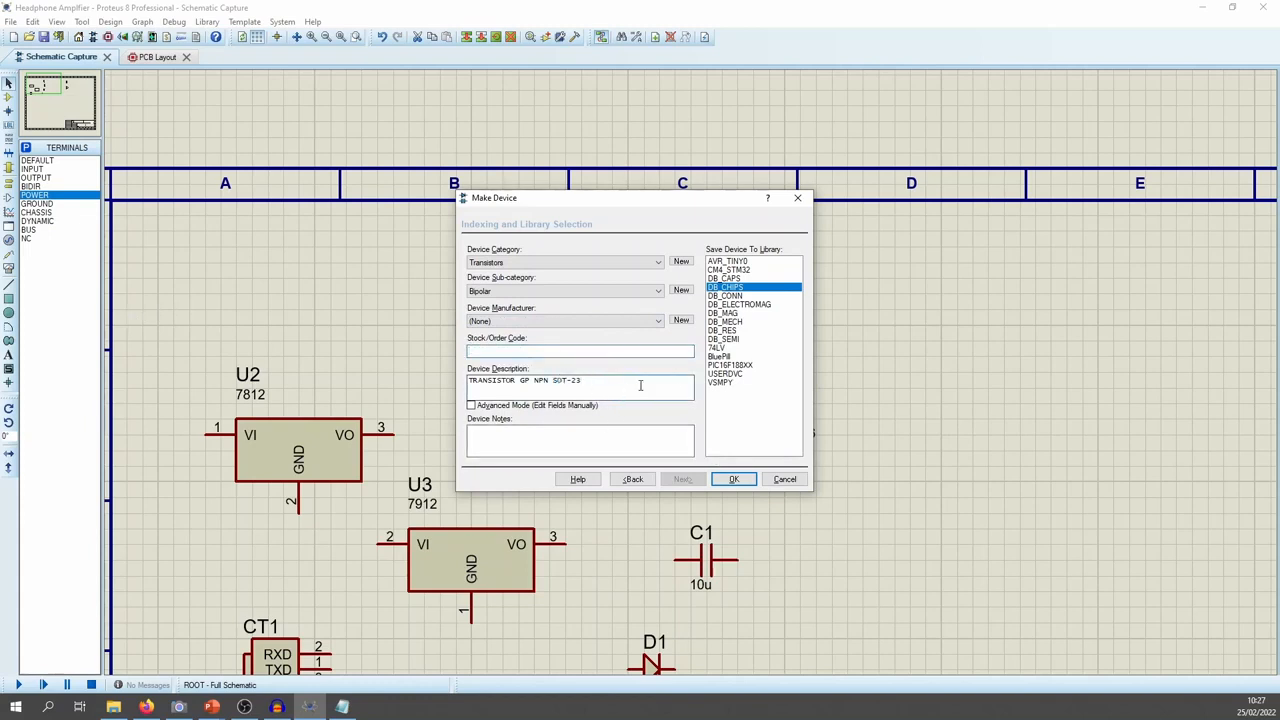
# Save the transistor device to the DB_SEMI library
pyautogui.click(641, 385)
pyautogui.click(738, 340)
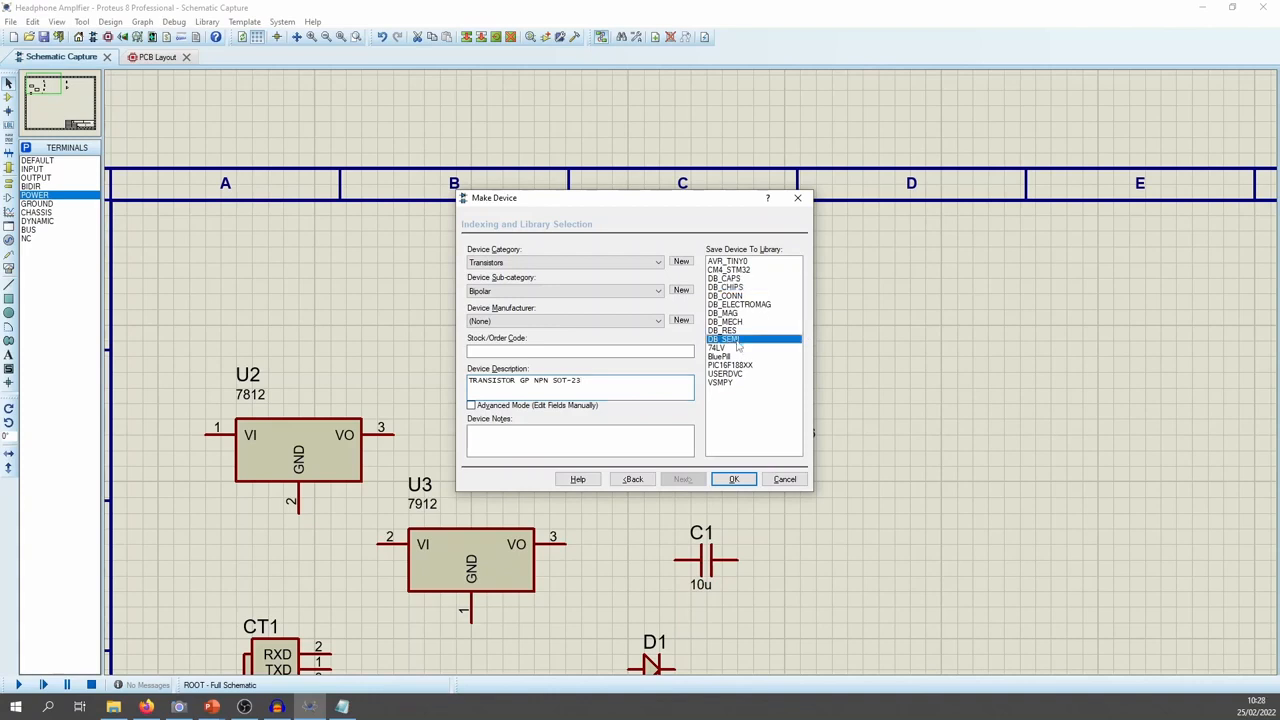
pyautogui.click(734, 479)
# Place the new NPN transistor device below op-amp U1:B and check its component properties
pyautogui.scroll(-1, 951, 393)
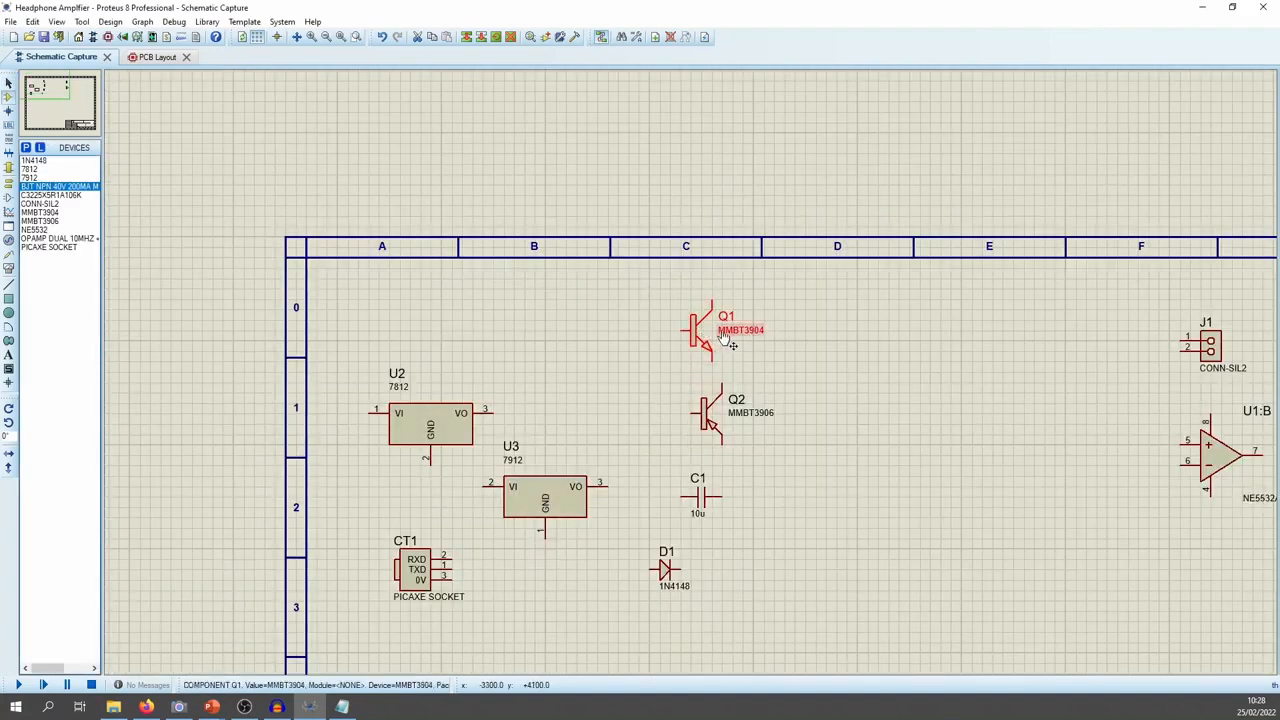
pyautogui.click(1078, 452)
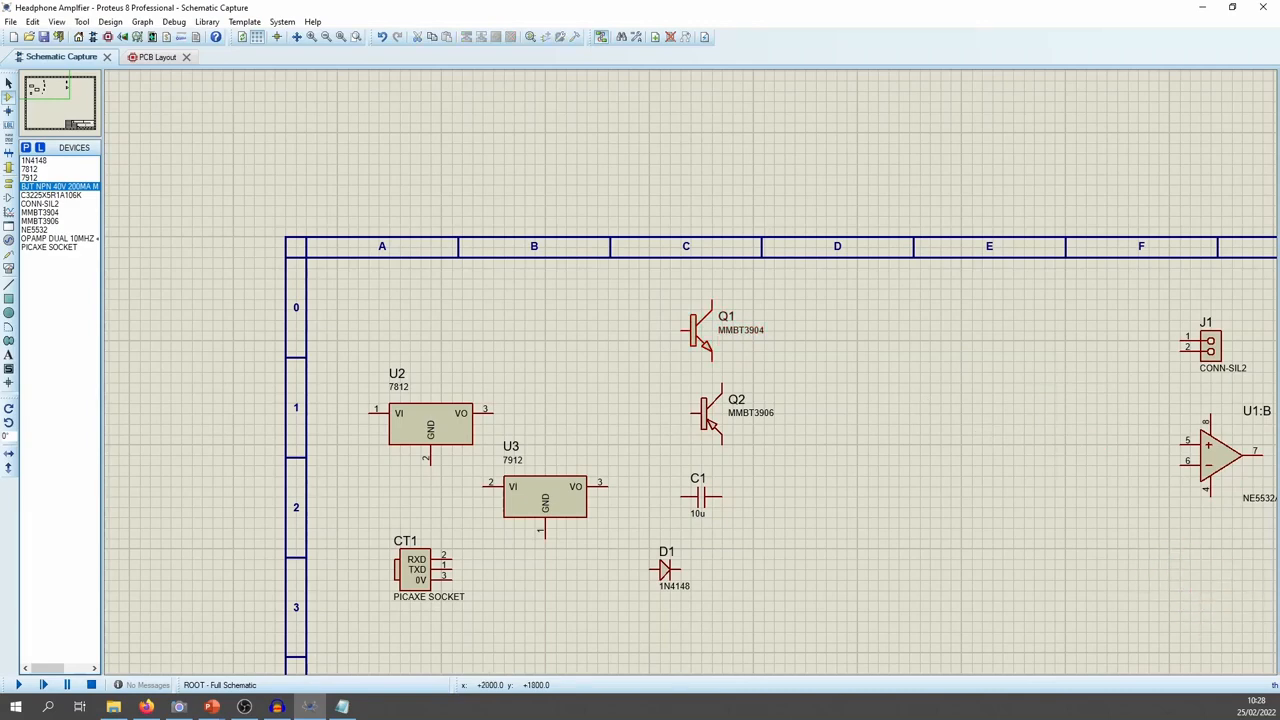
pyautogui.click(1012, 562)
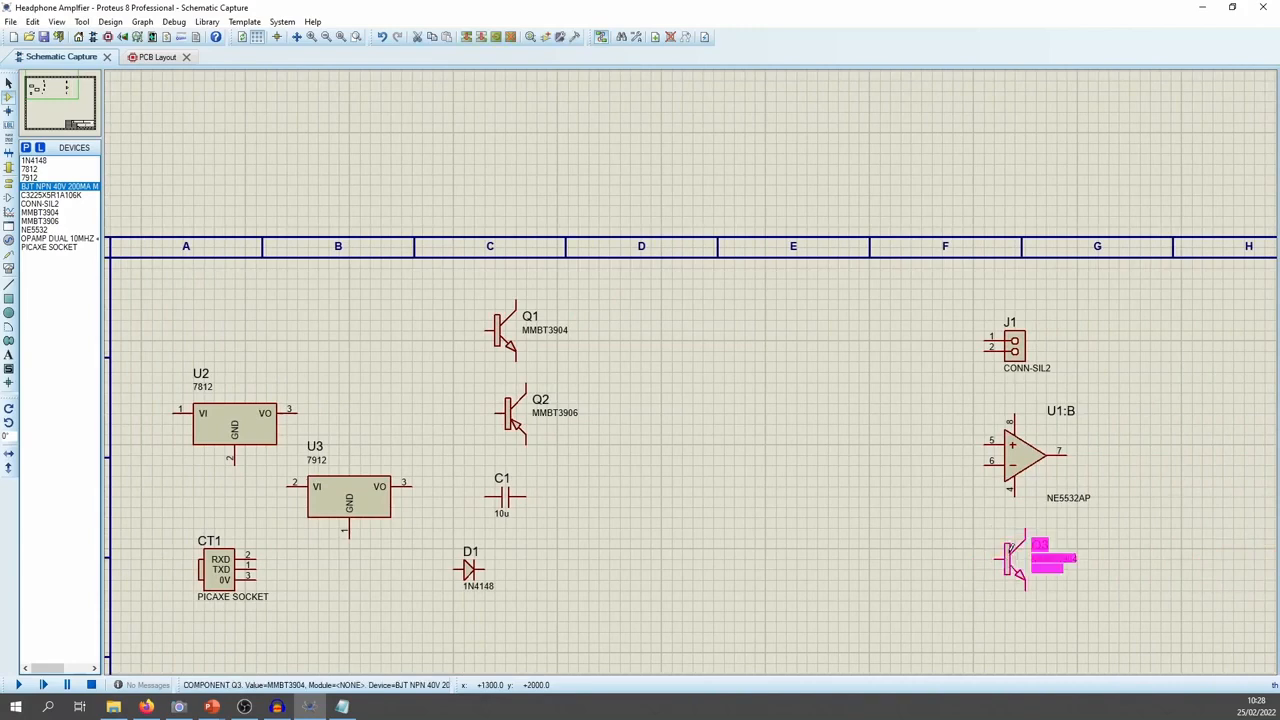
pyautogui.doubleClick(1012, 562)
pyautogui.click(779, 227)
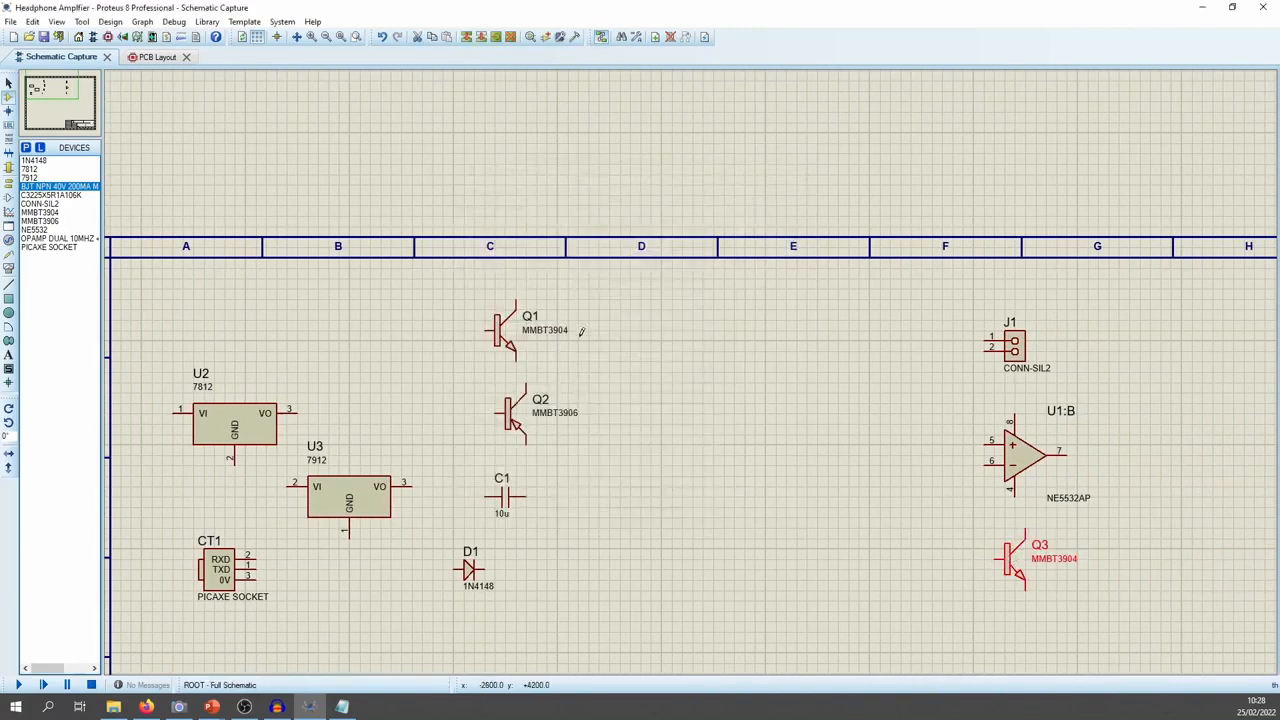
# Delete the original MMBT3904 transistor Q1 from the schematic
pyautogui.rightClick(498, 336)
pyautogui.rightClick(498, 336)
pyautogui.scroll(-1, 691, 440)
pyautogui.middleClick(690, 432)
pyautogui.click(709, 345)
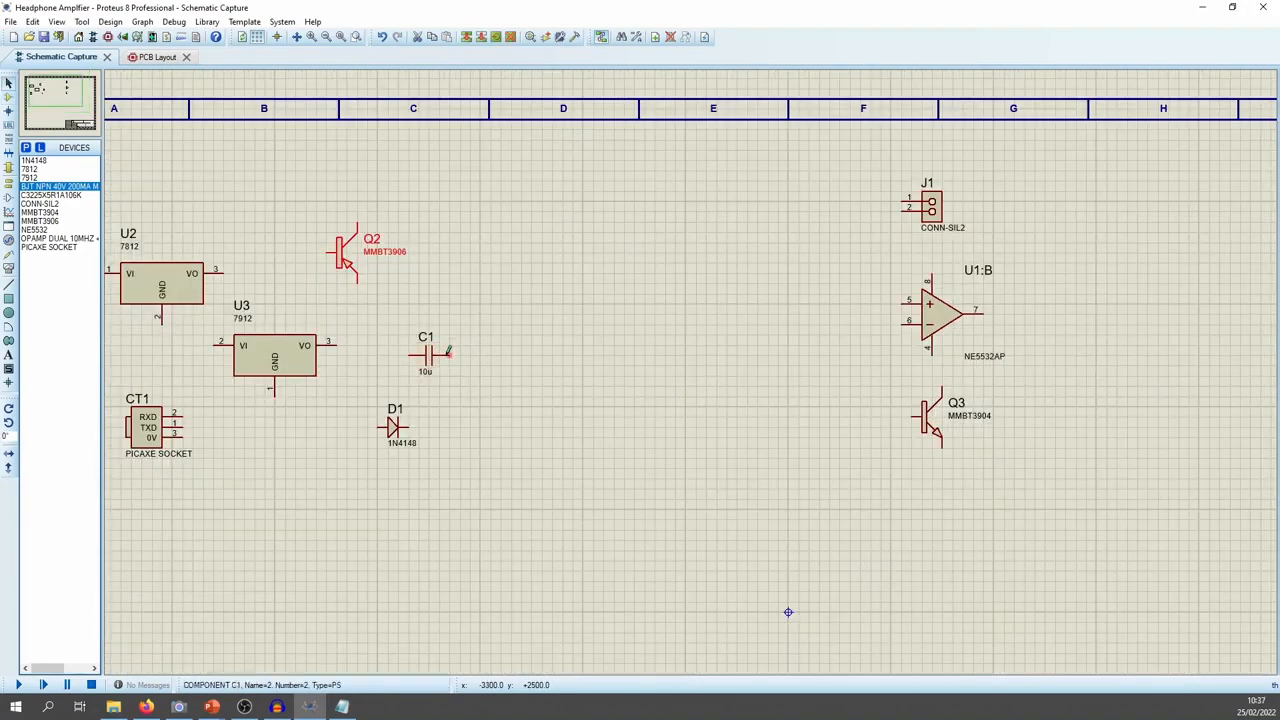
pyautogui.scroll(1, 428, 360)
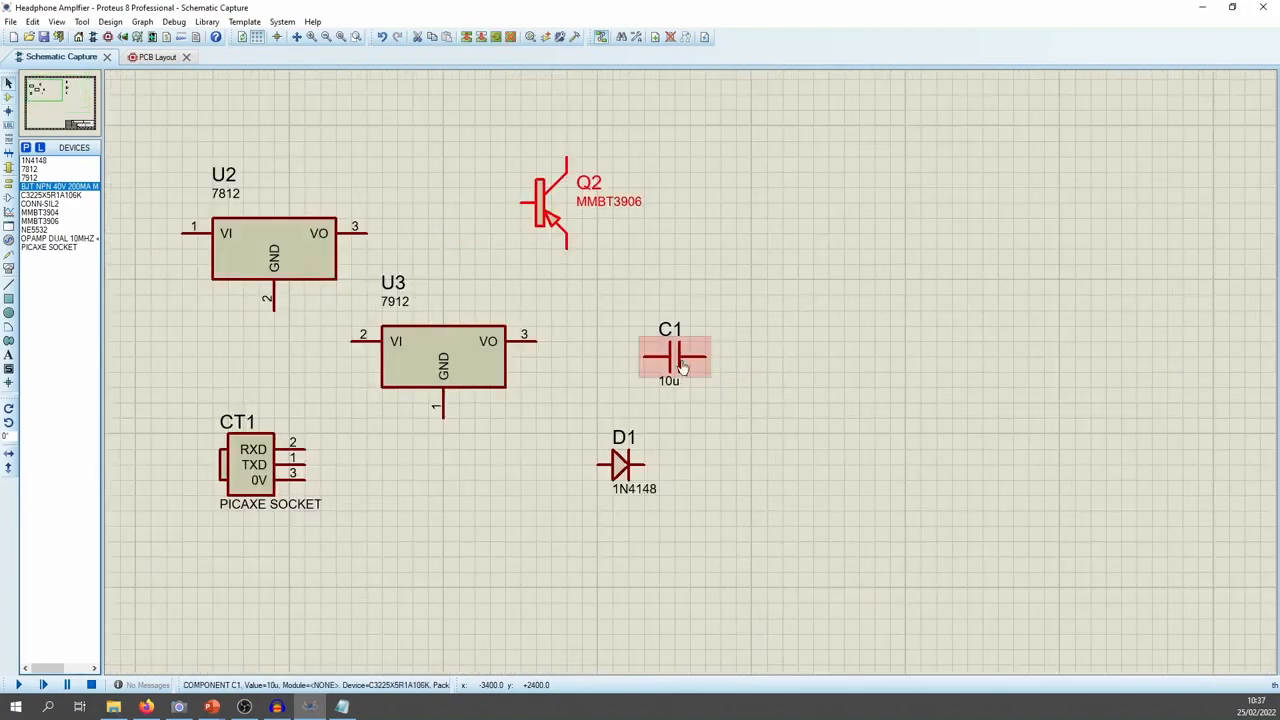
# Move capacitor C1 into the clear area beside op-amp U1:B
pyautogui.click(683, 368)
pyautogui.moveTo(683, 368); pyautogui.dragTo(620, 268)
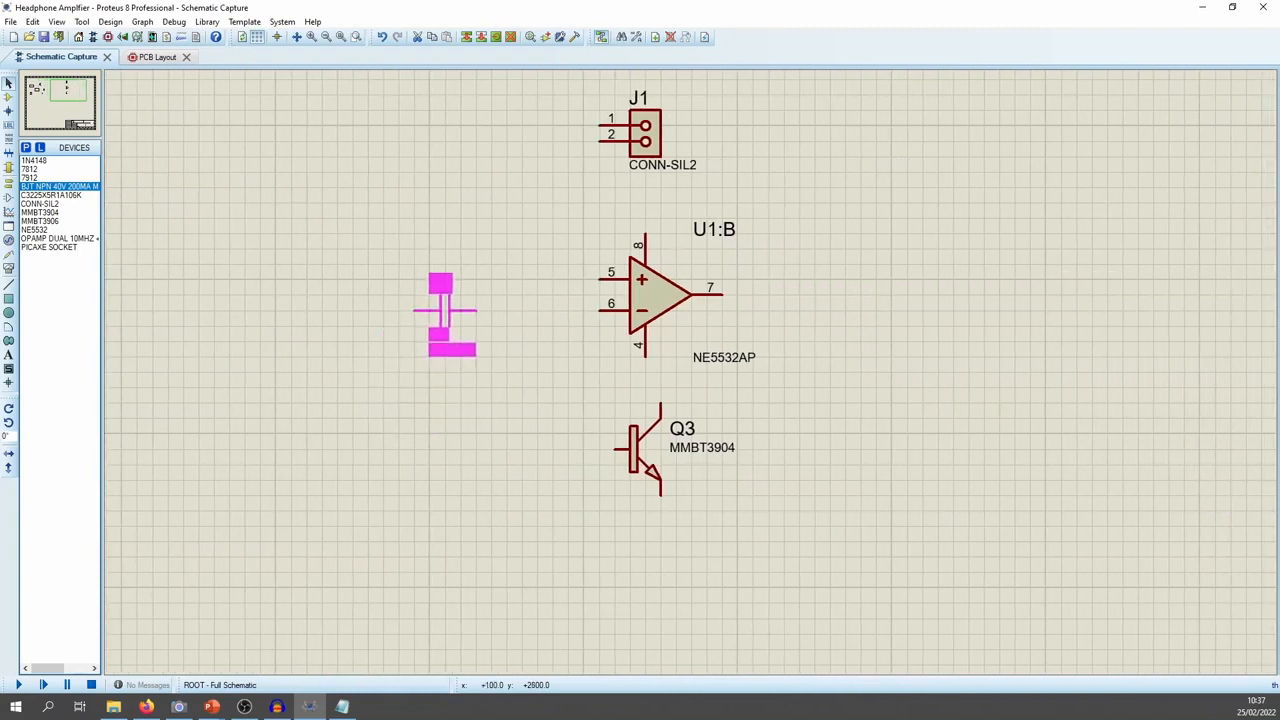
pyautogui.click(464, 338)
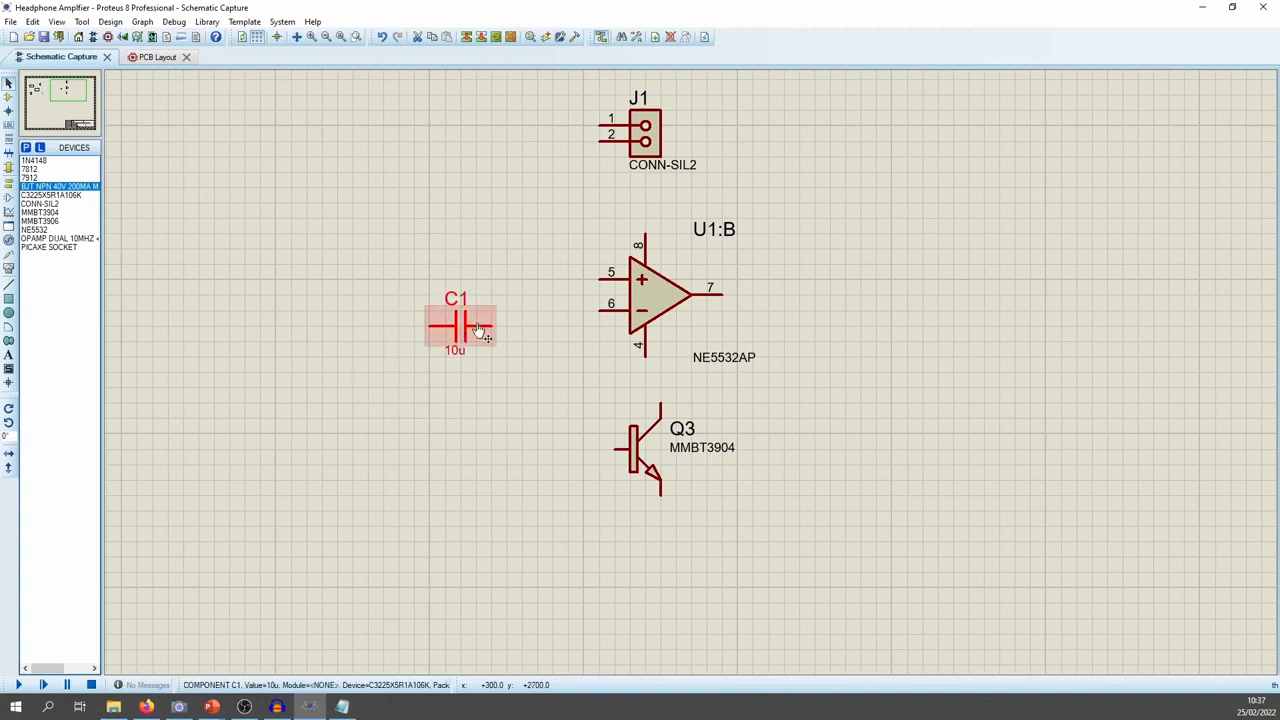
pyautogui.press('F6')
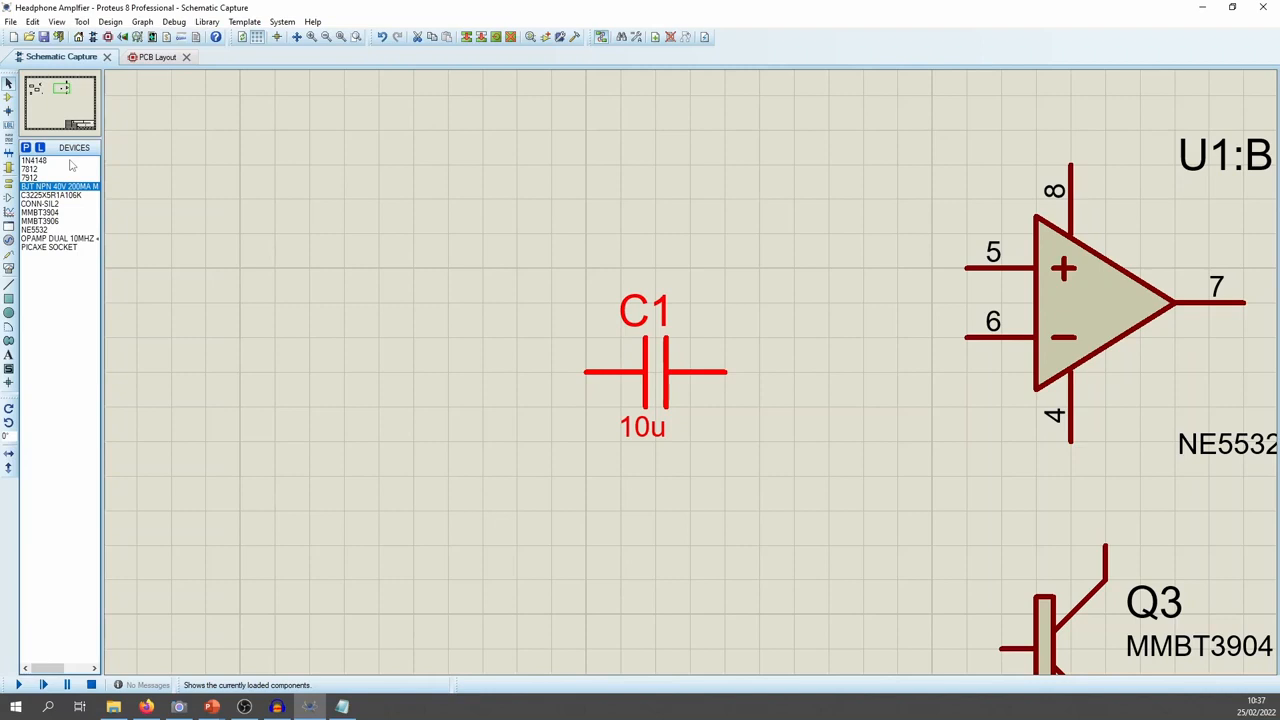
pyautogui.click(746, 308)
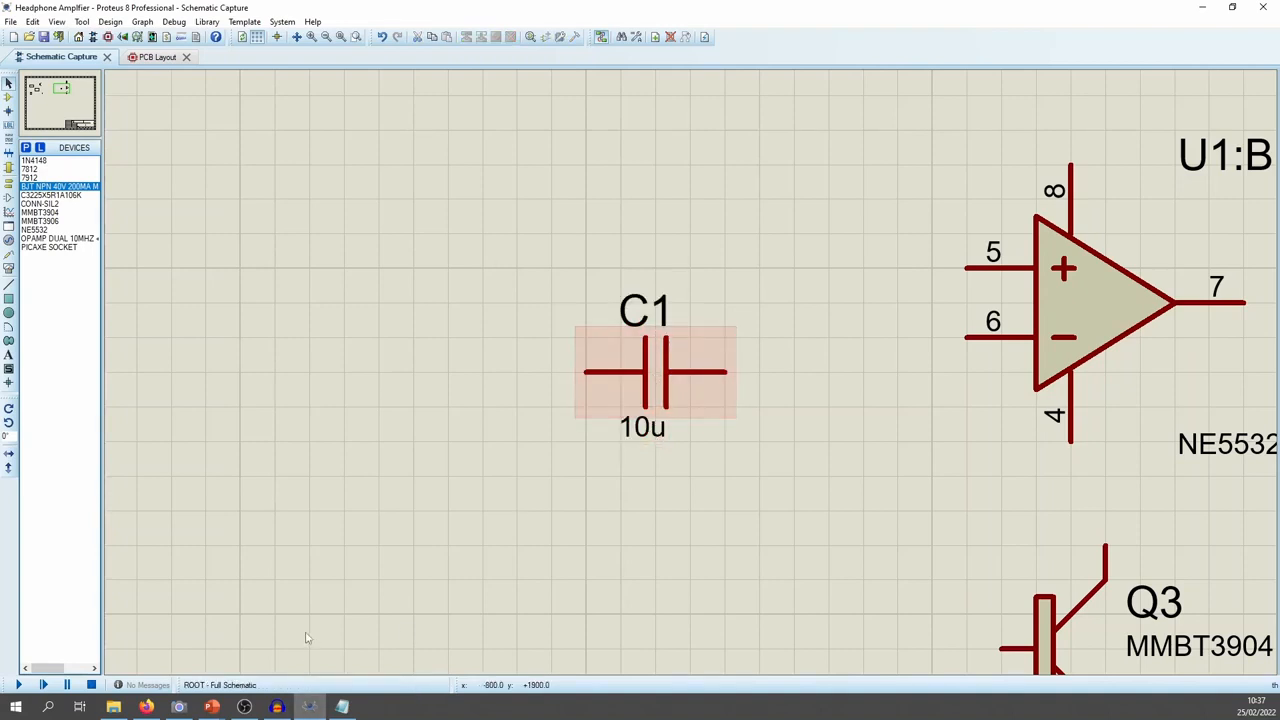
# Switch to the Mouser website in Firefox and open the Capacitors category under Passive Components
pyautogui.click(146, 711)
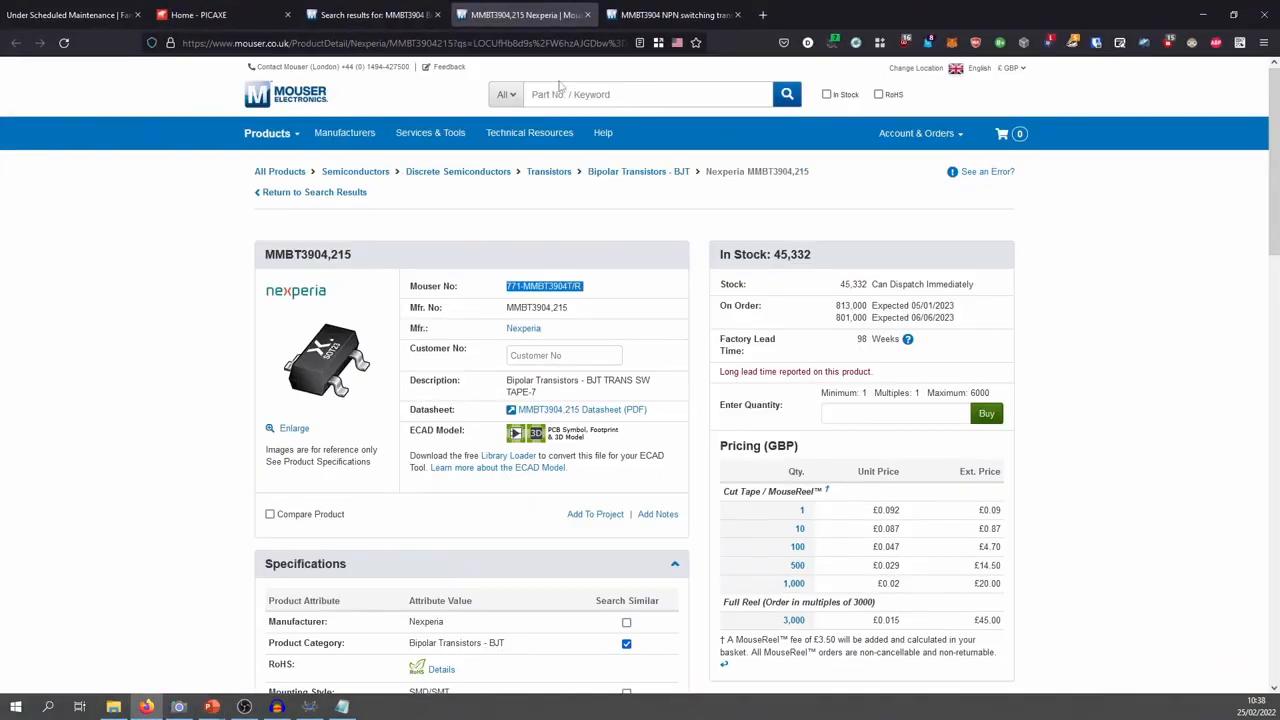
pyautogui.click(567, 94)
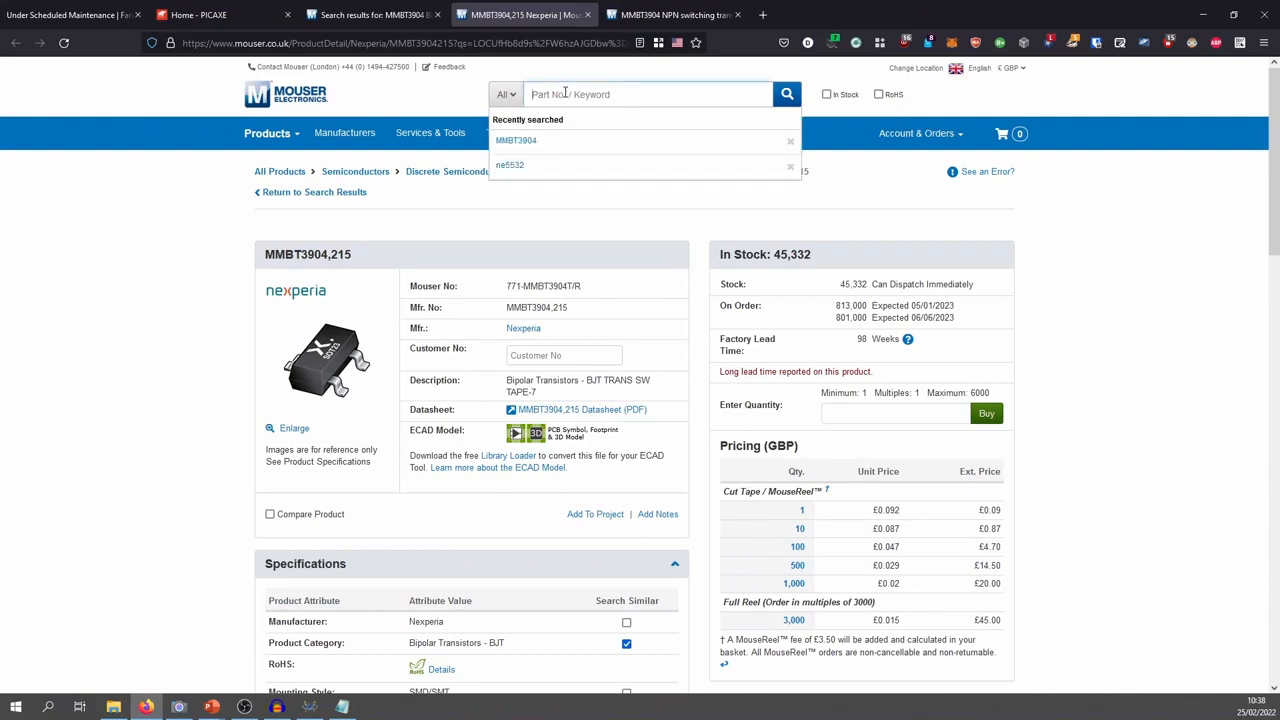
pyautogui.click(296, 104)
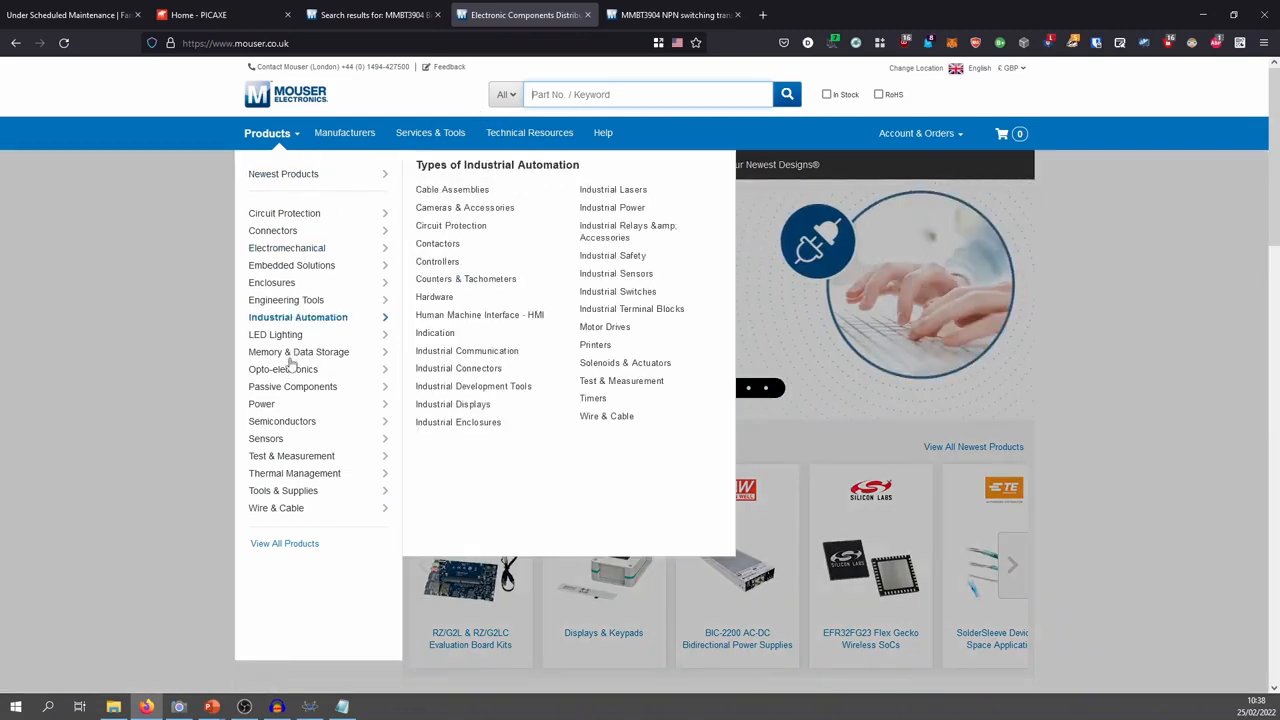
pyautogui.moveTo(292, 452)
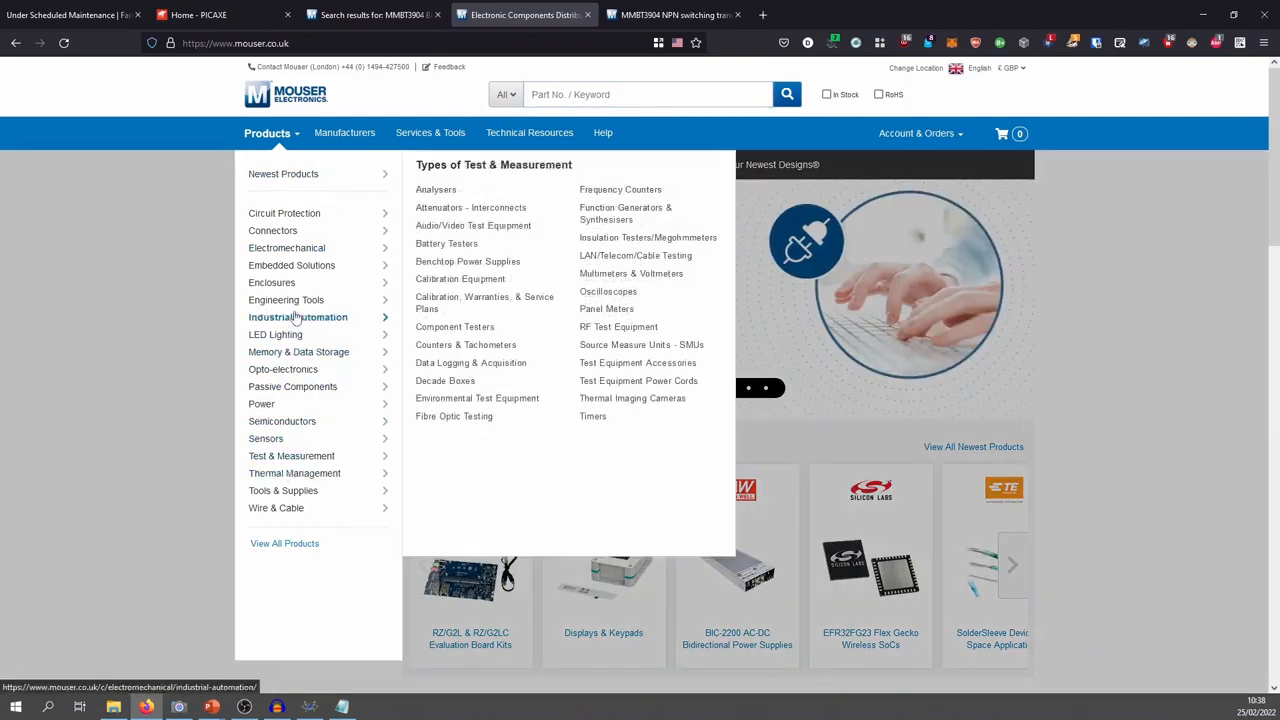
pyautogui.moveTo(296, 317)
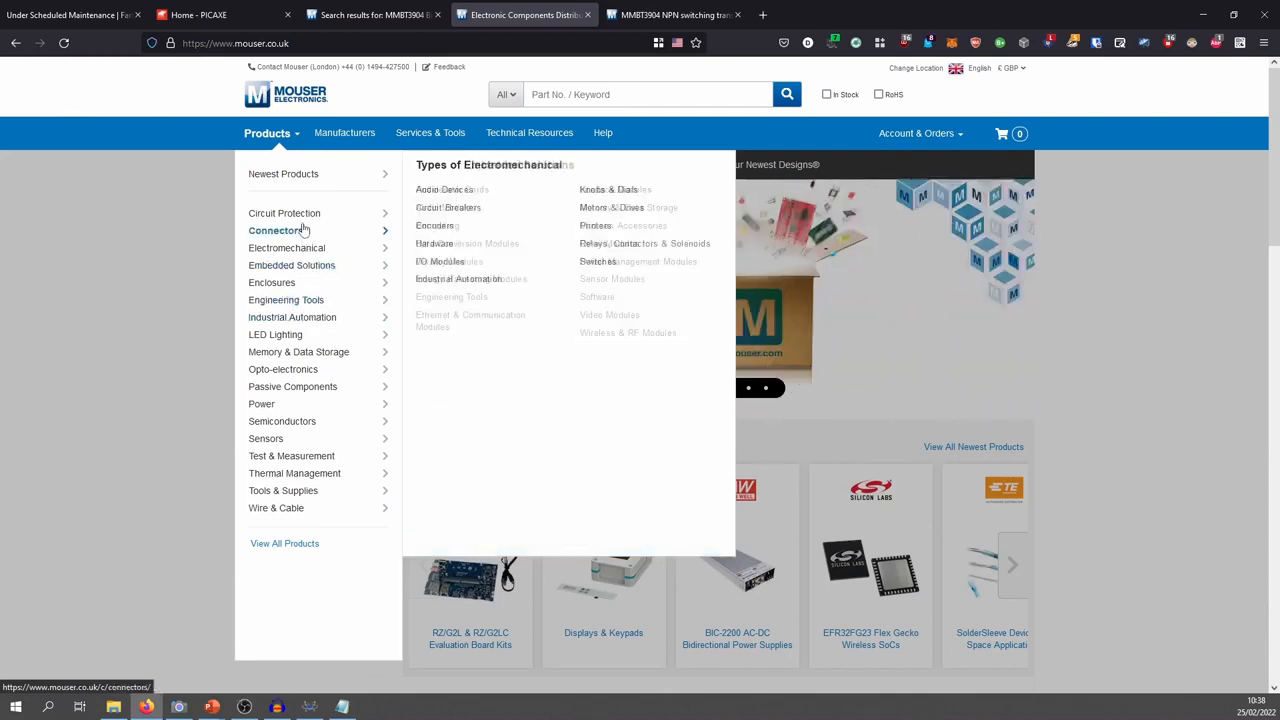
pyautogui.moveTo(298, 252)
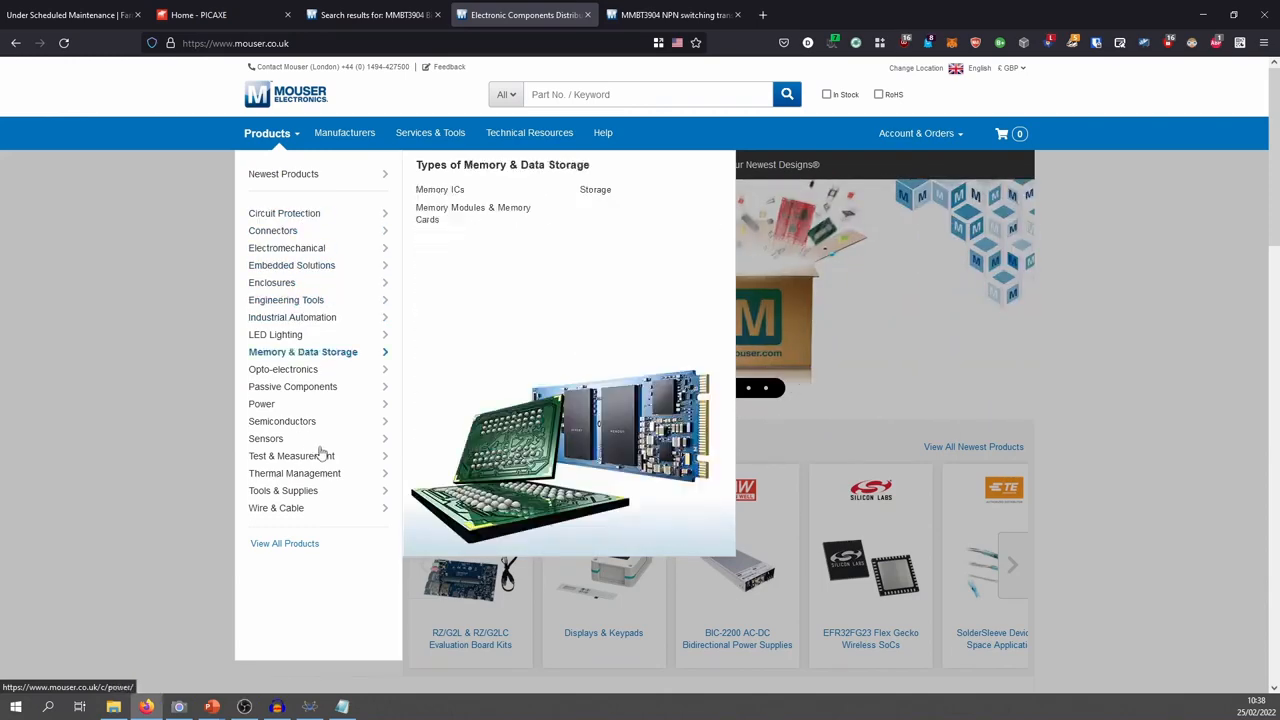
pyautogui.moveTo(290, 425)
pyautogui.moveTo(288, 389)
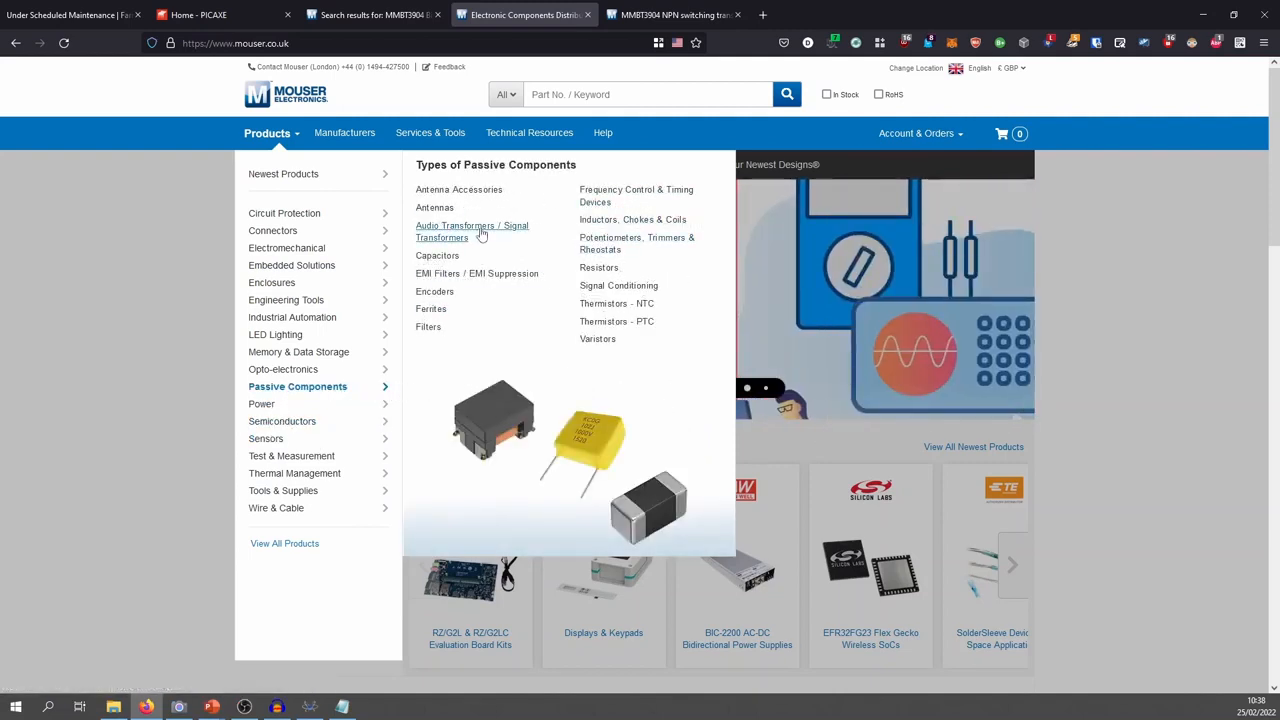
pyautogui.click(446, 260)
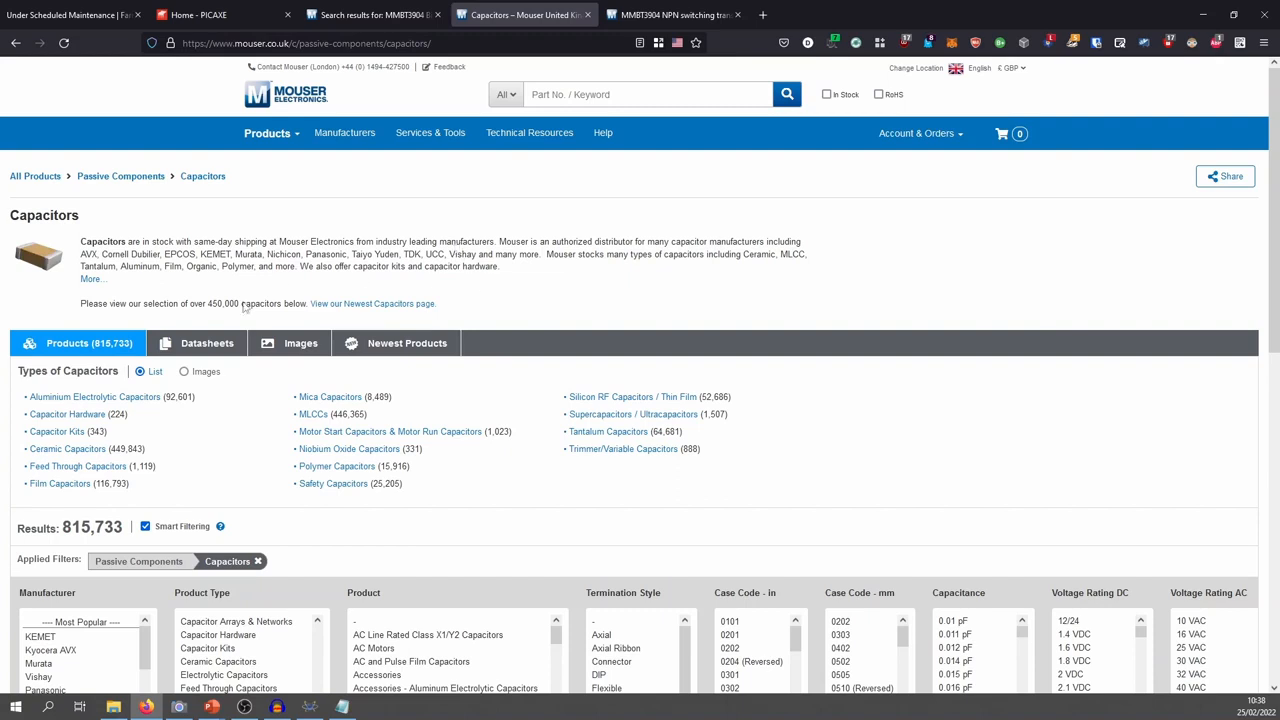
# Narrow the capacitor category to MLCCs and open Multilayer Ceramic Capacitors MLCC - SMD/SMT
pyautogui.scroll(-1, 418, 346)
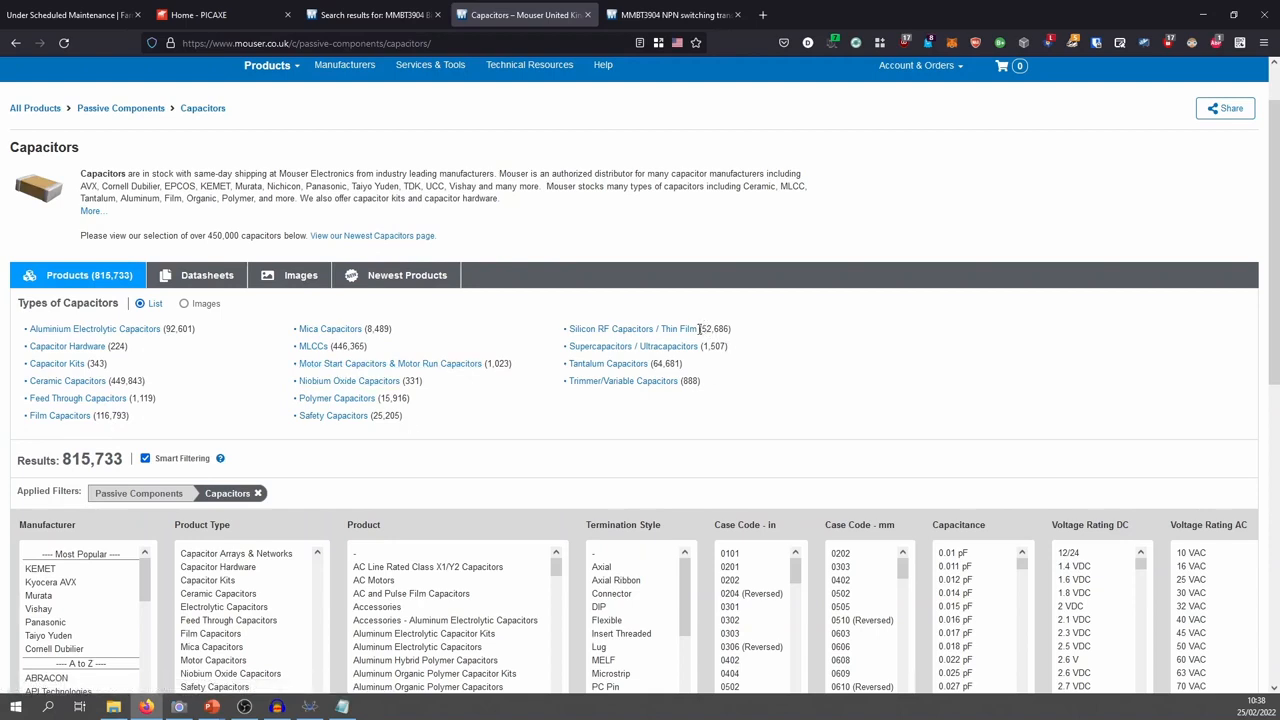
pyautogui.moveTo(699, 328); pyautogui.dragTo(723, 329)
pyautogui.moveTo(336, 346); pyautogui.dragTo(366, 345)
pyautogui.moveTo(96, 416); pyautogui.dragTo(130, 381)
pyautogui.click(140, 381)
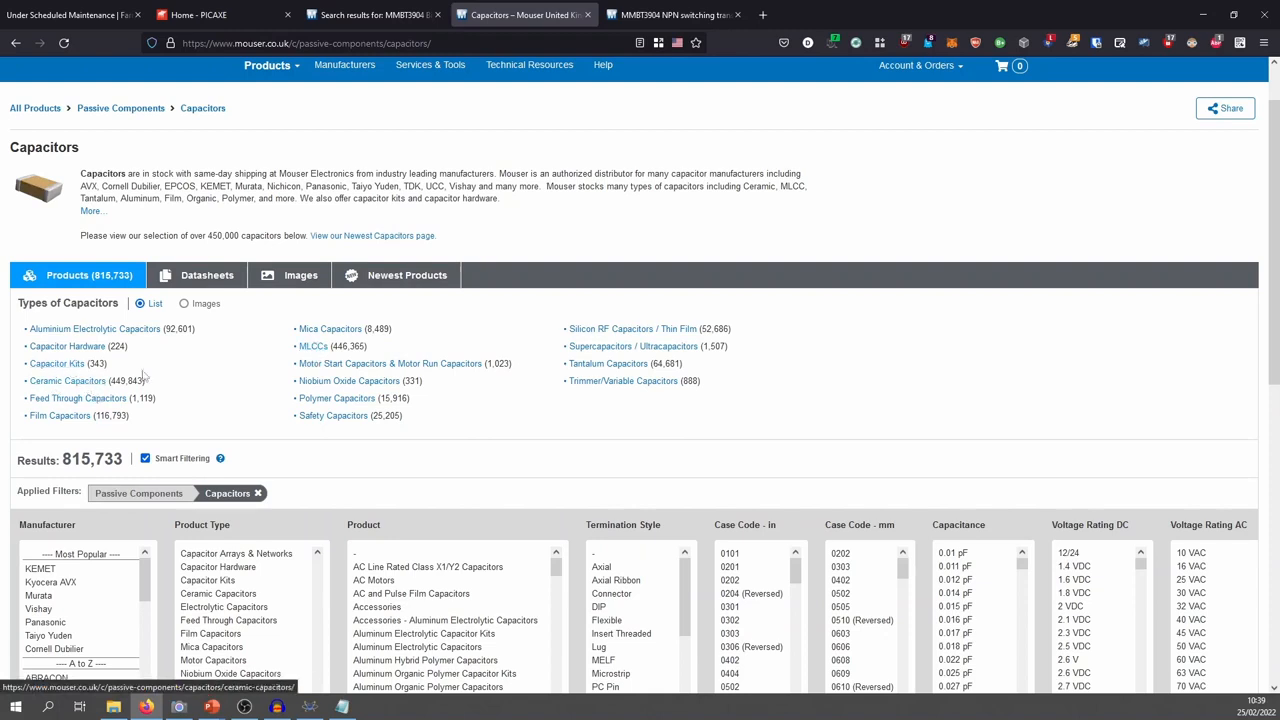
pyautogui.click(307, 350)
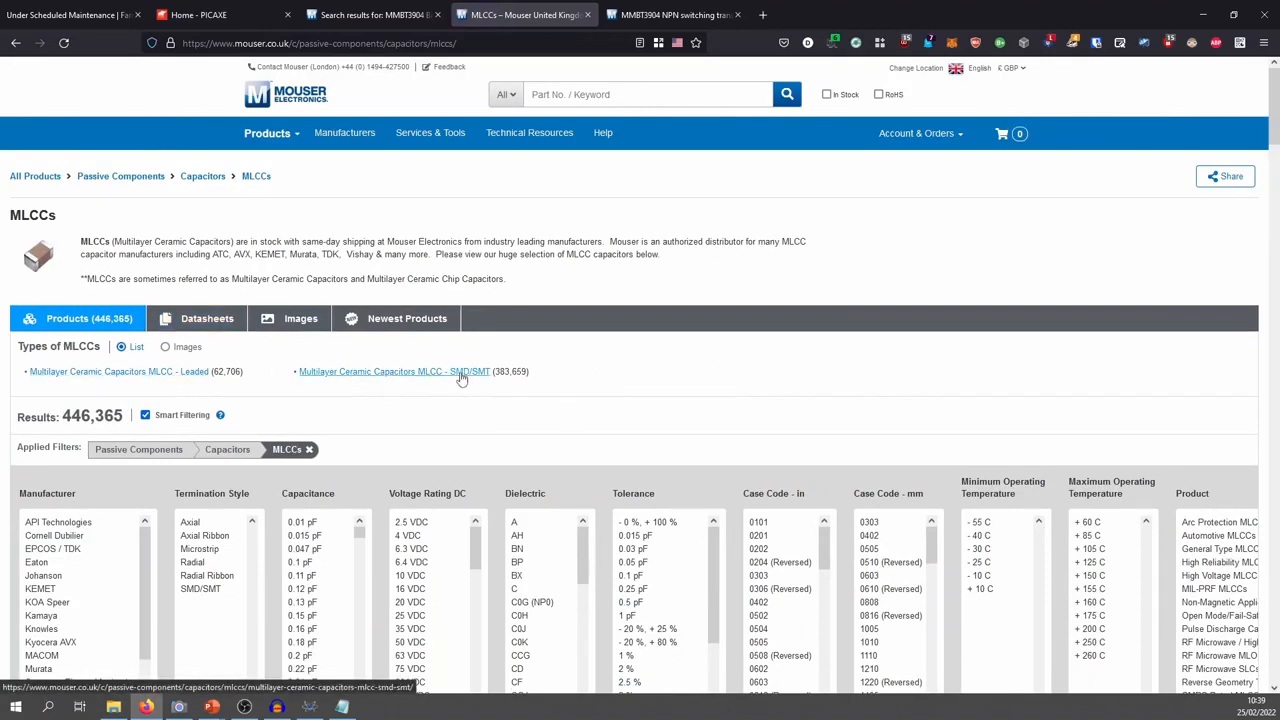
pyautogui.doubleClick(502, 371)
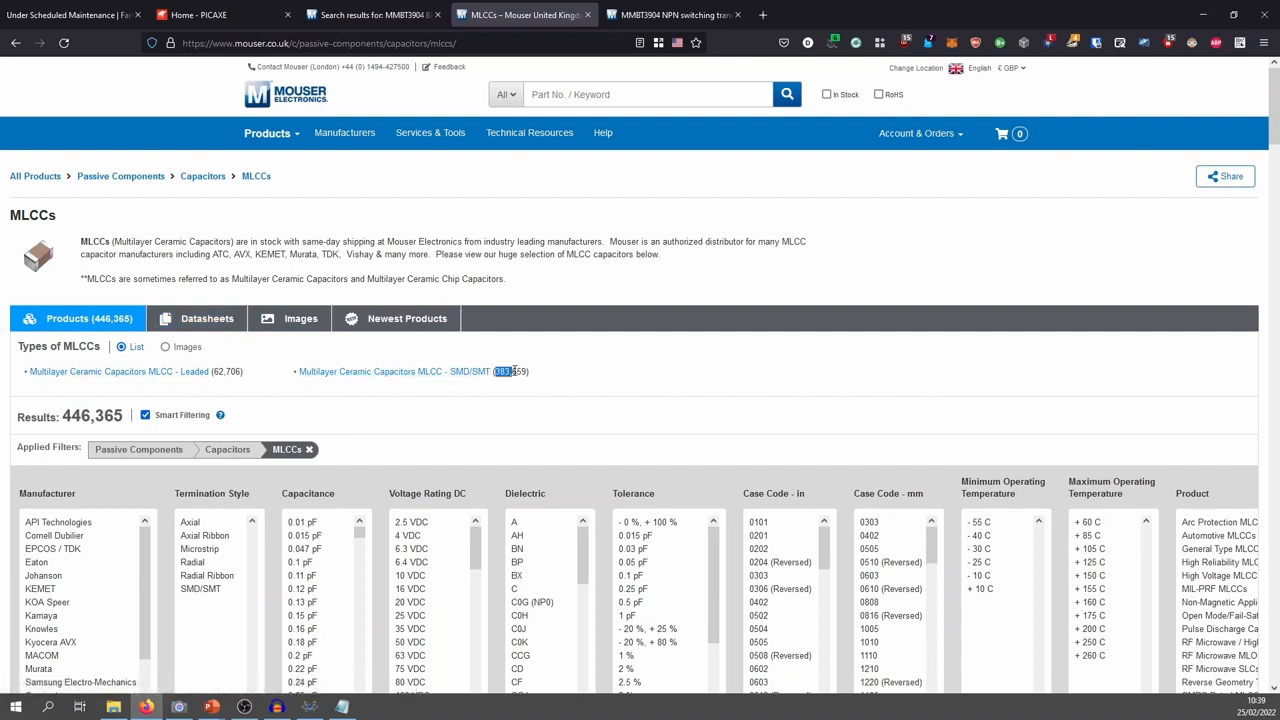
pyautogui.click(431, 374)
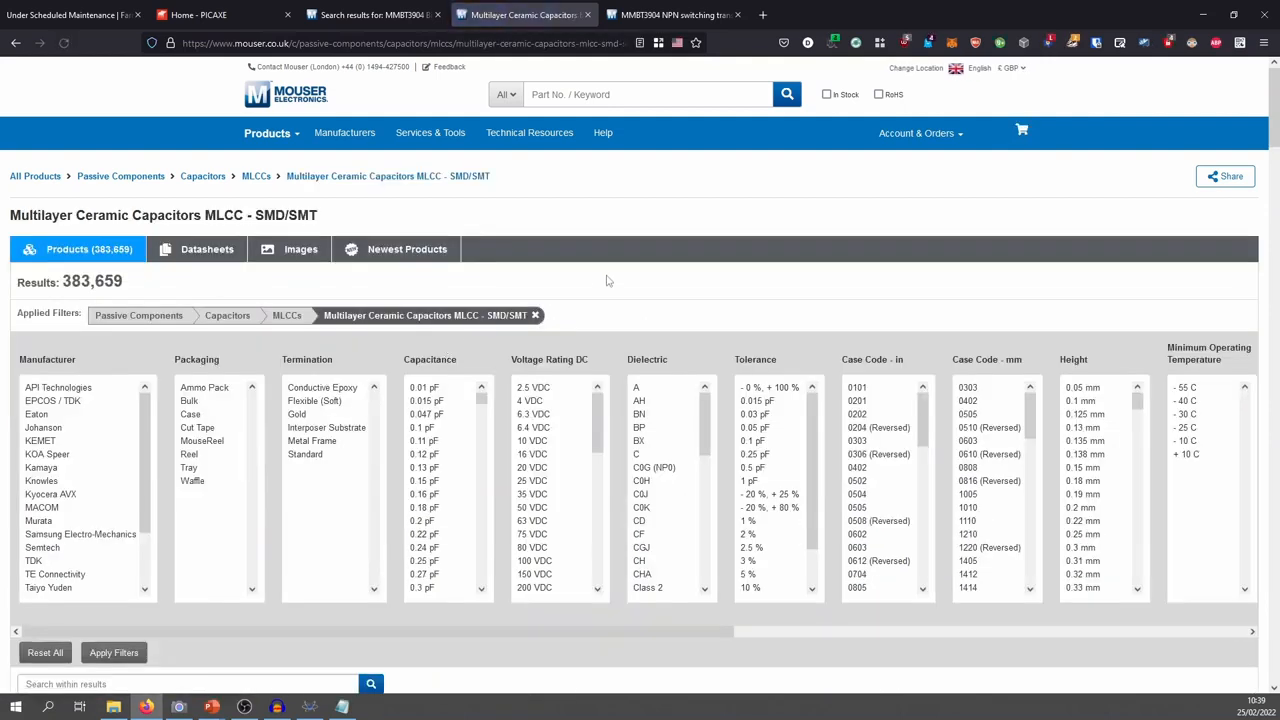
# Filter the capacitors by a capacitance of 0.1 uF and a DC voltage rating of 50 VDC or higher
pyautogui.scroll(-2, 531, 200)
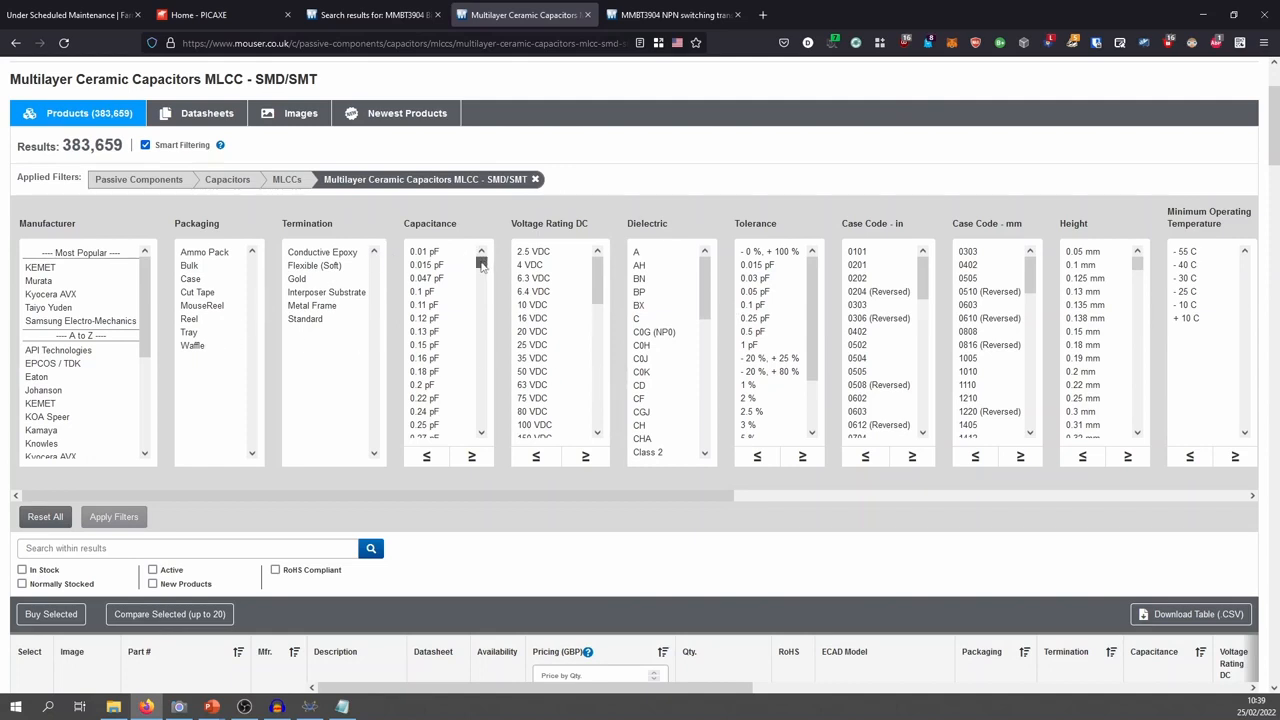
pyautogui.moveTo(481, 263); pyautogui.dragTo(480, 393)
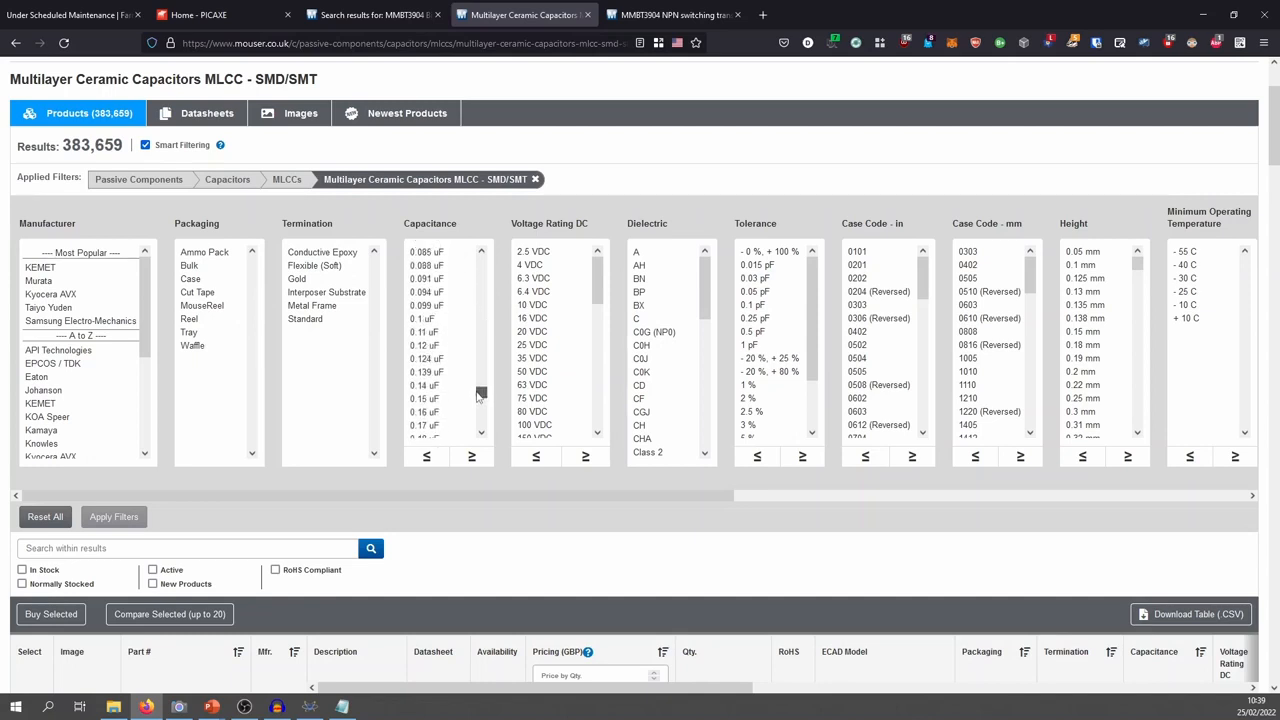
pyautogui.click(426, 320)
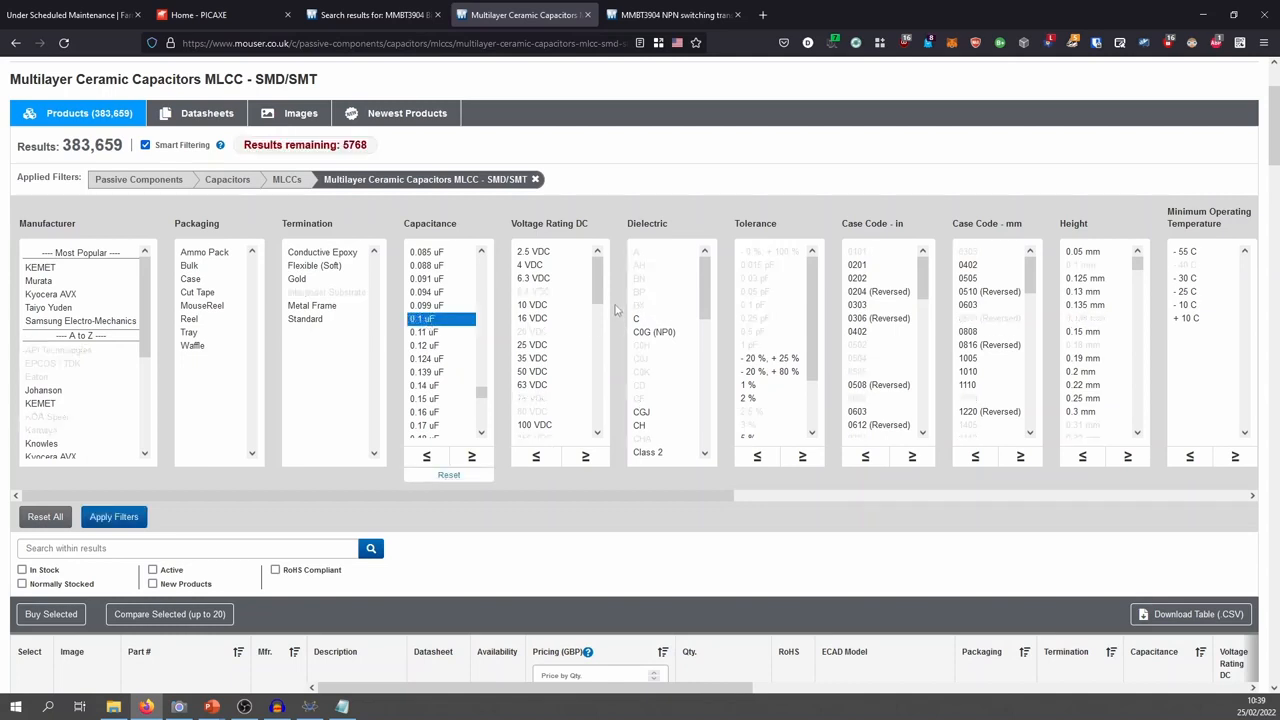
pyautogui.click(547, 373)
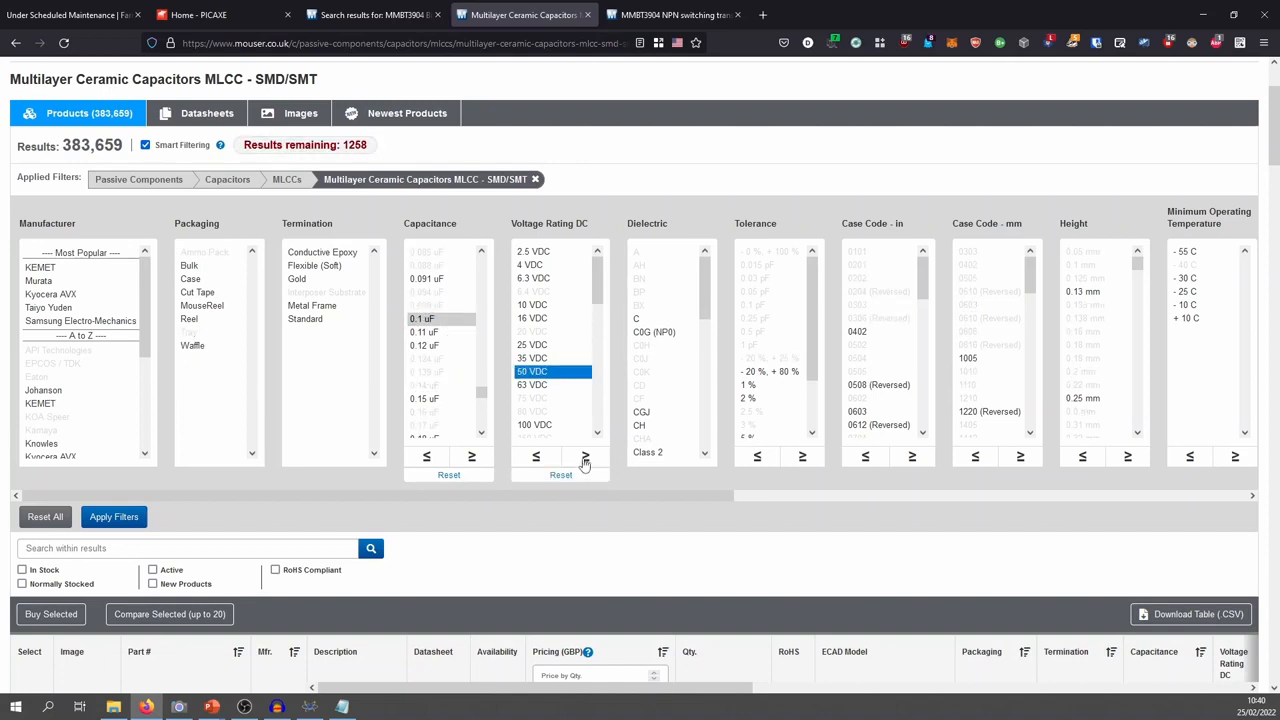
pyautogui.click(586, 458)
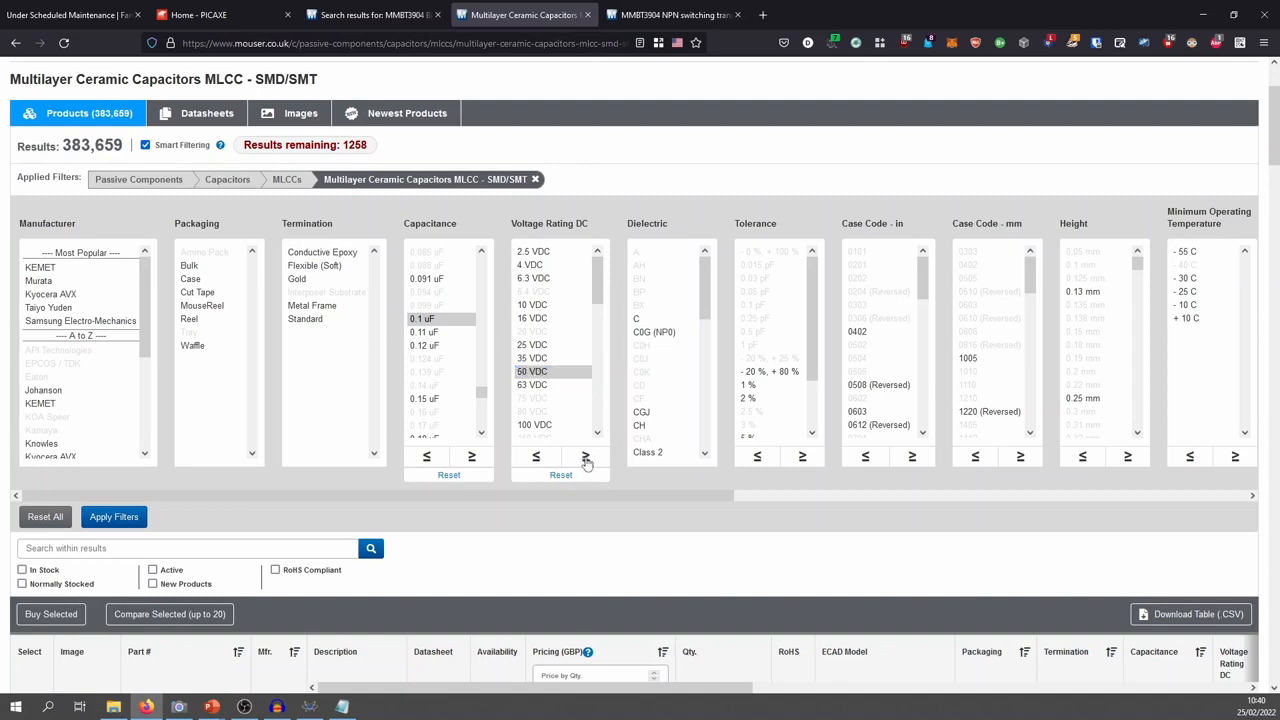
pyautogui.click(599, 280)
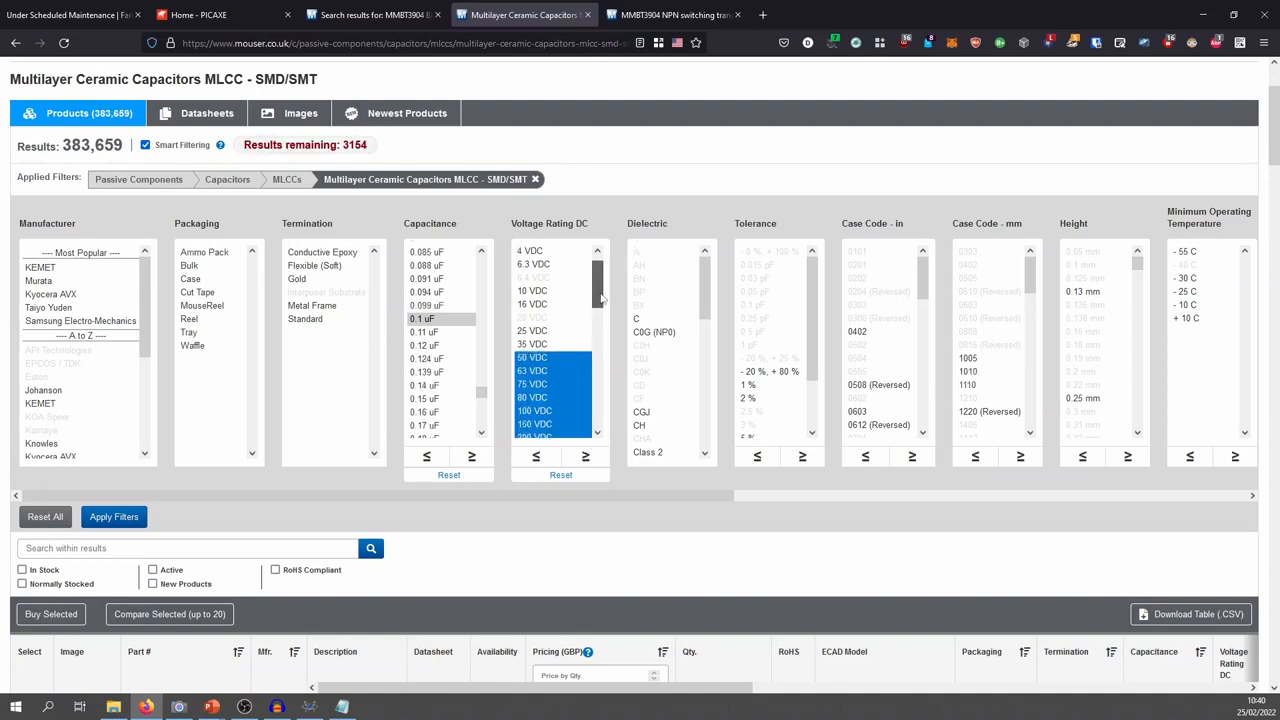
# Restrict the dielectric filter to X7R
pyautogui.moveTo(706, 276); pyautogui.dragTo(702, 379)
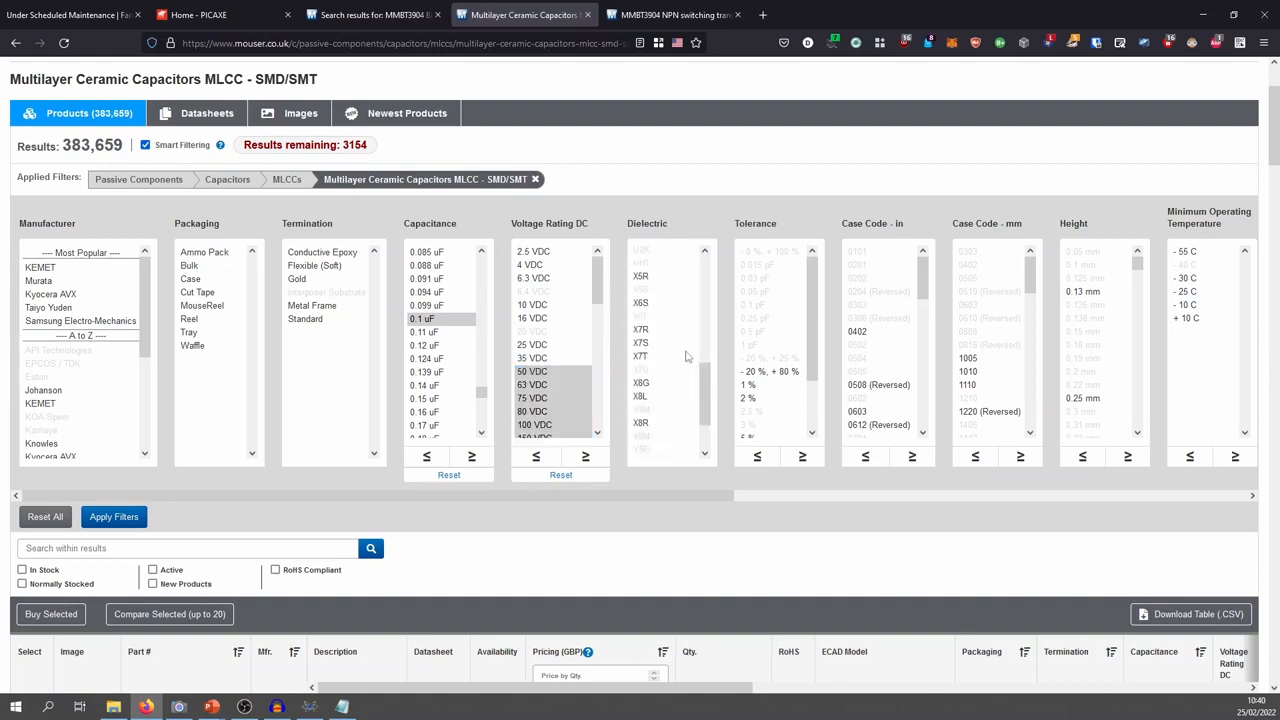
pyautogui.click(641, 330)
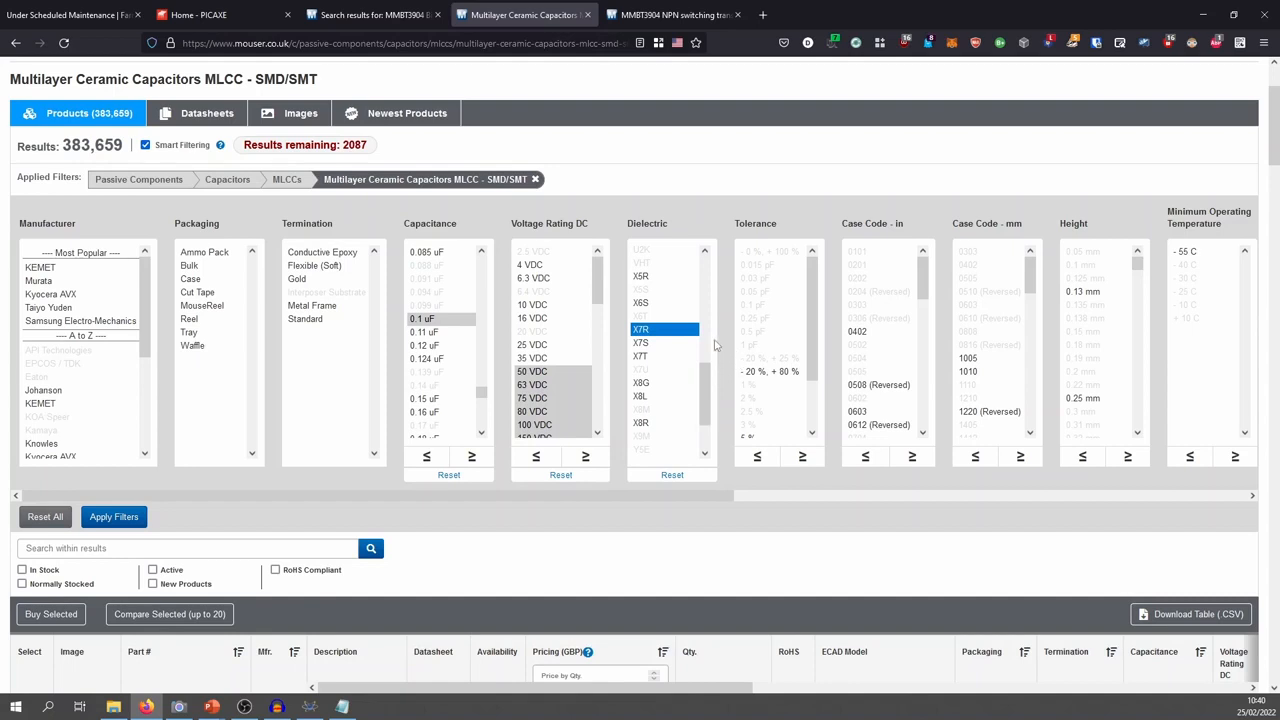
pyautogui.click(828, 348)
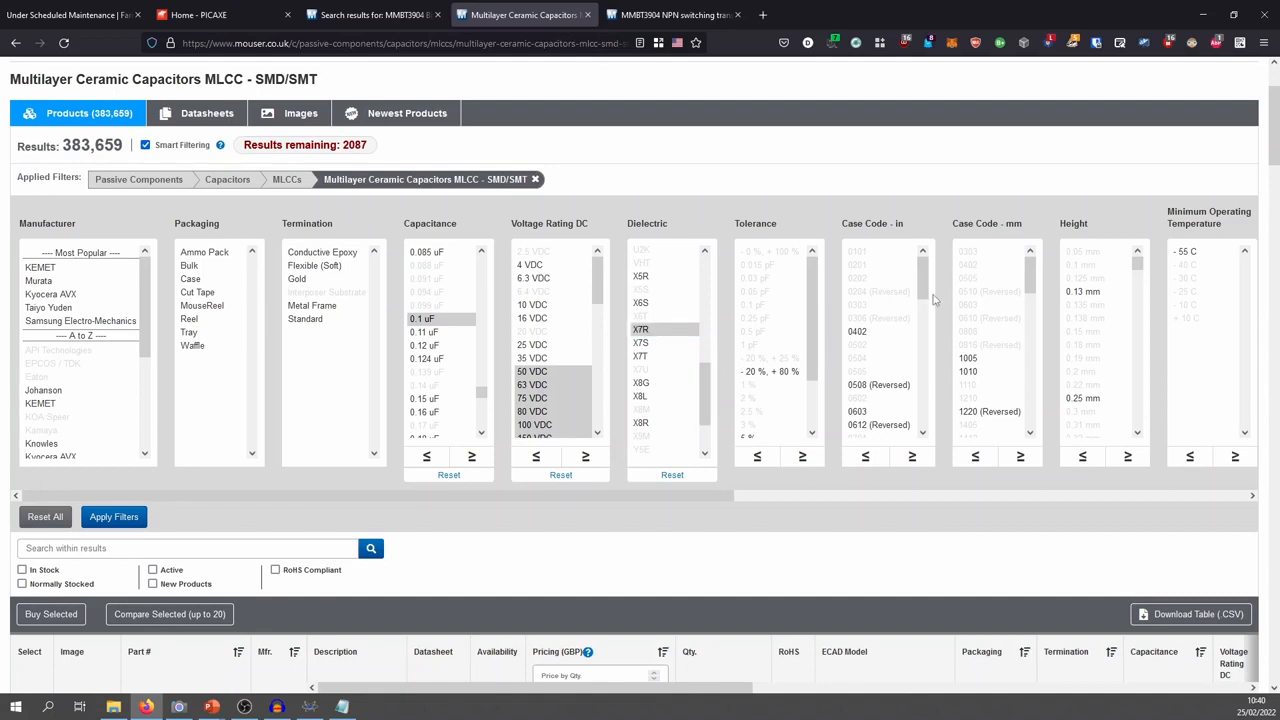
# Limit the results to In Stock, Normally Stocked parts with inch case code 0805 and apply the filters
pyautogui.moveTo(926, 288); pyautogui.dragTo(927, 318)
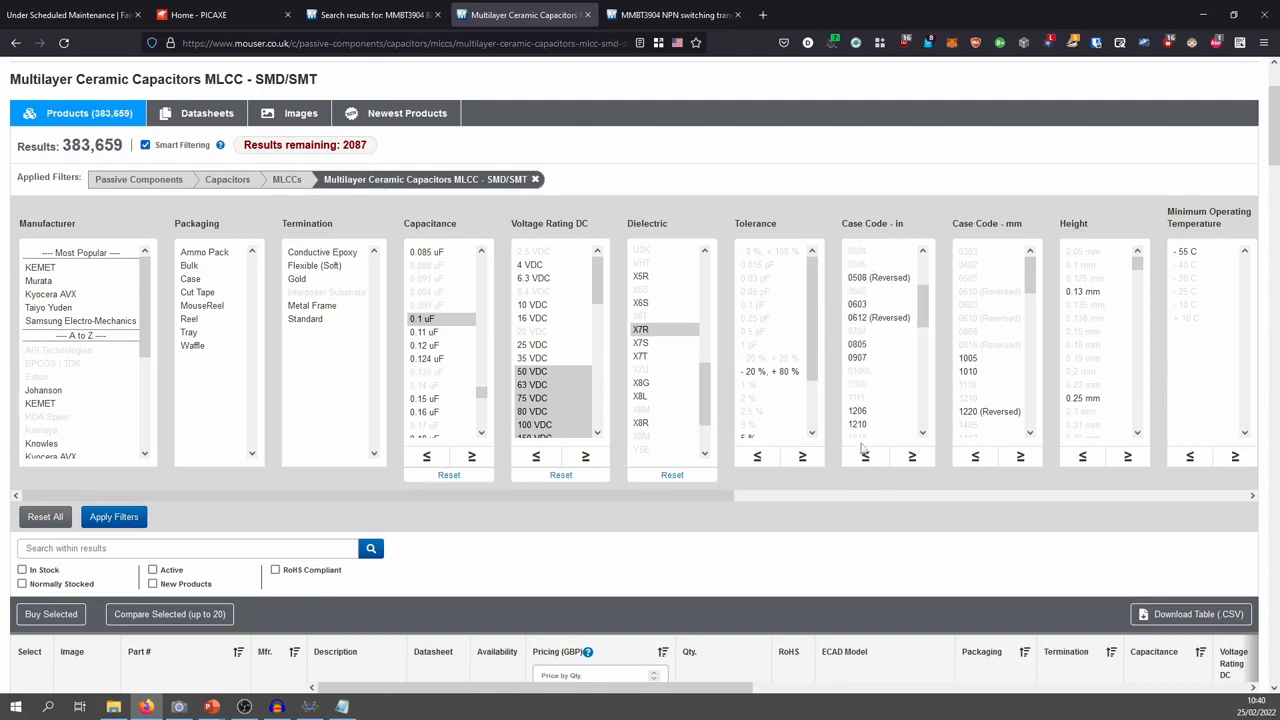
pyautogui.moveTo(731, 497); pyautogui.dragTo(139, 509)
pyautogui.click(22, 570)
pyautogui.moveTo(925, 308); pyautogui.dragTo(926, 314)
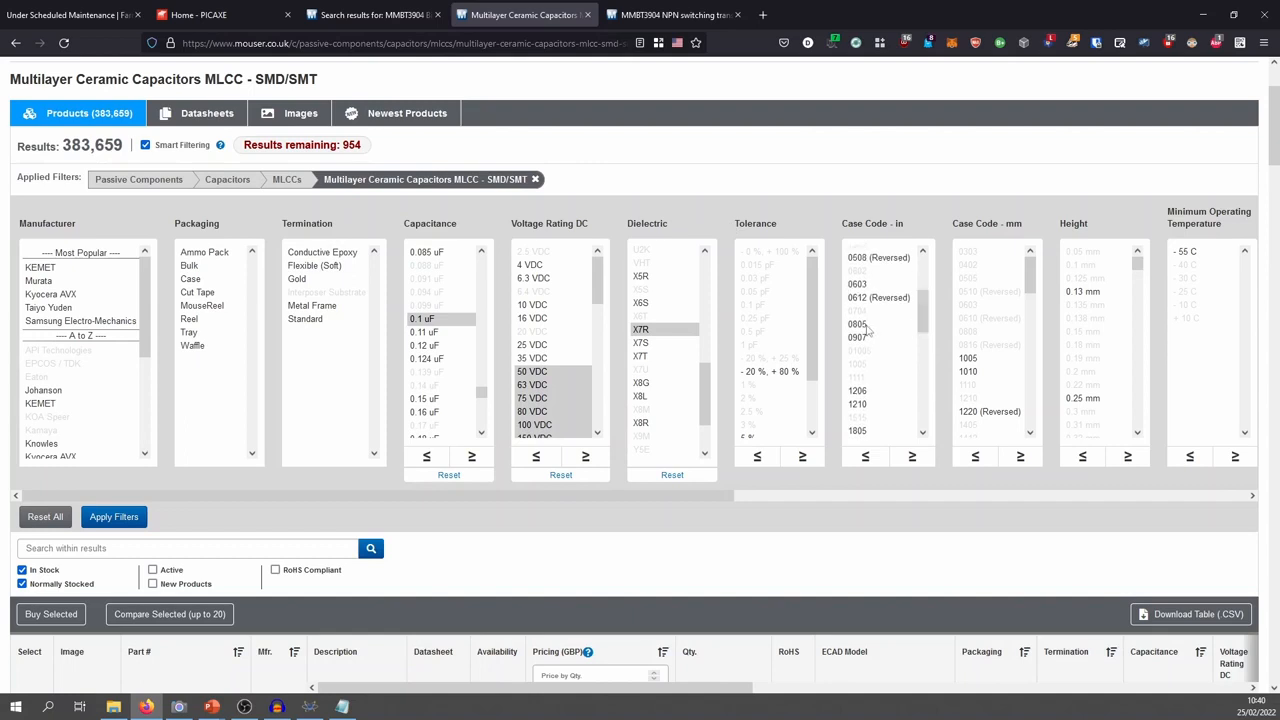
pyautogui.click(866, 326)
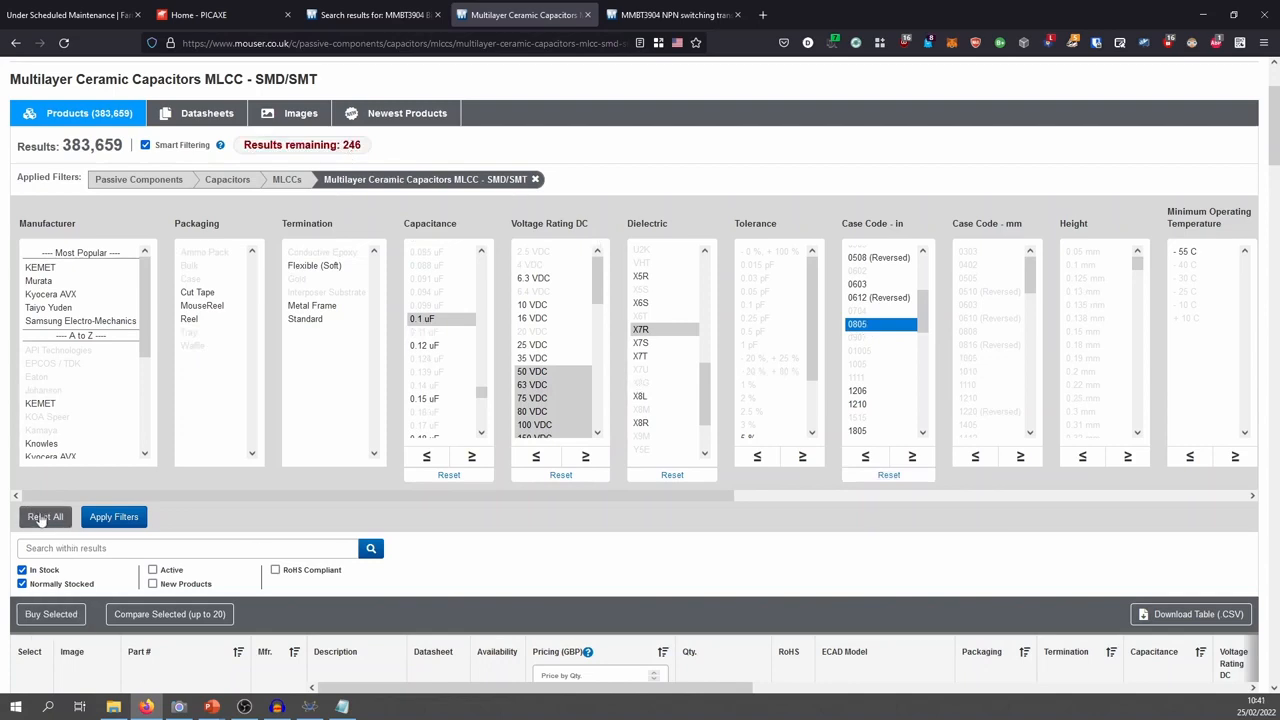
pyautogui.click(104, 519)
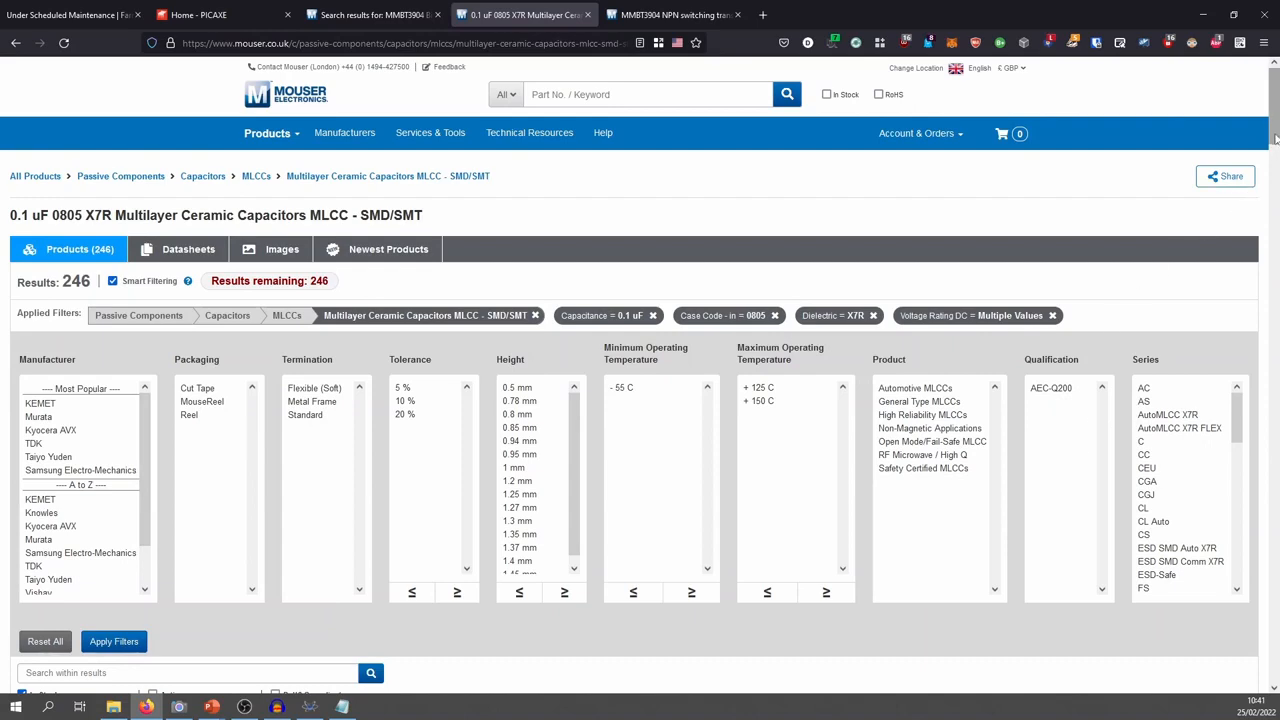
# Compare the availability and prices of the filtered 0.1 uF 0805 X7R capacitors
pyautogui.scroll(-3, 1274, 155)
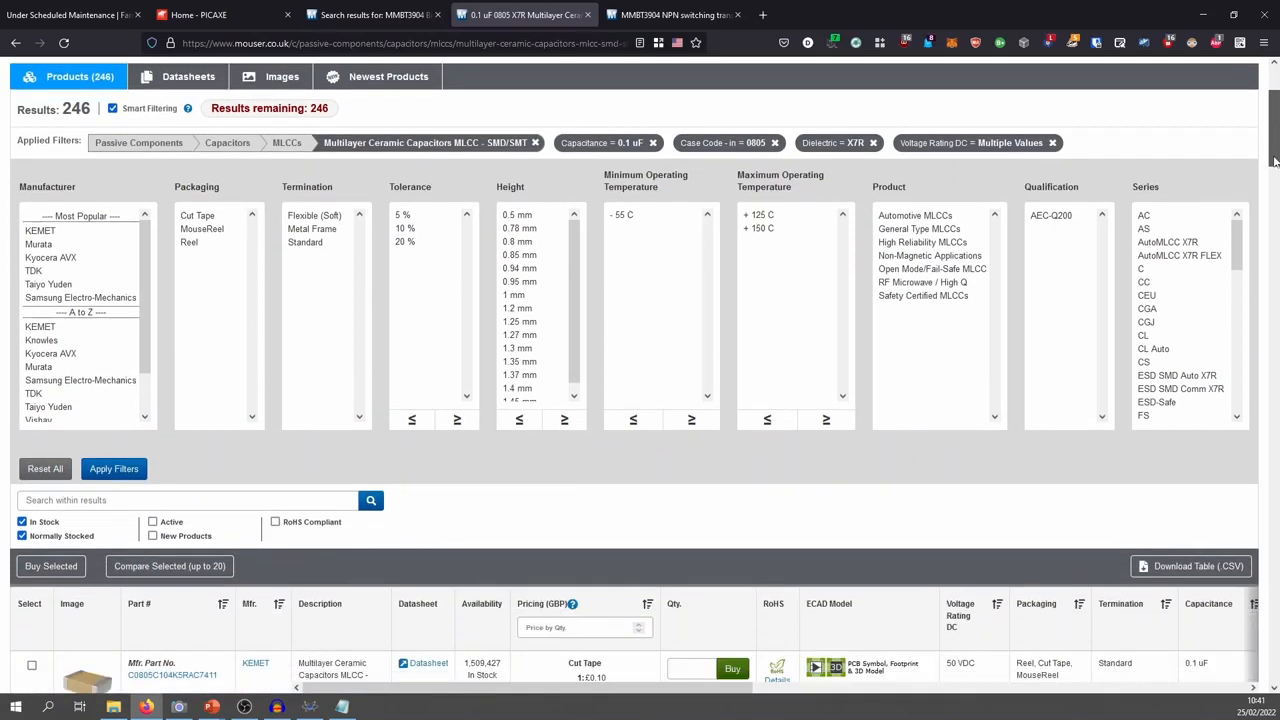
pyautogui.moveTo(1274, 160); pyautogui.dragTo(1274, 210)
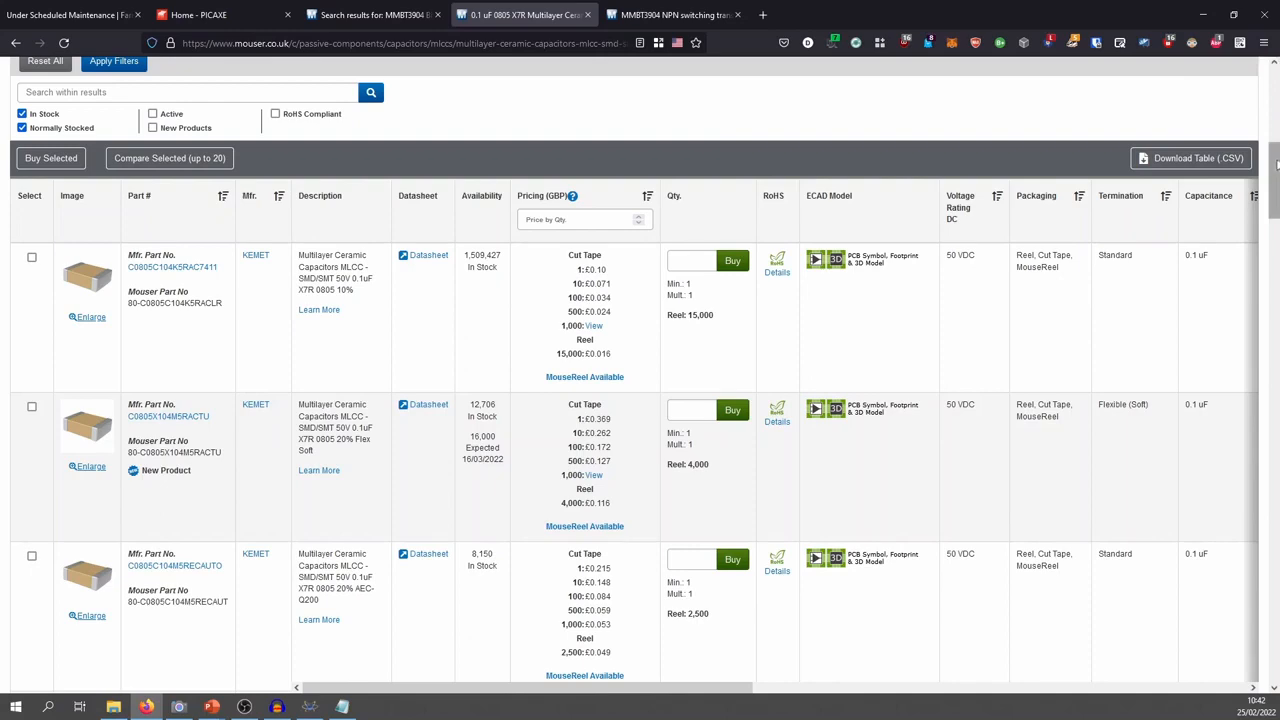
pyautogui.moveTo(1276, 170); pyautogui.dragTo(1260, 485)
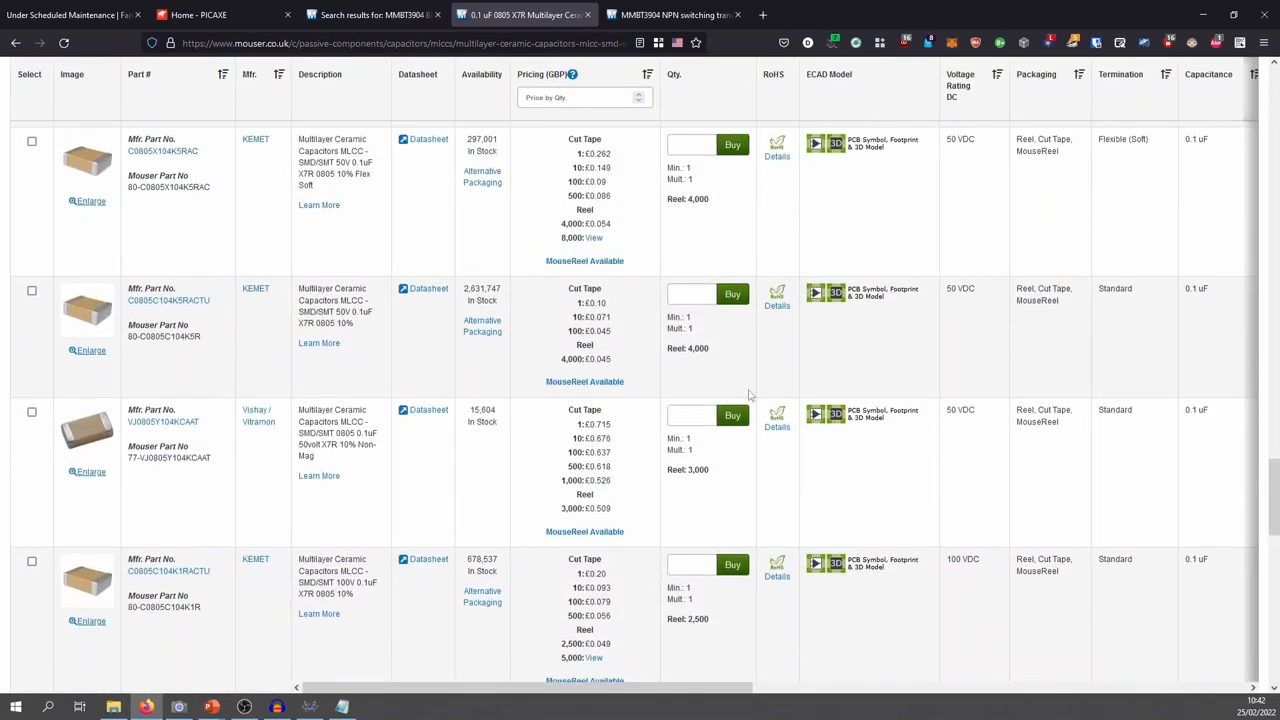
pyautogui.moveTo(480, 289); pyautogui.dragTo(468, 289)
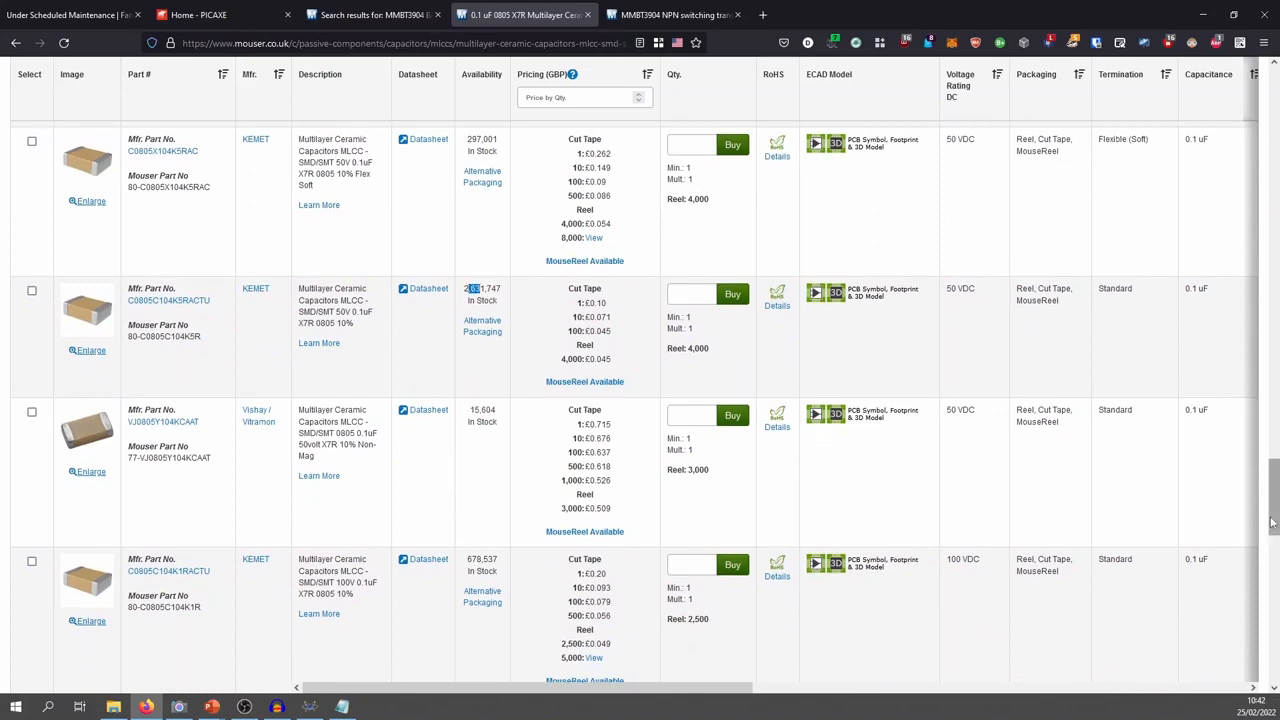
pyautogui.moveTo(1272, 522); pyautogui.dragTo(1230, 192)
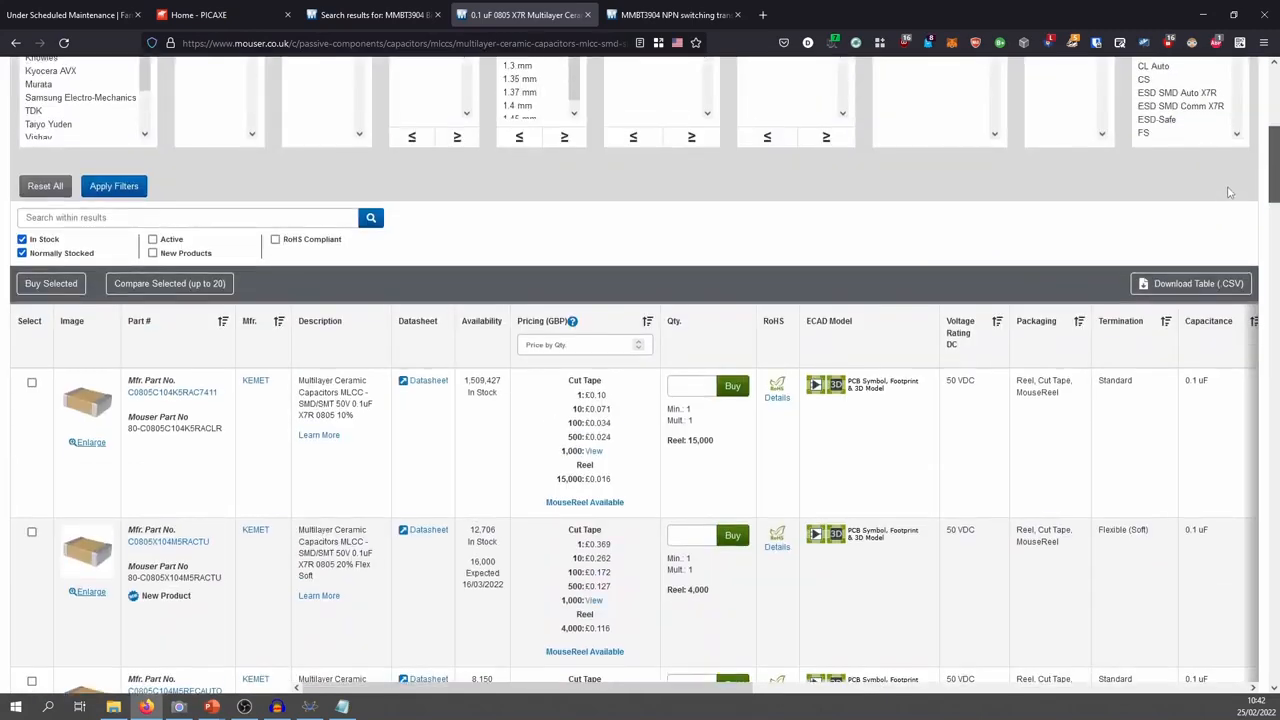
# Open the product page of the KEMET C0805C104K5RAC7411 capacitor from the filtered results
pyautogui.scroll(-1, 1230, 192)
pyautogui.moveTo(500, 354); pyautogui.dragTo(466, 354)
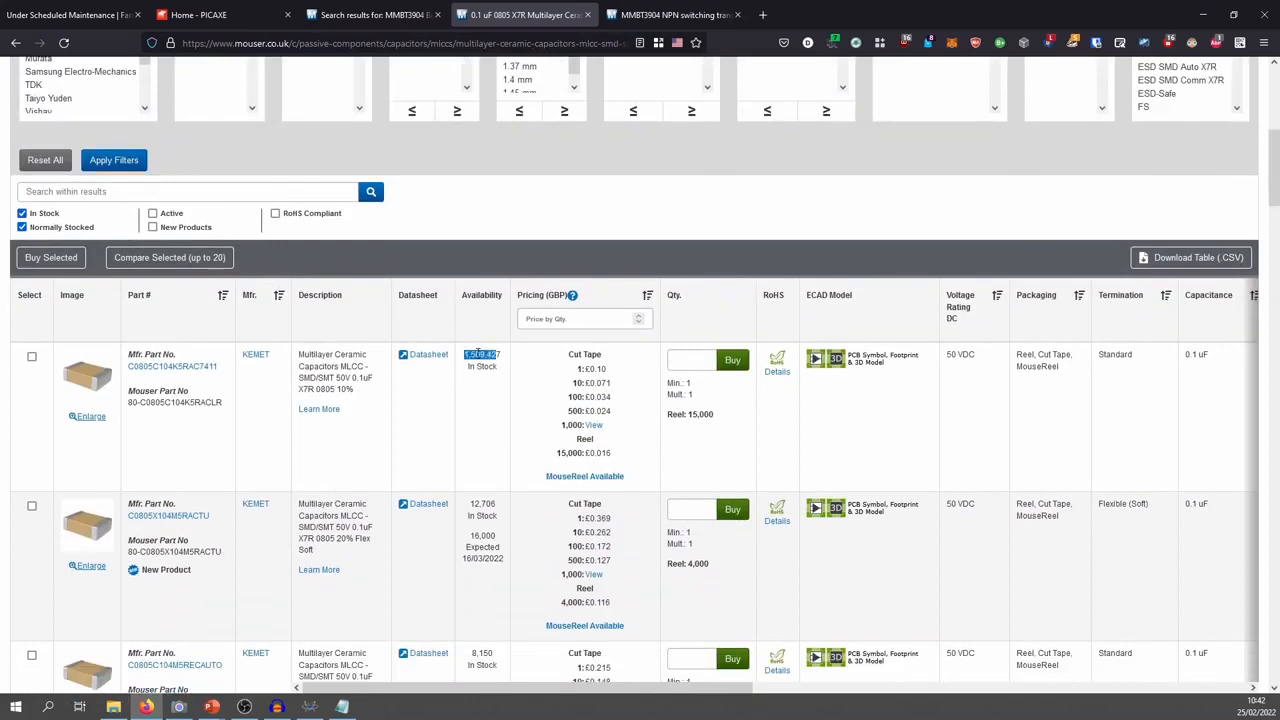
pyautogui.click(478, 353)
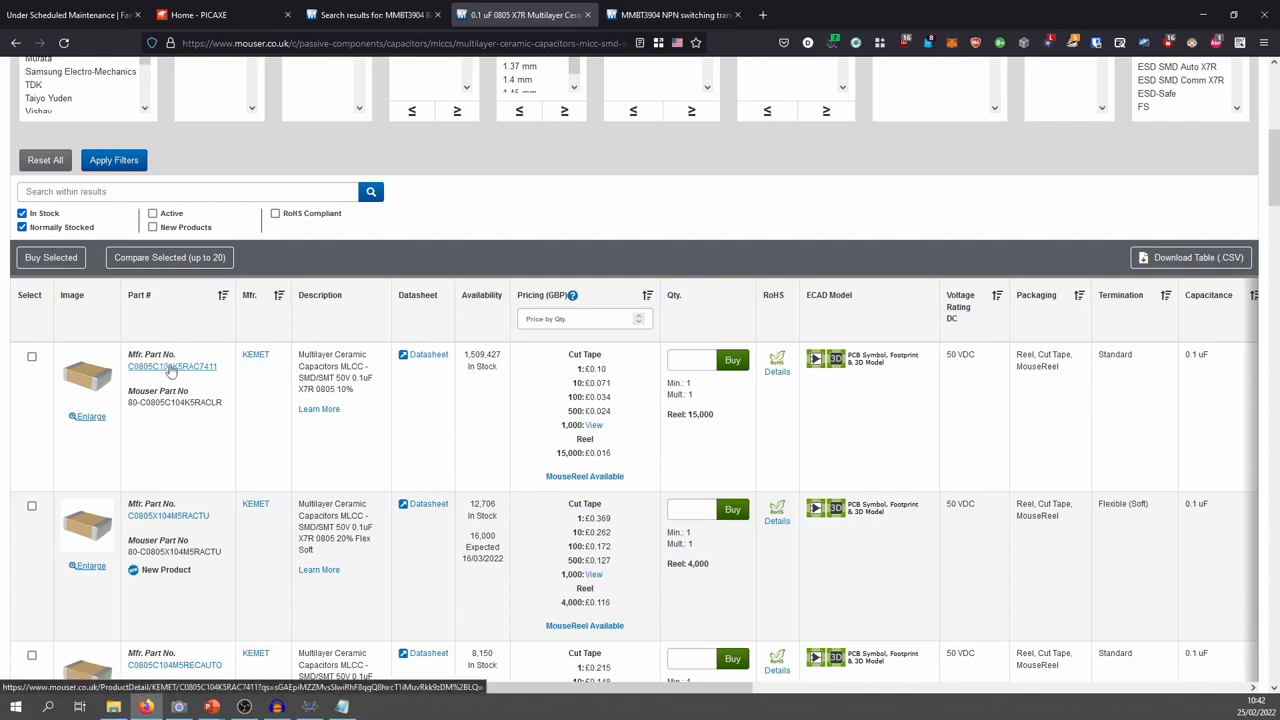
pyautogui.doubleClick(345, 389)
pyautogui.click(171, 366)
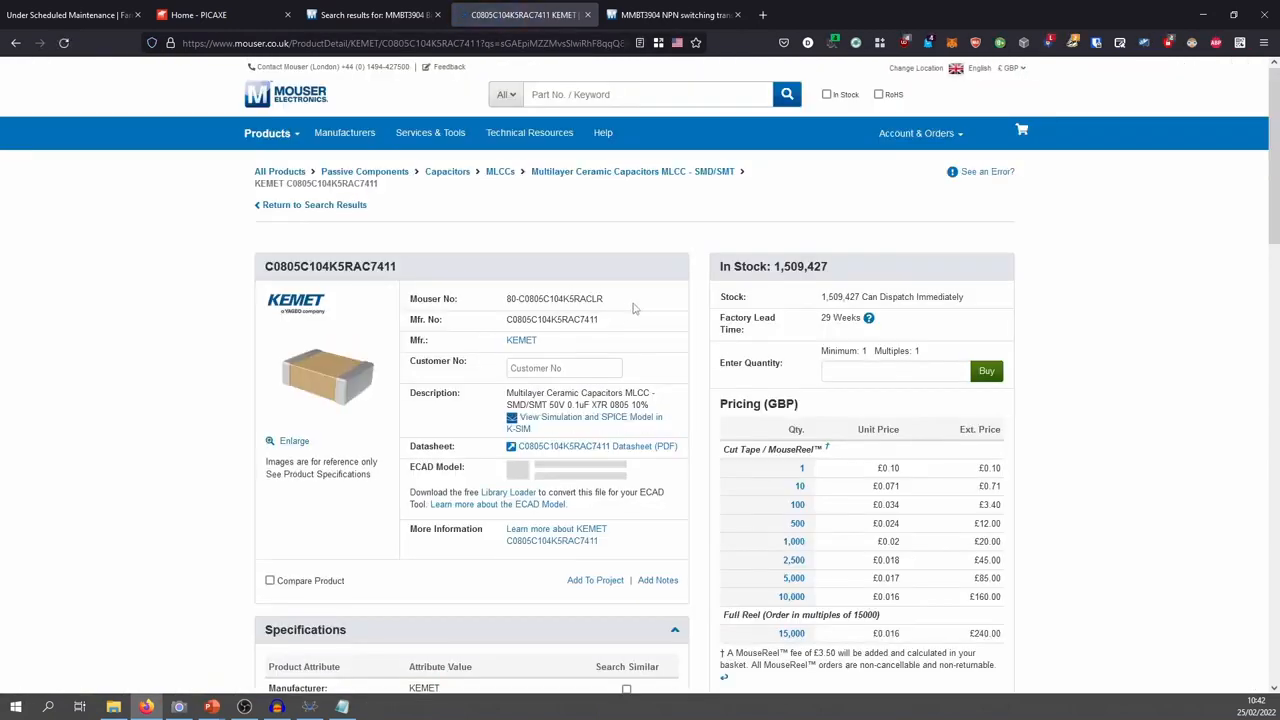
# Switch to the Proteus schematic and start making a new device from capacitor C1
pyautogui.hotkey('alt', 'Tab')
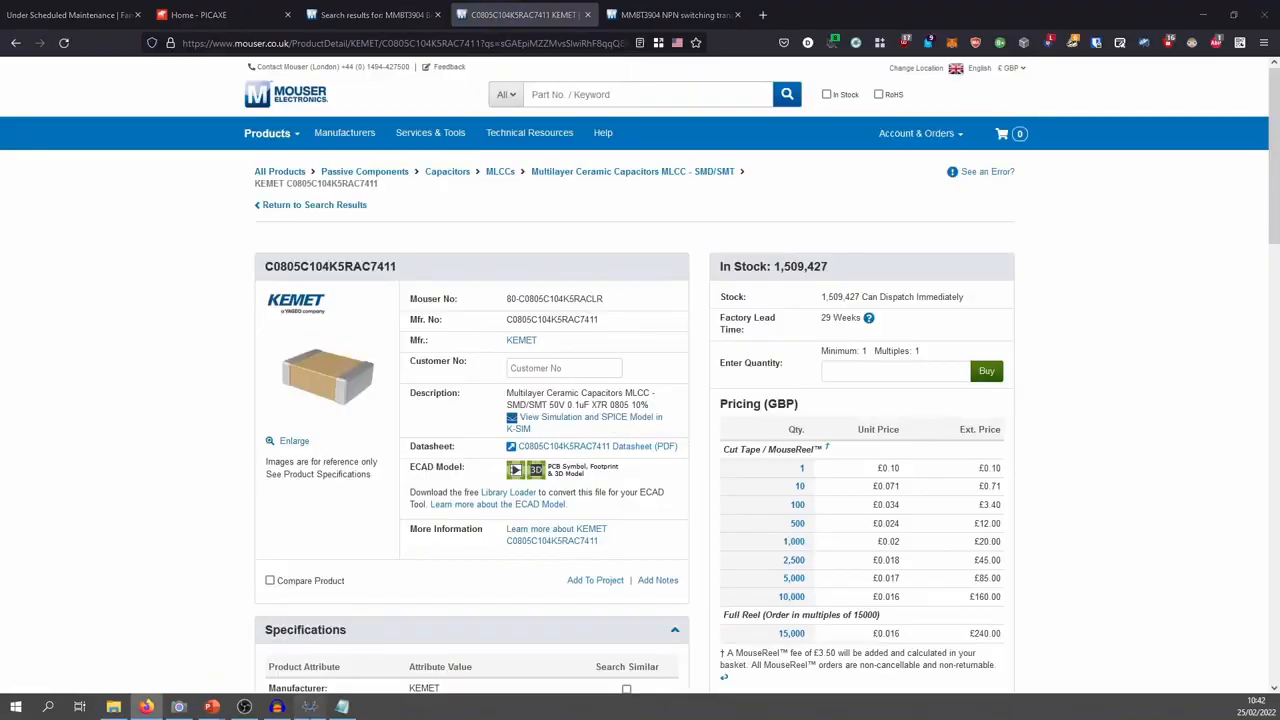
pyautogui.scroll(-3, 687, 374)
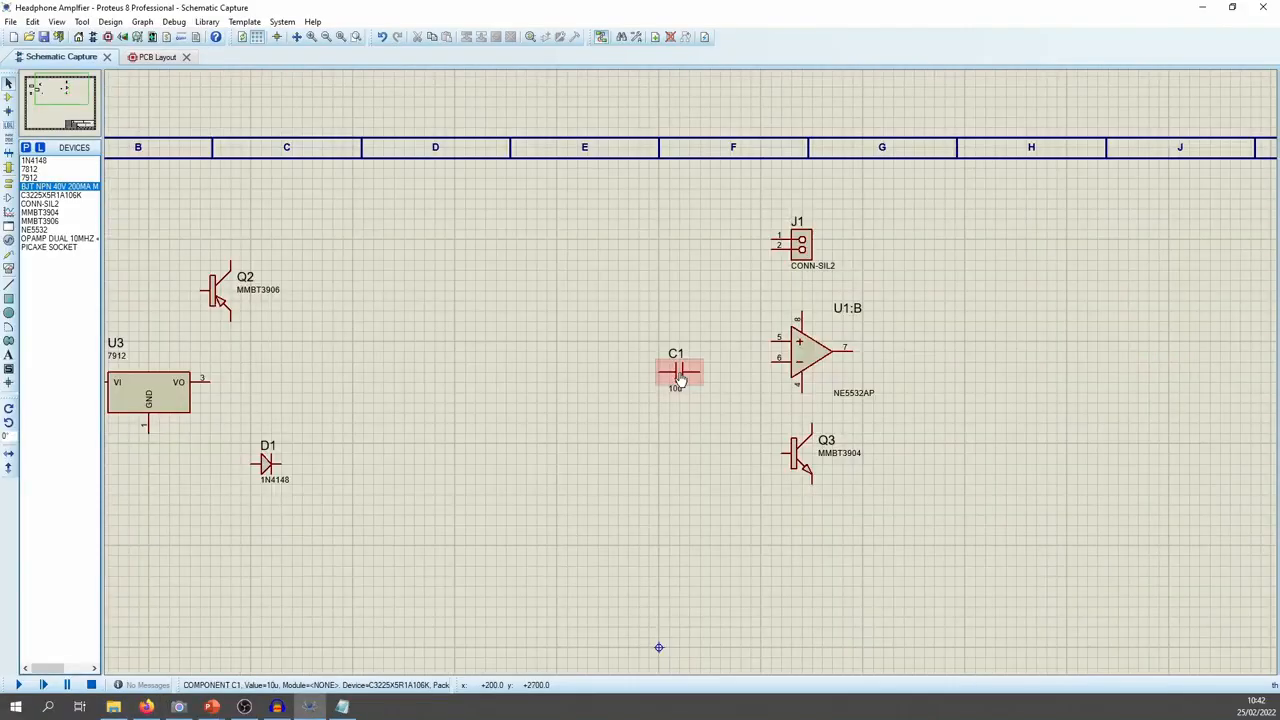
pyautogui.scroll(4, 684, 376)
pyautogui.scroll(1, 690, 377)
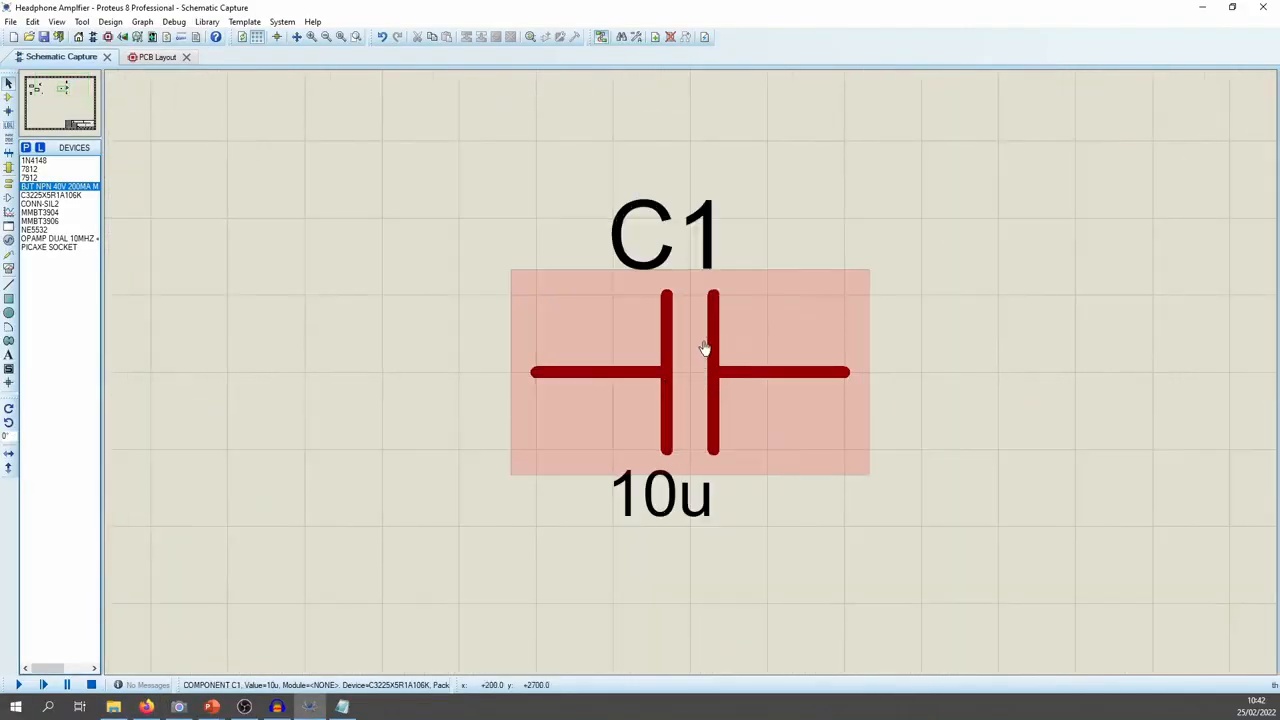
pyautogui.click(714, 364)
pyautogui.moveTo(714, 364); pyautogui.dragTo(629, 294)
pyautogui.rightClick(638, 284)
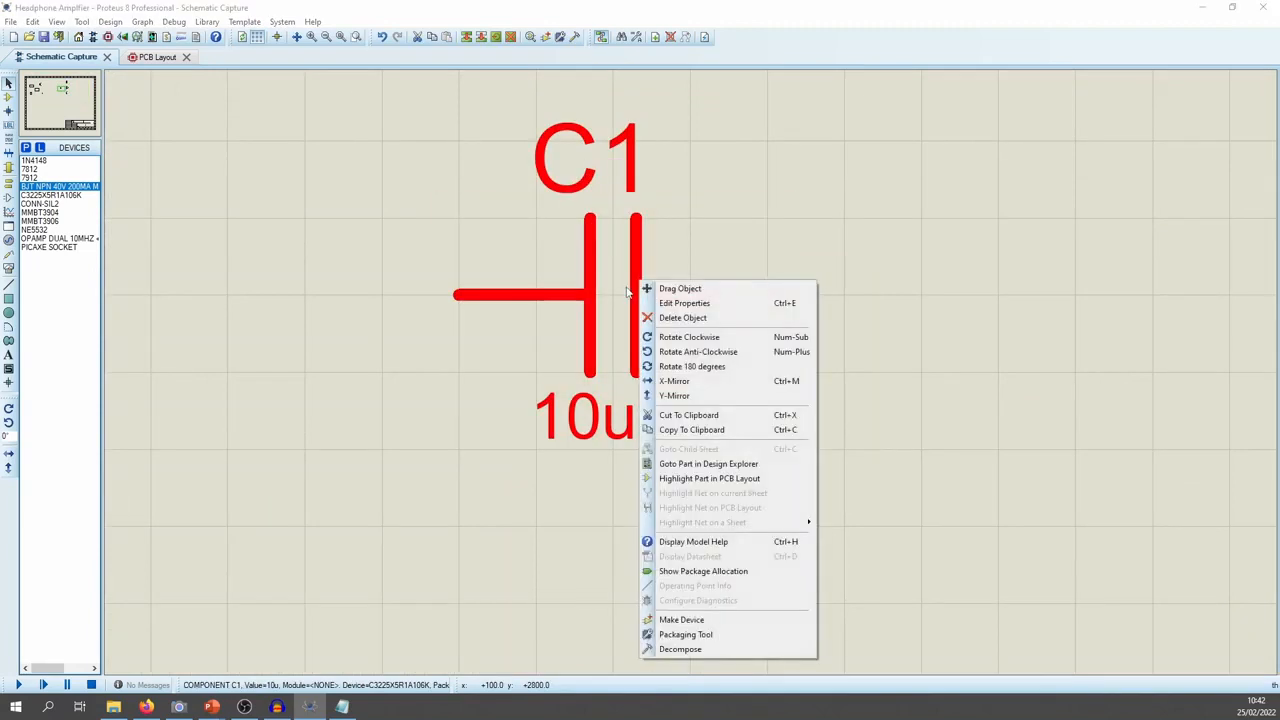
pyautogui.click(695, 619)
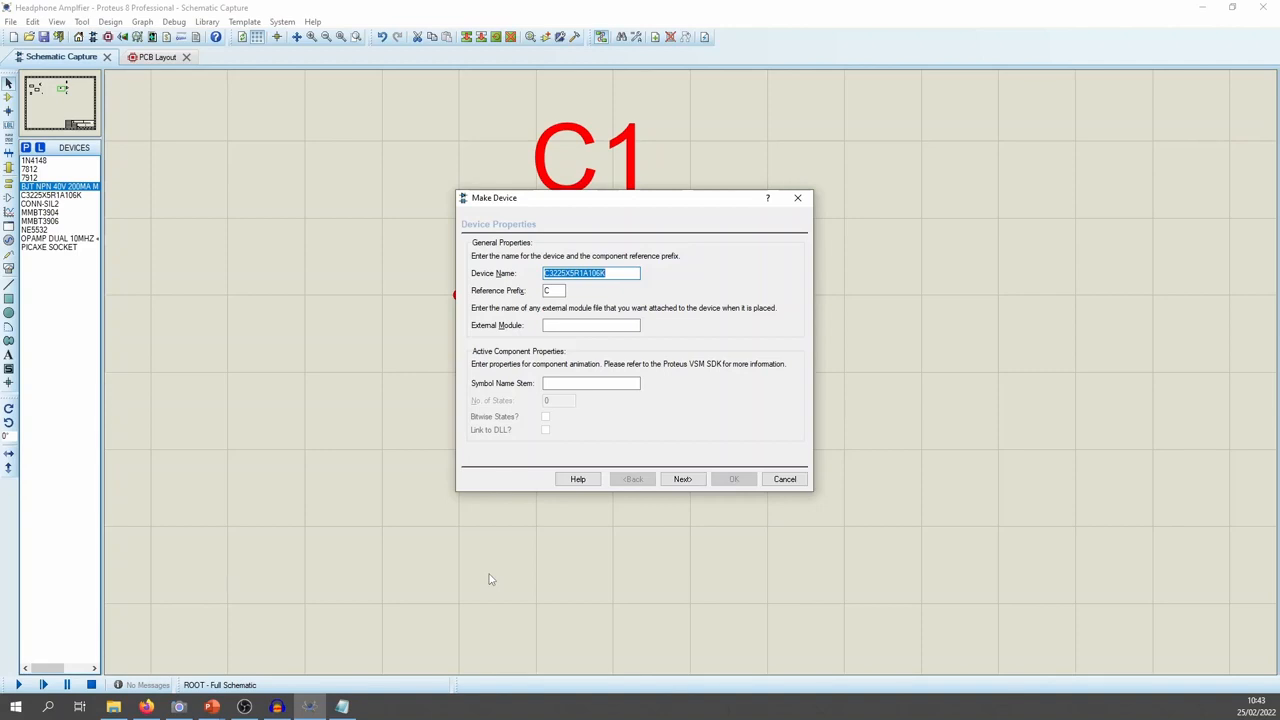
# Enter "CAP CAR 100NF 5" as the beginning of the new device's name
pyautogui.write('CAP CAR 100NF')
pyautogui.click(594, 273)
pyautogui.press('BackSpace')
pyautogui.write('3')
pyautogui.press('BackSpace')
pyautogui.press('BackSpace')
pyautogui.press('BackSpace')
pyautogui.press('BackSpace')
pyautogui.write('3')
pyautogui.write('0')
pyautogui.write('NF')
pyautogui.write(' 5')
pyautogui.press('Tab')
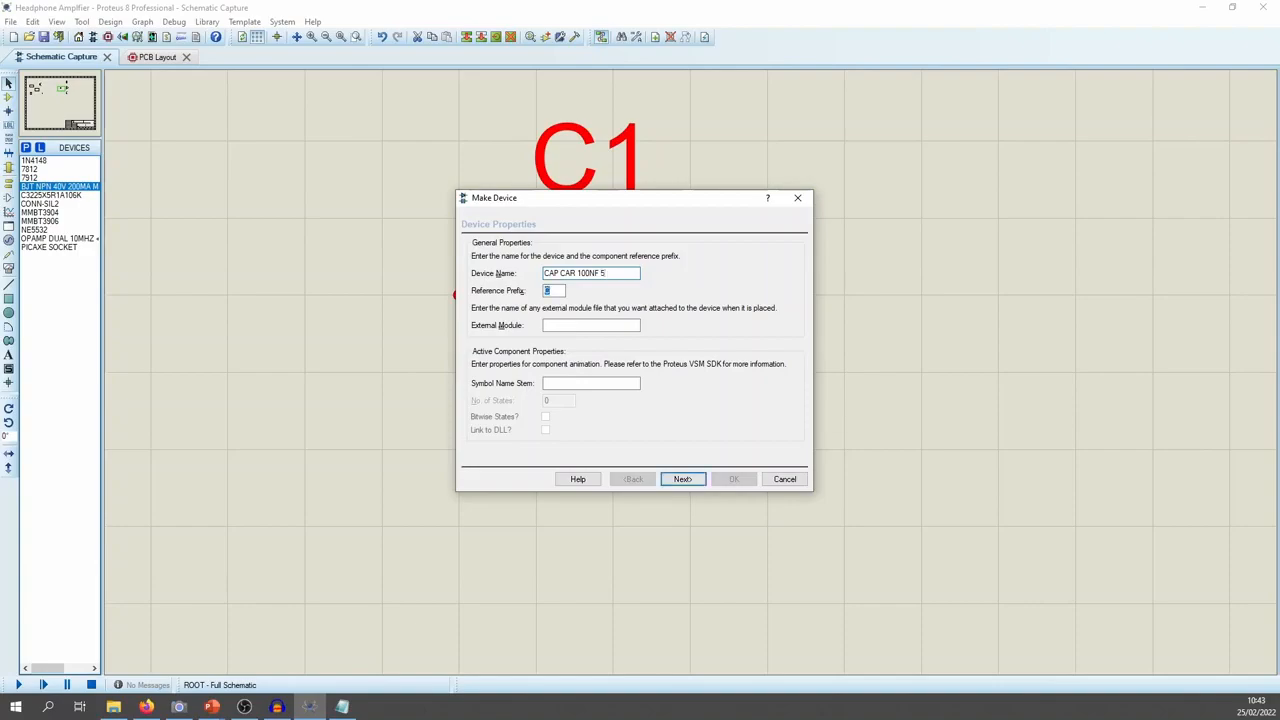
# Check the voltage rating on the Mouser page, complete the device name as CAP CAR 100NF 50V X7R and continue to the packagings
pyautogui.hotkey('alt', 'Tab')
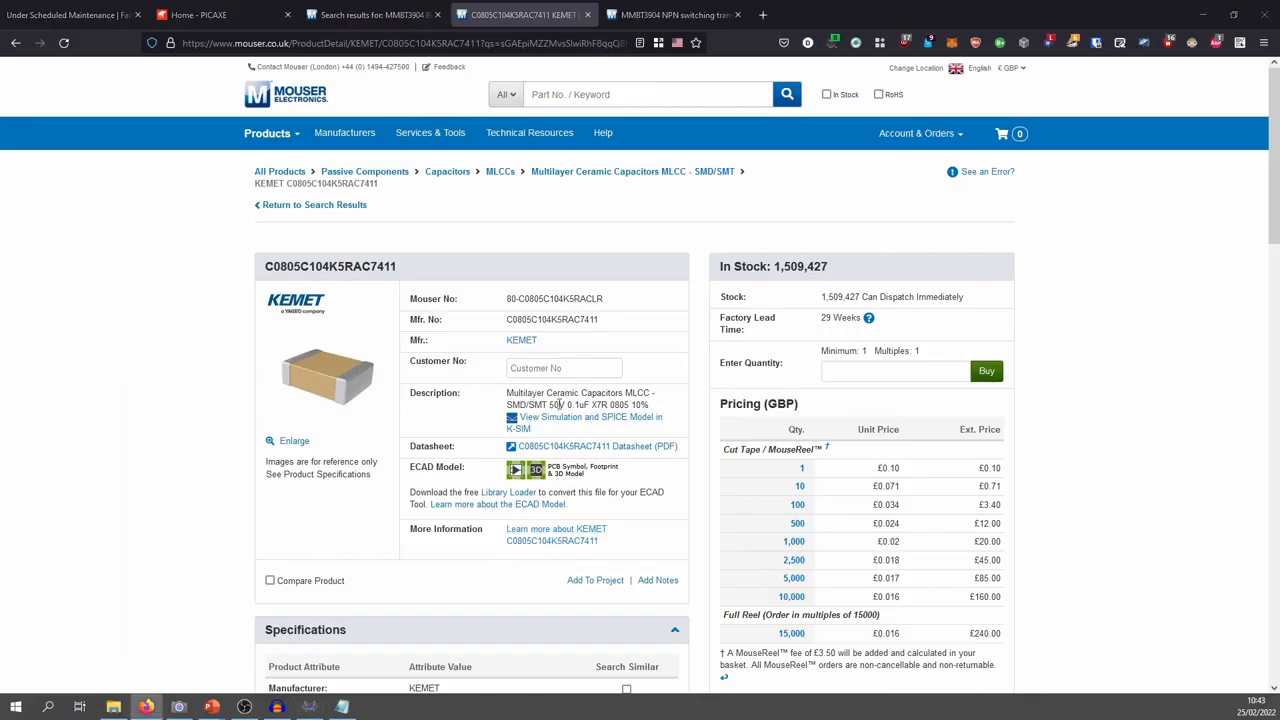
pyautogui.hotkey('alt', 'Tab')
pyautogui.click(612, 273)
pyautogui.write('0V')
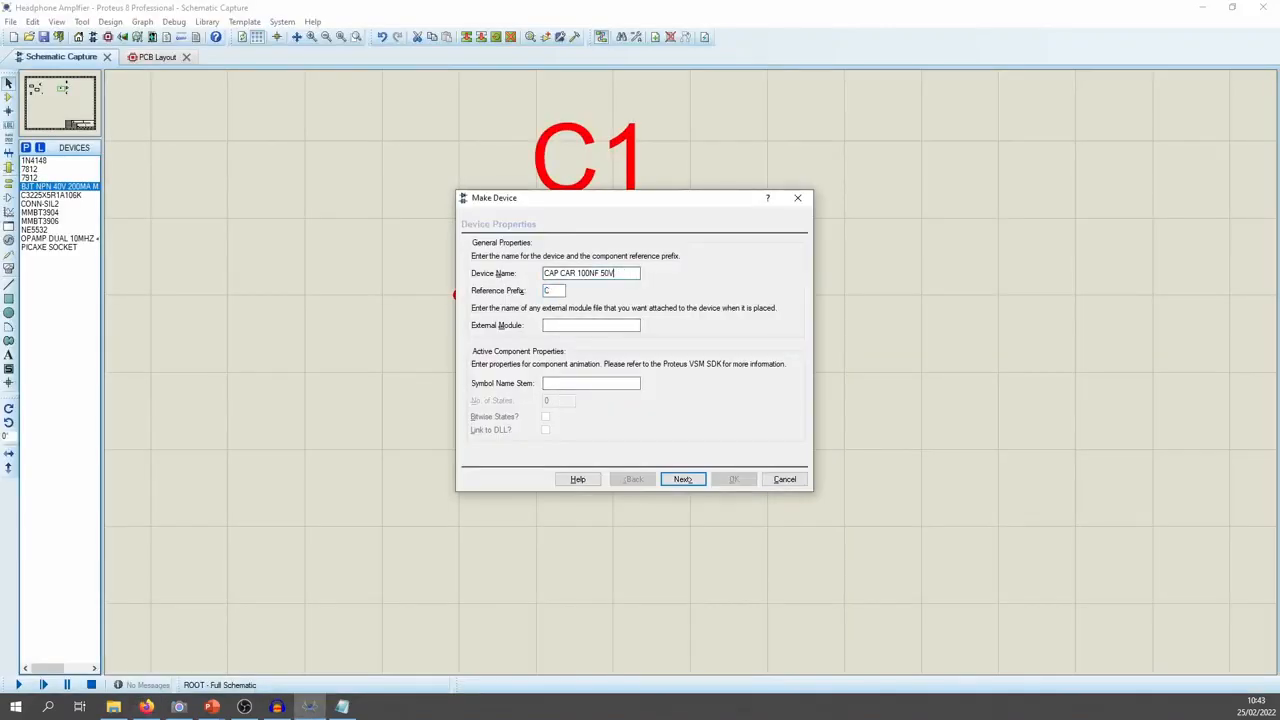
pyautogui.write(' X7R')
pyautogui.click(685, 479)
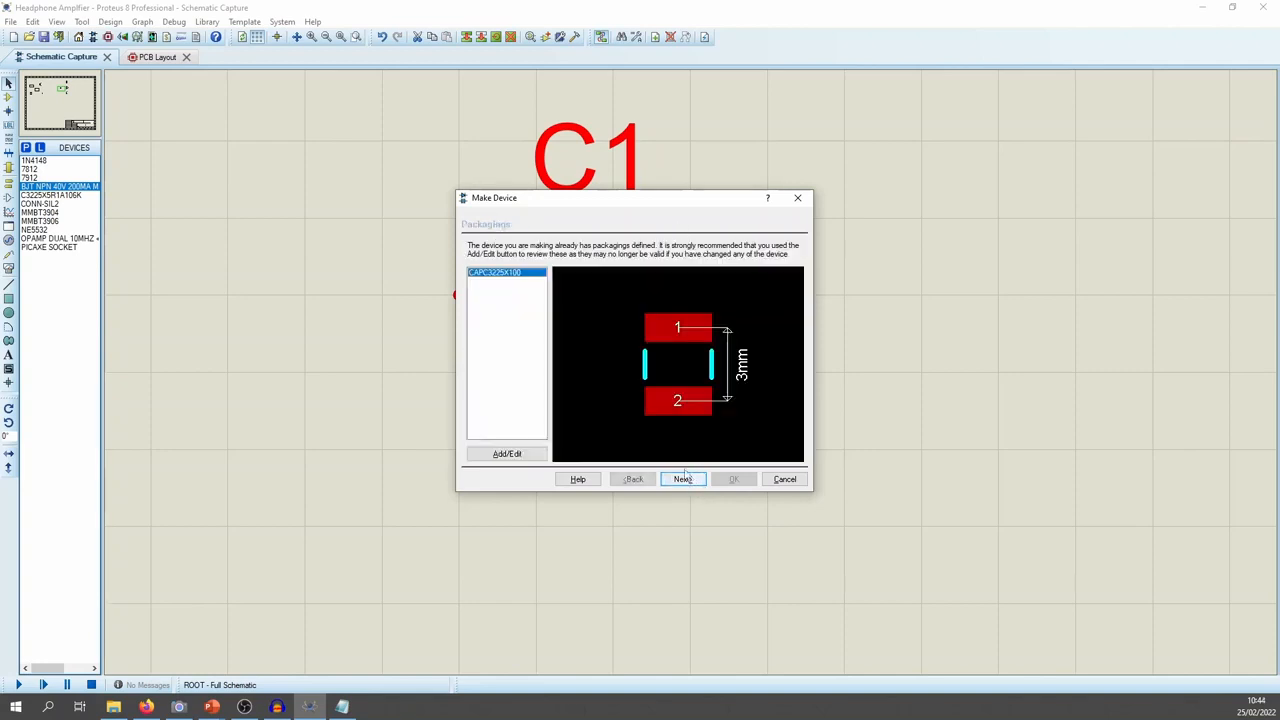
# Remove the CAPC3225X100 packaging from the device and search the package library for 0805
pyautogui.click(507, 454)
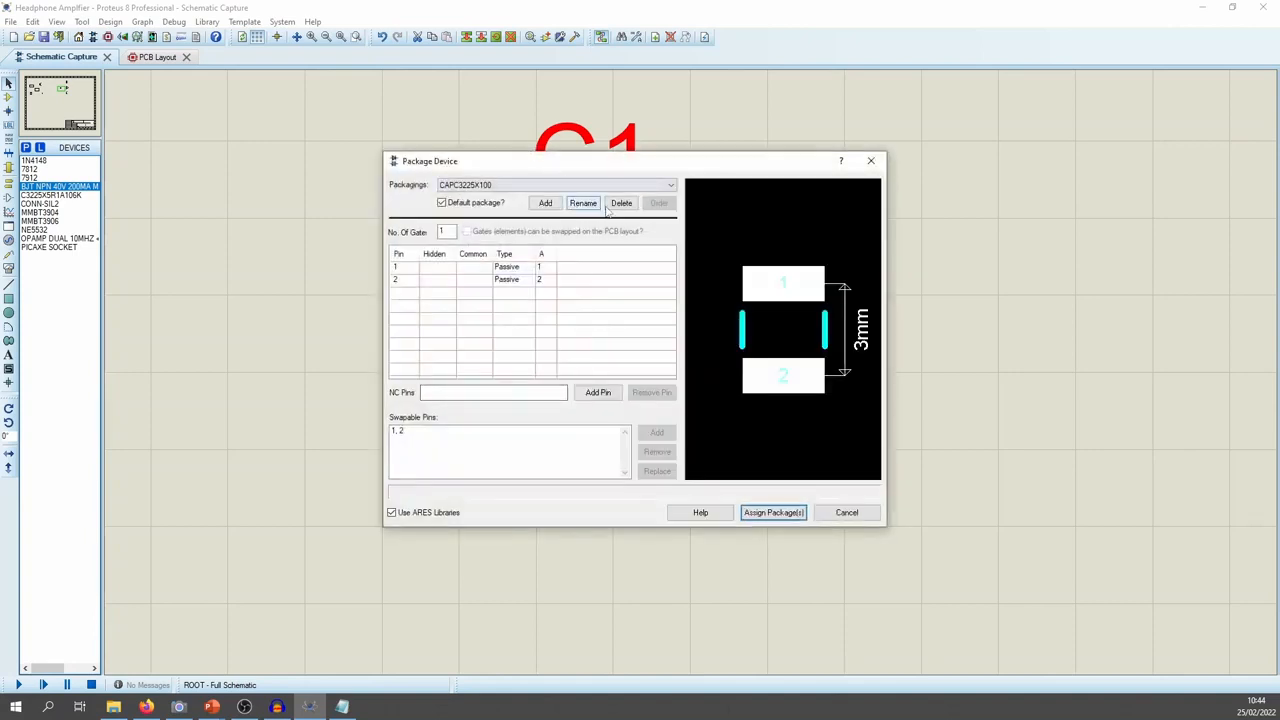
pyautogui.click(624, 204)
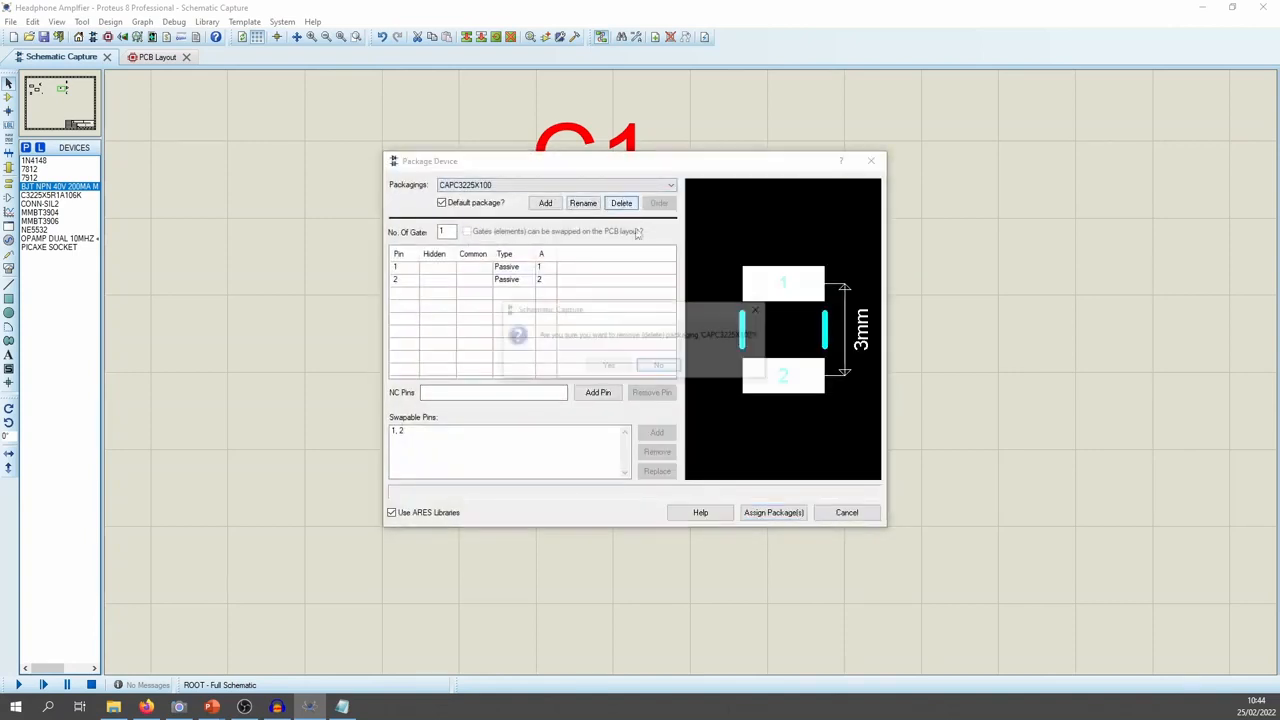
pyautogui.click(608, 366)
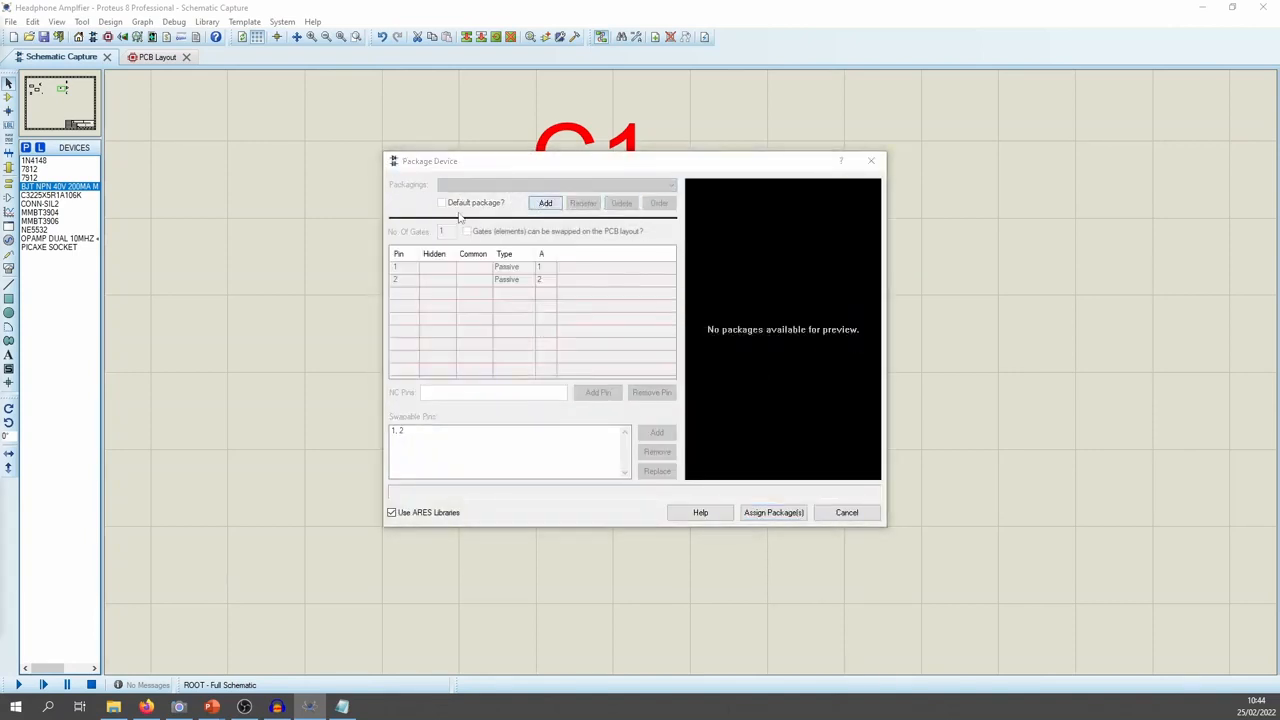
pyautogui.moveTo(0, 78); pyautogui.dragTo(630, 51)
pyautogui.write('0805')
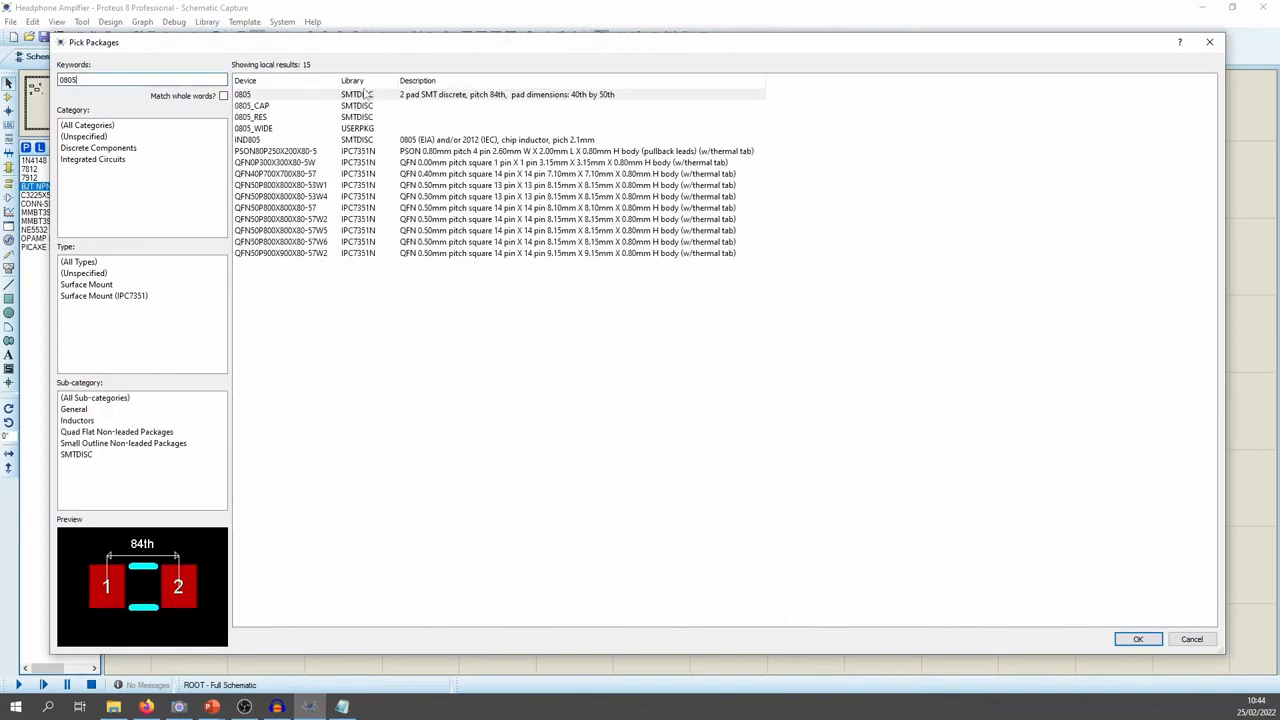
# Compare the footprint previews of the 0805, 0805_CAP and 0805_RES packages
pyautogui.click(264, 94)
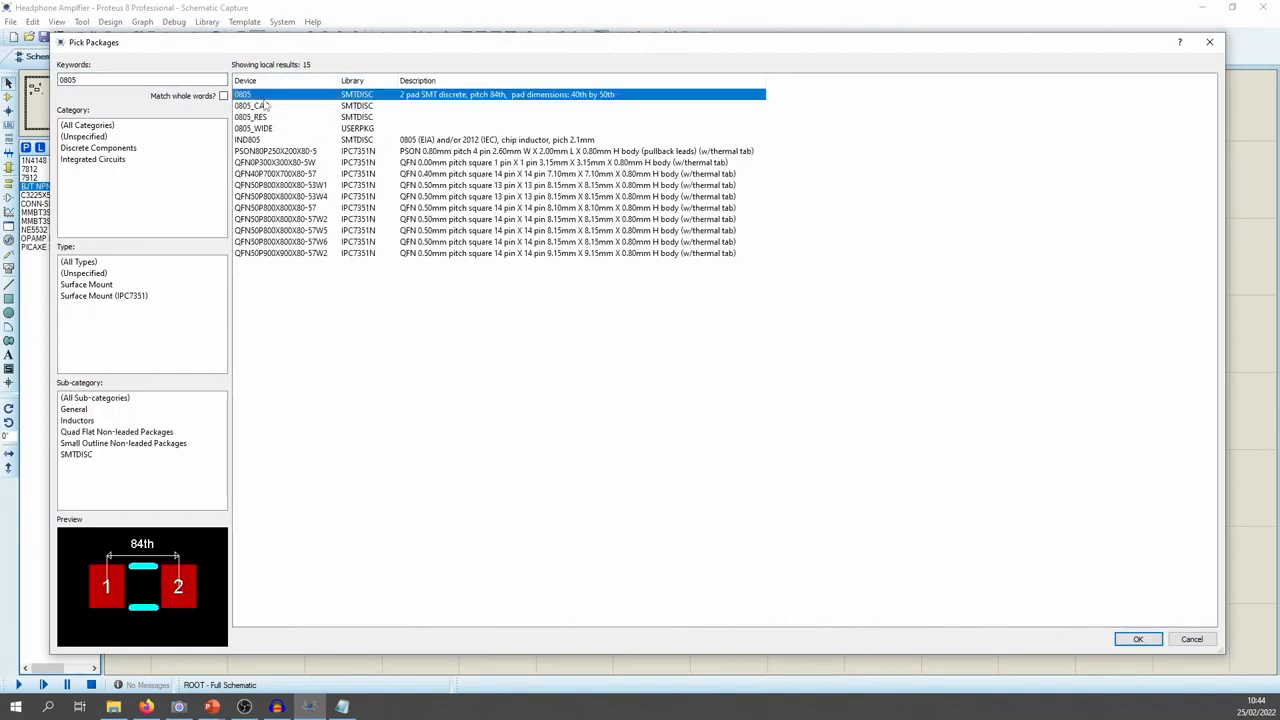
pyautogui.click(267, 106)
pyautogui.click(270, 117)
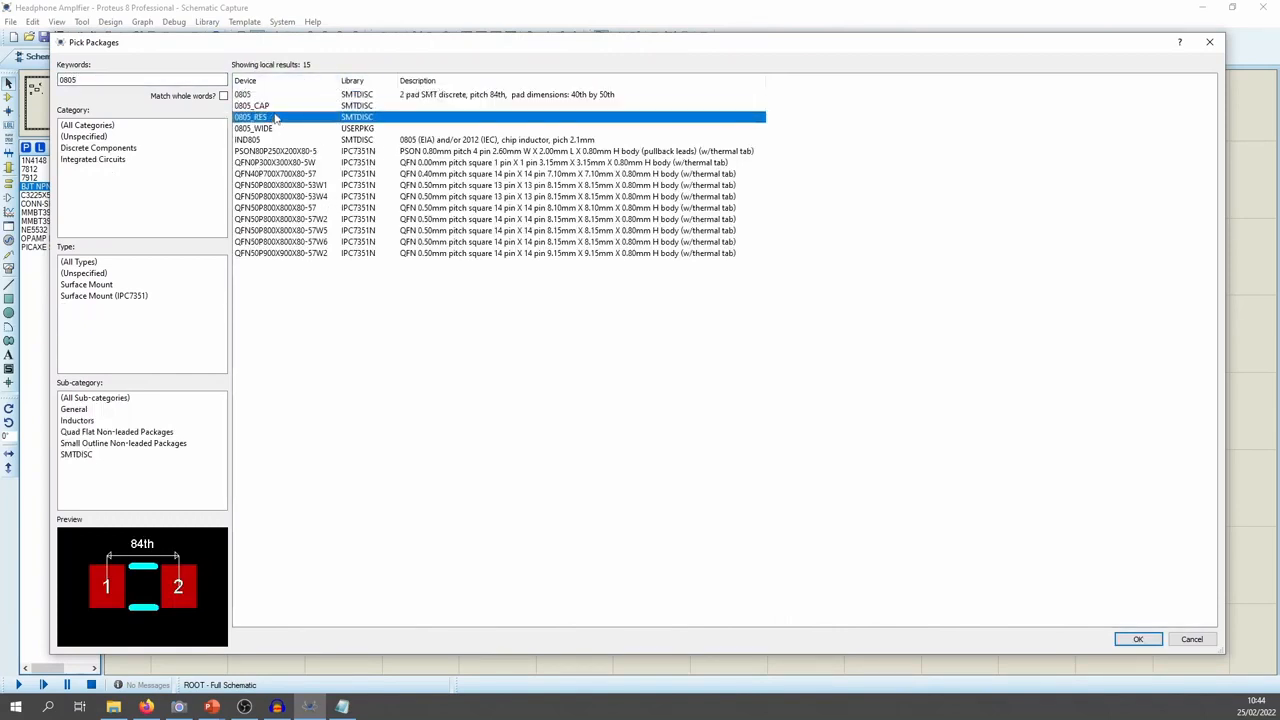
pyautogui.click(266, 106)
pyautogui.click(263, 95)
pyautogui.click(263, 105)
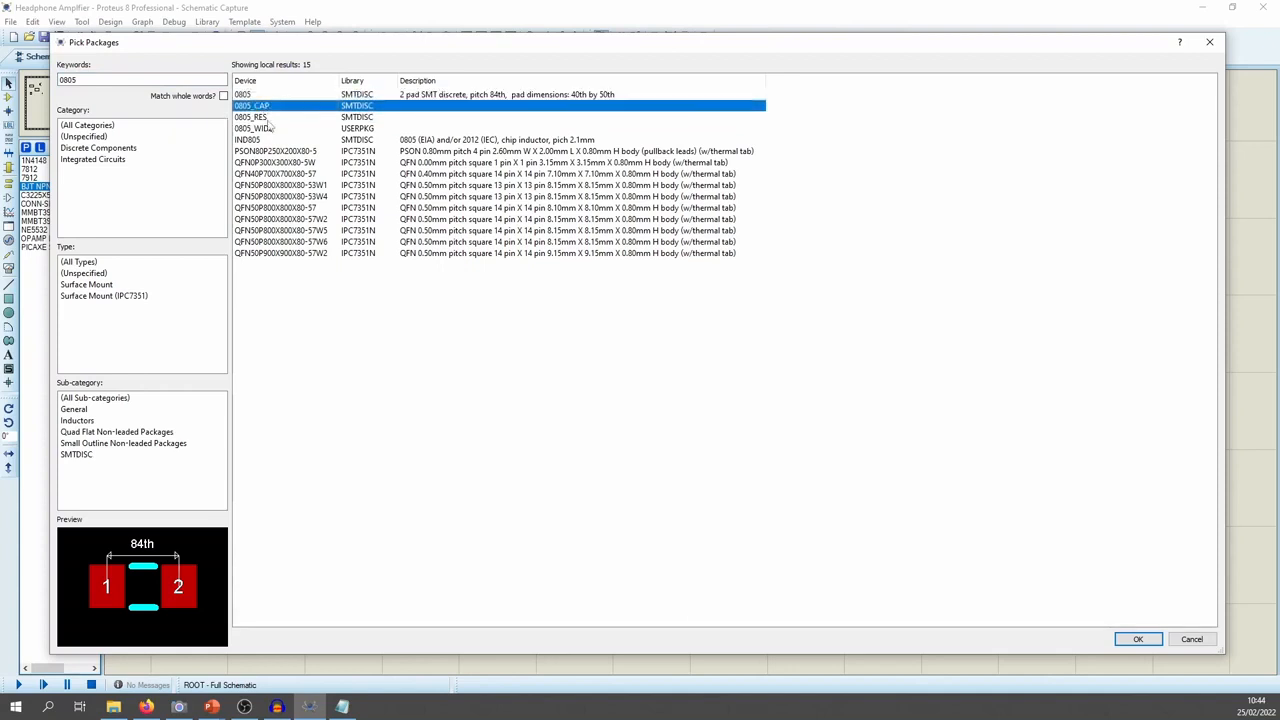
pyautogui.click(267, 118)
pyautogui.click(268, 108)
pyautogui.click(271, 117)
pyautogui.click(274, 107)
pyautogui.click(272, 116)
pyautogui.click(271, 106)
pyautogui.click(266, 95)
pyautogui.click(266, 106)
pyautogui.click(269, 117)
pyautogui.click(269, 106)
# Add the 0805 package from the SMTDISC library as the capacitor's packaging
pyautogui.click(266, 95)
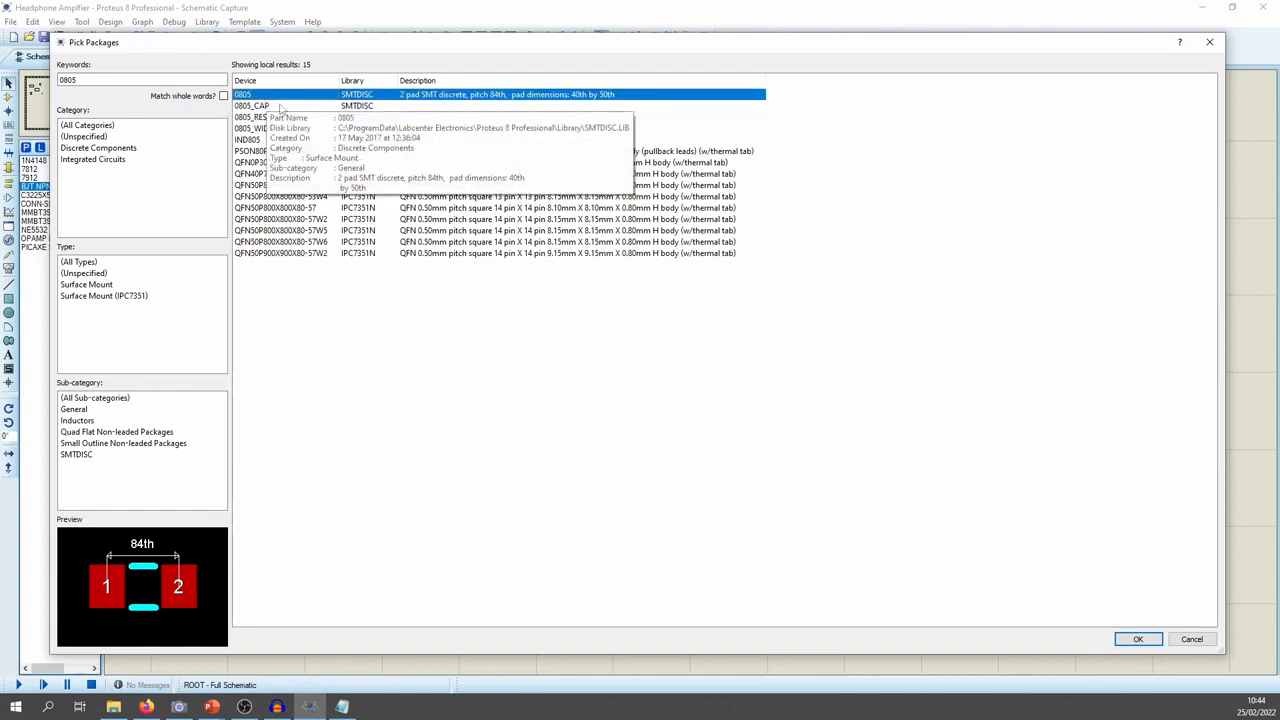
pyautogui.click(1138, 639)
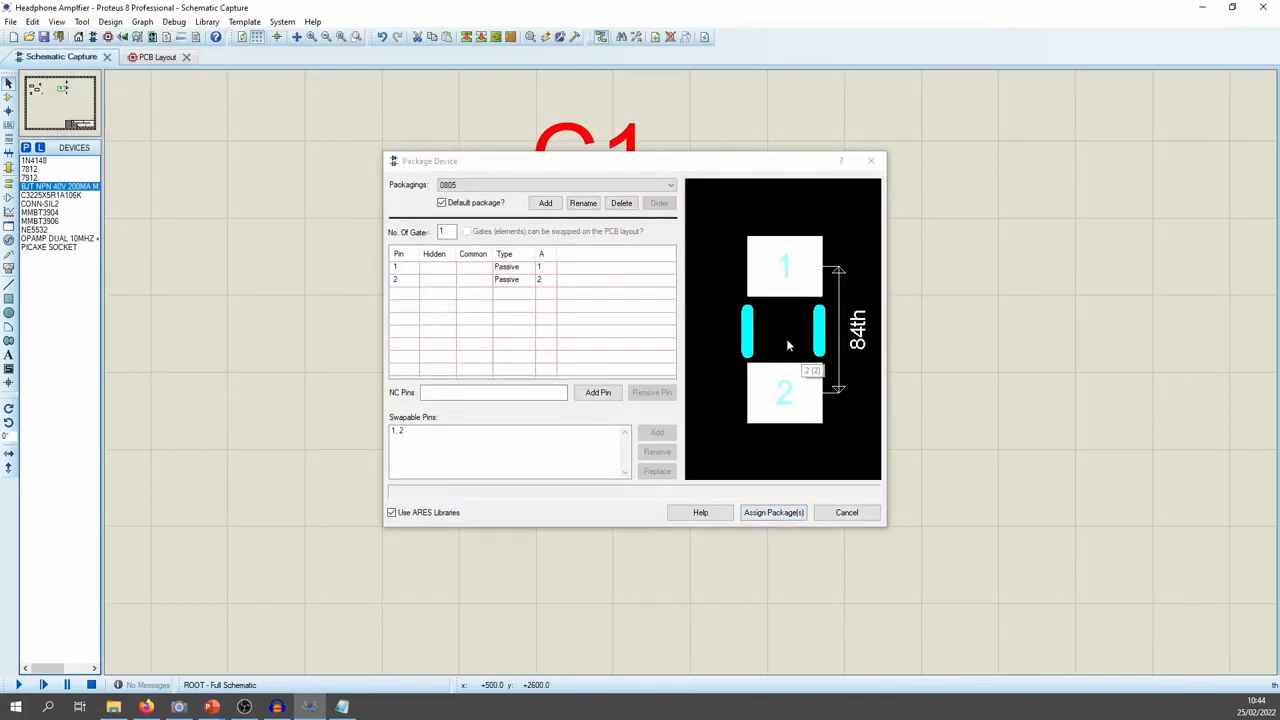
pyautogui.click(544, 204)
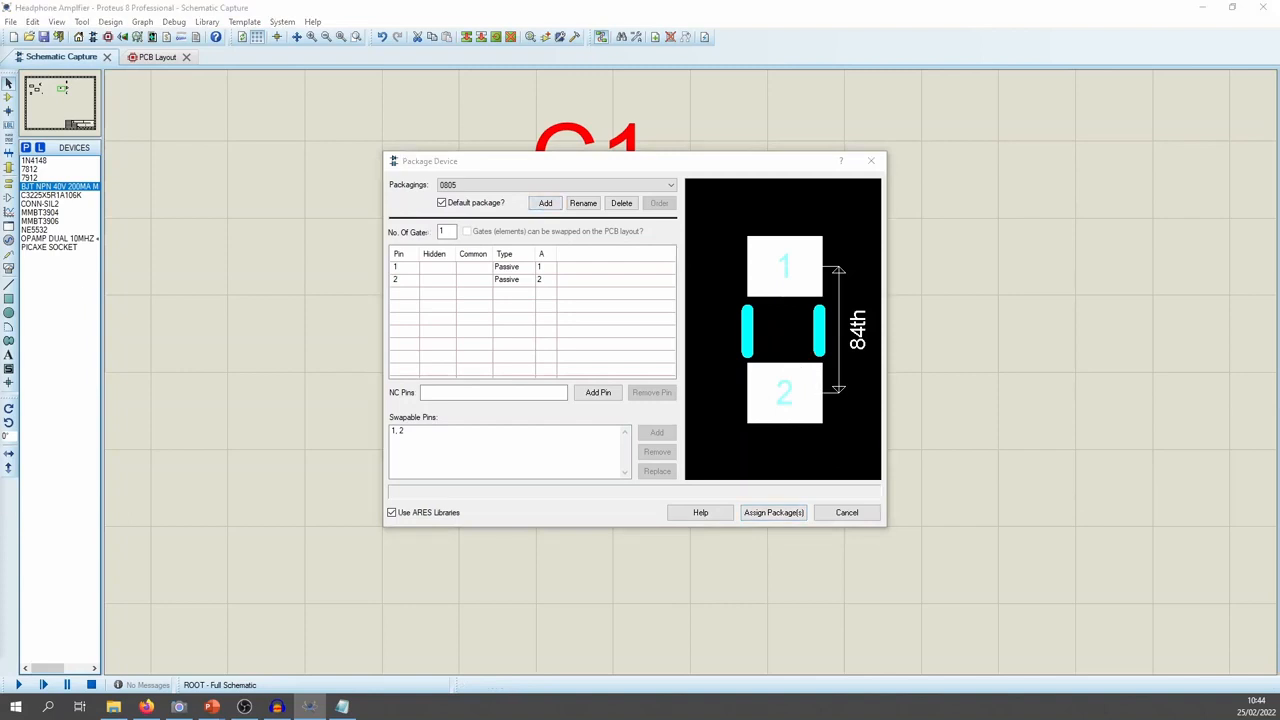
pyautogui.moveTo(571, 165); pyautogui.dragTo(577, 168)
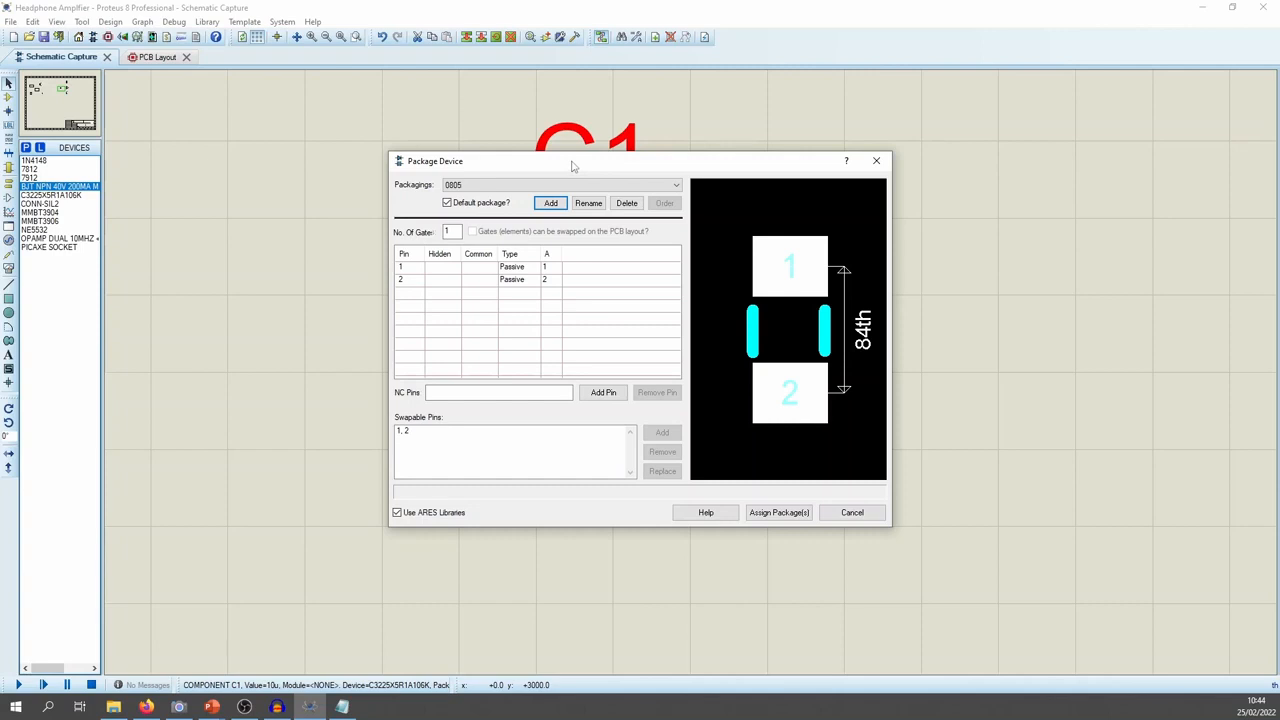
pyautogui.moveTo(597, 171); pyautogui.dragTo(596, 197)
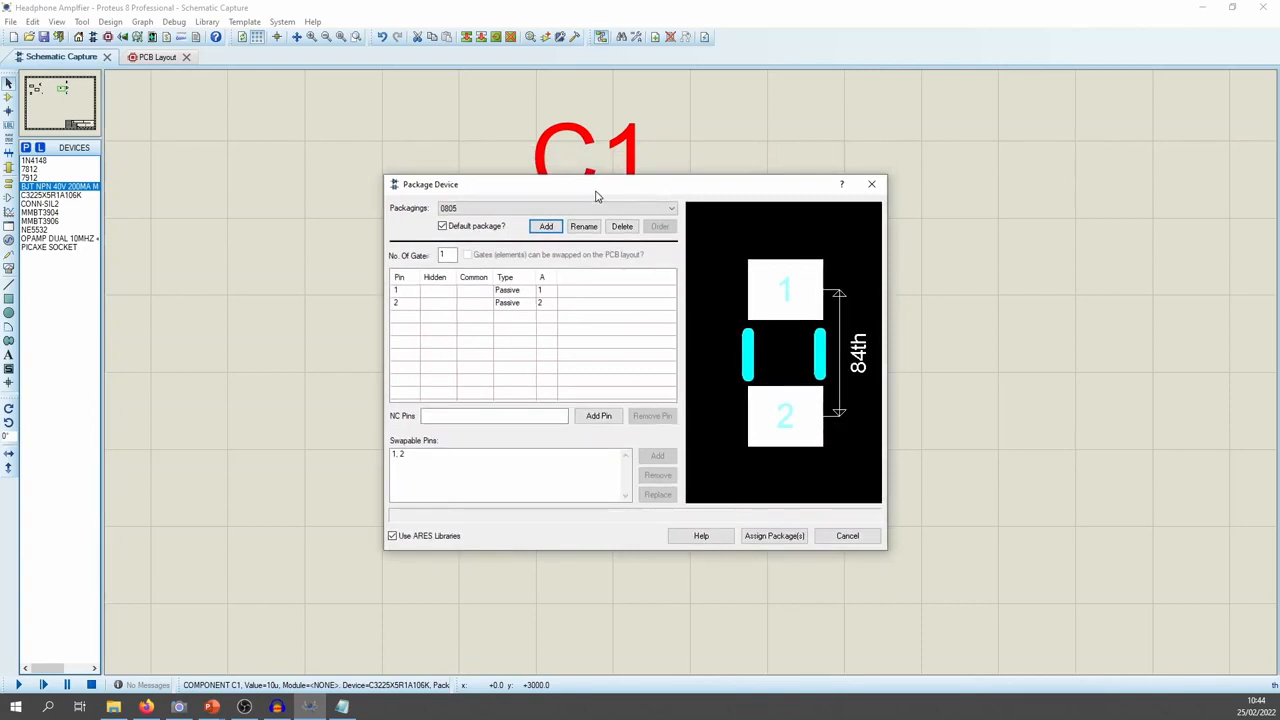
pyautogui.moveTo(596, 196); pyautogui.dragTo(596, 197)
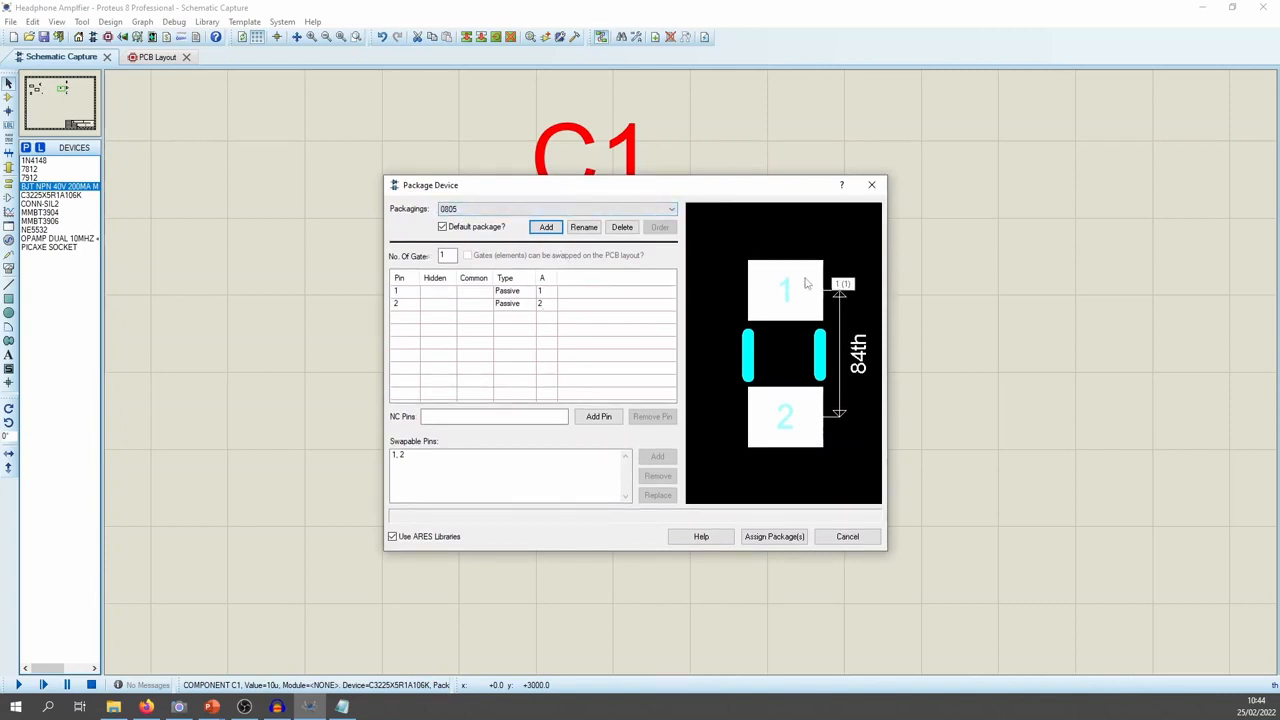
pyautogui.moveTo(478, 190); pyautogui.dragTo(485, 164)
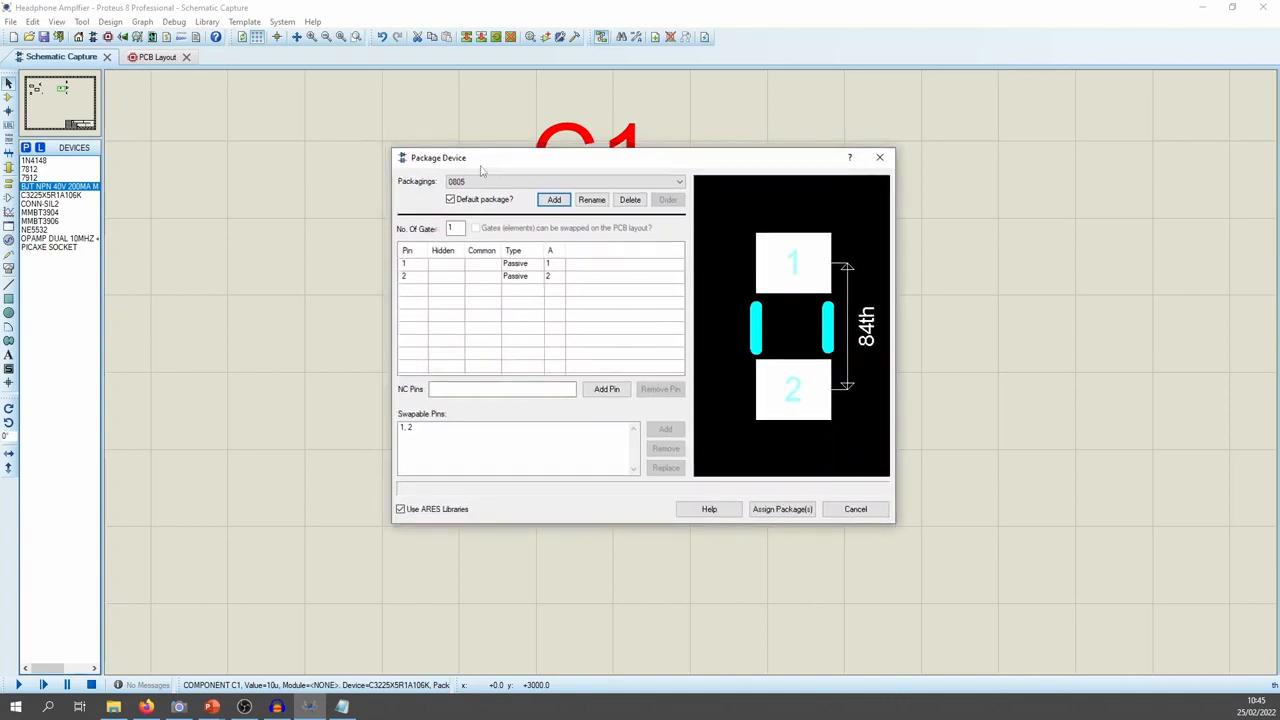
# Assign the 0805 package to the device and delete the PRIMITIVE property from its component properties
pyautogui.click(782, 510)
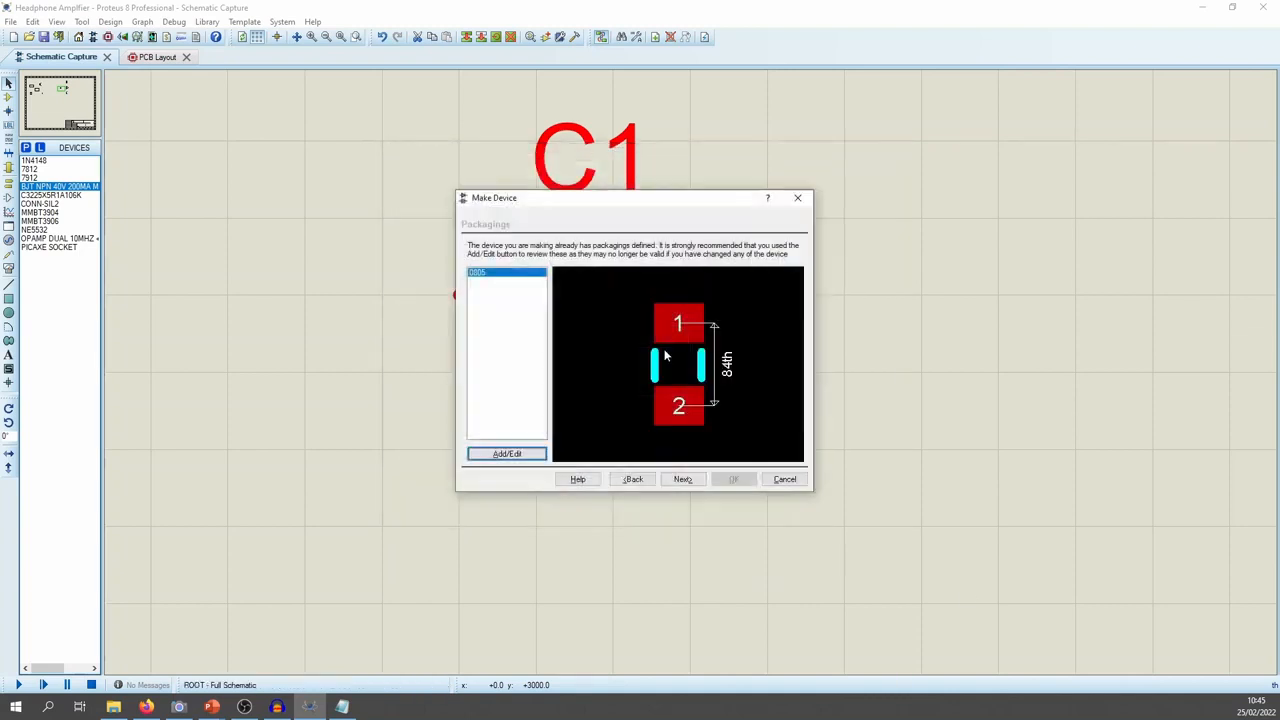
pyautogui.click(700, 479)
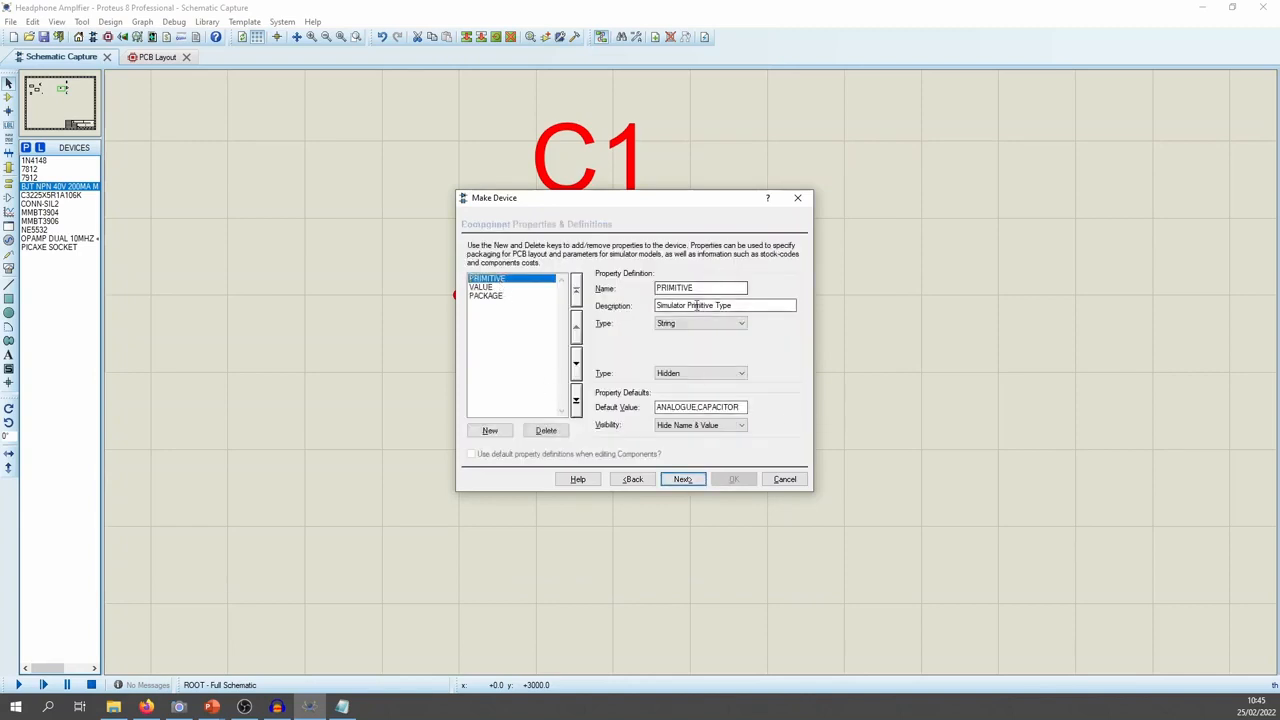
pyautogui.click(560, 432)
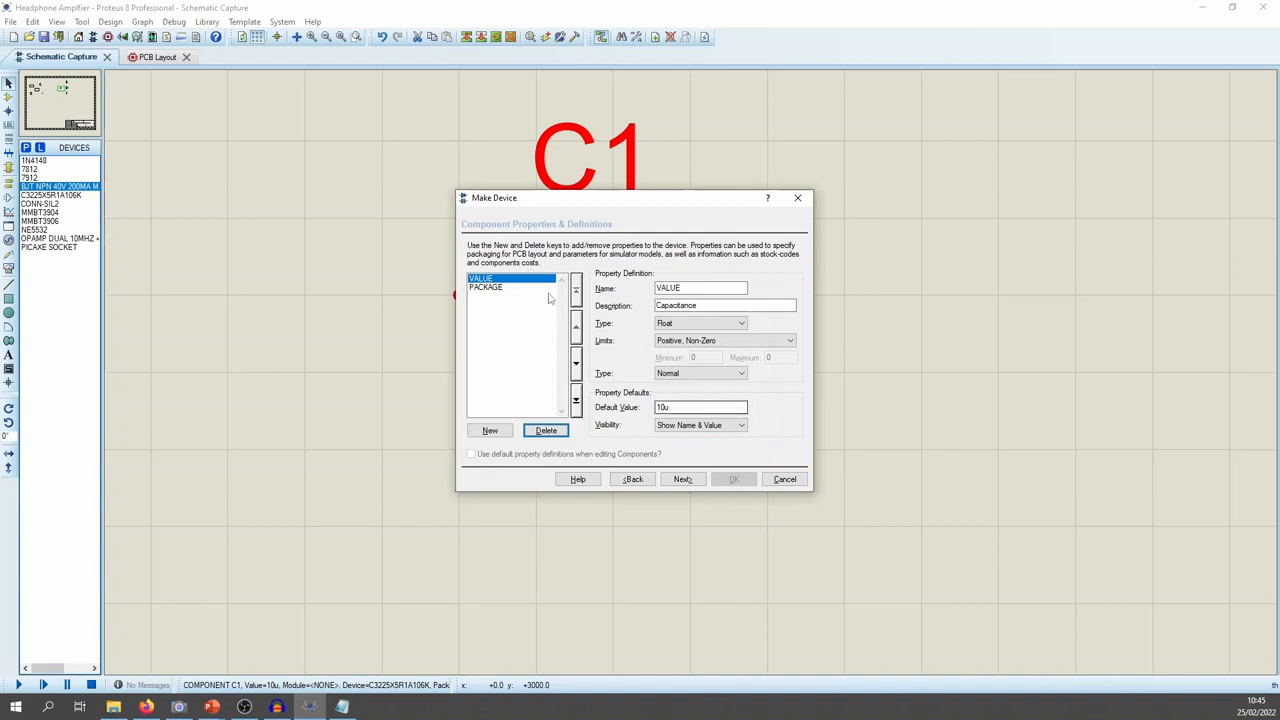
# Replace the default capacitance of the VALUE property and check the PACKAGE property's settings
pyautogui.click(502, 288)
pyautogui.click(500, 279)
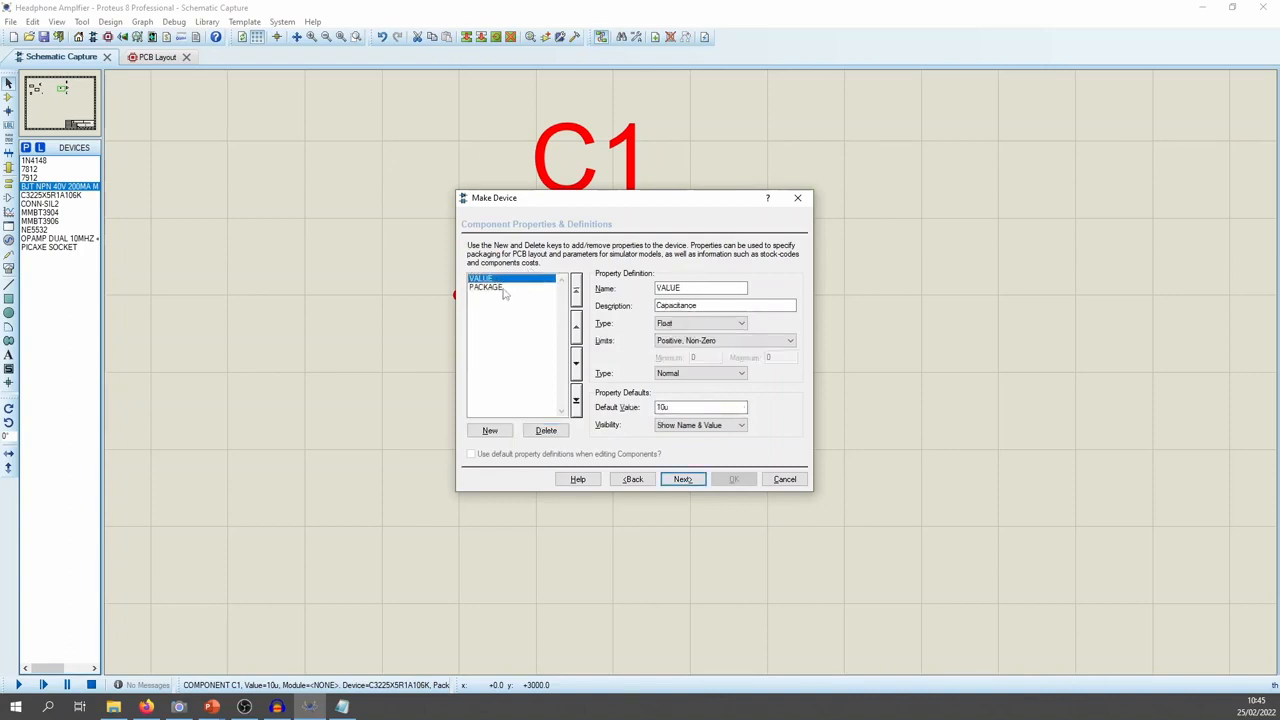
pyautogui.moveTo(702, 410); pyautogui.dragTo(521, 377)
pyautogui.write('10')
pyautogui.click(502, 288)
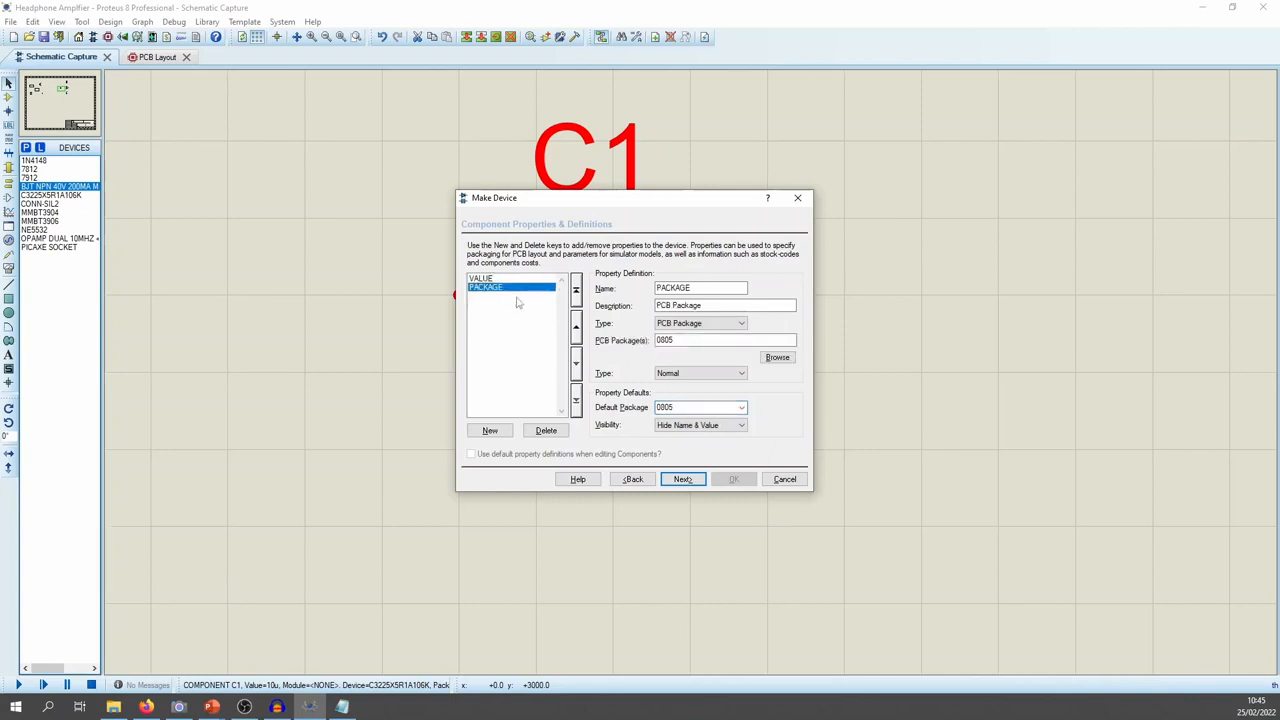
# Continue past the data sheet page without linking a file and open the device sub-category choices
pyautogui.click(686, 482)
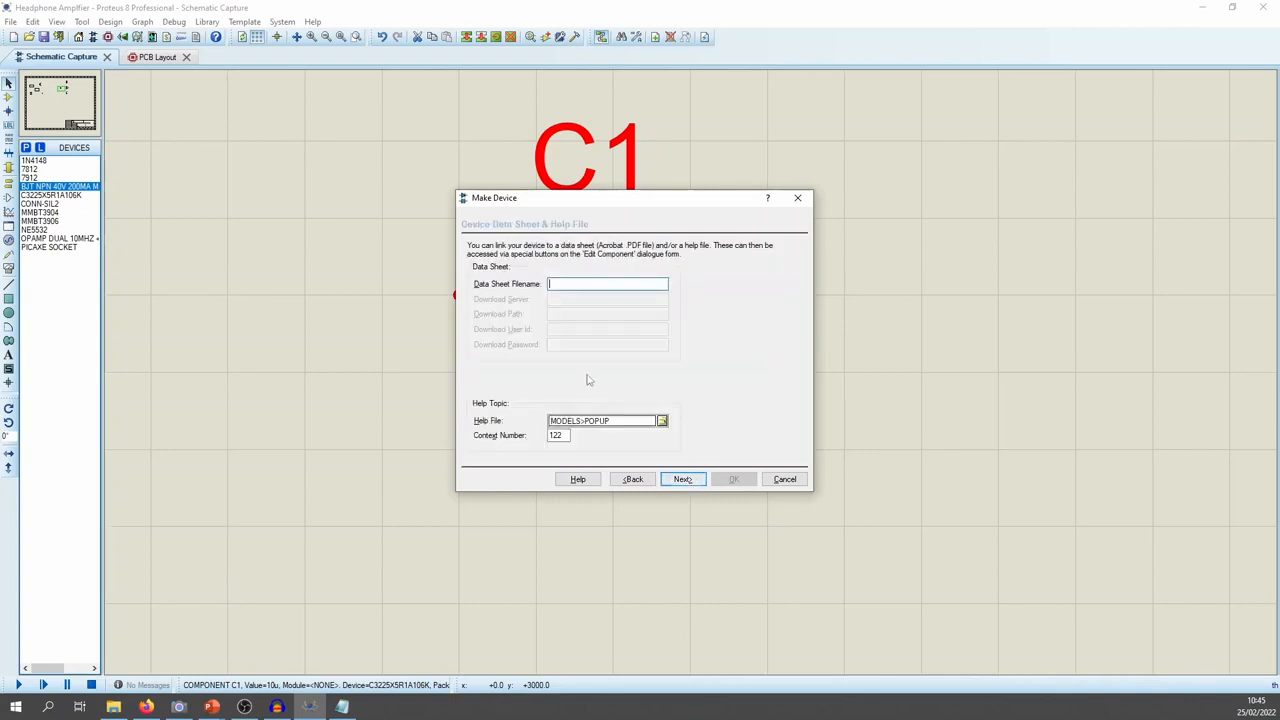
pyautogui.press('Return')
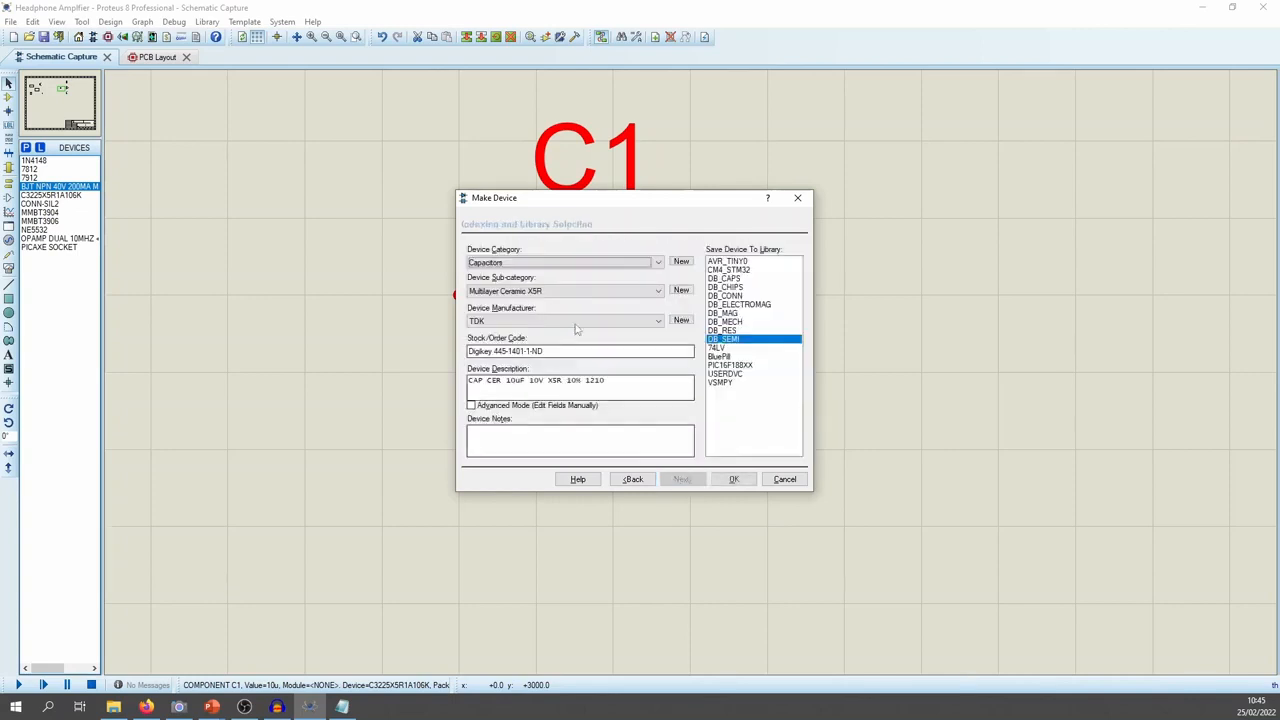
pyautogui.click(530, 291)
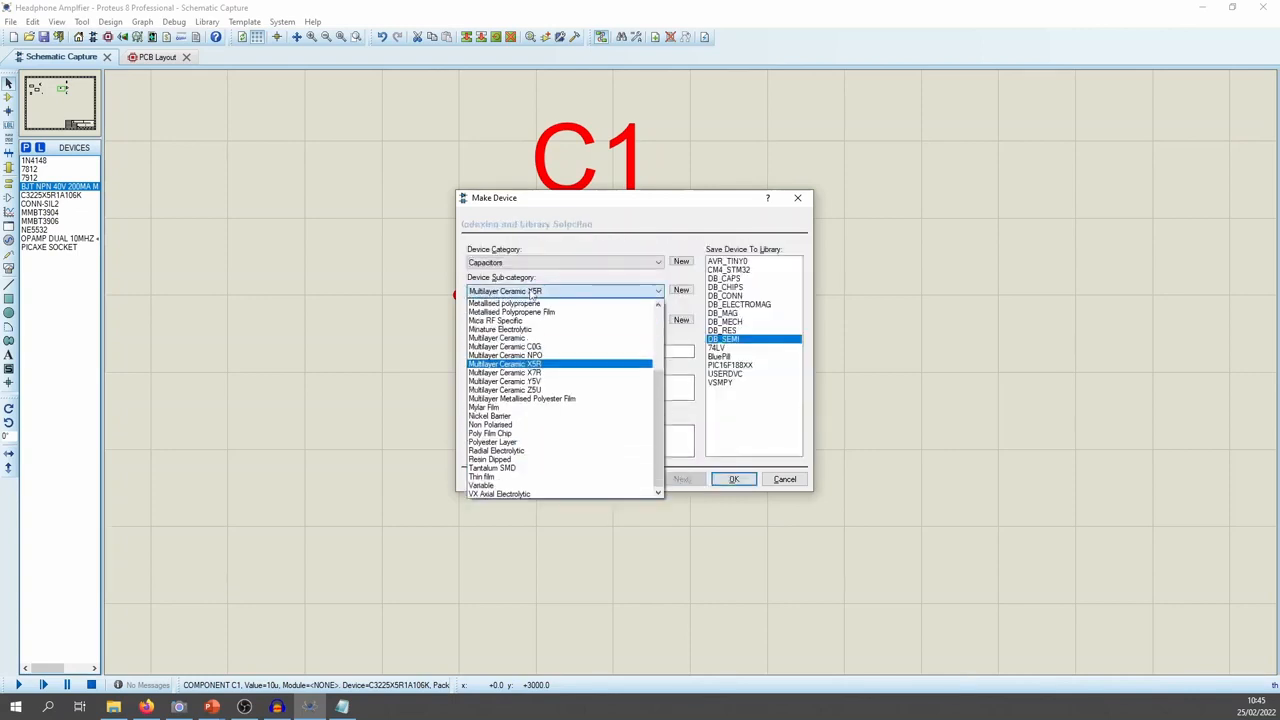
# Set the device sub-category to Multilayer Ceramic X7R, and clear the manufacturer (None) and the stock/order code
pyautogui.click(540, 372)
pyautogui.click(530, 321)
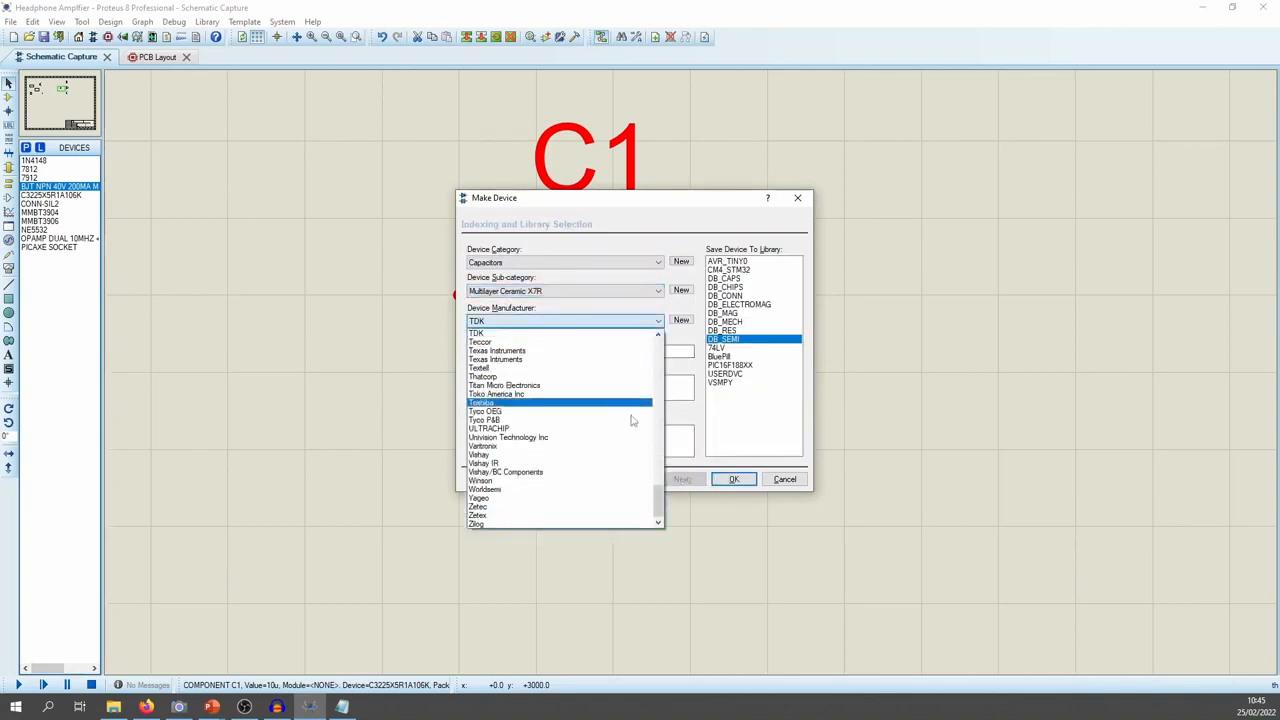
pyautogui.click(668, 384)
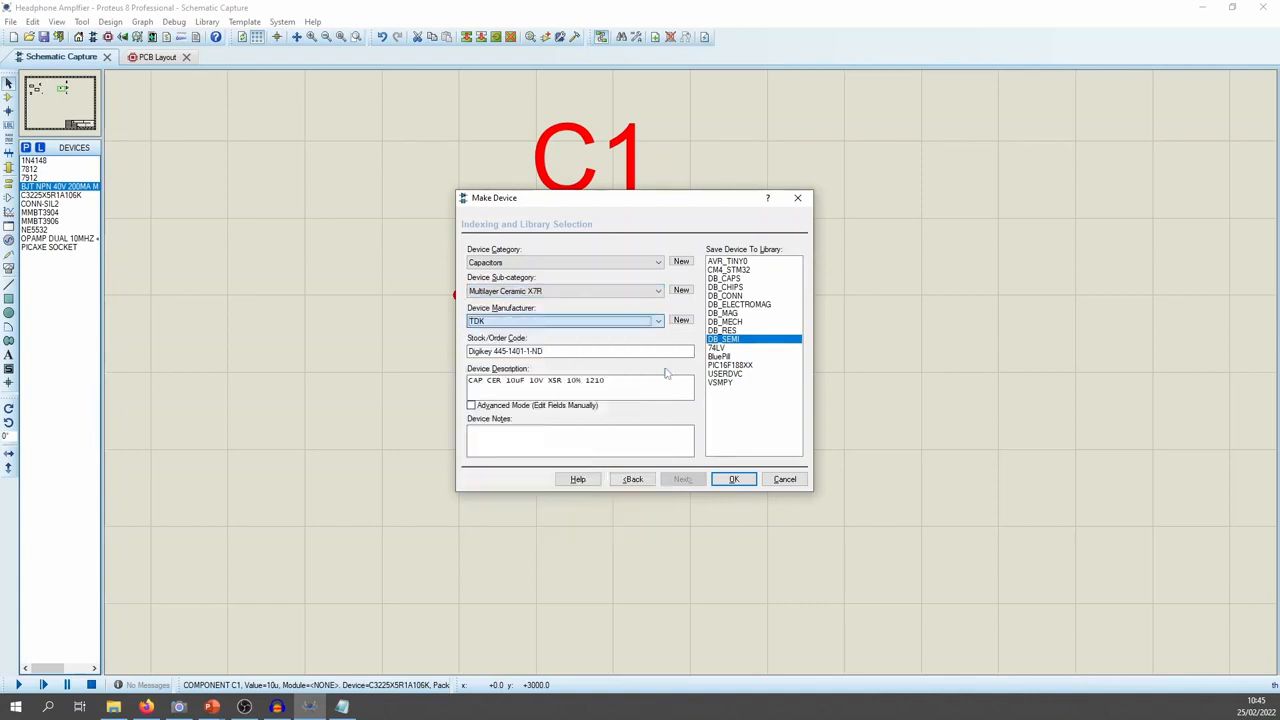
pyautogui.click(652, 321)
pyautogui.moveTo(660, 495); pyautogui.dragTo(658, 345)
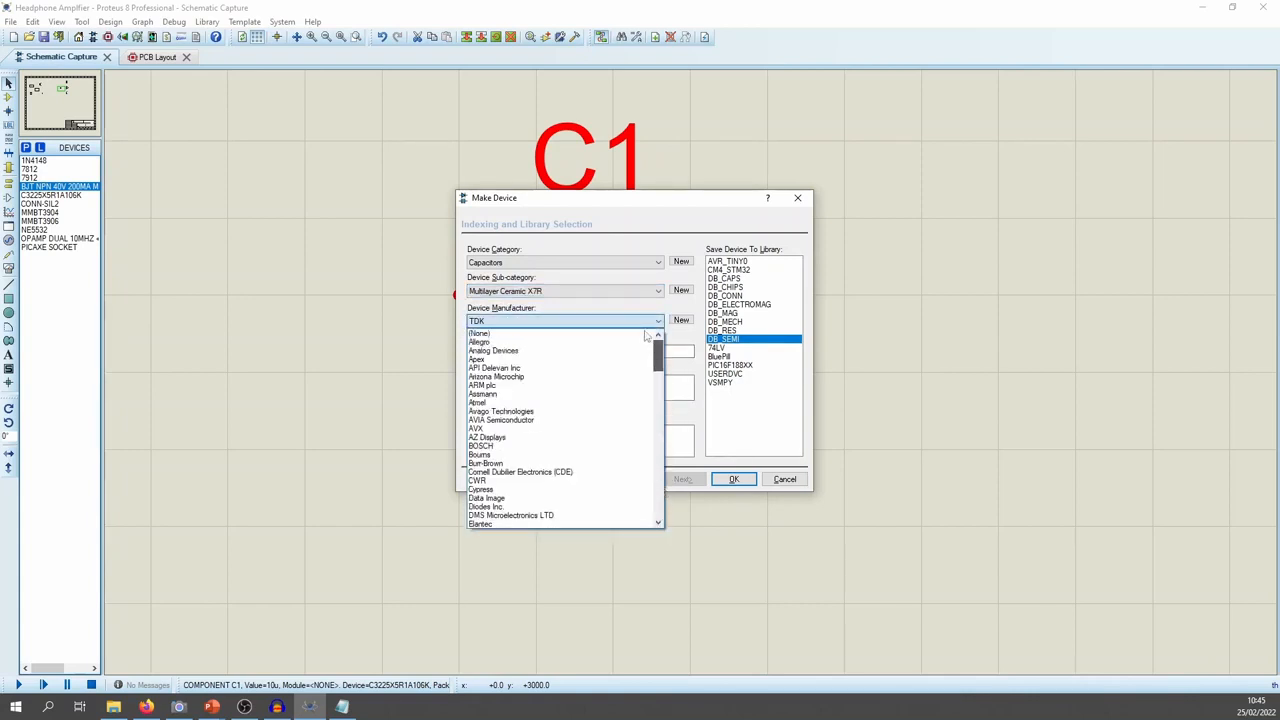
pyautogui.click(548, 333)
pyautogui.press('Tab')
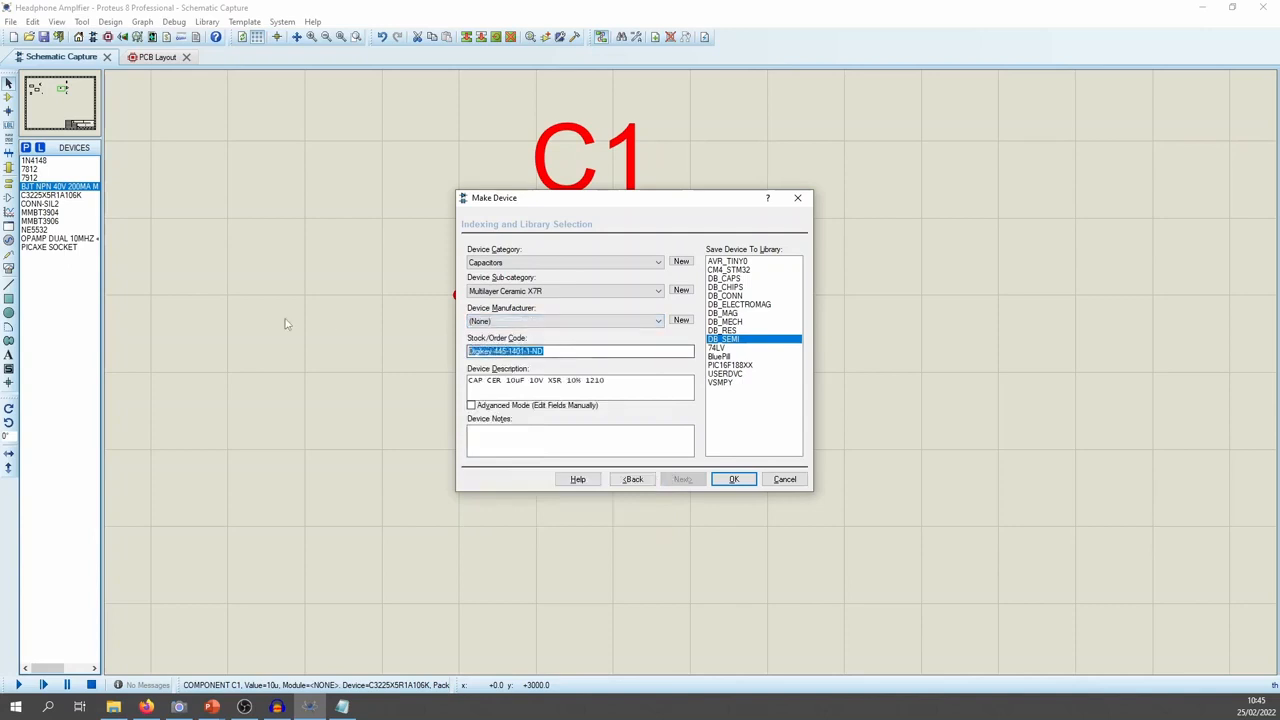
pyautogui.press('BackSpace')
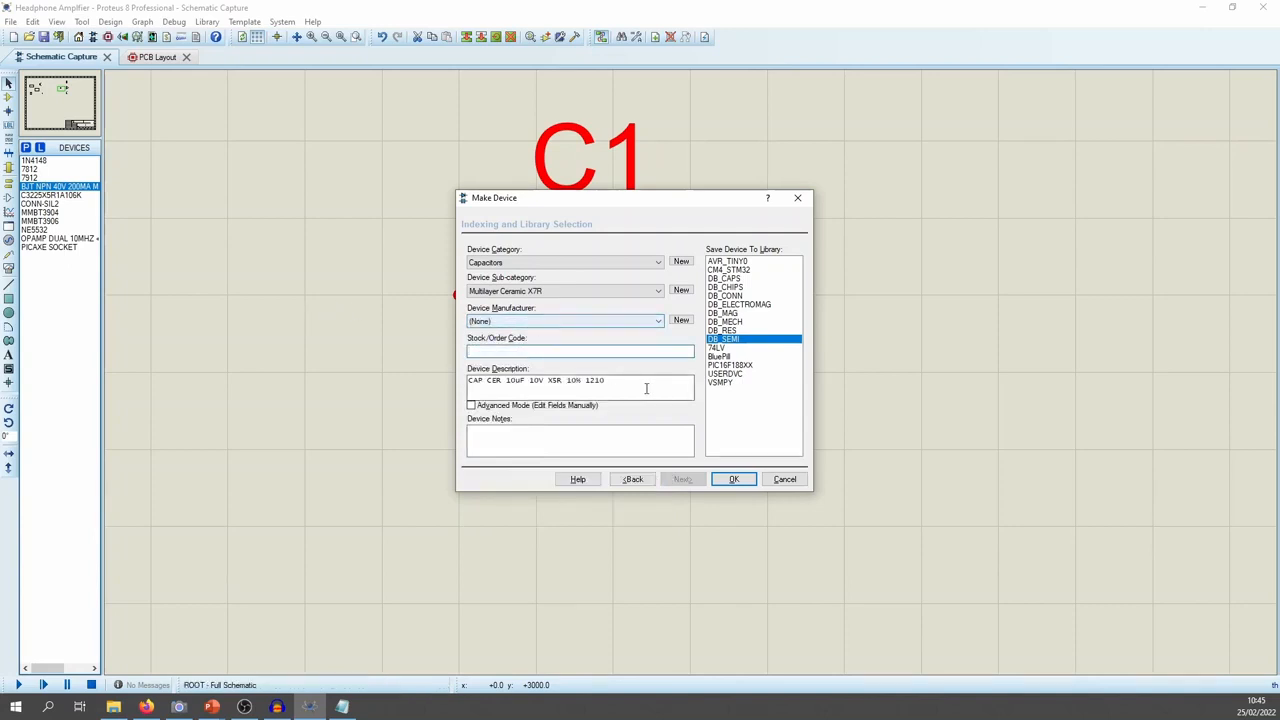
# Change the device description to "CAP CER +/-10%" and save the device to the DB_CAPS library
pyautogui.doubleClick(596, 380)
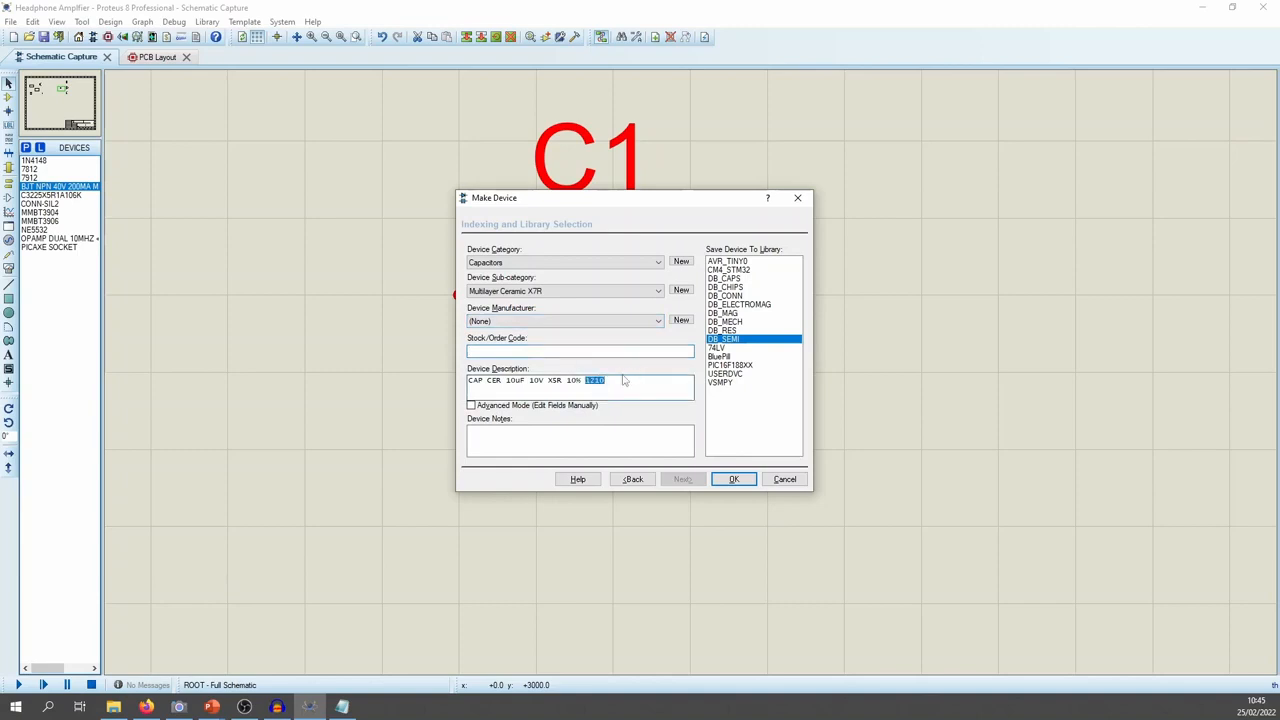
pyautogui.press('BackSpace')
pyautogui.click(632, 352)
pyautogui.press('BackSpace')
pyautogui.press('BackSpace')
pyautogui.press('BackSpace')
pyautogui.press('BackSpace')
pyautogui.press('BackSpace')
pyautogui.press('BackSpace')
pyautogui.press('BackSpace')
pyautogui.press('BackSpace')
pyautogui.press('BackSpace')
pyautogui.press('BackSpace')
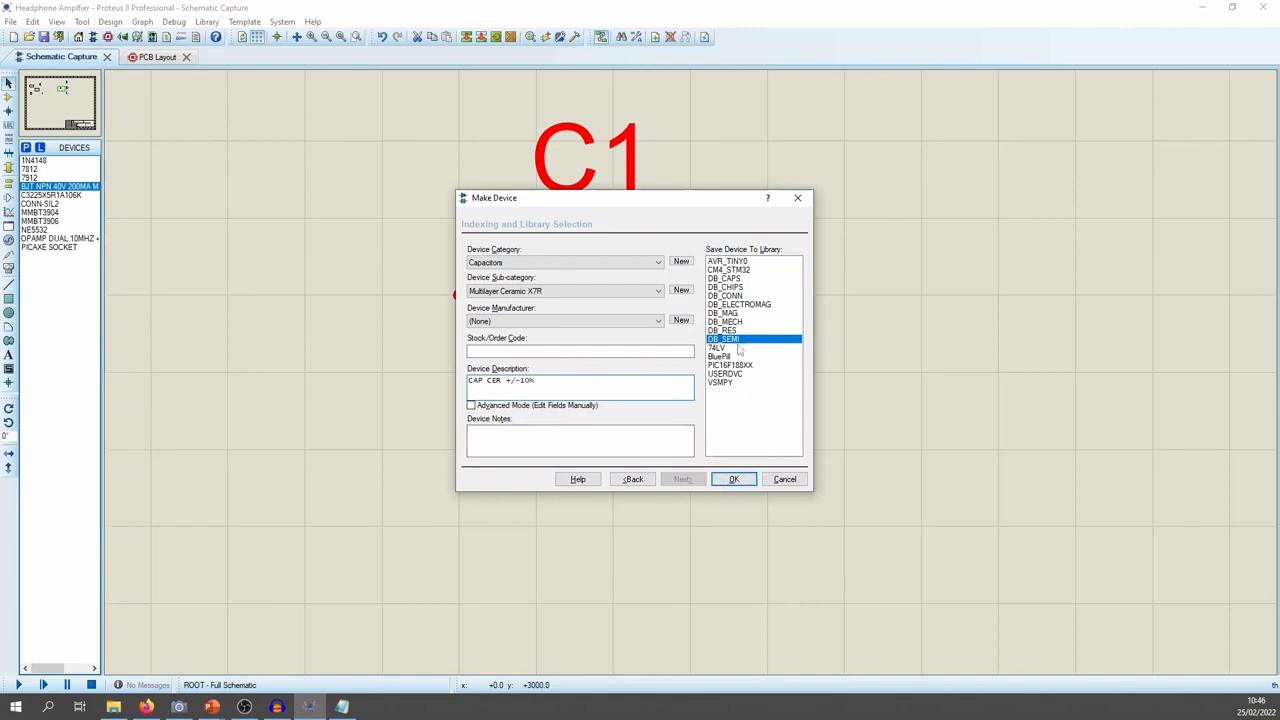
pyautogui.click(740, 279)
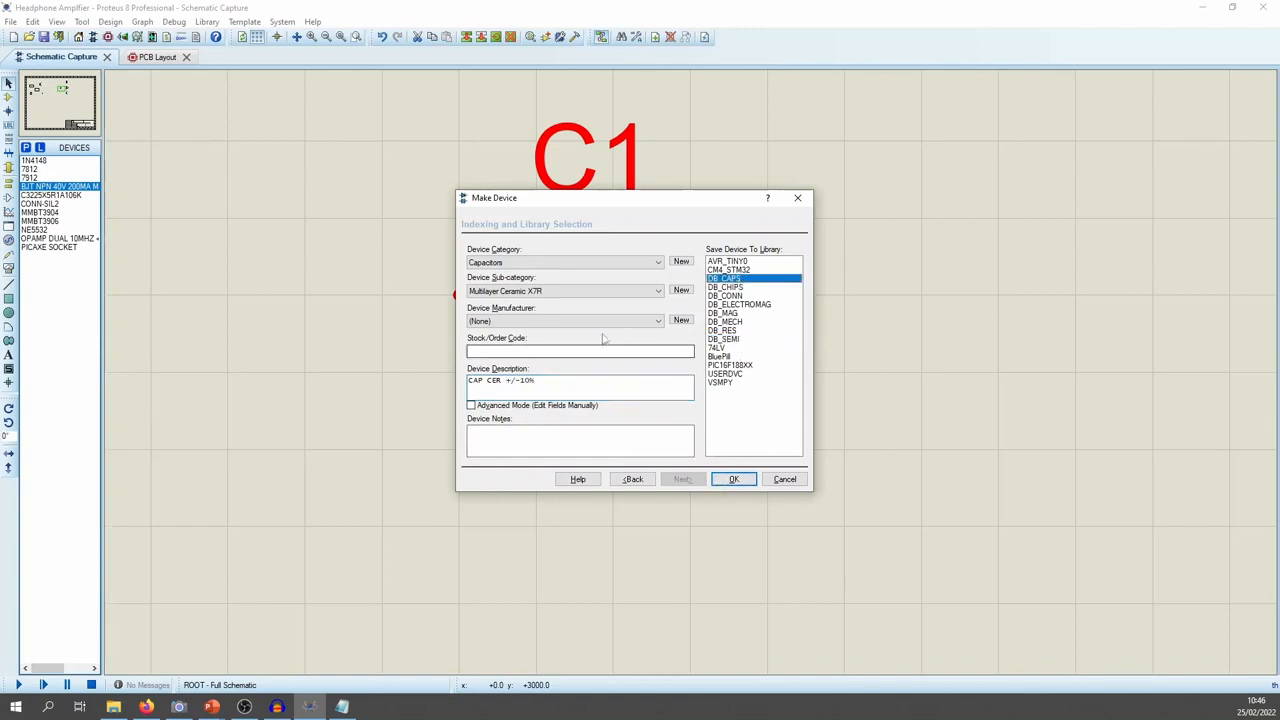
pyautogui.click(736, 480)
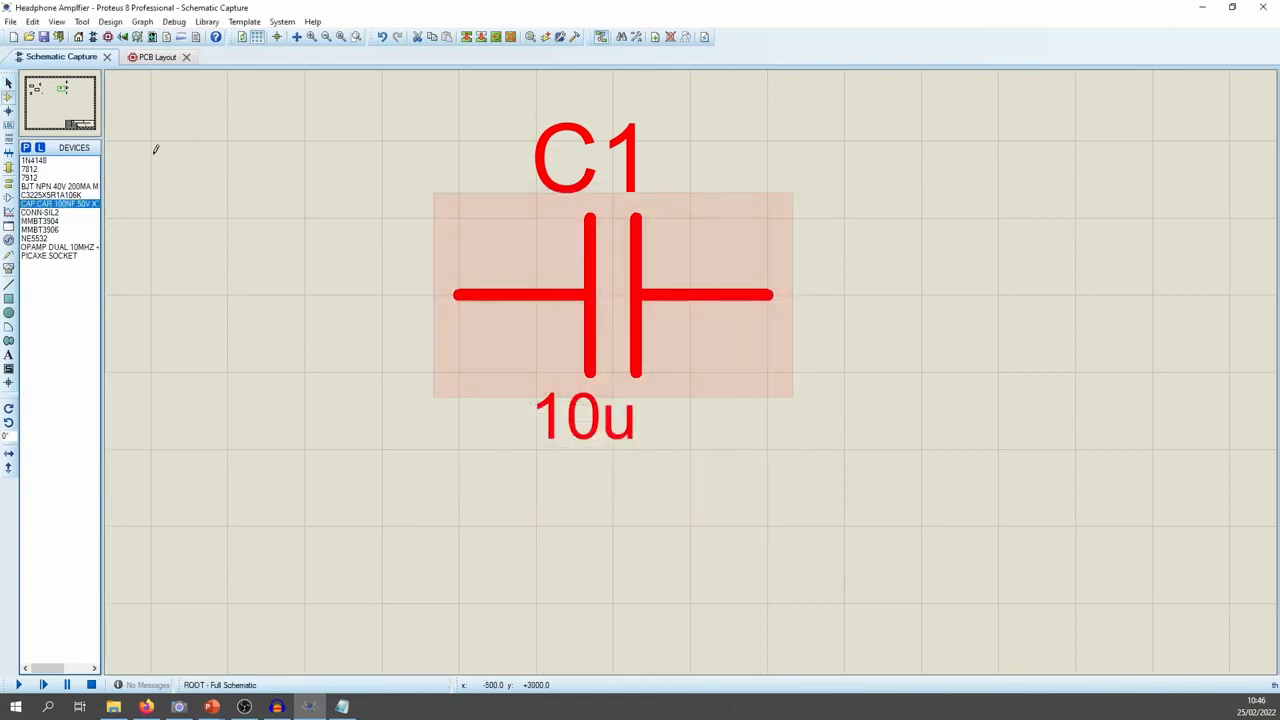
# Delete the 10u capacitor C1 and place the new 100nF X7R capacitor to the left of op-amp U1:B
pyautogui.press('Delete')
pyautogui.scroll(-4, 674, 353)
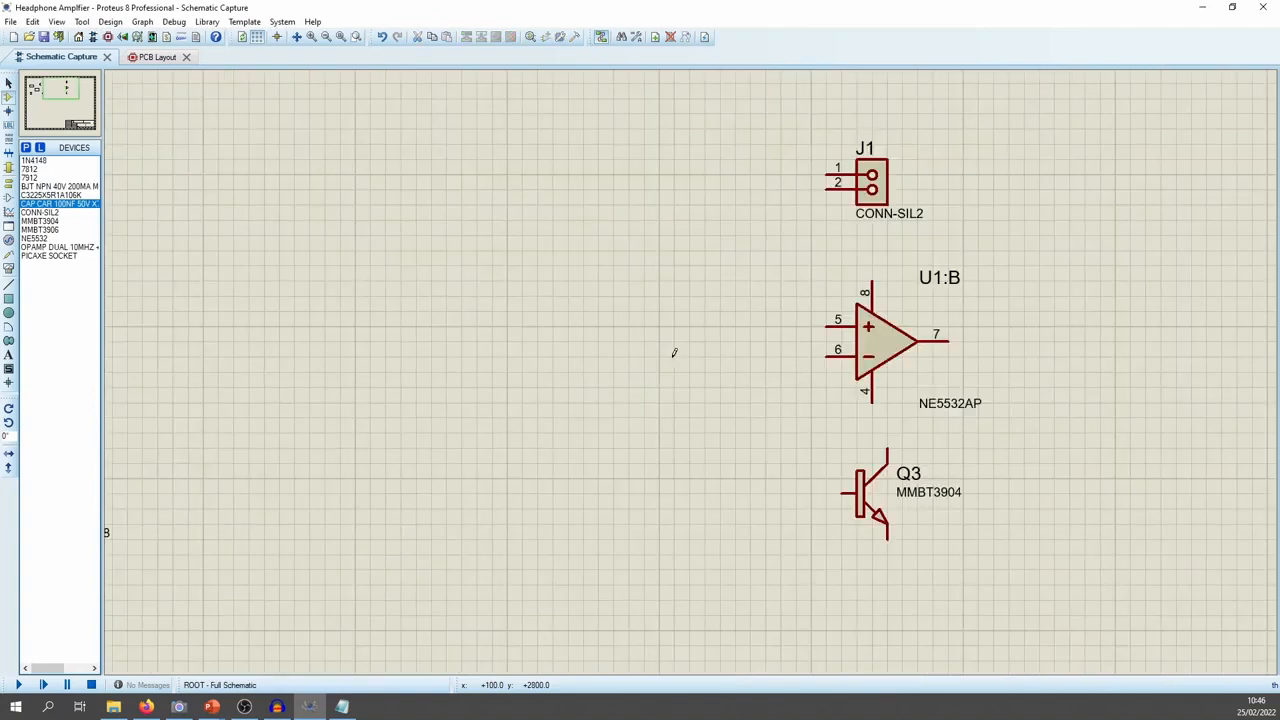
pyautogui.click(728, 322)
pyautogui.click(735, 323)
# Copy the custom component script from Notepad and paste it into the Other Properties of capacitor C1 in Proteus
pyautogui.doubleClick(735, 323)
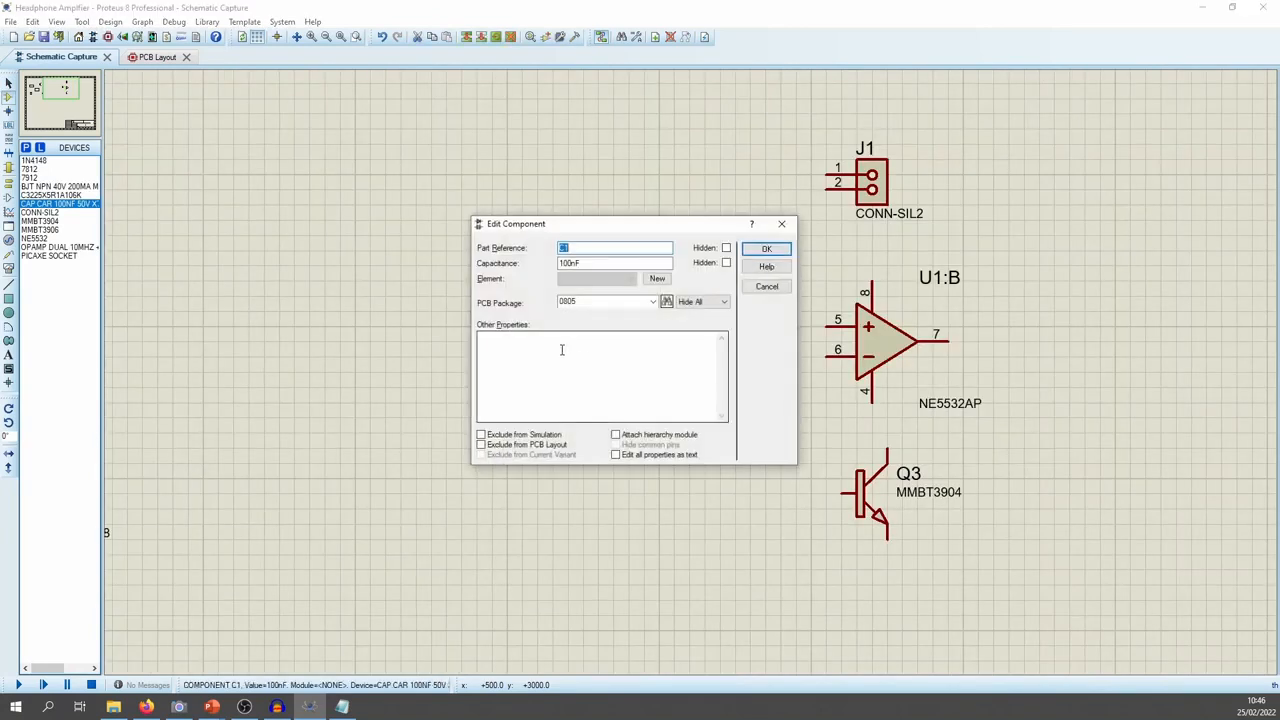
pyautogui.click(587, 357)
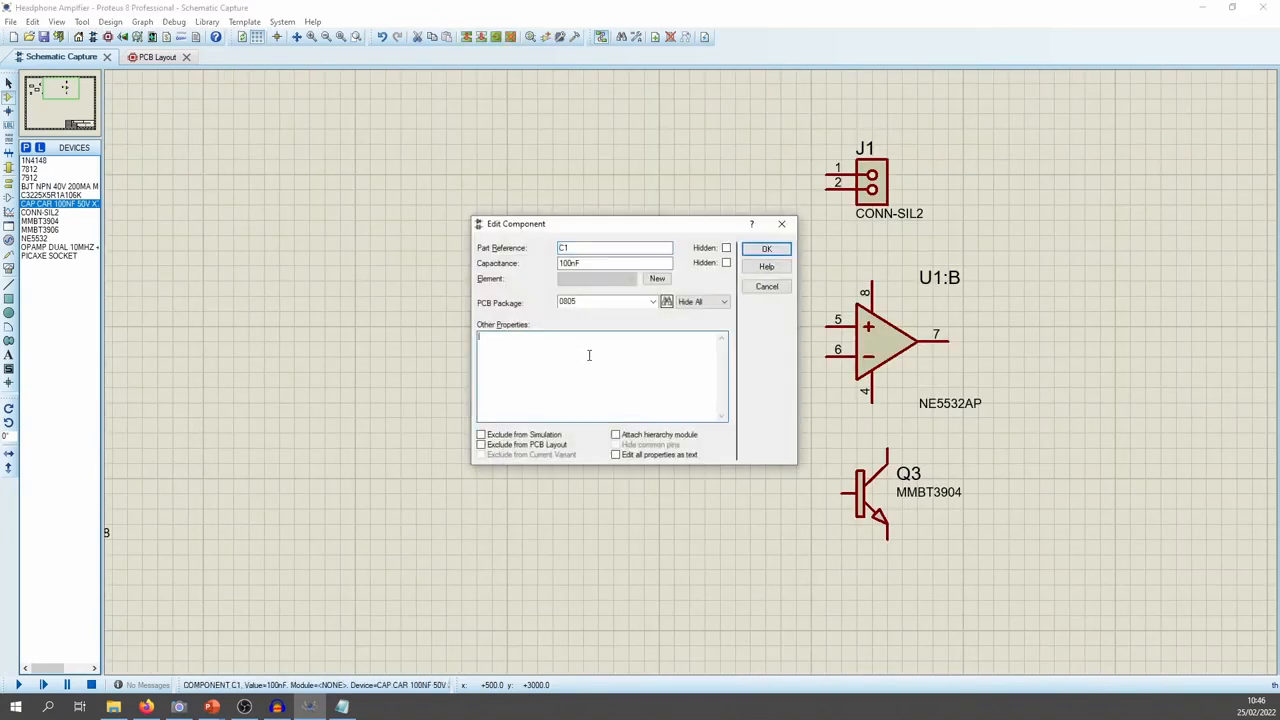
pyautogui.click(341, 706)
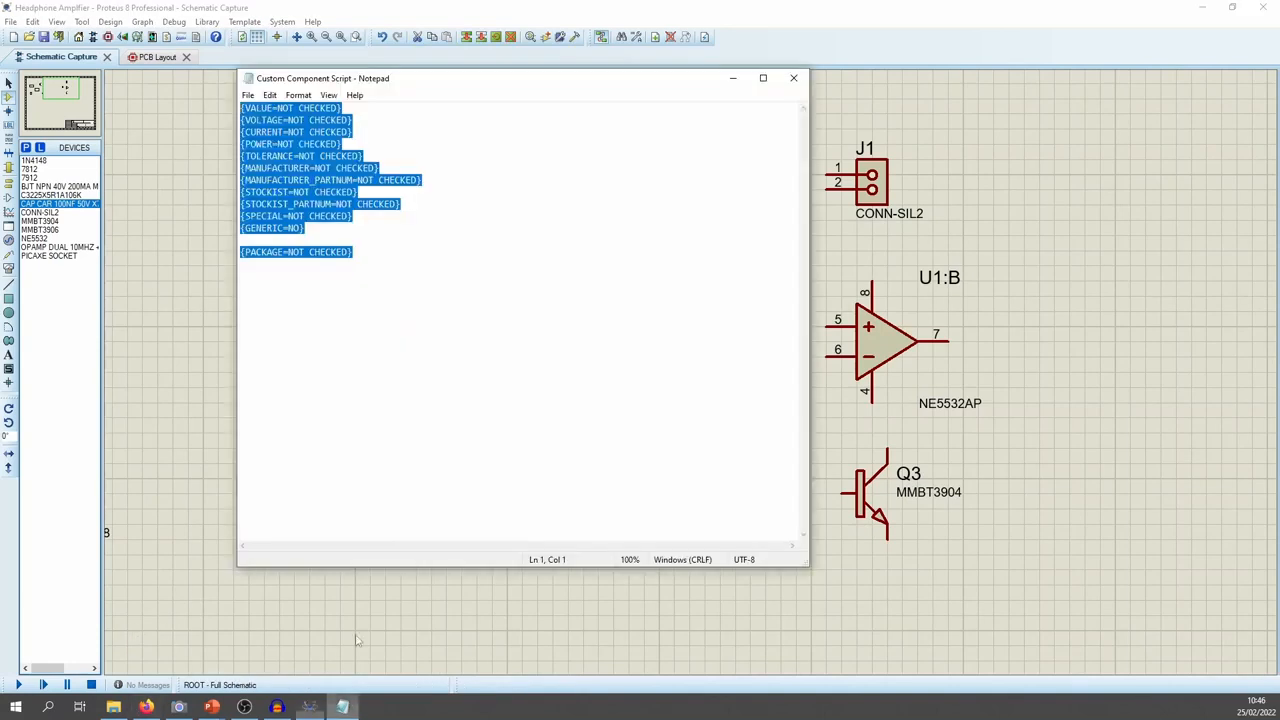
pyautogui.rightClick(297, 168)
pyautogui.click(355, 211)
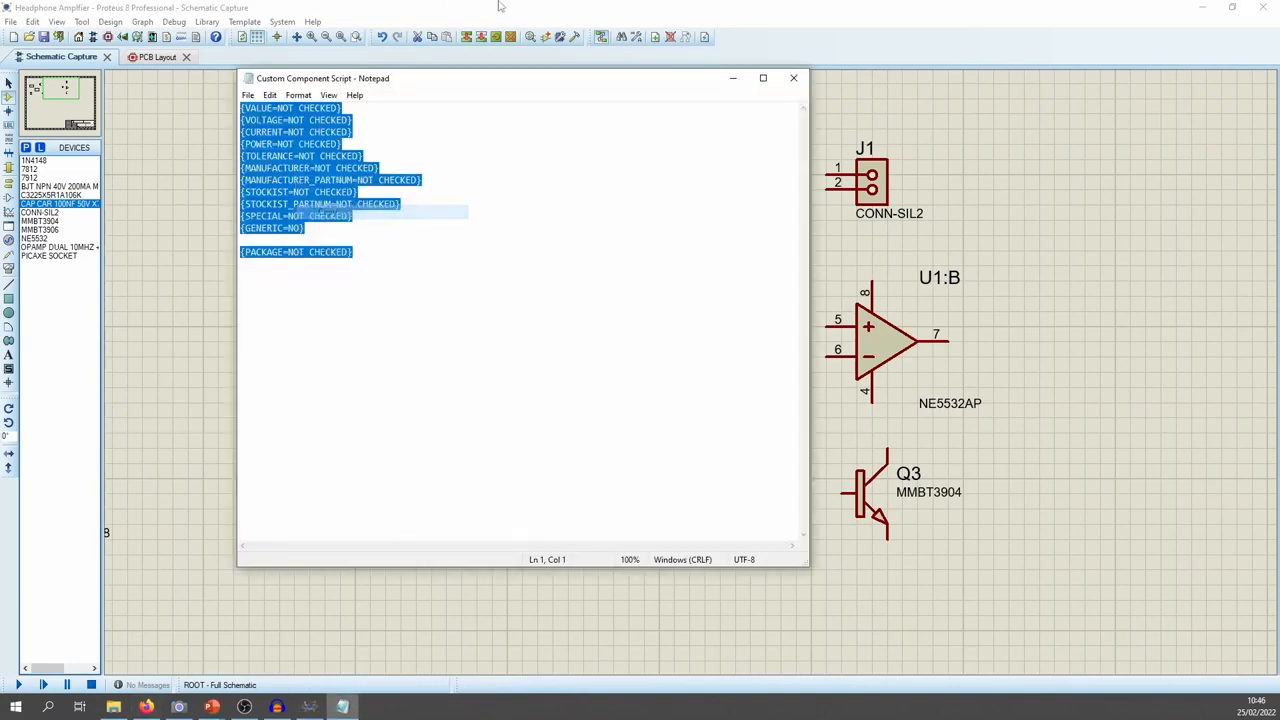
pyautogui.click(498, 6)
pyautogui.rightClick(545, 360)
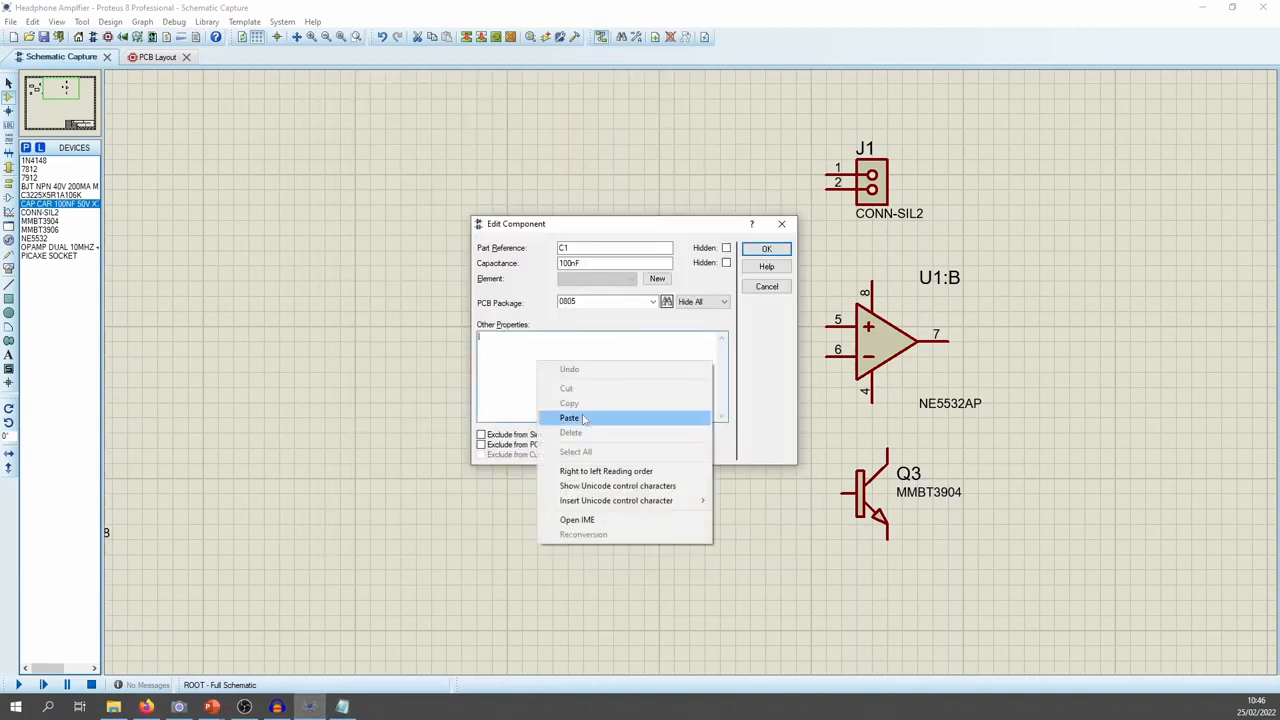
pyautogui.click(580, 419)
pyautogui.click(766, 248)
# Start Make Device for C1, keeping the name CAP CAR 100NF 50V X7R, and set its default PCB package to 0805
pyautogui.rightClick(740, 318)
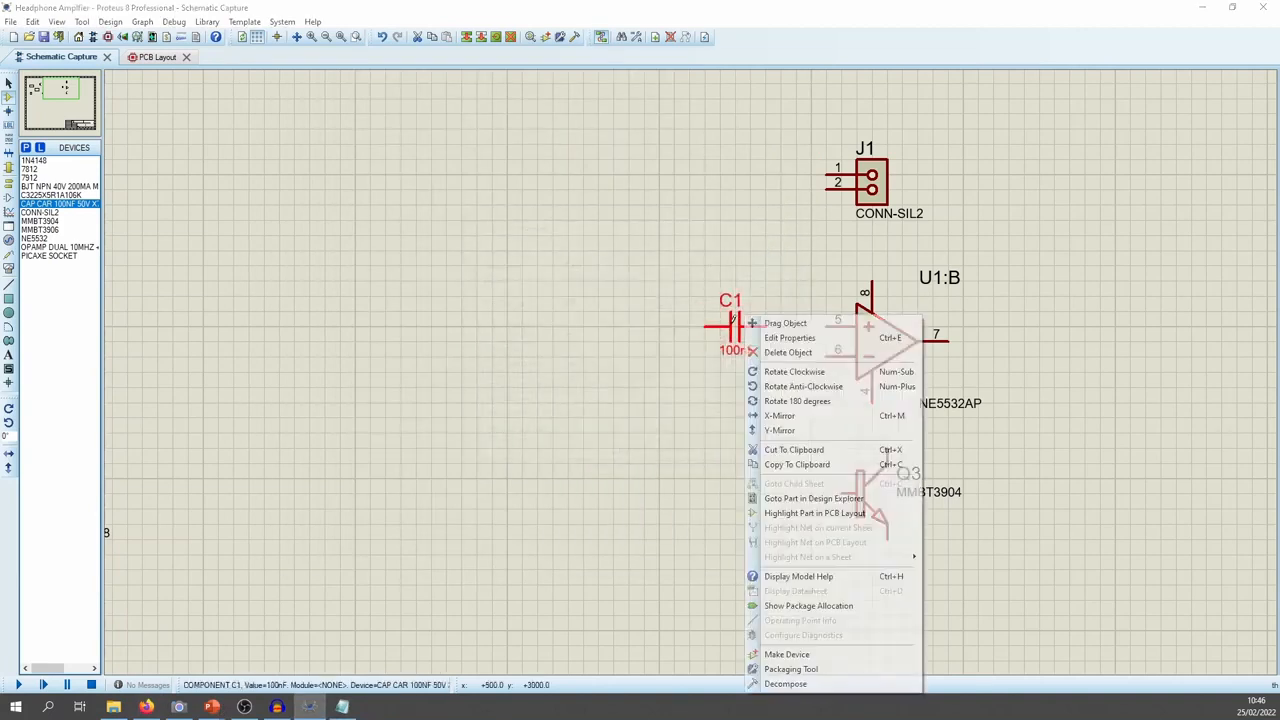
pyautogui.click(800, 656)
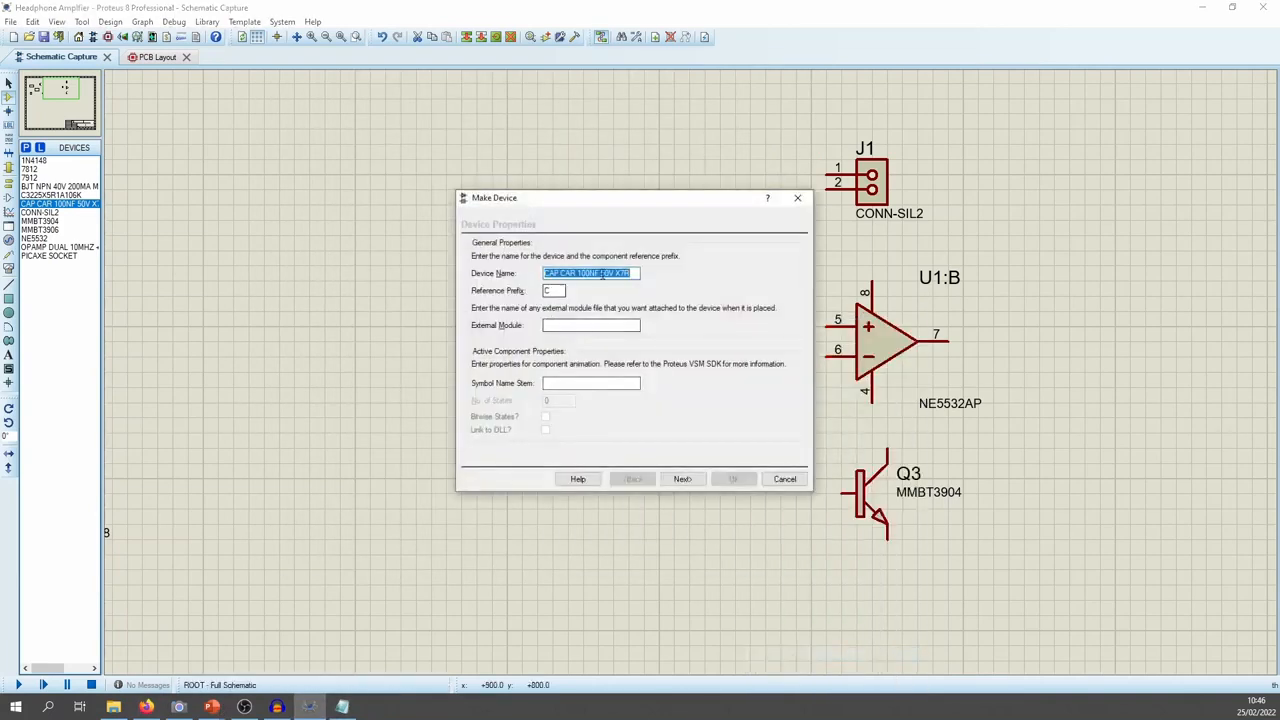
pyautogui.moveTo(634, 272); pyautogui.dragTo(421, 266)
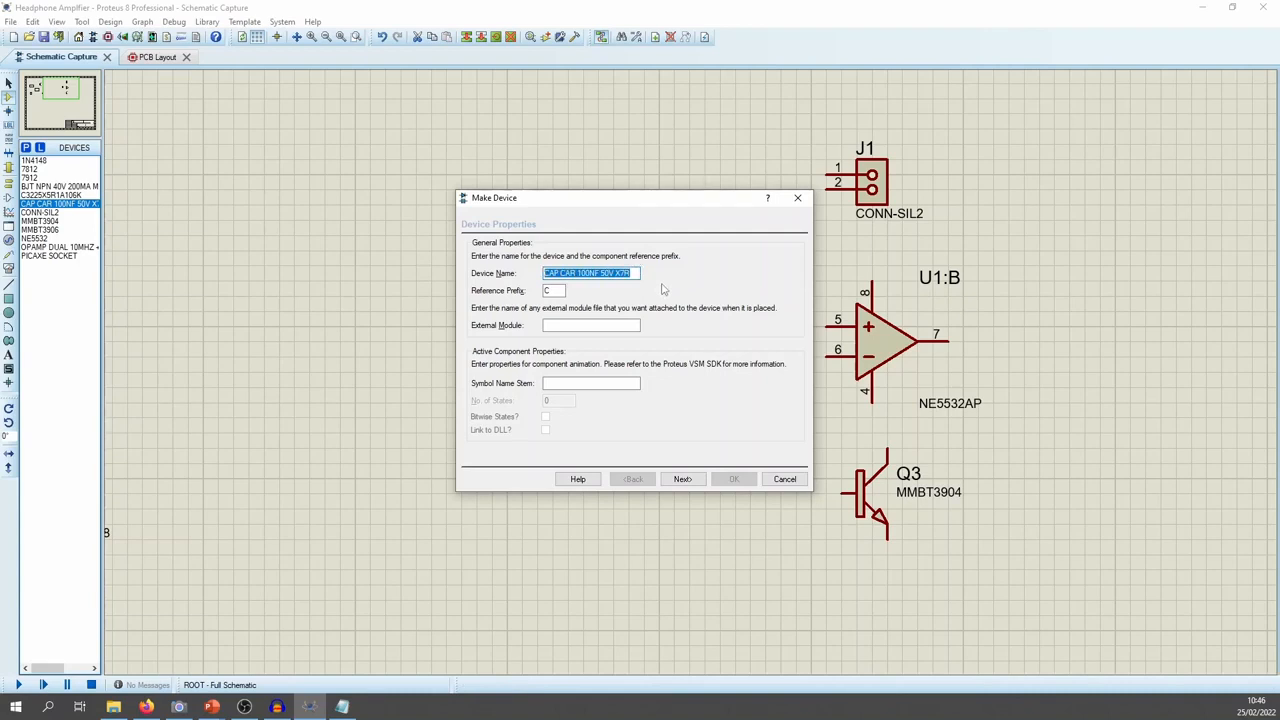
pyautogui.click(683, 482)
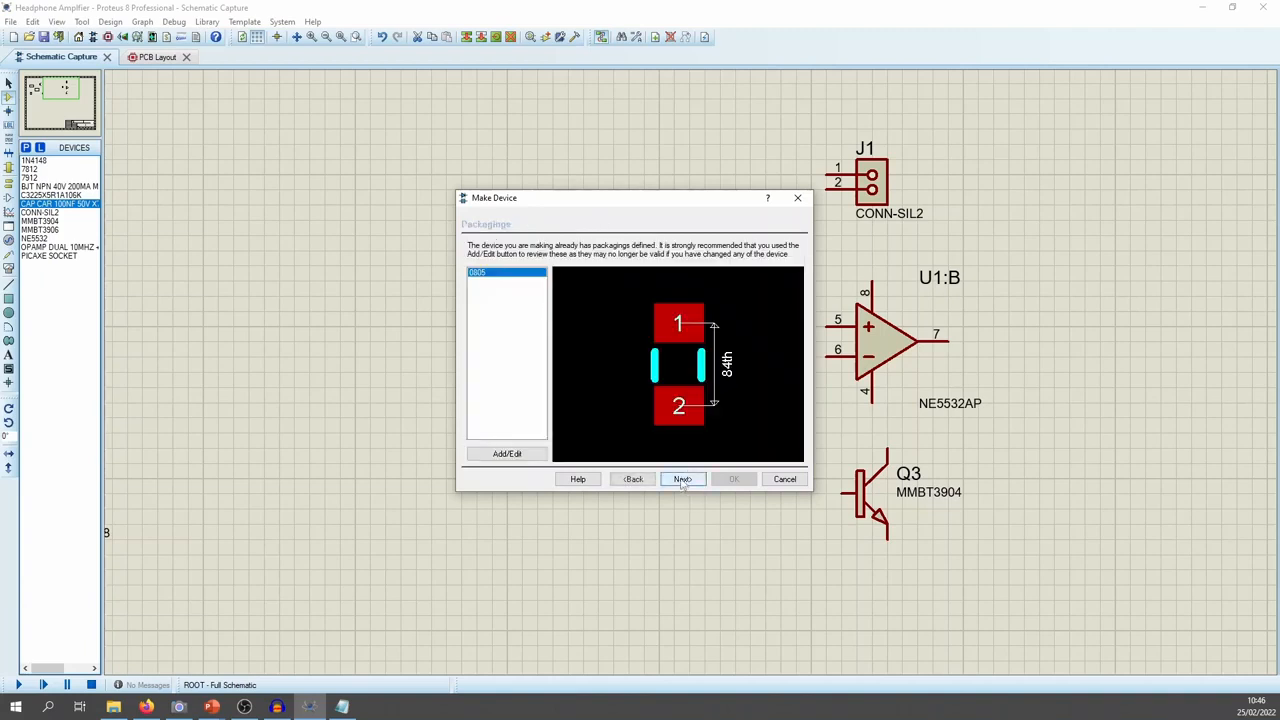
pyautogui.click(683, 481)
pyautogui.click(709, 408)
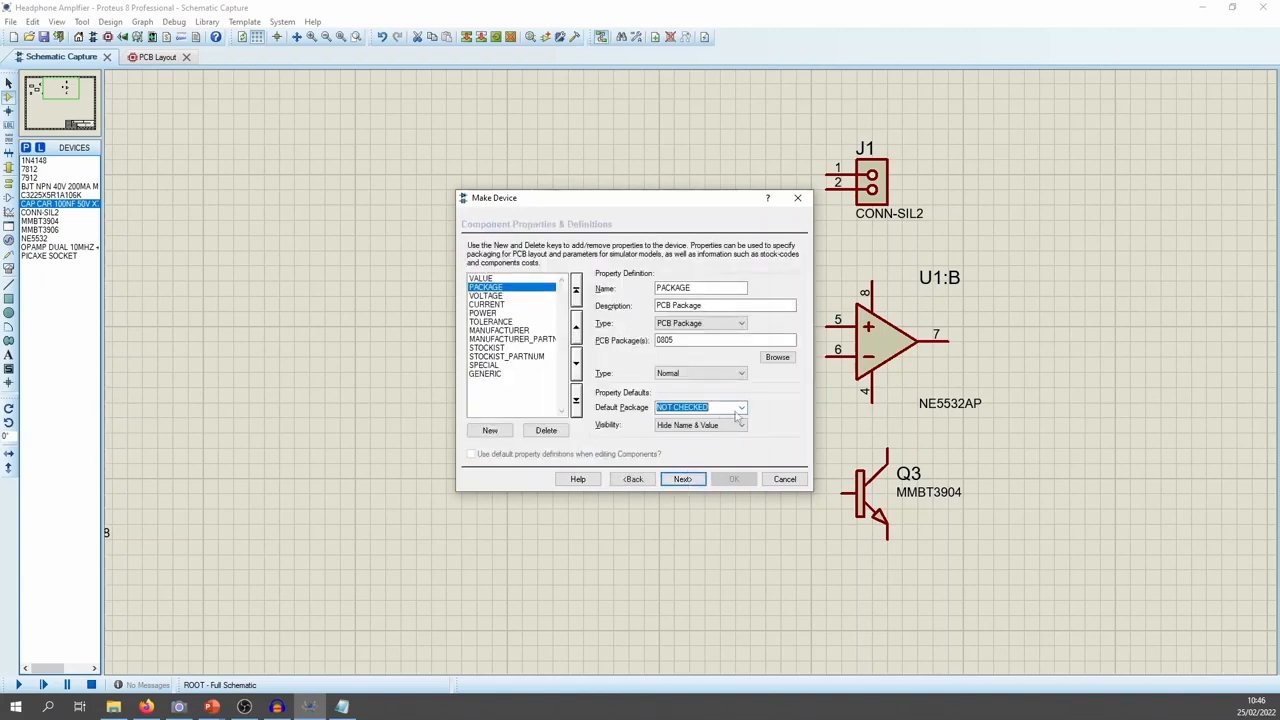
pyautogui.click(690, 430)
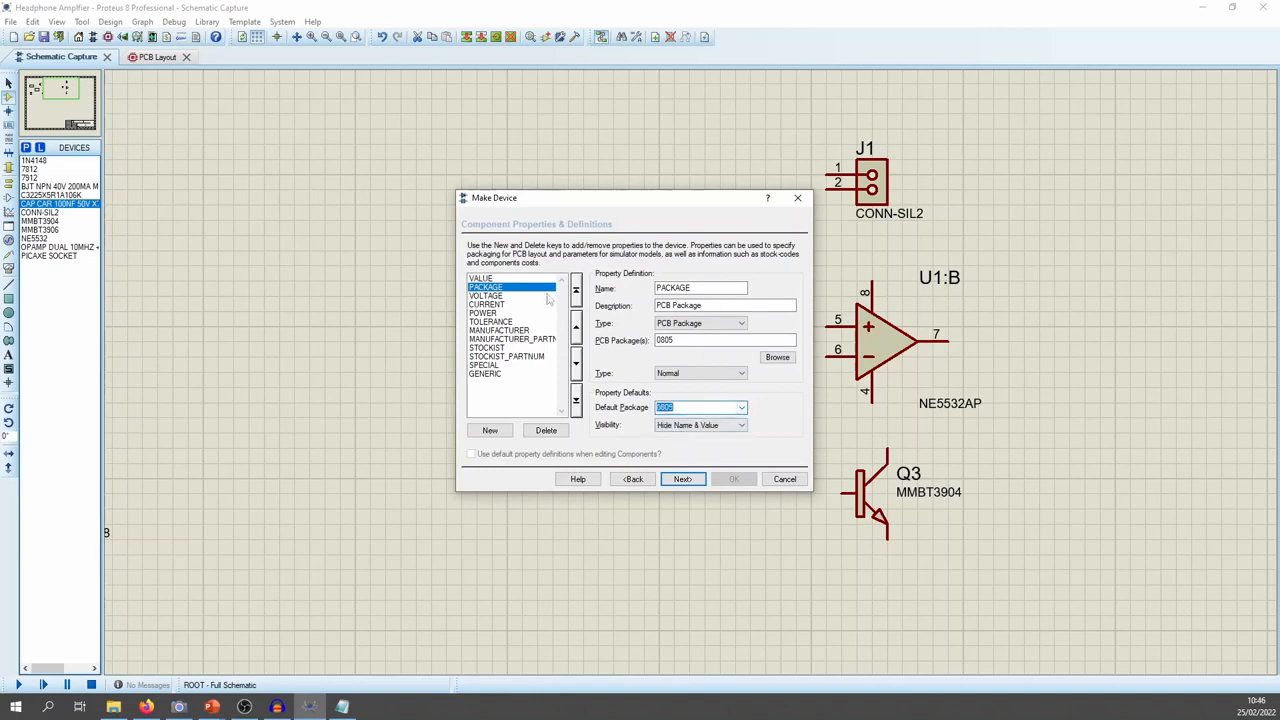
# Set the default of the VALUE property to 100nF and of the VOLTAGE property to 50V
pyautogui.click(482, 278)
pyautogui.moveTo(730, 408); pyautogui.dragTo(460, 393)
pyautogui.write('100nF')
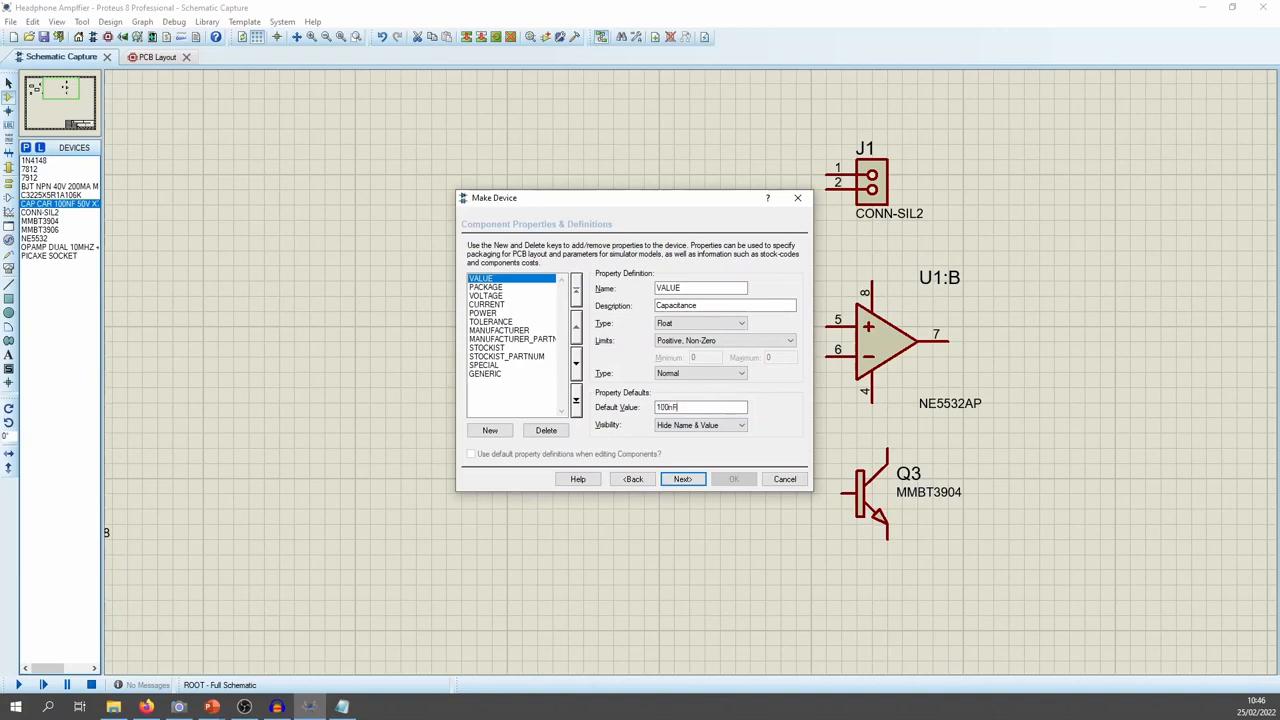
pyautogui.click(489, 296)
pyautogui.moveTo(740, 408); pyautogui.dragTo(540, 453)
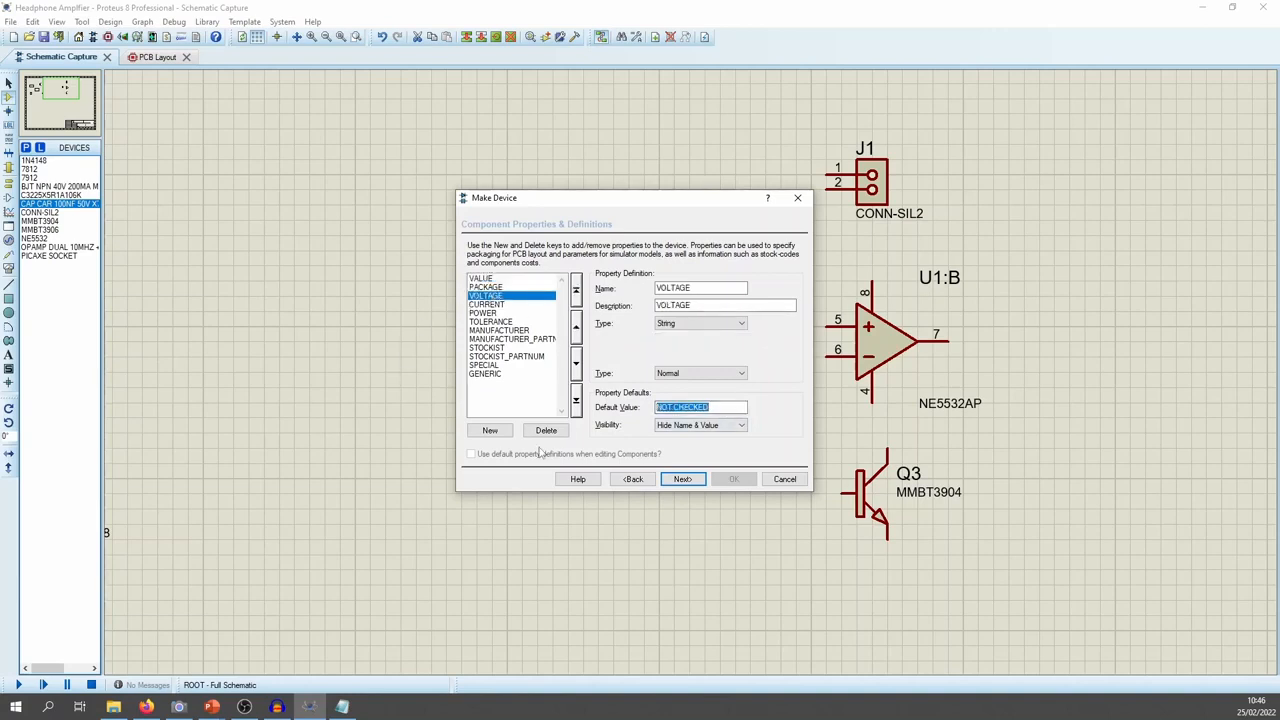
pyautogui.write('50V')
# Clear the default values of the CURRENT and POWER properties
pyautogui.click(508, 306)
pyautogui.moveTo(723, 404); pyautogui.dragTo(465, 449)
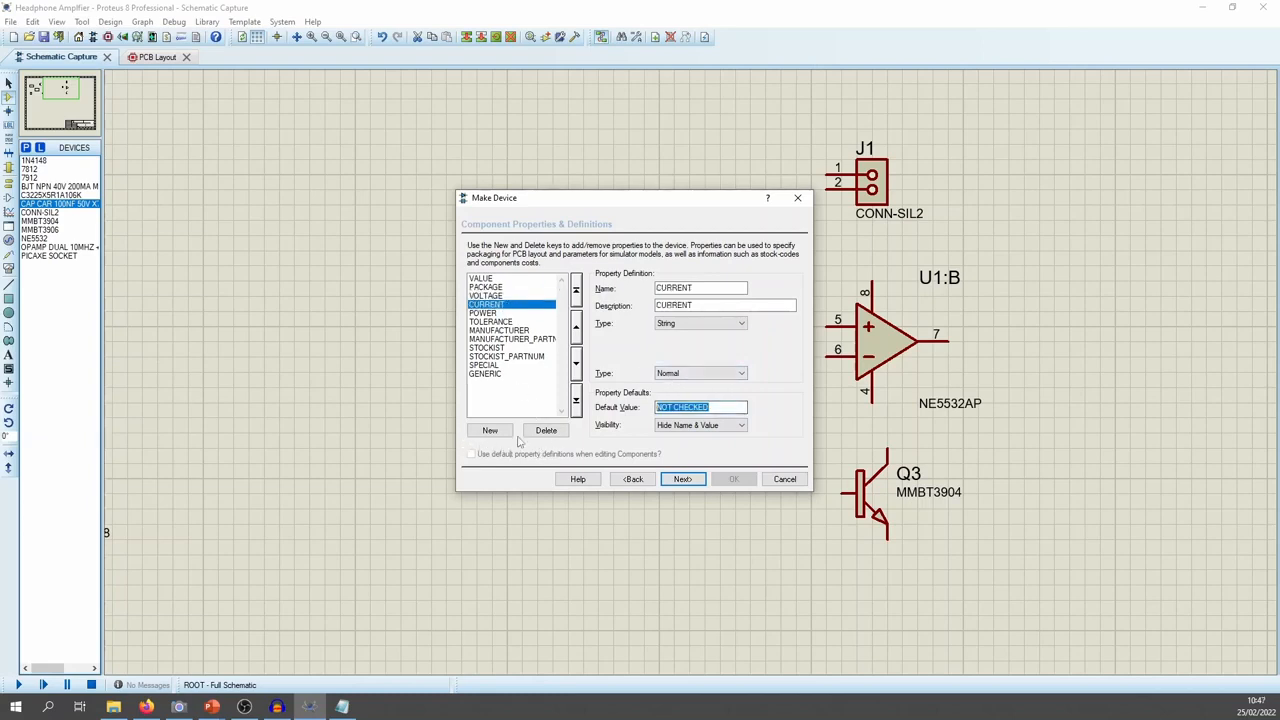
pyautogui.press('BackSpace')
pyautogui.click(498, 315)
pyautogui.moveTo(729, 408); pyautogui.dragTo(546, 412)
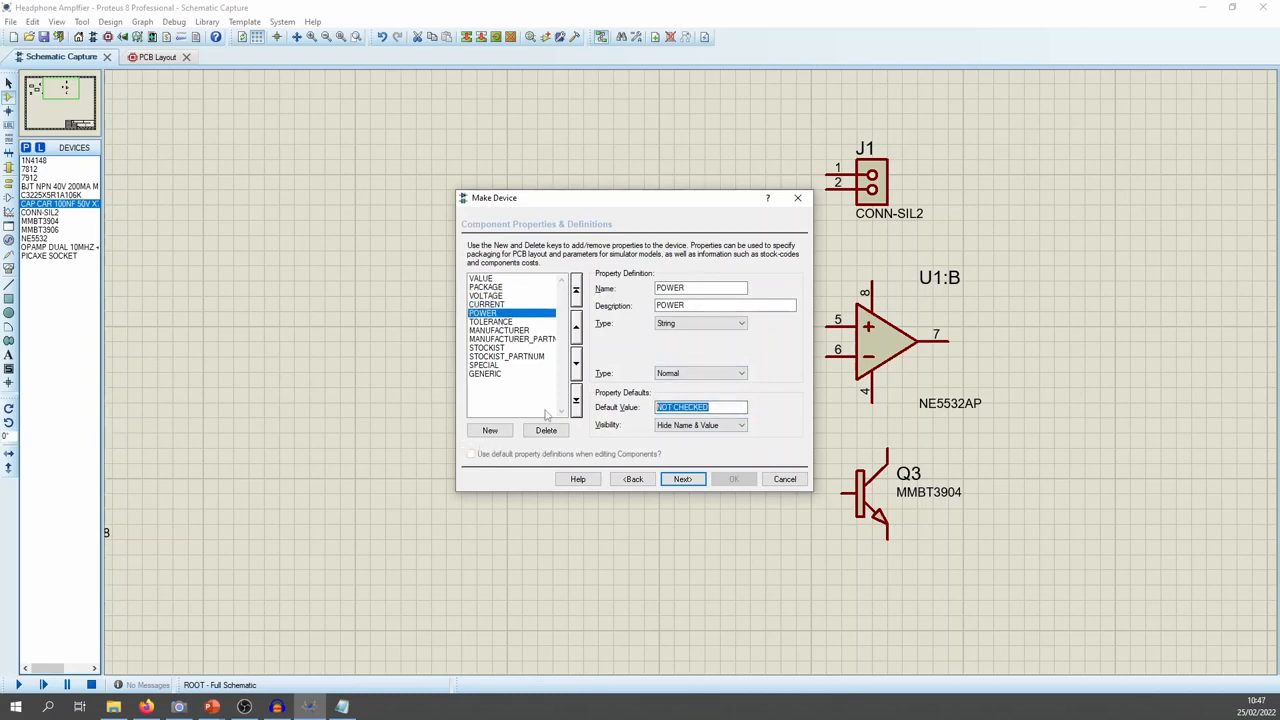
pyautogui.press('BackSpace')
# Set the default value of the TOLERANCE property to +/-10%
pyautogui.click(508, 322)
pyautogui.moveTo(740, 408); pyautogui.dragTo(556, 413)
pyautogui.press('BackSpace')
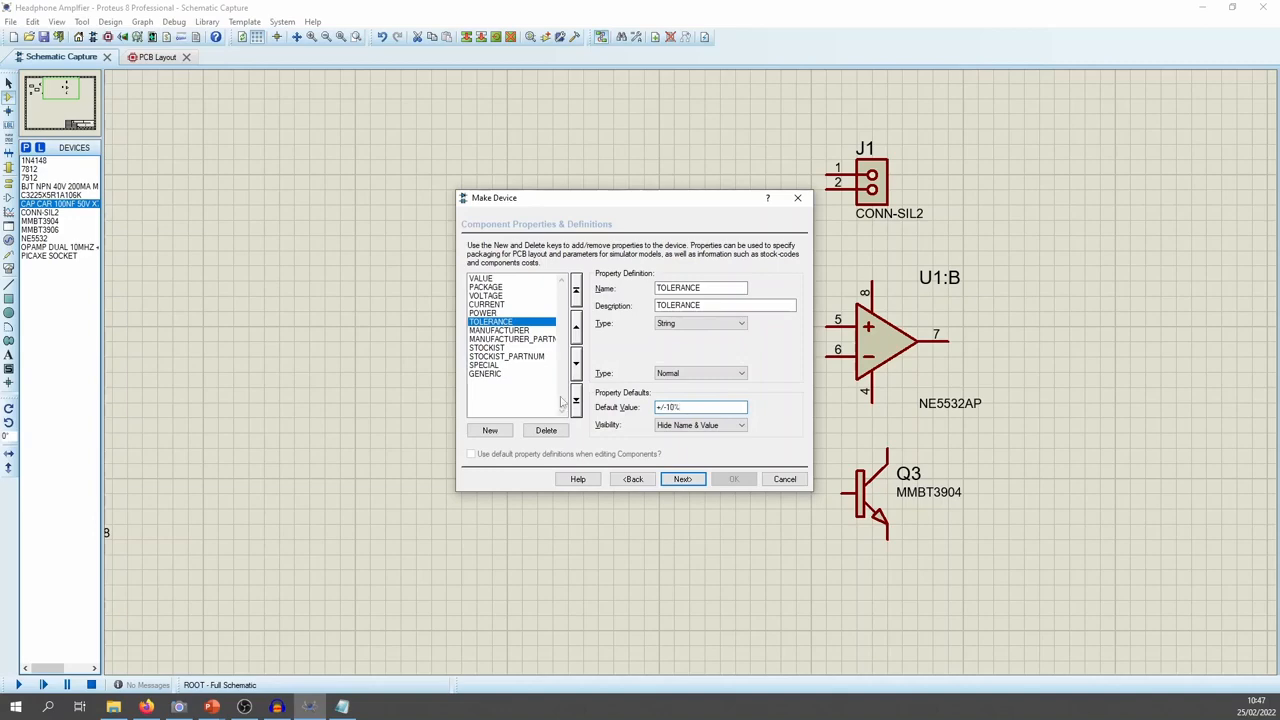
pyautogui.write('+/-10%')
# Check the capacitor's manufacturer on the Mouser page in Firefox and set the MANUFACTURER property's default in Proteus to KEMET
pyautogui.click(518, 331)
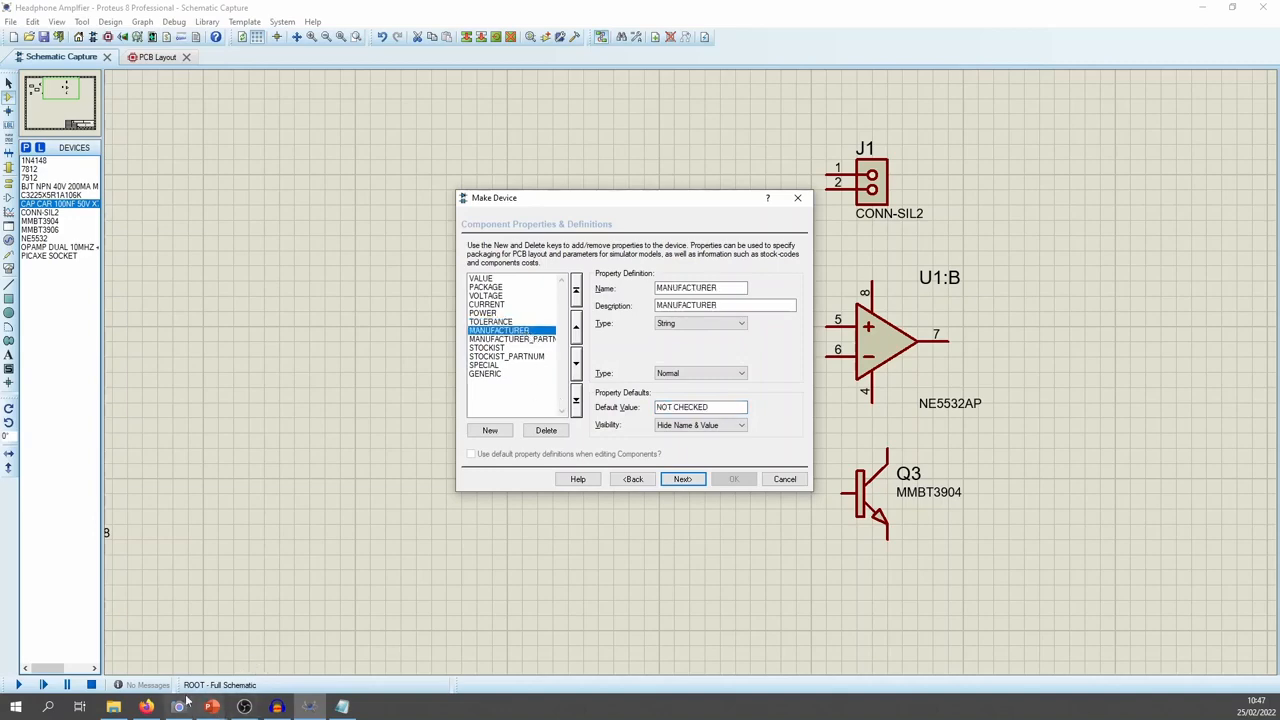
pyautogui.click(148, 707)
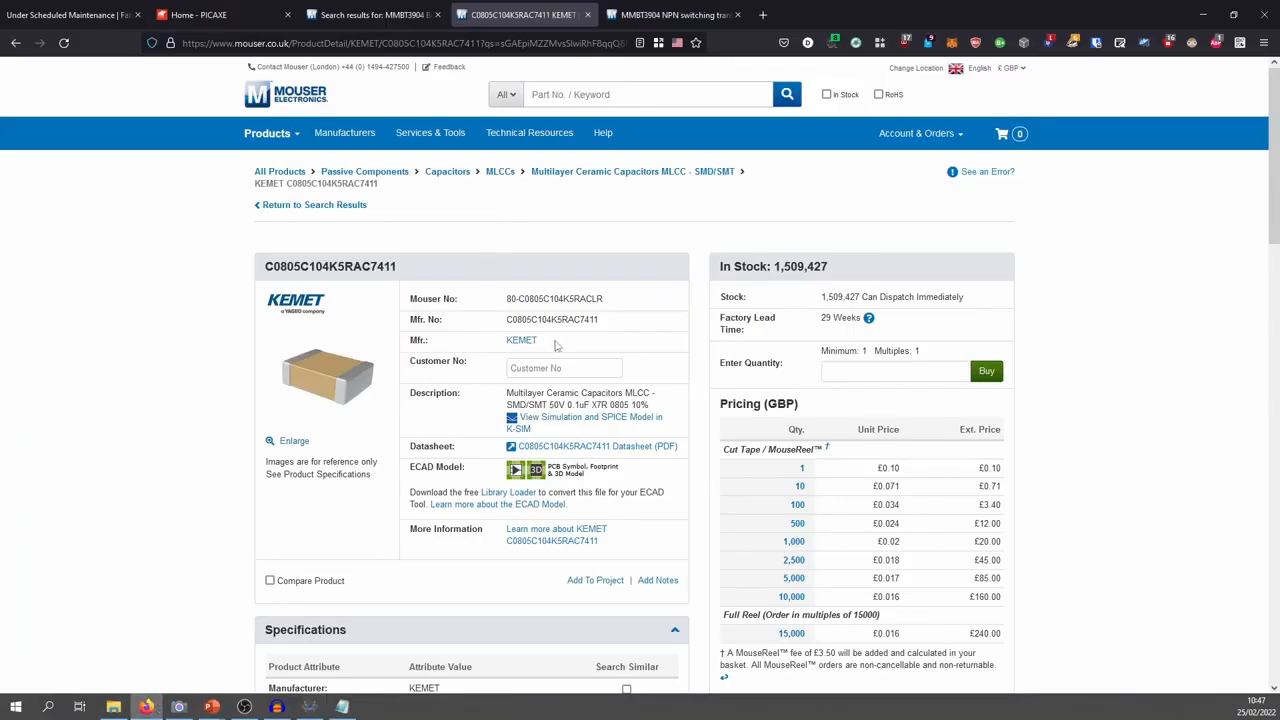
pyautogui.hotkey('alt', 'Tab')
pyautogui.moveTo(717, 407); pyautogui.dragTo(507, 413)
pyautogui.write('K')
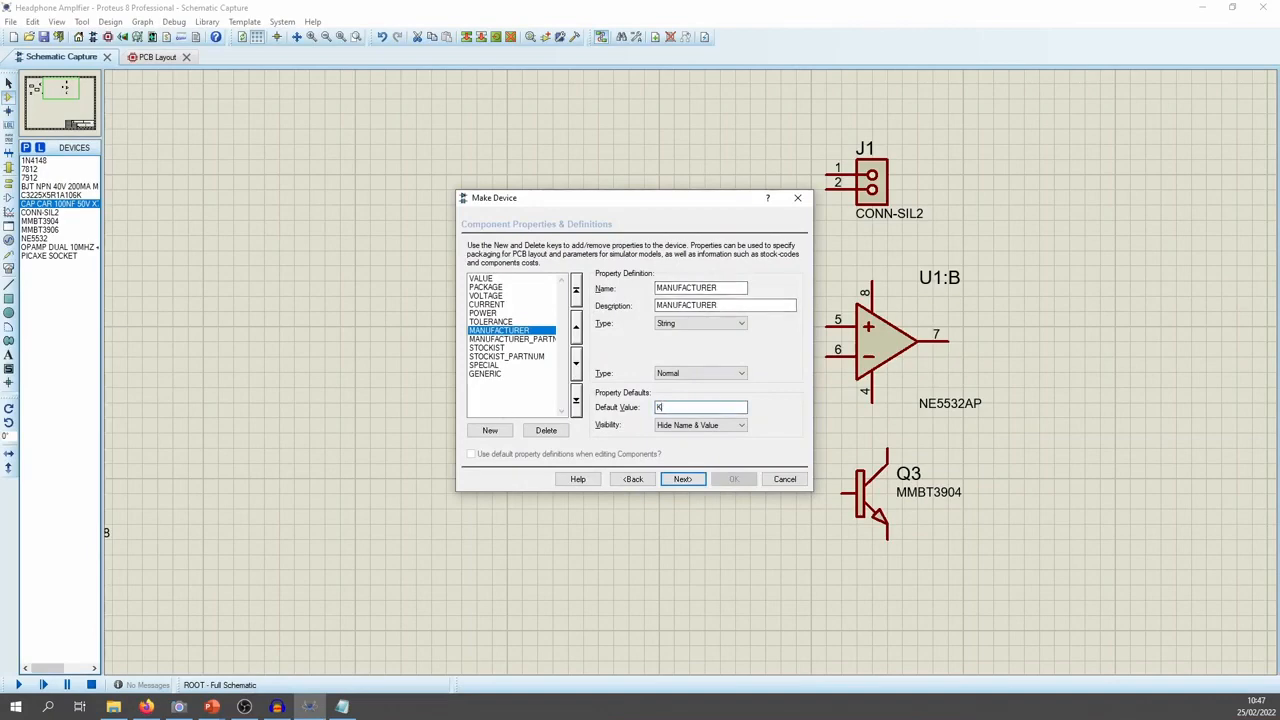
pyautogui.write('EMET')
# Copy the manufacturer number C0805C104K5RAC7411 from the Mouser page into the default value of the MANUFACTURER_PARTNUM property
pyautogui.click(510, 339)
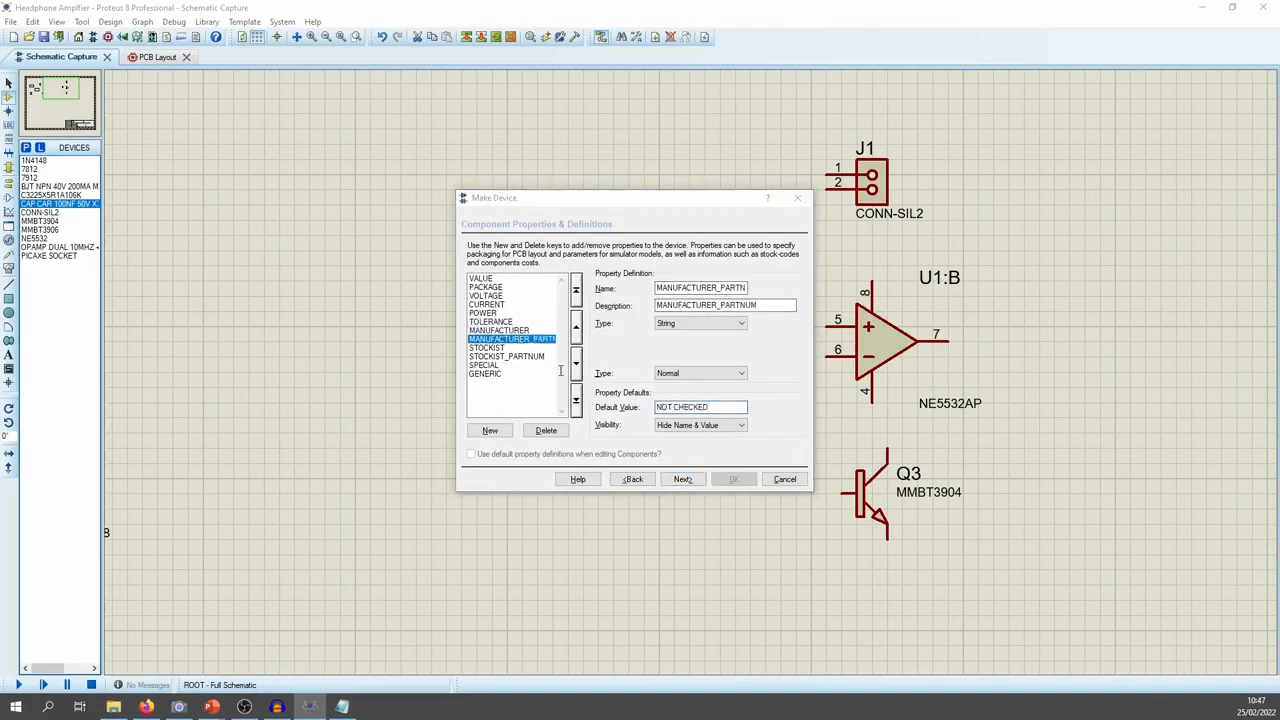
pyautogui.hotkey('alt', 'Tab')
pyautogui.doubleClick(580, 320)
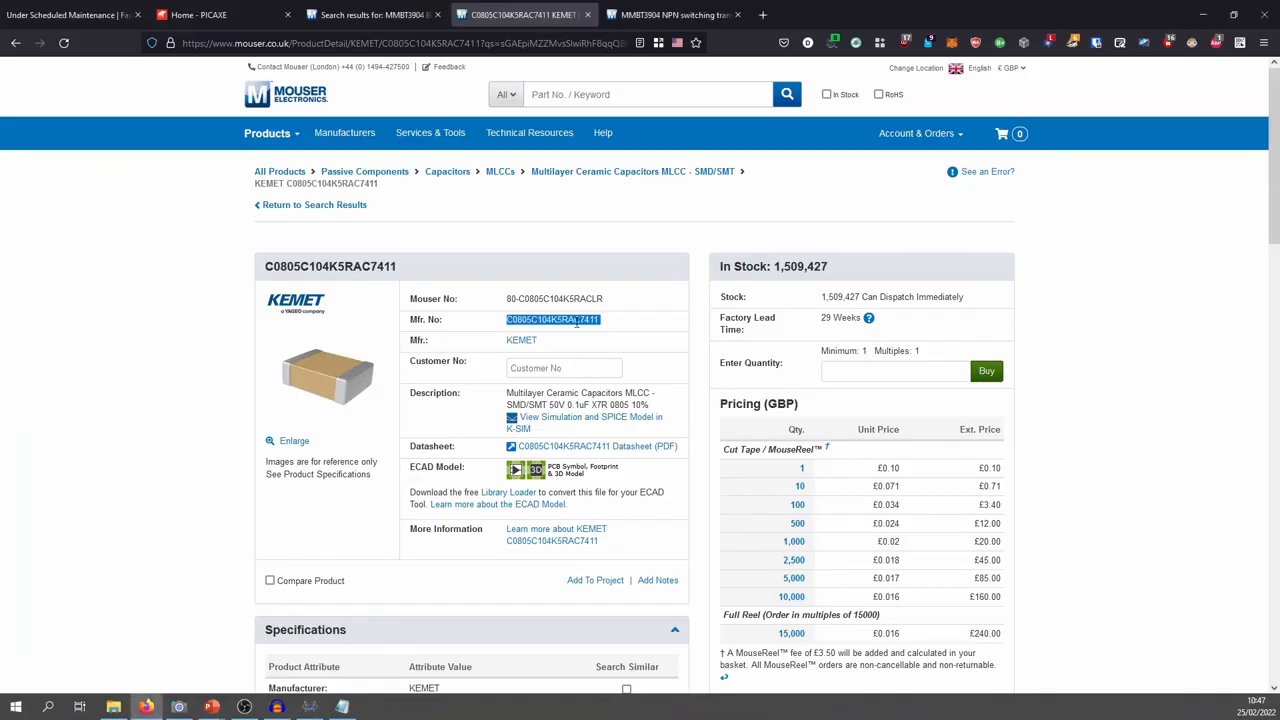
pyautogui.hotkey('ctrl', 'c')
pyautogui.hotkey('alt', 'Tab')
pyautogui.moveTo(703, 407); pyautogui.dragTo(395, 393)
pyautogui.hotkey('ctrl', 'v')
# Set the default value of the STOCKIST property to MOUSER
pyautogui.click(502, 347)
pyautogui.write('M')
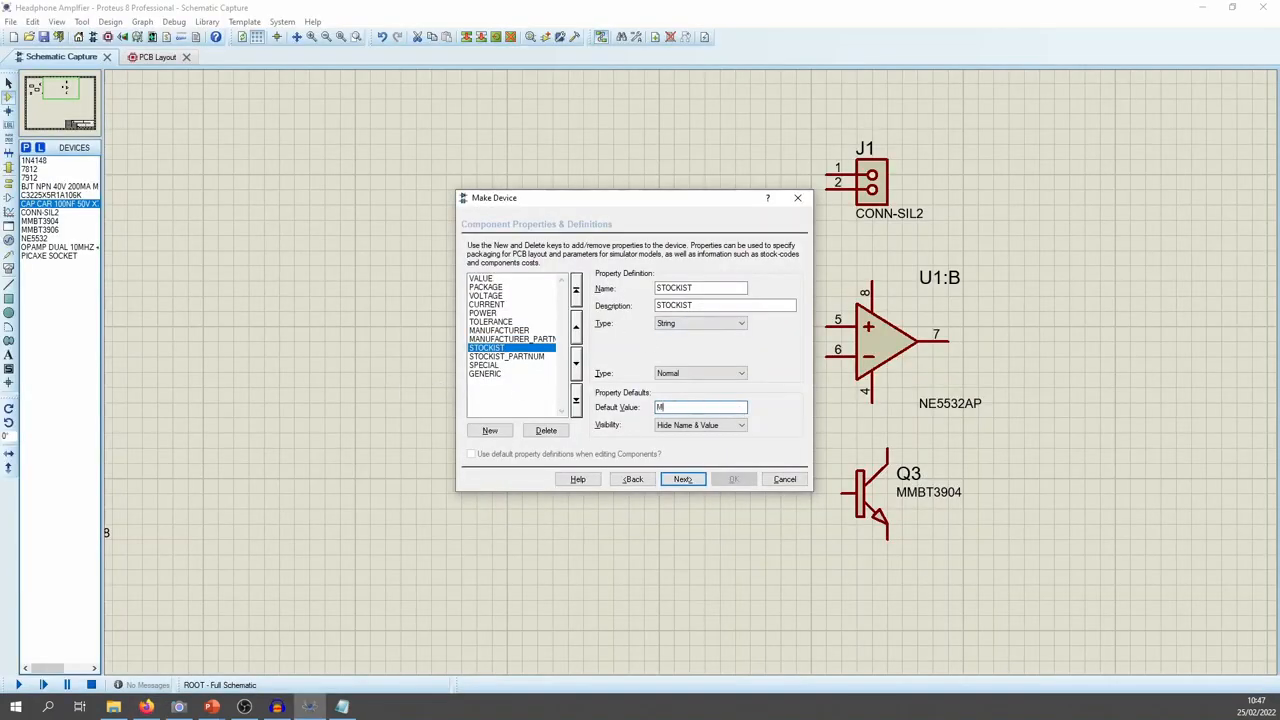
pyautogui.write('OUSER')
# Copy the Mouser number 80-C0805C104K5RACLR from the product page in Firefox into the default value of the STOCKIST_PARTNUM property in Proteus
pyautogui.click(497, 356)
pyautogui.hotkey('alt', 'Tab')
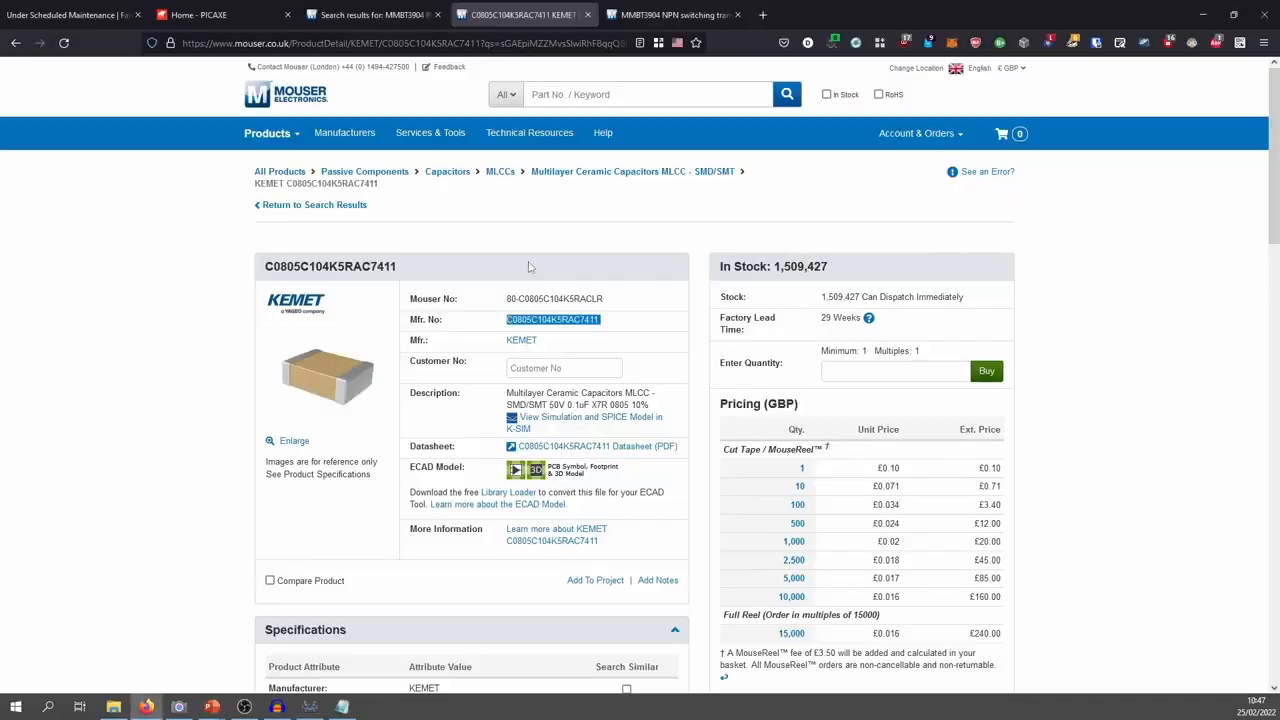
pyautogui.moveTo(604, 304); pyautogui.dragTo(493, 305)
pyautogui.hotkey('alt', 'Tab')
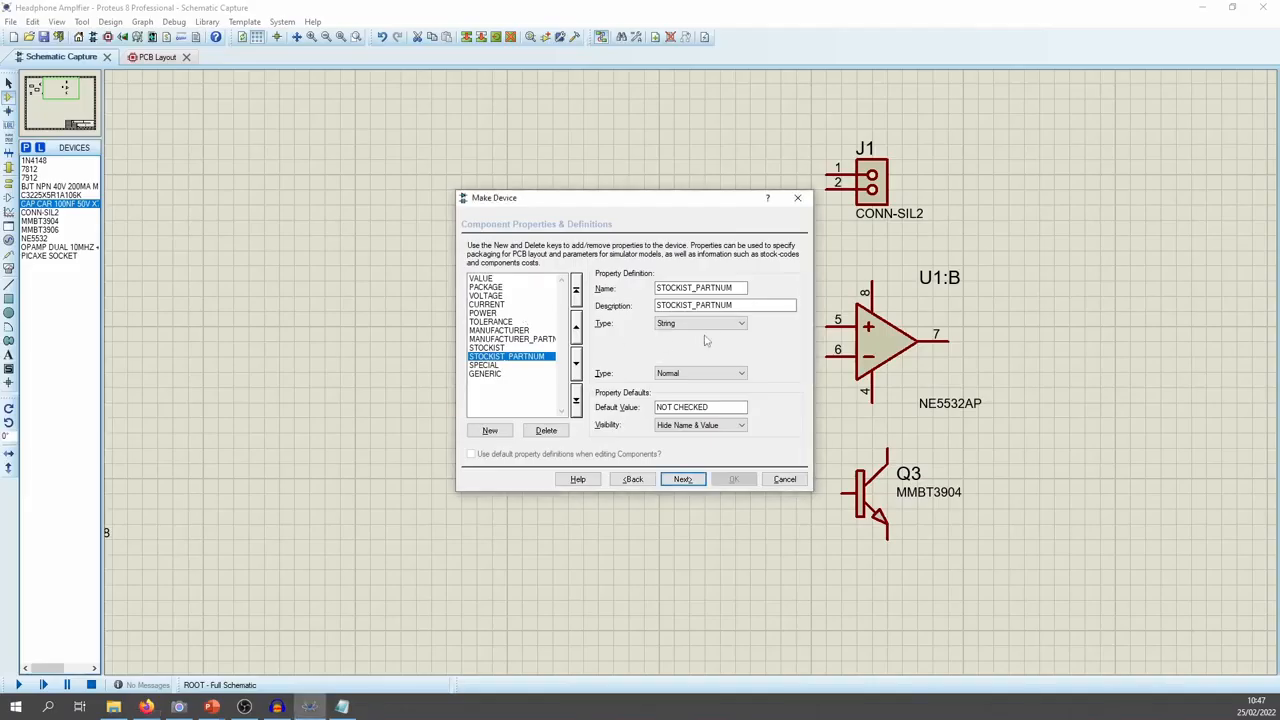
pyautogui.moveTo(738, 408); pyautogui.dragTo(603, 408)
pyautogui.press('BackSpace')
pyautogui.hotkey('alt', 'Tab')
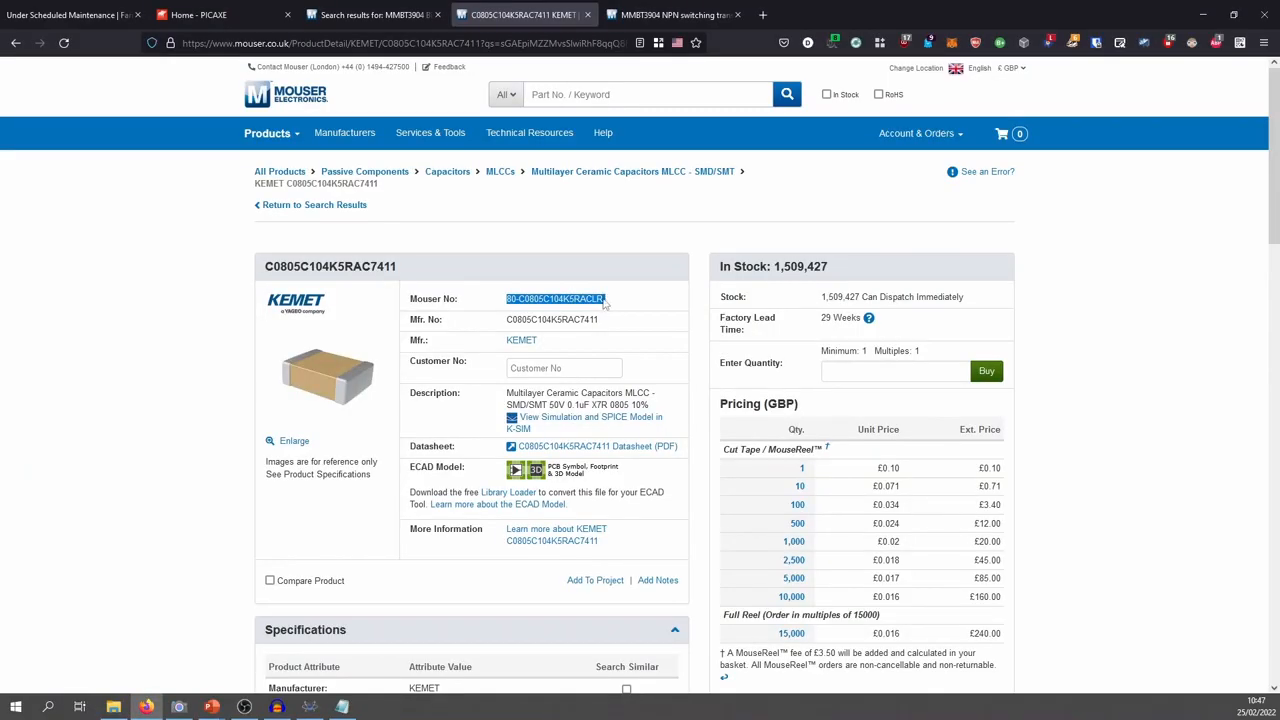
pyautogui.click(603, 299)
pyautogui.moveTo(603, 299); pyautogui.dragTo(507, 299)
pyautogui.hotkey('ctrl', 'c')
pyautogui.hotkey('alt', 'Tab')
pyautogui.click(729, 407)
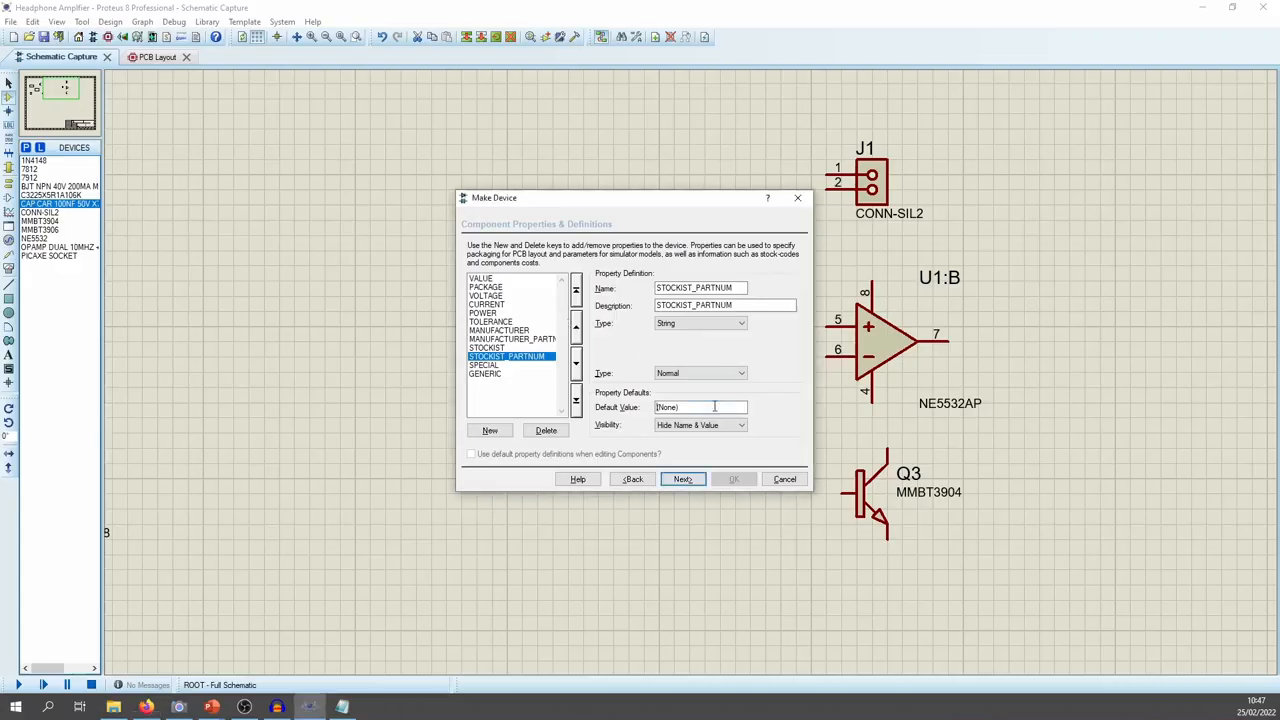
pyautogui.hotkey('ctrl', 'v')
# Set the default value of the SPECIAL property to X7R and check the GENERIC property's default
pyautogui.click(491, 367)
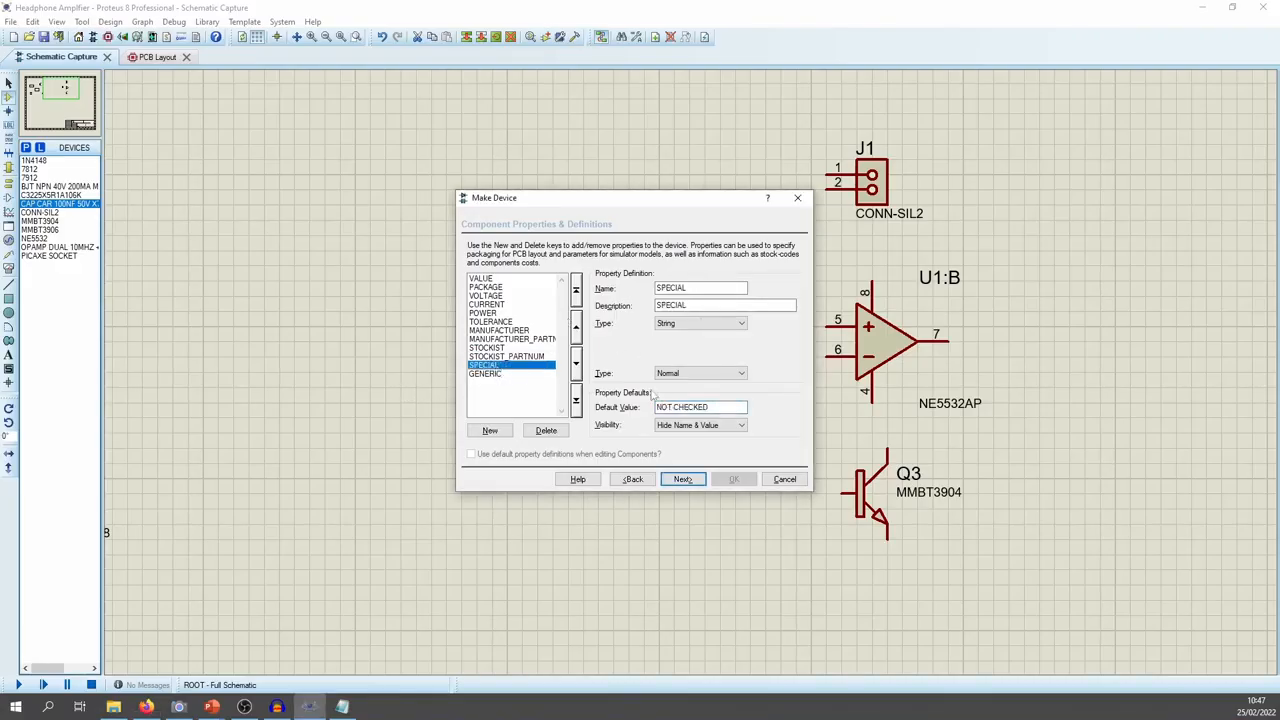
pyautogui.moveTo(717, 406); pyautogui.dragTo(532, 408)
pyautogui.write('X7R')
pyautogui.click(515, 374)
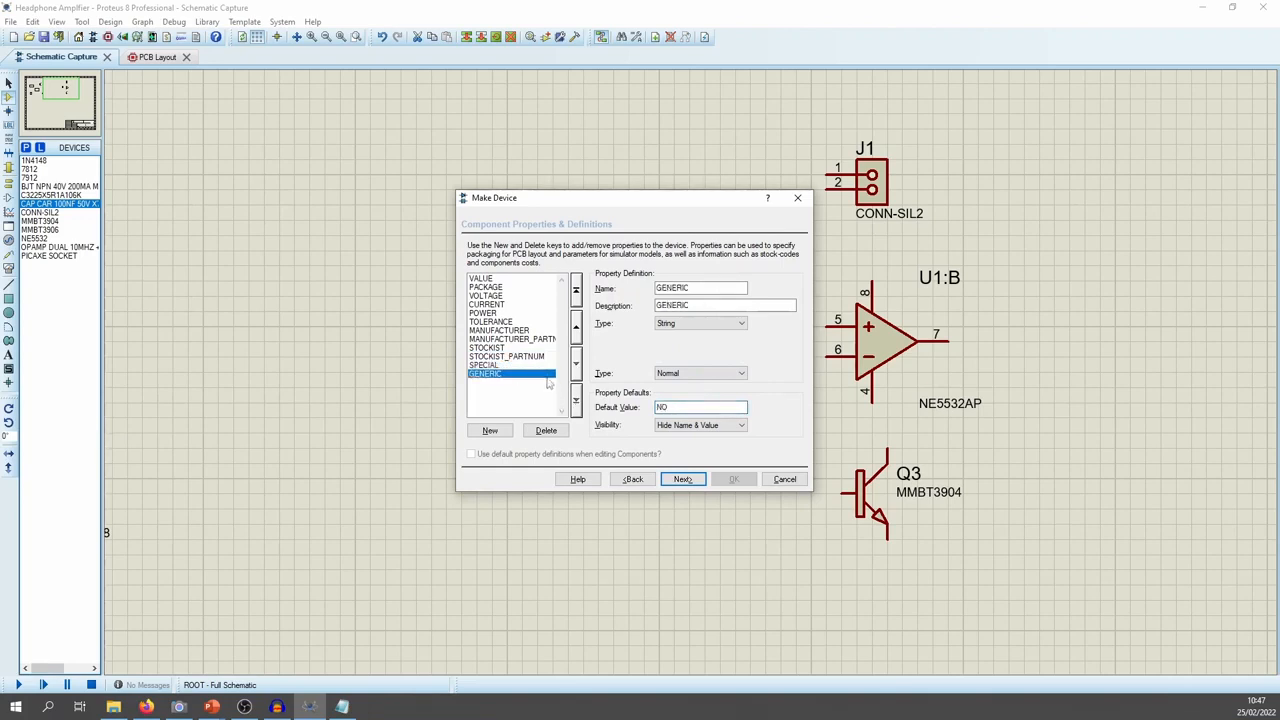
# Save the device to the DB_CAPS library, replacing the existing CAP CAR 100NF 50V X7R and updating all its instances on the schematic
pyautogui.click(683, 480)
pyautogui.click(683, 480)
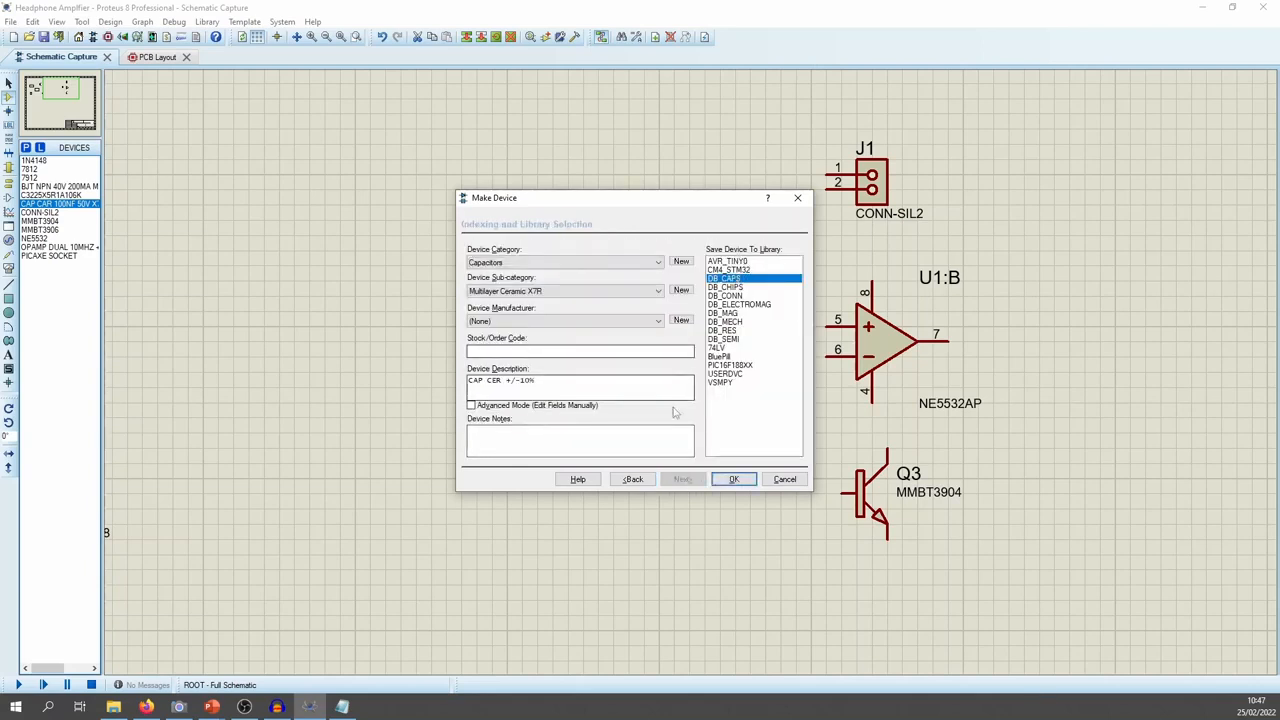
pyautogui.click(734, 480)
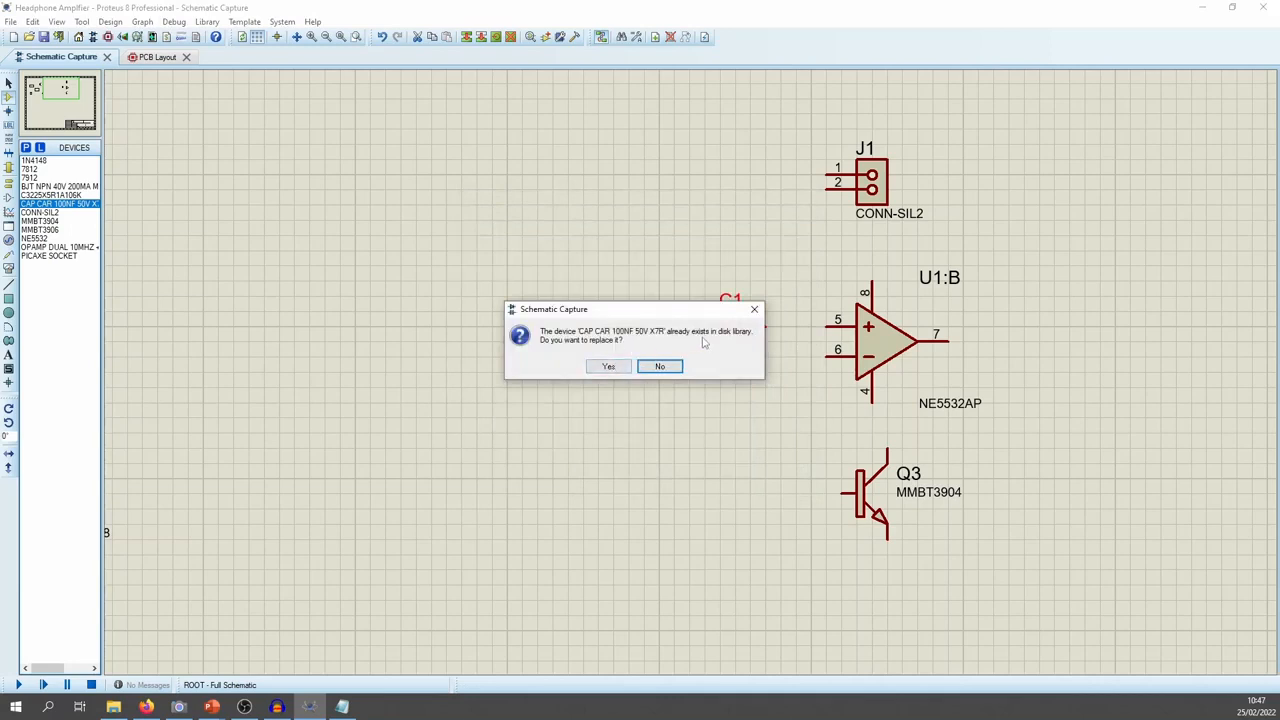
pyautogui.click(609, 367)
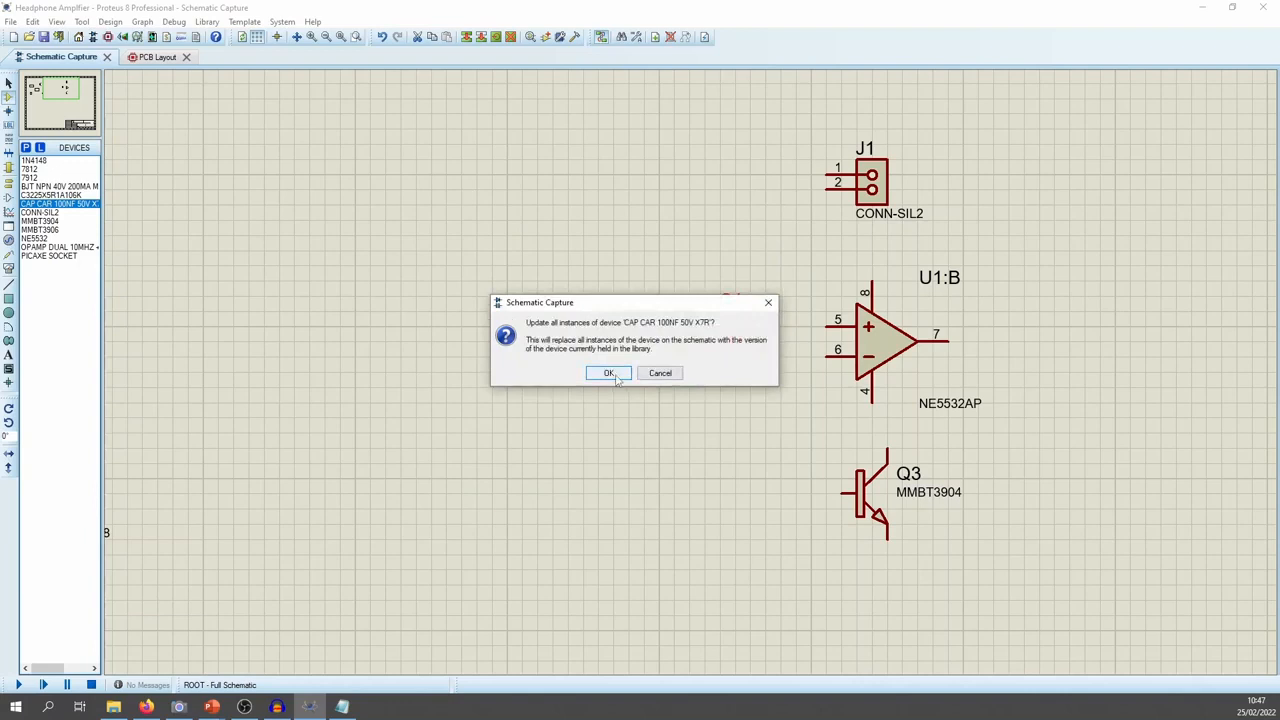
pyautogui.click(609, 373)
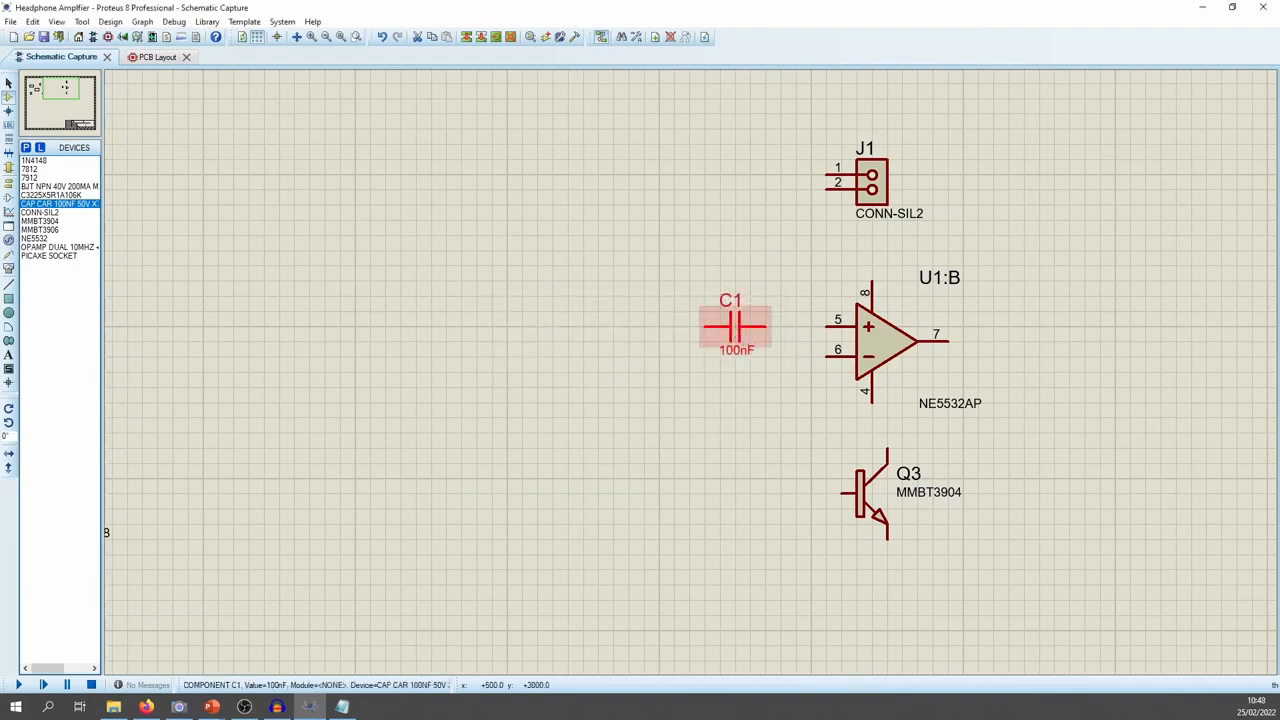
# Inspect the component properties of capacitor C1 and close them without changes
pyautogui.doubleClick(737, 335)
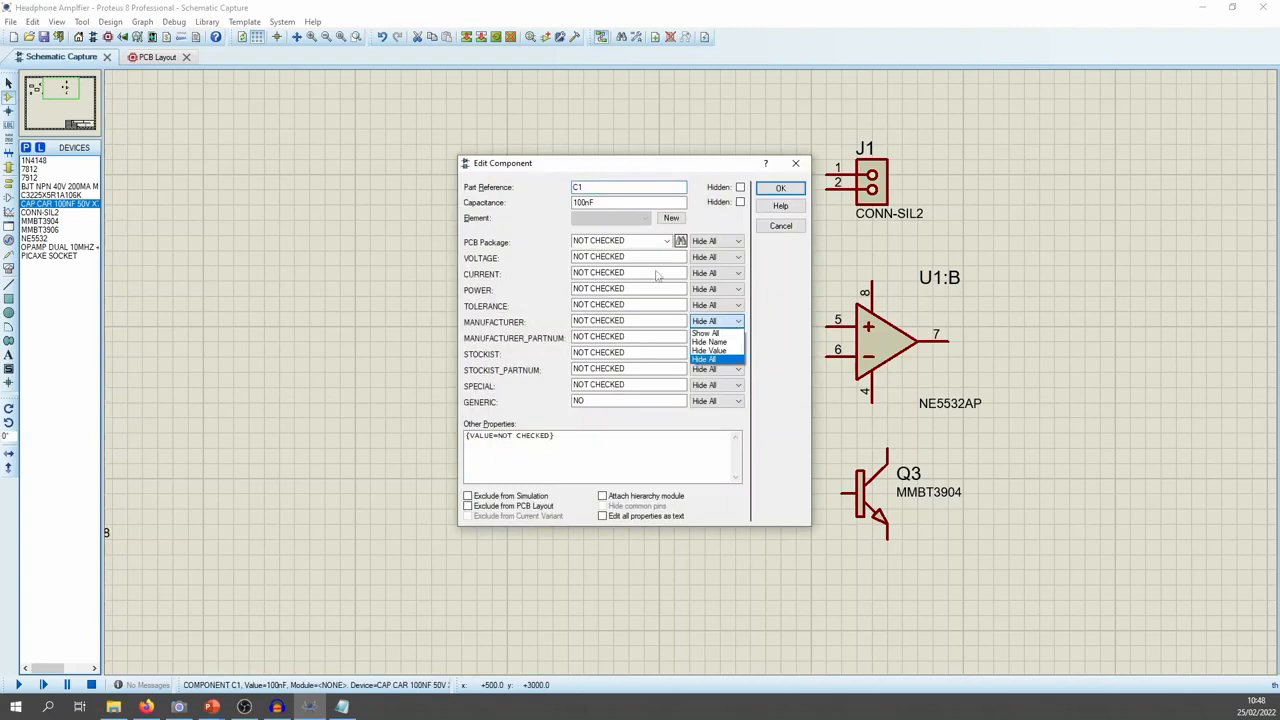
pyautogui.click(784, 226)
pyautogui.click(780, 229)
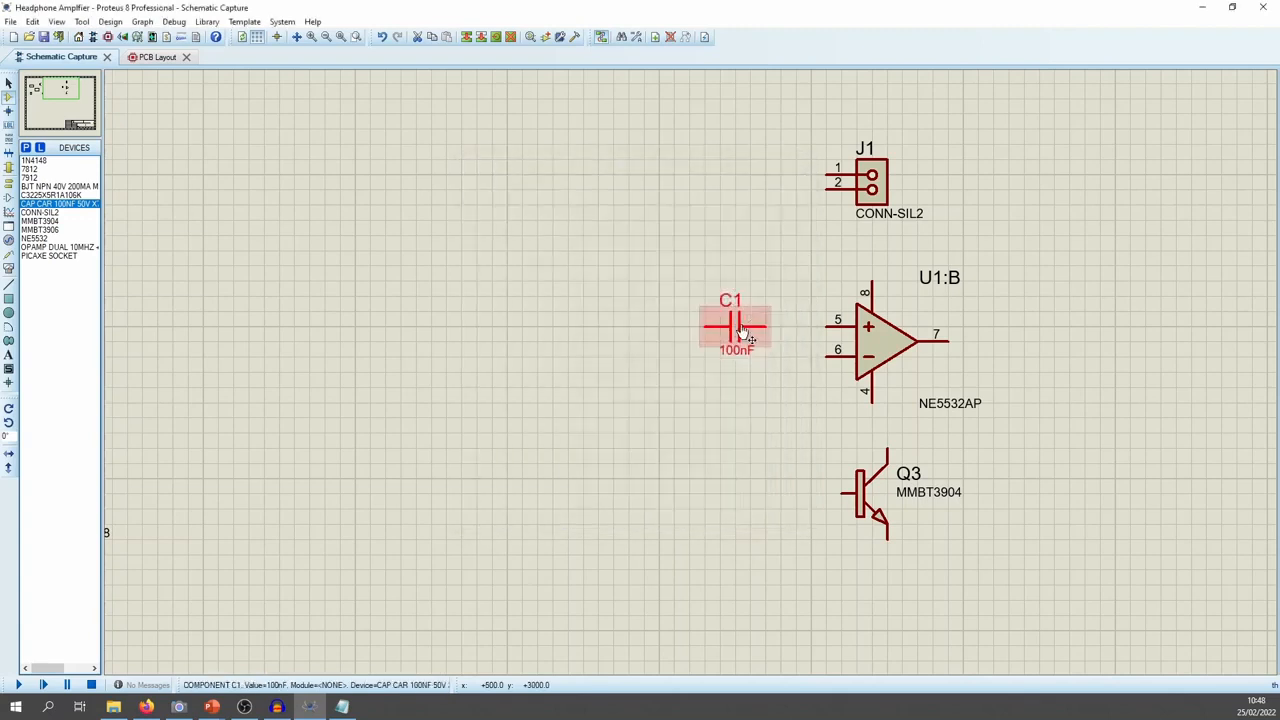
# Delete C1, place a fresh CAP CAR 100NF 50V X7R beside the op-amp and check its component properties
pyautogui.press('Delete')
pyautogui.click(706, 313)
pyautogui.click(706, 313)
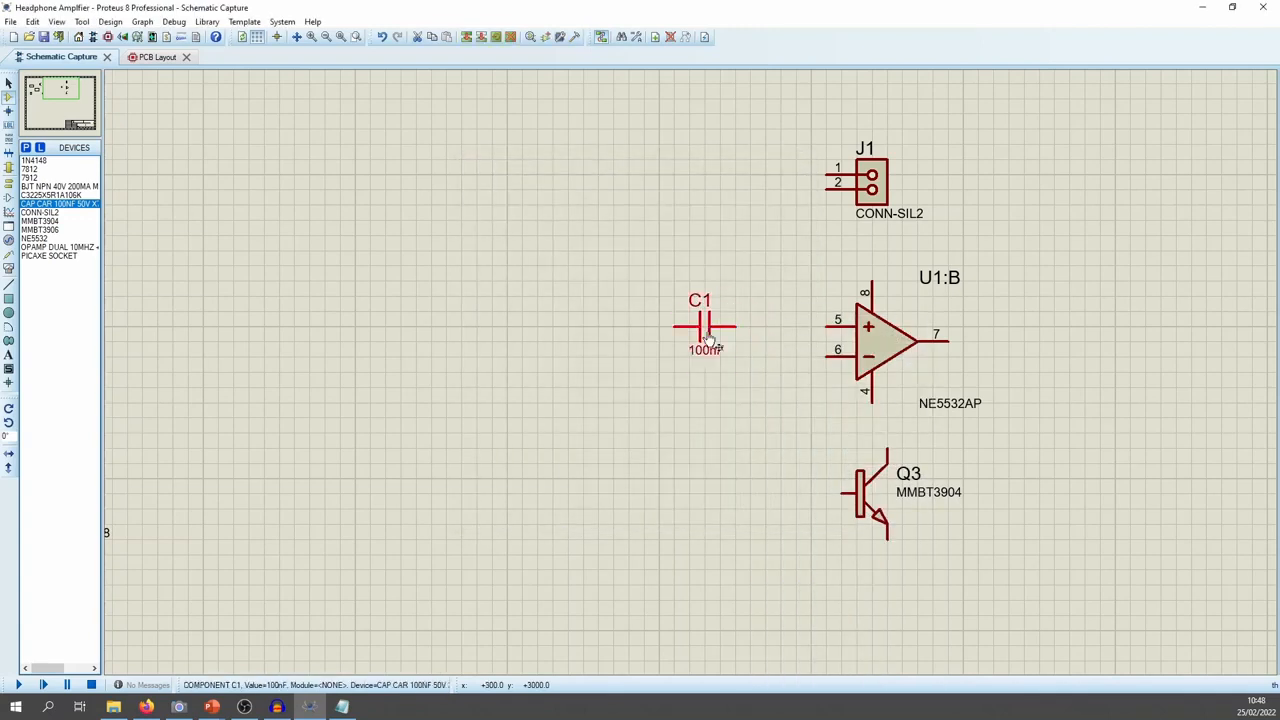
pyautogui.doubleClick(706, 315)
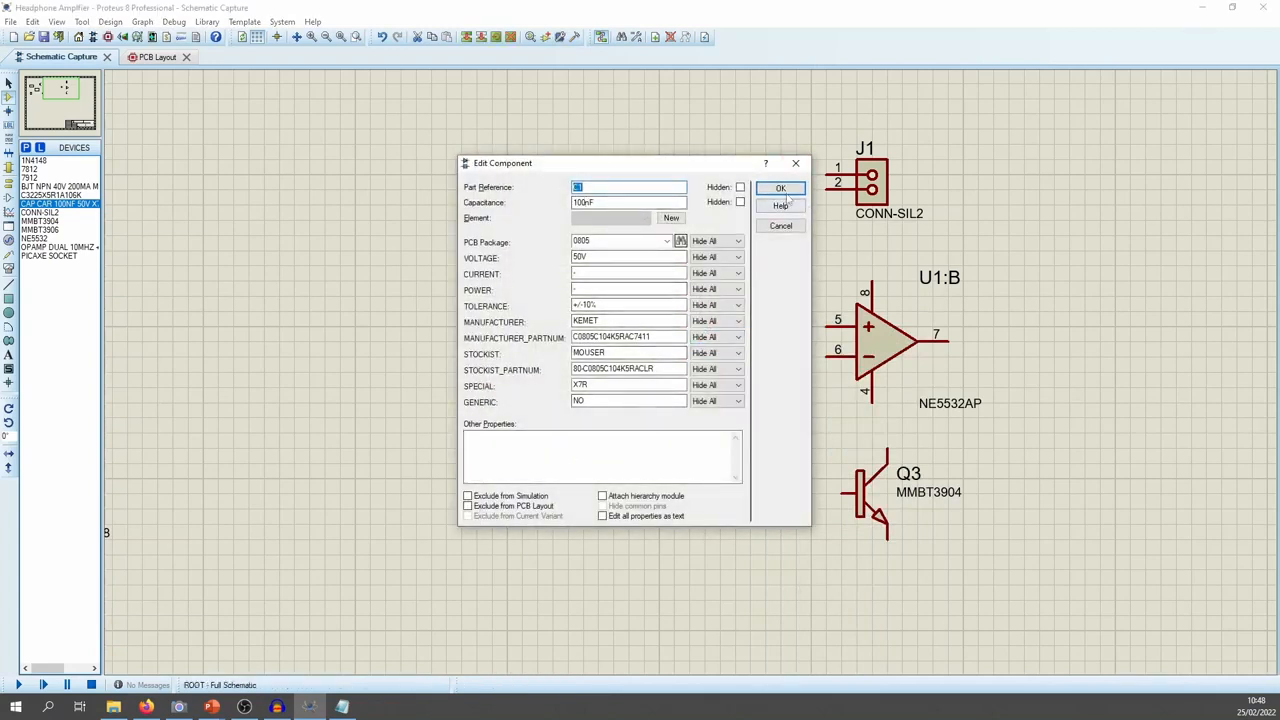
pyautogui.click(796, 164)
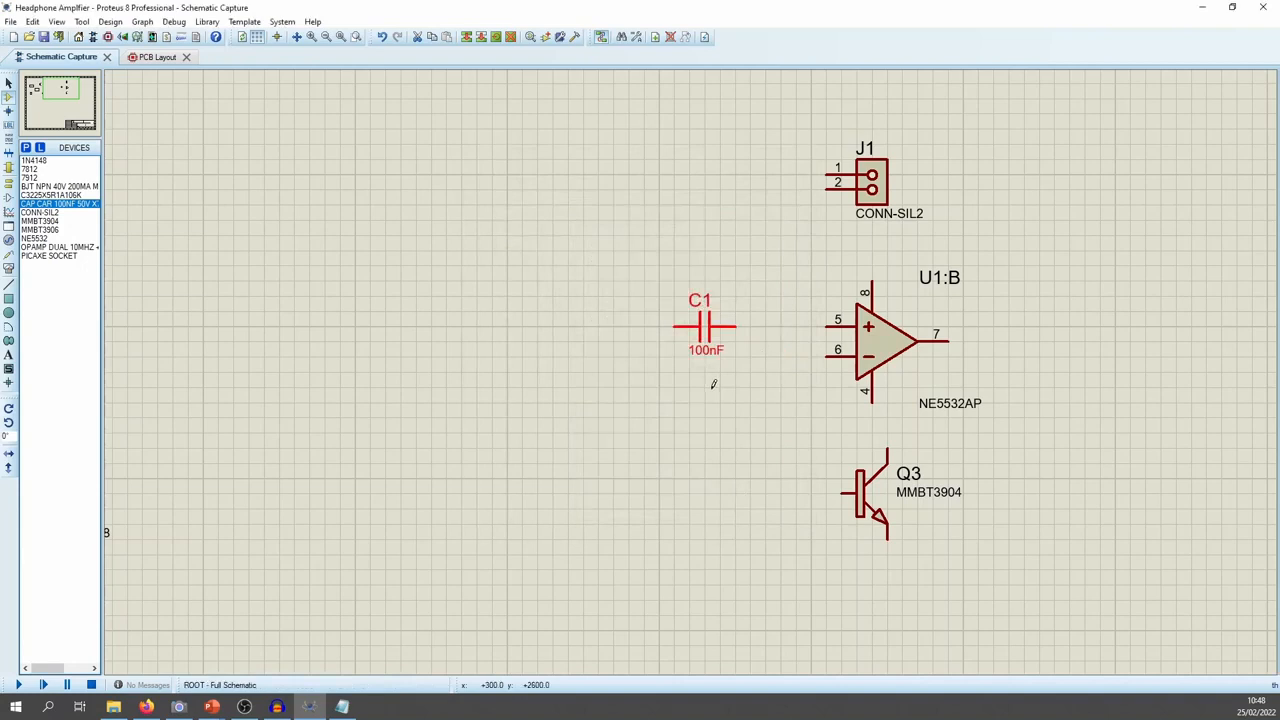
# Set the GENERIC property of capacitor C1 to YES
pyautogui.doubleClick(685, 349)
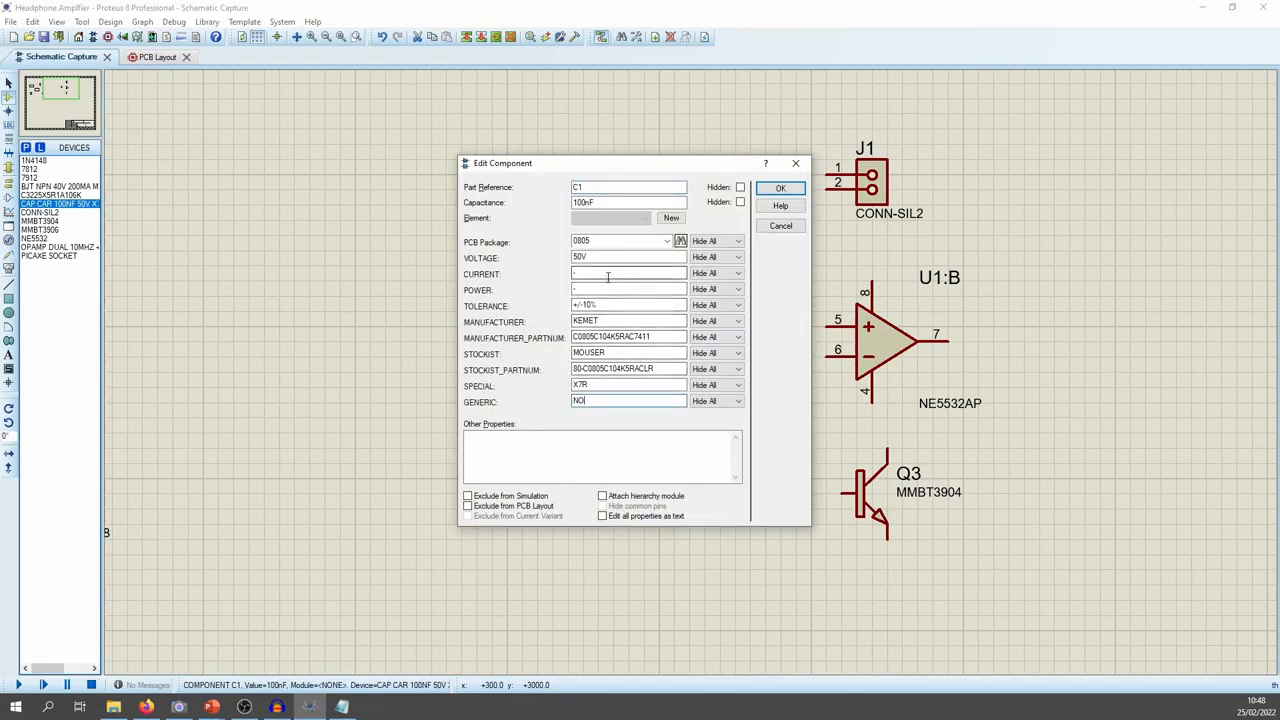
pyautogui.moveTo(698, 167); pyautogui.dragTo(660, 169)
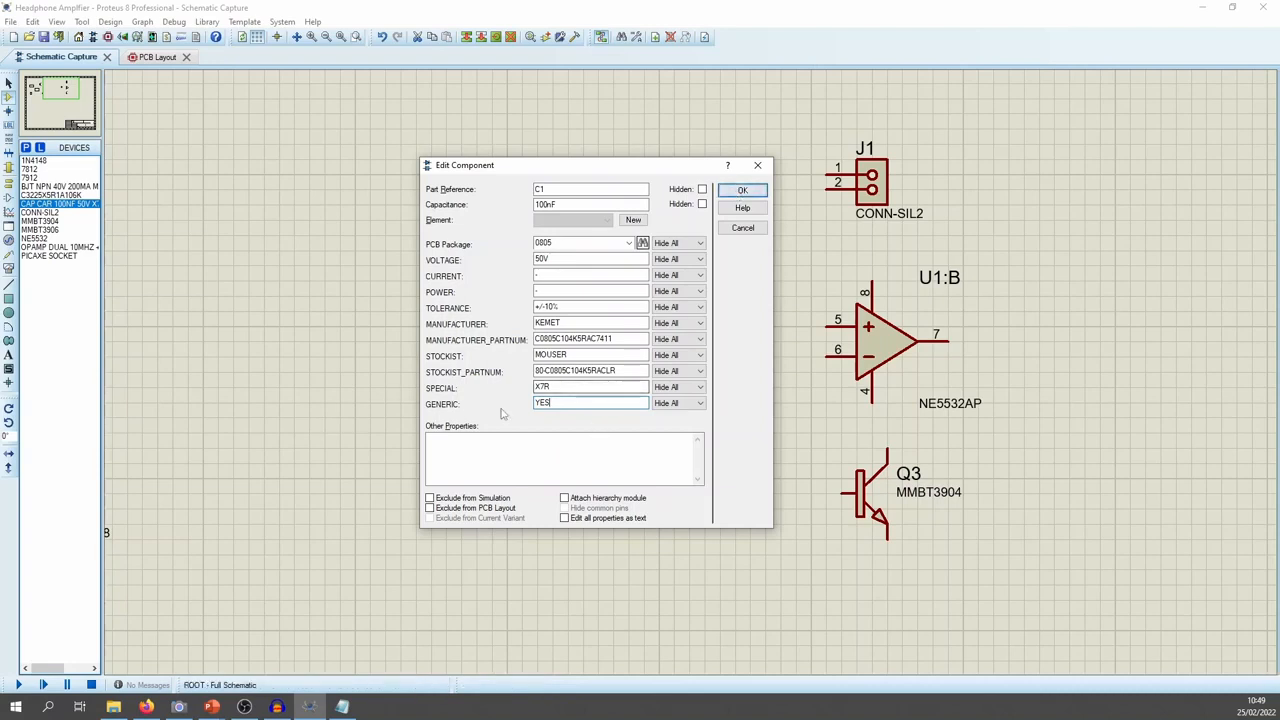
pyautogui.click(744, 190)
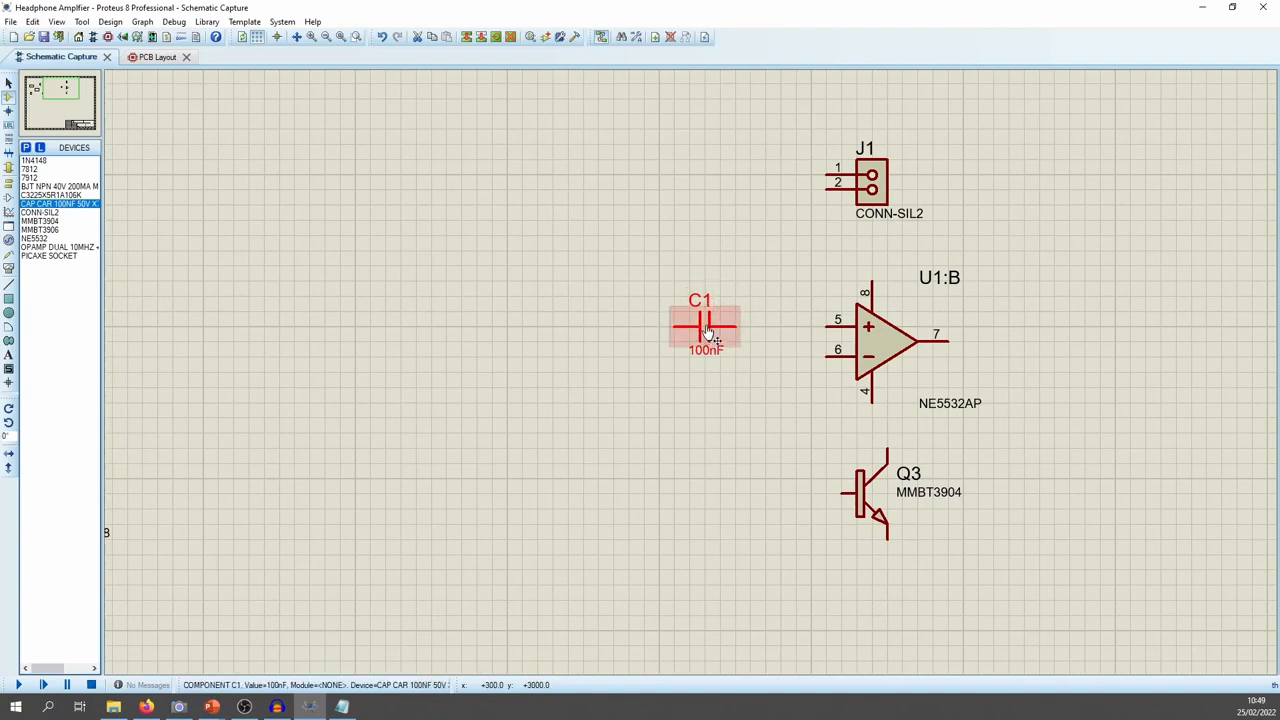
pyautogui.click(708, 290)
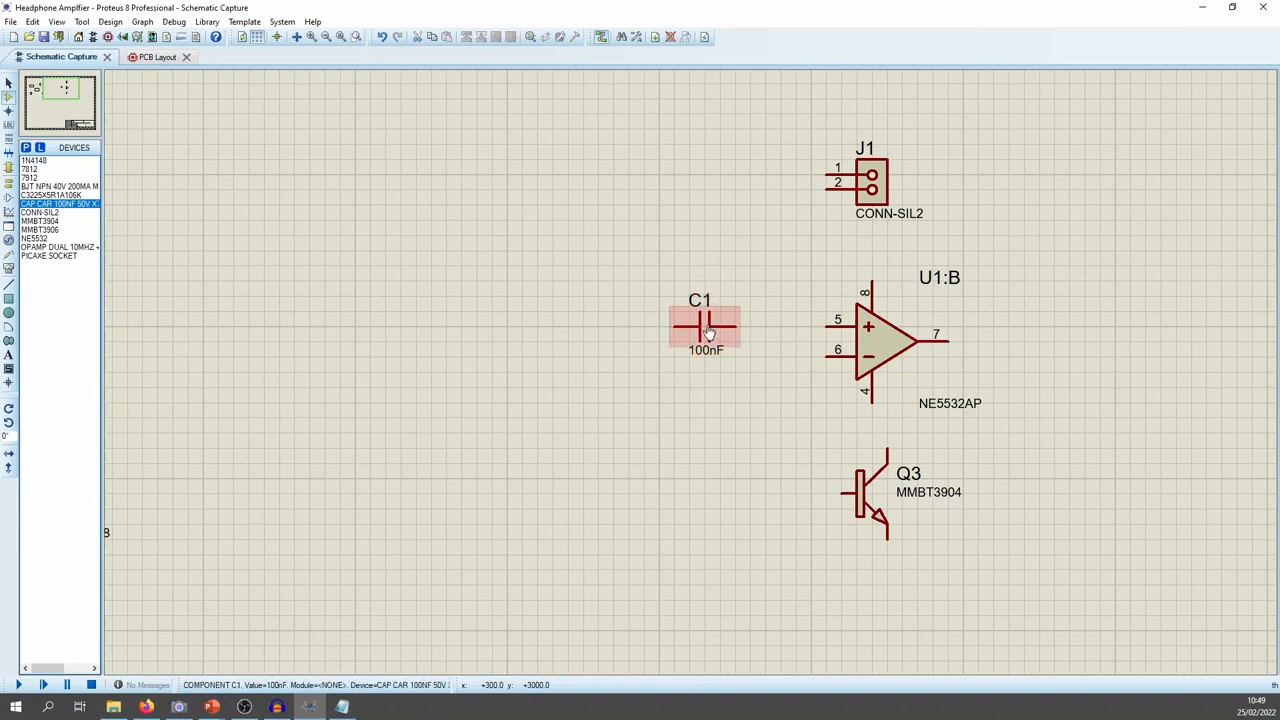
# Switch to Mouser in Firefox, return to the capacitor results and replace the 0.1 uF capacitance filter with 0.33 uF
pyautogui.click(146, 707)
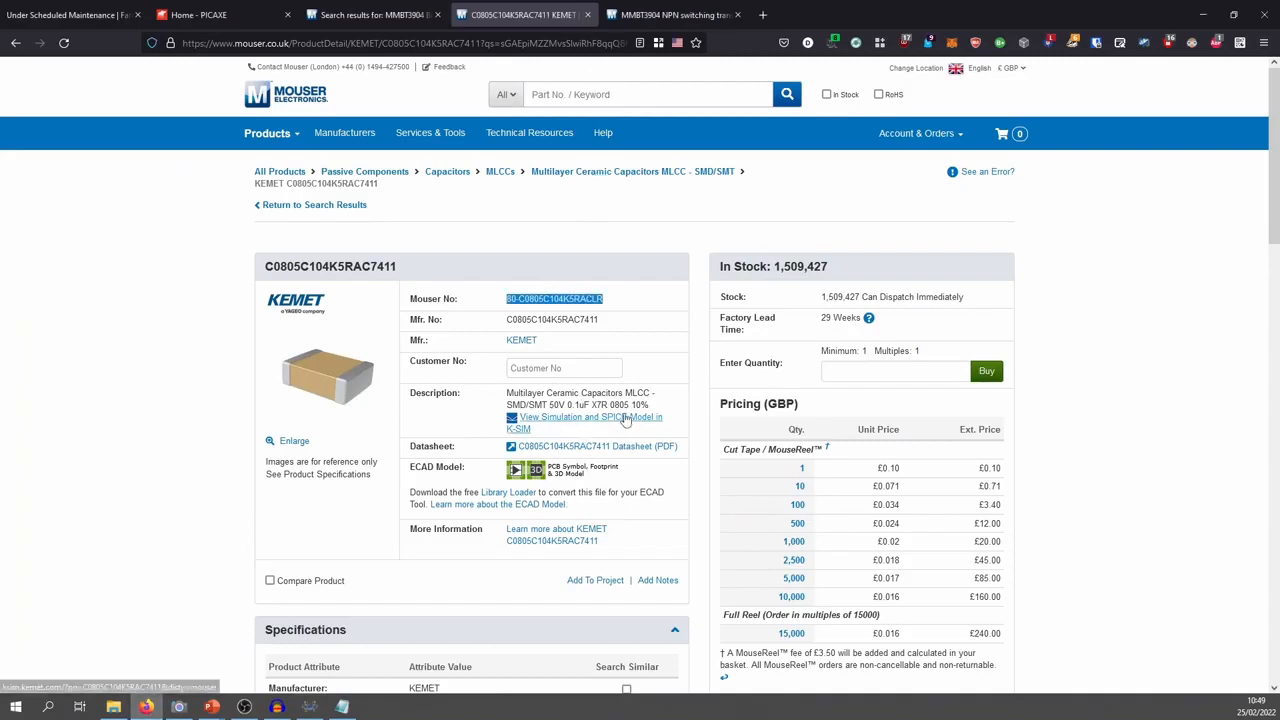
pyautogui.click(14, 43)
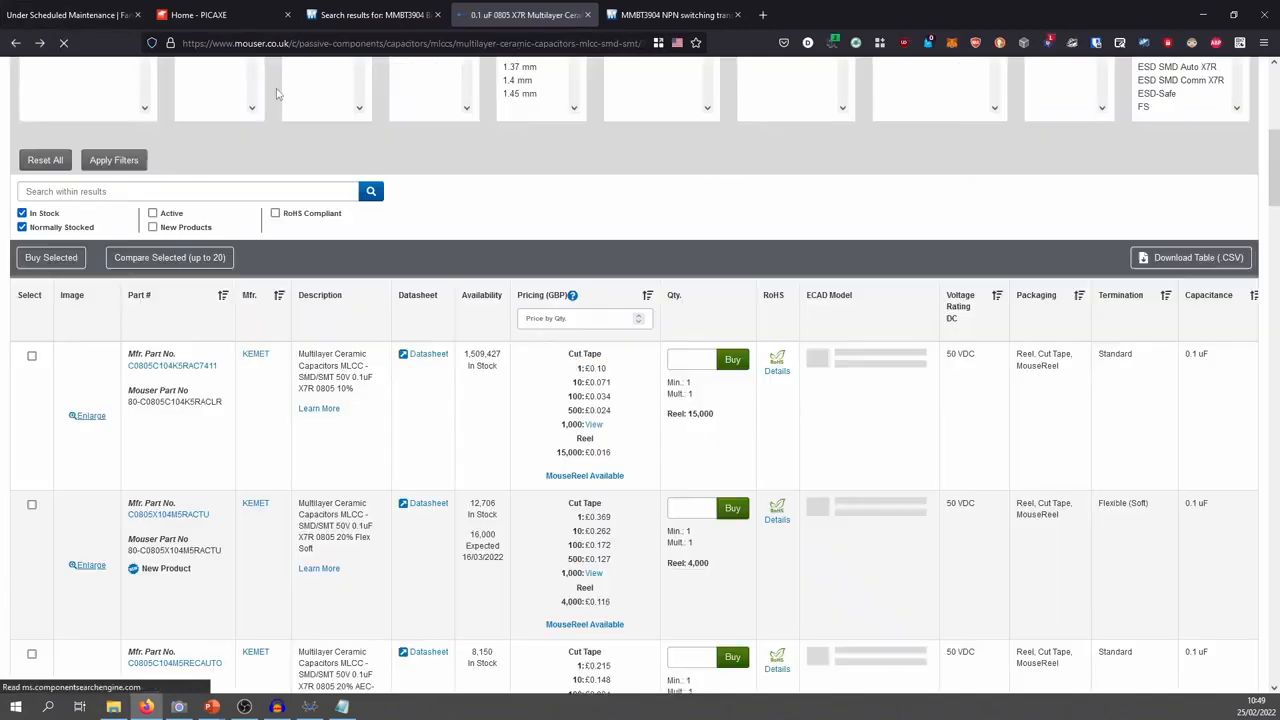
pyautogui.scroll(3, 690, 356)
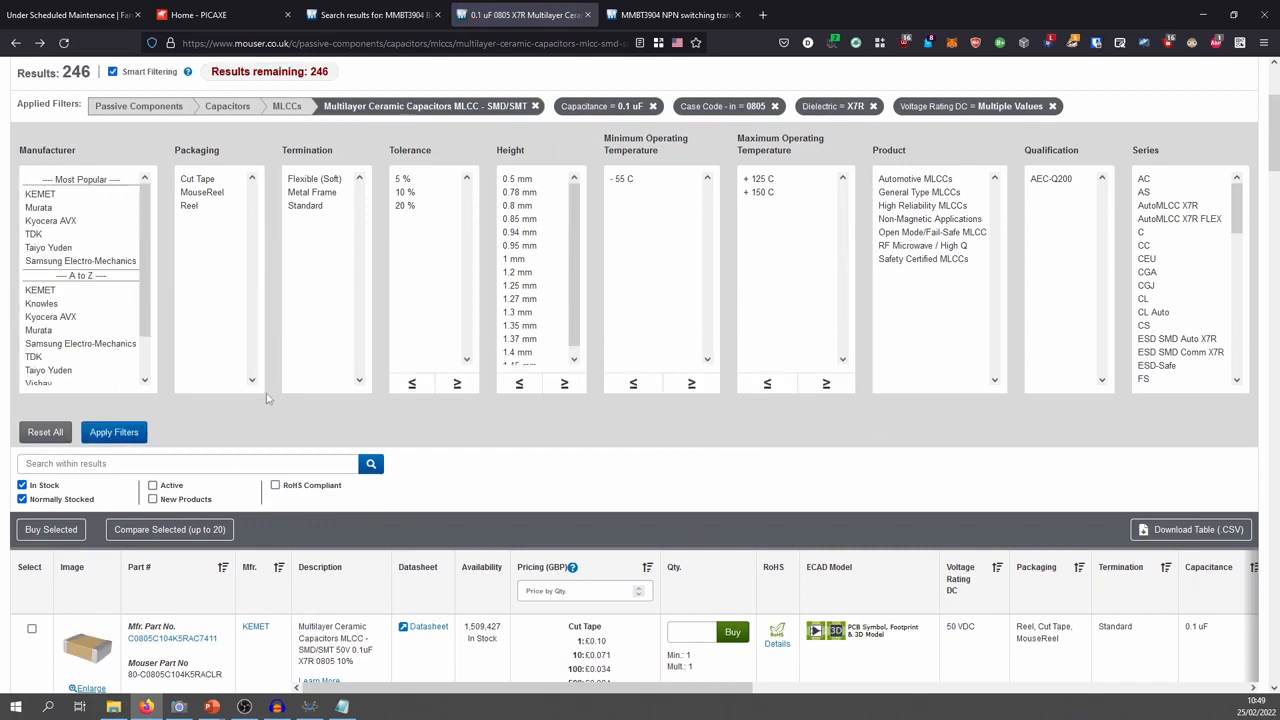
pyautogui.click(652, 106)
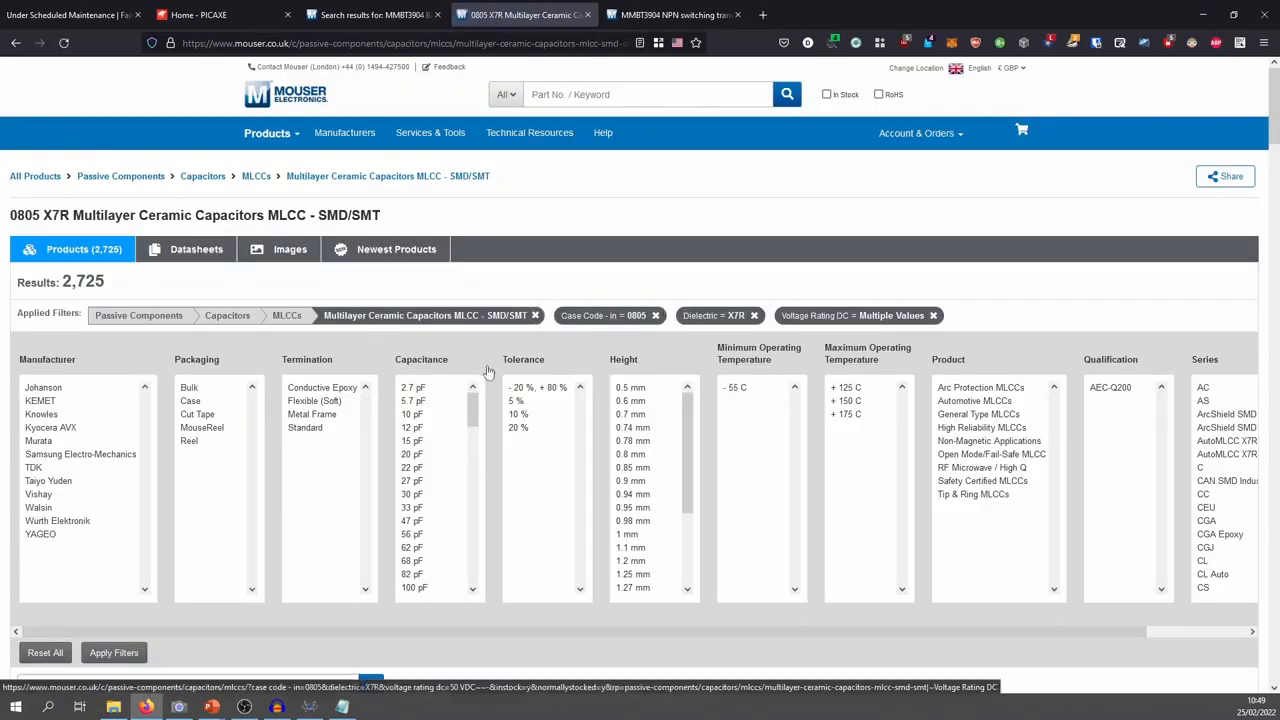
pyautogui.moveTo(476, 410); pyautogui.dragTo(470, 550)
pyautogui.click(420, 477)
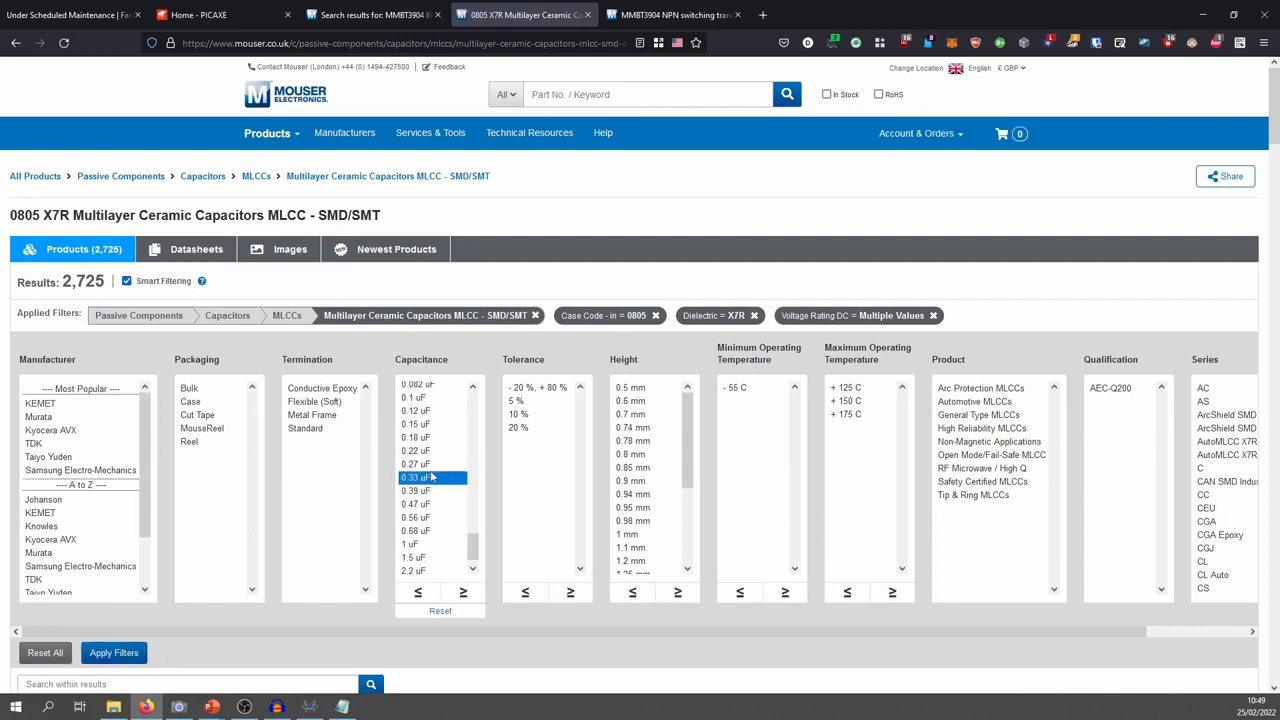
pyautogui.click(114, 654)
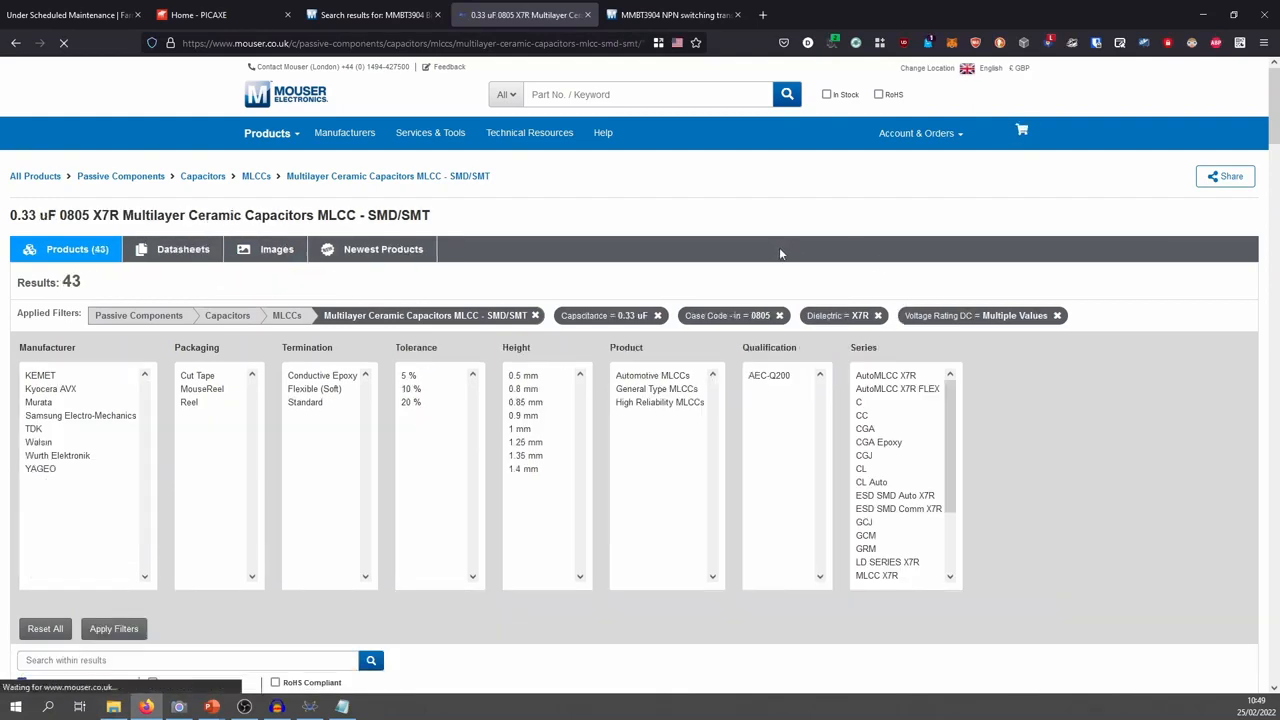
# Browse the 0.33 uF 0805 X7R capacitors and open the product page of Murata's GRM219R71H334KA88D
pyautogui.scroll(-5, 1168, 543)
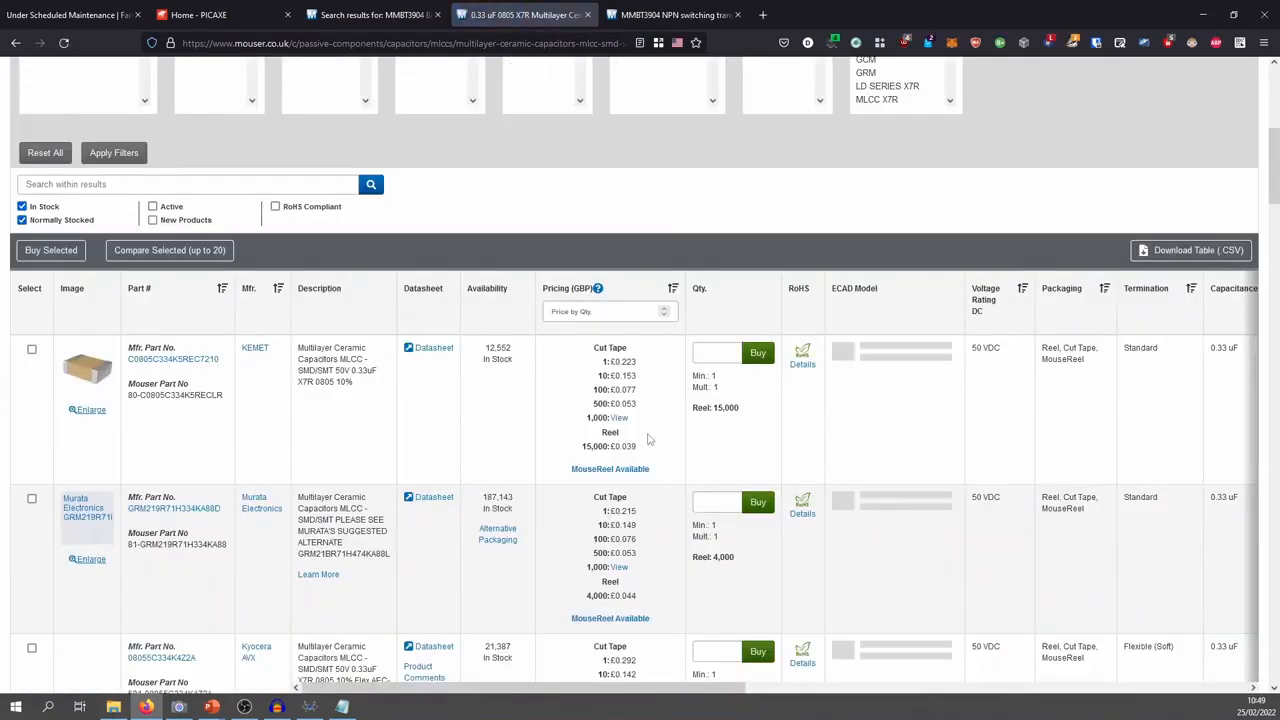
pyautogui.scroll(-4, 490, 376)
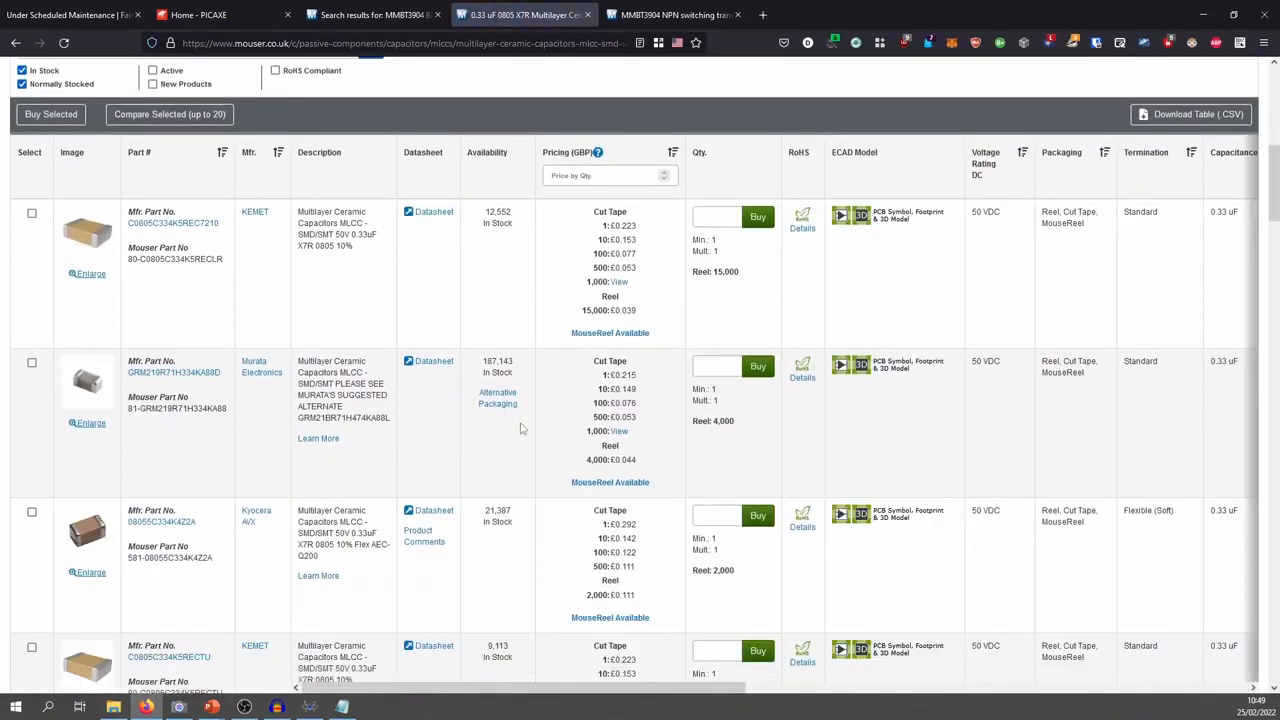
pyautogui.scroll(-6, 524, 415)
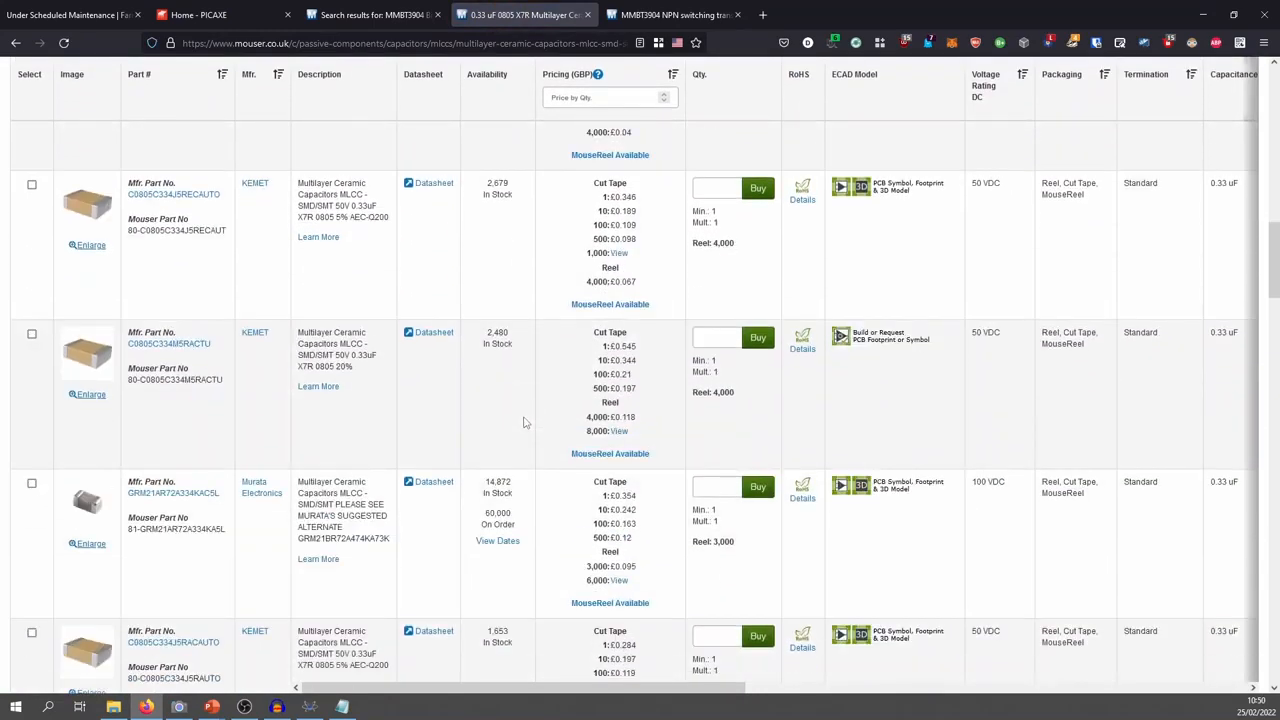
pyautogui.scroll(7, 524, 417)
pyautogui.scroll(3, 524, 420)
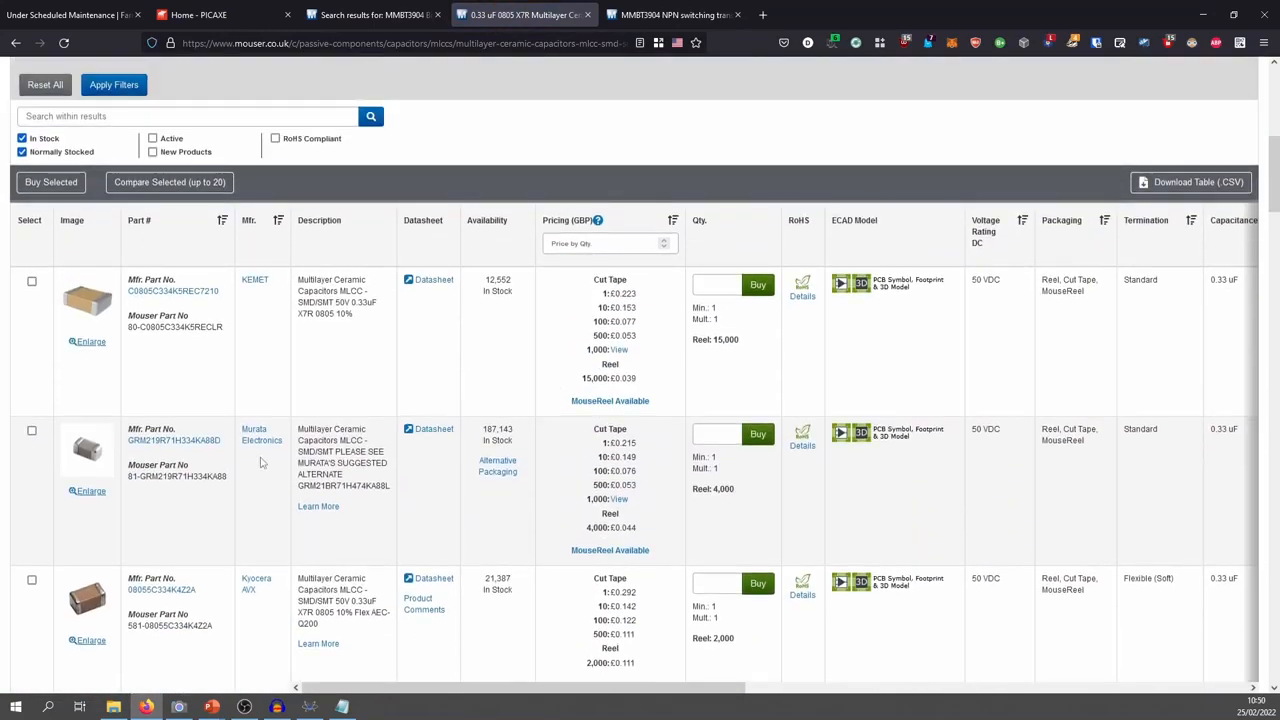
pyautogui.click(183, 444)
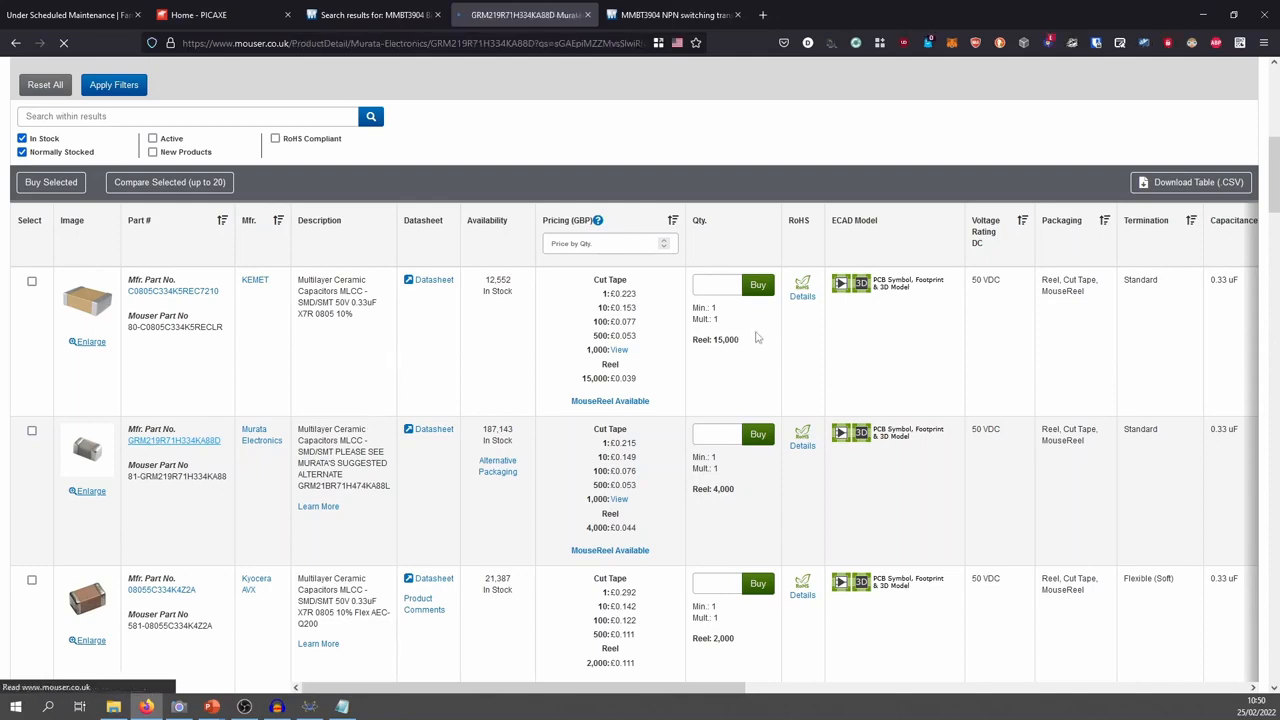
# Switch to Proteus and start making a device from C1 named CAP CAR 330NF 50V X7R, keeping its 0805 packaging
pyautogui.hotkey('alt', 'Tab')
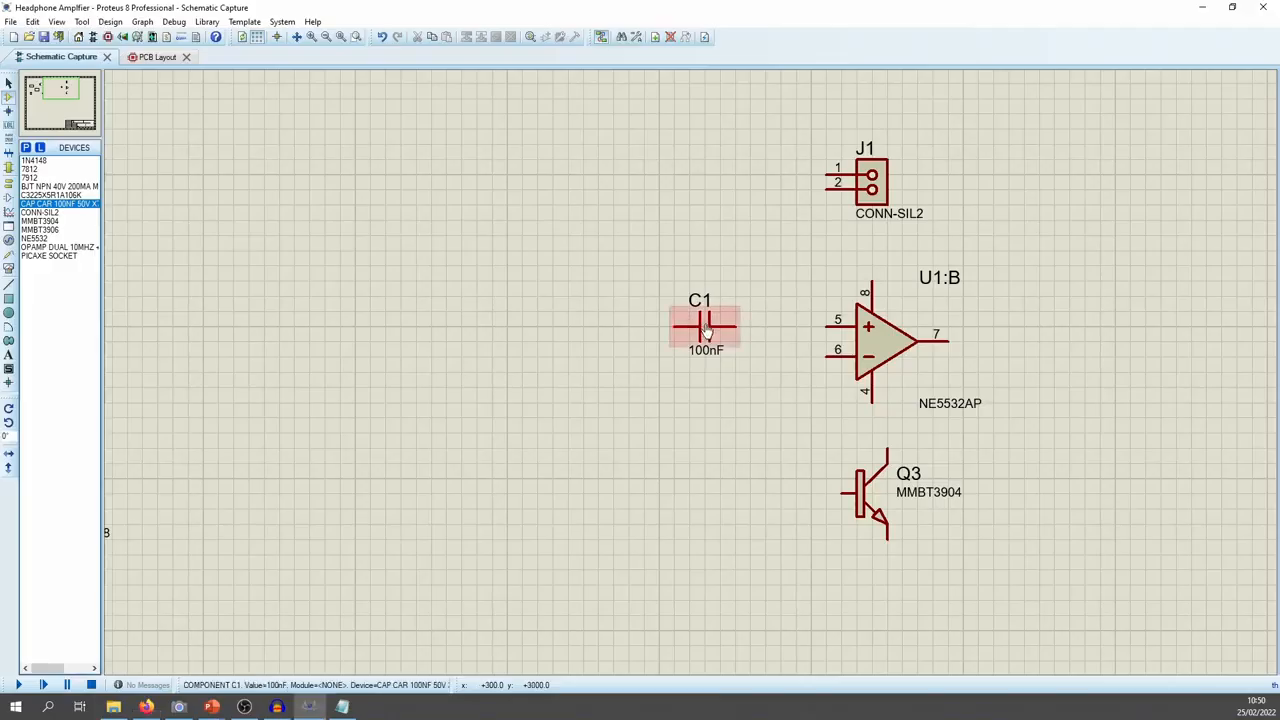
pyautogui.rightClick(716, 326)
pyautogui.click(780, 654)
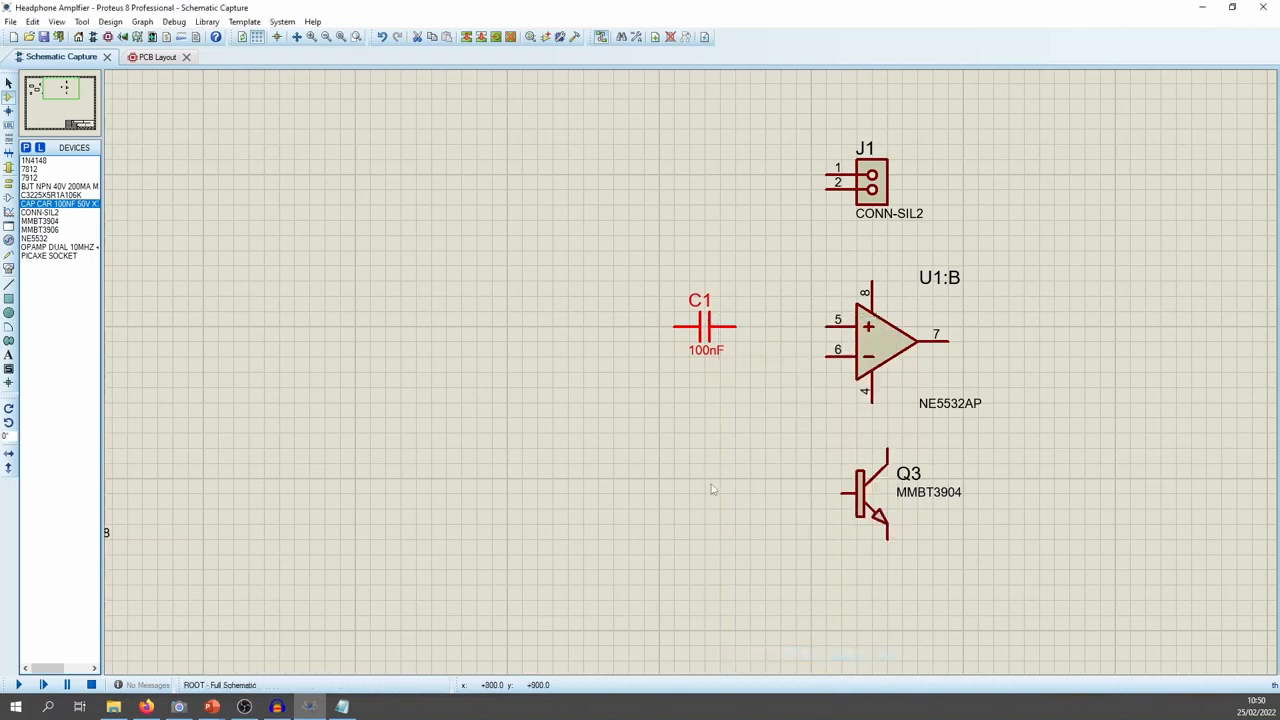
pyautogui.click(585, 273)
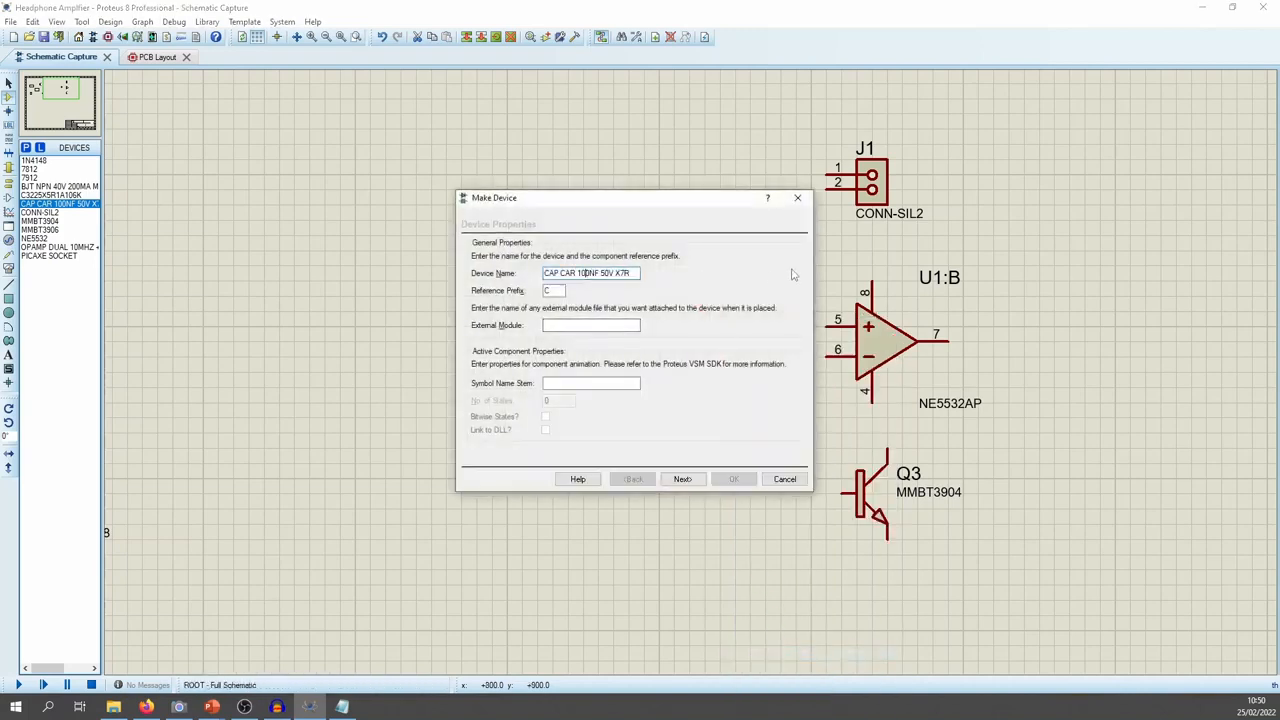
pyautogui.press('BackSpace')
pyautogui.press('BackSpace')
pyautogui.write('33')
pyautogui.click(700, 484)
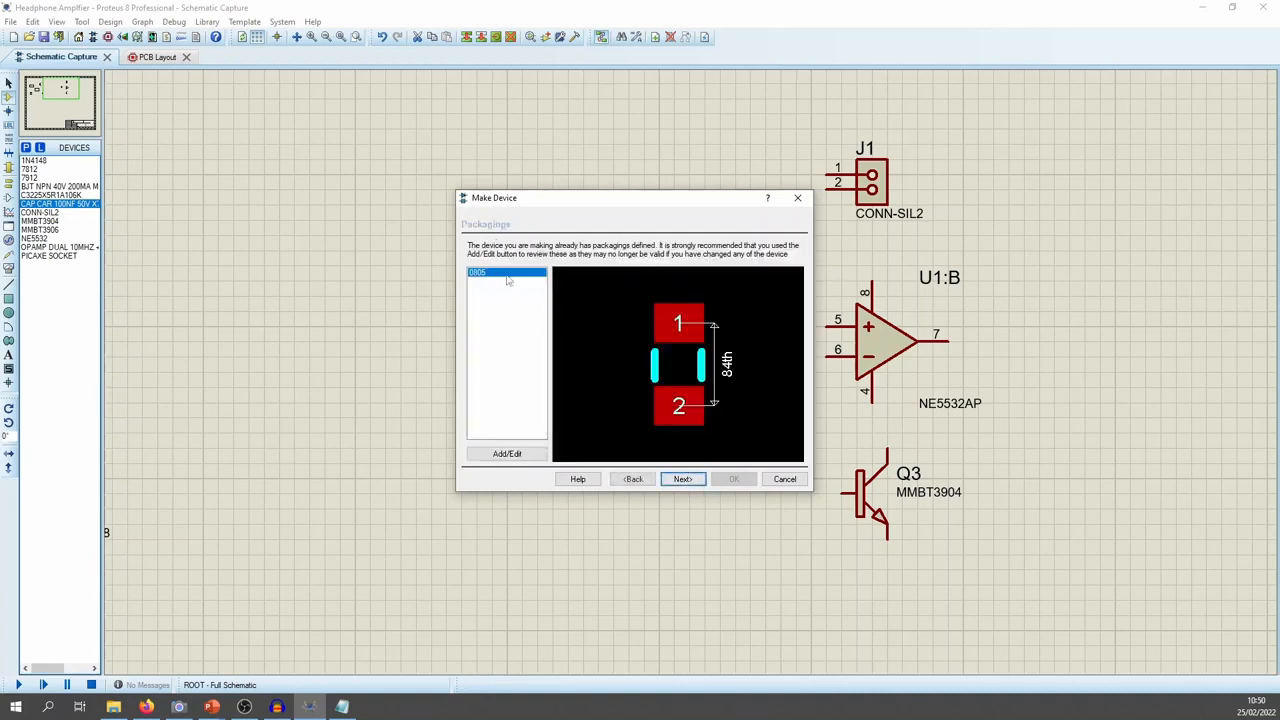
pyautogui.click(682, 479)
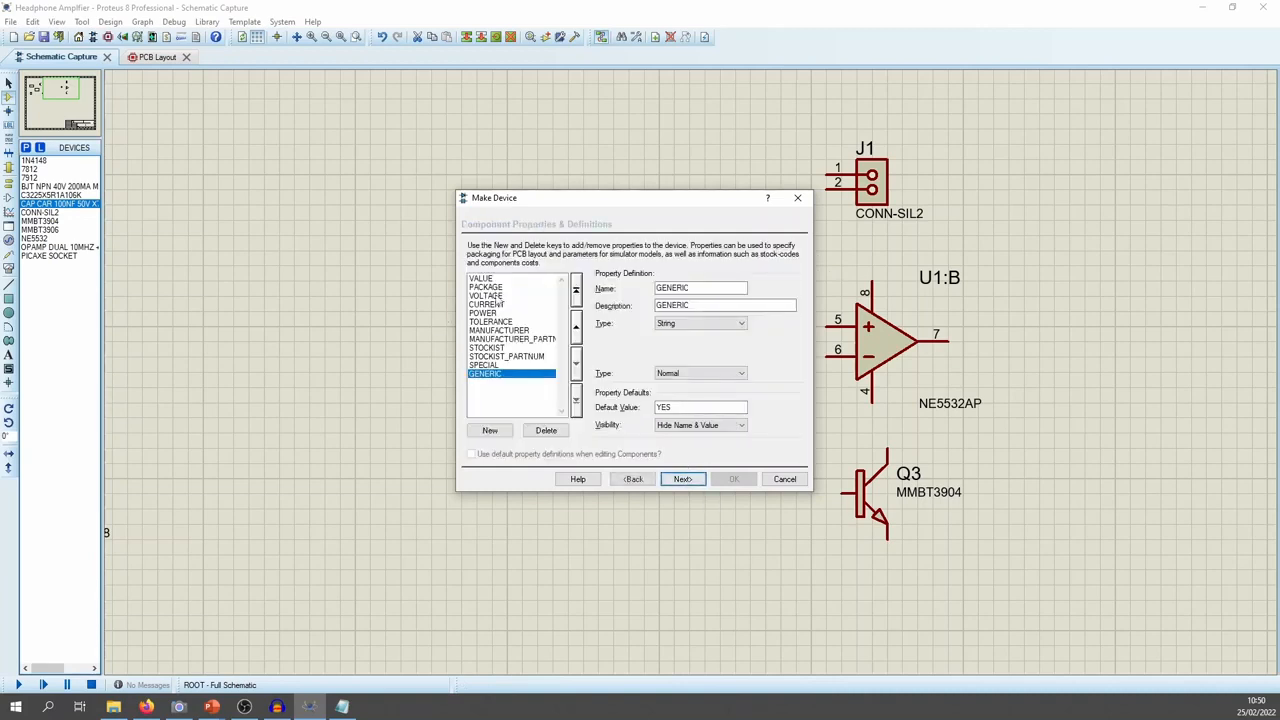
# Set the default of the VALUE property to 330nF and review the package, voltage and current properties
pyautogui.moveTo(669, 407); pyautogui.dragTo(657, 407)
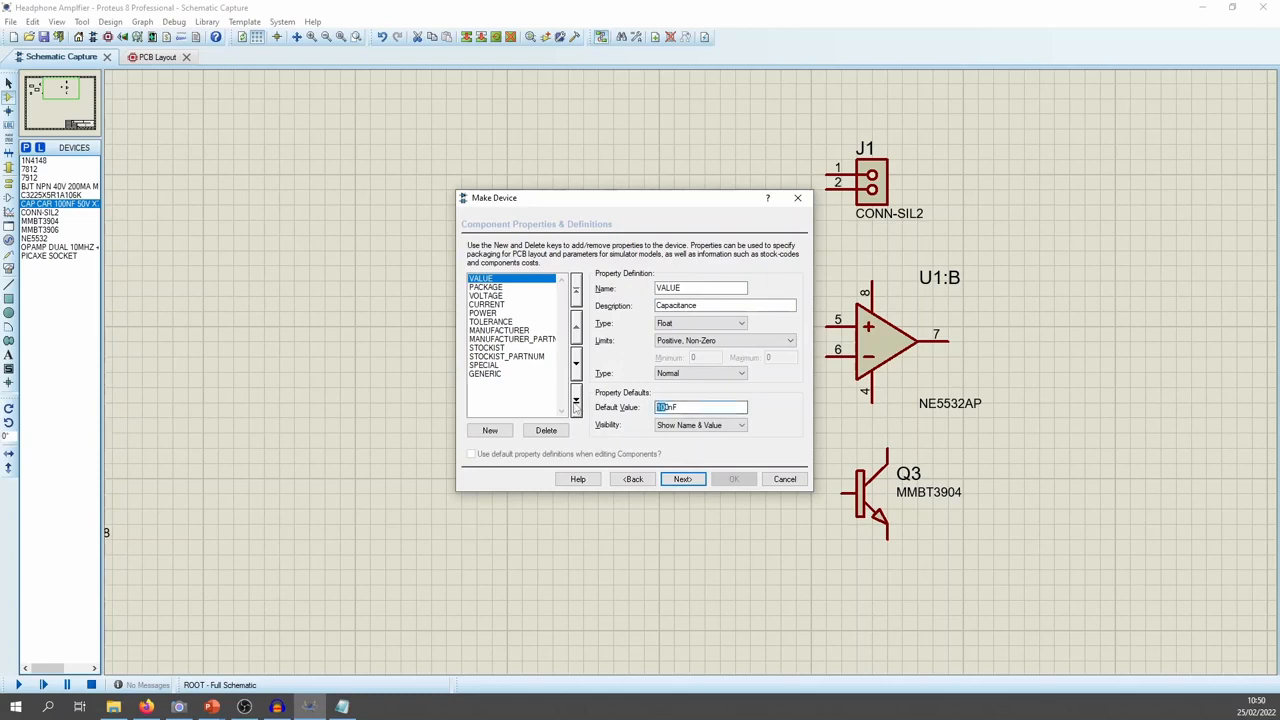
pyautogui.click(508, 287)
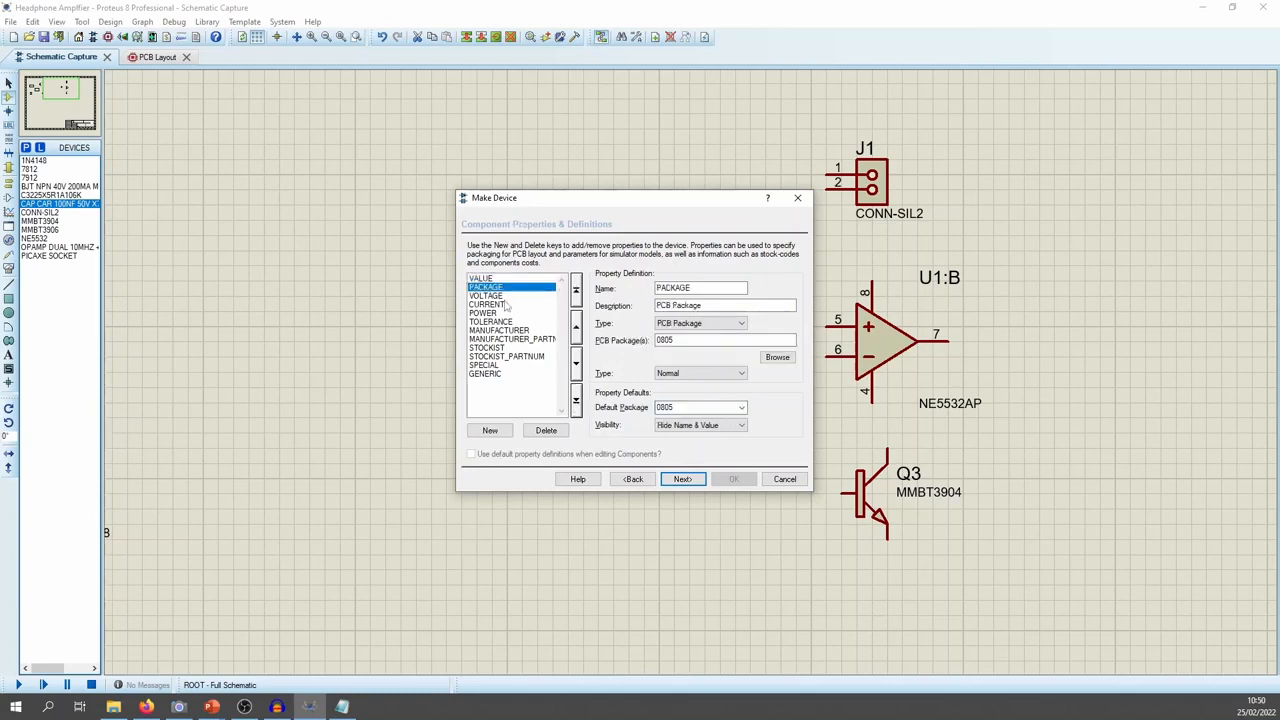
pyautogui.click(506, 296)
pyautogui.click(505, 304)
# Copy the Mouser part number 81-GRM219R71H334KA88 from Firefox into the STOCKIST_PARTNUM default in Proteus
pyautogui.hotkey('alt', 'Tab')
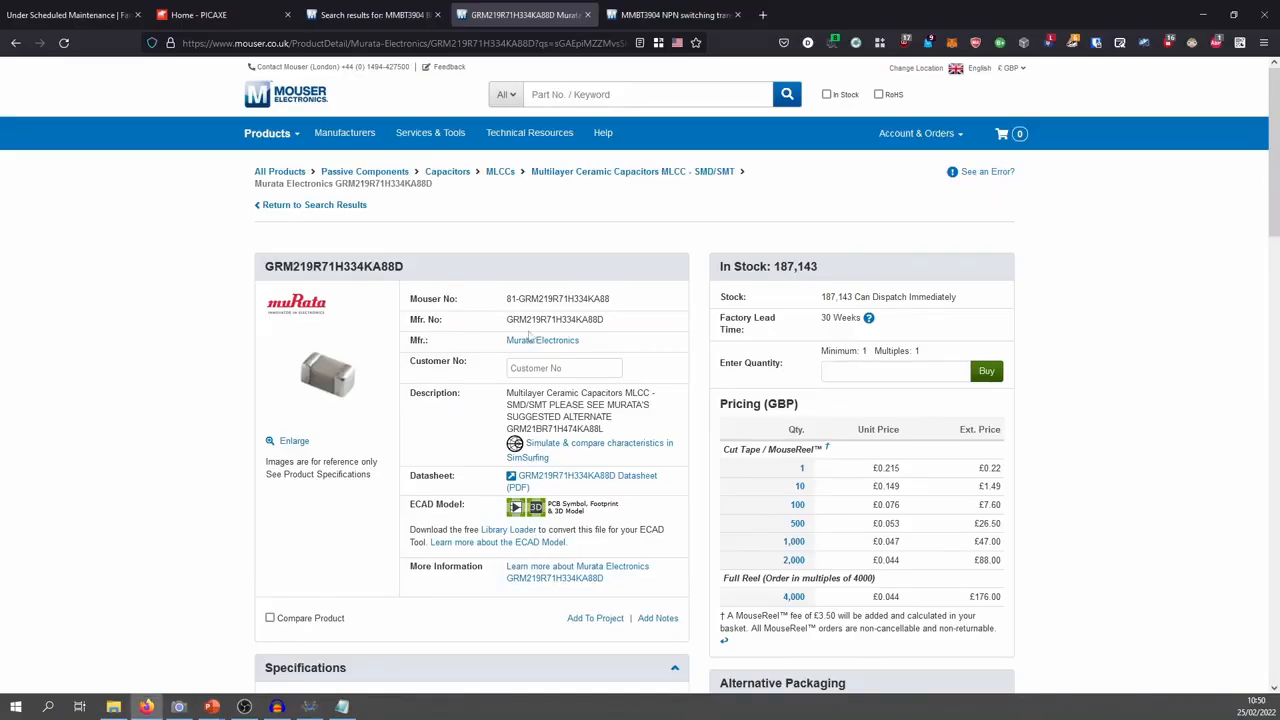
pyautogui.moveTo(614, 301); pyautogui.dragTo(477, 303)
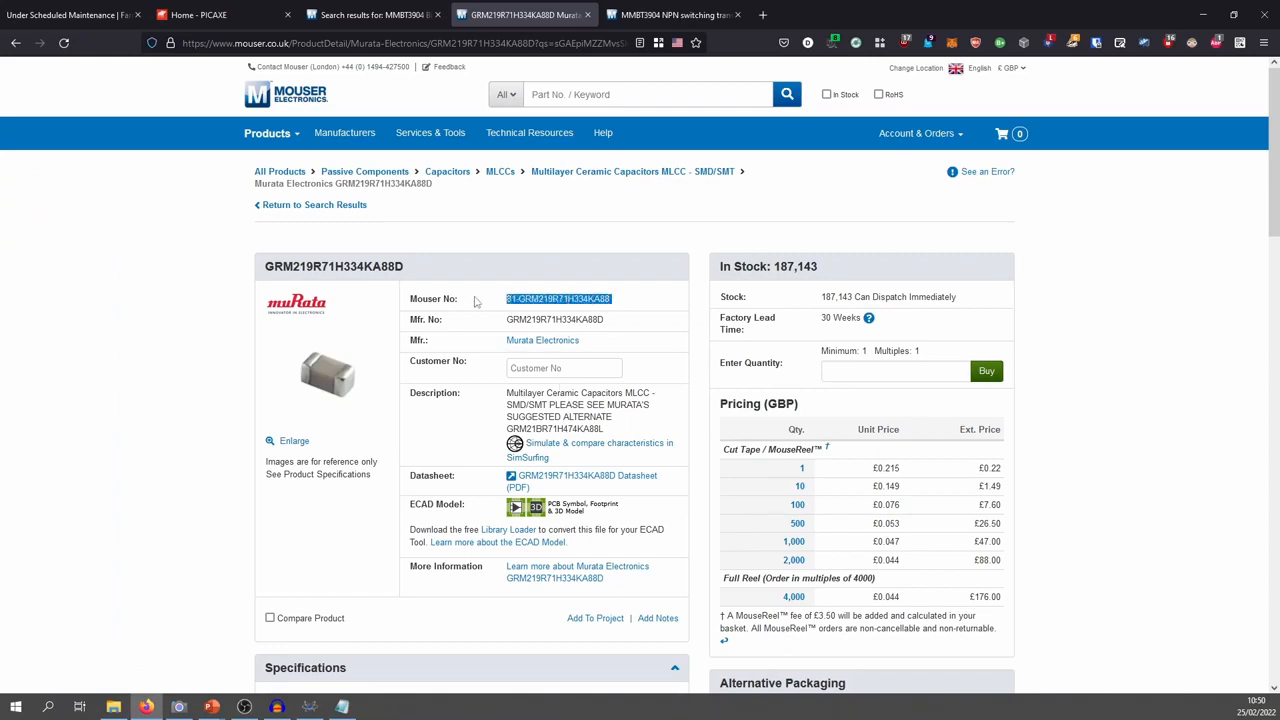
pyautogui.hotkey('alt', 'Tab')
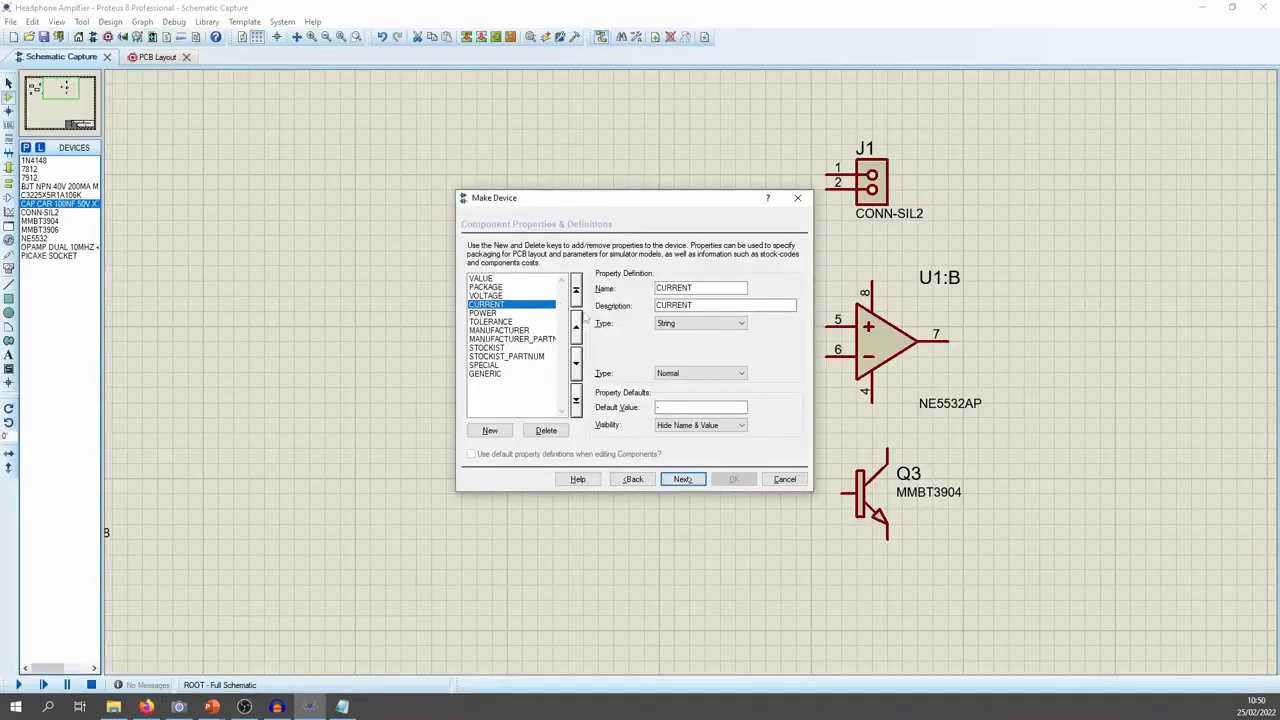
pyautogui.click(514, 356)
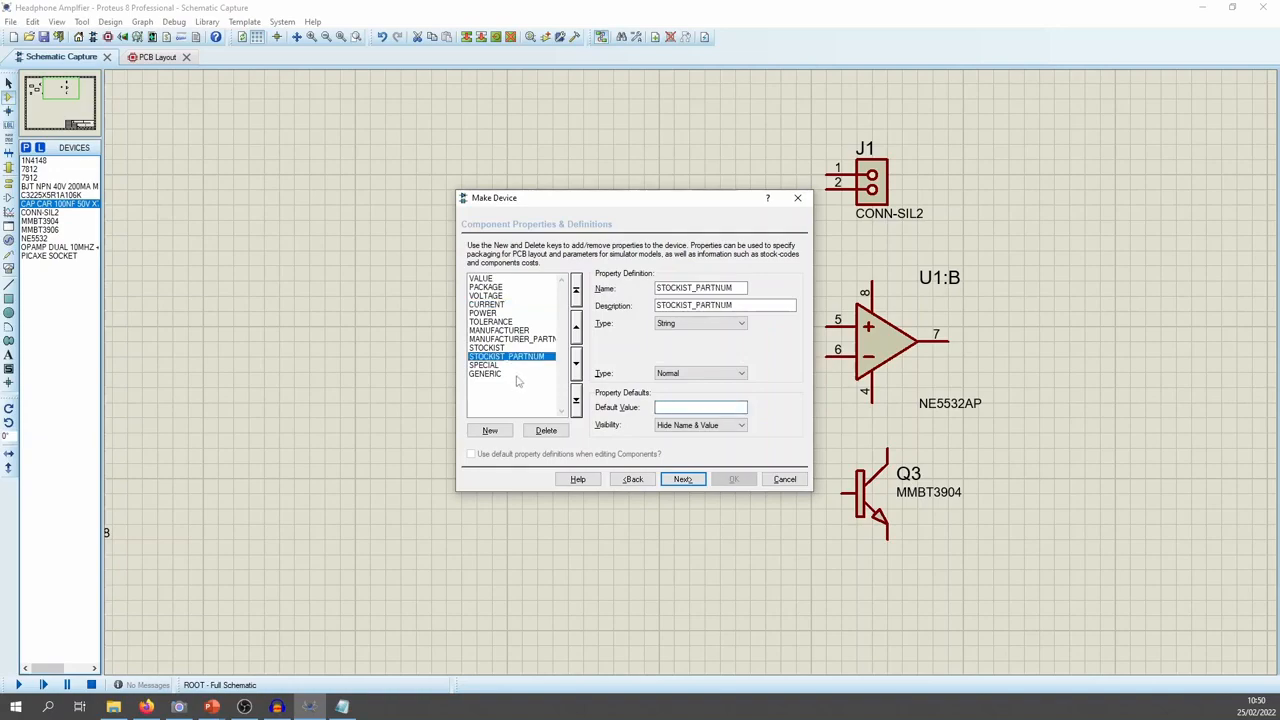
pyautogui.hotkey('alt', 'Tab')
pyautogui.moveTo(610, 300); pyautogui.dragTo(524, 300)
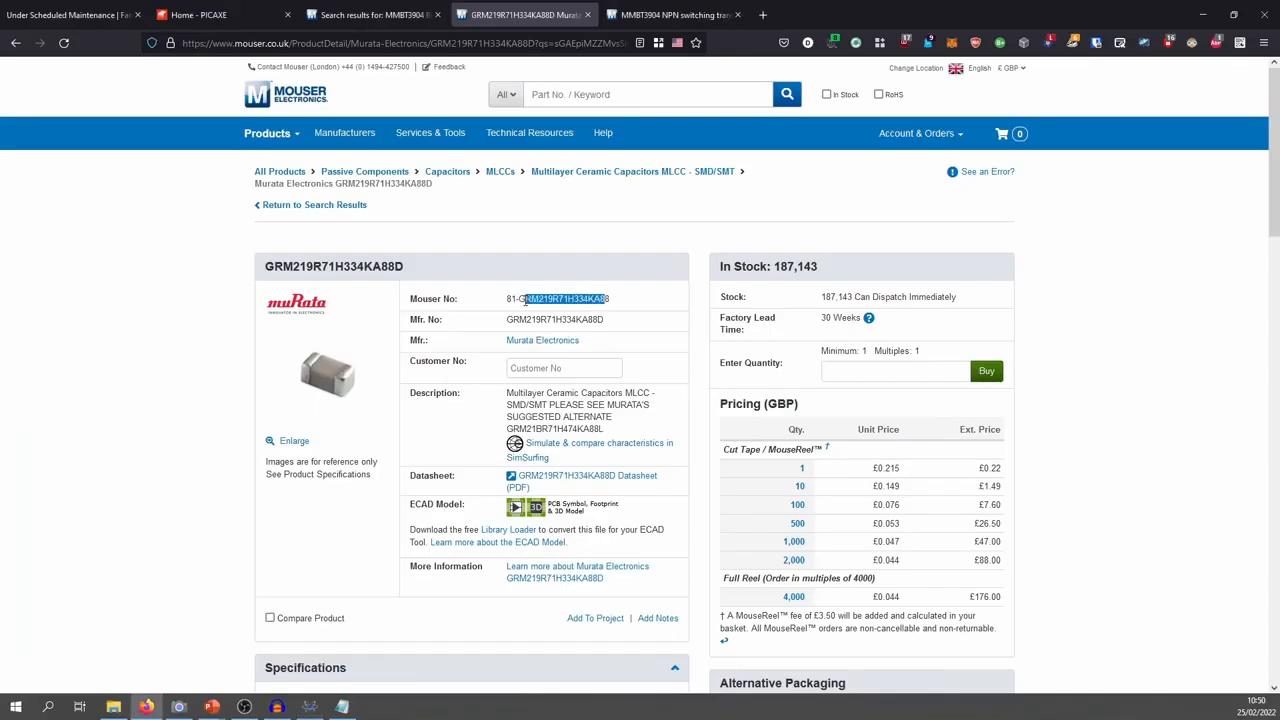
pyautogui.moveTo(610, 300); pyautogui.dragTo(509, 298)
pyautogui.hotkey('ctrl', 'c')
pyautogui.hotkey('alt', 'Tab')
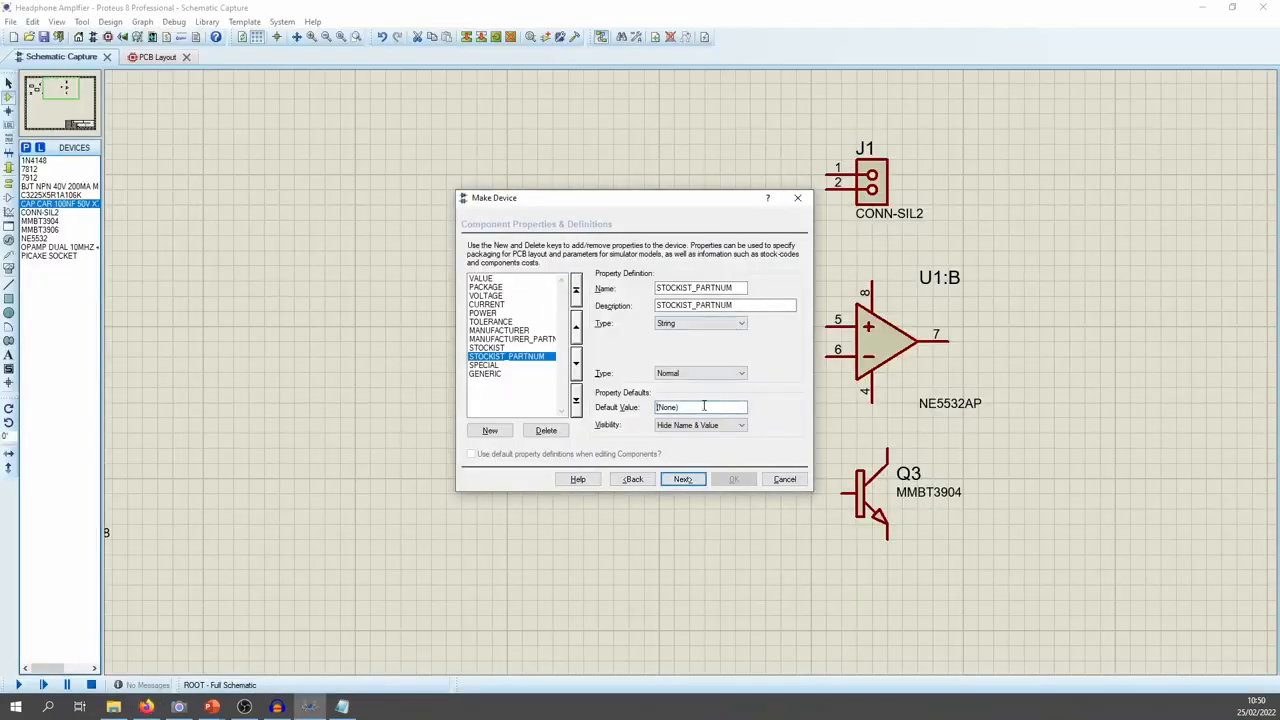
pyautogui.hotkey('ctrl', 'v')
# Copy the manufacturer number GRM219R71H334KA88D from the Mouser page in Firefox into the MANUFACTURER_PARTNUM default in Proteus
pyautogui.click(509, 348)
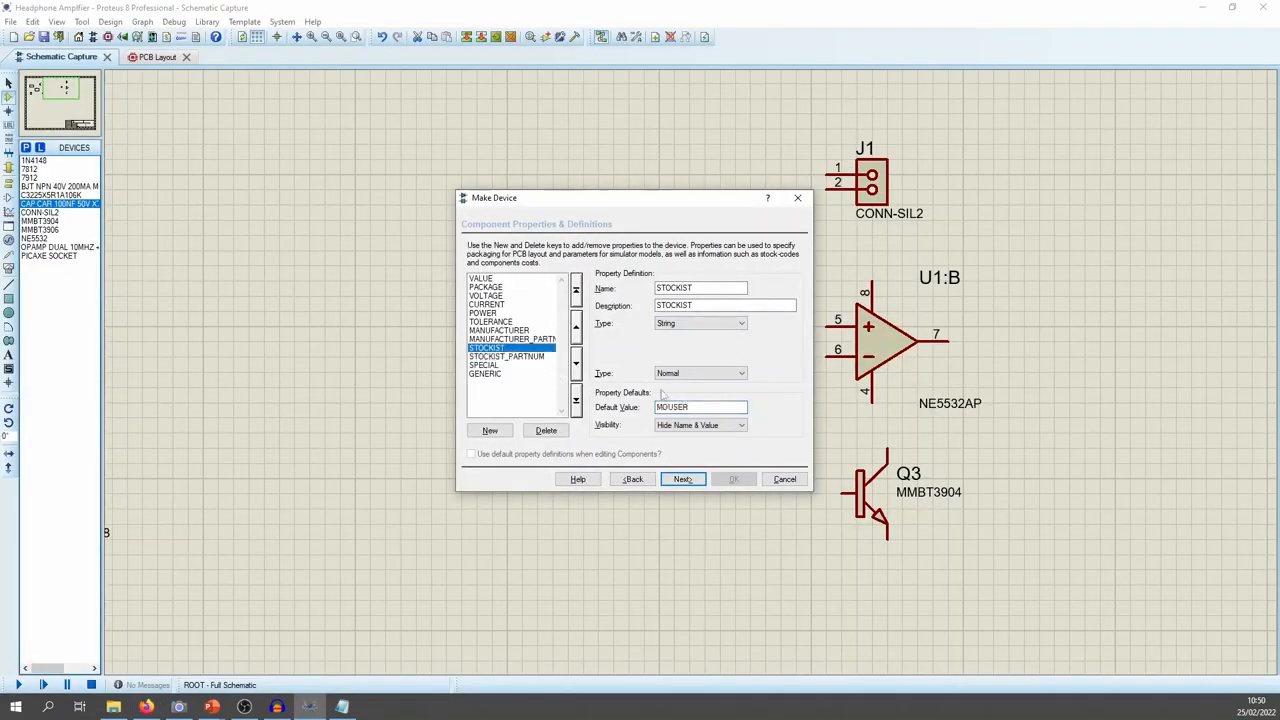
pyautogui.click(512, 356)
pyautogui.hotkey('alt', 'Tab')
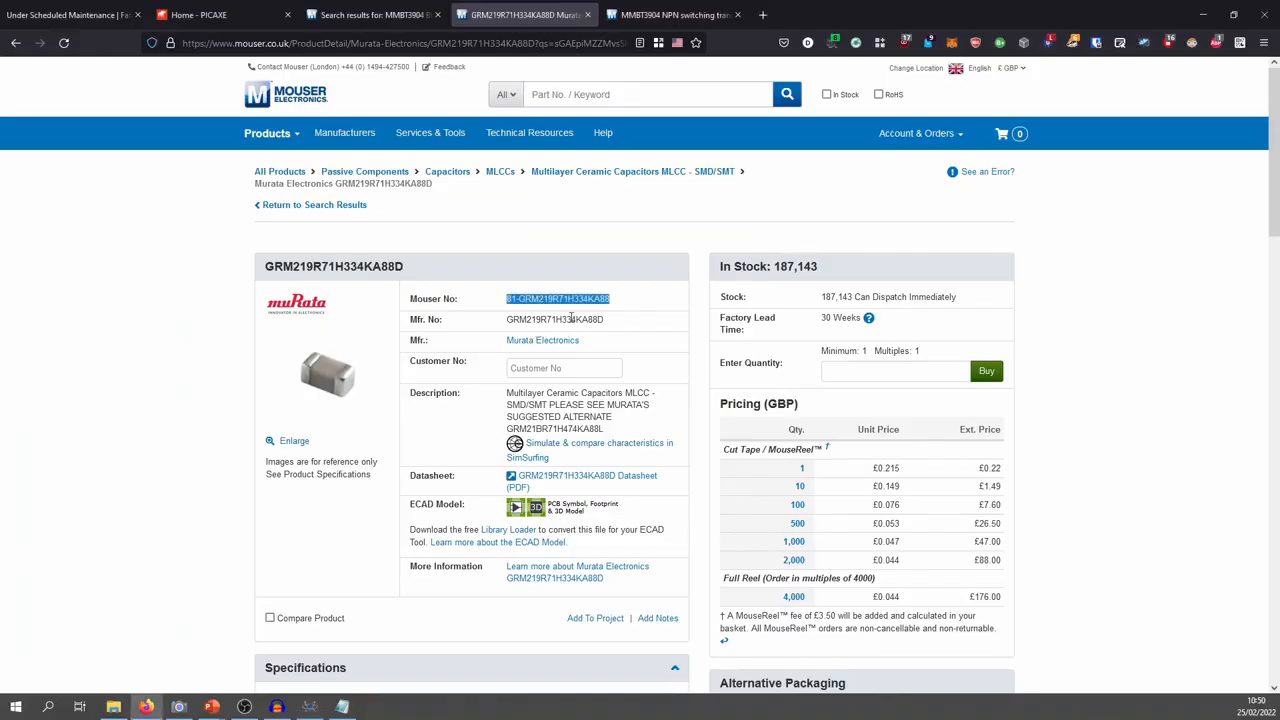
pyautogui.doubleClick(588, 320)
pyautogui.hotkey('ctrl', 'c')
pyautogui.hotkey('alt', 'Tab')
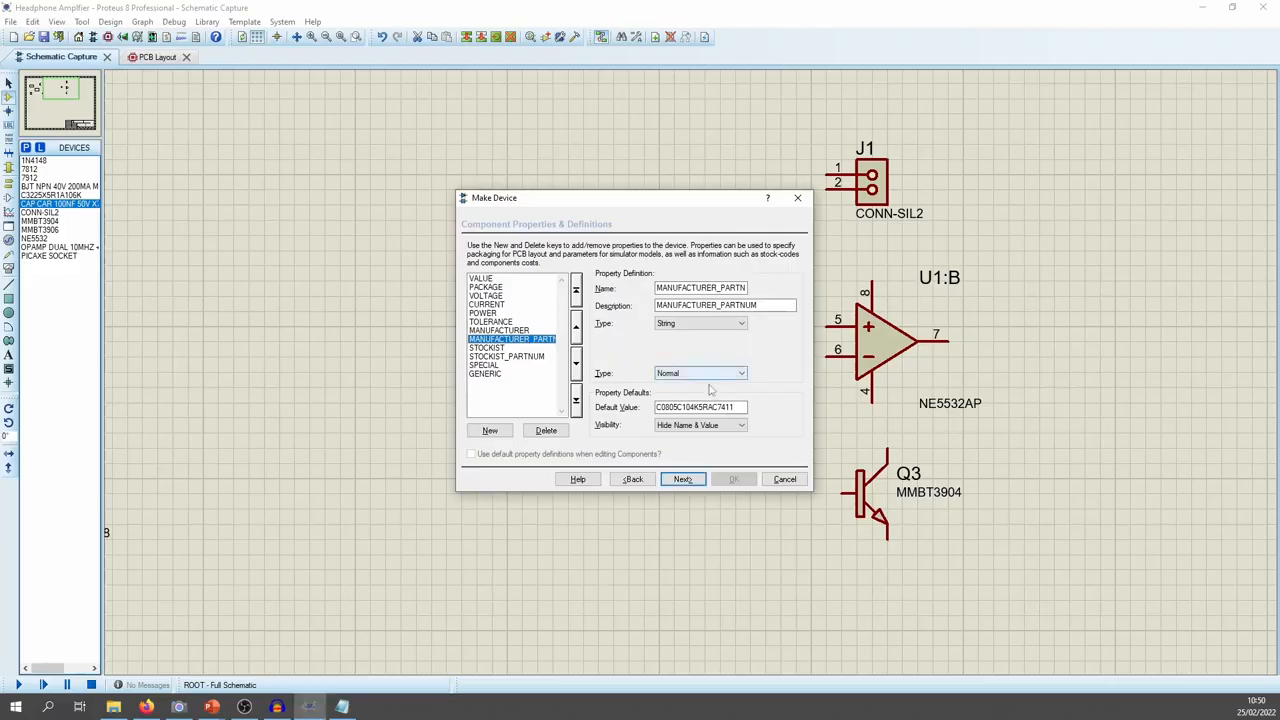
pyautogui.hotkey('ctrl', 'v')
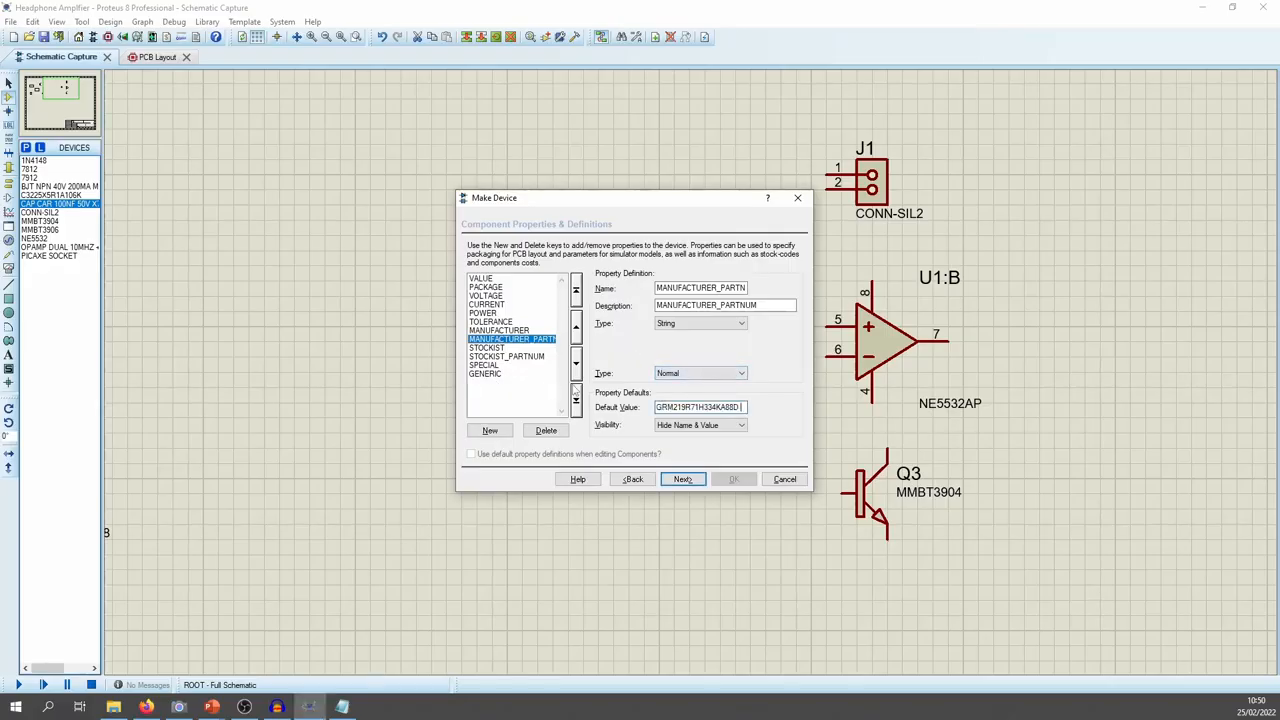
# Set the default value of the MANUFACTURER property to MURATA
pyautogui.click(509, 330)
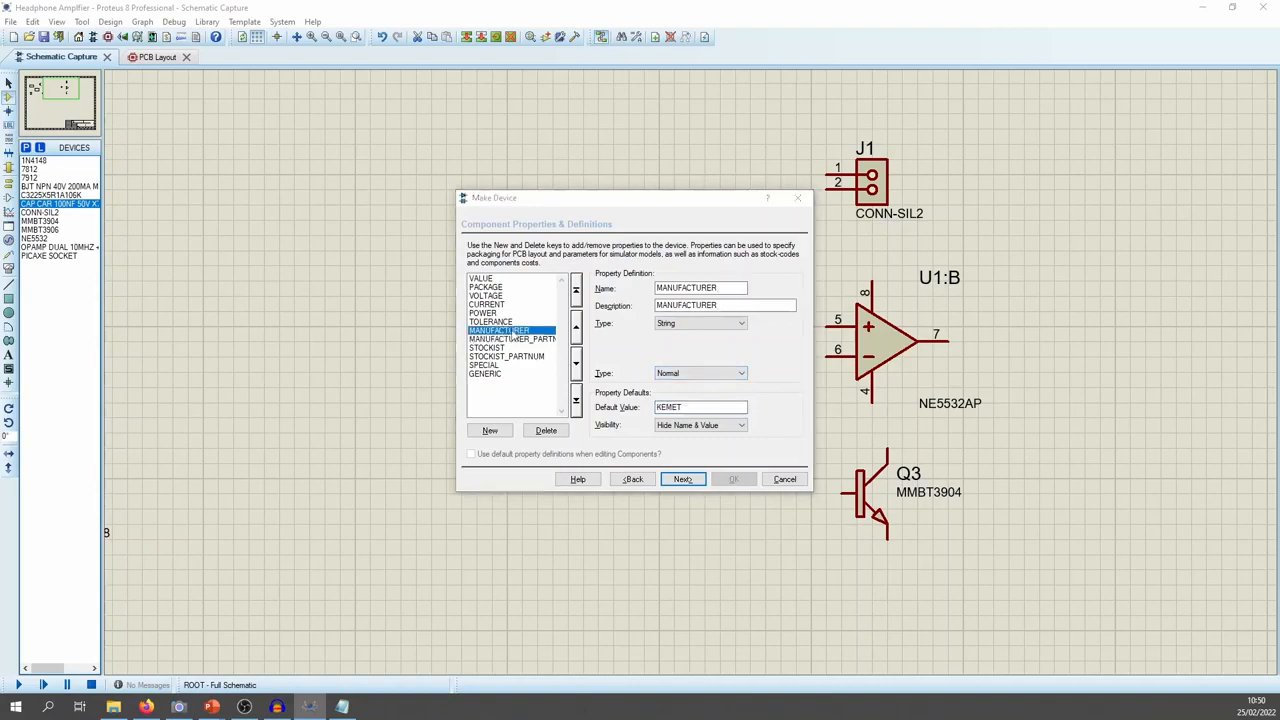
pyautogui.hotkey('alt', 'Tab')
pyautogui.hotkey('alt', 'Tab')
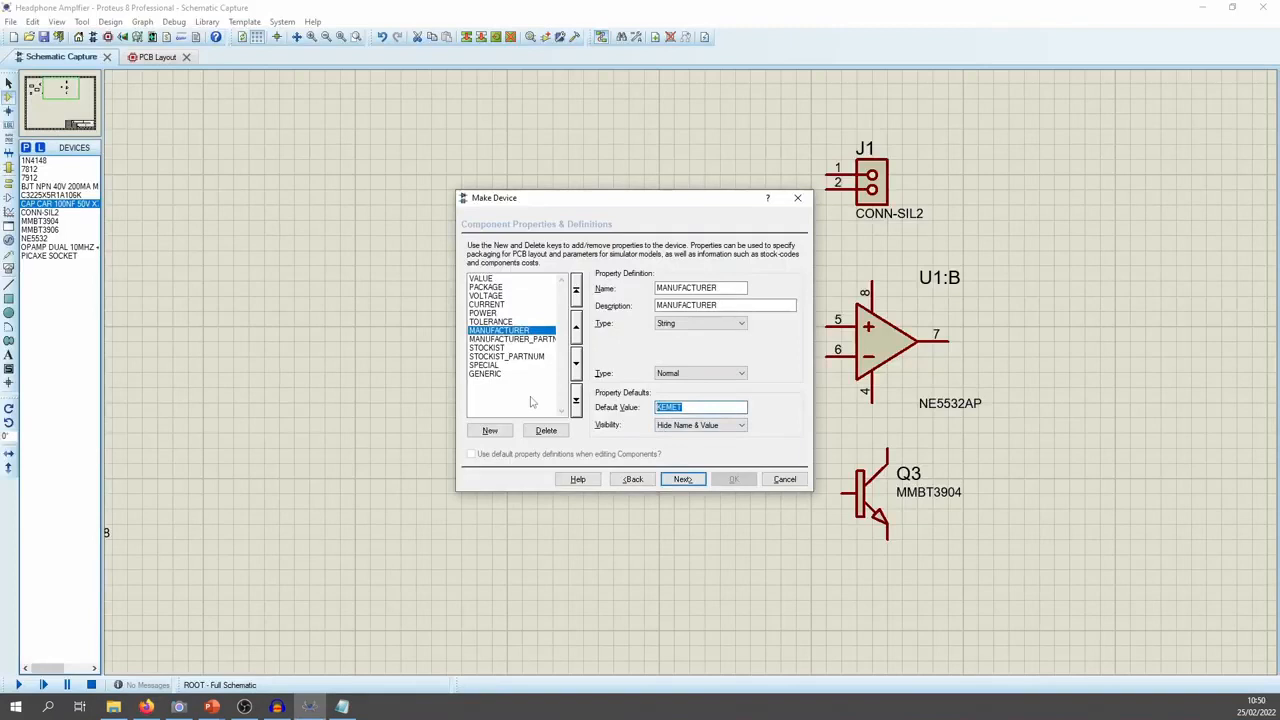
pyautogui.write('MURATA')
# Switch to Firefox, check the tolerance in the GRM219R71H334KA88D datasheet, and return to Proteus to compare the TOLERANCE property
pyautogui.click(516, 323)
pyautogui.hotkey('alt', 'Tab')
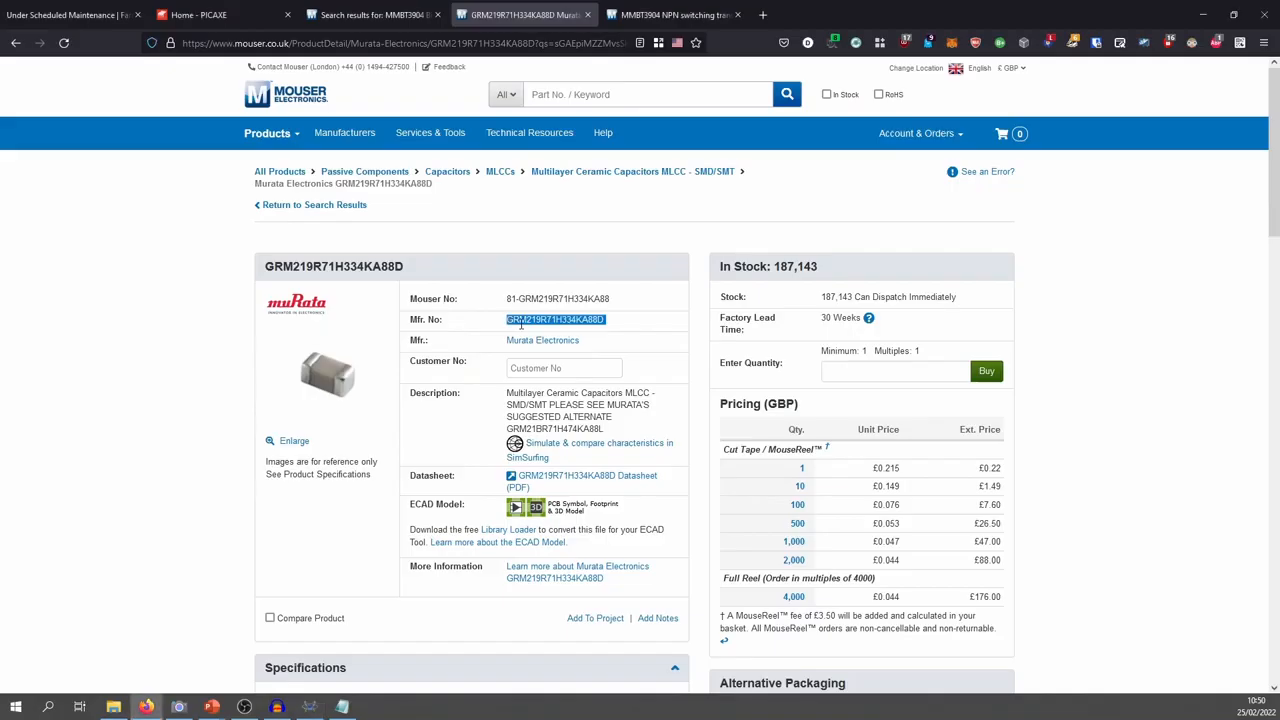
pyautogui.scroll(-6, 427, 413)
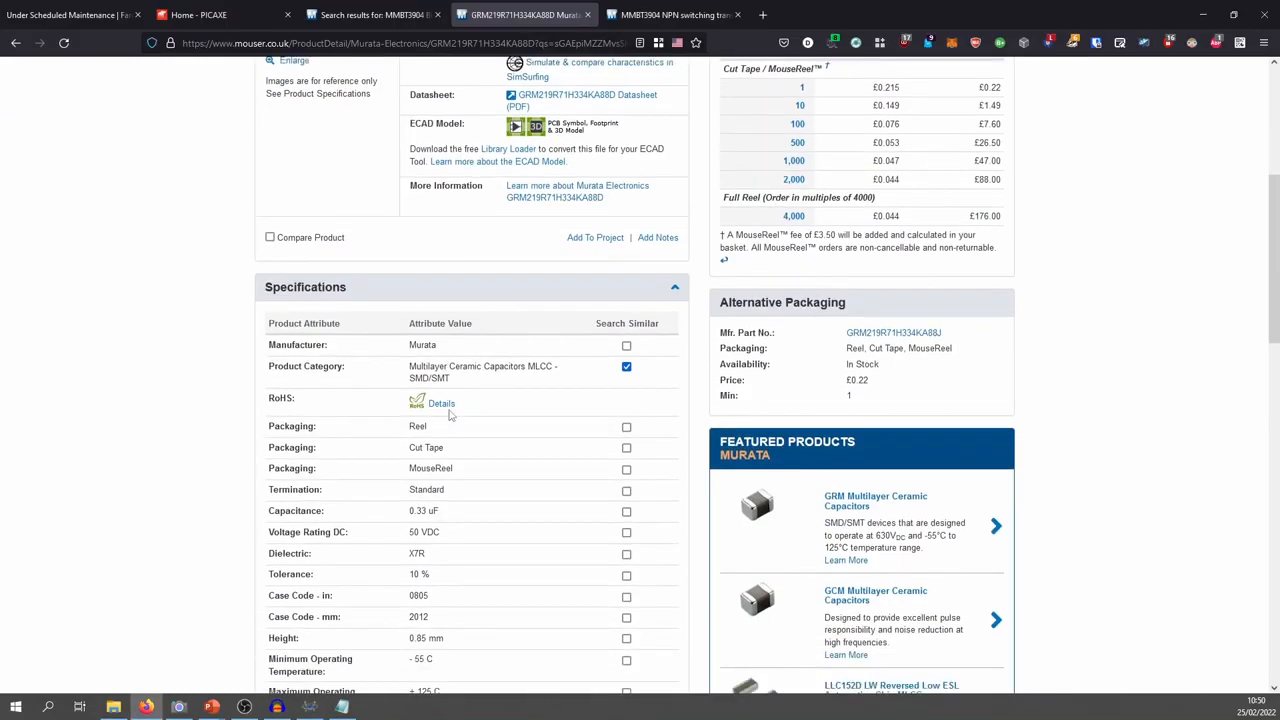
pyautogui.scroll(5, 452, 427)
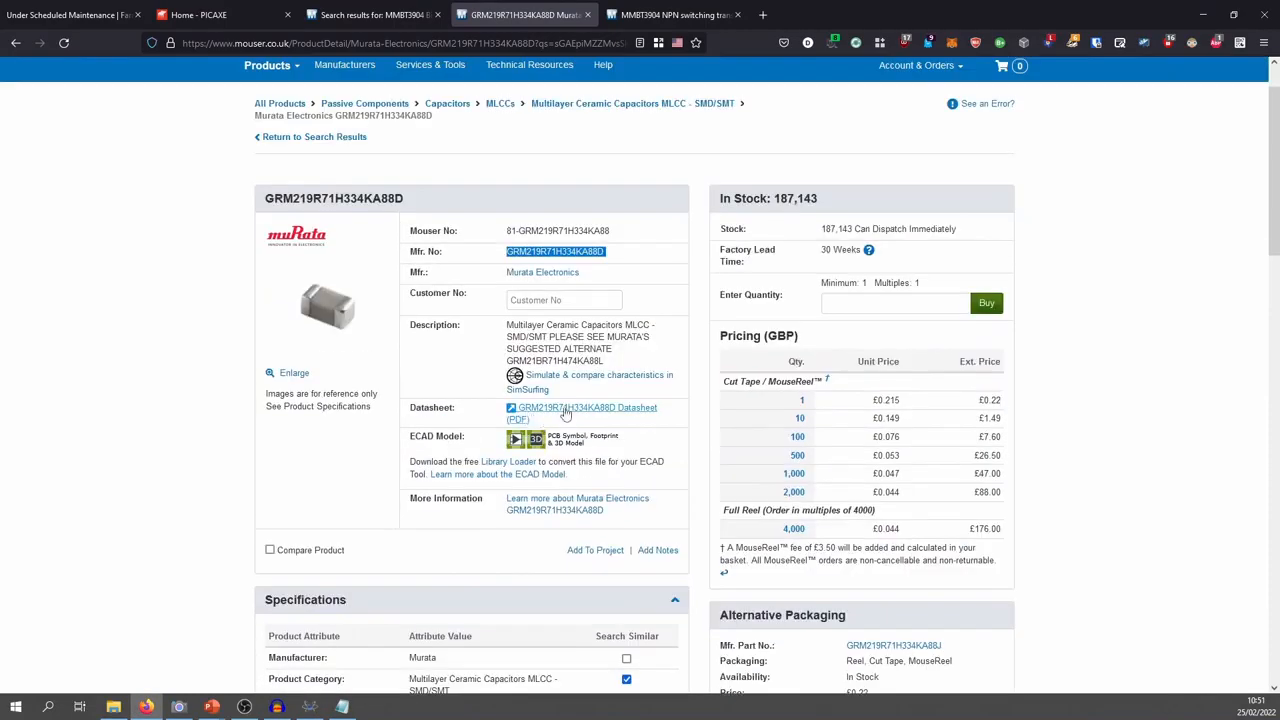
pyautogui.click(564, 412)
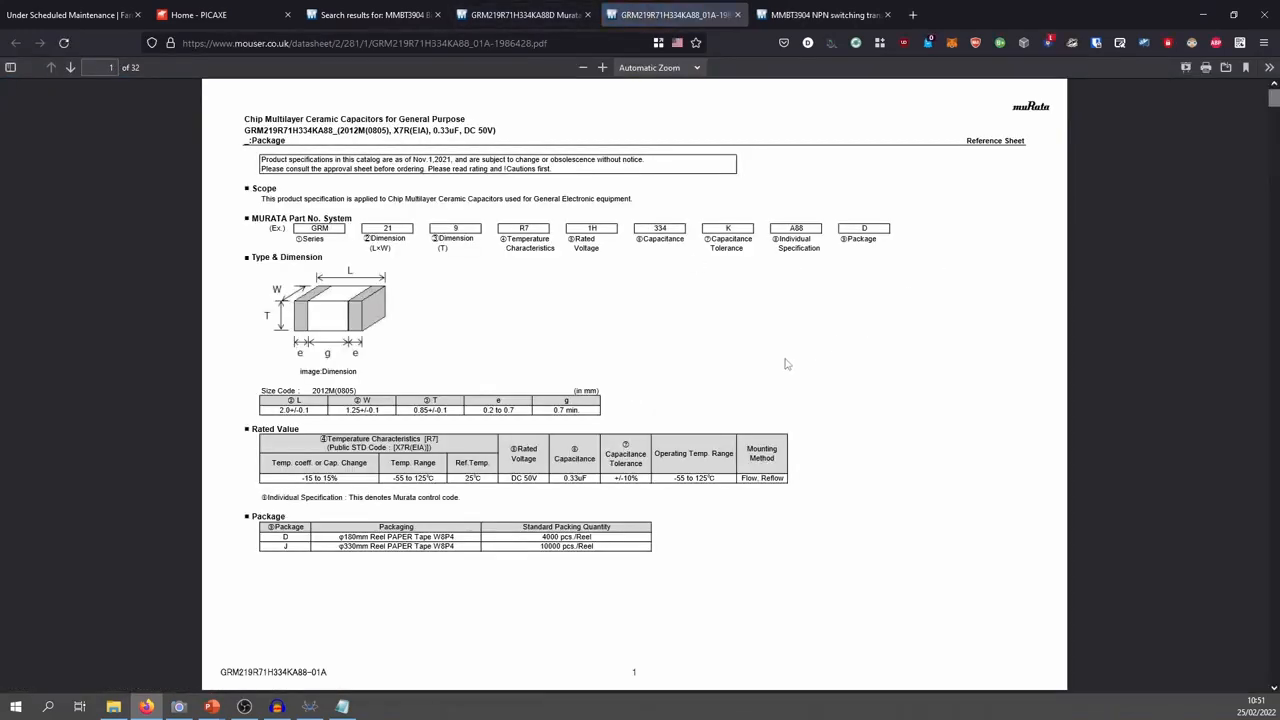
pyautogui.hotkey('alt', 'Tab')
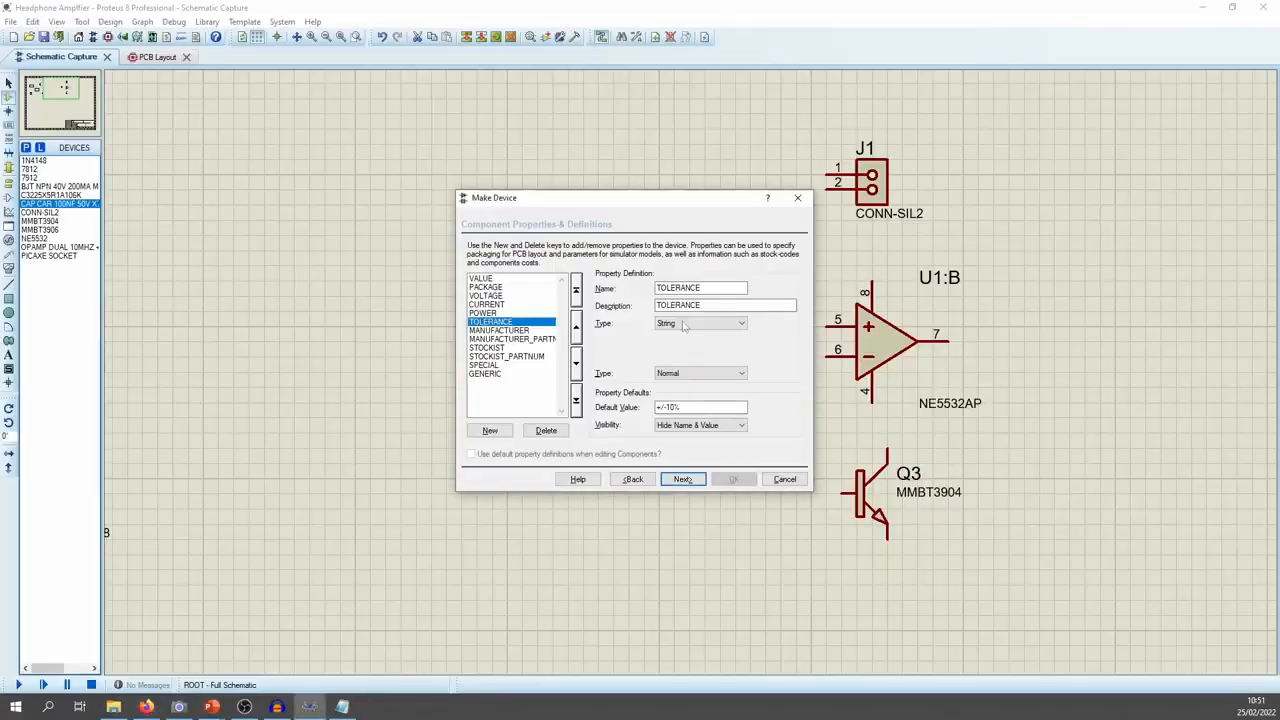
pyautogui.click(688, 405)
# Review the remaining property defaults and save the 330nF device to the DB_CAPS library under Capacitors, Multilayer Ceramic X7R
pyautogui.click(494, 313)
pyautogui.click(507, 305)
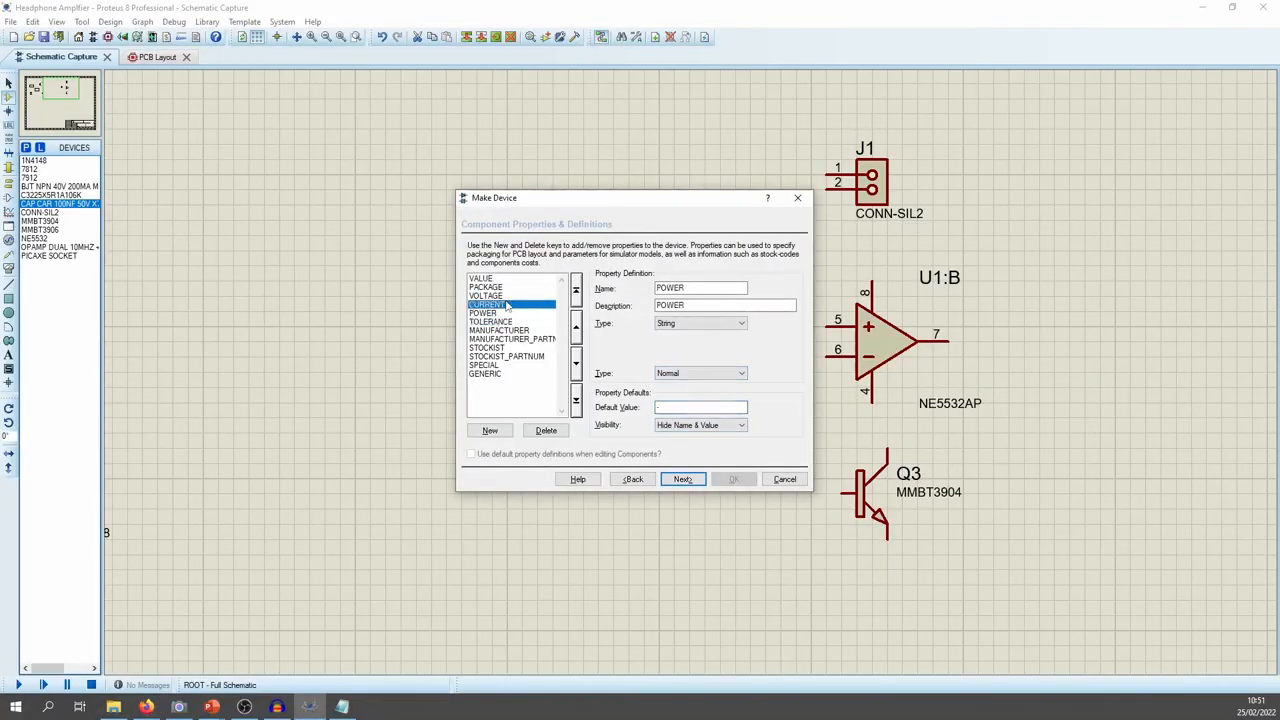
pyautogui.click(505, 296)
pyautogui.click(505, 287)
pyautogui.click(505, 279)
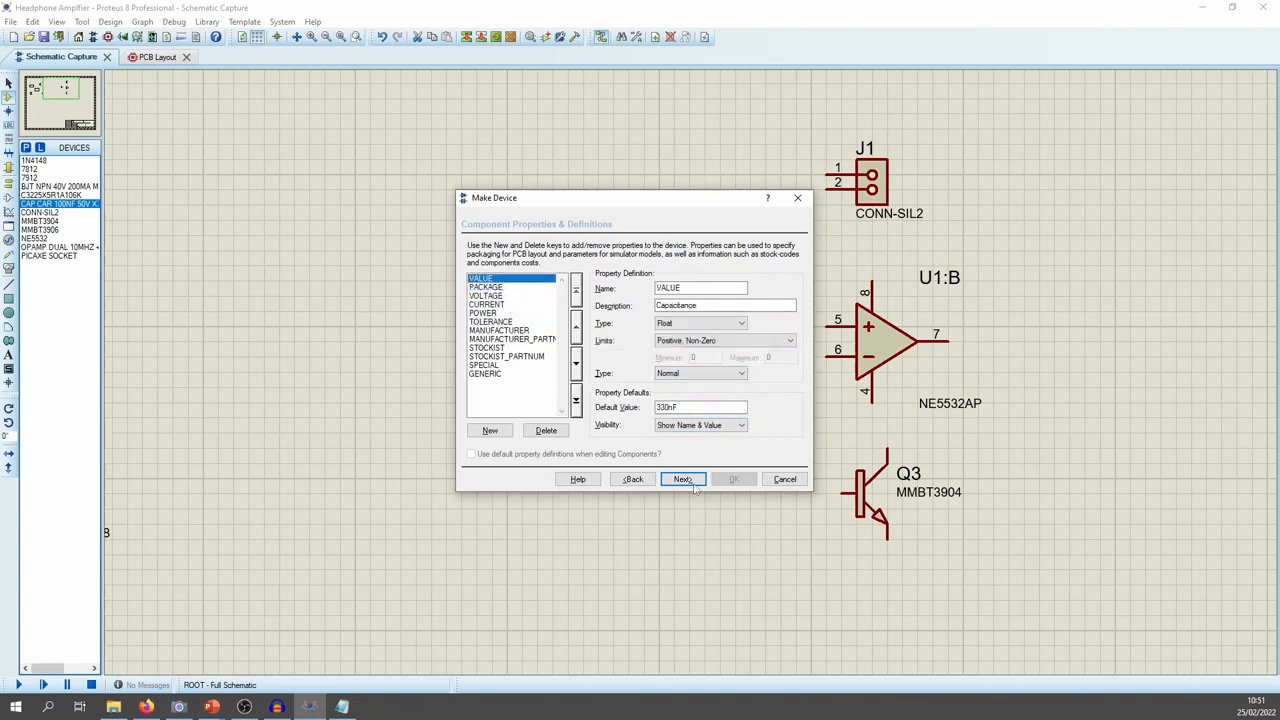
pyautogui.click(684, 480)
pyautogui.click(684, 480)
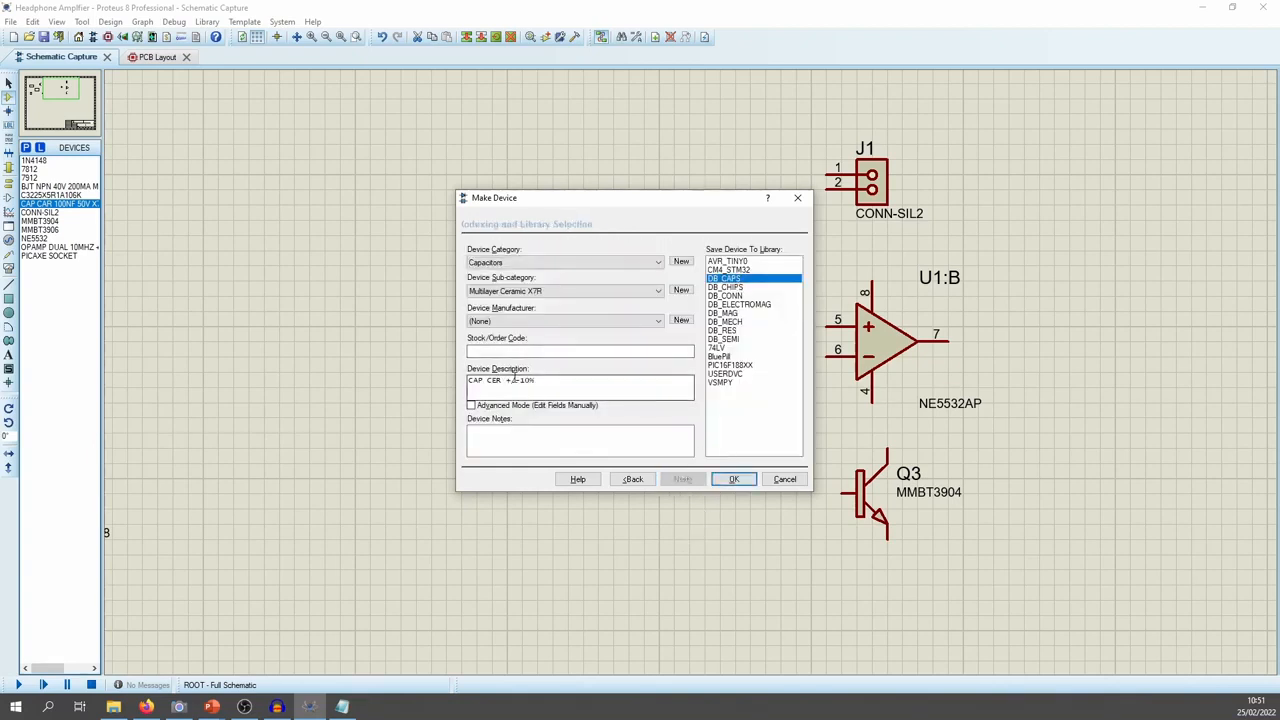
pyautogui.click(734, 481)
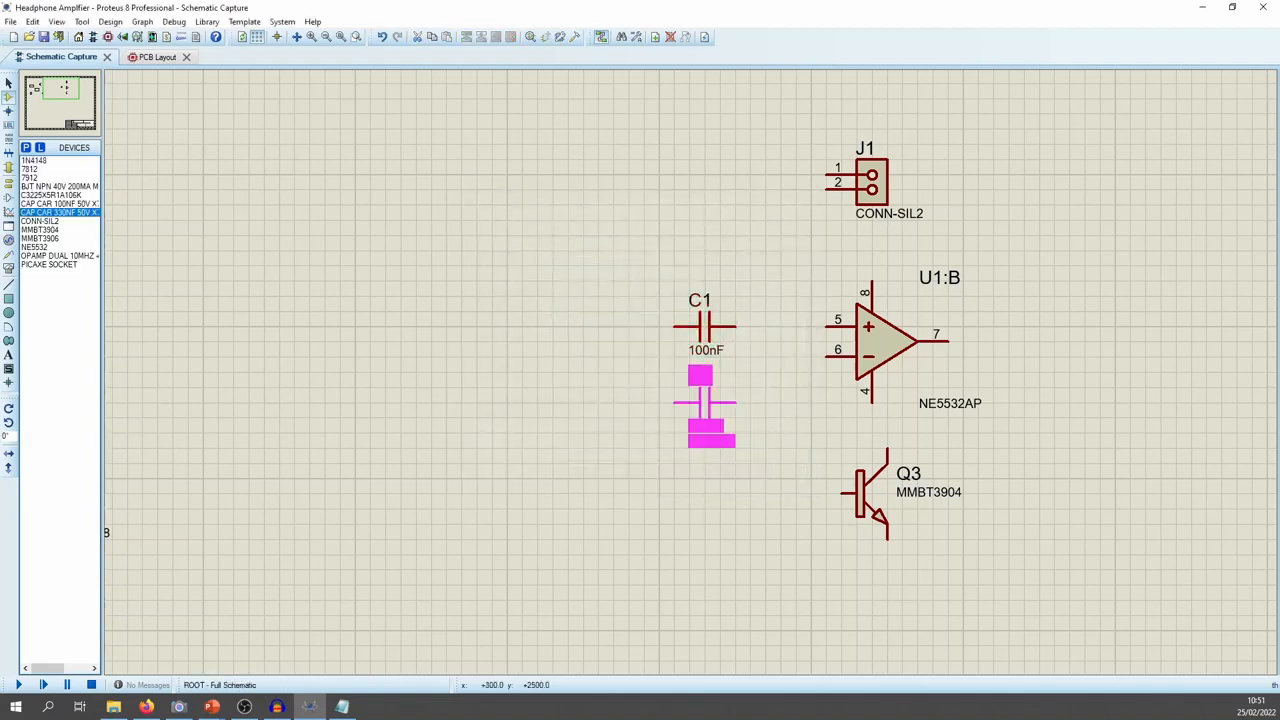
# Place the new 330nF capacitor directly below C1, review its component properties, and leave placement mode
pyautogui.click(712, 416)
pyautogui.doubleClick(712, 416)
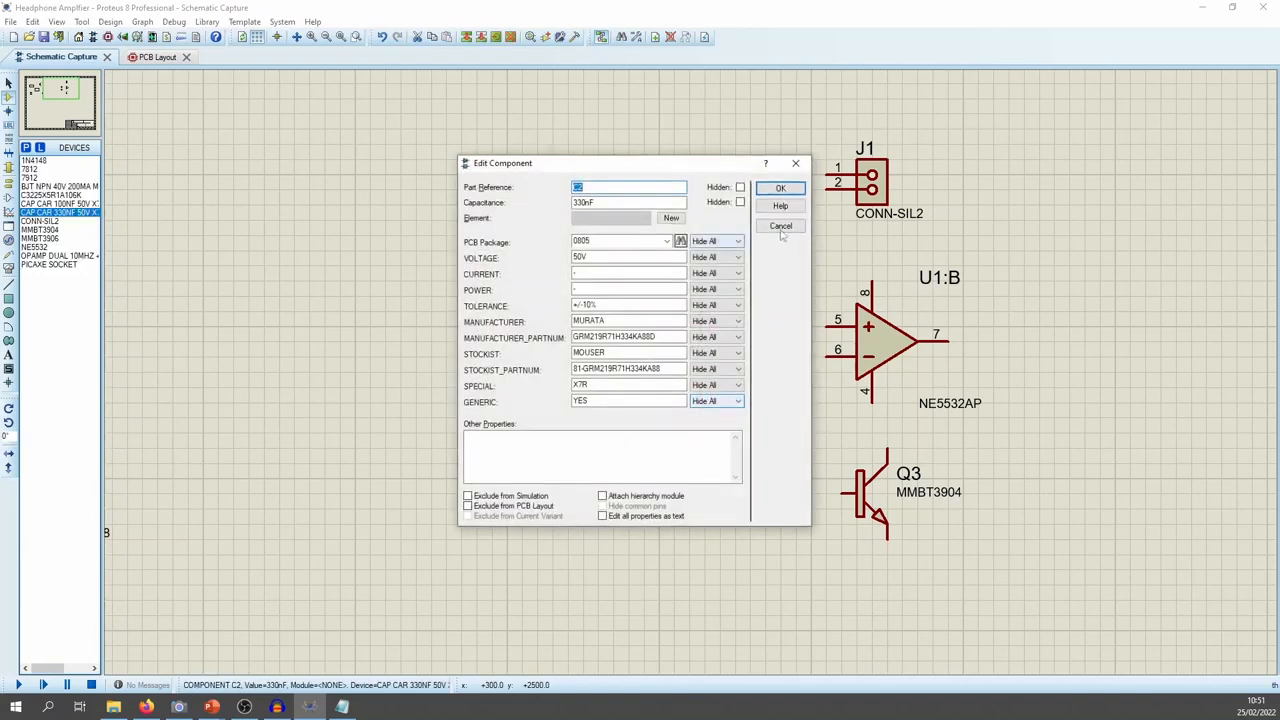
pyautogui.click(782, 226)
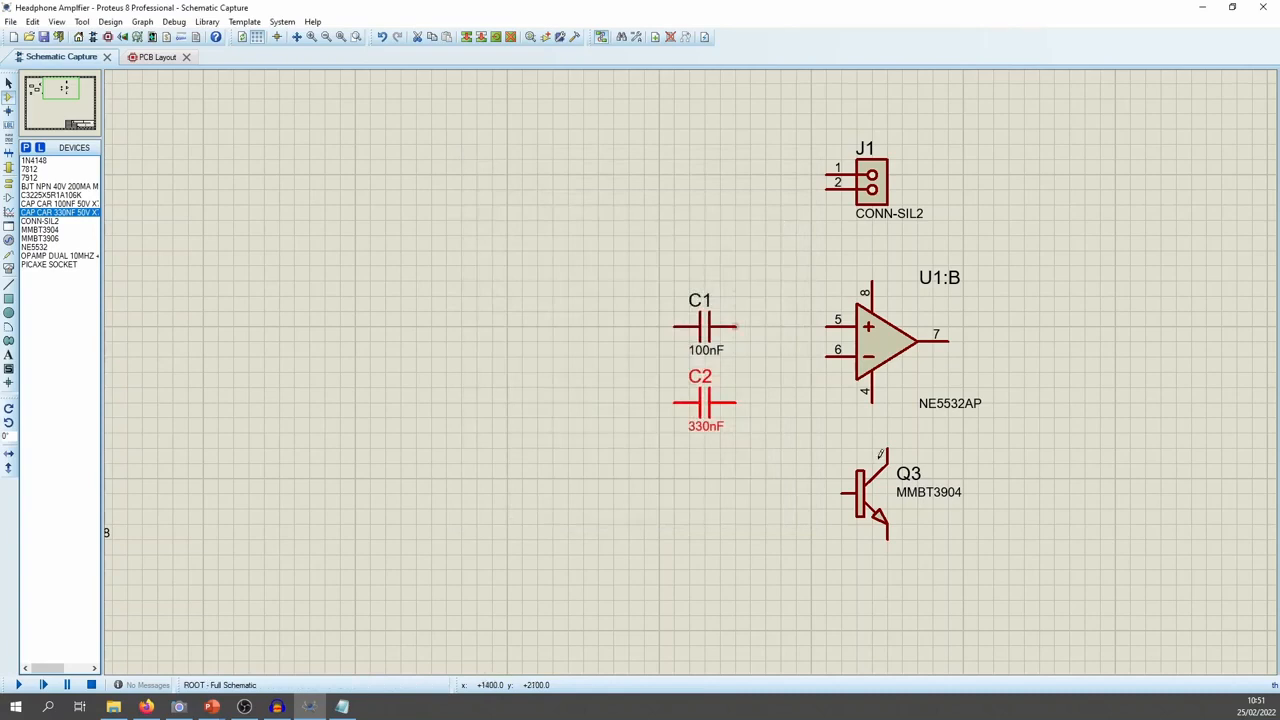
pyautogui.scroll(-2, 690, 325)
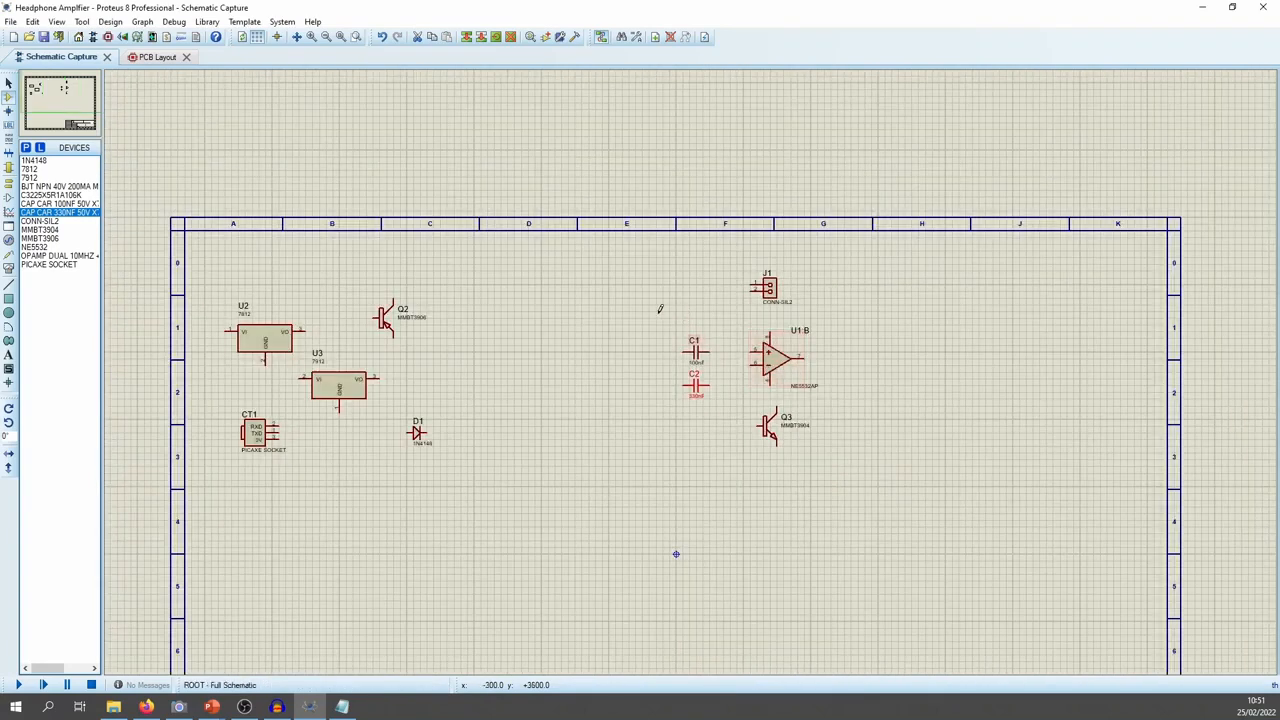
pyautogui.press('Escape')
pyautogui.click(554, 299)
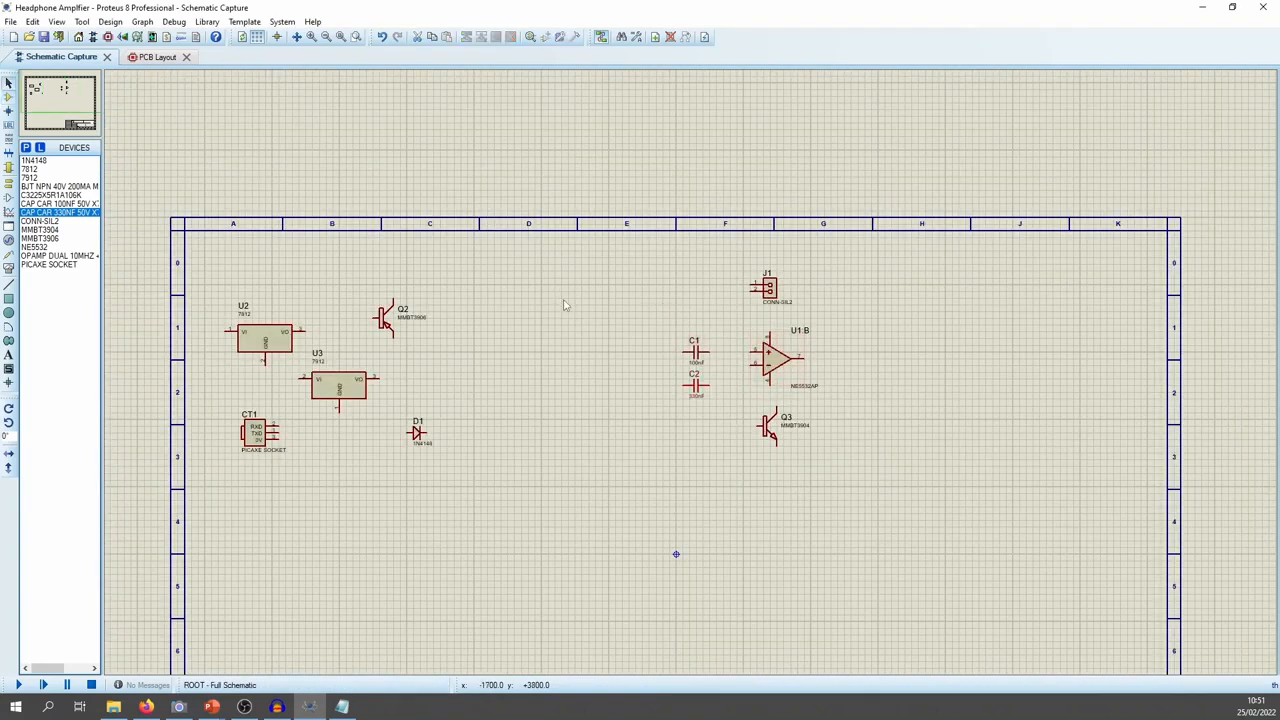
# Move the PICAXE socket CT1 to the free area below capacitor C2
pyautogui.click(258, 440)
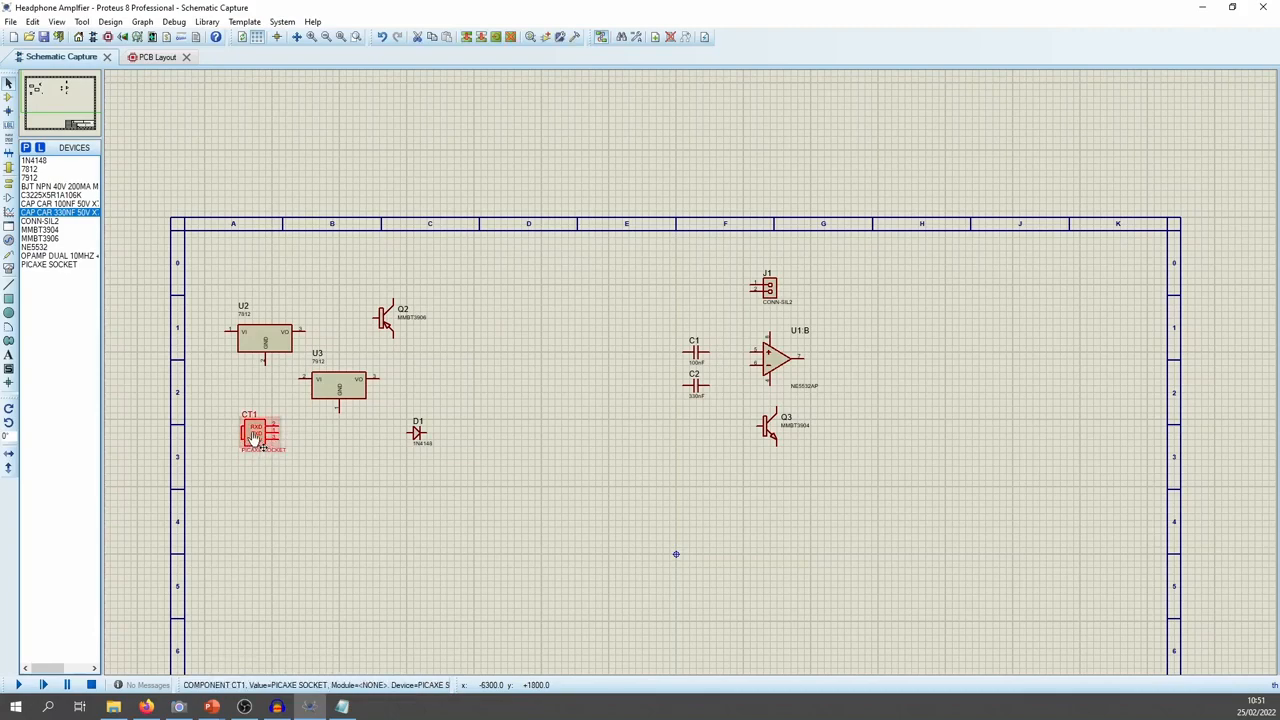
pyautogui.moveTo(255, 440); pyautogui.dragTo(714, 460)
pyautogui.scroll(3, 714, 460)
pyautogui.moveTo(671, 365); pyautogui.dragTo(487, 365)
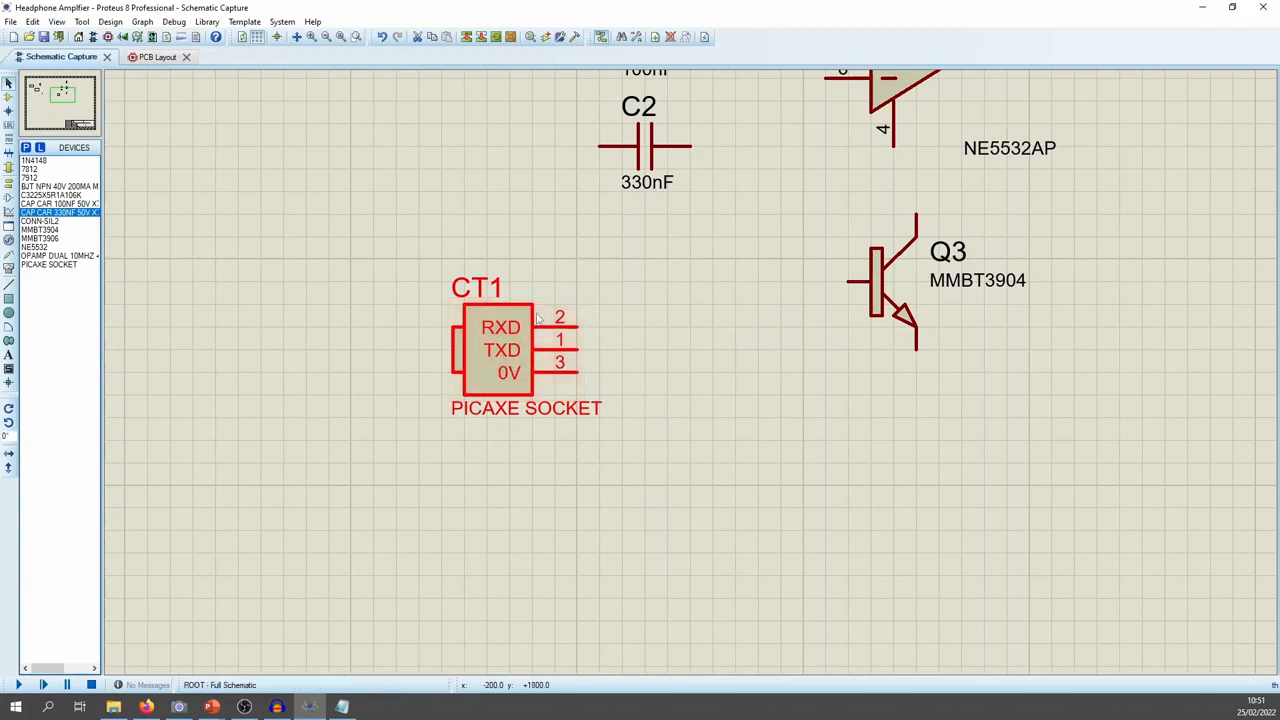
# Open the component properties of CT1 and copy its CODE value CON039
pyautogui.click(146, 706)
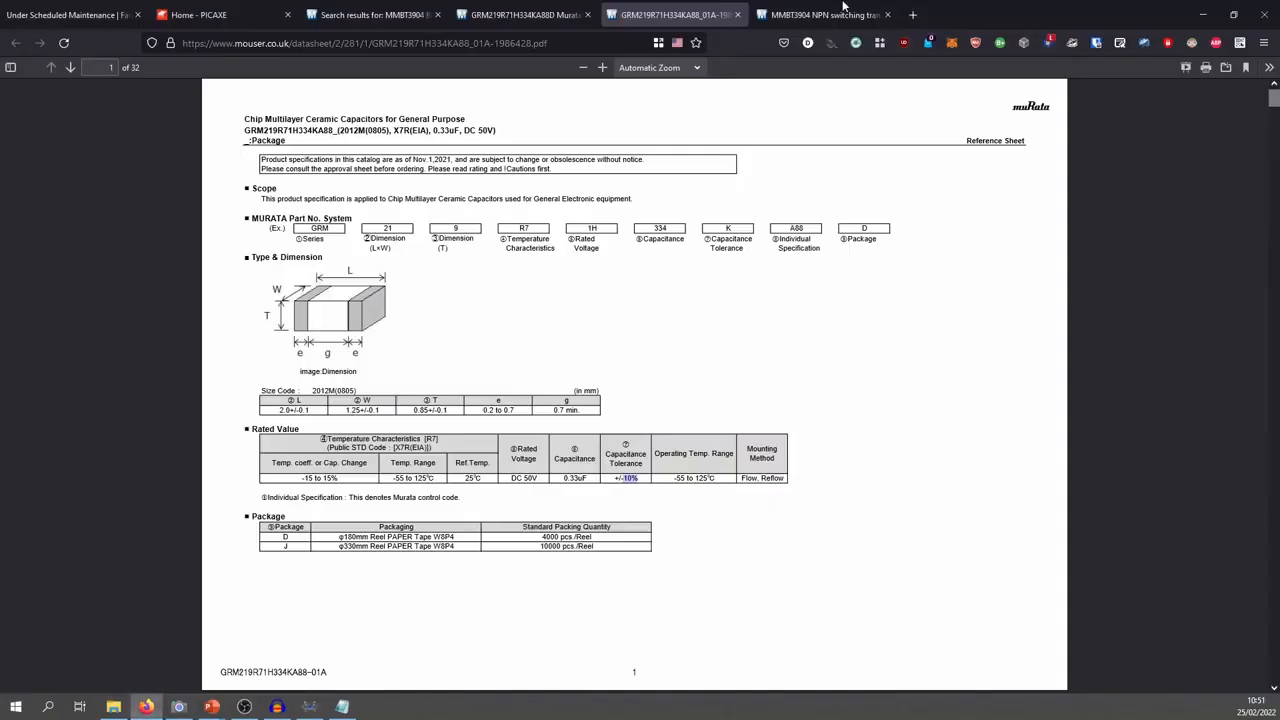
pyautogui.click(1203, 14)
pyautogui.doubleClick(567, 349)
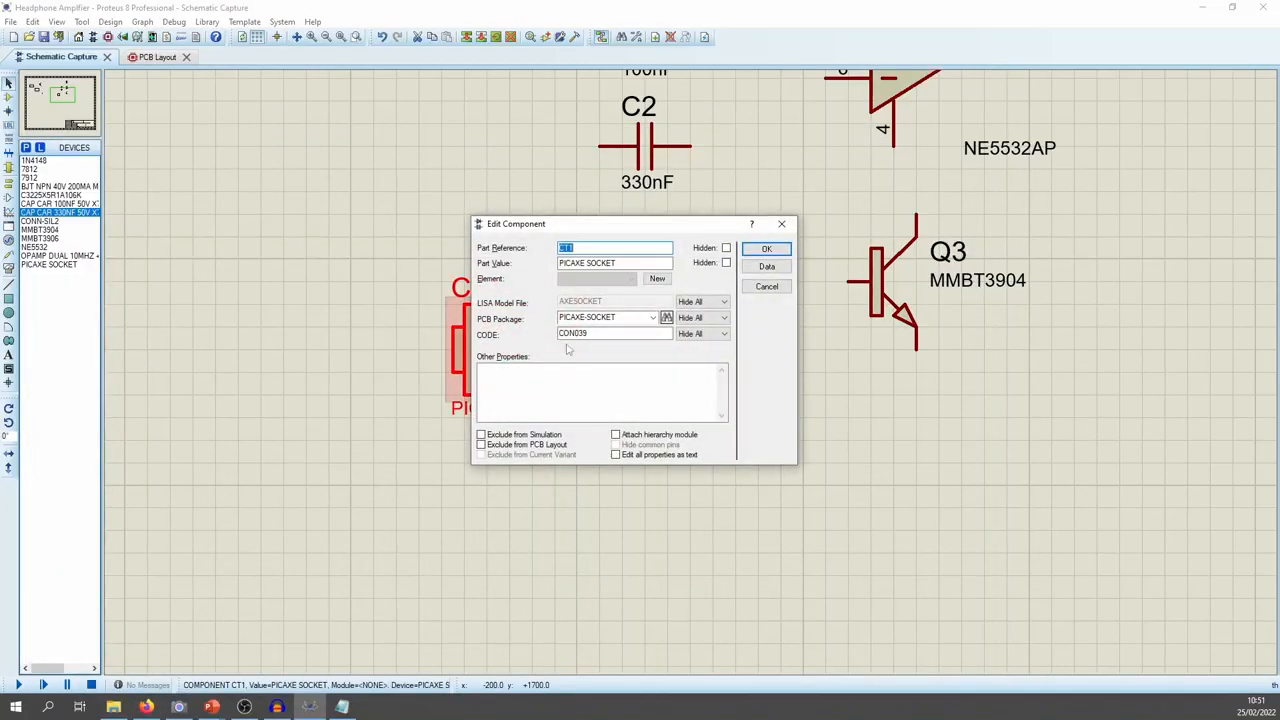
pyautogui.doubleClick(571, 333)
pyautogui.hotkey('ctrl', 'c')
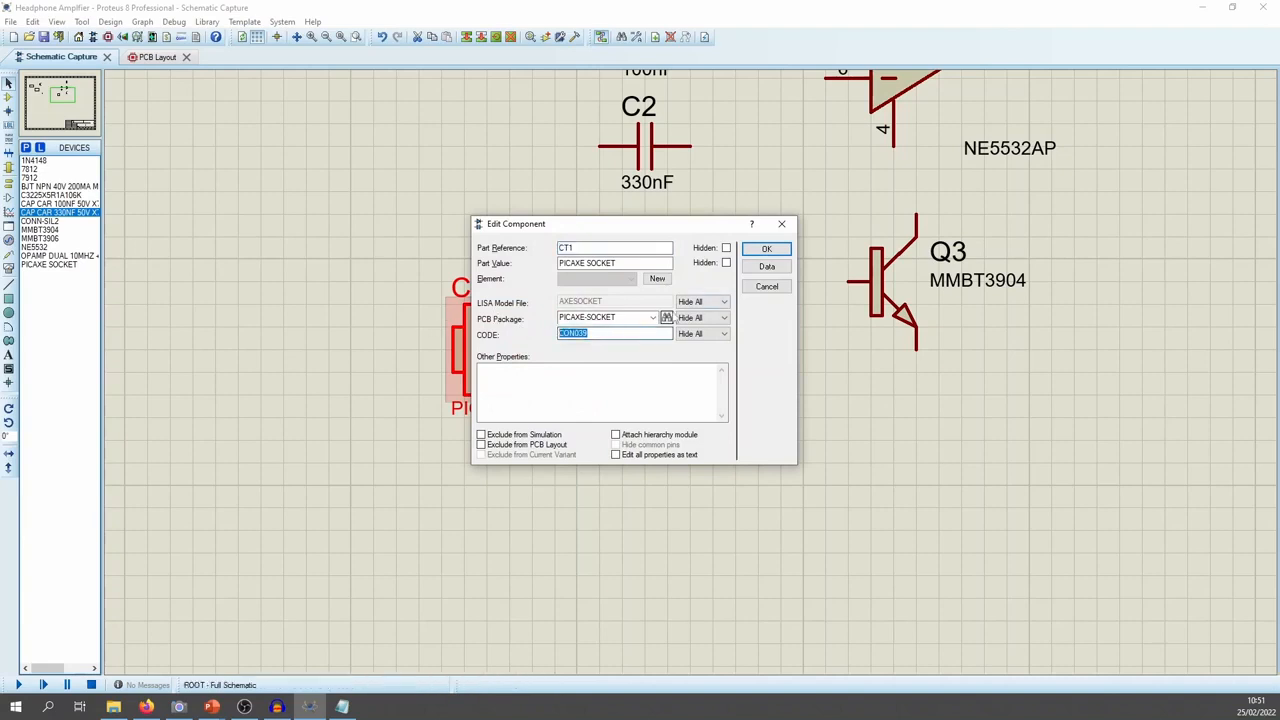
pyautogui.click(590, 334)
# Switch to Firefox, search the web for CON039 in a new tab and open the PICAXE 3.5mm Download Socket page
pyautogui.click(146, 706)
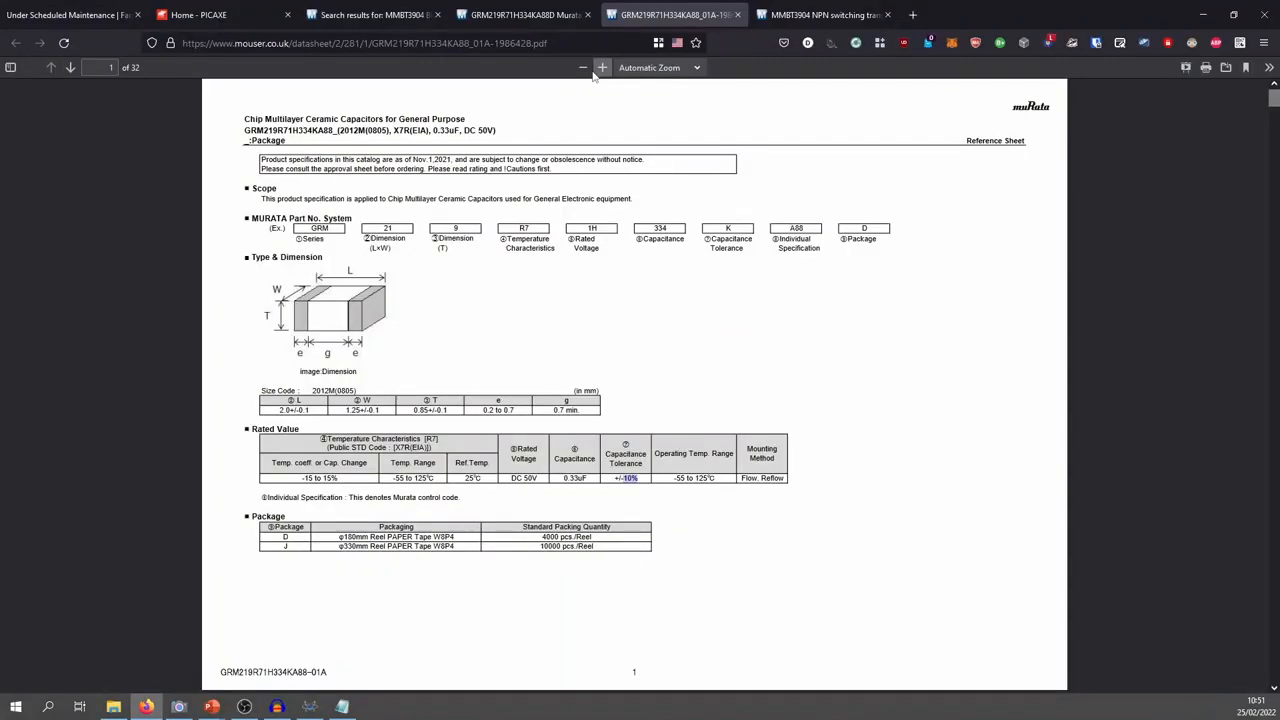
pyautogui.click(912, 12)
pyautogui.hotkey('ctrl', 'v')
pyautogui.press('Return')
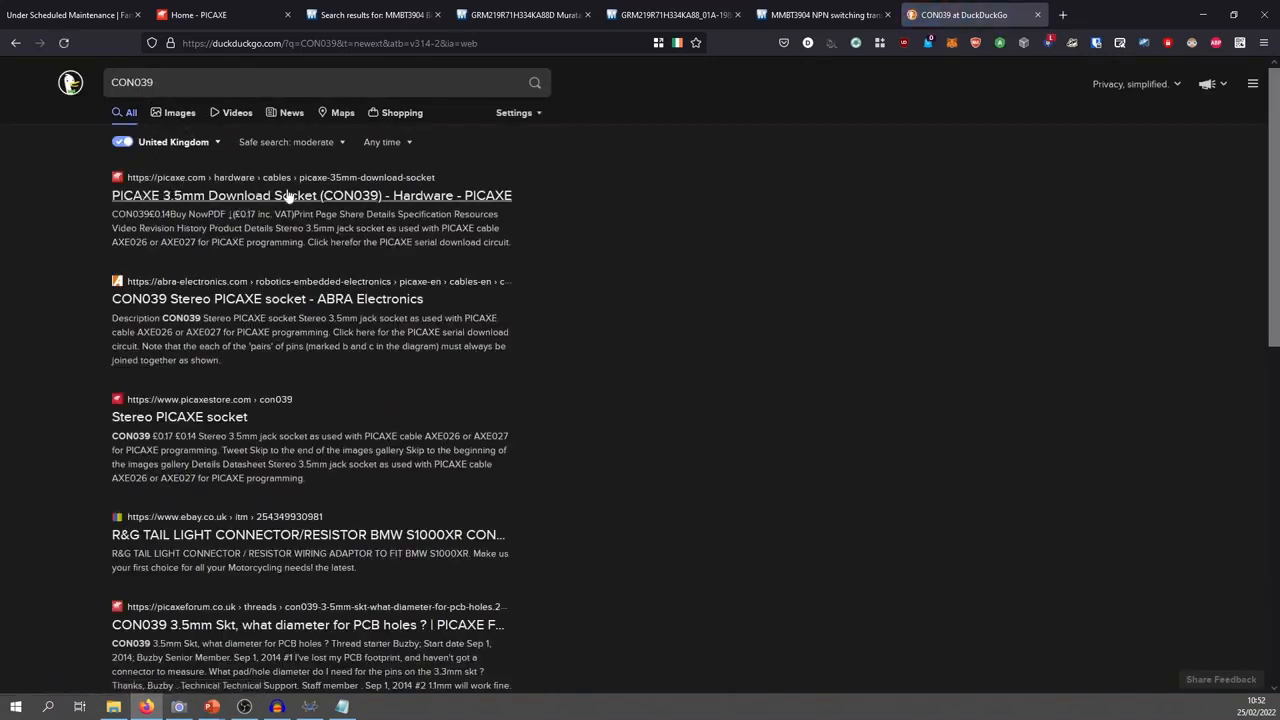
pyautogui.click(207, 198)
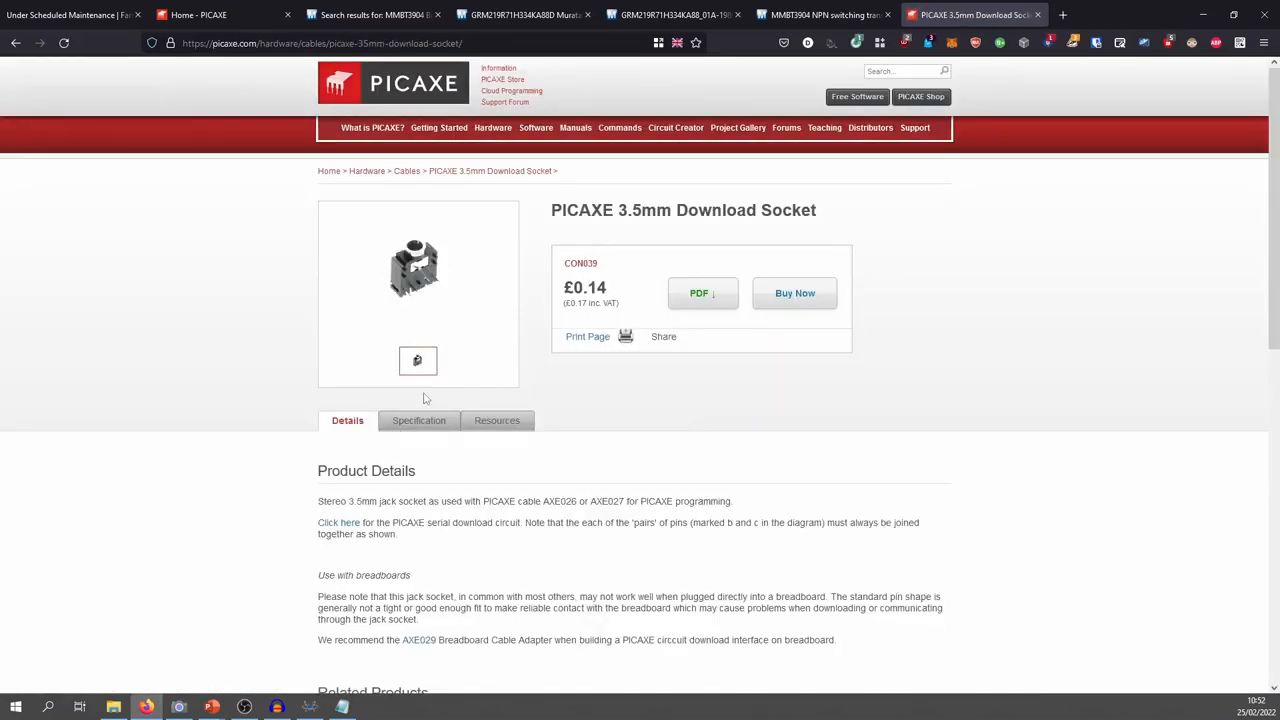
# Open the PDF datasheet and the serial download circuit from the download socket page's resources in new tabs
pyautogui.scroll(-3, 466, 426)
pyautogui.moveTo(362, 365); pyautogui.dragTo(600, 486)
pyautogui.click(492, 326)
pyautogui.click(497, 288)
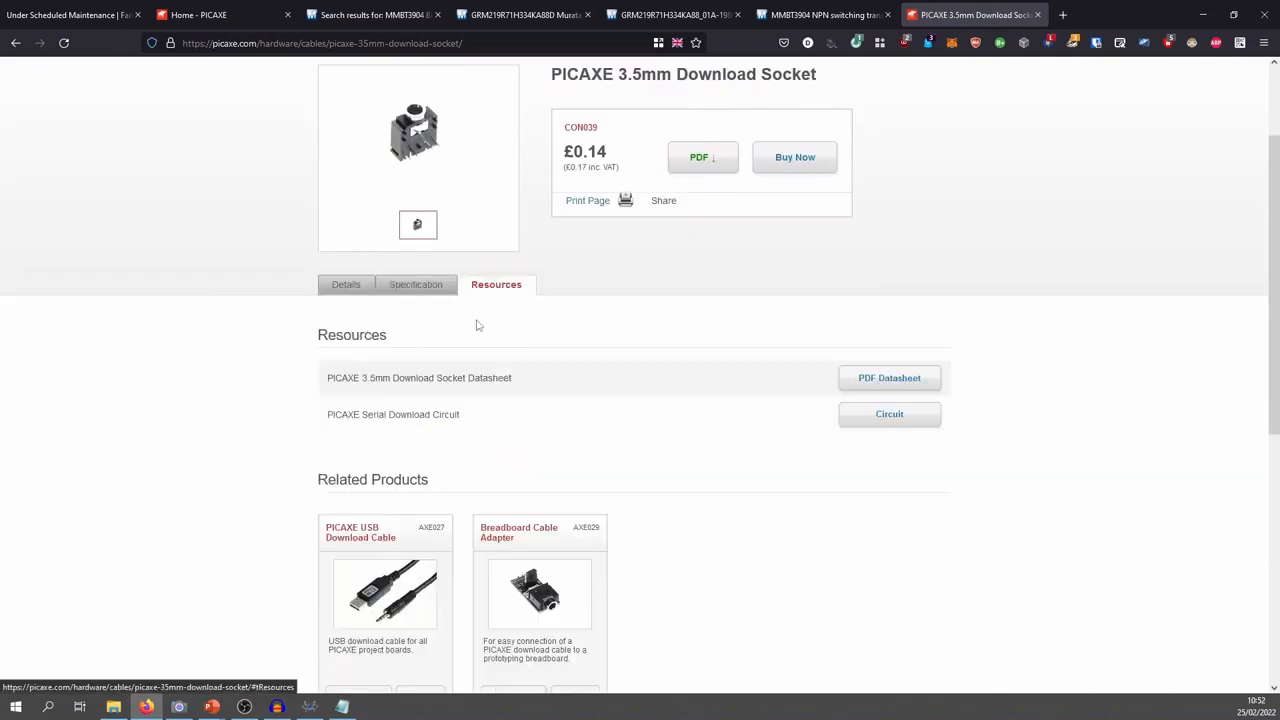
pyautogui.middleClick(903, 382)
pyautogui.middleClick(912, 416)
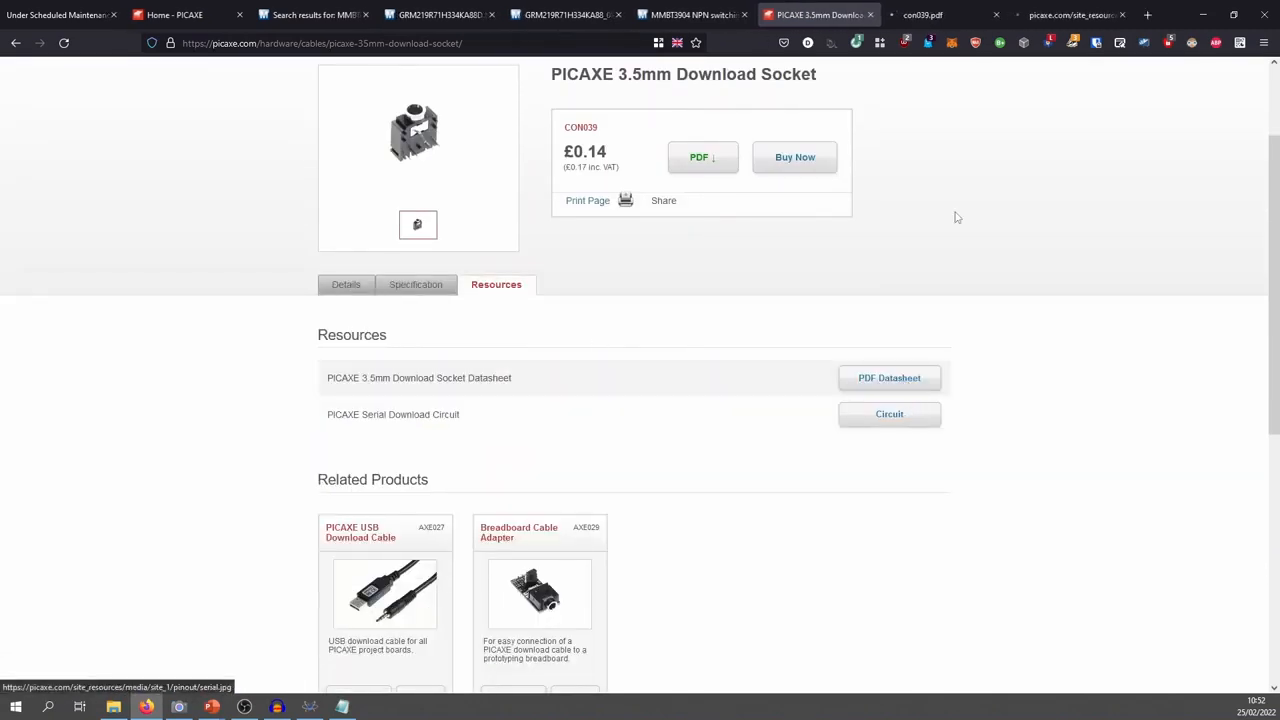
# Move the con039.pdf datasheet tab behind the serial circuit tab and examine the socket's dimension drawing and pin diagram
pyautogui.click(945, 14)
pyautogui.click(1065, 14)
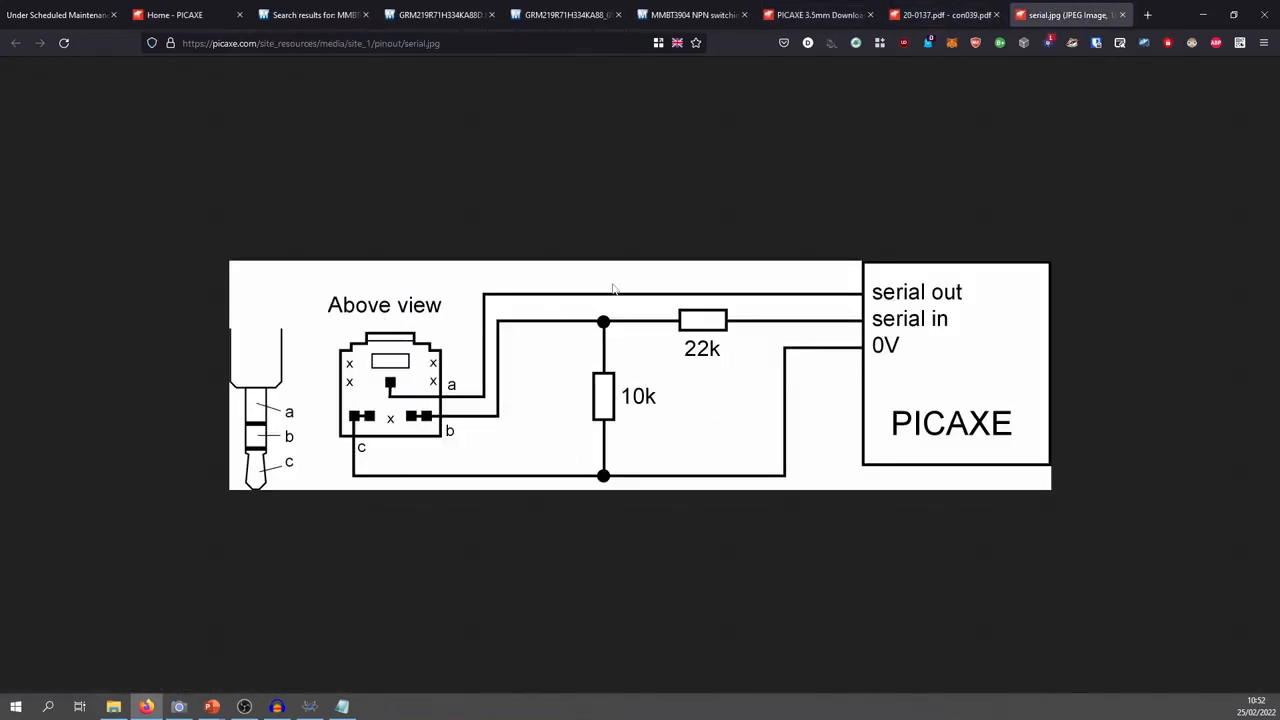
pyautogui.moveTo(976, 14); pyautogui.dragTo(1102, 10)
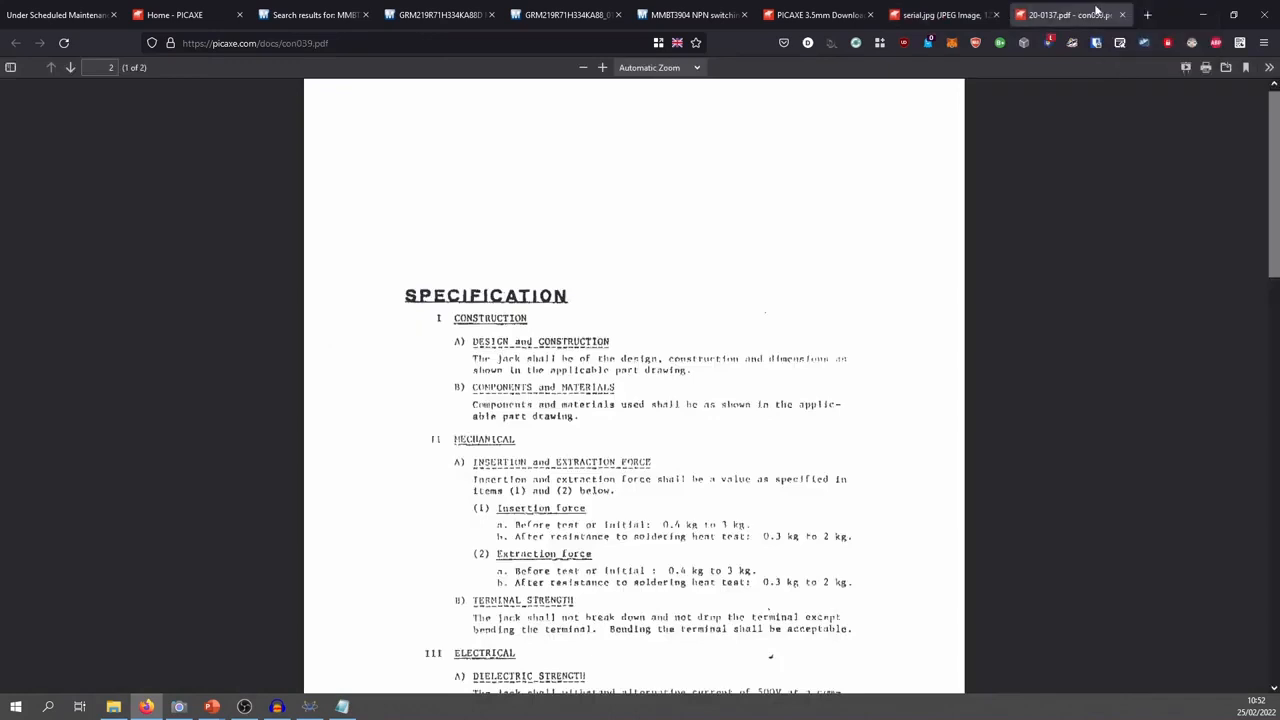
pyautogui.scroll(-12, 1100, 436)
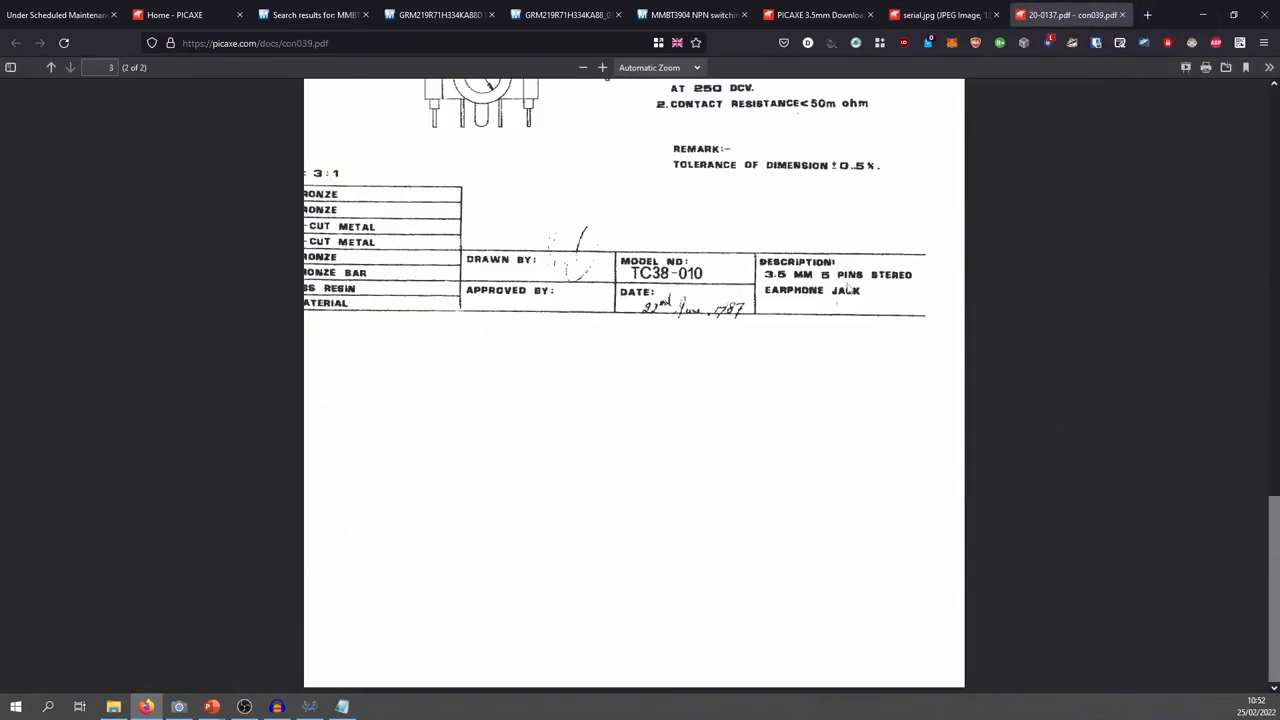
pyautogui.scroll(3, 580, 300)
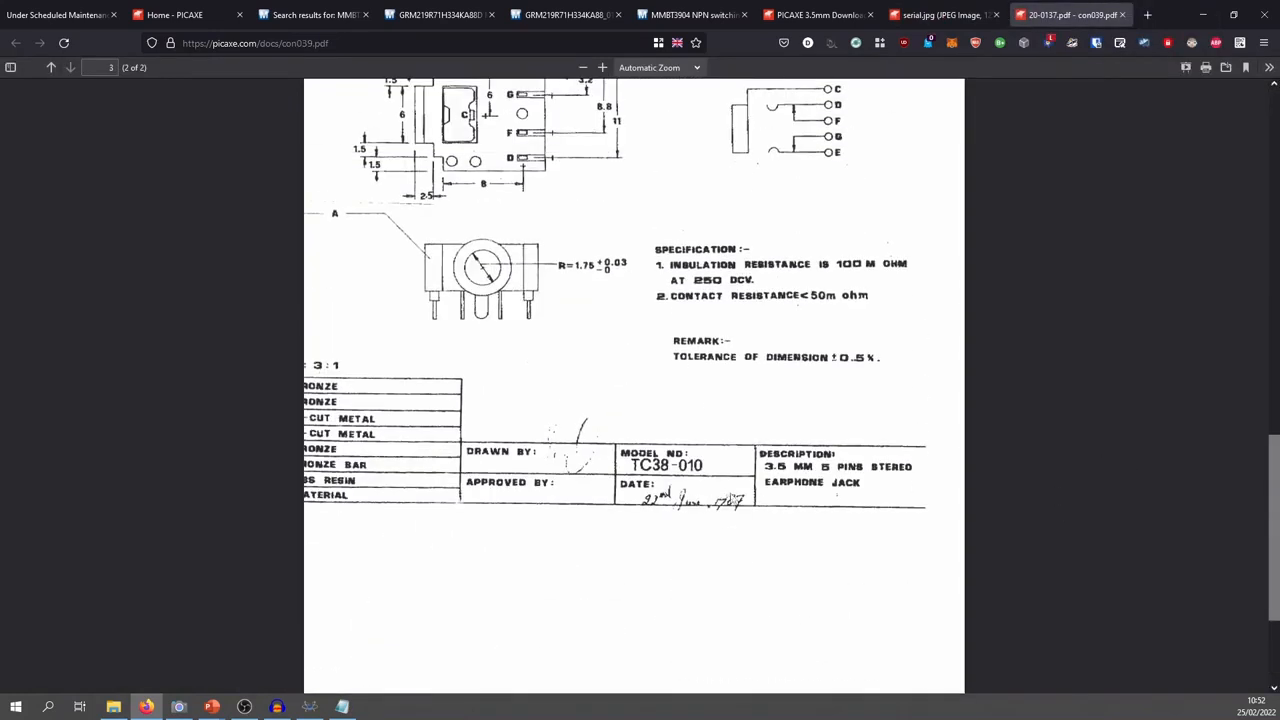
pyautogui.scroll(10, 745, 520)
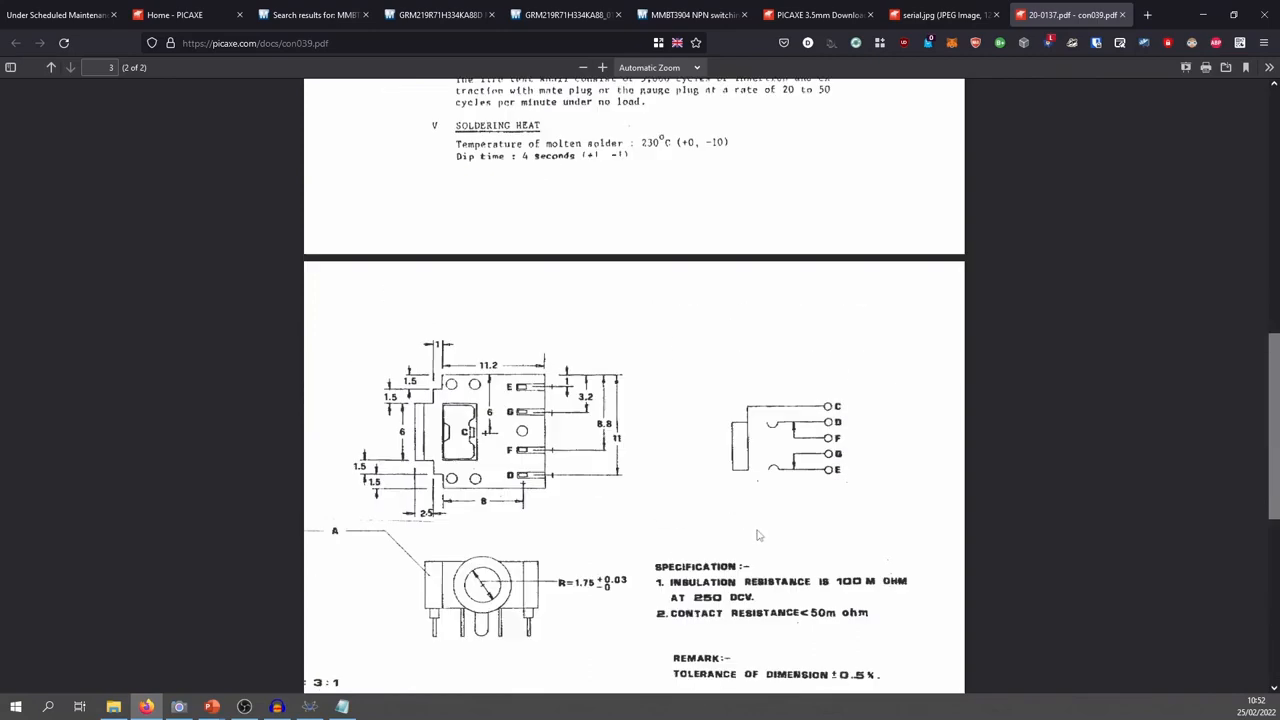
pyautogui.scroll(-3, 627, 390)
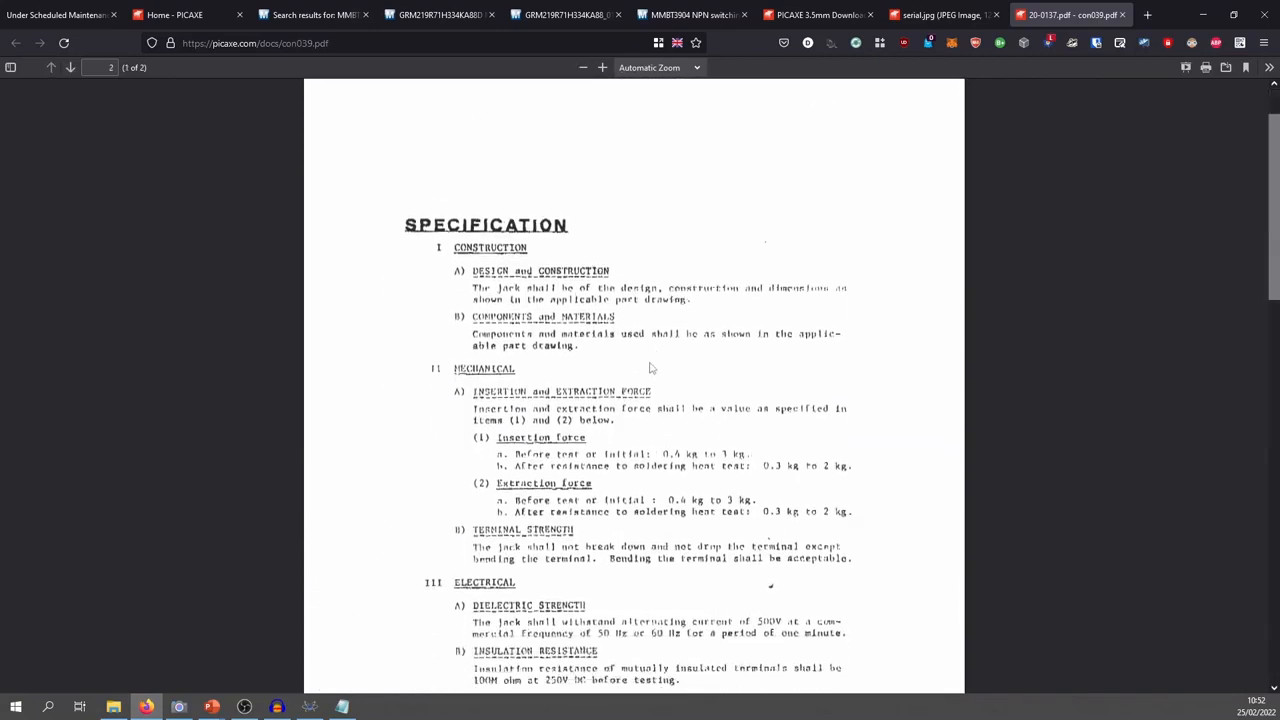
pyautogui.scroll(-13, 750, 302)
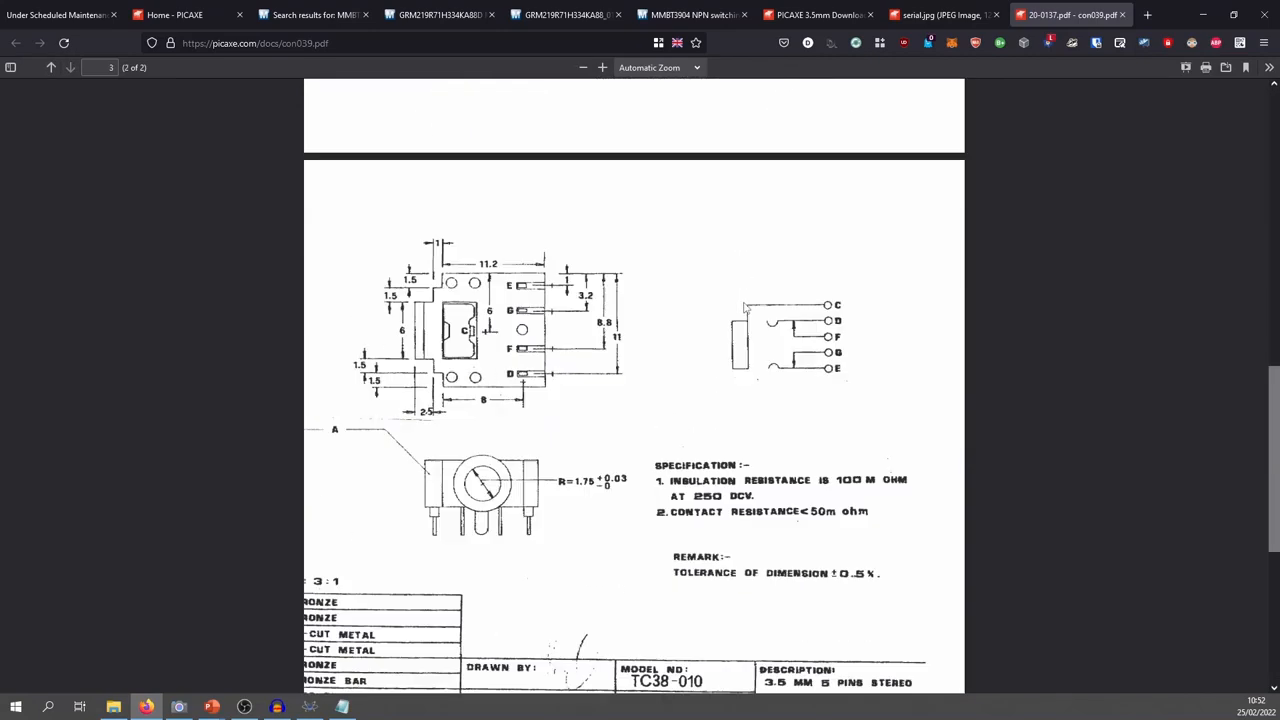
# Switch to Proteus and copy the PCB package name PICAXE-SOCKET from CT1's component properties, leaving the properties unchanged
pyautogui.hotkey('alt', 'Tab')
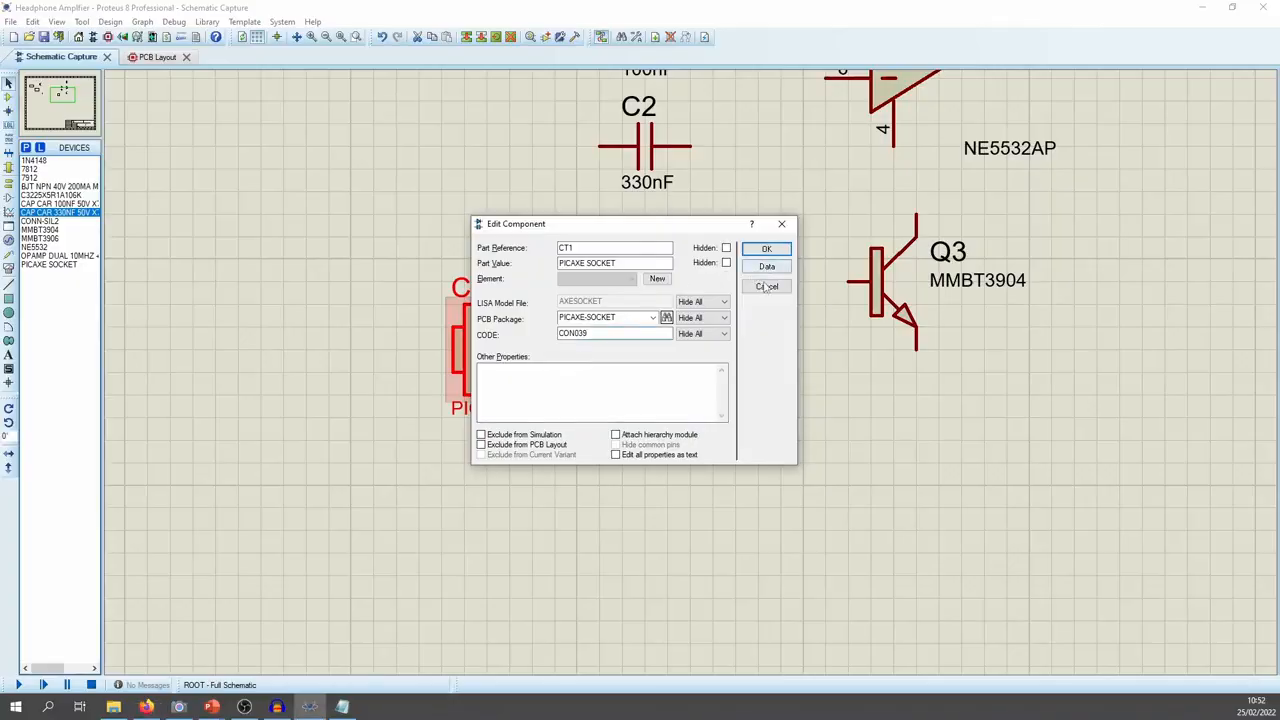
pyautogui.click(766, 249)
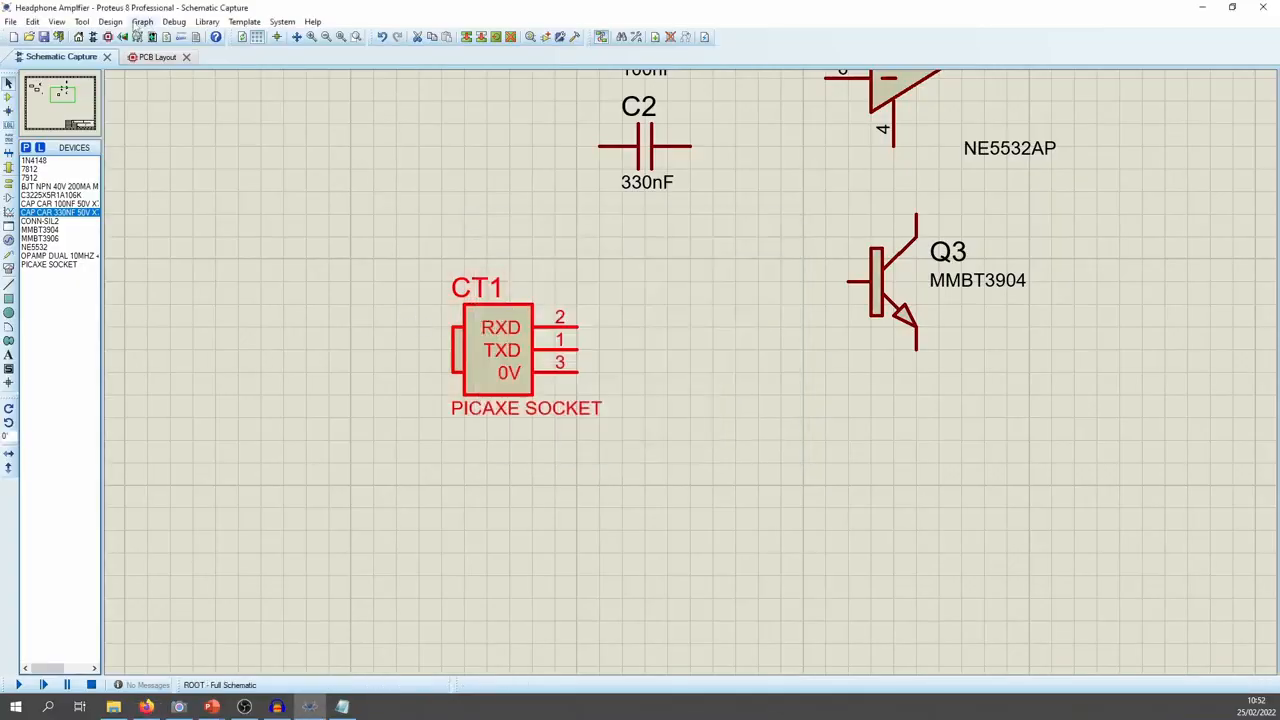
pyautogui.hotkey('alt', 'Tab')
pyautogui.hotkey('alt', 'Tab')
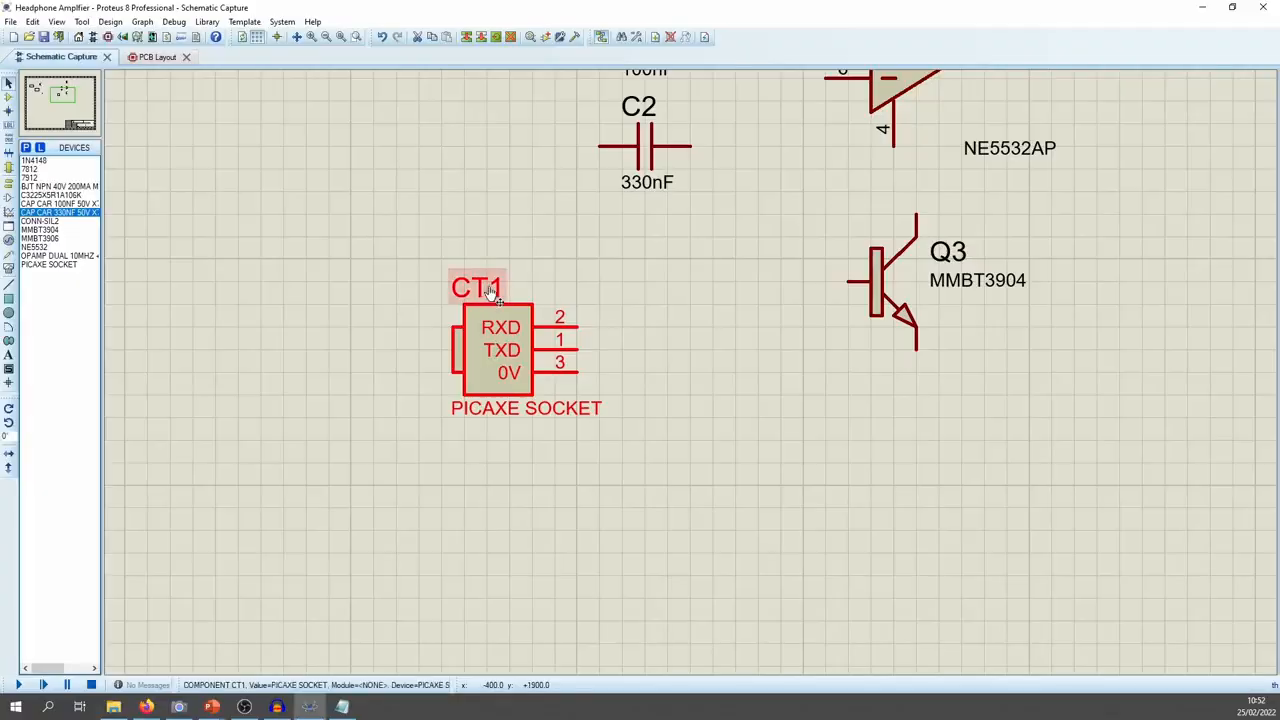
pyautogui.doubleClick(495, 338)
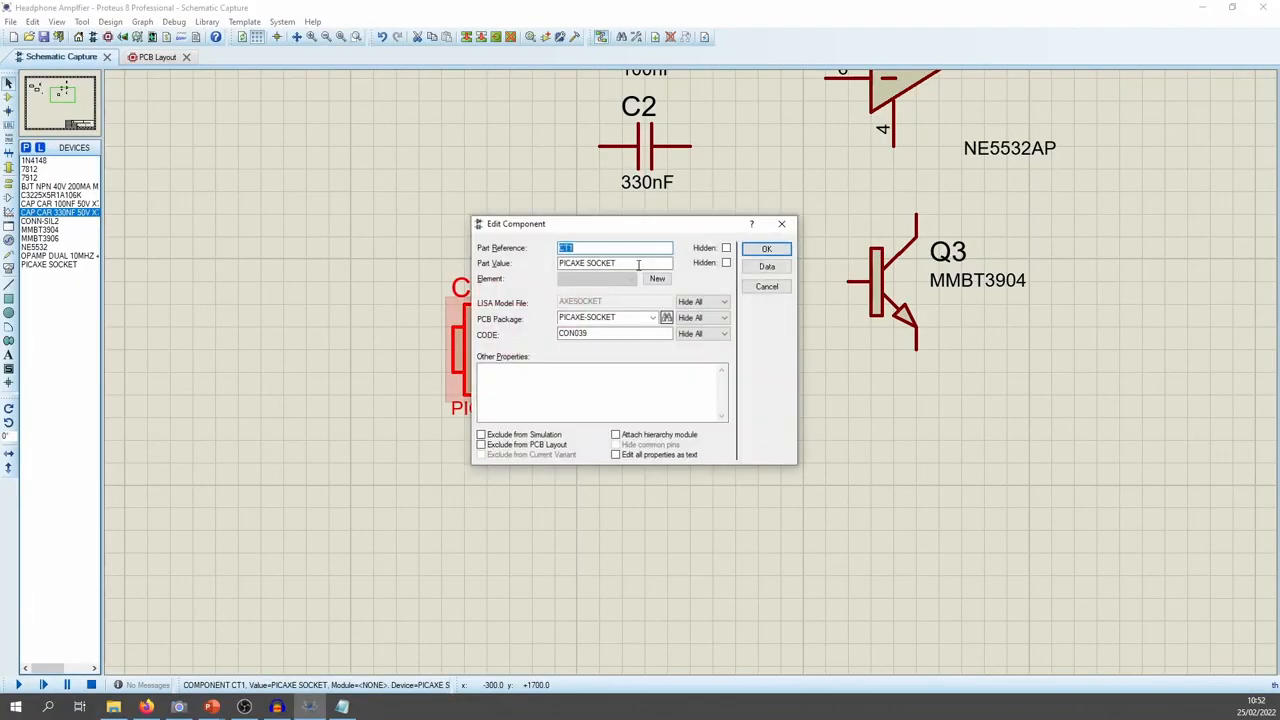
pyautogui.doubleClick(600, 317)
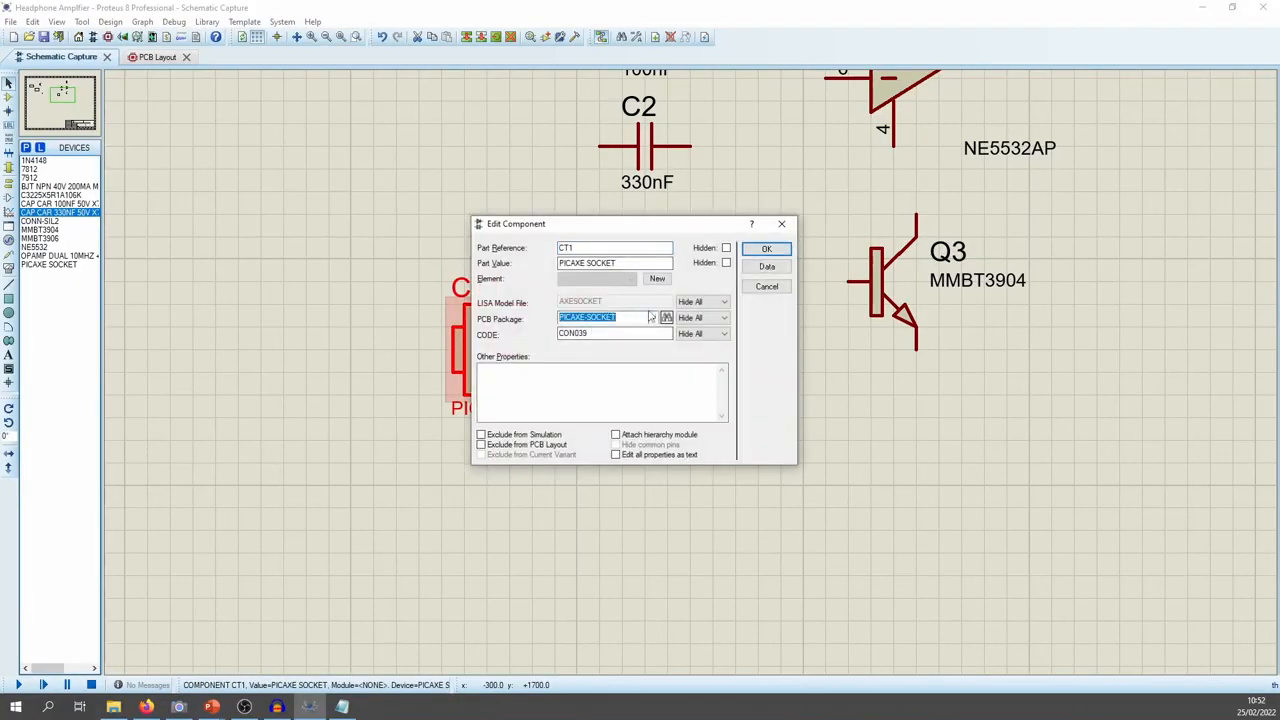
pyautogui.click(766, 286)
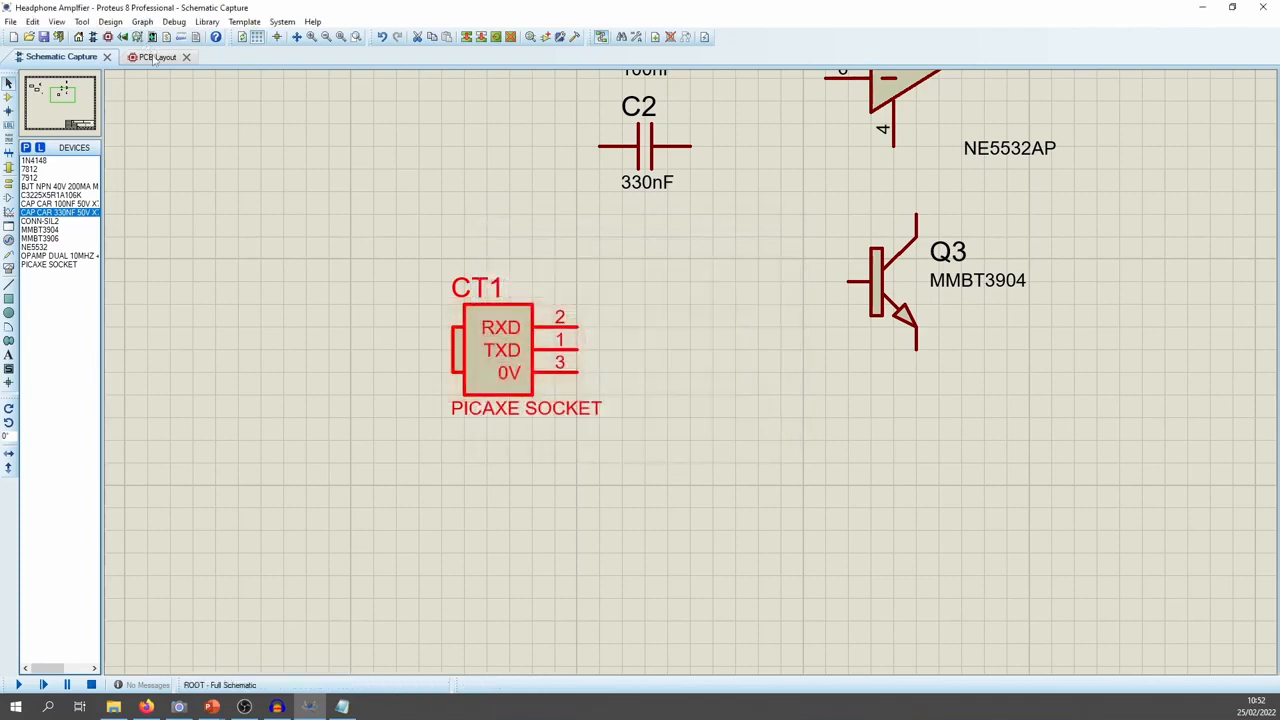
# Pick the PICAXE-SOCKET package from the library and place it on the PCB layout
pyautogui.click(155, 57)
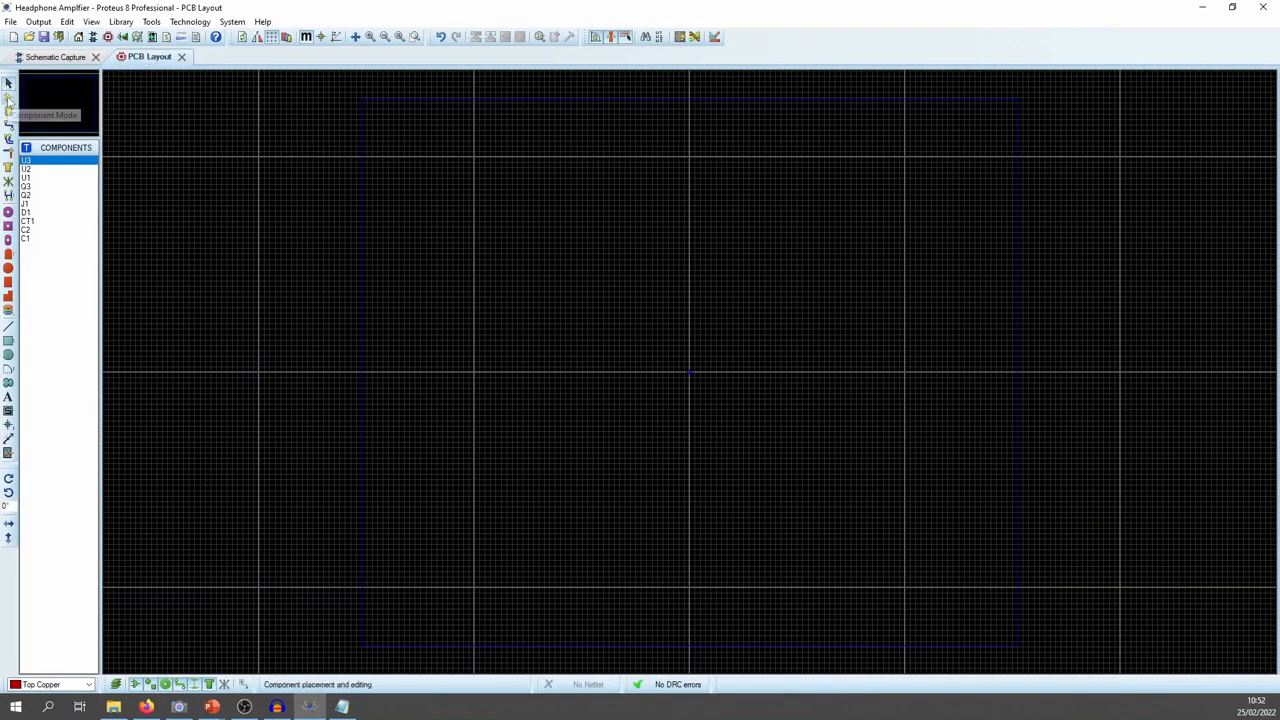
pyautogui.click(9, 112)
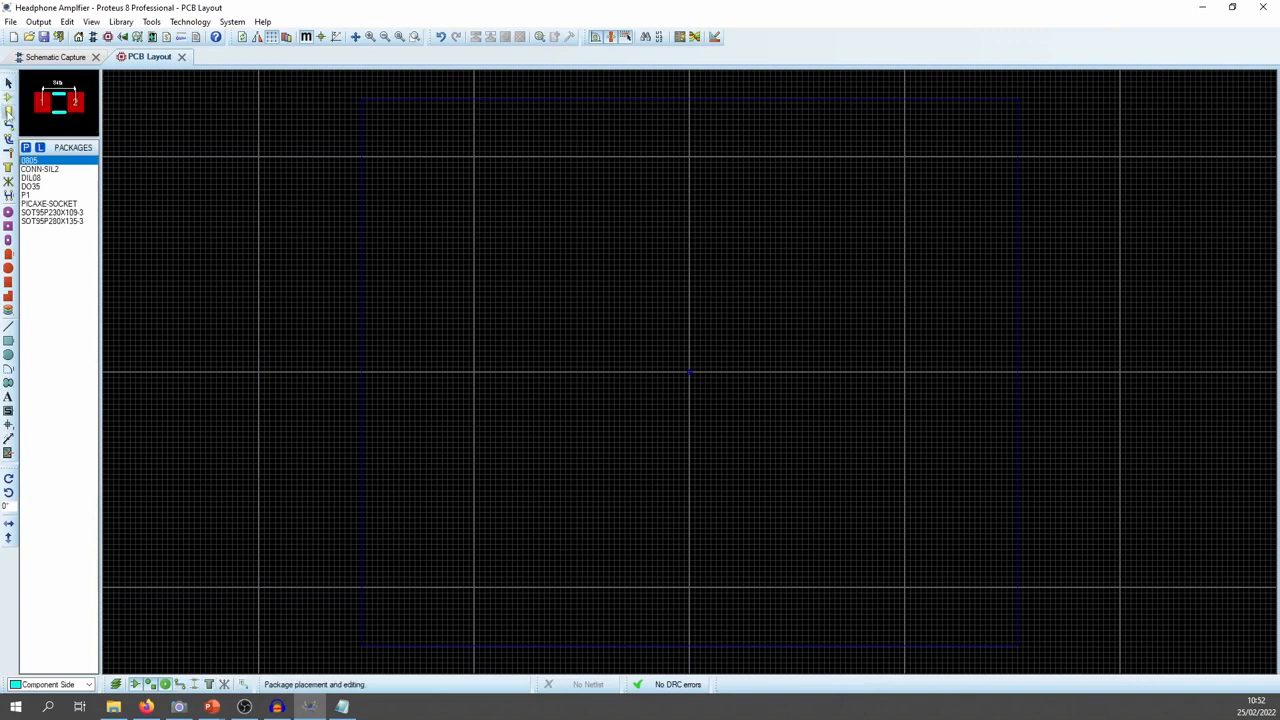
pyautogui.click(26, 148)
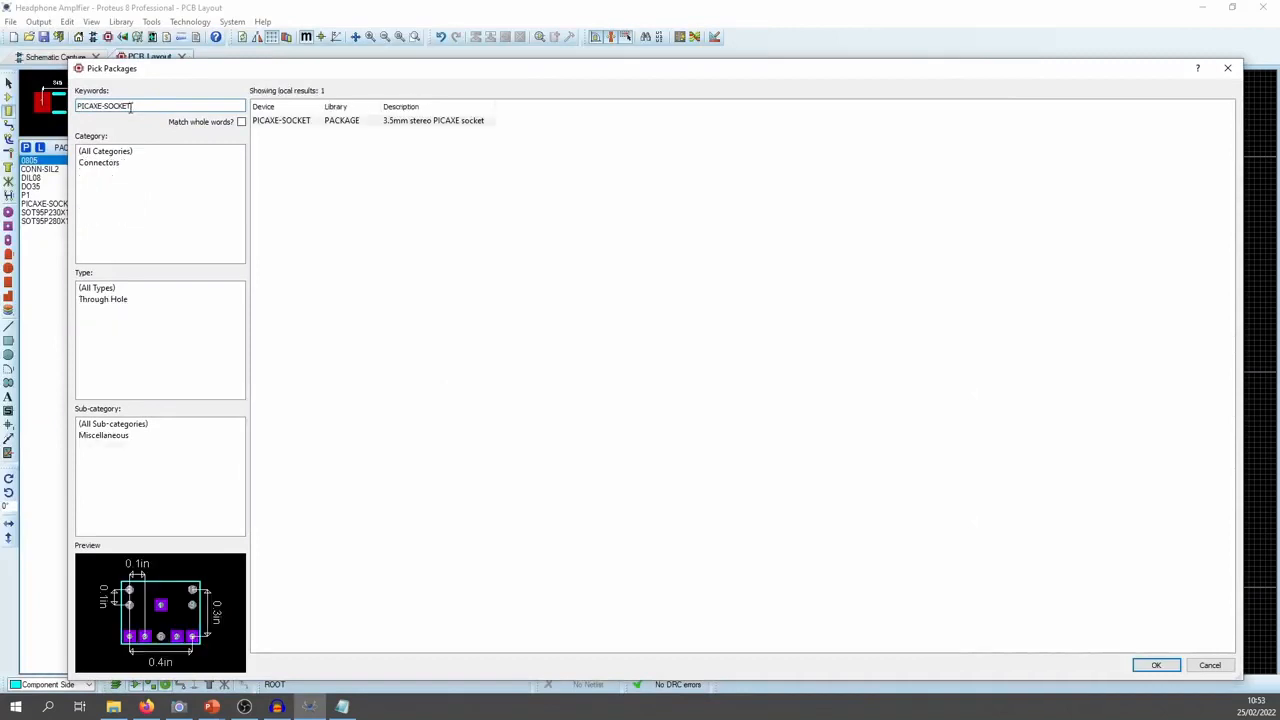
pyautogui.click(282, 121)
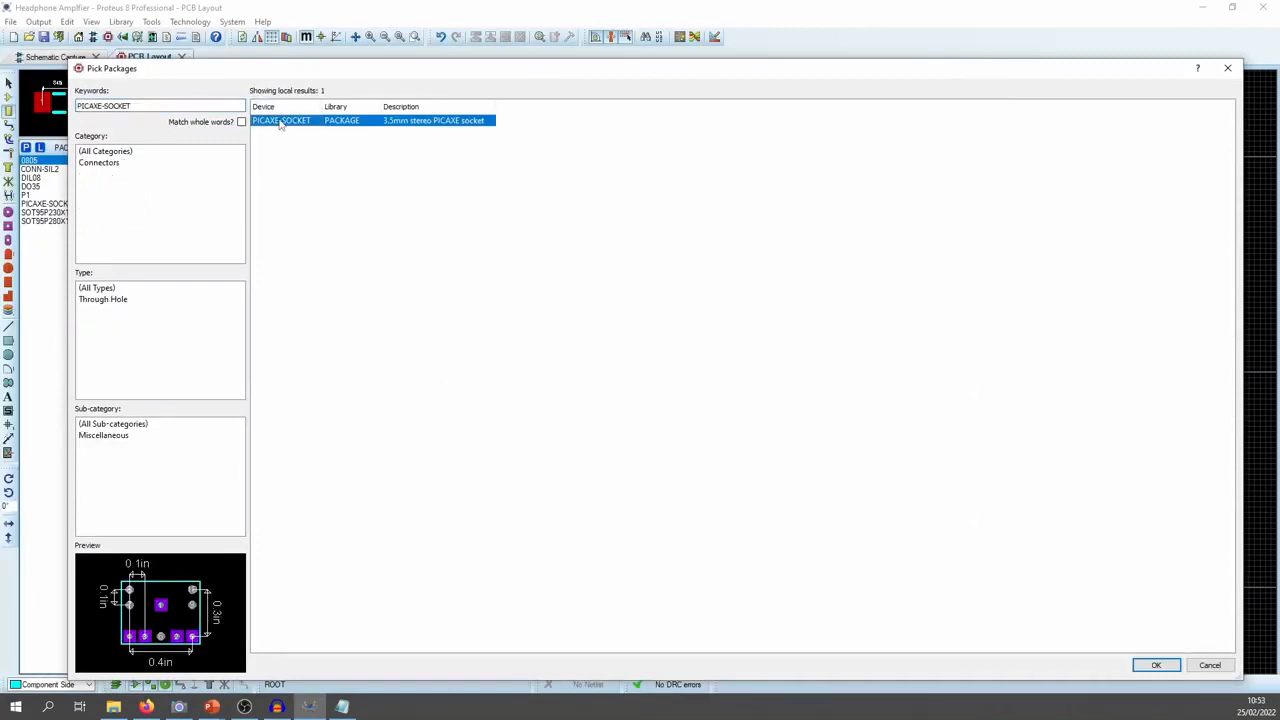
pyautogui.click(1158, 665)
pyautogui.click(616, 345)
pyautogui.scroll(3, 614, 347)
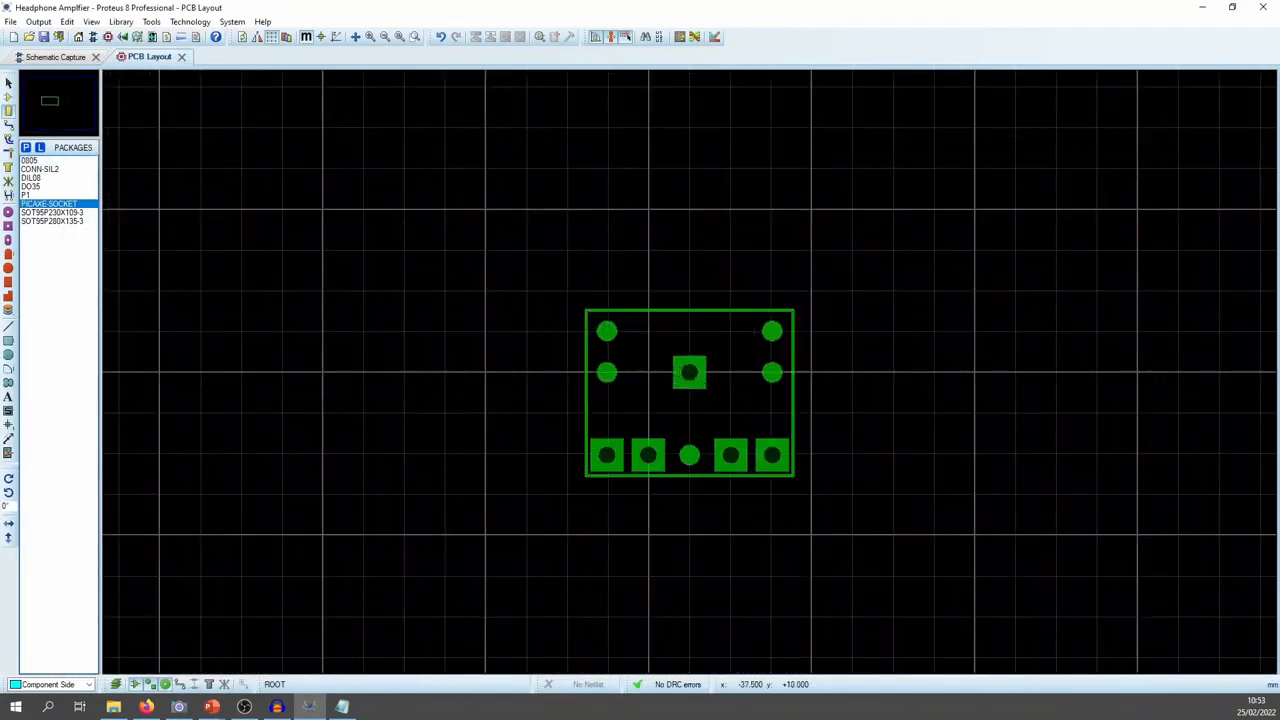
pyautogui.click(568, 250)
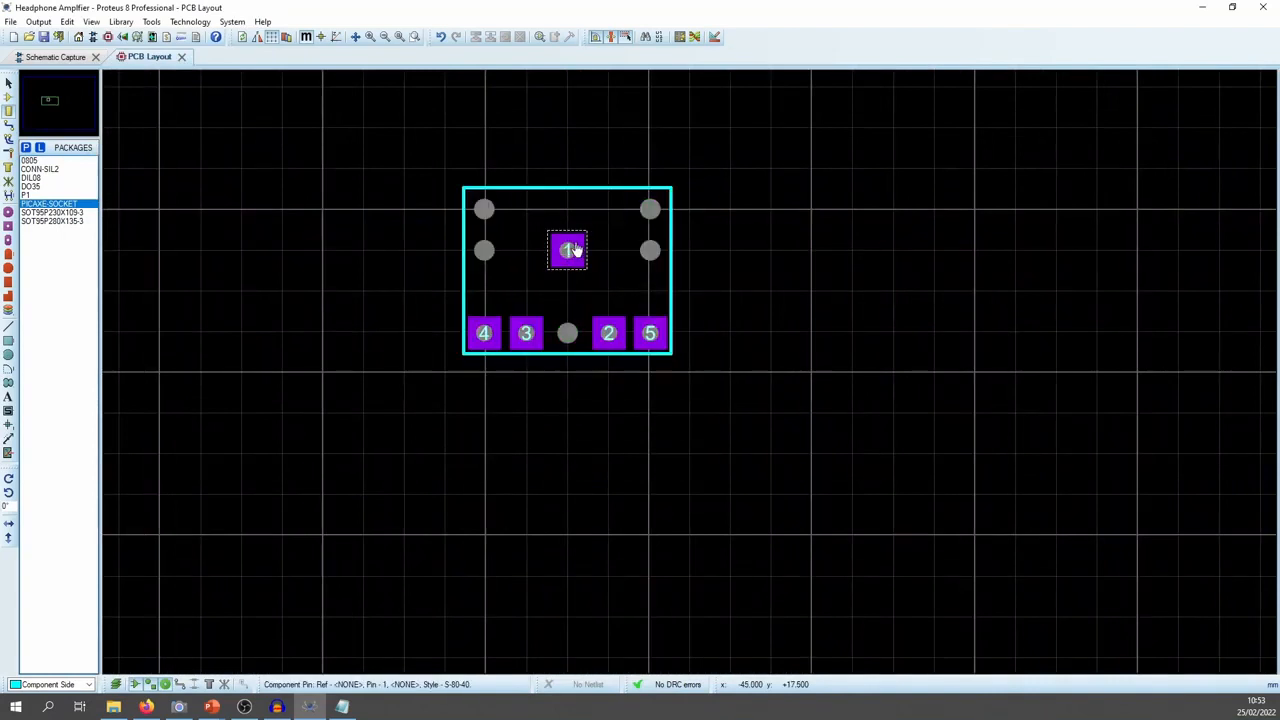
# Compare the placed footprint's pads with the CT1 schematic symbol, then with the serial circuit and con039.pdf drawings in Firefox
pyautogui.click(44, 57)
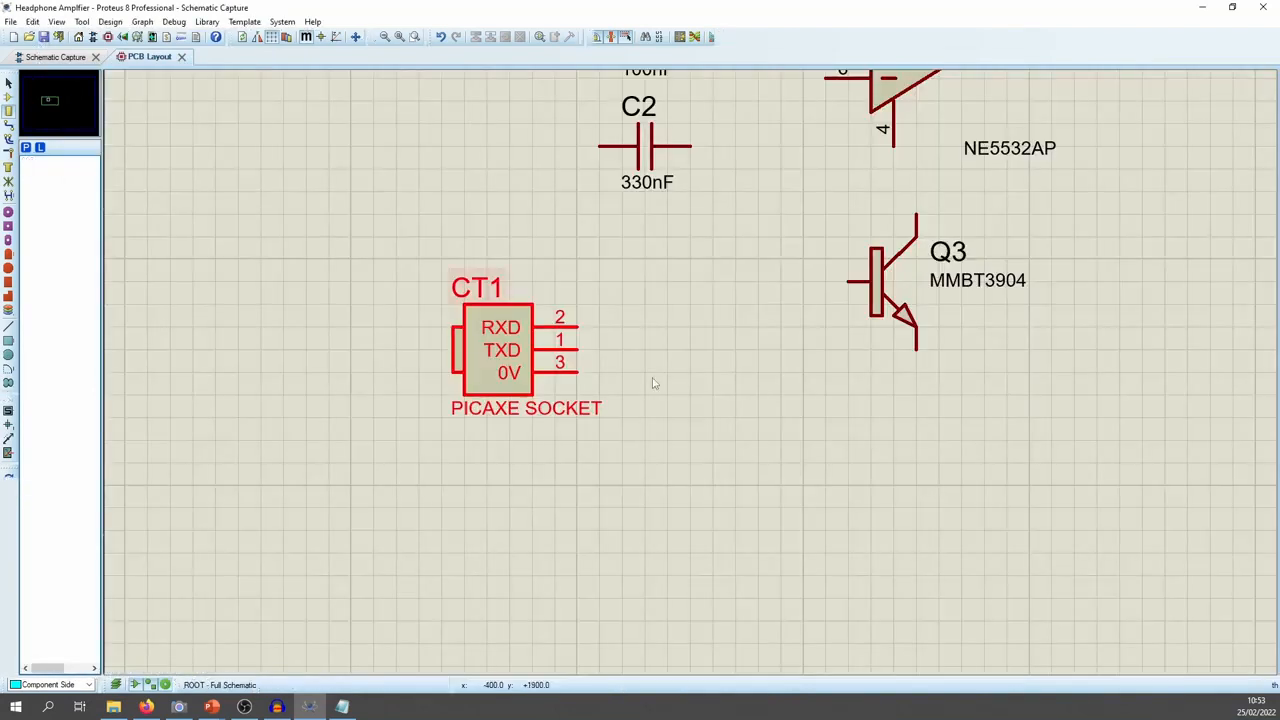
pyautogui.click(155, 57)
pyautogui.scroll(3, 690, 378)
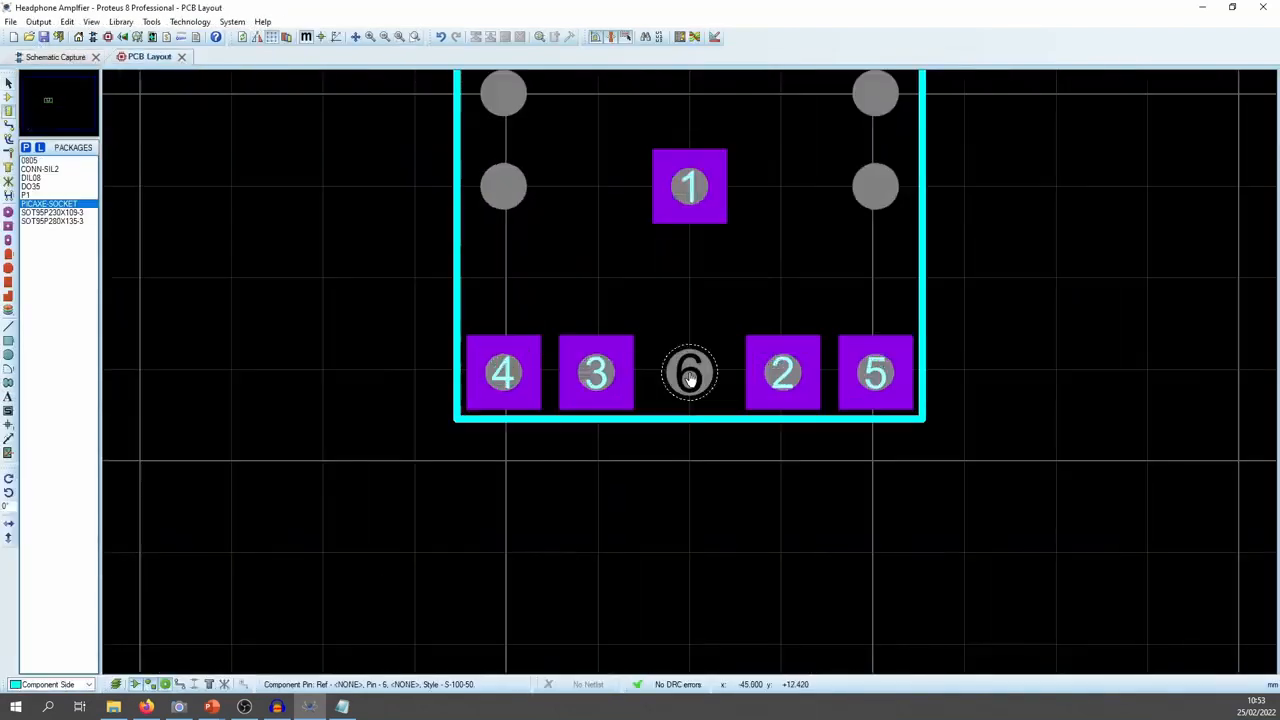
pyautogui.hotkey('alt', 'Tab')
pyautogui.click(940, 14)
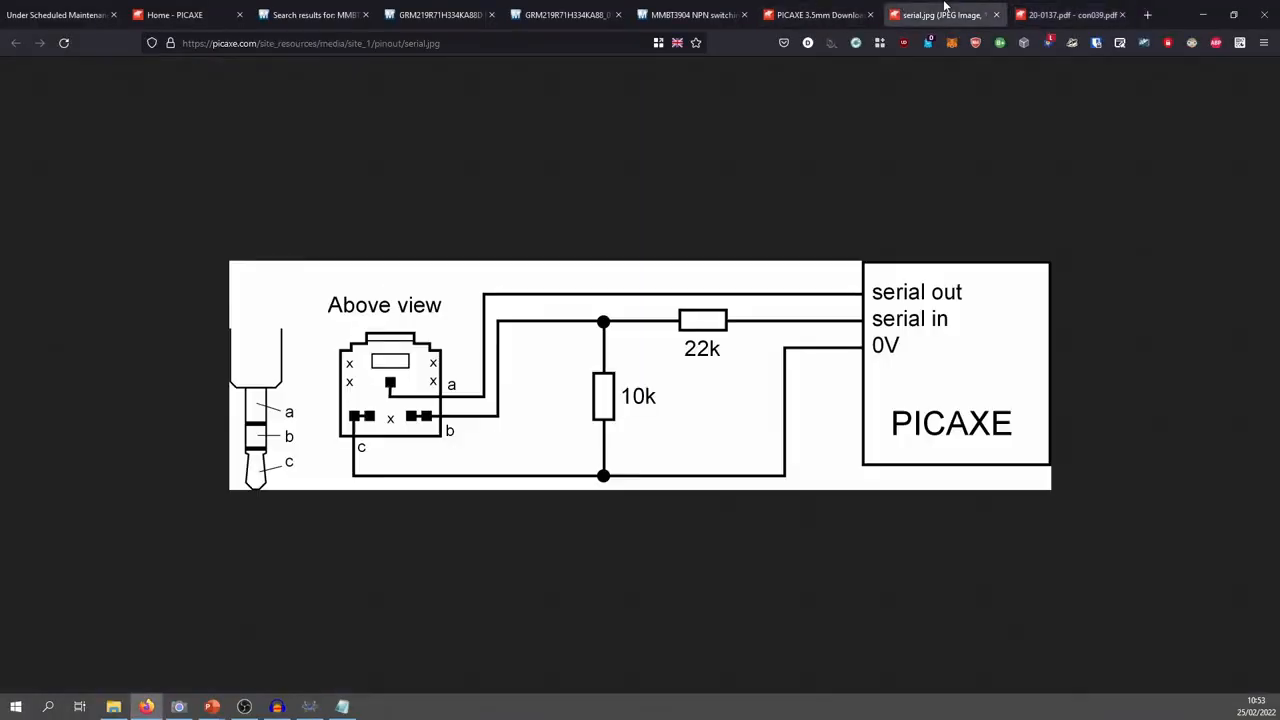
pyautogui.click(830, 14)
pyautogui.click(1060, 14)
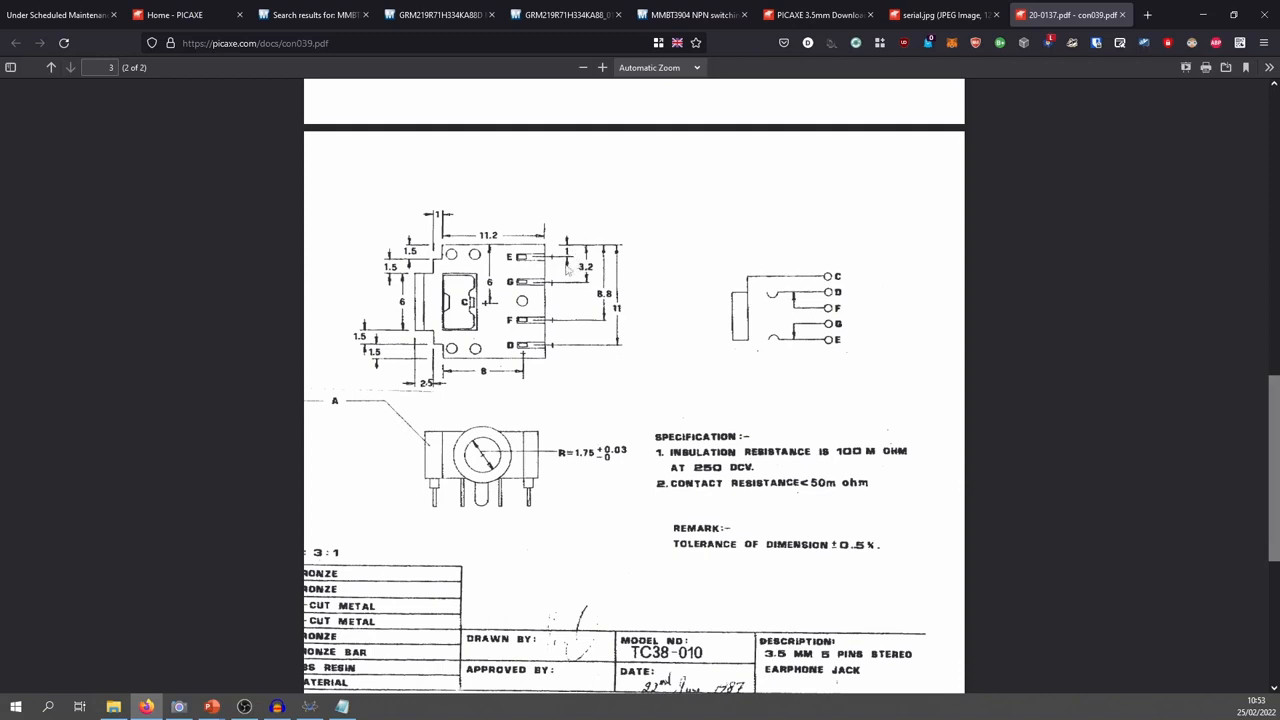
# Return to Proteus and measure the spacing between pads 2 and 5 of the socket footprint using a temporary 2D line
pyautogui.hotkey('alt', 'Tab')
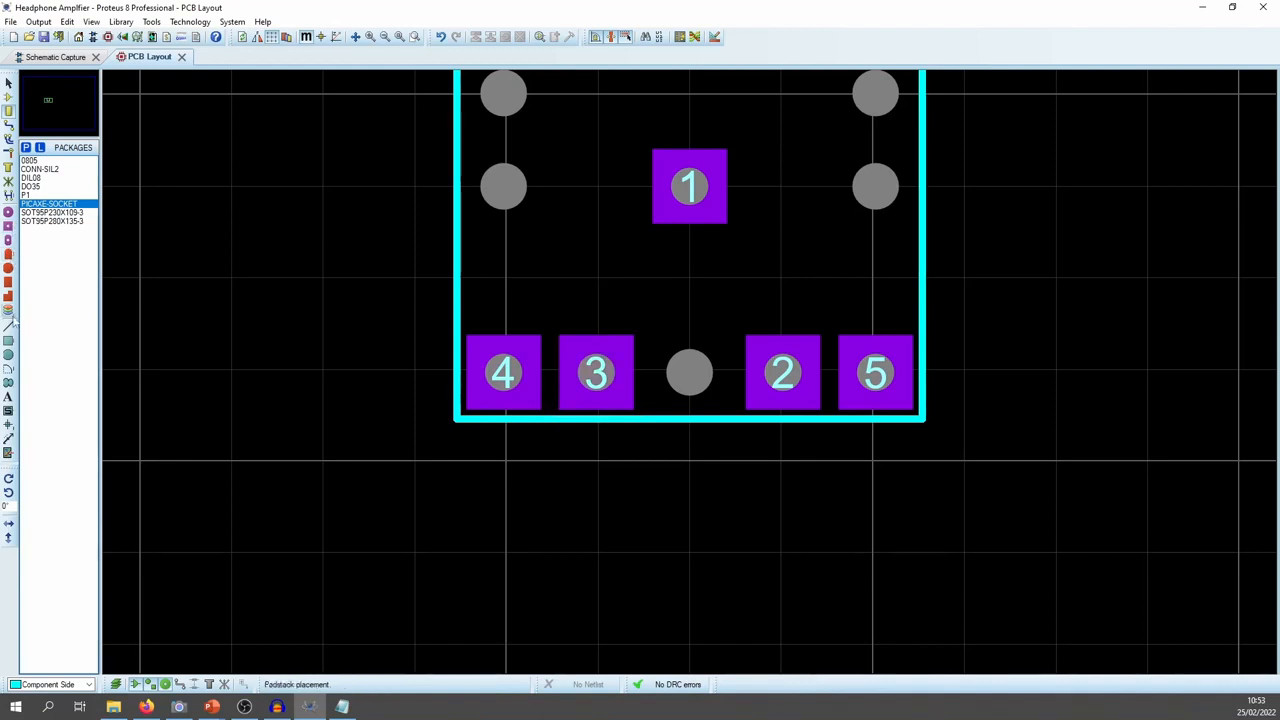
pyautogui.click(9, 327)
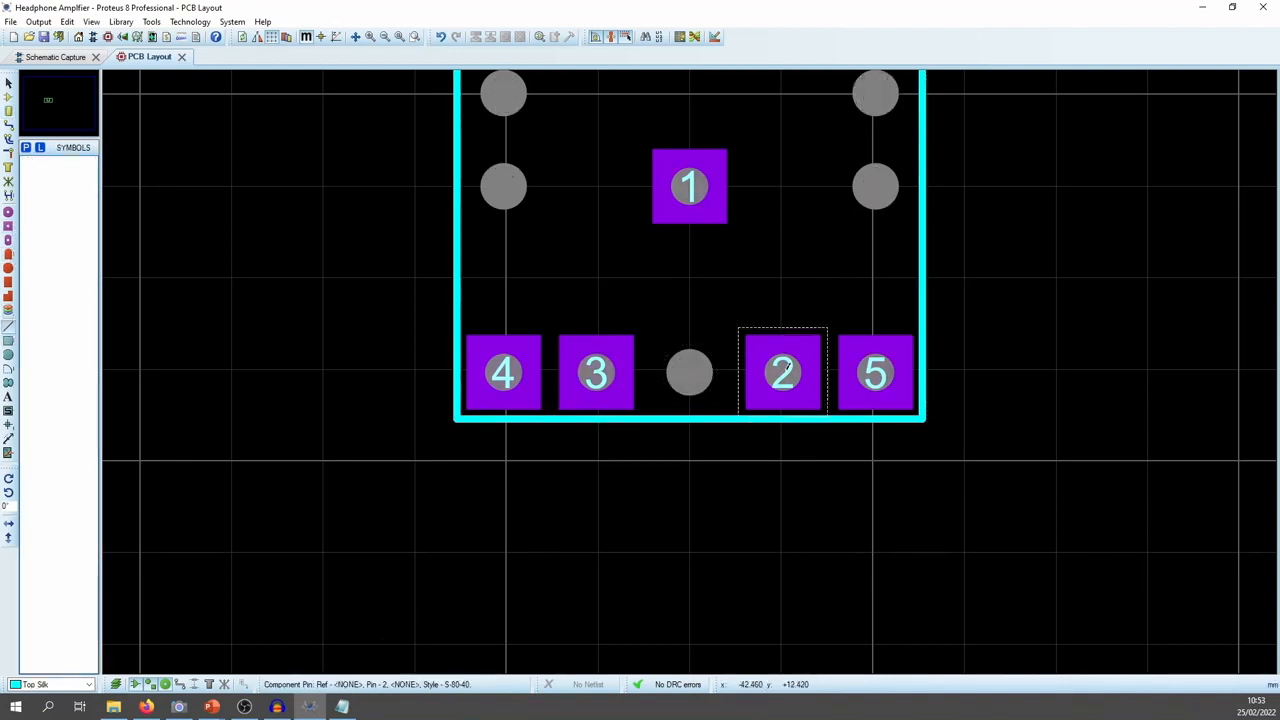
pyautogui.click(786, 368)
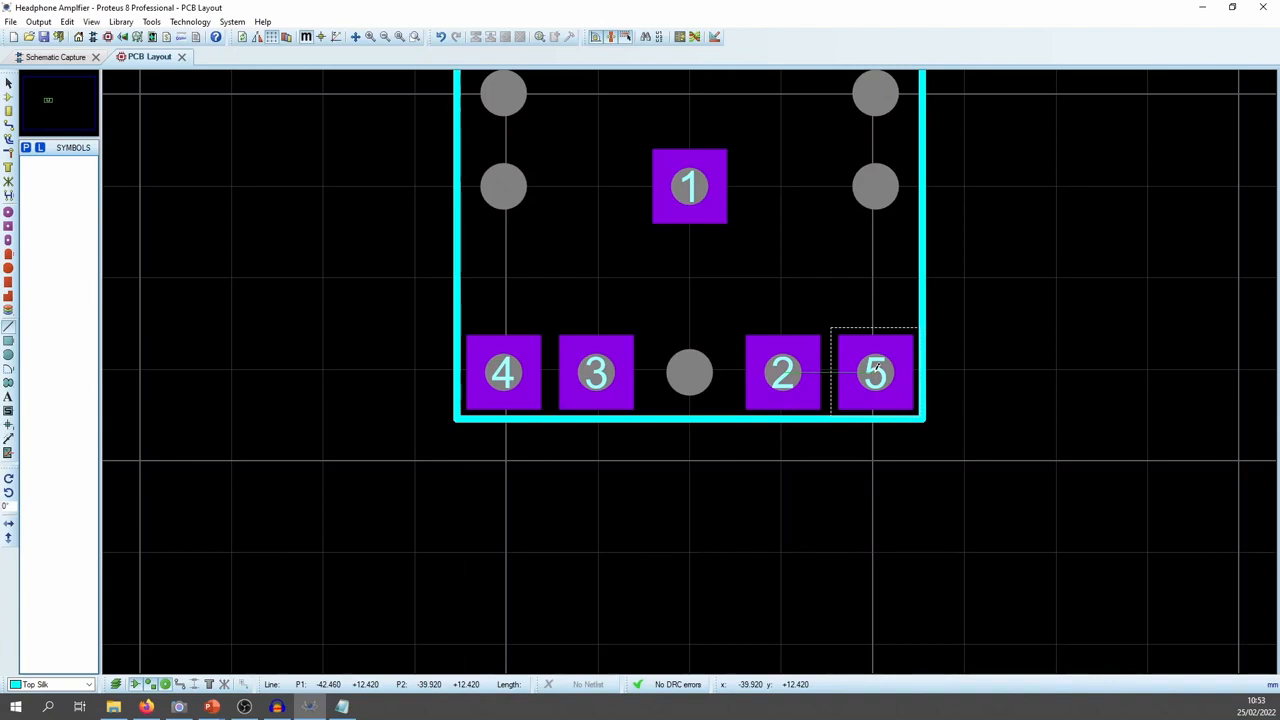
pyautogui.press('Escape')
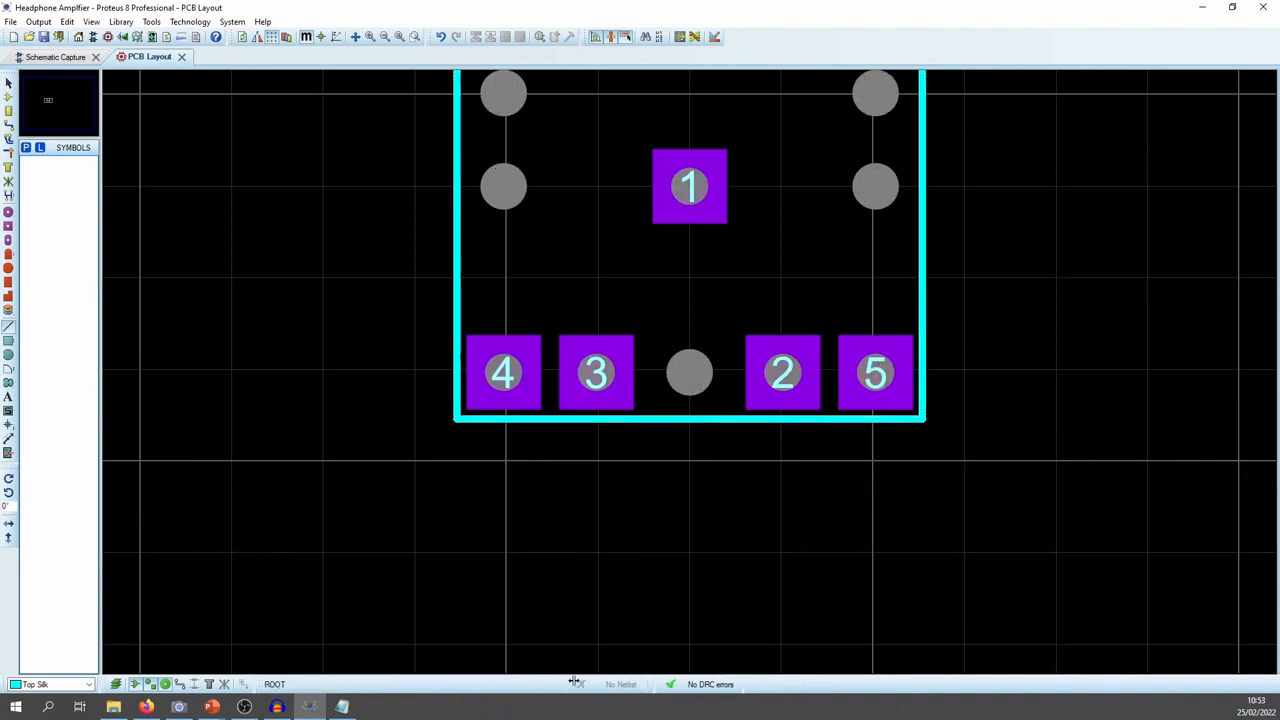
pyautogui.middleClick(1014, 237)
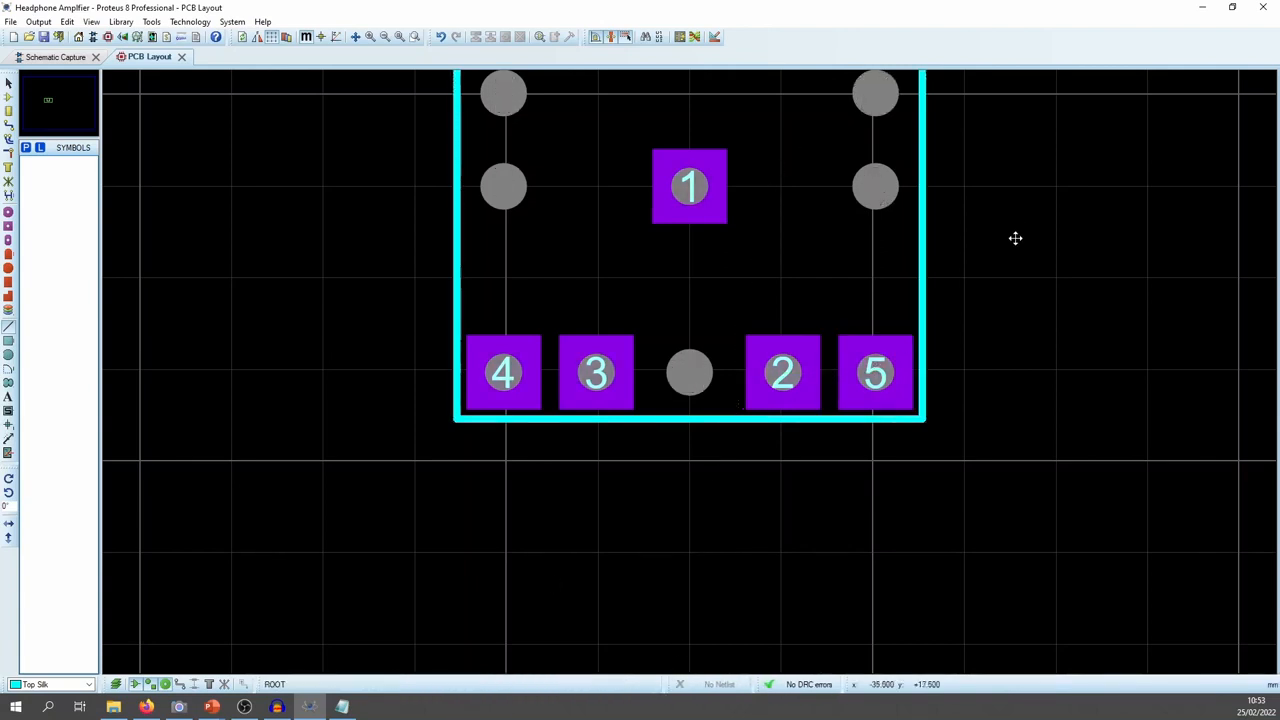
pyautogui.click(914, 394)
pyautogui.click(683, 526)
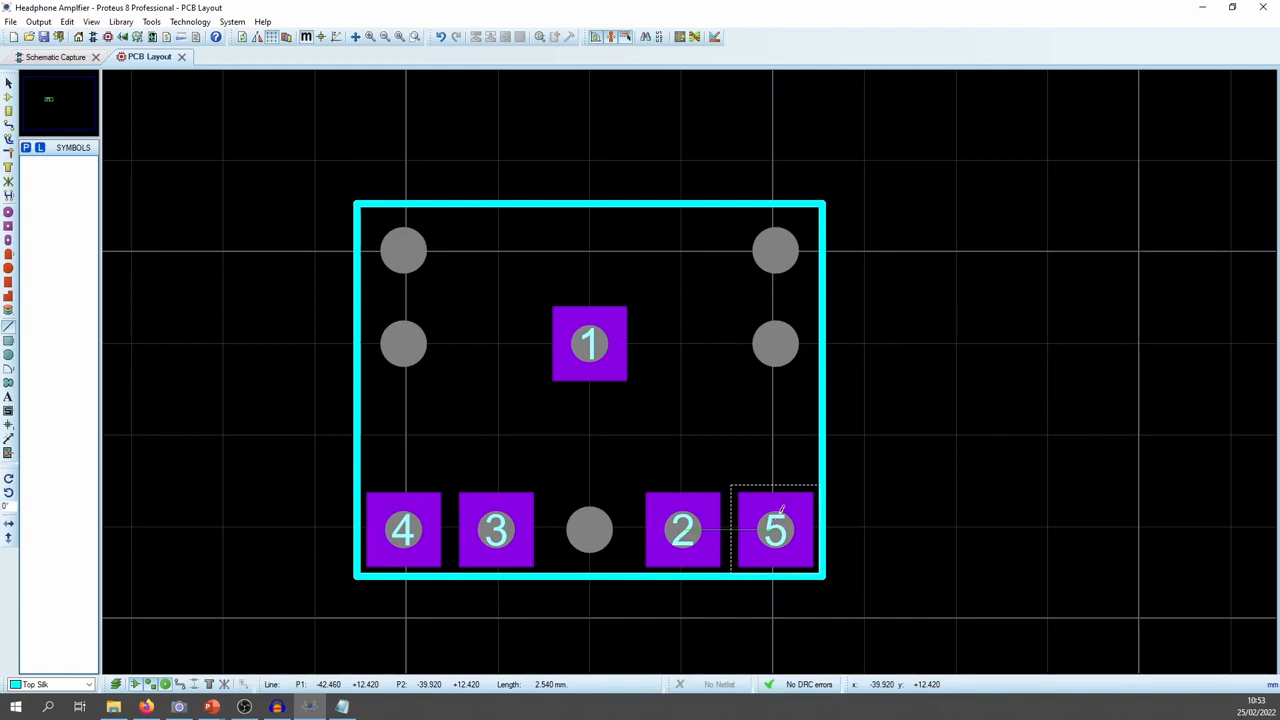
pyautogui.press('Escape')
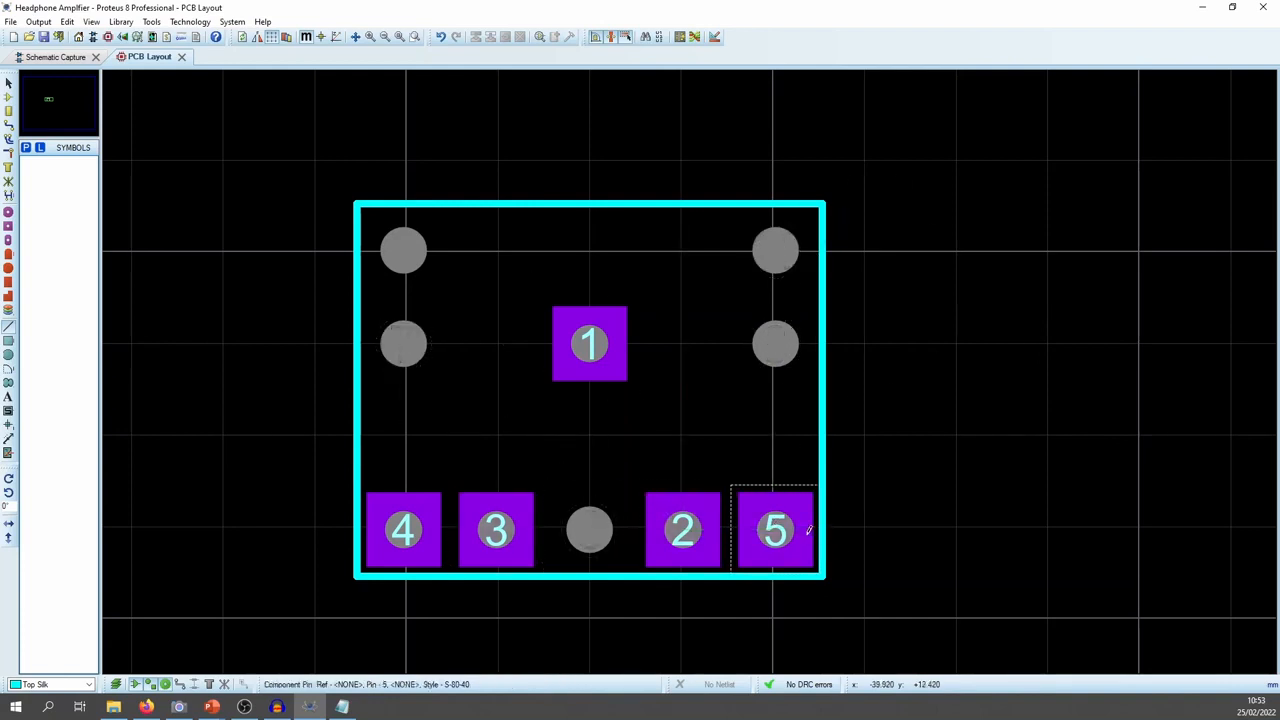
# Measure the spacing between pads 3 and 5 of the socket footprint with a temporary line and check it against the con039.pdf drawing in Firefox
pyautogui.hotkey('alt', 'Tab')
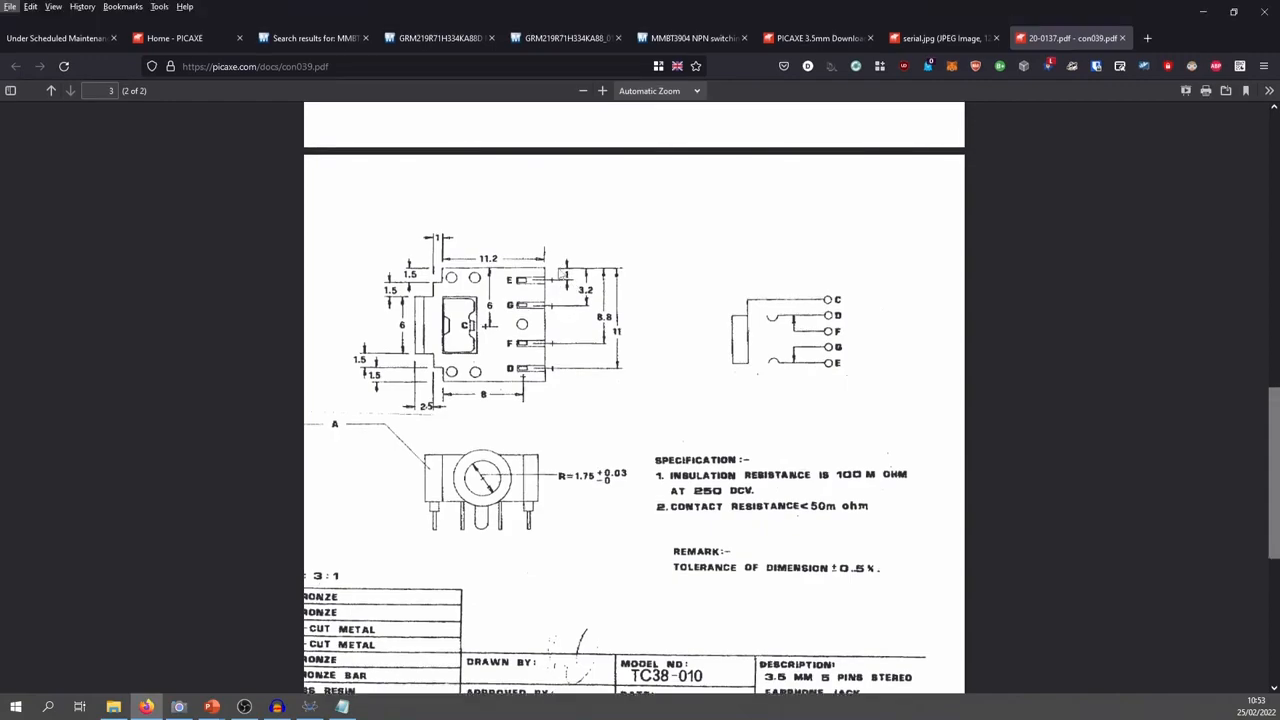
pyautogui.hotkey('alt', 'Tab')
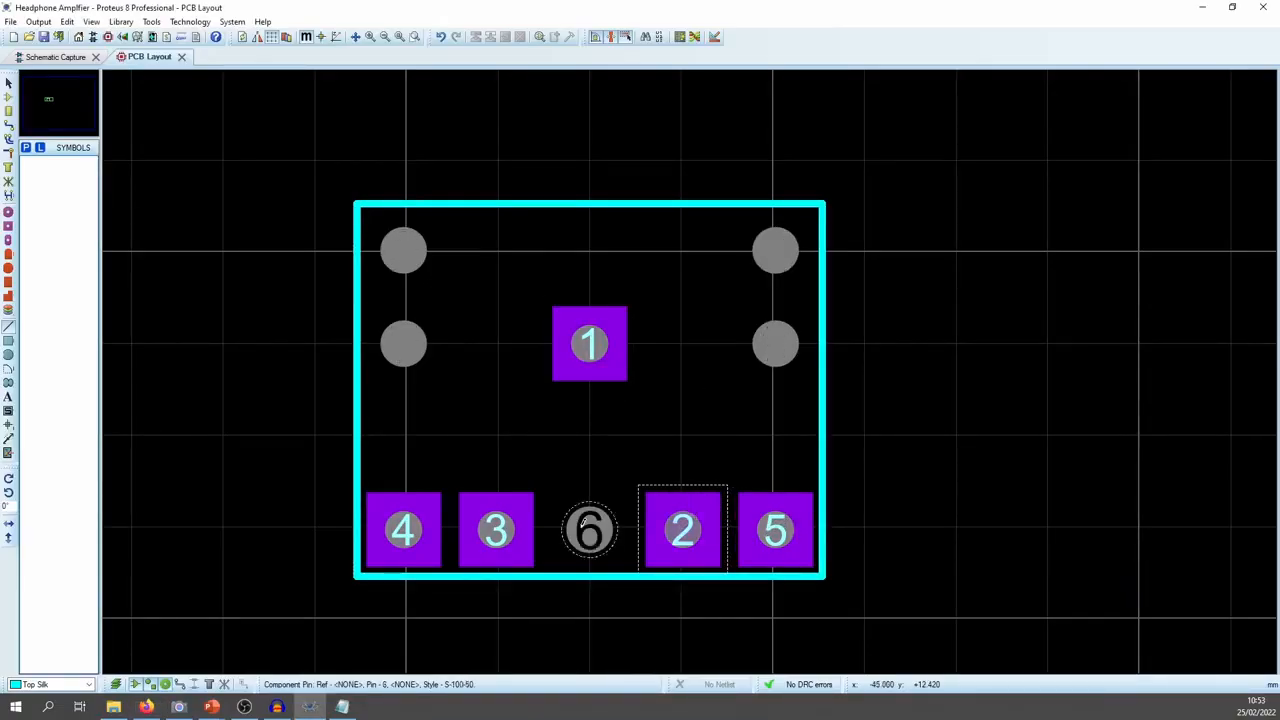
pyautogui.click(511, 524)
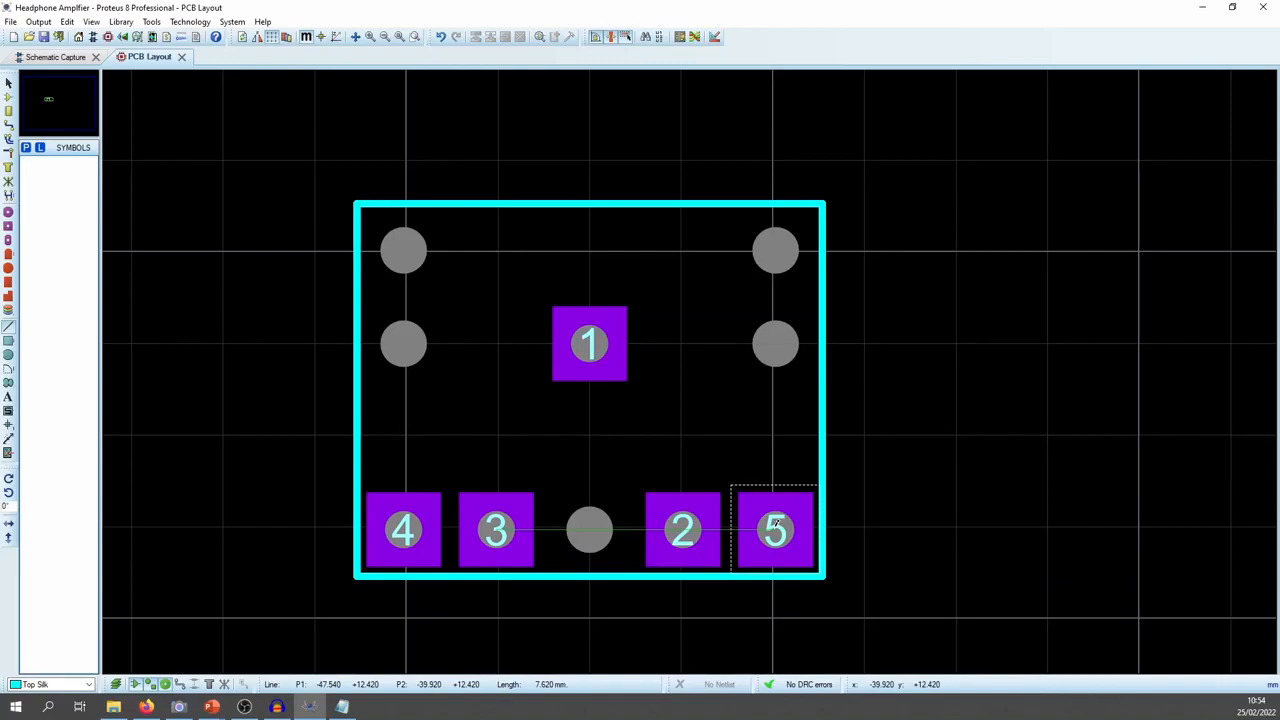
pyautogui.hotkey('alt', 'Tab')
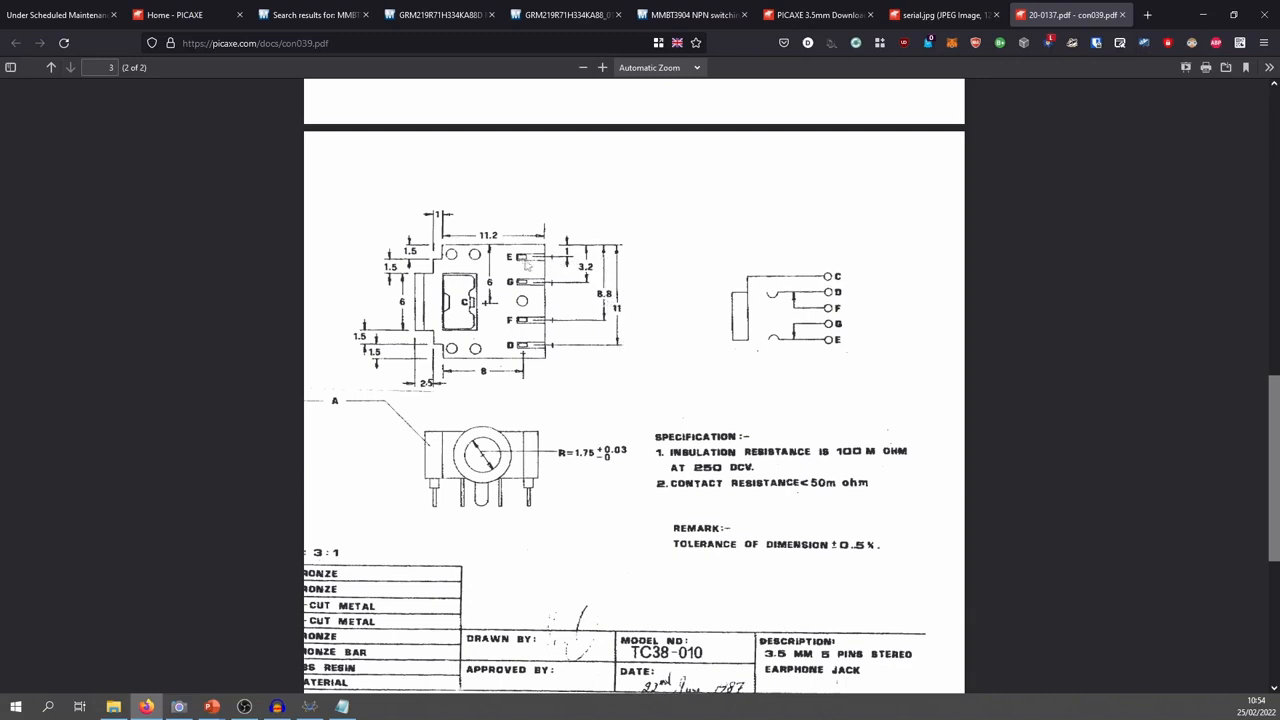
pyautogui.hotkey('alt', 'Tab')
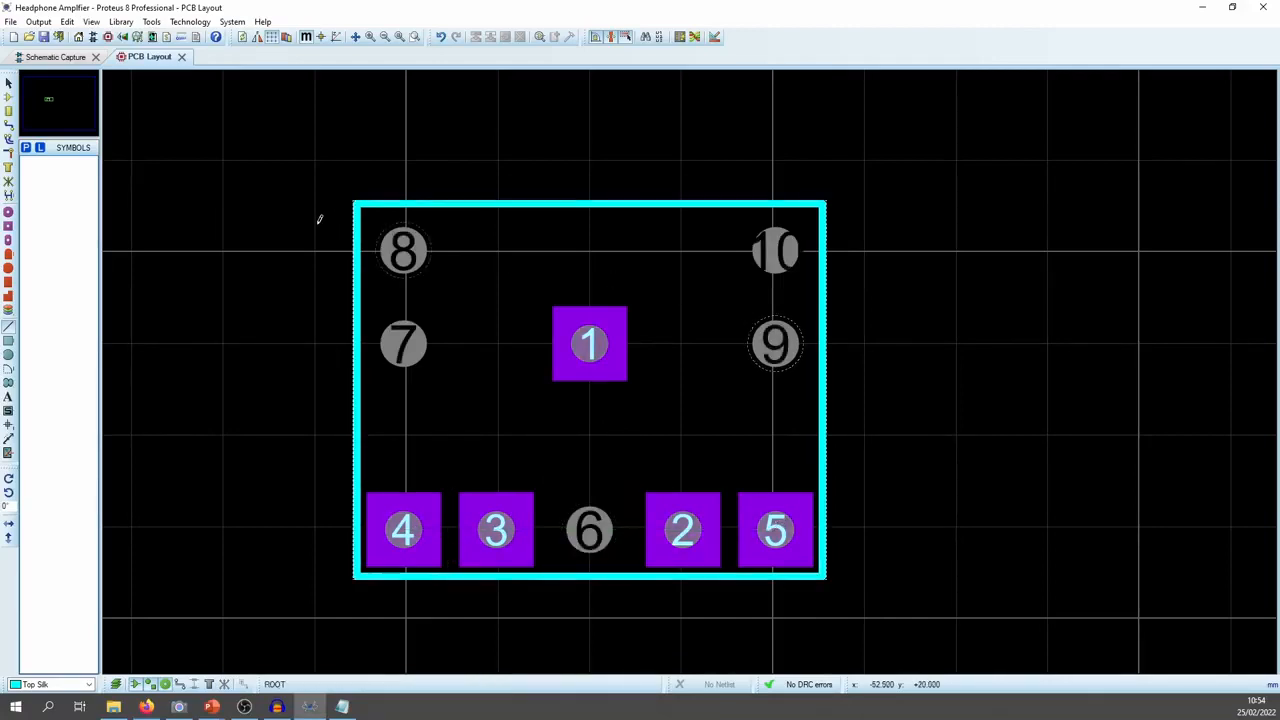
# Return to the schematic in Proteus and decompose the CT1 PICAXE socket symbol into its separate graphics and pins
pyautogui.click(62, 62)
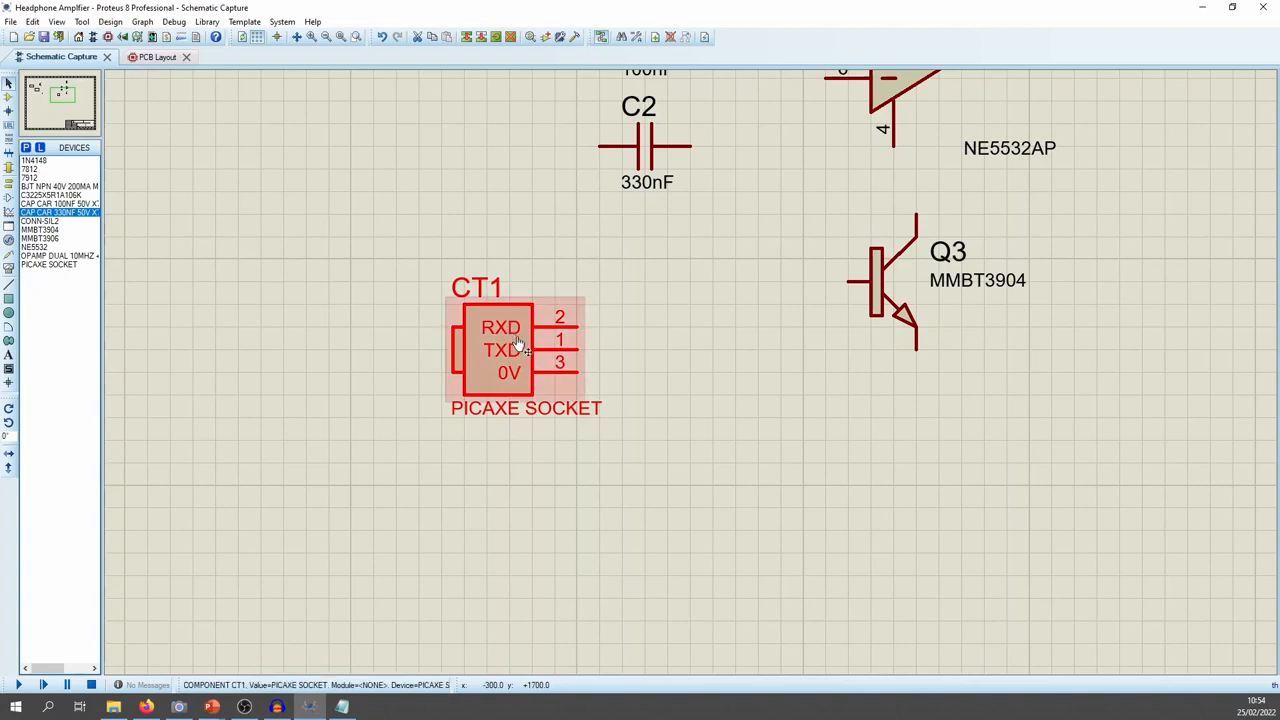
pyautogui.click(152, 57)
pyautogui.click(62, 57)
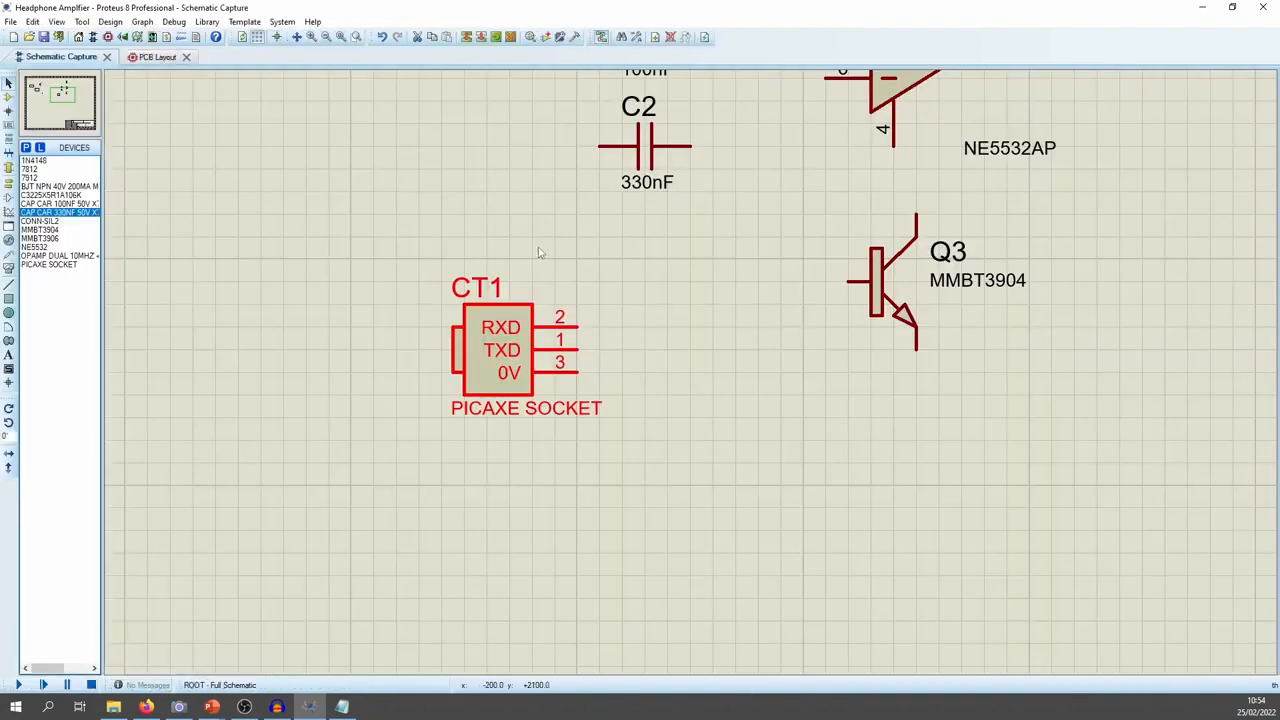
pyautogui.rightClick(523, 317)
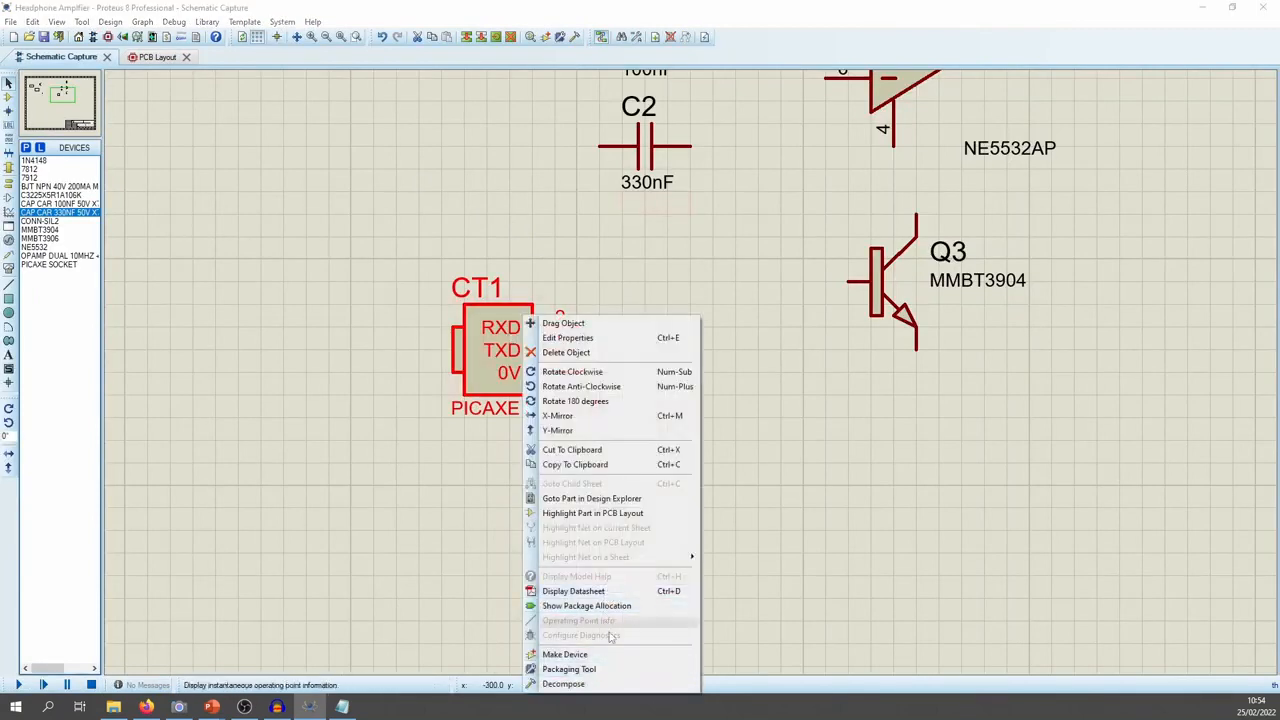
pyautogui.click(438, 421)
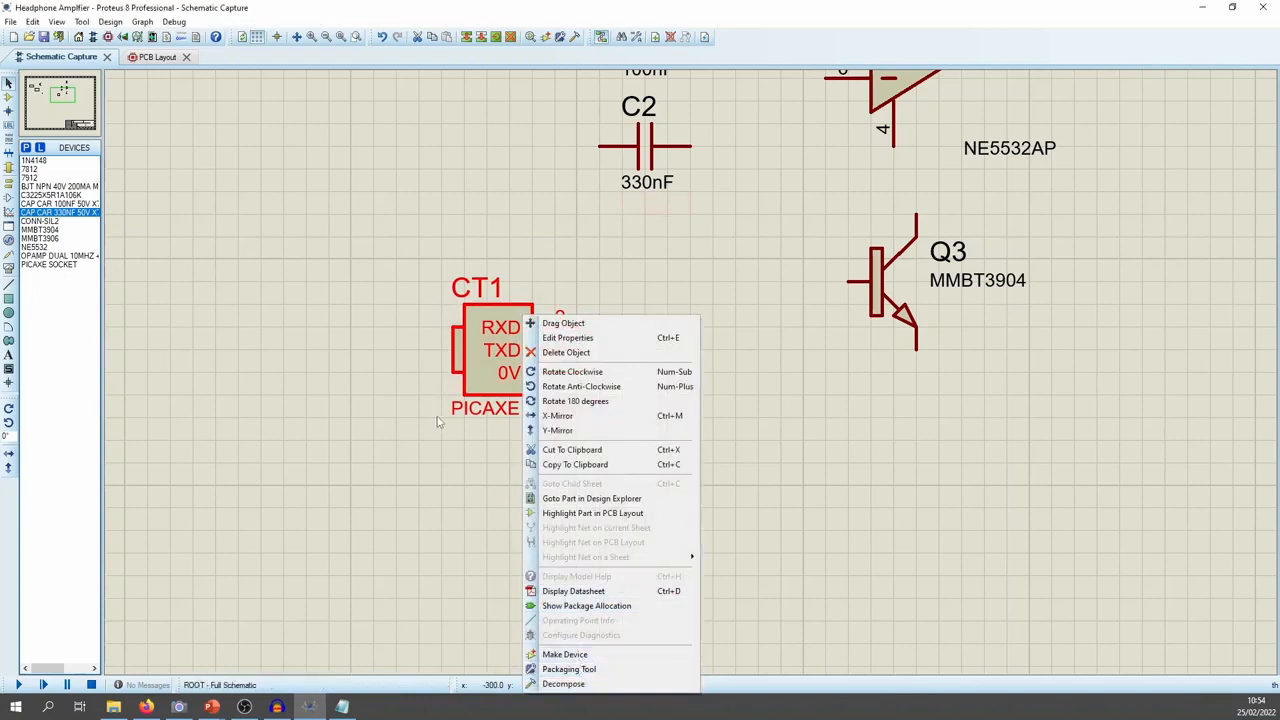
pyautogui.rightClick(505, 345)
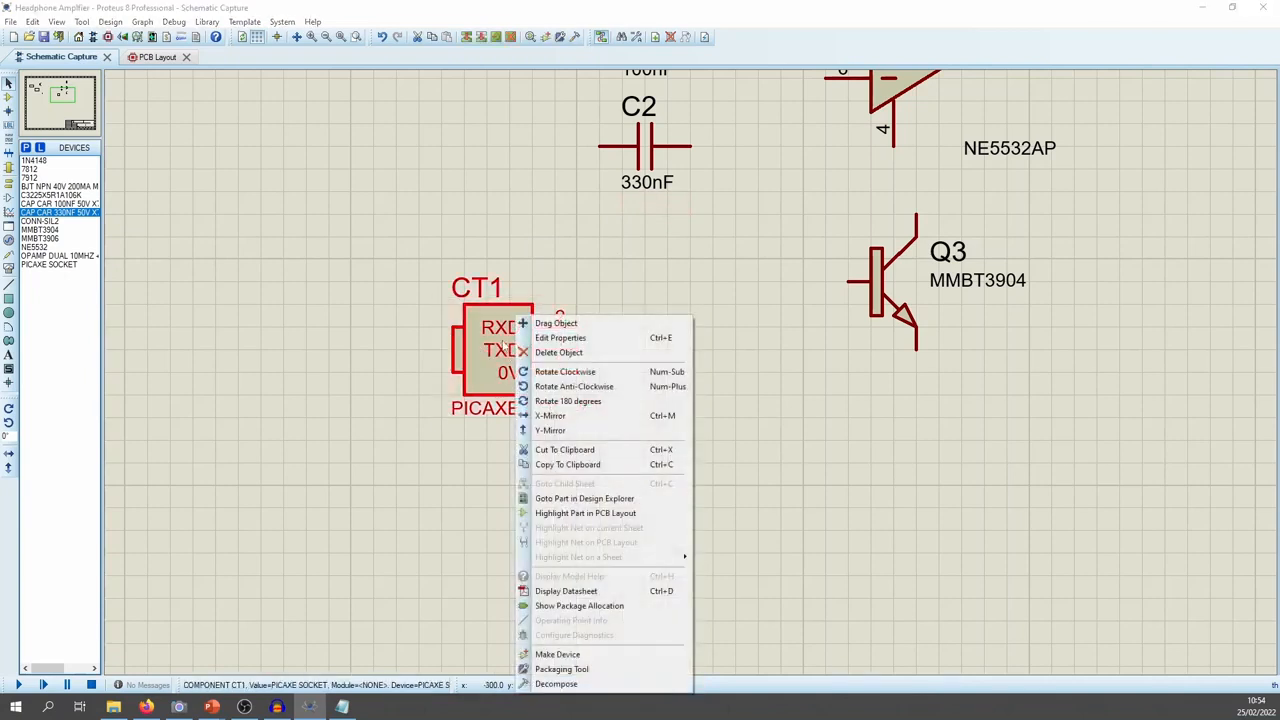
pyautogui.click(566, 688)
pyautogui.moveTo(420, 262); pyautogui.dragTo(656, 434)
pyautogui.click(835, 401)
# Try moving the socket's body rectangle away from its pins and stretching the small end rectangle, and undo both changes
pyautogui.click(480, 314)
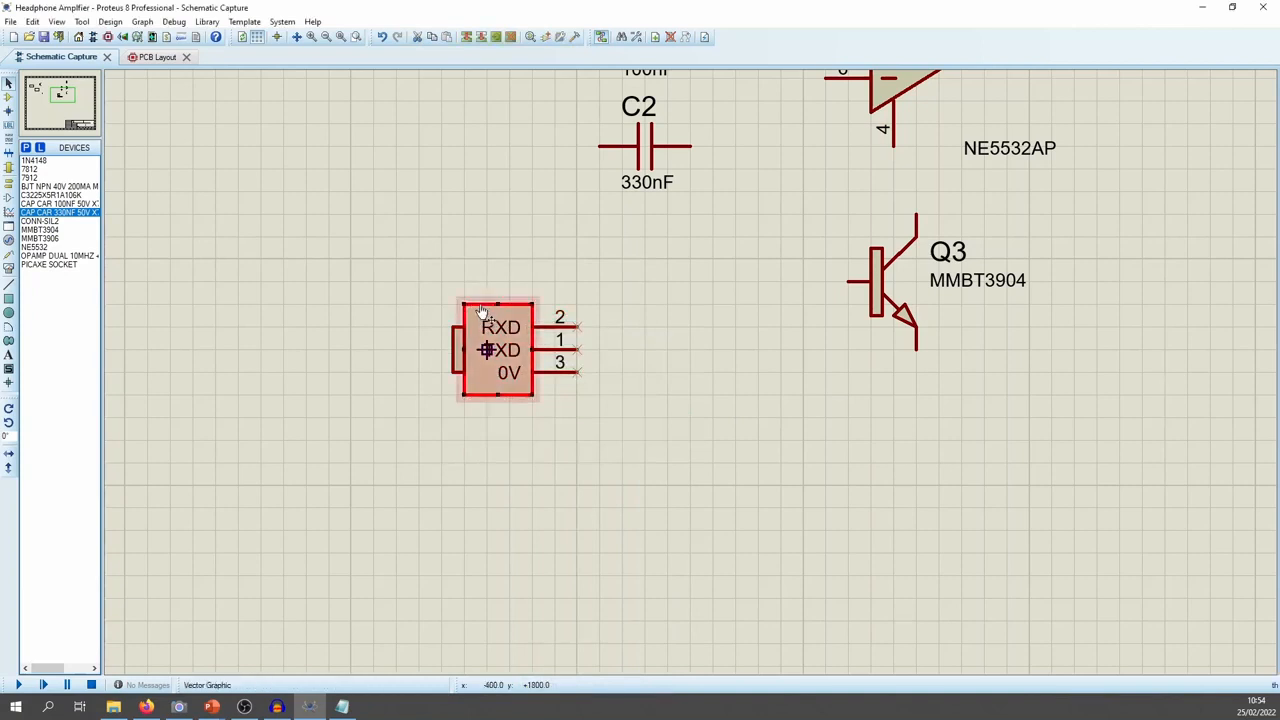
pyautogui.moveTo(480, 314); pyautogui.dragTo(346, 202)
pyautogui.click(458, 350)
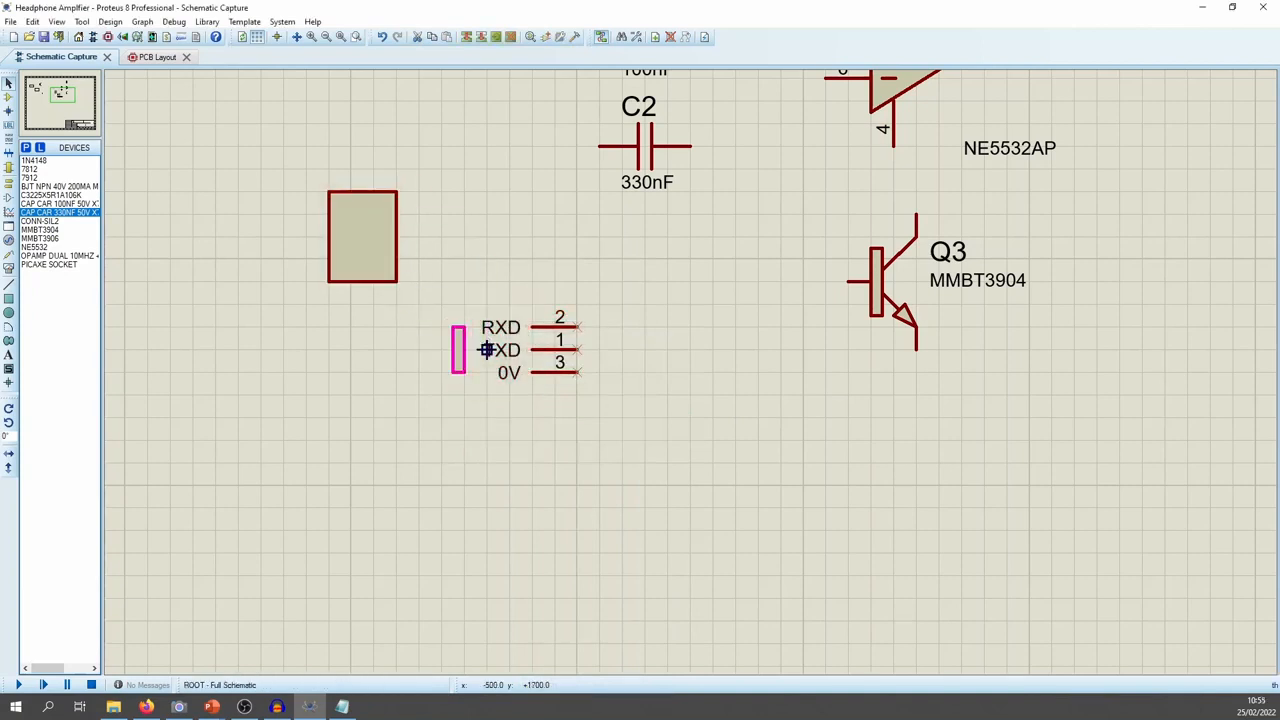
pyautogui.moveTo(458, 327); pyautogui.dragTo(532, 170)
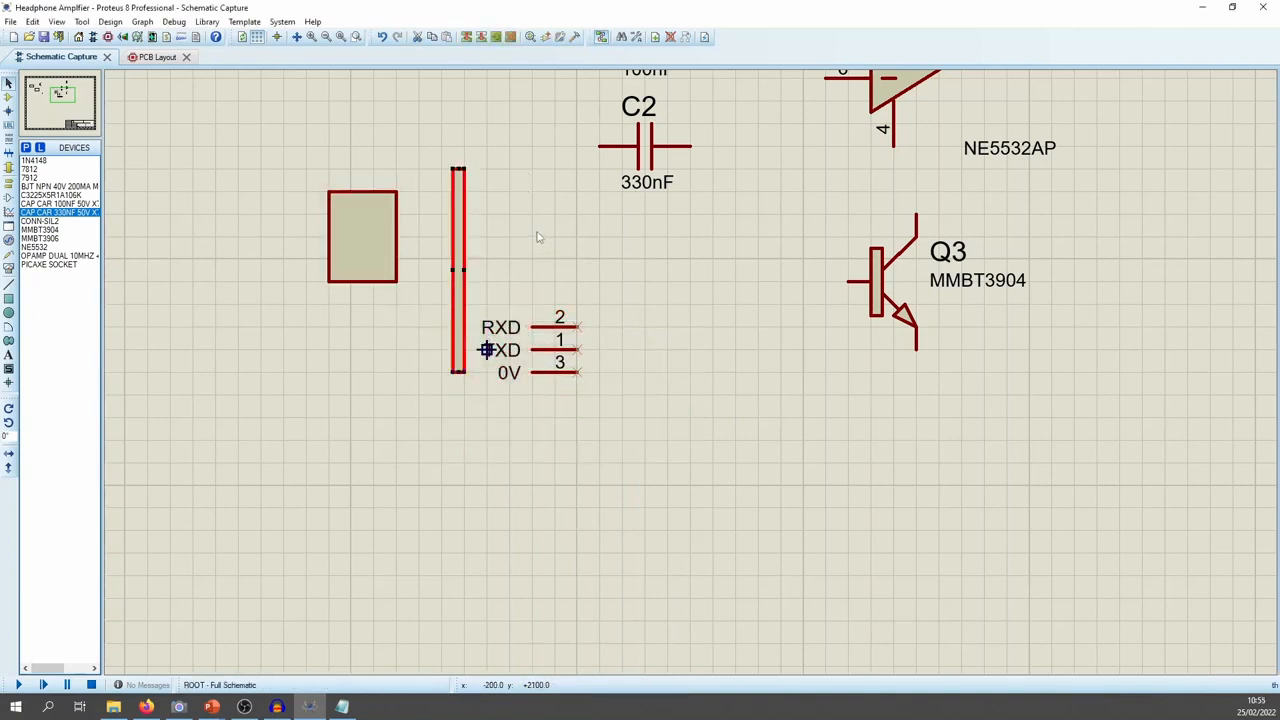
pyautogui.hotkey('ctrl', 'z')
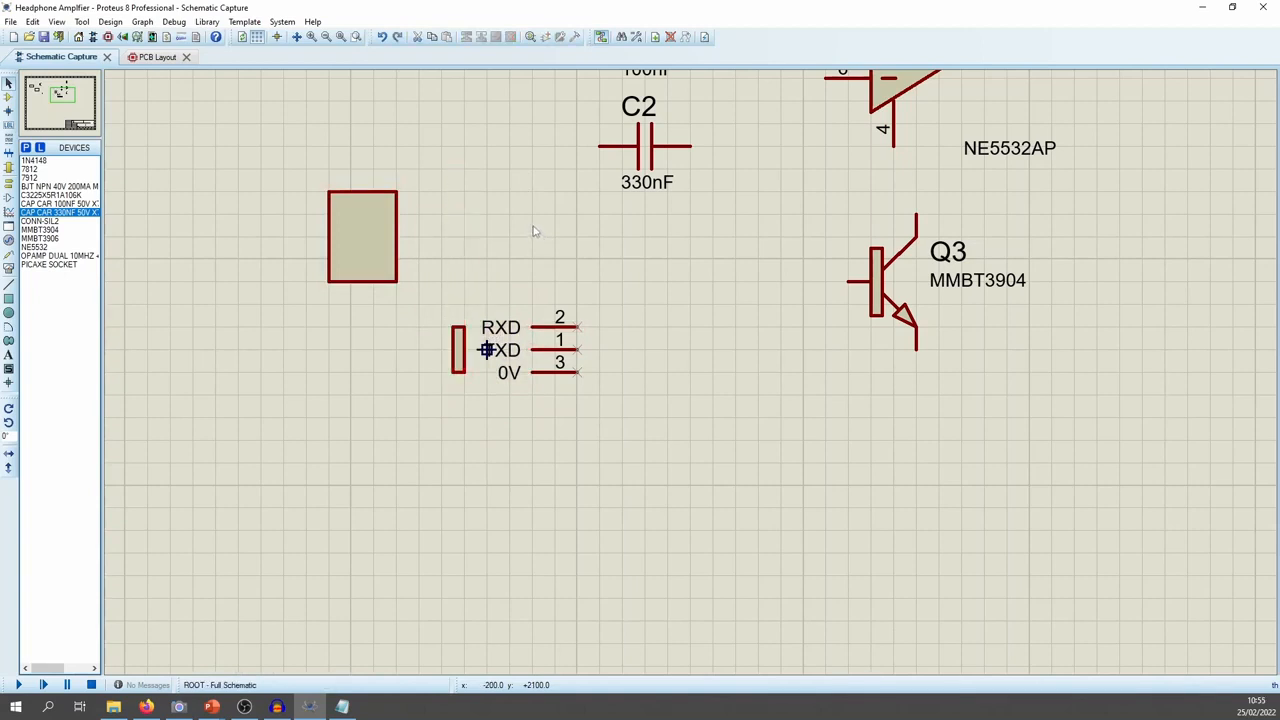
pyautogui.hotkey('ctrl', 'z')
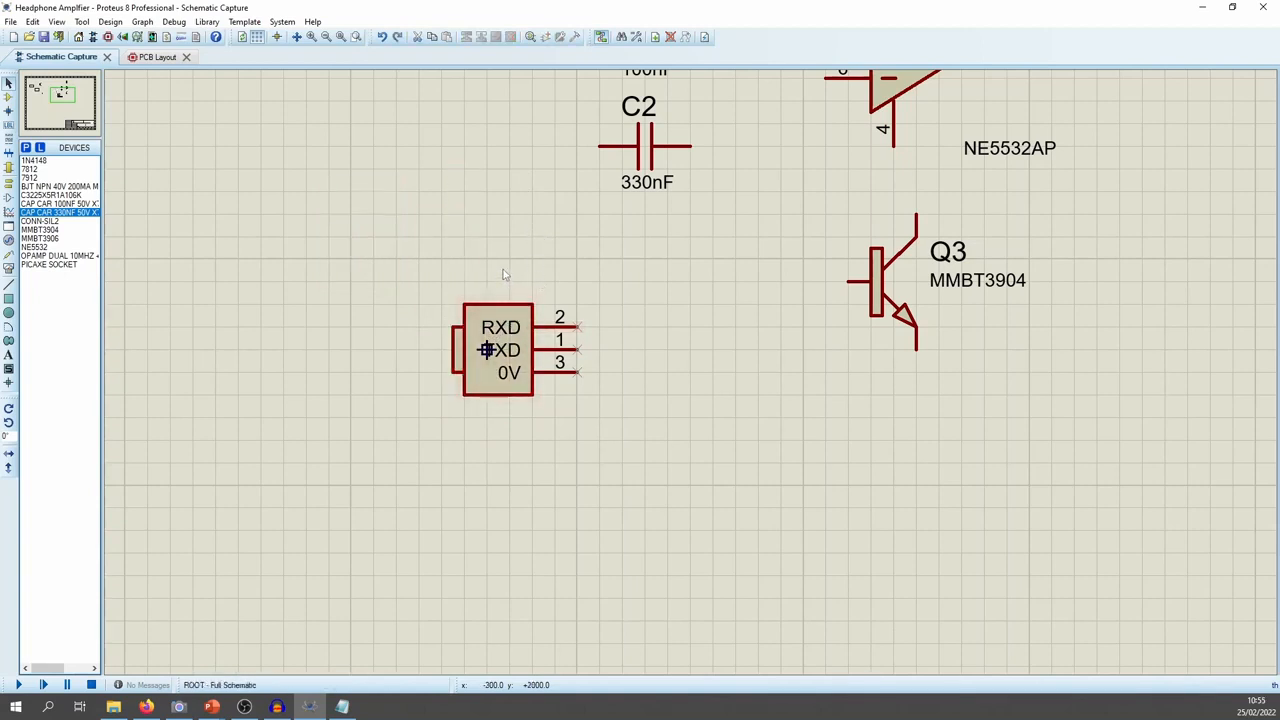
# Shift the socket symbol's three pins outward by two grid squares and widen the body rectangle to meet them, leaving the RXD pin's properties unchanged
pyautogui.doubleClick(555, 328)
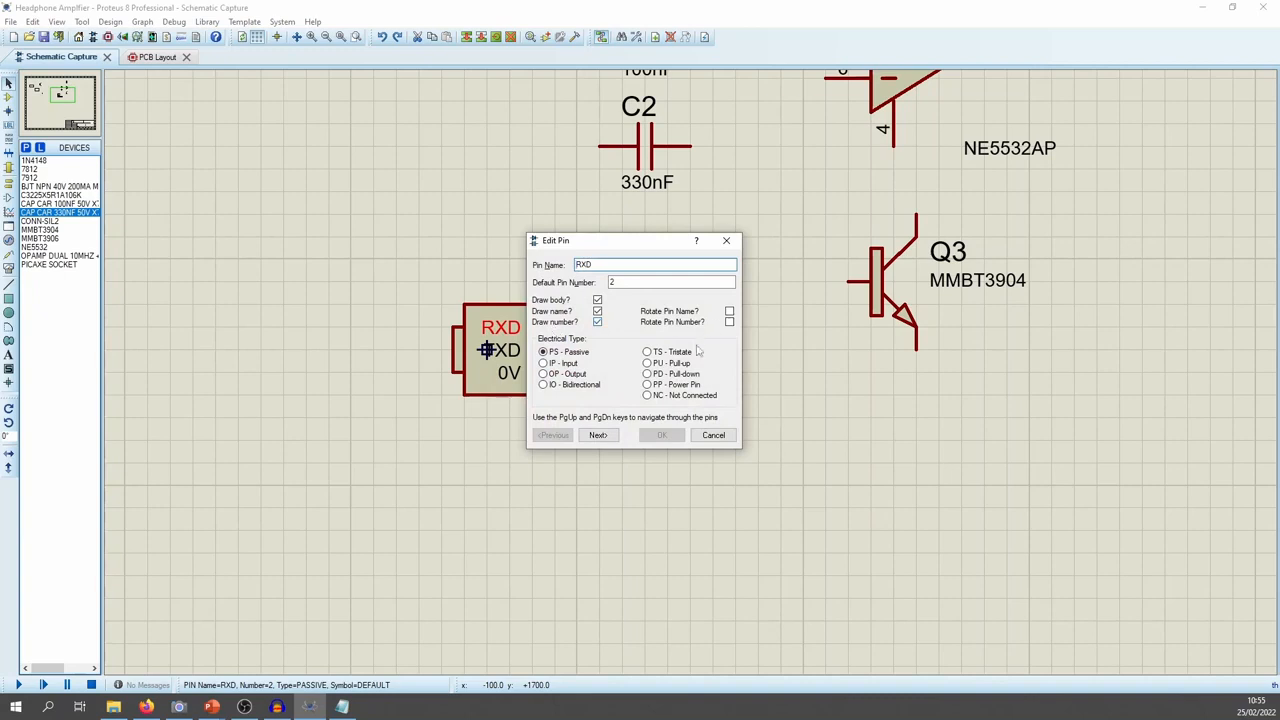
pyautogui.click(712, 435)
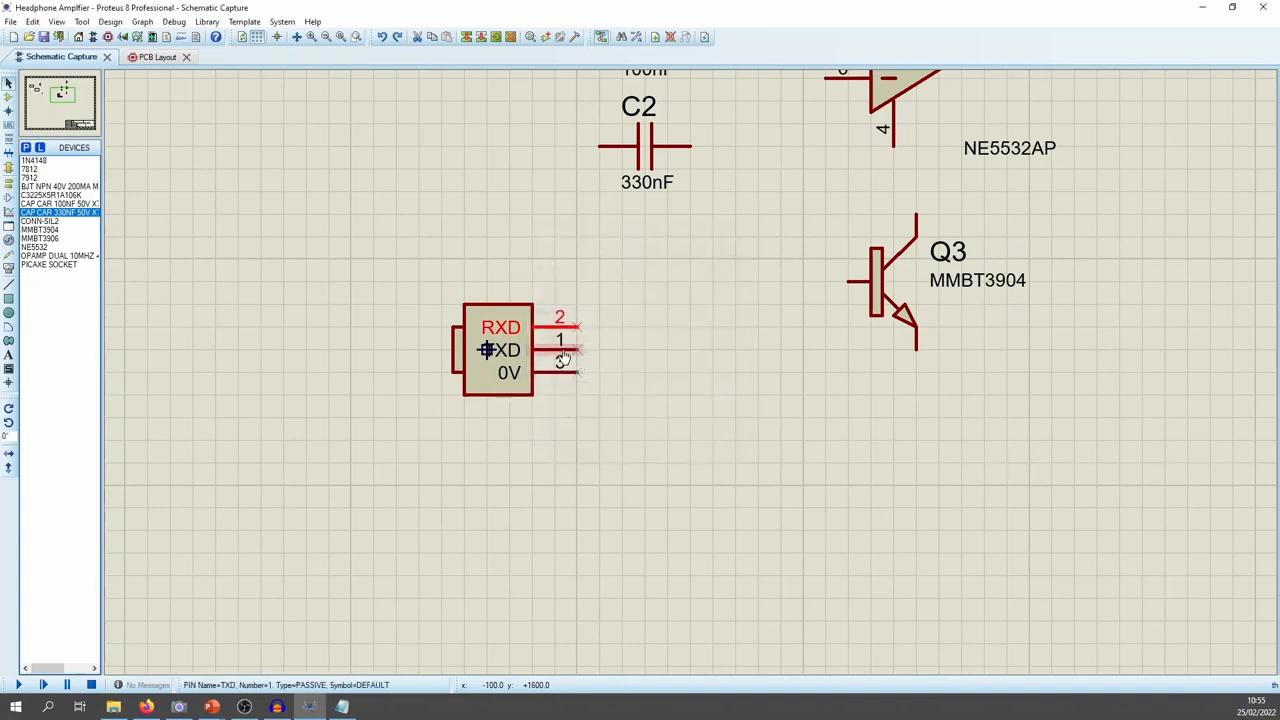
pyautogui.moveTo(509, 259); pyautogui.dragTo(622, 440)
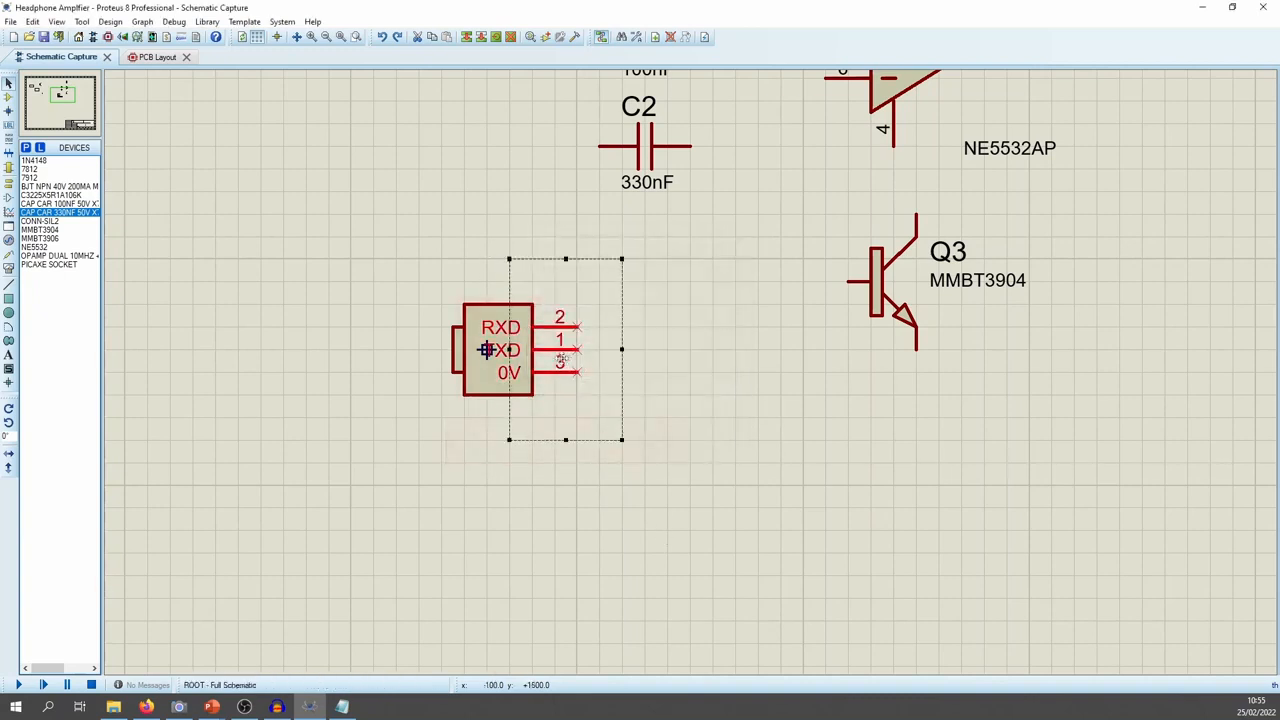
pyautogui.moveTo(562, 358)
pyautogui.mouseDown()
pyautogui.moveTo(603, 360)
pyautogui.moveTo(556, 349)
pyautogui.moveTo(577, 349)
pyautogui.mouseUp()
pyautogui.click(751, 363)
pyautogui.click(531, 320)
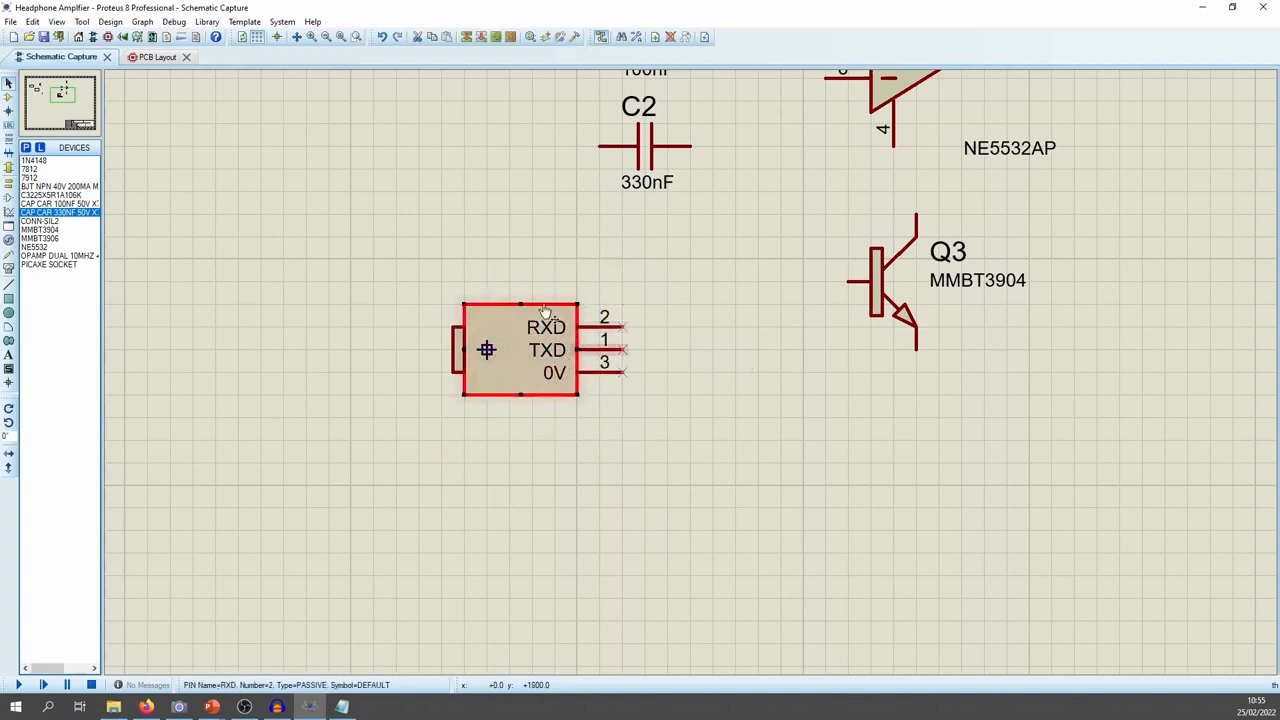
# Examine the socket's pin arrangement in con039.pdf and the serial circuit drawing in Firefox, and compare it with the footprint pads in Proteus
pyautogui.hotkey('alt', 'Tab')
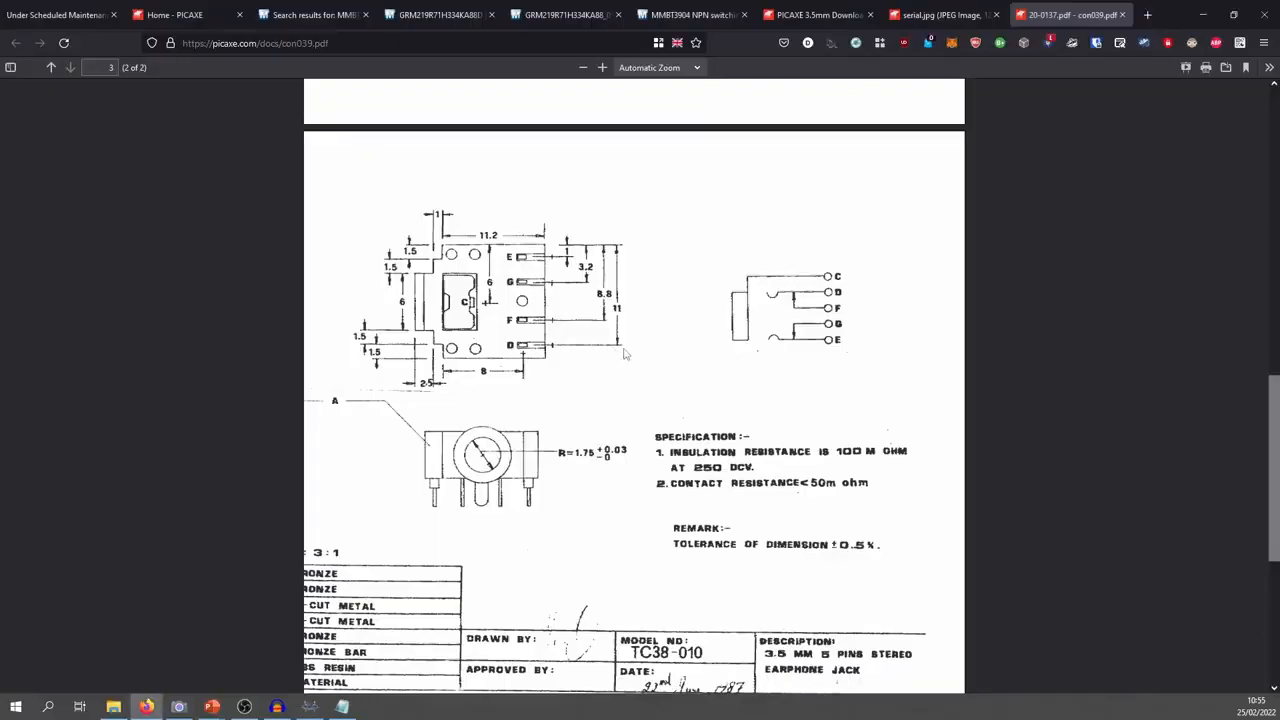
pyautogui.scroll(5, 1274, 450)
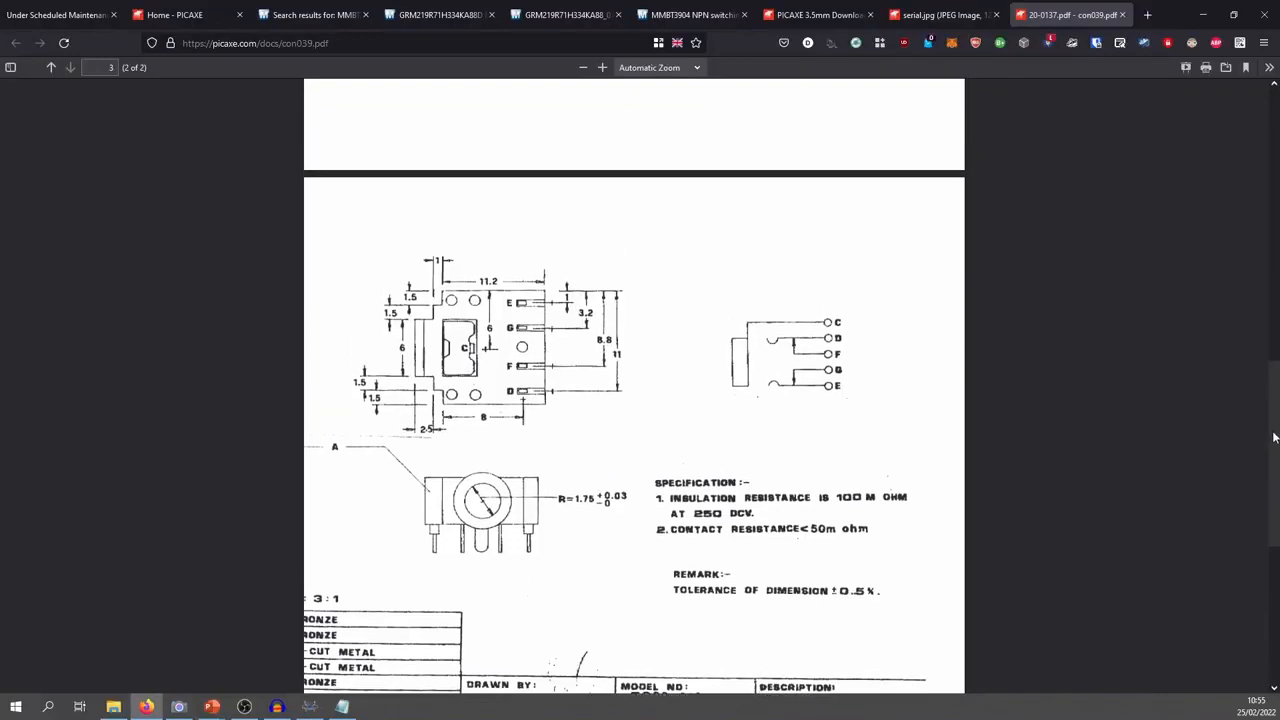
pyautogui.scroll(-5, 770, 283)
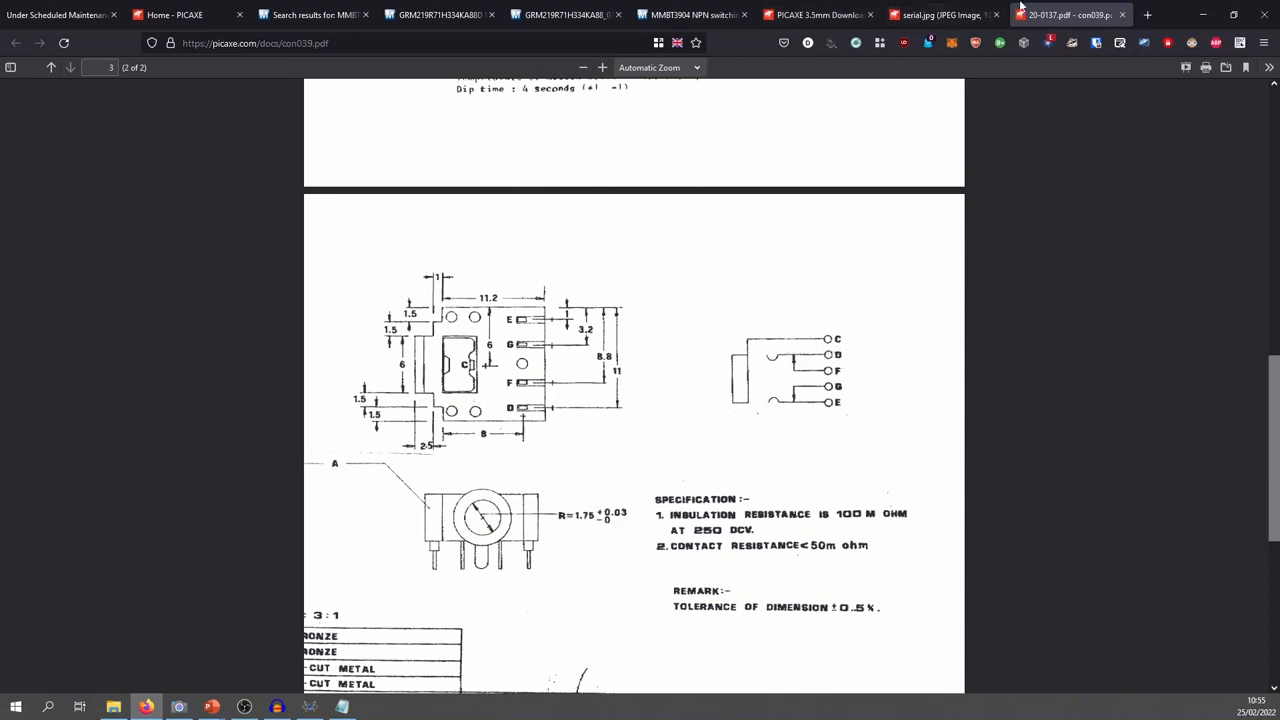
pyautogui.click(982, 8)
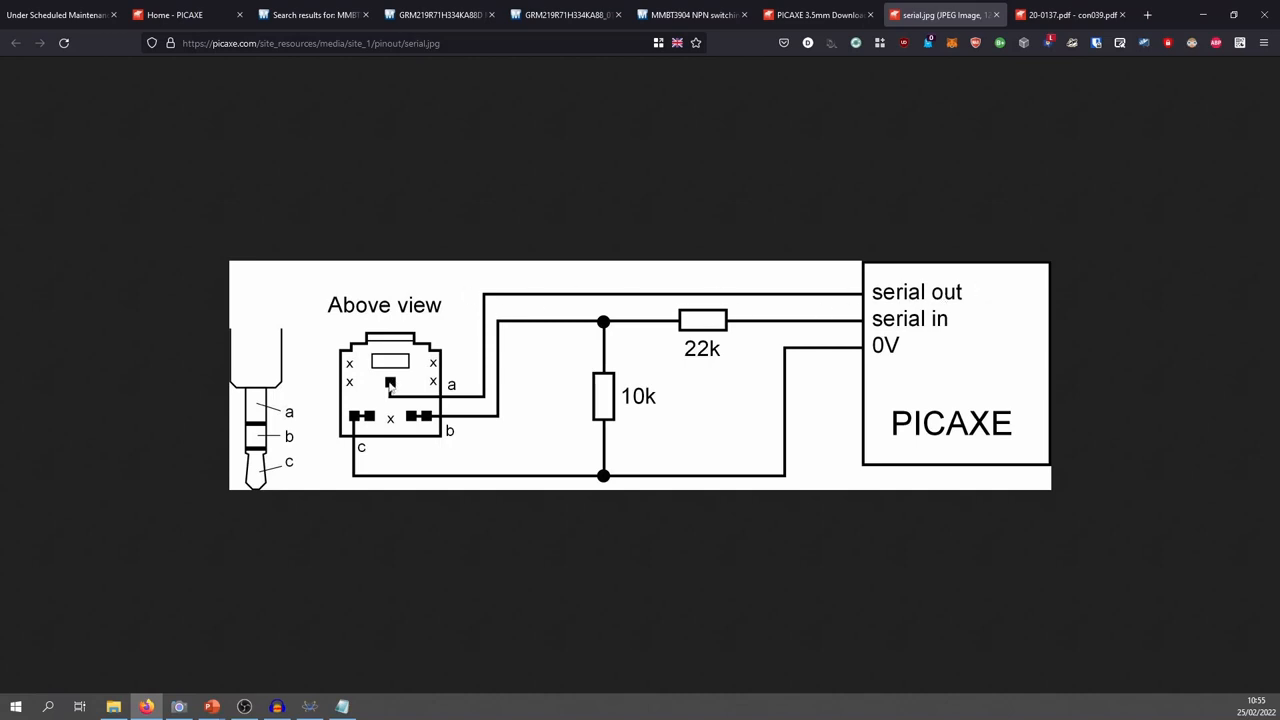
pyautogui.hotkey('alt', 'Tab')
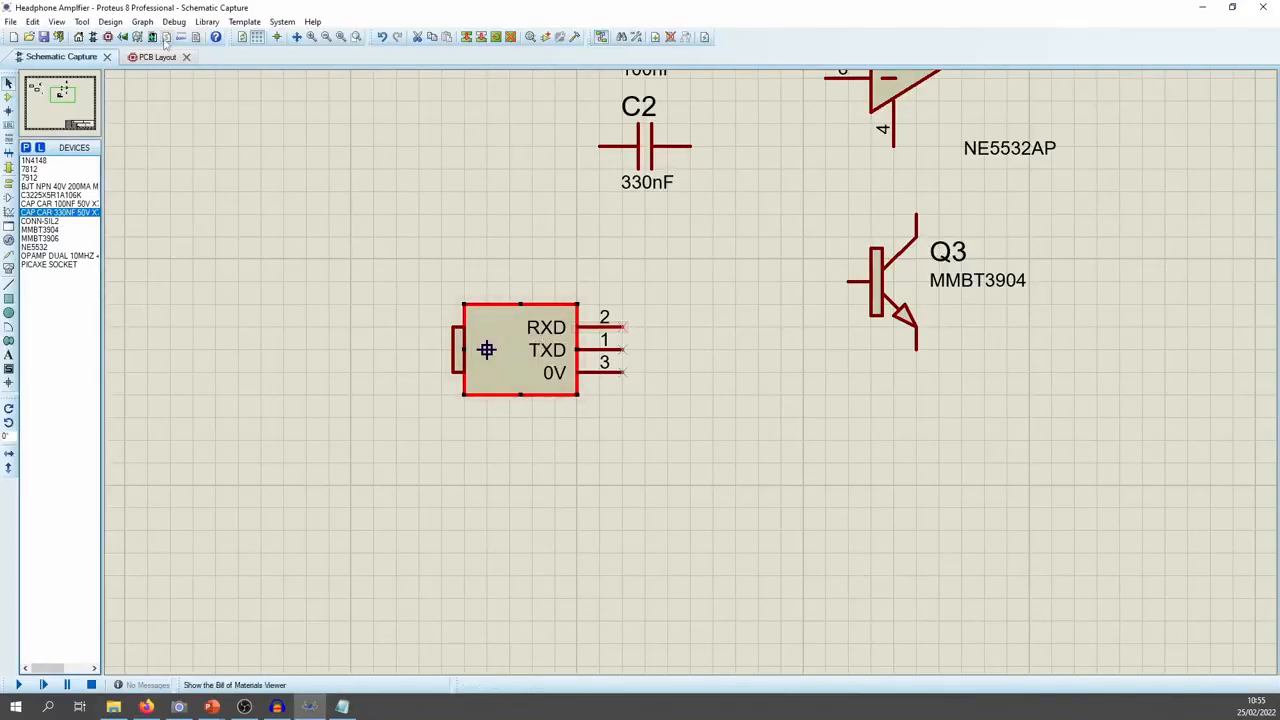
pyautogui.click(158, 58)
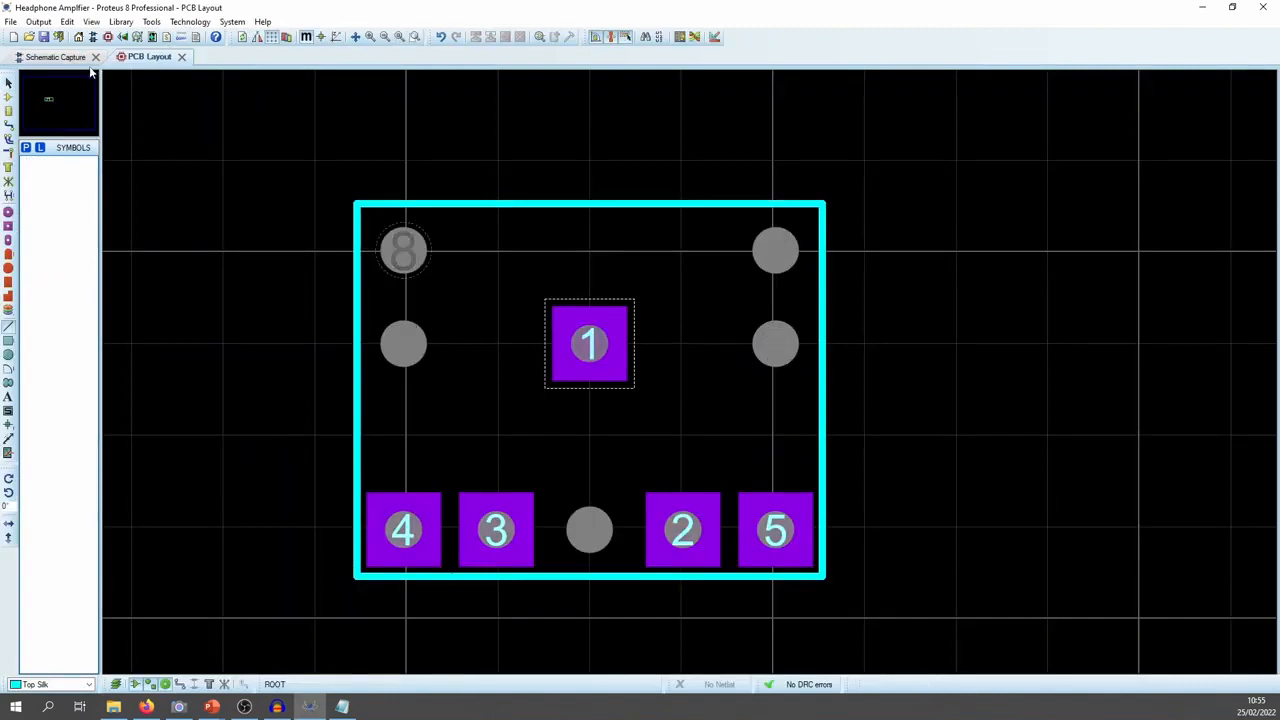
# Rename the schematic symbol's TXD pin as "TXD / GND", keeping default pin number 1
pyautogui.click(53, 58)
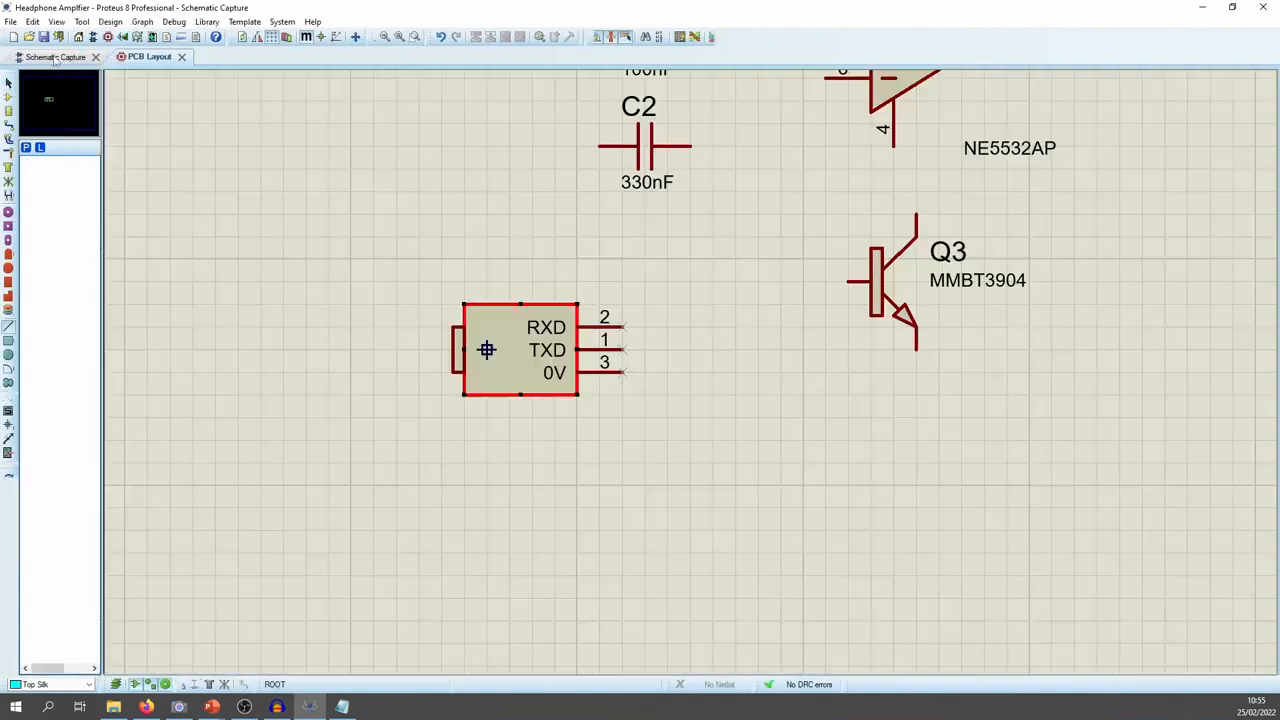
pyautogui.doubleClick(630, 352)
pyautogui.click(627, 264)
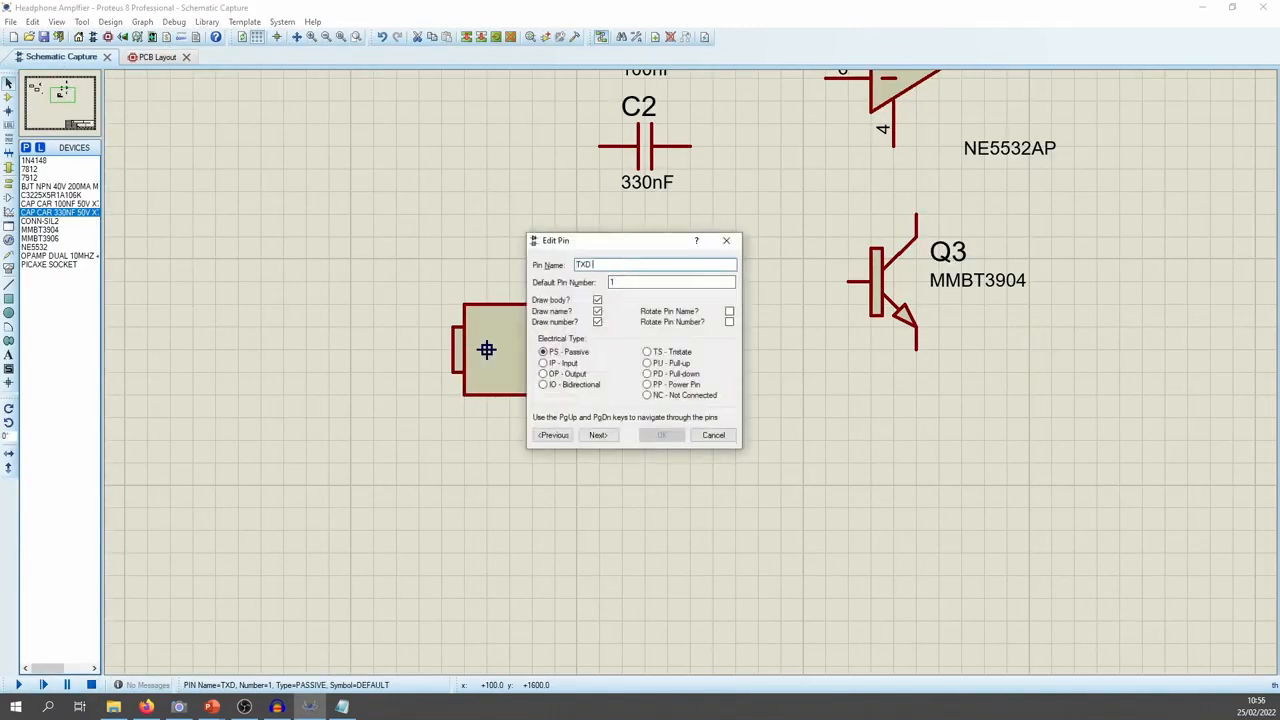
pyautogui.write('/ GND')
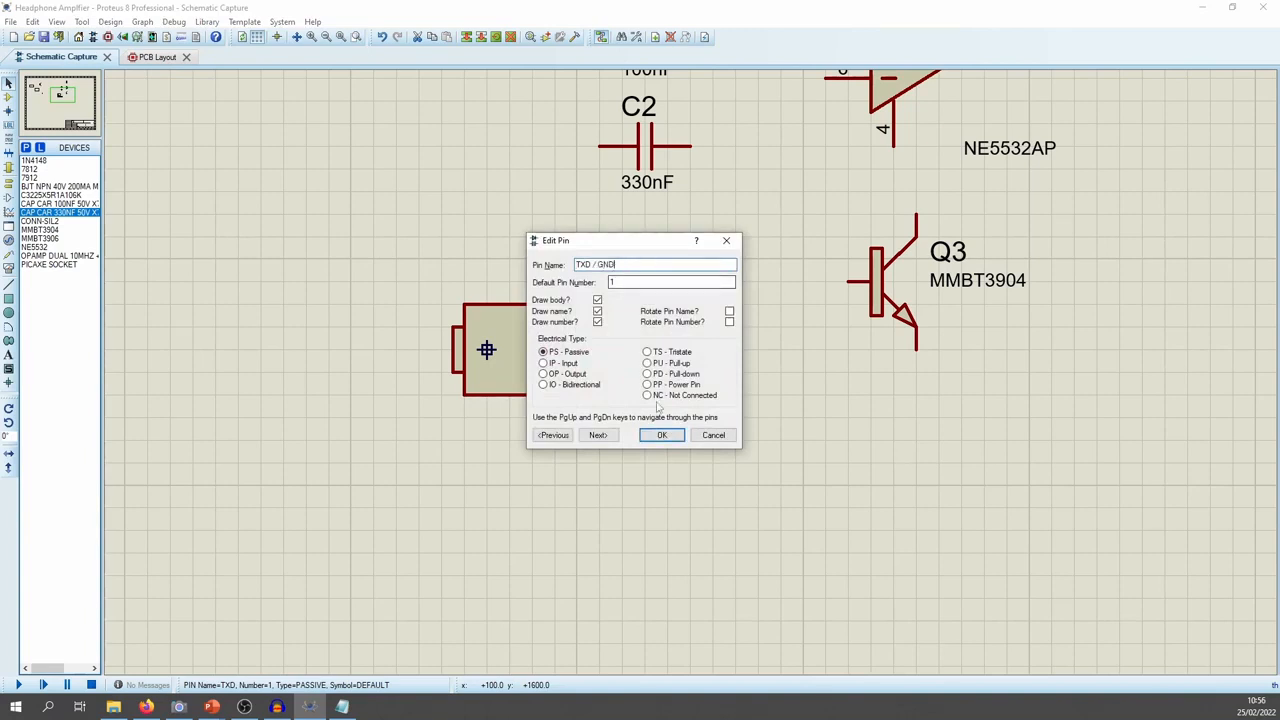
pyautogui.click(661, 435)
# Switch to Firefox, read the download socket's product note about joining pin pairs b and c, and compare it with the circuit and con039.pdf drawings
pyautogui.hotkey('alt', 'Tab')
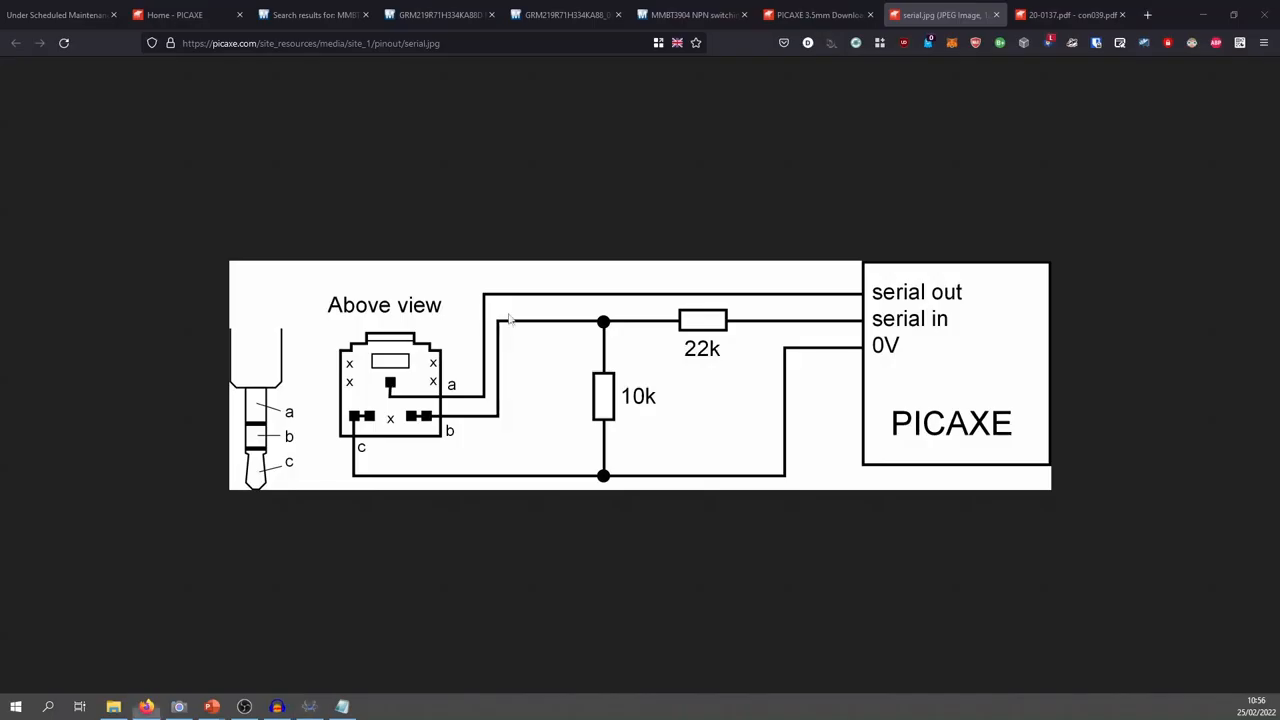
pyautogui.click(840, 14)
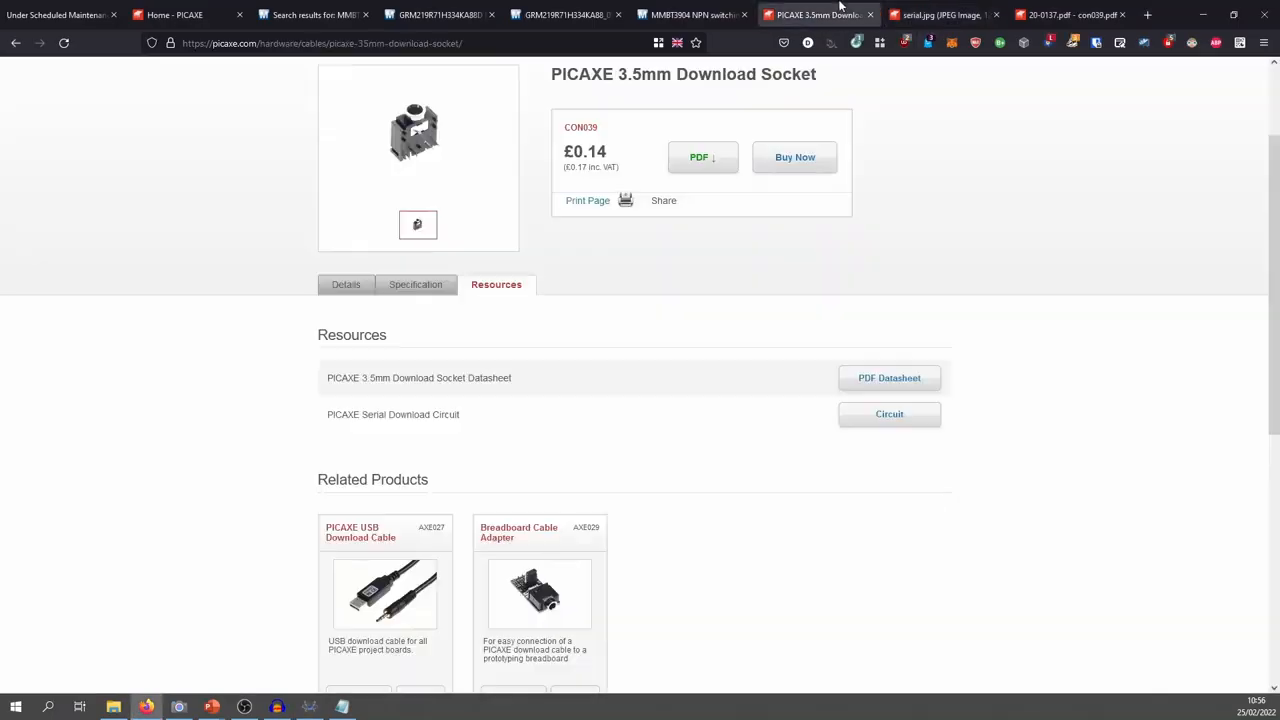
pyautogui.click(352, 290)
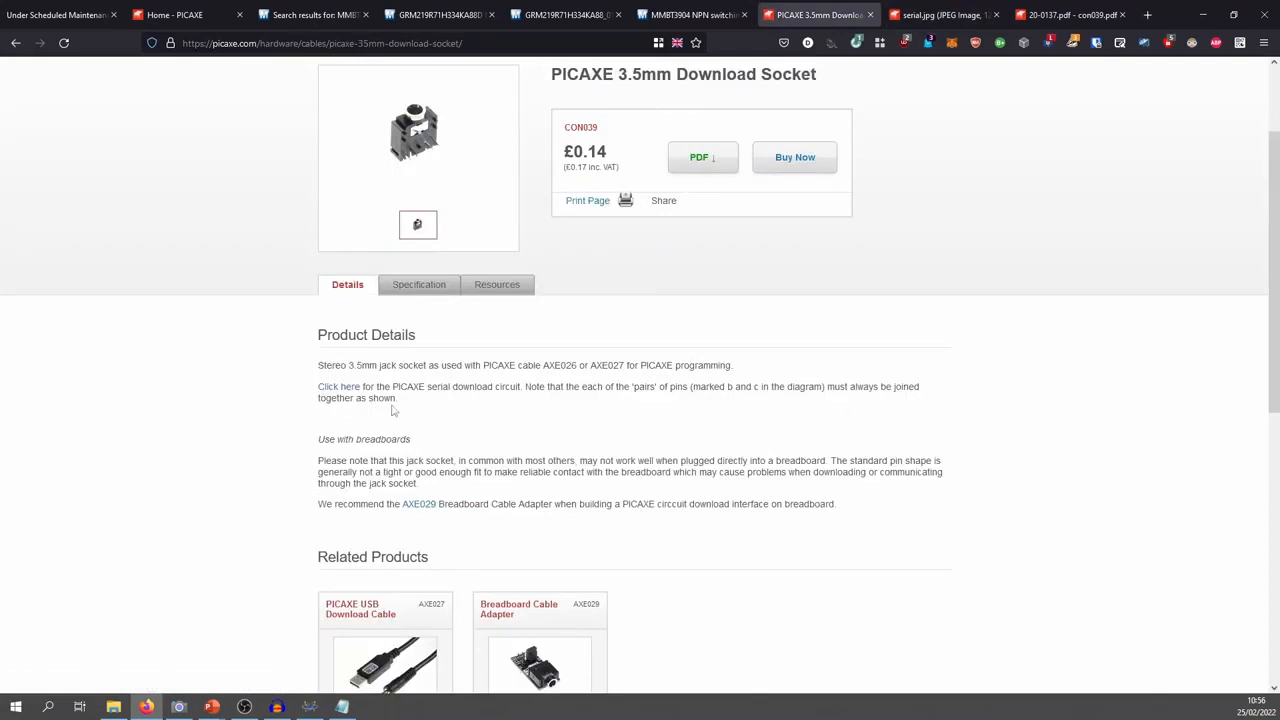
pyautogui.moveTo(399, 388); pyautogui.dragTo(613, 386)
pyautogui.click(613, 386)
pyautogui.moveTo(525, 386); pyautogui.dragTo(447, 416)
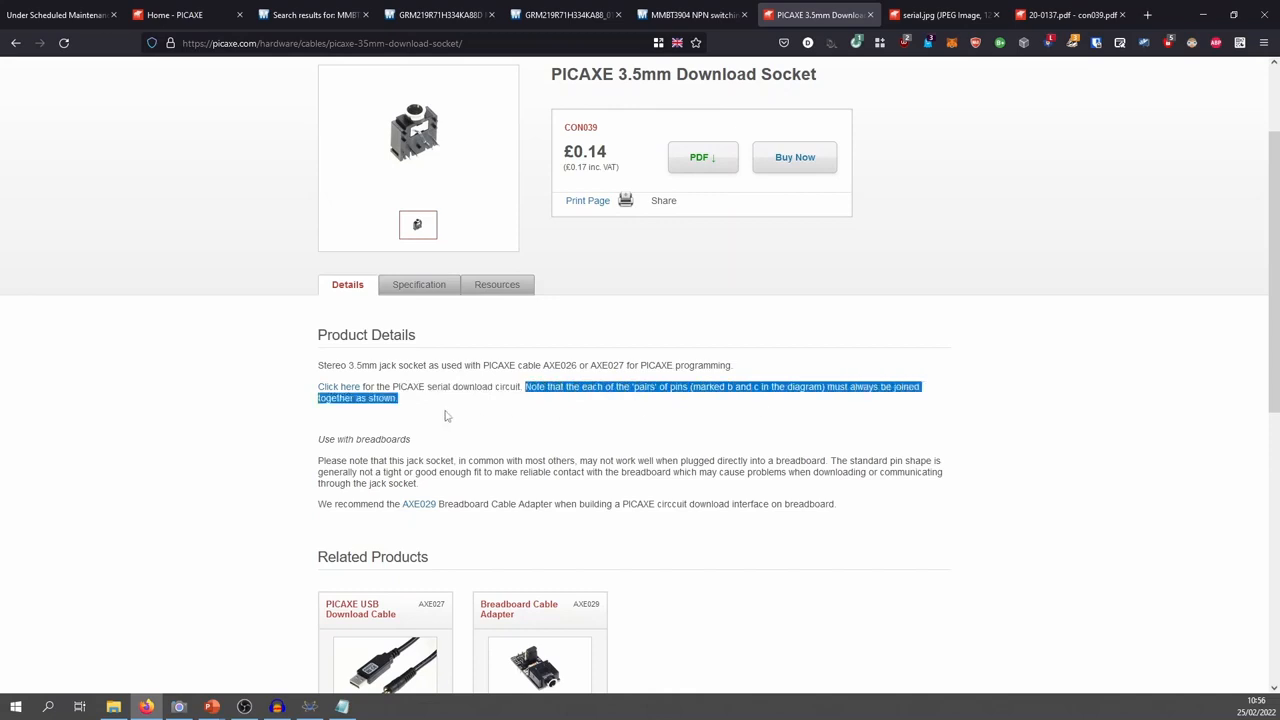
pyautogui.click(902, 12)
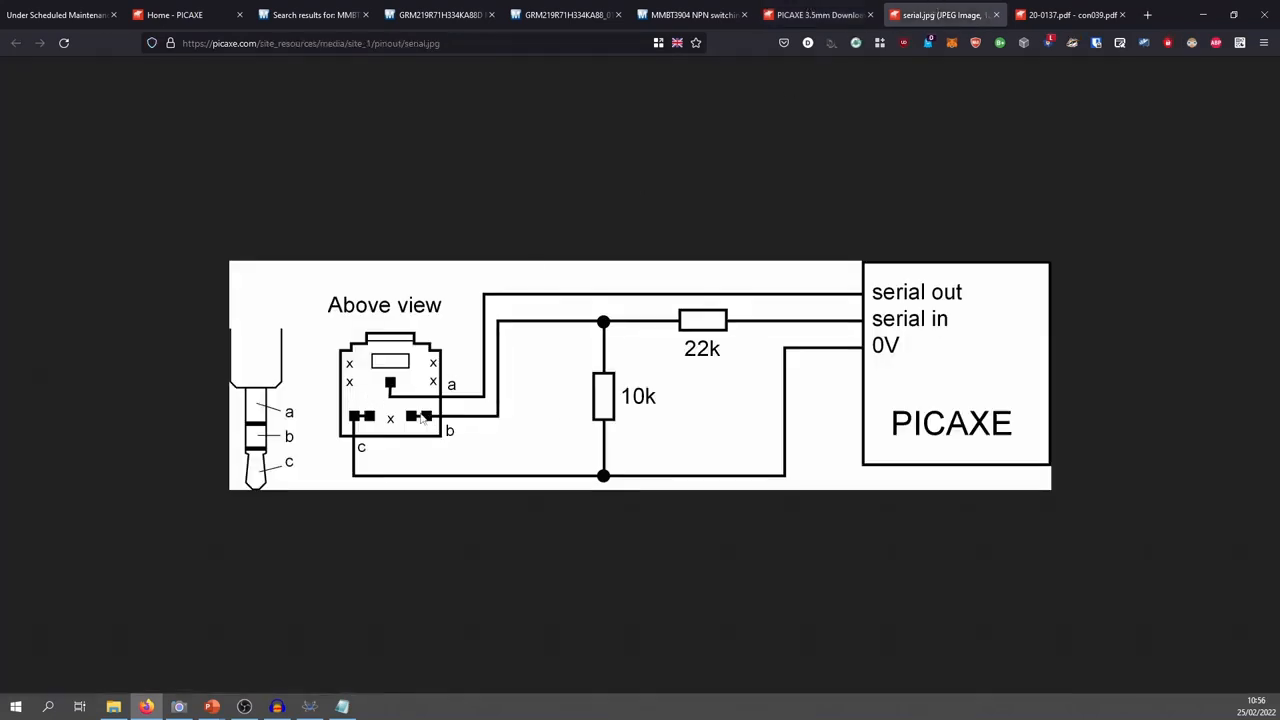
pyautogui.click(1057, 15)
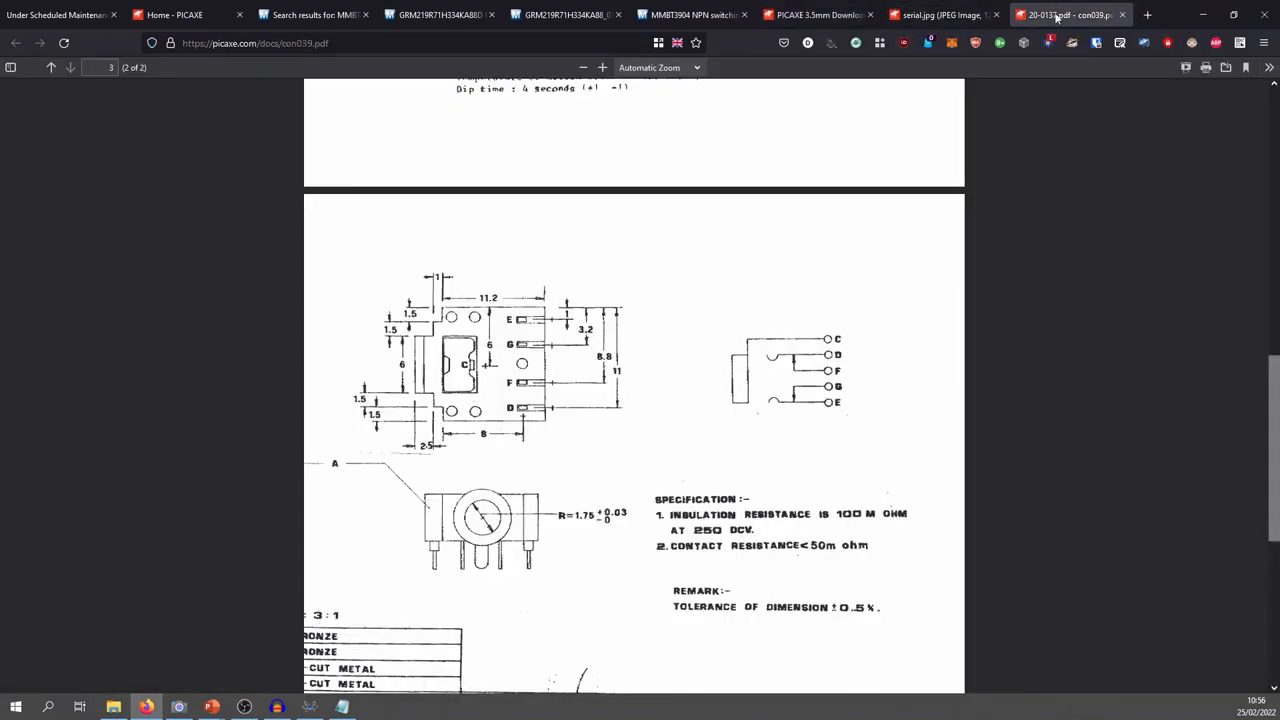
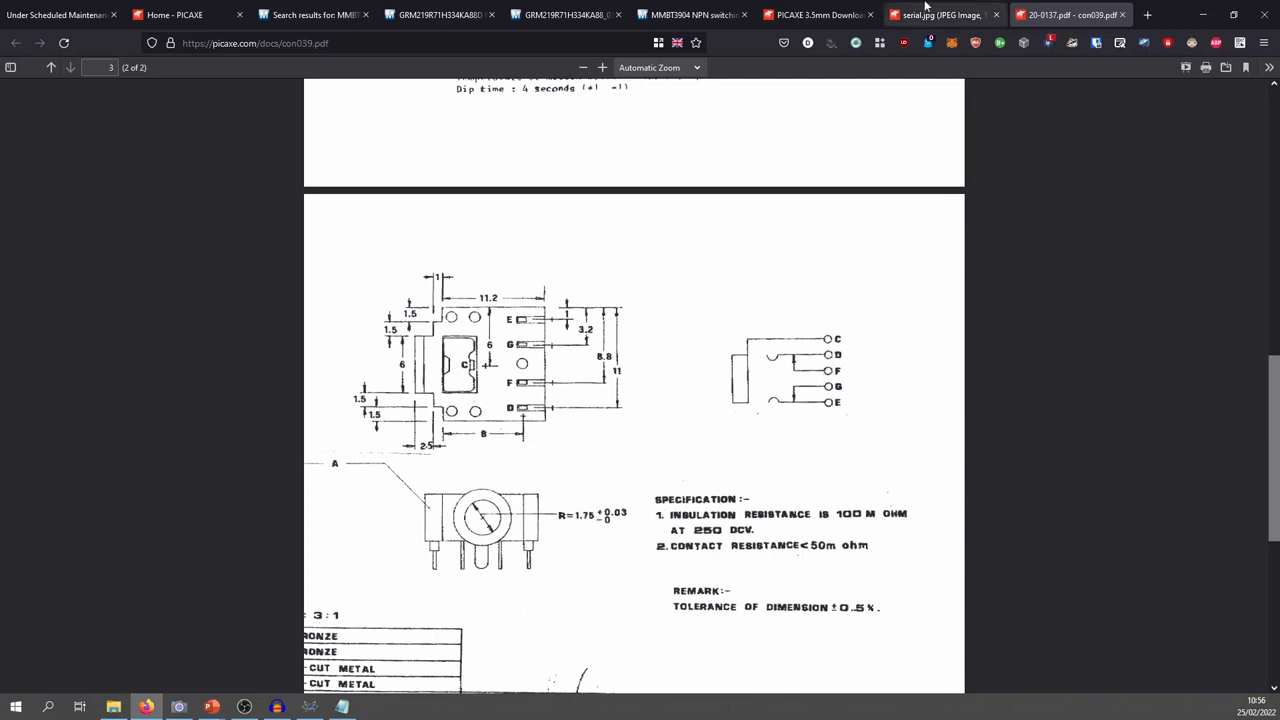
# Compare the PICAXE serial circuit drawing's a, b and c contacts and the product note in Firefox with the numbered footprint pads in Proteus
pyautogui.click(925, 8)
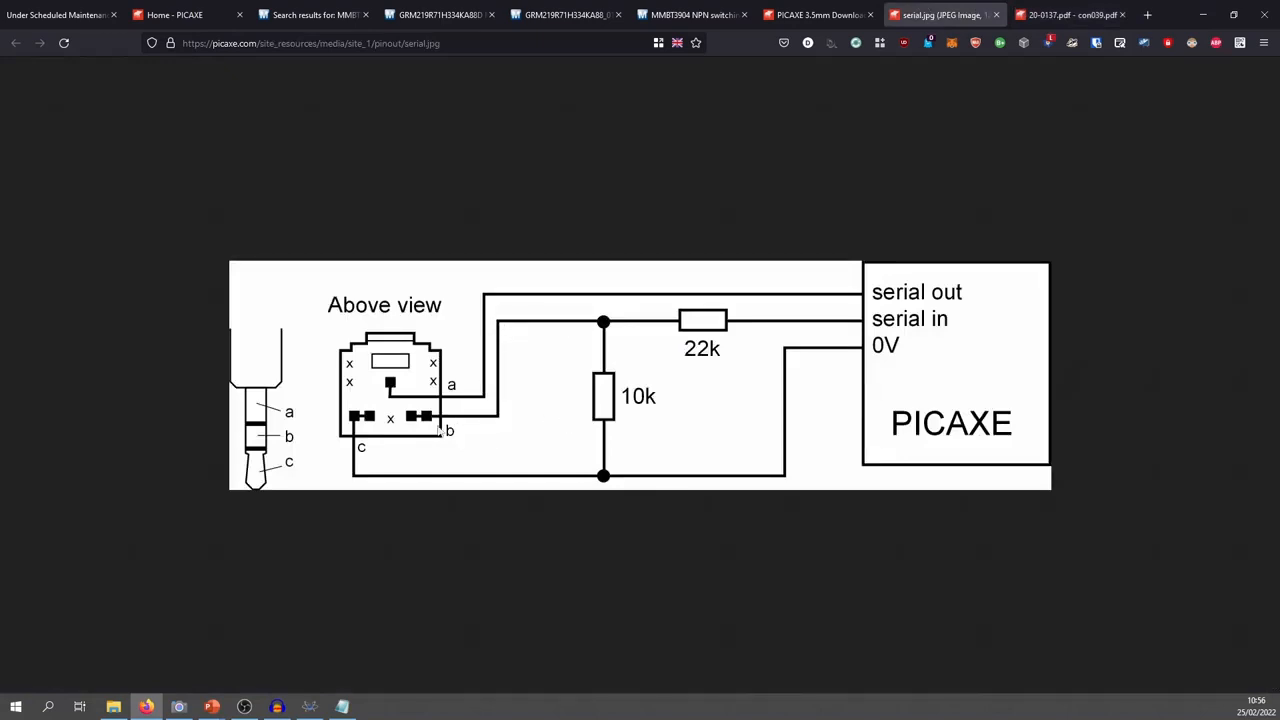
pyautogui.hotkey('alt', 'Tab')
pyautogui.hotkey('alt', 'Tab')
pyautogui.click(800, 22)
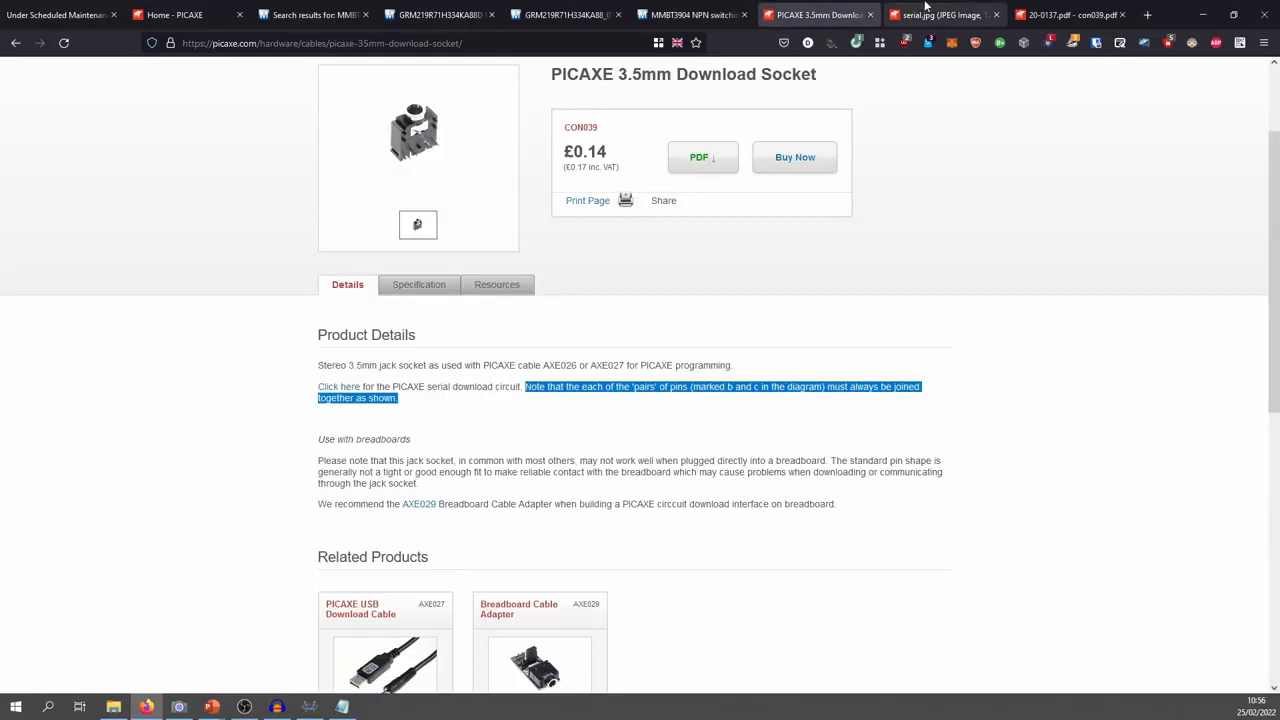
pyautogui.click(923, 9)
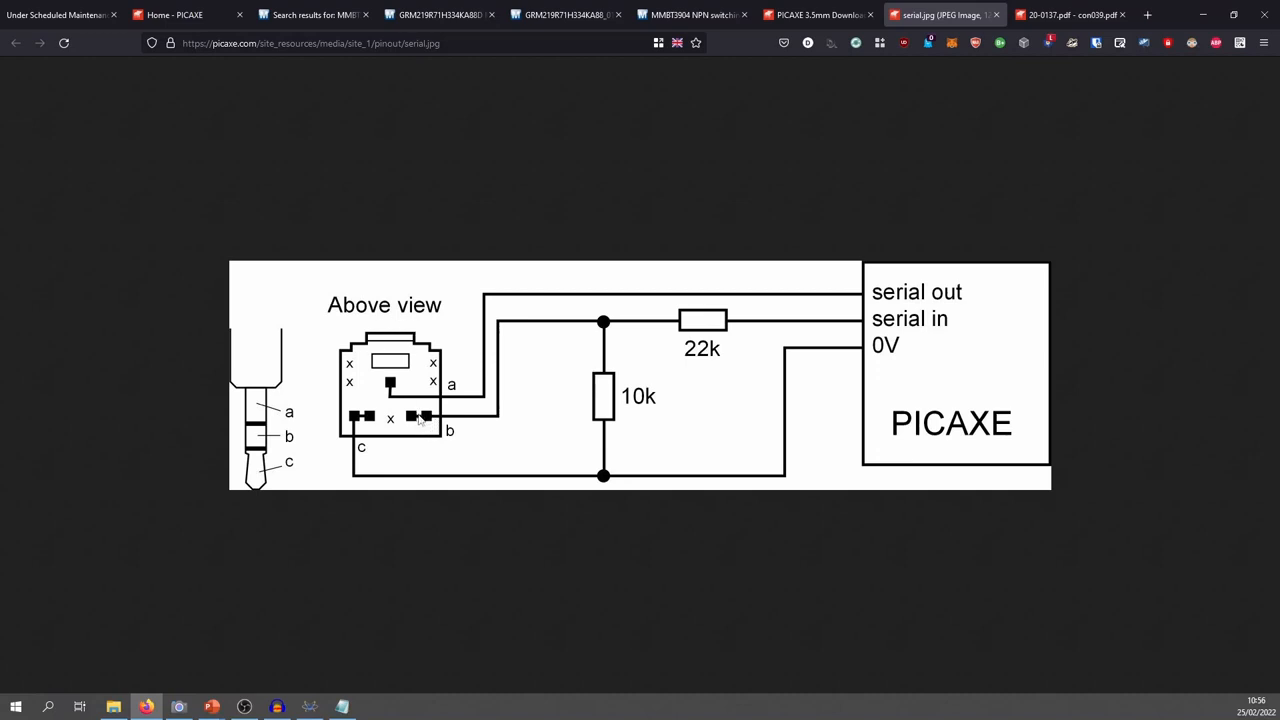
pyautogui.hotkey('alt', 'Tab')
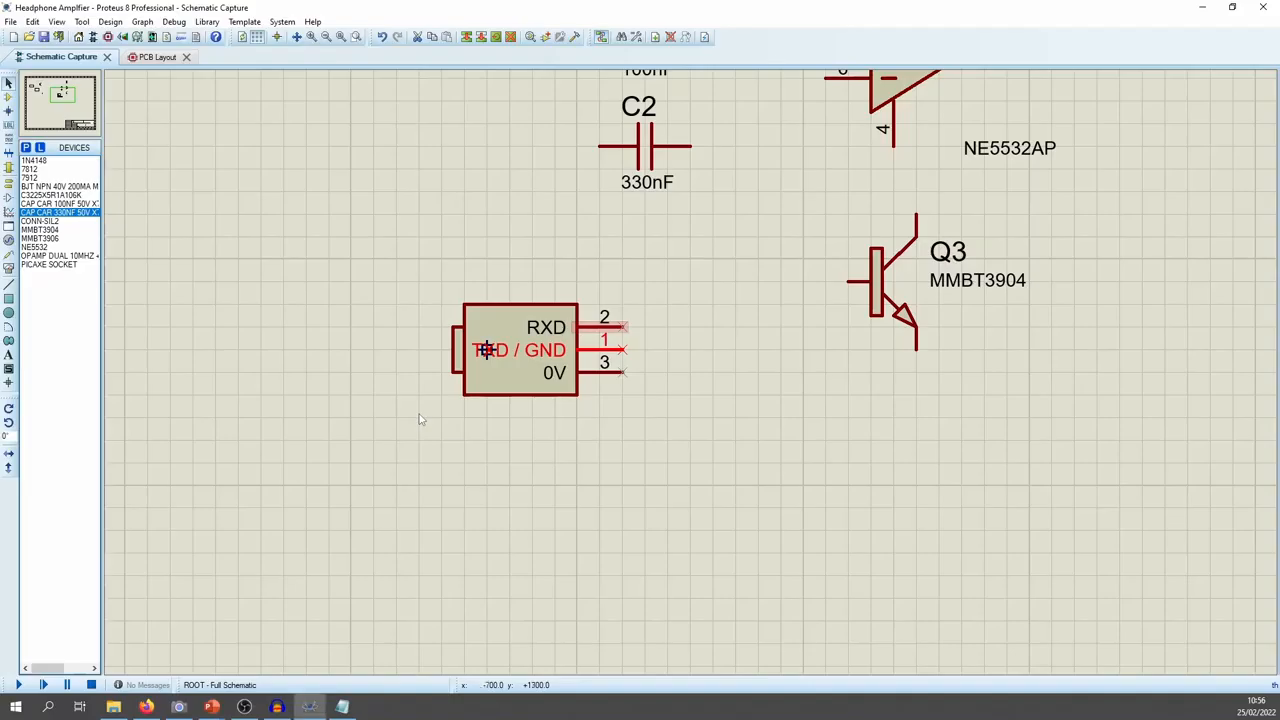
pyautogui.click(153, 58)
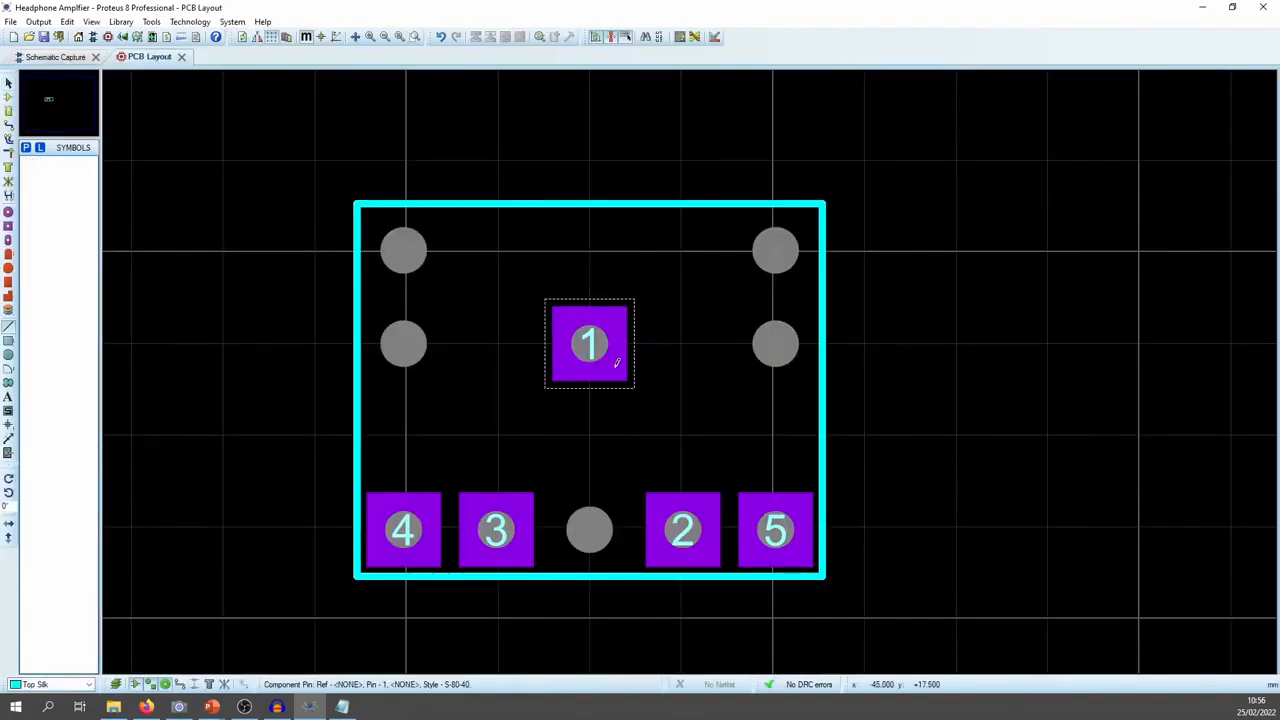
pyautogui.hotkey('alt', 'Tab')
pyautogui.hotkey('alt', 'Tab')
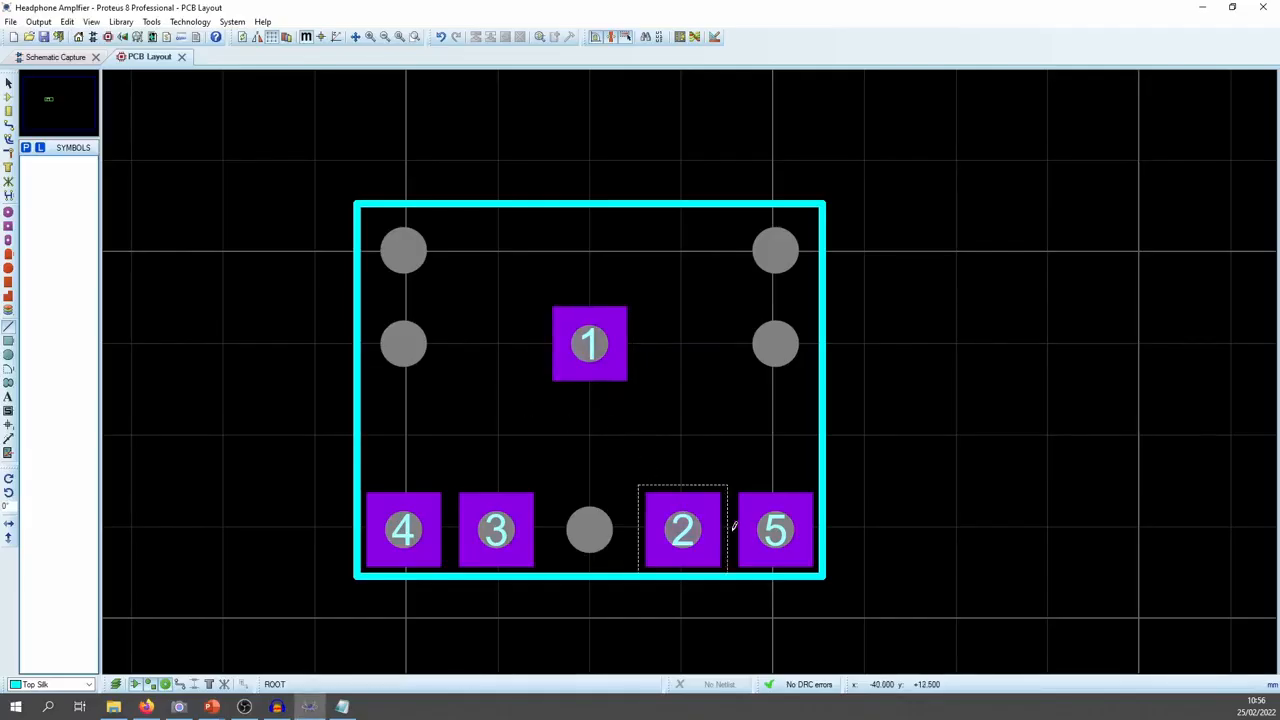
# Rename the schematic symbol's RXD pin as "RXD / R" and set its default pin number to 2,5
pyautogui.click(48, 57)
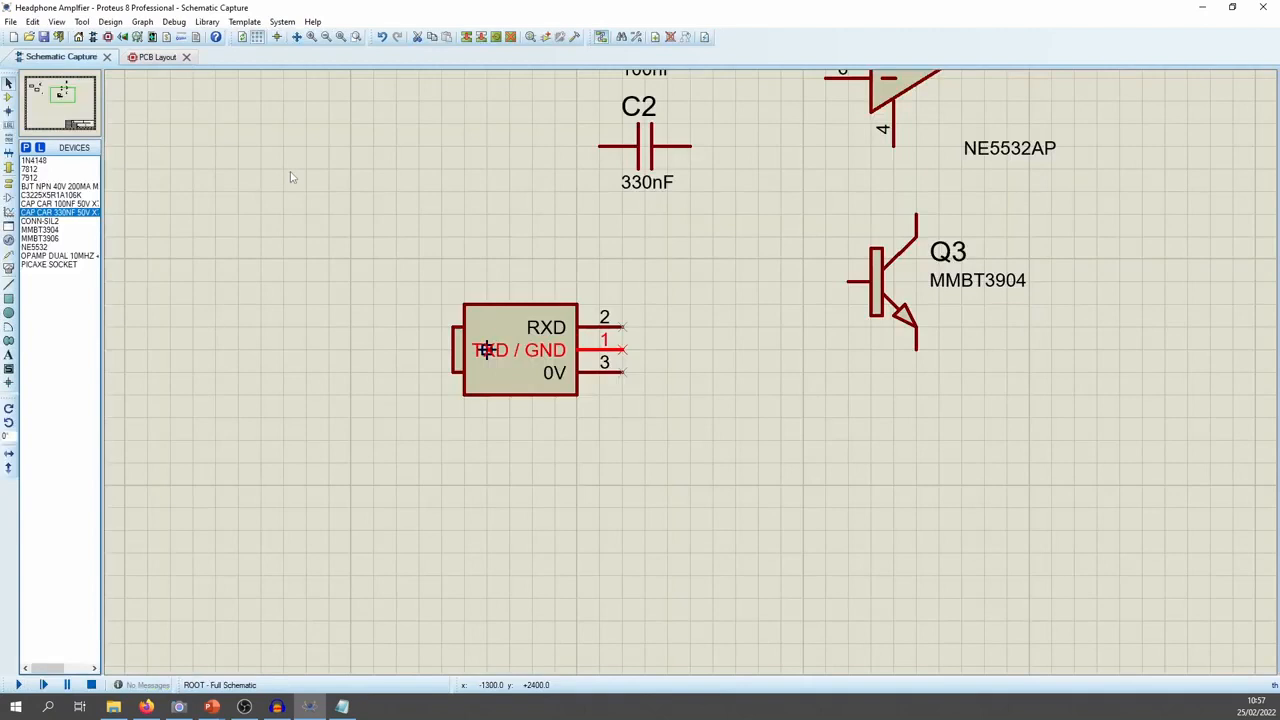
pyautogui.doubleClick(608, 326)
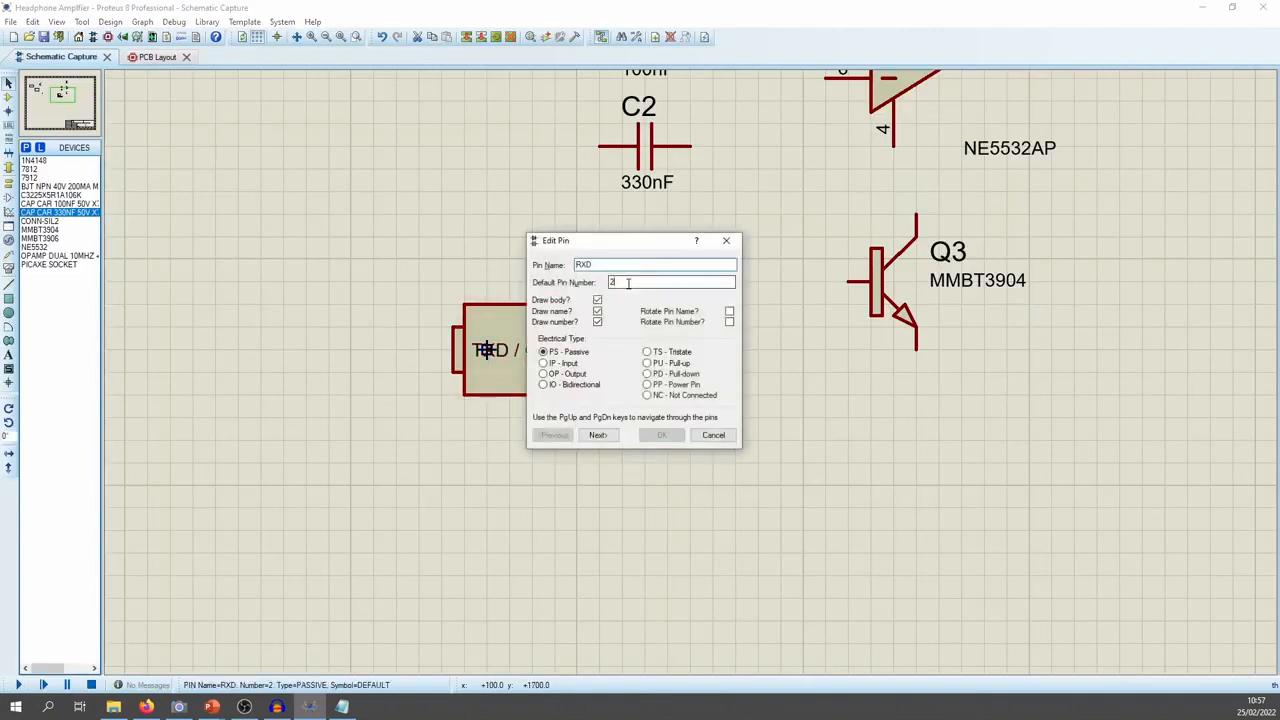
pyautogui.doubleClick(628, 283)
pyautogui.write(',5')
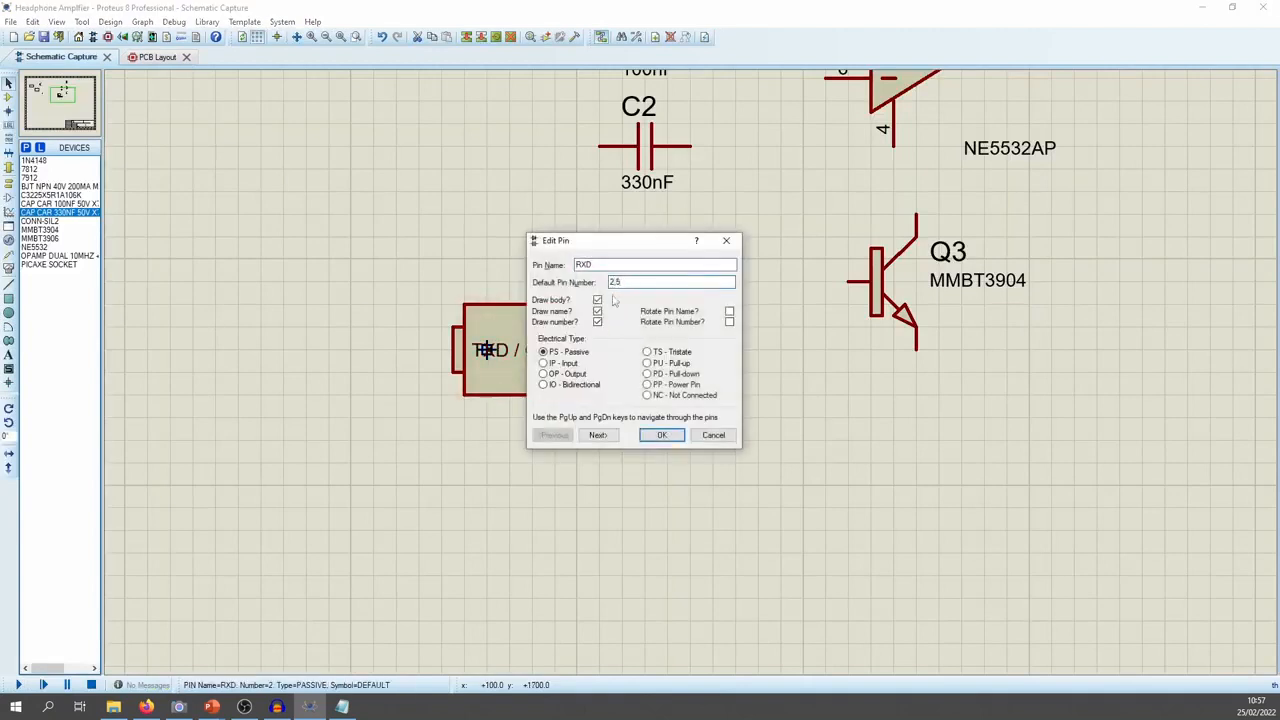
pyautogui.click(597, 264)
pyautogui.moveTo(594, 248); pyautogui.dragTo(651, 272)
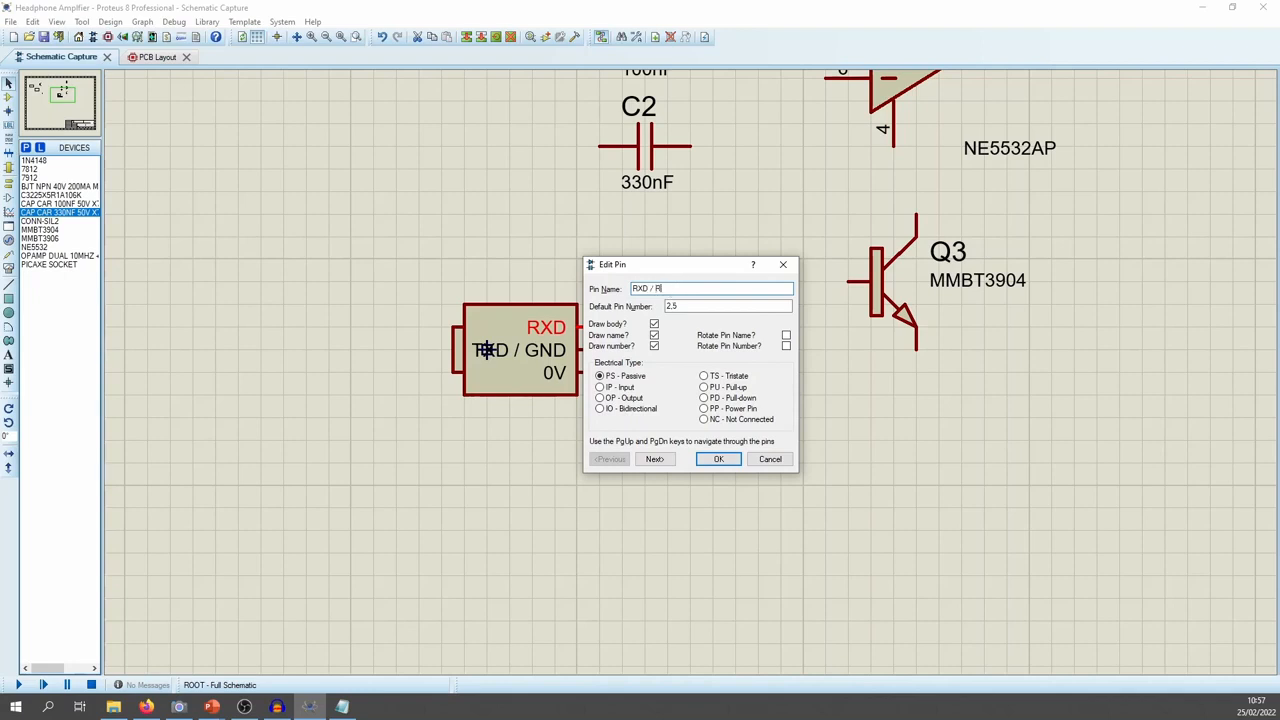
pyautogui.click(718, 459)
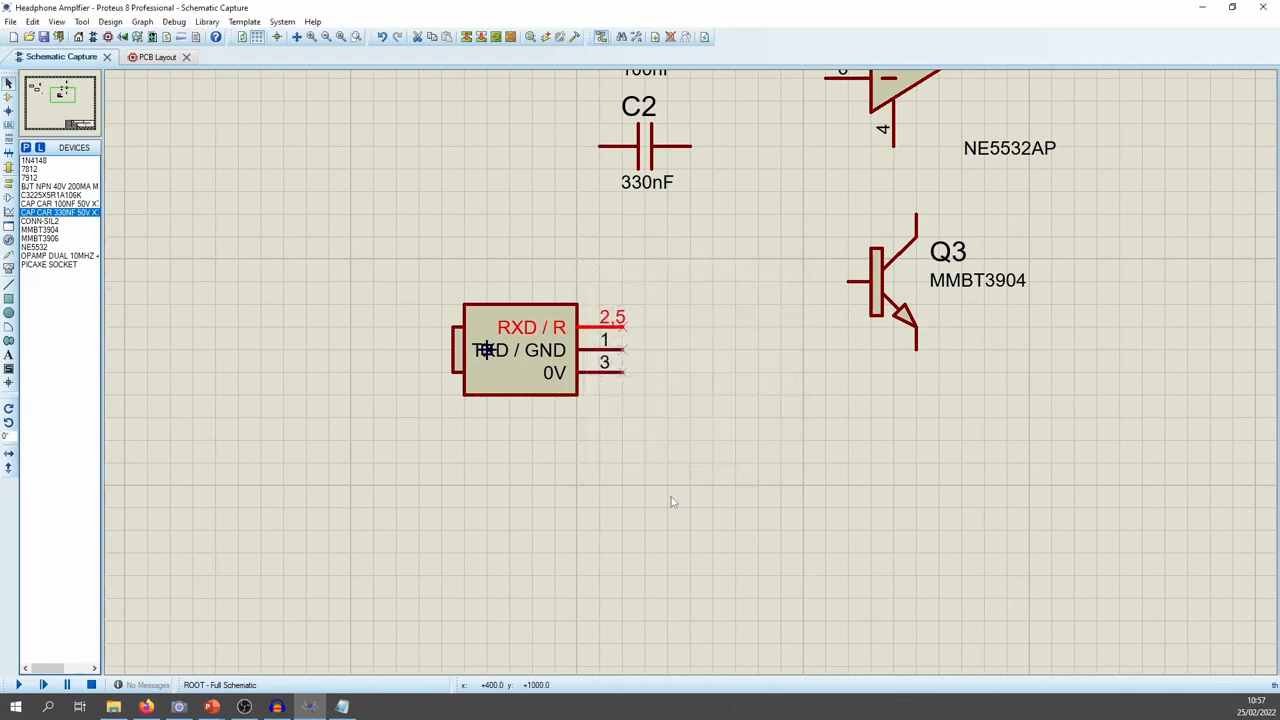
# Check the 0V pin's properties against the serial circuit drawing's contact c and the numbered footprint pads
pyautogui.doubleClick(604, 380)
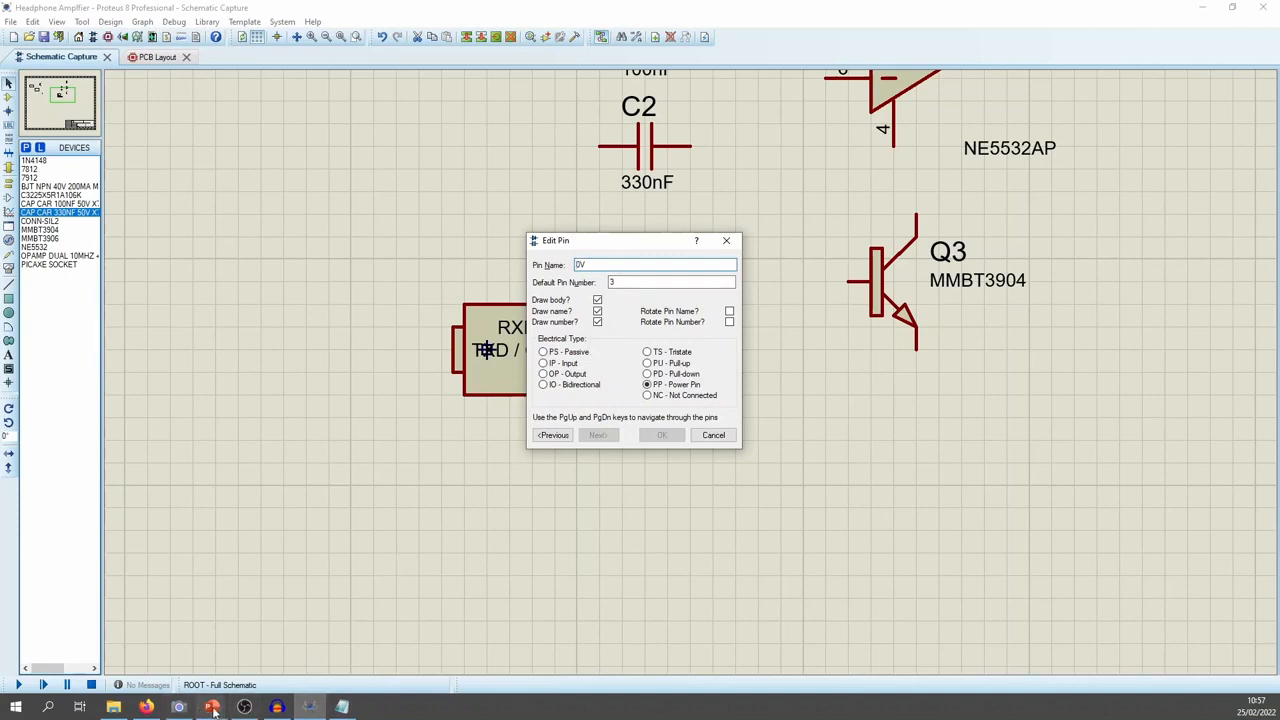
pyautogui.click(146, 707)
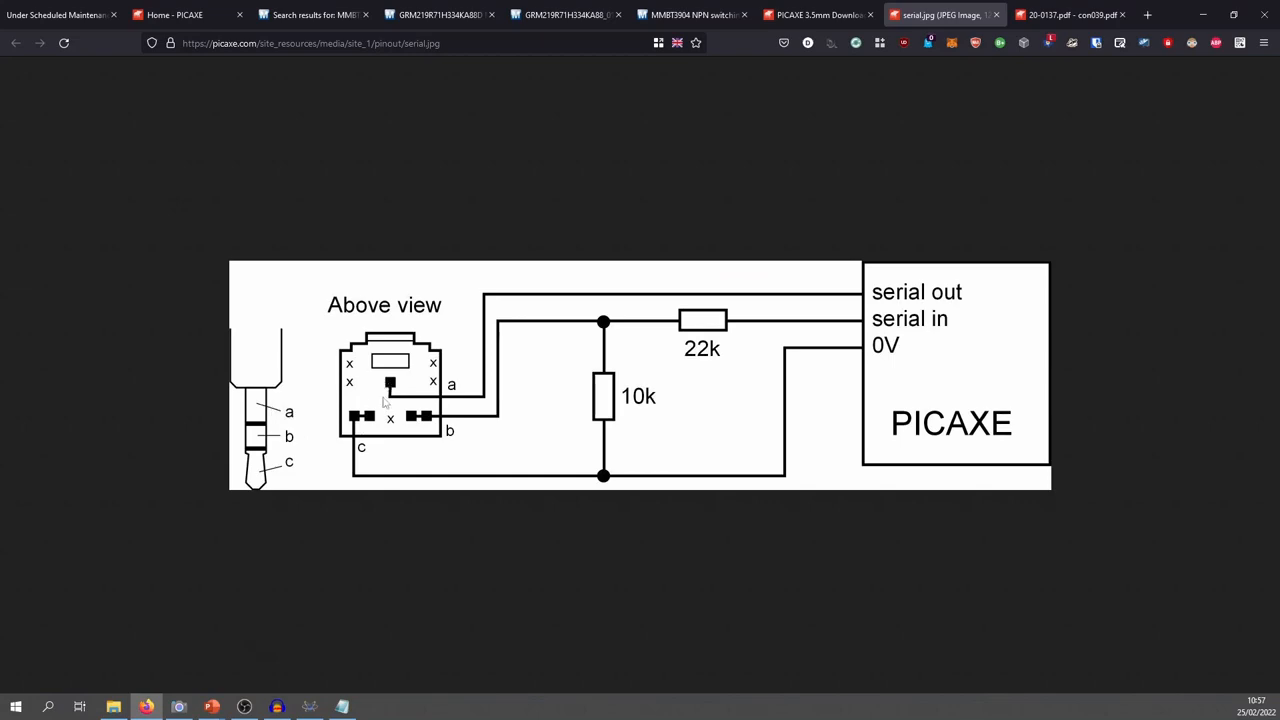
pyautogui.hotkey('alt', 'Tab')
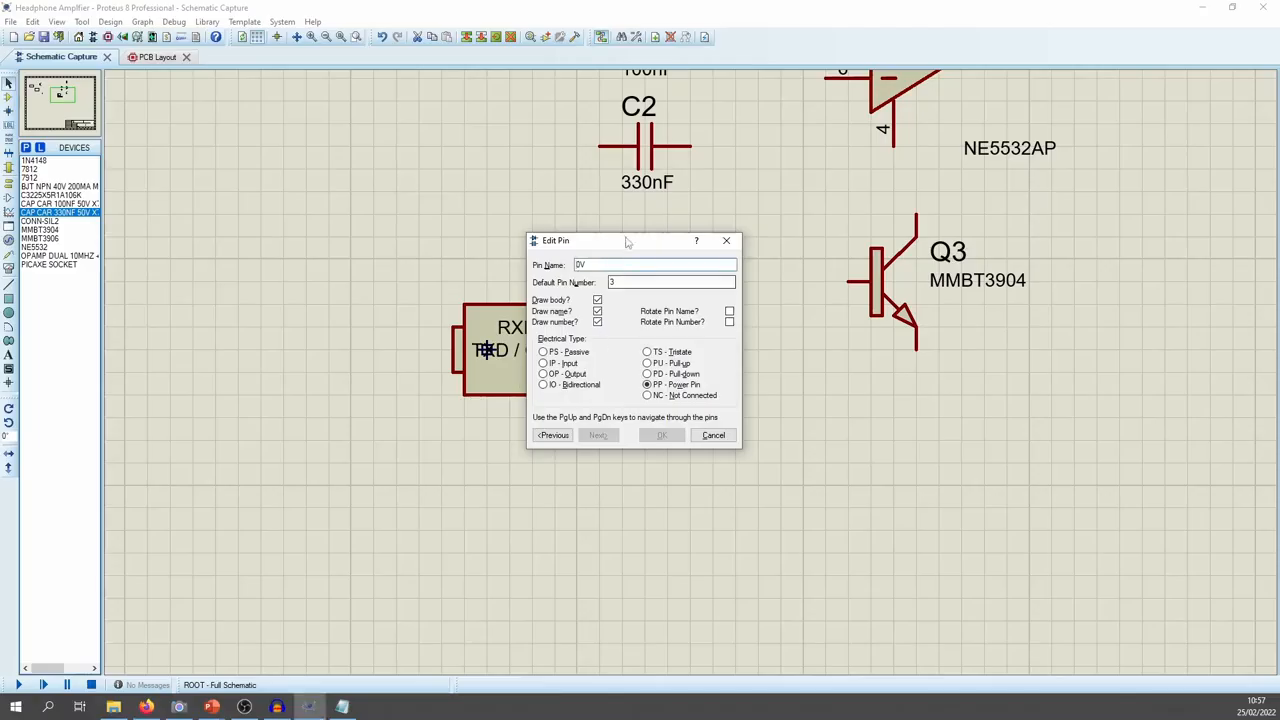
pyautogui.moveTo(629, 242); pyautogui.dragTo(656, 236)
pyautogui.hotkey('alt', 'Tab')
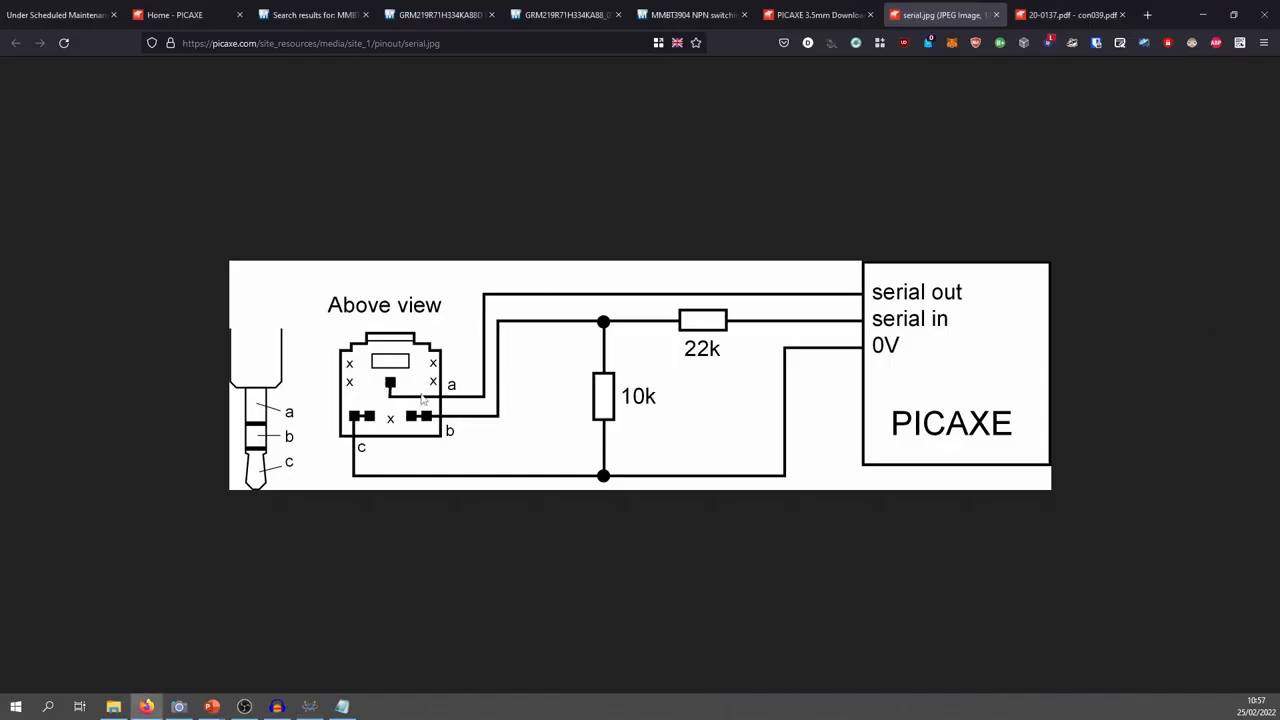
pyautogui.hotkey('alt', 'Tab')
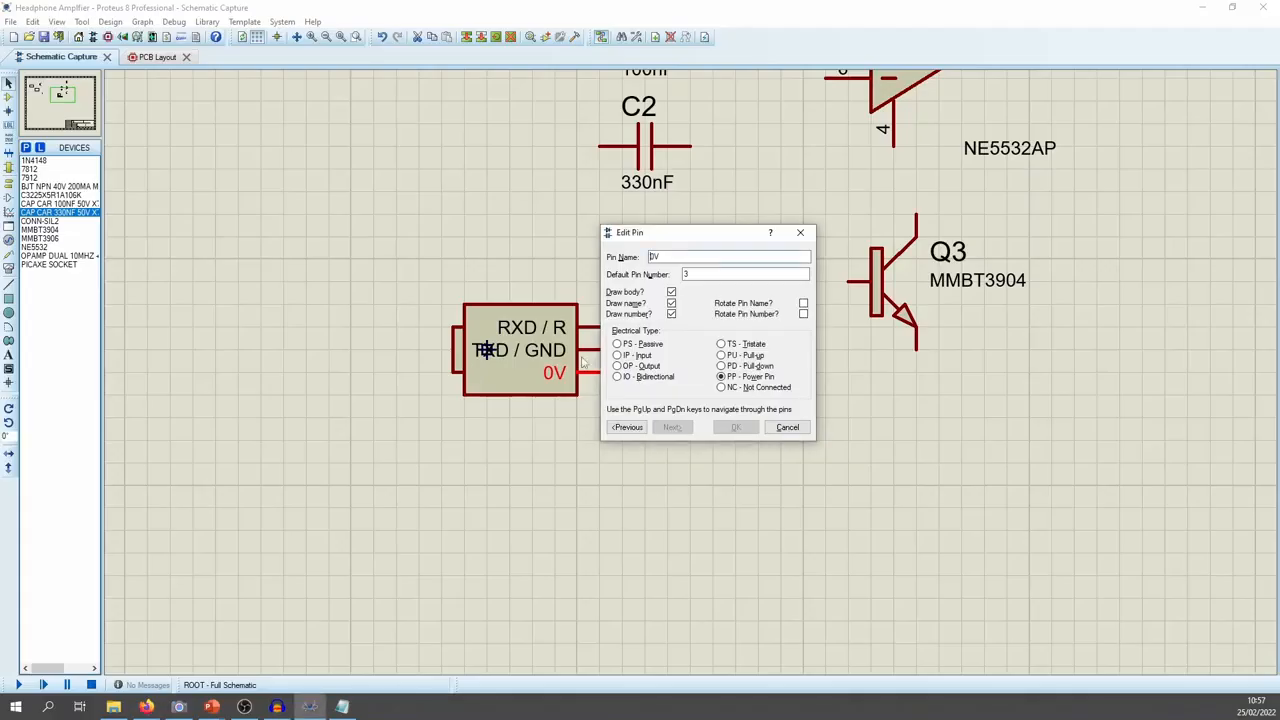
pyautogui.click(789, 430)
pyautogui.click(153, 56)
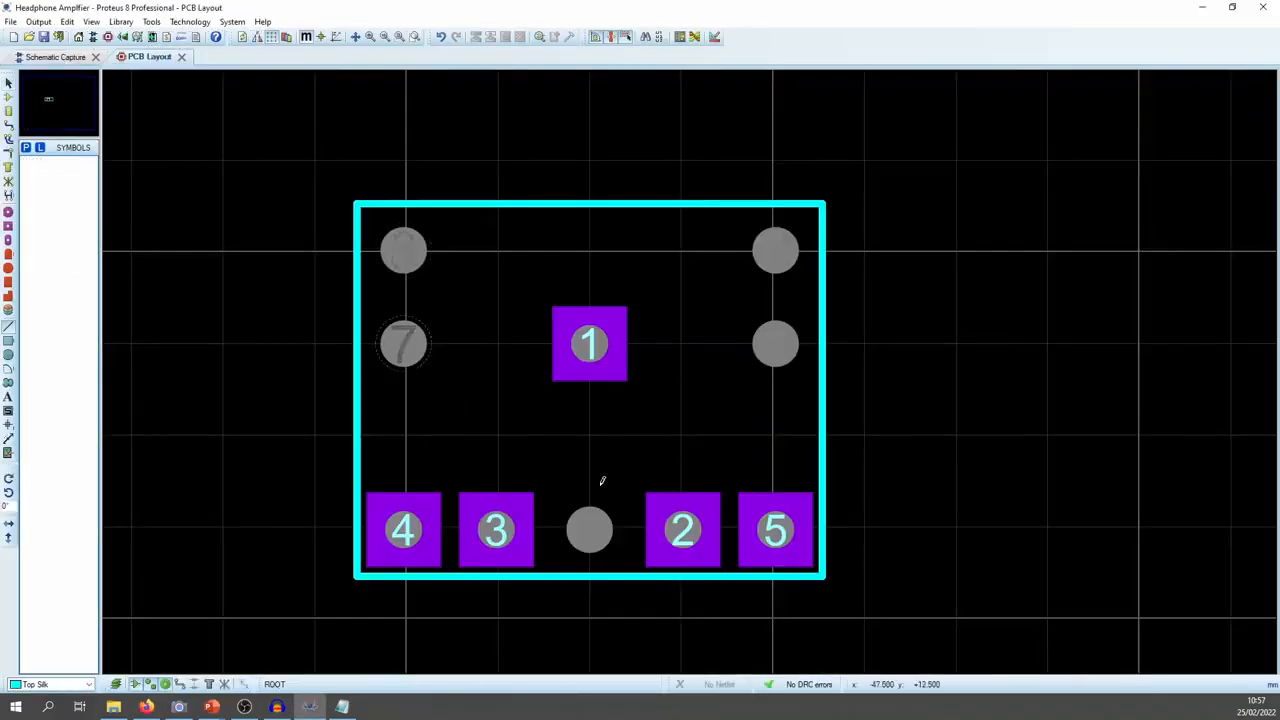
pyautogui.hotkey('alt', 'Tab')
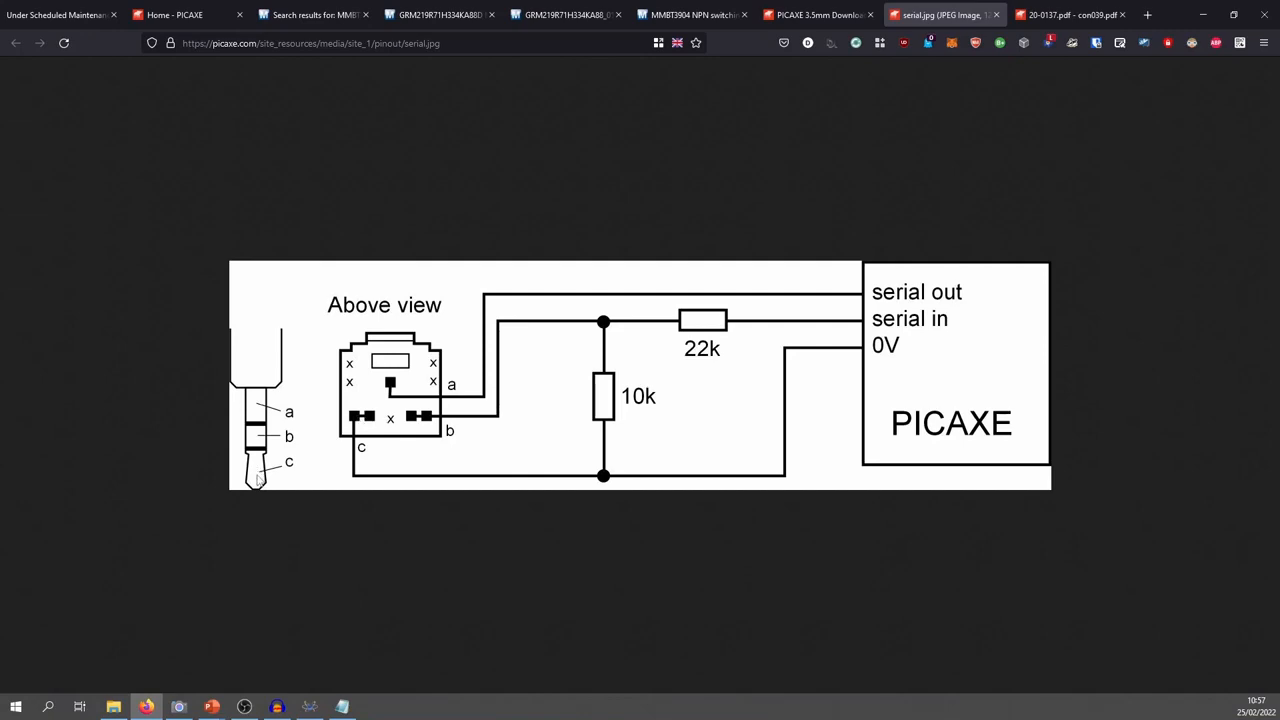
pyautogui.hotkey('alt', 'Tab')
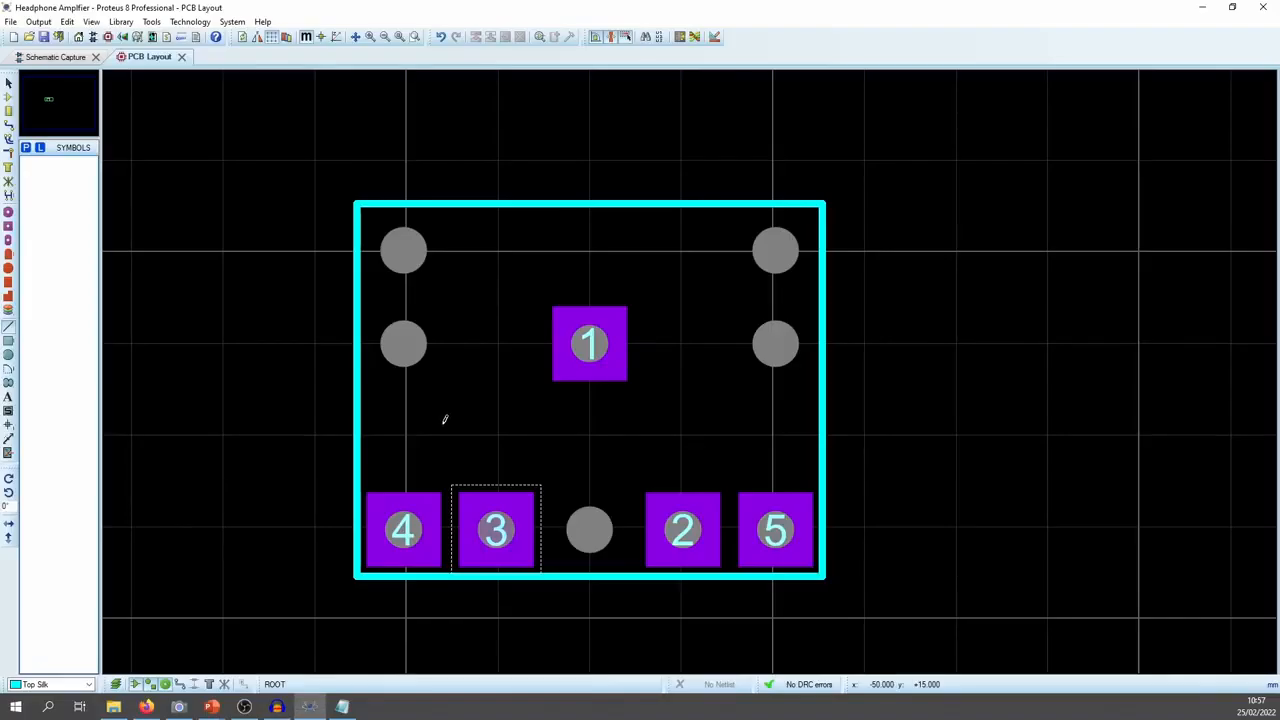
# Rename the schematic symbol's 0V pin as "0V / L" and set its default pin number to 3,4
pyautogui.click(55, 57)
pyautogui.doubleClick(611, 373)
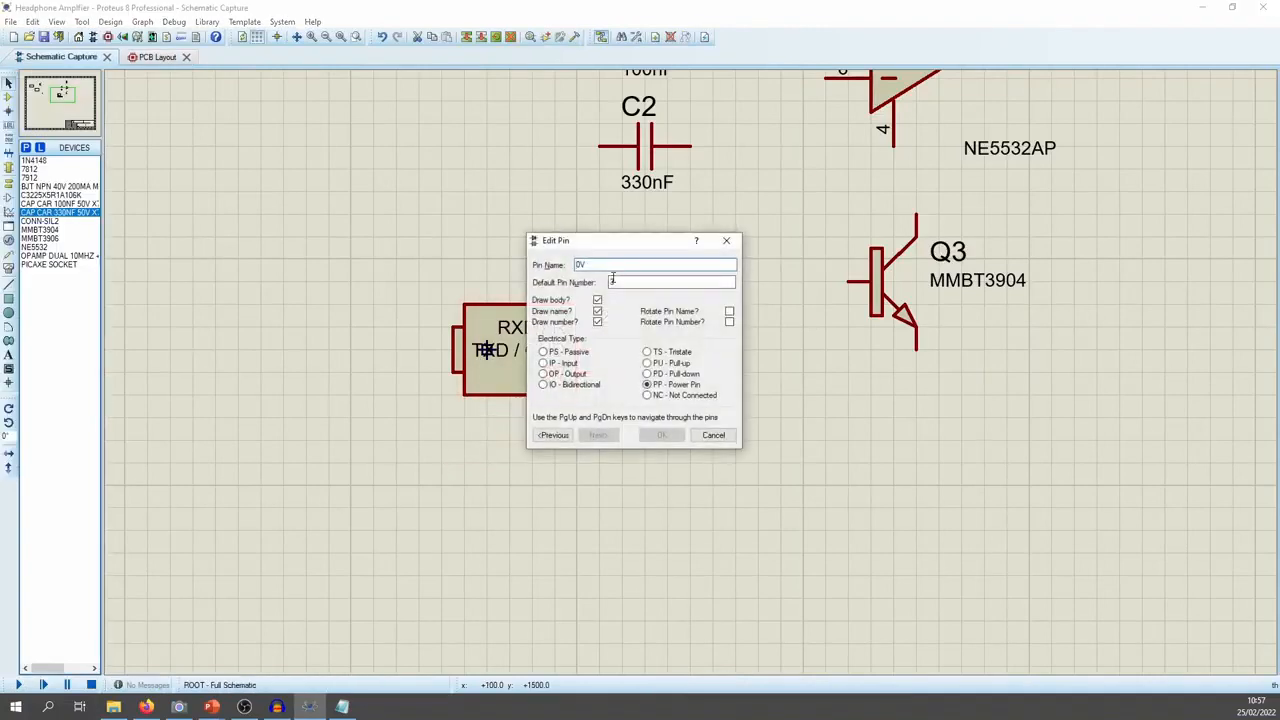
pyautogui.write(',4')
pyautogui.click(622, 264)
pyautogui.click(661, 438)
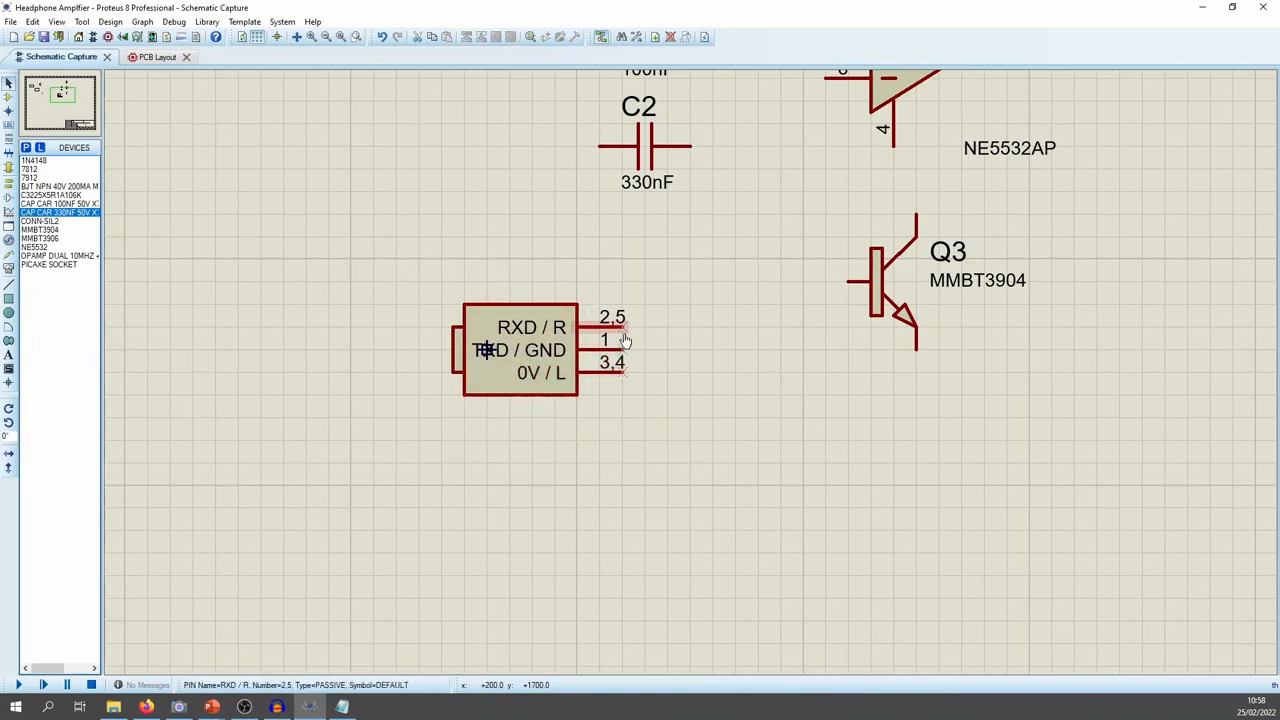
# View the socket's script block without changing it and make the global PROPERTIES text style visible
pyautogui.doubleClick(541, 449)
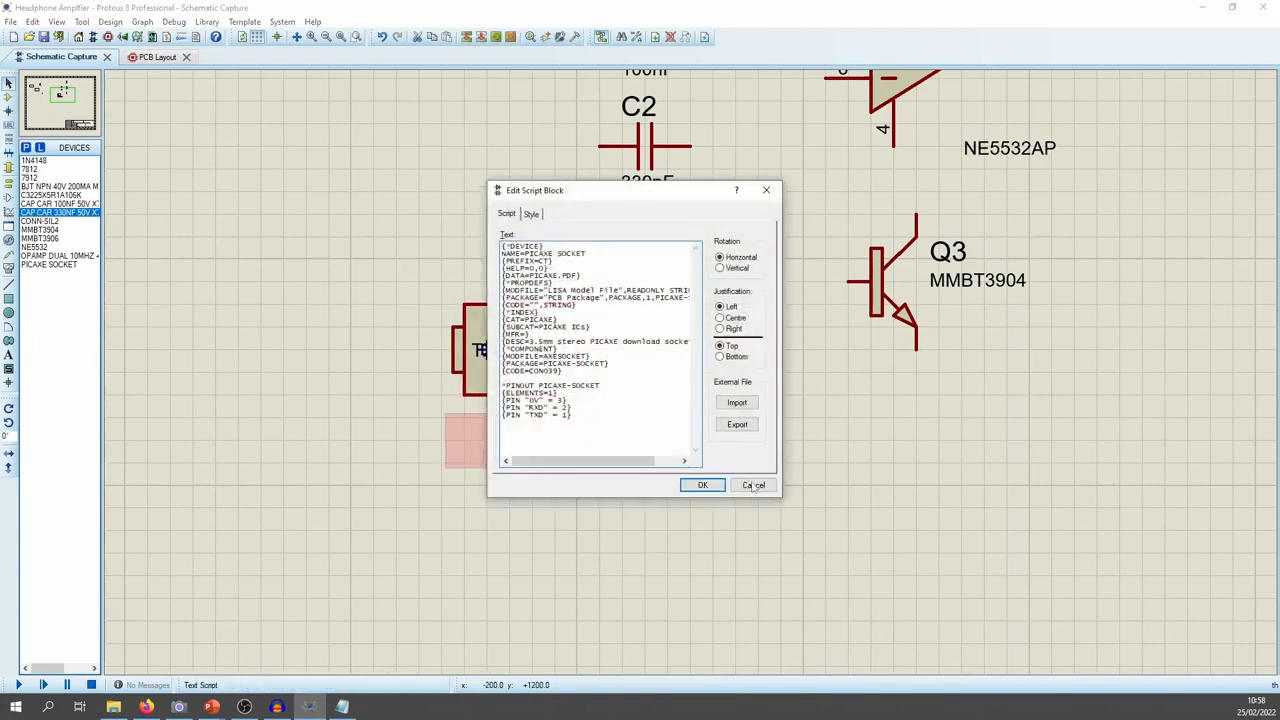
pyautogui.click(753, 486)
pyautogui.click(278, 22)
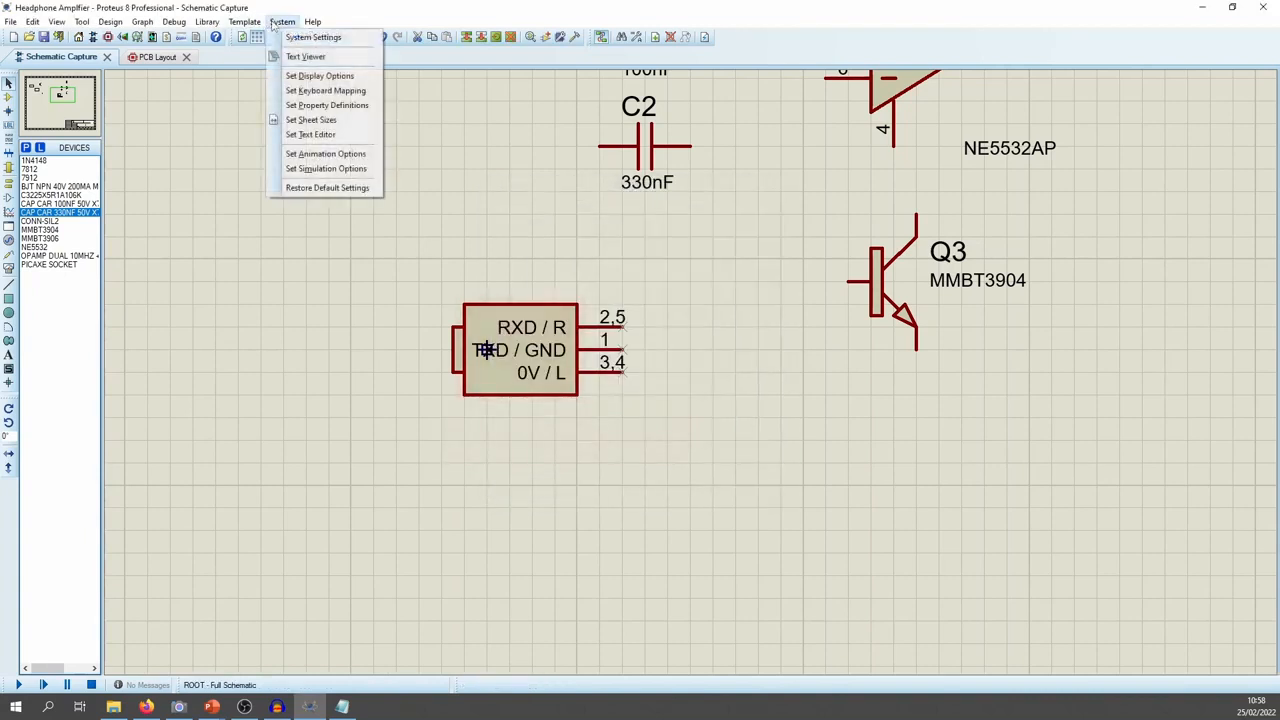
pyautogui.moveTo(245, 22)
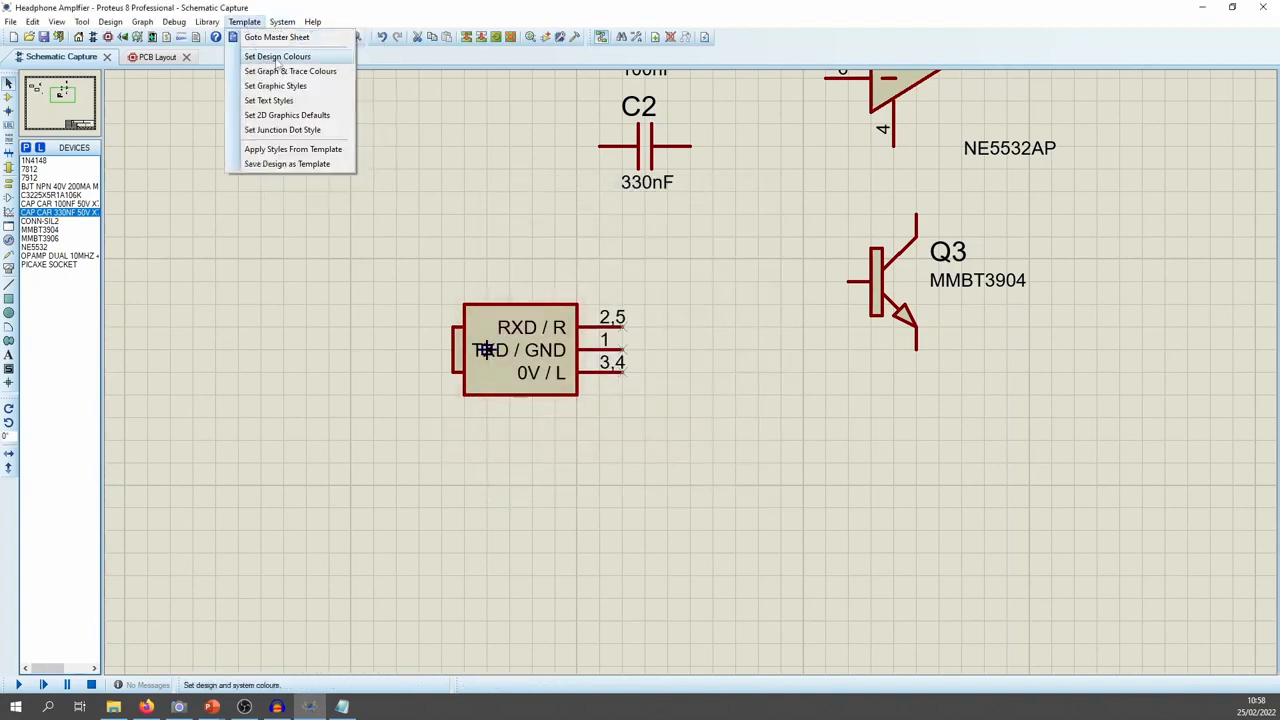
pyautogui.click(294, 102)
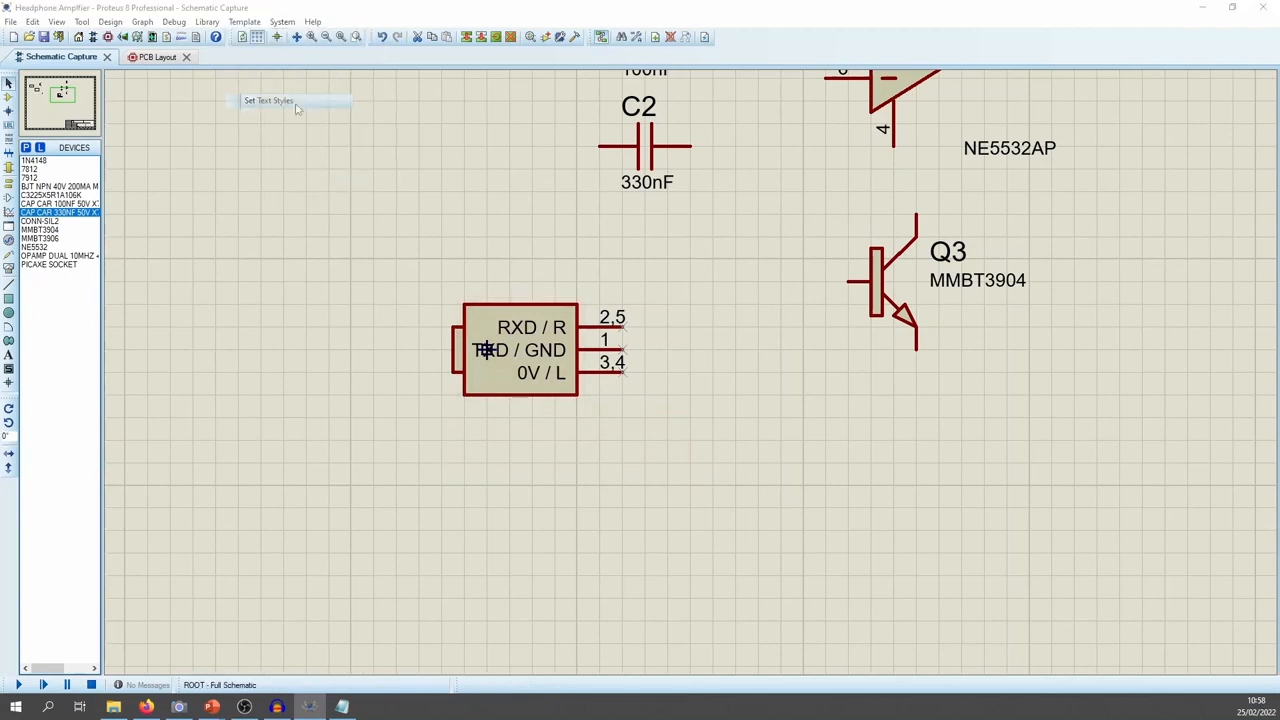
pyautogui.click(676, 259)
pyautogui.click(670, 288)
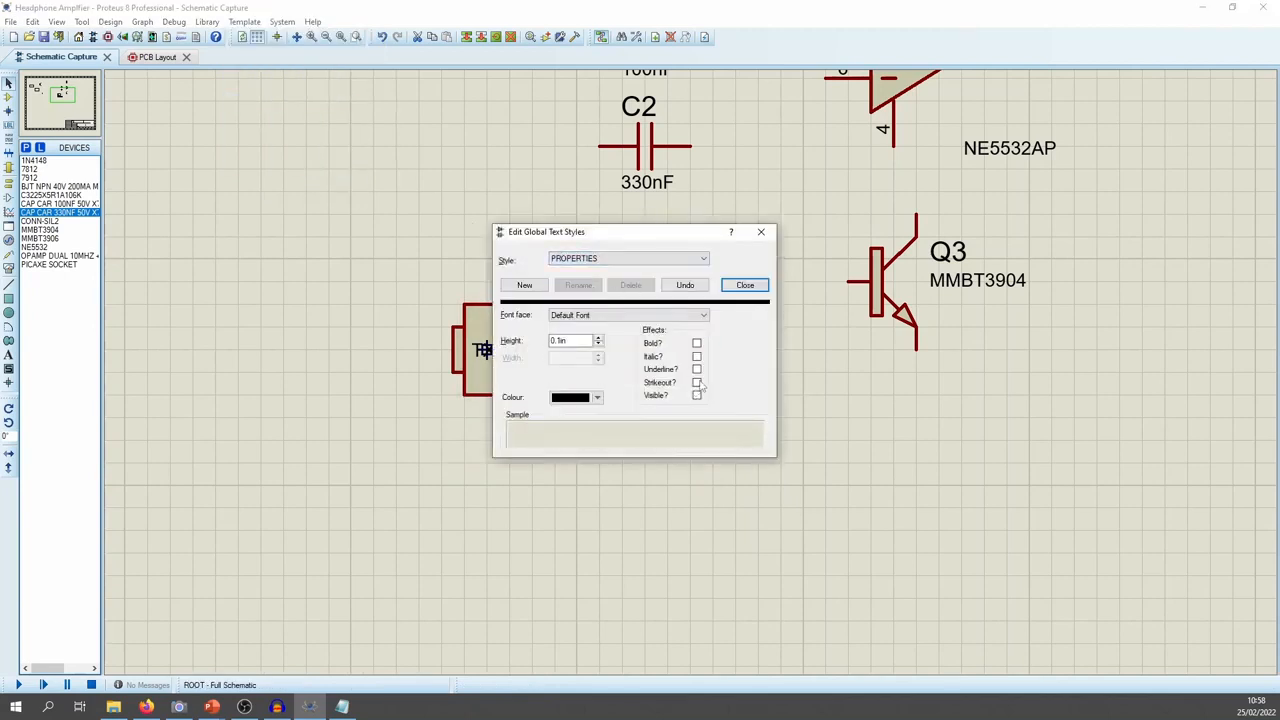
pyautogui.click(745, 286)
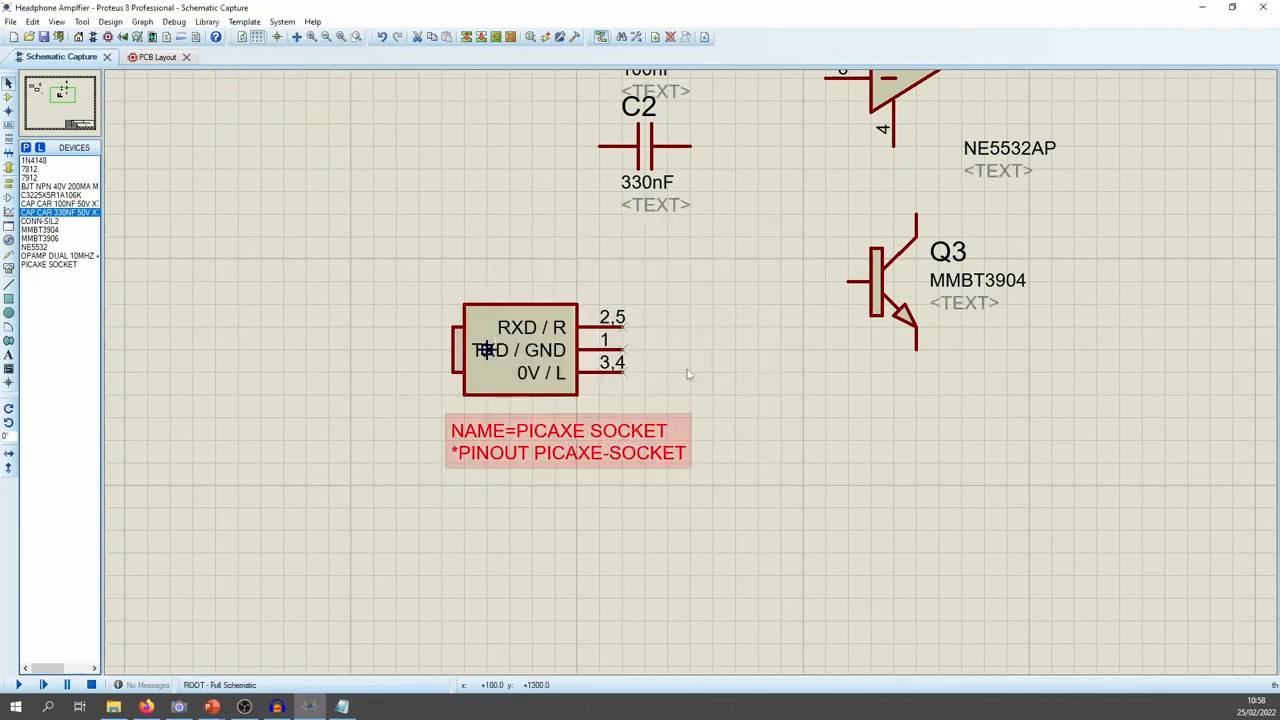
# View the socket's script block again and hide the global PROPERTIES text style
pyautogui.doubleClick(551, 449)
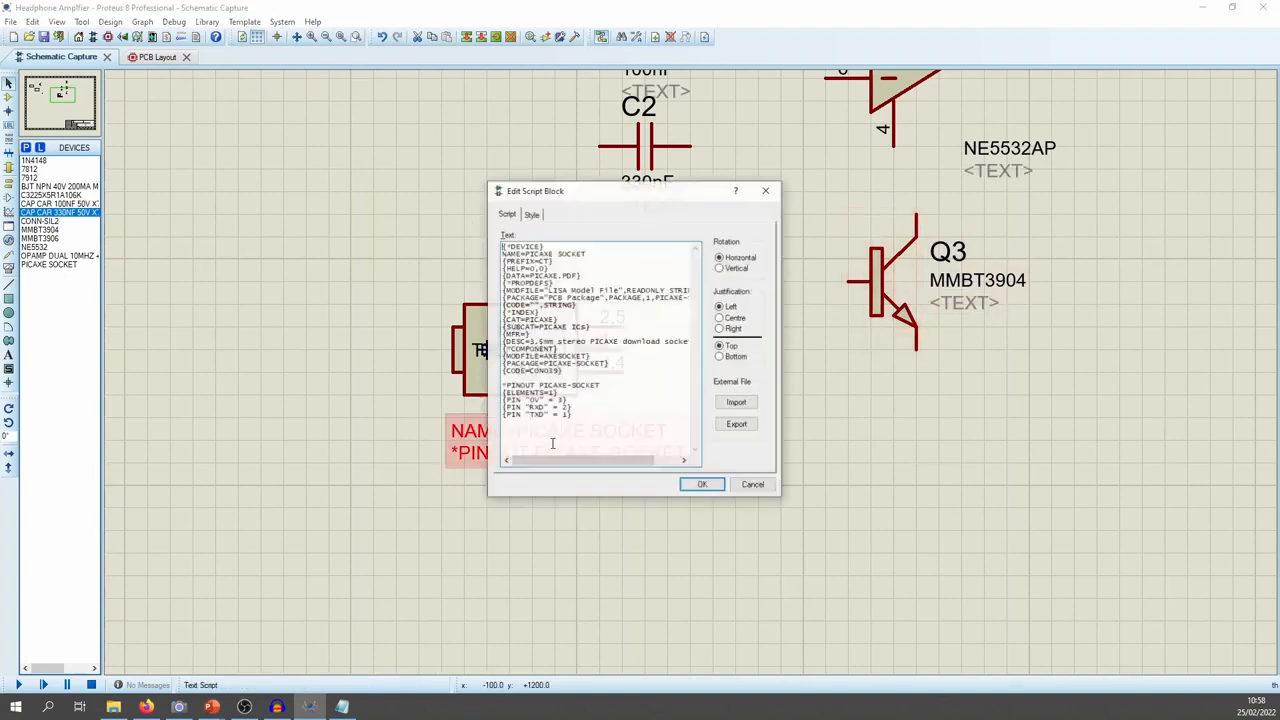
pyautogui.press('Escape')
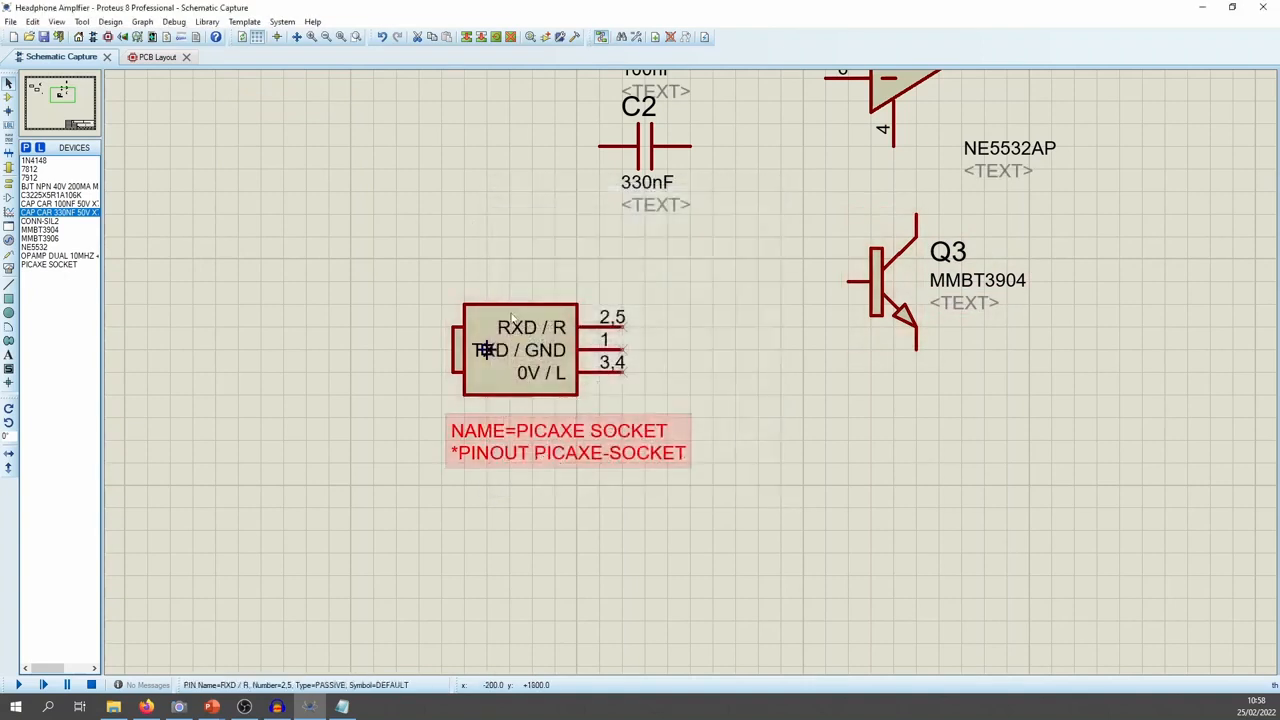
pyautogui.click(244, 21)
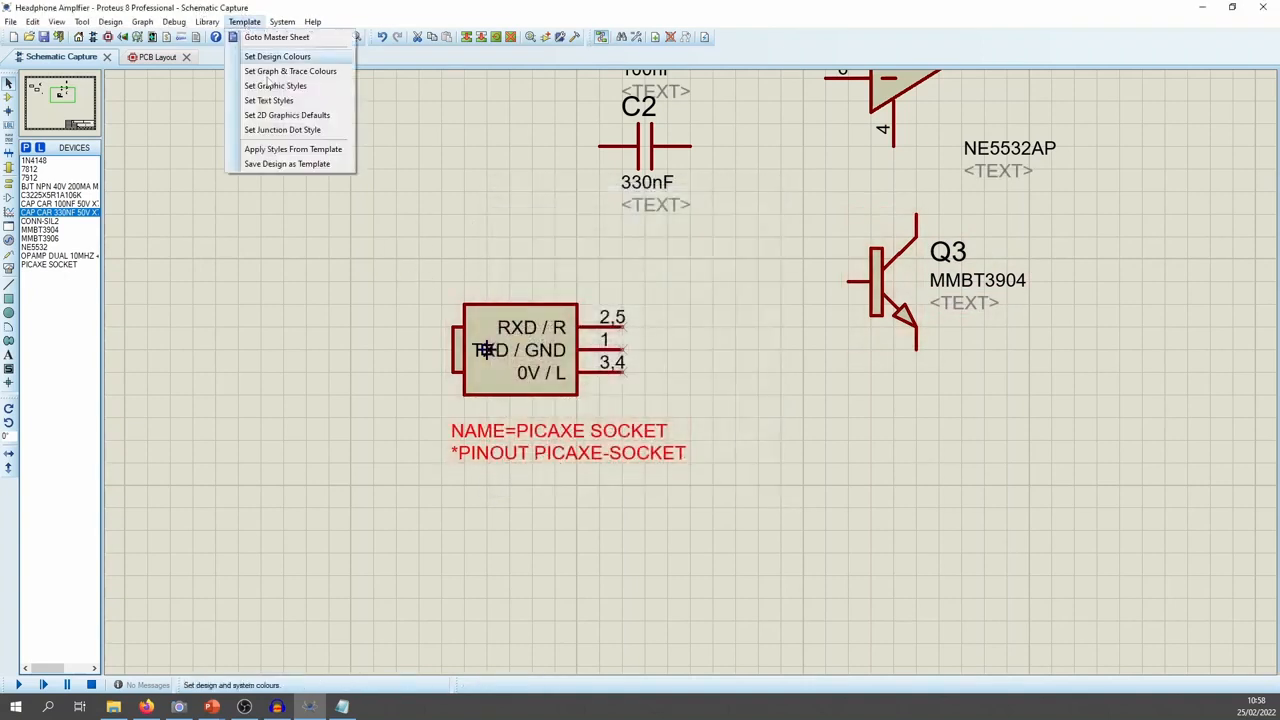
pyautogui.click(266, 101)
pyautogui.click(690, 259)
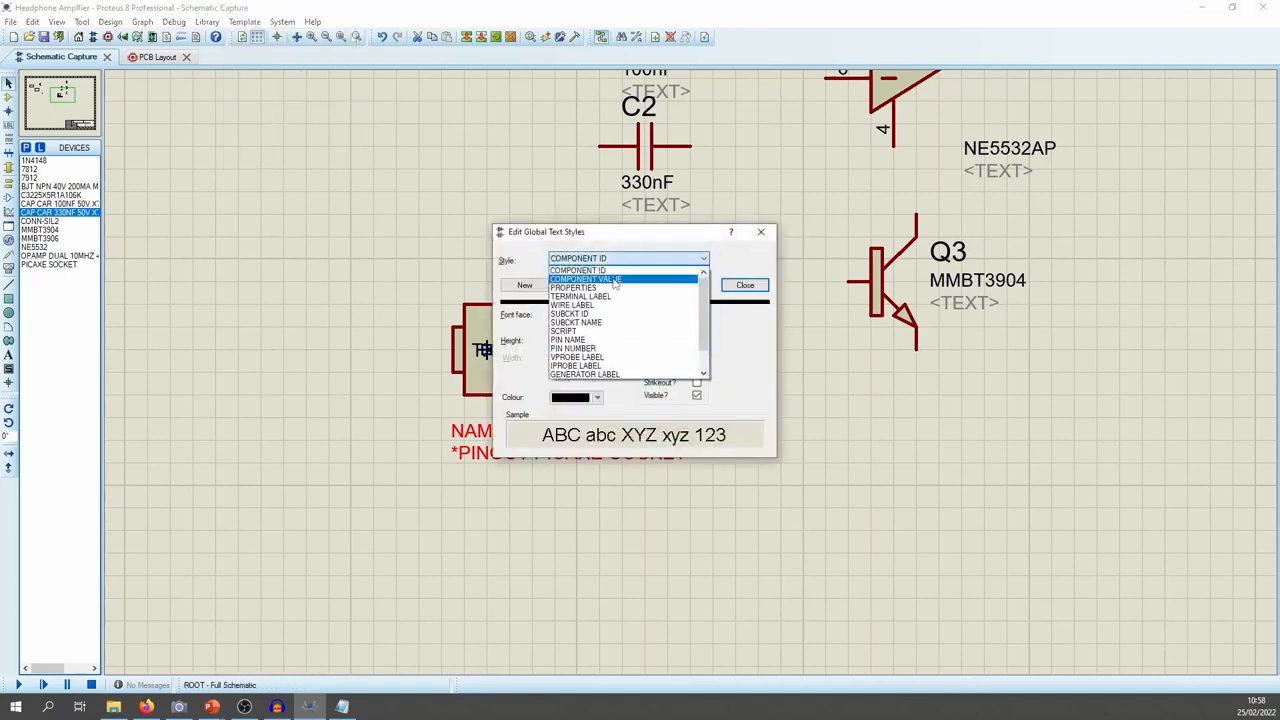
pyautogui.click(675, 381)
pyautogui.click(697, 395)
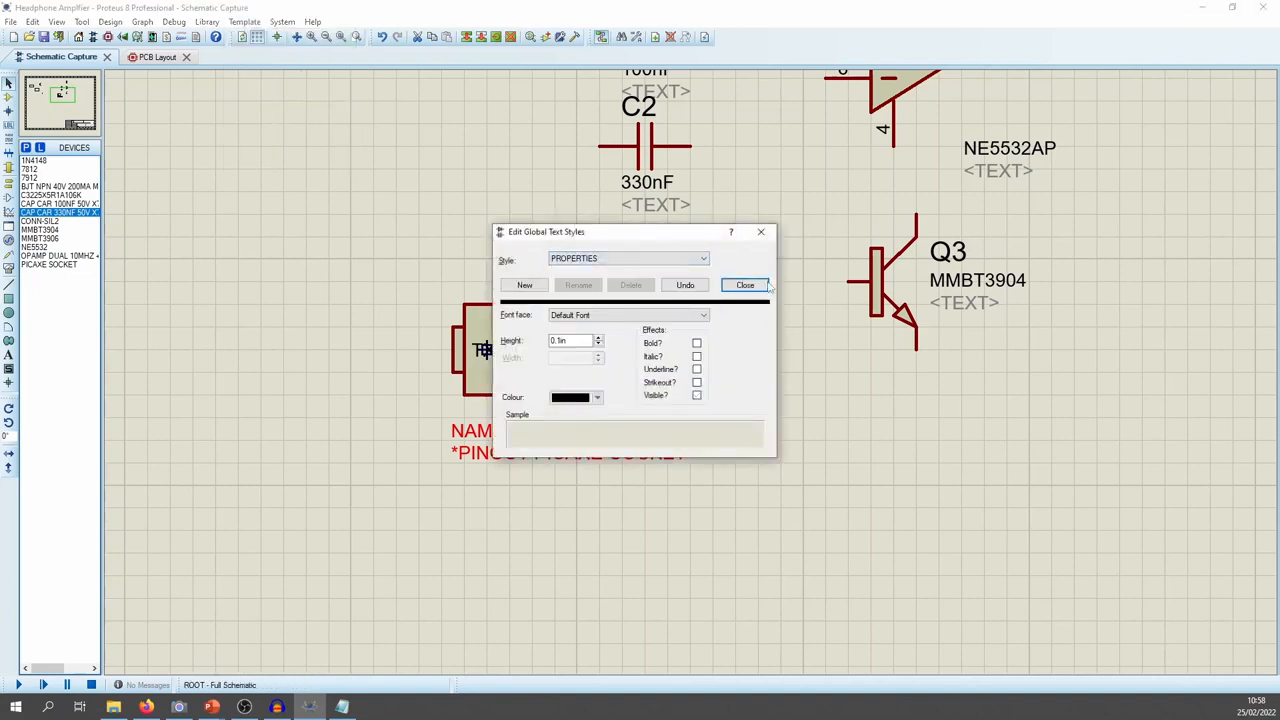
pyautogui.click(745, 285)
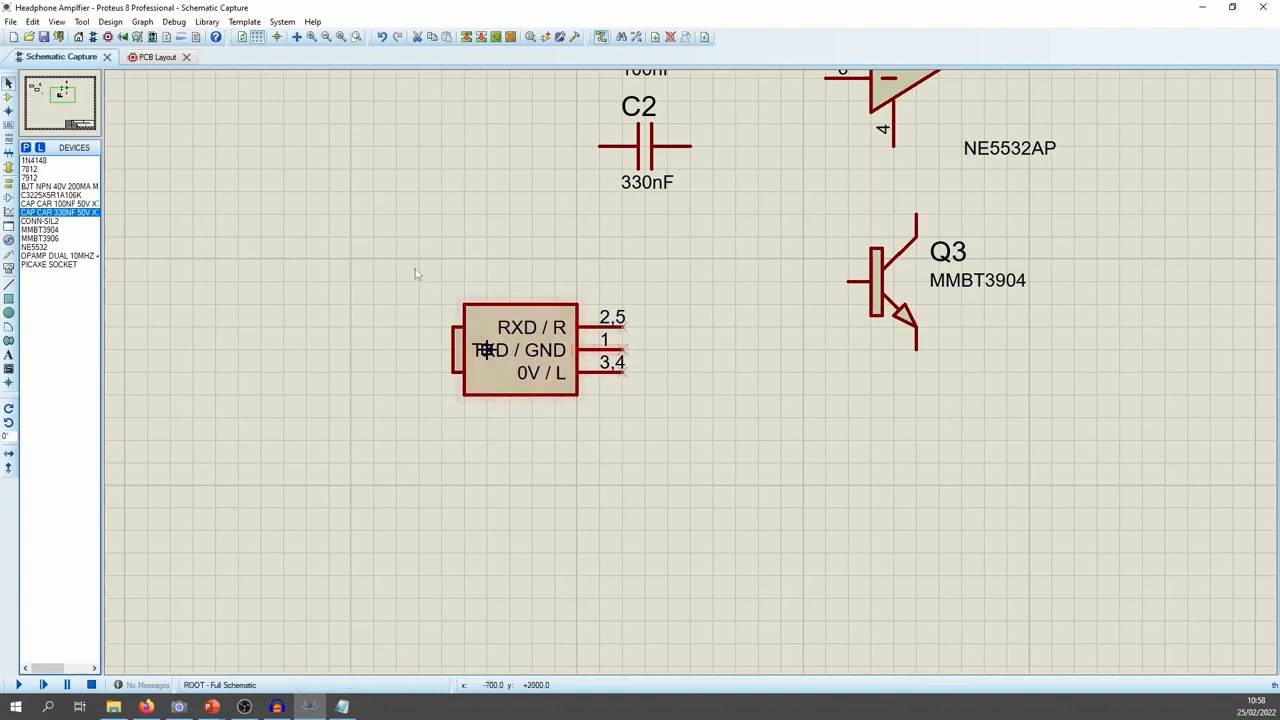
pyautogui.moveTo(418, 258); pyautogui.dragTo(690, 417)
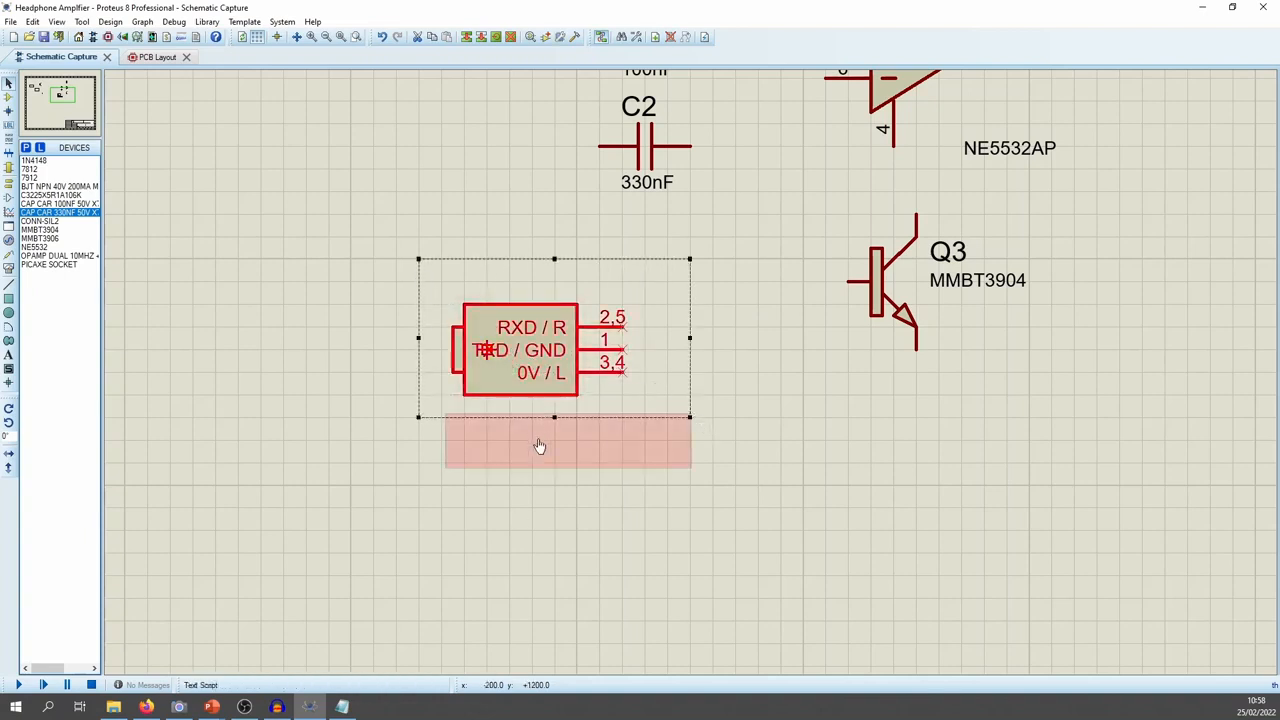
pyautogui.rightClick(543, 321)
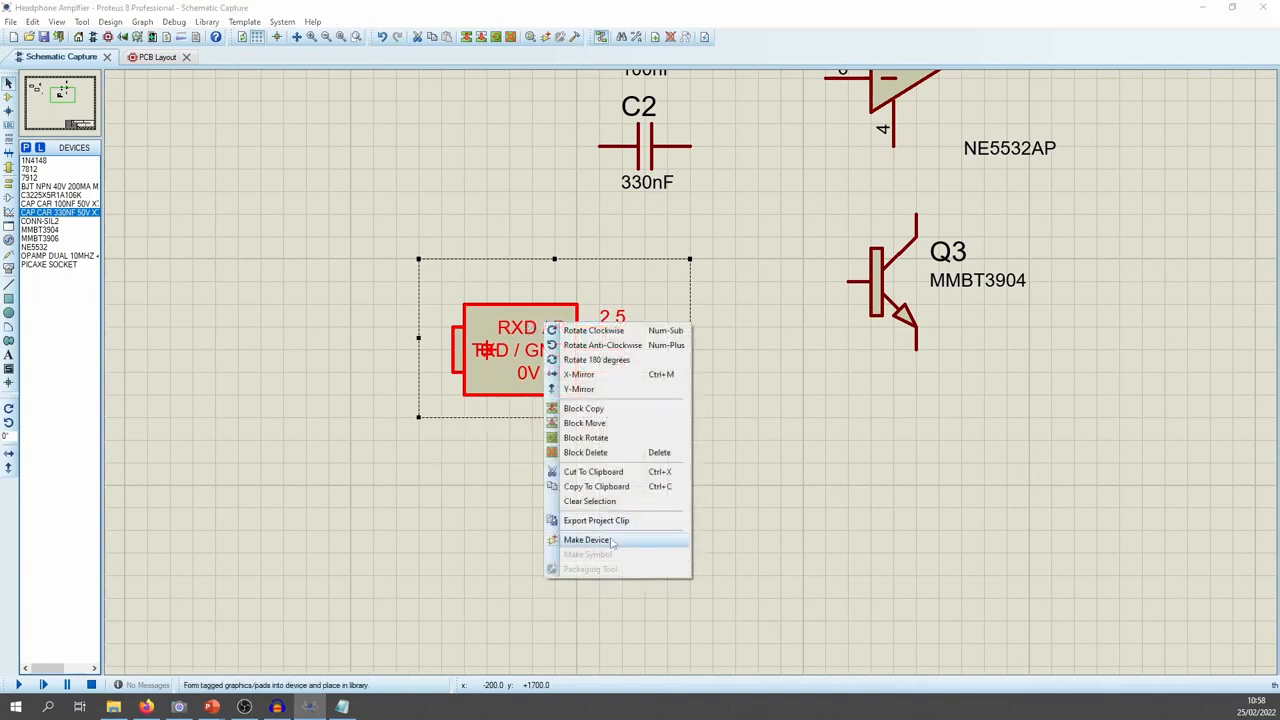
pyautogui.click(610, 541)
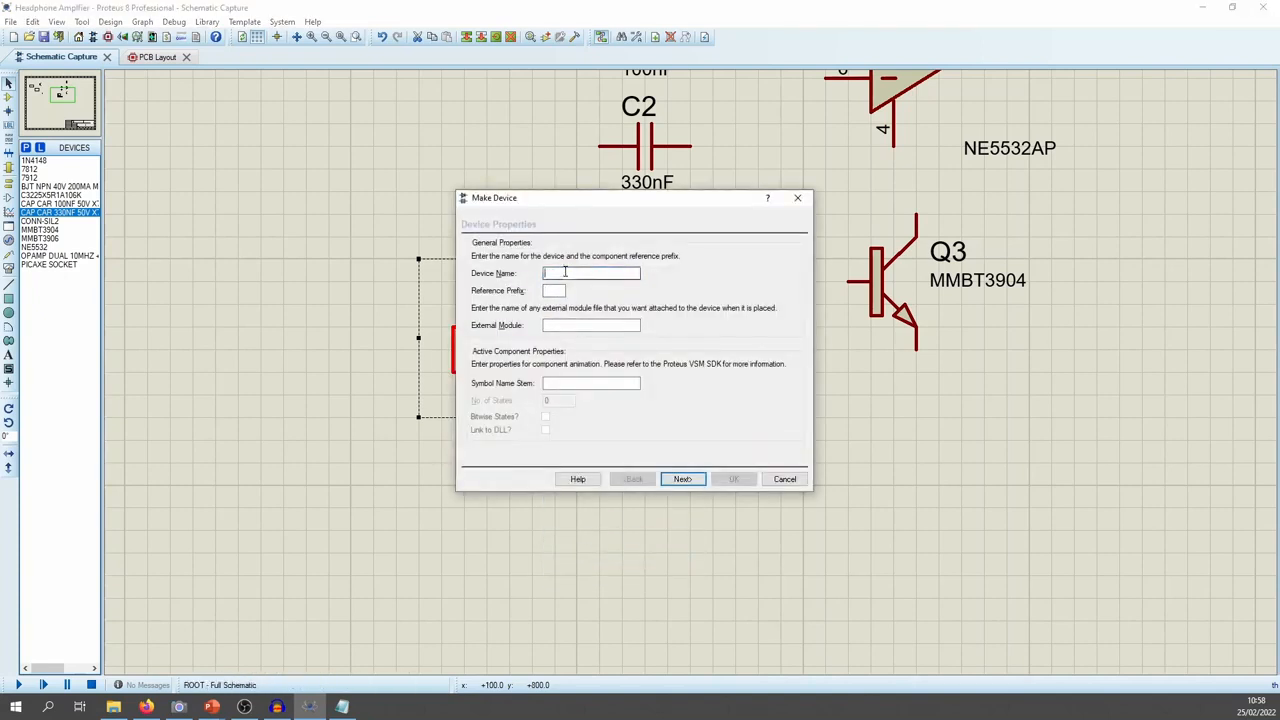
pyautogui.click(784, 479)
# Extend the selection over the socket's script block and make a device named JACK 3MM5 TRS with reference prefix J
pyautogui.moveTo(554, 416); pyautogui.dragTo(554, 506)
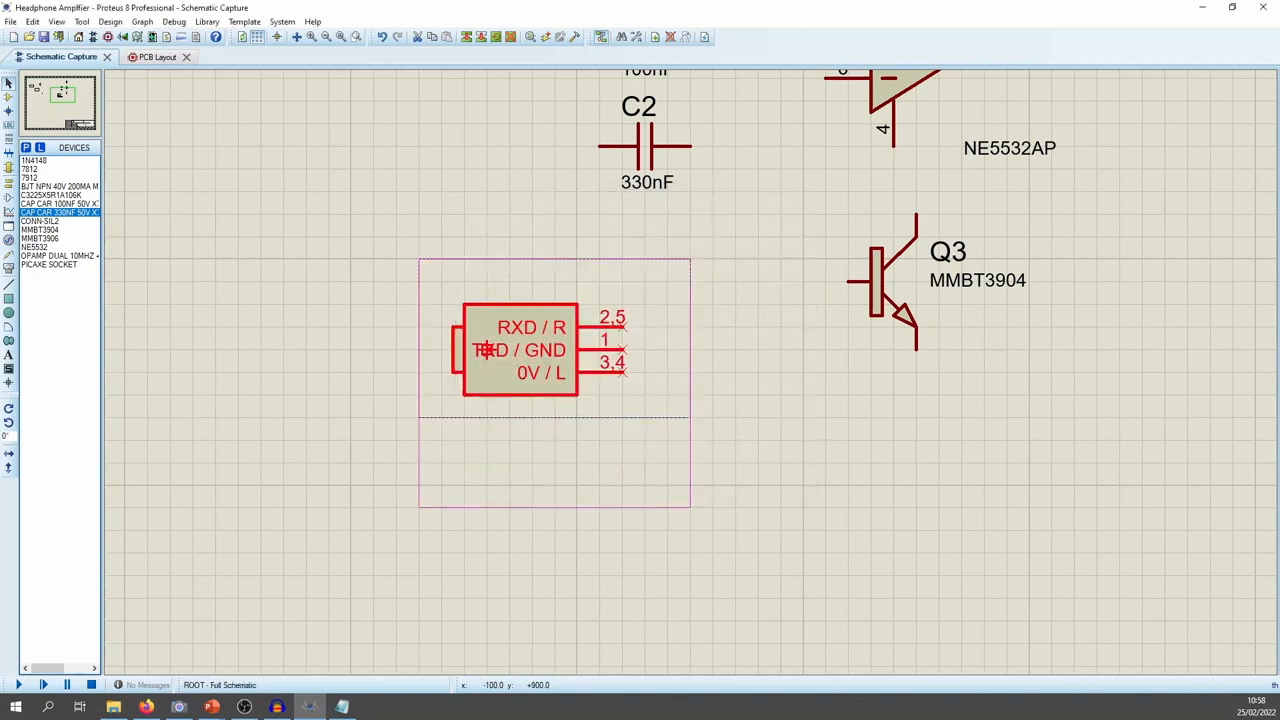
pyautogui.rightClick(532, 316)
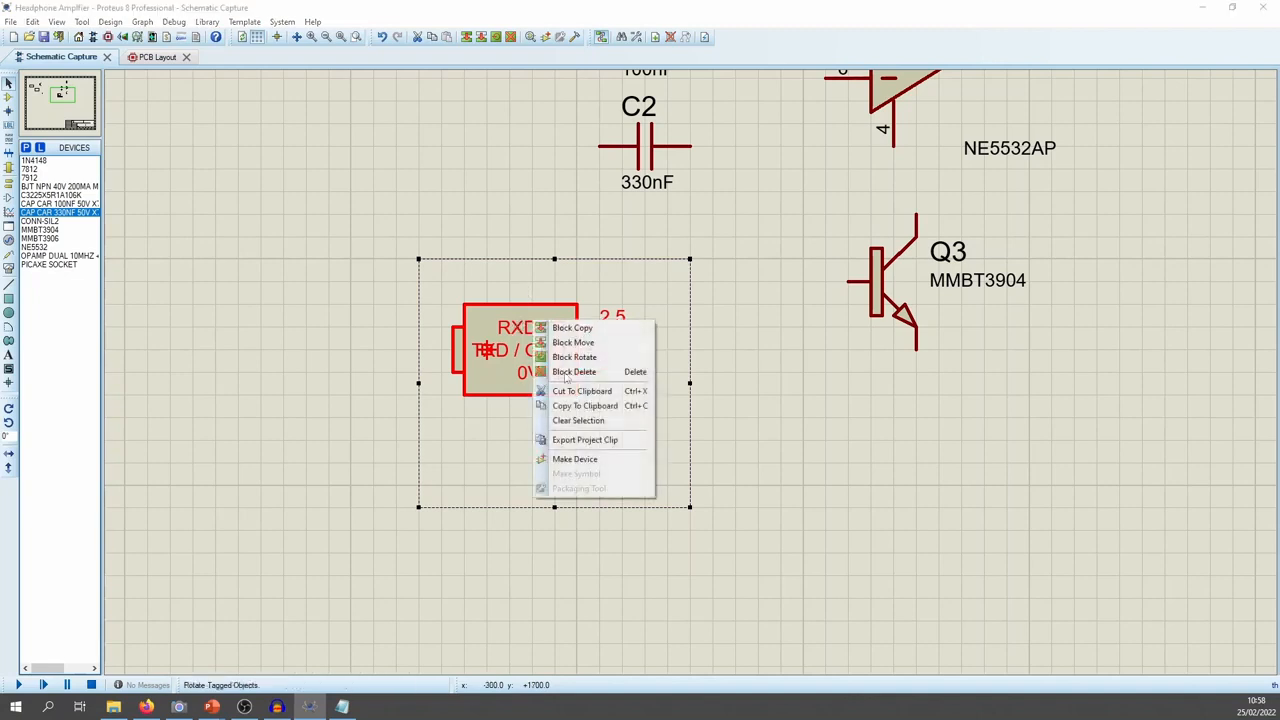
pyautogui.click(590, 462)
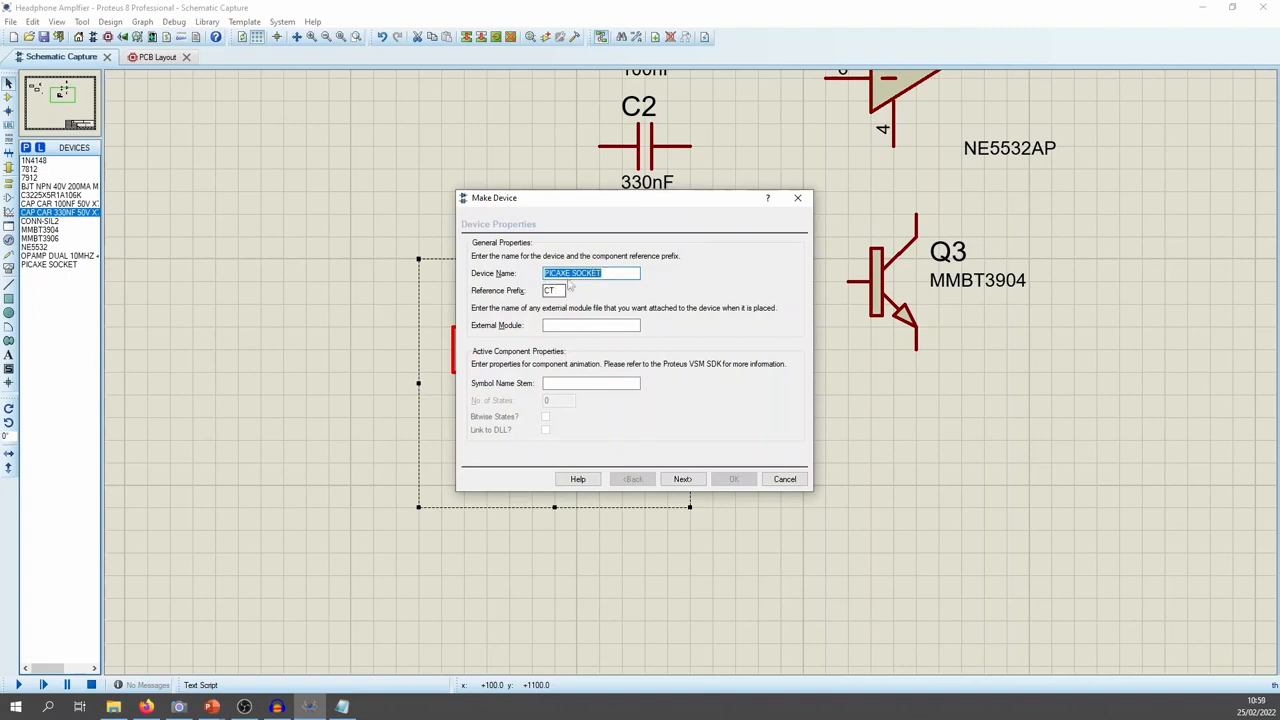
pyautogui.click(563, 290)
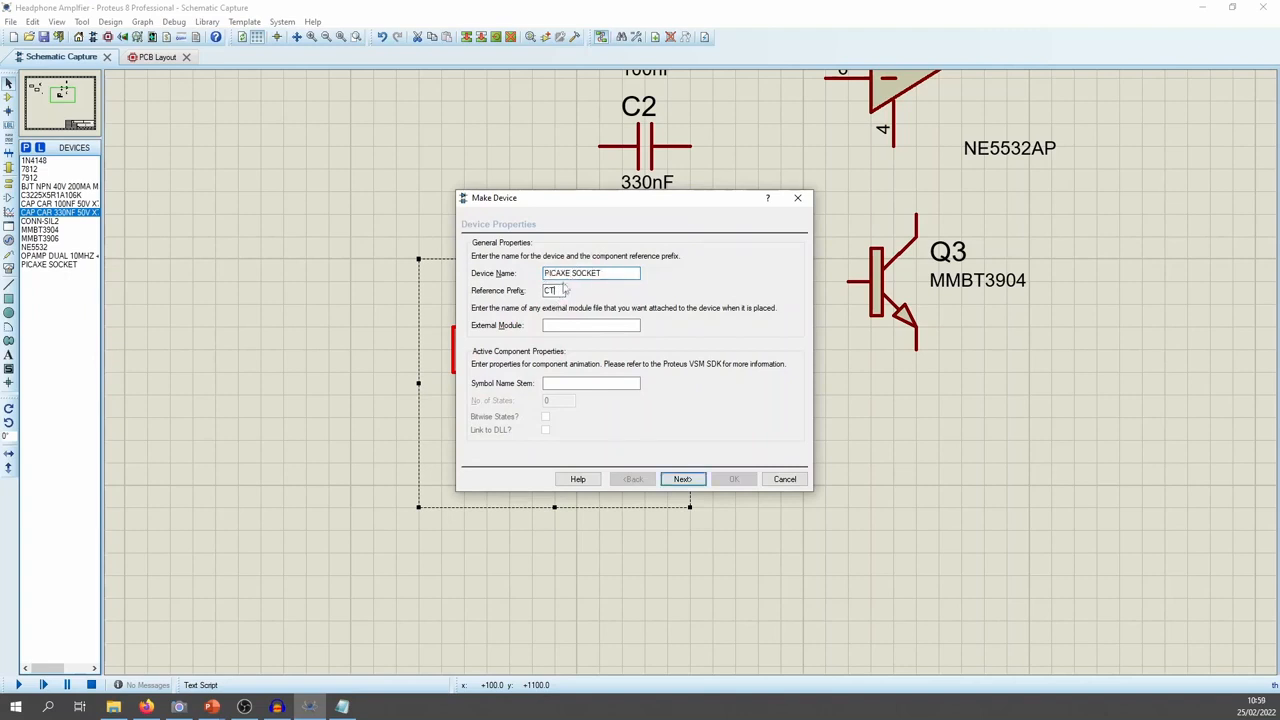
pyautogui.click(607, 273)
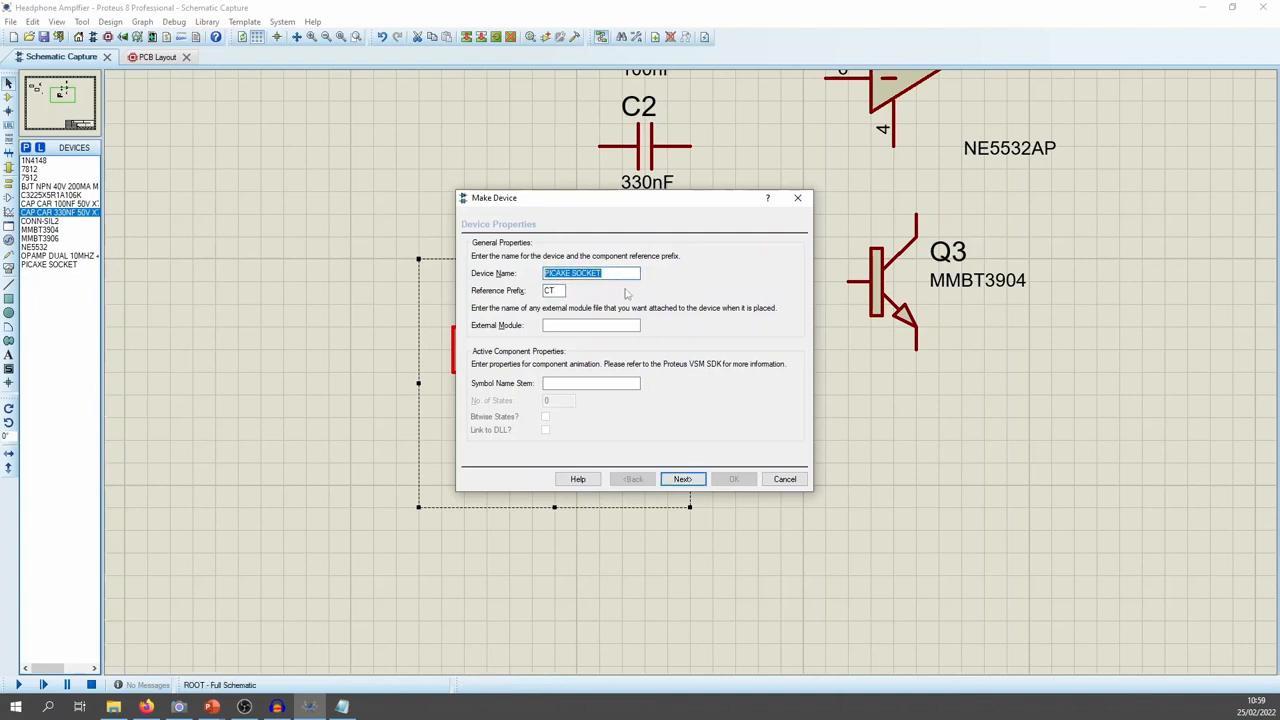
pyautogui.write('JACK 3MM5 TRS')
pyautogui.press('Tab')
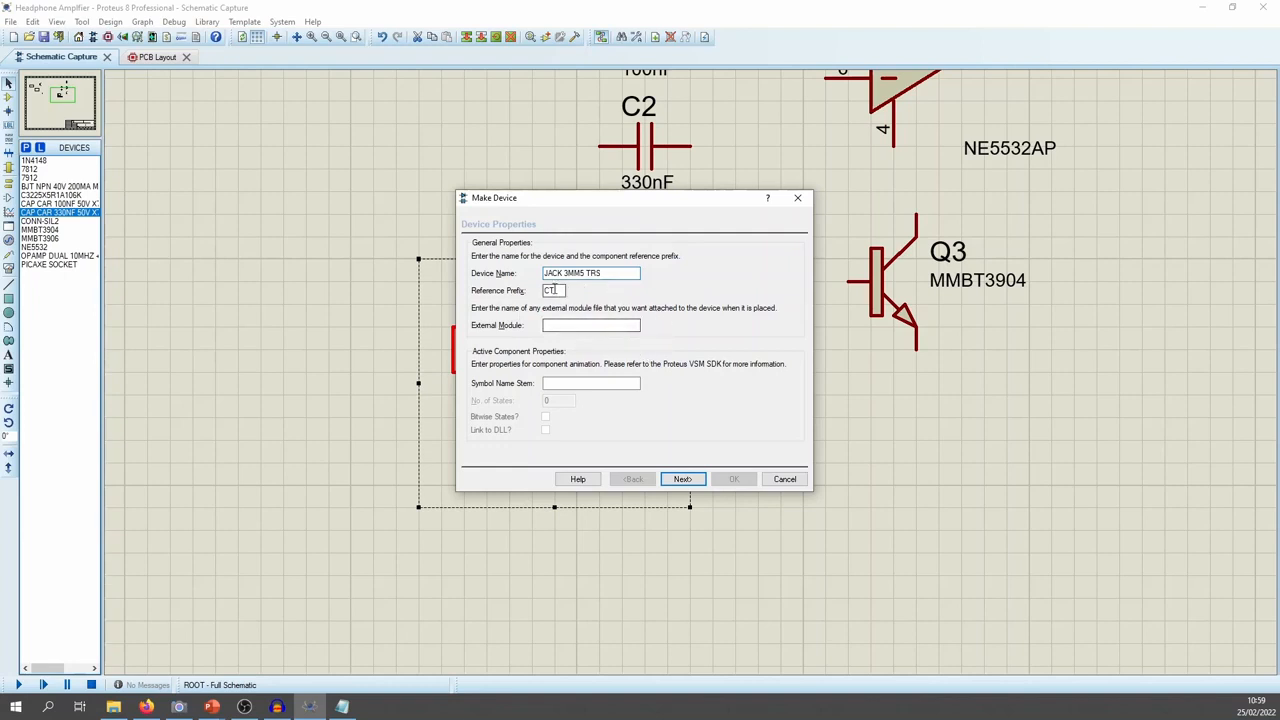
pyautogui.write('J')
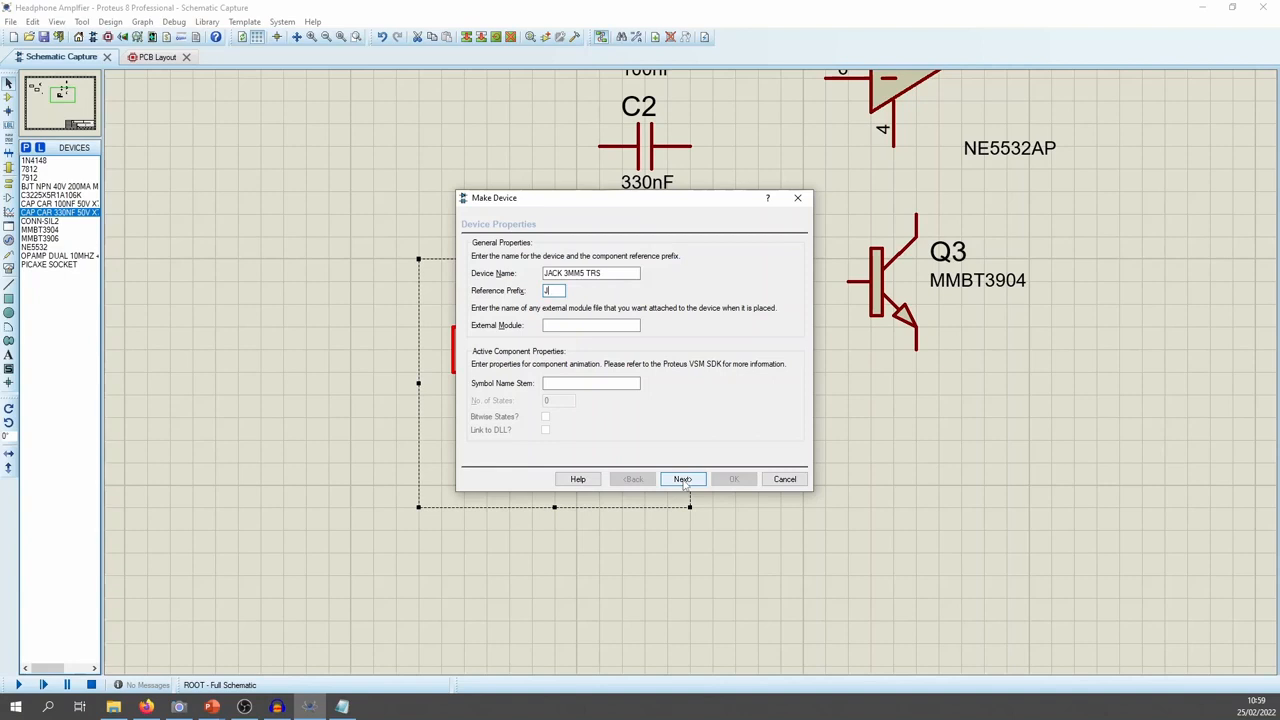
pyautogui.click(679, 479)
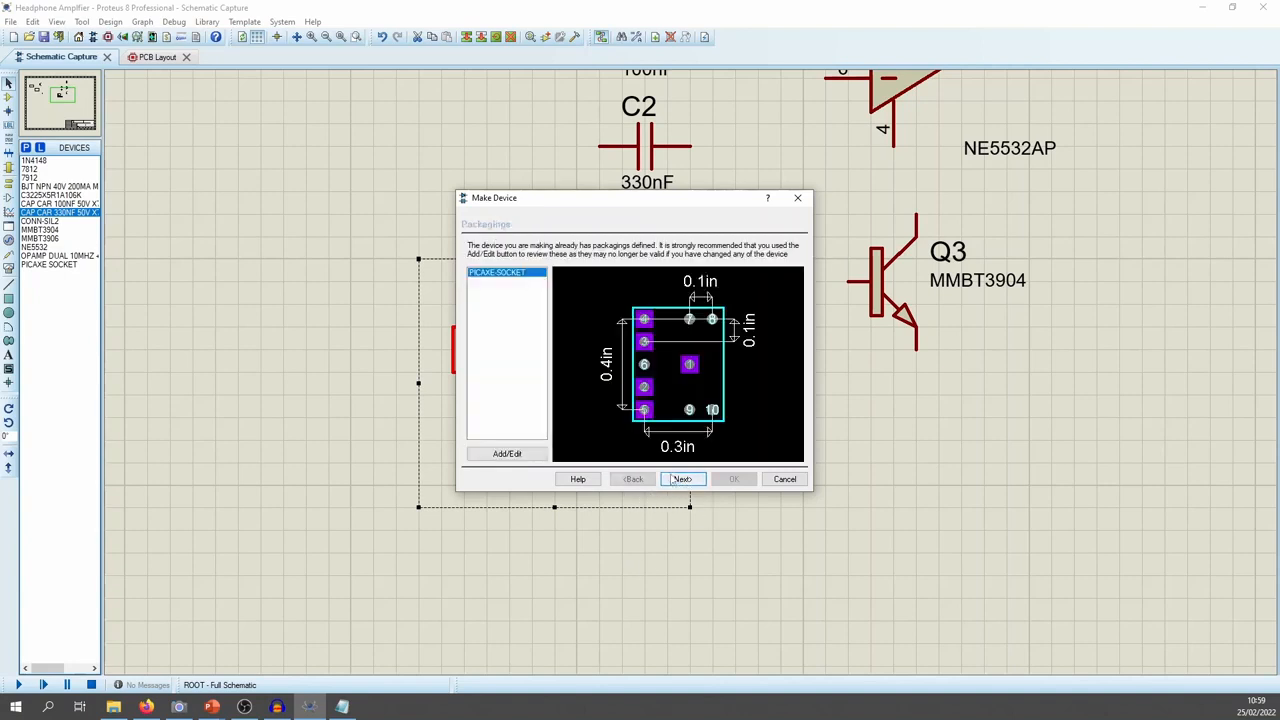
# Open the new device's packagings for editing and delete the existing PICAXE-SOCKET packaging
pyautogui.click(512, 455)
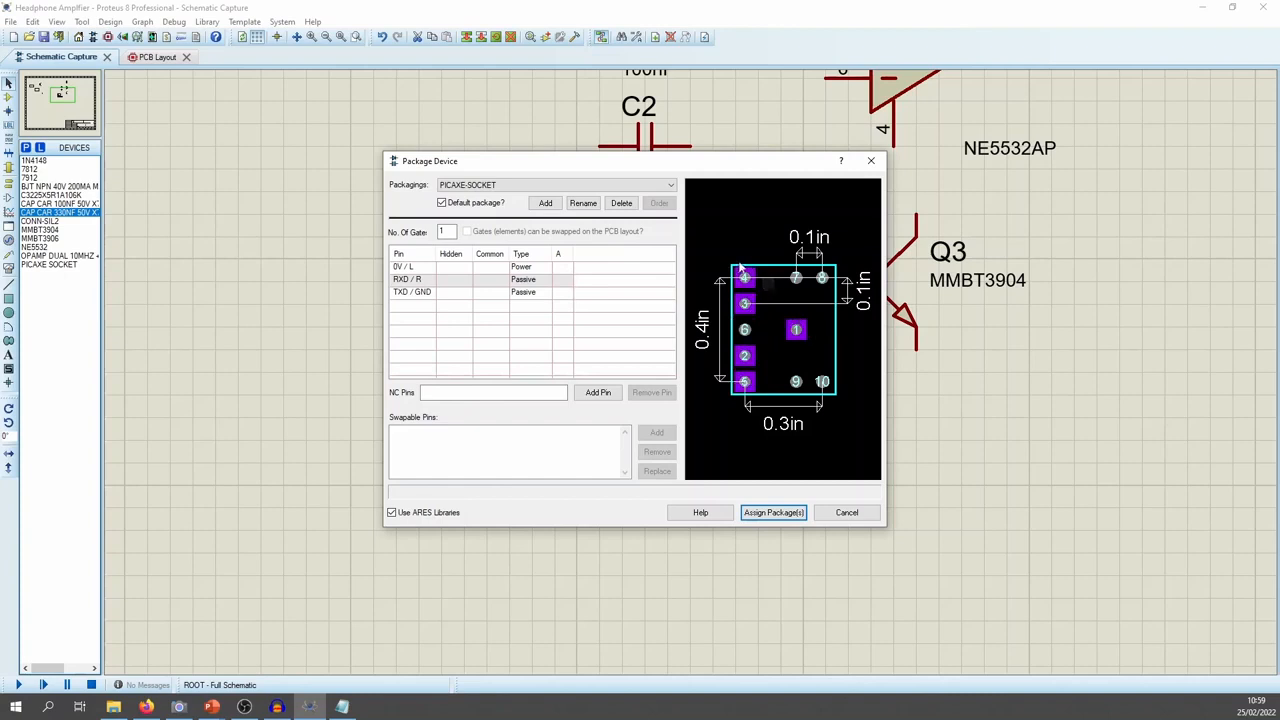
pyautogui.moveTo(664, 167); pyautogui.dragTo(765, 232)
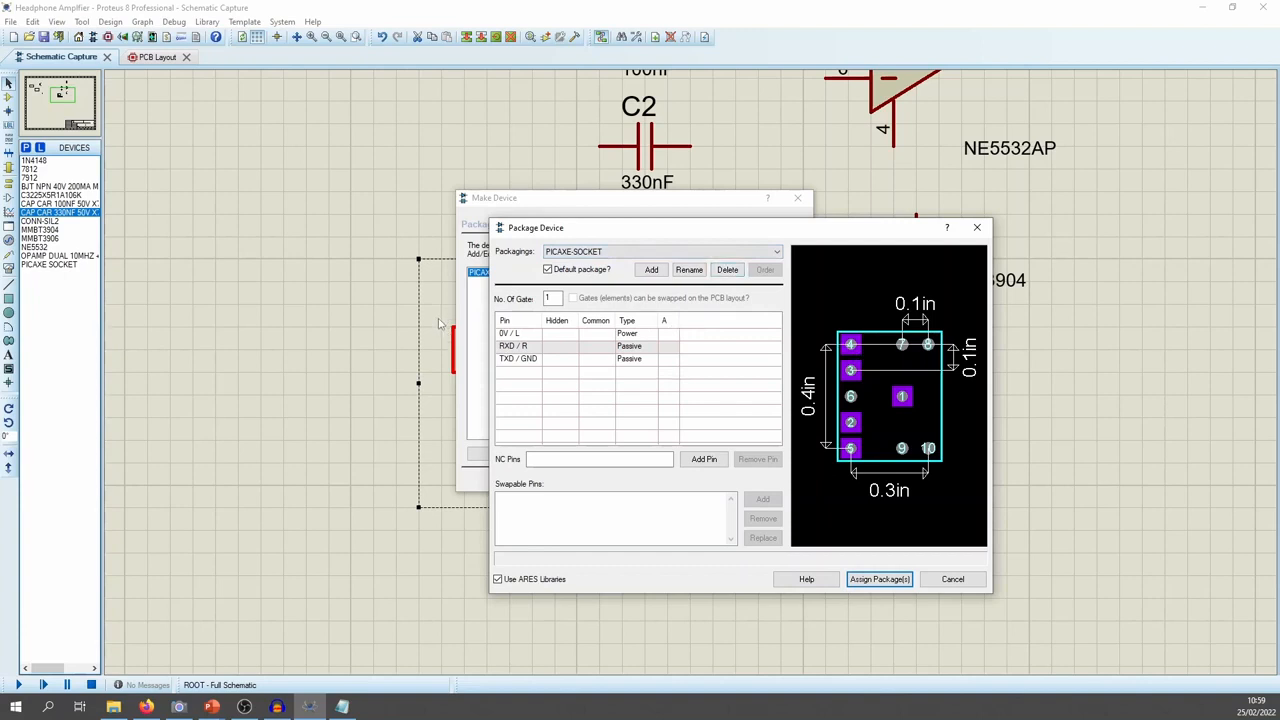
pyautogui.click(721, 273)
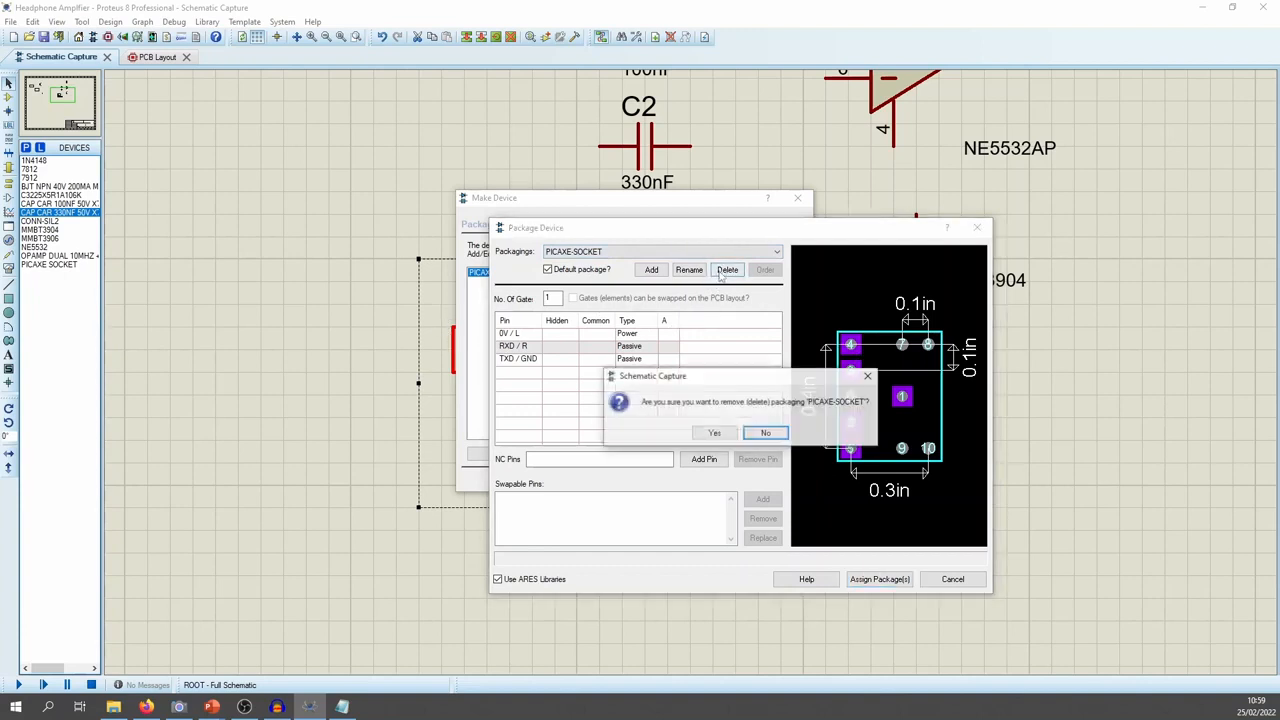
pyautogui.click(714, 432)
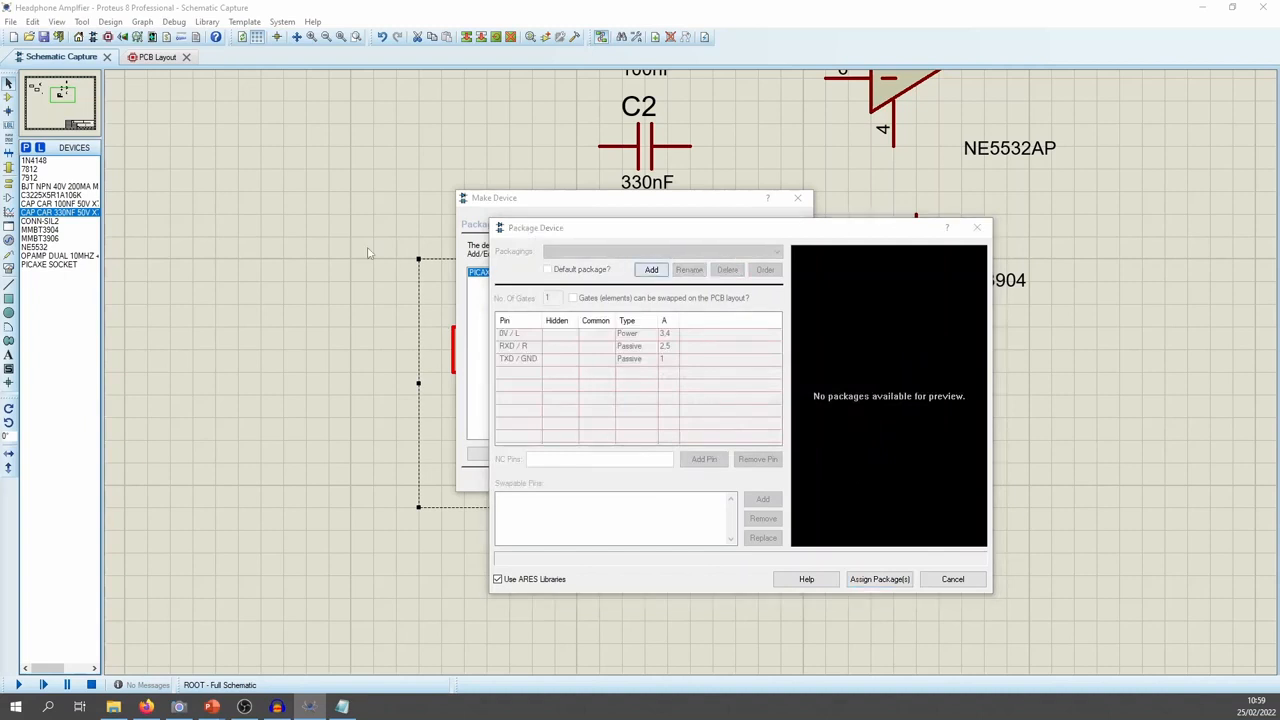
# Add the PICAXE-SOCKET package found with the keyword PICAXE and assign it to the device
pyautogui.moveTo(0, 80); pyautogui.dragTo(446, 38)
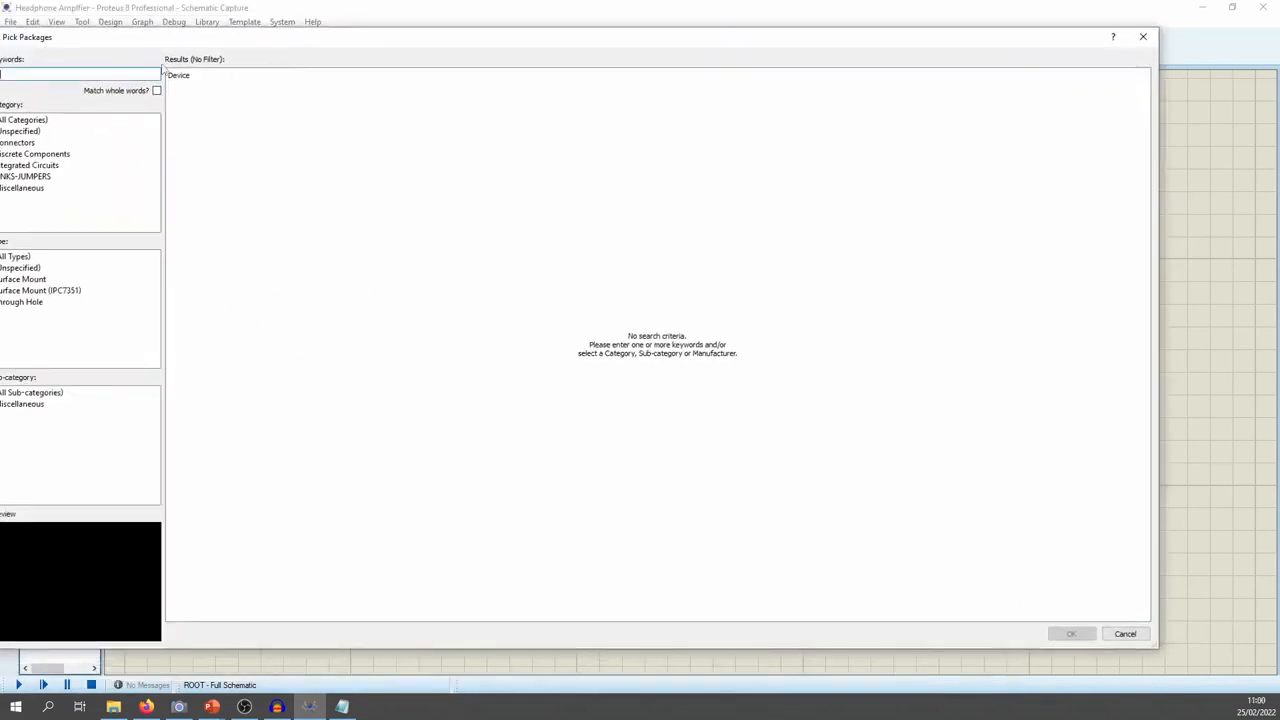
pyautogui.moveTo(231, 44); pyautogui.dragTo(326, 48)
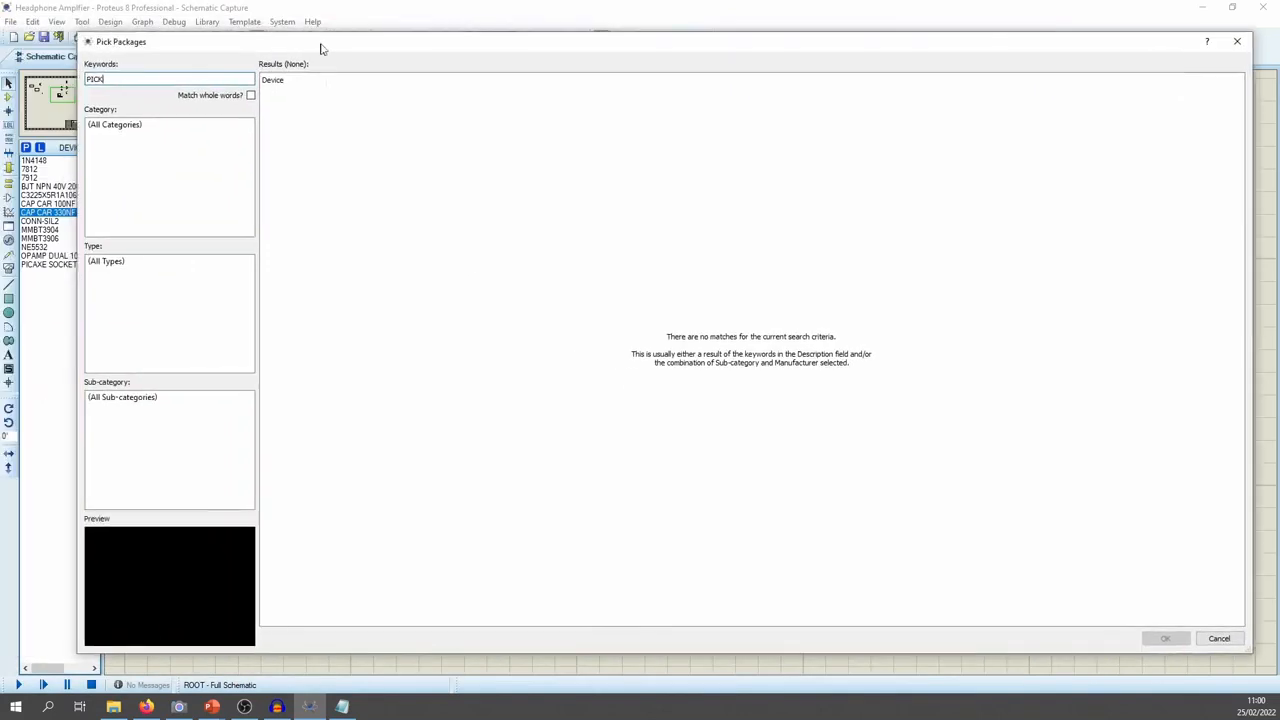
pyautogui.press('BackSpace')
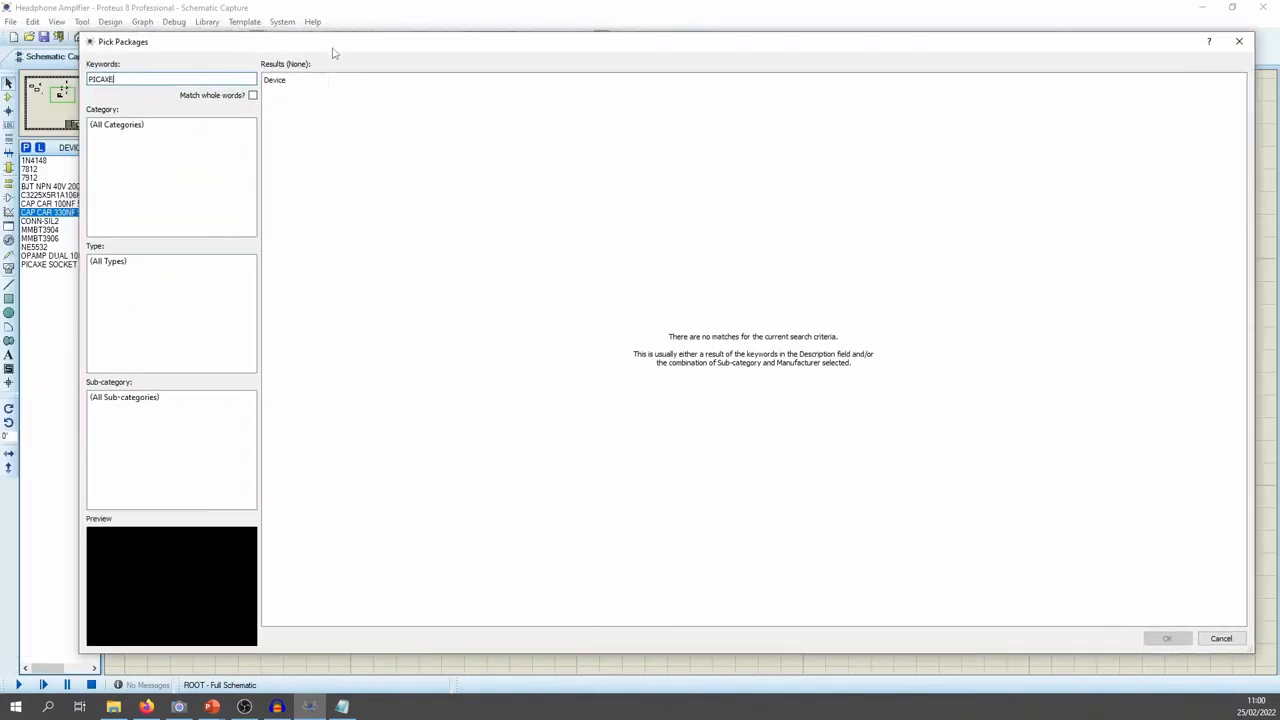
pyautogui.click(282, 96)
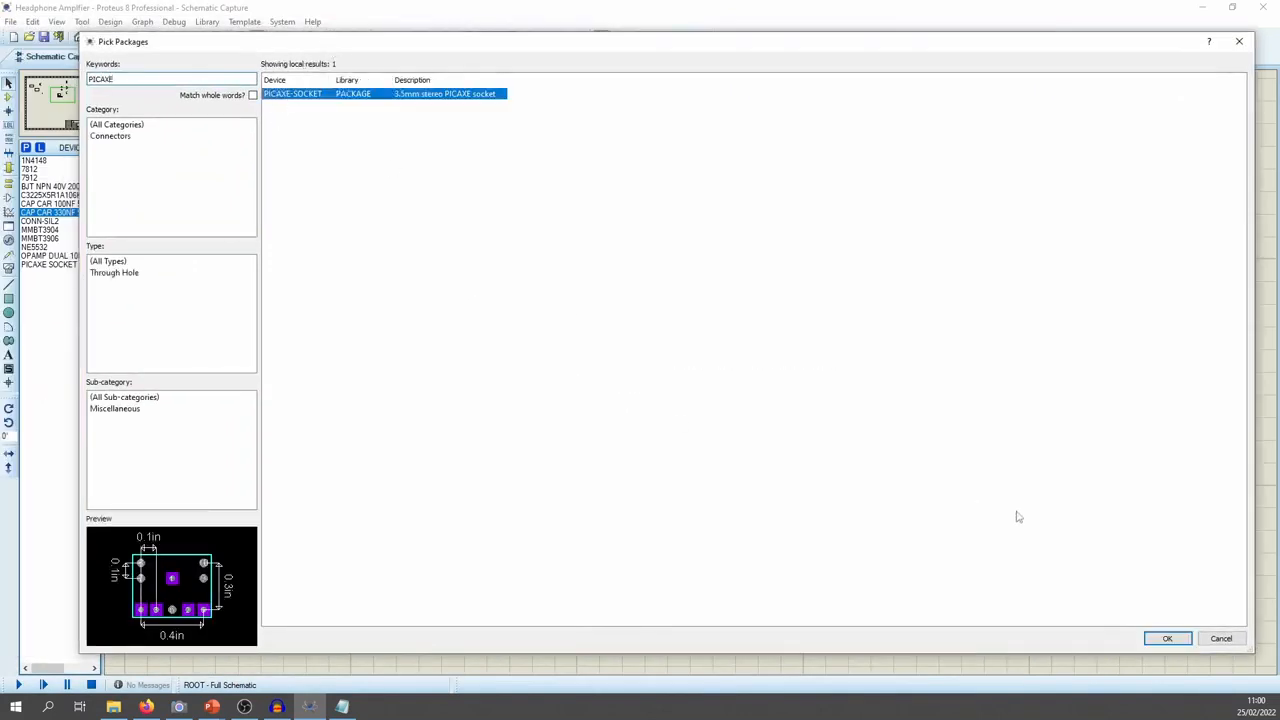
pyautogui.click(1168, 638)
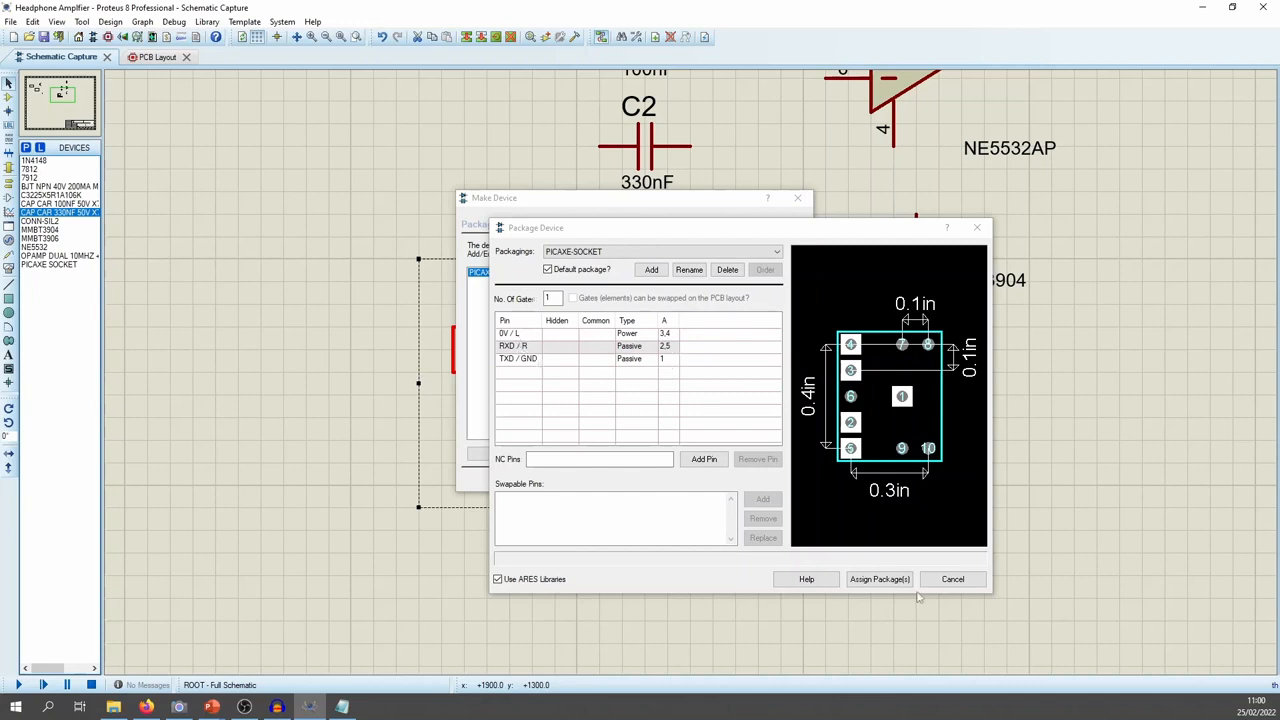
pyautogui.click(880, 579)
pyautogui.click(686, 480)
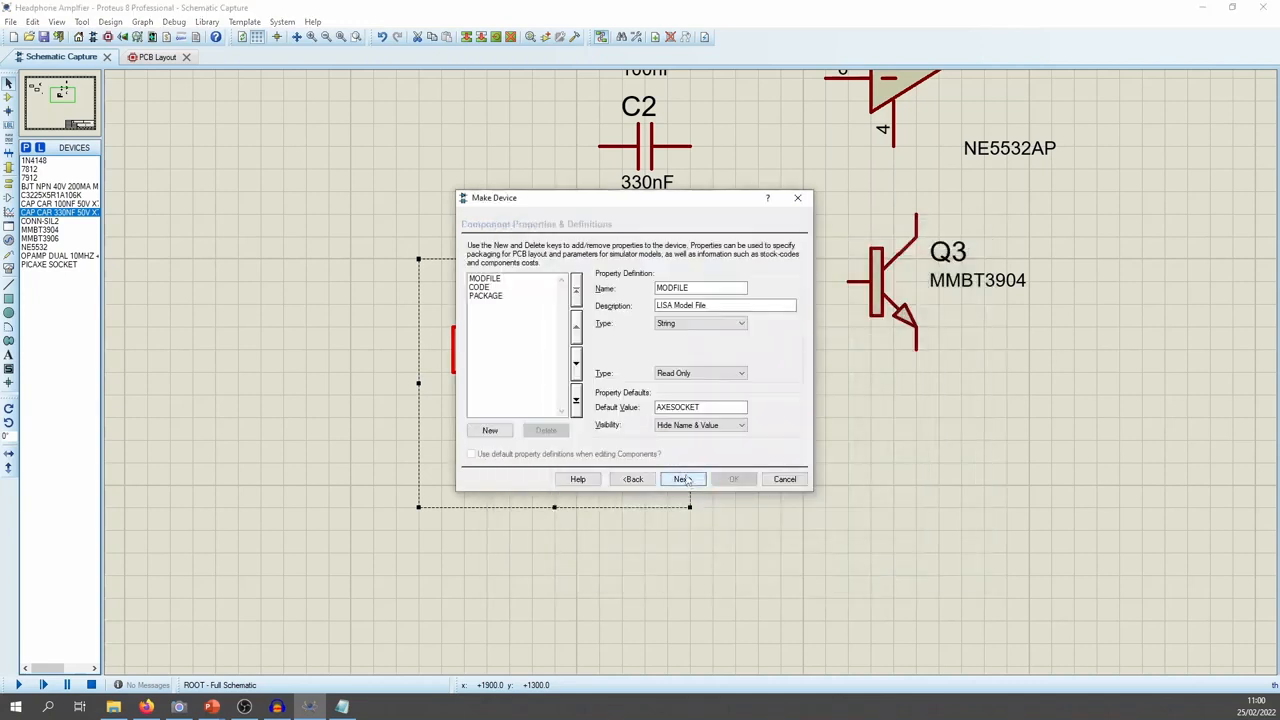
# Delete the MODFILE and CODE properties from the device and continue past the data sheet settings to indexing and library selection
pyautogui.click(505, 281)
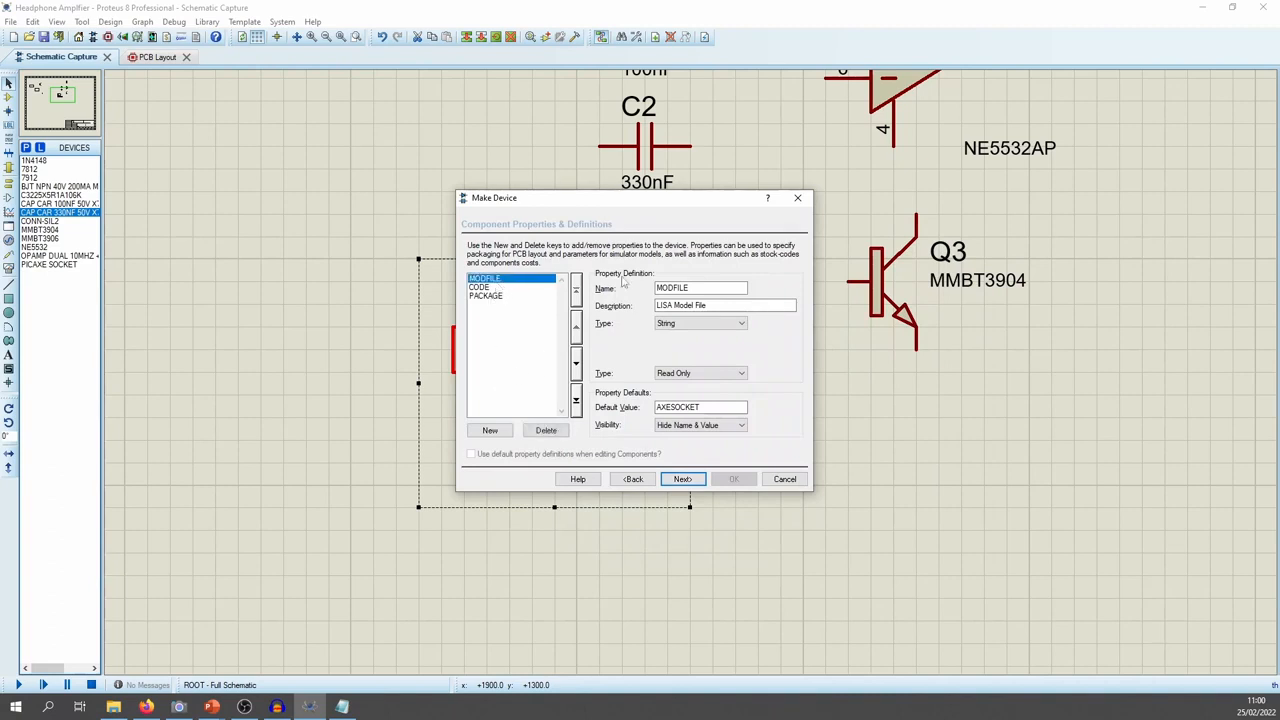
pyautogui.click(547, 432)
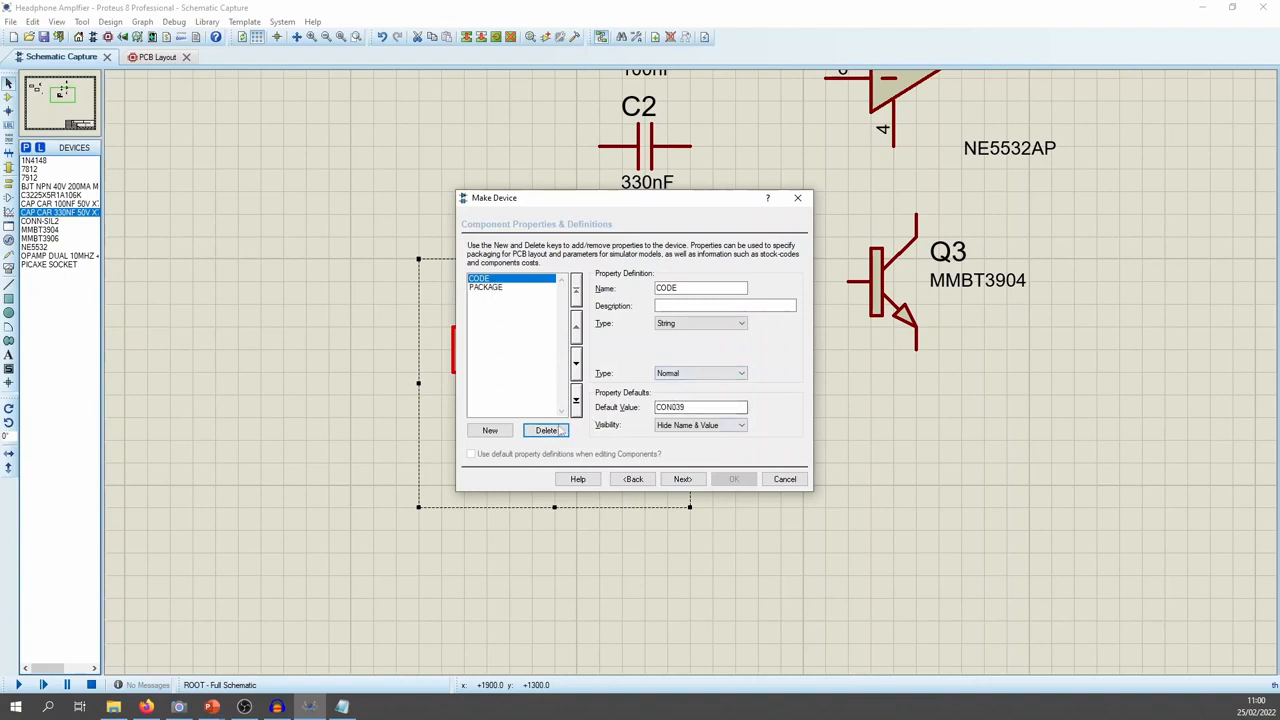
pyautogui.click(555, 431)
pyautogui.click(683, 479)
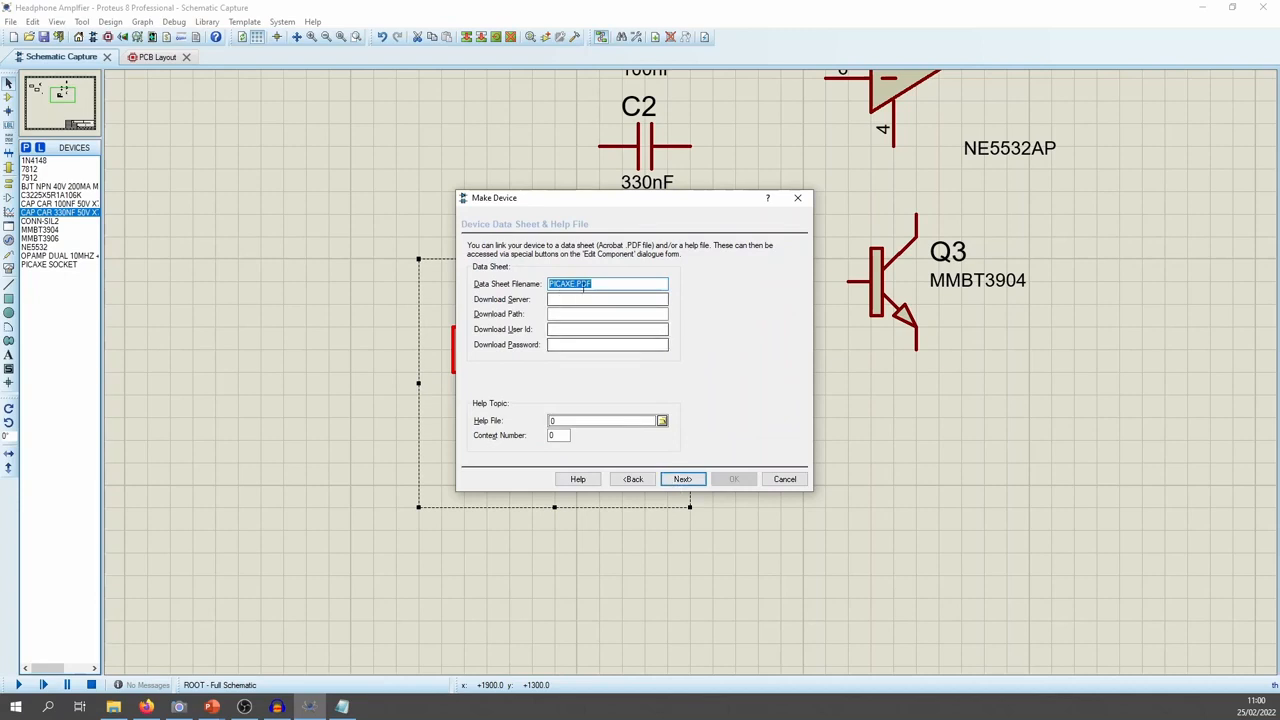
pyautogui.click(683, 479)
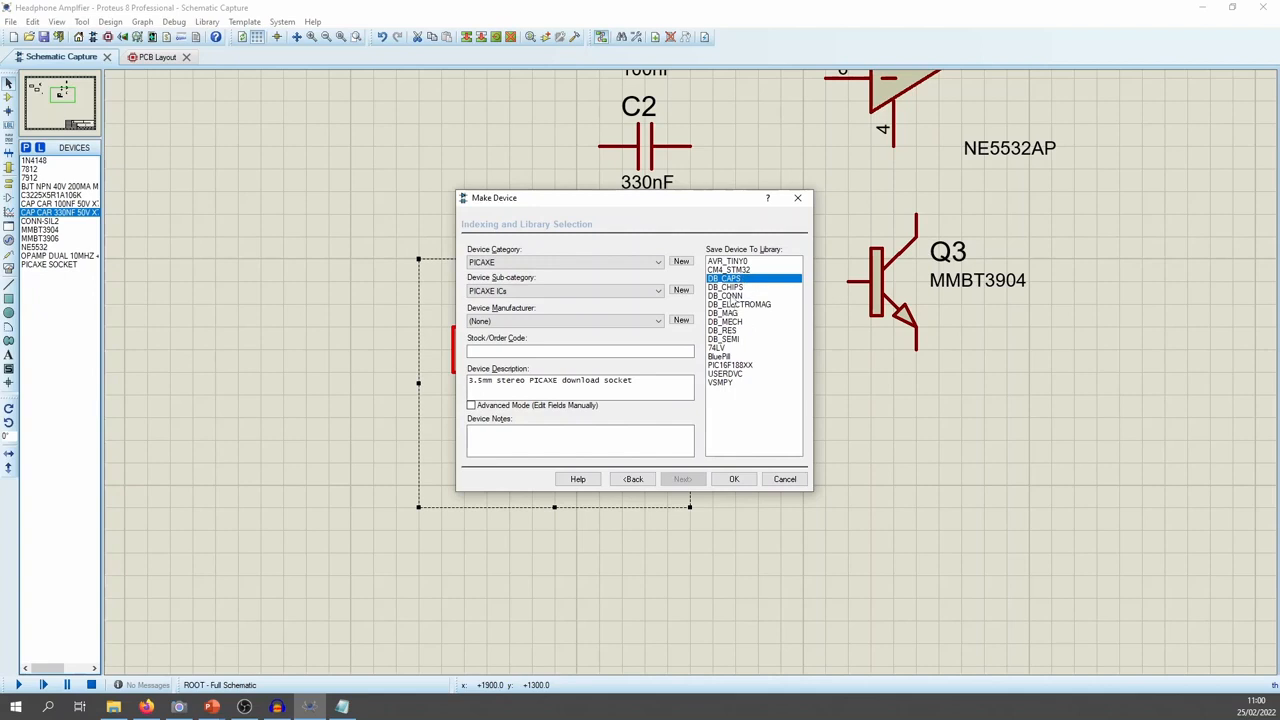
# Set the device's library to DB_CONN, its category to Connectors and its sub-category to Audio
pyautogui.click(726, 296)
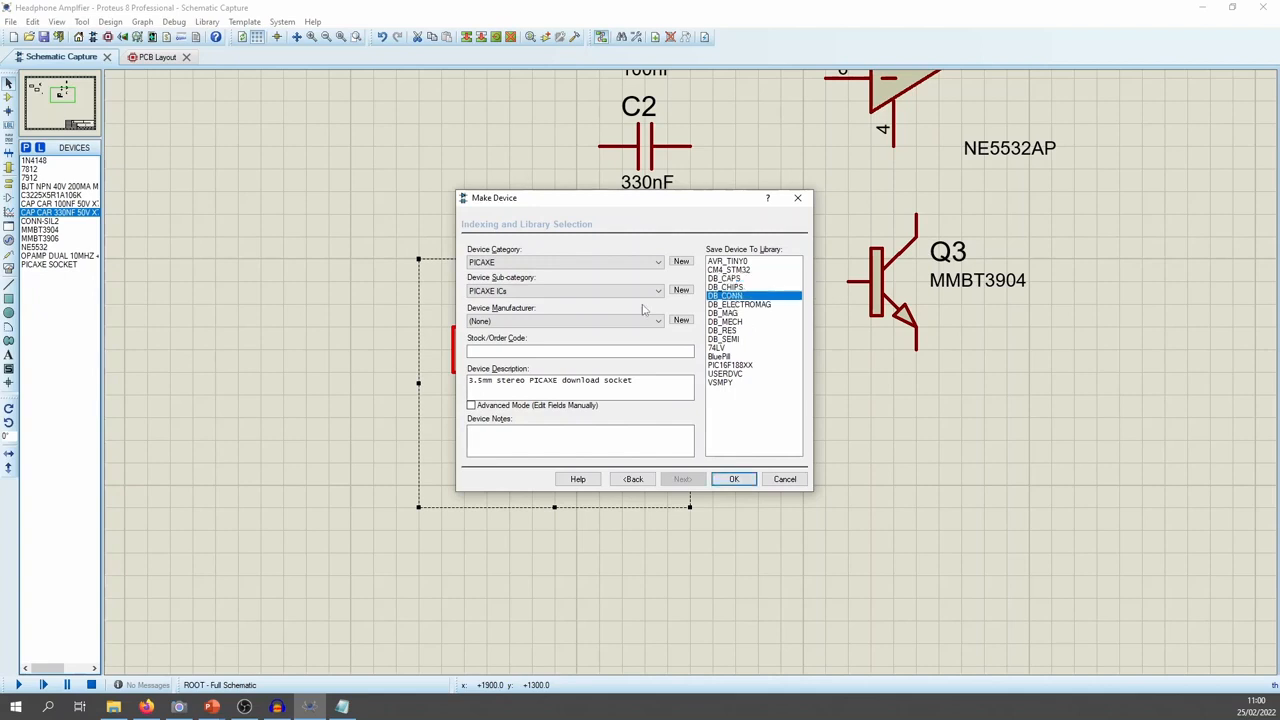
pyautogui.click(498, 289)
pyautogui.click(498, 300)
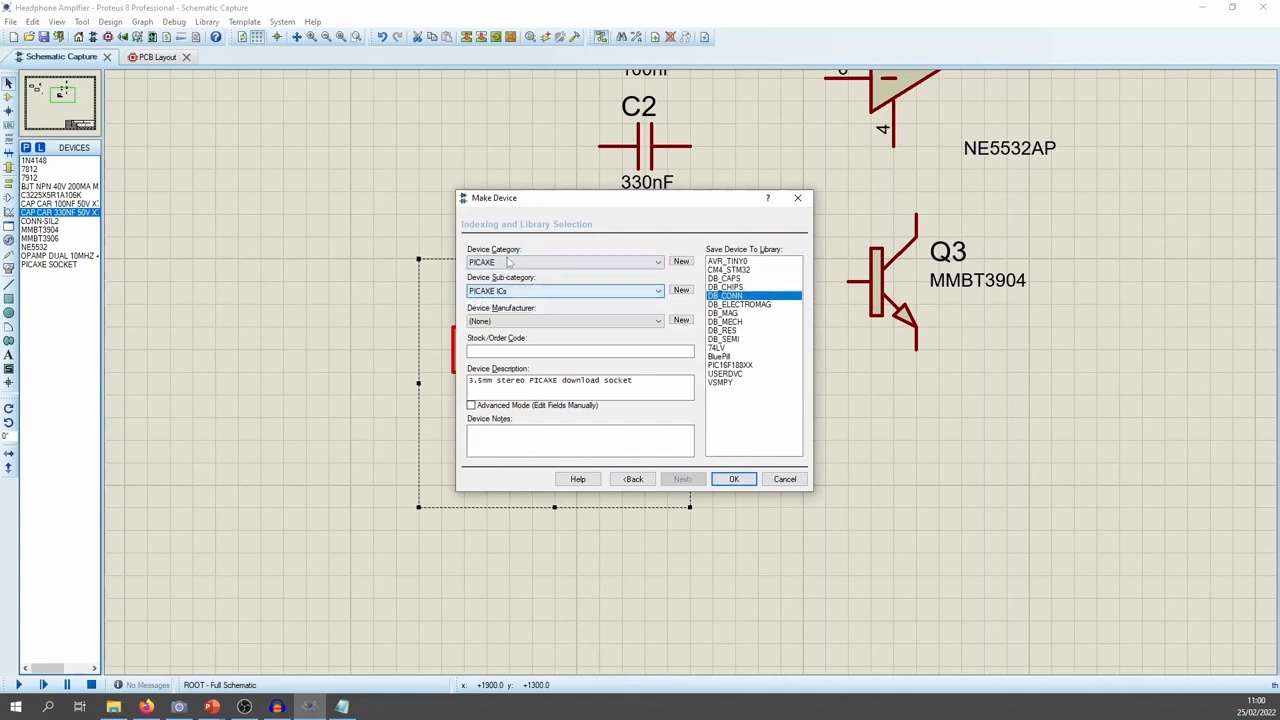
pyautogui.click(509, 262)
pyautogui.moveTo(661, 385); pyautogui.dragTo(661, 300)
pyautogui.click(522, 296)
pyautogui.click(520, 289)
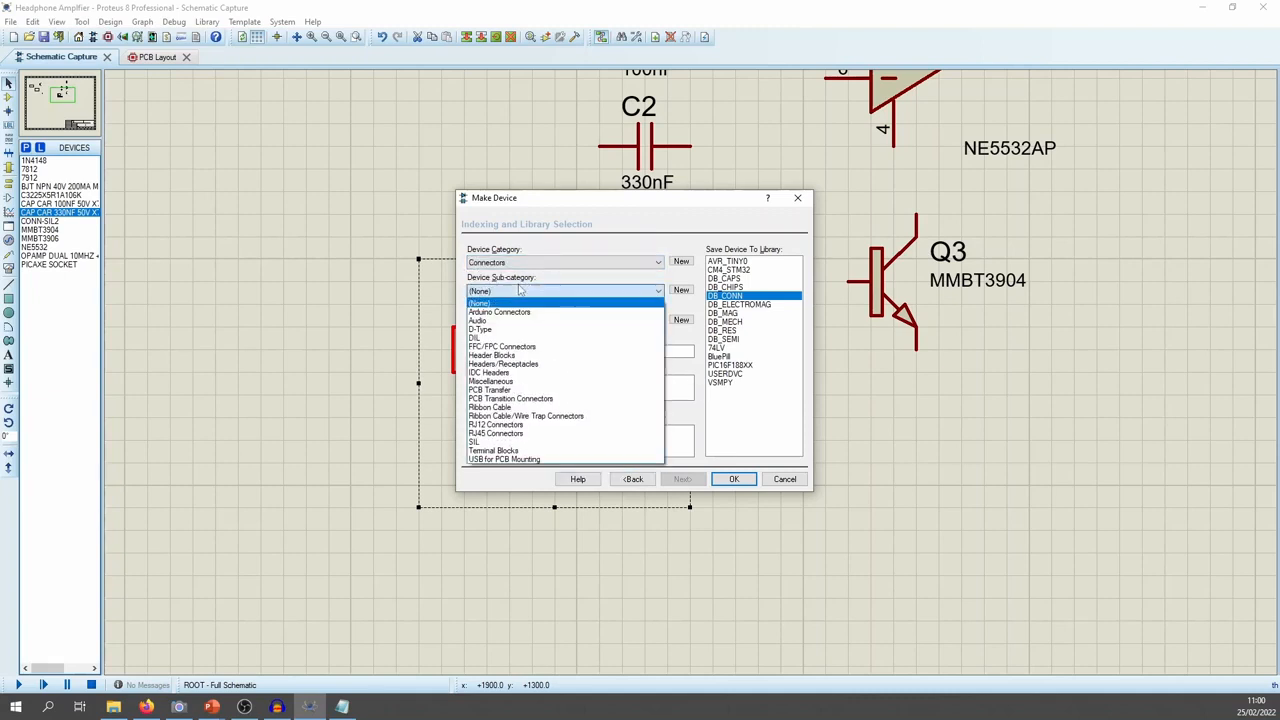
pyautogui.click(516, 320)
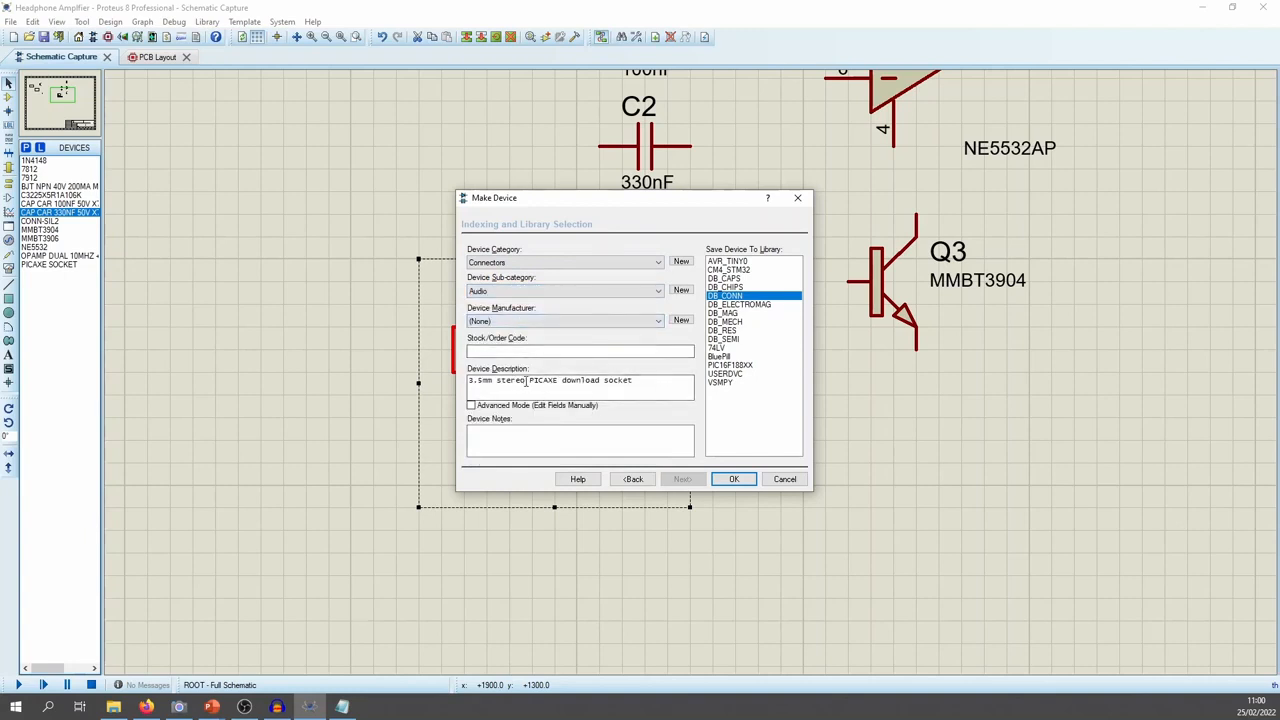
# Change the device description to "3.5mm stereo trs" and save the device to the library
pyautogui.moveTo(527, 381); pyautogui.dragTo(938, 377)
pyautogui.press('BackSpace')
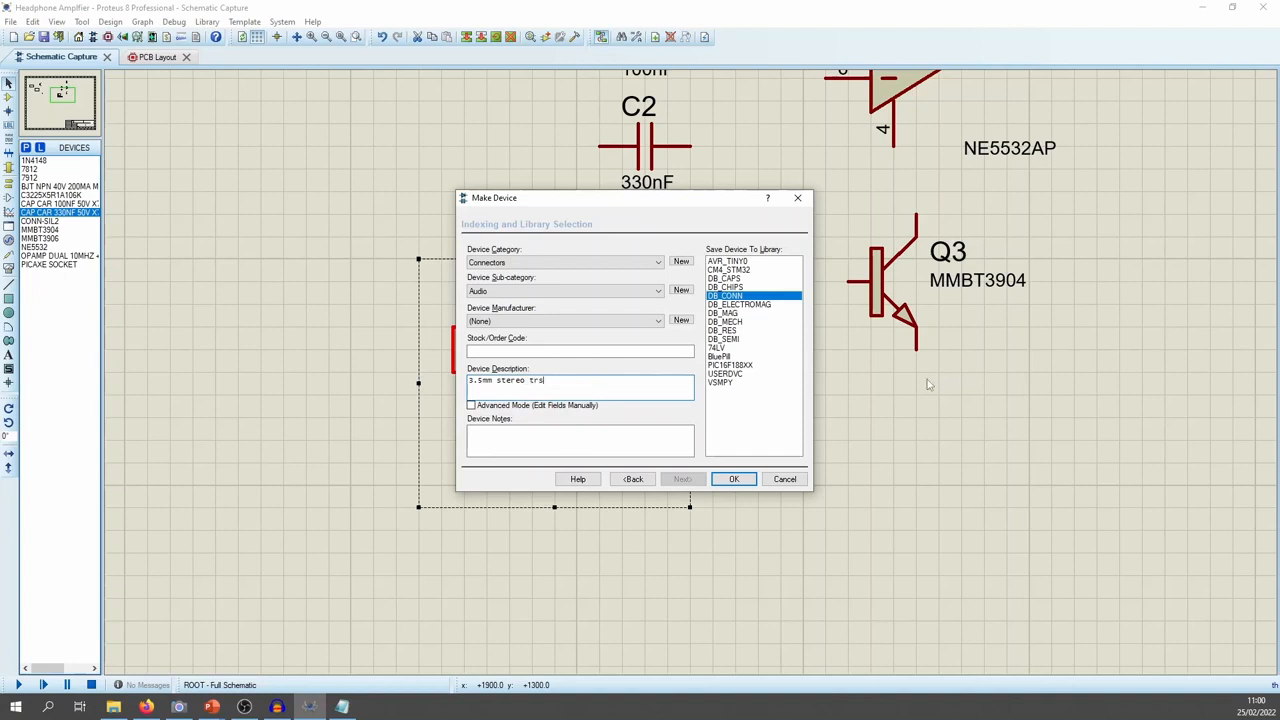
pyautogui.click(734, 479)
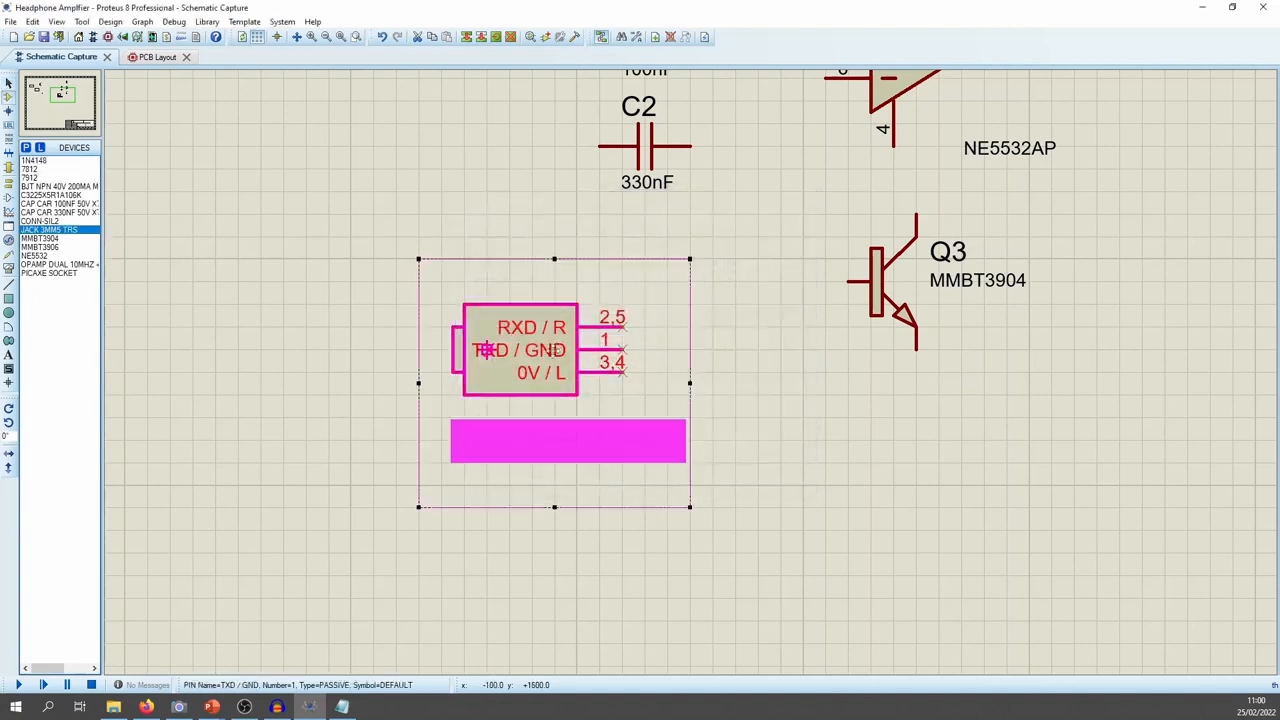
# Delete the leftover decomposed jack socket symbol, including its pins and script text, from the schematic
pyautogui.moveTo(555, 350)
pyautogui.mouseDown()
pyautogui.moveTo(650, 328)
pyautogui.moveTo(562, 354)
pyautogui.mouseUp()
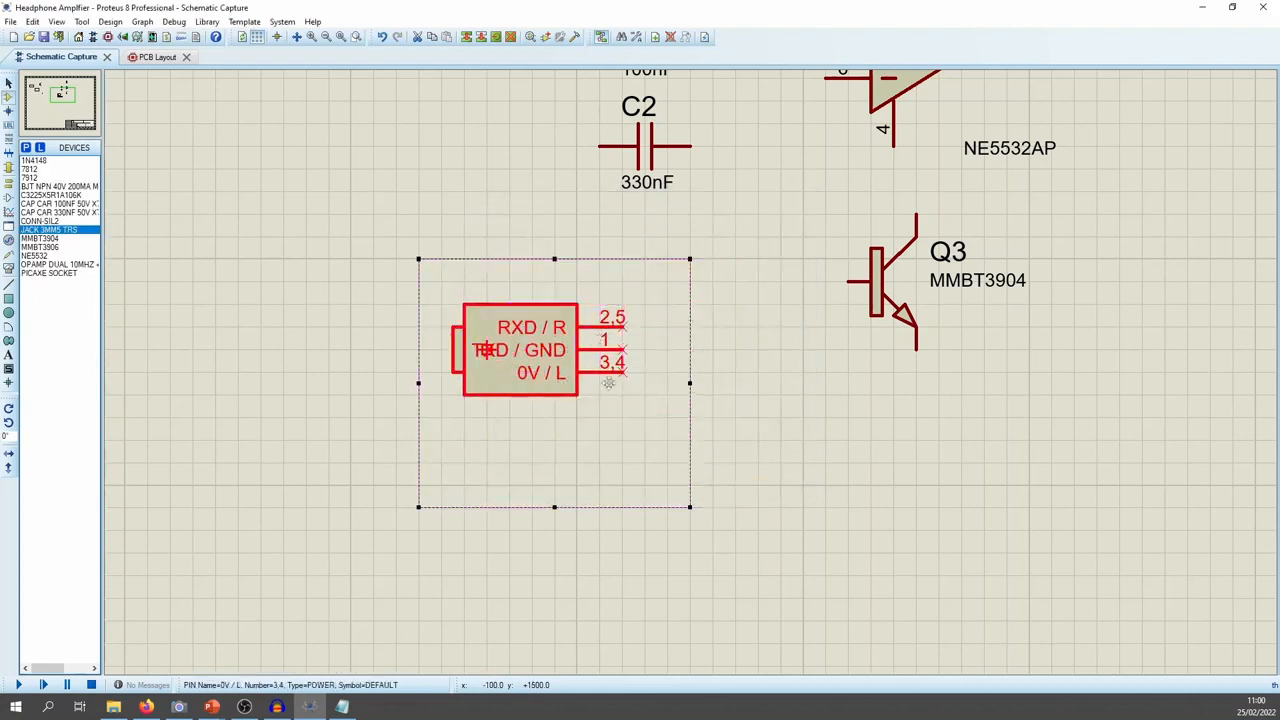
pyautogui.click(820, 363)
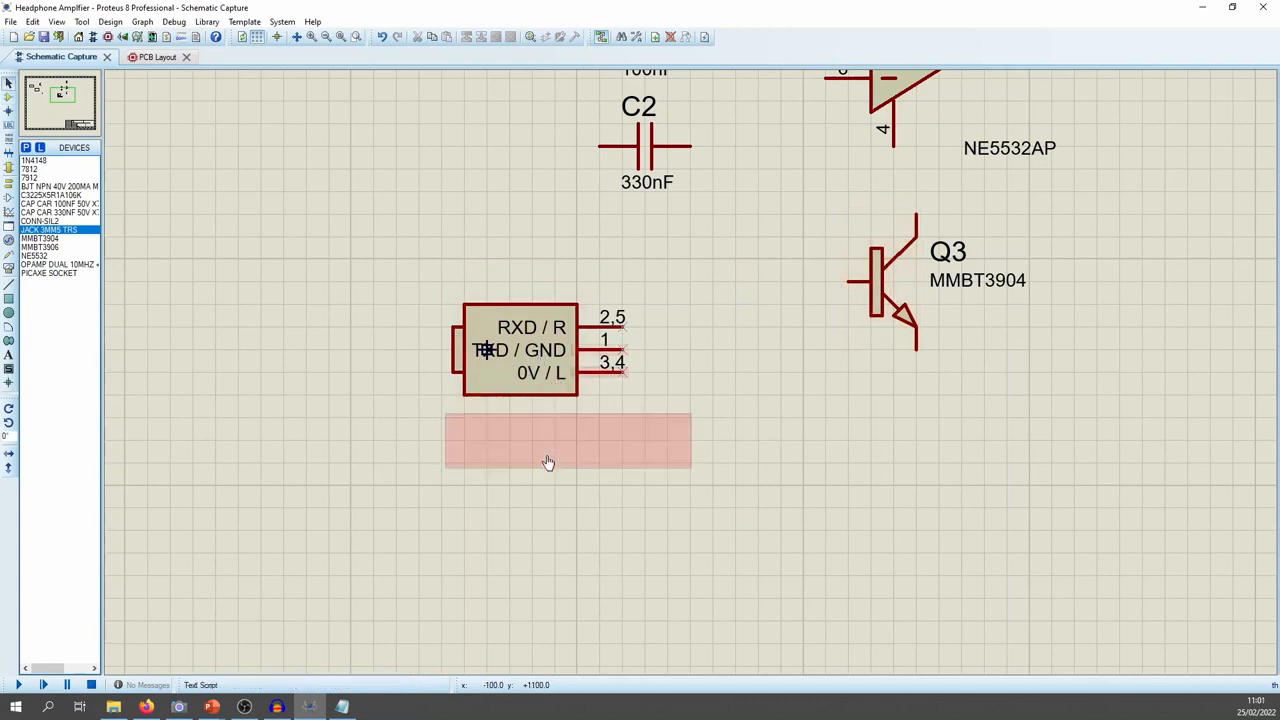
pyautogui.click(560, 362)
pyautogui.click(526, 294)
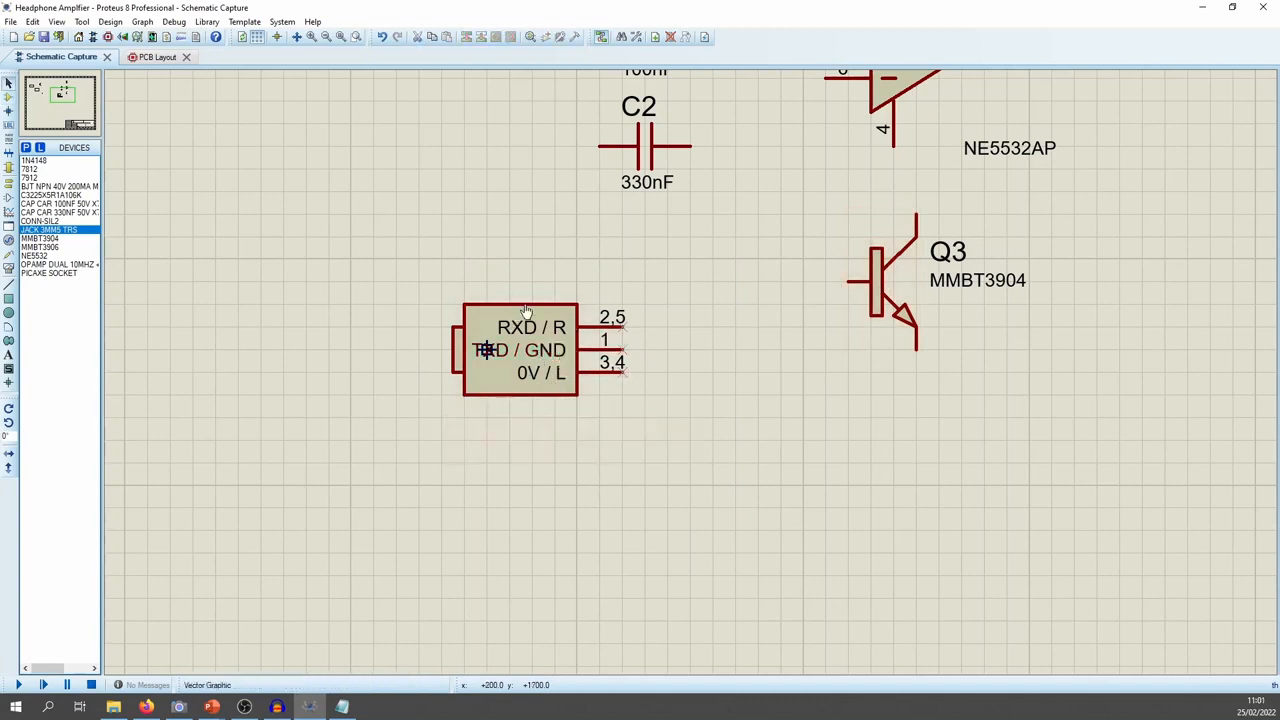
pyautogui.moveTo(397, 260); pyautogui.dragTo(780, 580)
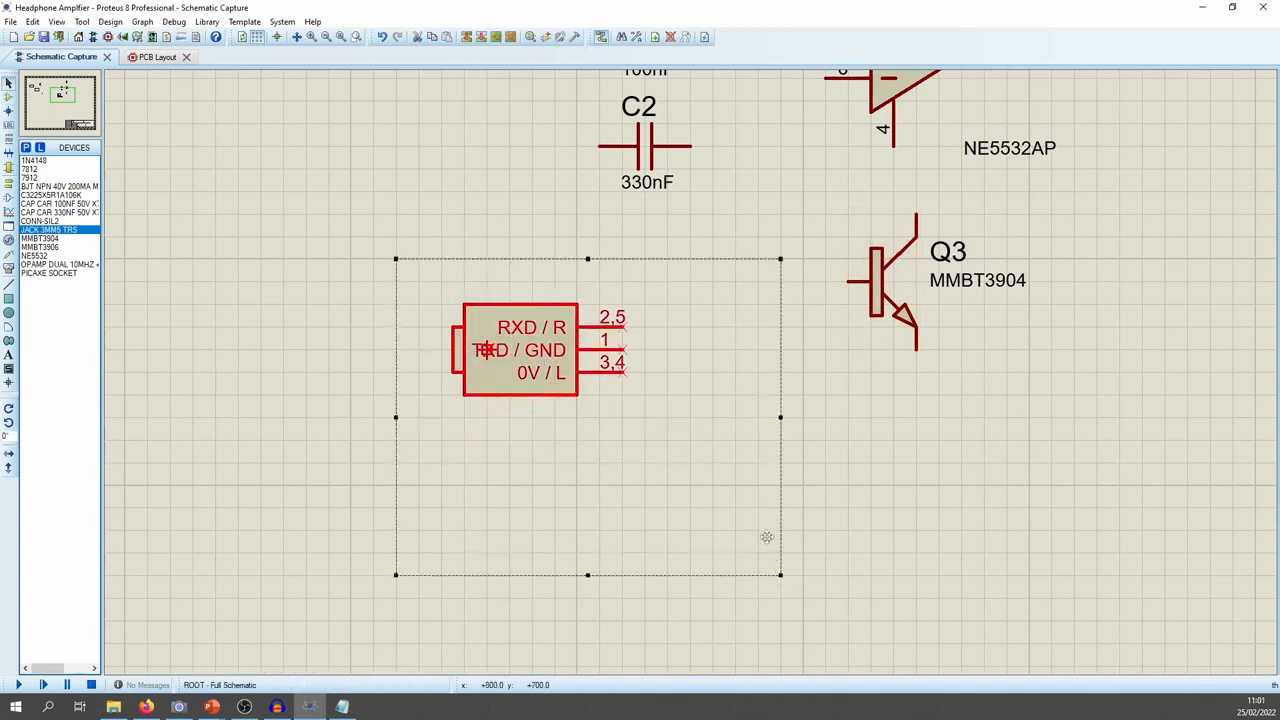
pyautogui.press('Delete')
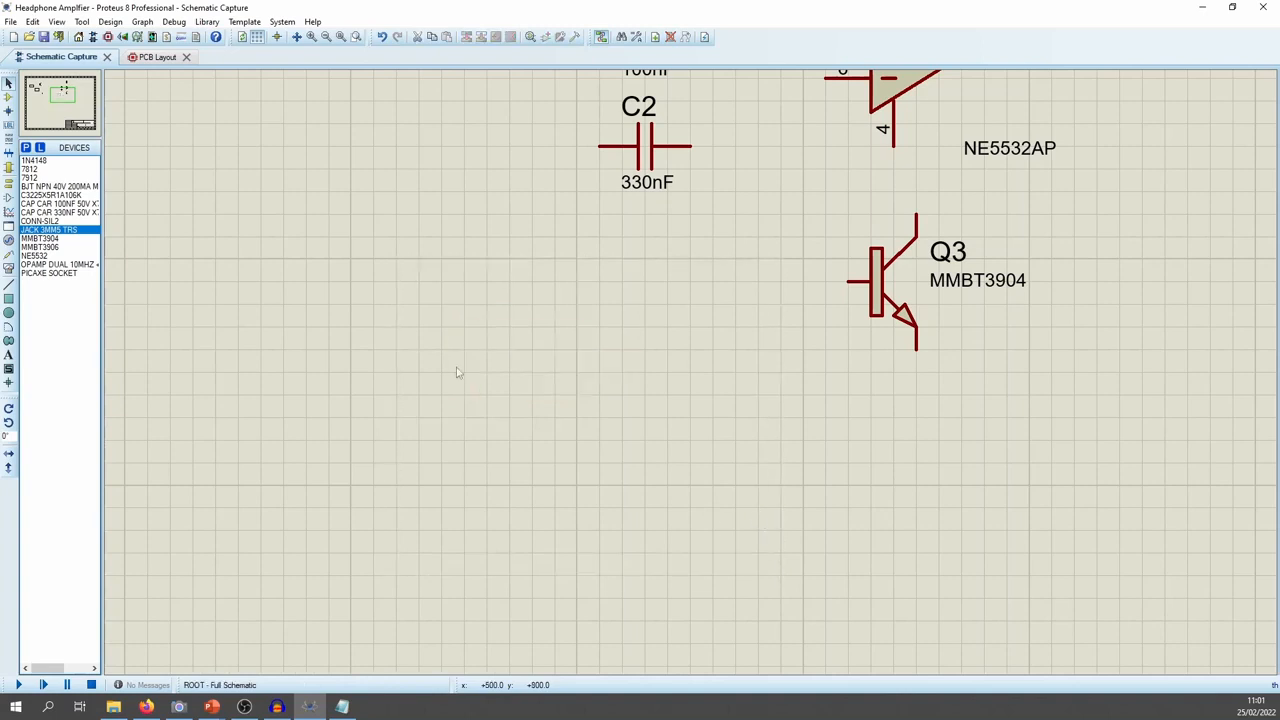
# Place the JACK 3MM5 TRS device in the empty area below C2 and check its component properties
pyautogui.click(61, 231)
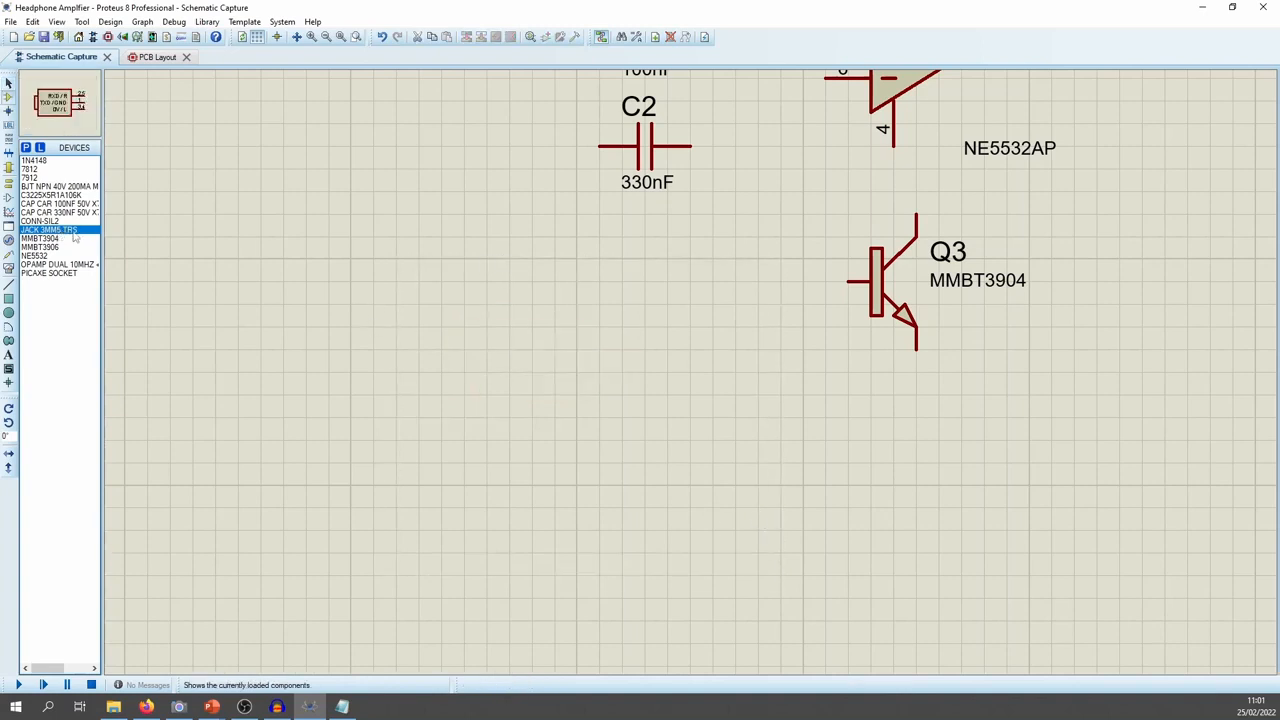
pyautogui.click(670, 398)
pyautogui.click(648, 397)
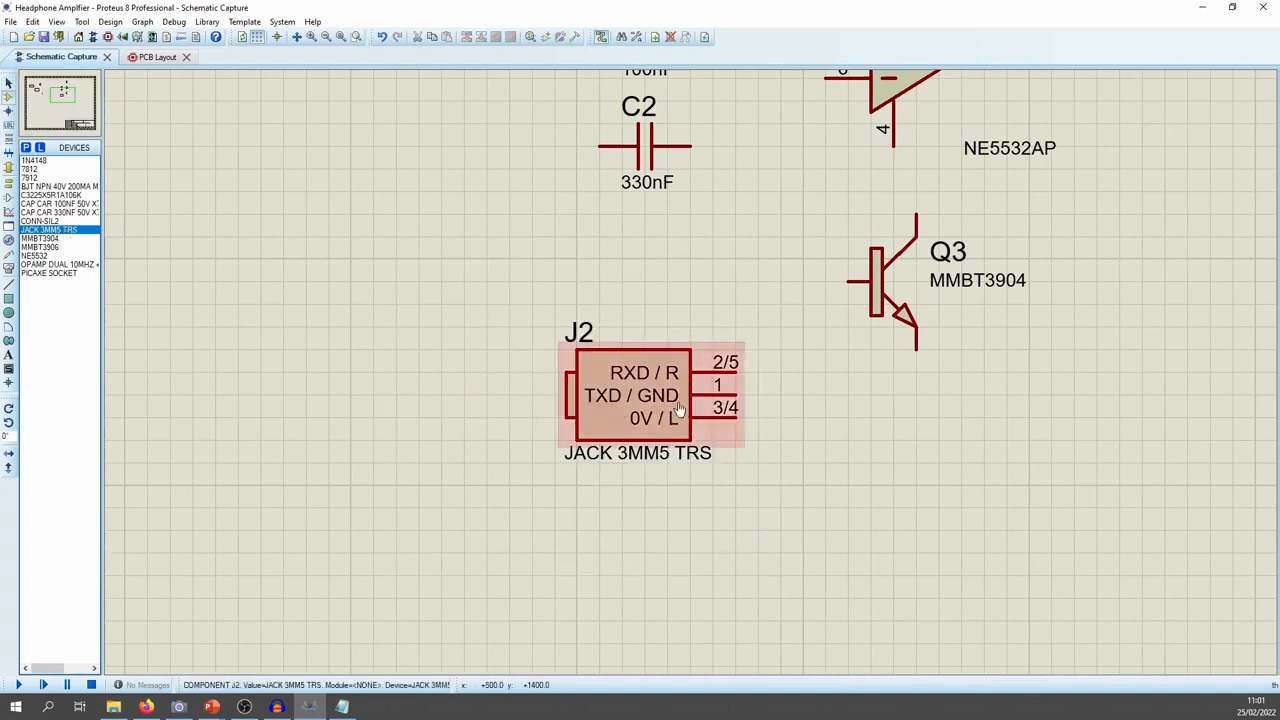
pyautogui.doubleClick(648, 395)
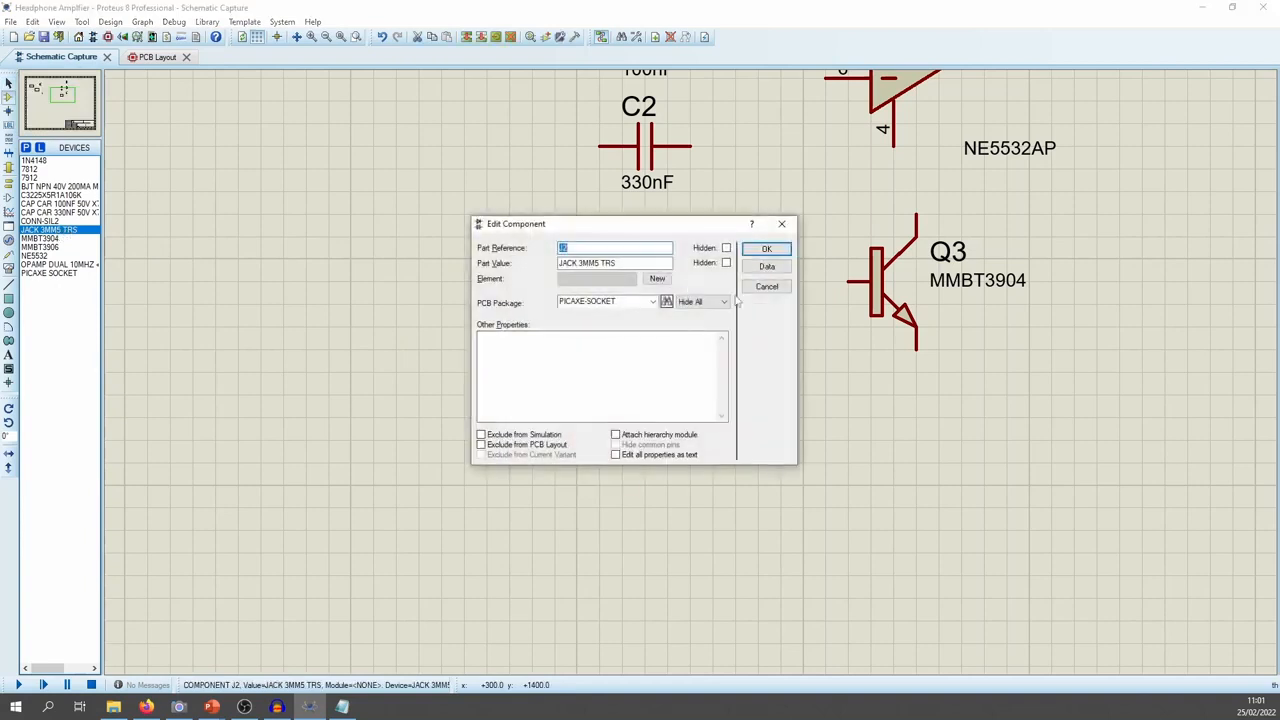
pyautogui.click(767, 287)
# Copy the custom component script from Notepad and paste it into J2's other properties
pyautogui.click(342, 707)
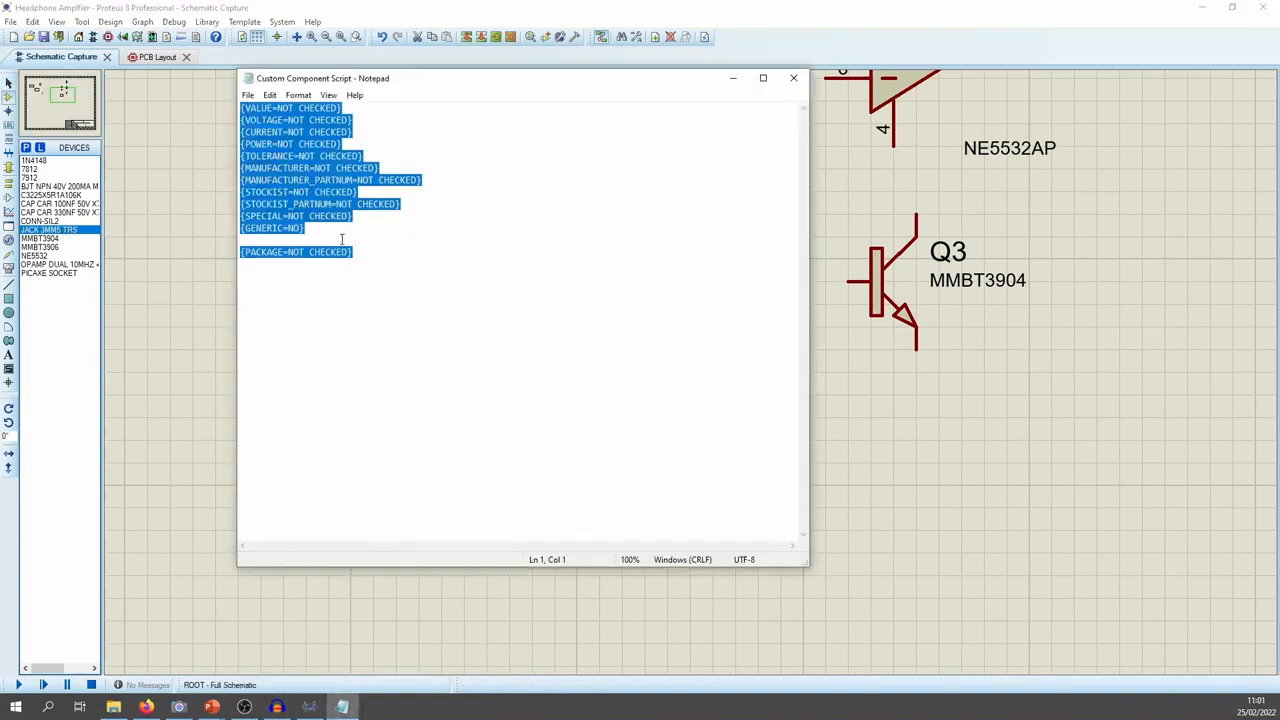
pyautogui.rightClick(338, 162)
pyautogui.click(390, 208)
pyautogui.click(534, 7)
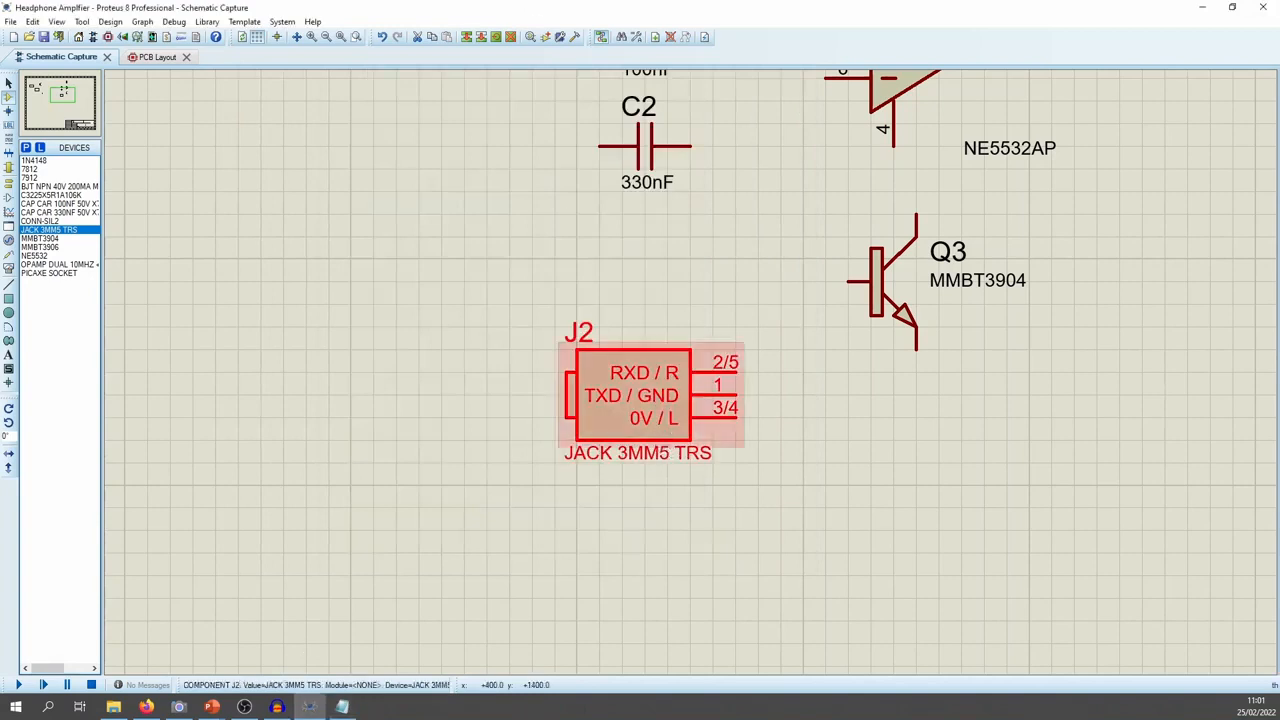
pyautogui.doubleClick(630, 385)
pyautogui.hotkey('ctrl', 'v')
pyautogui.click(766, 248)
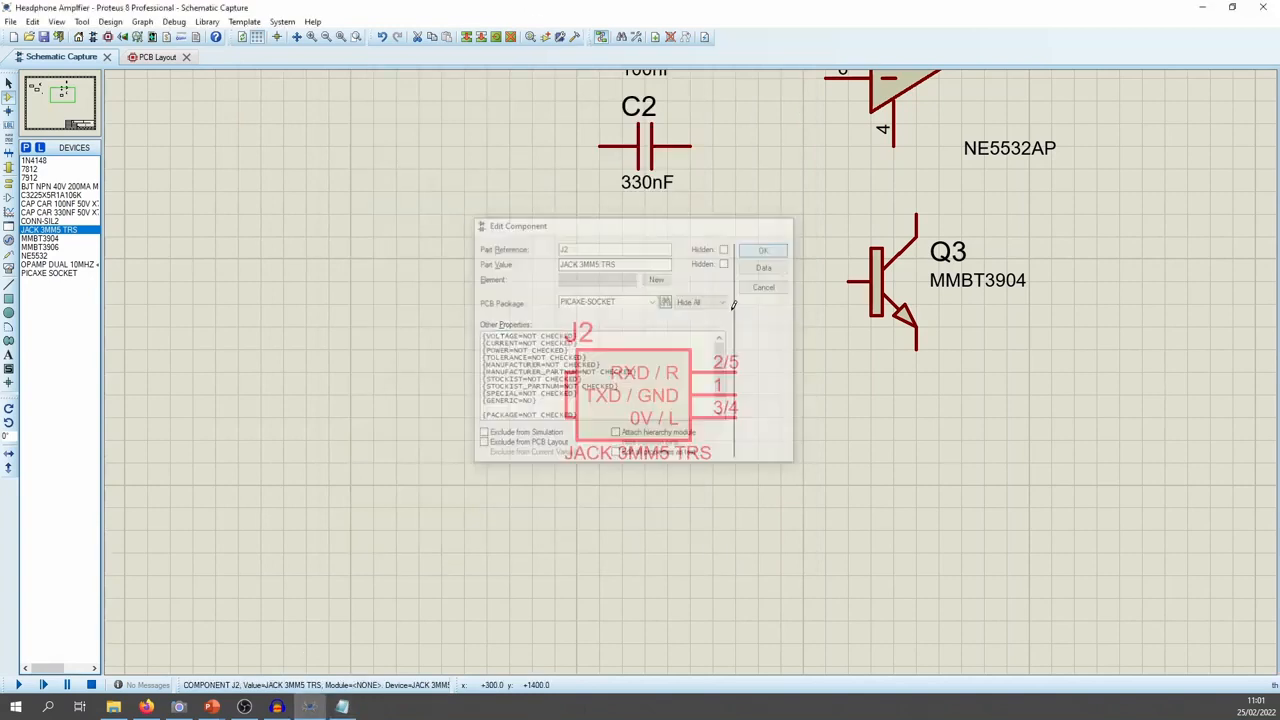
# Start Make Device for J2, setting the default package to PICAXE-SOCKET and the default VALUE to "3.5mm TRS"
pyautogui.rightClick(667, 395)
pyautogui.click(712, 654)
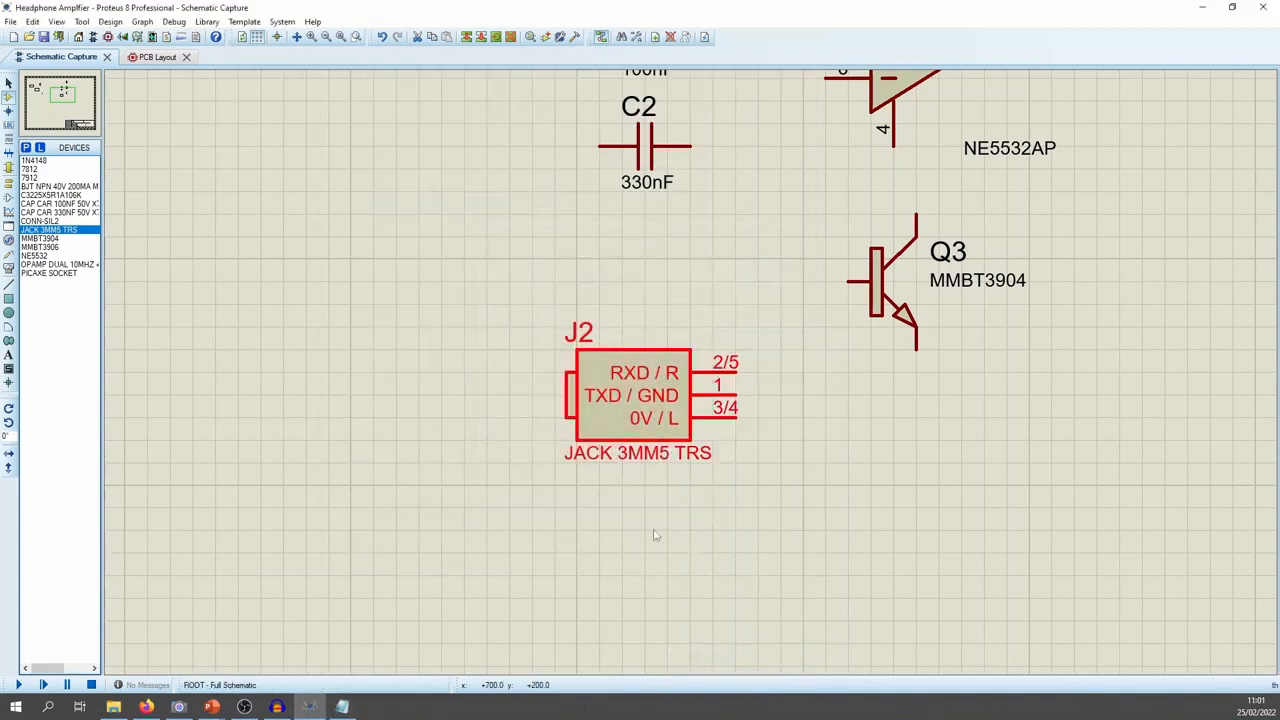
pyautogui.click(680, 479)
pyautogui.click(680, 479)
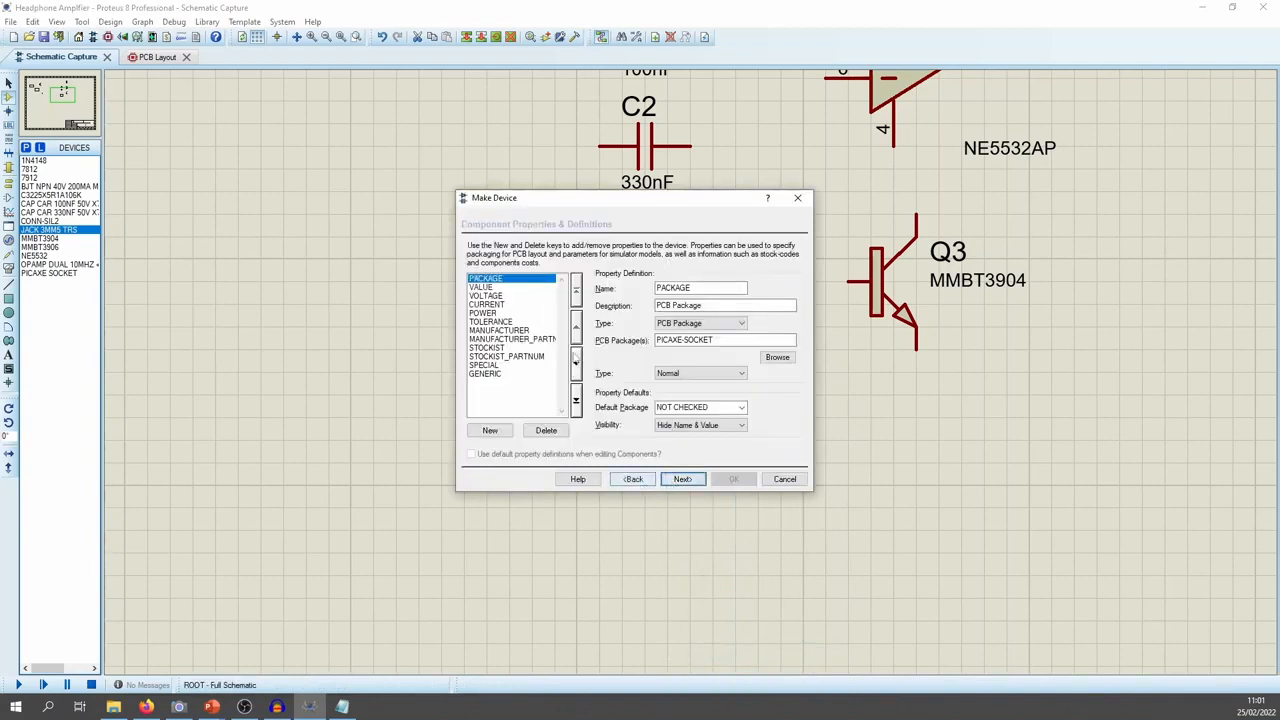
pyautogui.click(741, 407)
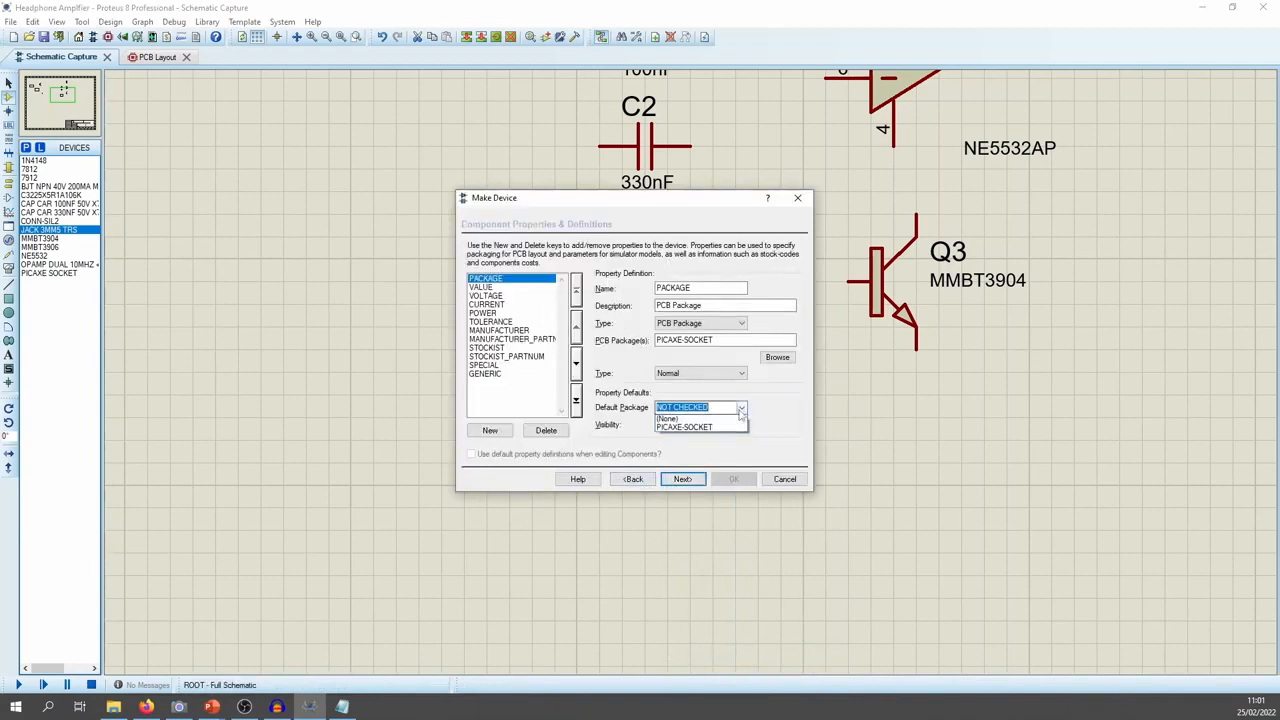
pyautogui.click(700, 425)
pyautogui.click(505, 287)
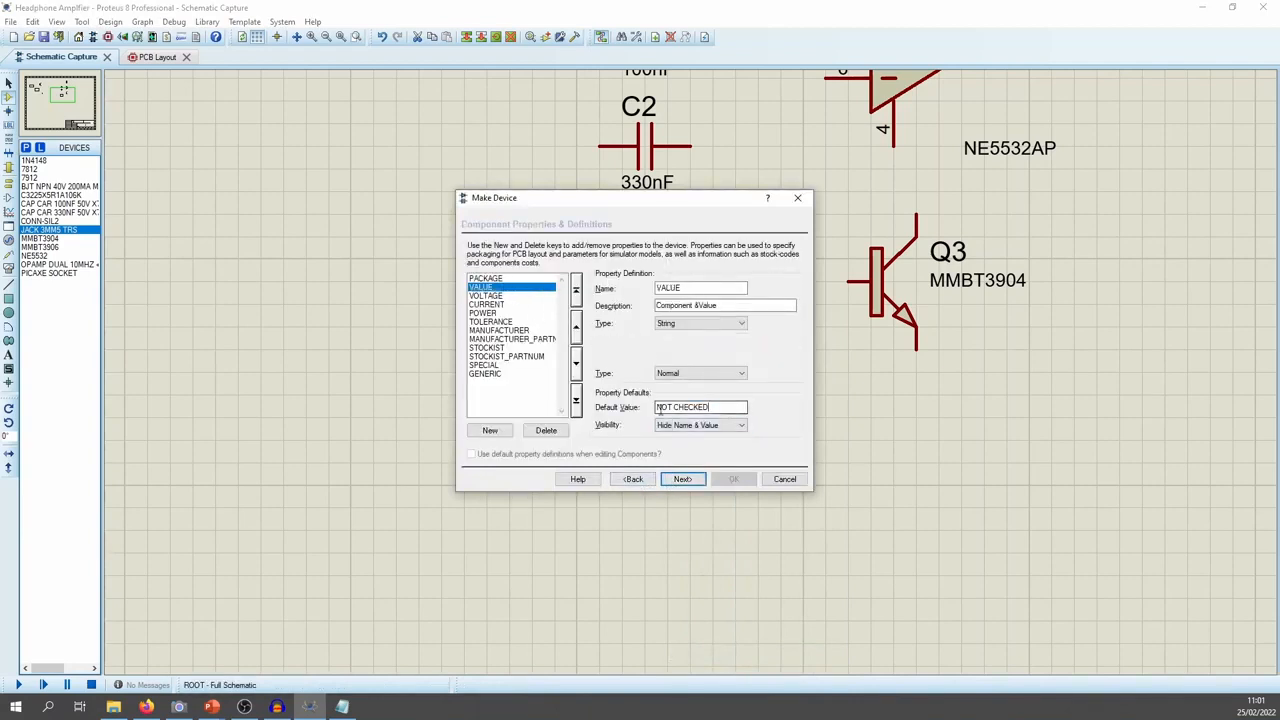
pyautogui.write('3.5mm TRS')
# Set the default values of the VOLTAGE, CURRENT, POWER and TOLERANCE properties to "-"
pyautogui.click(488, 296)
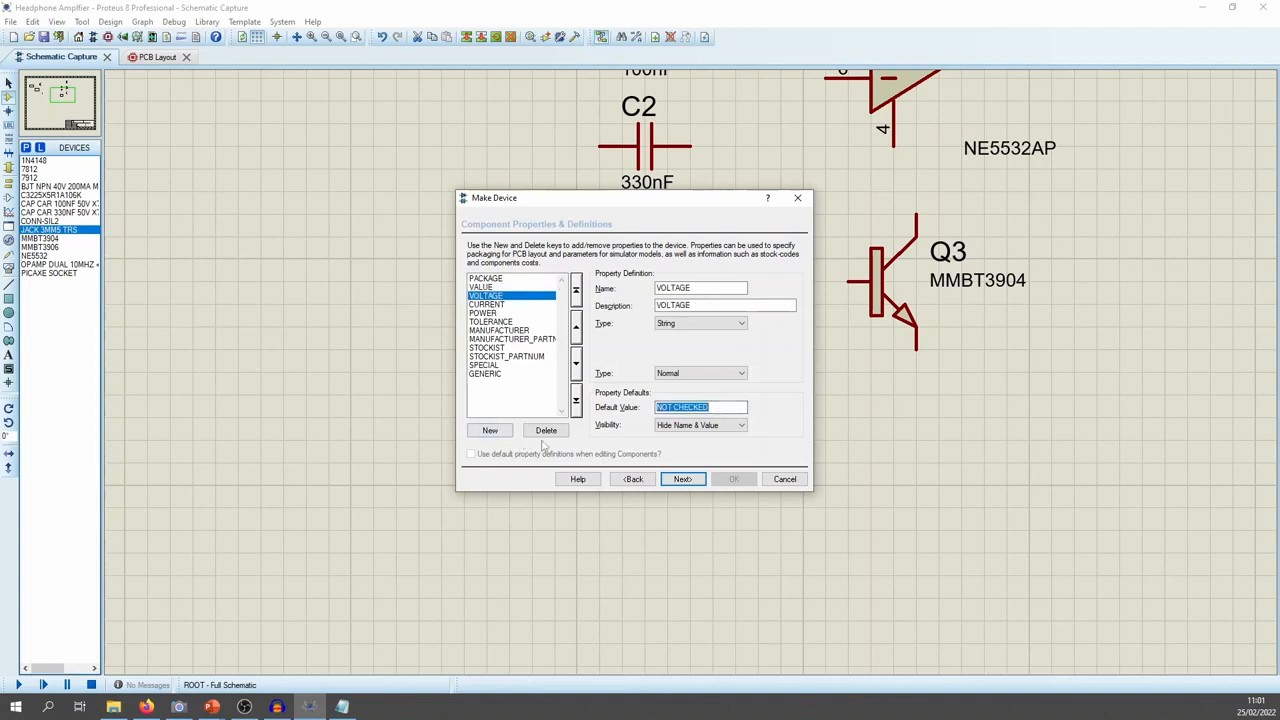
pyautogui.write('-')
pyautogui.click(504, 306)
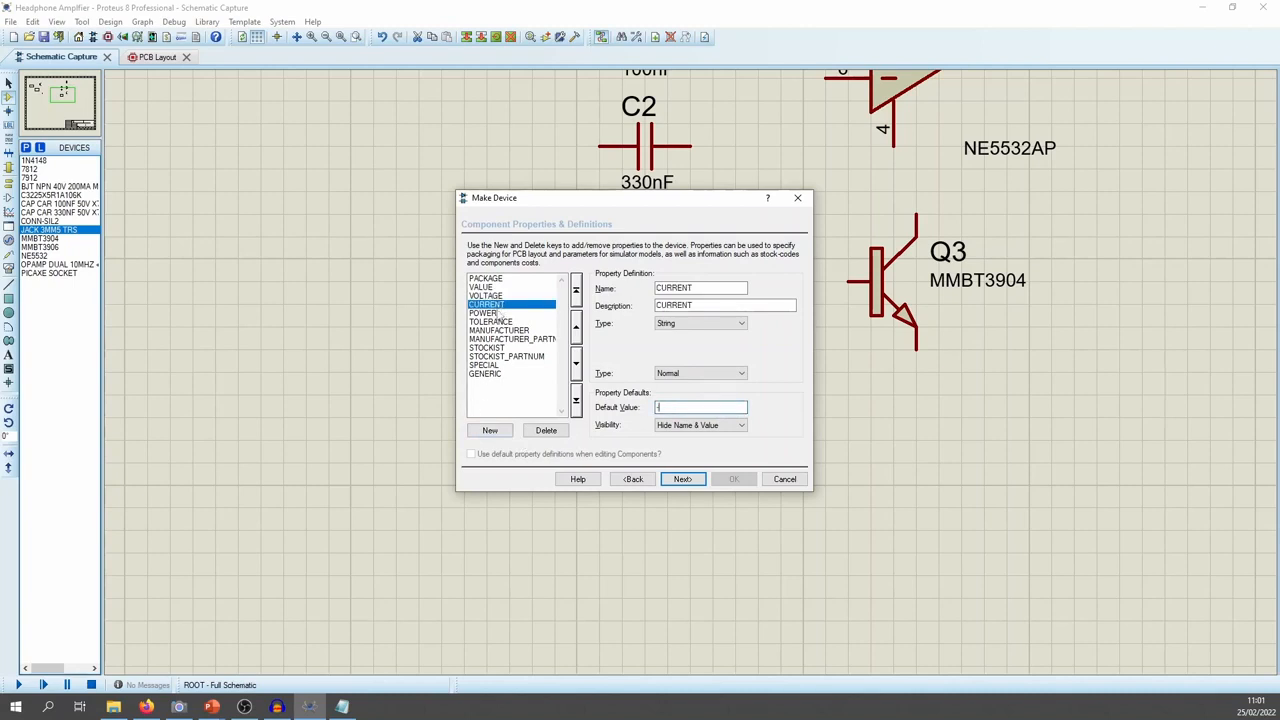
pyautogui.click(500, 313)
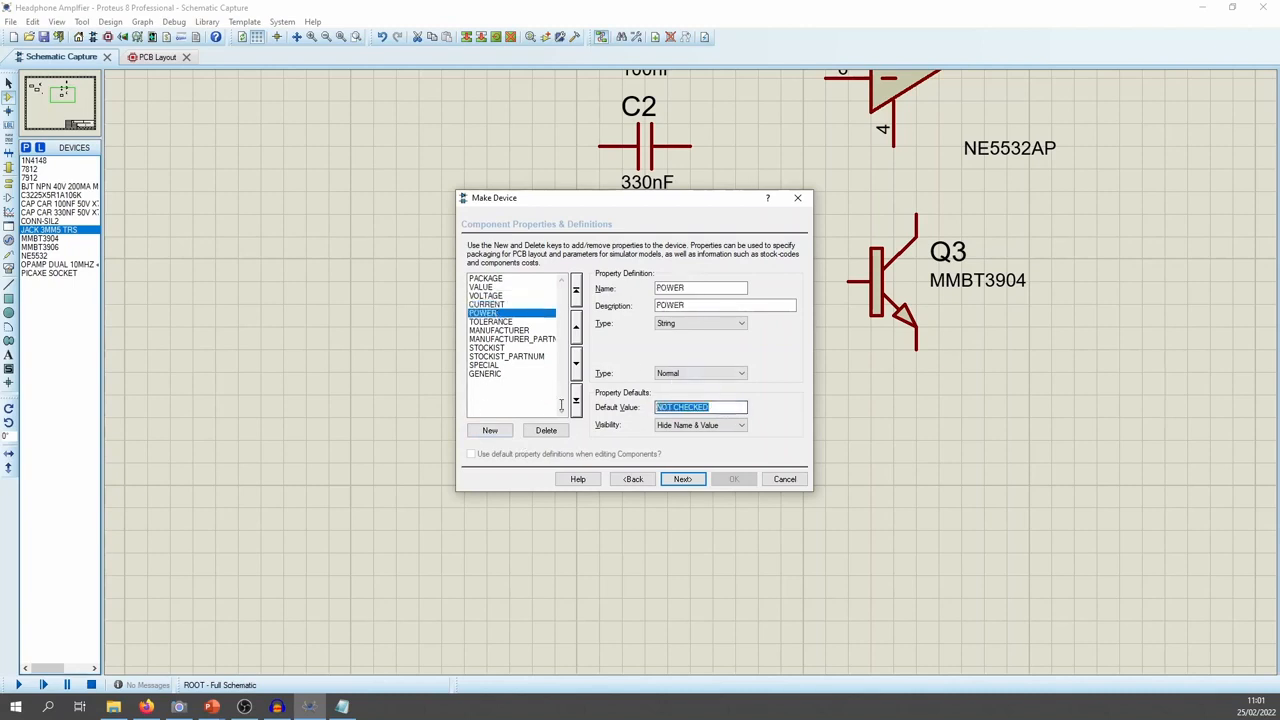
pyautogui.click(515, 322)
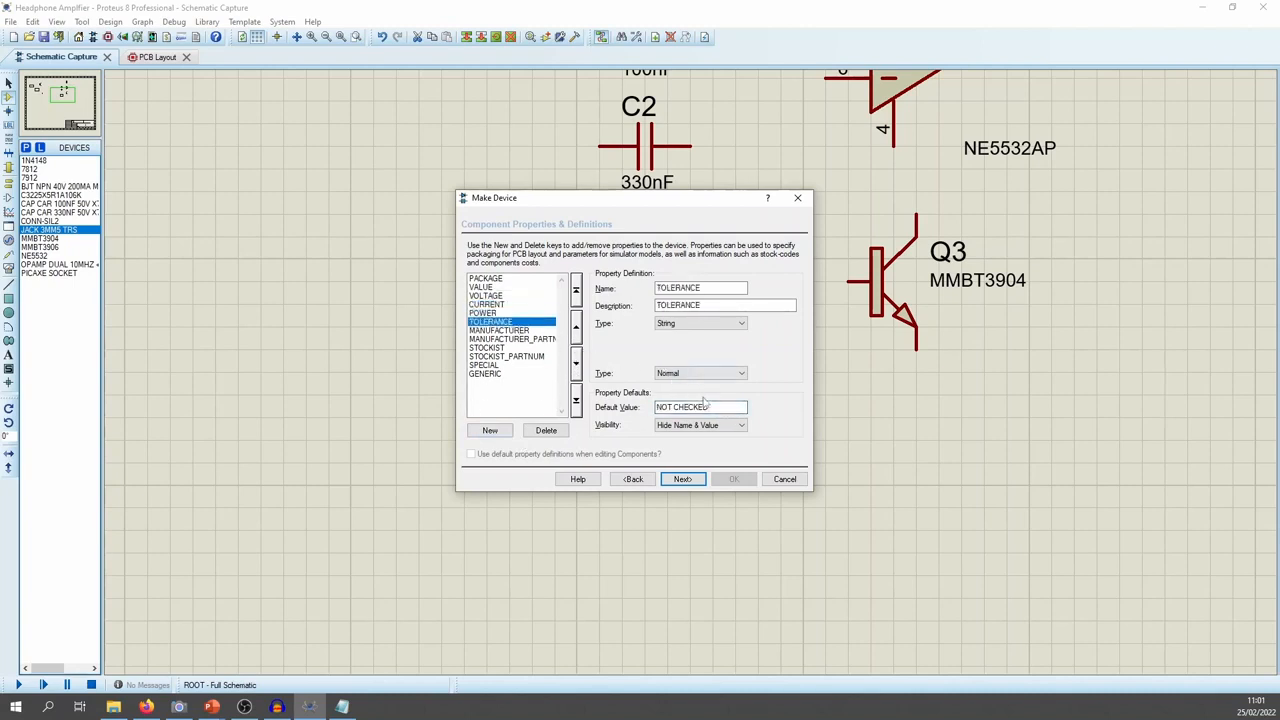
pyautogui.moveTo(727, 407); pyautogui.dragTo(531, 413)
pyautogui.press('BackSpace')
# Set MANUFACTURER to PICAXE and MANUFACTURER_PARTNUM to CON039, checking the part number on the PICAXE 3.5mm Download Socket web page
pyautogui.click(511, 331)
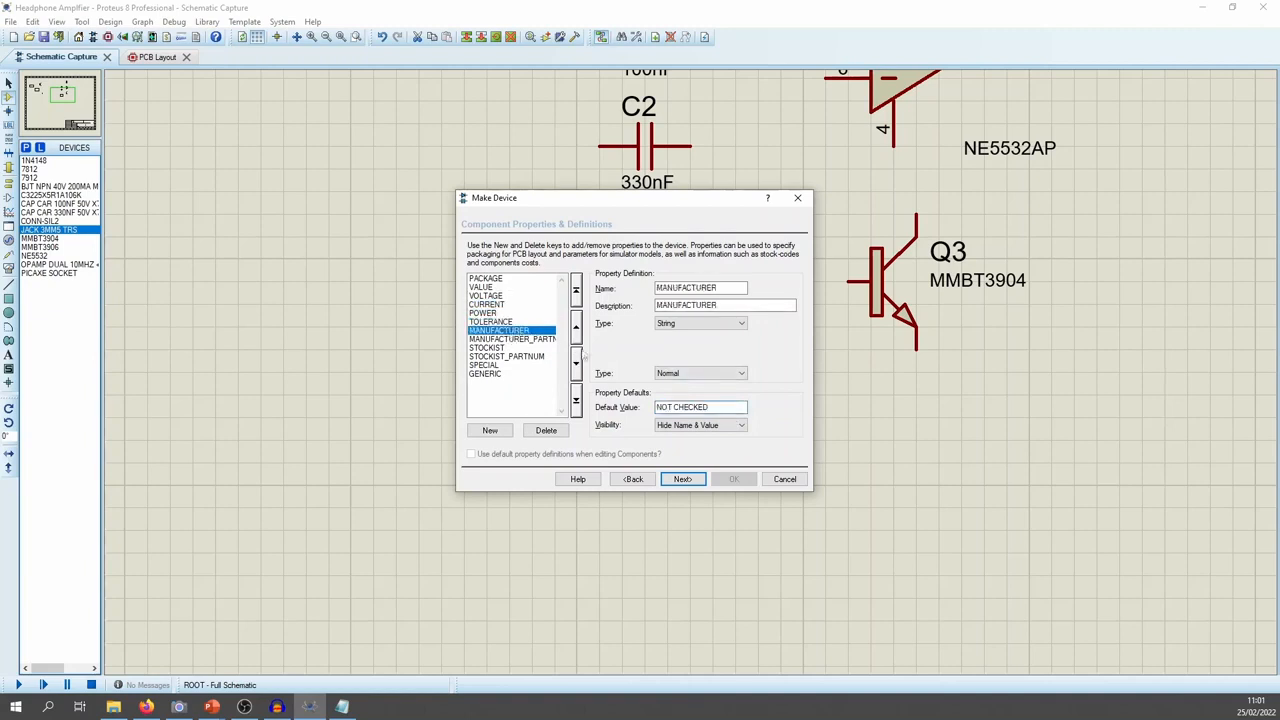
pyautogui.moveTo(715, 407); pyautogui.dragTo(498, 416)
pyautogui.write('pi')
pyautogui.click(511, 339)
pyautogui.moveTo(728, 410); pyautogui.dragTo(520, 433)
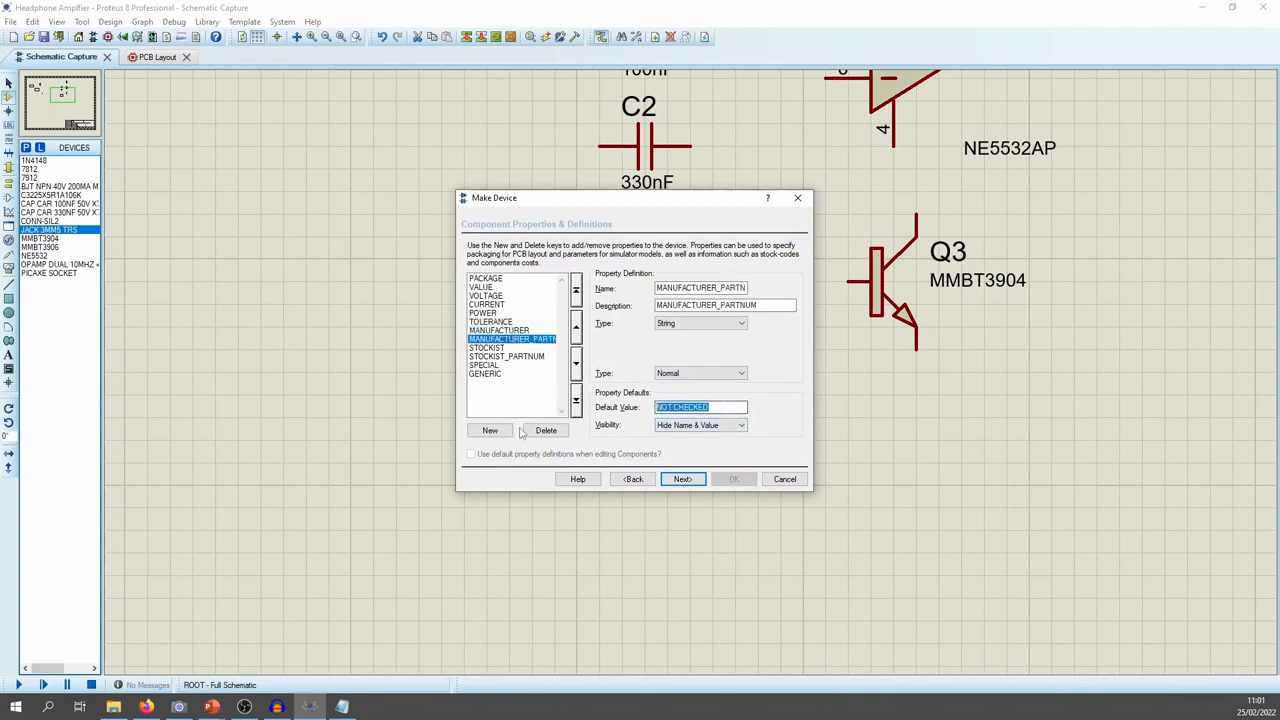
pyautogui.write('CON039')
pyautogui.click(146, 707)
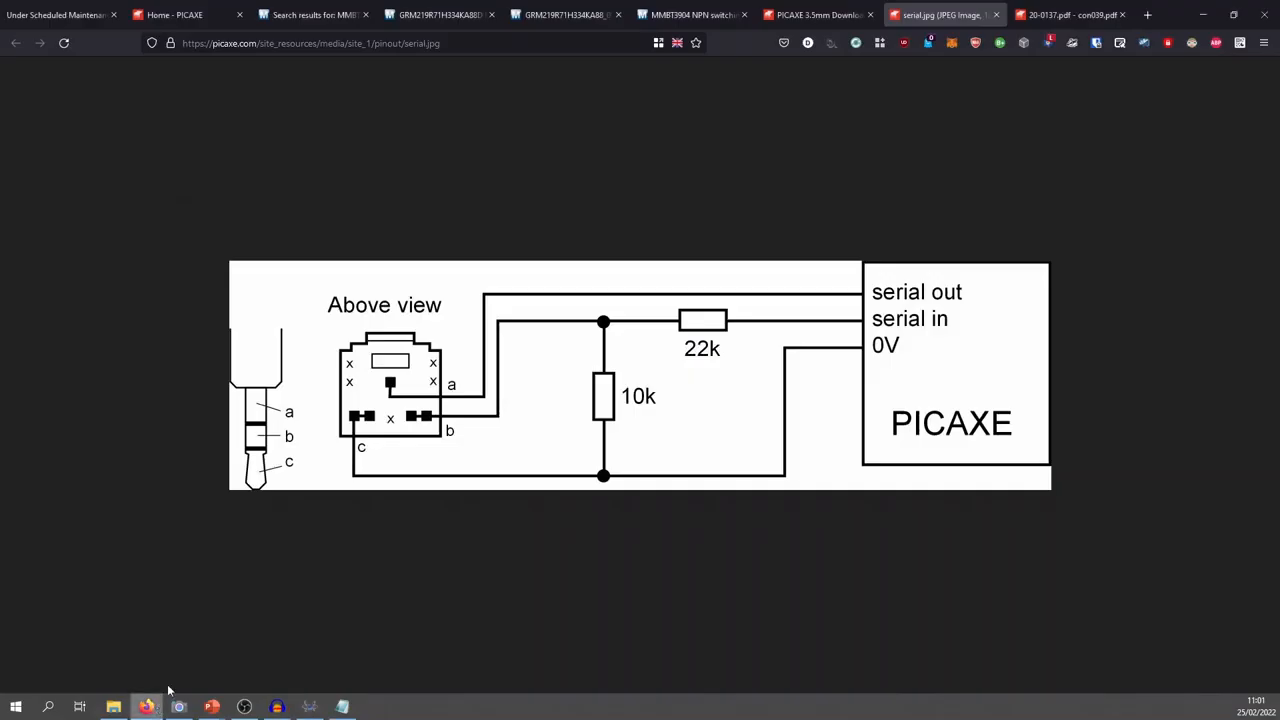
pyautogui.click(815, 14)
pyautogui.scroll(3, 586, 334)
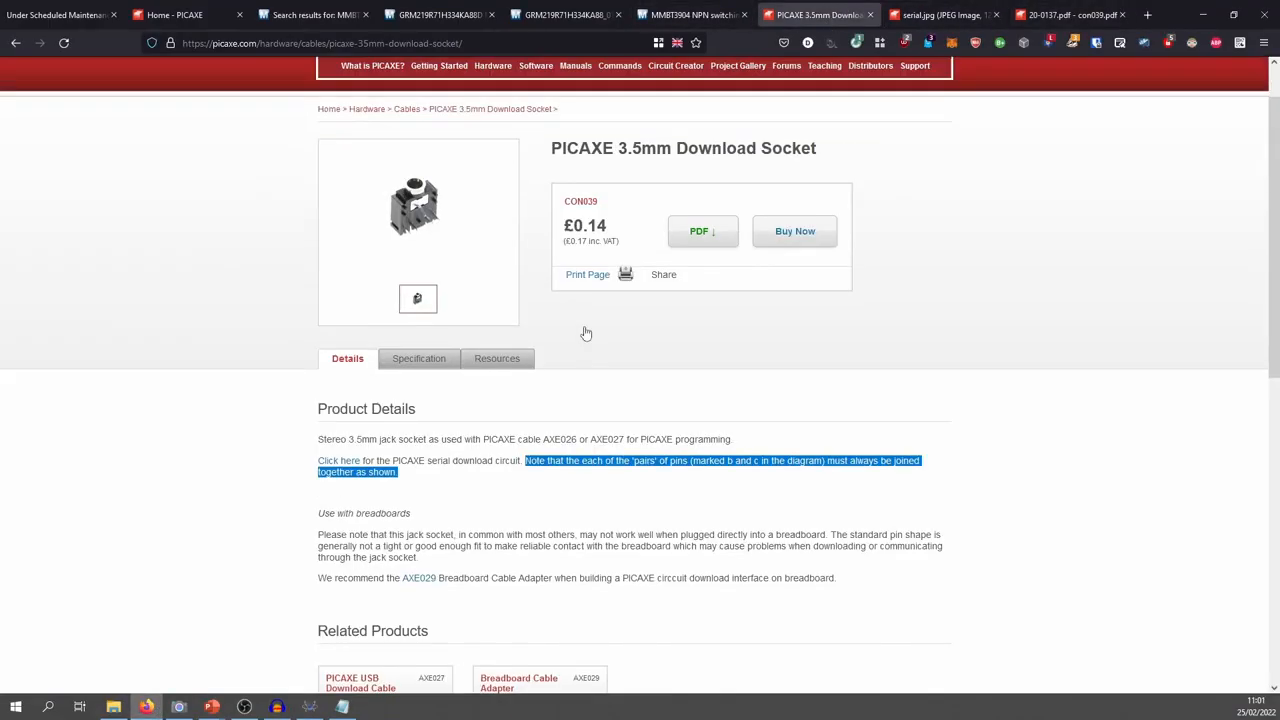
pyautogui.doubleClick(585, 264)
pyautogui.hotkey('alt', 'Tab')
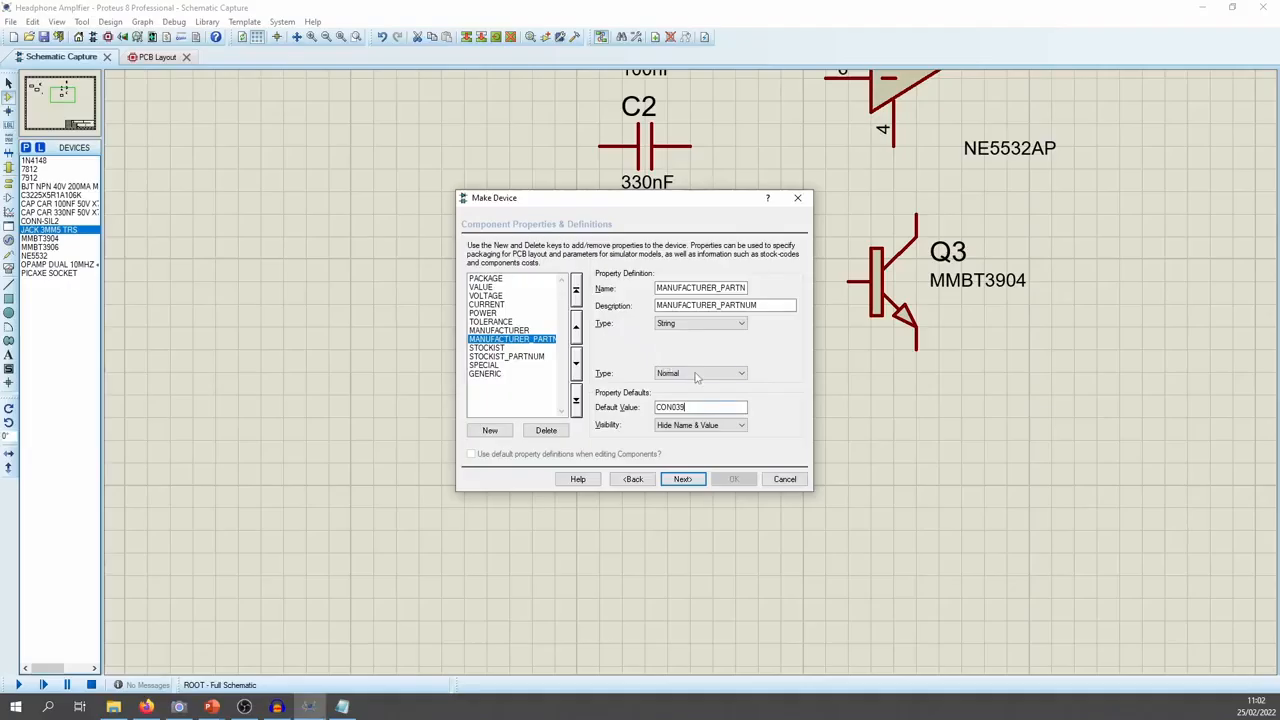
# Set the default STOCKIST to PICAXE, STOCKIST_PARTNUM to CON039 and SPECIAL to "-"
pyautogui.click(524, 348)
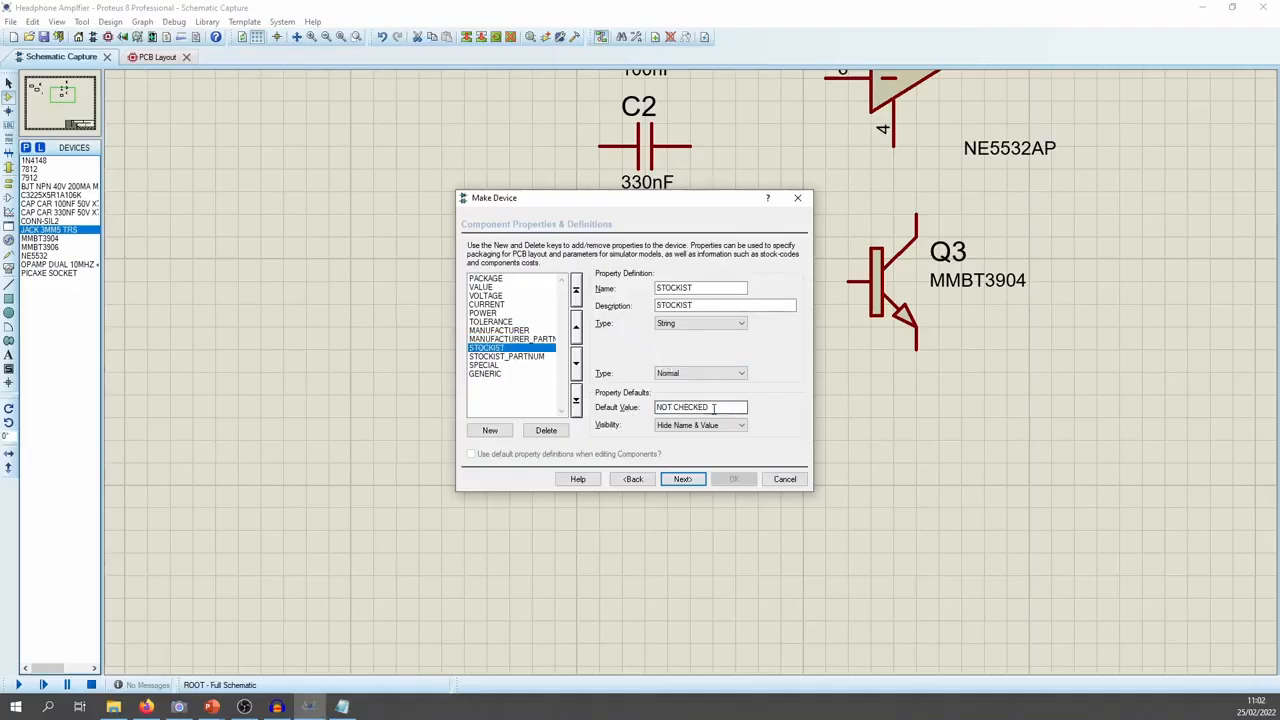
pyautogui.moveTo(746, 409); pyautogui.dragTo(656, 409)
pyautogui.write('PICAXE')
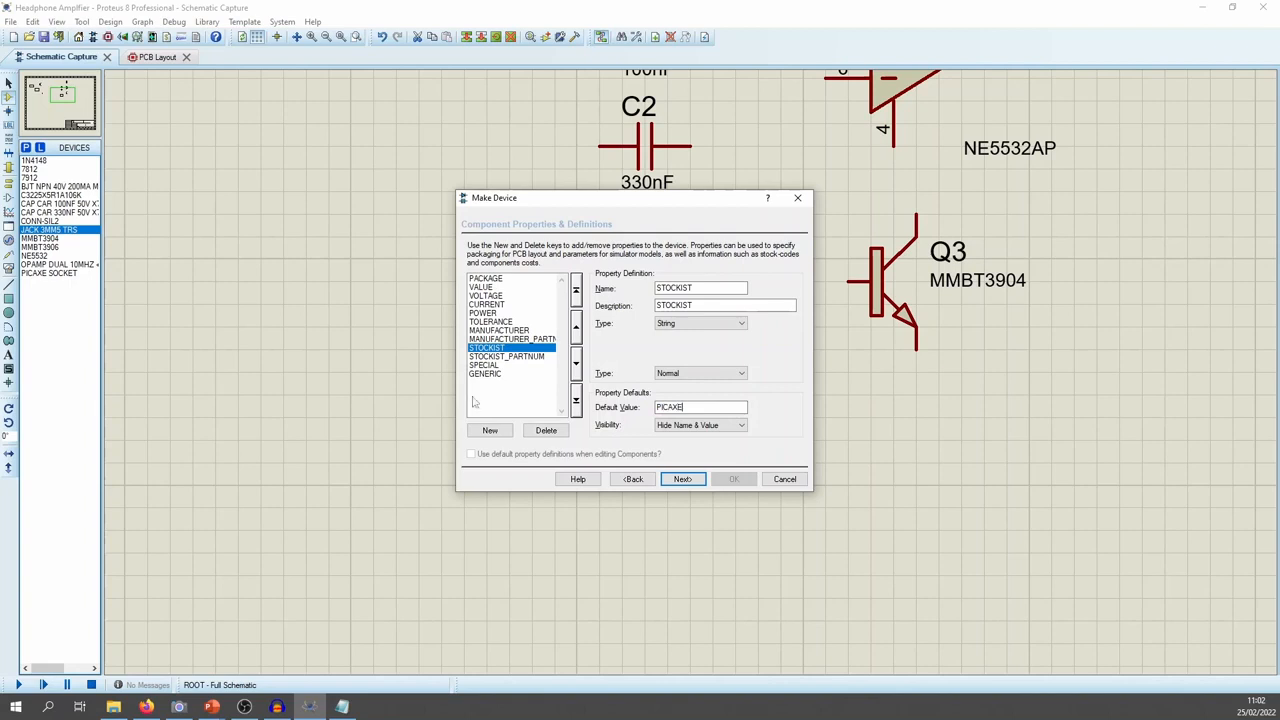
pyautogui.click(505, 357)
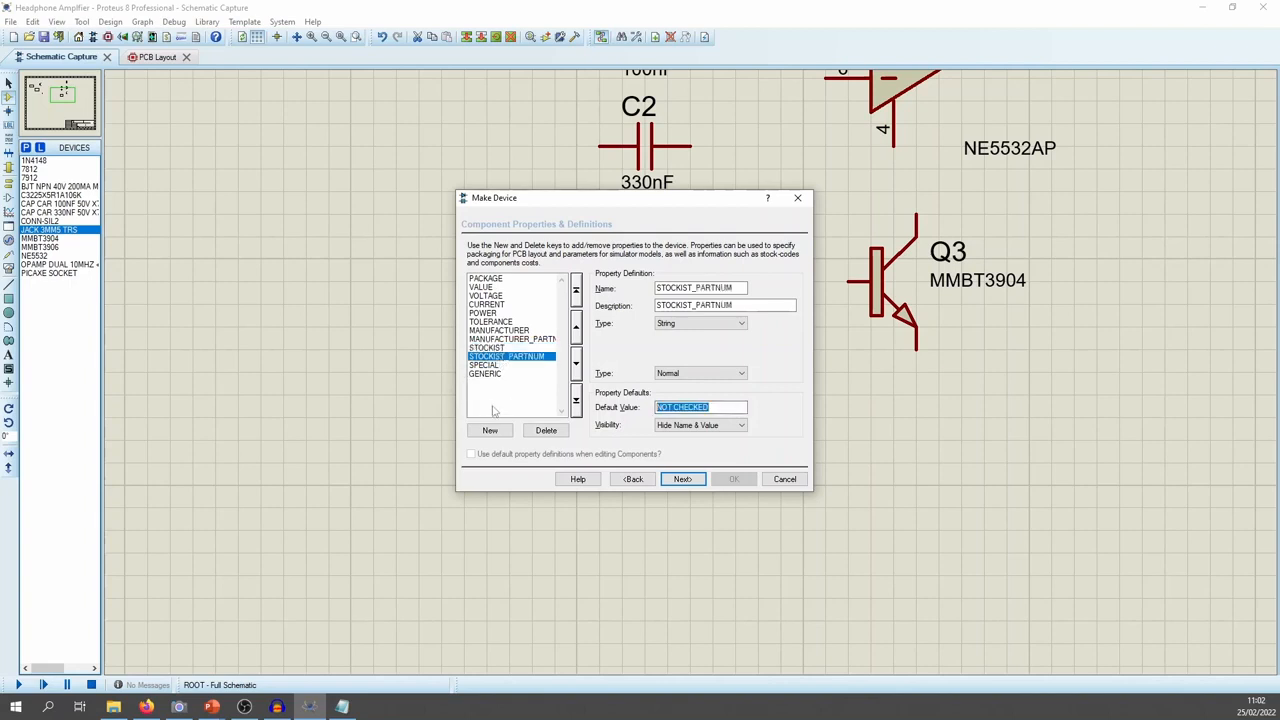
pyautogui.write('CON039')
pyautogui.click(500, 366)
pyautogui.moveTo(724, 407); pyautogui.dragTo(583, 422)
pyautogui.press('BackSpace')
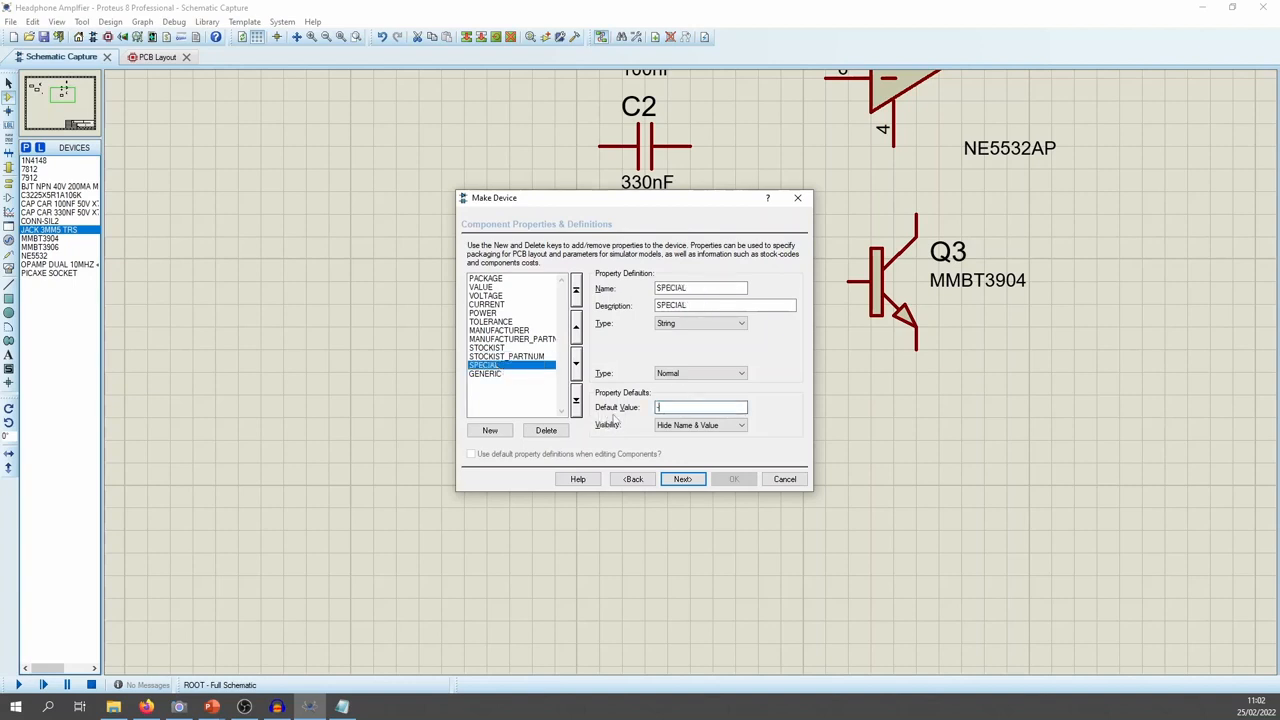
# Finish making the device with the existing DB_CONN library settings and replace the stored JACK 3MM5 TRS device
pyautogui.click(503, 375)
pyautogui.click(682, 479)
pyautogui.click(682, 479)
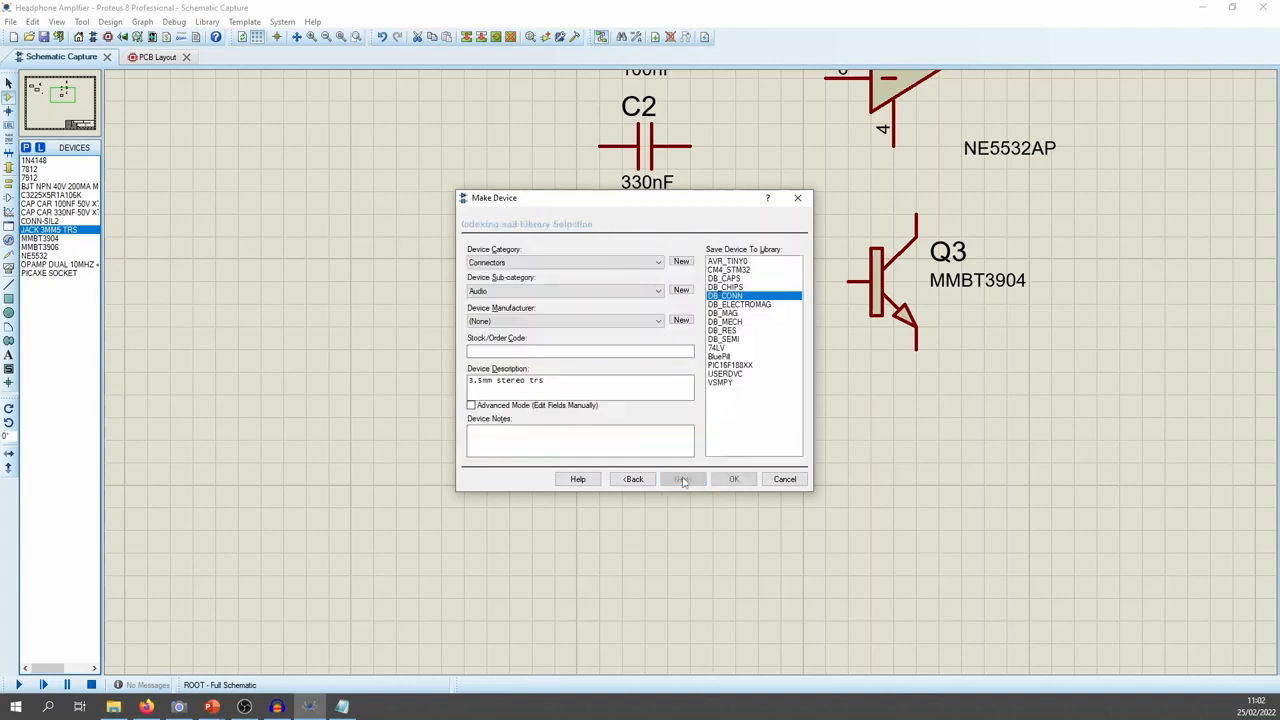
pyautogui.click(733, 479)
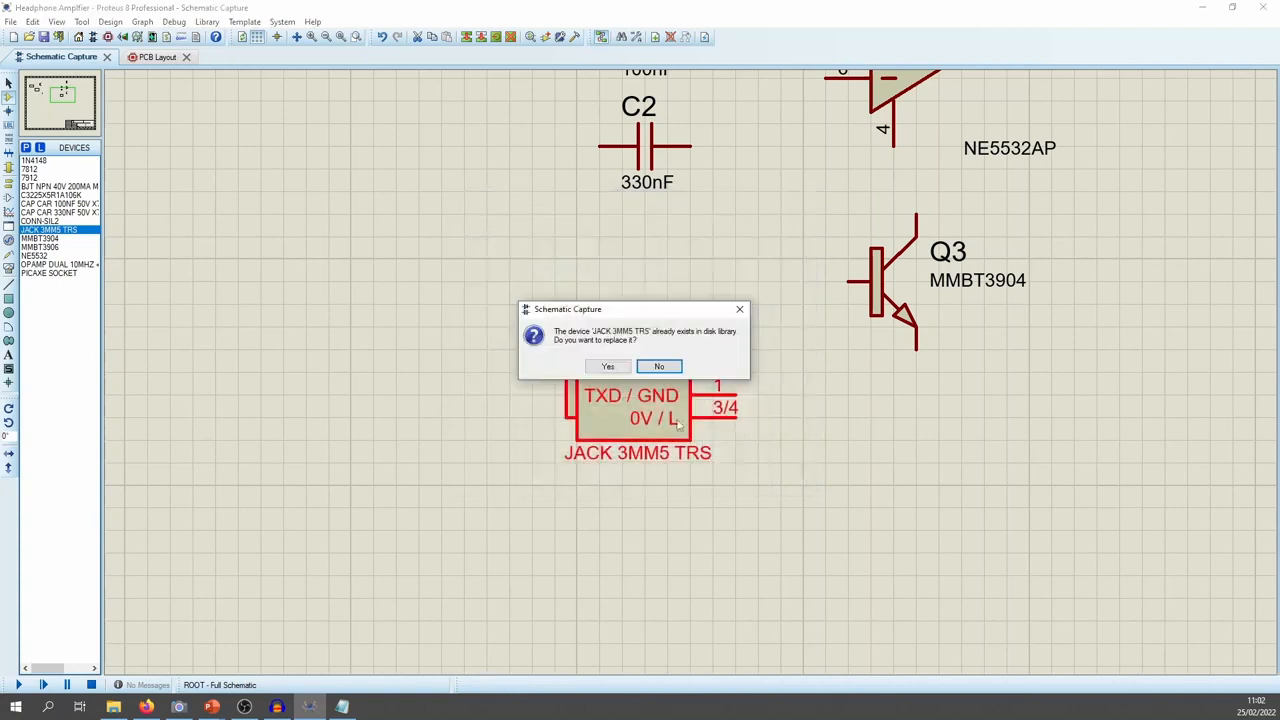
pyautogui.click(609, 366)
# Review the component properties of the updated jack J2 and accept them
pyautogui.click(622, 371)
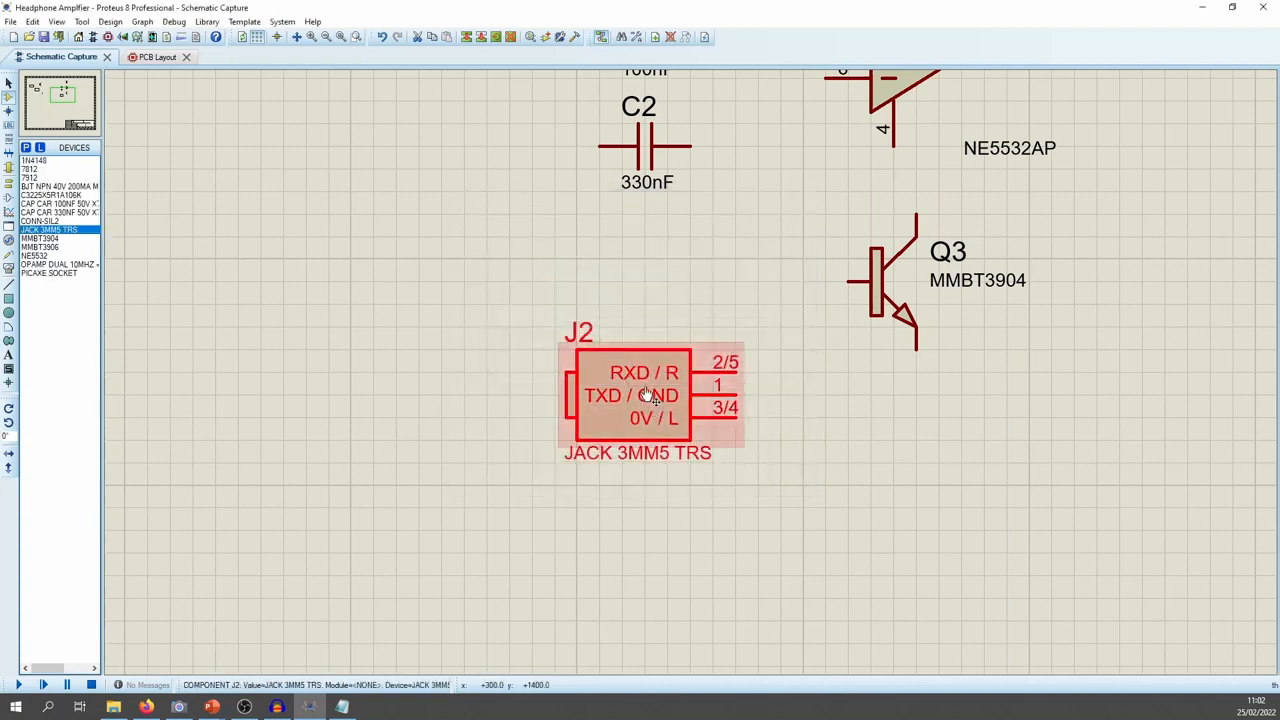
pyautogui.doubleClick(646, 372)
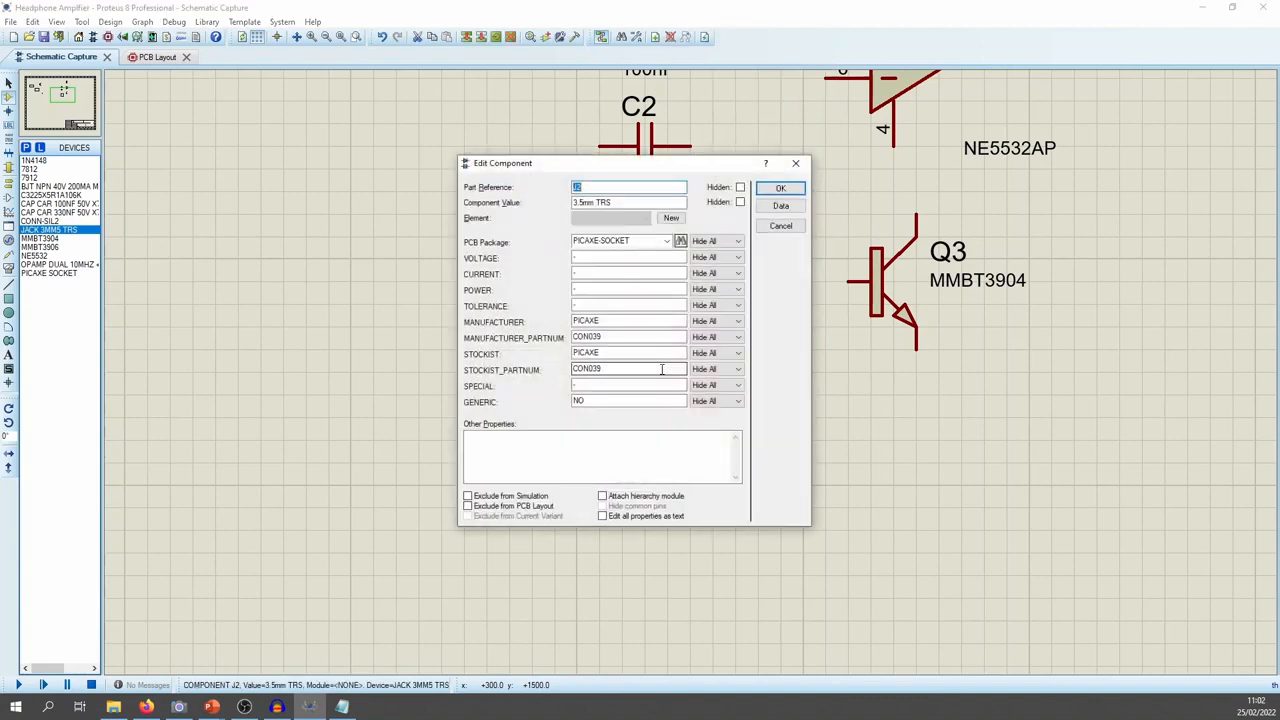
pyautogui.click(786, 189)
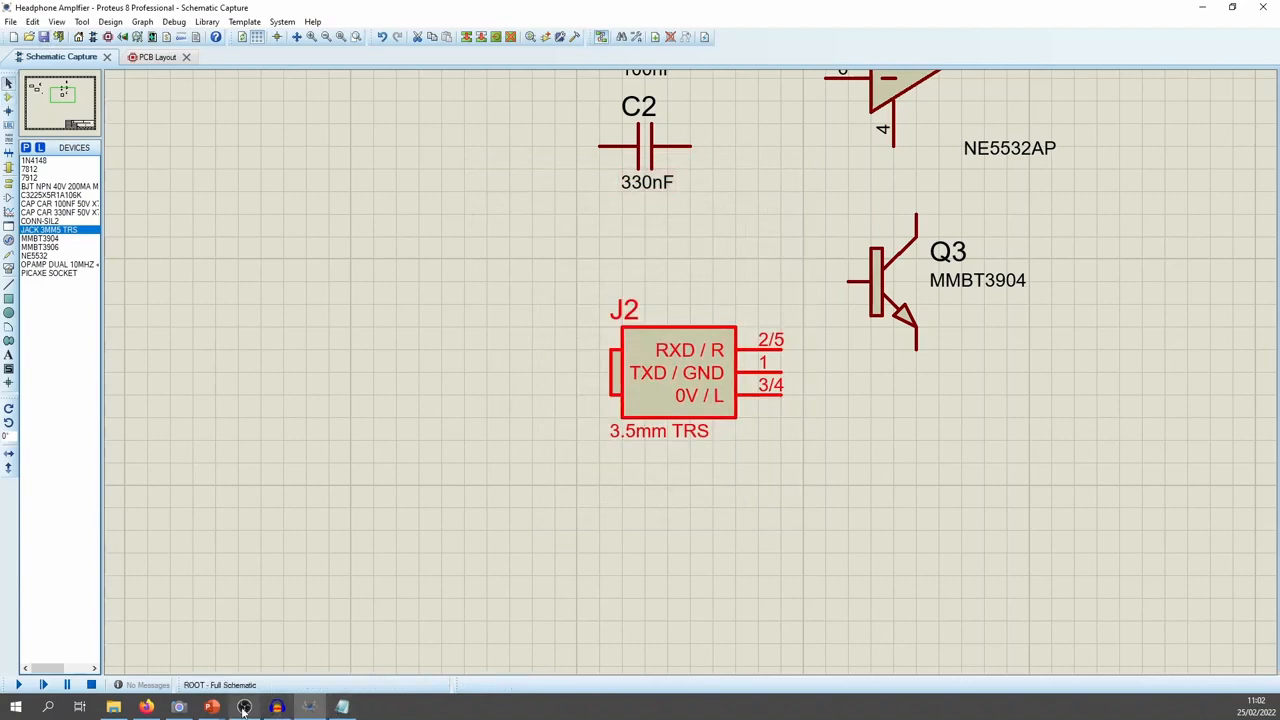
pyautogui.moveTo(243, 709)
pyautogui.click(333, 647)
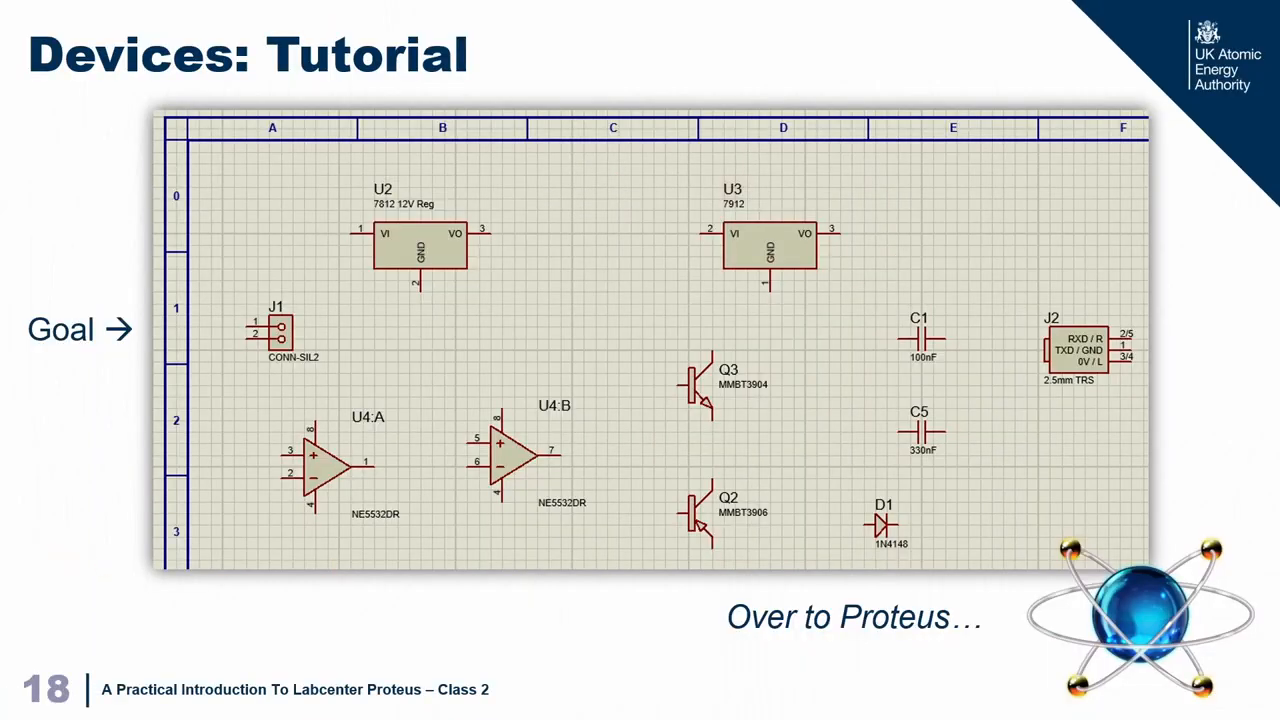
pyautogui.press('Right')
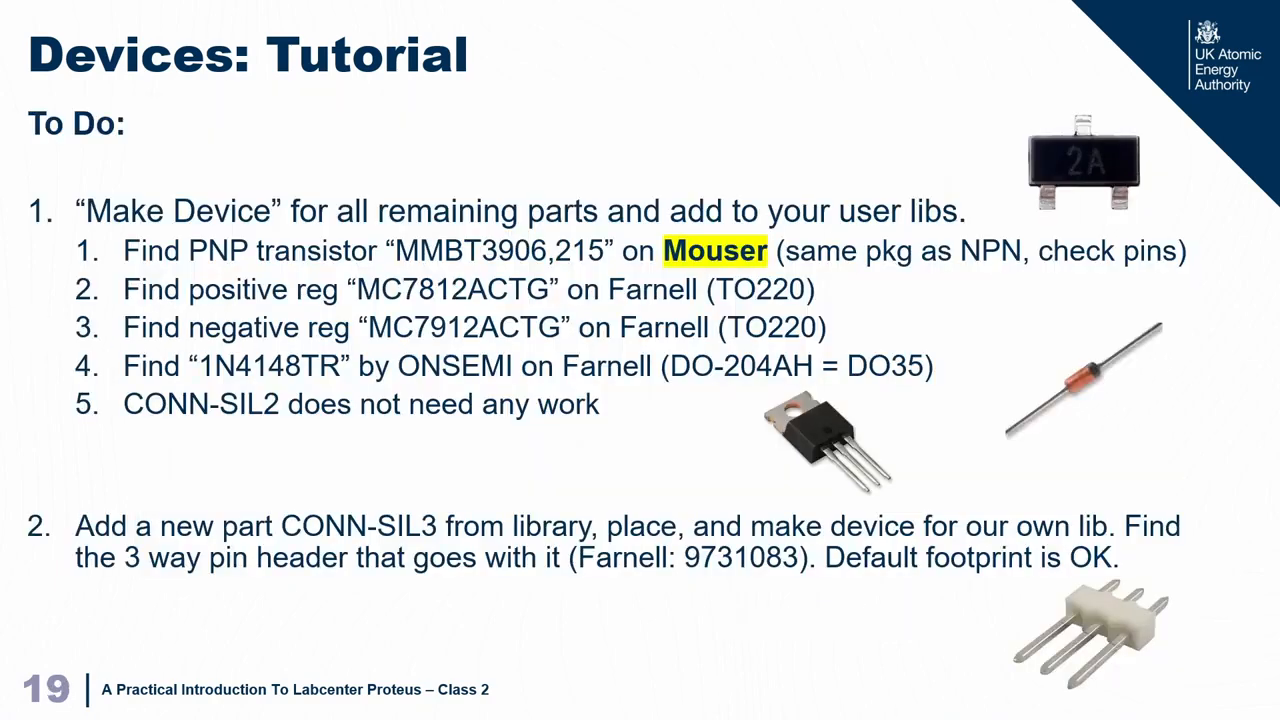